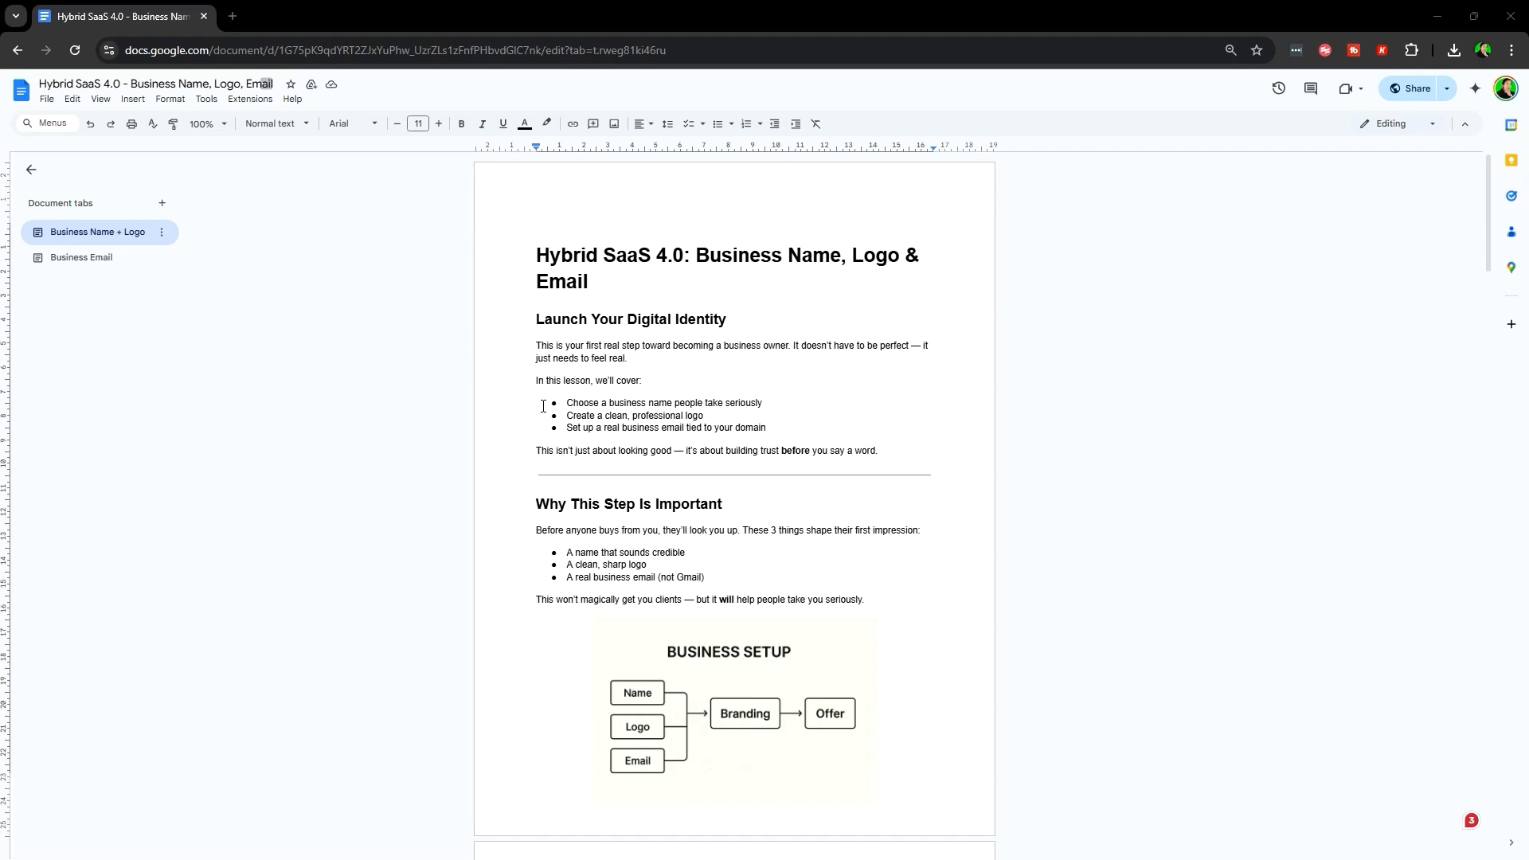
# - Highlight the lesson bullets on choosing a business name, creating a logo and a business email
pyautogui.moveTo(543, 407); pyautogui.dragTo(848, 404)
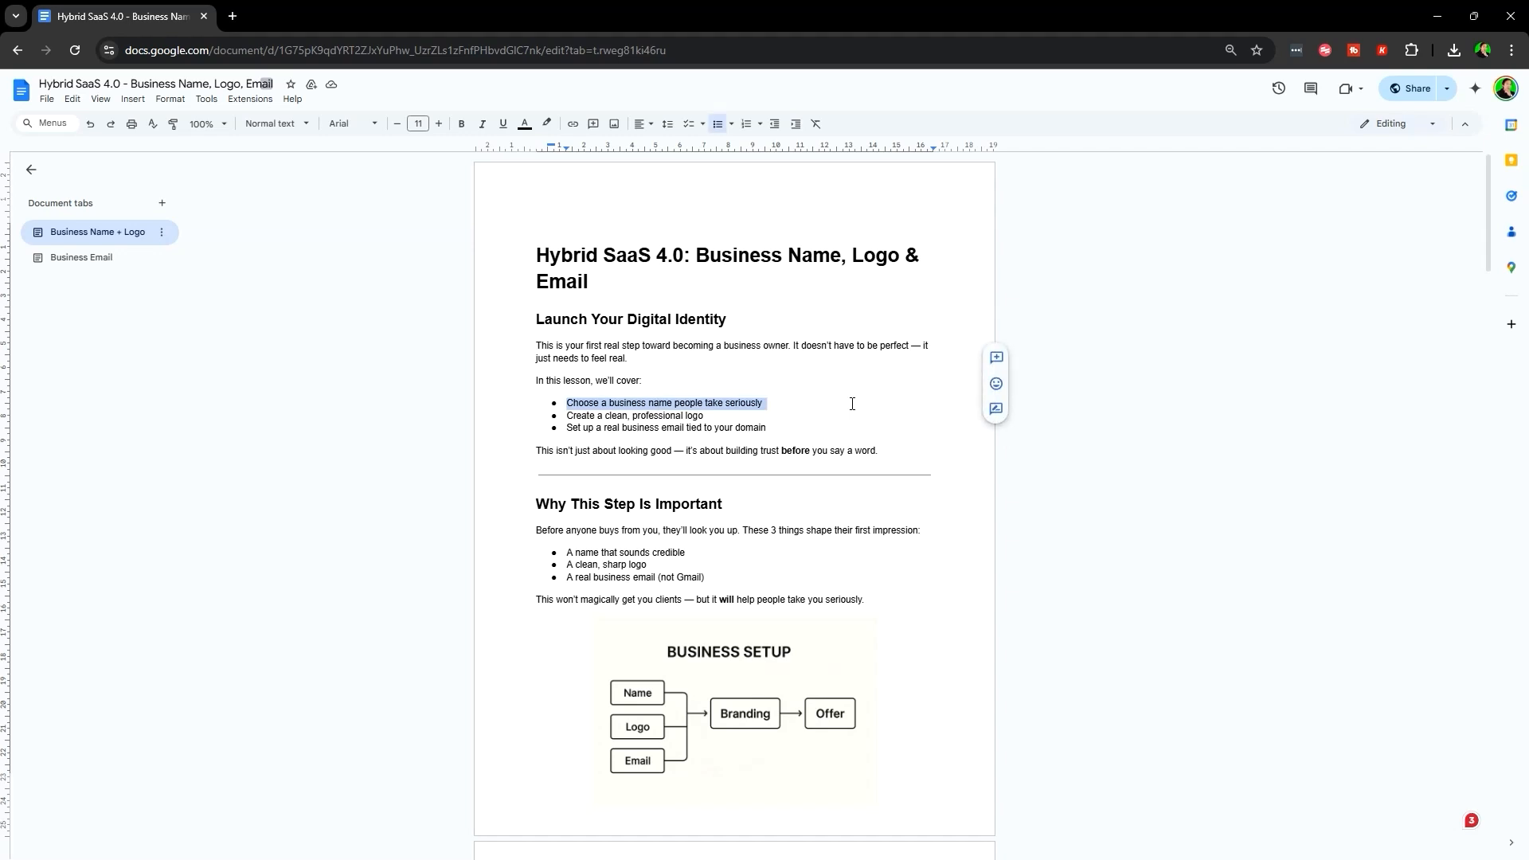
pyautogui.moveTo(562, 419); pyautogui.dragTo(740, 418)
pyautogui.moveTo(561, 428); pyautogui.dragTo(771, 430)
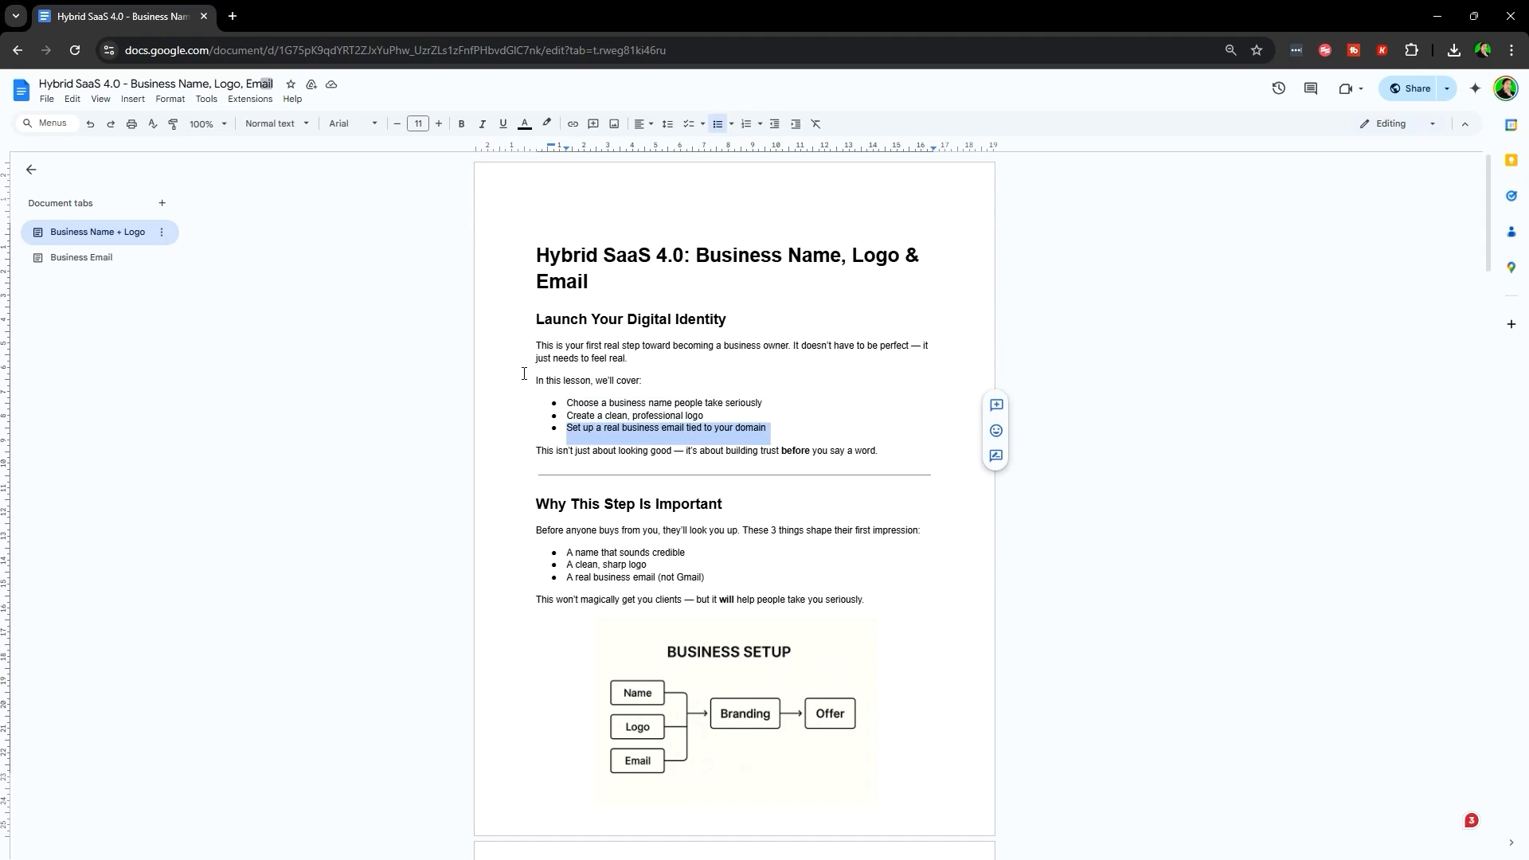
pyautogui.click(516, 431)
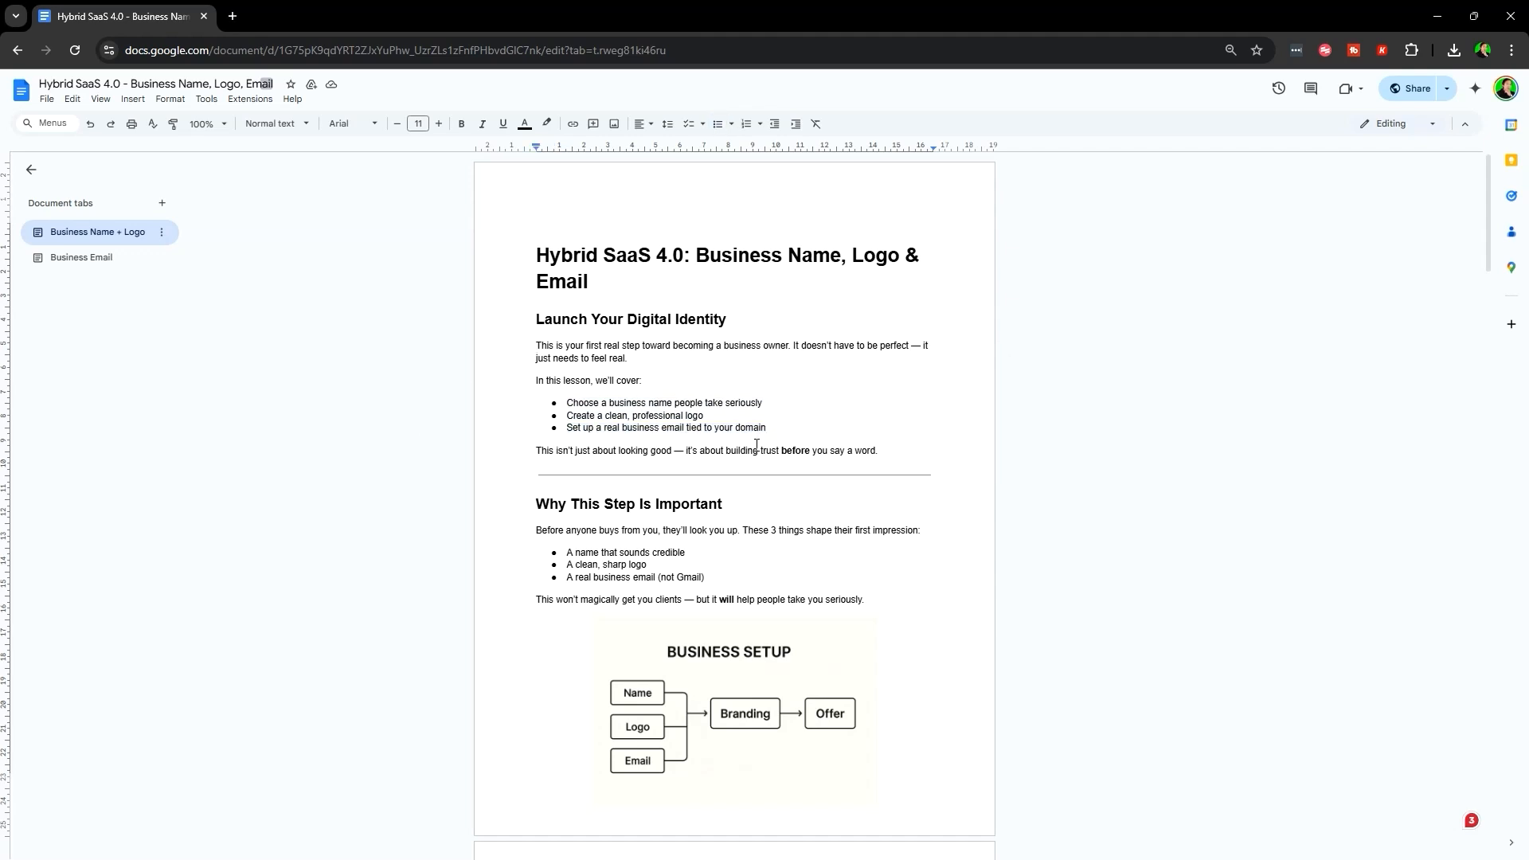
pyautogui.scroll(-2, 782, 392)
pyautogui.moveTo(535, 345); pyautogui.dragTo(729, 346)
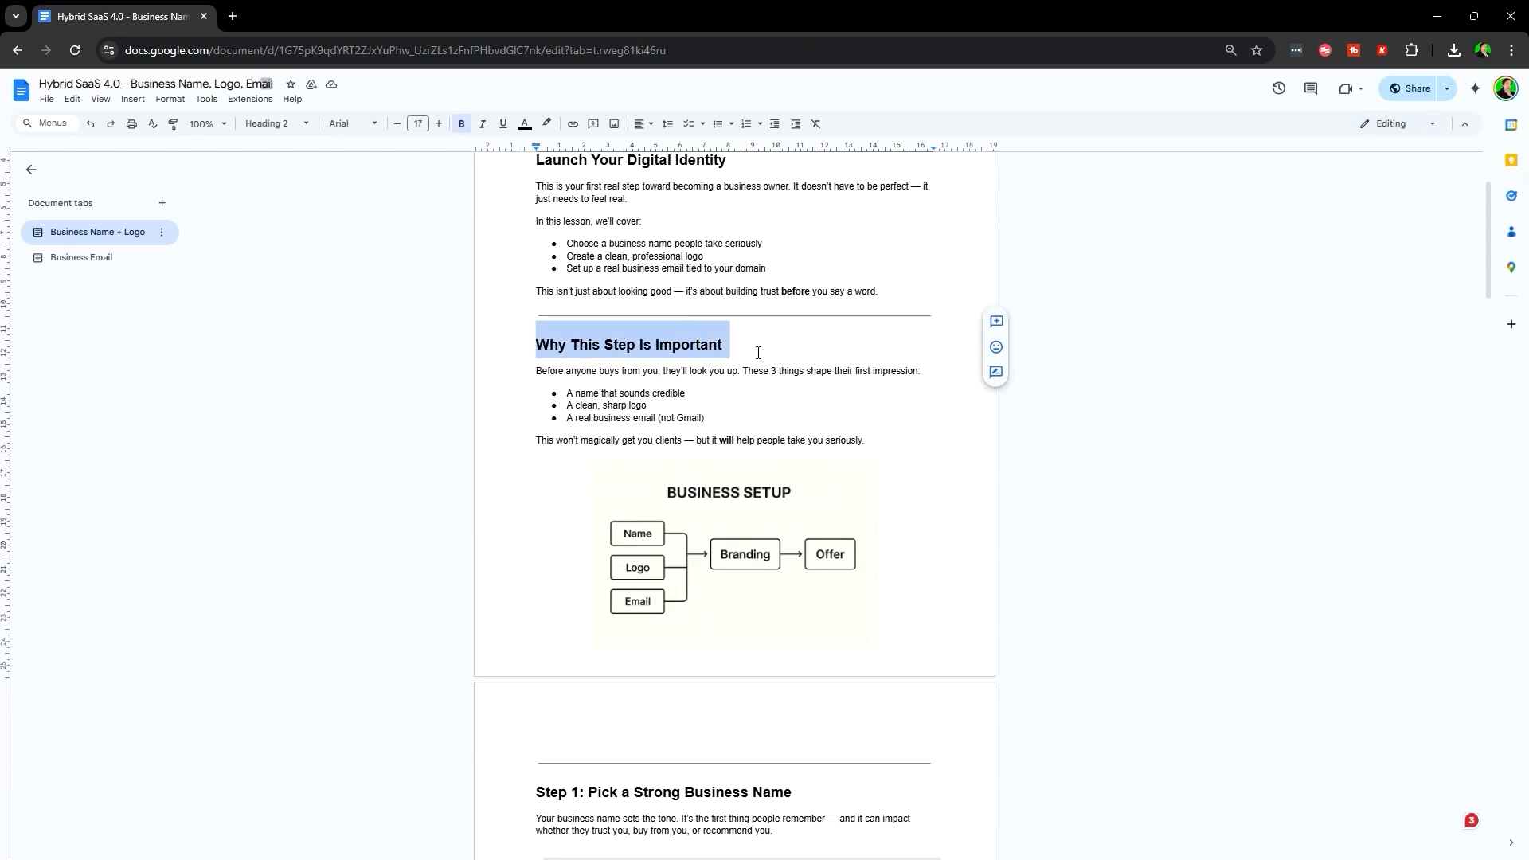
pyautogui.click(533, 371)
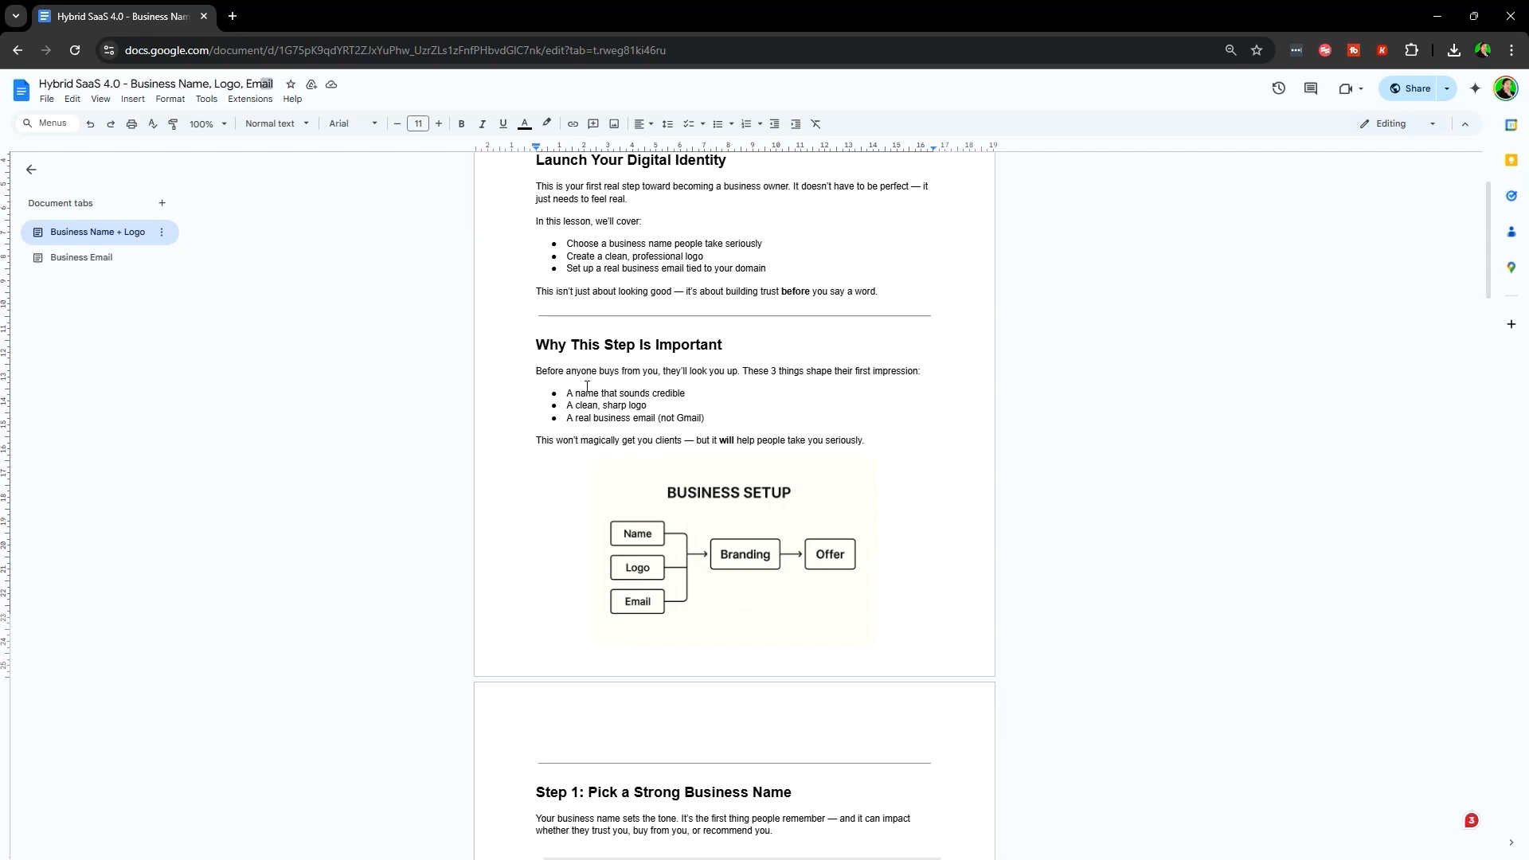
# - Highlight the bullets for a credible name, a clean sharp logo and a real business email
pyautogui.moveTo(565, 393); pyautogui.dragTo(709, 395)
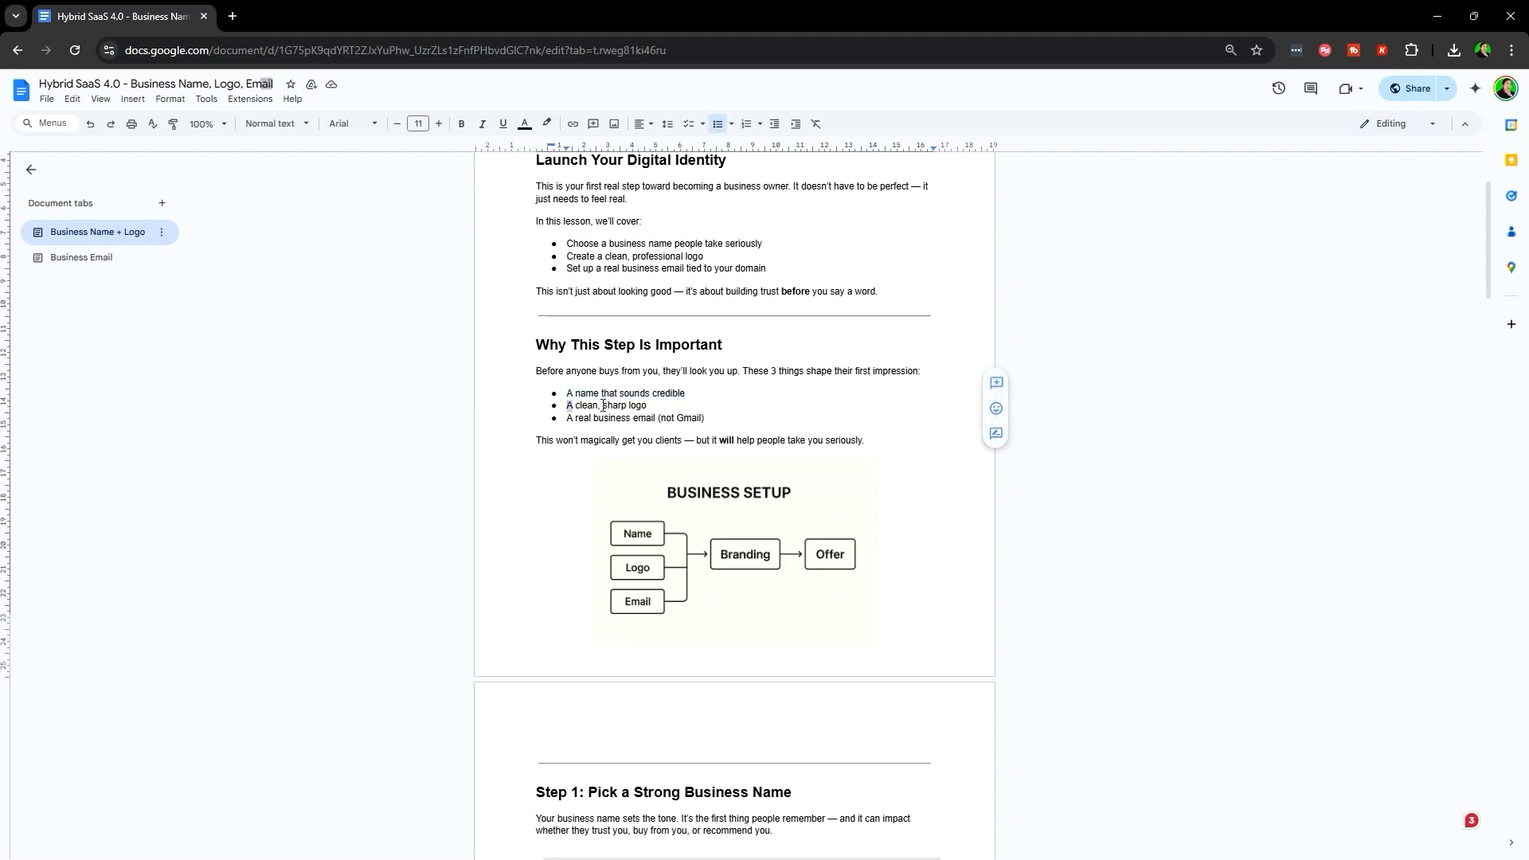
pyautogui.tripleClick(597, 408)
pyautogui.click(568, 415)
pyautogui.moveTo(567, 424); pyautogui.dragTo(725, 420)
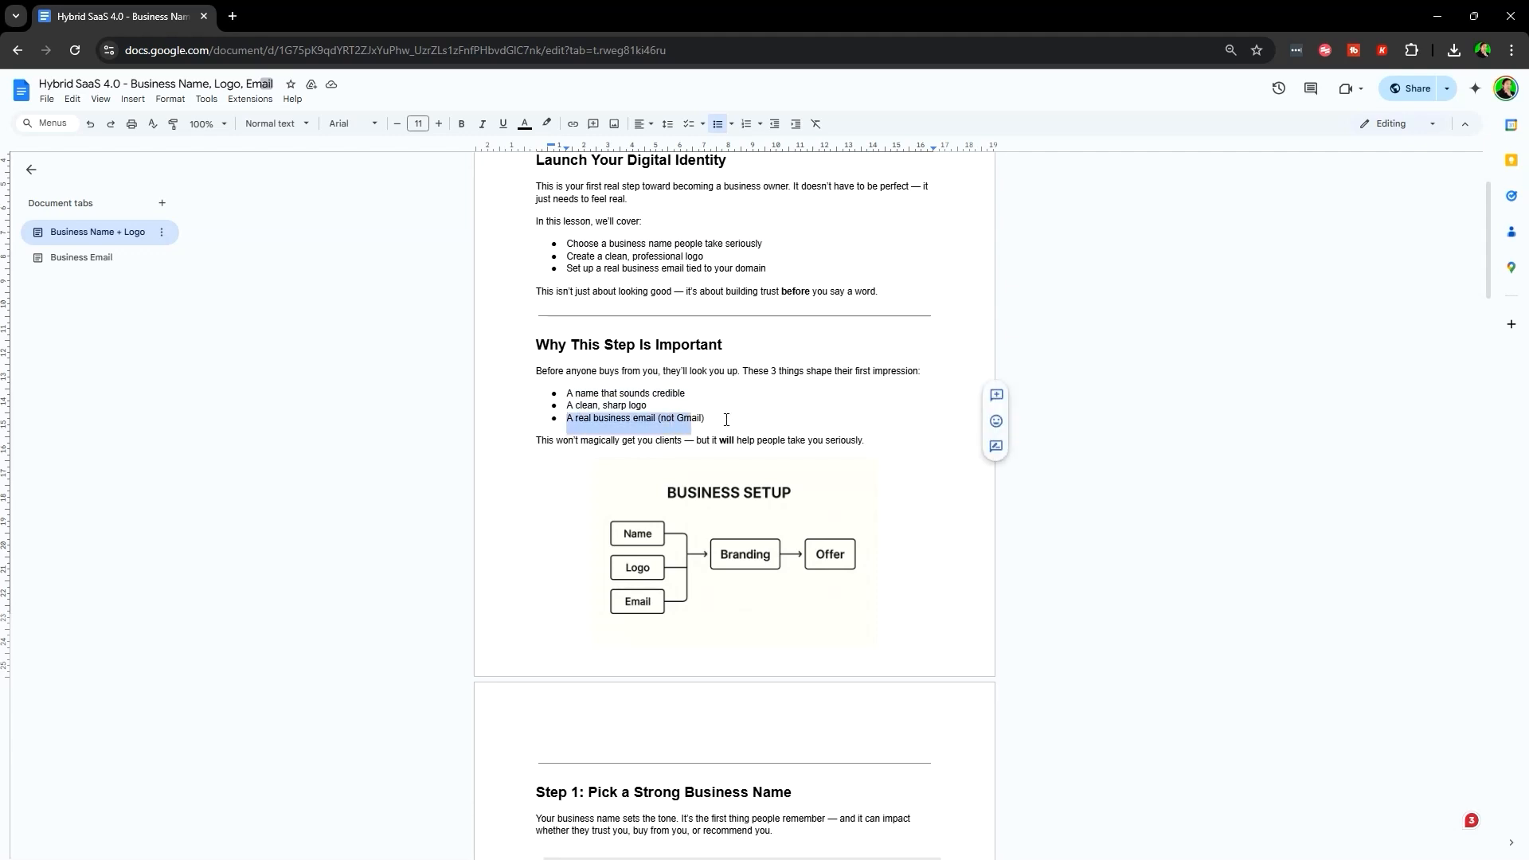
pyautogui.click(714, 393)
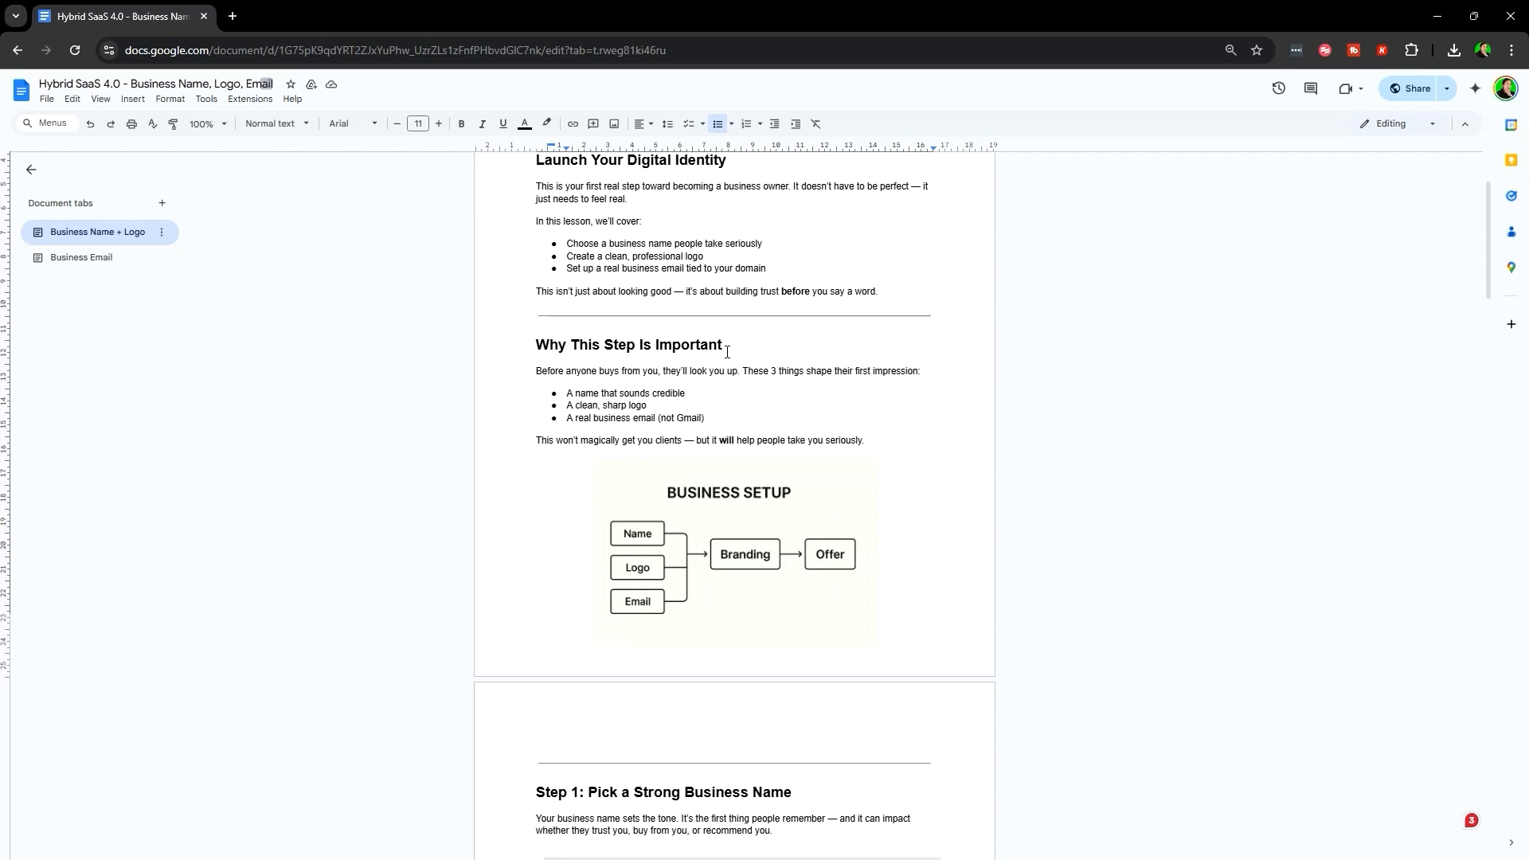
pyautogui.scroll(-1, 824, 297)
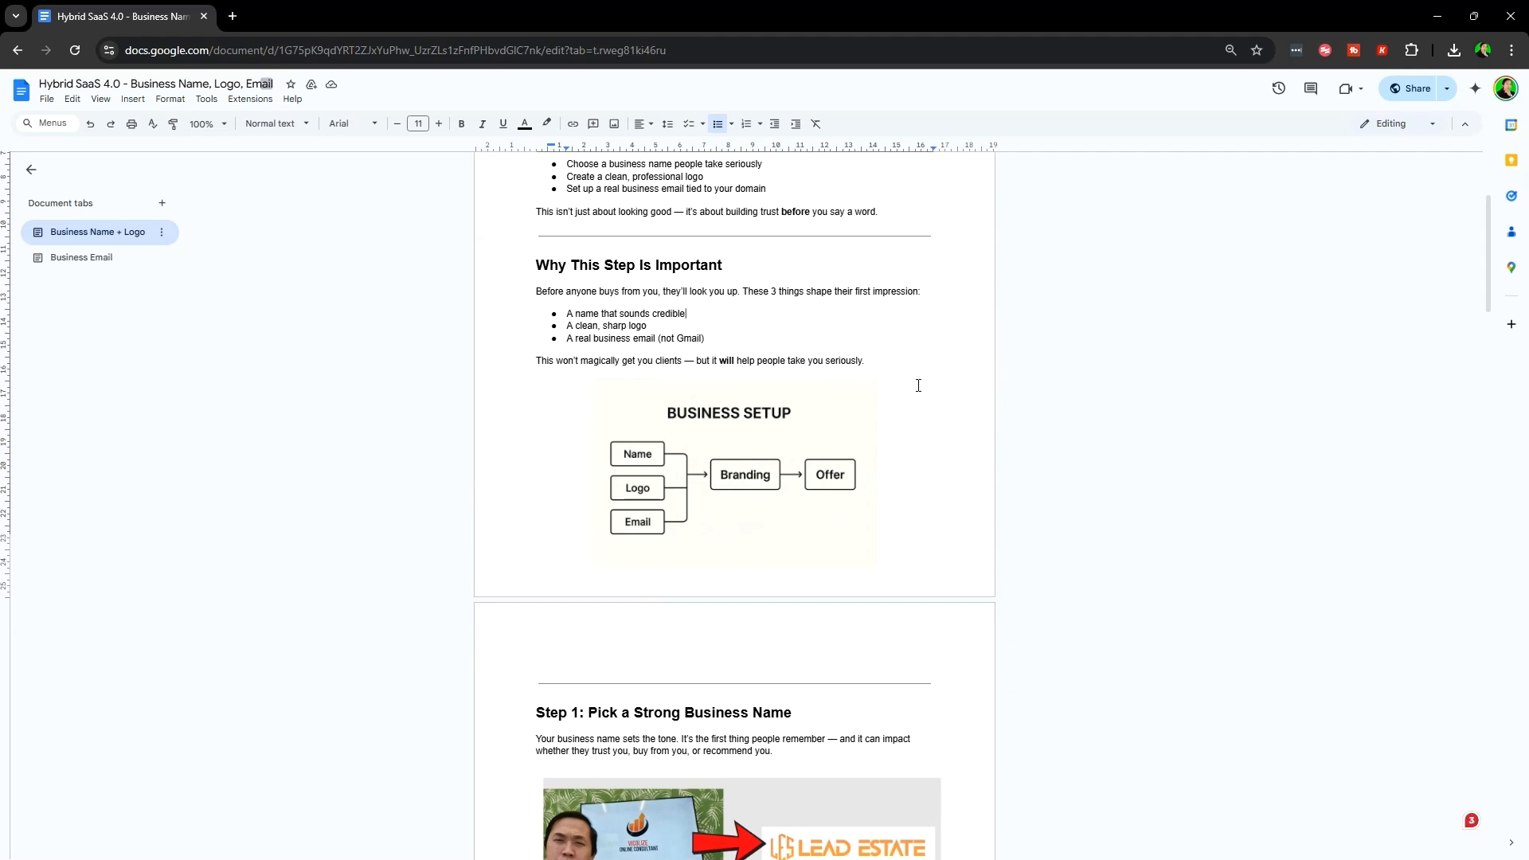
pyautogui.scroll(-5, 943, 327)
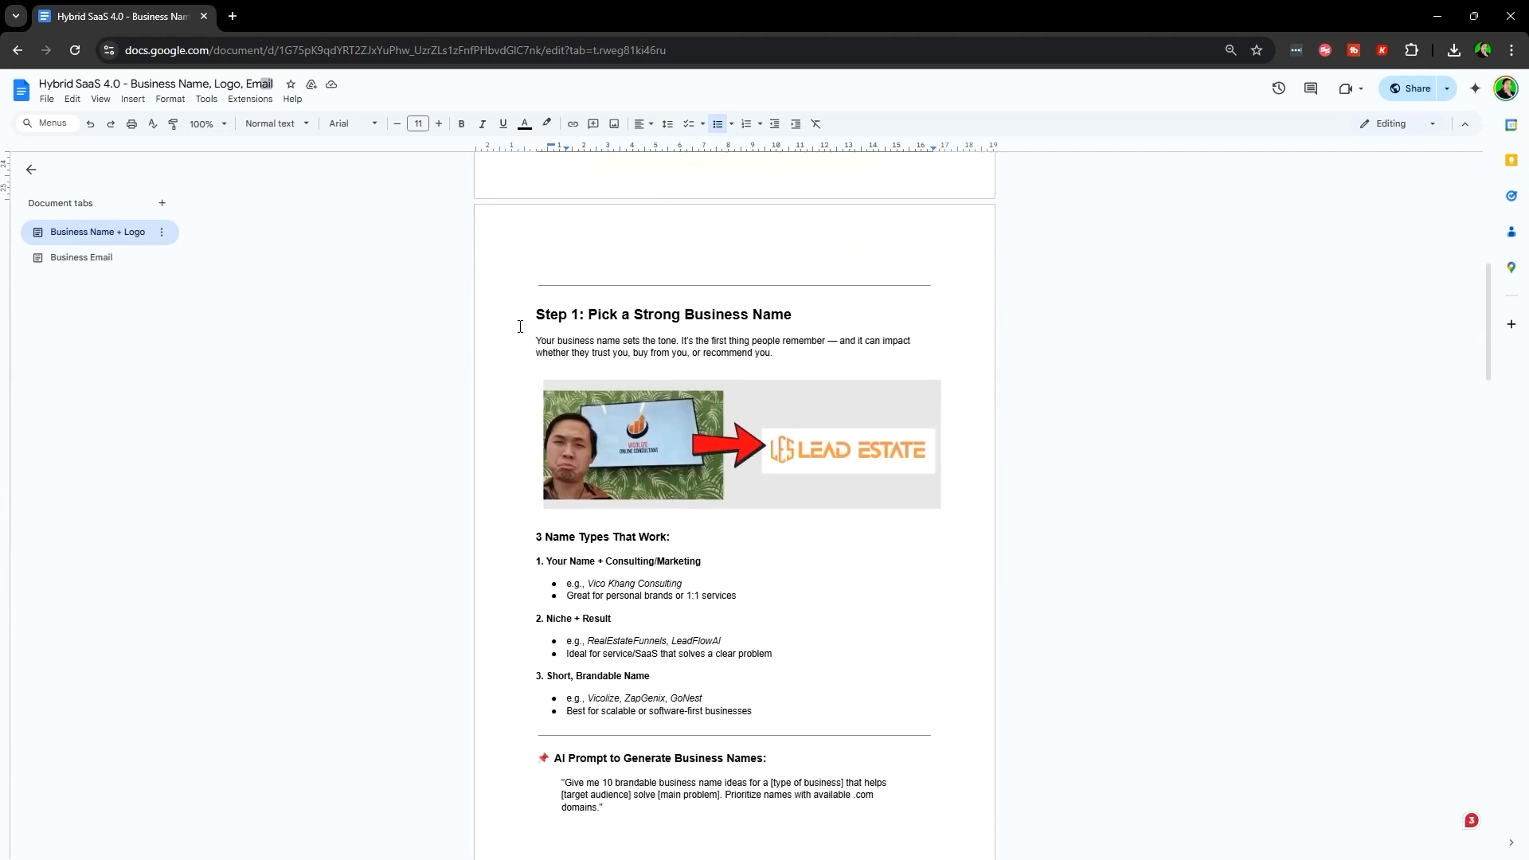
# - Highlight the Step 1 heading and name-types list, select the Lead Estate image, and zoom the page in
pyautogui.moveTo(529, 328); pyautogui.dragTo(854, 311)
pyautogui.click(854, 311)
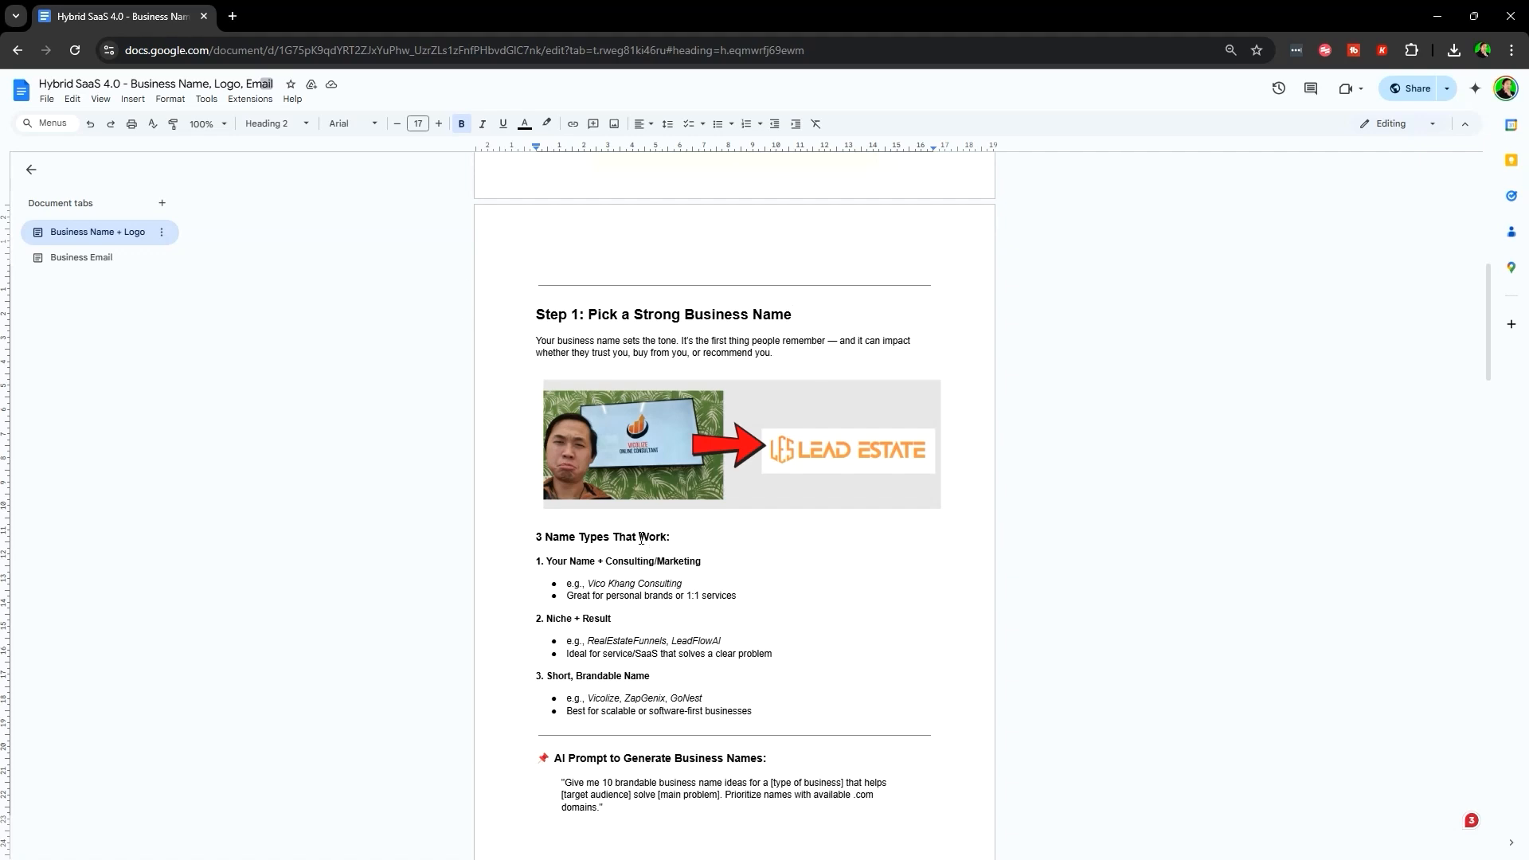
pyautogui.moveTo(523, 532); pyautogui.dragTo(839, 703)
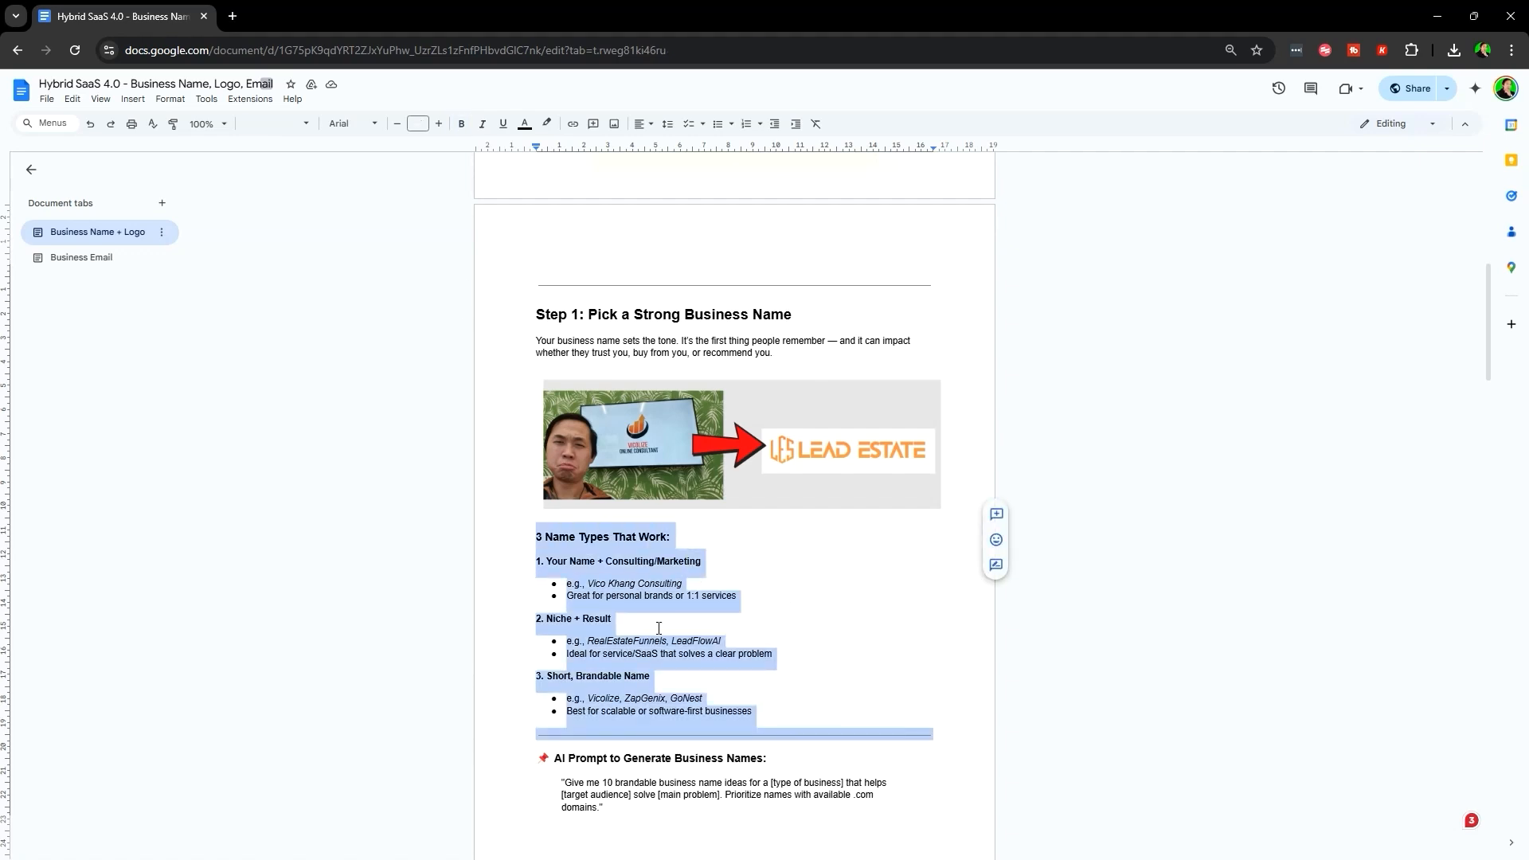
pyautogui.click(823, 614)
pyautogui.scroll(-1, 779, 579)
pyautogui.doubleClick(526, 452)
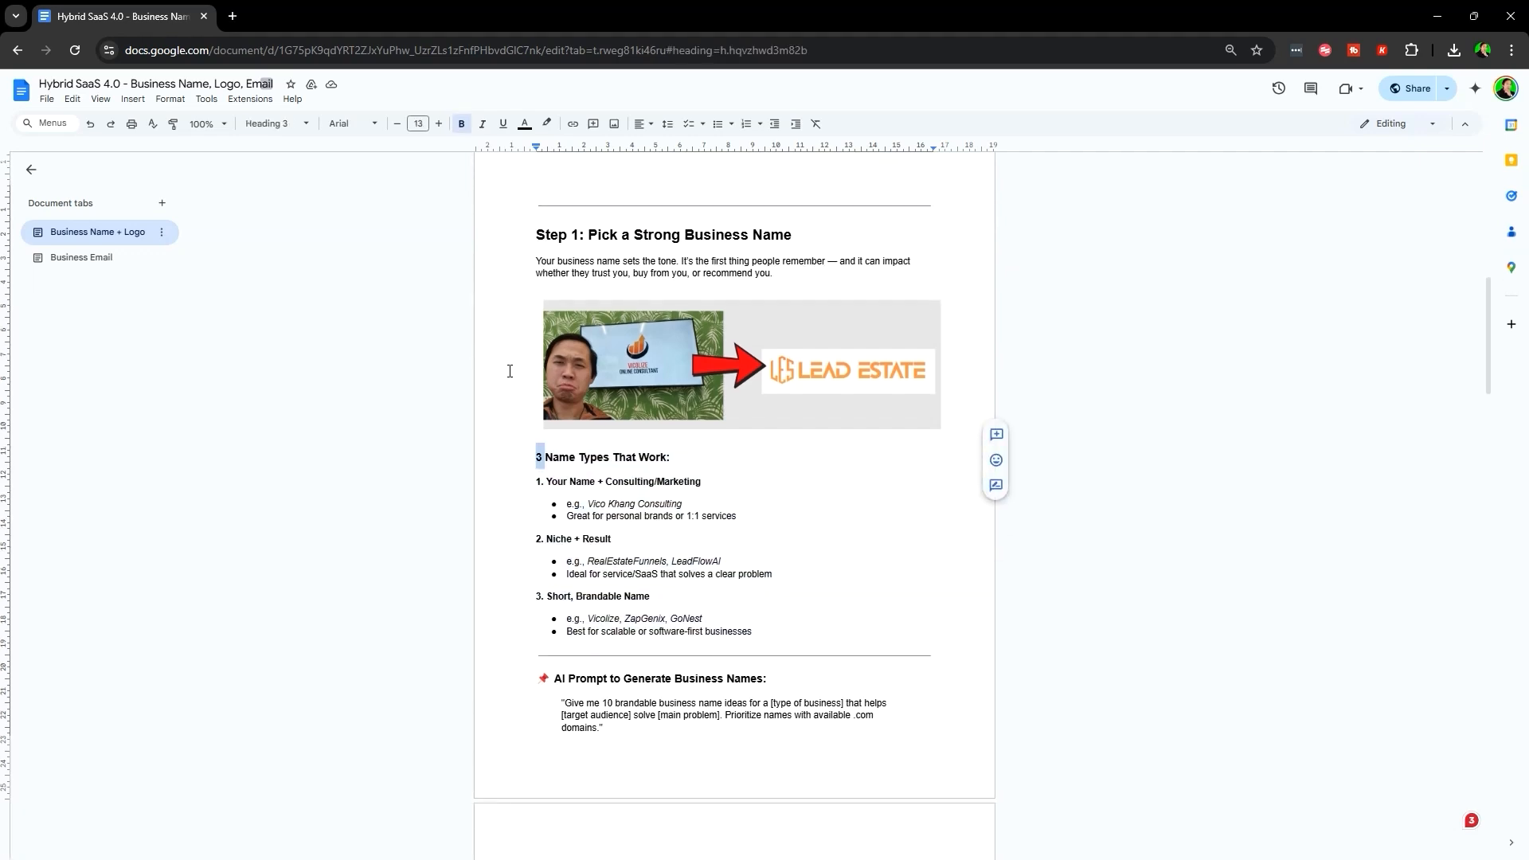
pyautogui.click(650, 378)
pyautogui.hotkey('ctrl', '+')
pyautogui.hotkey('ctrl', '+')
pyautogui.hotkey('ctrl', '+')
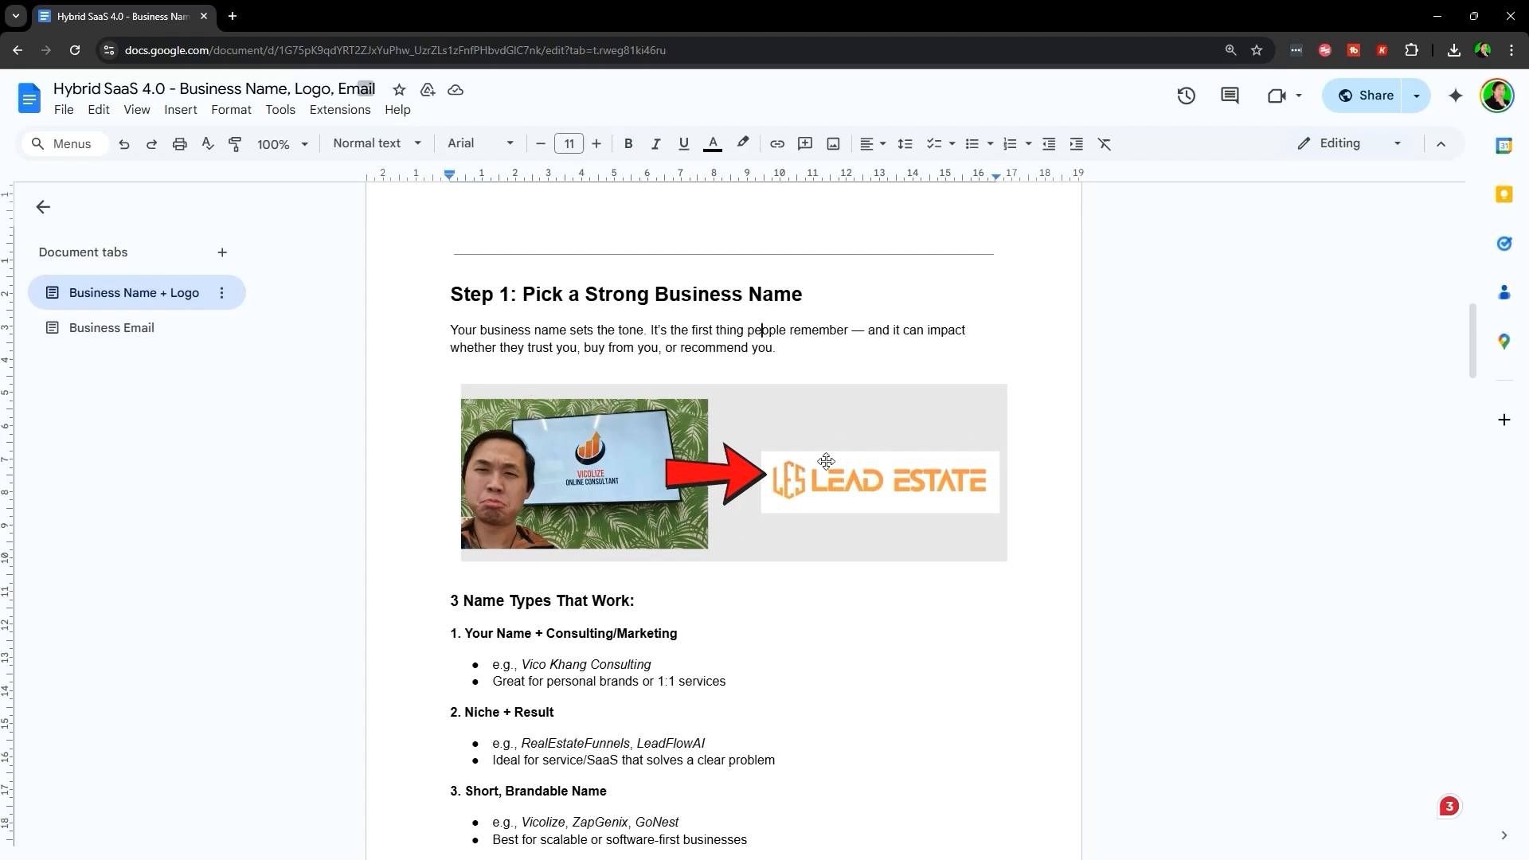
pyautogui.click(594, 465)
pyautogui.click(821, 624)
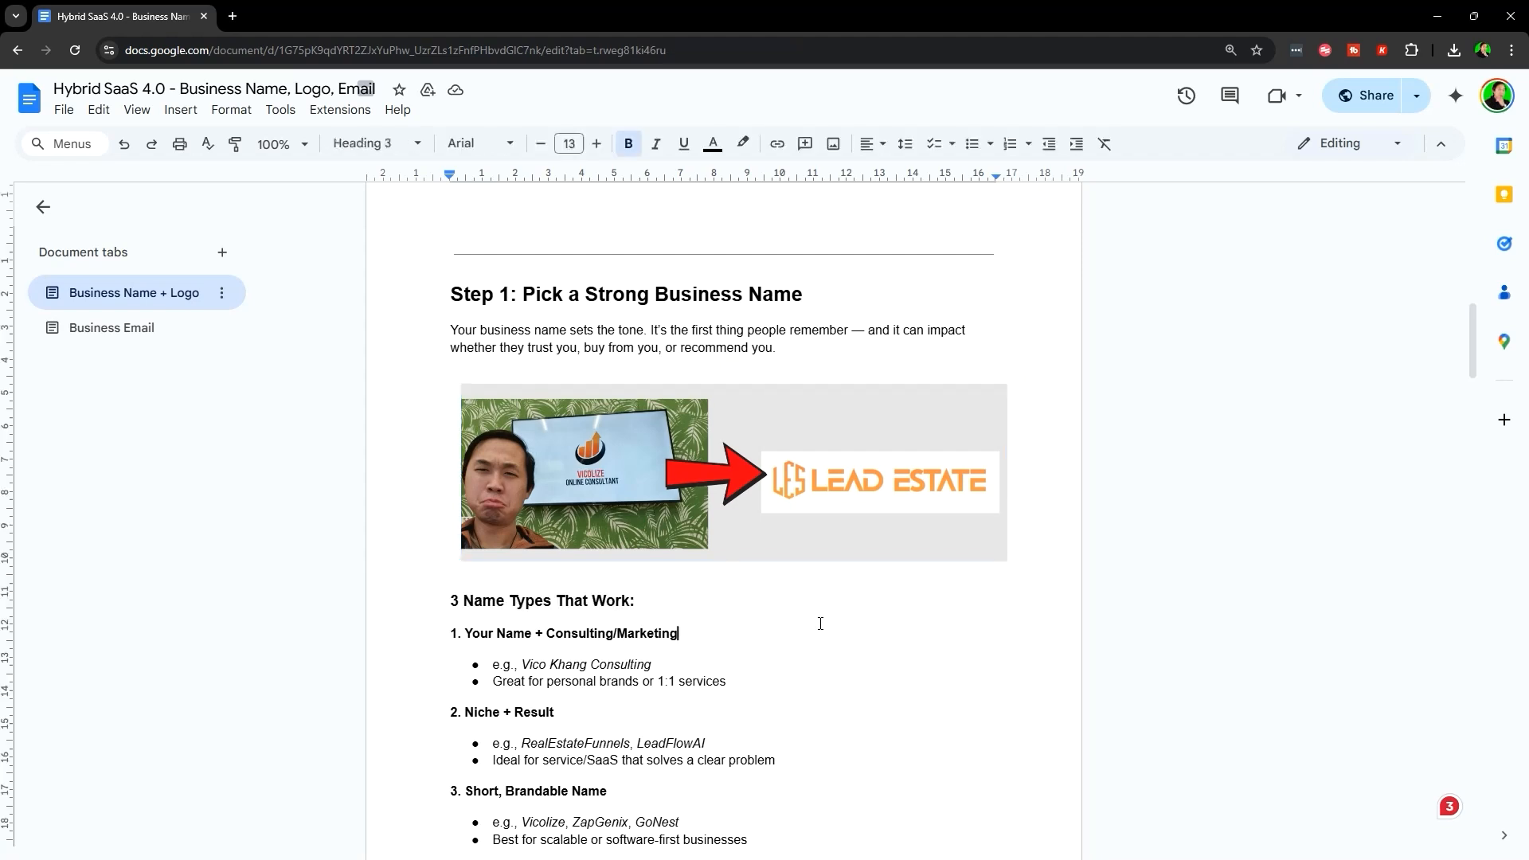
pyautogui.scroll(-1, 437, 536)
pyautogui.moveTo(421, 564); pyautogui.dragTo(772, 615)
pyautogui.click(844, 600)
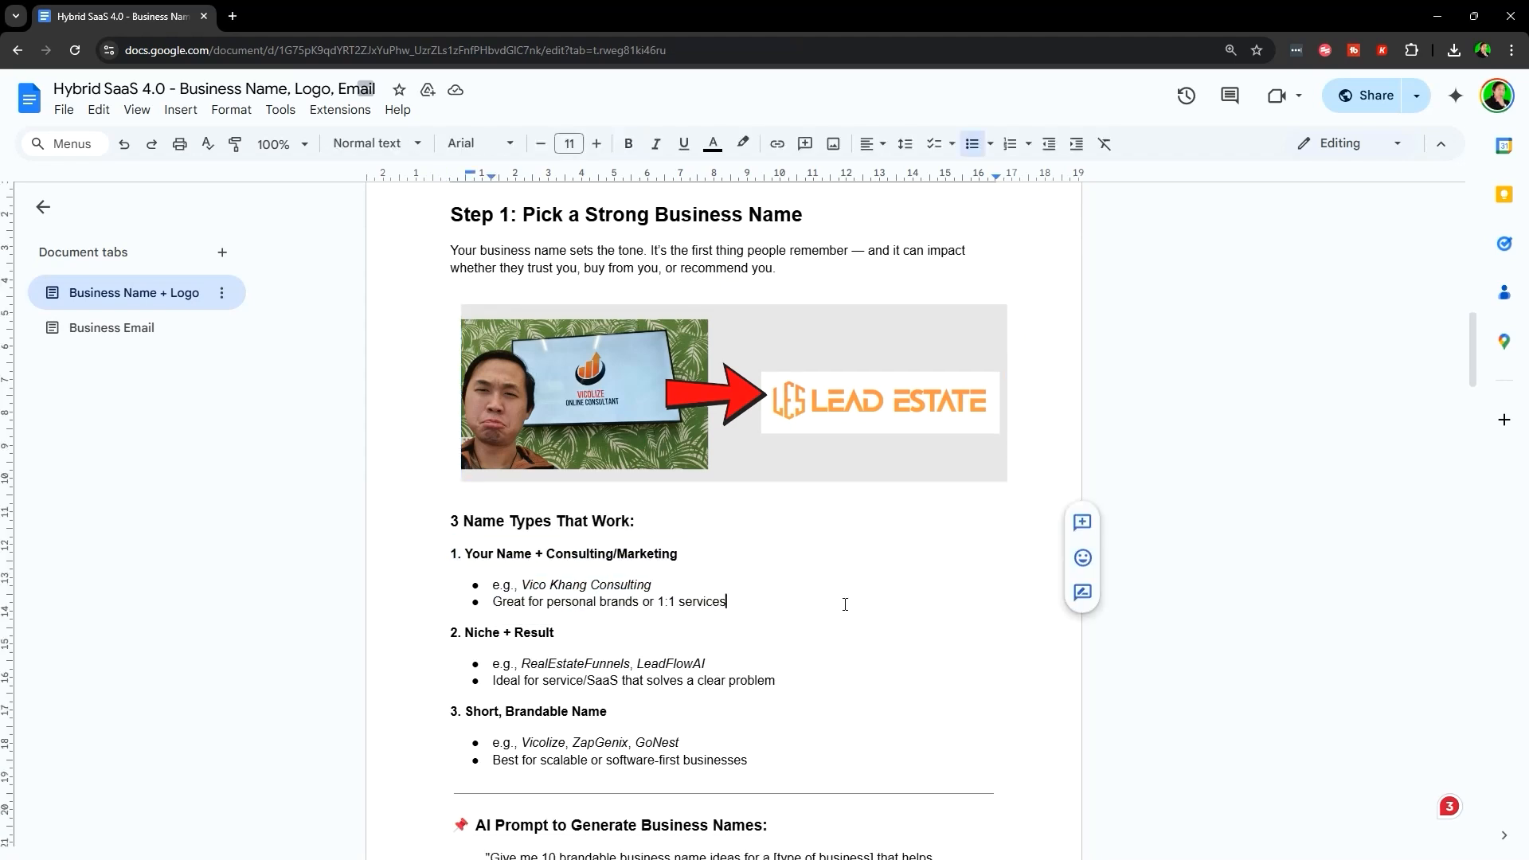
pyautogui.scroll(-1, 480, 529)
pyautogui.tripleClick(492, 500)
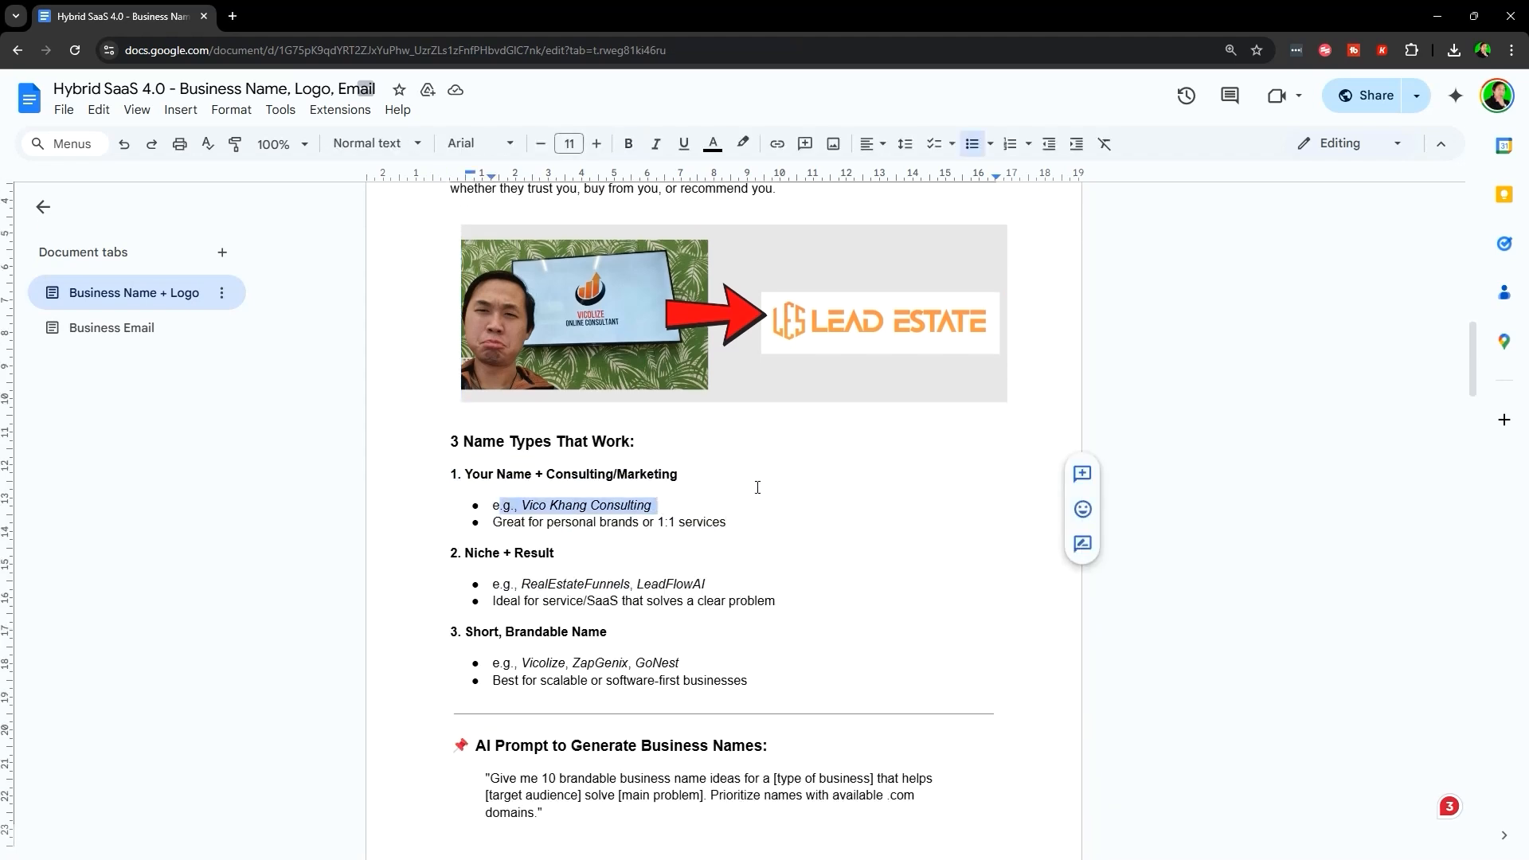
pyautogui.click(490, 520)
pyautogui.moveTo(490, 520); pyautogui.dragTo(734, 522)
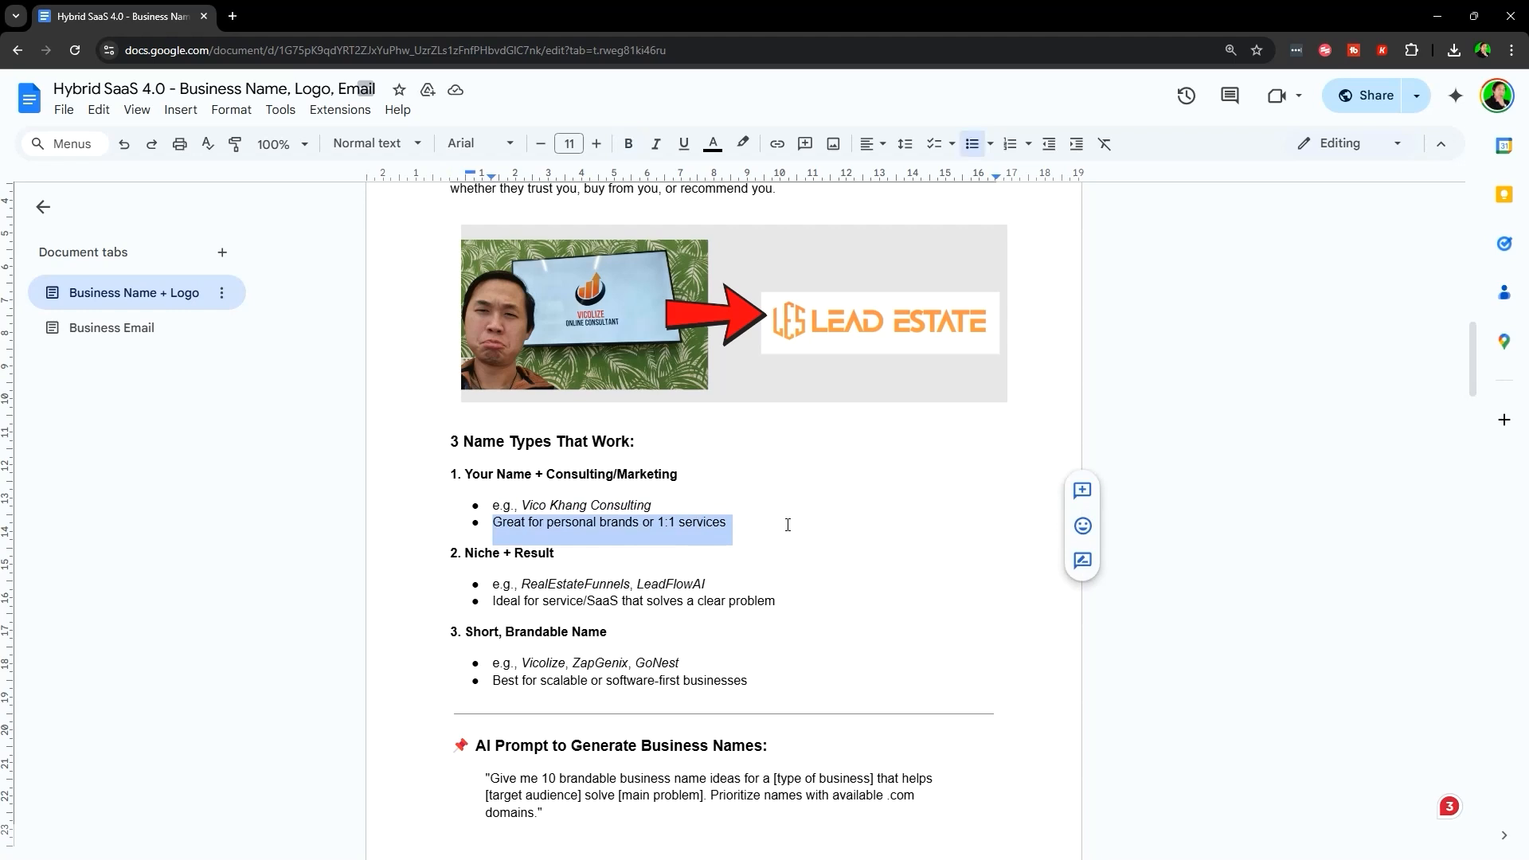
pyautogui.click(737, 522)
pyautogui.scroll(1, 299, 579)
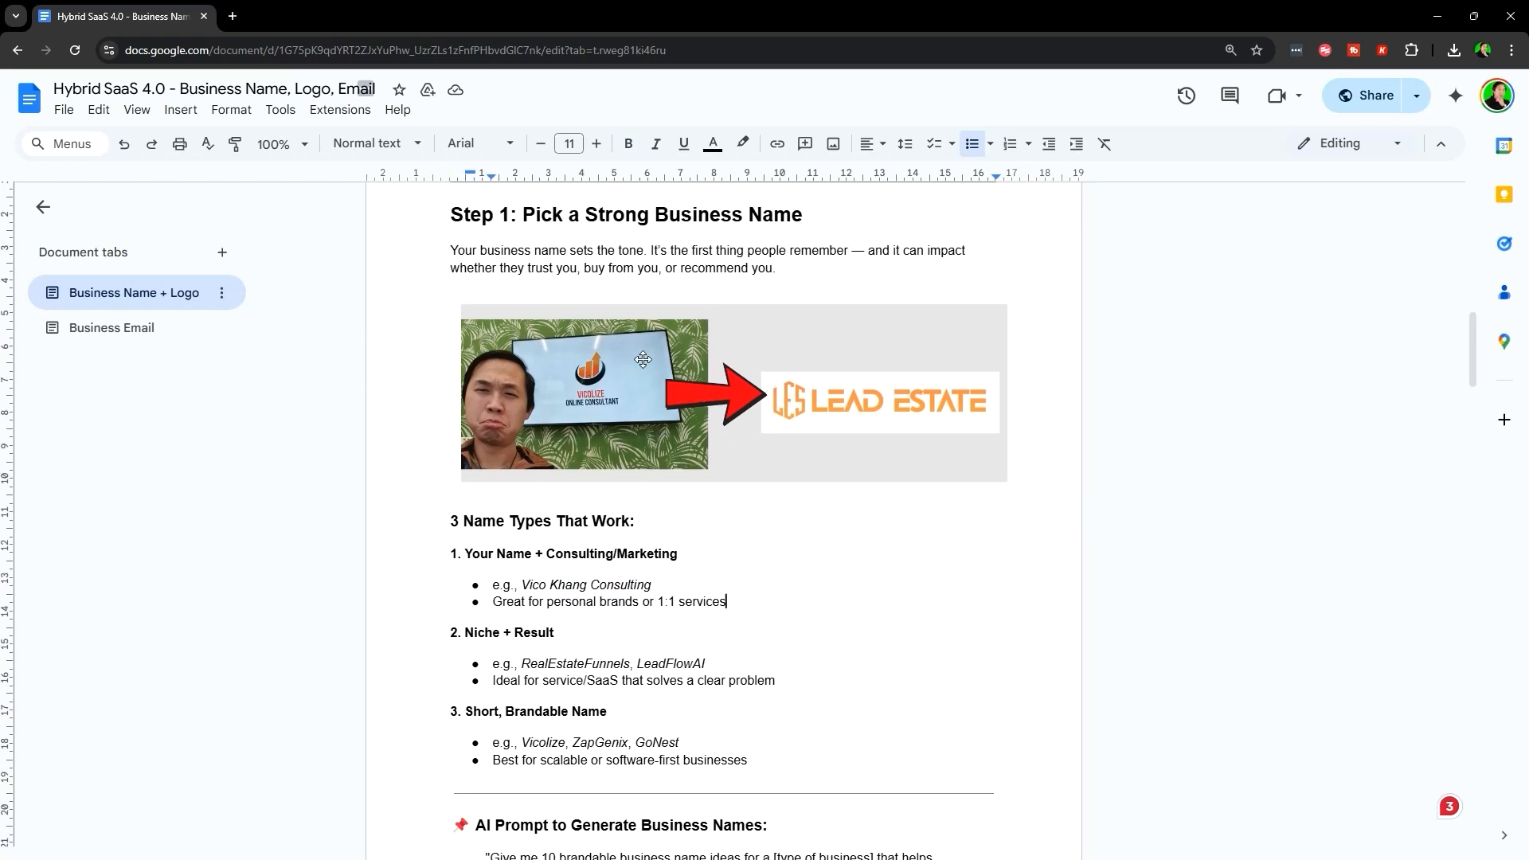
pyautogui.scroll(-2, 690, 466)
pyautogui.moveTo(451, 473); pyautogui.dragTo(555, 473)
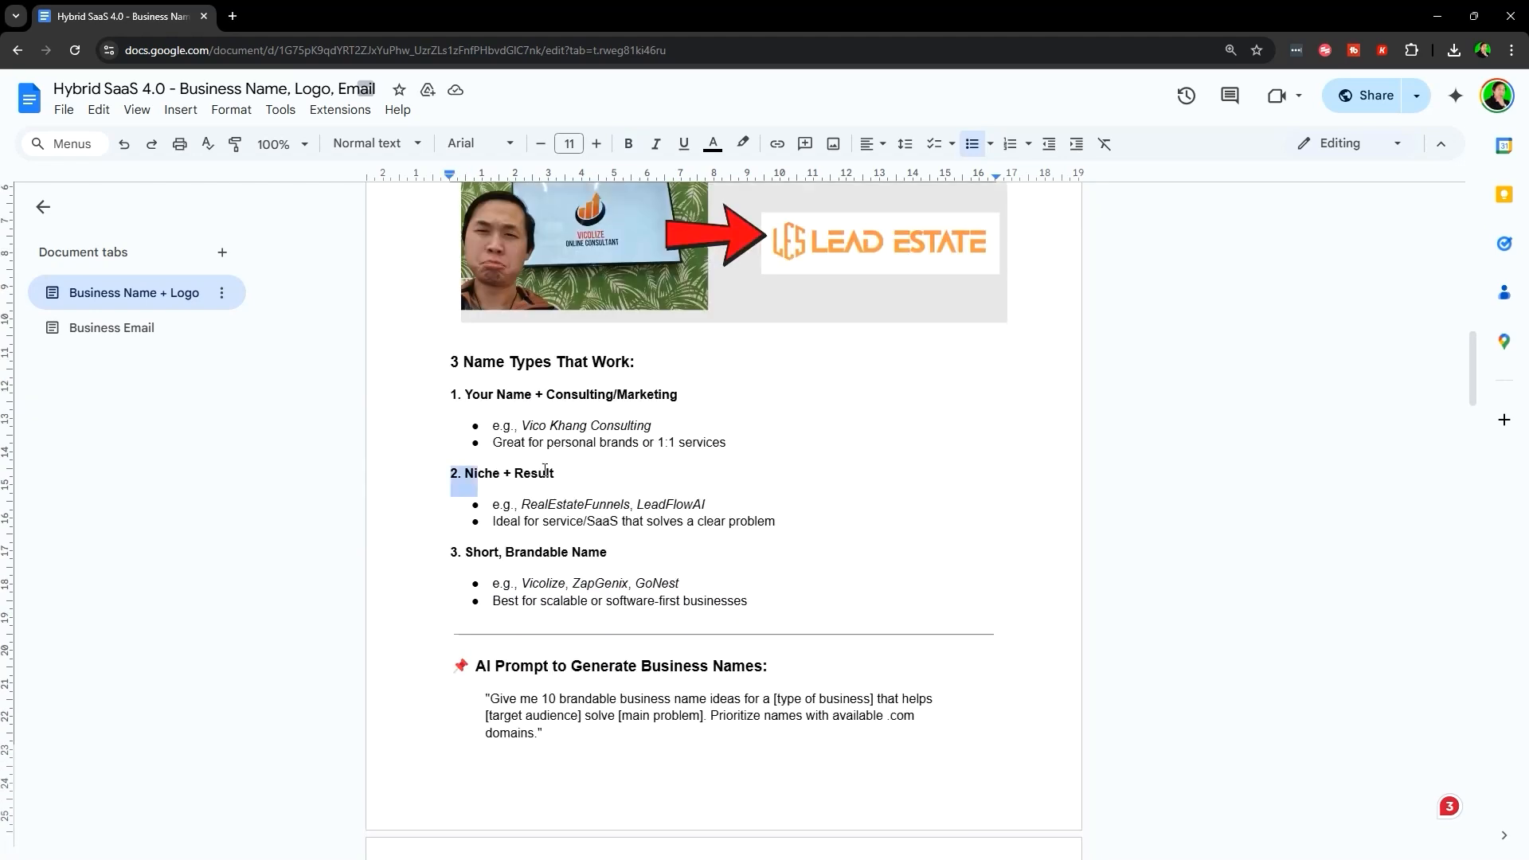
pyautogui.click(707, 505)
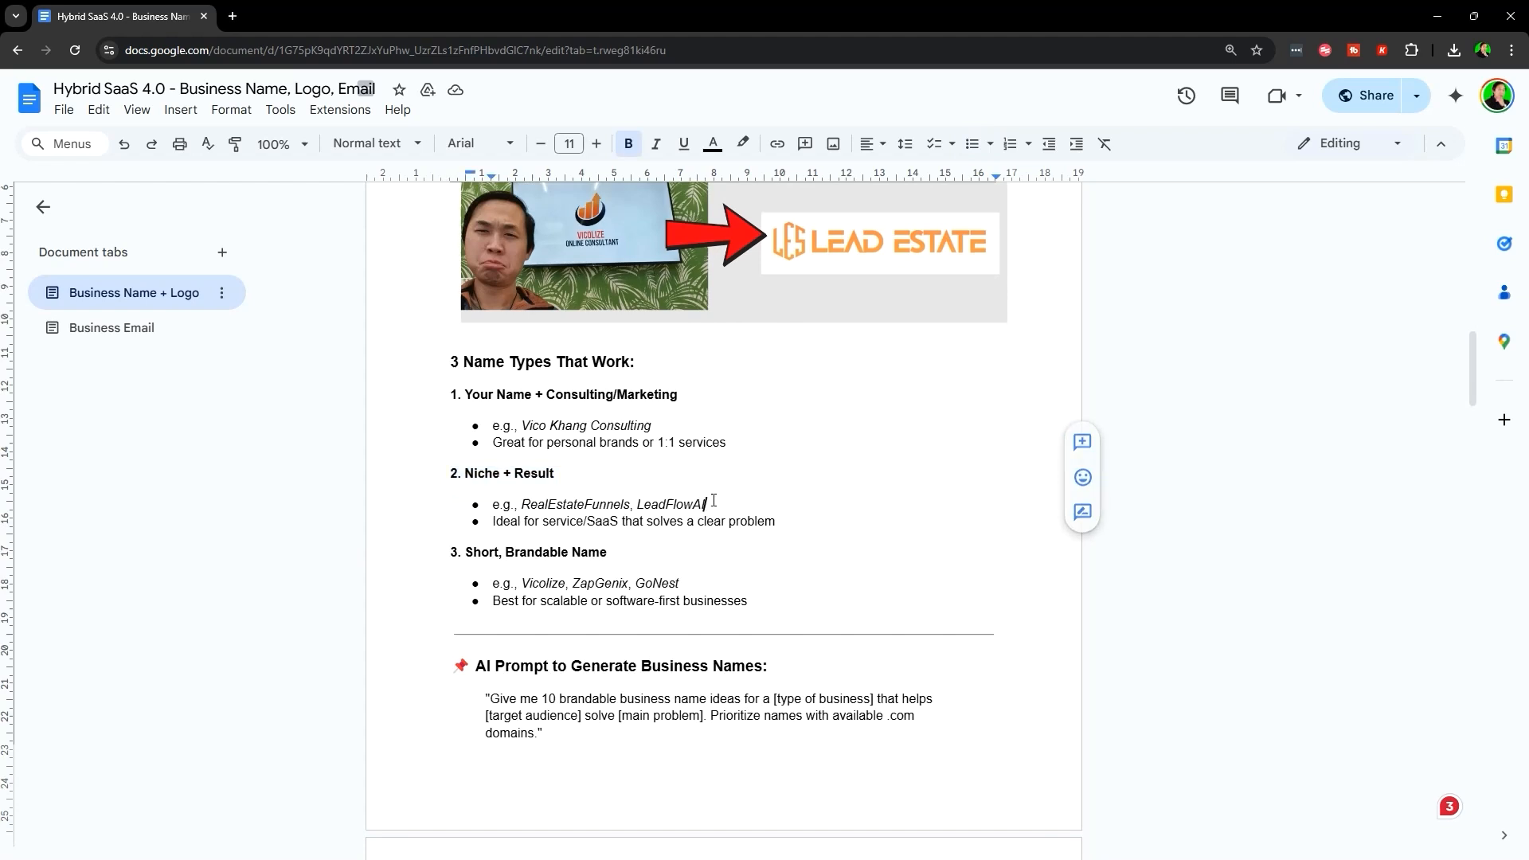
pyautogui.scroll(2, 92, 533)
pyautogui.scroll(-1, 318, 550)
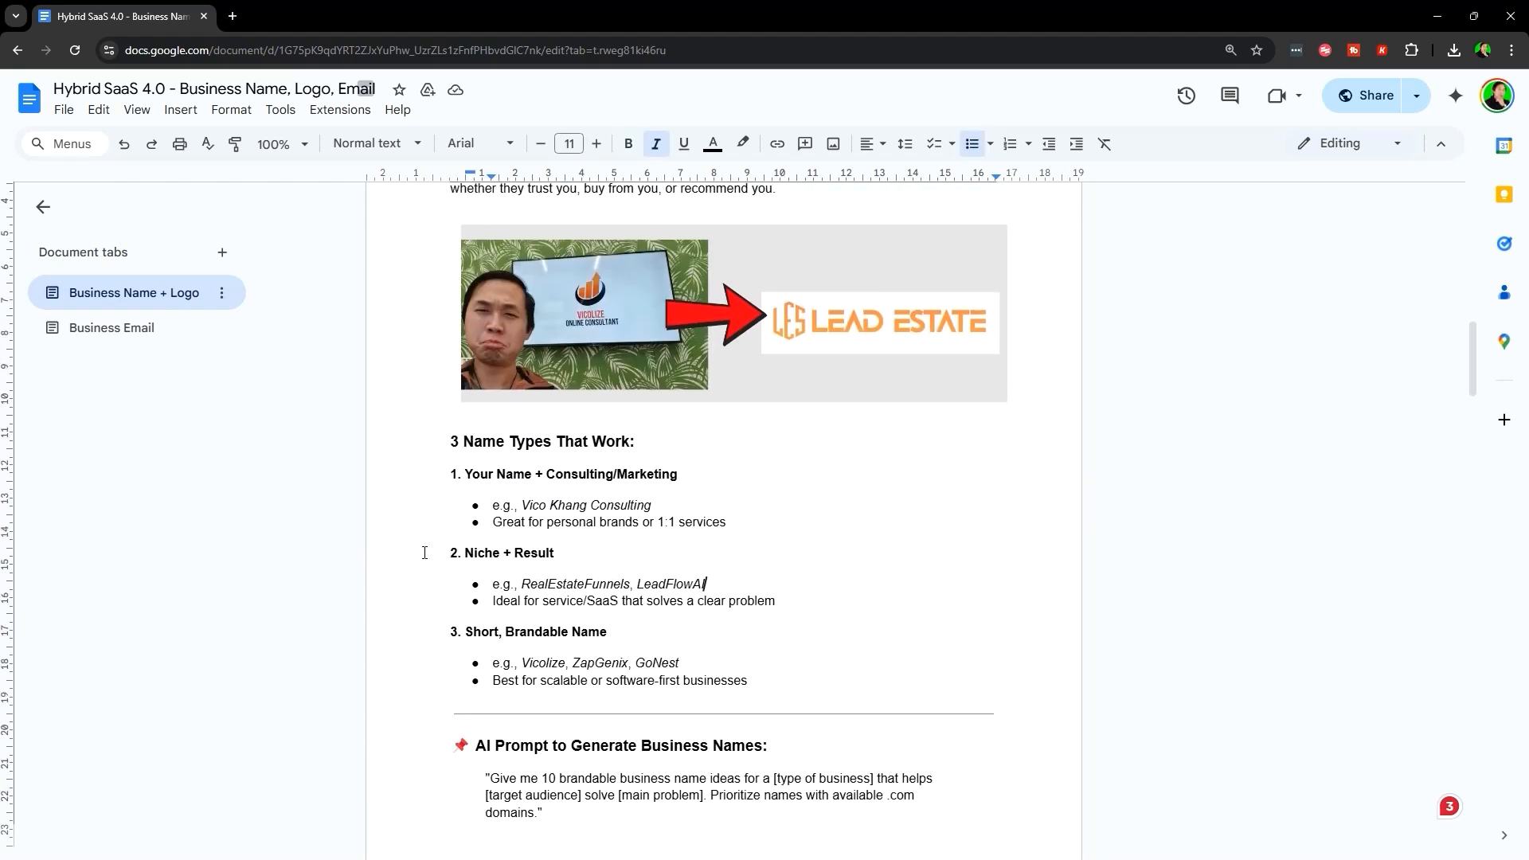
pyautogui.moveTo(451, 553); pyautogui.dragTo(616, 548)
pyautogui.click(617, 548)
pyautogui.click(949, 317)
pyautogui.click(841, 440)
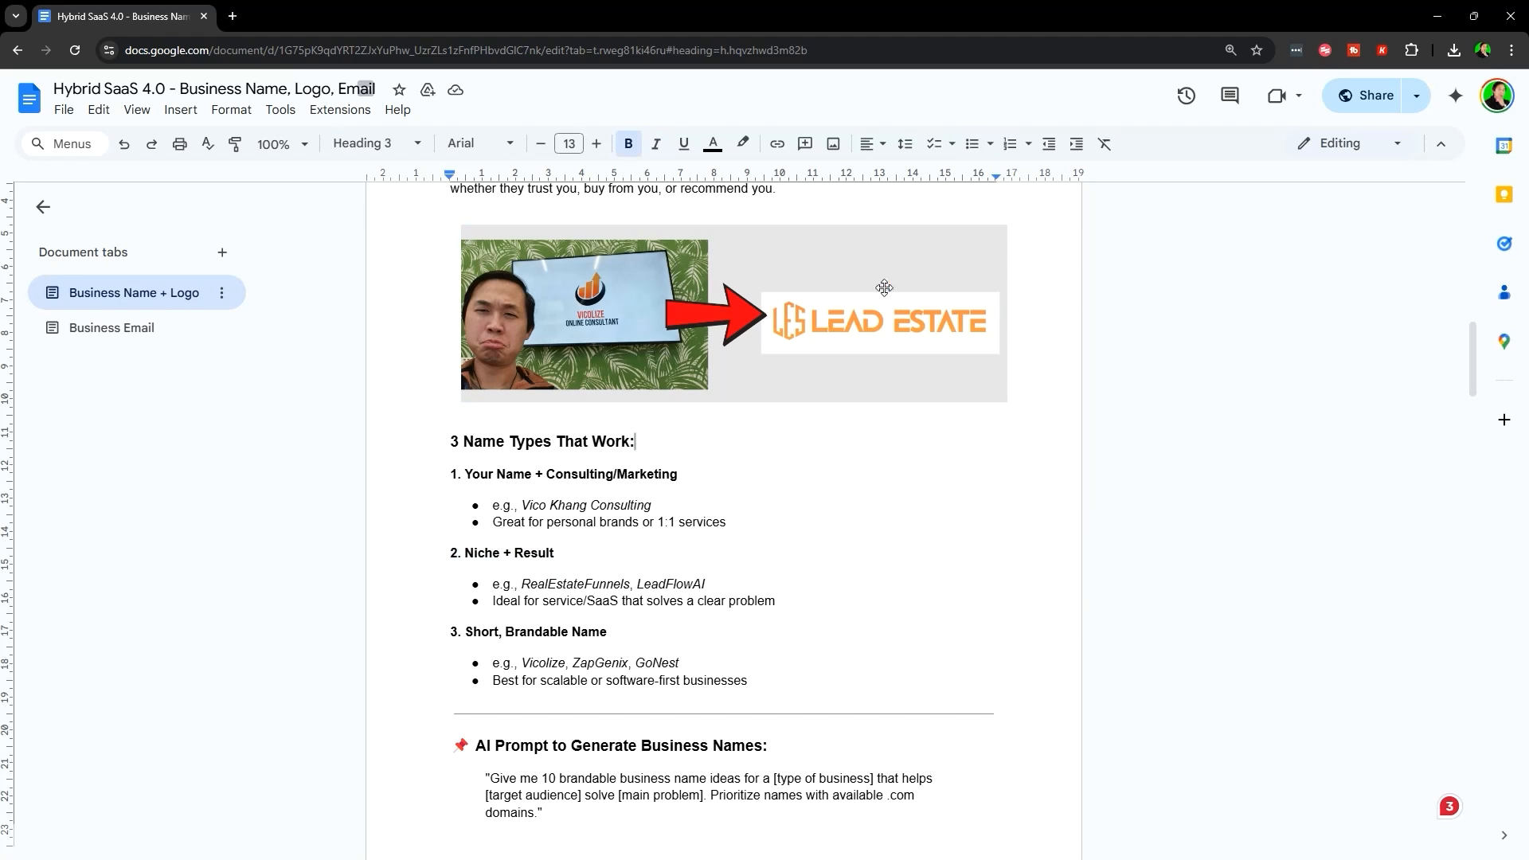
pyautogui.moveTo(451, 553); pyautogui.dragTo(562, 559)
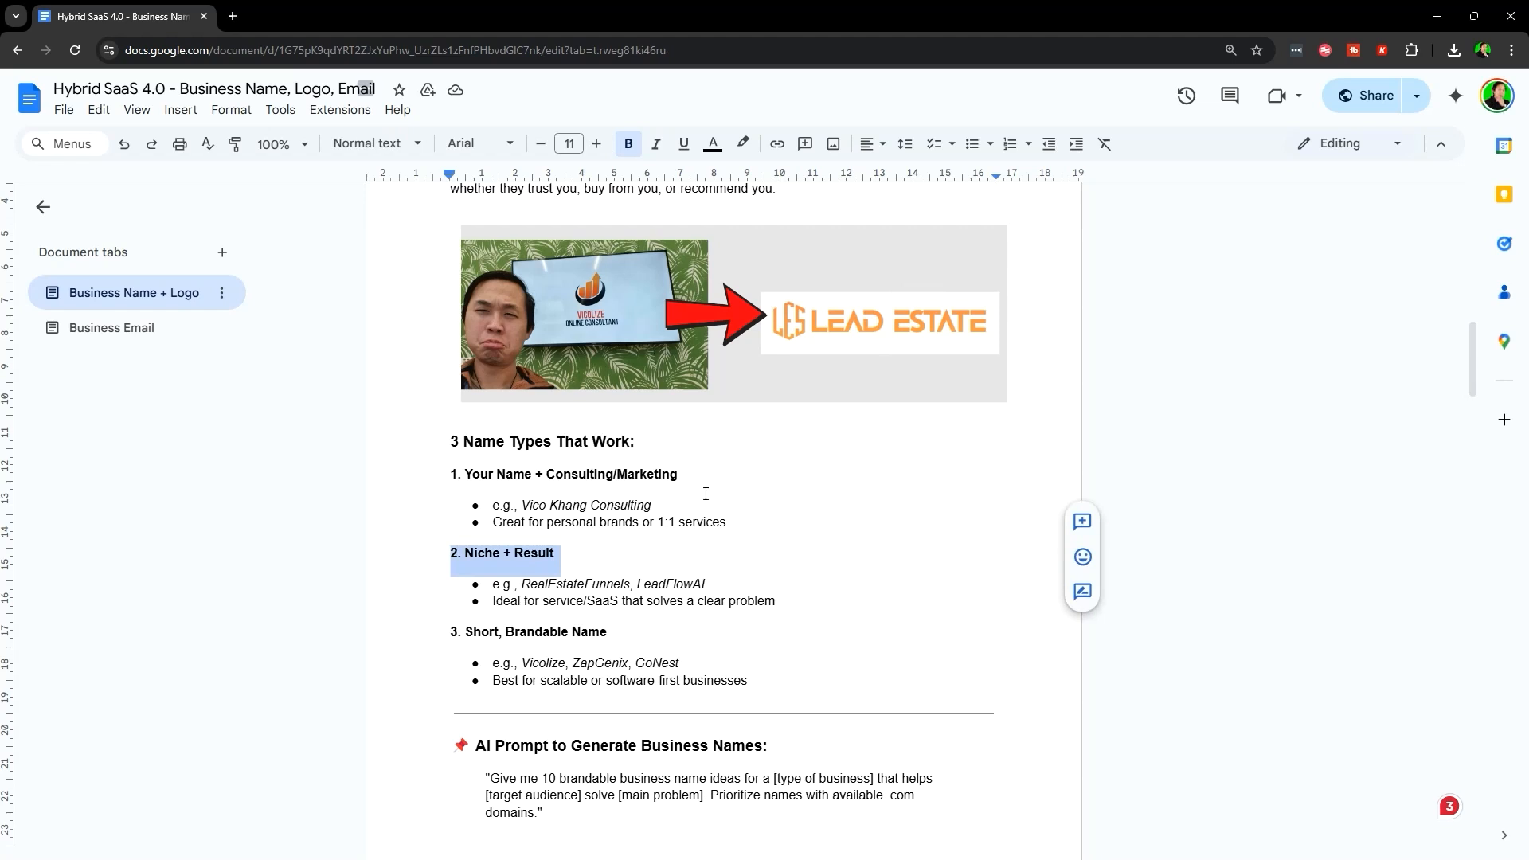
# - Highlight the RealEstateFunnels, LeadFlowAI example line and the LeadFlowAI name
pyautogui.scroll(-2, 706, 494)
pyautogui.scroll(1, 698, 594)
pyautogui.tripleClick(523, 504)
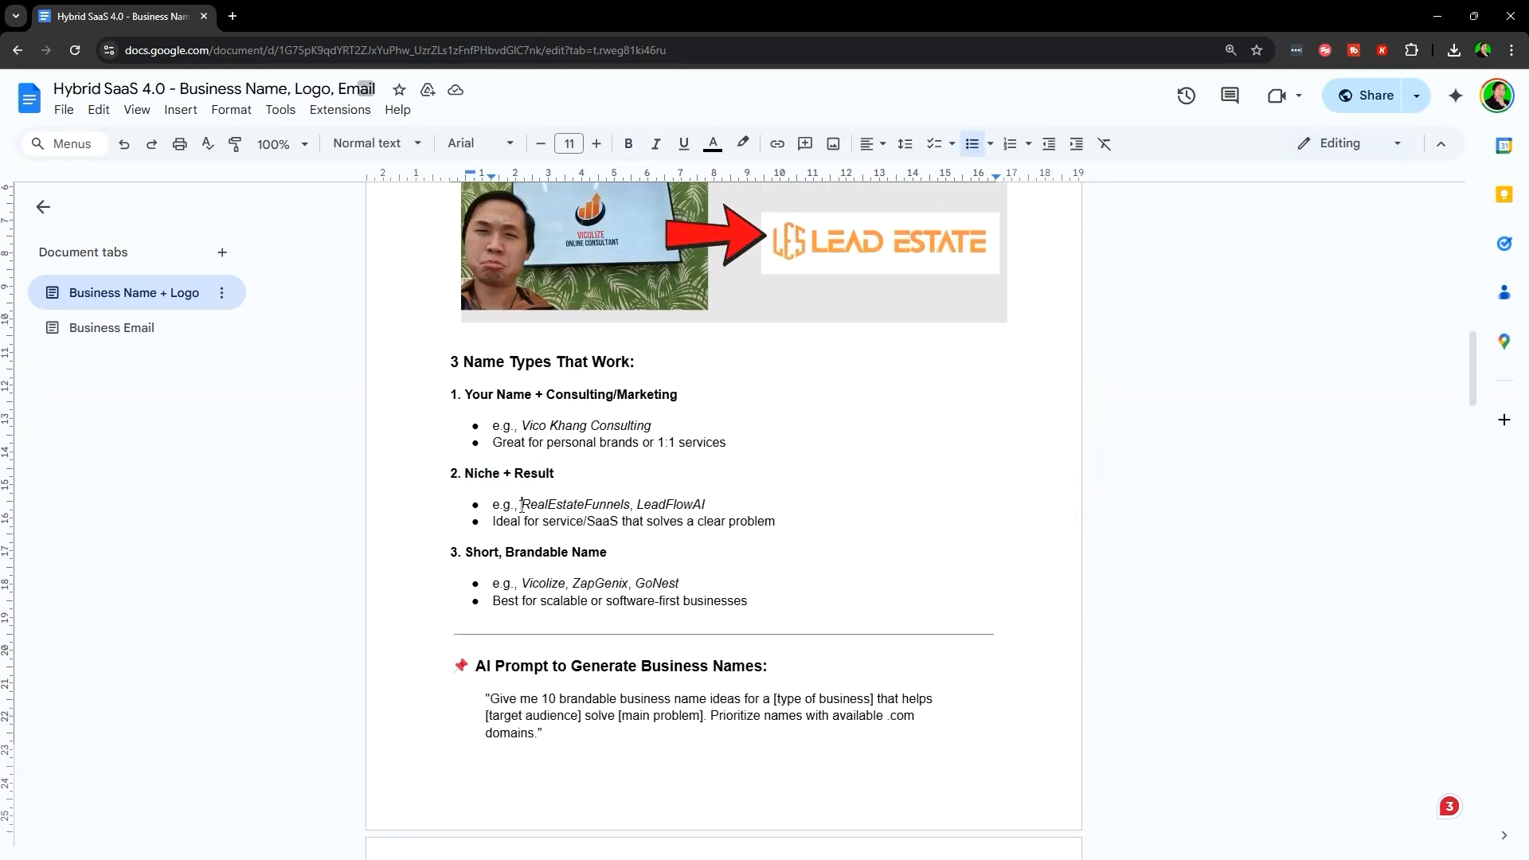
pyautogui.click(685, 504)
pyautogui.tripleClick(556, 504)
pyautogui.click(555, 504)
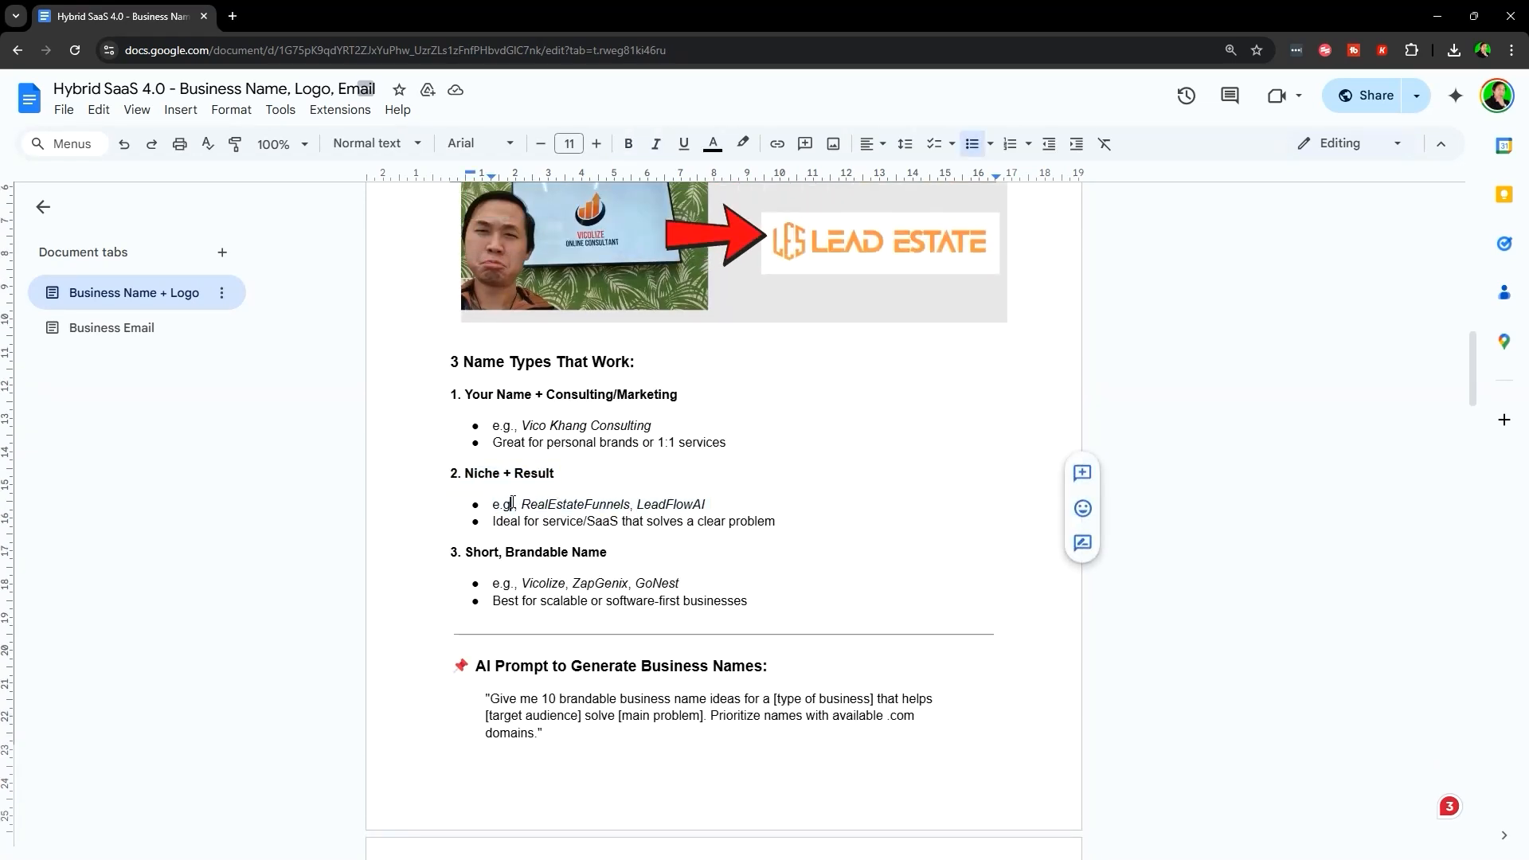
pyautogui.tripleClick(555, 504)
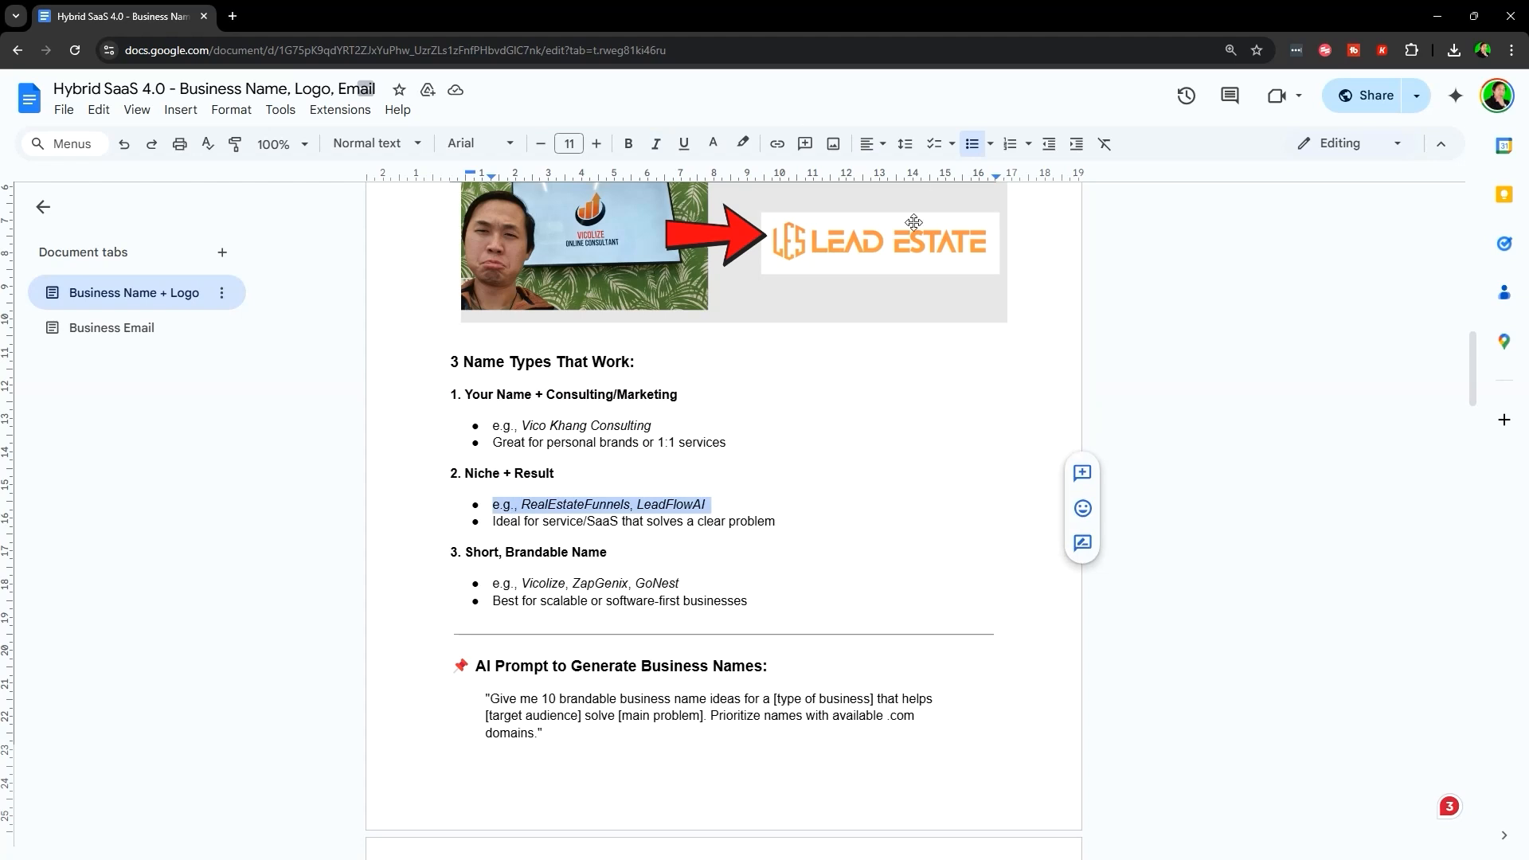
pyautogui.click(630, 504)
pyautogui.moveTo(630, 505); pyautogui.dragTo(719, 507)
pyautogui.click(535, 504)
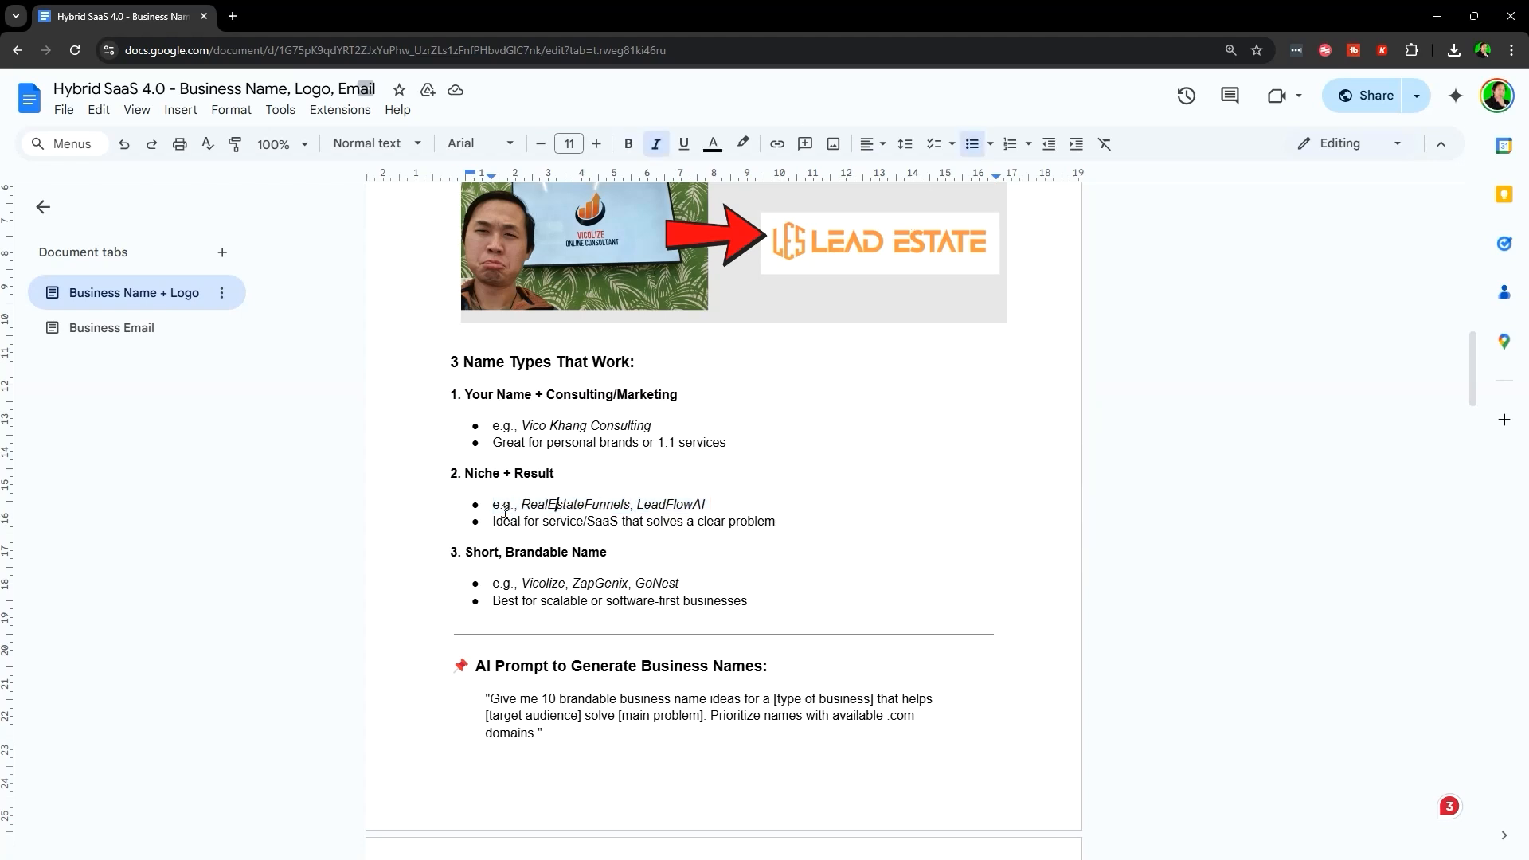
pyautogui.moveTo(492, 504); pyautogui.dragTo(723, 505)
pyautogui.click(745, 498)
# - Highlight the '3. Short, Brandable Name' heading, its Vicolize, ZapGenix, GoNest examples and the software-first tip
pyautogui.click(779, 528)
pyautogui.scroll(2, 735, 575)
pyautogui.click(828, 444)
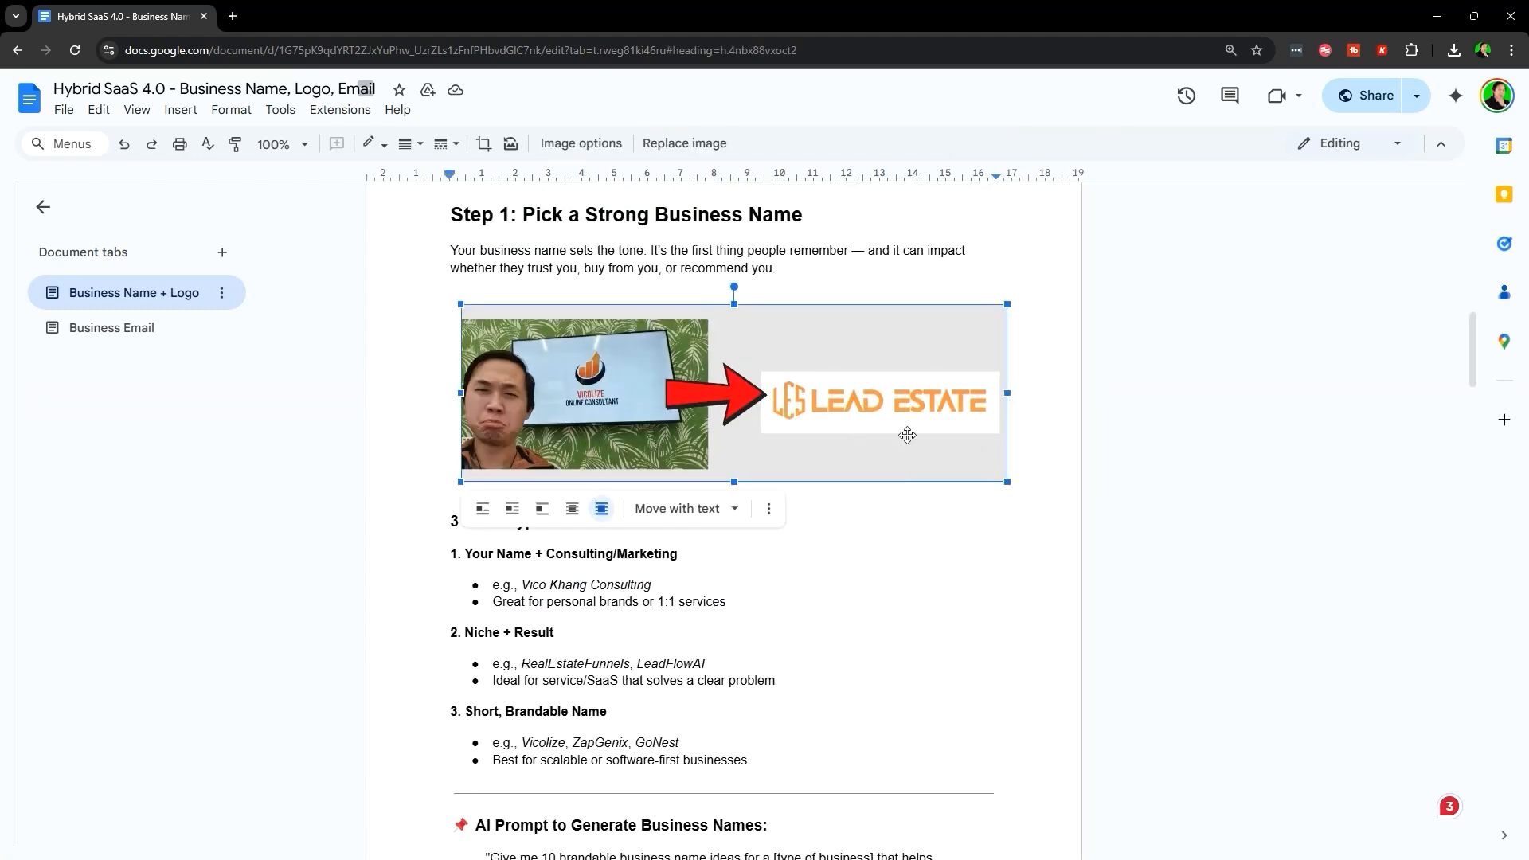
pyautogui.scroll(-2, 823, 619)
pyautogui.tripleClick(703, 571)
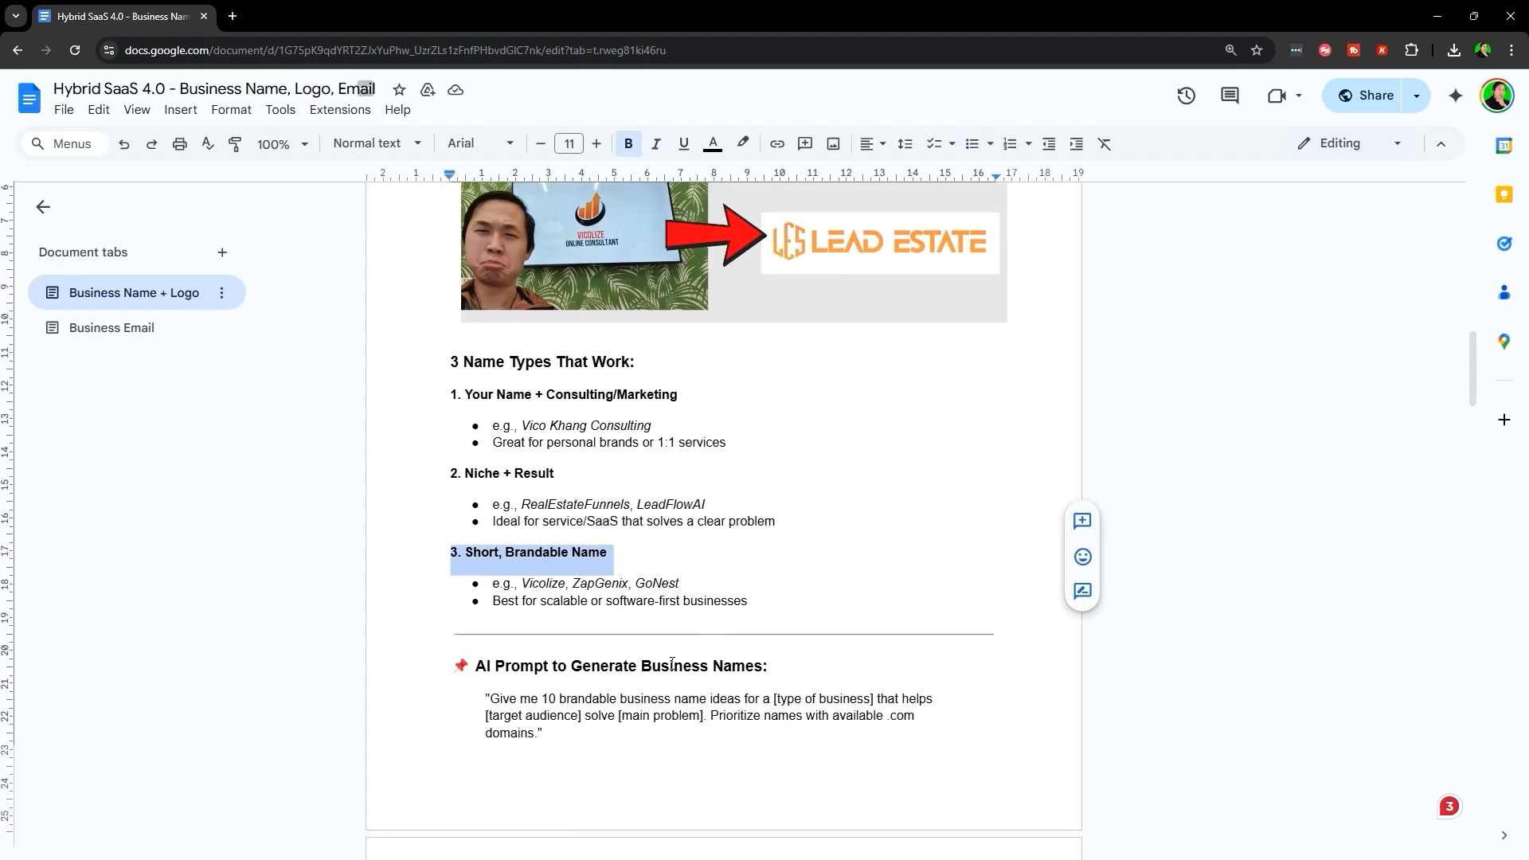
pyautogui.moveTo(492, 586); pyautogui.dragTo(700, 586)
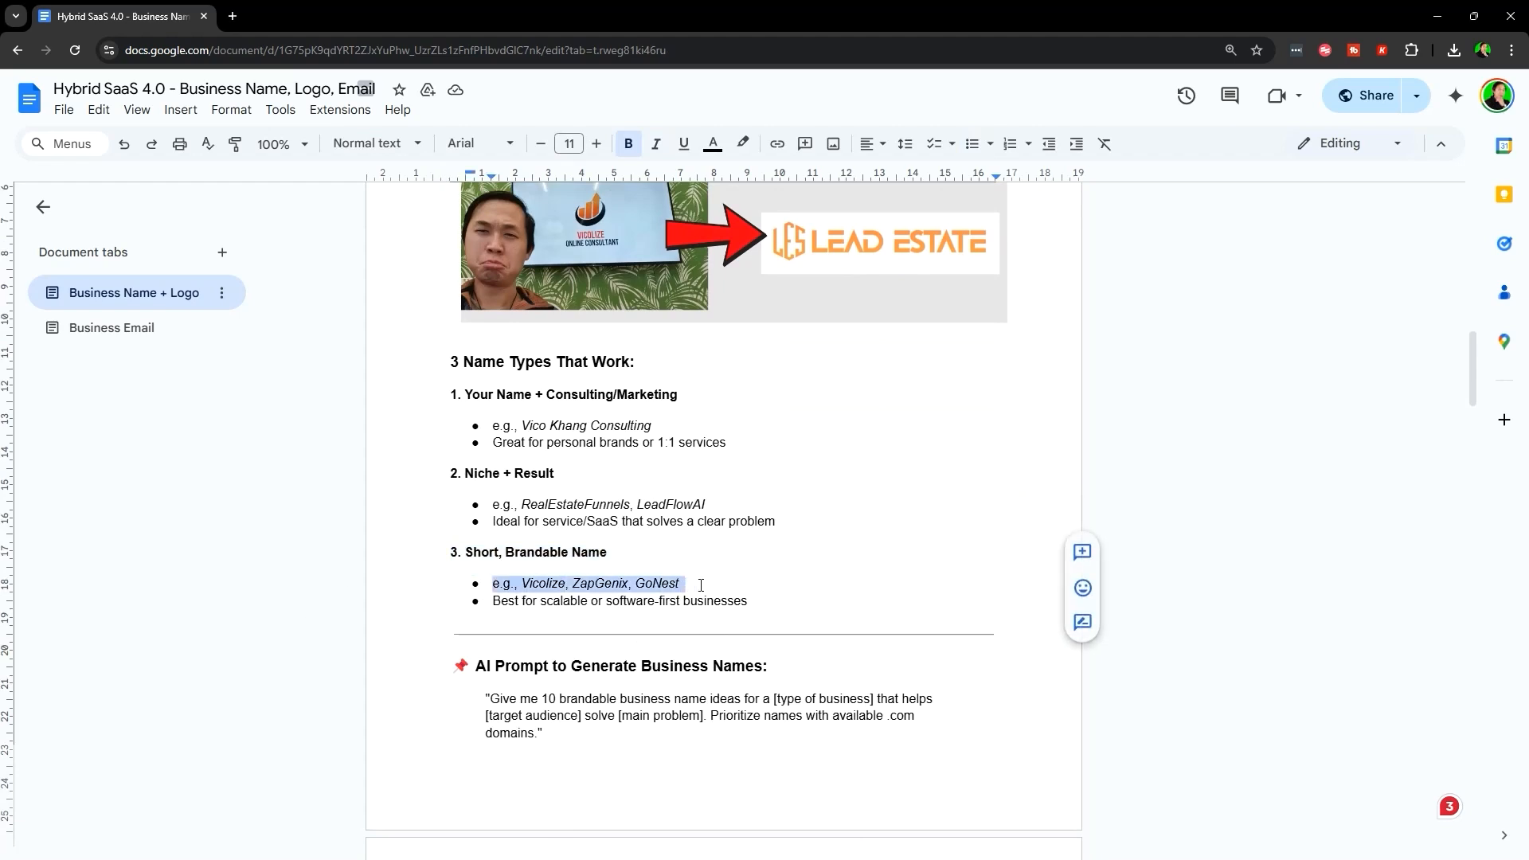
pyautogui.click(547, 583)
pyautogui.moveTo(510, 584); pyautogui.dragTo(697, 579)
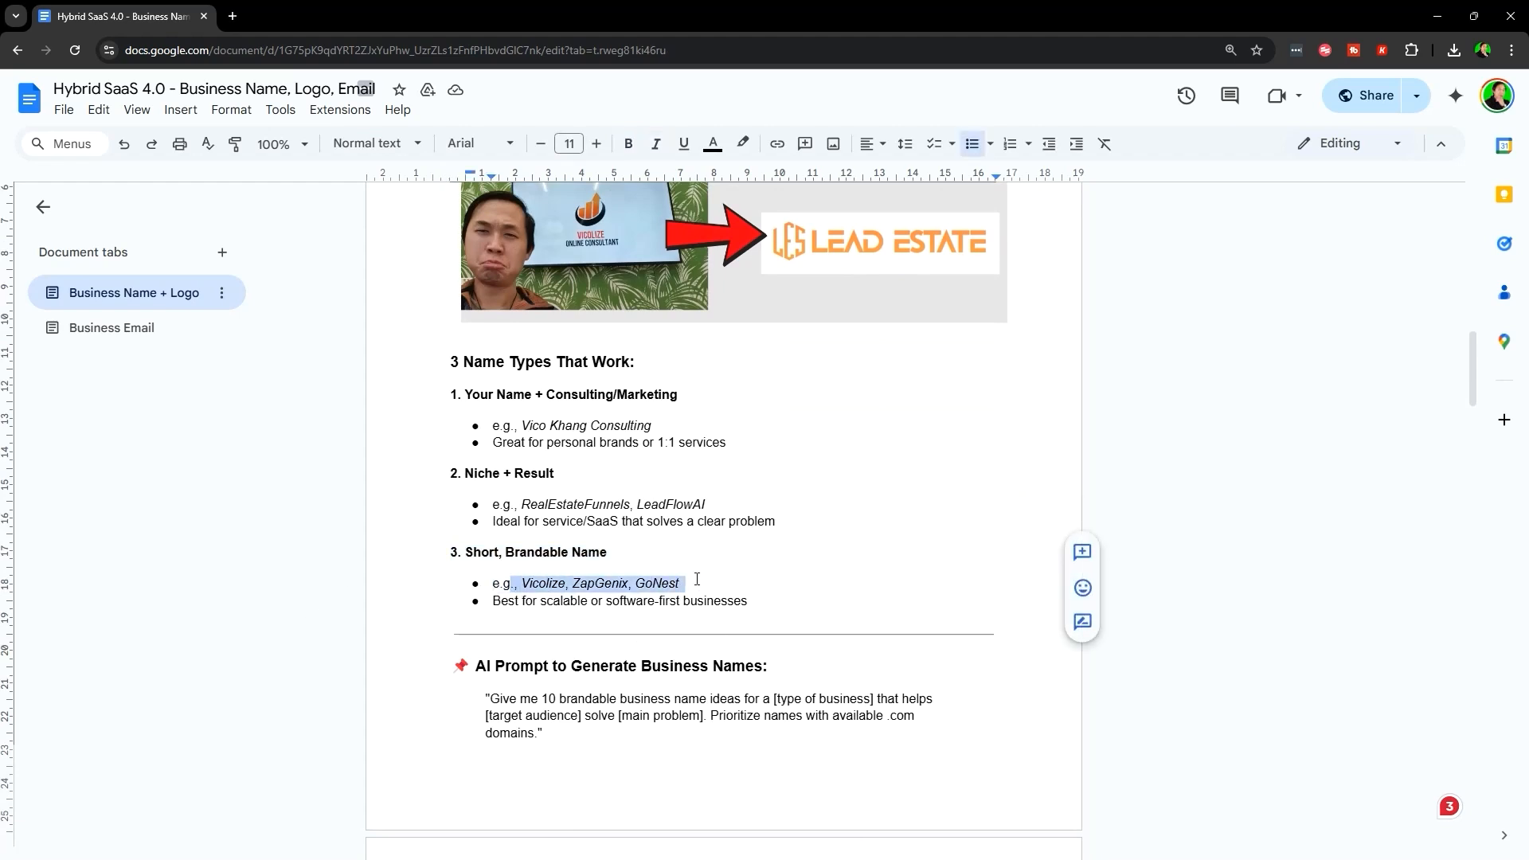
pyautogui.click(541, 587)
pyautogui.moveTo(482, 602); pyautogui.dragTo(775, 601)
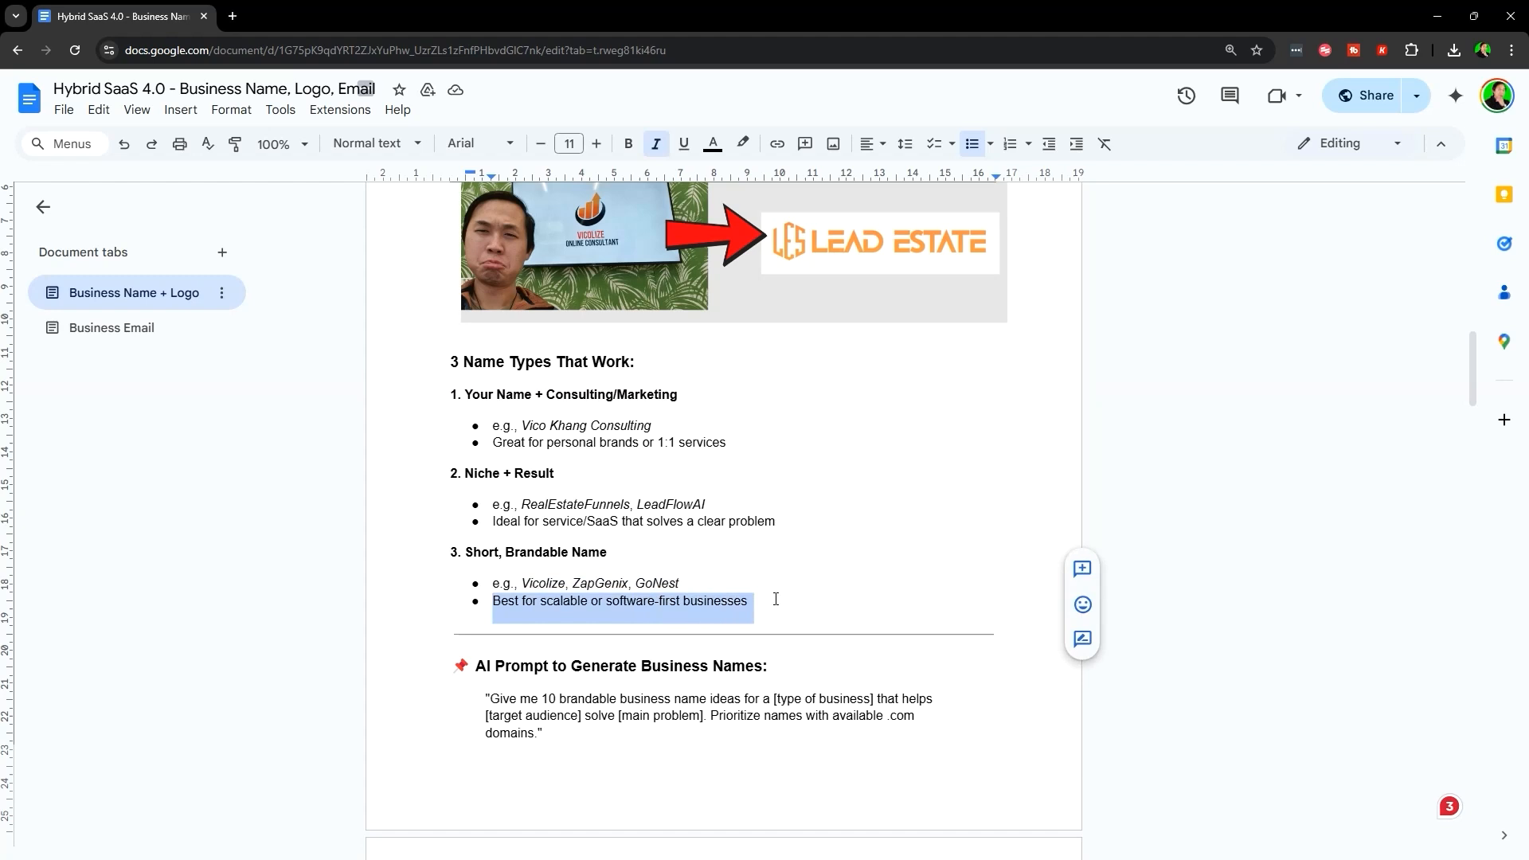
pyautogui.click(625, 604)
pyautogui.scroll(1, 549, 629)
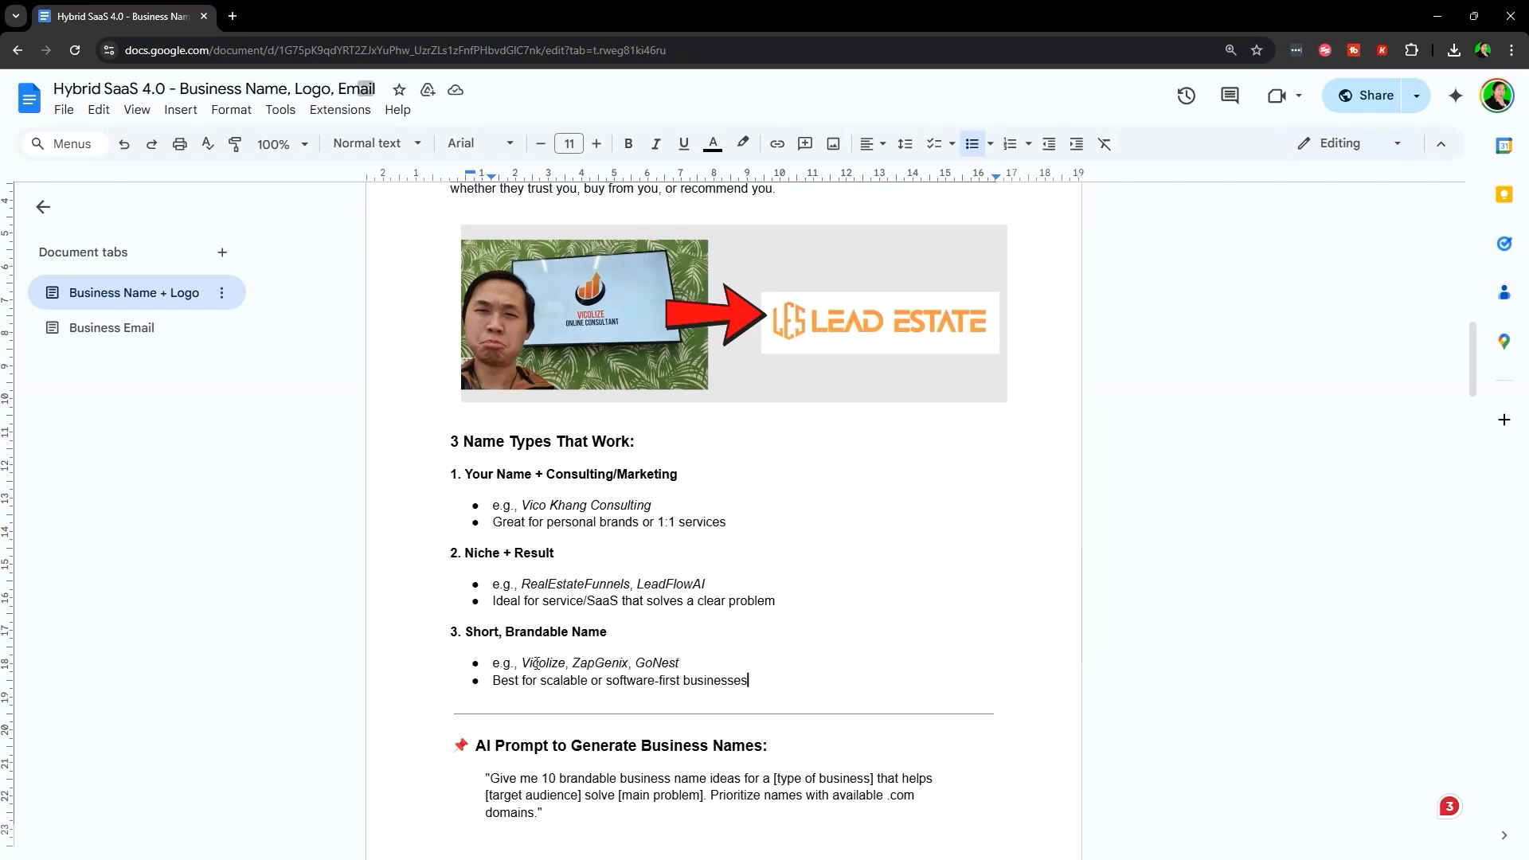
# - Highlight the Vicolize and ZapGenix example names and the Short, Brandable Name type
pyautogui.moveTo(521, 663); pyautogui.dragTo(681, 664)
pyautogui.click(636, 662)
pyautogui.click(681, 663)
pyautogui.click(669, 663)
pyautogui.scroll(-2, 517, 517)
pyautogui.click(498, 488)
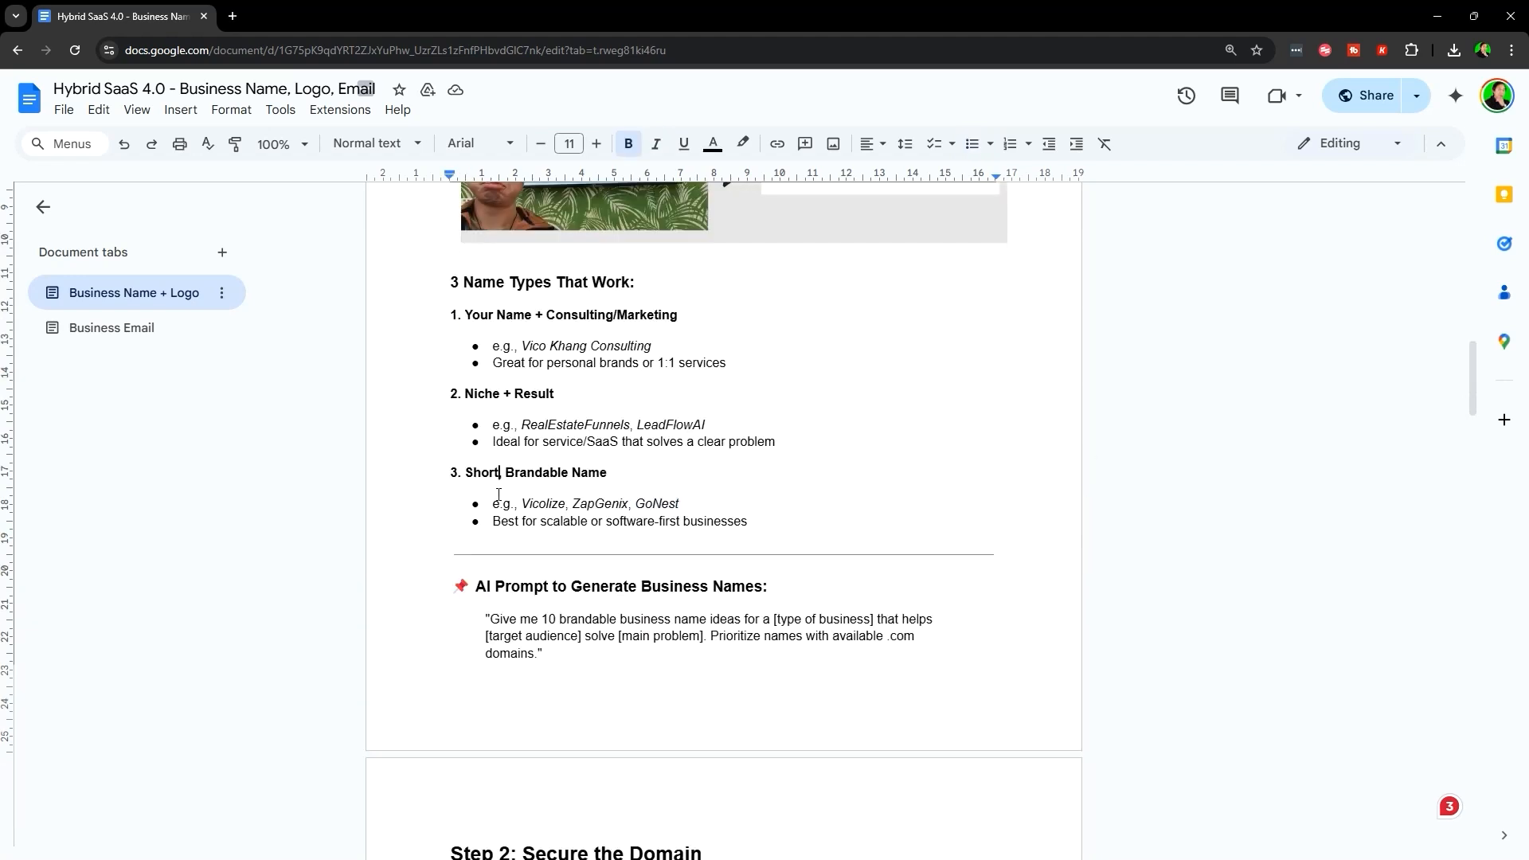
pyautogui.scroll(2, 446, 462)
pyautogui.moveTo(434, 476); pyautogui.dragTo(830, 683)
pyautogui.click(741, 666)
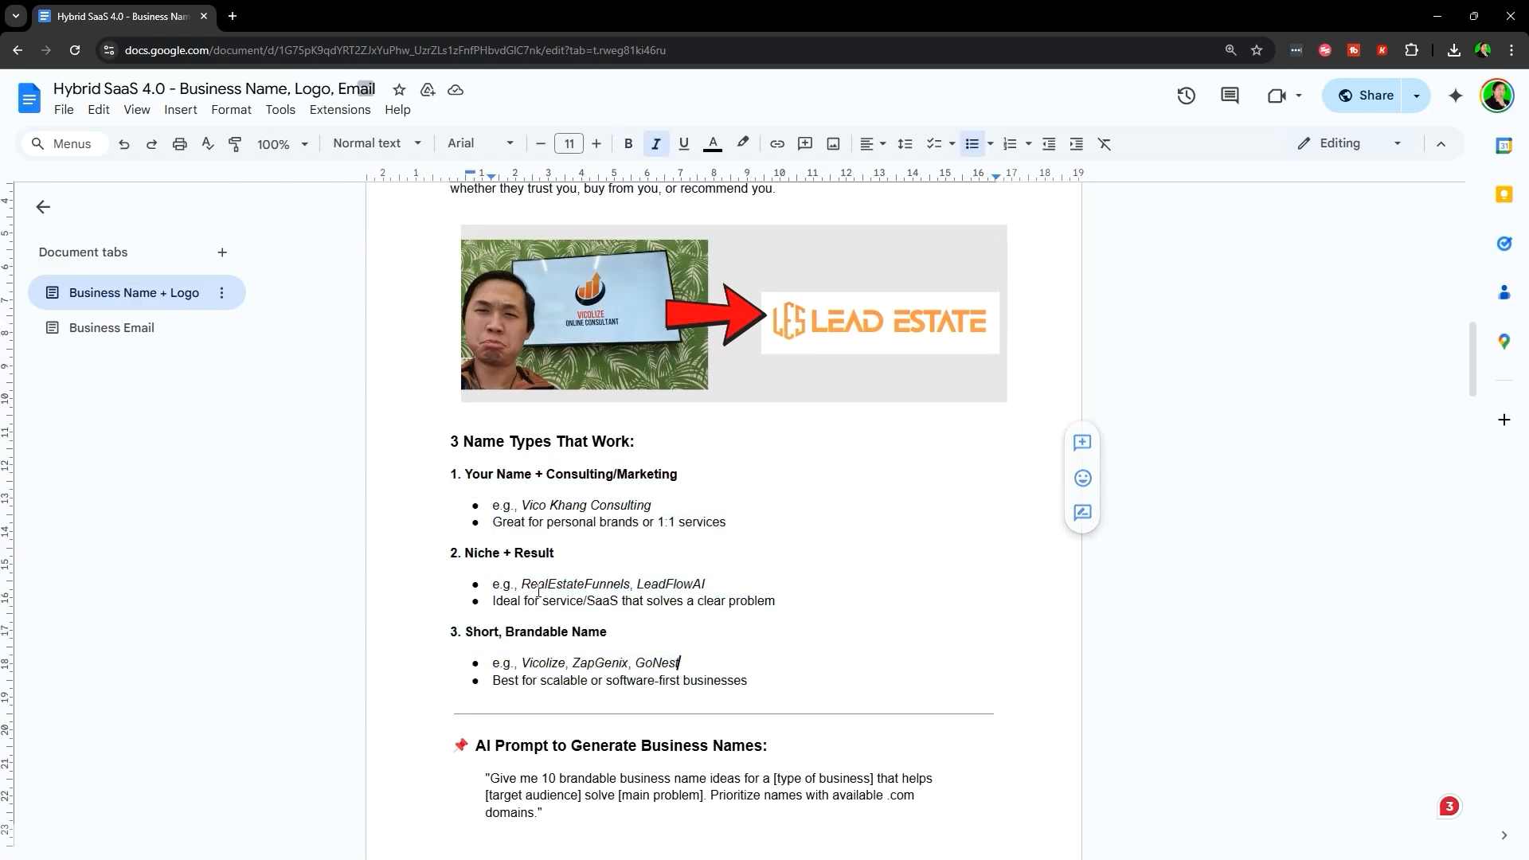
pyautogui.scroll(-4, 593, 449)
pyautogui.scroll(3, 741, 494)
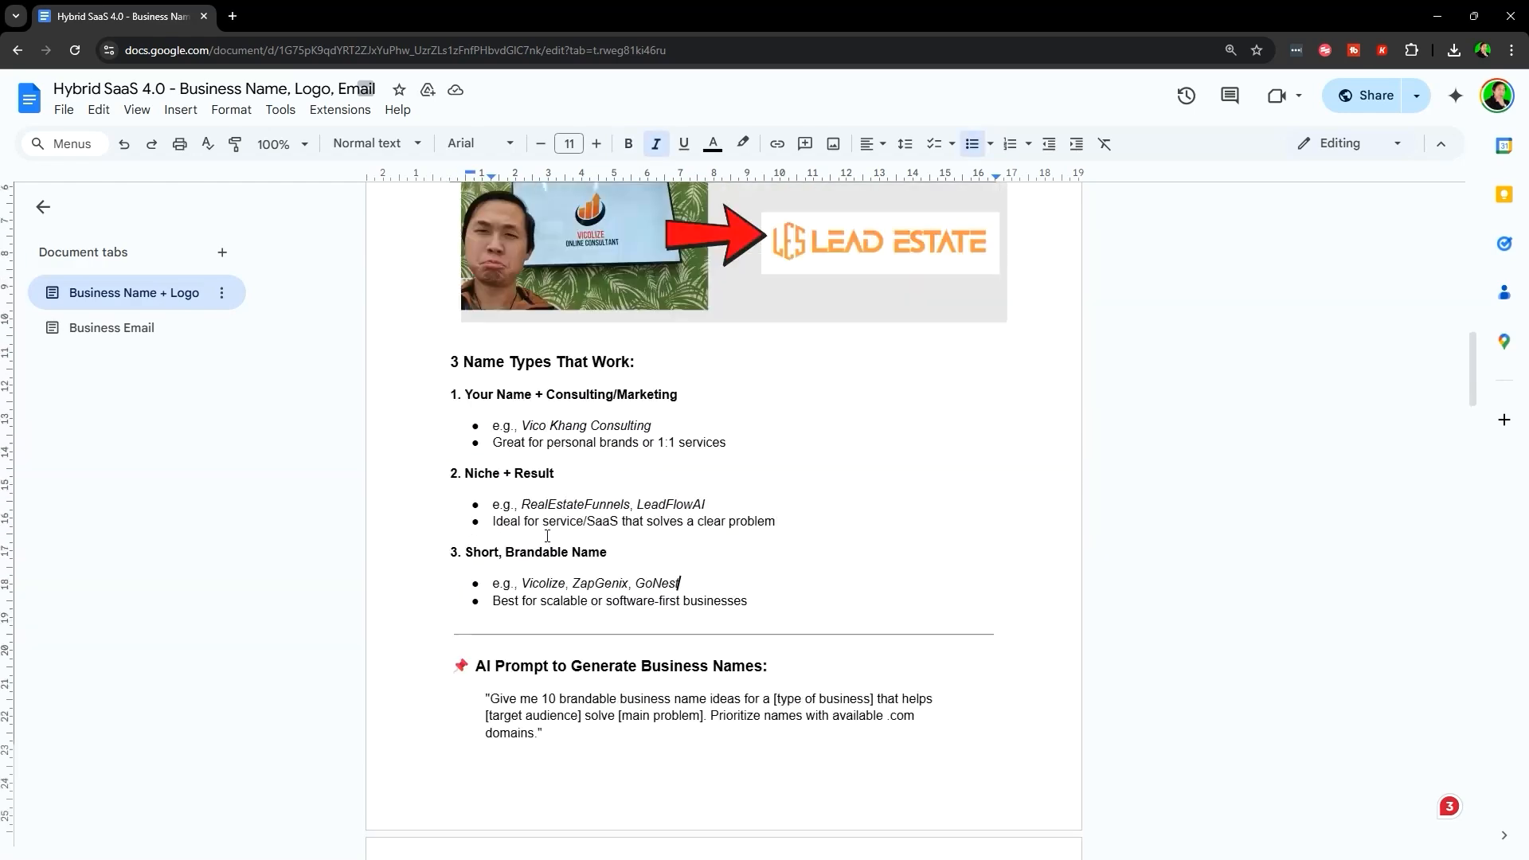
# - Copy the business-name AI prompt and paste it into the ChatGPT message box
pyautogui.moveTo(426, 658); pyautogui.dragTo(781, 666)
pyautogui.scroll(-3, 789, 470)
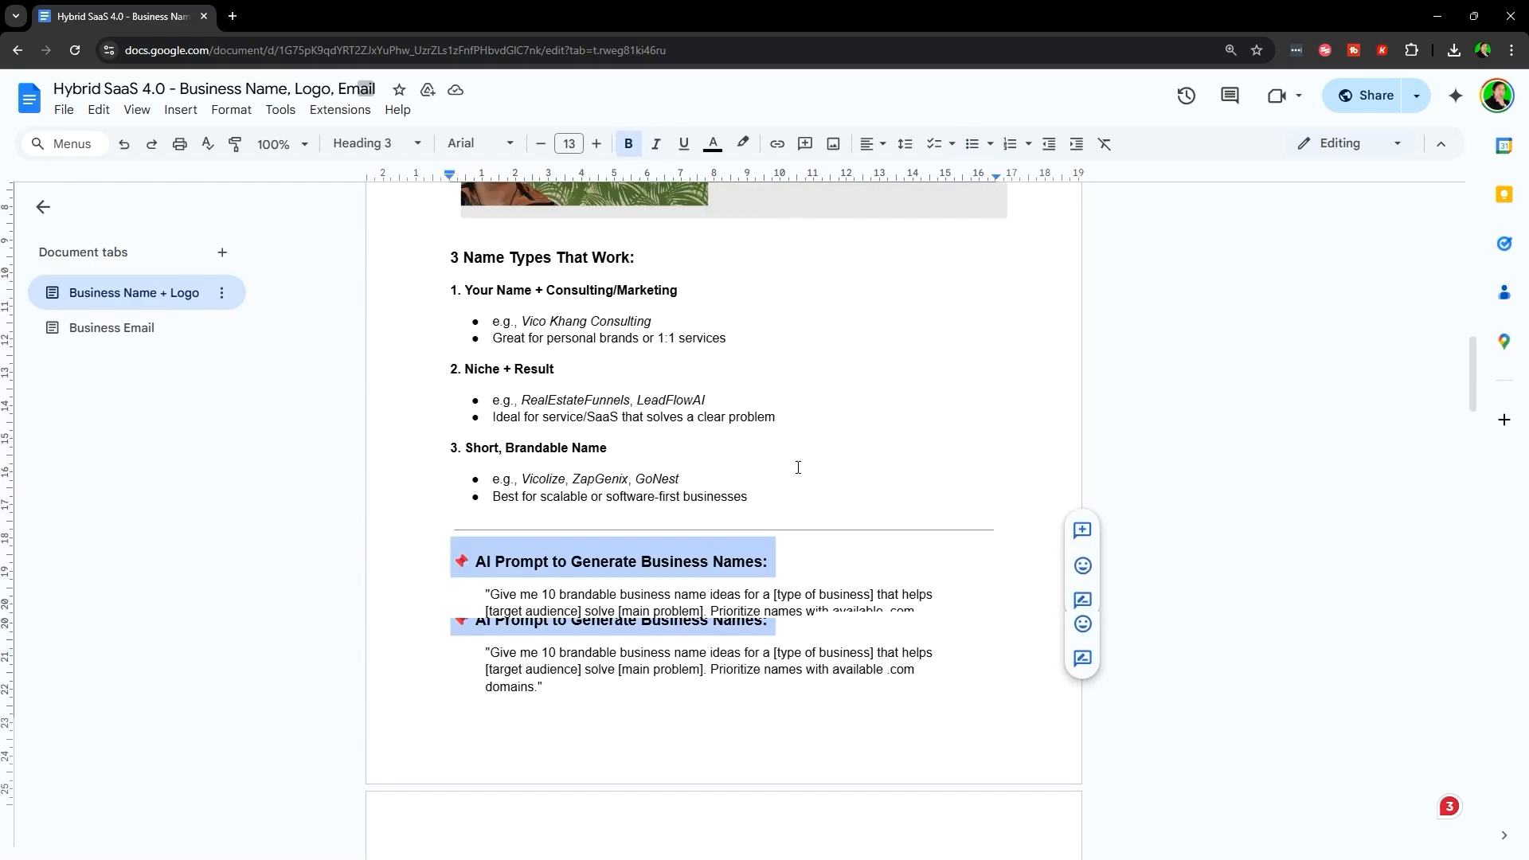
pyautogui.scroll(2, 698, 473)
pyautogui.click(489, 619)
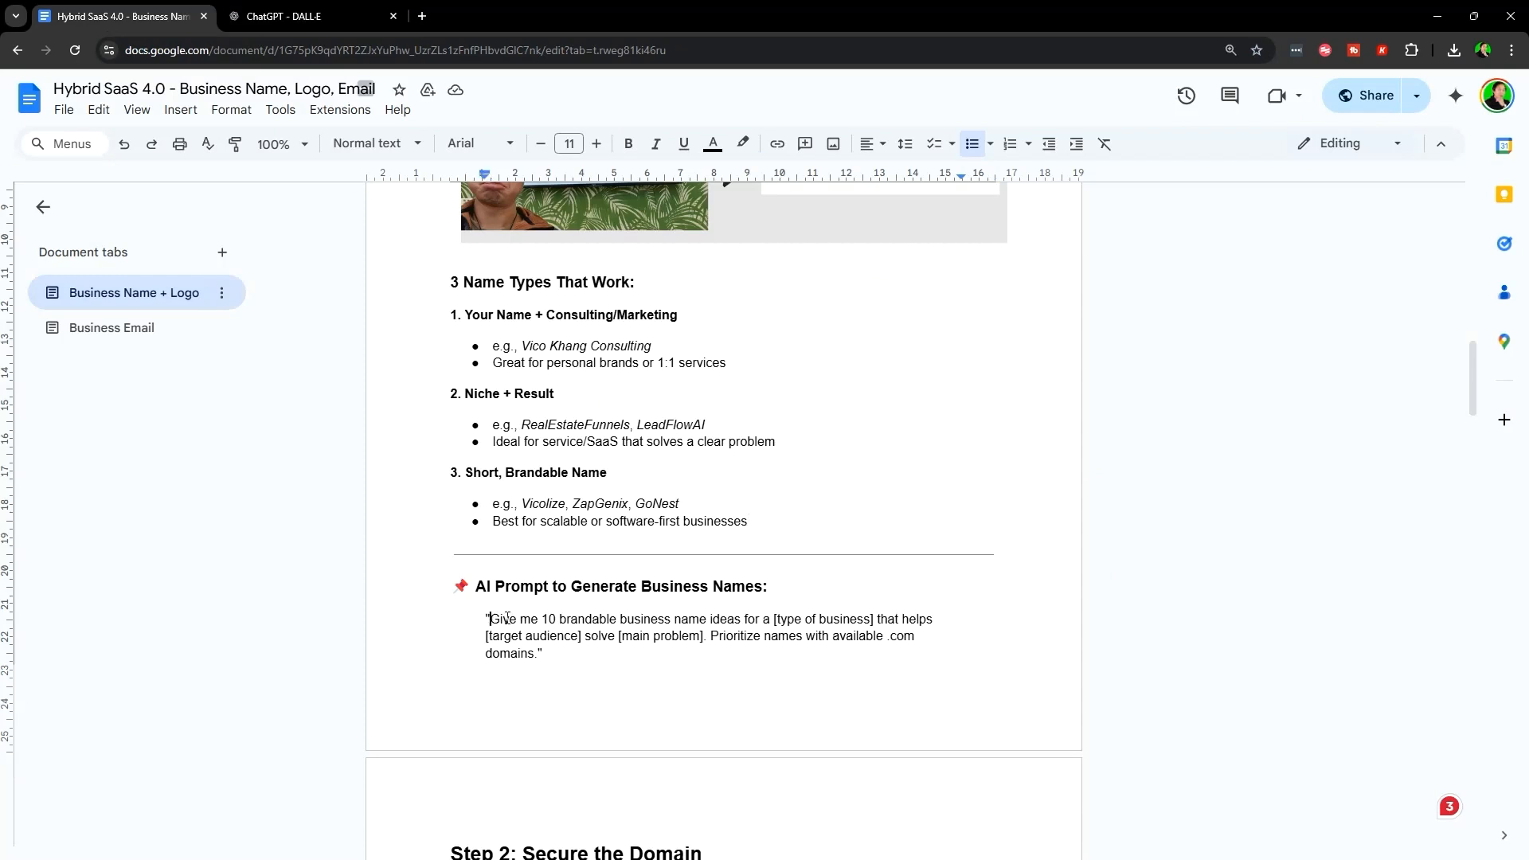
pyautogui.moveTo(489, 619); pyautogui.dragTo(623, 650)
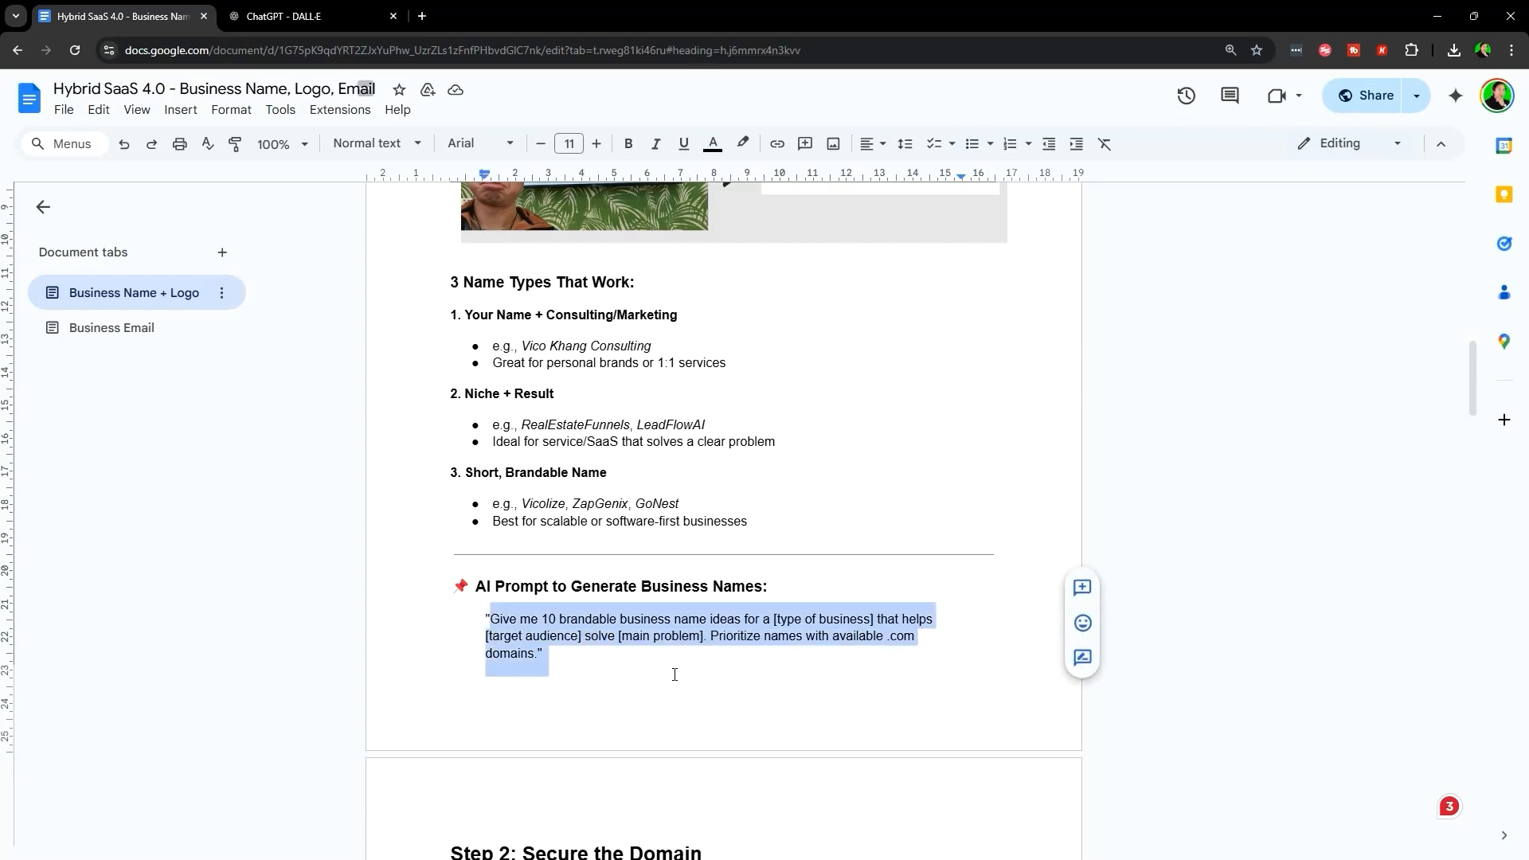
pyautogui.hotkey('ctrl', 'c')
pyautogui.hotkey('ctrl', 'Tab')
pyautogui.hotkey('ctrl', 'v')
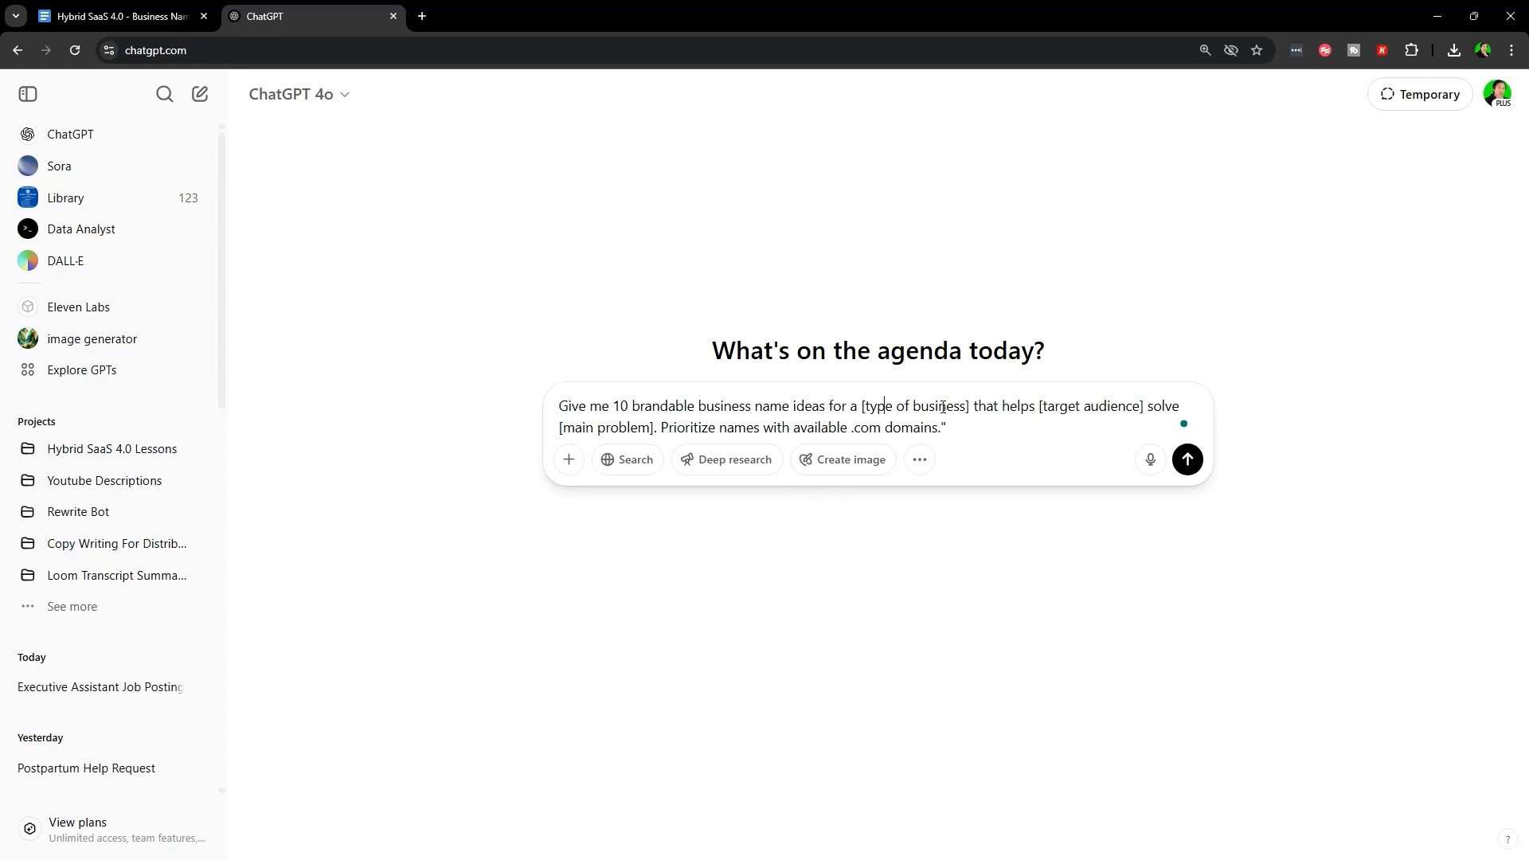
# - Fill the placeholders with 'Real Estate Marketing Agency' and 'Real Estate Agents in Australia'
pyautogui.moveTo(966, 407); pyautogui.dragTo(866, 411)
pyautogui.write('Real Estate Marketin')
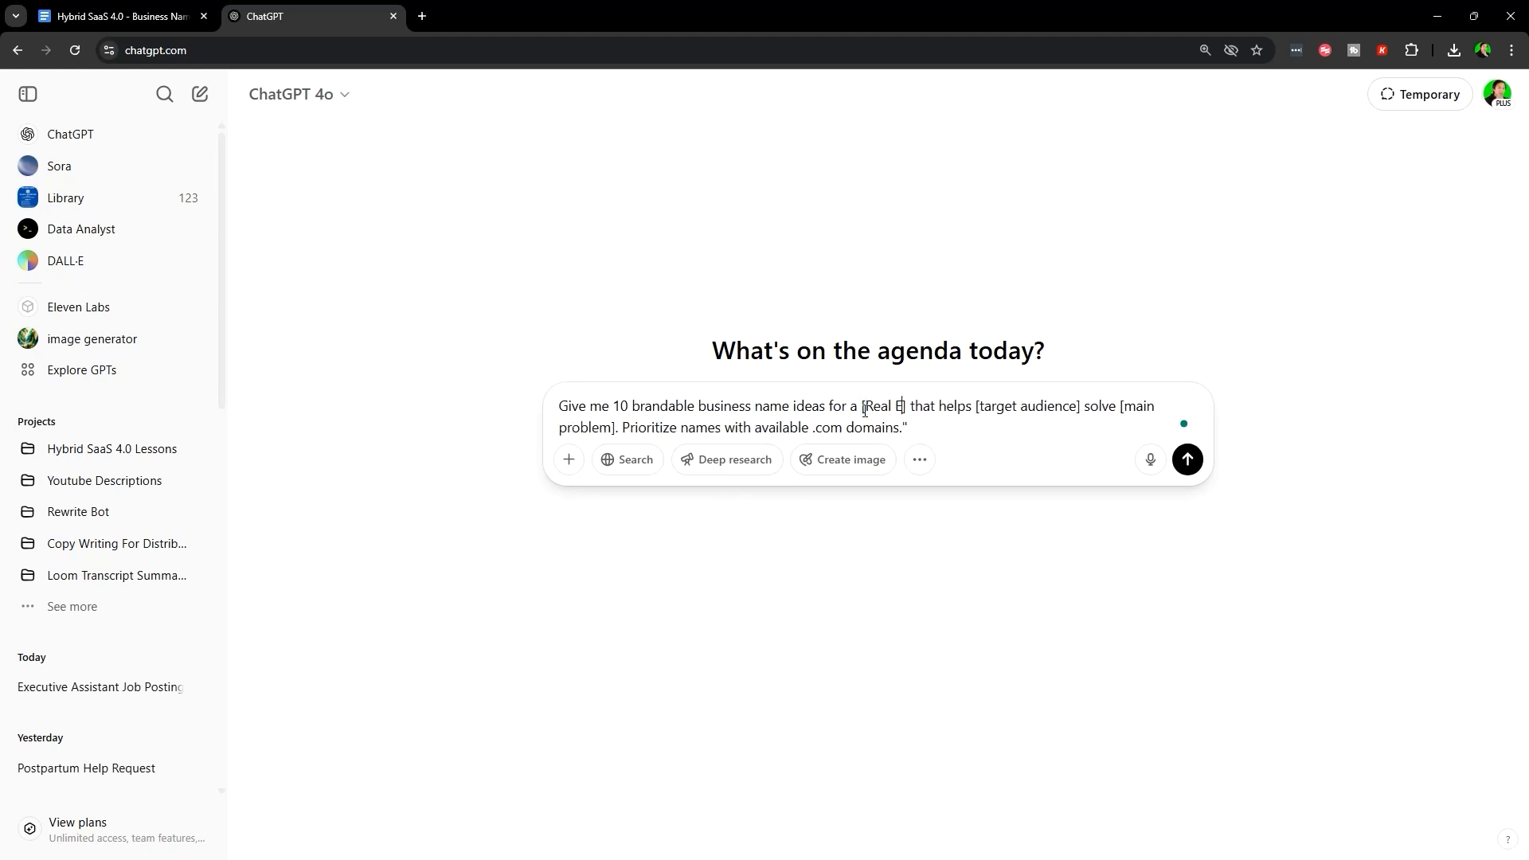
pyautogui.write('g Agency')
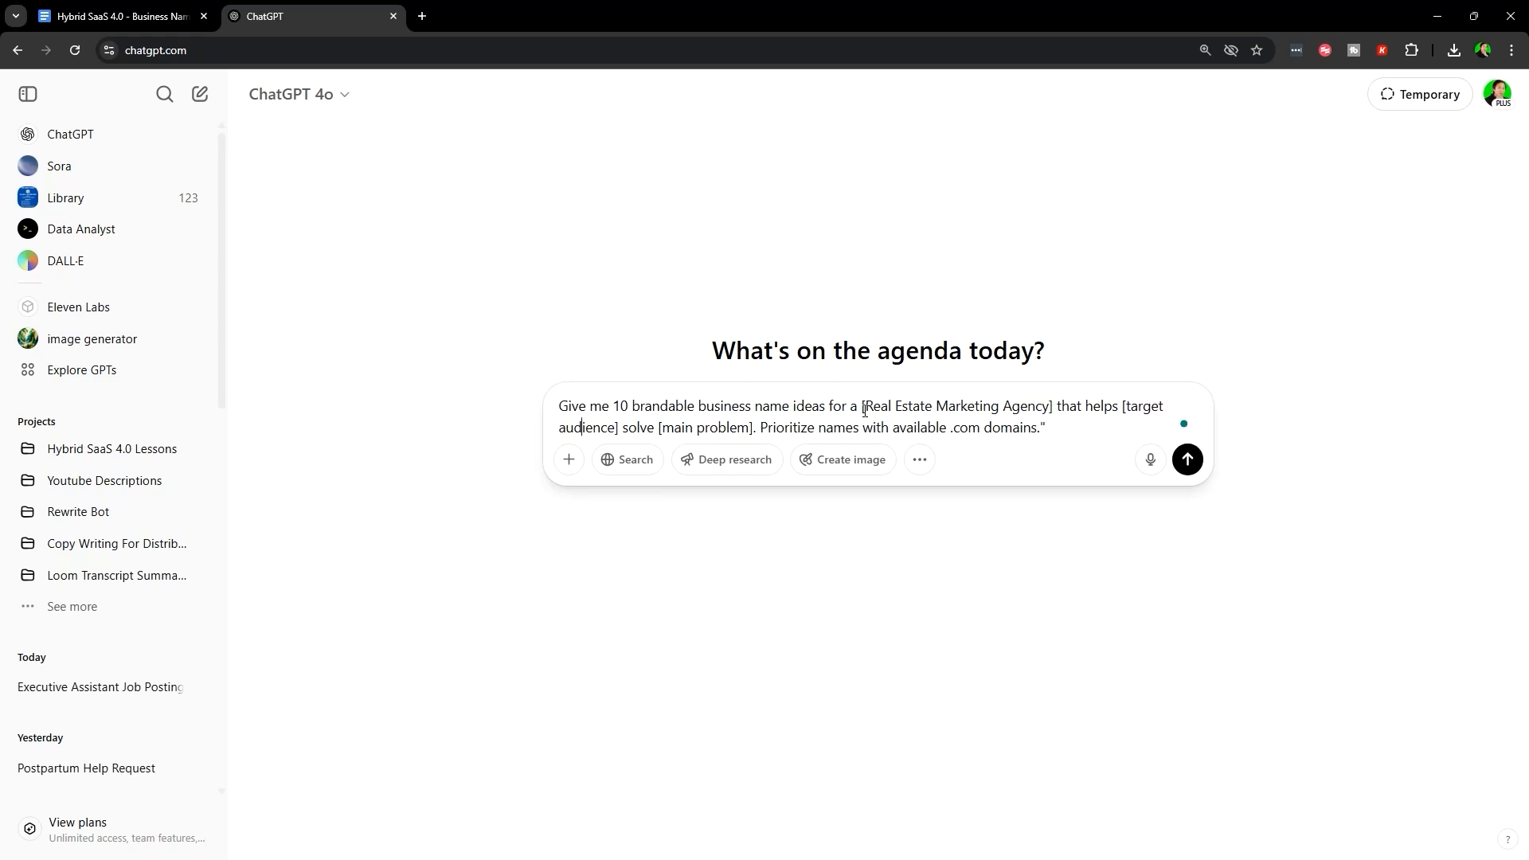
pyautogui.press('BackSpace')
pyautogui.press('BackSpace')
pyautogui.press('BackSpace')
pyautogui.press('BackSpace')
pyautogui.press('BackSpace')
pyautogui.press('BackSpace')
pyautogui.press('BackSpace')
pyautogui.press('BackSpace')
pyautogui.press('BackSpace')
pyautogui.press('BackSpace')
pyautogui.press('BackSpace')
pyautogui.press('BackSpace')
pyautogui.press('BackSpace')
pyautogui.press('BackSpace')
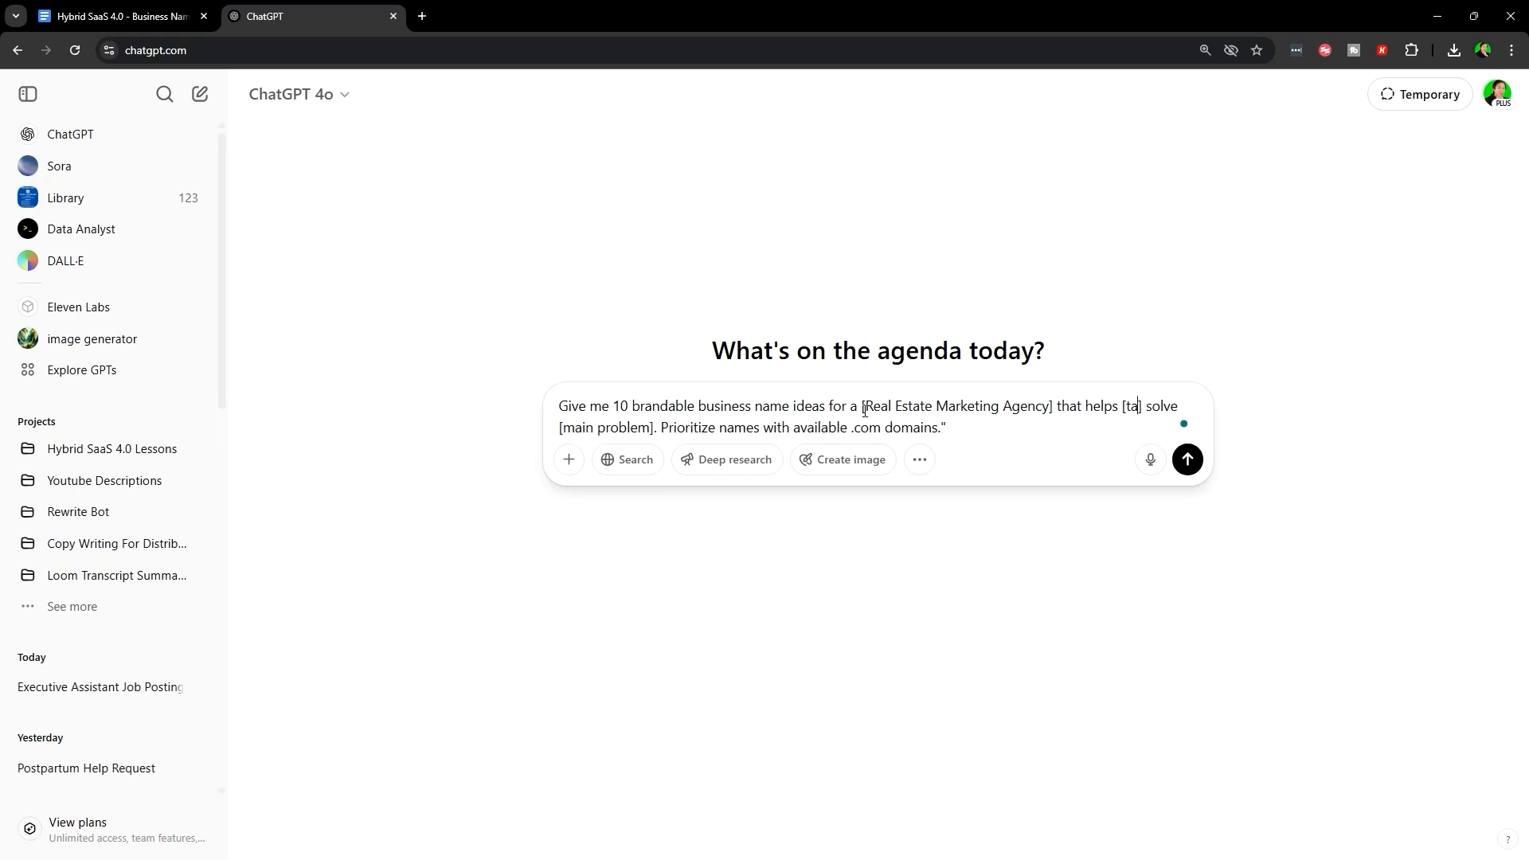
pyautogui.press('BackSpace')
pyautogui.write('Real Estate Agents in Aus')
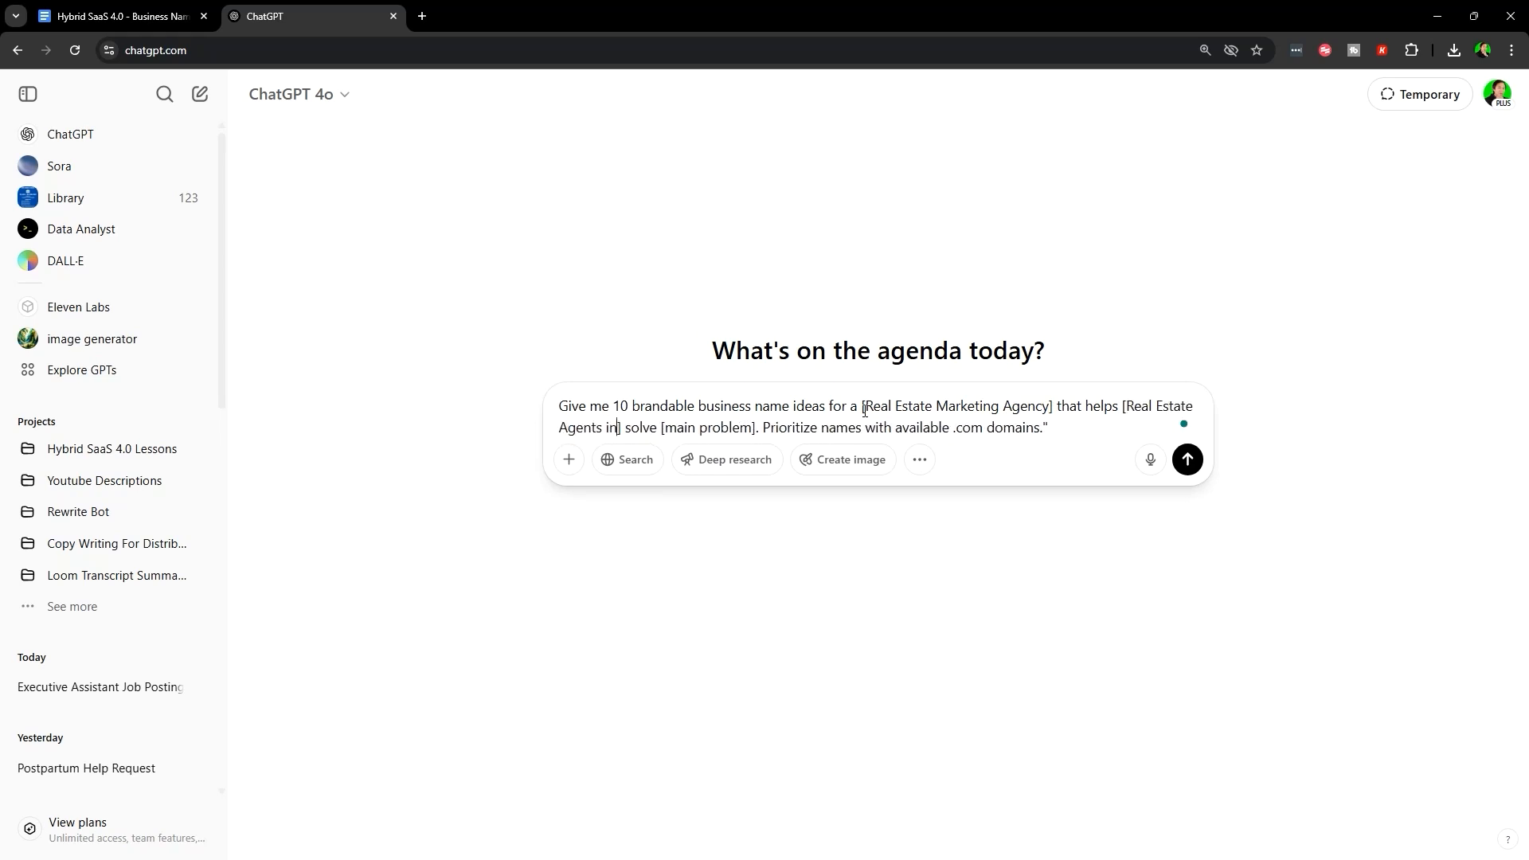
pyautogui.write('tralia')
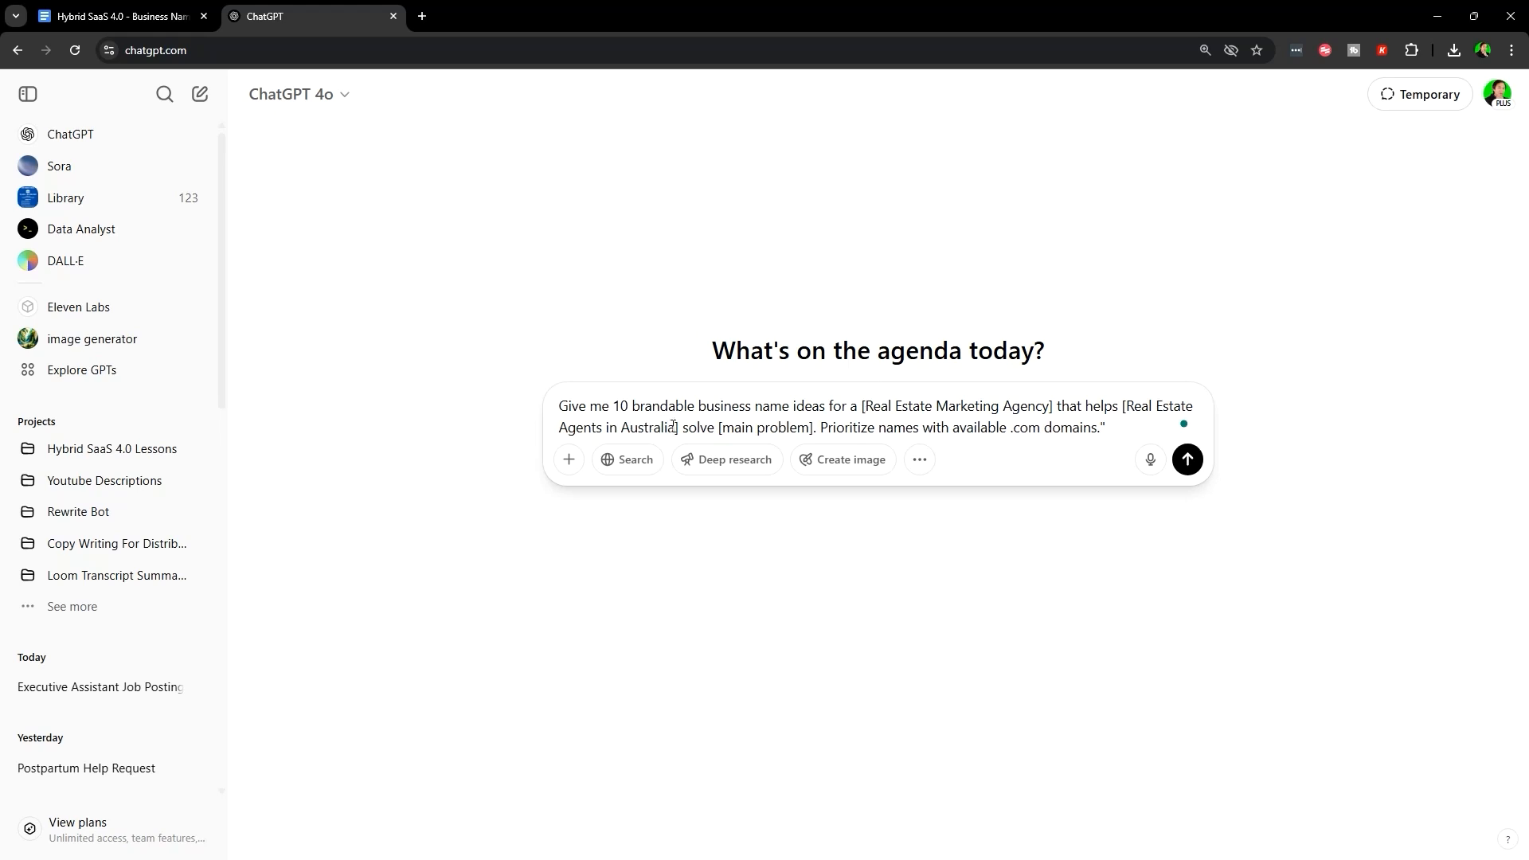
pyautogui.moveTo(673, 427); pyautogui.dragTo(1119, 408)
pyautogui.click(772, 411)
# - Replace the main-problem placeholder with 'offering ai automation for appointment setting, emails, SMA' and add a new line
pyautogui.moveTo(734, 427); pyautogui.dragTo(809, 428)
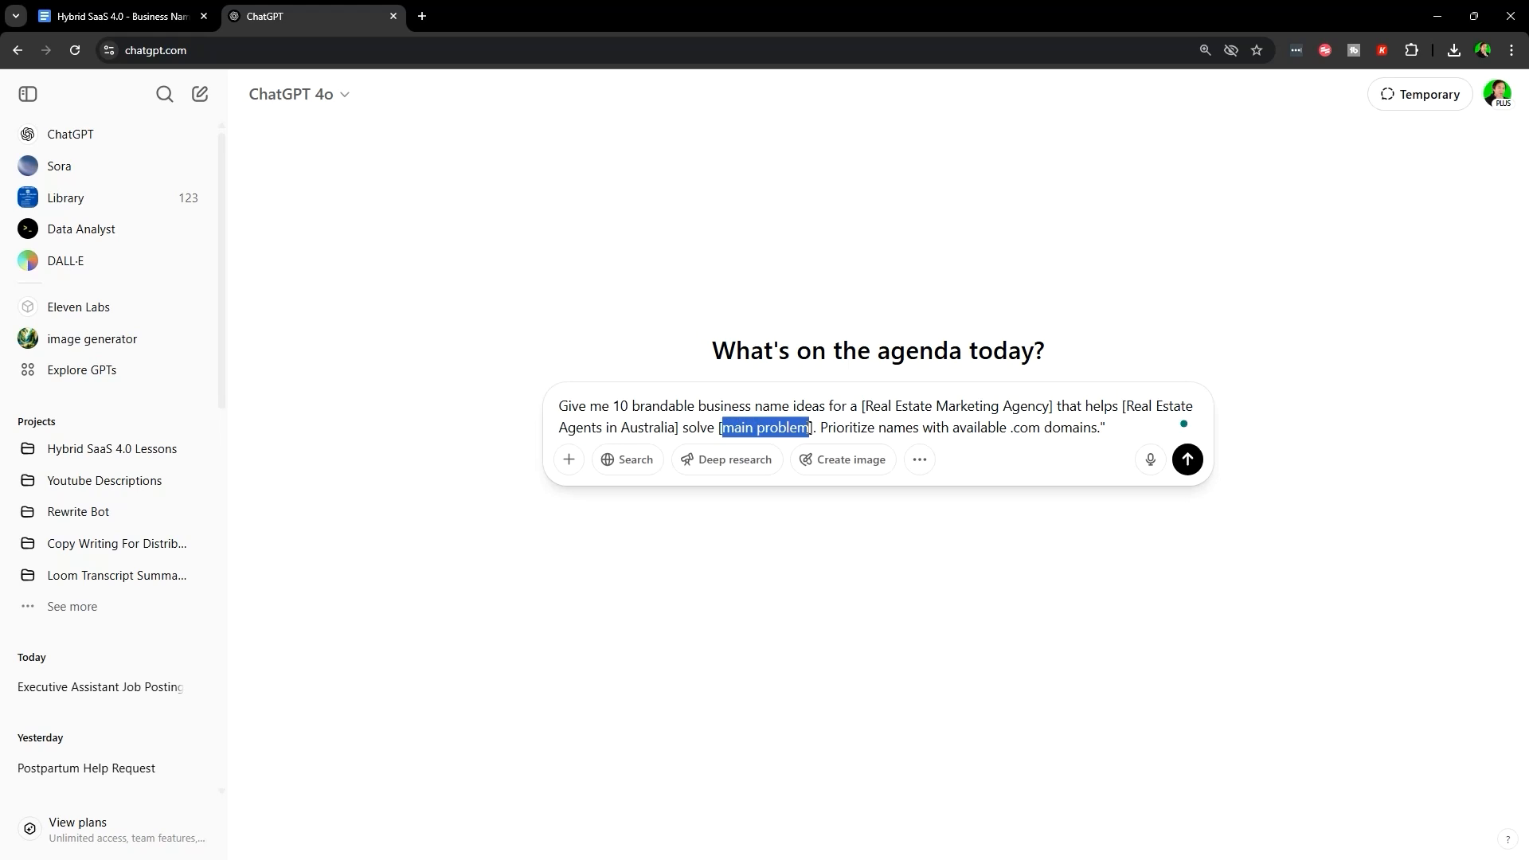
pyautogui.press('BackSpace')
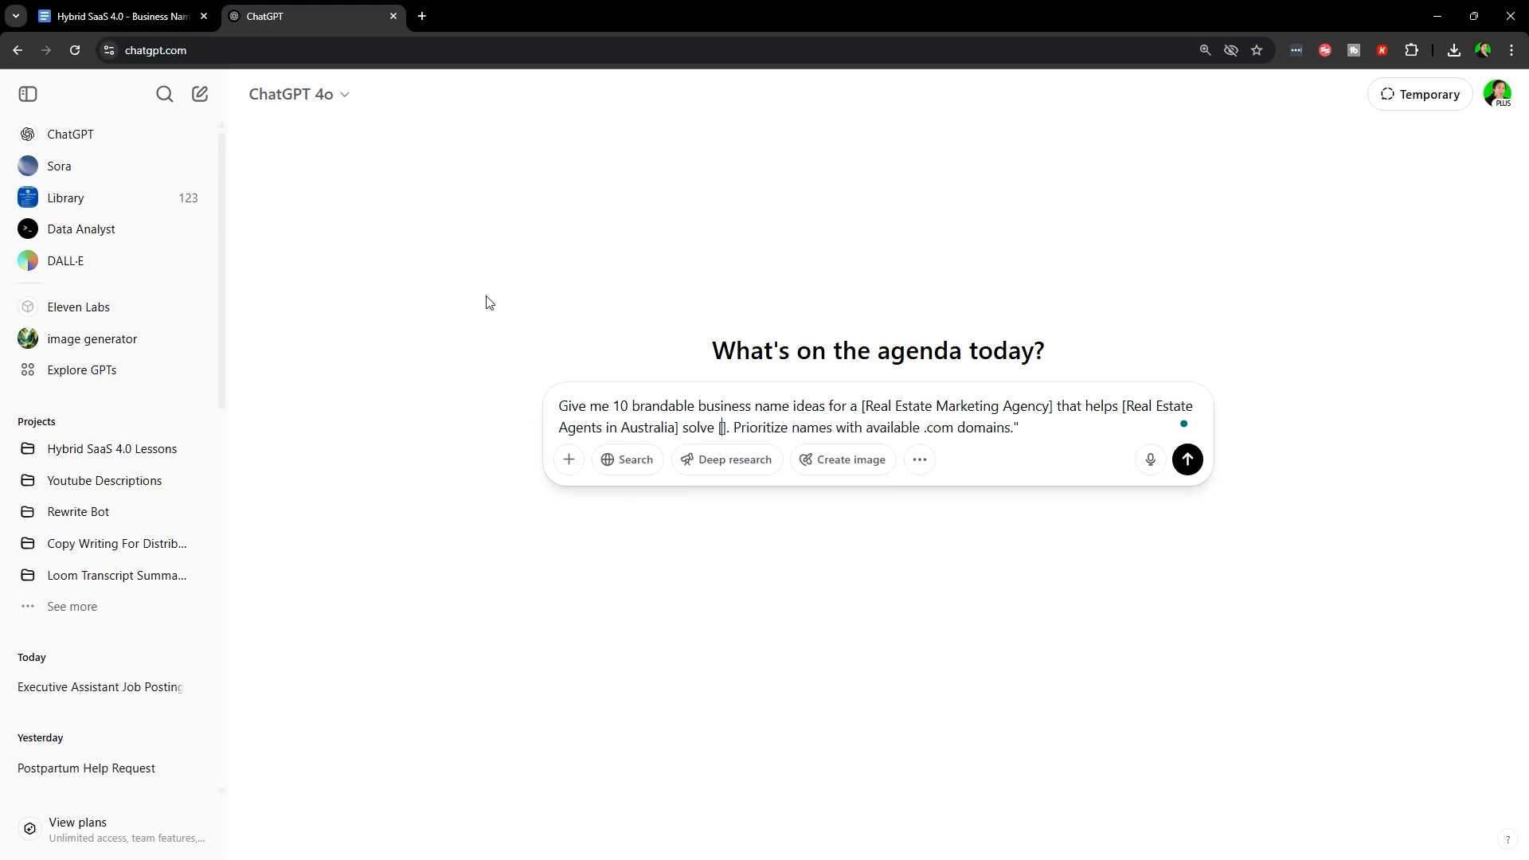
pyautogui.write('offering ai auto')
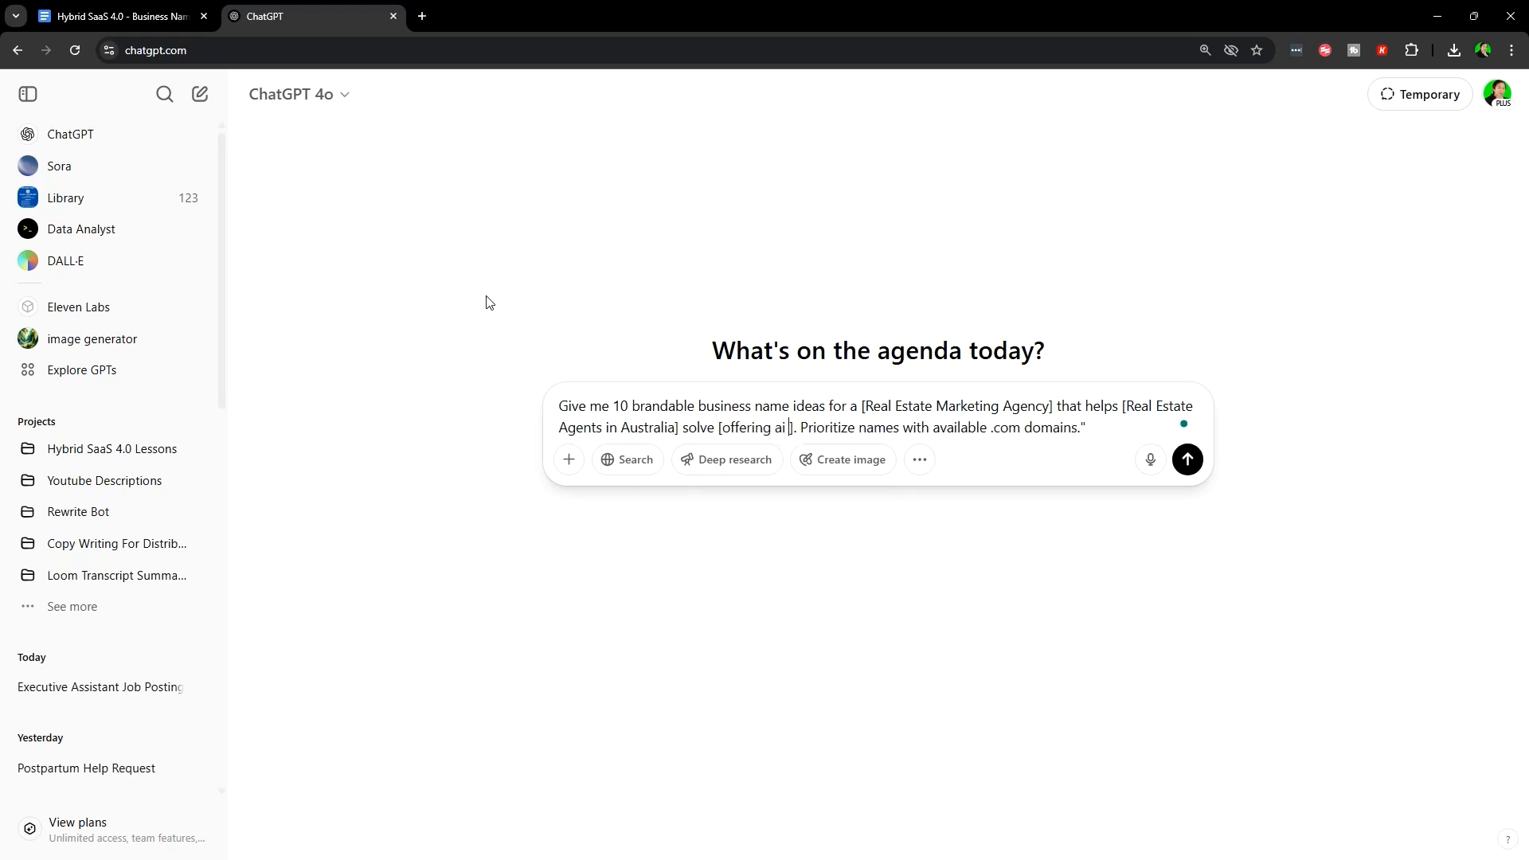
pyautogui.write('mation for appoint')
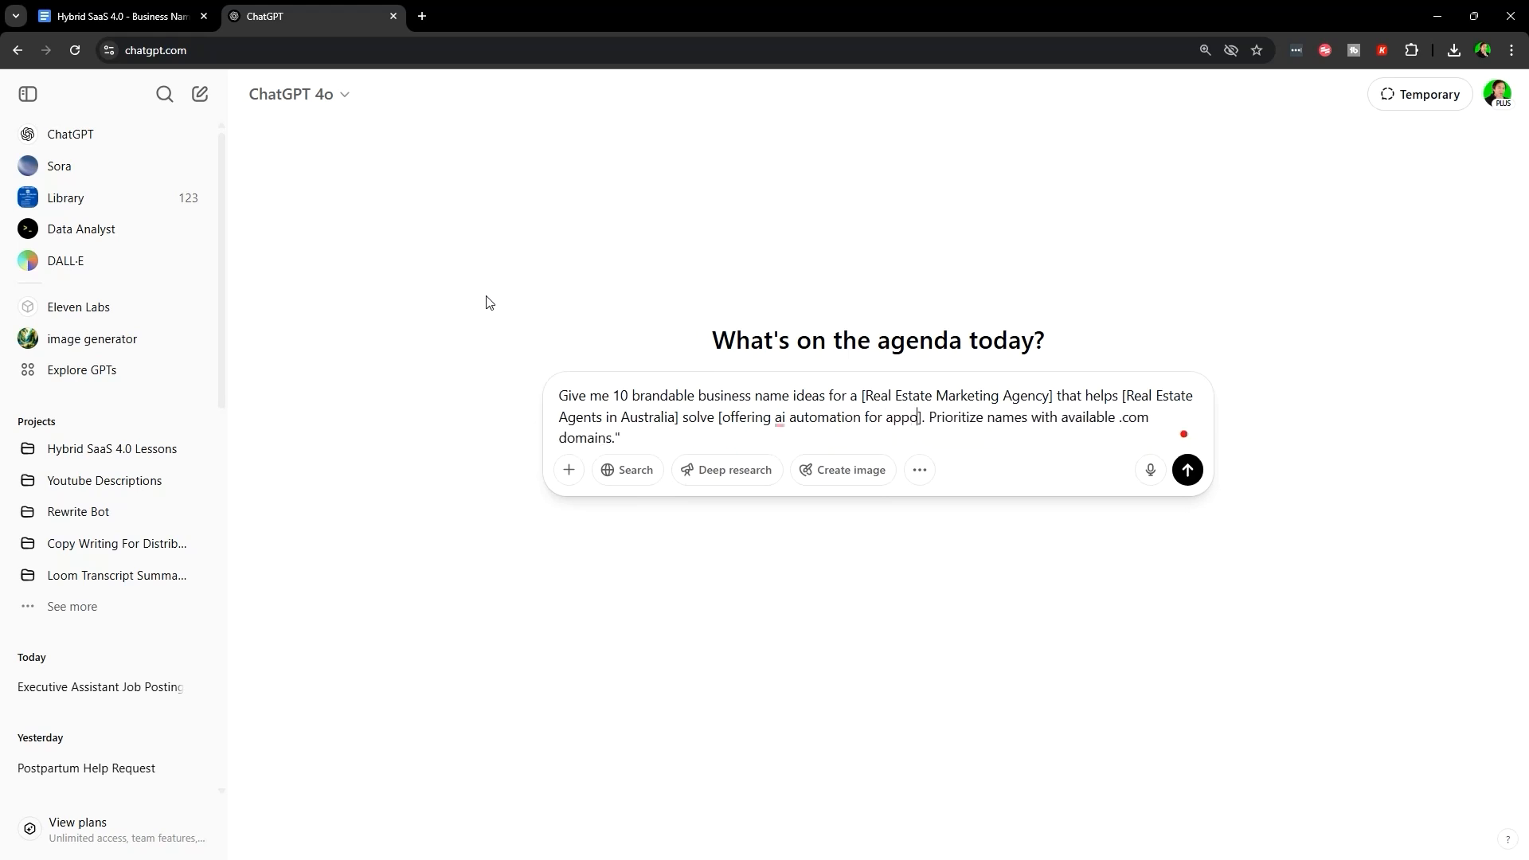
pyautogui.write('ment setting, emails, SMA')
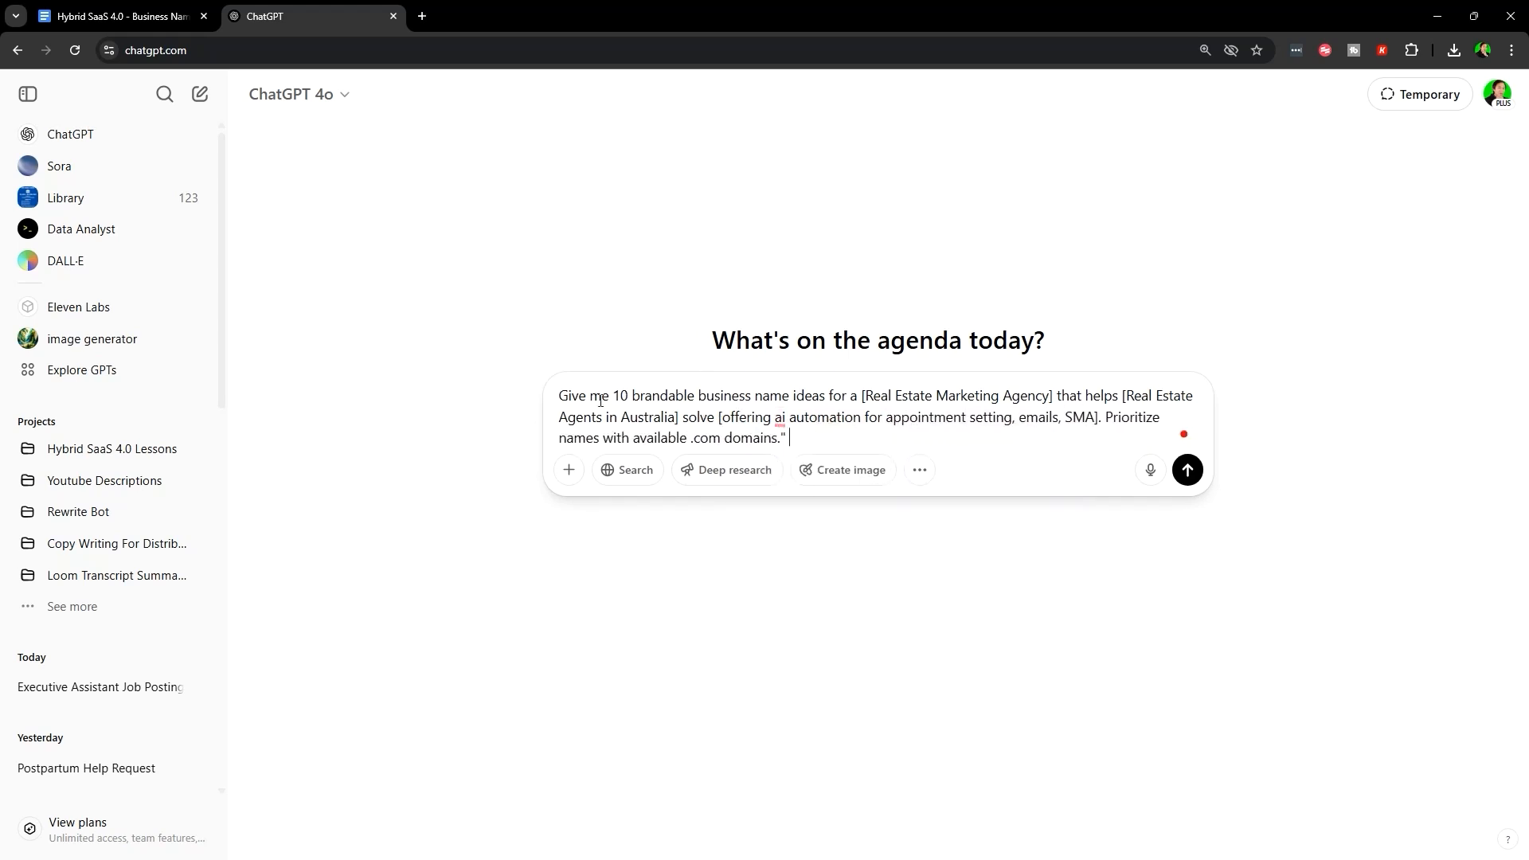
pyautogui.moveTo(564, 396); pyautogui.dragTo(921, 440)
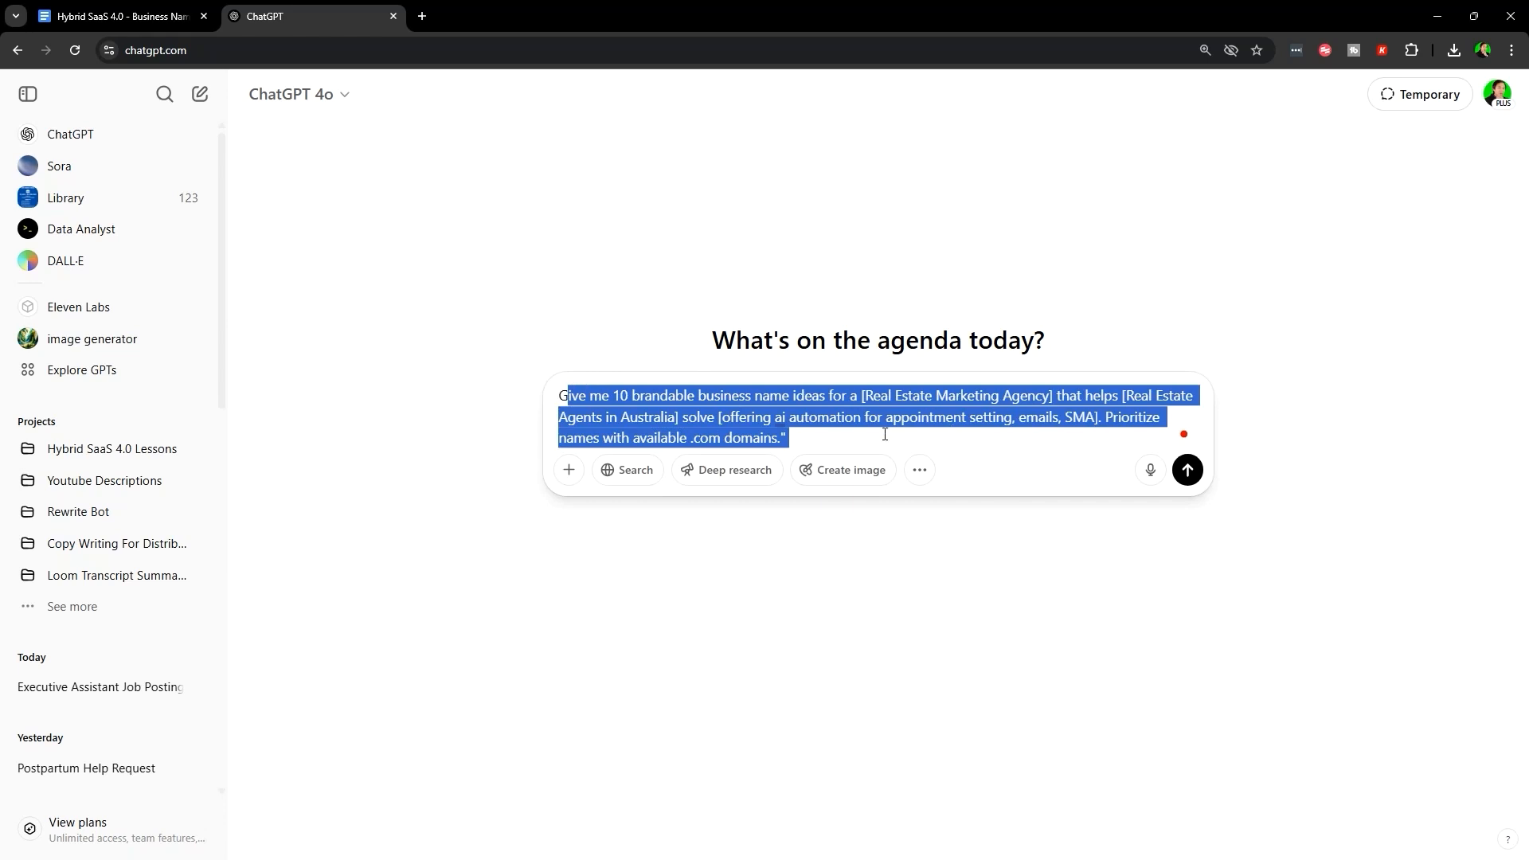
pyautogui.click(884, 434)
pyautogui.hotkey('shift', 'Return')
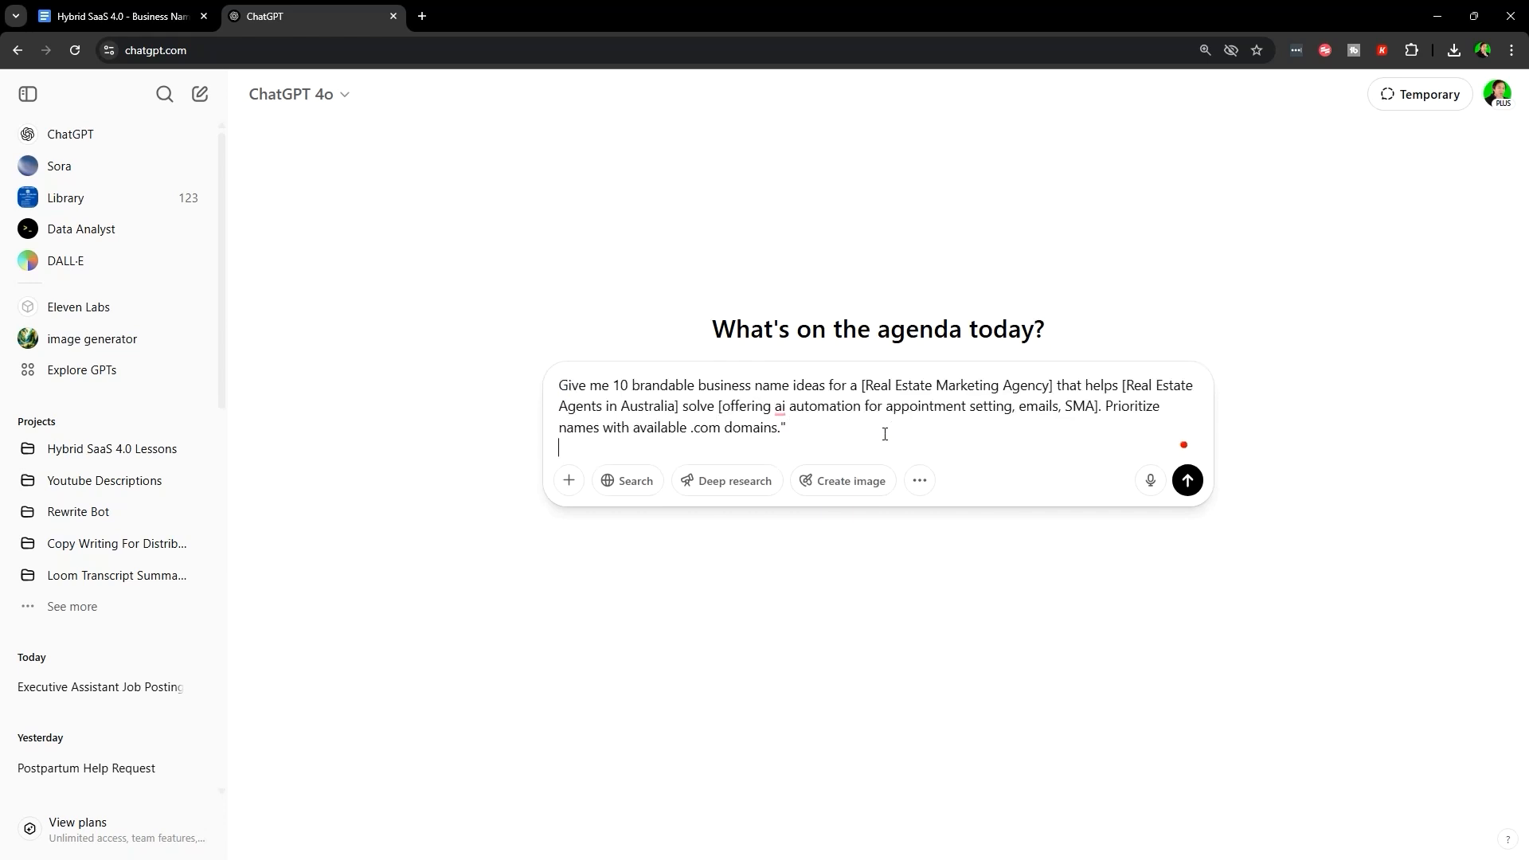
# - Turn on web search and send the business-name prompt to ChatGPT
pyautogui.click(638, 480)
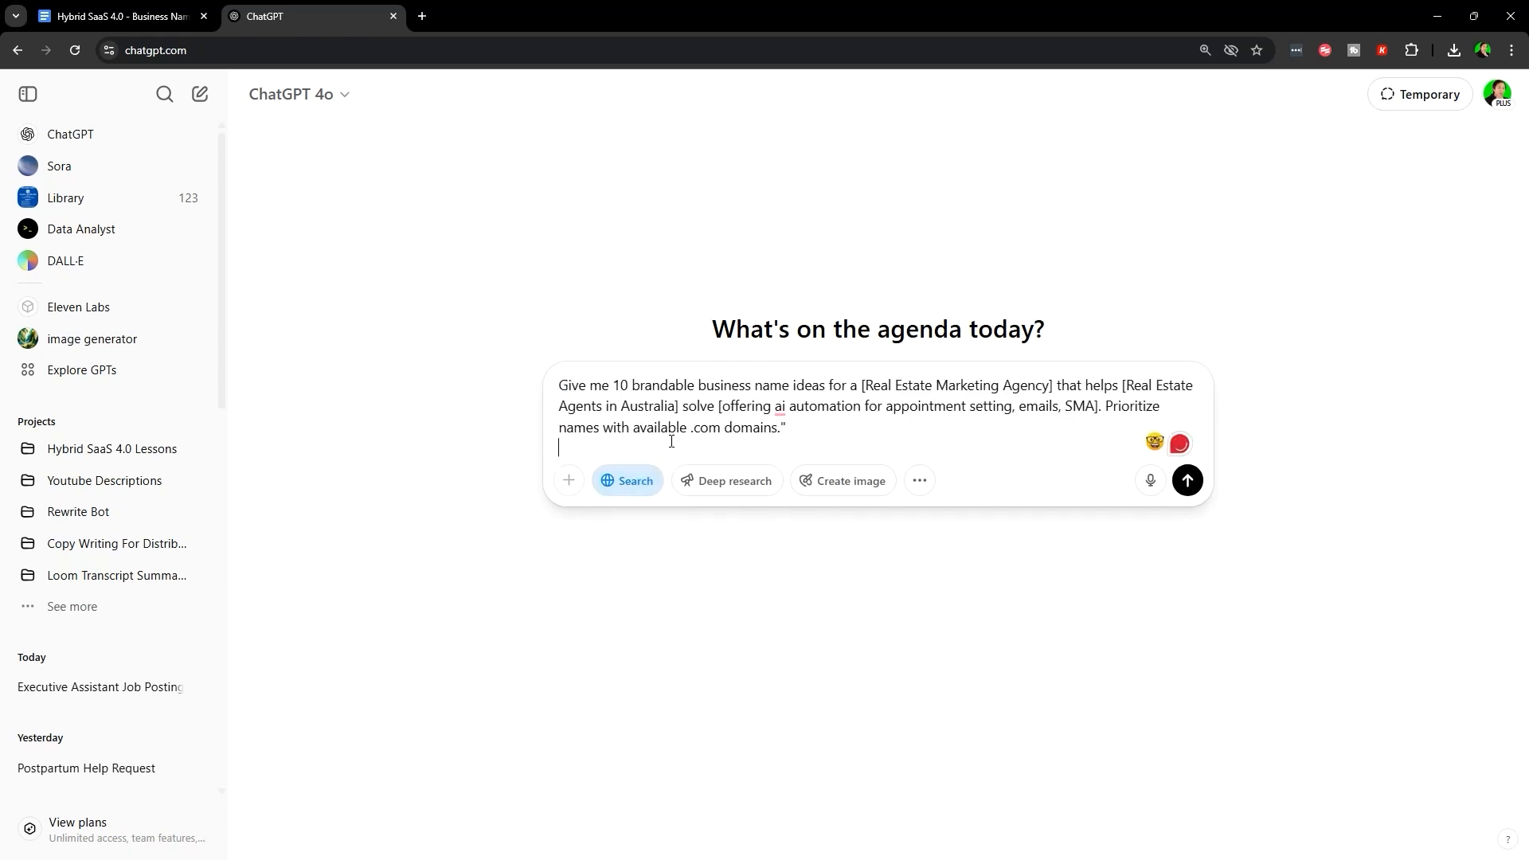
pyautogui.moveTo(1105, 406); pyautogui.dragTo(826, 423)
pyautogui.click(870, 444)
pyautogui.press('Return')
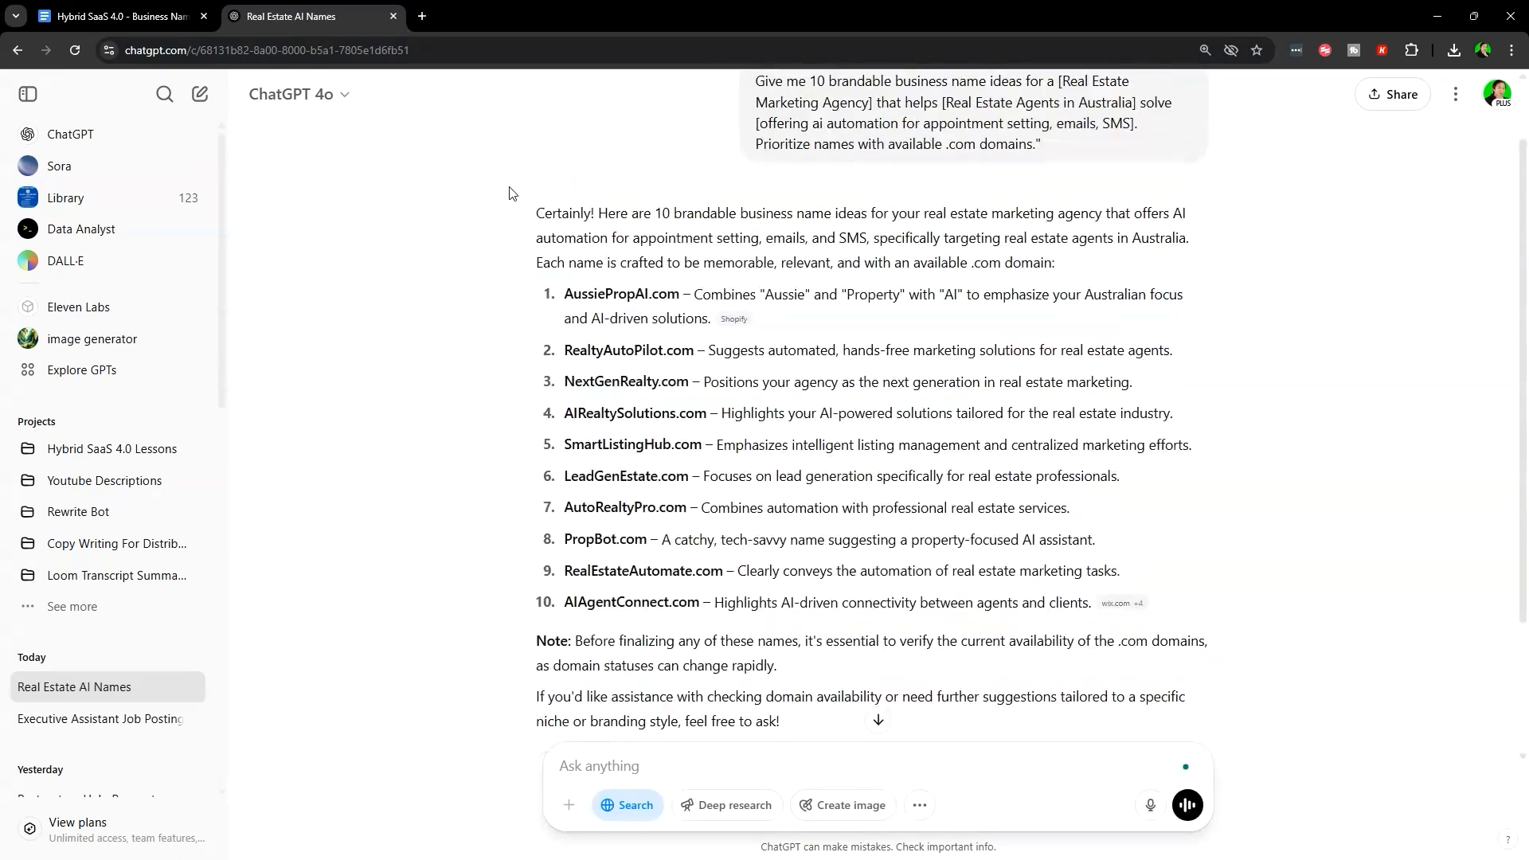
# - Look over ChatGPT's list of ten suggested .com business names
pyautogui.moveTo(510, 188); pyautogui.dragTo(1296, 581)
pyautogui.scroll(-3, 1354, 629)
pyautogui.click(1044, 635)
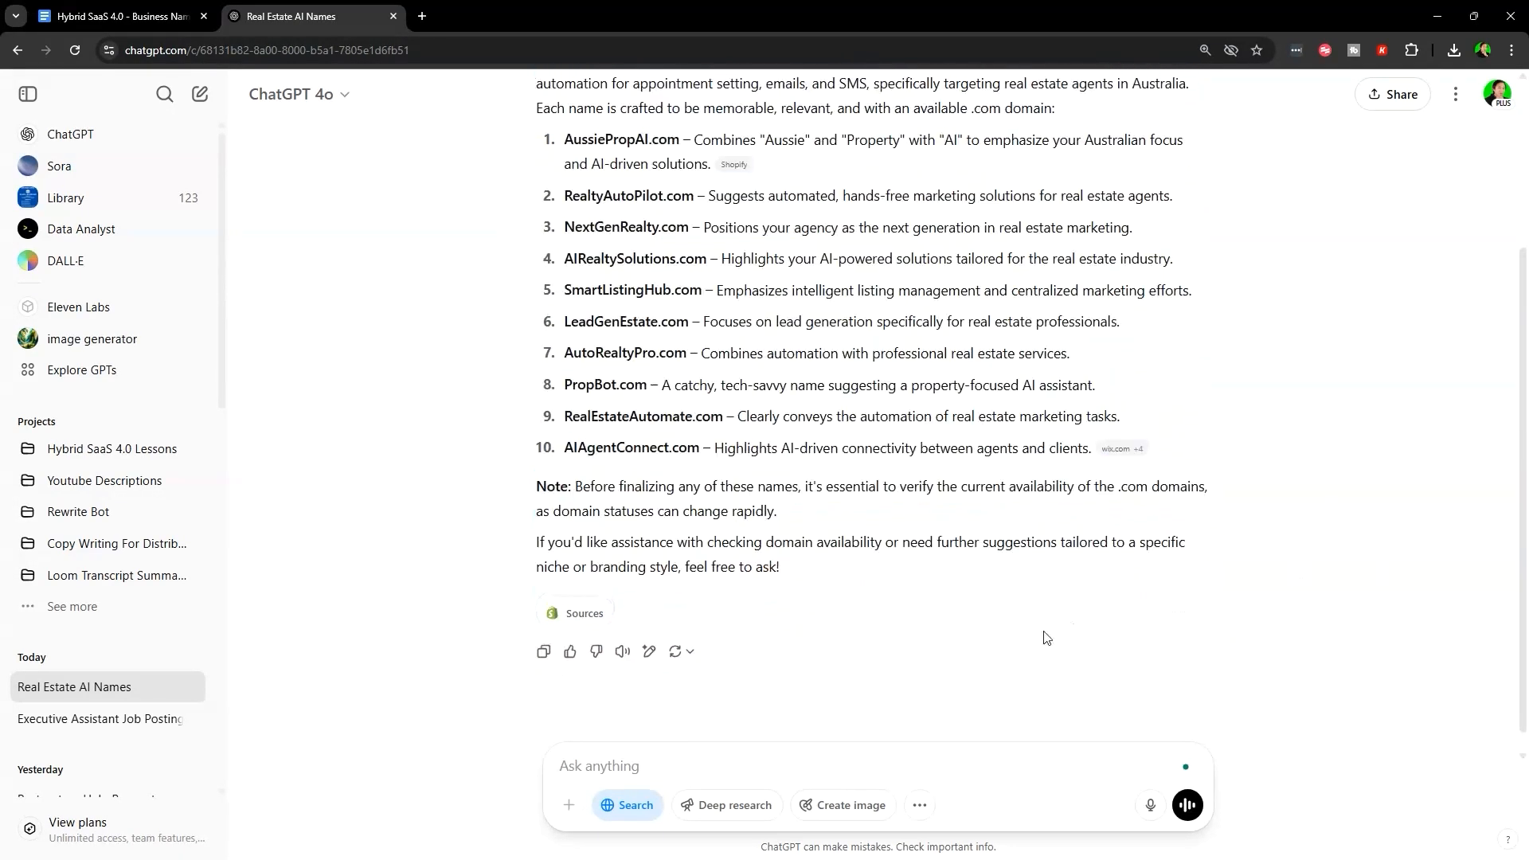
pyautogui.scroll(2, 592, 298)
pyautogui.moveTo(552, 295); pyautogui.dragTo(1147, 606)
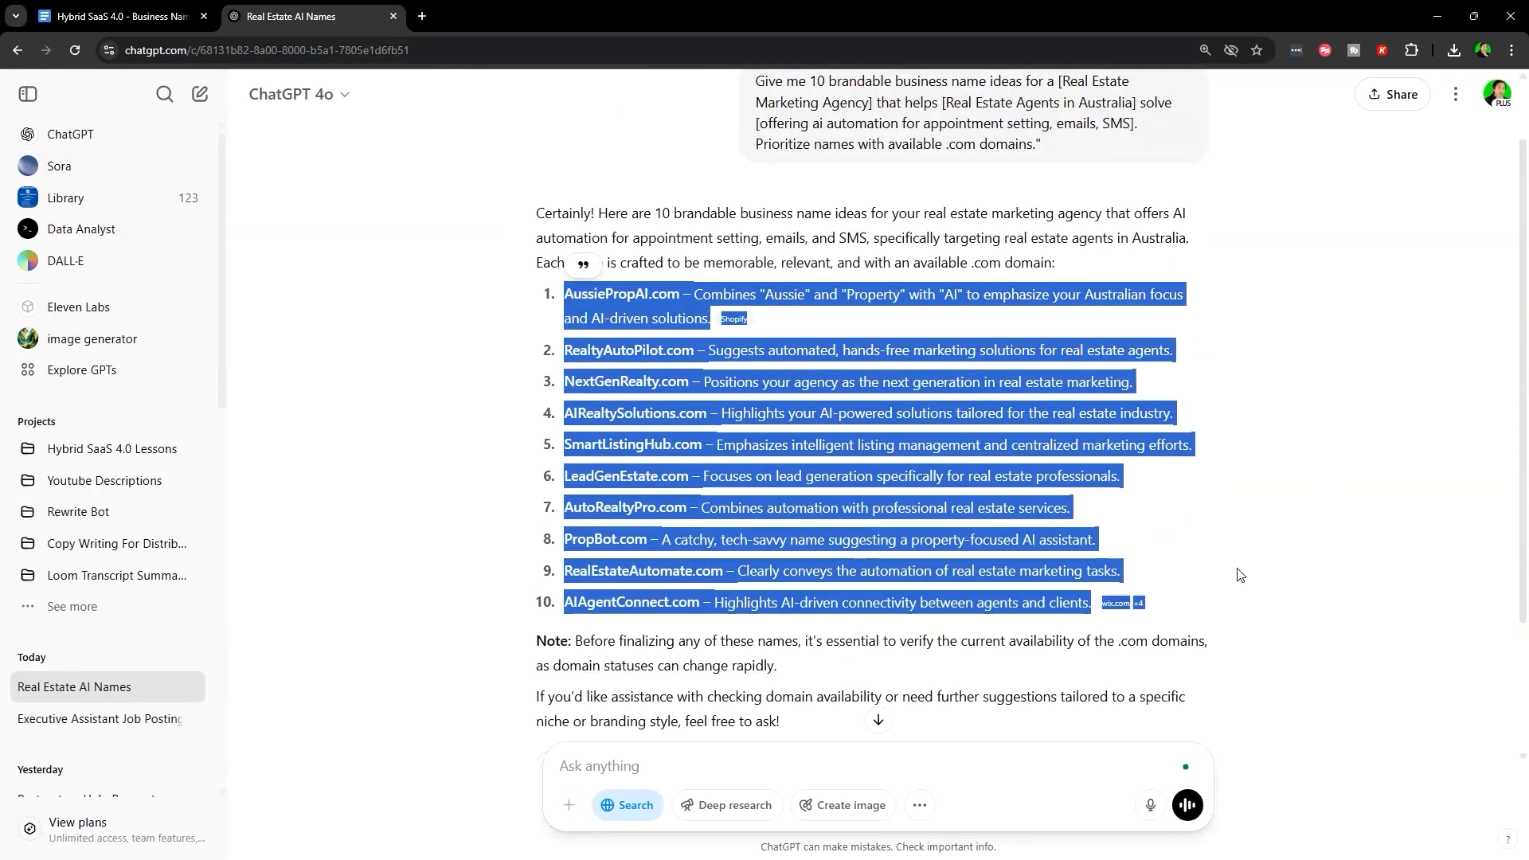
pyautogui.click(1063, 372)
pyautogui.scroll(1, 1064, 372)
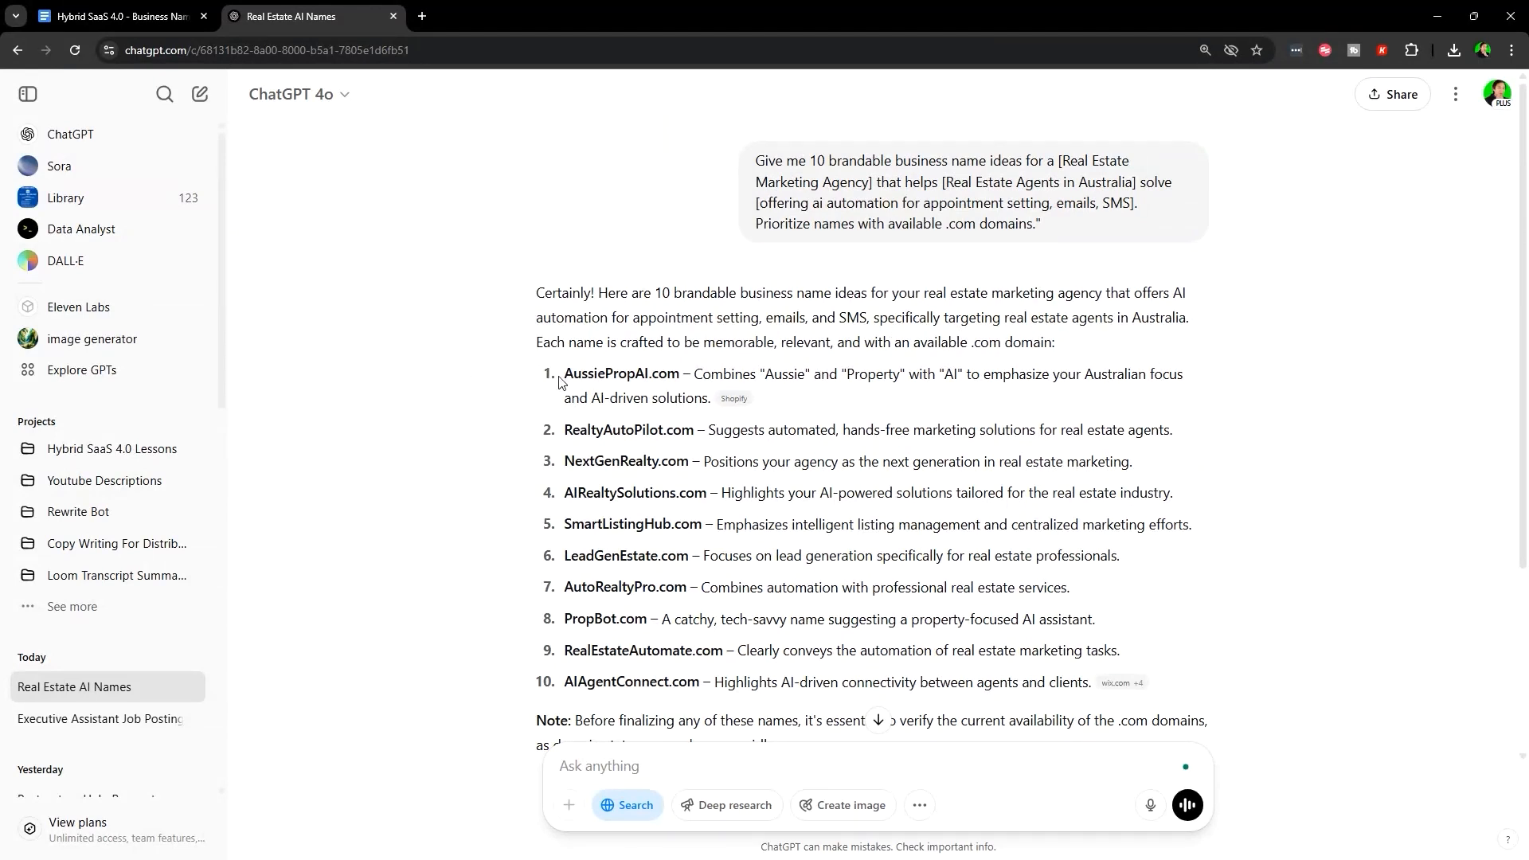
# - Compare AussiePropAI.com, then select SmartListingHub.com from the suggestions
pyautogui.moveTo(577, 378); pyautogui.dragTo(683, 374)
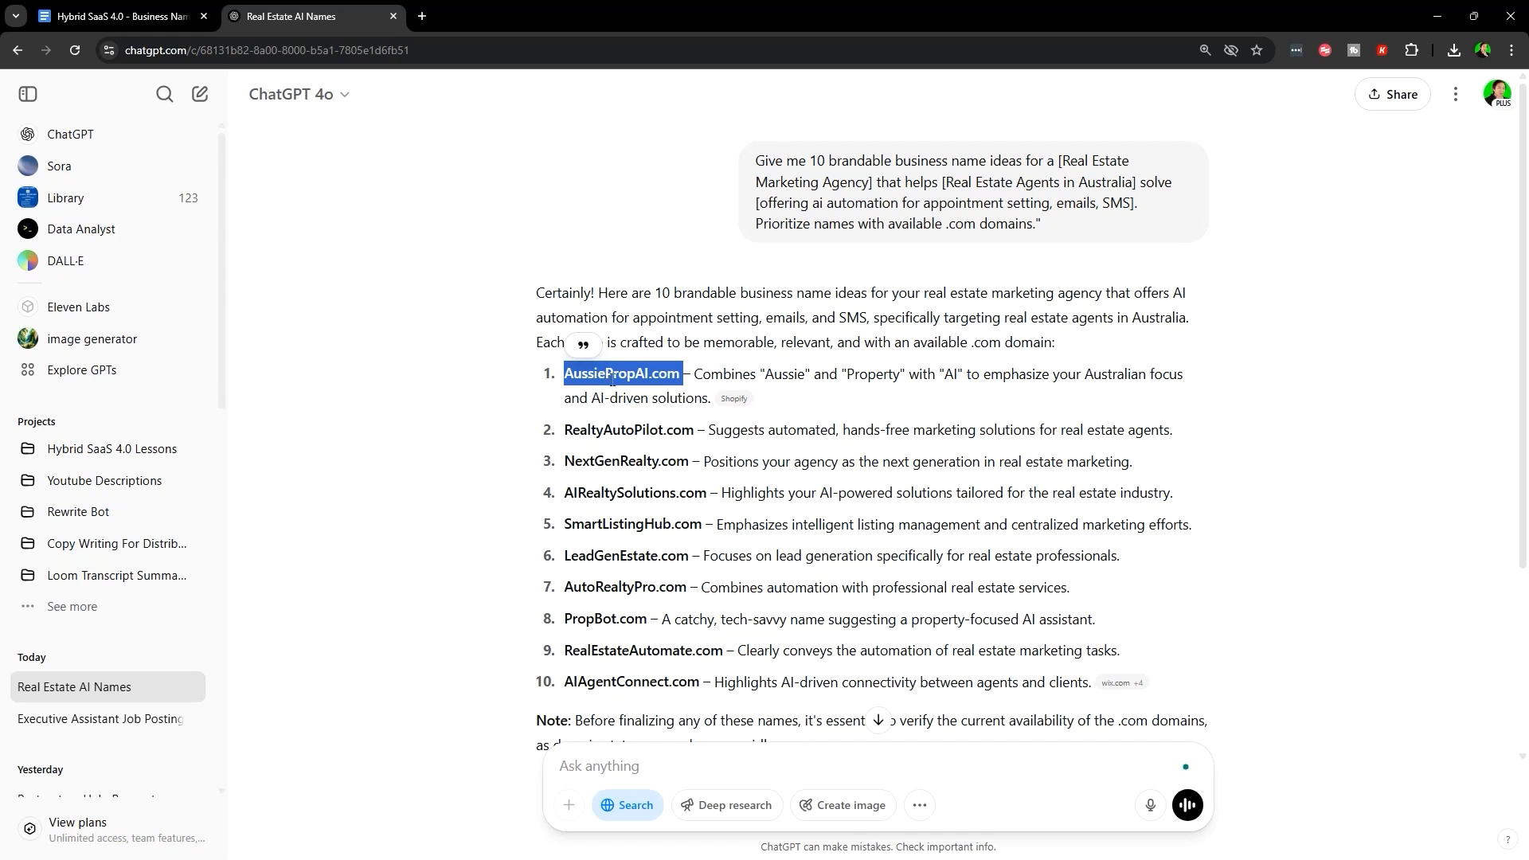
pyautogui.click(586, 381)
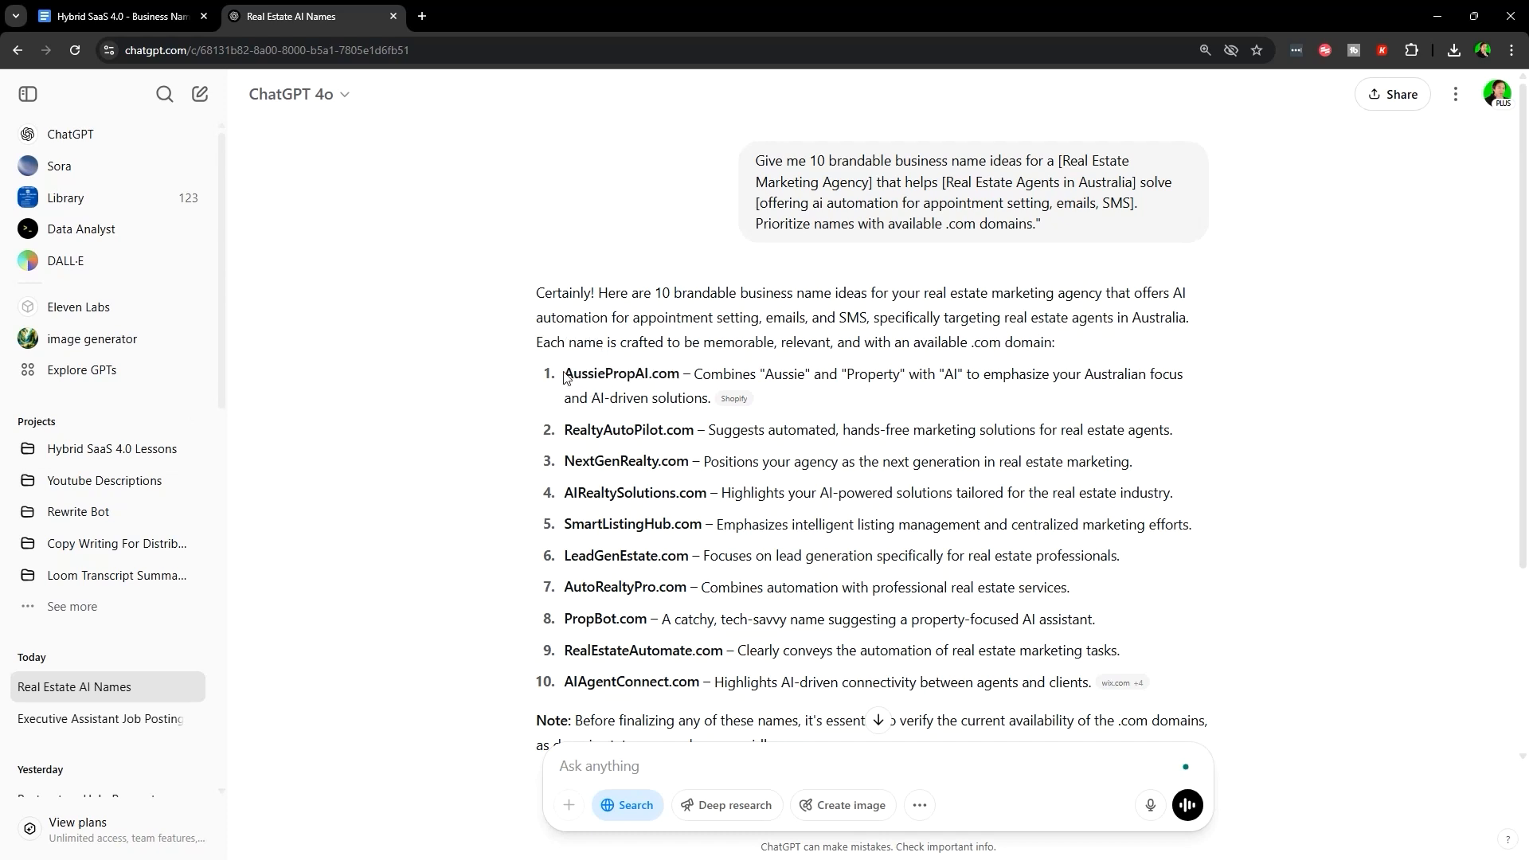
pyautogui.moveTo(564, 378); pyautogui.dragTo(607, 376)
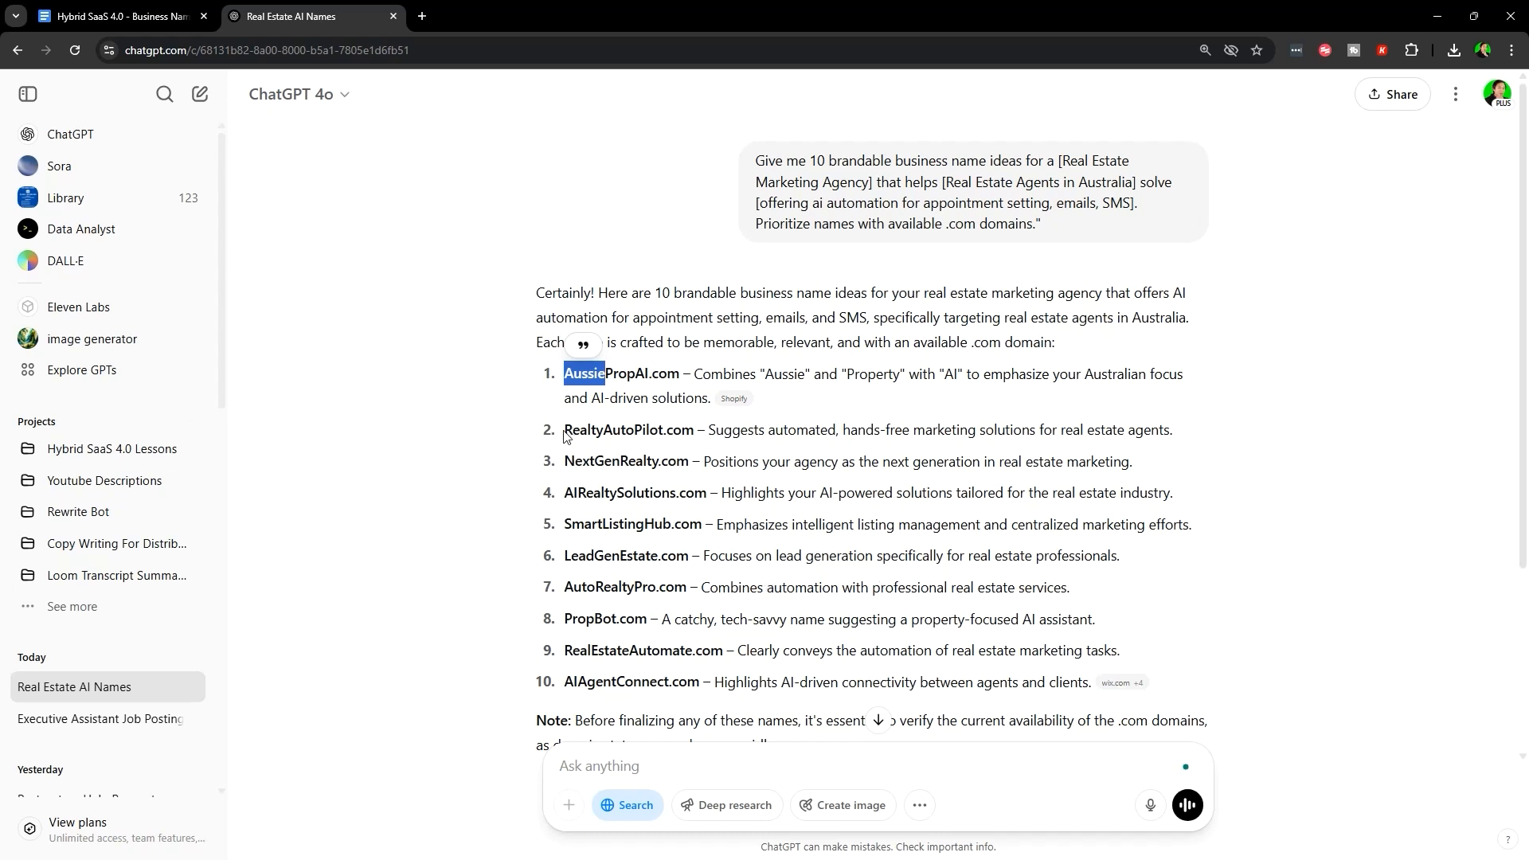
pyautogui.scroll(-2, 854, 404)
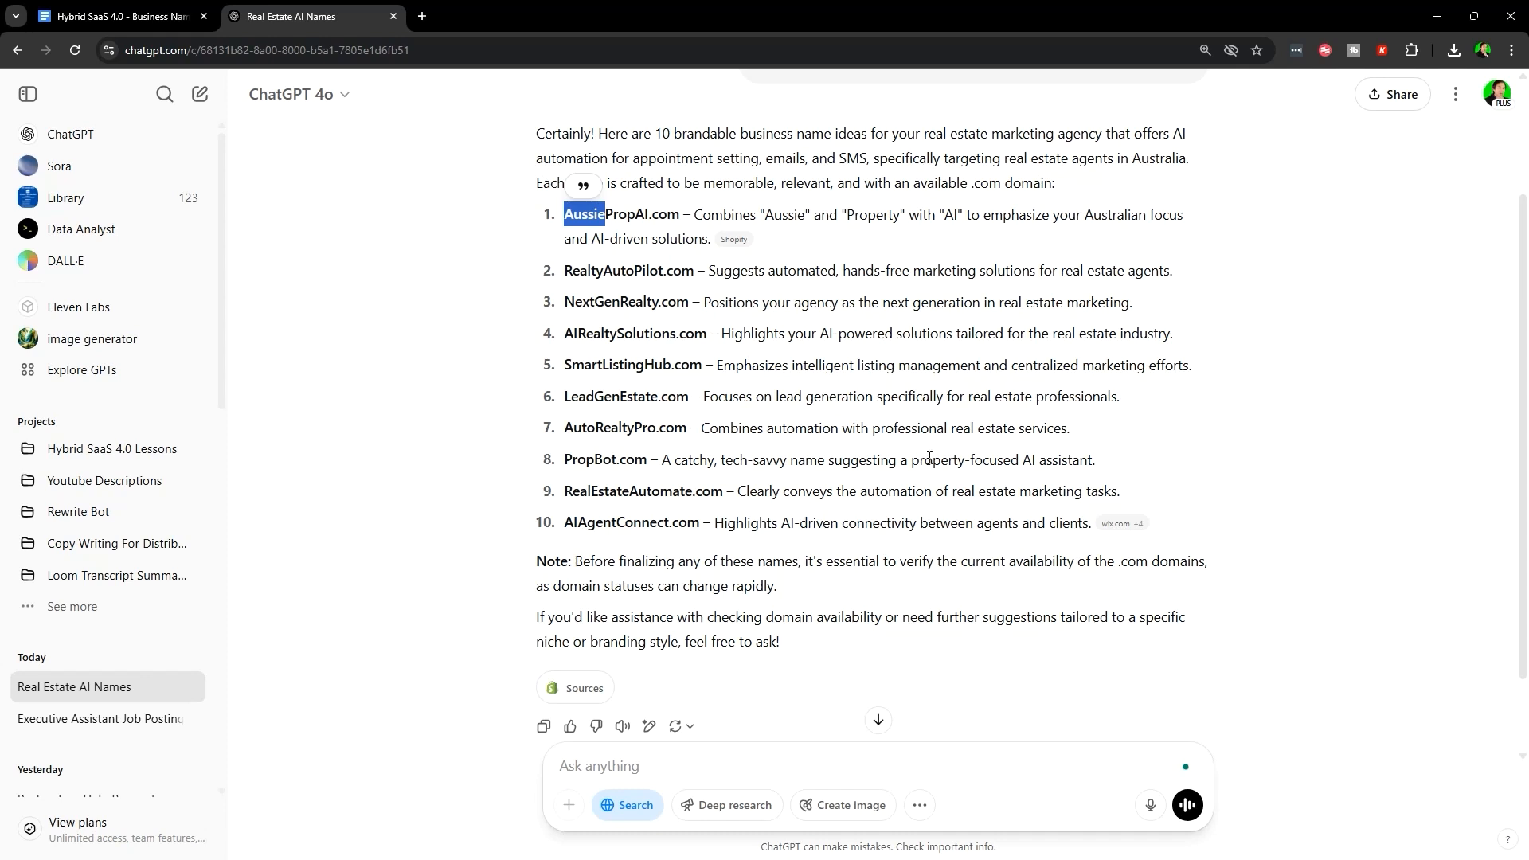
pyautogui.click(483, 308)
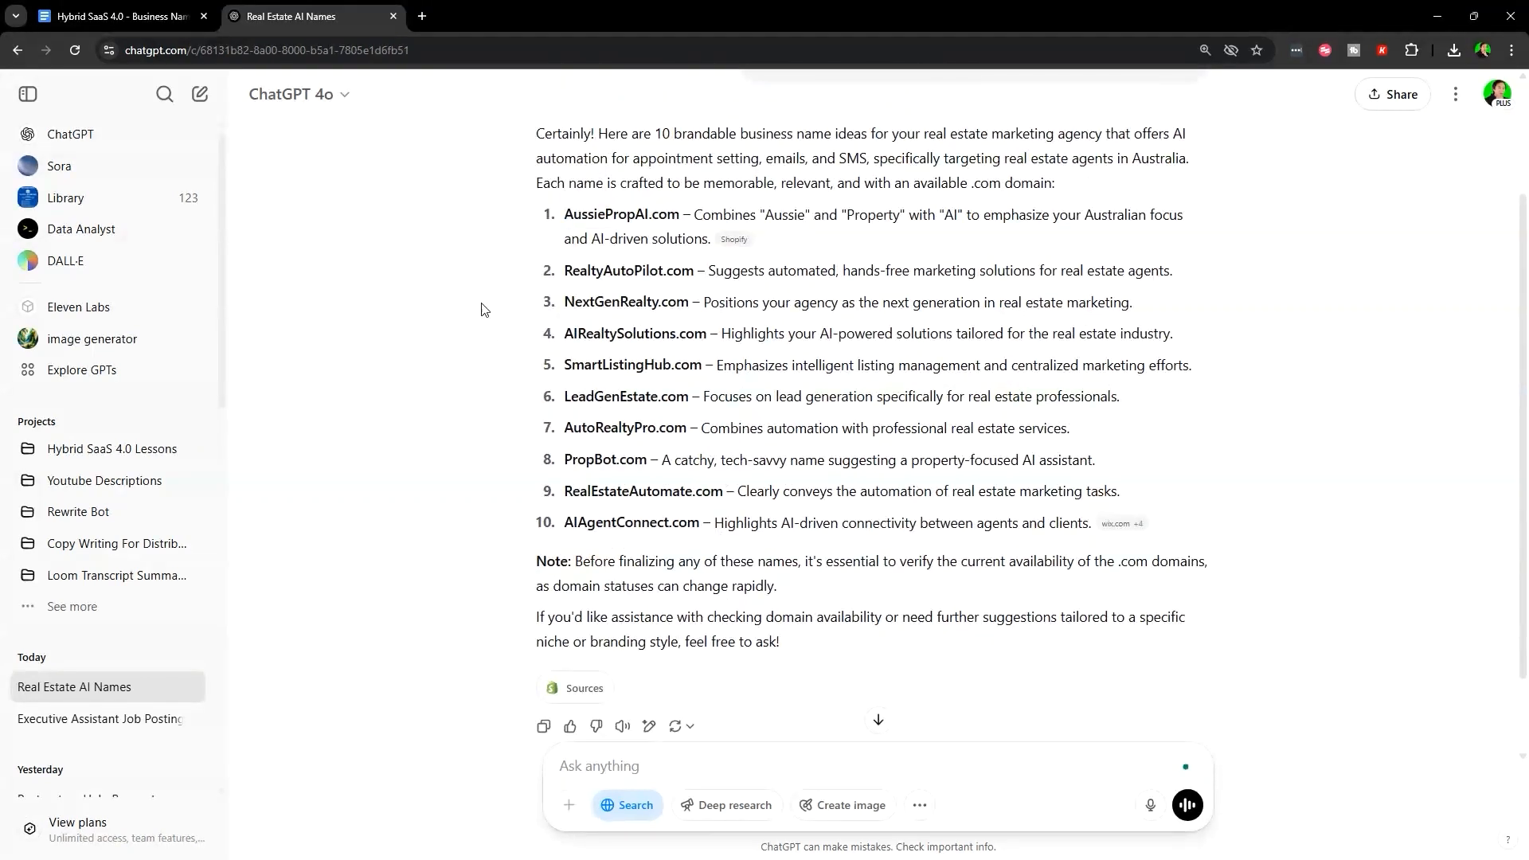
pyautogui.moveTo(559, 369); pyautogui.dragTo(702, 370)
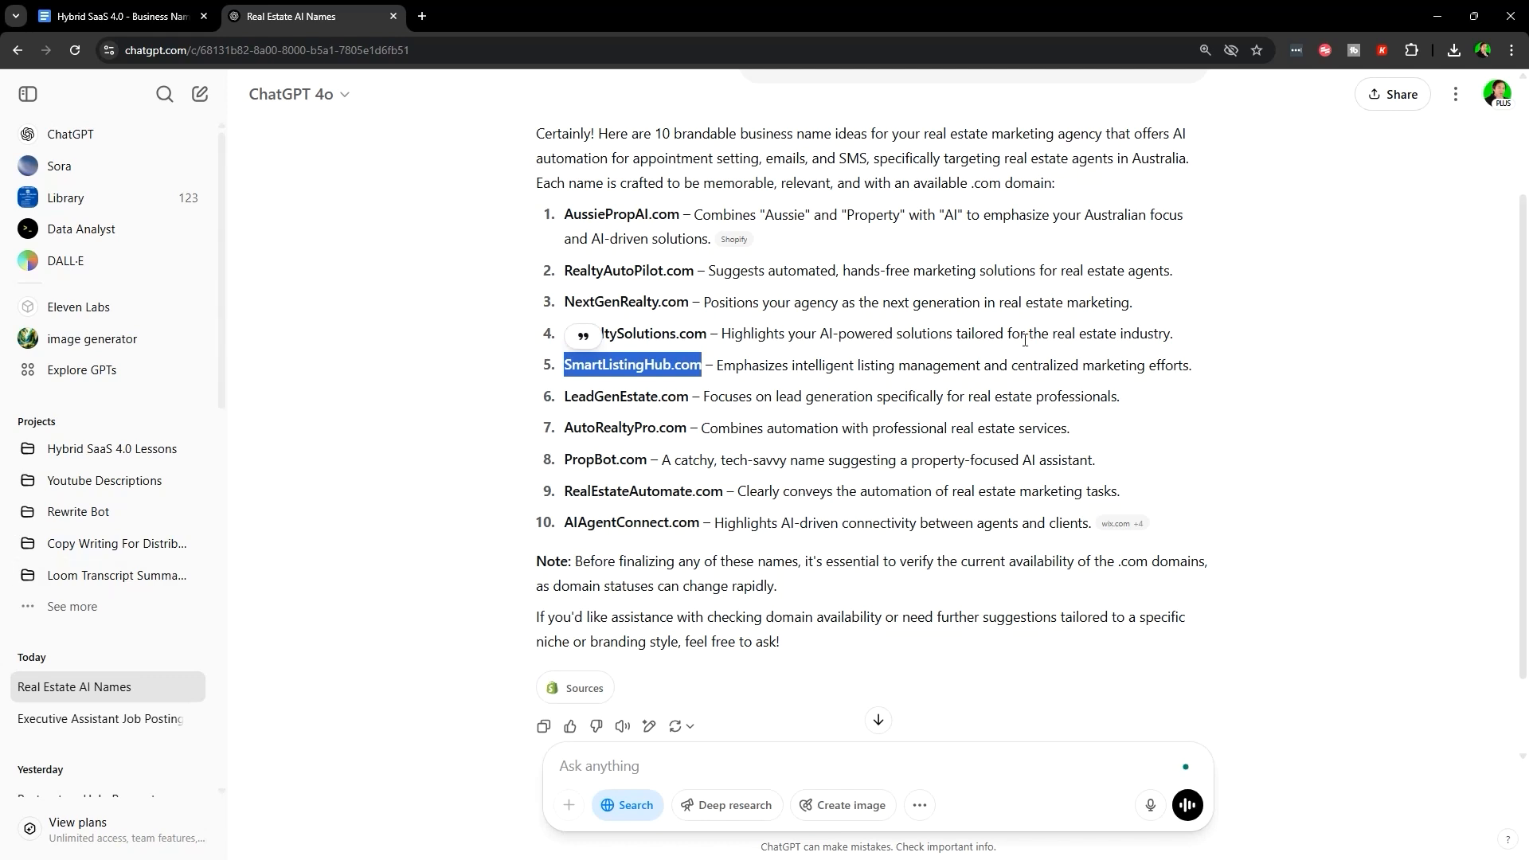
pyautogui.click(592, 382)
pyautogui.moveTo(558, 370); pyautogui.dragTo(702, 370)
pyautogui.hotkey('ctrl', 'c')
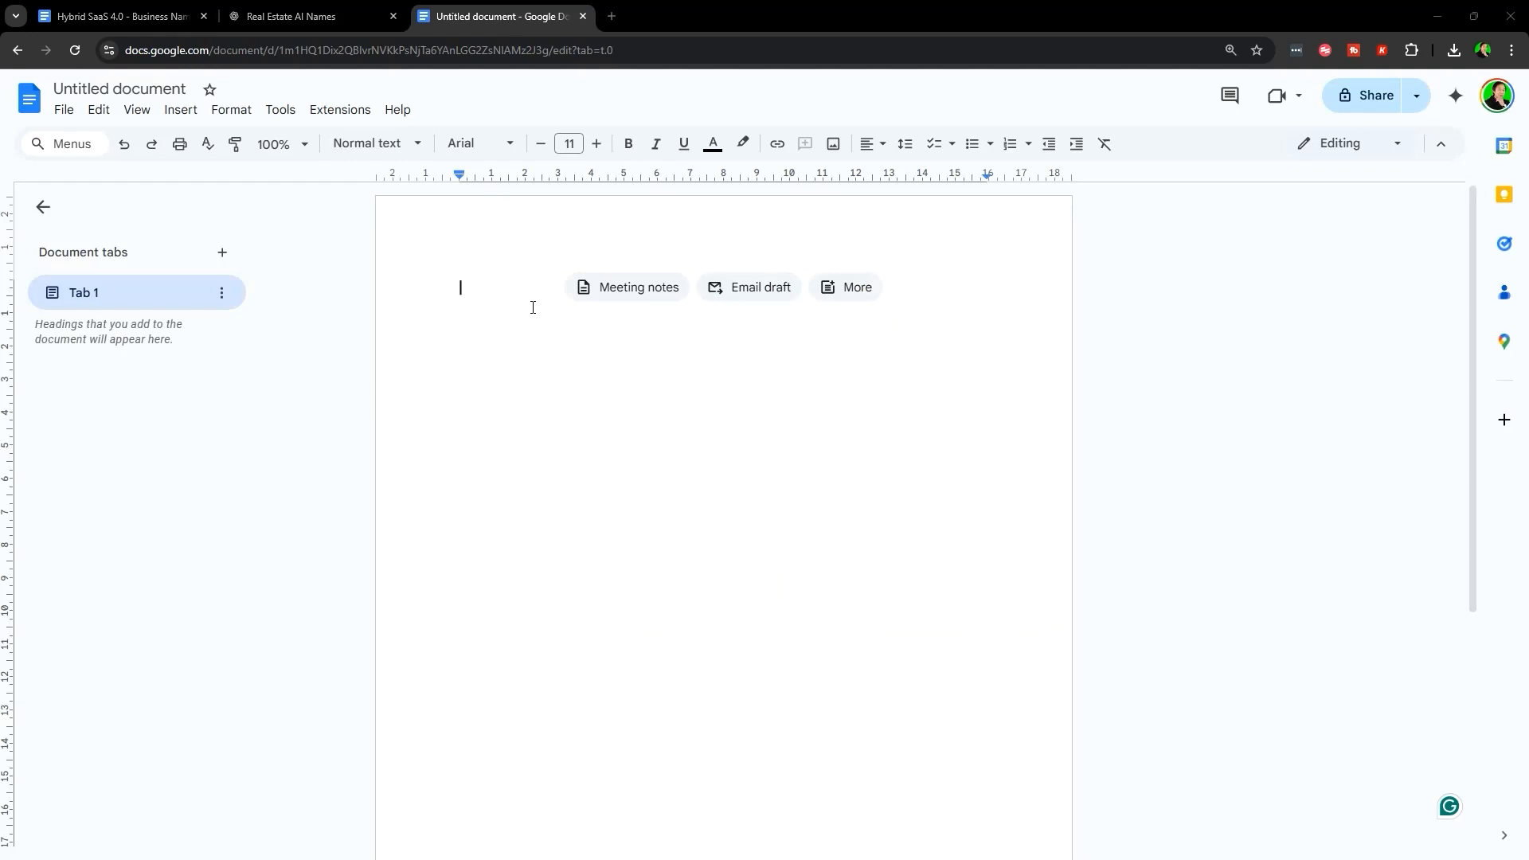
# - Rename the doc 'Business Resources' and paste ChatGPT's list of name ideas into it
pyautogui.click(126, 89)
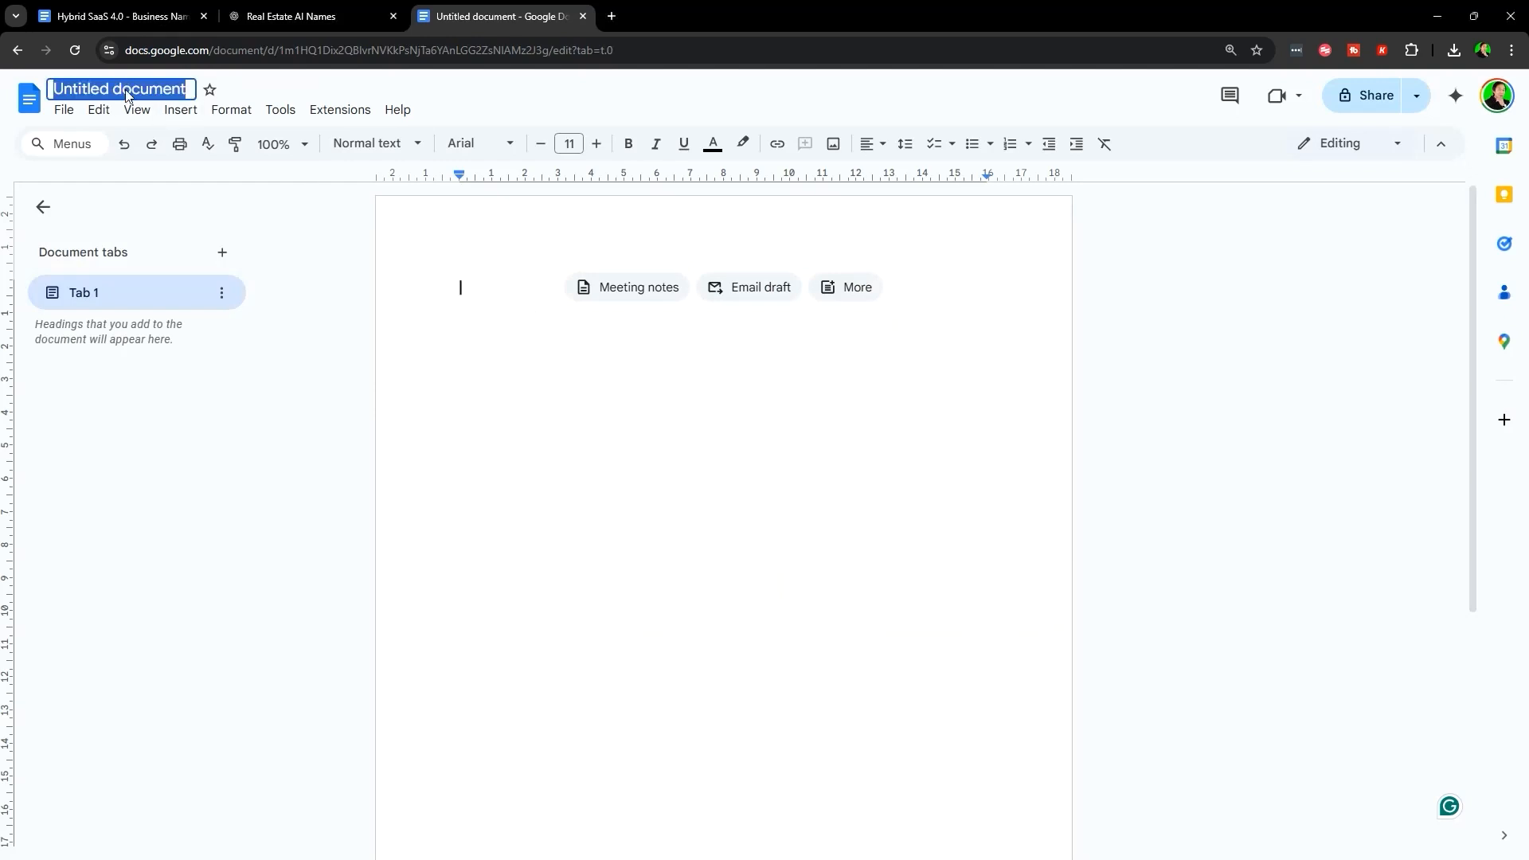
pyautogui.write('Business Resources')
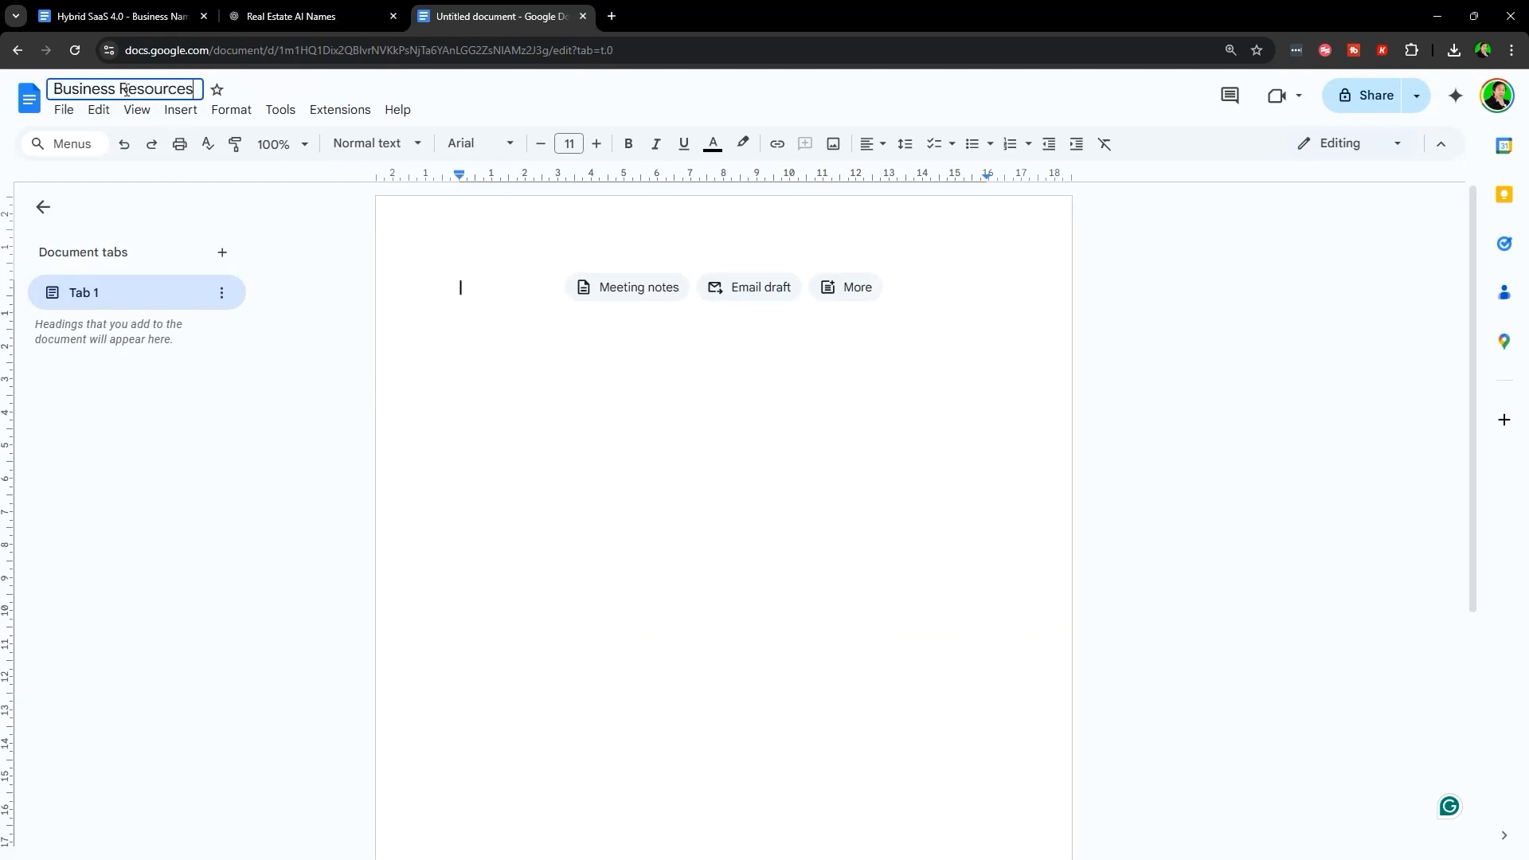
pyautogui.click(321, 10)
pyautogui.click(665, 366)
pyautogui.moveTo(532, 209); pyautogui.dragTo(1261, 533)
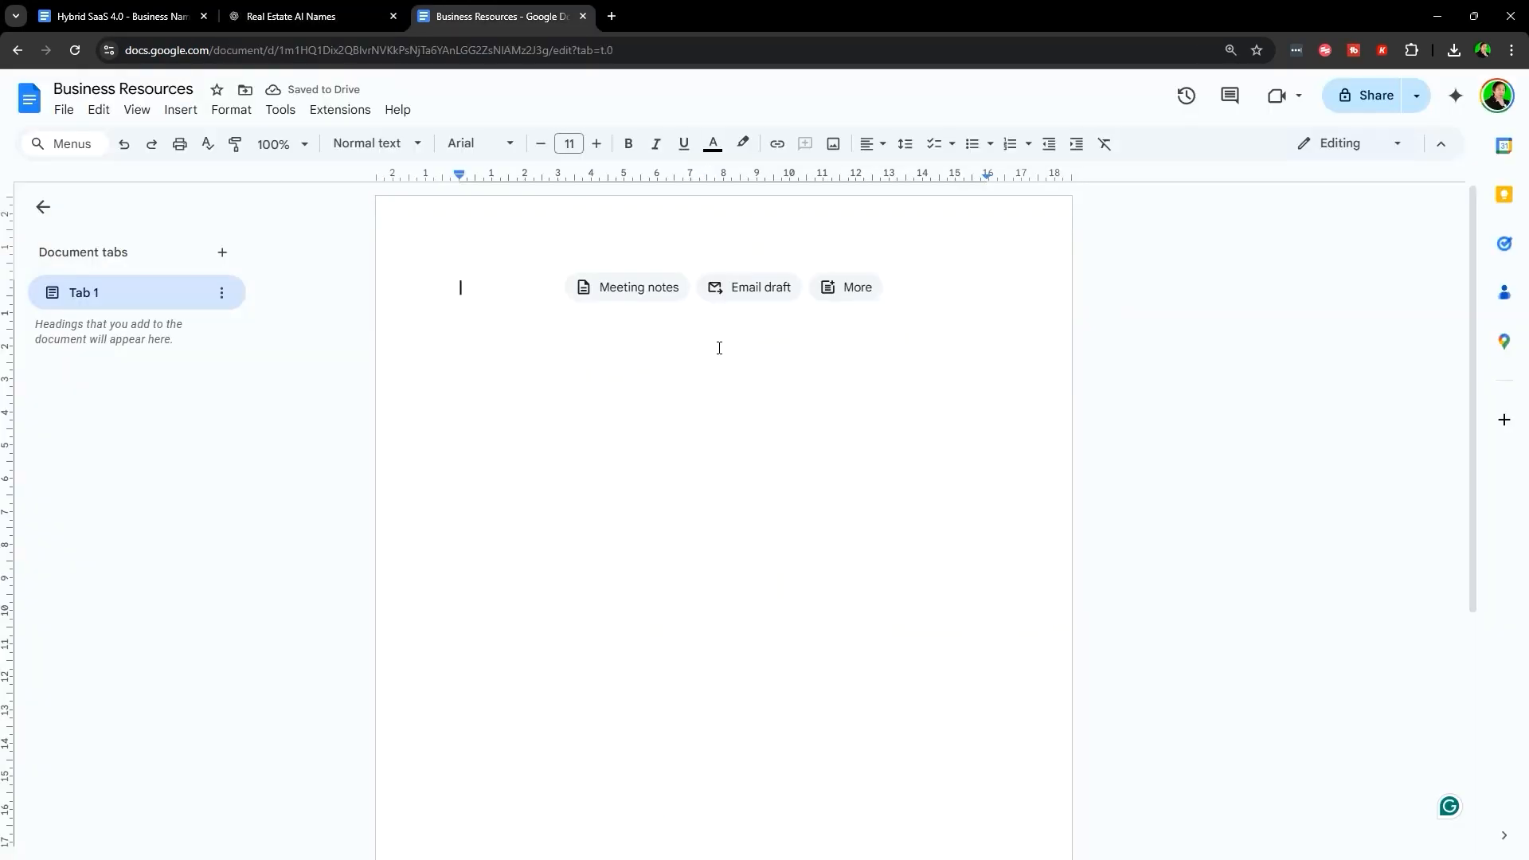
pyautogui.write('AussiePropAI.com – Combines "Aussie" and "Property" with "AI" to emphasize your Australian focus and AI-driven solutions.Shopify  RealtyAutoPilot.com – Suggests automated, hands-free marketing solutions for real estate agents.  NextGenRealty.com – Positions your agency as the next generation in real estate marketing.  AIRealtySolutions.com – Highlights your AI-powered solutions tailored for the real estate industry.  SmartListingHub.com – Emphasizes intelligent listing management and centralized marketing efforts.  LeadGenEstate.com – Focuses on lead generation specifically for real estate professionals.  AutoRealtyPro.com – Combines automation with professional real estate services.  PropBot.com – A catchy, tech-savvy name suggesting a property-focused AI assistant.  RealEstateAutomate.com – Clearly conveys the automation of real estate marketing tasks.  AIAgentConnect.com – Highlights AI-driven connectivity between agents and clients.Shopify+4wix.com+4Instapage+4')
# - Add a 'Potential Name' heading above the name list
pyautogui.click(433, 288)
pyautogui.press('Return')
pyautogui.press('Return')
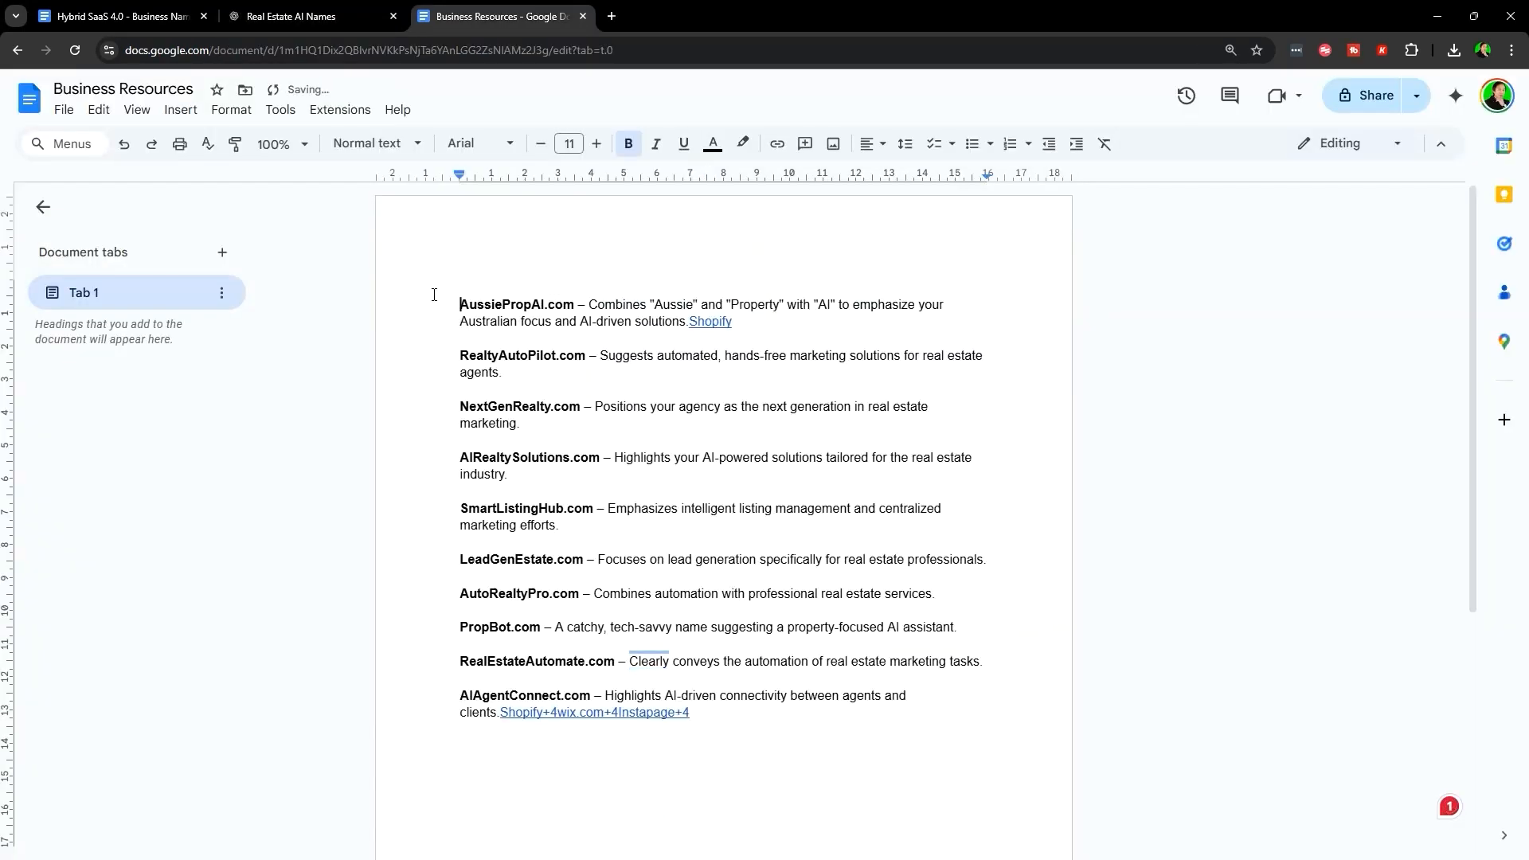
pyautogui.press('Up')
pyautogui.press('Up')
pyautogui.write('Potential Name')
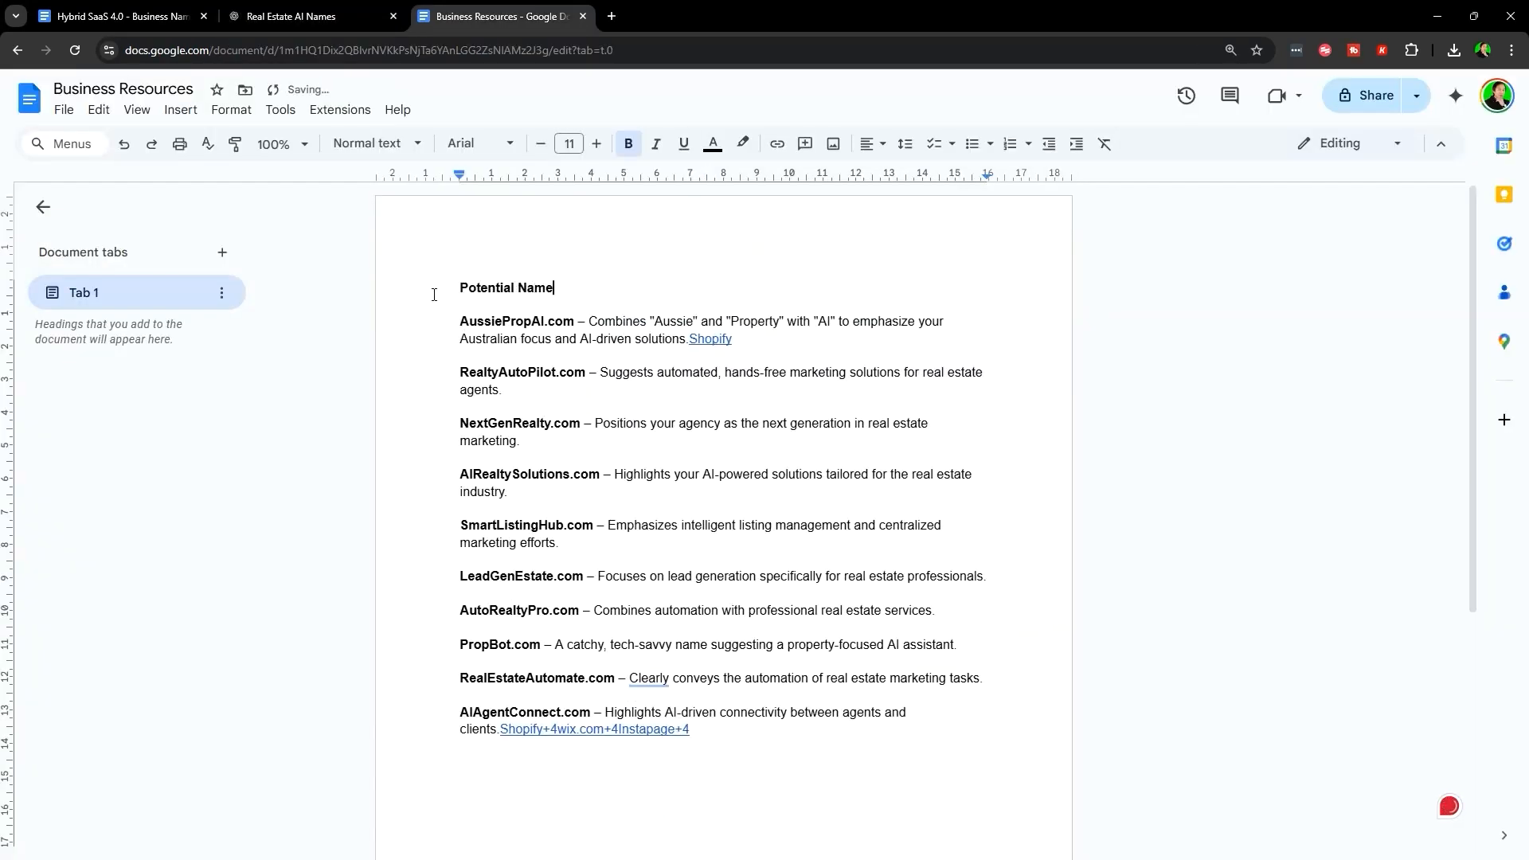
# - Paste SmartListingHub.com on a new line below the last name
pyautogui.click(397, 543)
pyautogui.moveTo(437, 529); pyautogui.dragTo(664, 538)
pyautogui.scroll(-4, 663, 538)
pyautogui.click(660, 538)
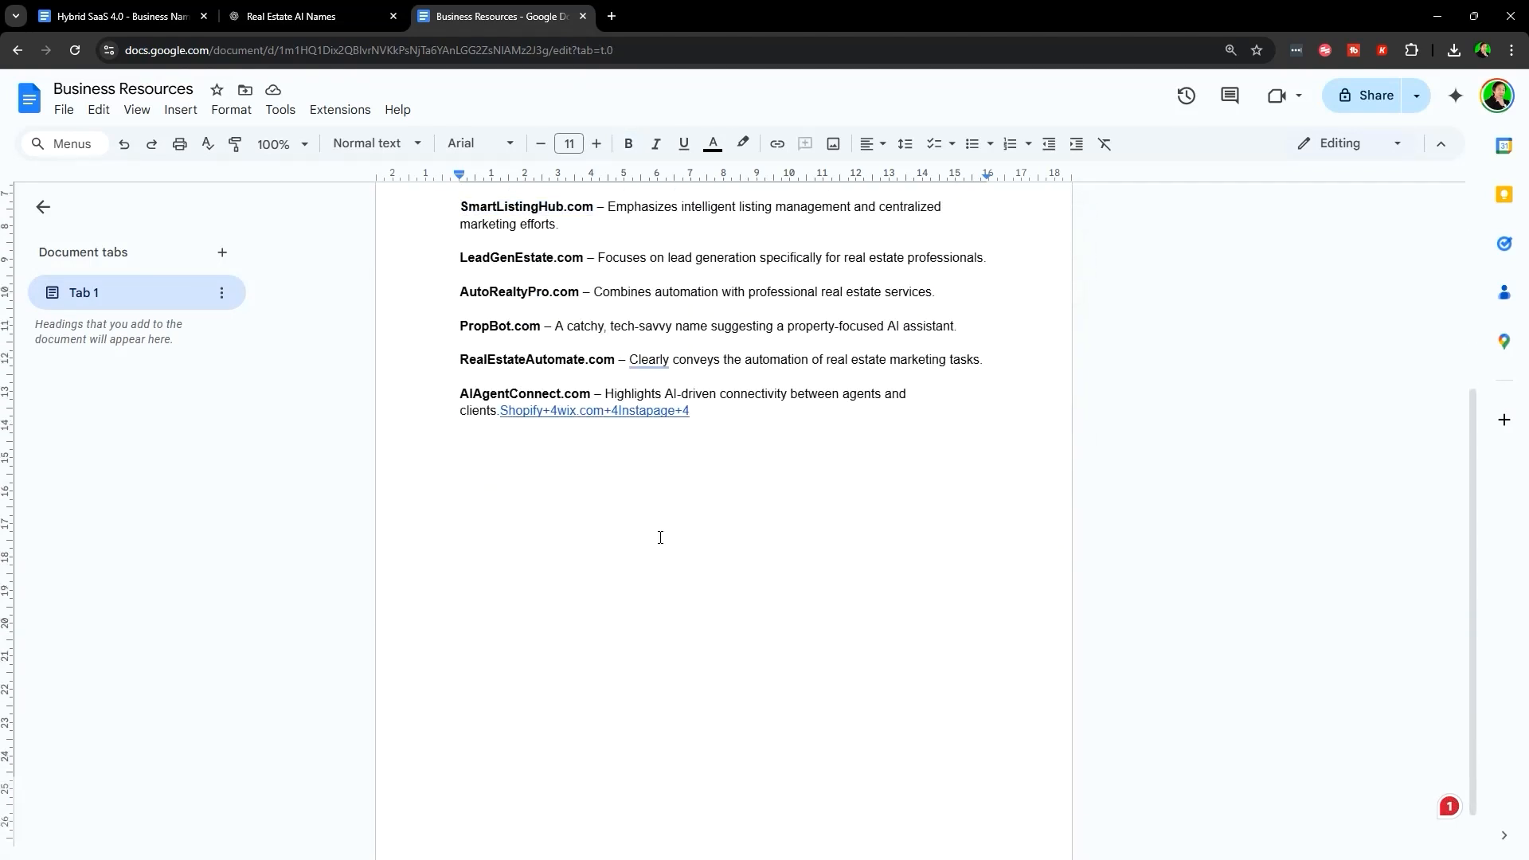
pyautogui.press('Return')
pyautogui.hotkey('ctrl', 'v')
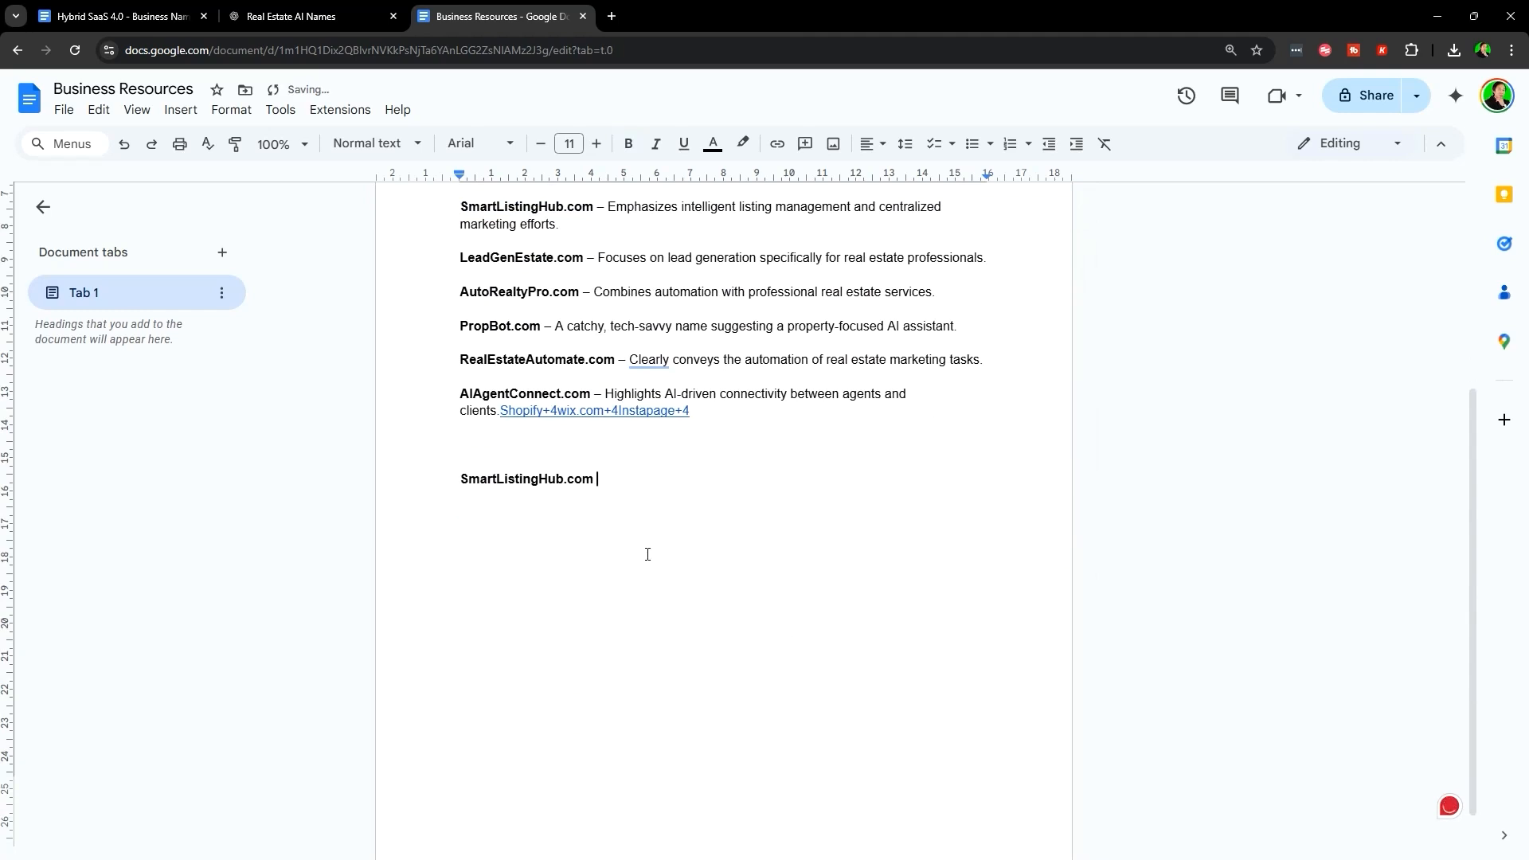
pyautogui.scroll(3, 647, 554)
pyautogui.scroll(-2, 647, 510)
# - Go to the lesson's 'Step 2: Secure the Domain' and open the godaddy.com link in a new tab
pyautogui.click(119, 16)
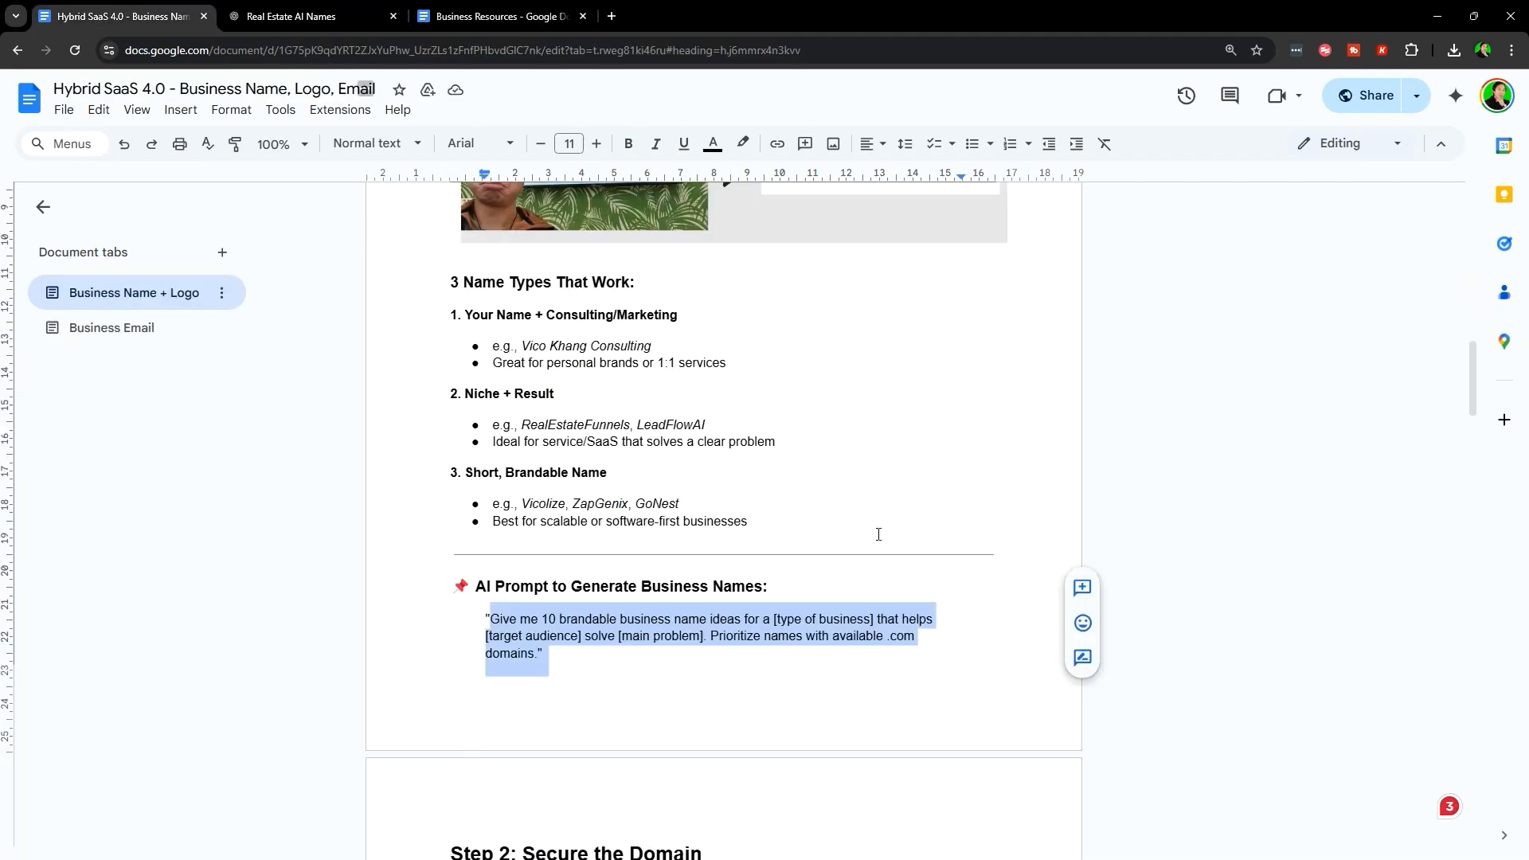
pyautogui.click(432, 532)
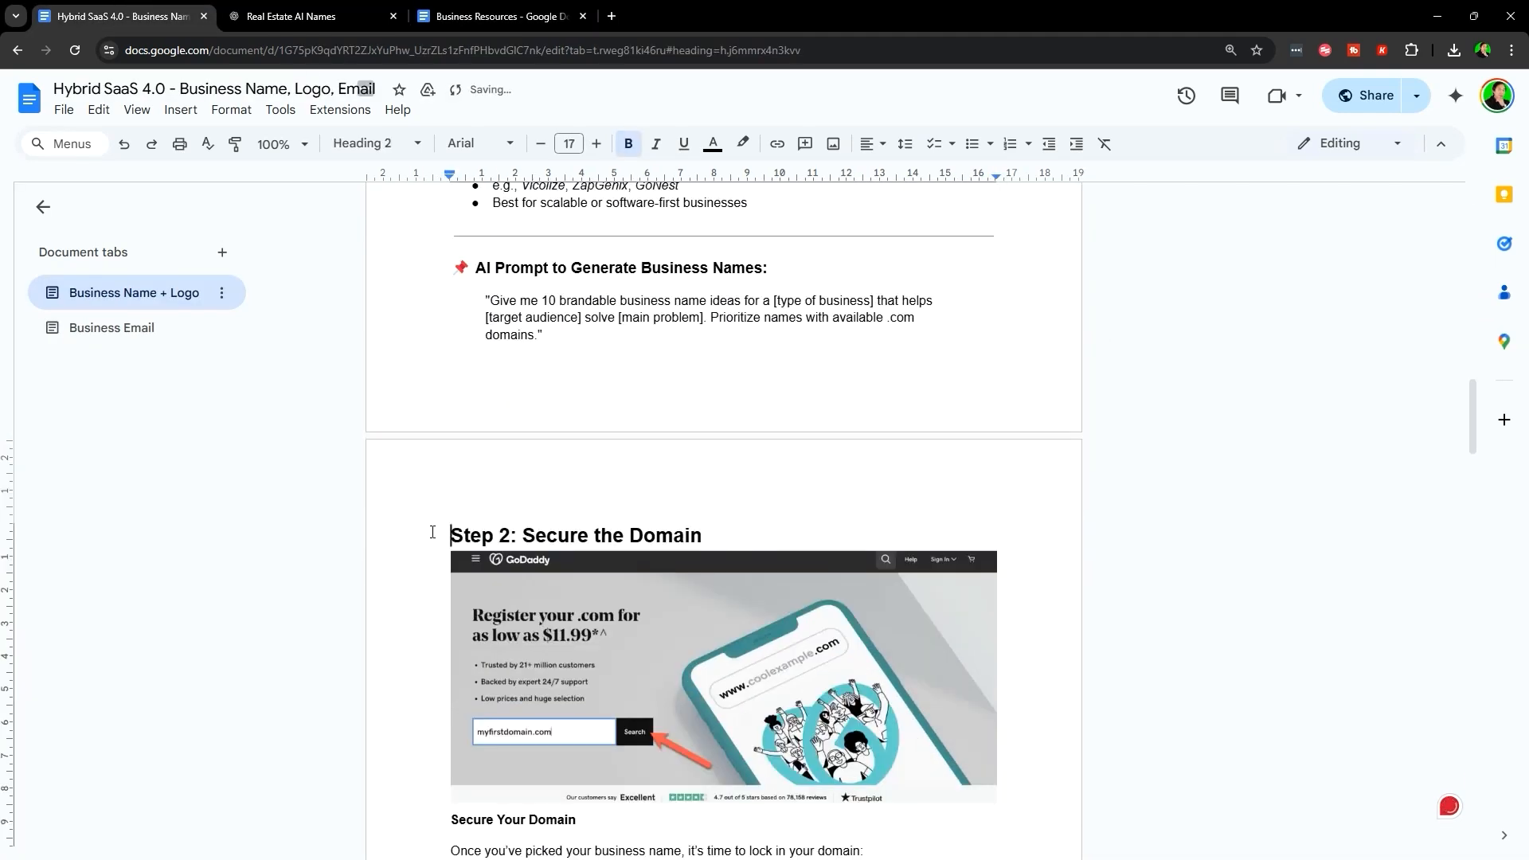
pyautogui.scroll(-3, 390, 289)
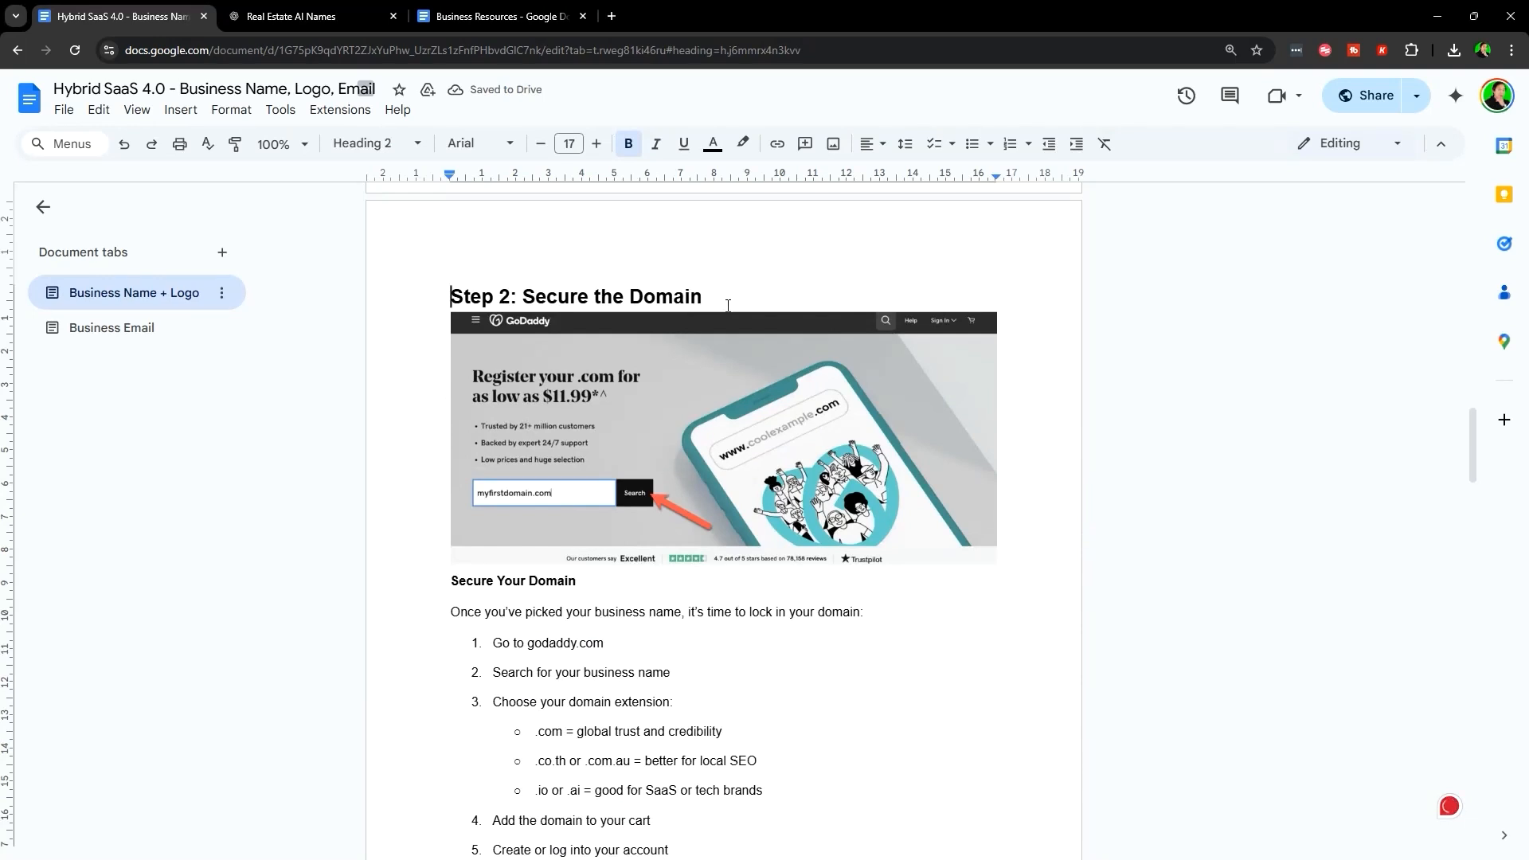
pyautogui.scroll(-3, 621, 510)
pyautogui.scroll(3, 571, 595)
pyautogui.scroll(-1, 700, 662)
pyautogui.click(543, 563)
pyautogui.moveTo(527, 565); pyautogui.dragTo(266, 10)
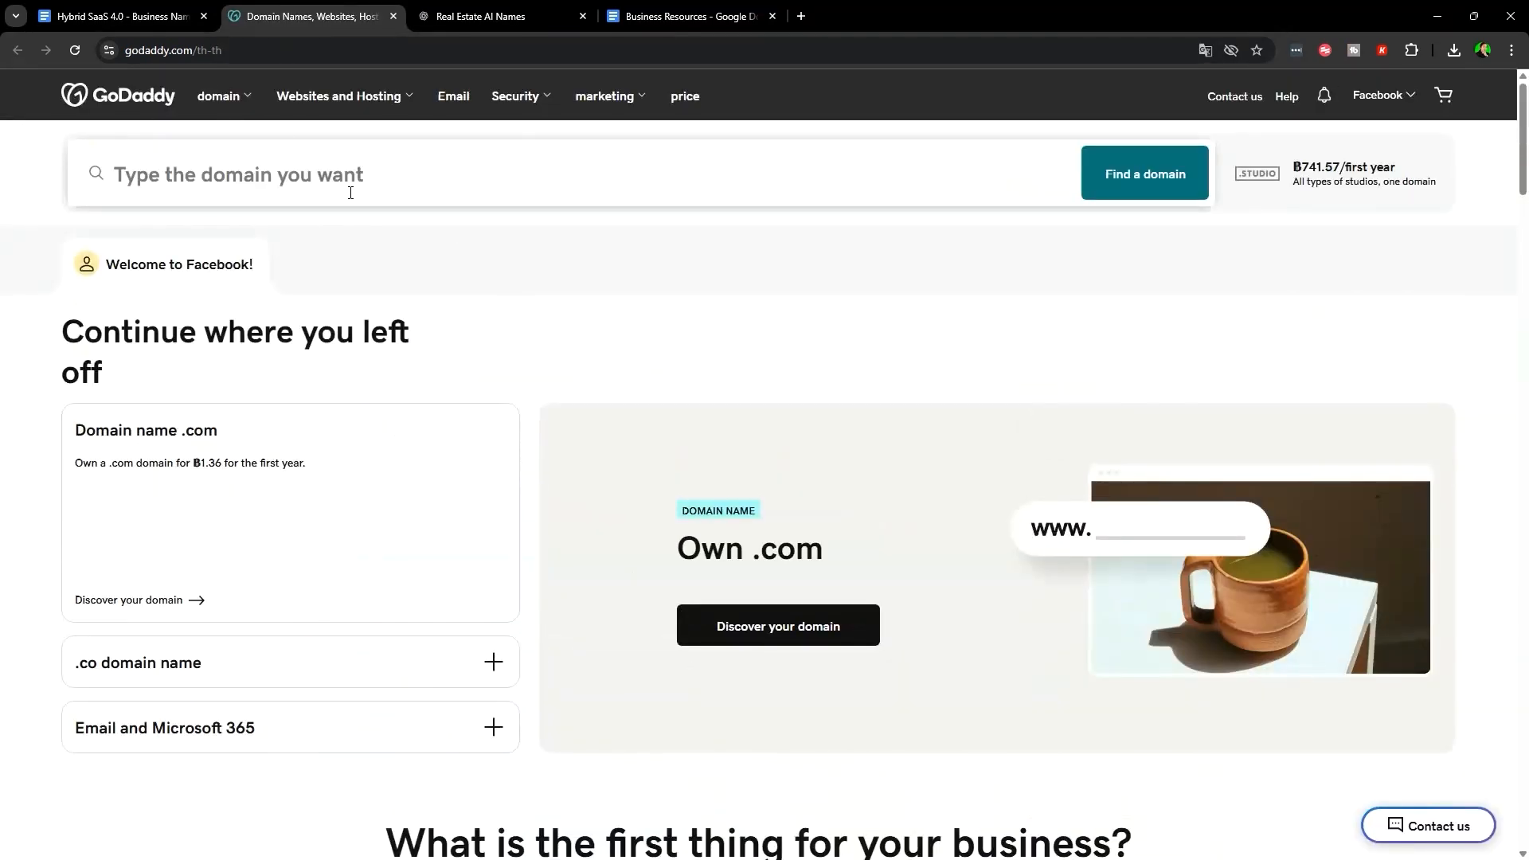
pyautogui.click(127, 16)
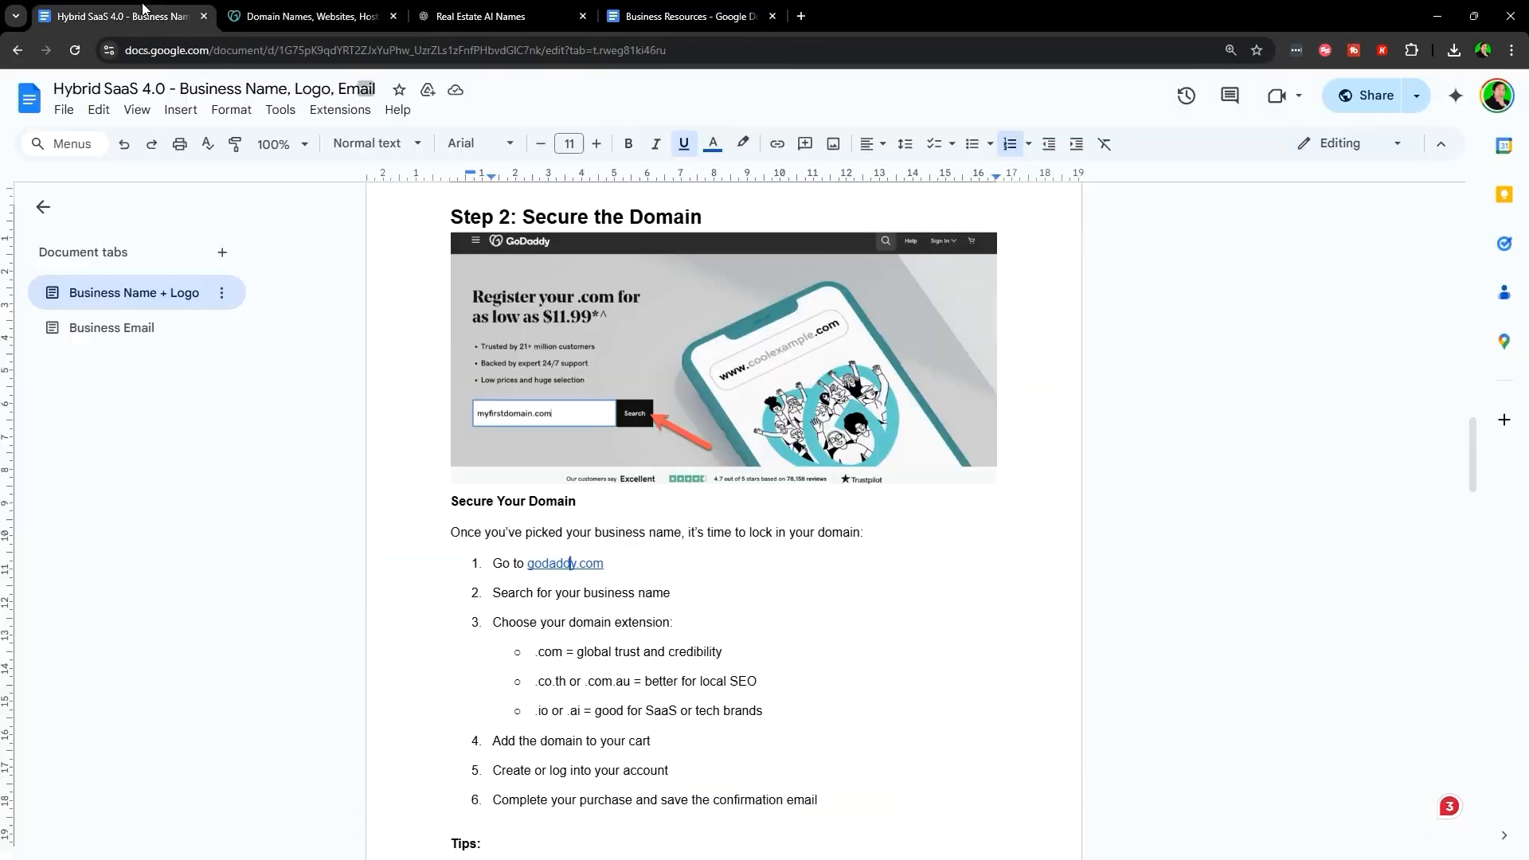
pyautogui.scroll(-1, 782, 553)
pyautogui.scroll(1, 649, 488)
# - Search GoDaddy for SmartListingHub.com, review the alternative extensions offered, then return to the lesson
pyautogui.hotkey('ctrl', 'Tab')
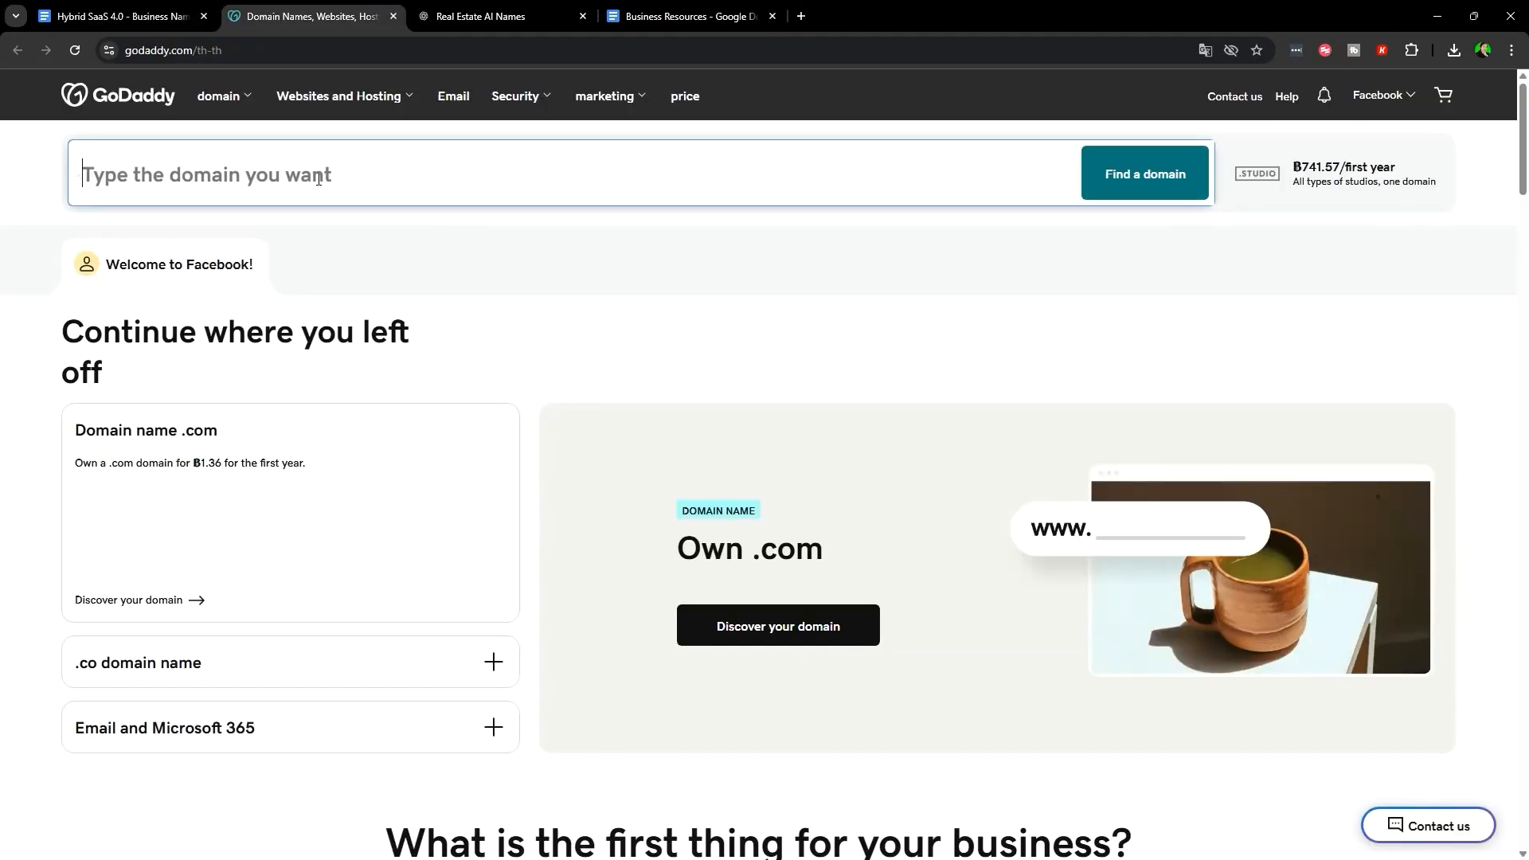
pyautogui.hotkey('ctrl', 'v')
pyautogui.moveTo(299, 172); pyautogui.dragTo(249, 174)
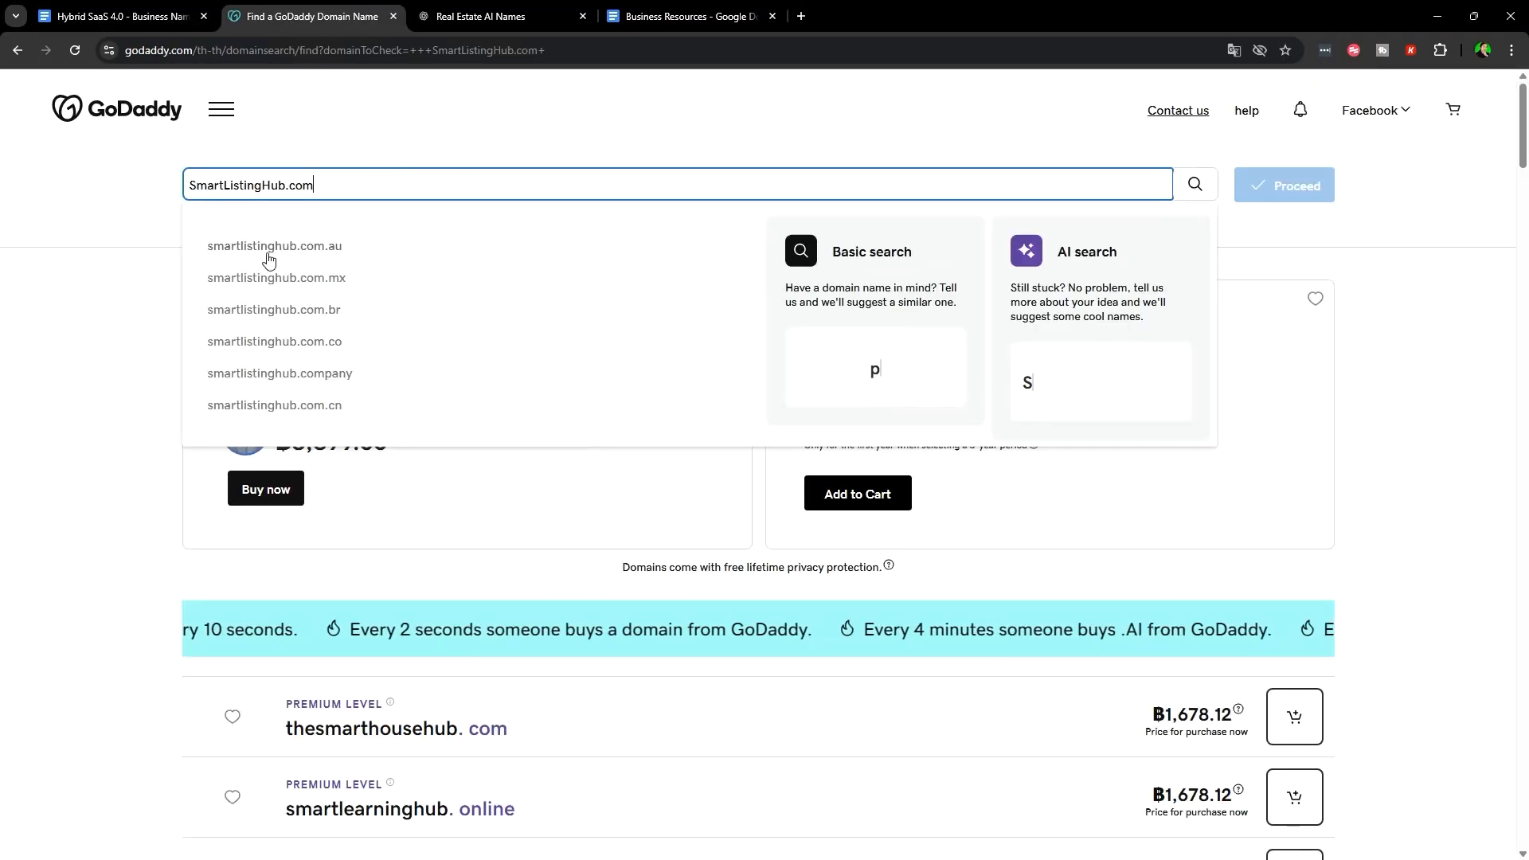
pyautogui.scroll(-5, 558, 335)
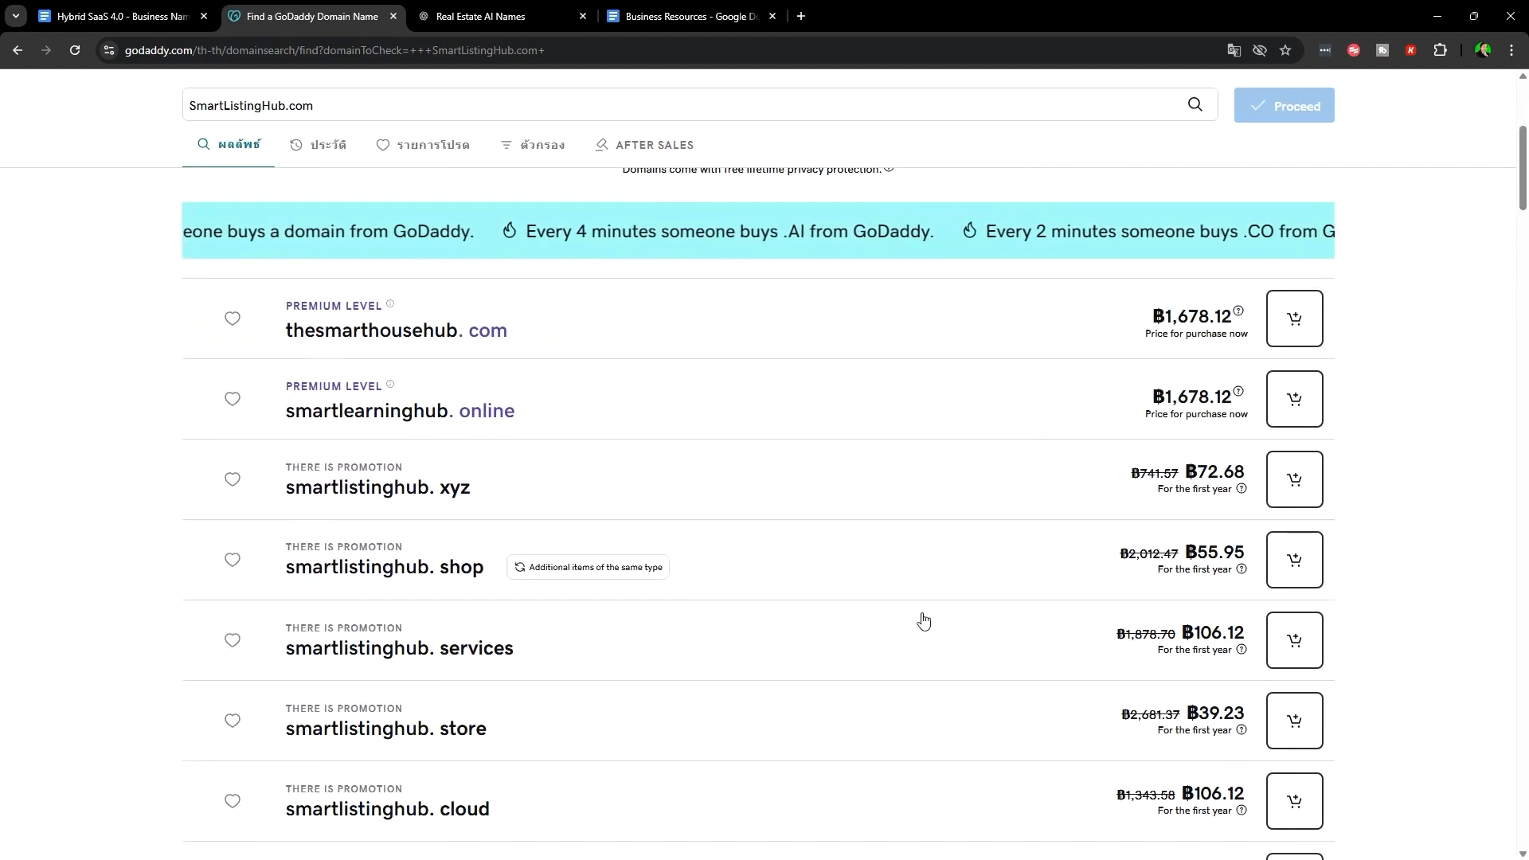
pyautogui.scroll(-2, 1089, 600)
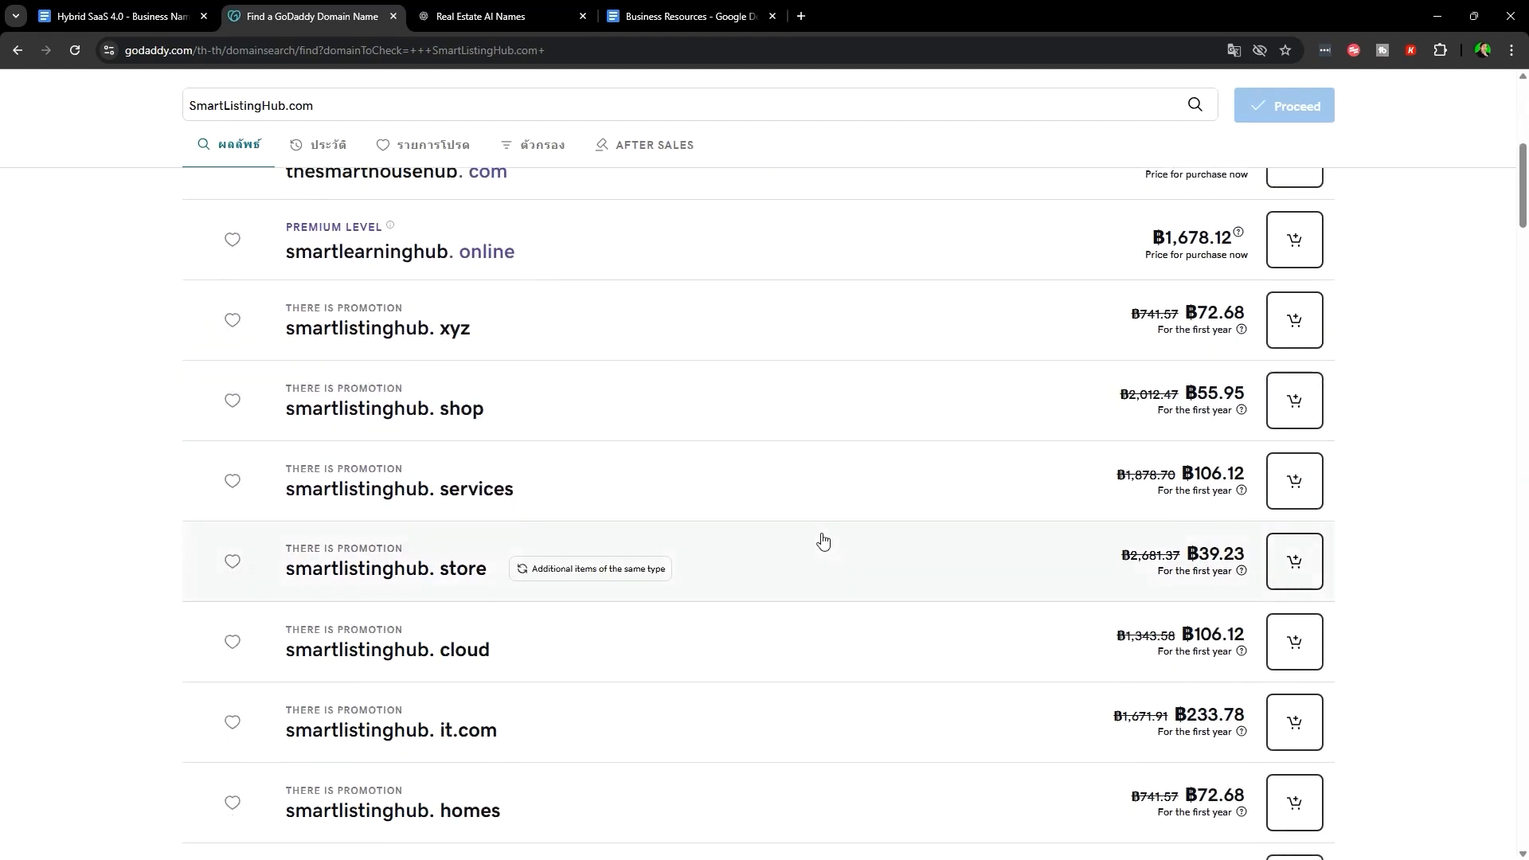
pyautogui.scroll(7, 823, 542)
pyautogui.scroll(-4, 813, 625)
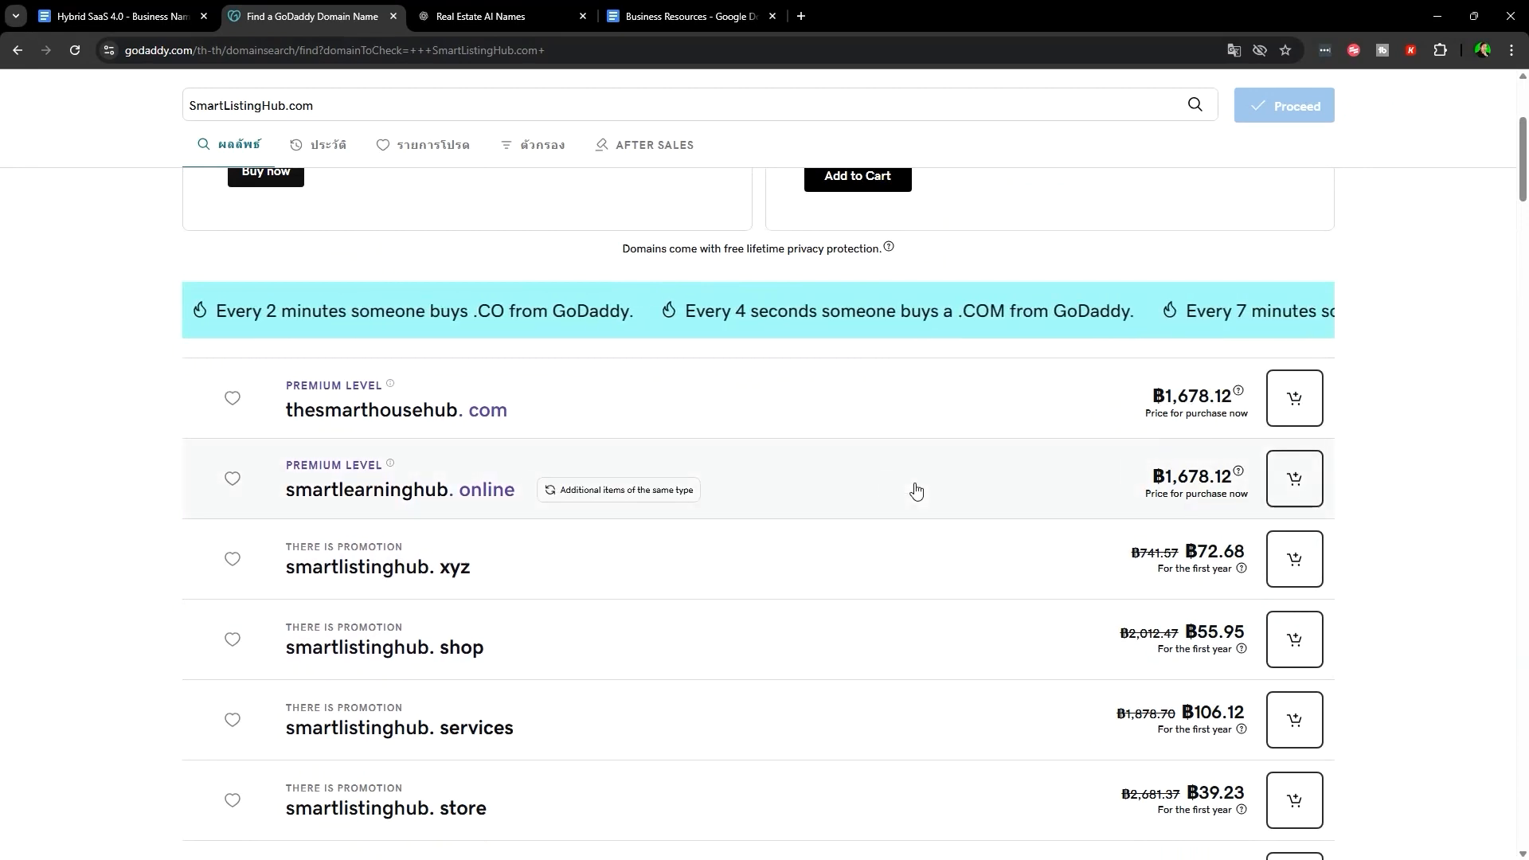
pyautogui.scroll(-4, 917, 491)
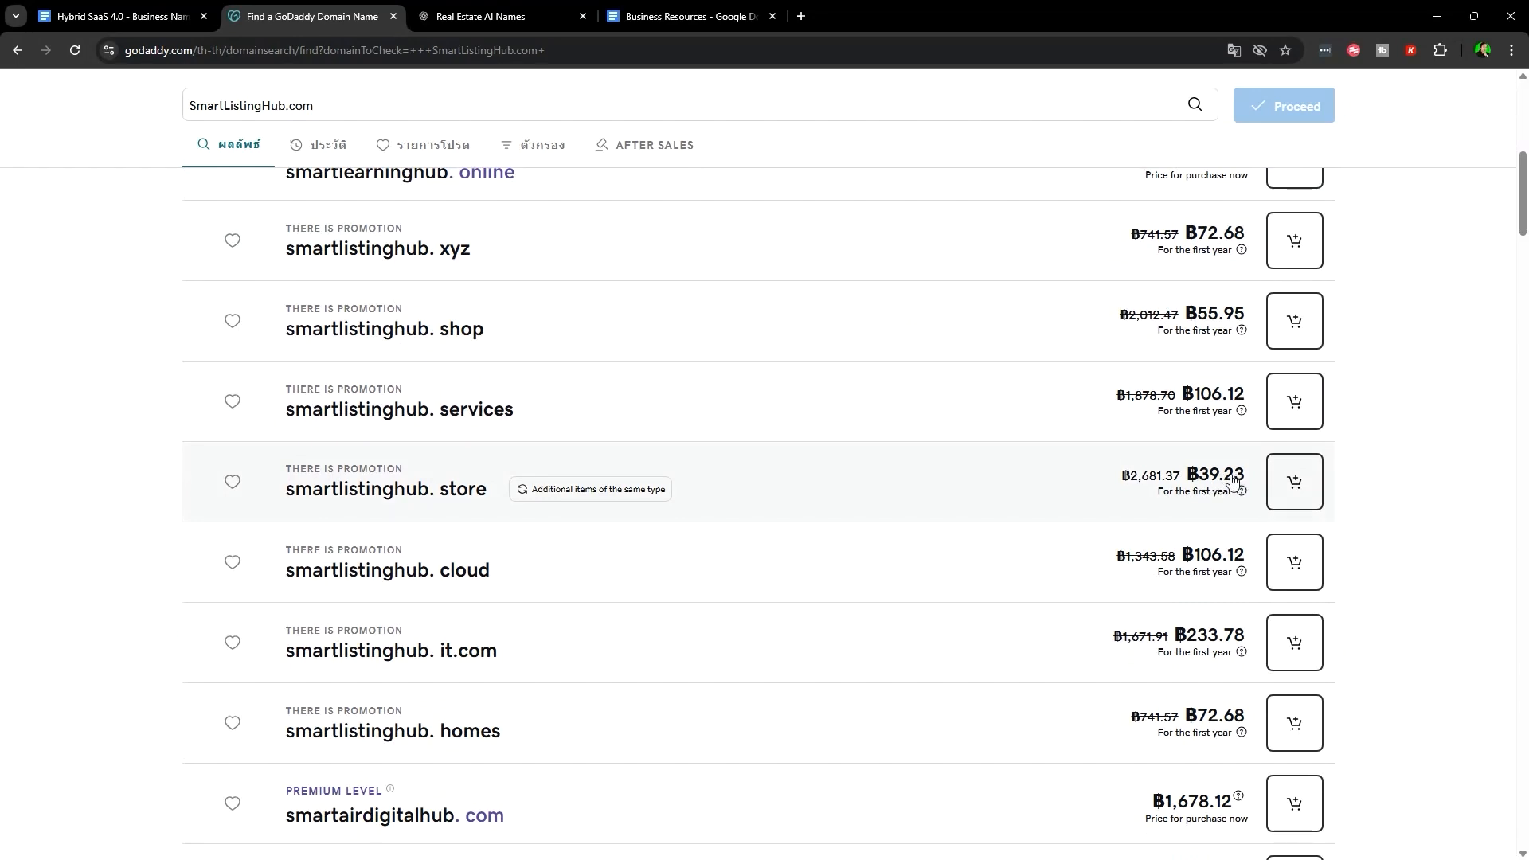
pyautogui.scroll(-8, 1048, 536)
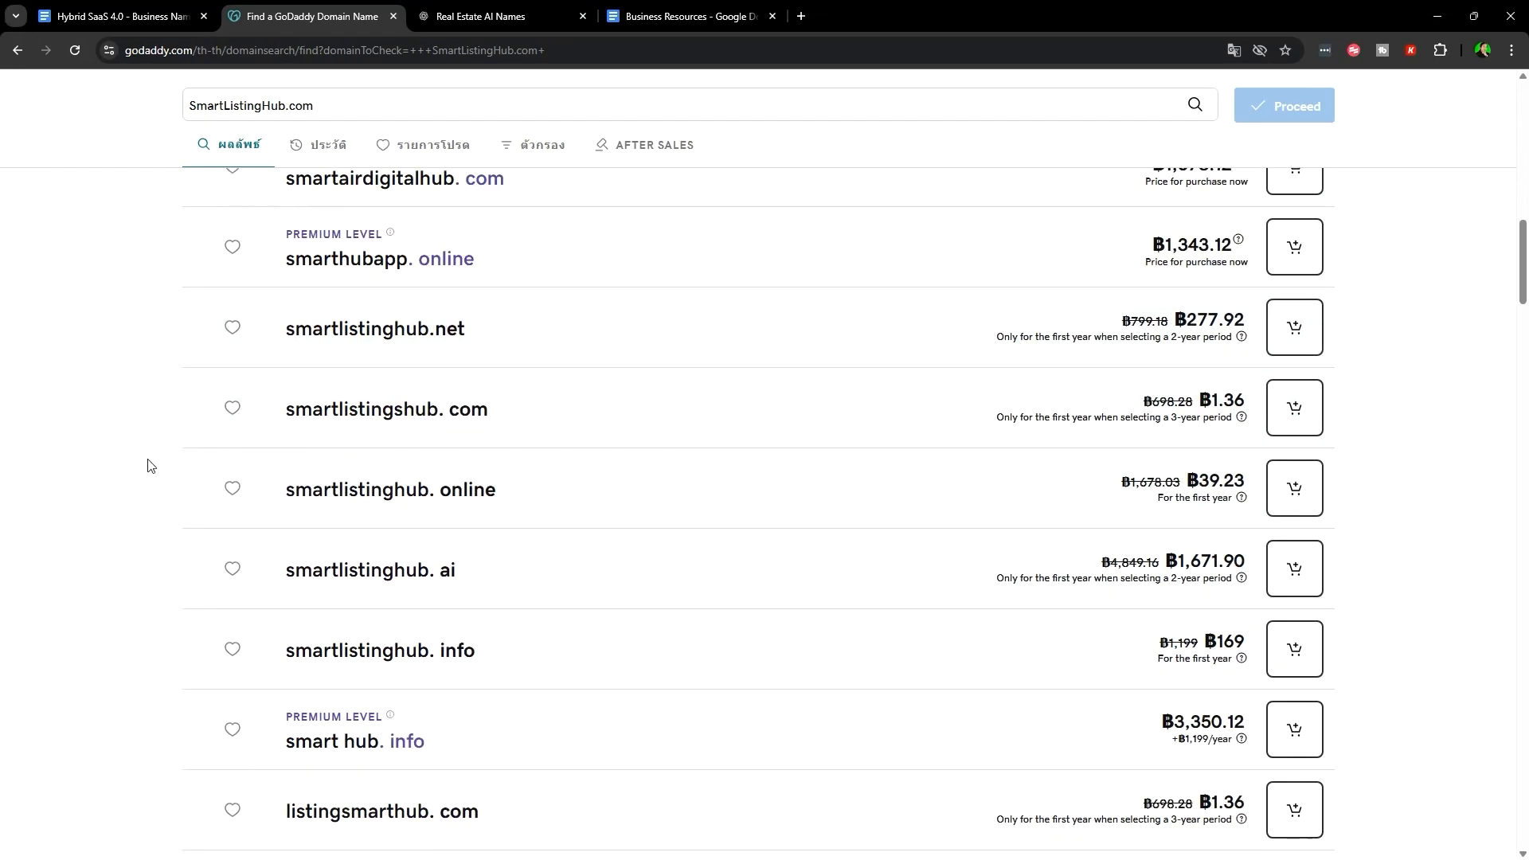
pyautogui.scroll(12, 178, 457)
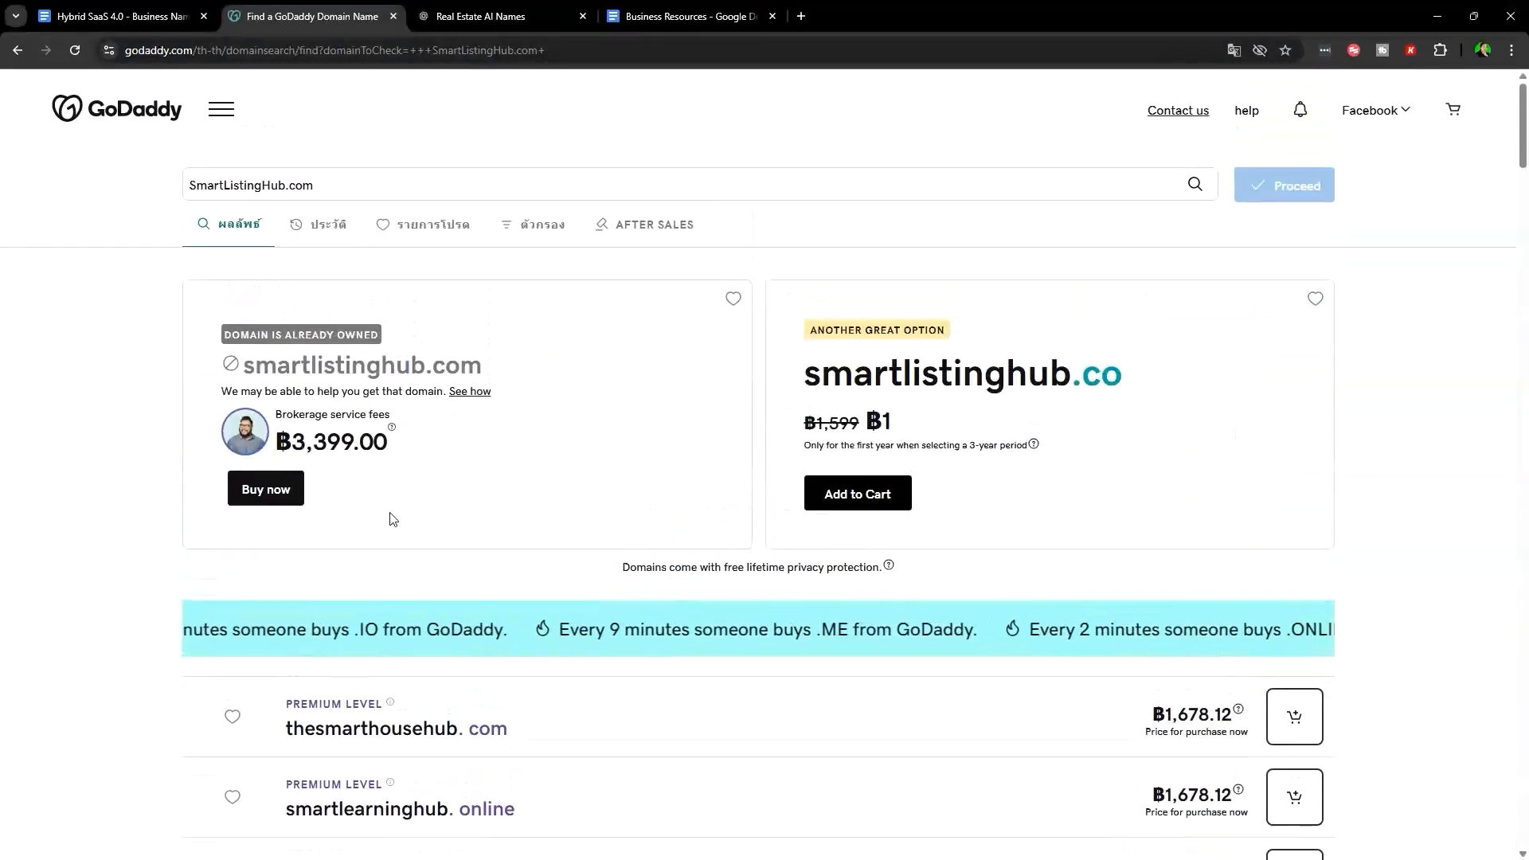
pyautogui.scroll(-12, 393, 520)
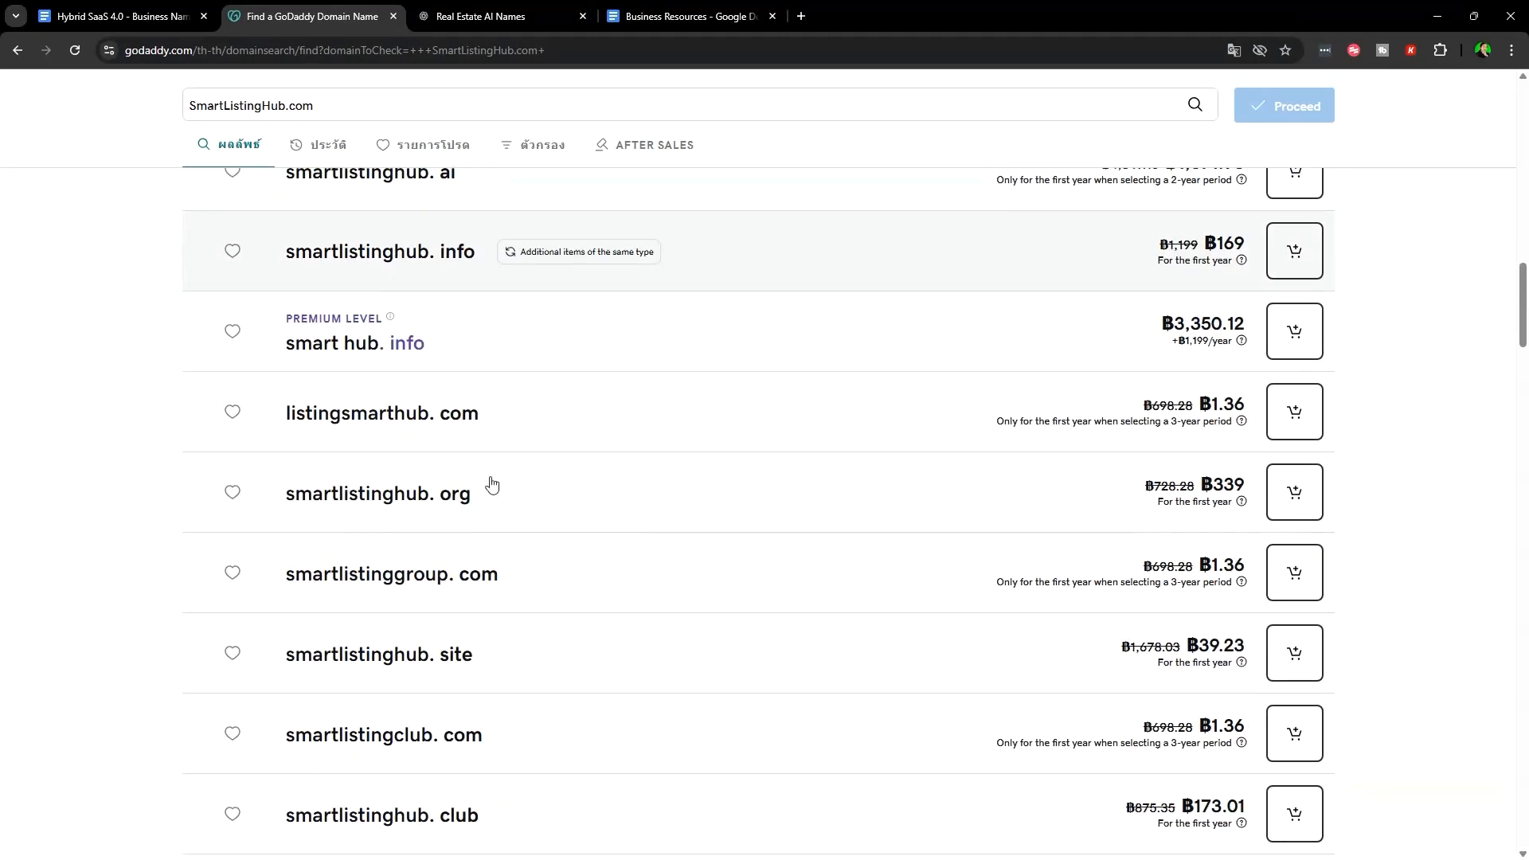
pyautogui.click(120, 16)
pyautogui.scroll(-3, 884, 447)
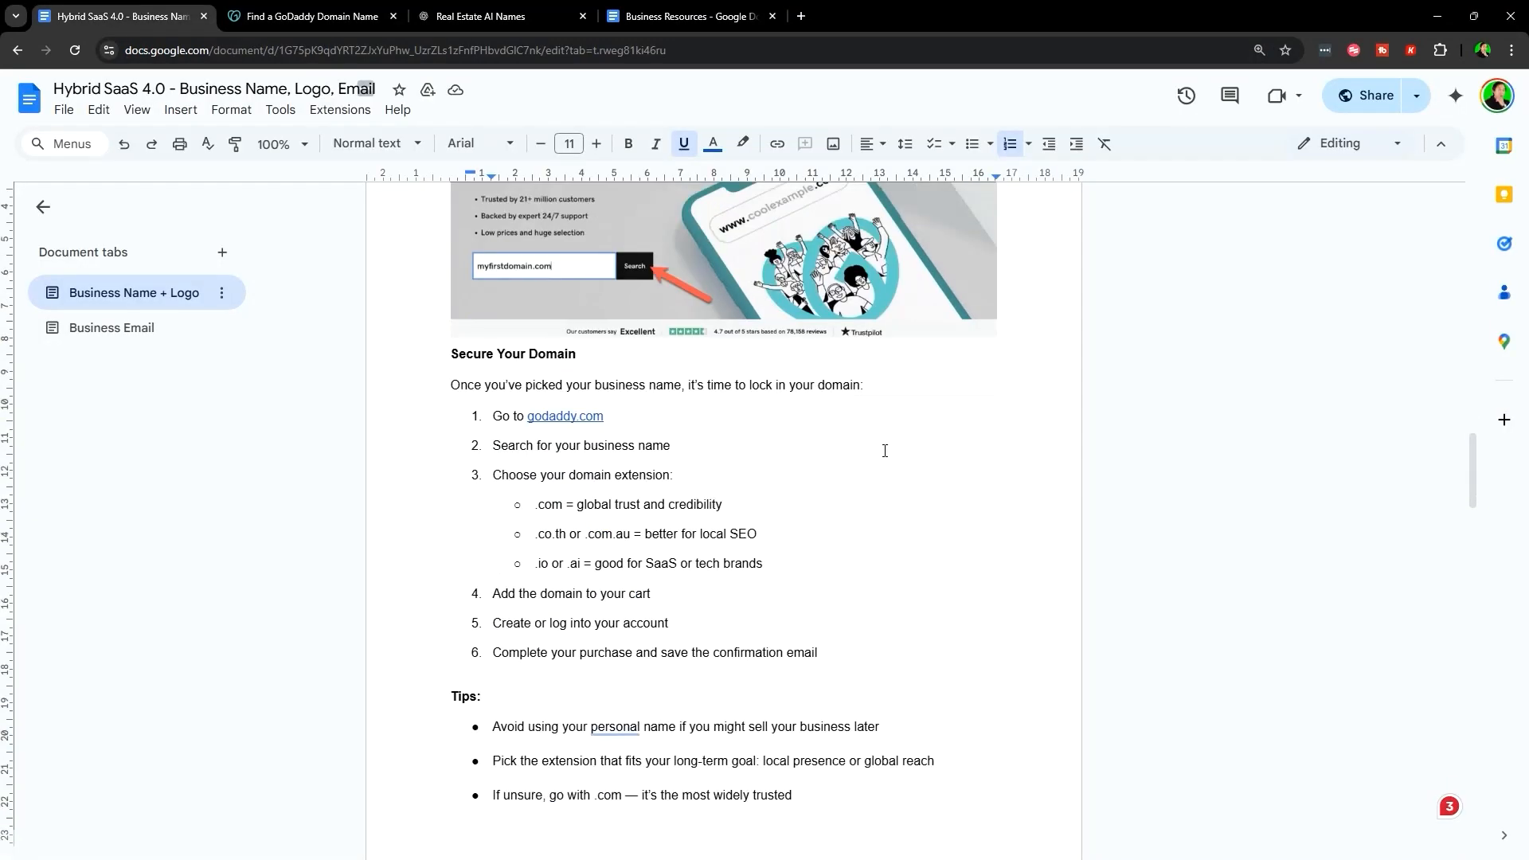
# - Highlight the 'Search for your business name' and 'Choose your domain extension' steps
pyautogui.click(553, 434)
pyautogui.scroll(-1, 558, 405)
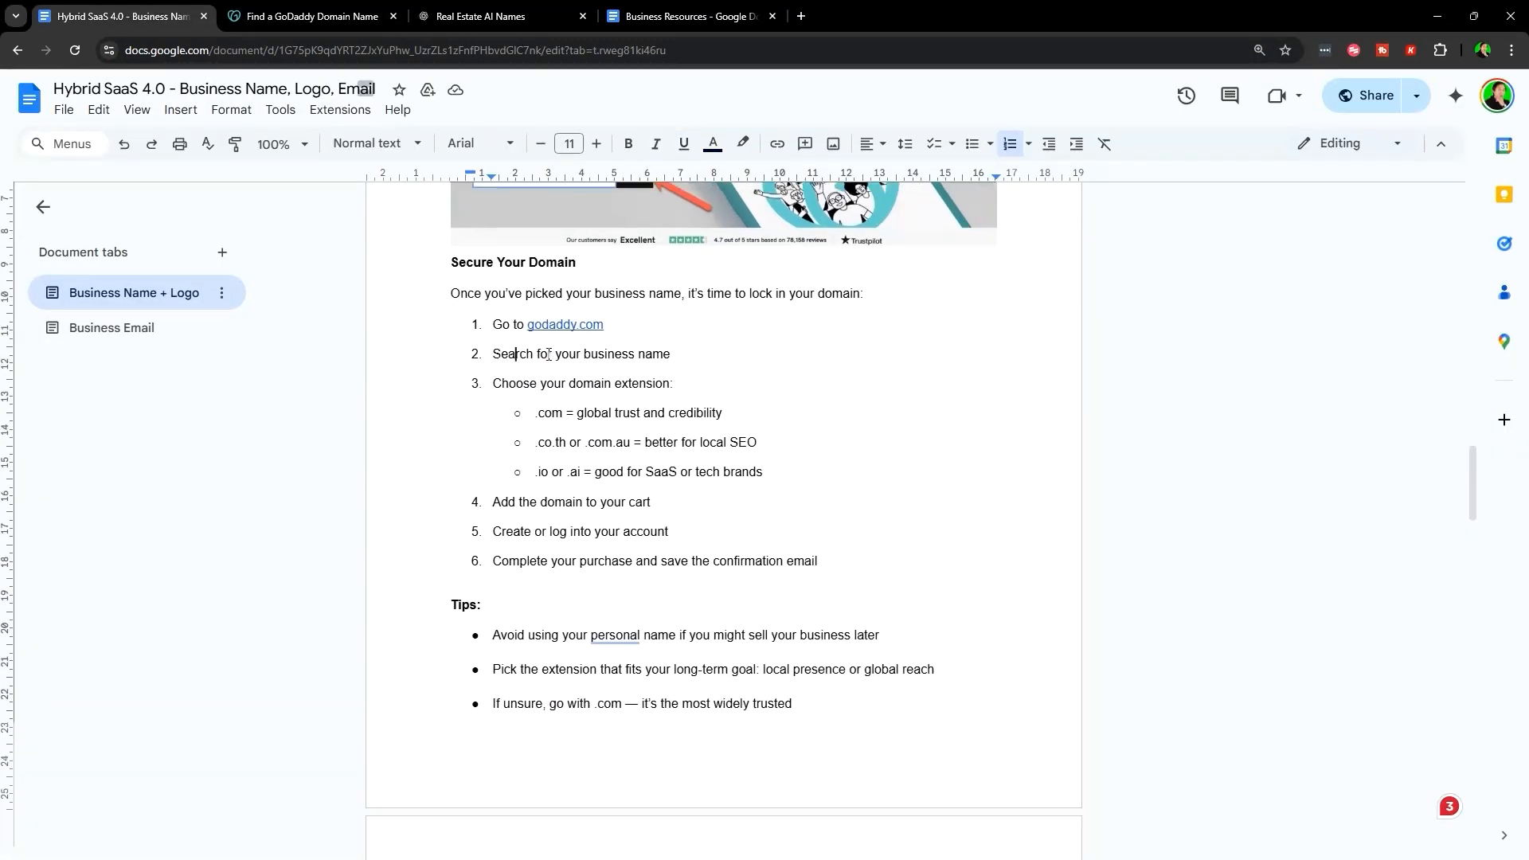
pyautogui.tripleClick(548, 354)
pyautogui.scroll(-1, 627, 305)
pyautogui.tripleClick(612, 303)
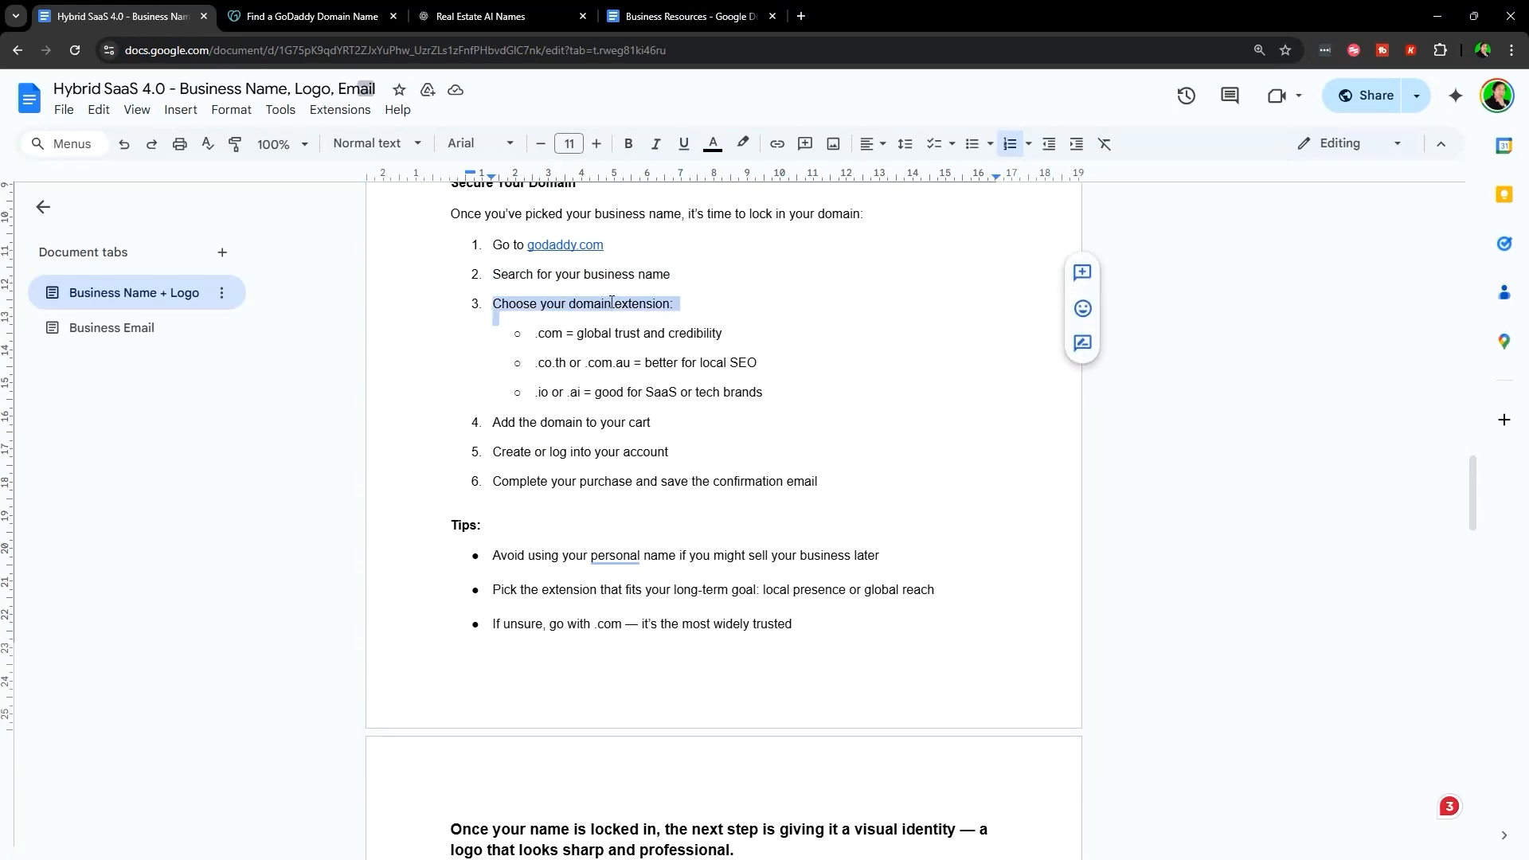
pyautogui.moveTo(536, 333); pyautogui.dragTo(771, 338)
pyautogui.click(850, 347)
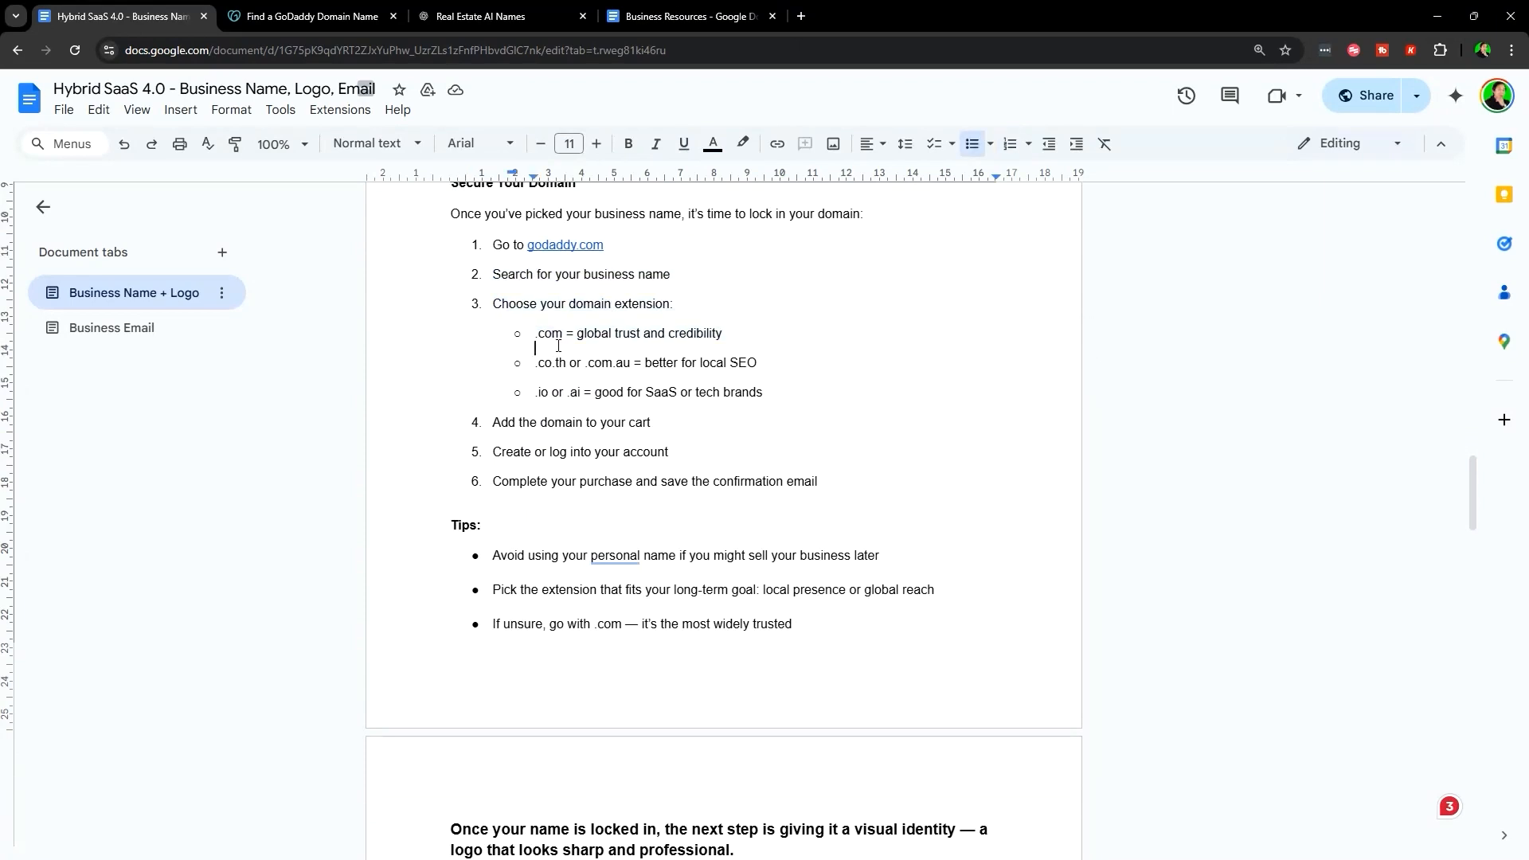
# - Highlight the '.com = global trust' extension line in the doc
pyautogui.moveTo(533, 334); pyautogui.dragTo(754, 335)
pyautogui.click(837, 334)
pyautogui.moveTo(535, 334); pyautogui.dragTo(791, 342)
pyautogui.click(792, 343)
pyautogui.tripleClick(542, 337)
pyautogui.click(575, 334)
# - Highlight the .co.th and .com.au local extension options
pyautogui.moveTo(535, 363); pyautogui.dragTo(767, 365)
pyautogui.click(570, 382)
pyautogui.moveTo(535, 364); pyautogui.dragTo(630, 369)
pyautogui.click(590, 368)
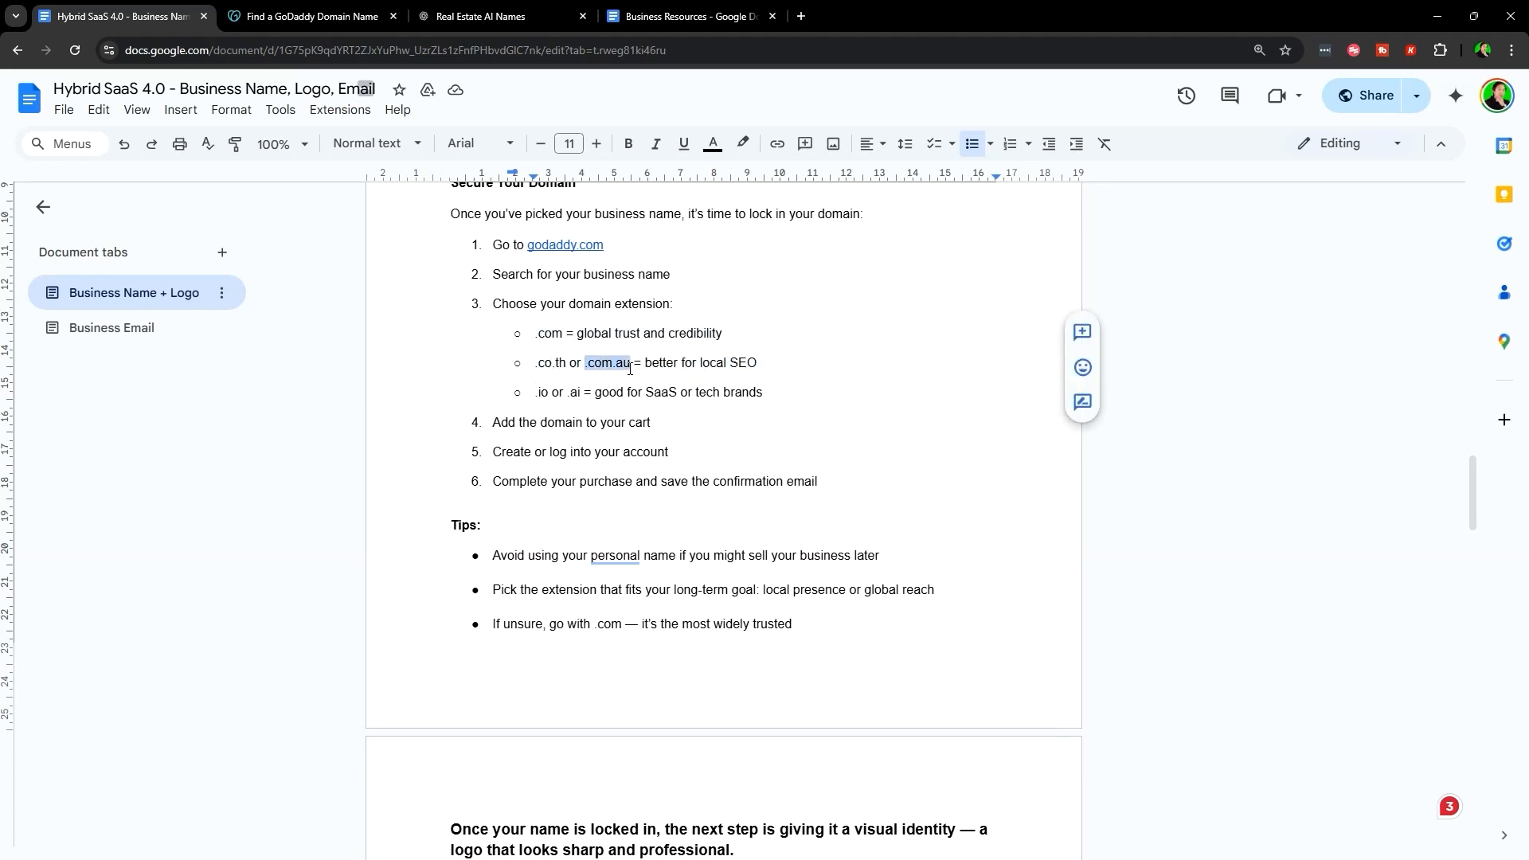
pyautogui.click(751, 366)
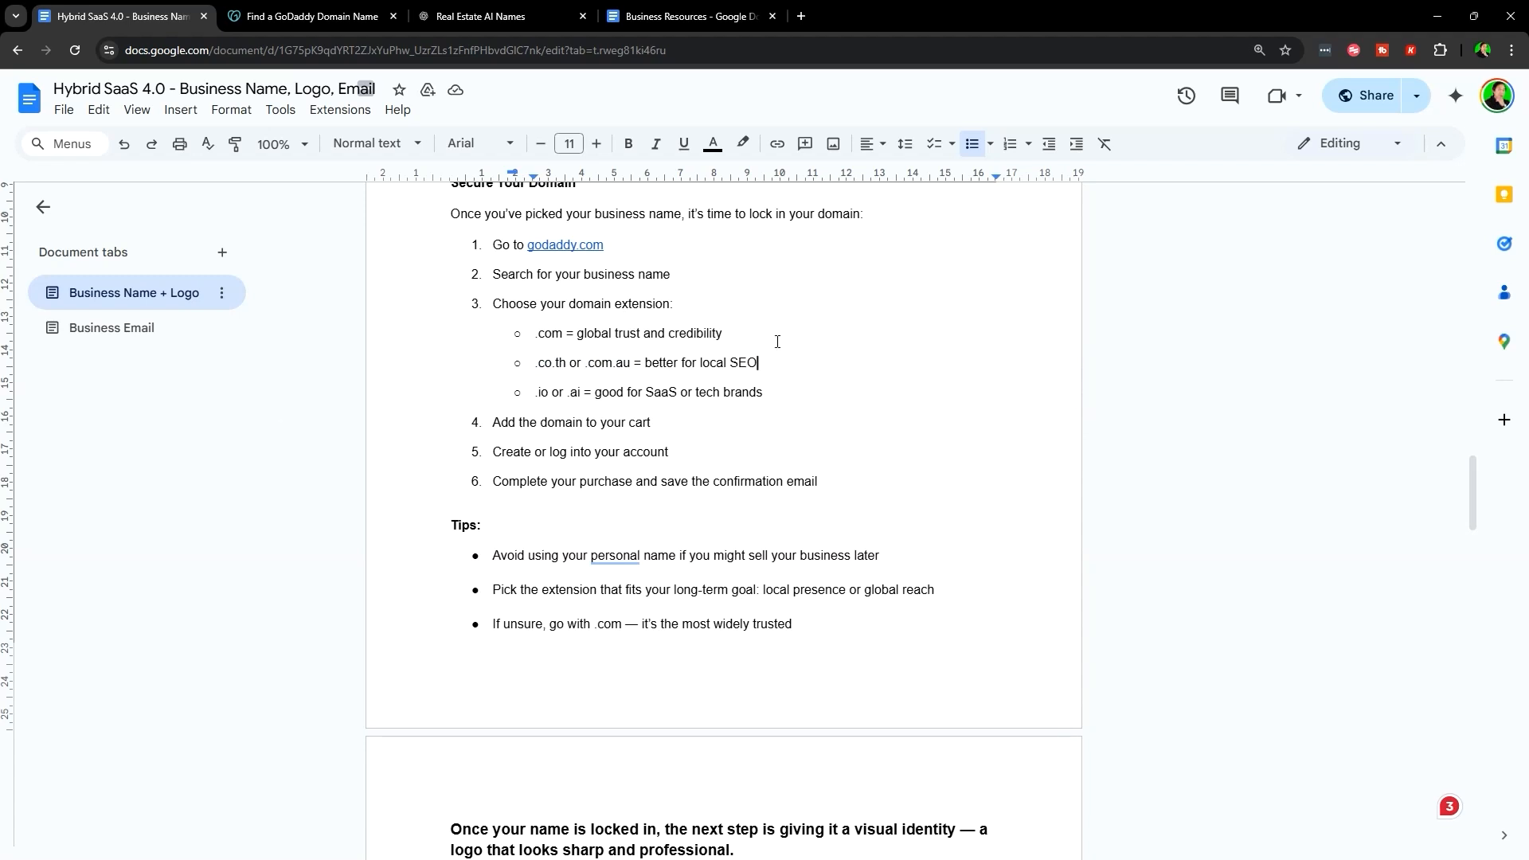
# - Highlight the .io or .ai extension line, then go back to GoDaddy's SmartListingHub.com results
pyautogui.moveTo(535, 397); pyautogui.dragTo(581, 393)
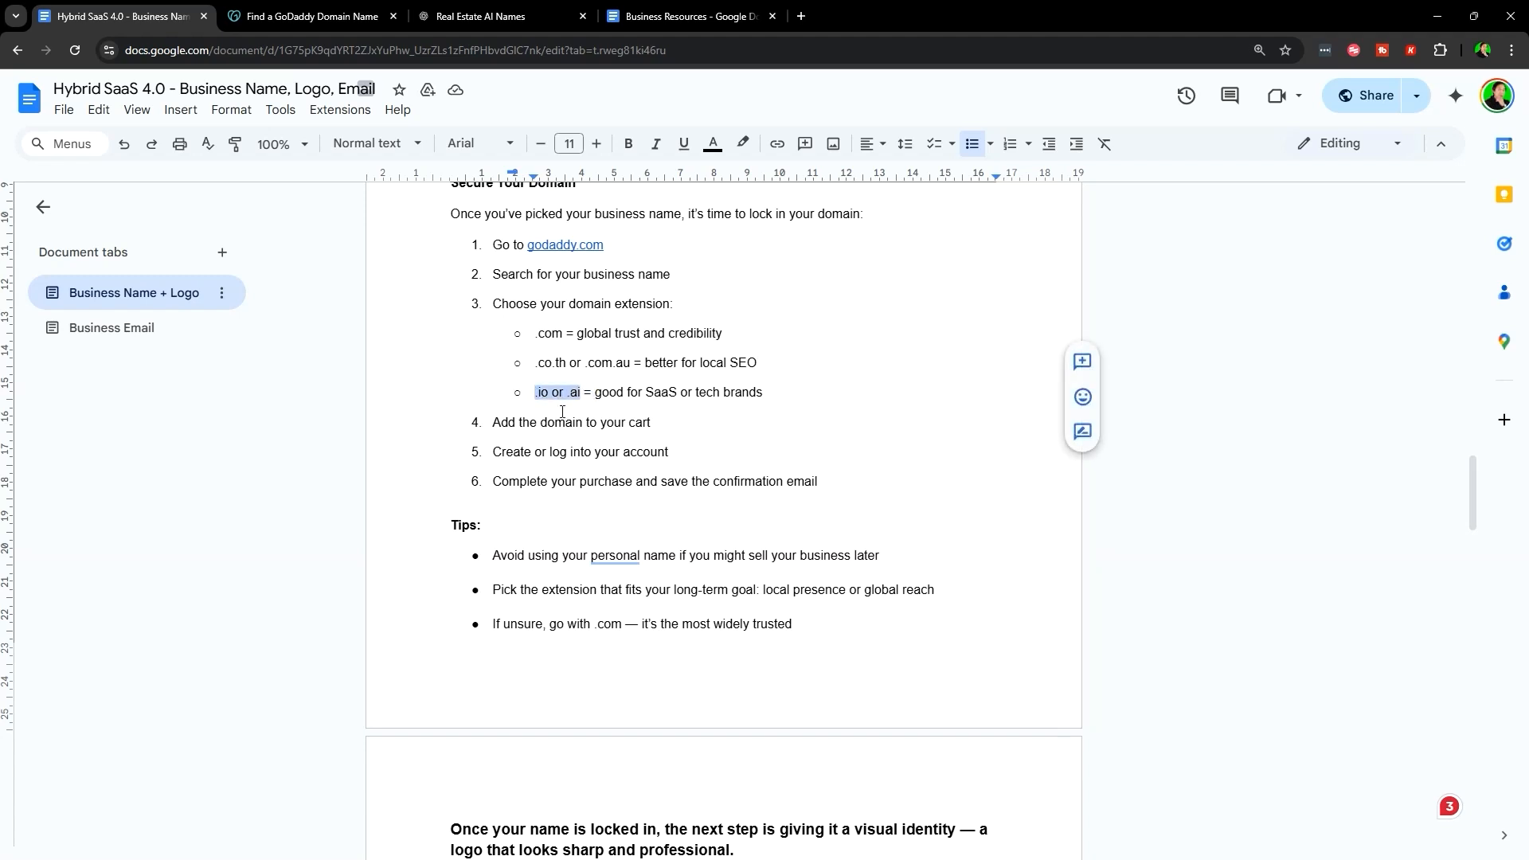
pyautogui.click(601, 396)
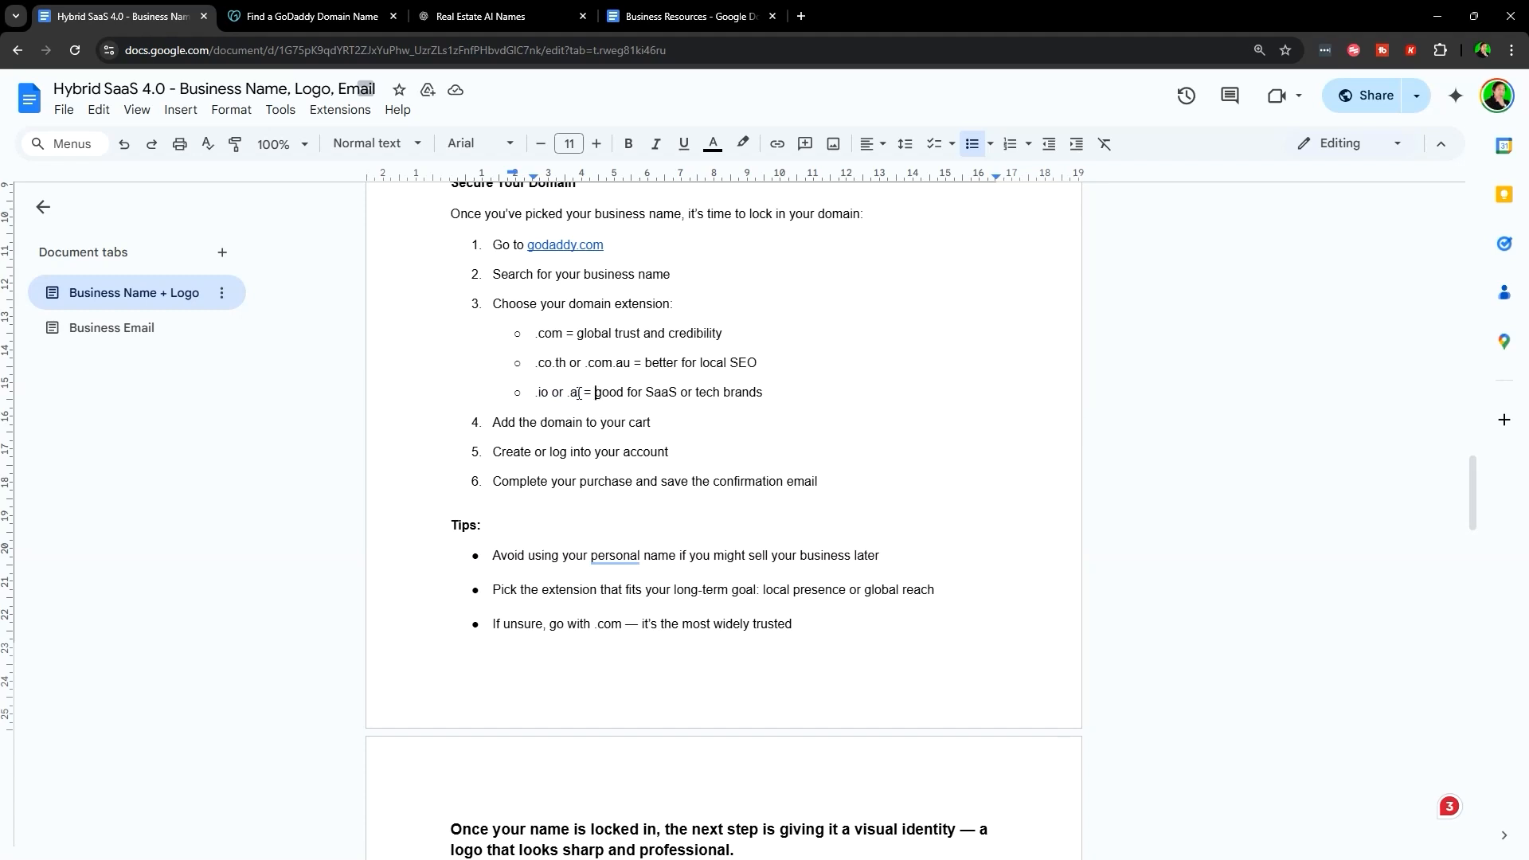
pyautogui.moveTo(580, 393); pyautogui.dragTo(814, 396)
pyautogui.click(814, 396)
pyautogui.tripleClick(613, 387)
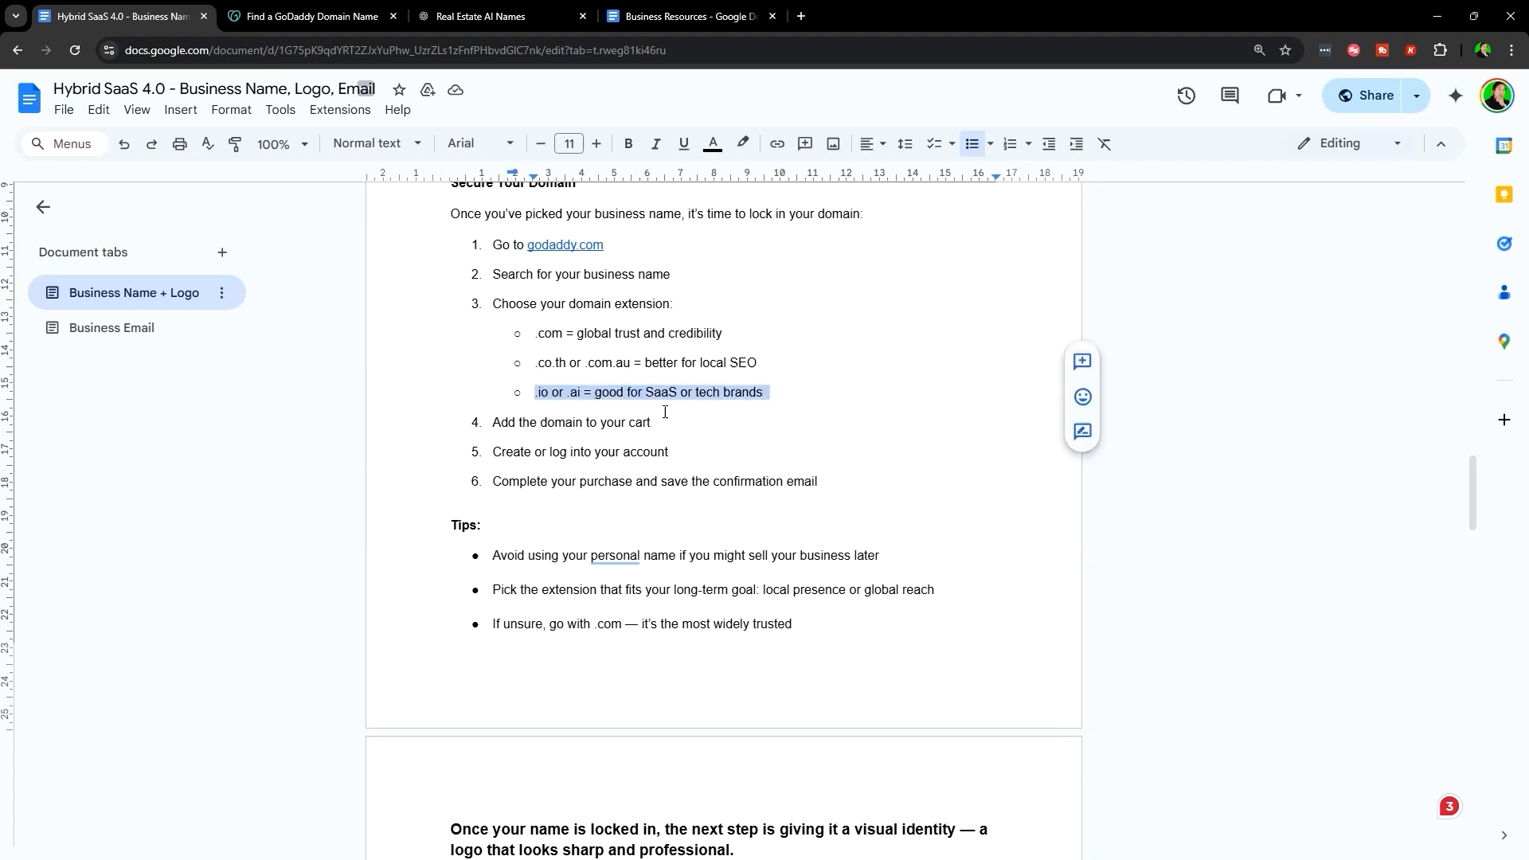
pyautogui.click(744, 393)
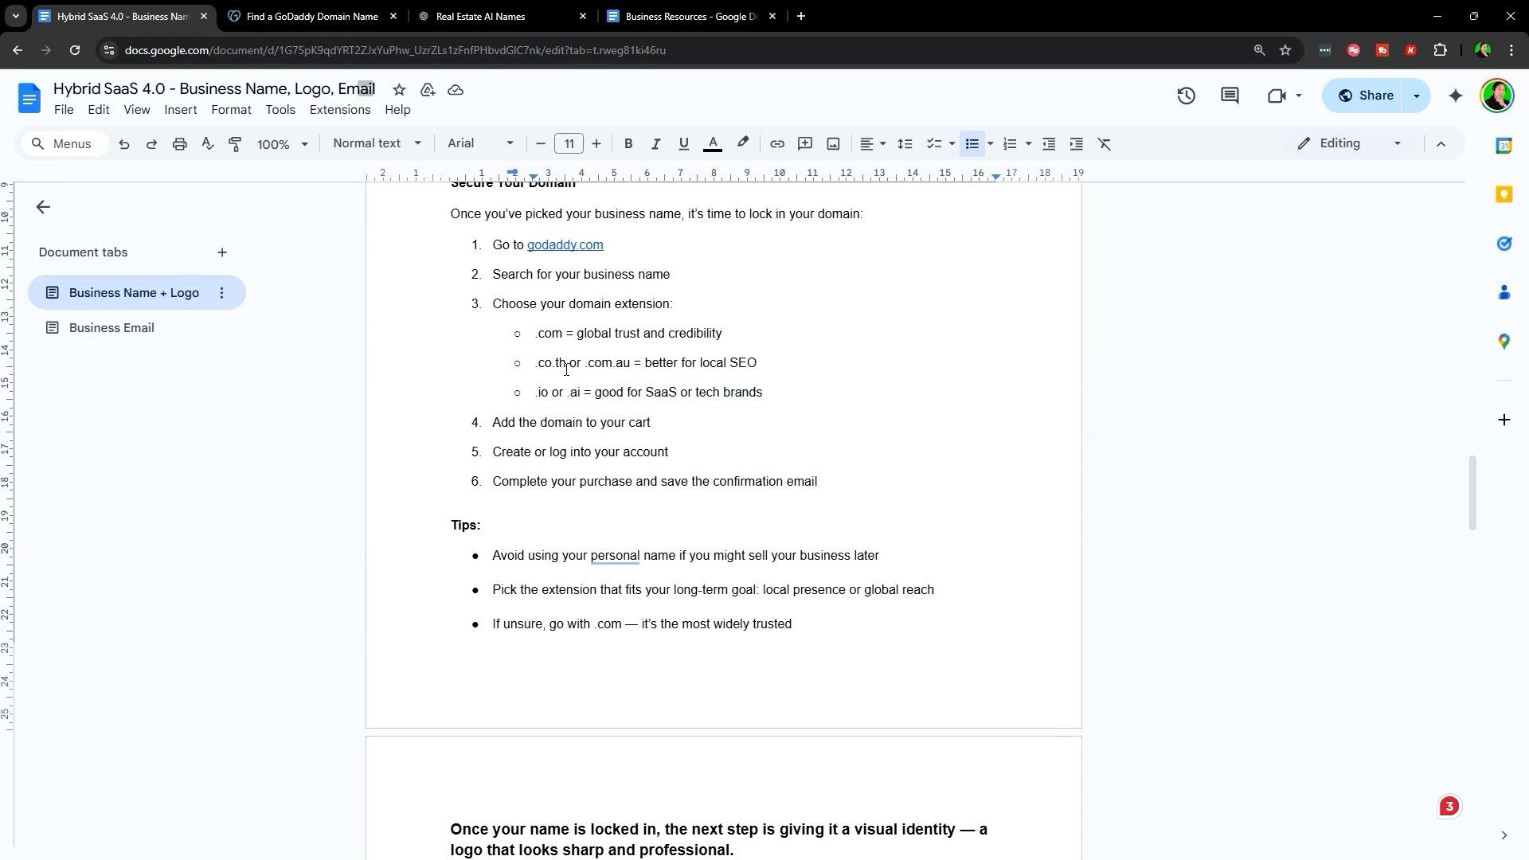
pyautogui.click(311, 16)
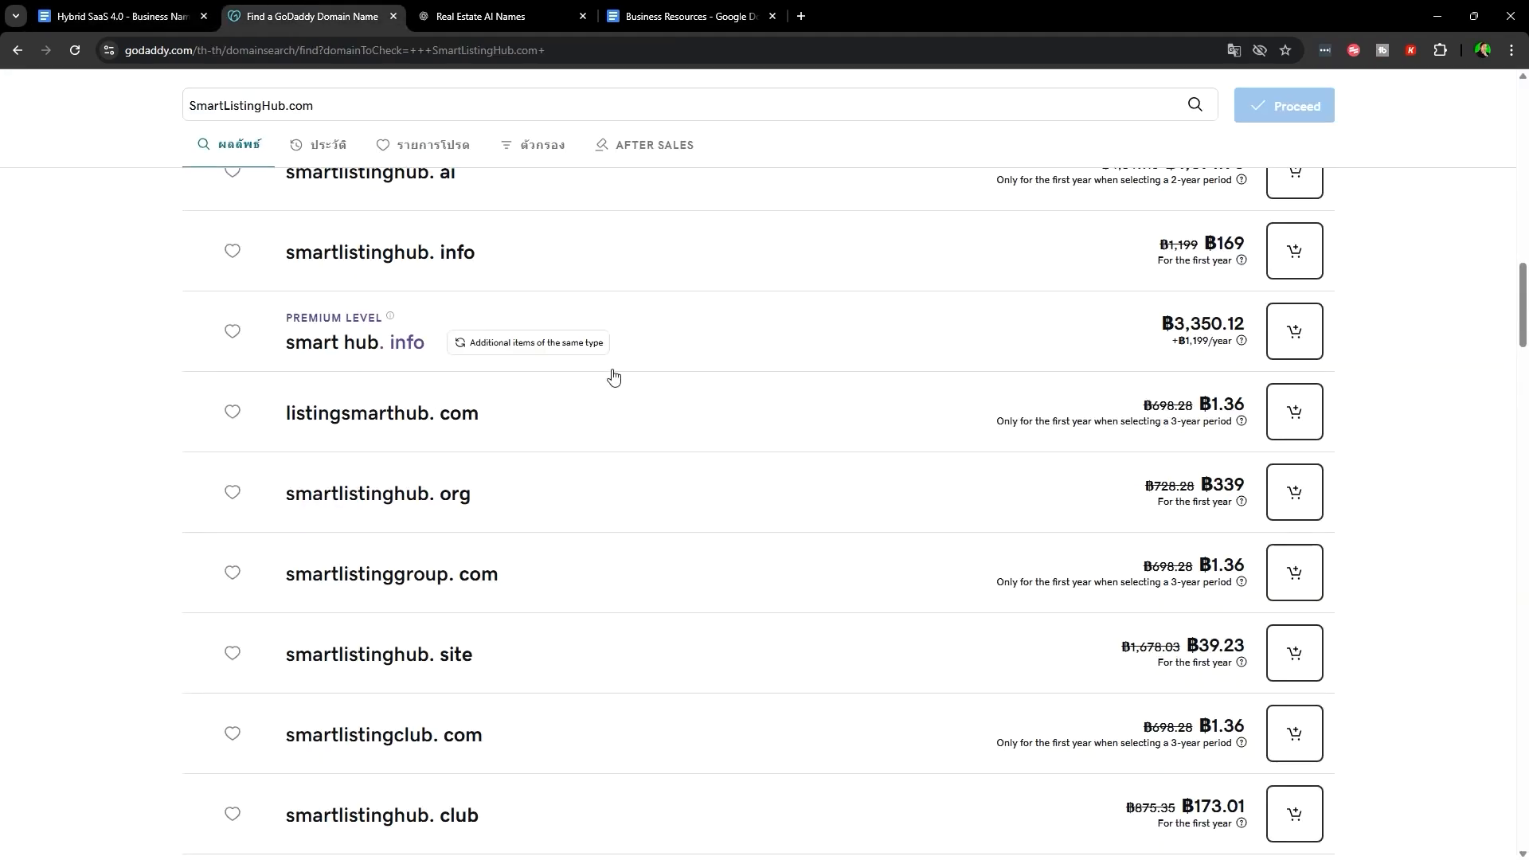
# - Expand the smartlistingshub.com result and add it to the cart at ฿1.36
pyautogui.scroll(-5, 613, 376)
pyautogui.scroll(11, 972, 567)
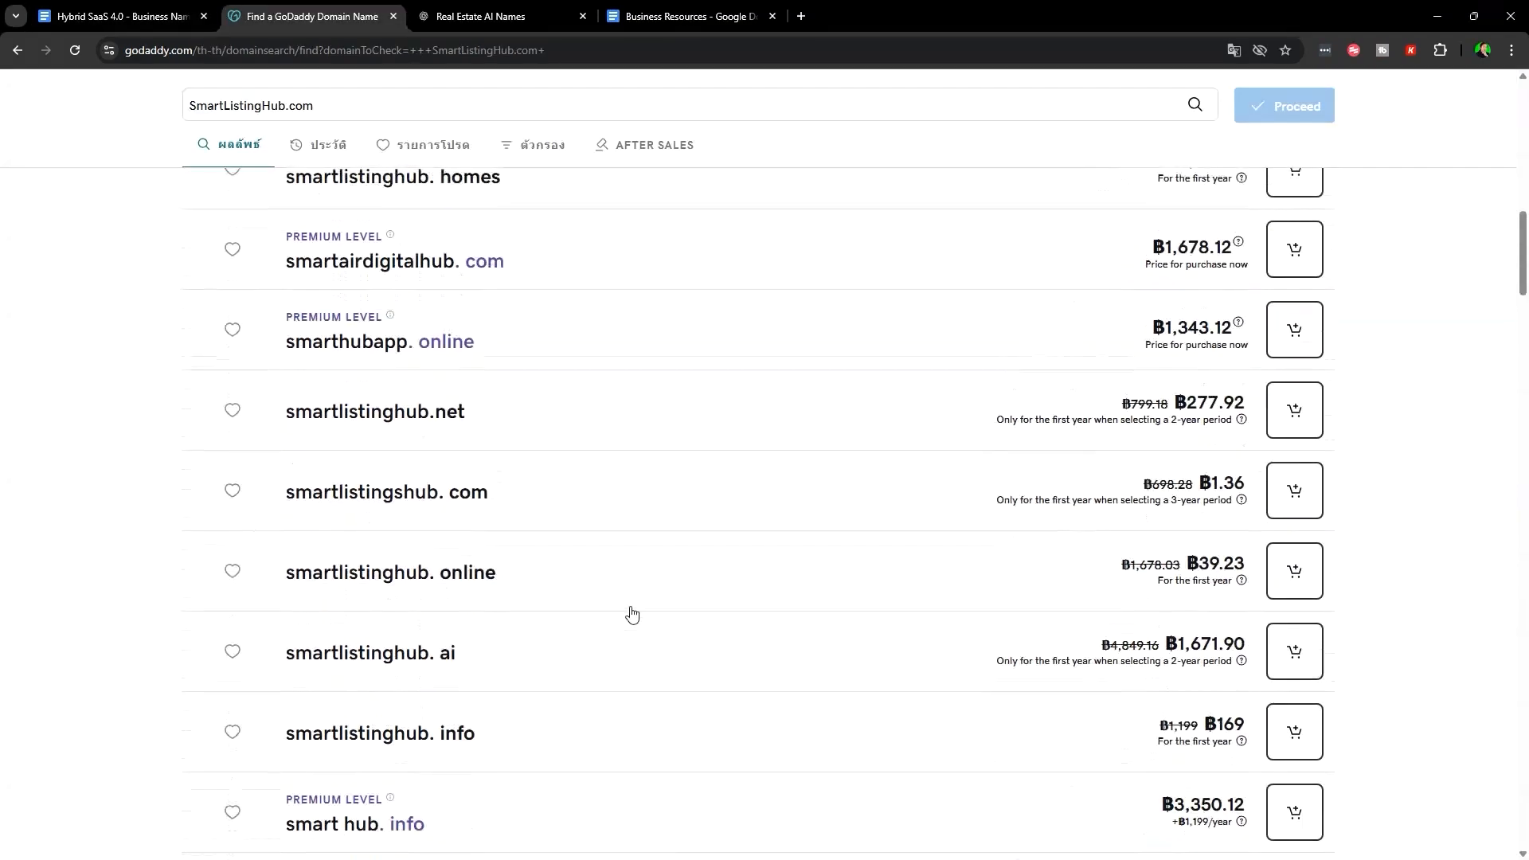
pyautogui.scroll(5, 632, 613)
pyautogui.scroll(-5, 916, 510)
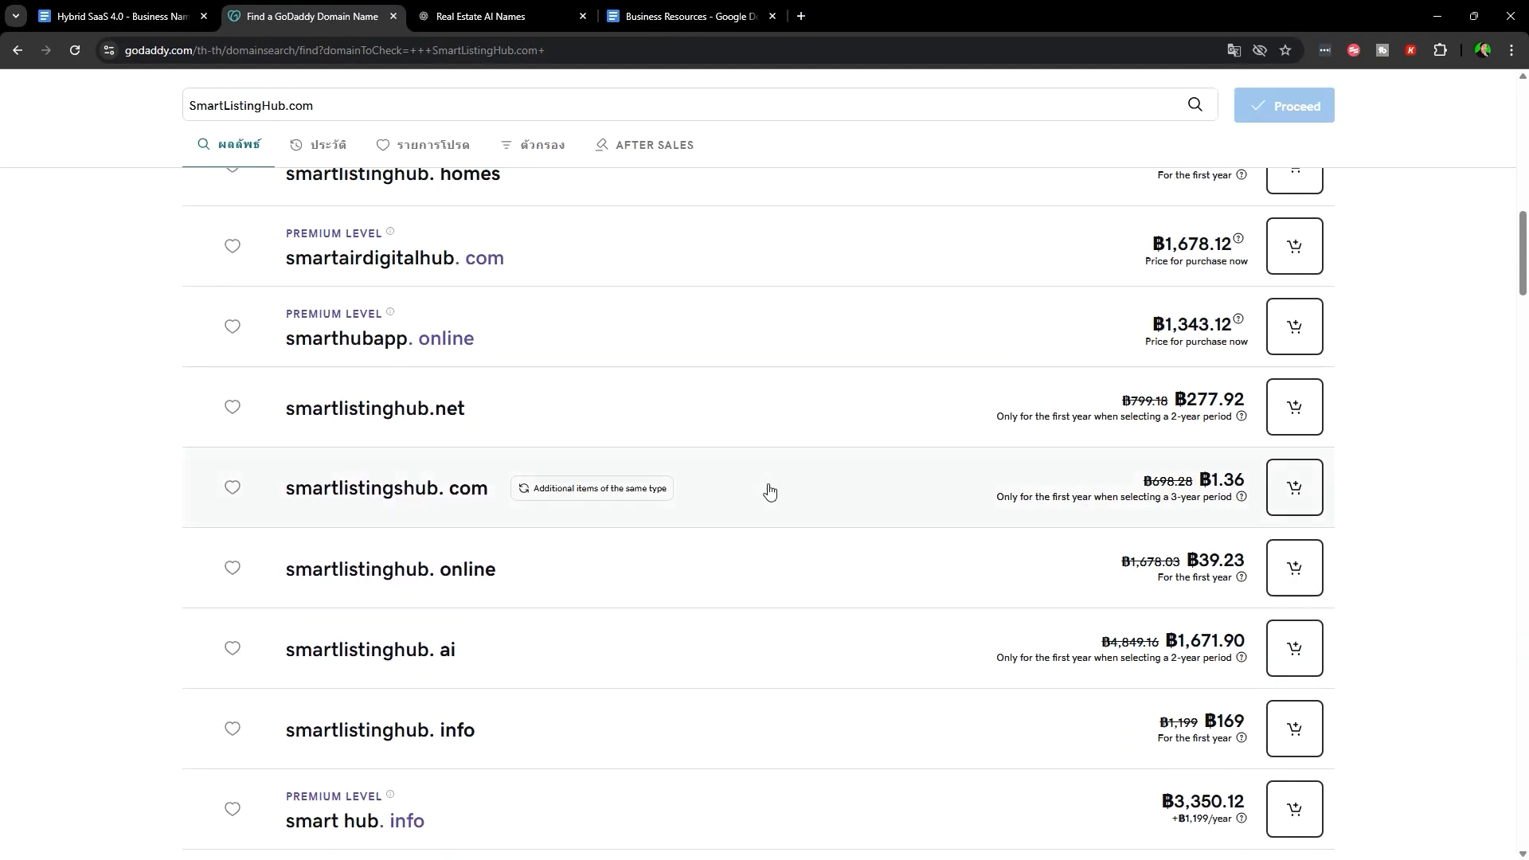
pyautogui.click(476, 496)
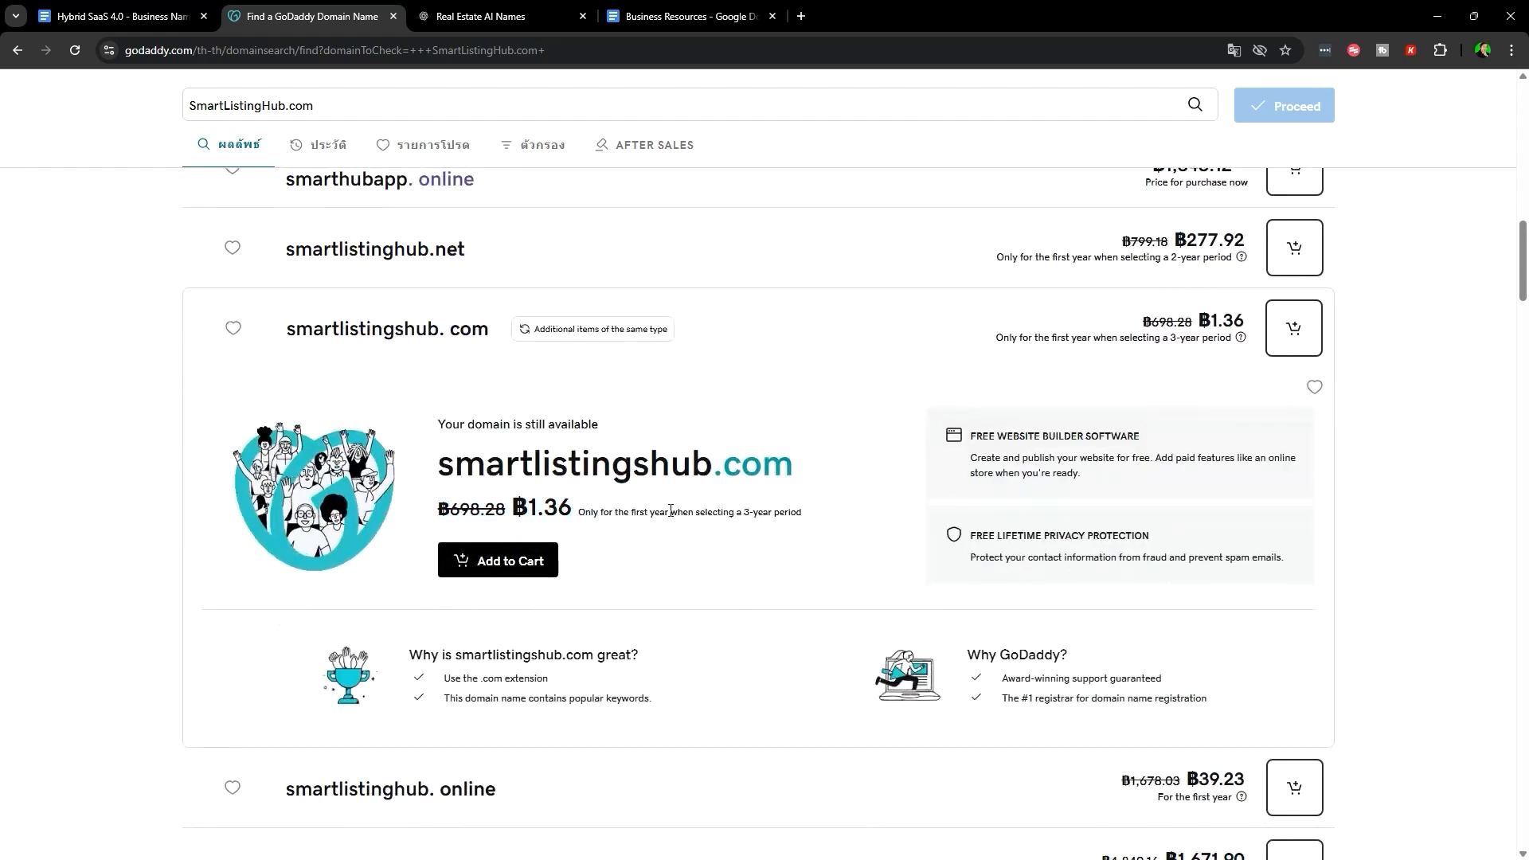
pyautogui.click(651, 527)
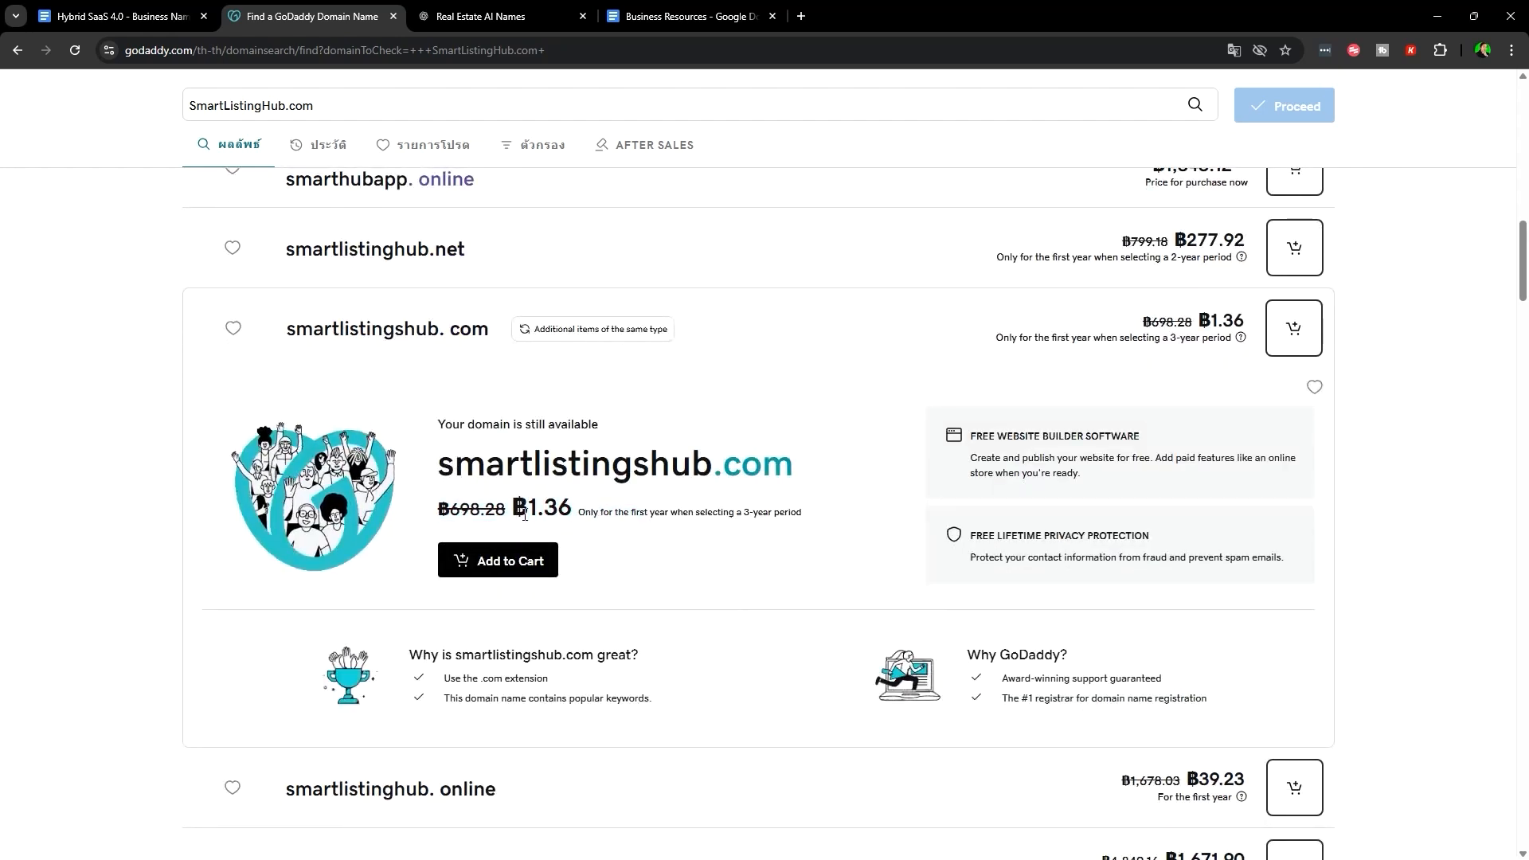
pyautogui.doubleClick(550, 507)
pyautogui.click(498, 560)
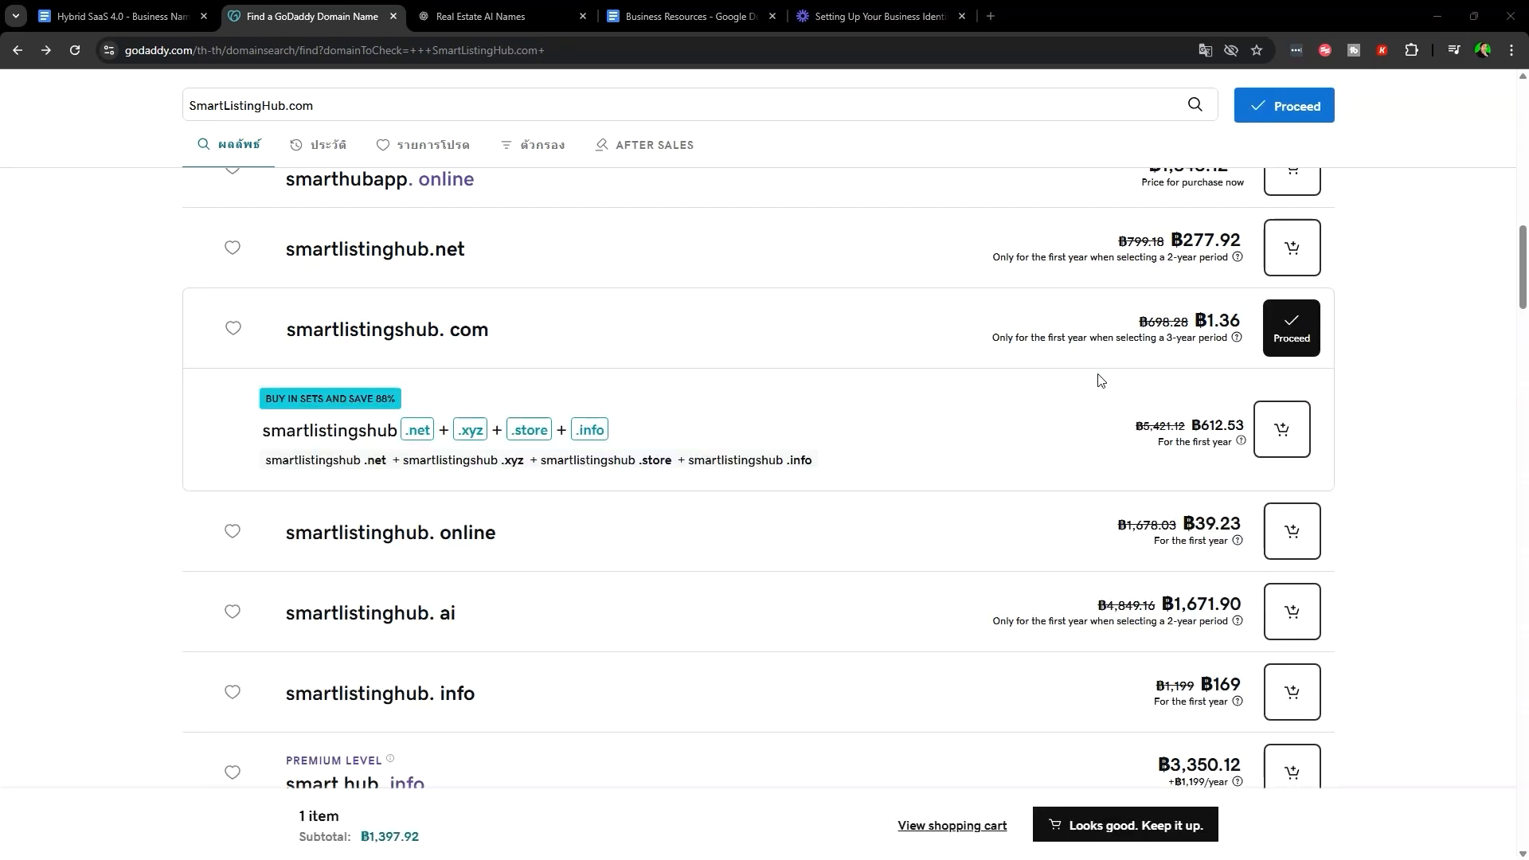
# - Check the price and 3-year term note, then proceed to domain registration
pyautogui.moveTo(996, 351); pyautogui.dragTo(1152, 348)
pyautogui.click(1149, 349)
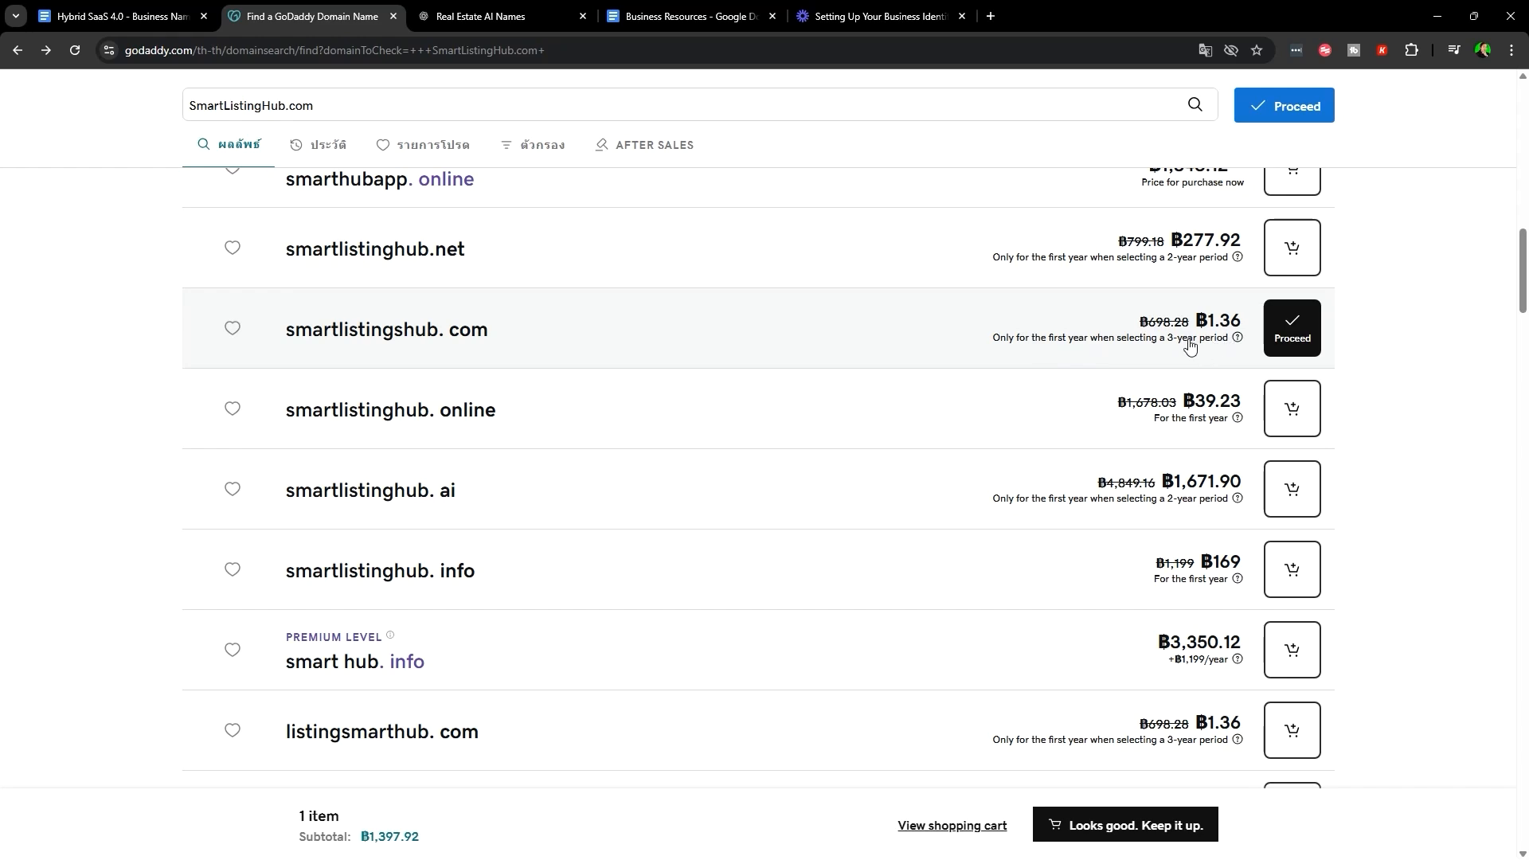
pyautogui.click(1291, 330)
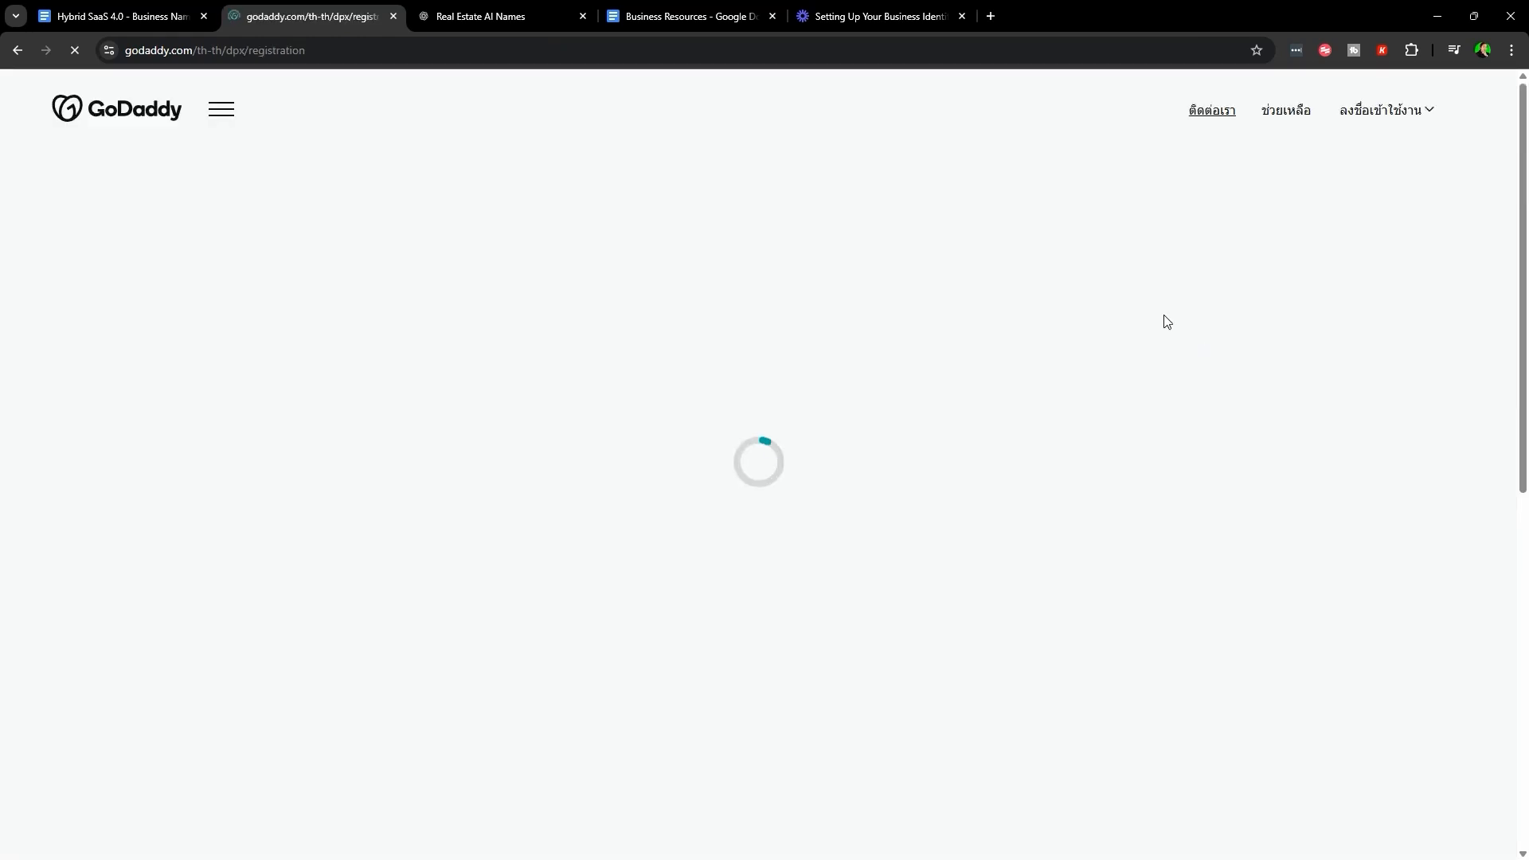
# - Review the add-on offers, leaving 'No domain protection' and 'No, thank you' selected
pyautogui.scroll(-4, 717, 598)
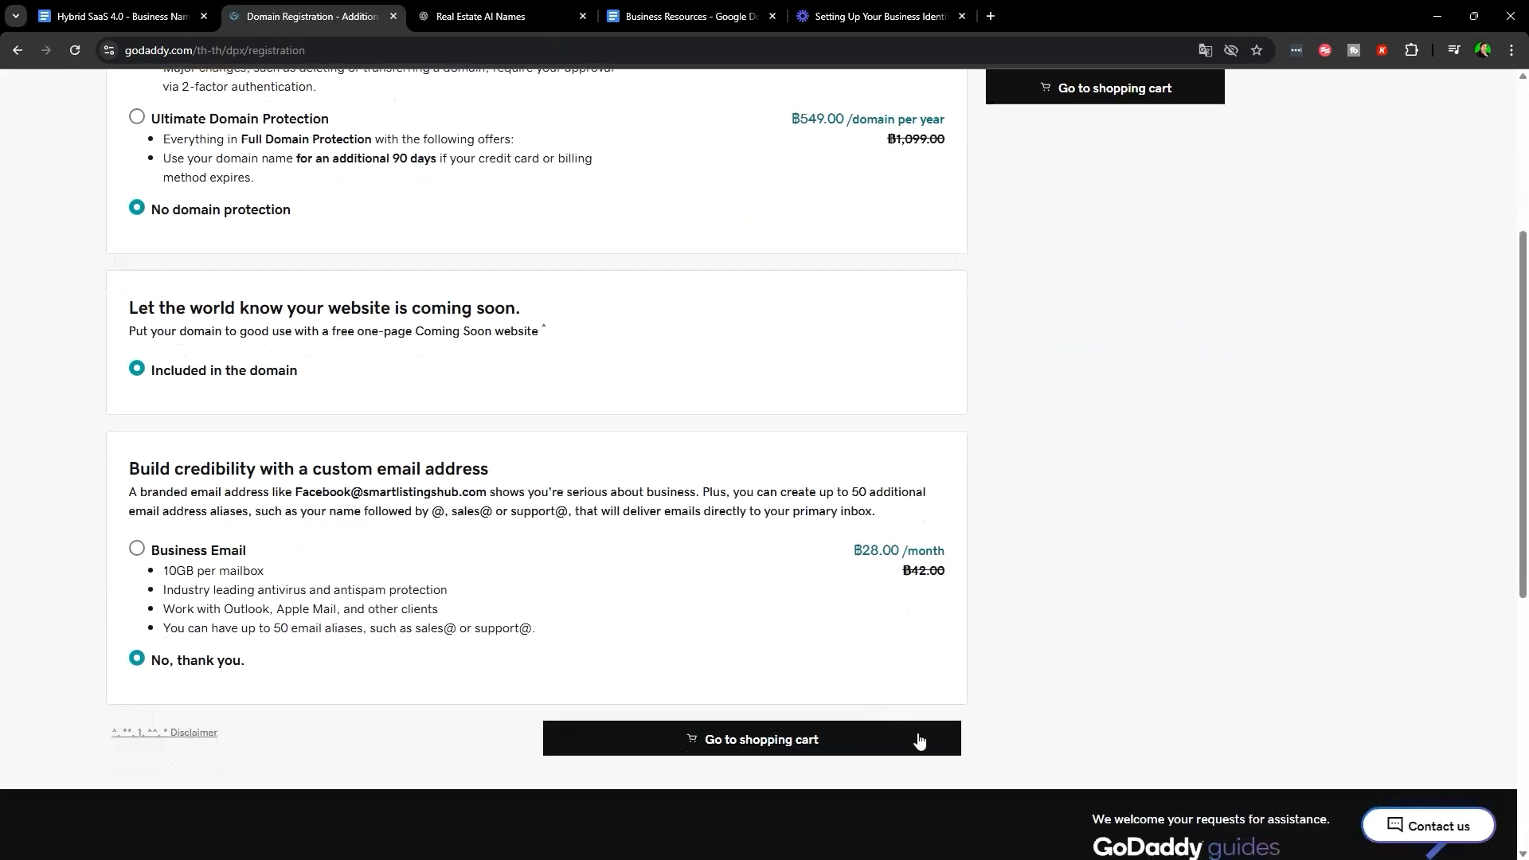
pyautogui.scroll(4, 916, 739)
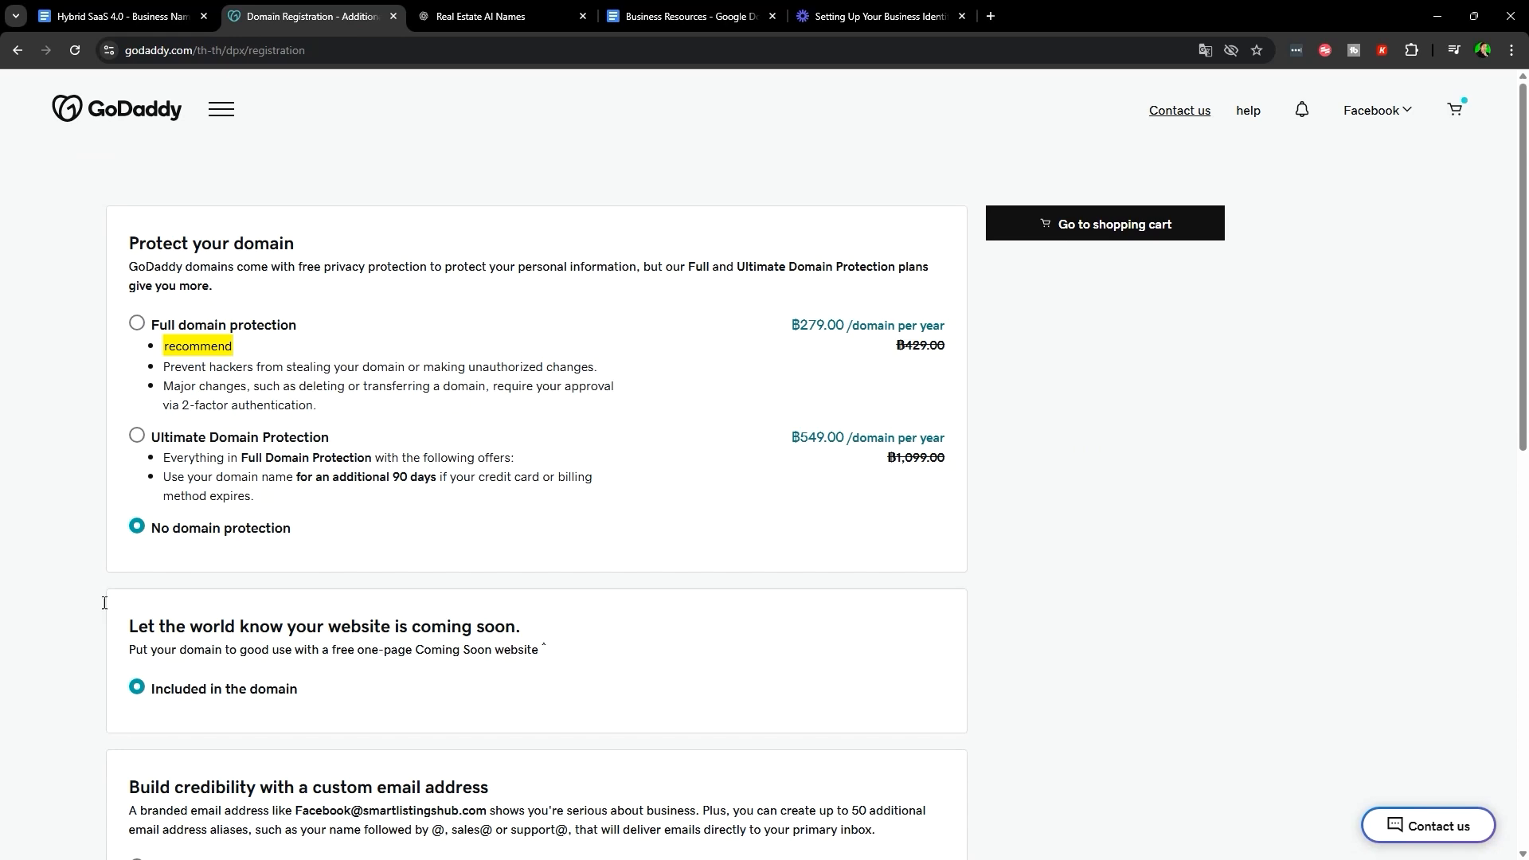
pyautogui.scroll(-3, 390, 442)
pyautogui.scroll(3, 382, 446)
pyautogui.scroll(-5, 427, 604)
pyautogui.scroll(5, 427, 605)
pyautogui.moveTo(133, 242); pyautogui.dragTo(407, 292)
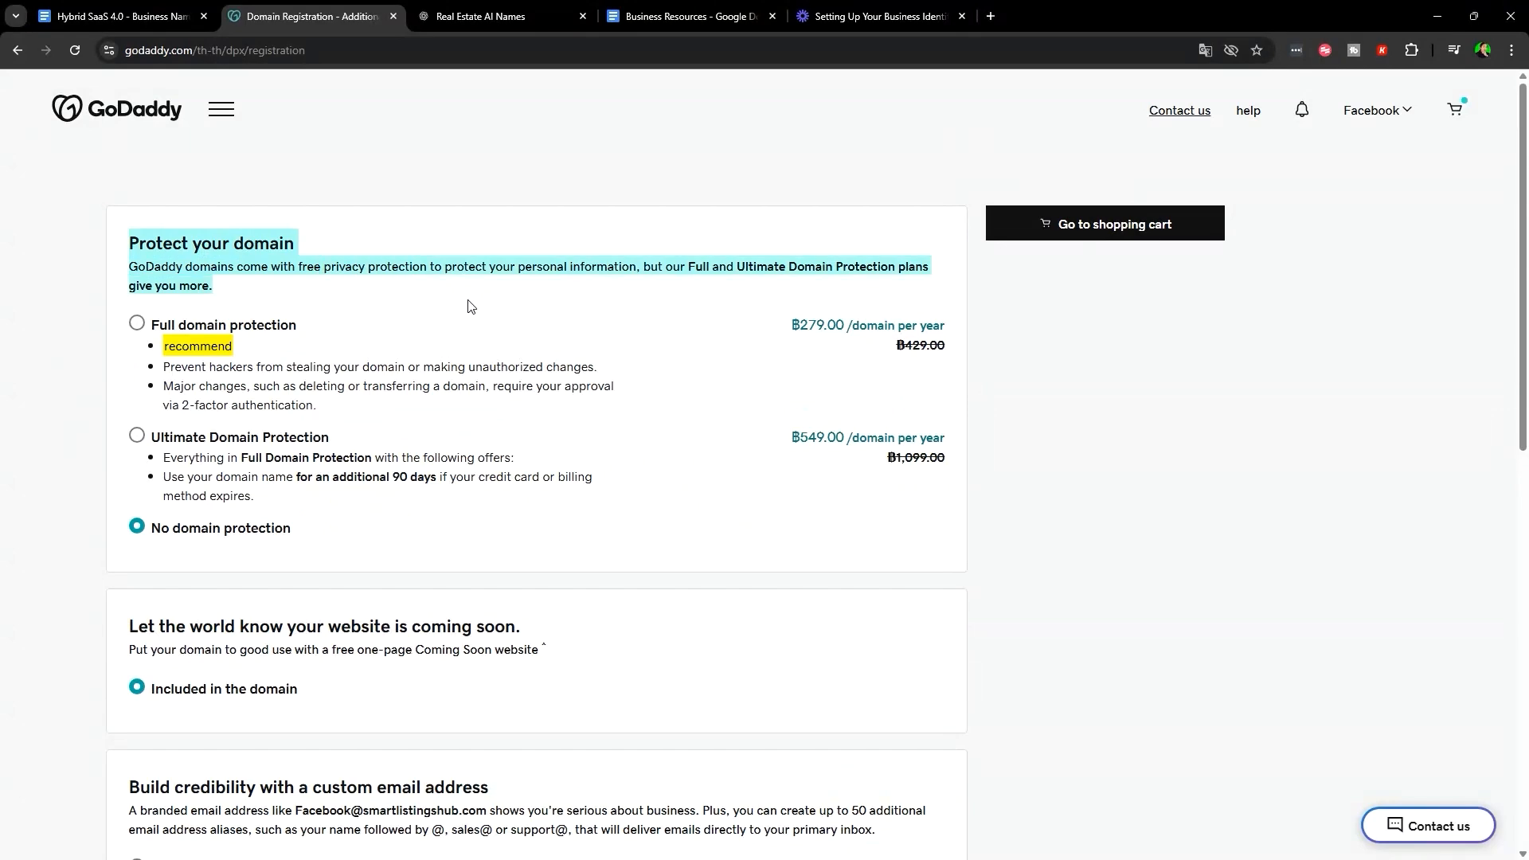
pyautogui.click(560, 604)
pyautogui.scroll(-3, 255, 521)
pyautogui.scroll(-5, 255, 522)
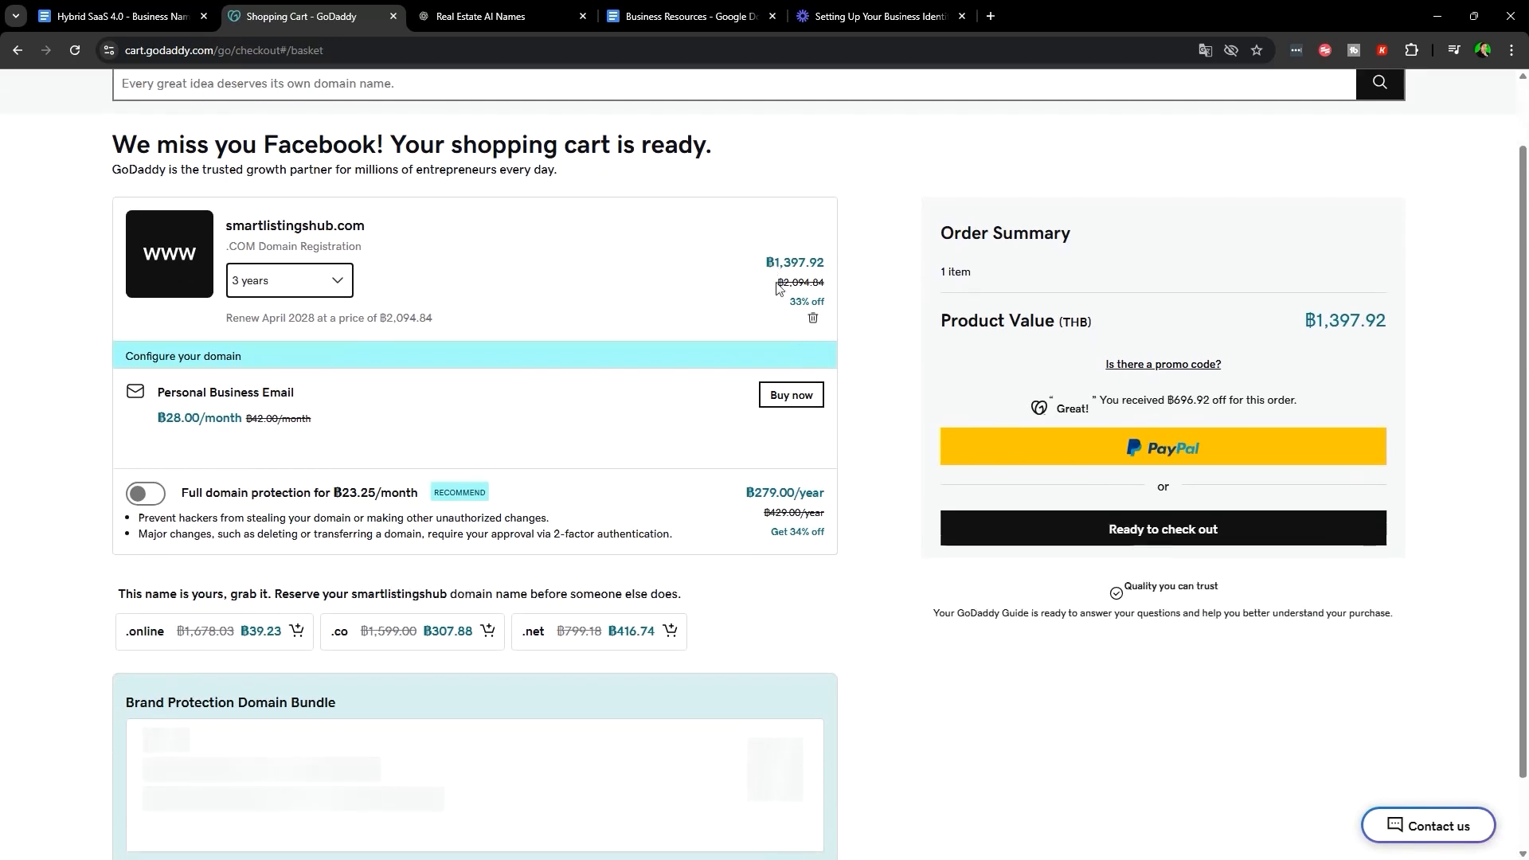
# - Point out the cart's 33% discount and the ฿1,397.92 order total
pyautogui.scroll(-1, 816, 534)
pyautogui.scroll(1, 816, 534)
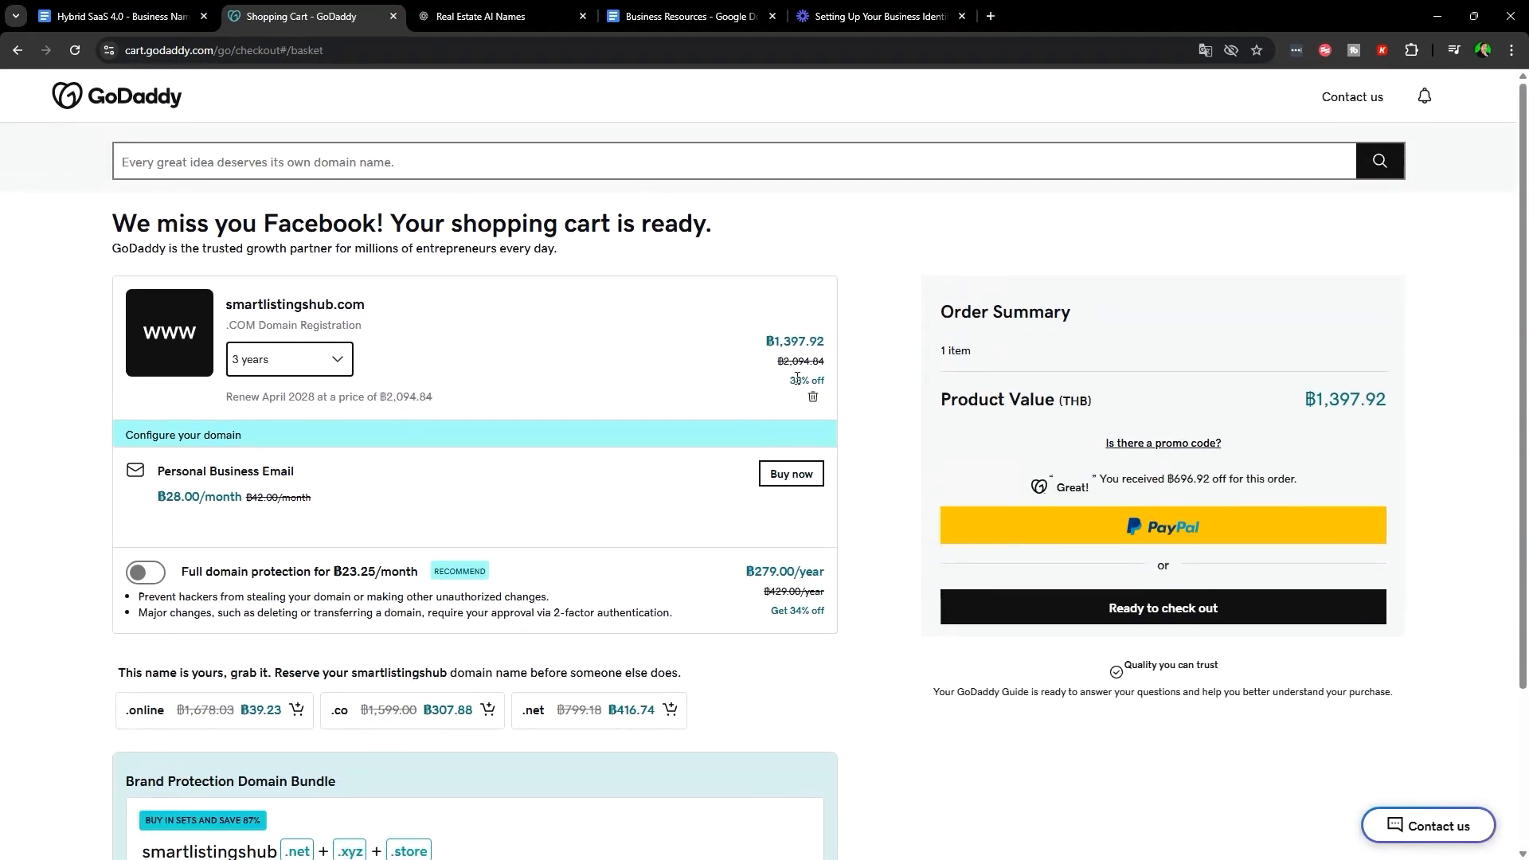
pyautogui.moveTo(819, 378); pyautogui.dragTo(825, 380)
pyautogui.scroll(-1, 562, 331)
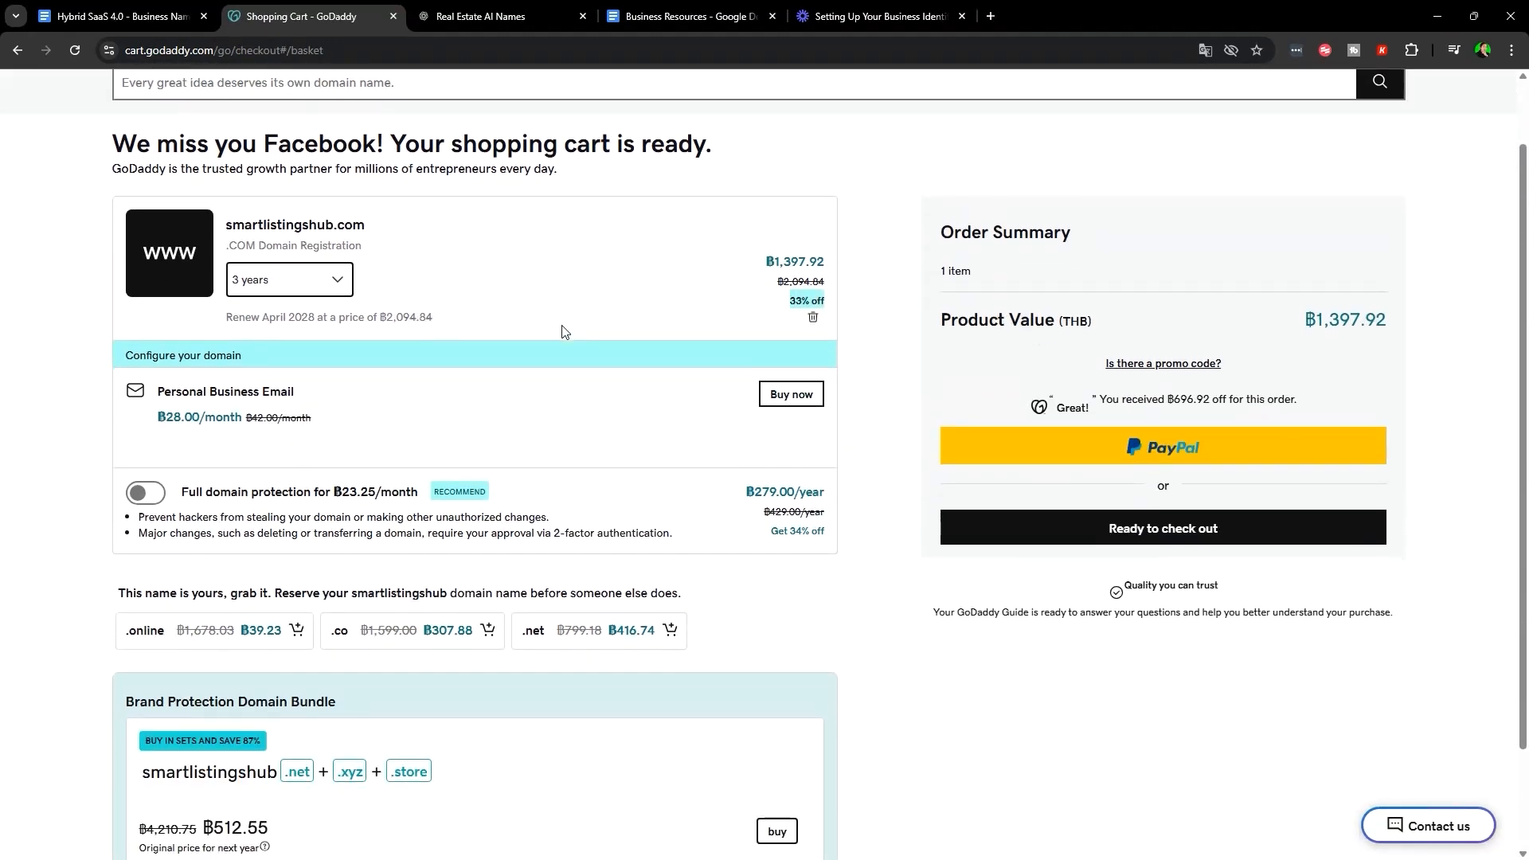
pyautogui.moveTo(1300, 325); pyautogui.dragTo(1394, 327)
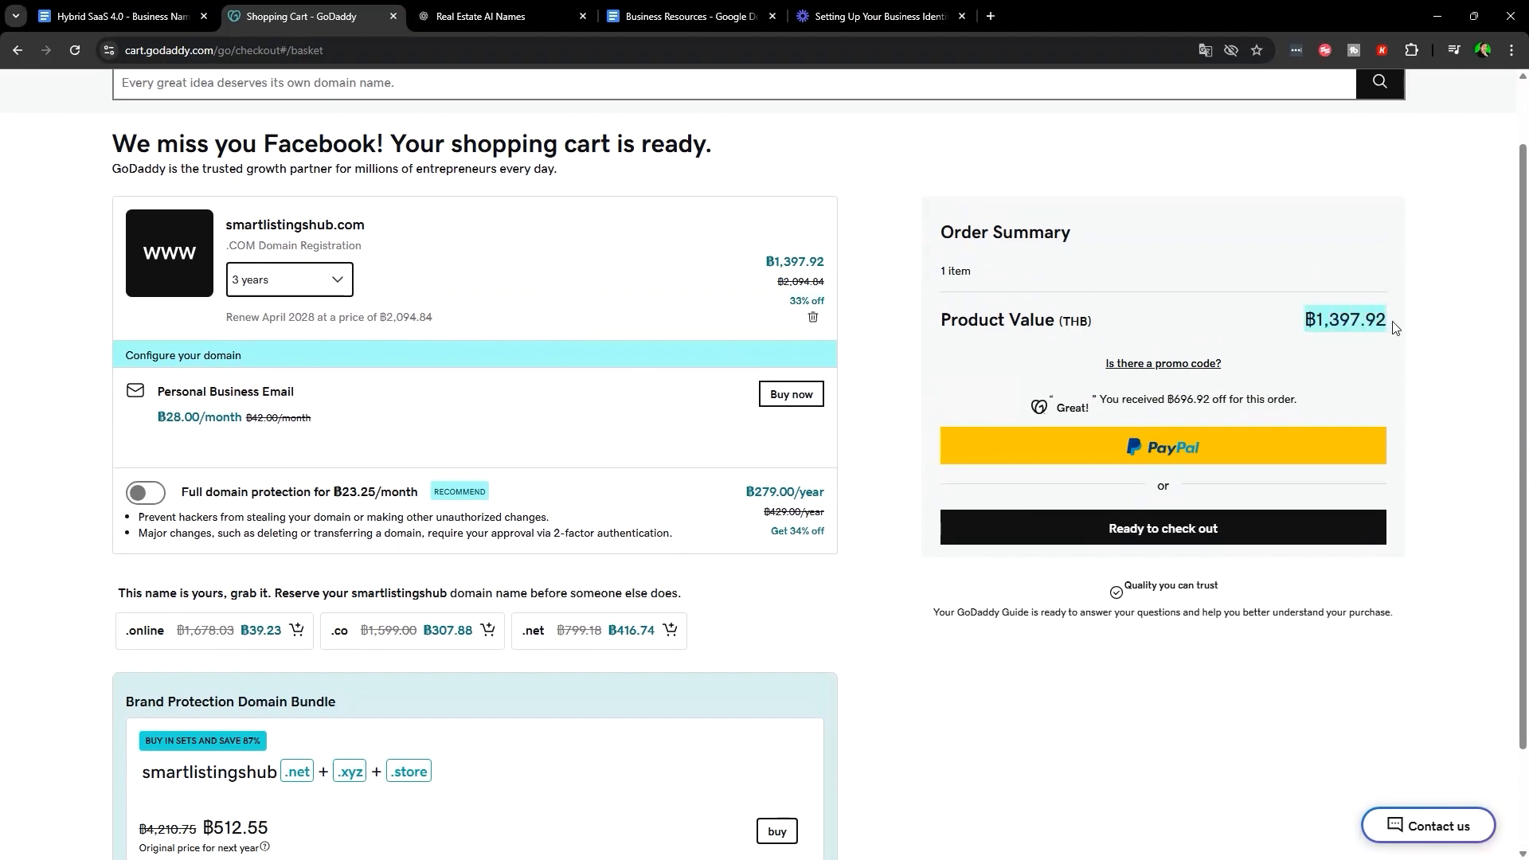
pyautogui.scroll(-2, 733, 672)
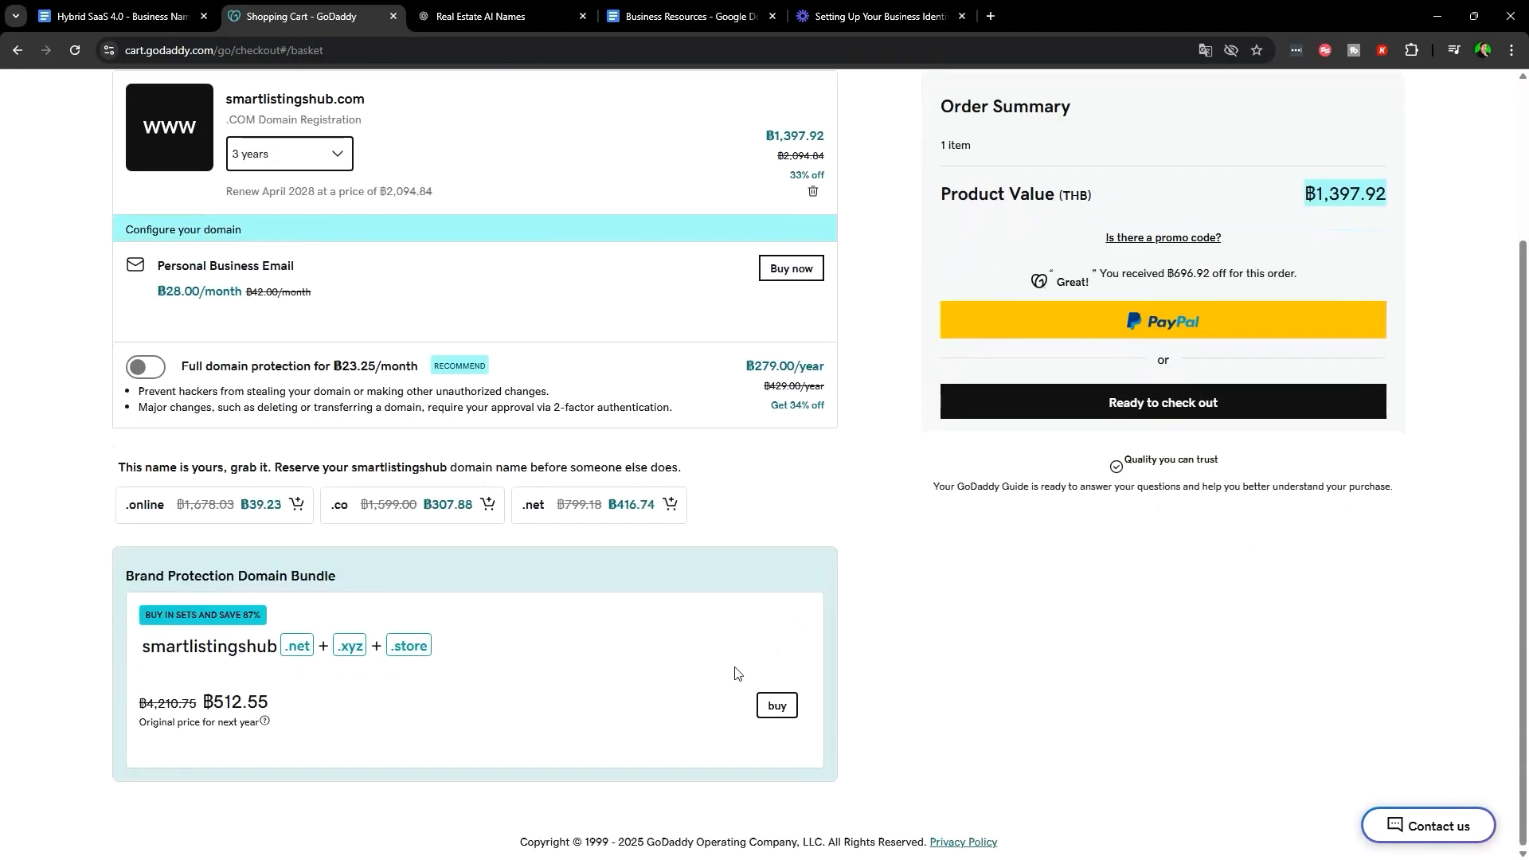
pyautogui.scroll(3, 768, 598)
pyautogui.click(1147, 385)
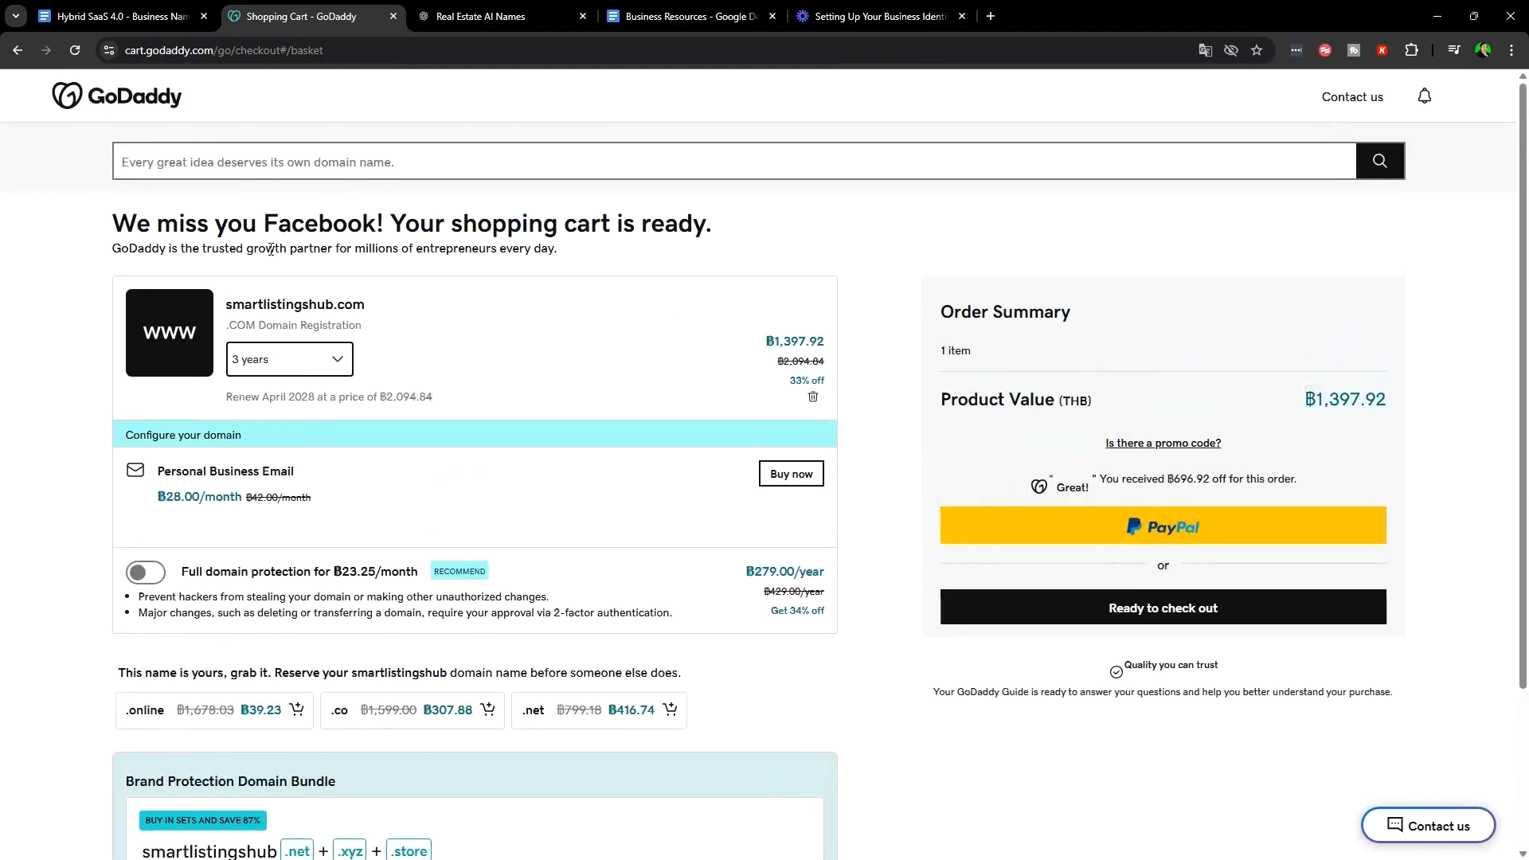
# - Highlight the smartlistingshub.com registration, then switch back to the Hybrid SaaS guide
pyautogui.moveTo(224, 302)
pyautogui.mouseDown()
pyautogui.moveTo(451, 333)
pyautogui.moveTo(399, 307)
pyautogui.moveTo(336, 312)
pyautogui.moveTo(282, 342)
pyautogui.moveTo(228, 302)
pyautogui.mouseUp()
pyautogui.click(404, 319)
pyautogui.scroll(-3, 711, 605)
pyautogui.scroll(3, 558, 669)
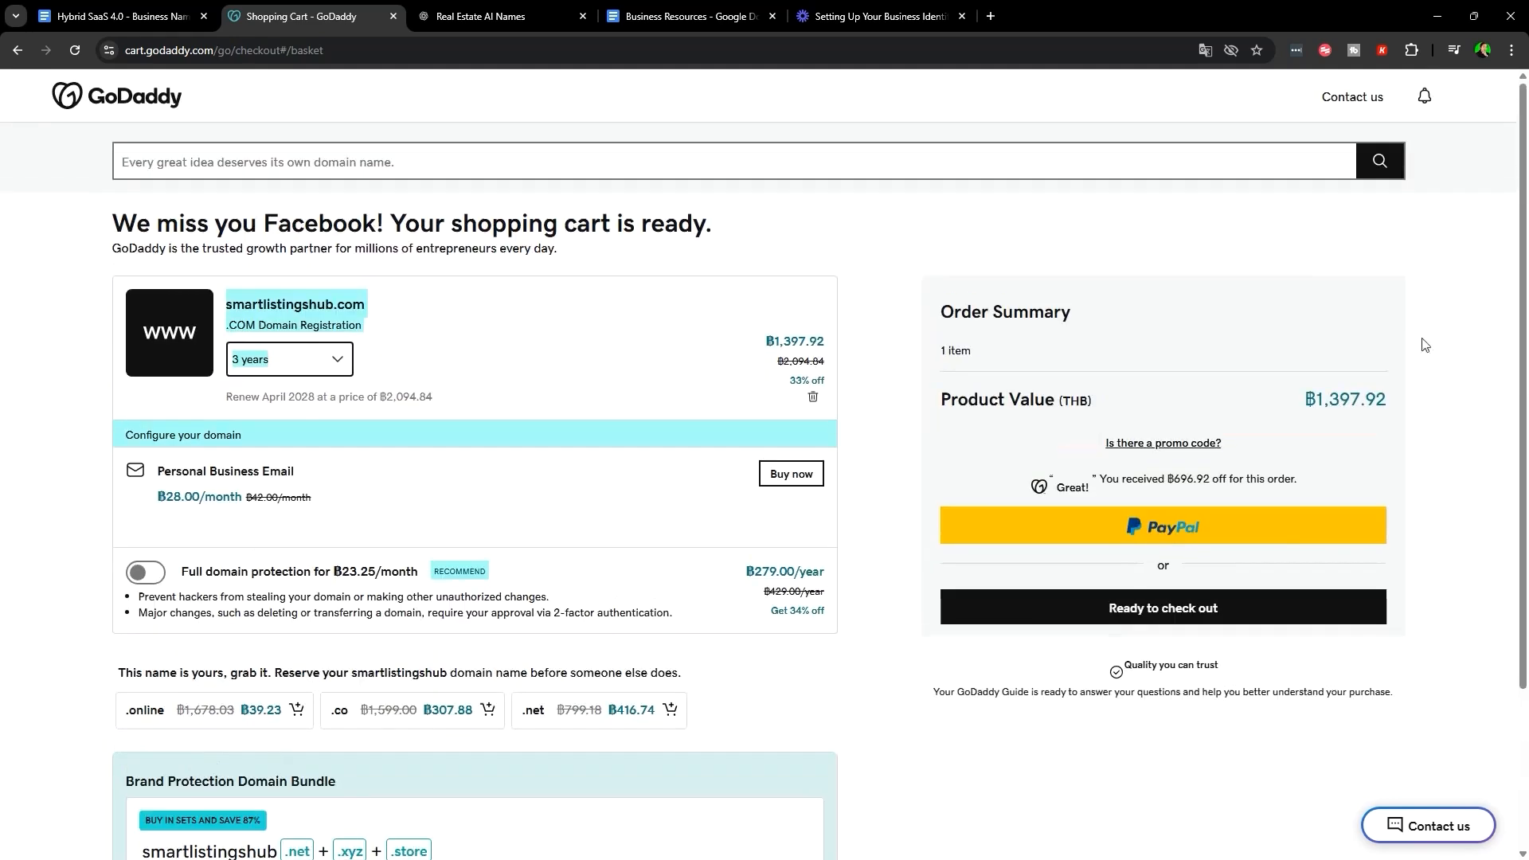
pyautogui.click(1129, 583)
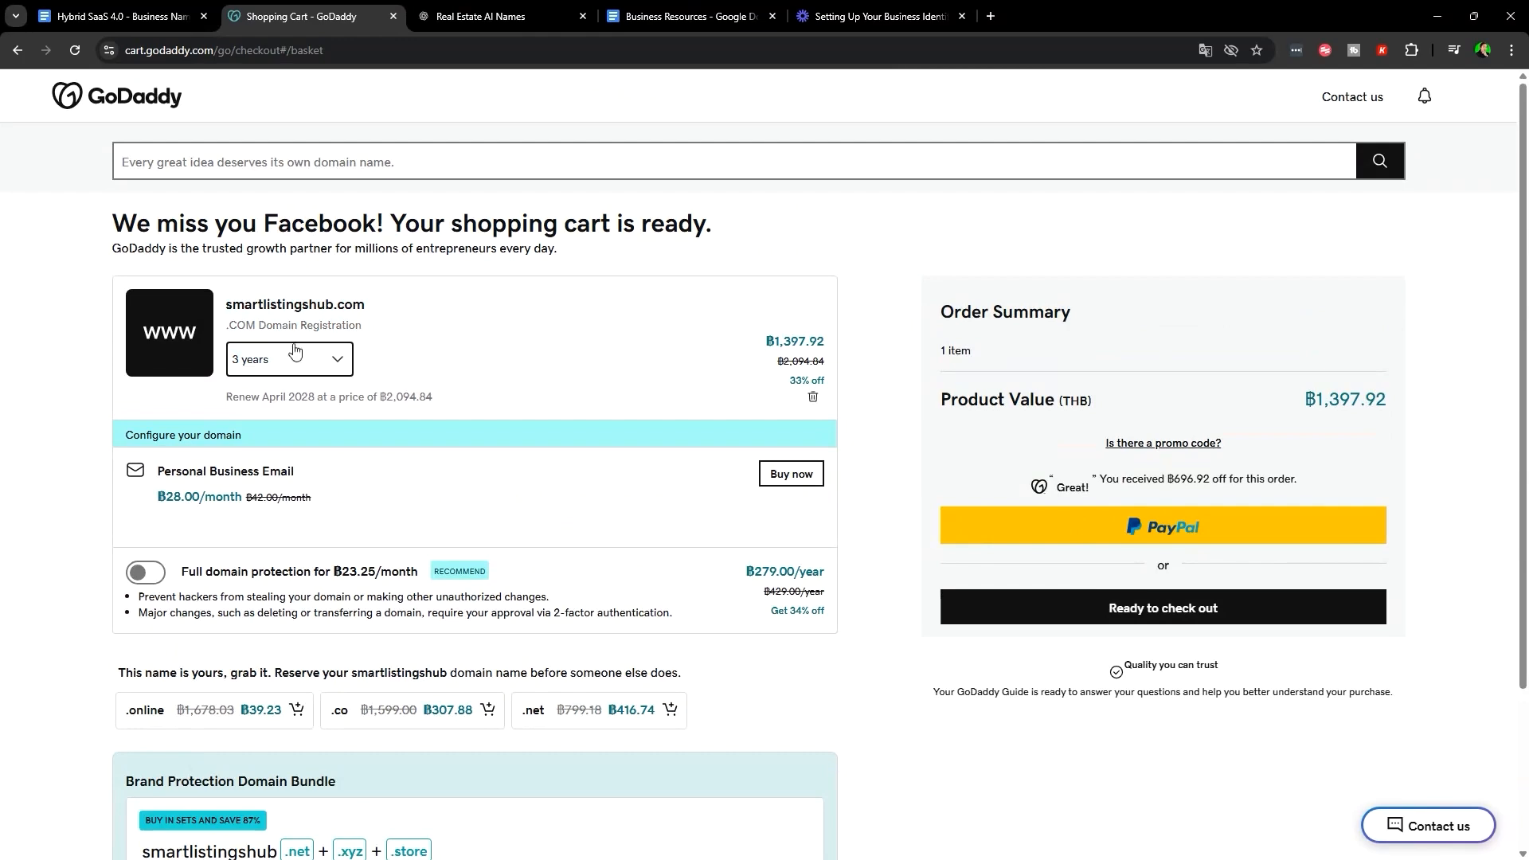
pyautogui.moveTo(402, 311); pyautogui.dragTo(223, 303)
pyautogui.click(944, 692)
pyautogui.click(120, 16)
pyautogui.scroll(-3, 968, 524)
# - Highlight the domain Tips and the tip about personal names
pyautogui.scroll(3, 968, 523)
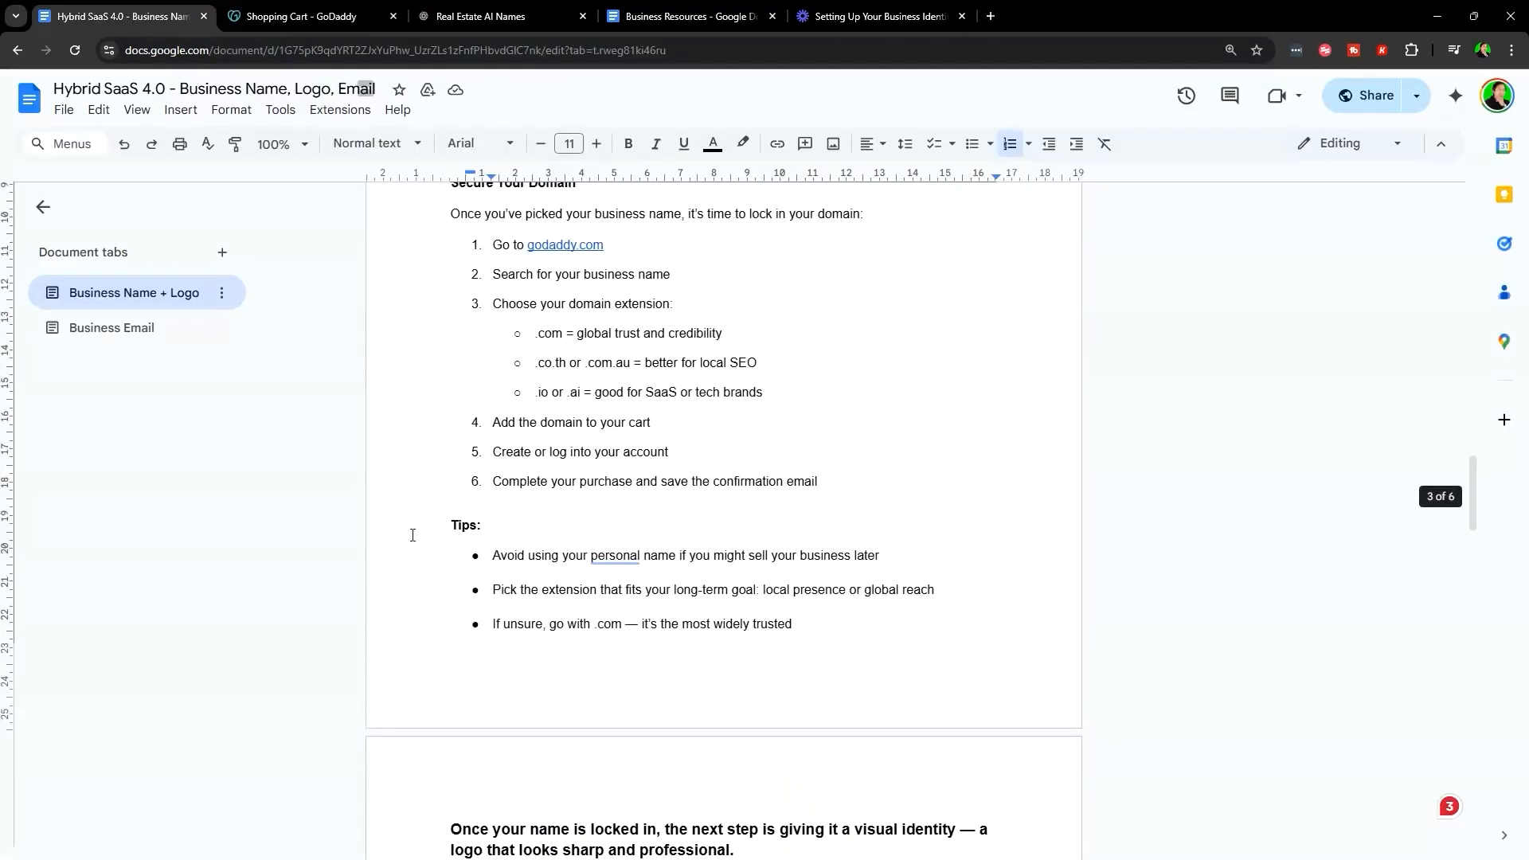
pyautogui.moveTo(448, 525); pyautogui.dragTo(928, 634)
pyautogui.click(929, 635)
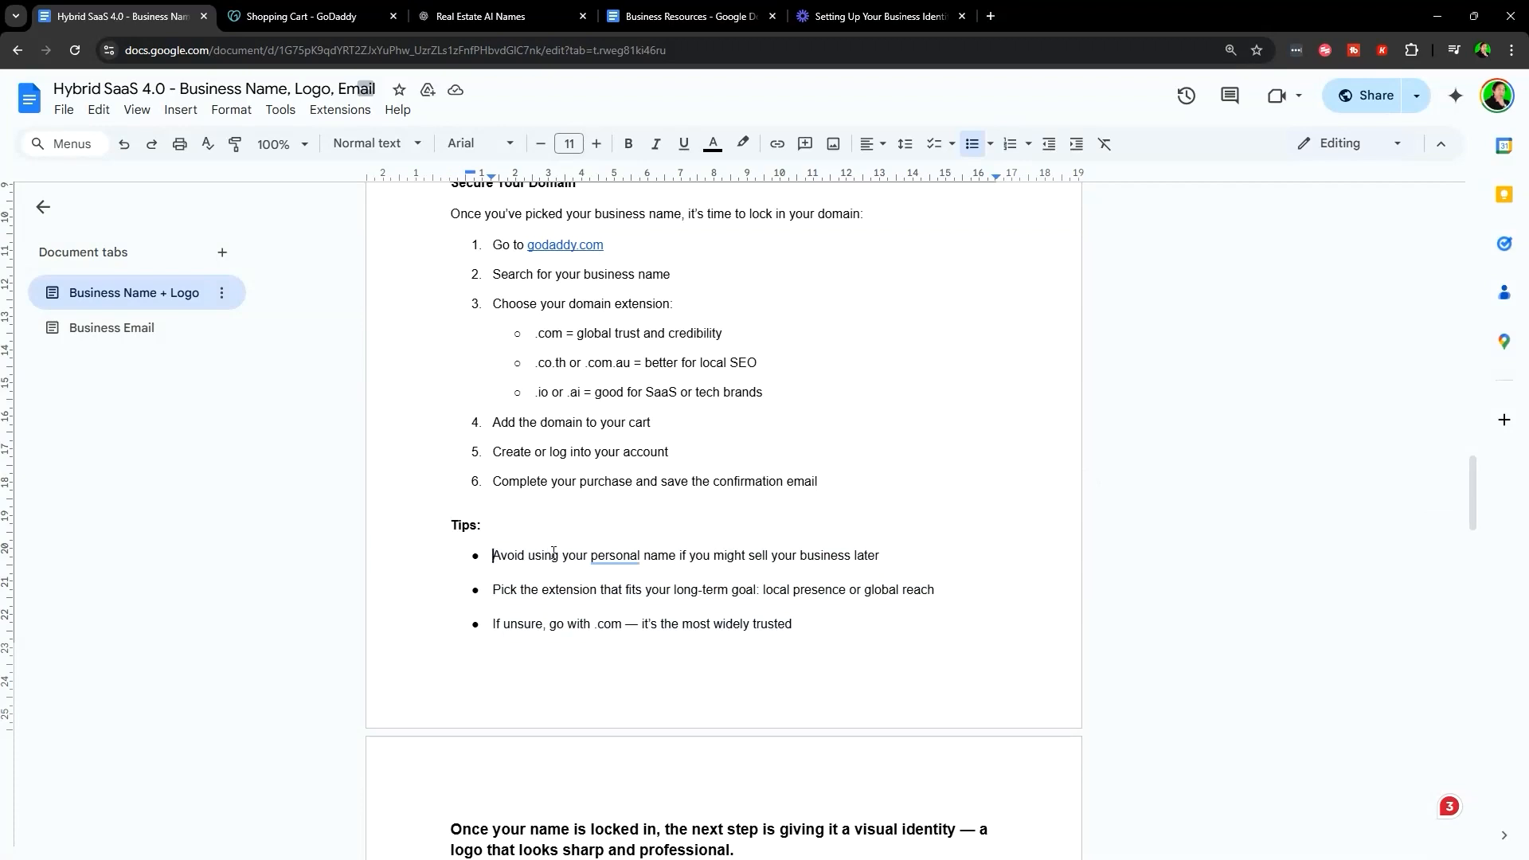
pyautogui.moveTo(553, 552); pyautogui.dragTo(909, 560)
pyautogui.click(929, 557)
# - Highlight the extension tip about local presence or global reach
pyautogui.scroll(-1, 552, 492)
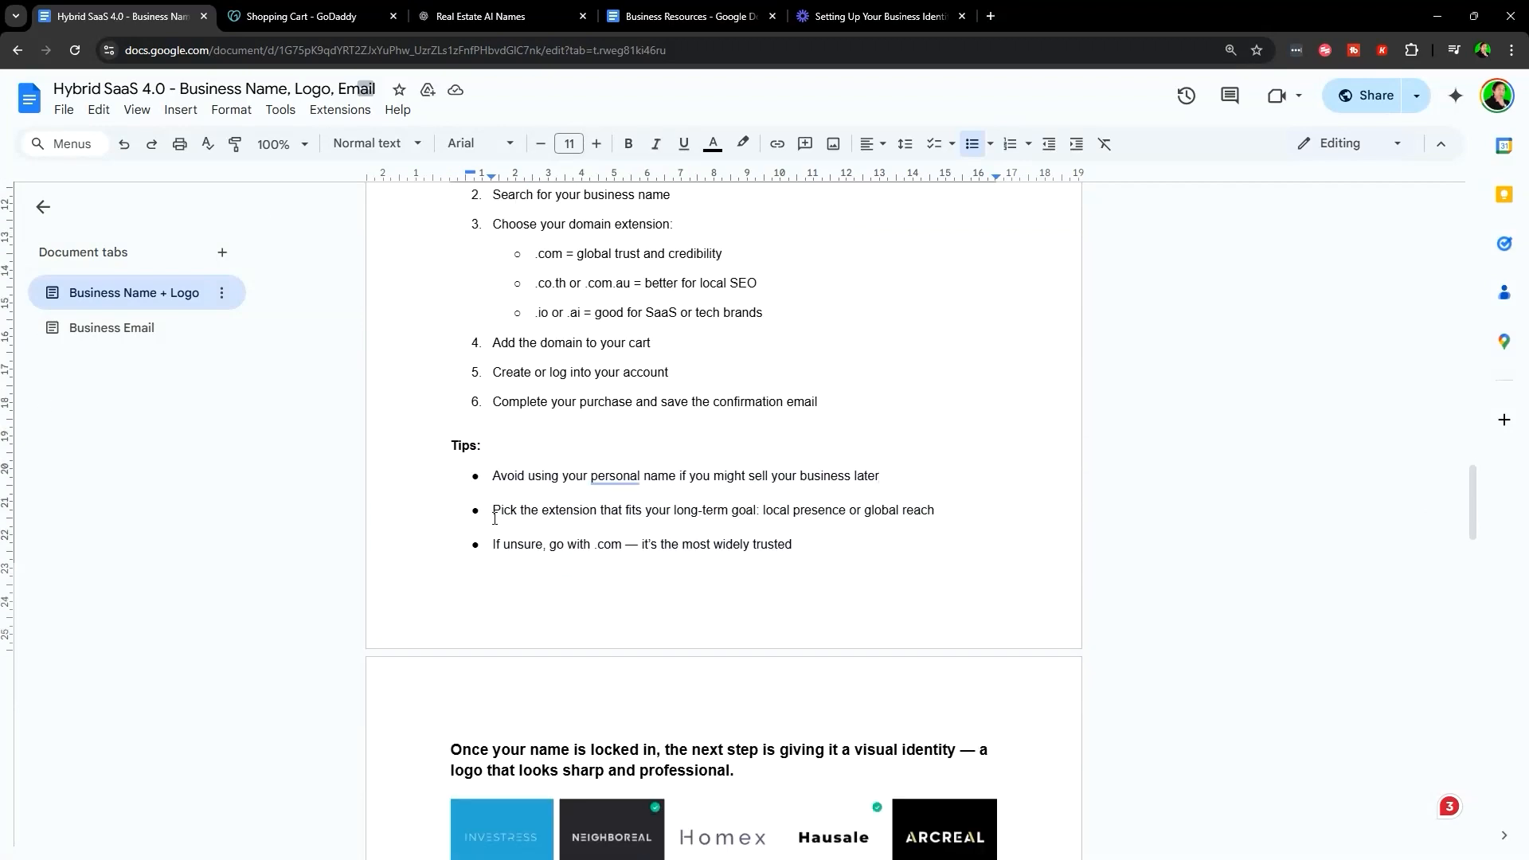
pyautogui.moveTo(494, 519); pyautogui.dragTo(942, 519)
pyautogui.click(953, 519)
pyautogui.moveTo(763, 518); pyautogui.dragTo(971, 510)
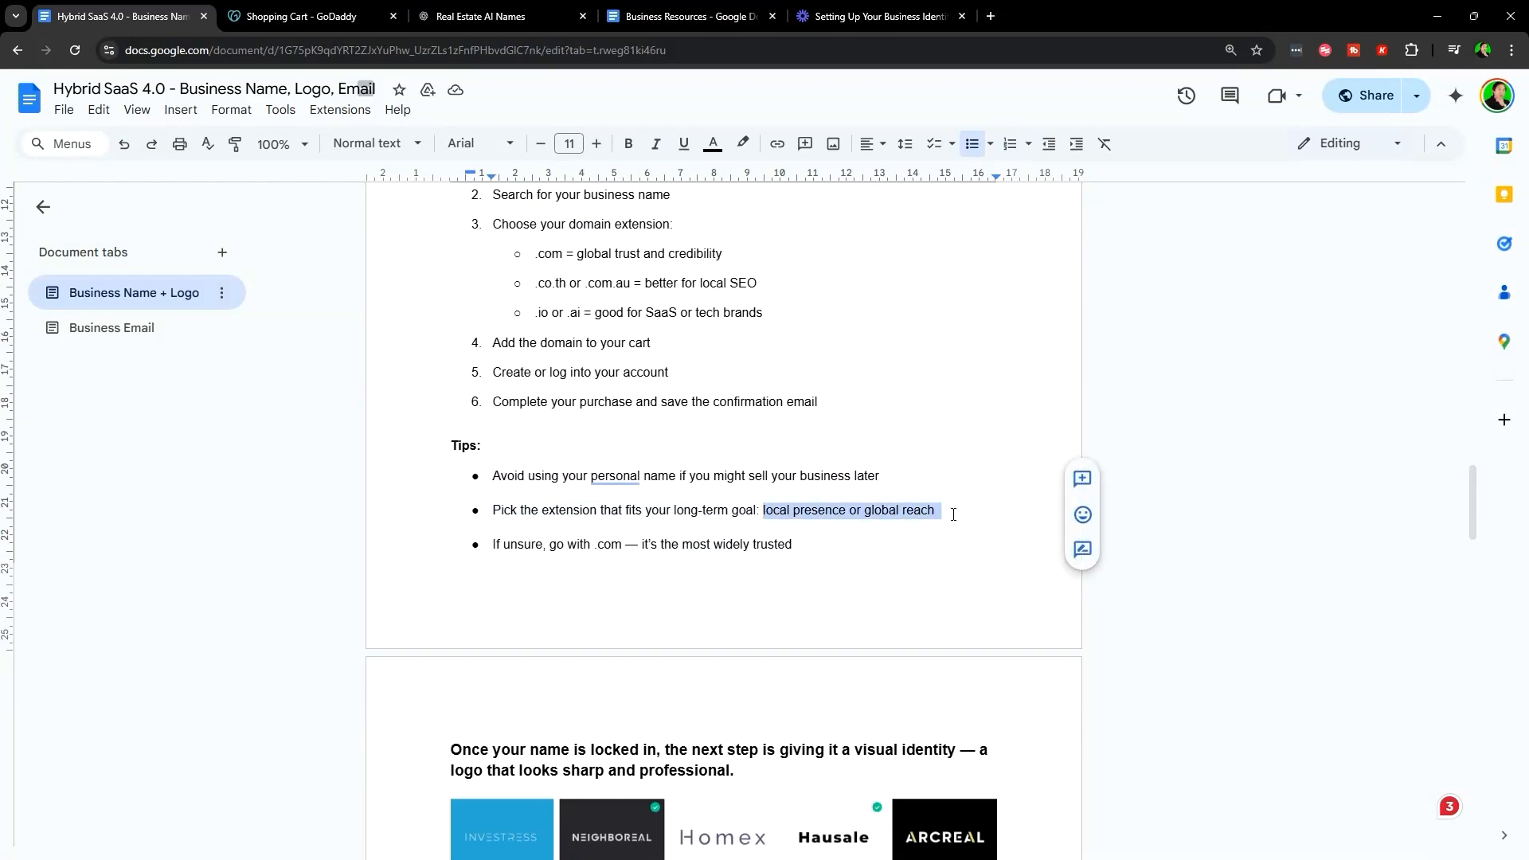
pyautogui.click(592, 510)
# - Glance at the GoDaddy cart, then highlight the .co.th or .com.au extensions
pyautogui.click(303, 16)
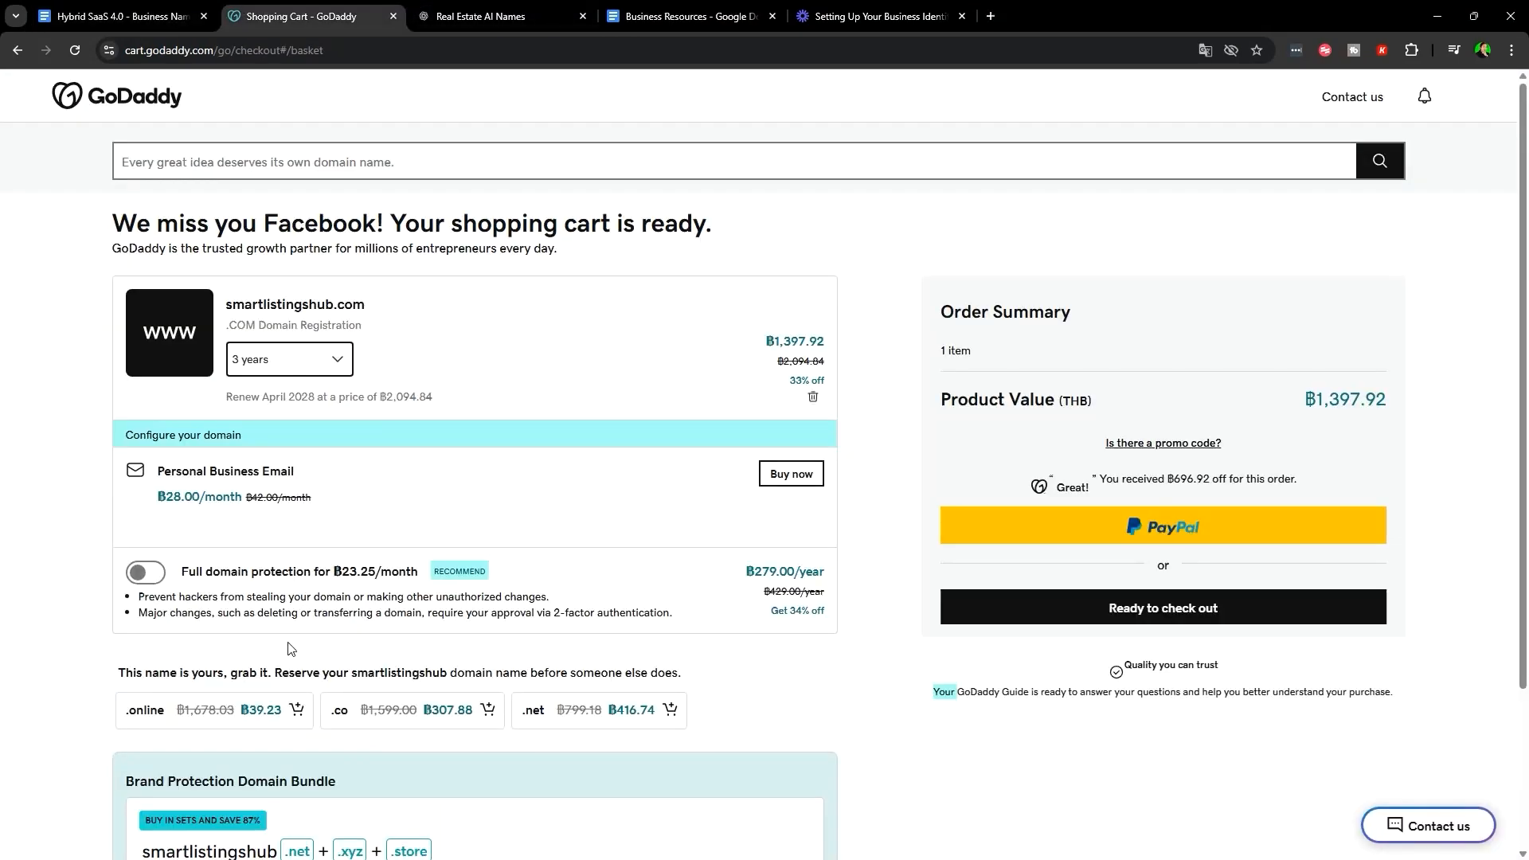
pyautogui.scroll(-3, 536, 629)
pyautogui.scroll(3, 536, 625)
pyautogui.click(64, 12)
pyautogui.scroll(2, 669, 437)
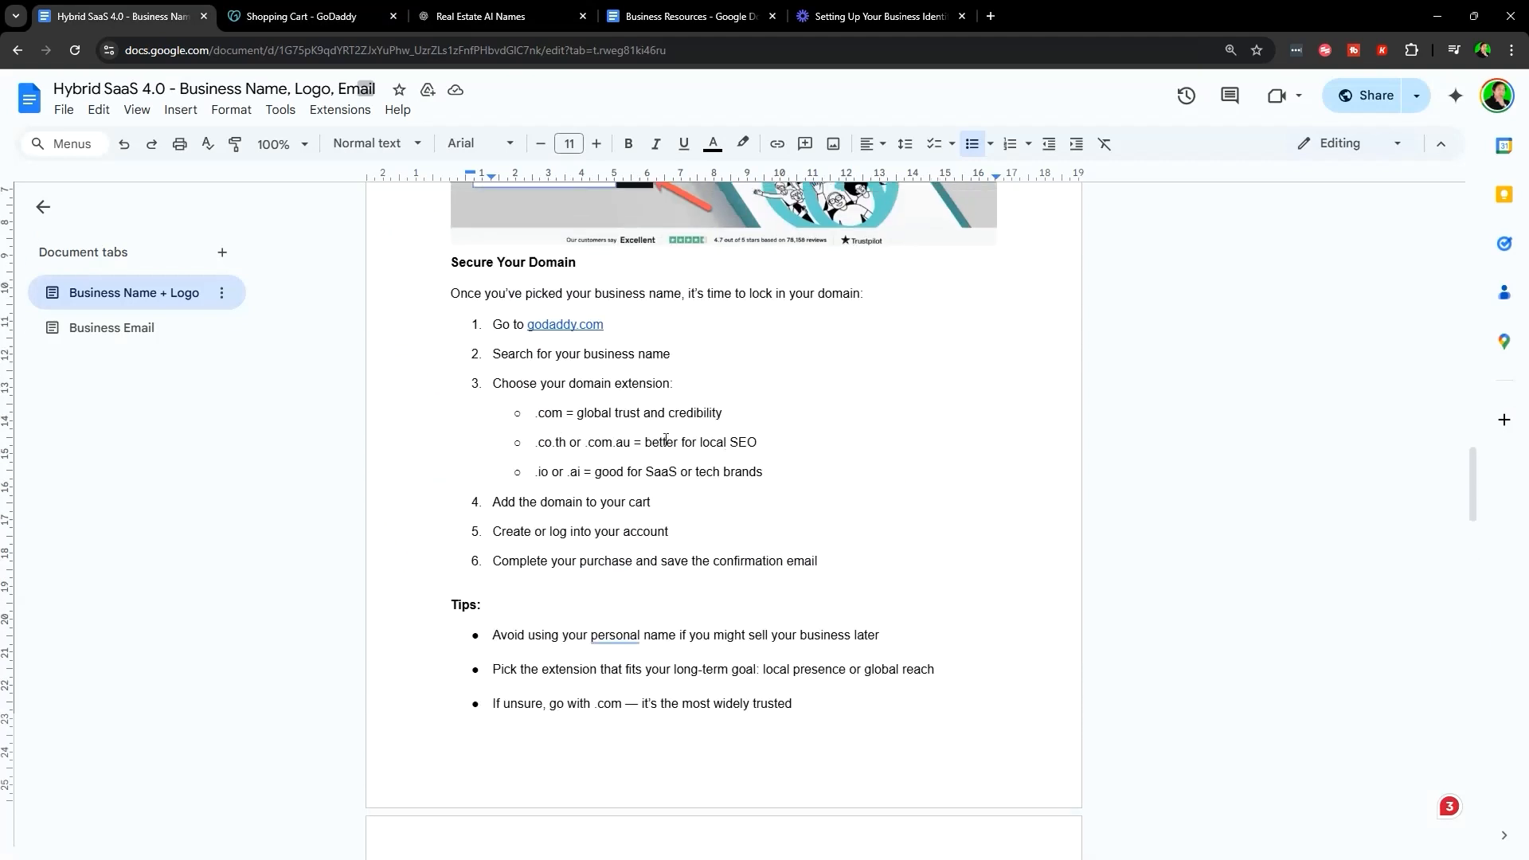
pyautogui.moveTo(535, 442); pyautogui.dragTo(636, 440)
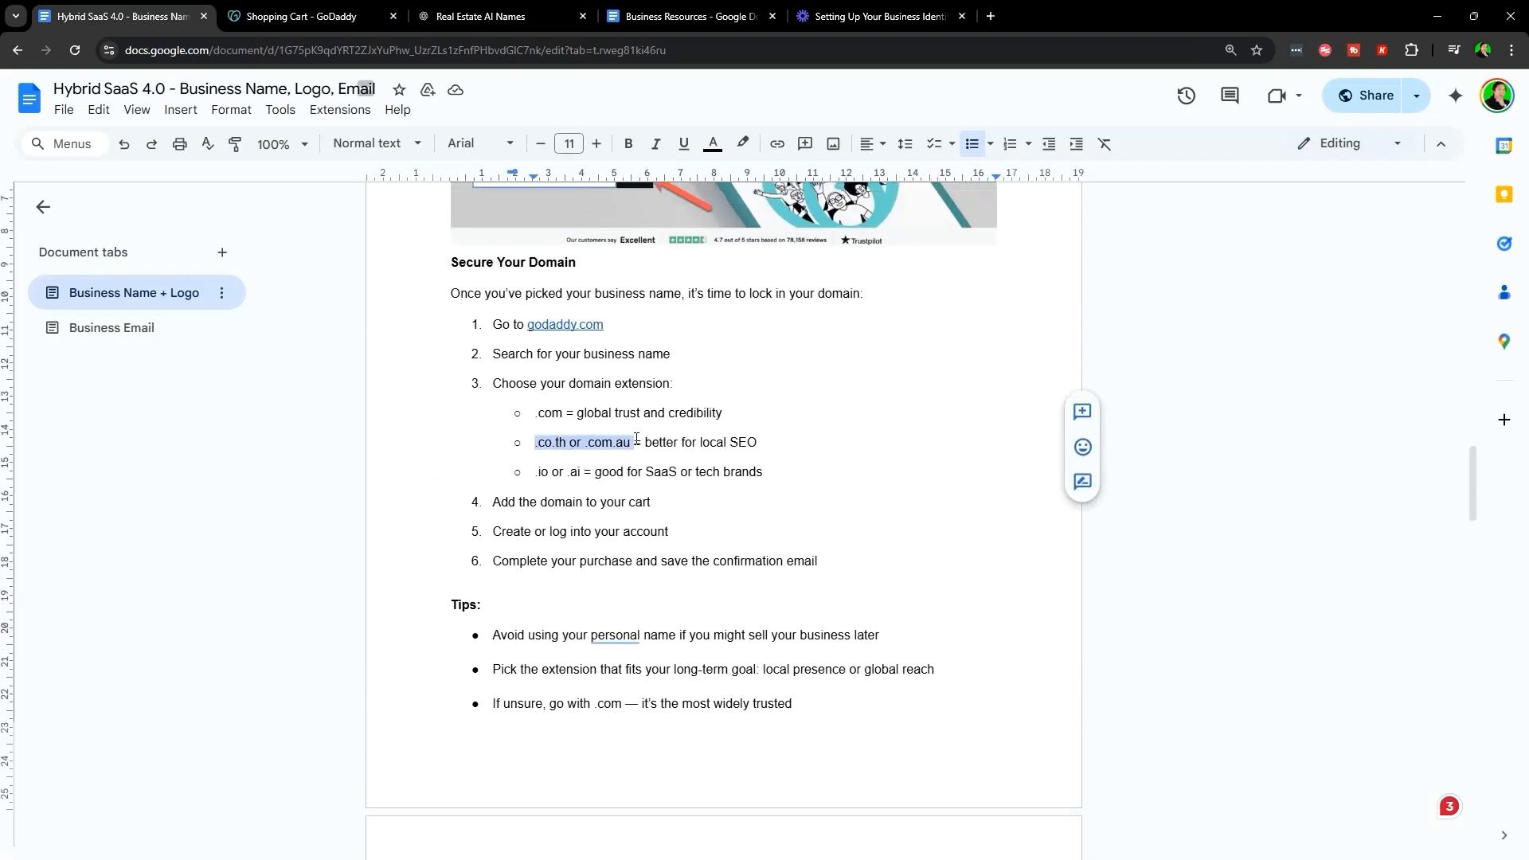
pyautogui.scroll(-2, 722, 546)
pyautogui.click(518, 547)
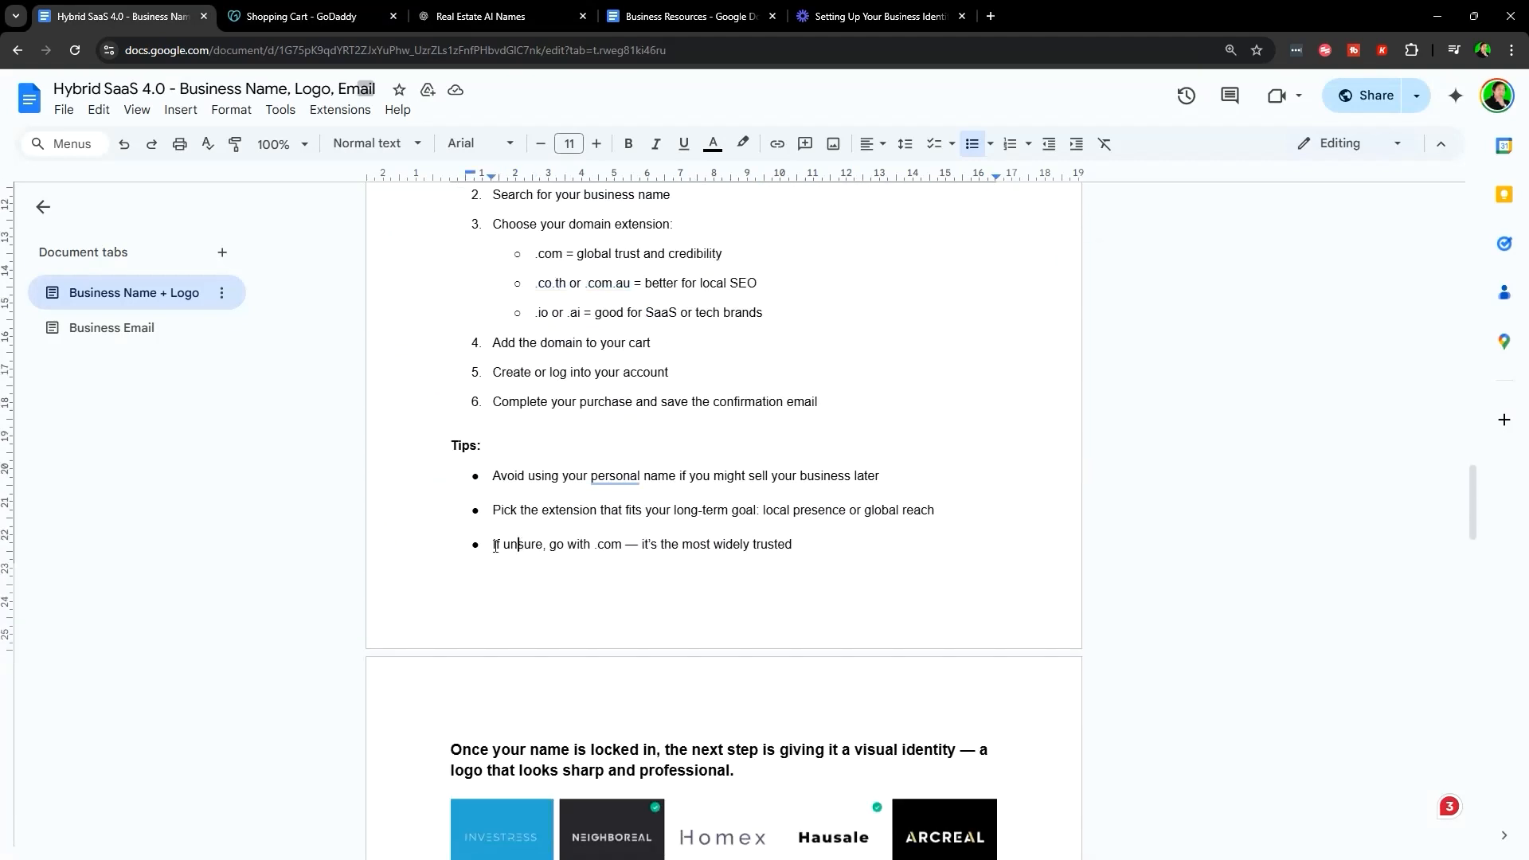
# - Highlight the last tip, confirm smartlistingshub.com in the cart, and scroll to the logo section
pyautogui.moveTo(493, 545); pyautogui.dragTo(887, 566)
pyautogui.click(888, 566)
pyautogui.scroll(2, 558, 567)
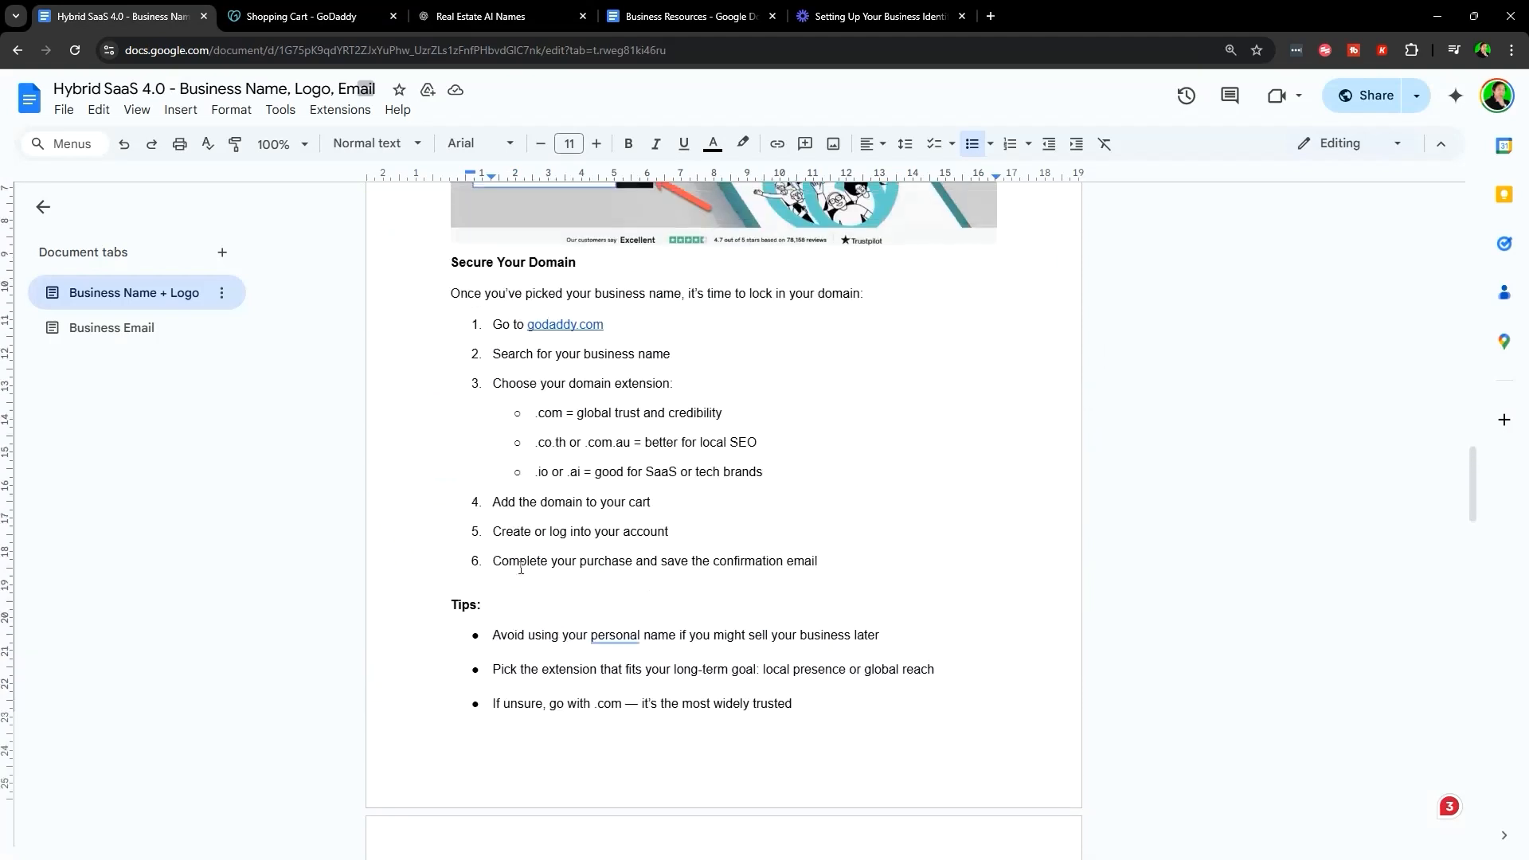
pyautogui.click(303, 16)
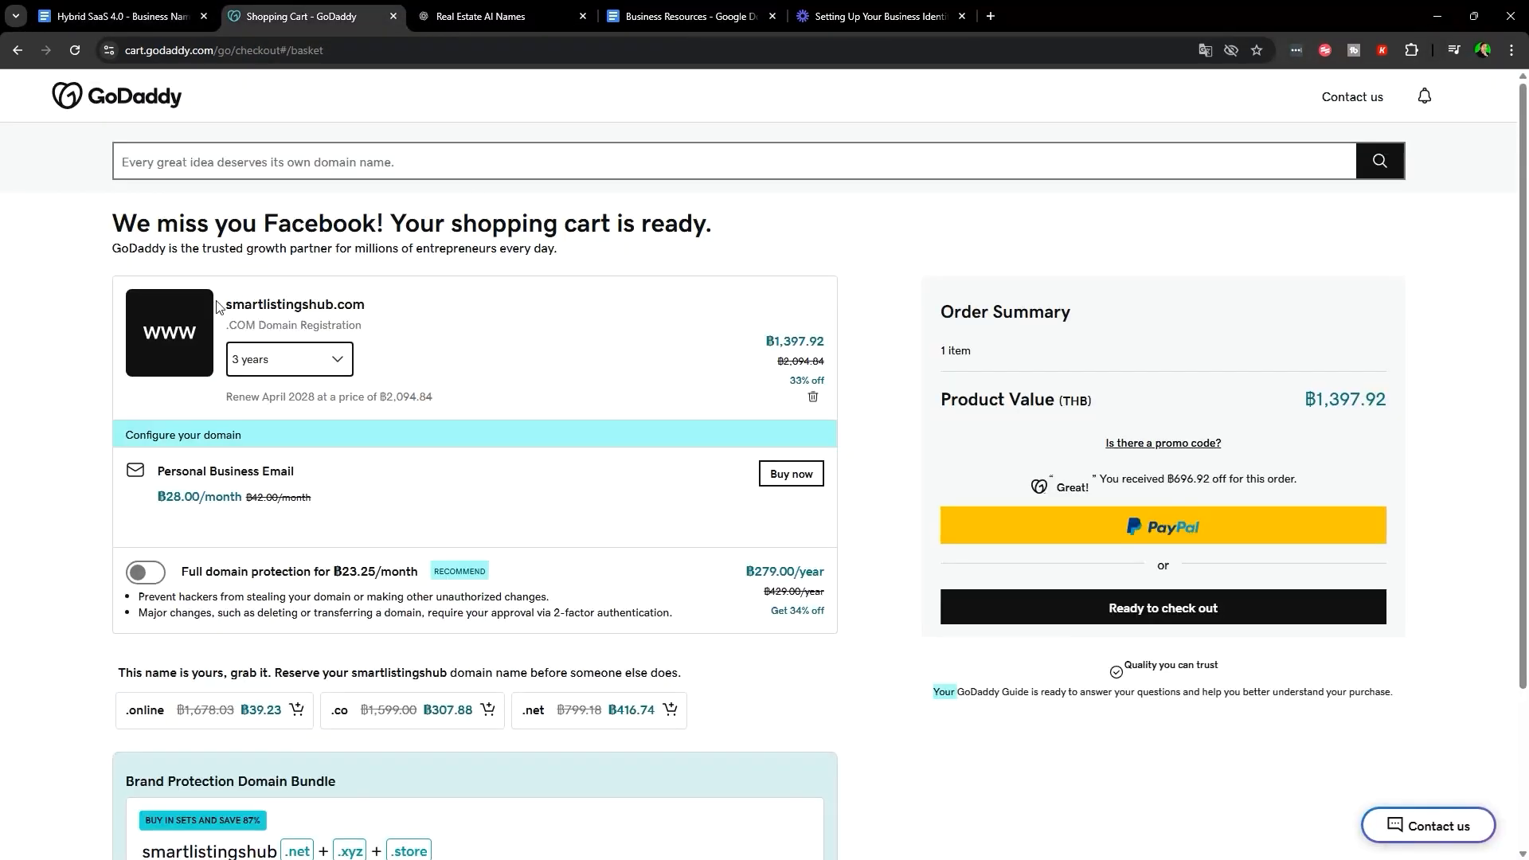
pyautogui.moveTo(219, 307); pyautogui.dragTo(829, 293)
pyautogui.click(215, 9)
pyautogui.scroll(-10, 717, 478)
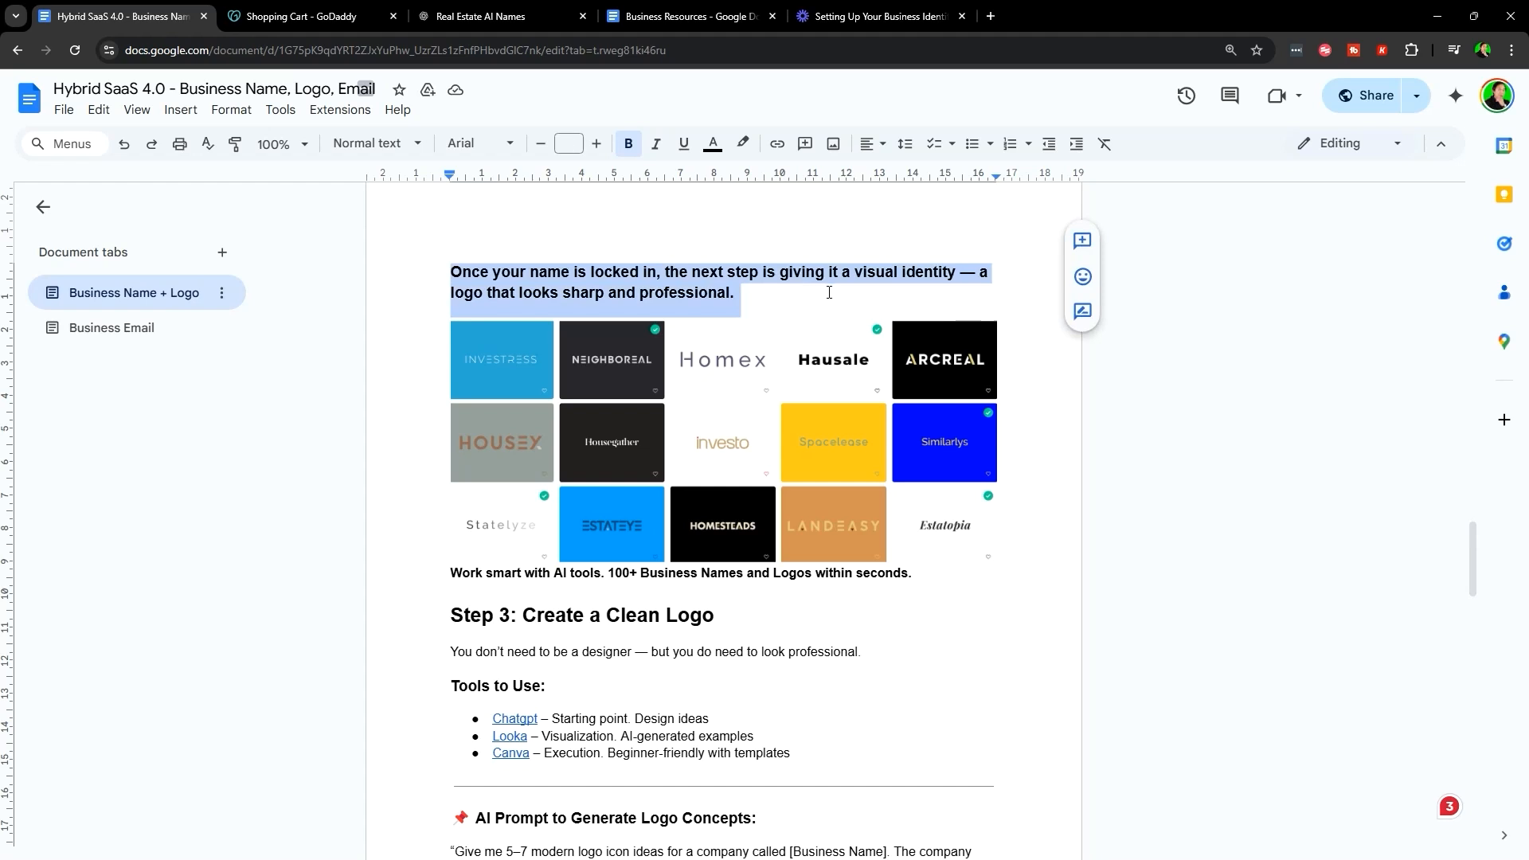
# - Highlight the 'Work smart with AI tools' line in Step 3
pyautogui.click(829, 292)
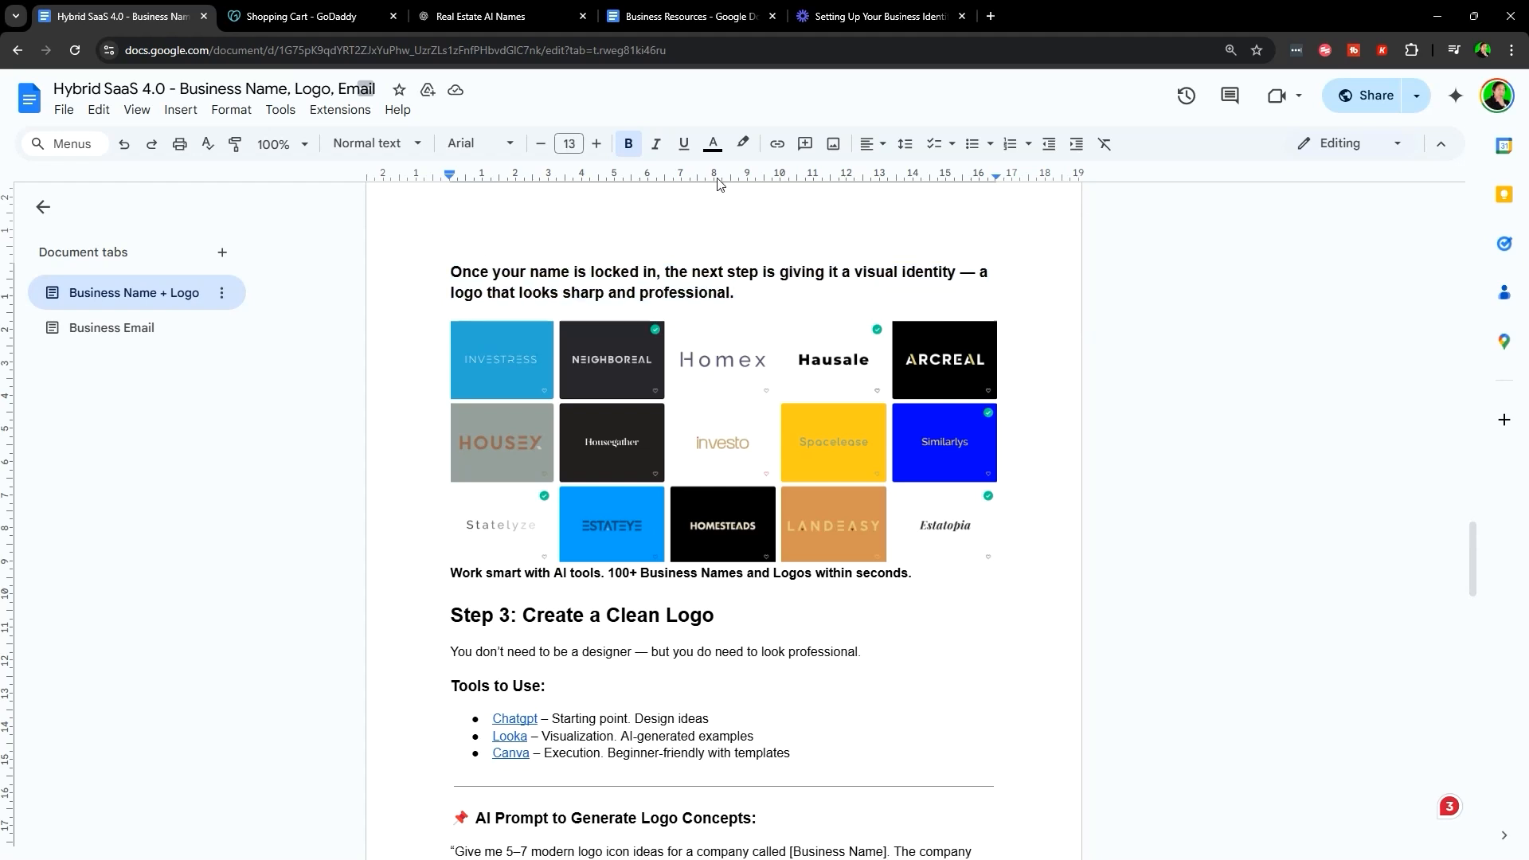
pyautogui.scroll(-1, 894, 523)
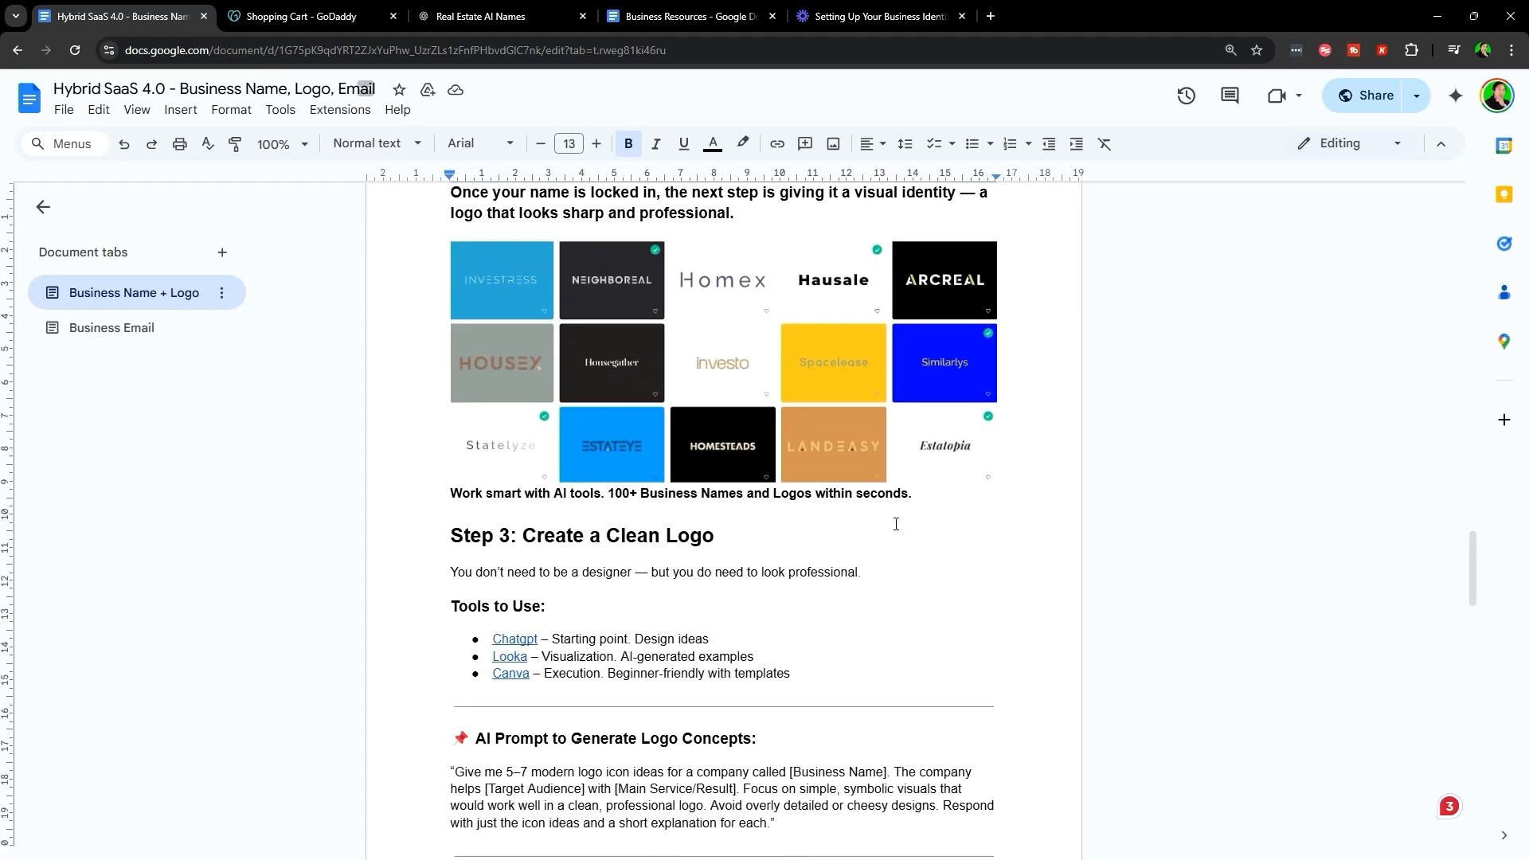
pyautogui.scroll(2, 796, 447)
pyautogui.scroll(-2, 706, 509)
pyautogui.moveTo(431, 499); pyautogui.dragTo(952, 502)
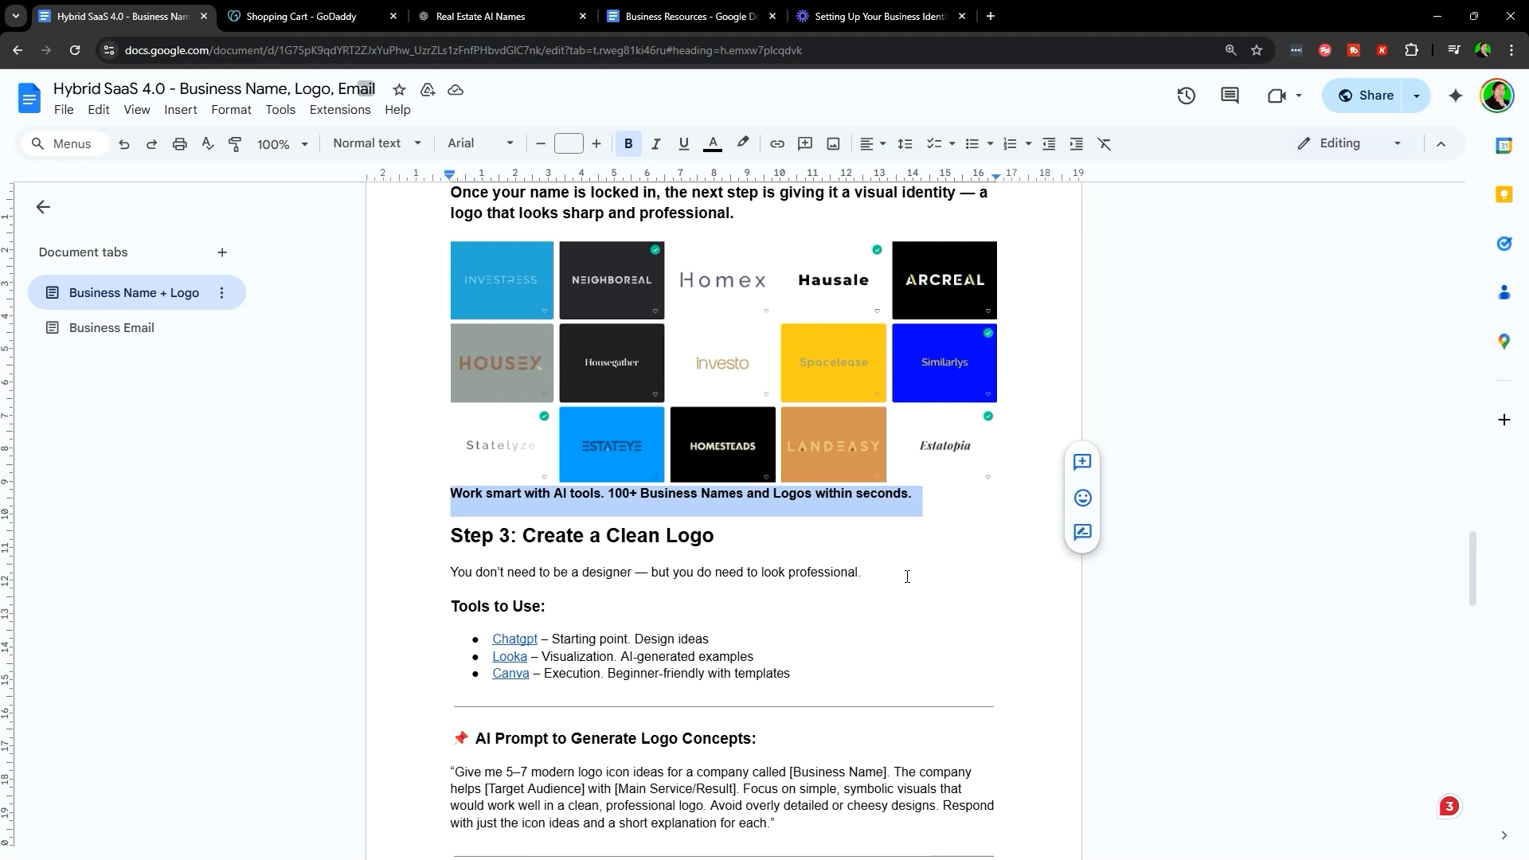
pyautogui.scroll(-1, 899, 556)
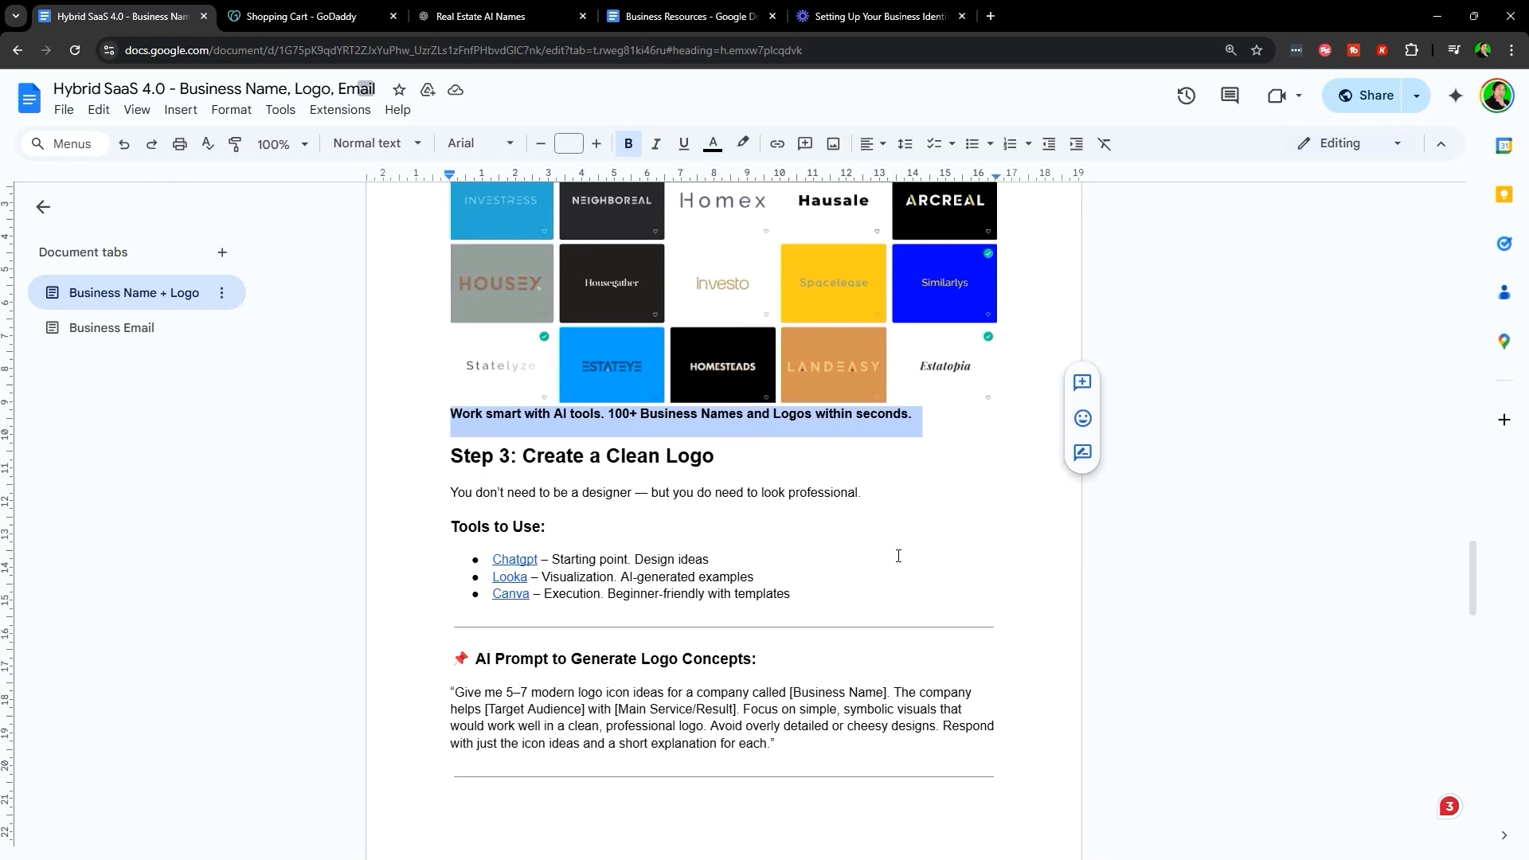
pyautogui.click(833, 497)
# - Highlight the sentence saying you don't need to be a designer
pyautogui.scroll(-1, 833, 497)
pyautogui.scroll(-1, 833, 497)
pyautogui.moveTo(433, 292); pyautogui.dragTo(826, 294)
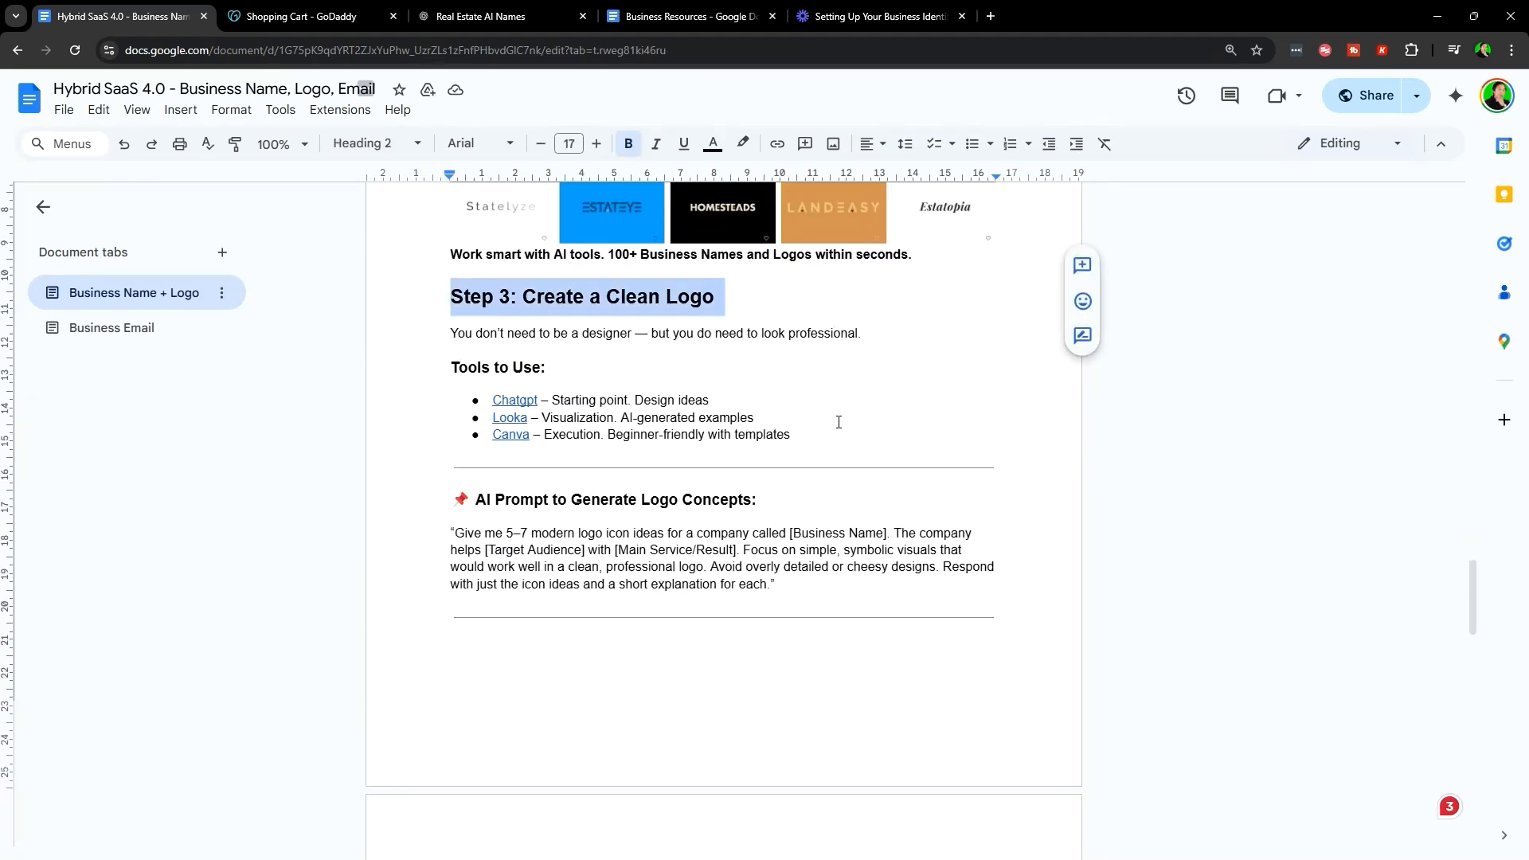
pyautogui.scroll(1, 808, 482)
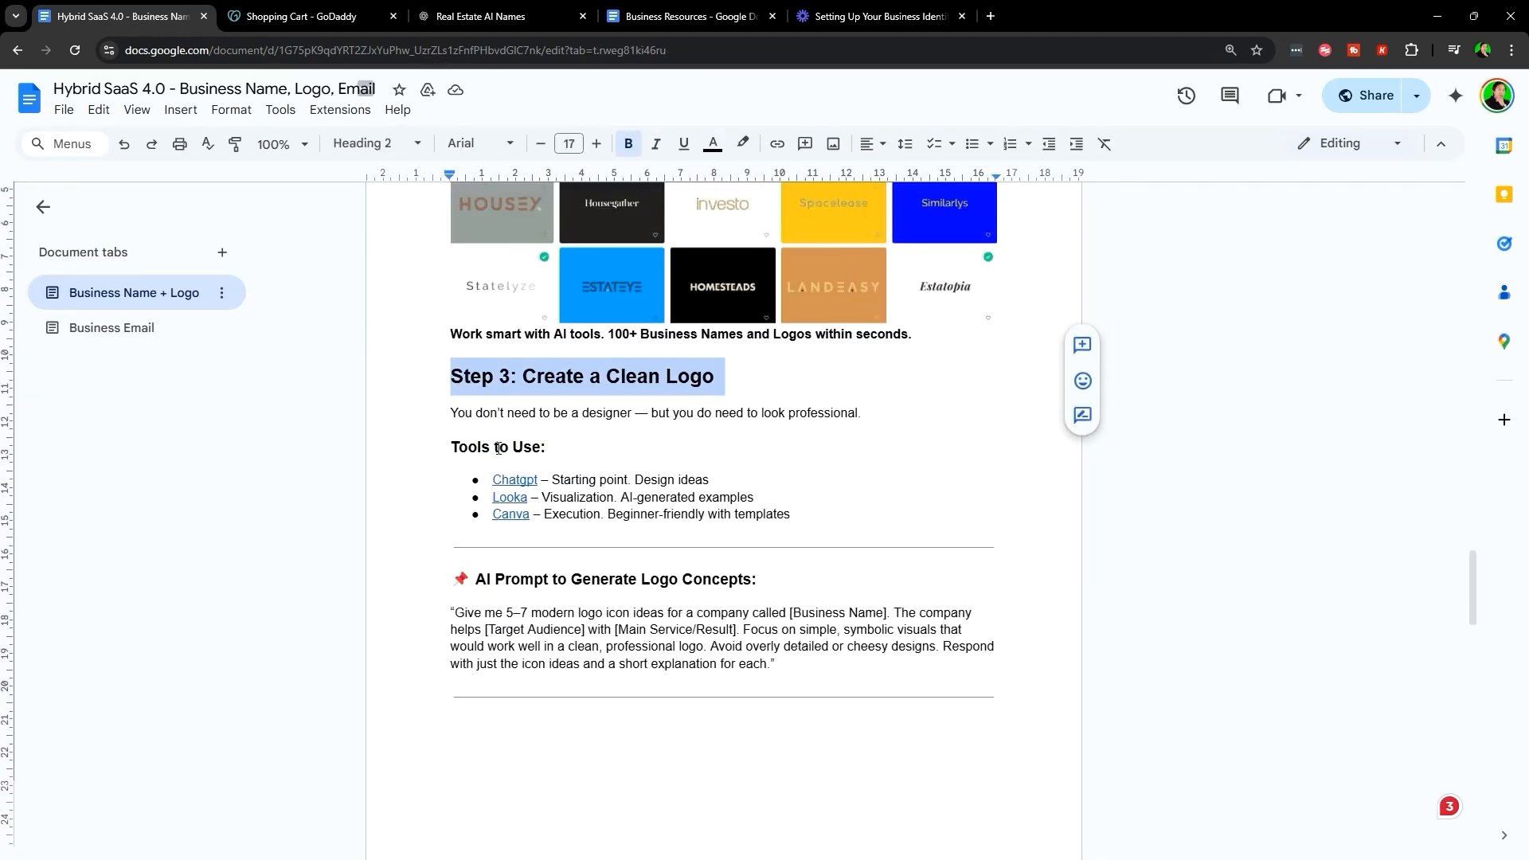
pyautogui.tripleClick(709, 413)
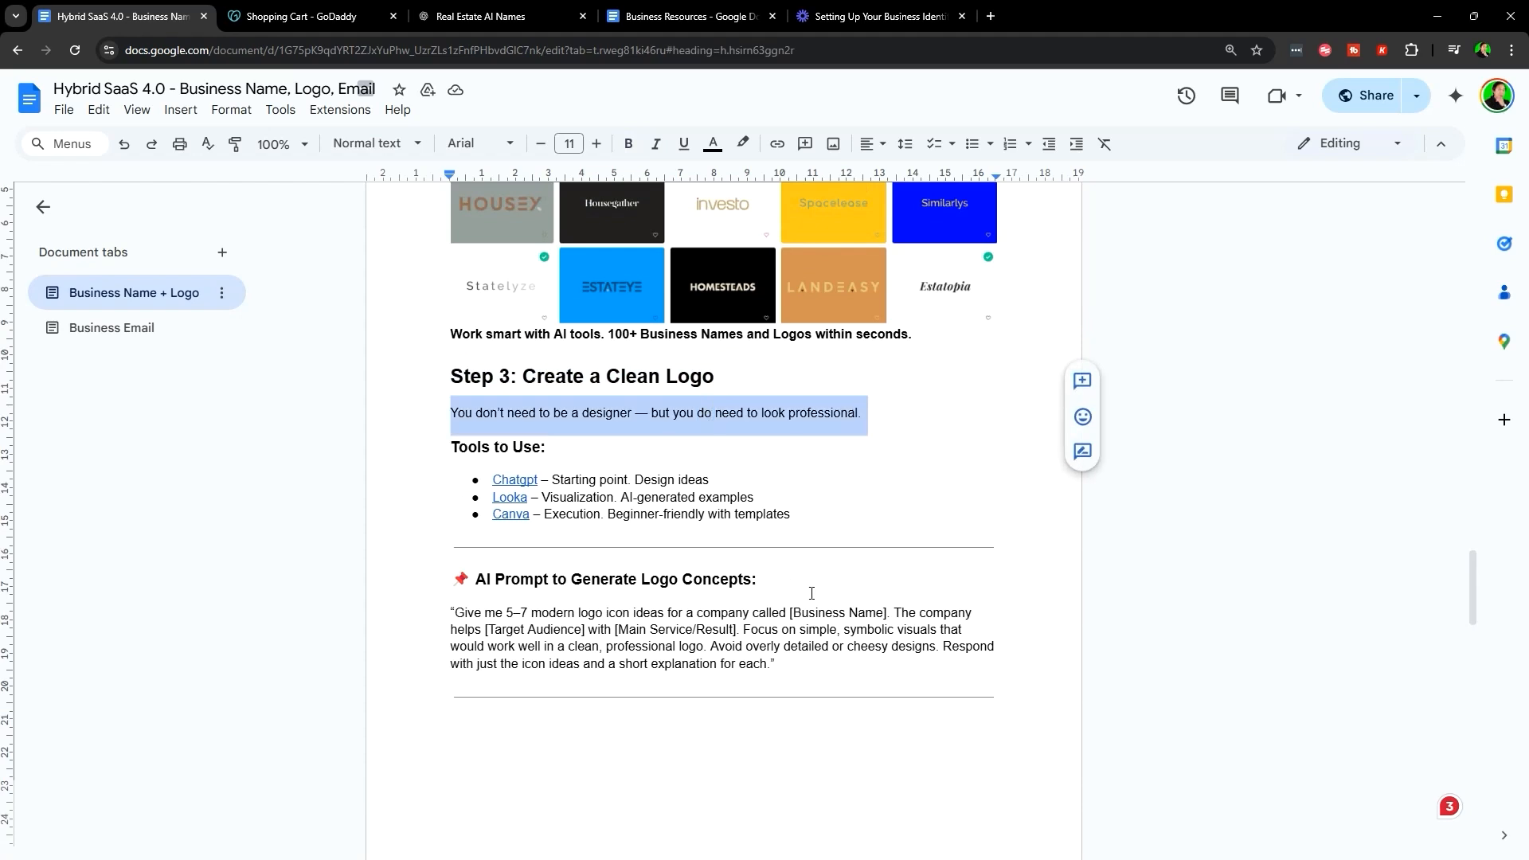
pyautogui.scroll(3, 748, 434)
pyautogui.scroll(-3, 872, 440)
pyautogui.click(839, 434)
# - Highlight the ChatGPT tool line and its description
pyautogui.scroll(-2, 493, 337)
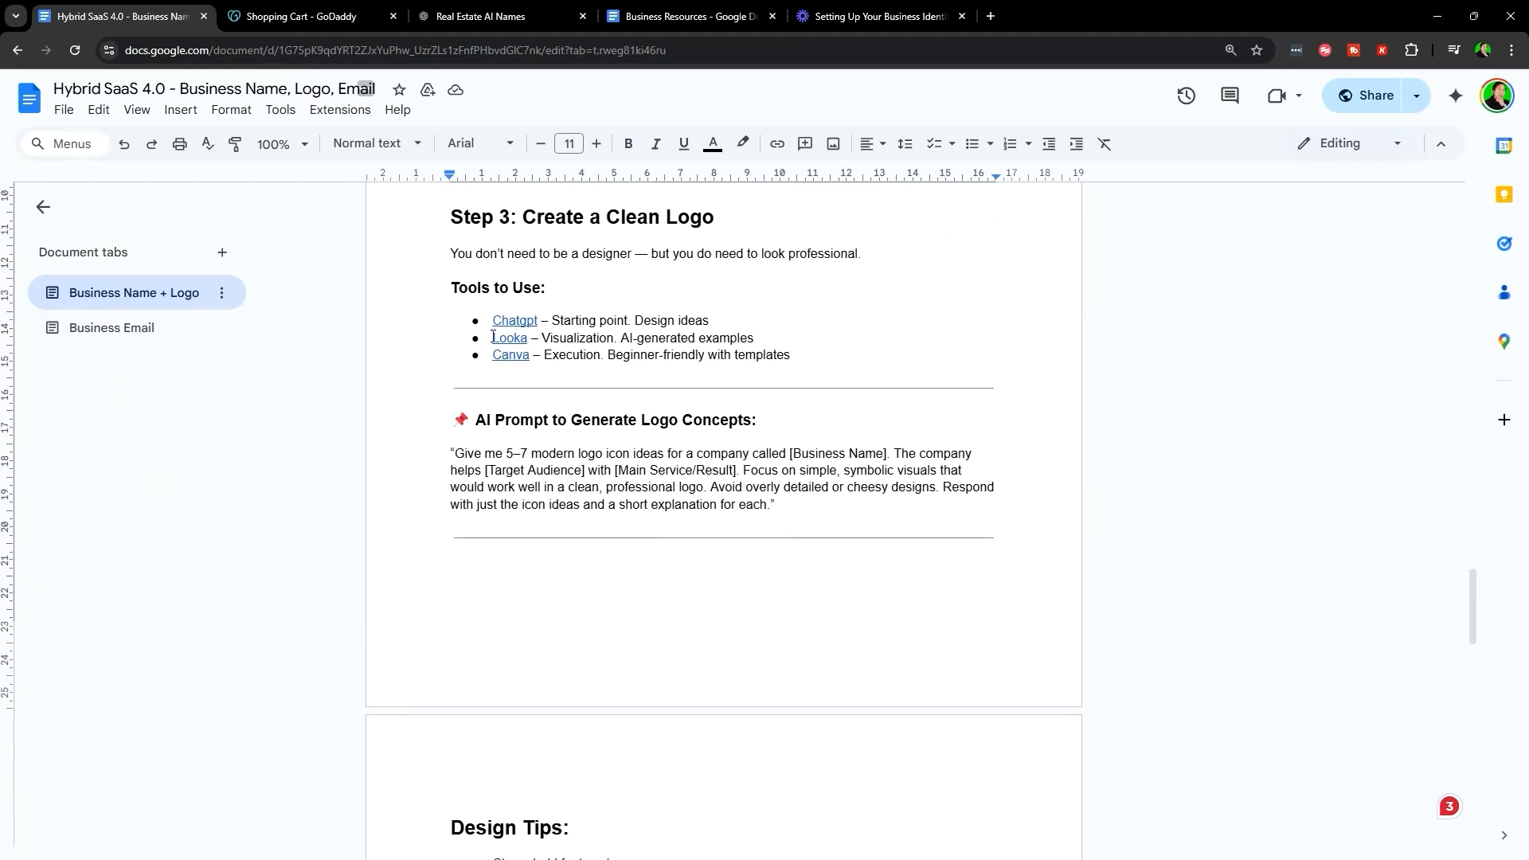
pyautogui.moveTo(483, 316); pyautogui.dragTo(717, 321)
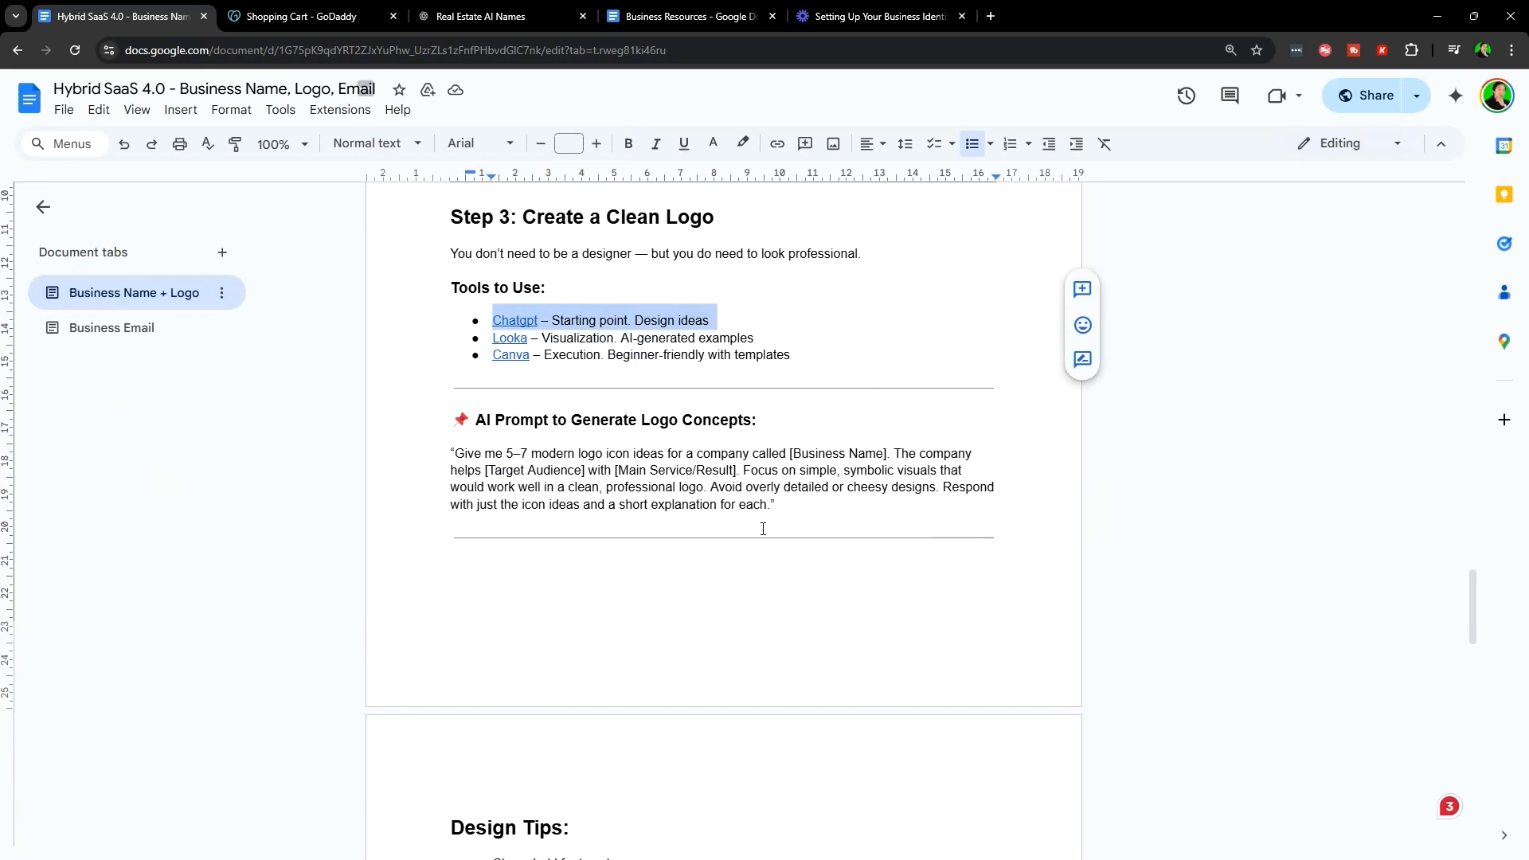
pyautogui.scroll(2, 764, 529)
pyautogui.click(821, 497)
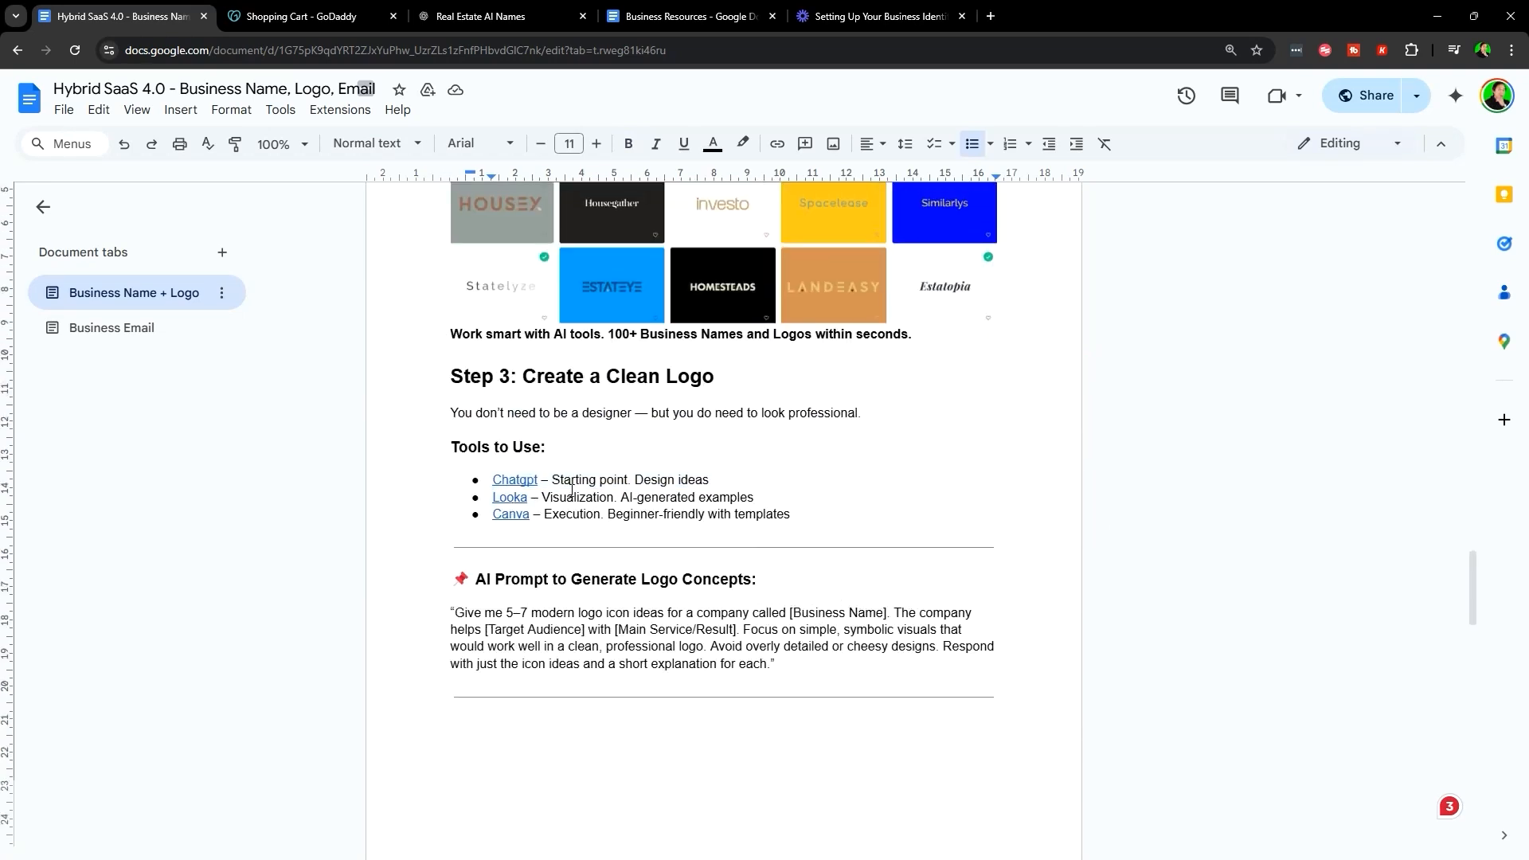
pyautogui.keyDown('shift'); pyautogui.click(763, 479); pyautogui.keyUp('shift')
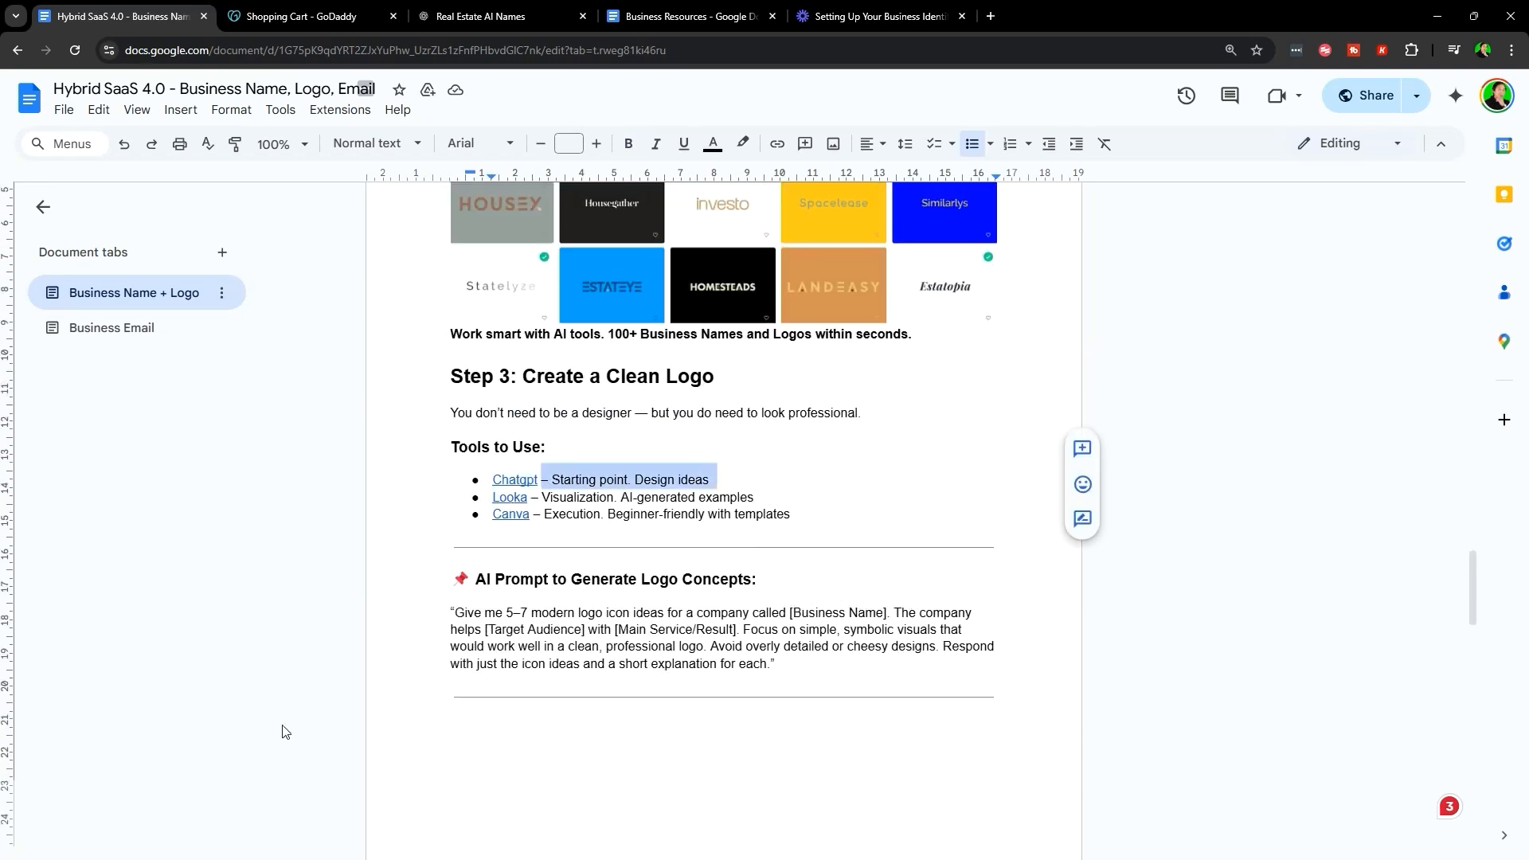
pyautogui.scroll(1, 967, 525)
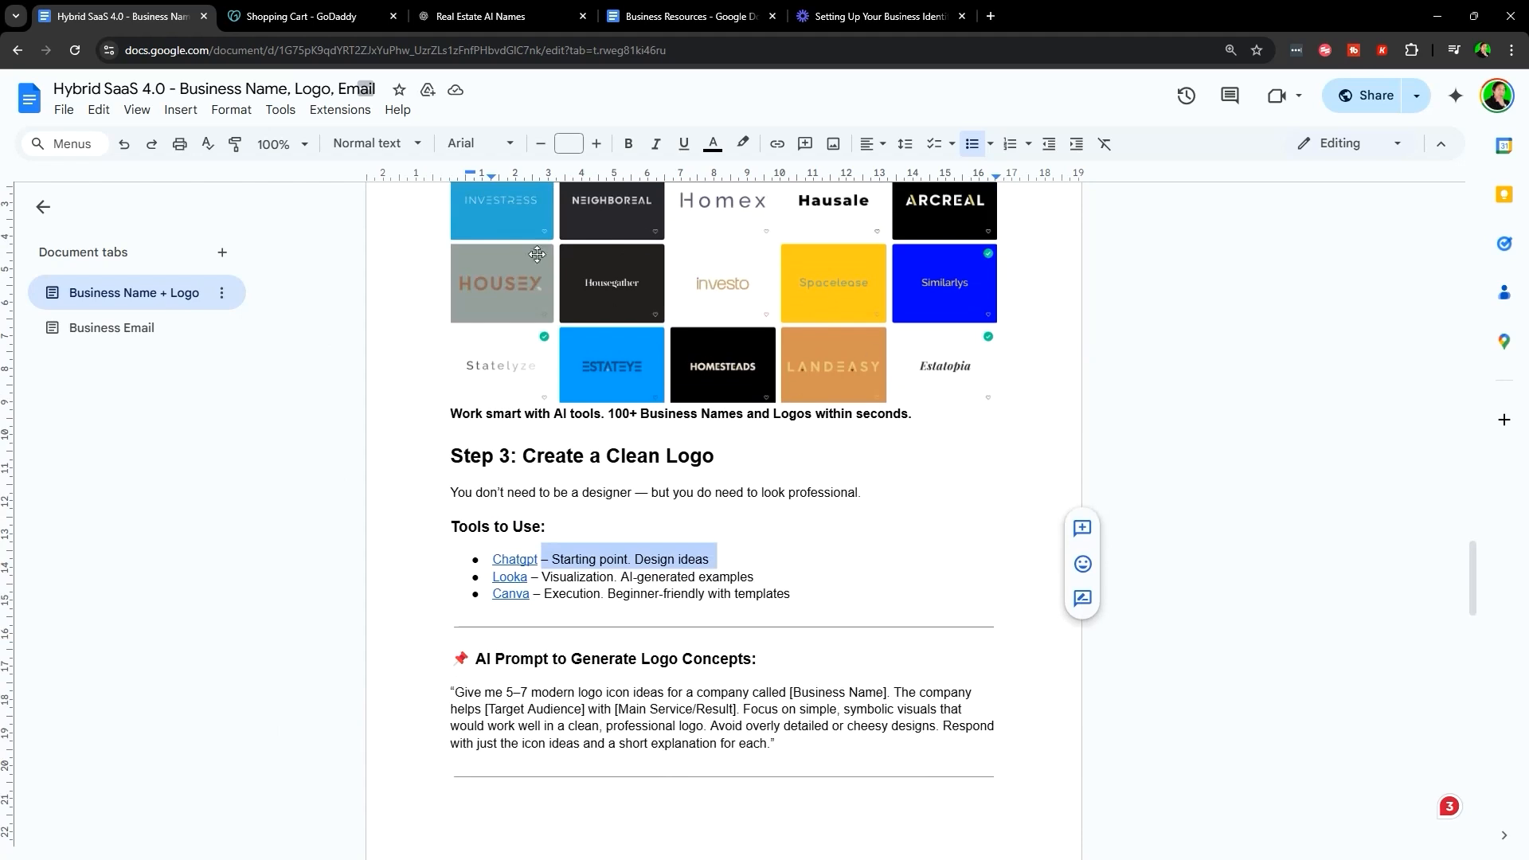
pyautogui.scroll(-2, 512, 444)
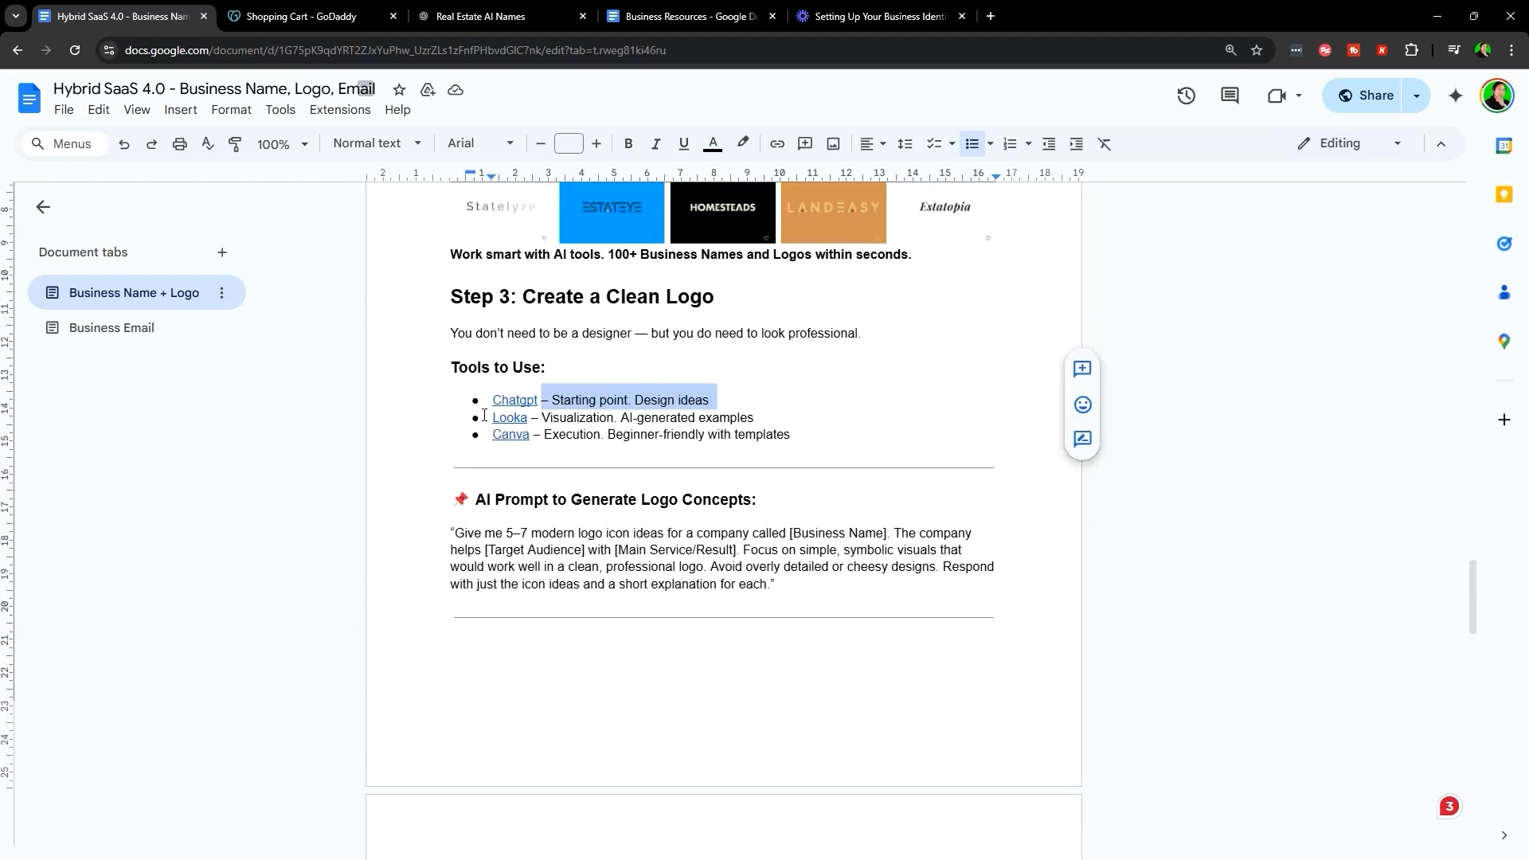
pyautogui.click(607, 398)
# - Highlight the Looka tool line
pyautogui.moveTo(490, 415); pyautogui.dragTo(805, 421)
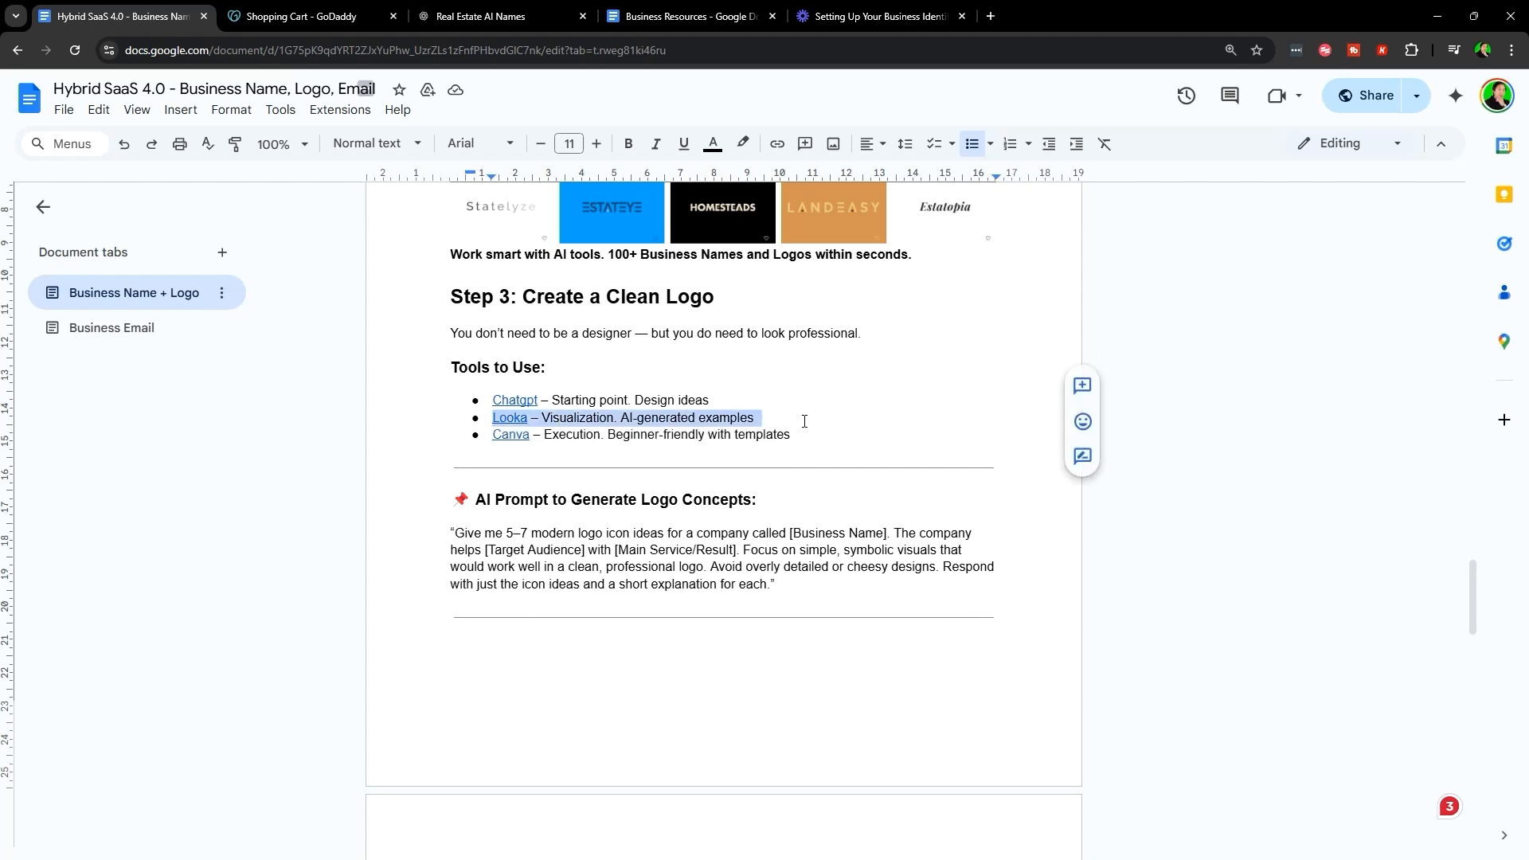
pyautogui.click(850, 416)
pyautogui.scroll(3, 850, 416)
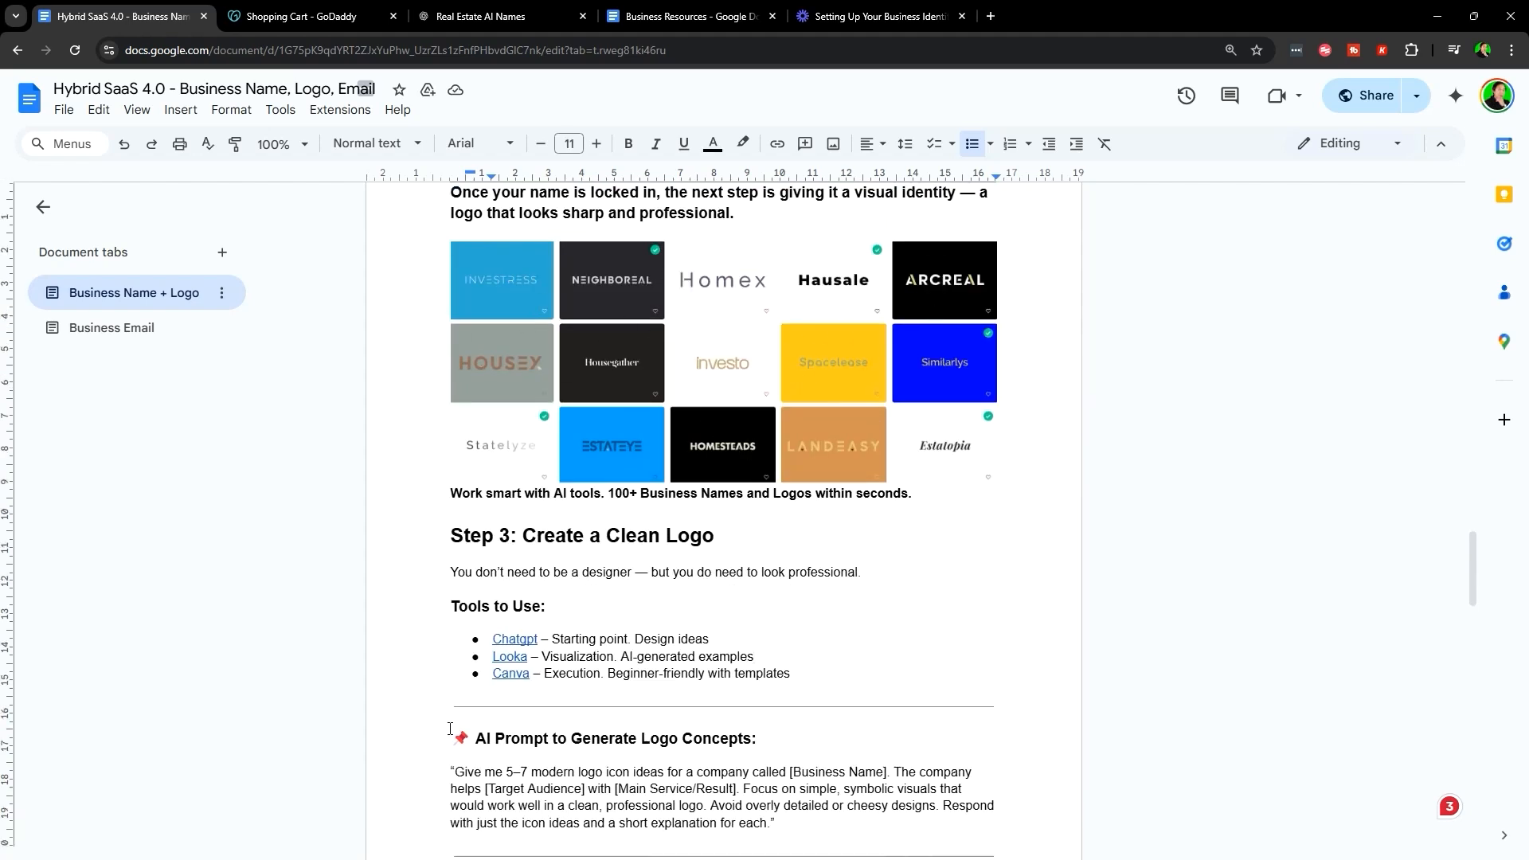
pyautogui.moveTo(494, 659); pyautogui.dragTo(767, 658)
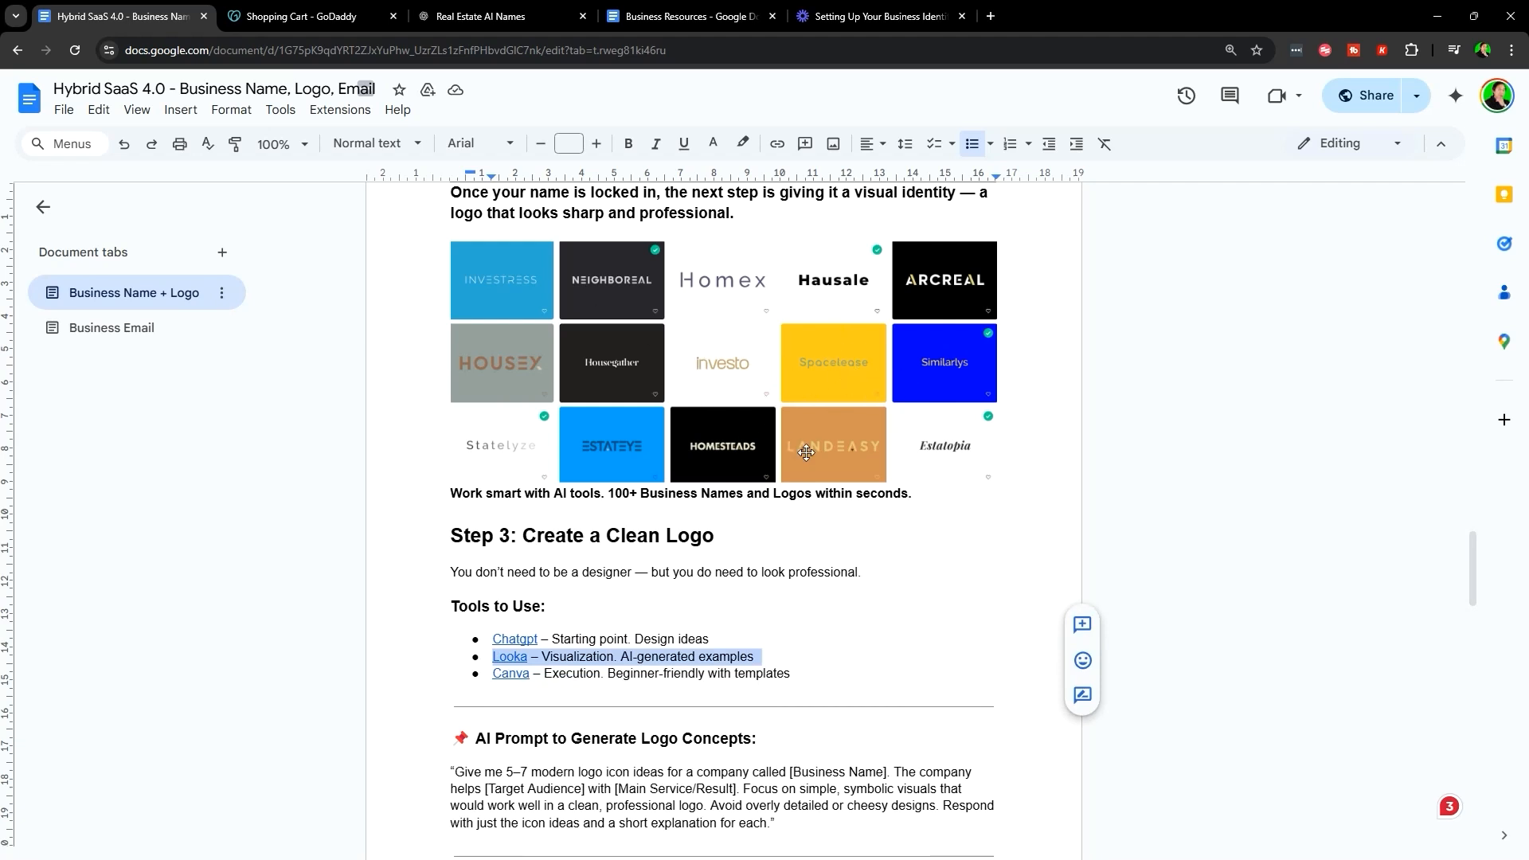
pyautogui.scroll(-1, 828, 460)
# - Show the Canva item's link and highlight the Canva tool line
pyautogui.click(492, 593)
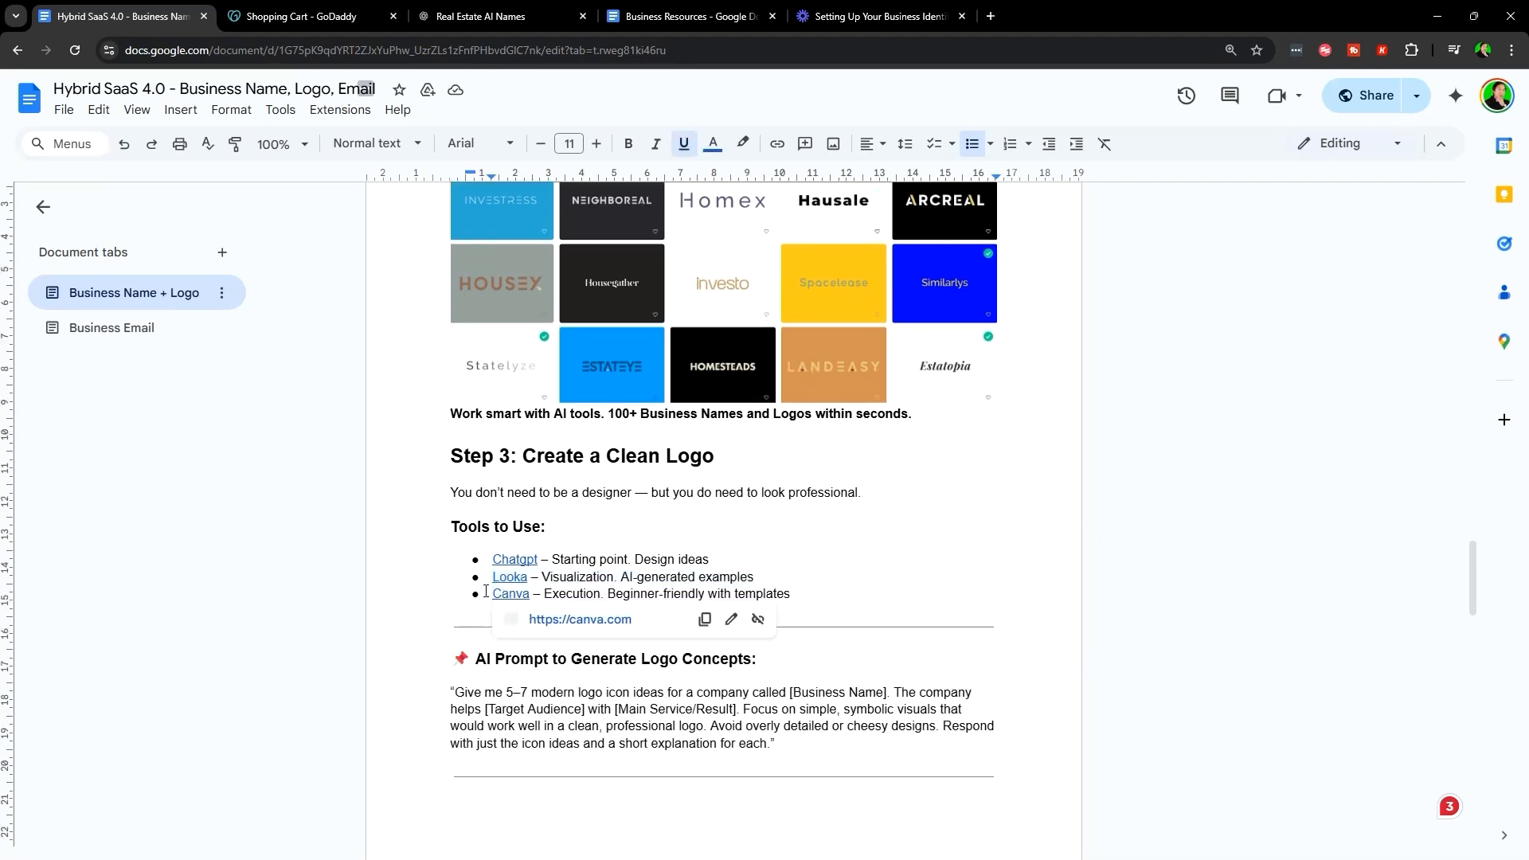
pyautogui.moveTo(486, 592); pyautogui.dragTo(801, 593)
pyautogui.click(755, 577)
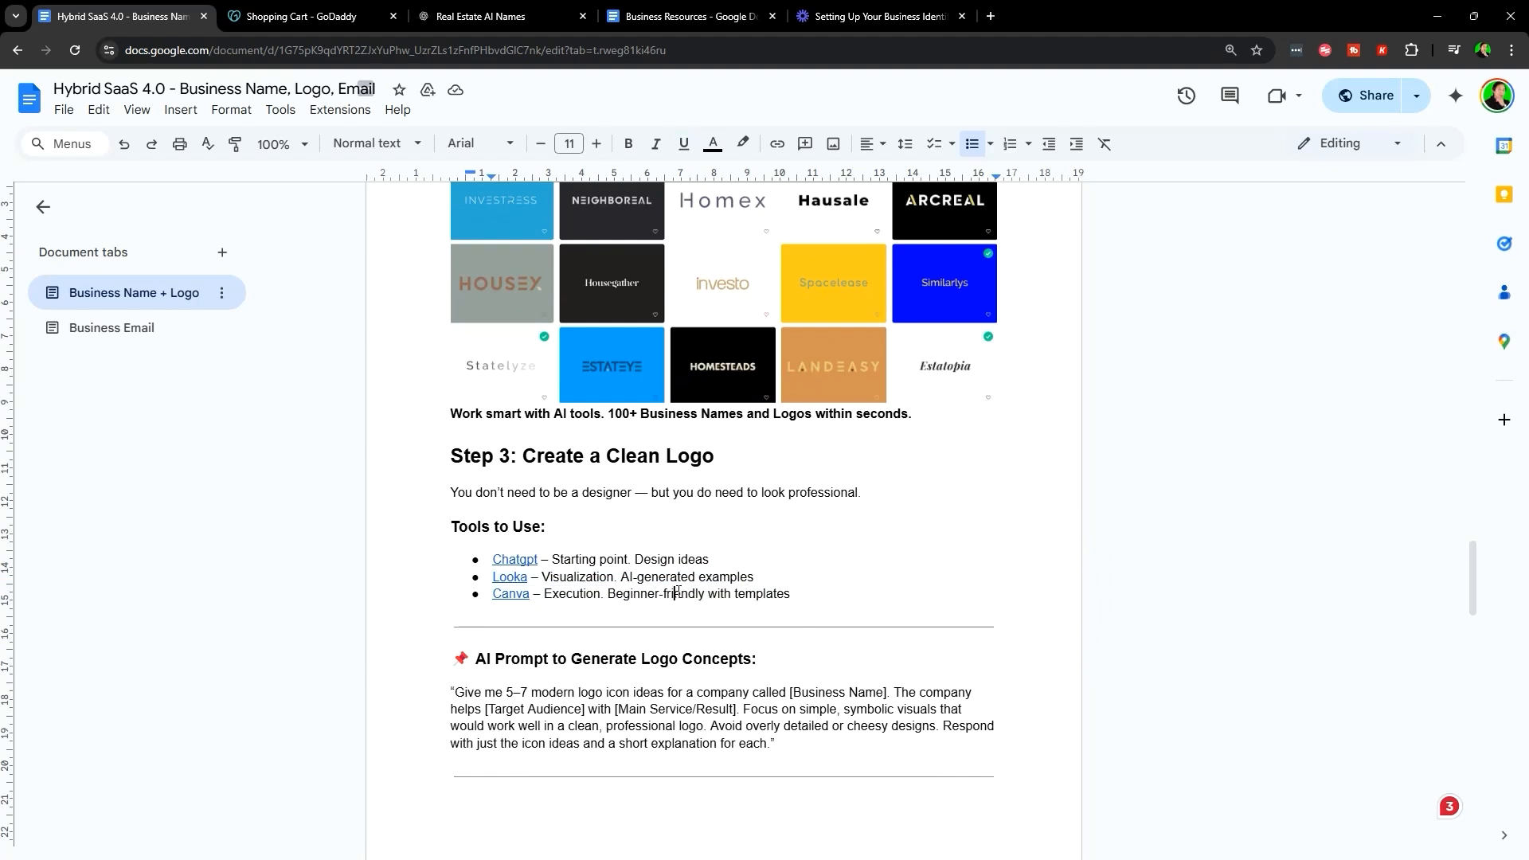
pyautogui.scroll(2, 674, 557)
# - Select the 'AI Prompt to Generate Logo Concepts' block asking for 5–7 logo icon ideas
pyautogui.scroll(-2, 668, 470)
pyautogui.scroll(1, 411, 468)
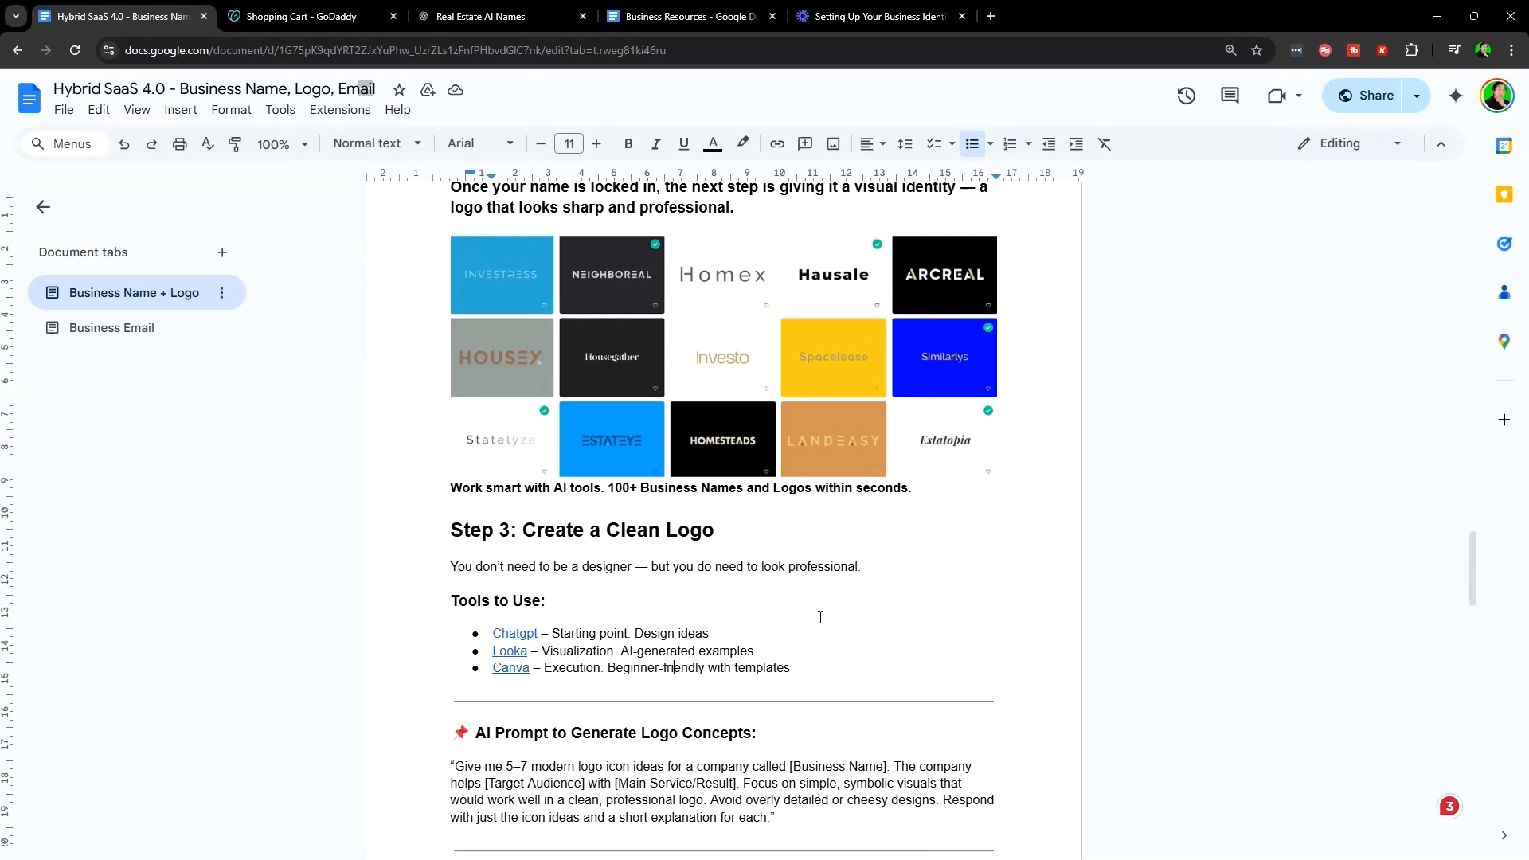
pyautogui.scroll(-1, 797, 557)
pyautogui.scroll(1, 781, 550)
pyautogui.scroll(-1, 492, 549)
pyautogui.scroll(-1, 395, 566)
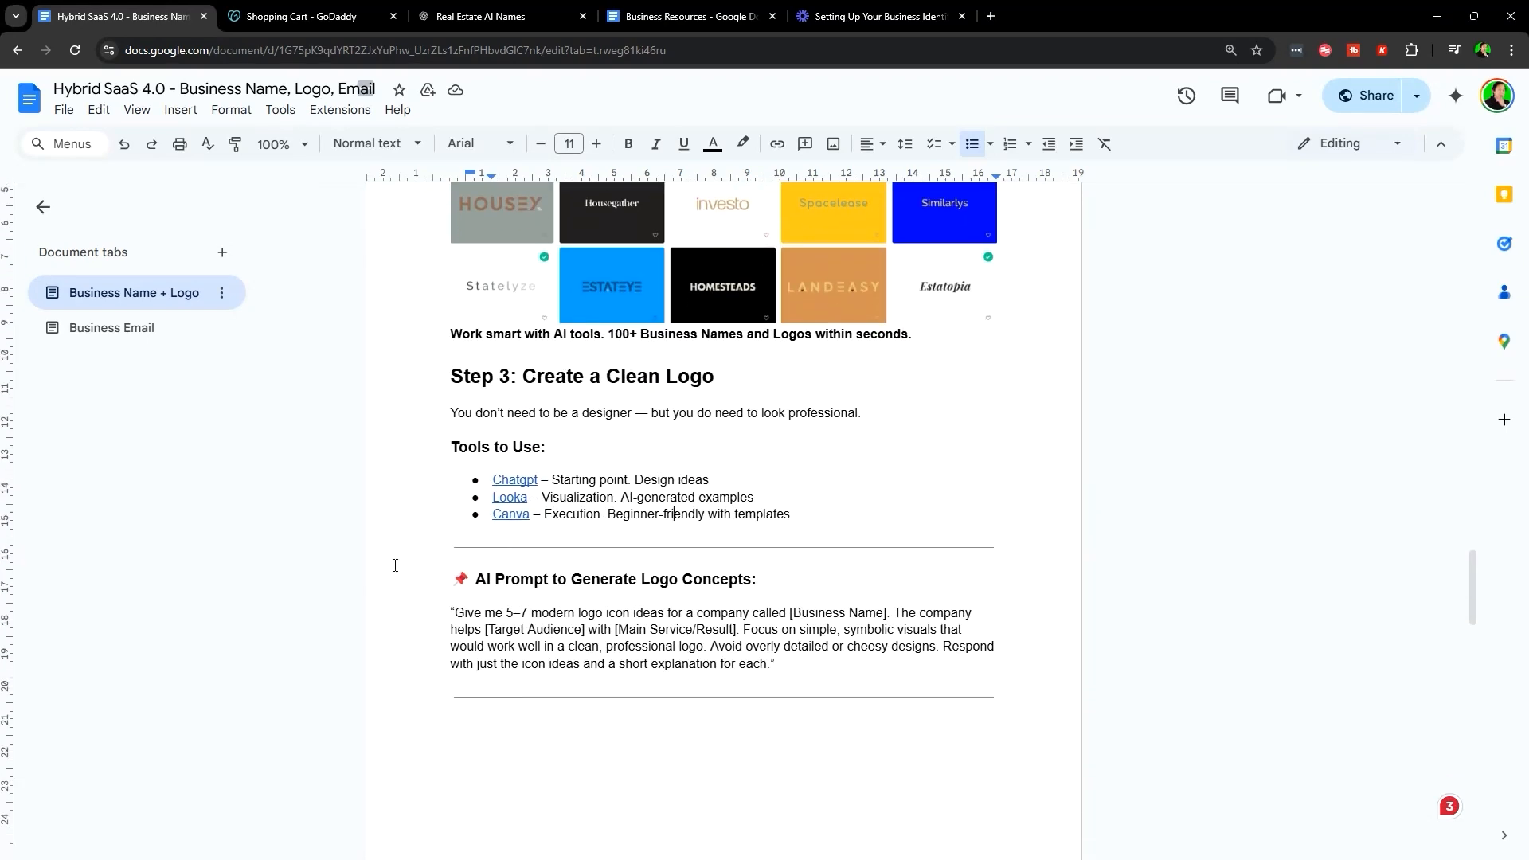
pyautogui.moveTo(372, 615); pyautogui.dragTo(784, 667)
pyautogui.hotkey('ctrl', 'c')
pyautogui.scroll(2, 632, 574)
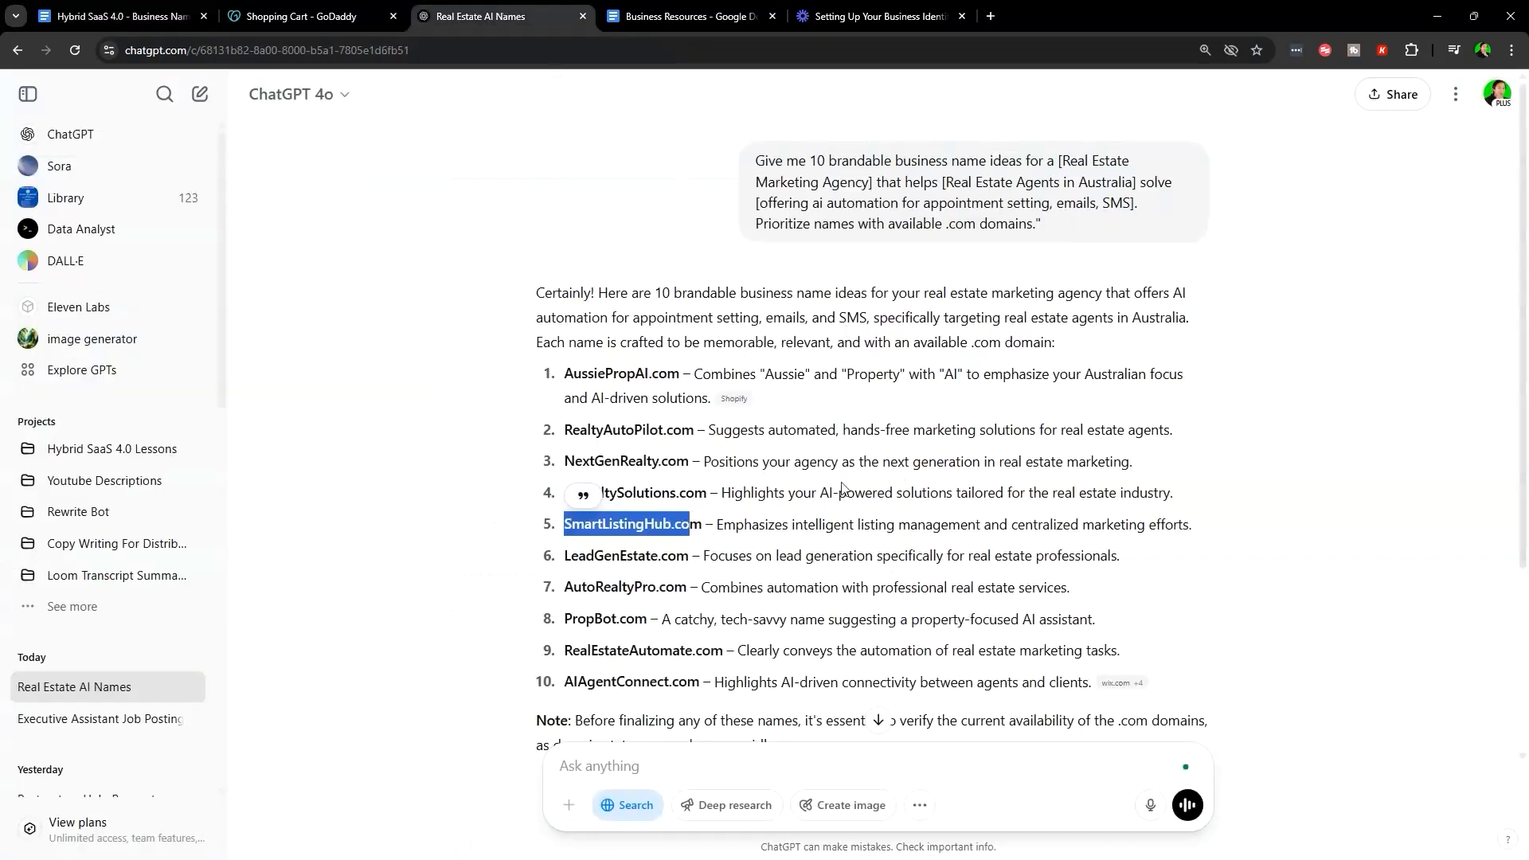
# - Paste the logo-ideas prompt into ChatGPT and fill in SmartListingHub as the business name
pyautogui.scroll(-3, 701, 489)
pyautogui.click(666, 766)
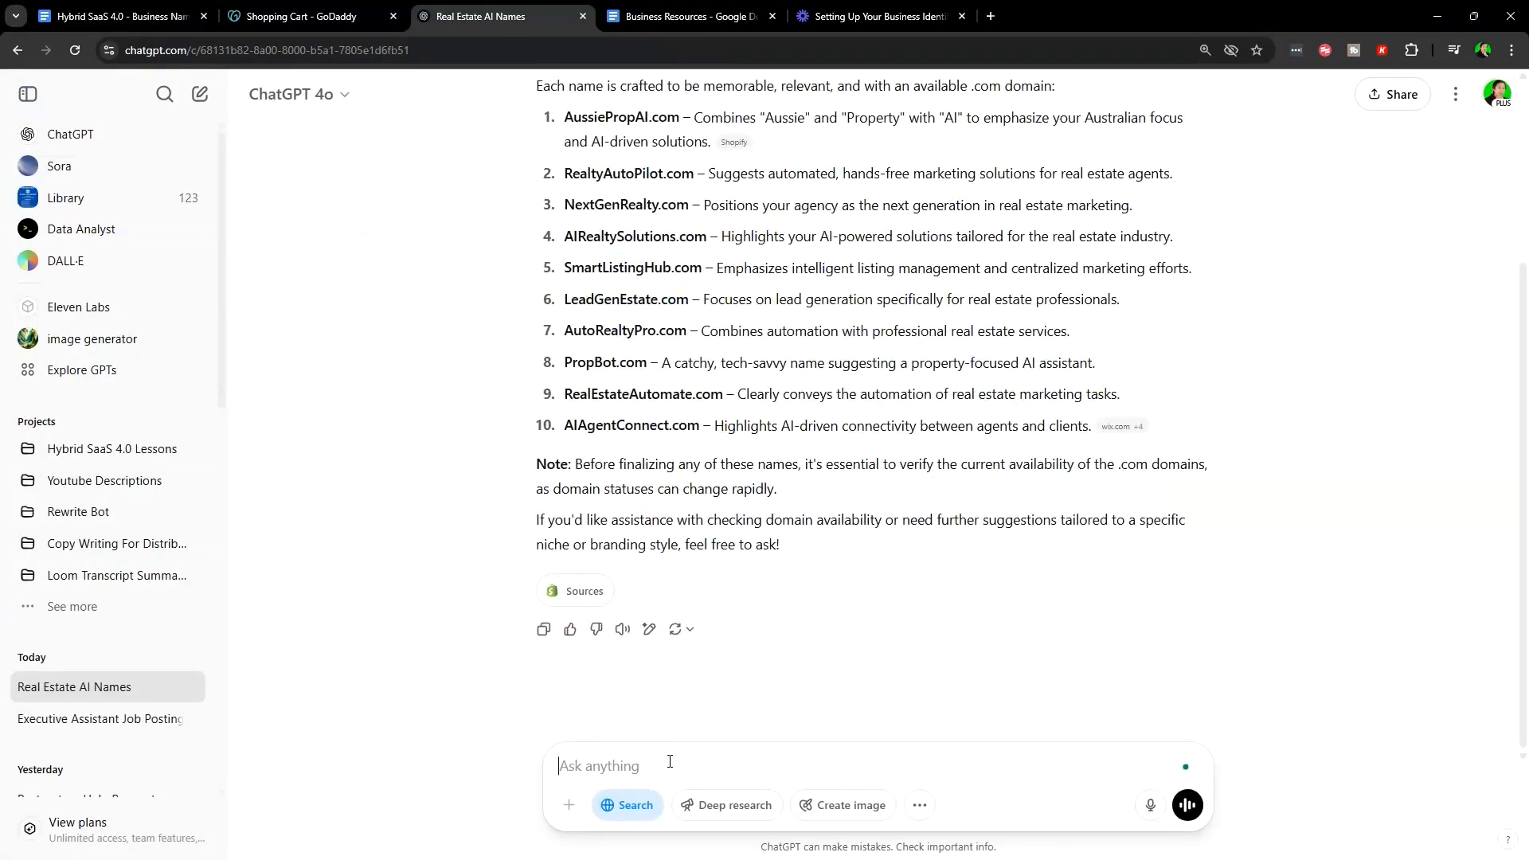
pyautogui.hotkey('ctrl', 'v')
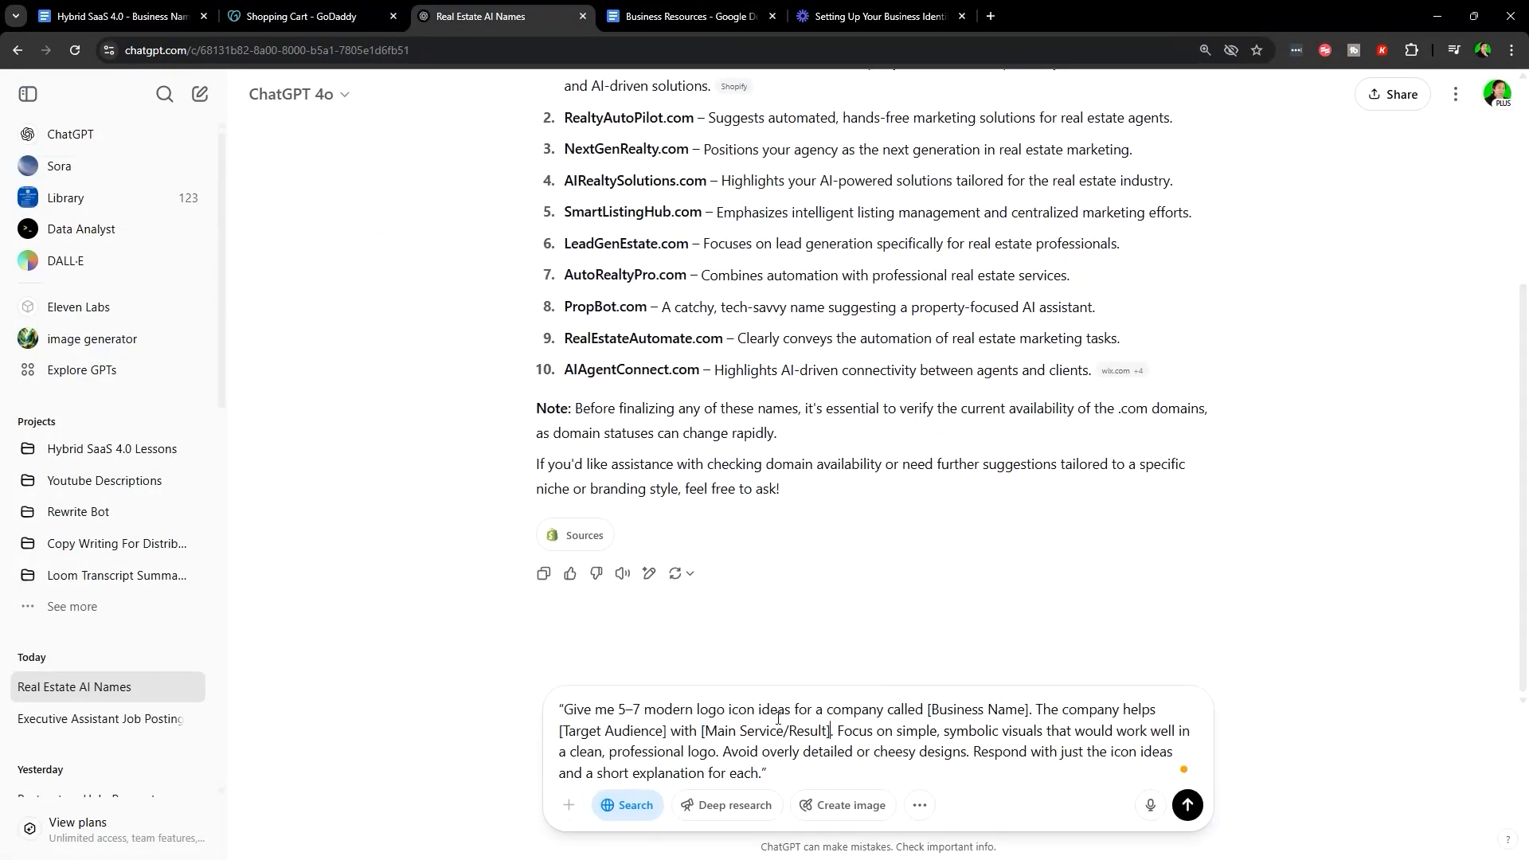
pyautogui.moveTo(562, 707); pyautogui.dragTo(929, 709)
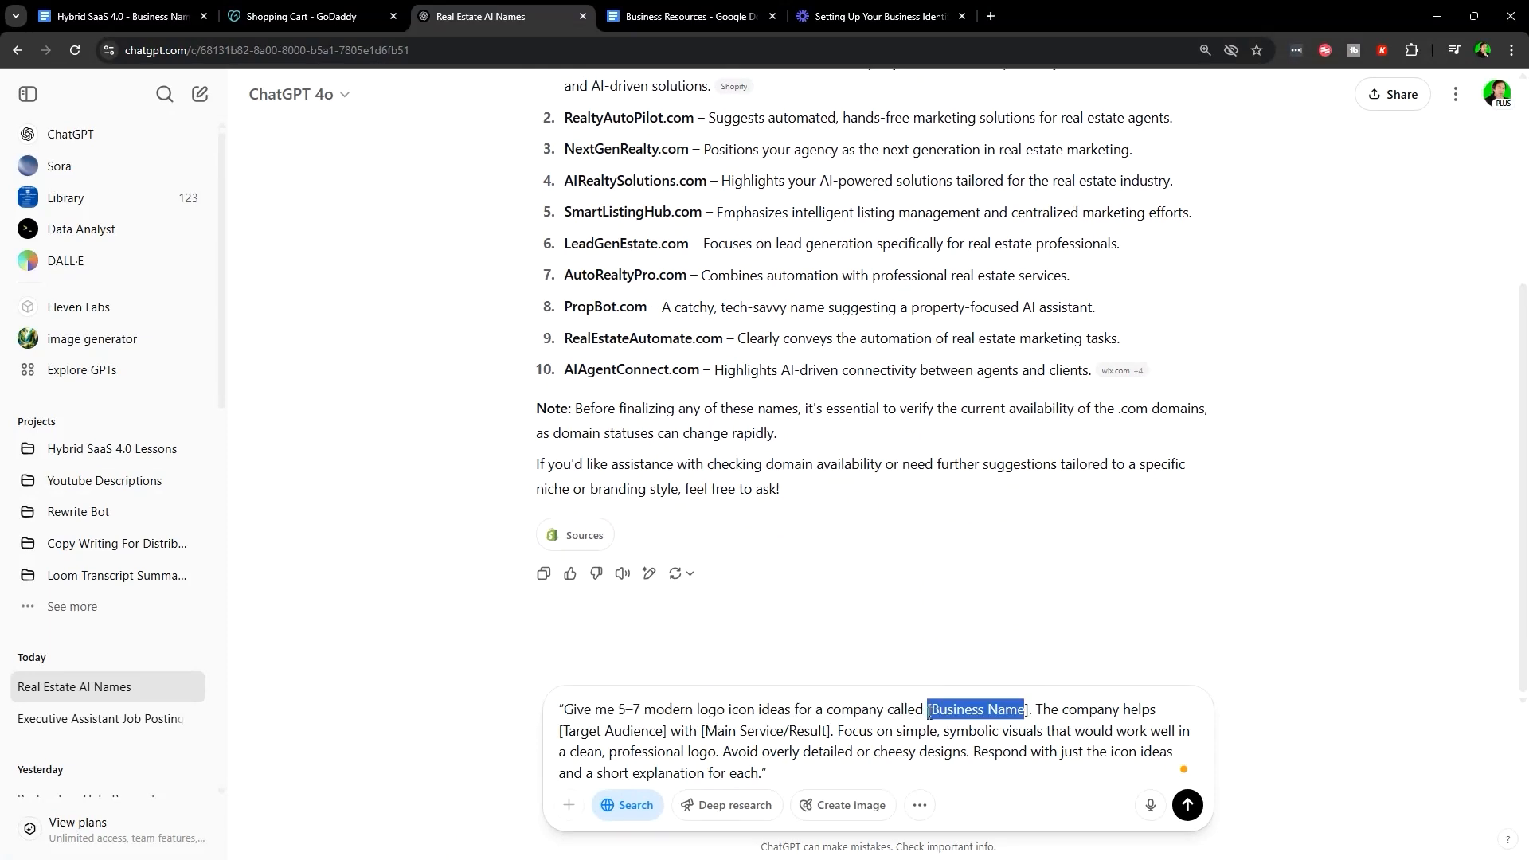
pyautogui.write('SmartListingHub')
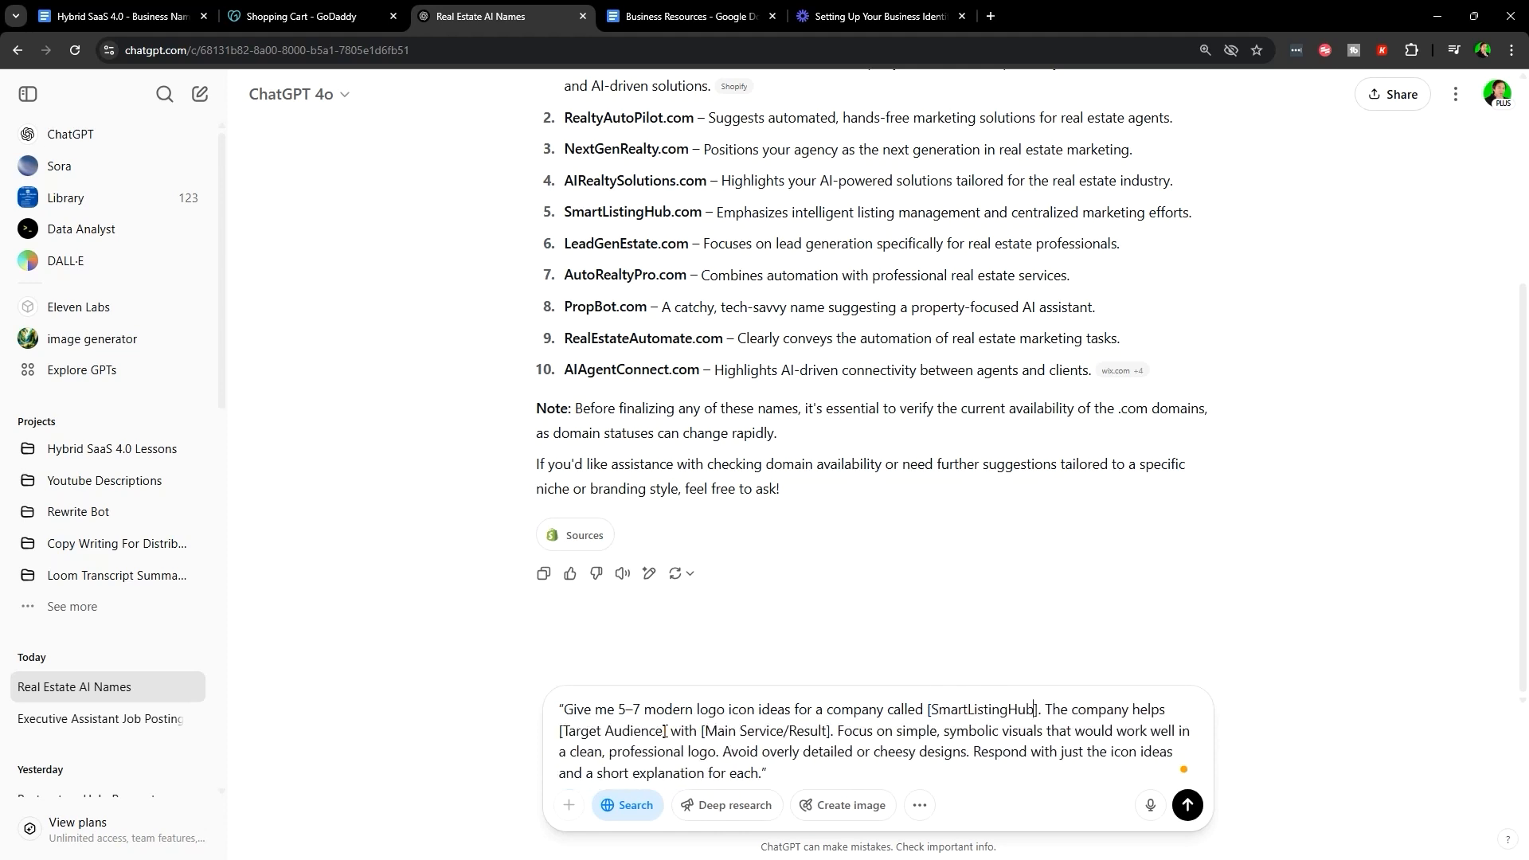
# - Set the audience to 'Real Estate Agents in Australia', add the AI automation services, and send
pyautogui.moveTo(665, 731); pyautogui.dragTo(568, 737)
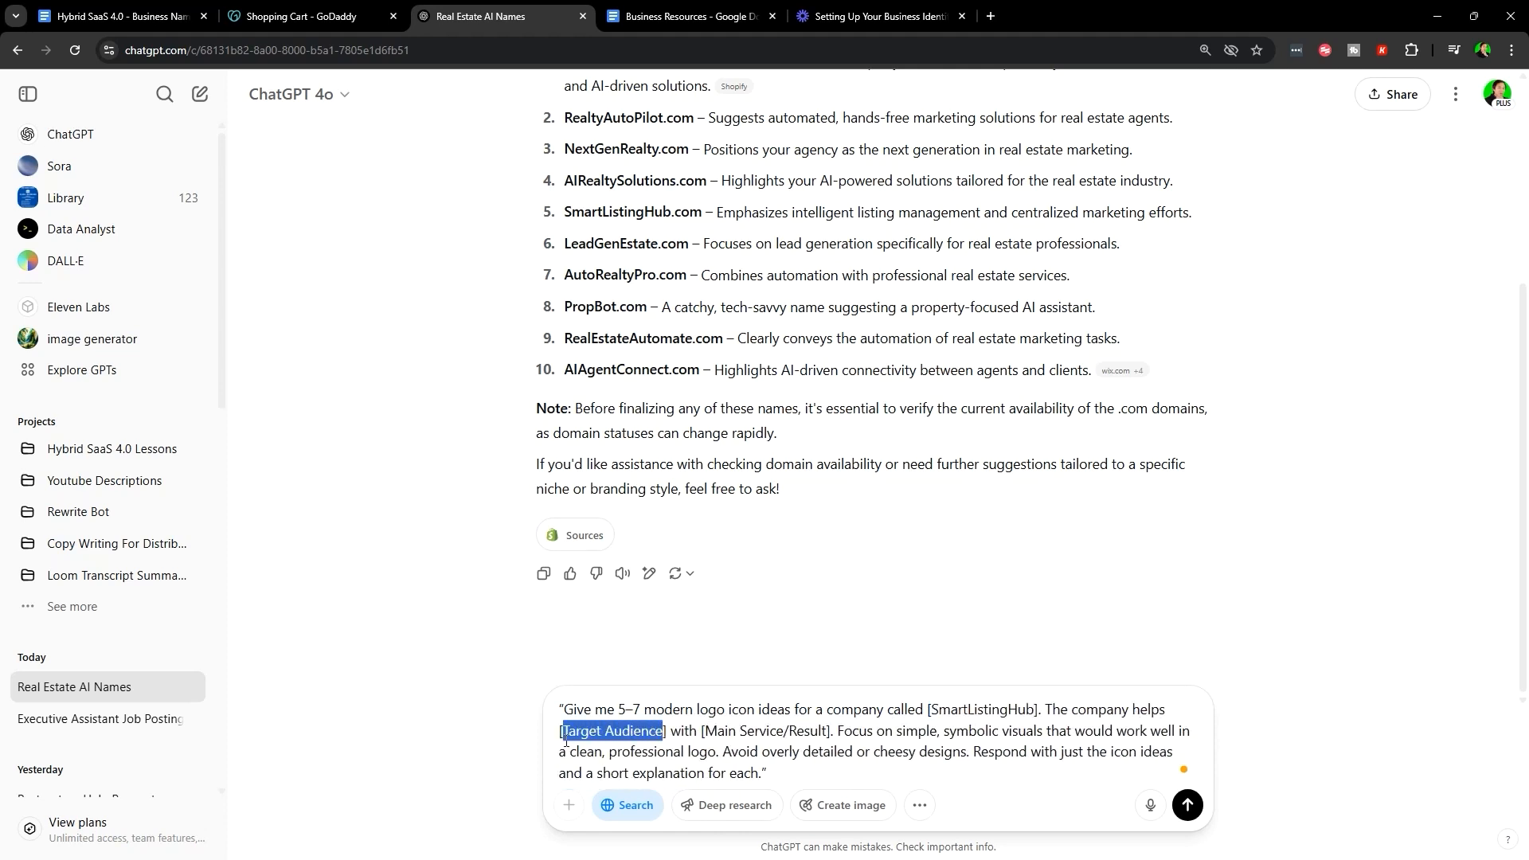
pyautogui.write('Real Estate Agens')
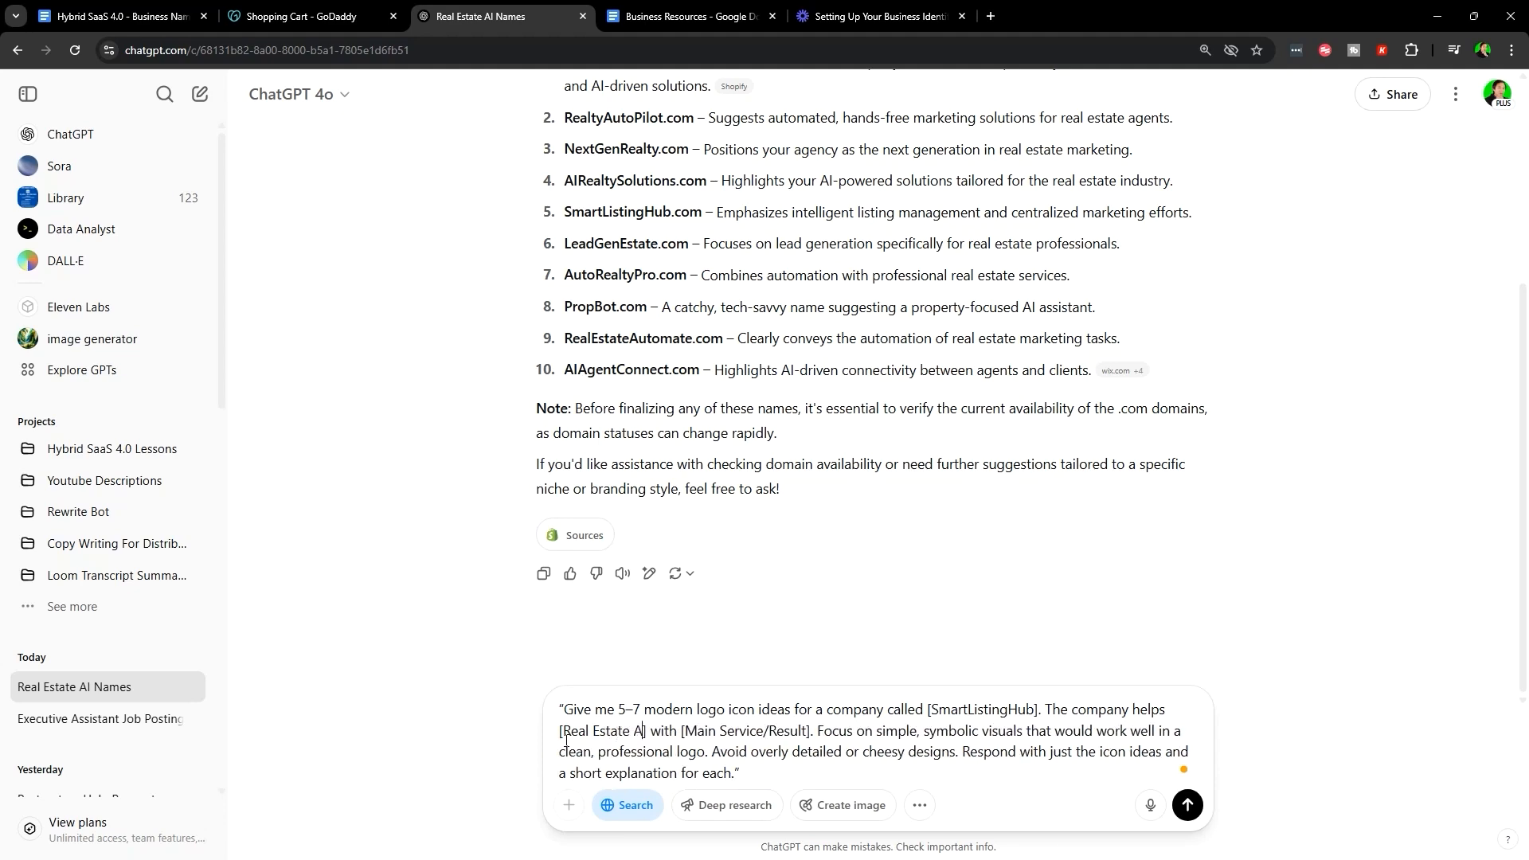
pyautogui.press('BackSpace')
pyautogui.write('ts in Australia')
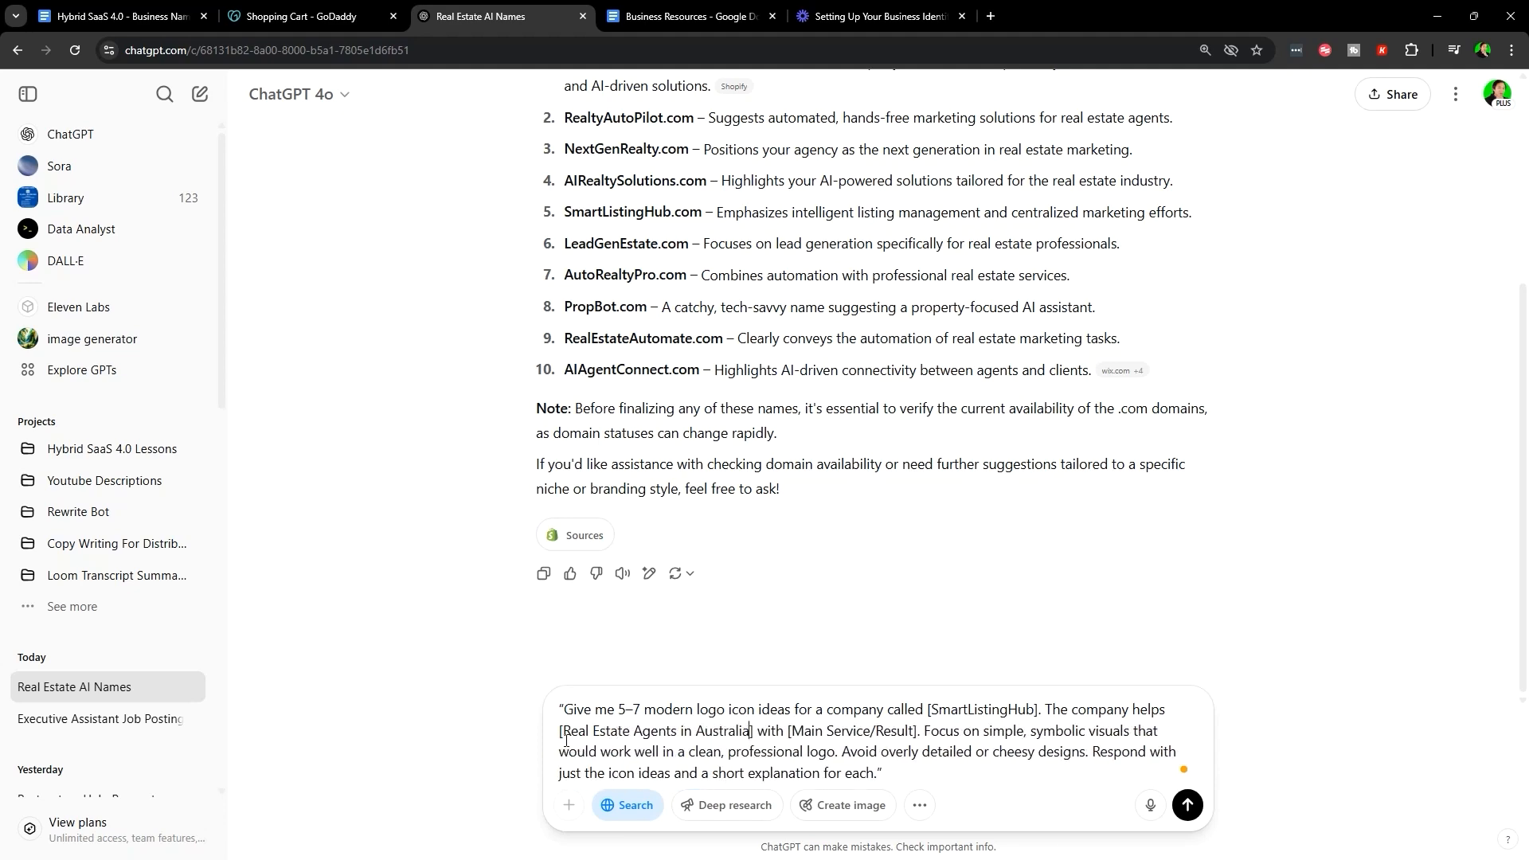
pyautogui.press('BackSpace')
pyautogui.press('BackSpace')
pyautogui.press('BackSpace')
pyautogui.press('BackSpace')
pyautogui.press('BackSpace')
pyautogui.press('BackSpace')
pyautogui.press('BackSpace')
pyautogui.press('BackSpace')
pyautogui.press('BackSpace')
pyautogui.press('BackSpace')
pyautogui.press('BackSpace')
pyautogui.press('BackSpace')
pyautogui.press('BackSpace')
pyautogui.press('BackSpace')
pyautogui.press('BackSpace')
pyautogui.press('BackSpace')
pyautogui.press('BackSpace')
pyautogui.press('BackSpace')
pyautogui.press('BackSpace')
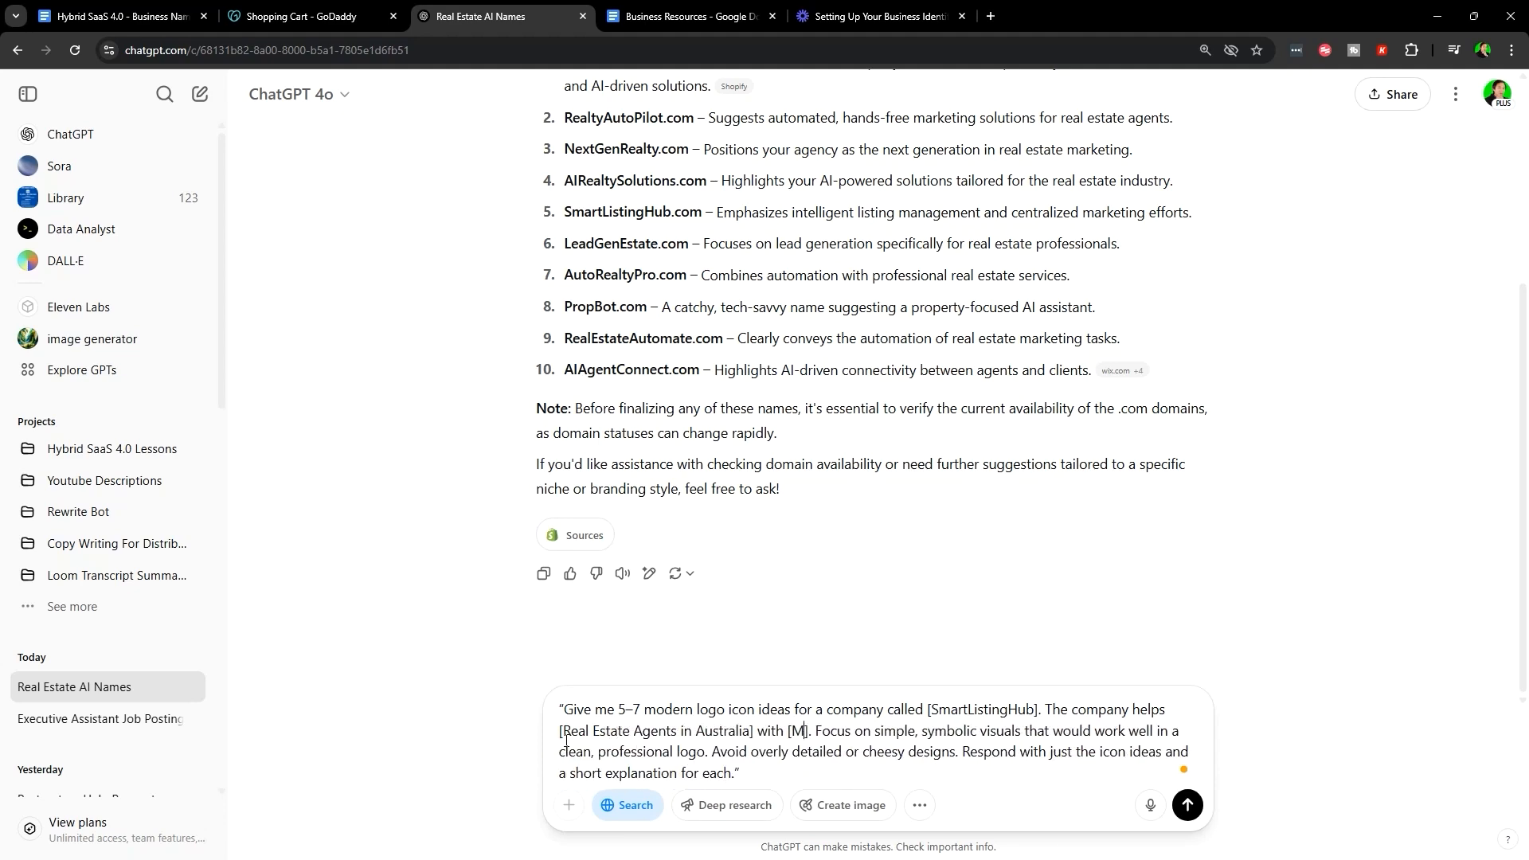
pyautogui.scroll(4, 825, 390)
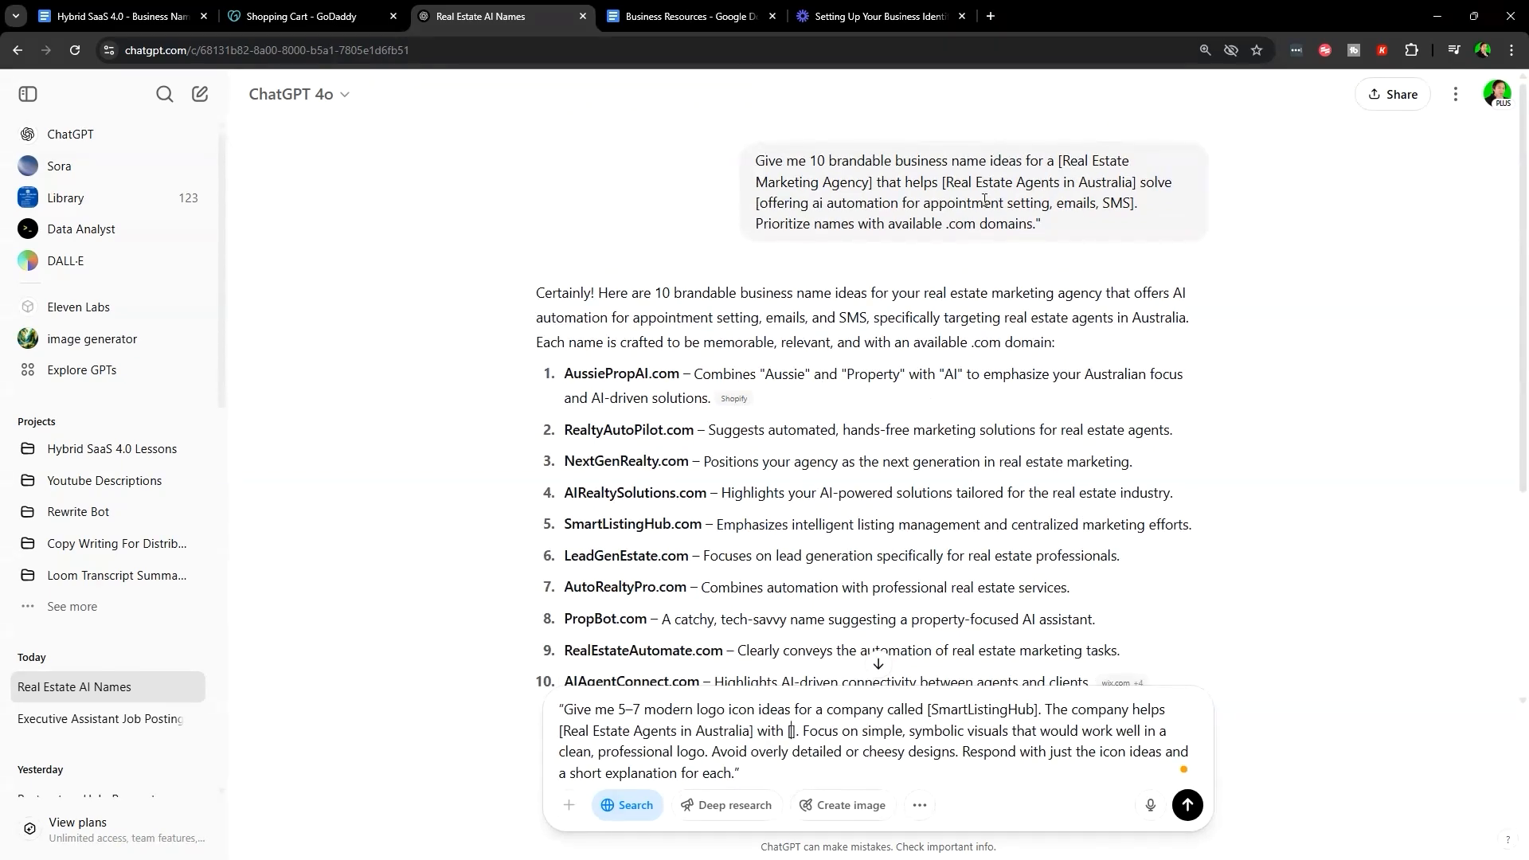
pyautogui.moveTo(758, 202); pyautogui.dragTo(1131, 199)
pyautogui.hotkey('ctrl', 'c')
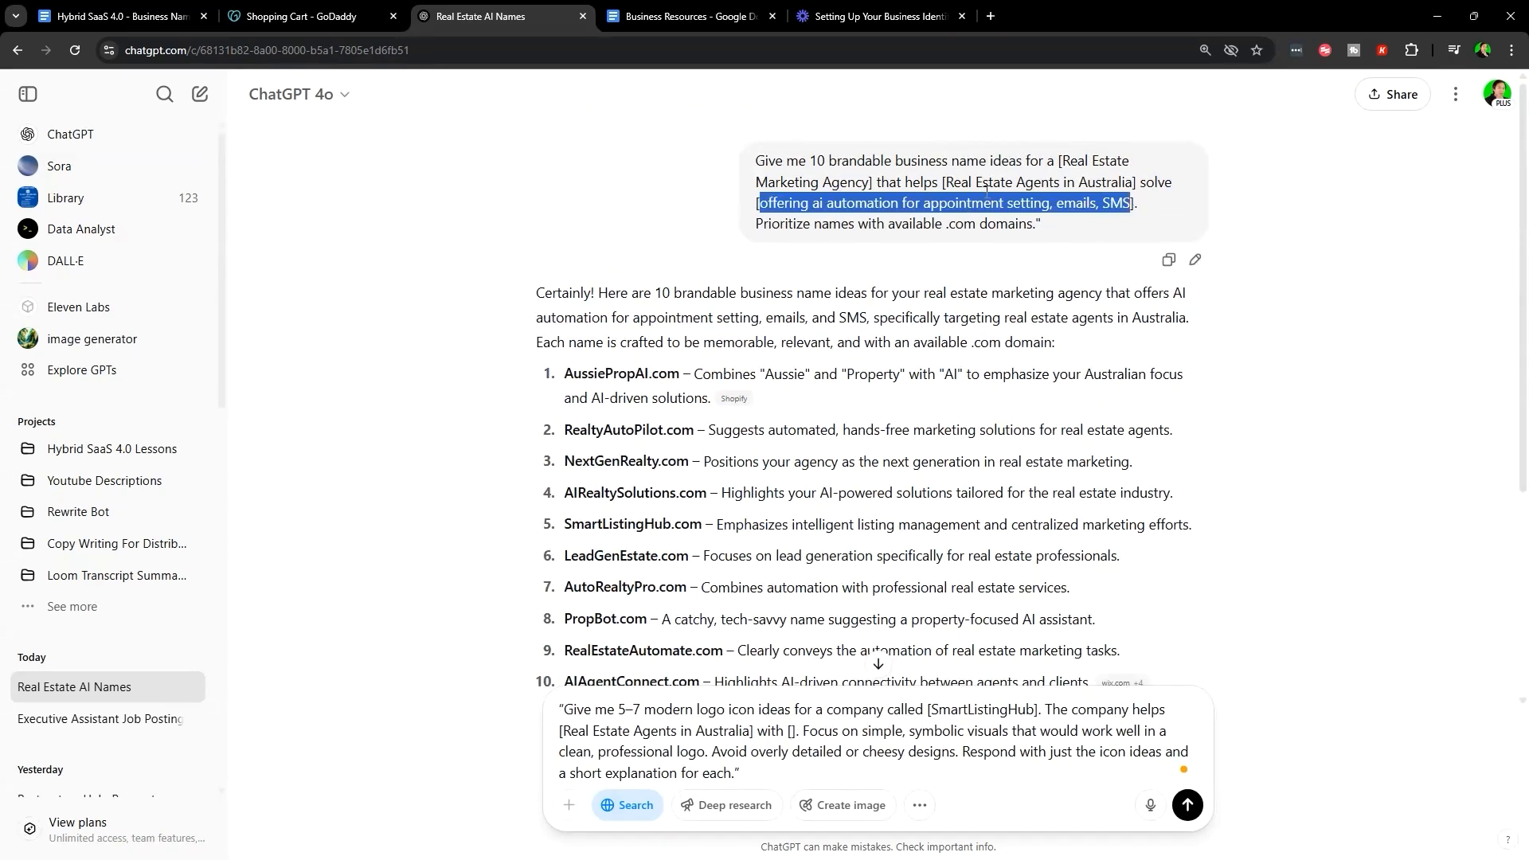
pyautogui.scroll(-4, 1104, 278)
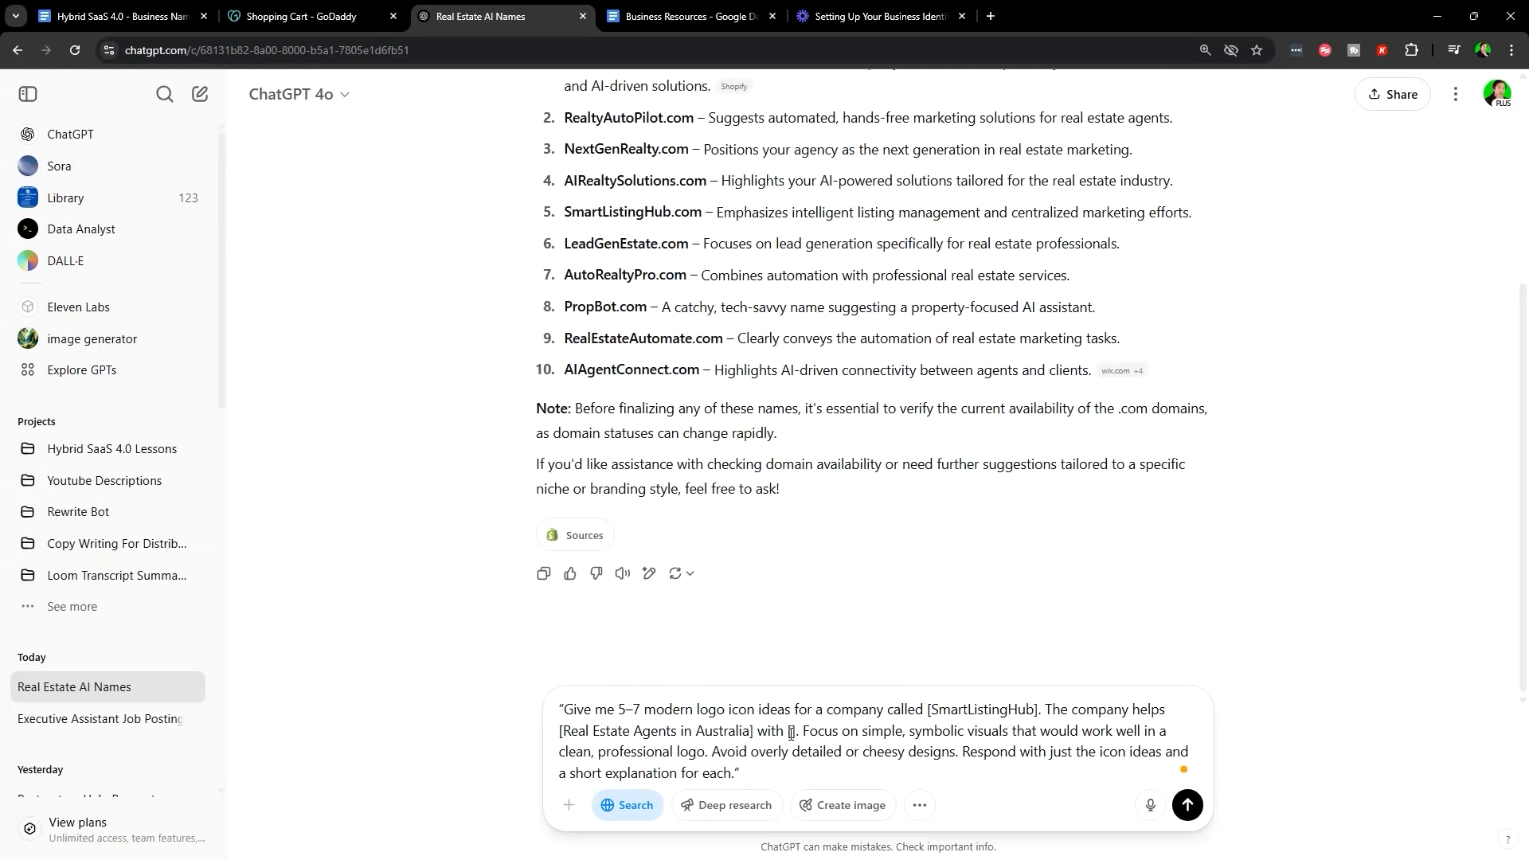
pyautogui.hotkey('ctrl', 'v')
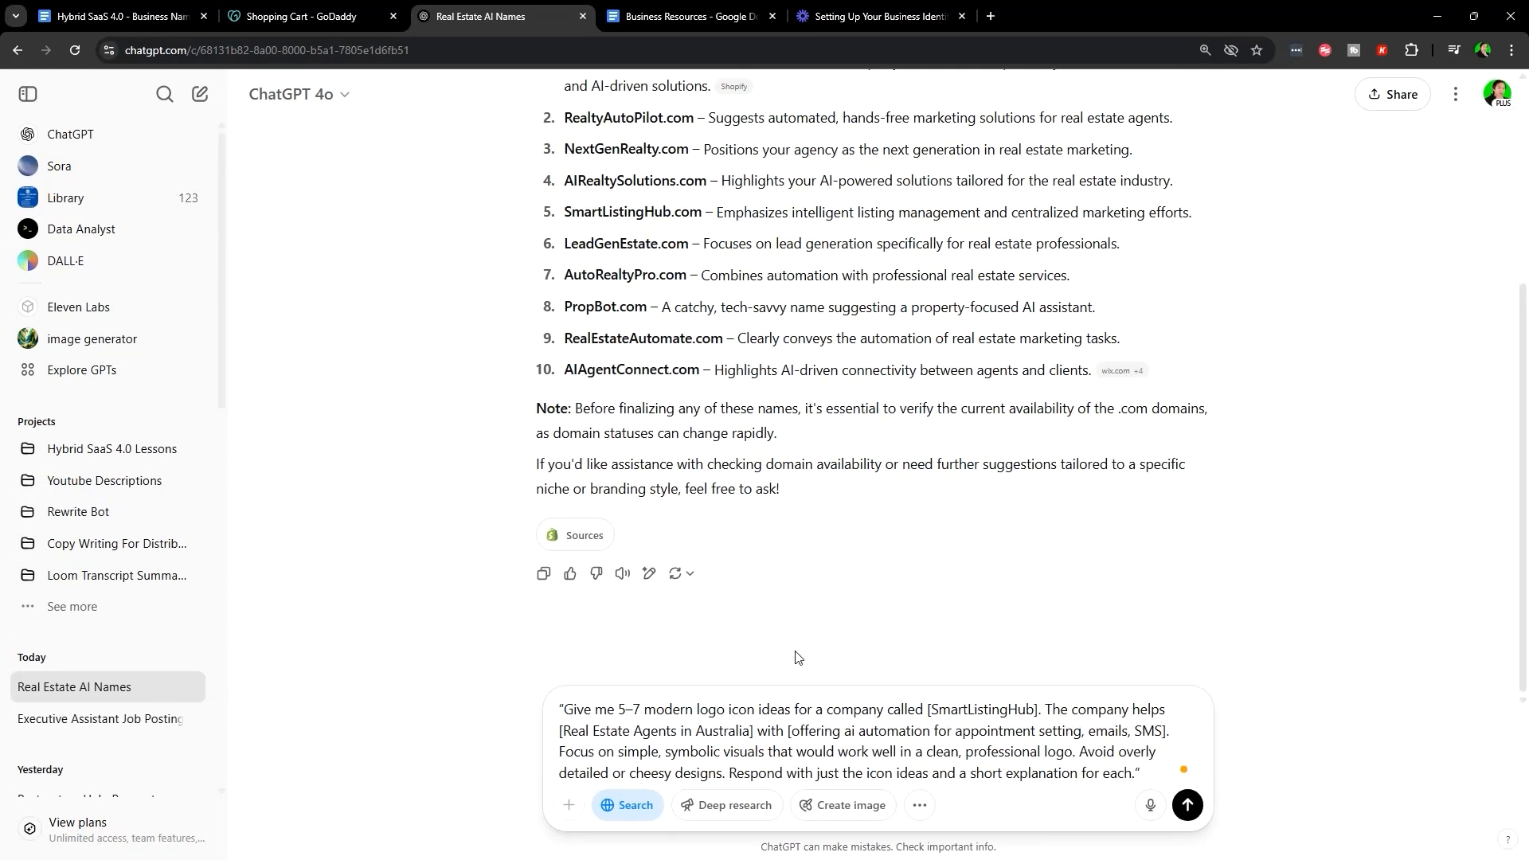
pyautogui.press('Return')
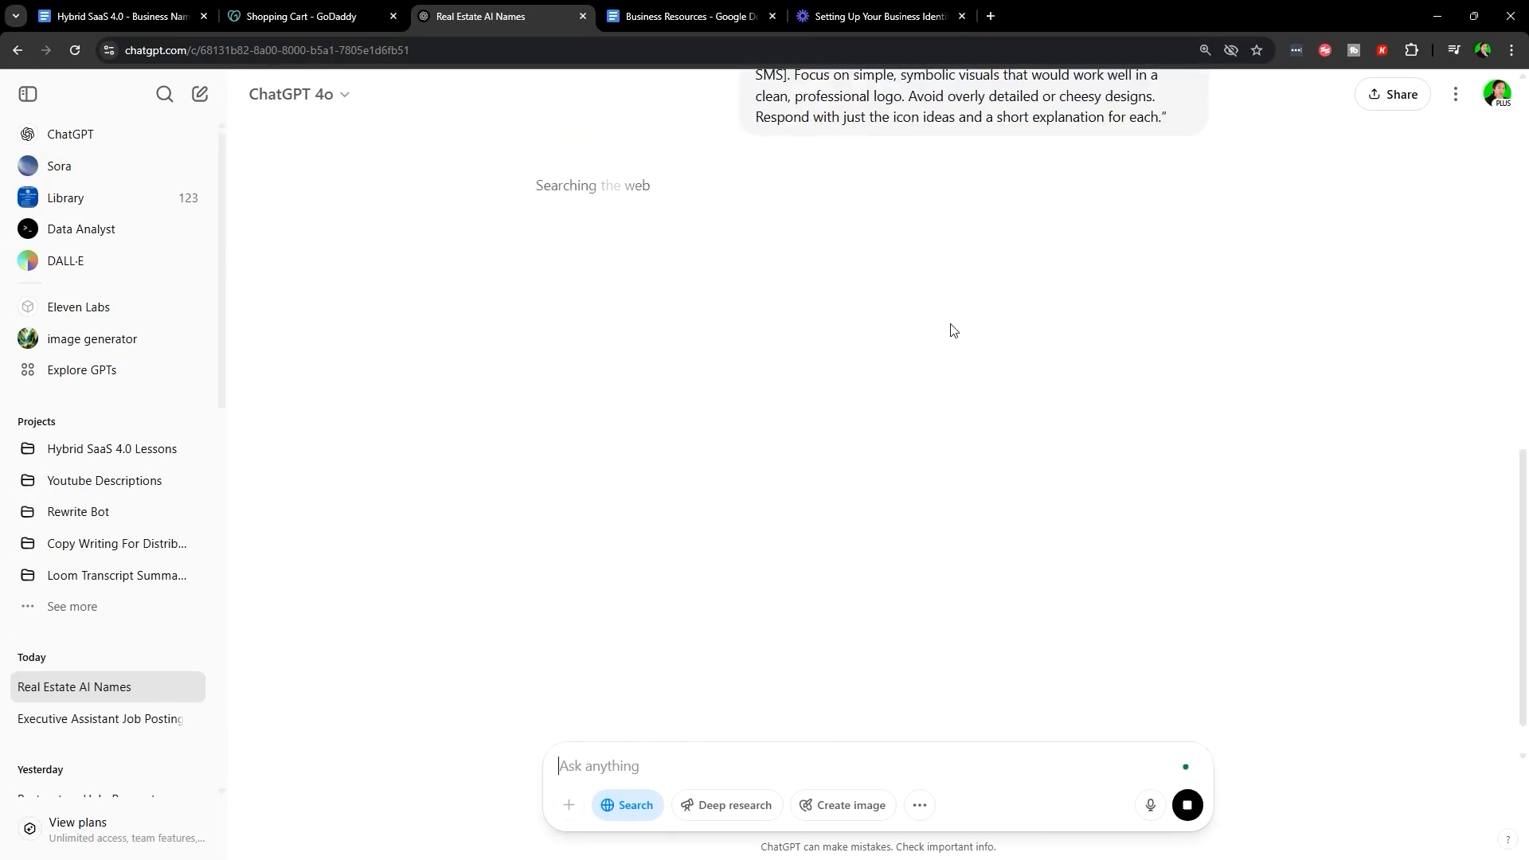
# - Enlarge the first real-estate logo example and browse the next three example images
pyautogui.scroll(4, 895, 533)
pyautogui.scroll(-2, 890, 518)
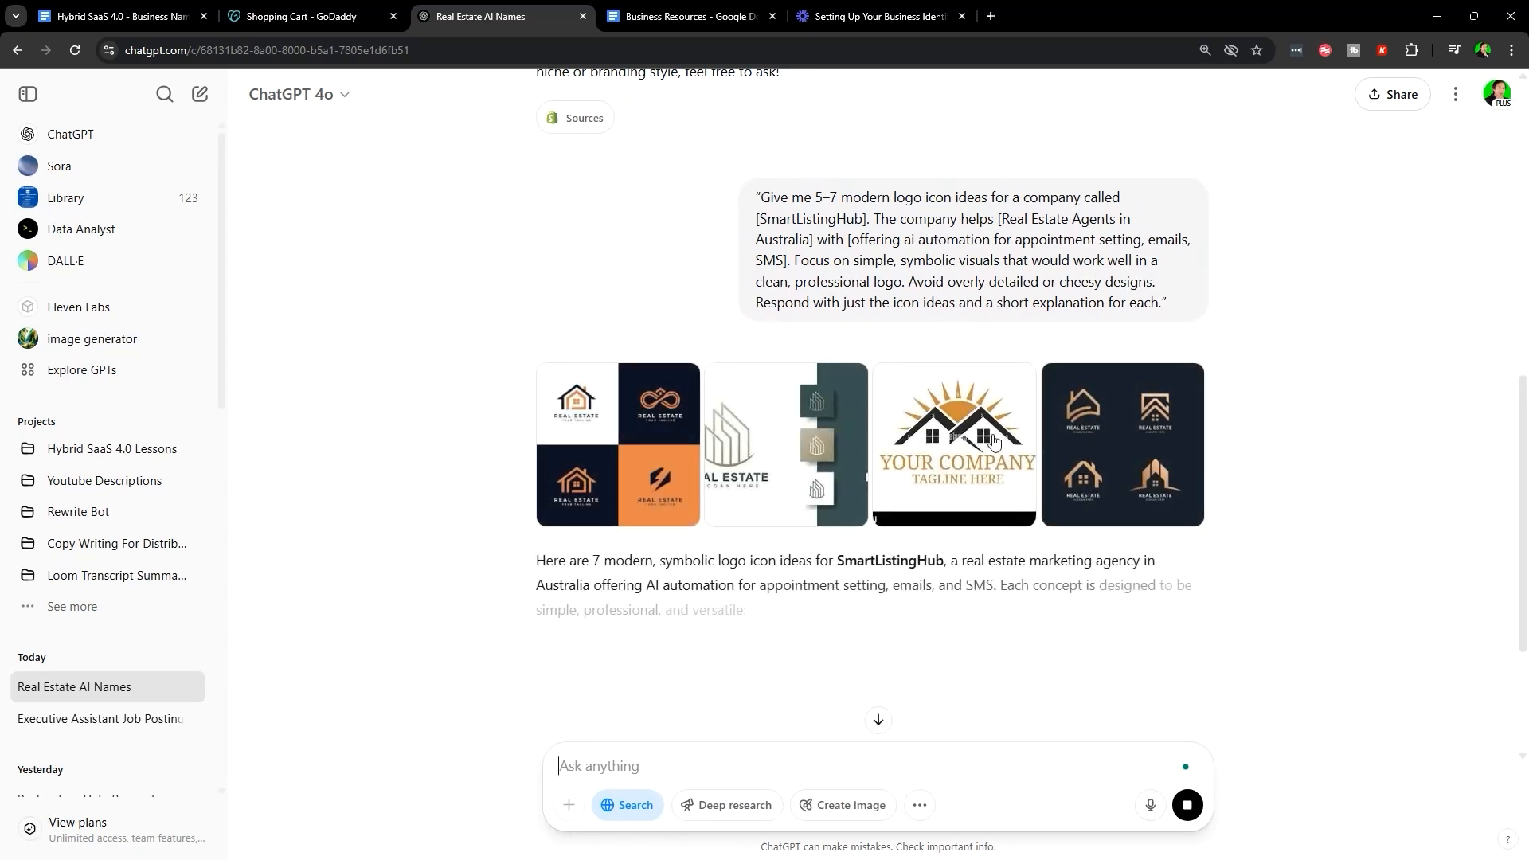
pyautogui.click(645, 436)
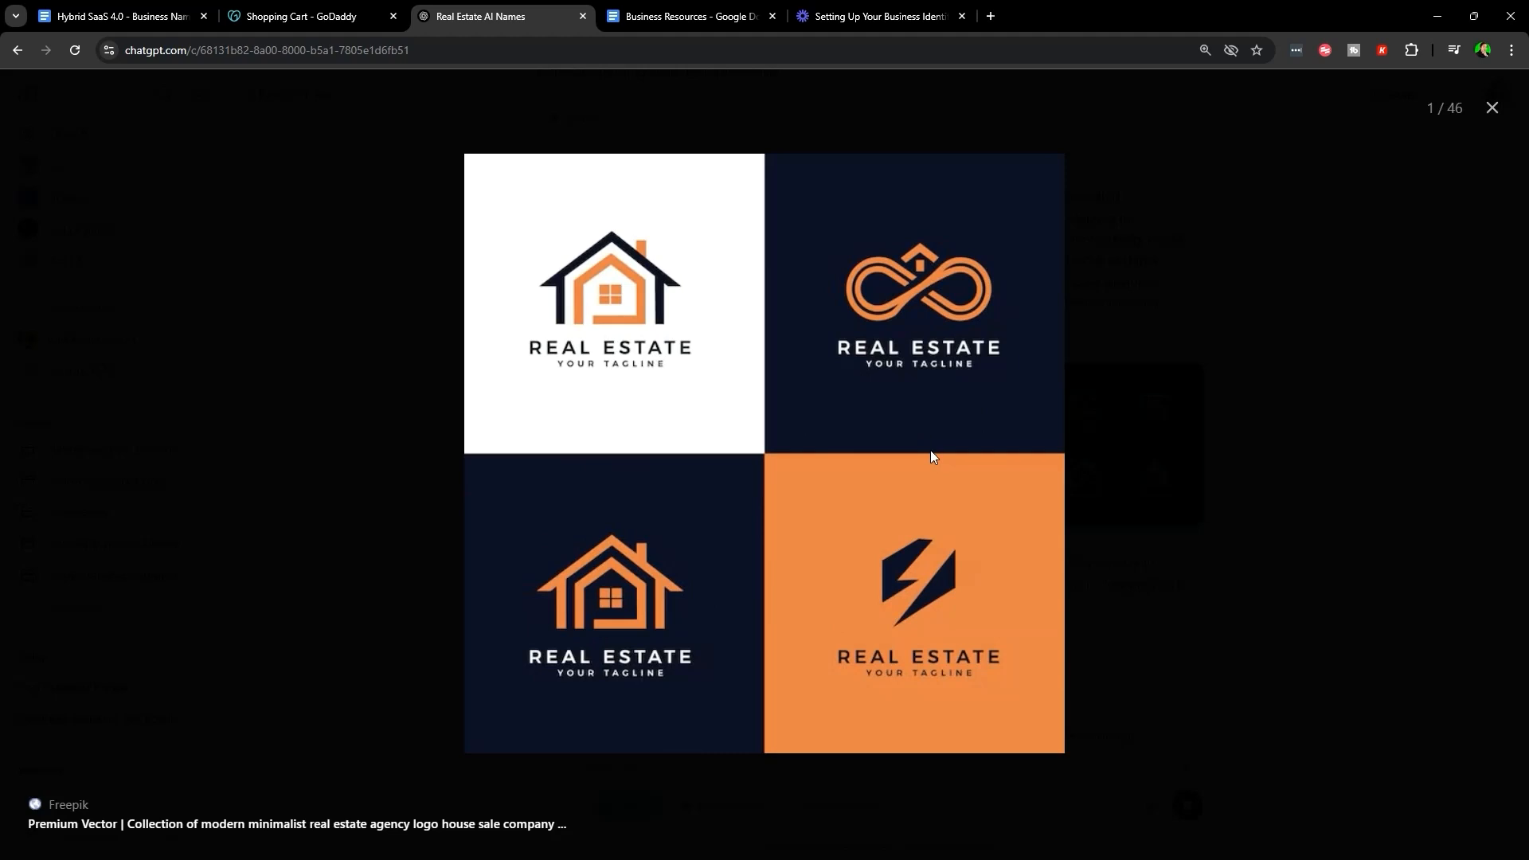
pyautogui.press('Right')
pyautogui.press('Right')
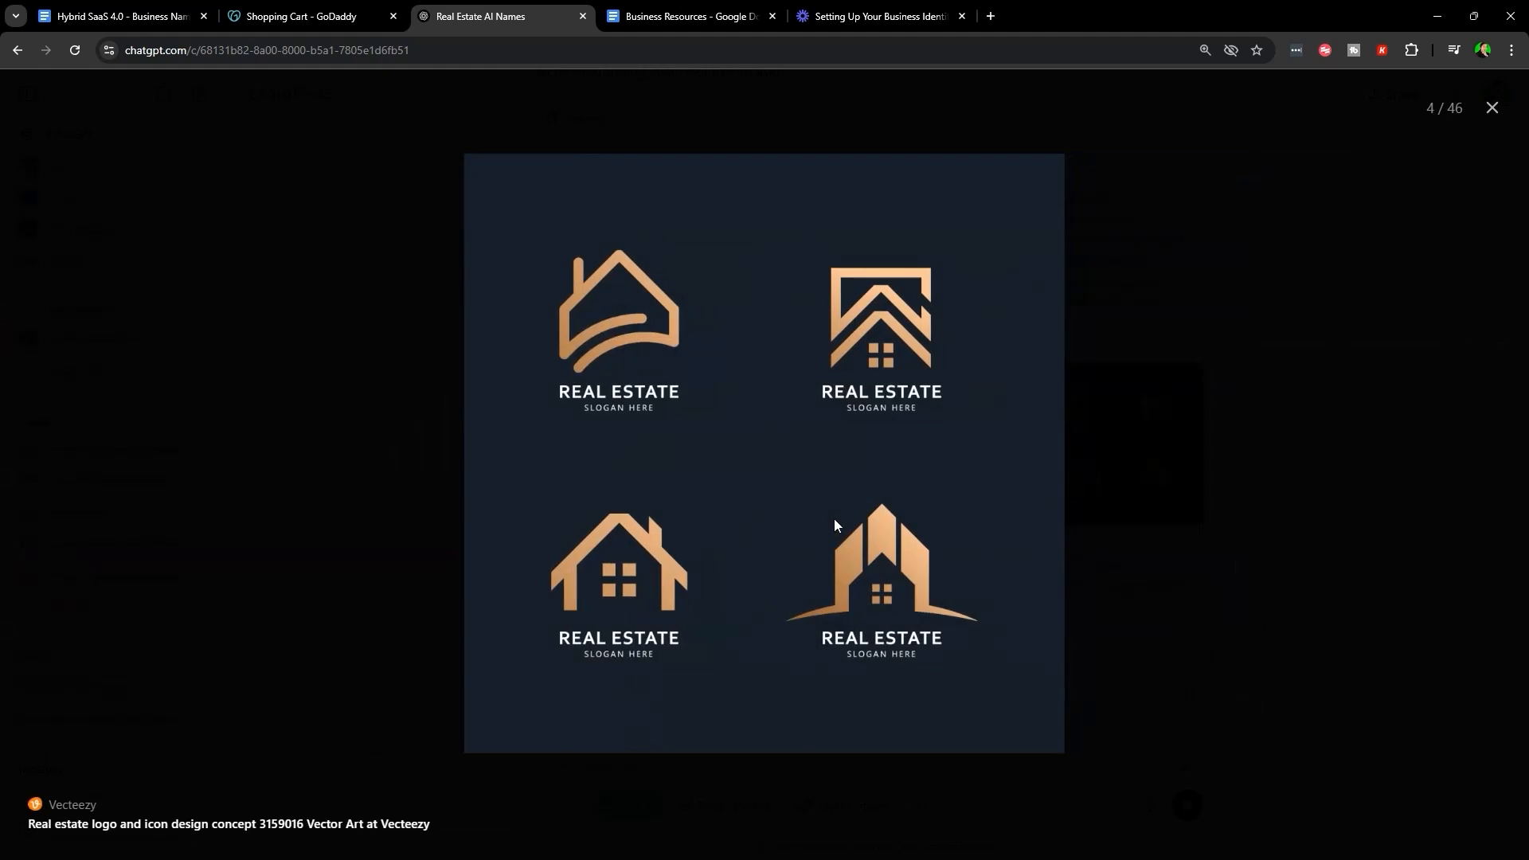
pyautogui.press('Right')
pyautogui.press('Right')
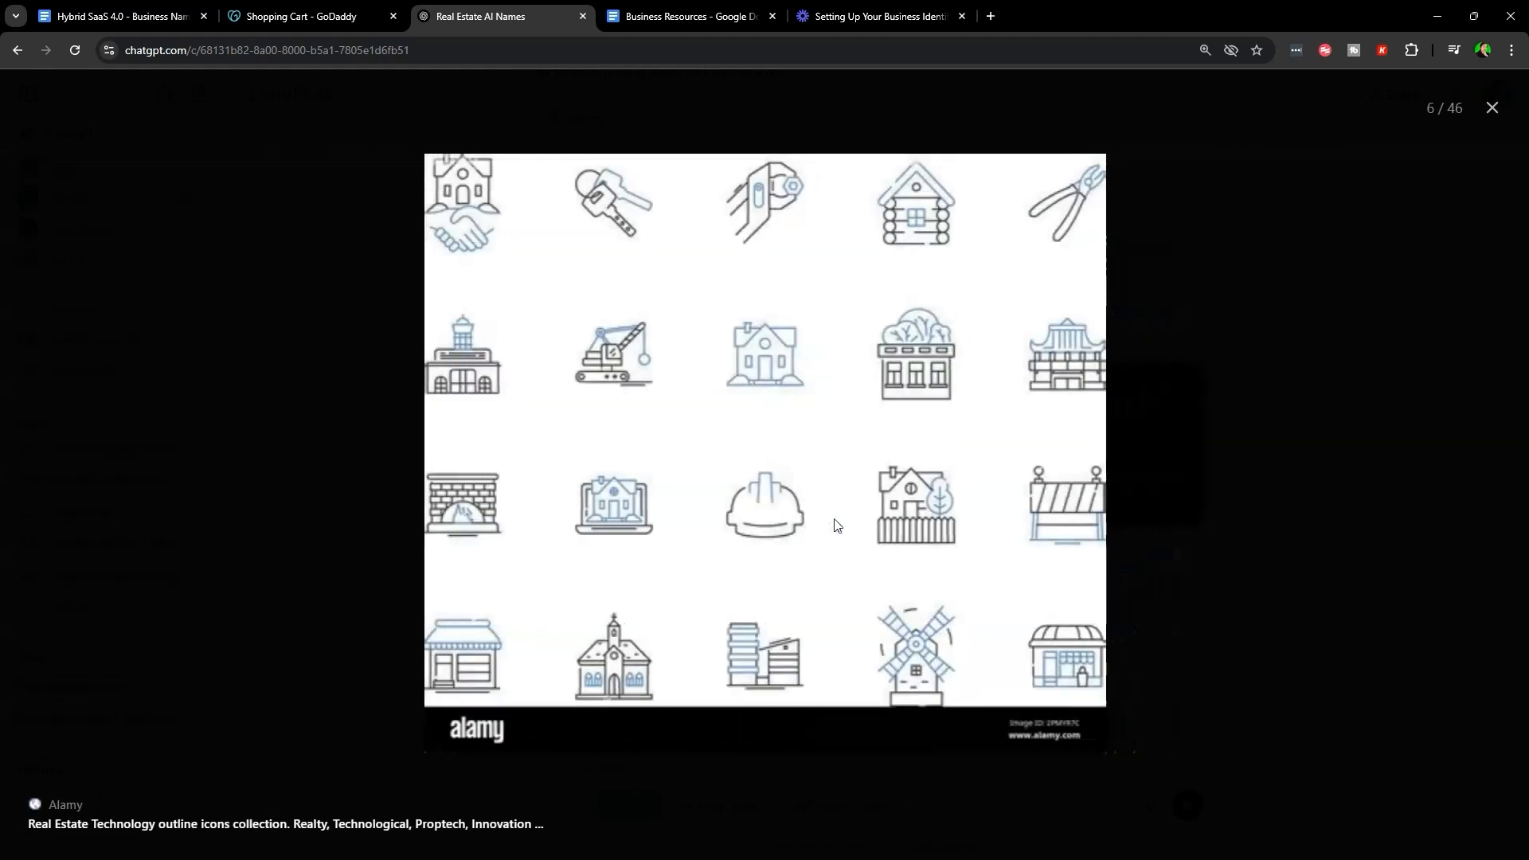
pyautogui.press('Right')
pyautogui.press('Escape')
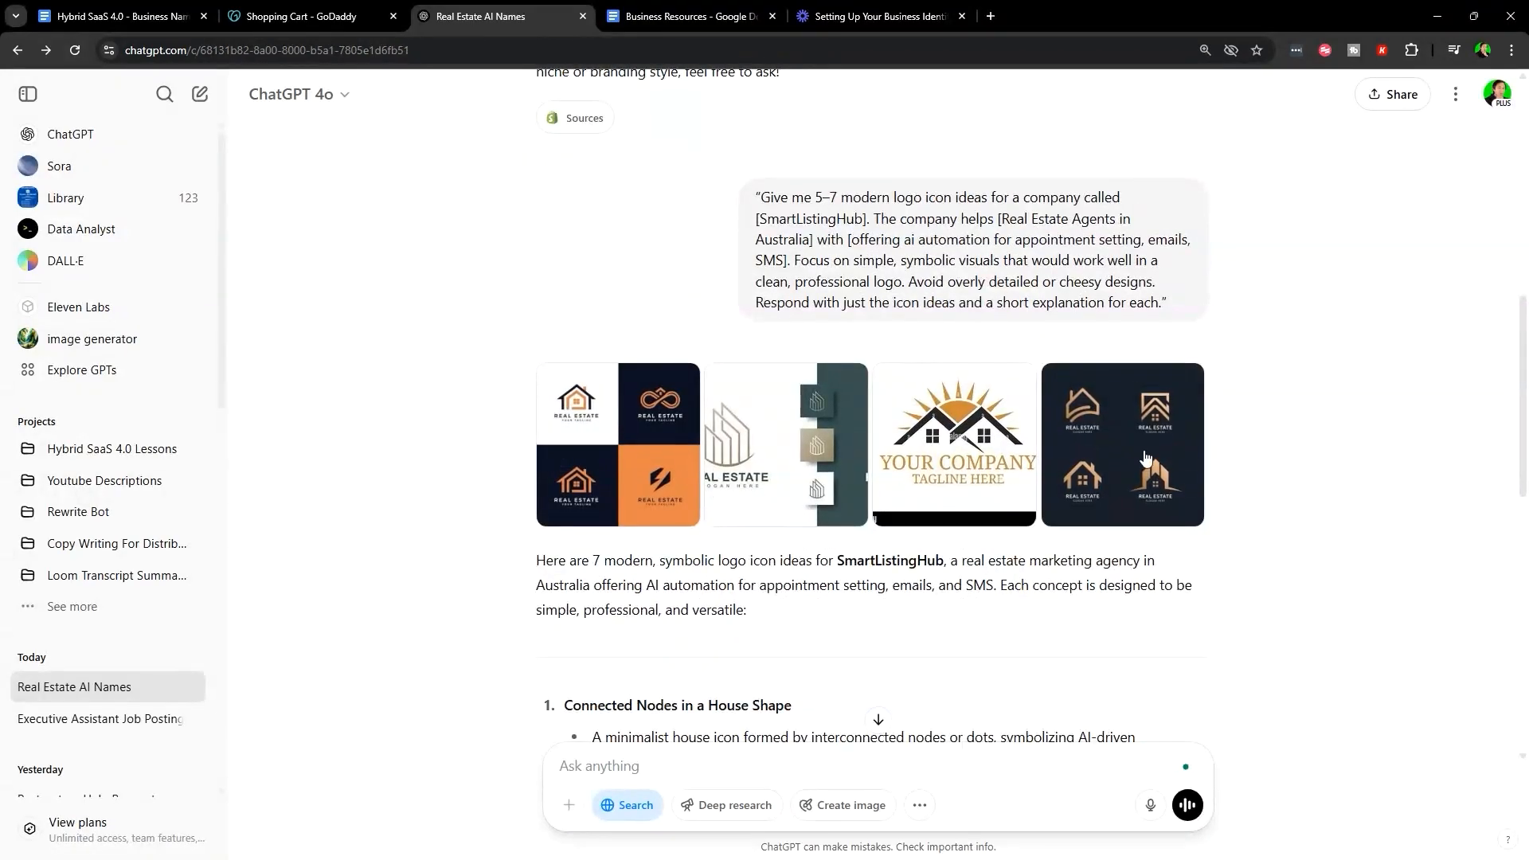
# - Add two blank lines after SmartListingHub.com in Business Resources, then reopen the first logo example
pyautogui.click(690, 16)
pyautogui.scroll(-2, 700, 519)
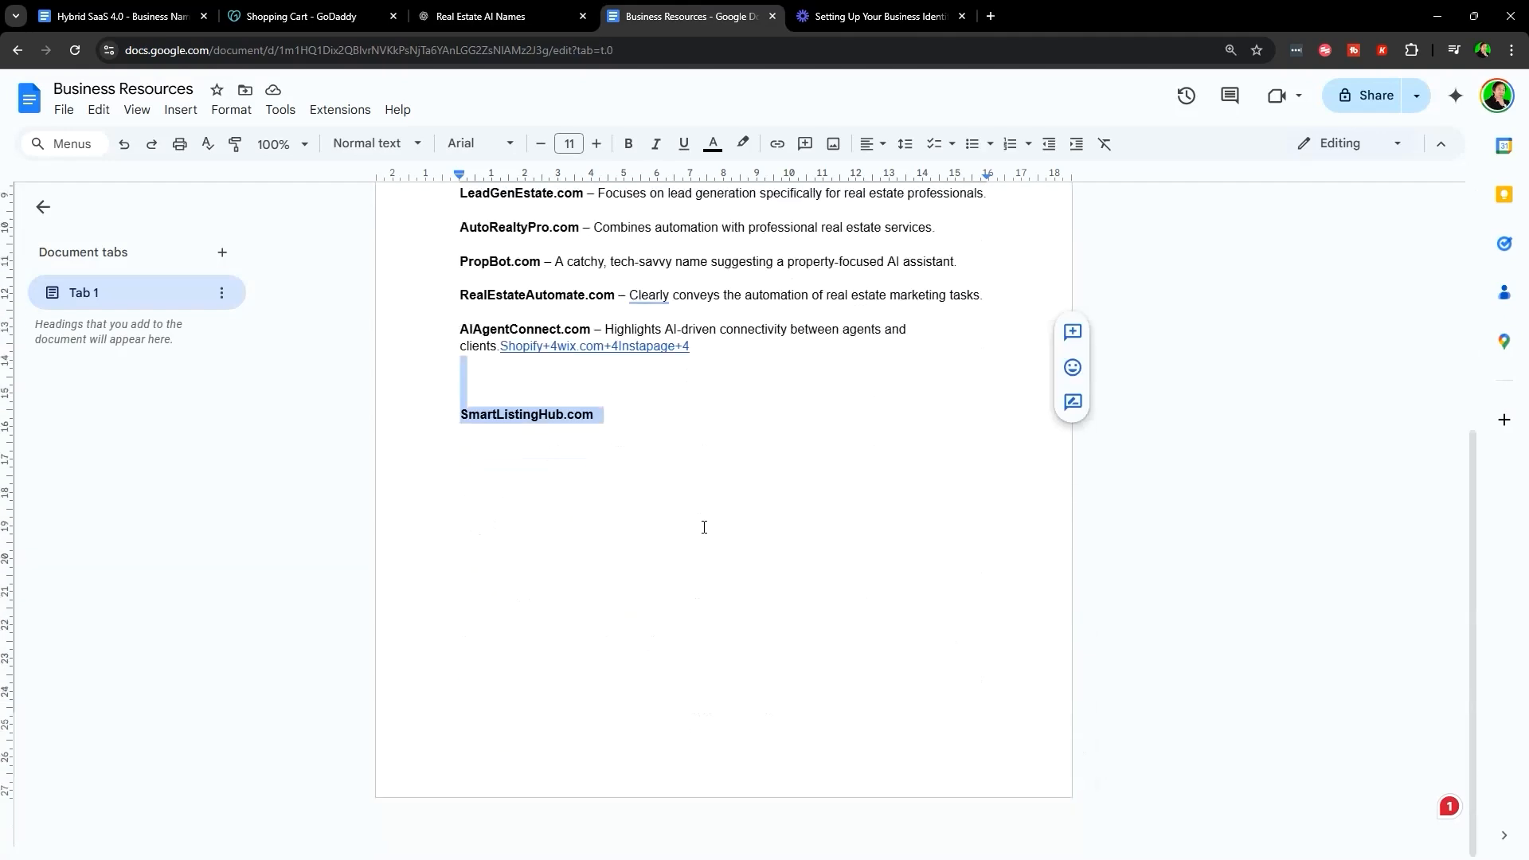
pyautogui.click(676, 571)
pyautogui.press('Return')
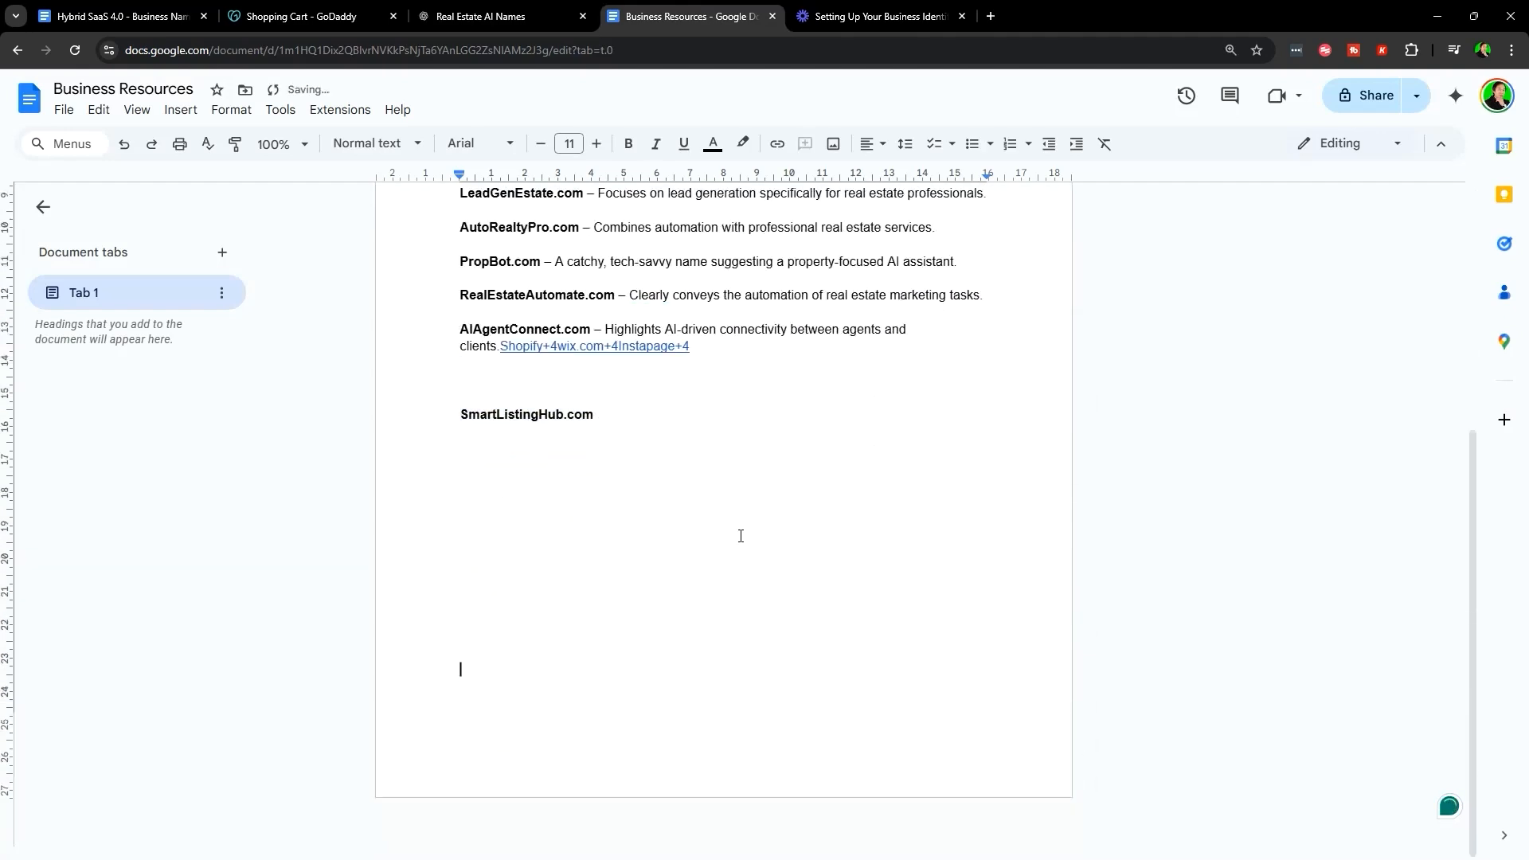
pyautogui.press('Return')
pyautogui.press('Return')
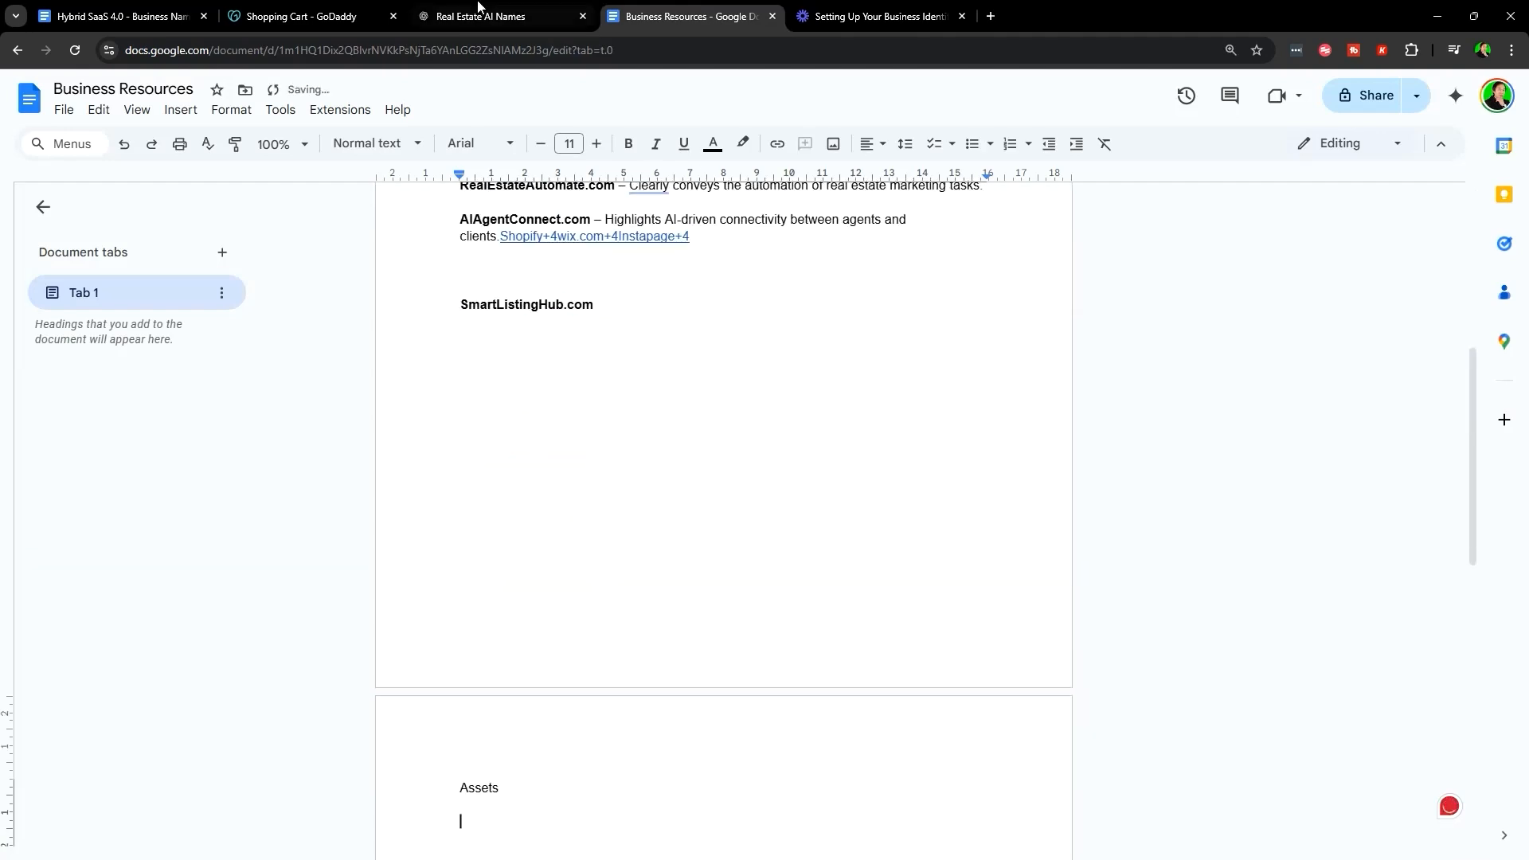
pyautogui.click(478, 12)
pyautogui.click(575, 477)
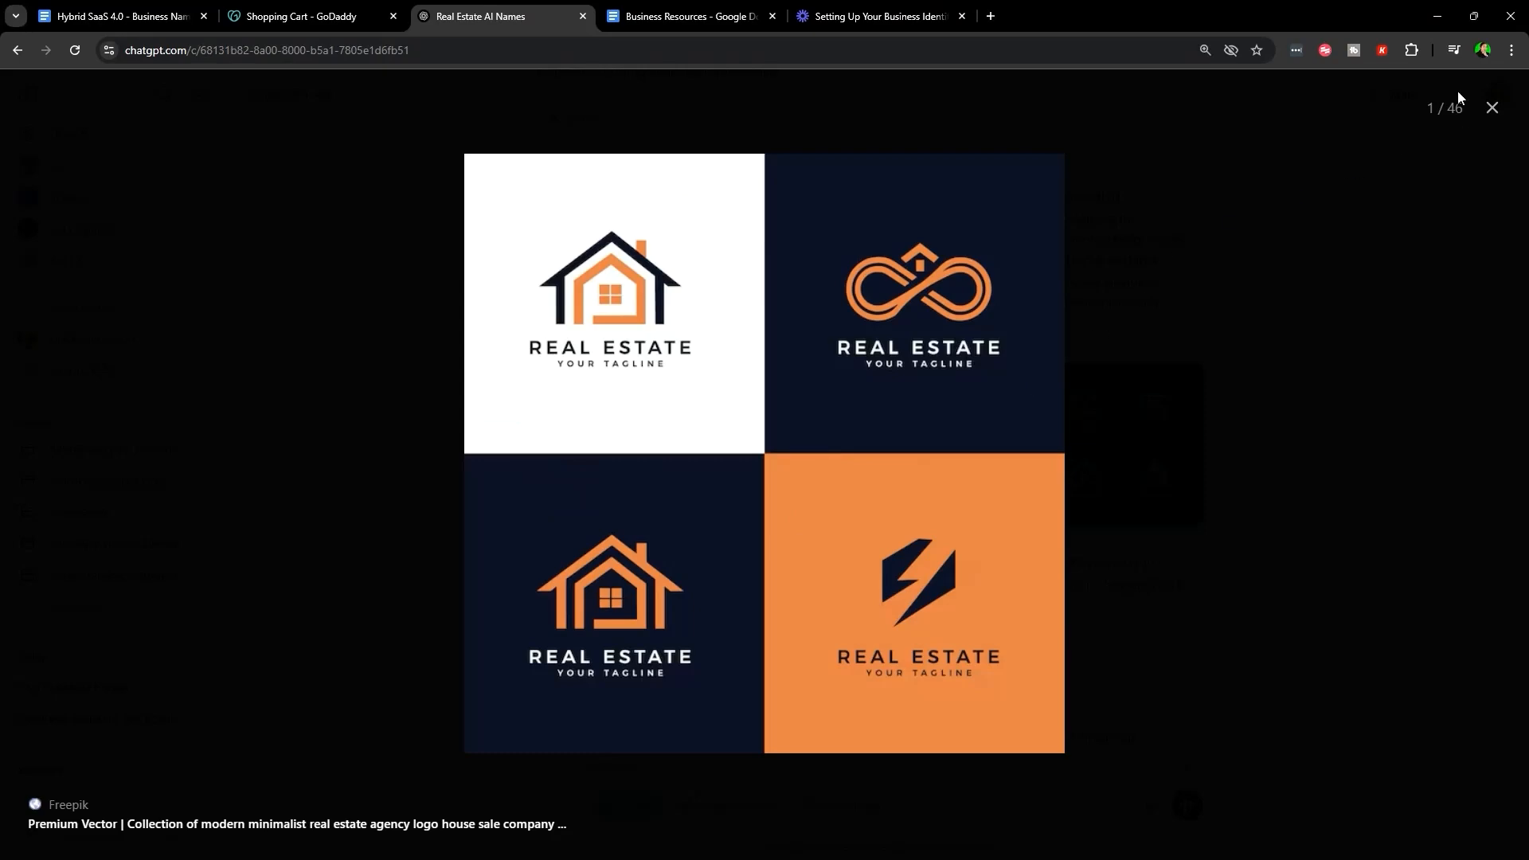
# - View the next logo example, close the viewer, and look over the icon ideas list
pyautogui.click(1145, 415)
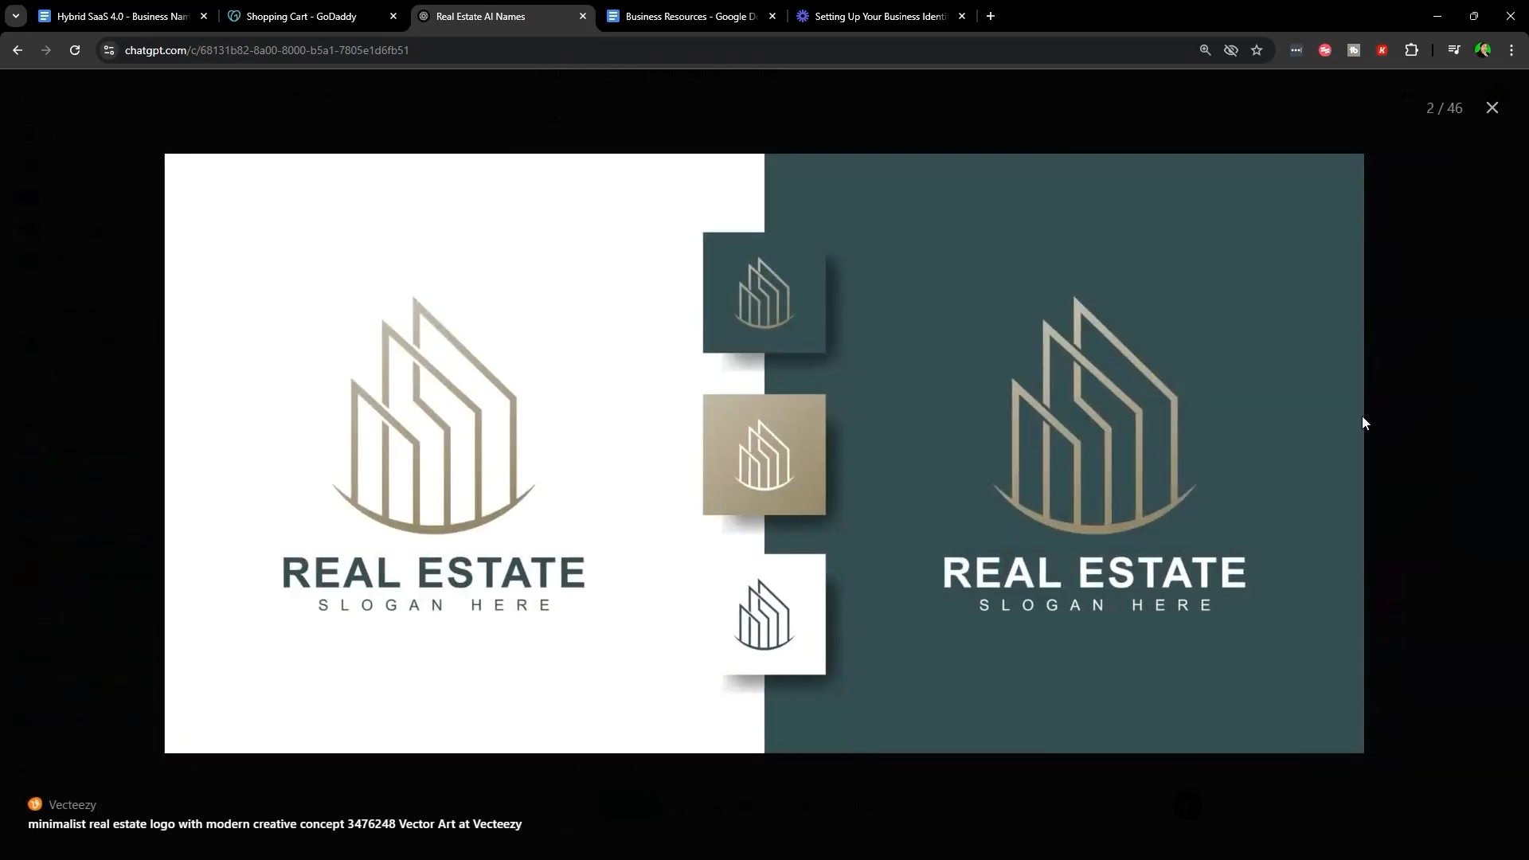
pyautogui.press('Escape')
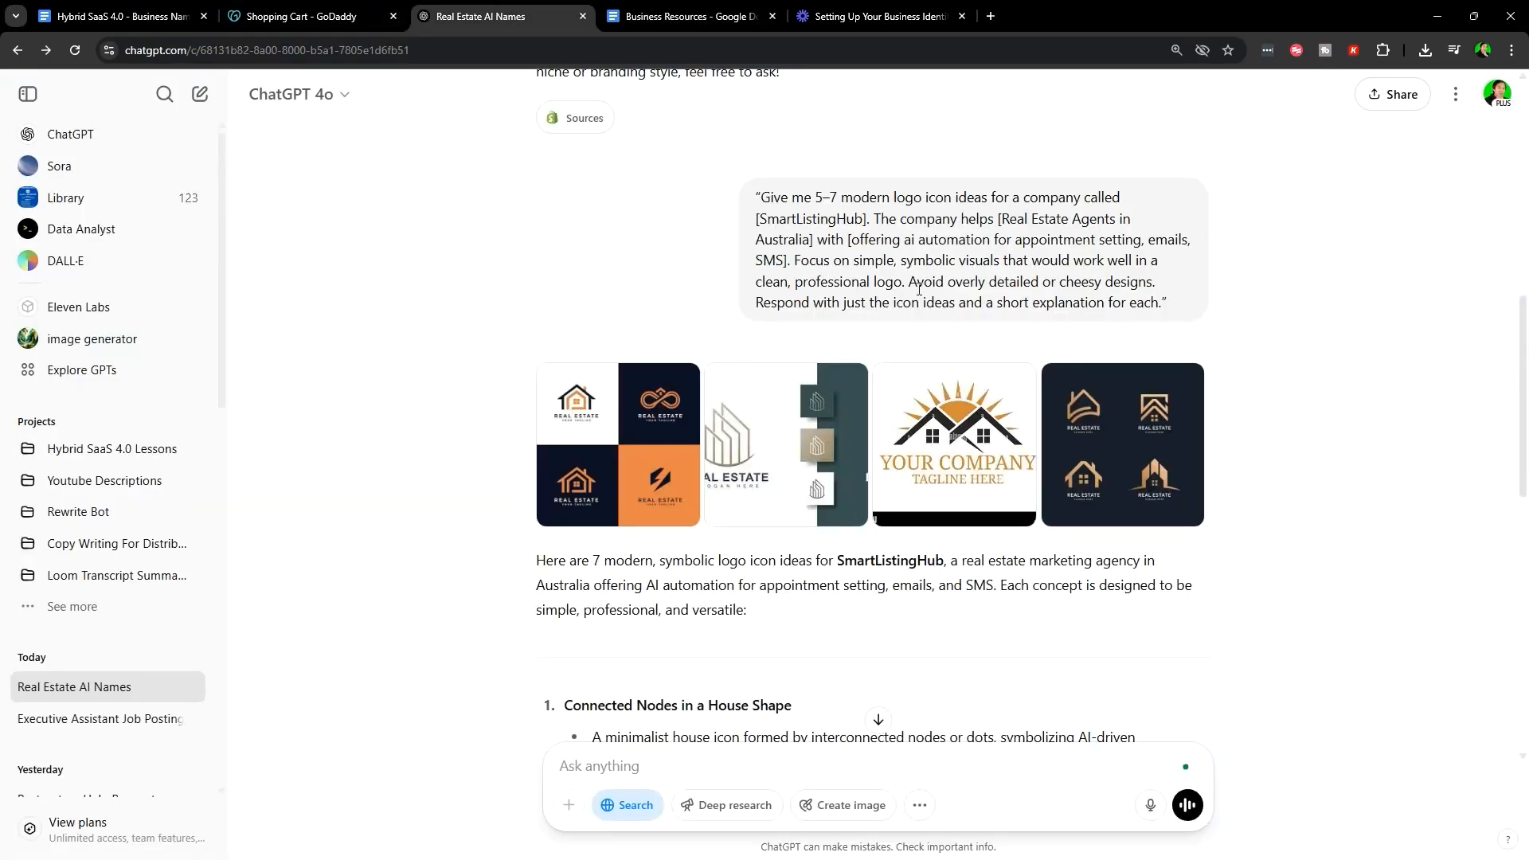
pyautogui.scroll(-10, 920, 290)
pyautogui.scroll(4, 460, 303)
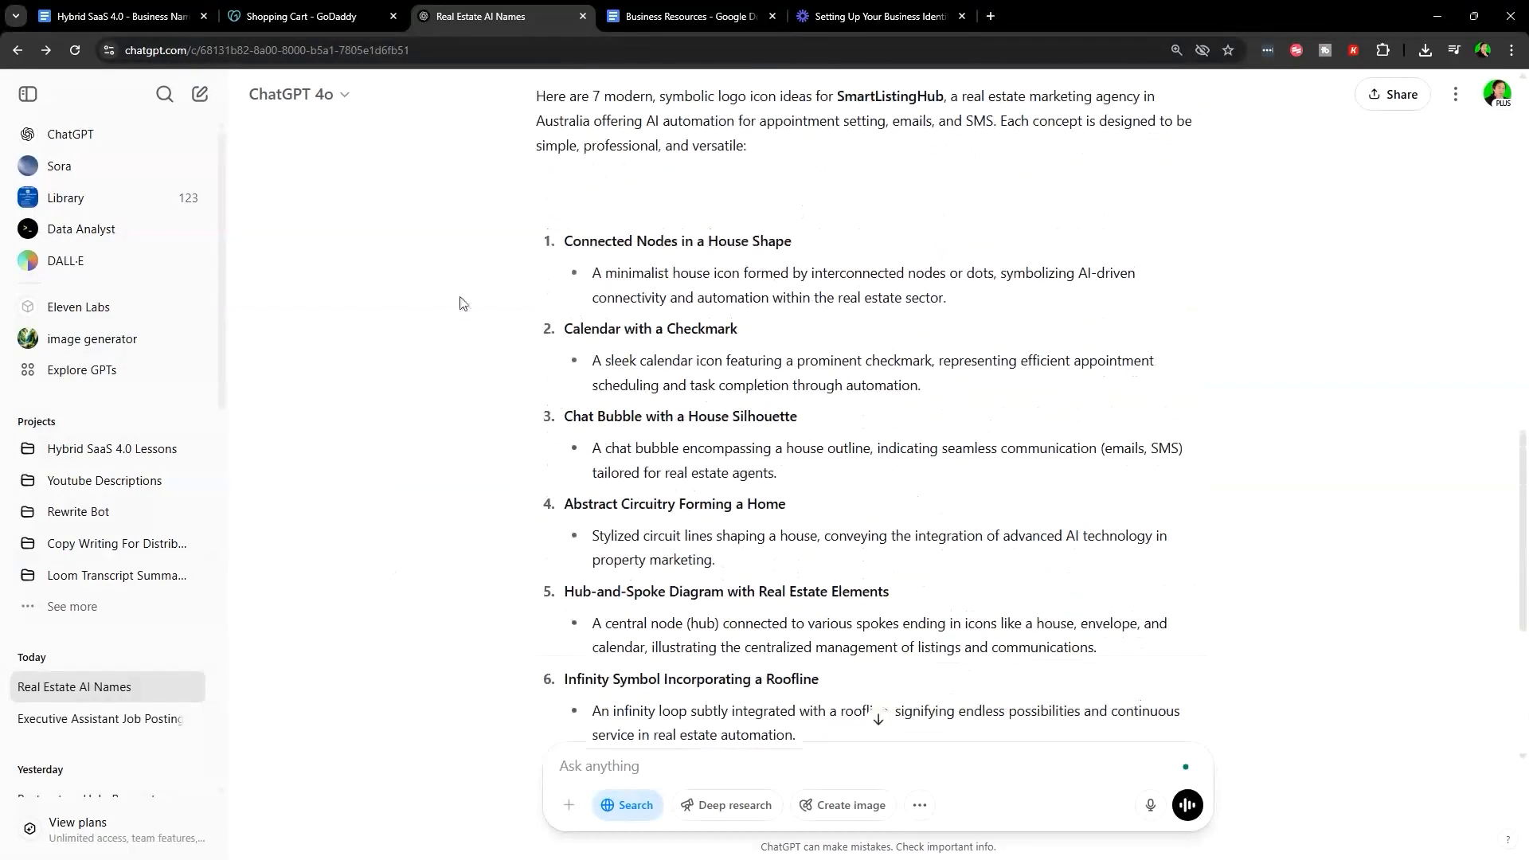
pyautogui.moveTo(564, 240); pyautogui.dragTo(1166, 476)
pyautogui.click(1165, 476)
pyautogui.scroll(3, 1011, 696)
pyautogui.scroll(-2, 1011, 696)
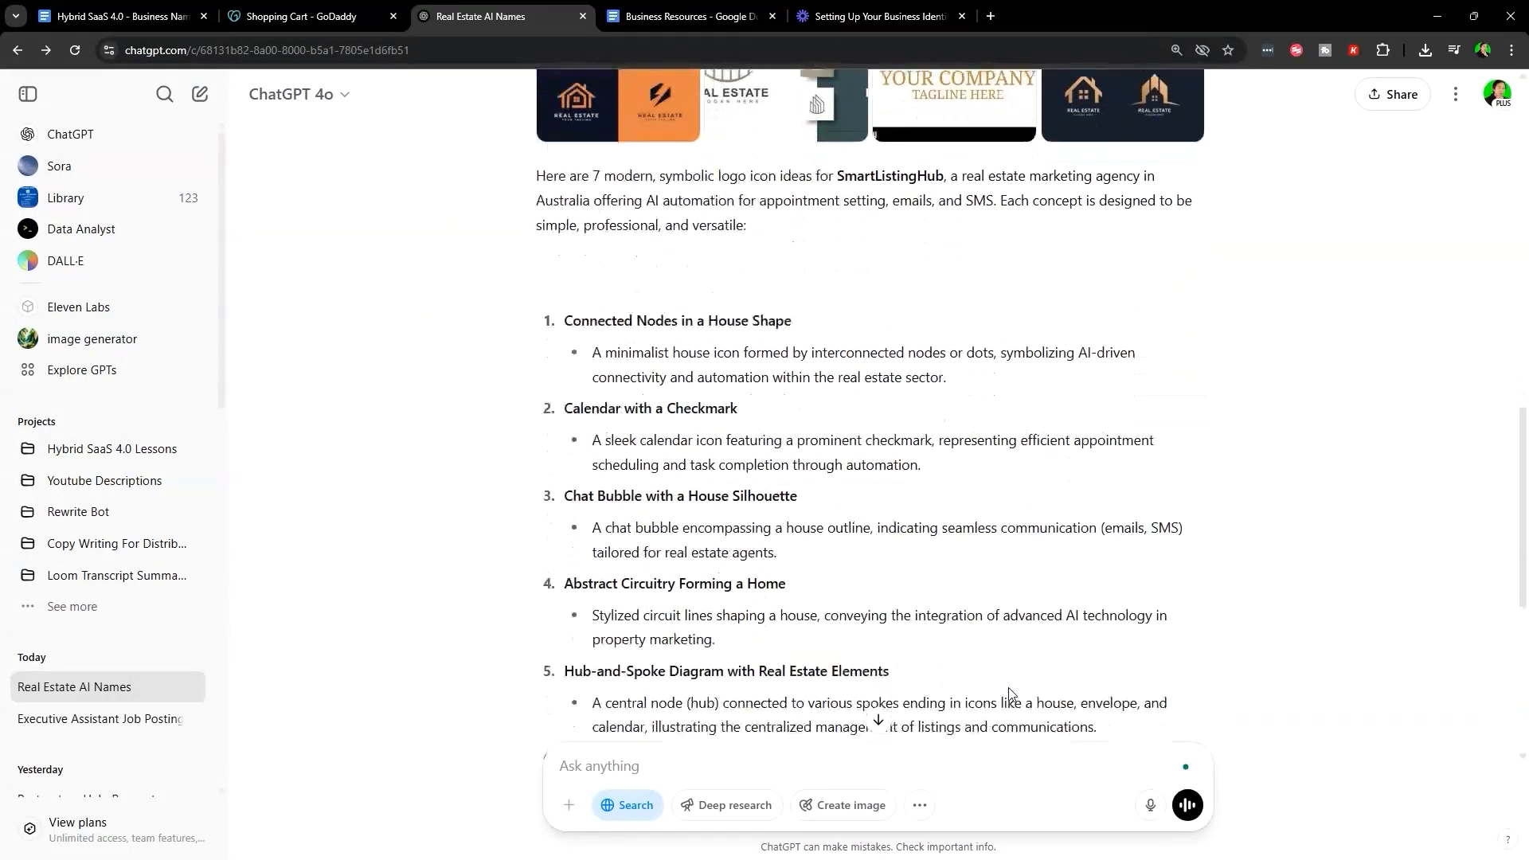
pyautogui.scroll(2, 1010, 695)
pyautogui.scroll(-2, 592, 460)
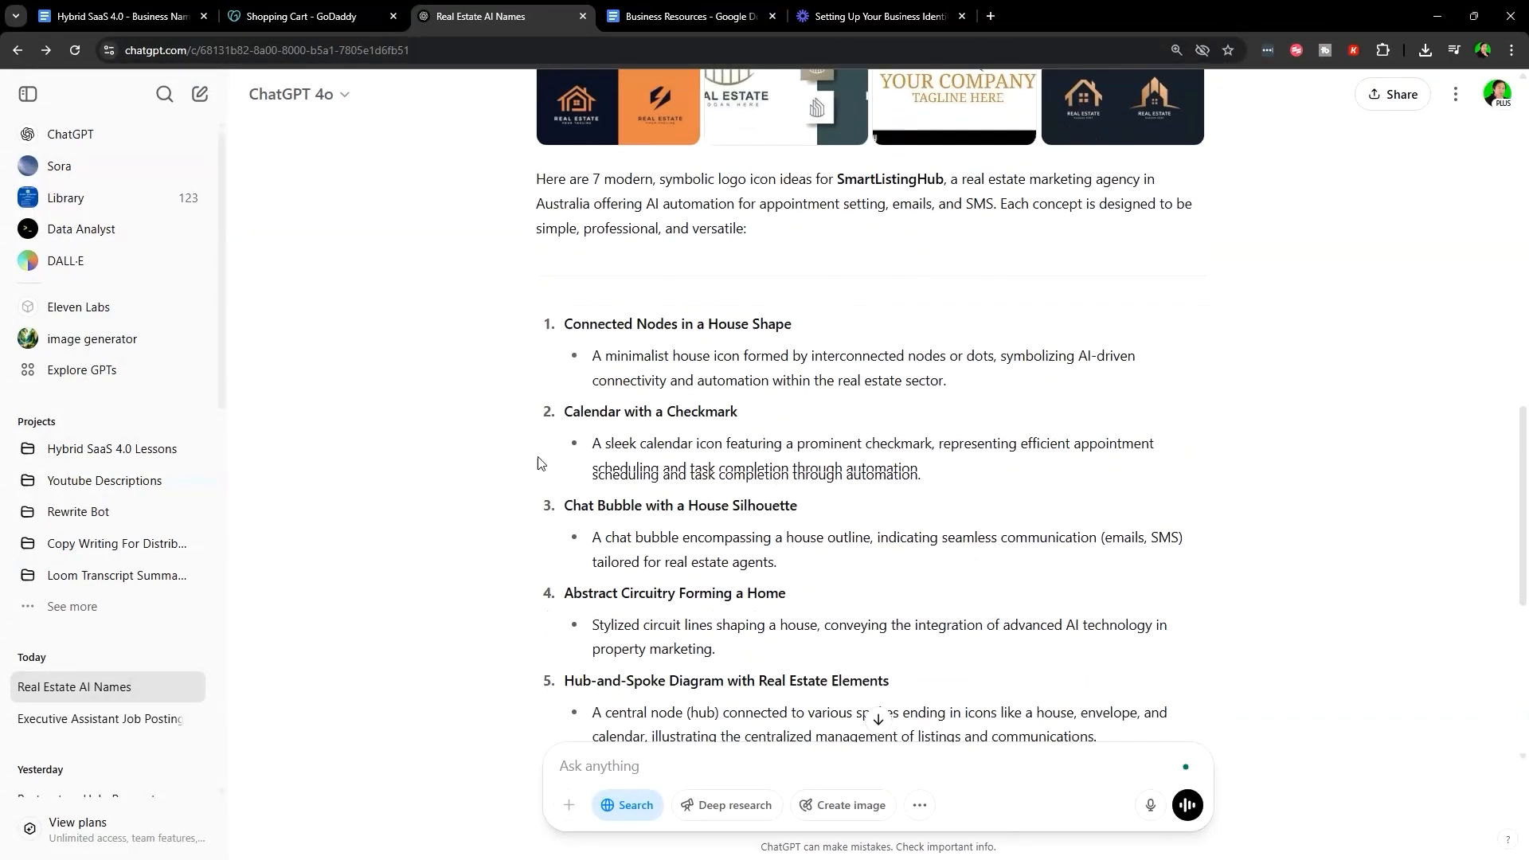
pyautogui.scroll(3, 606, 424)
# - Reopen the first logo example, then close it and return to the numbered ideas
pyautogui.click(605, 260)
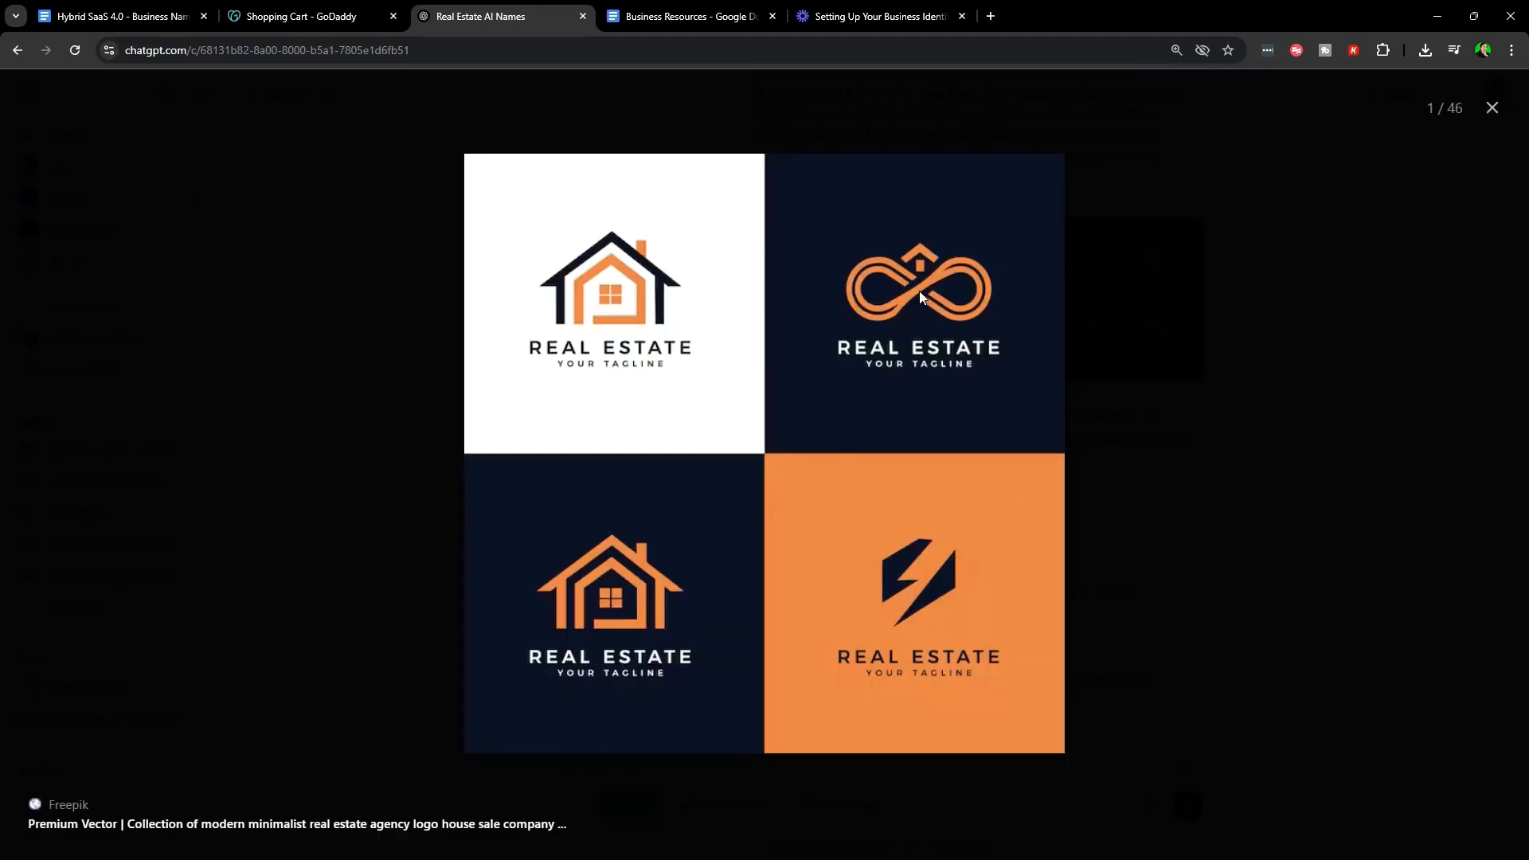
pyautogui.hotkey('alt', 'Left')
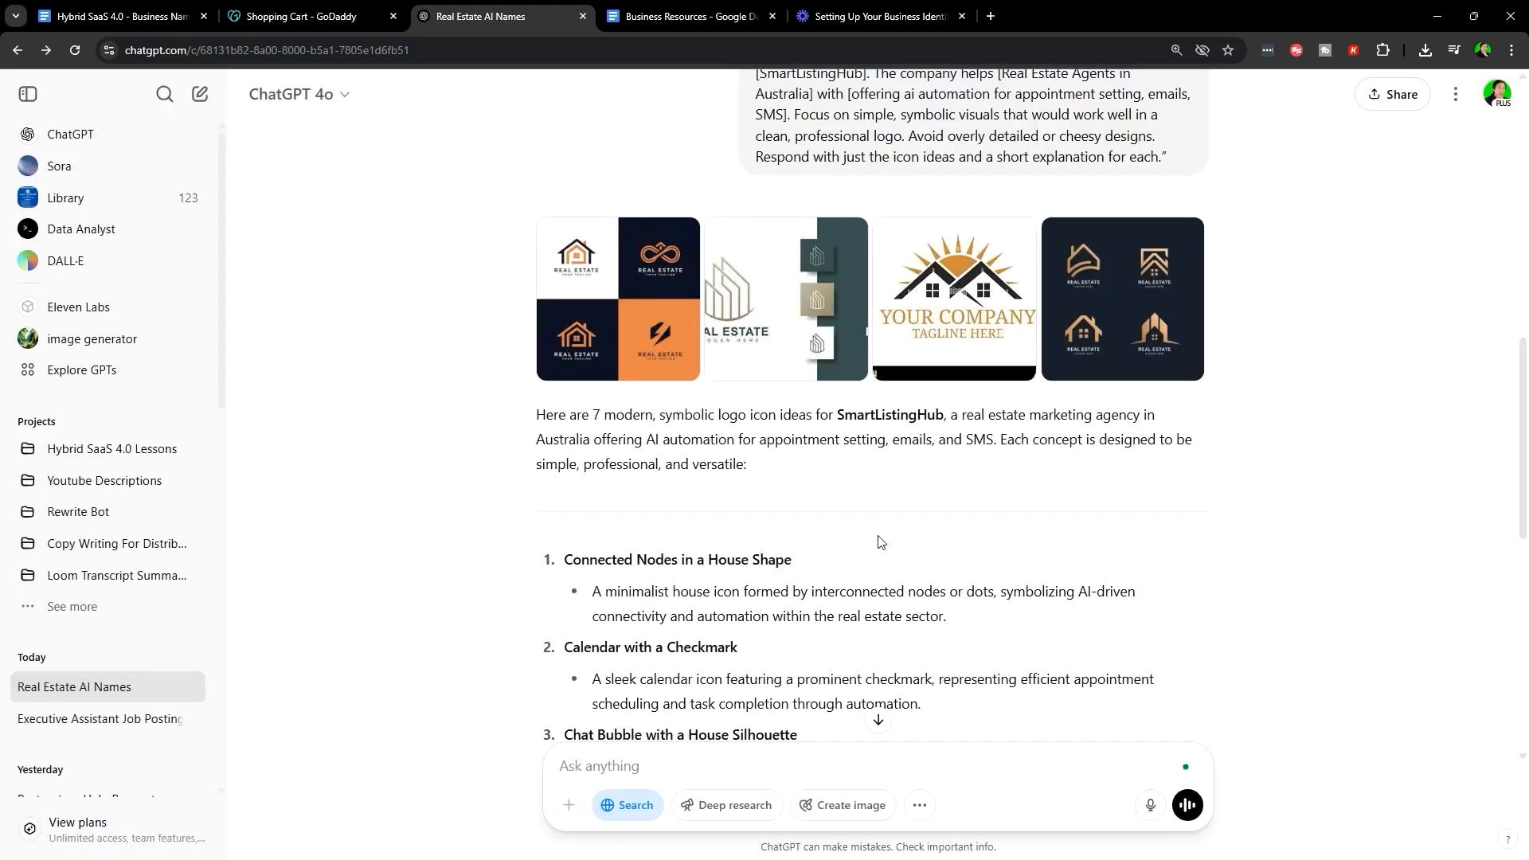
pyautogui.scroll(-6, 881, 541)
pyautogui.scroll(2, 649, 353)
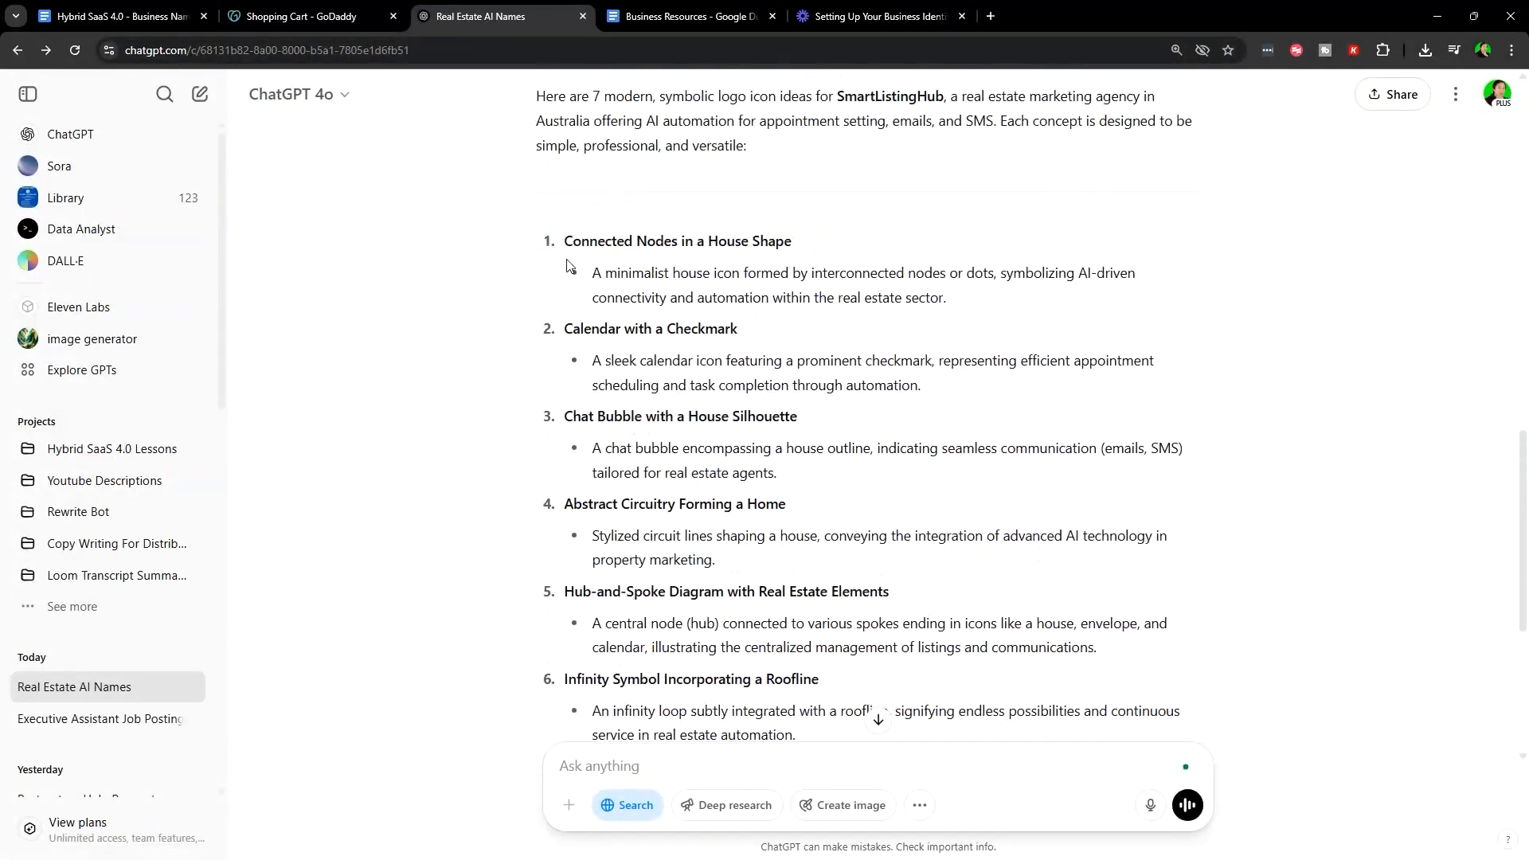
# - Read through the Connected Nodes in a House Shape and Calendar with a Checkmark ideas
pyautogui.moveTo(564, 241); pyautogui.dragTo(832, 237)
pyautogui.scroll(2, 956, 469)
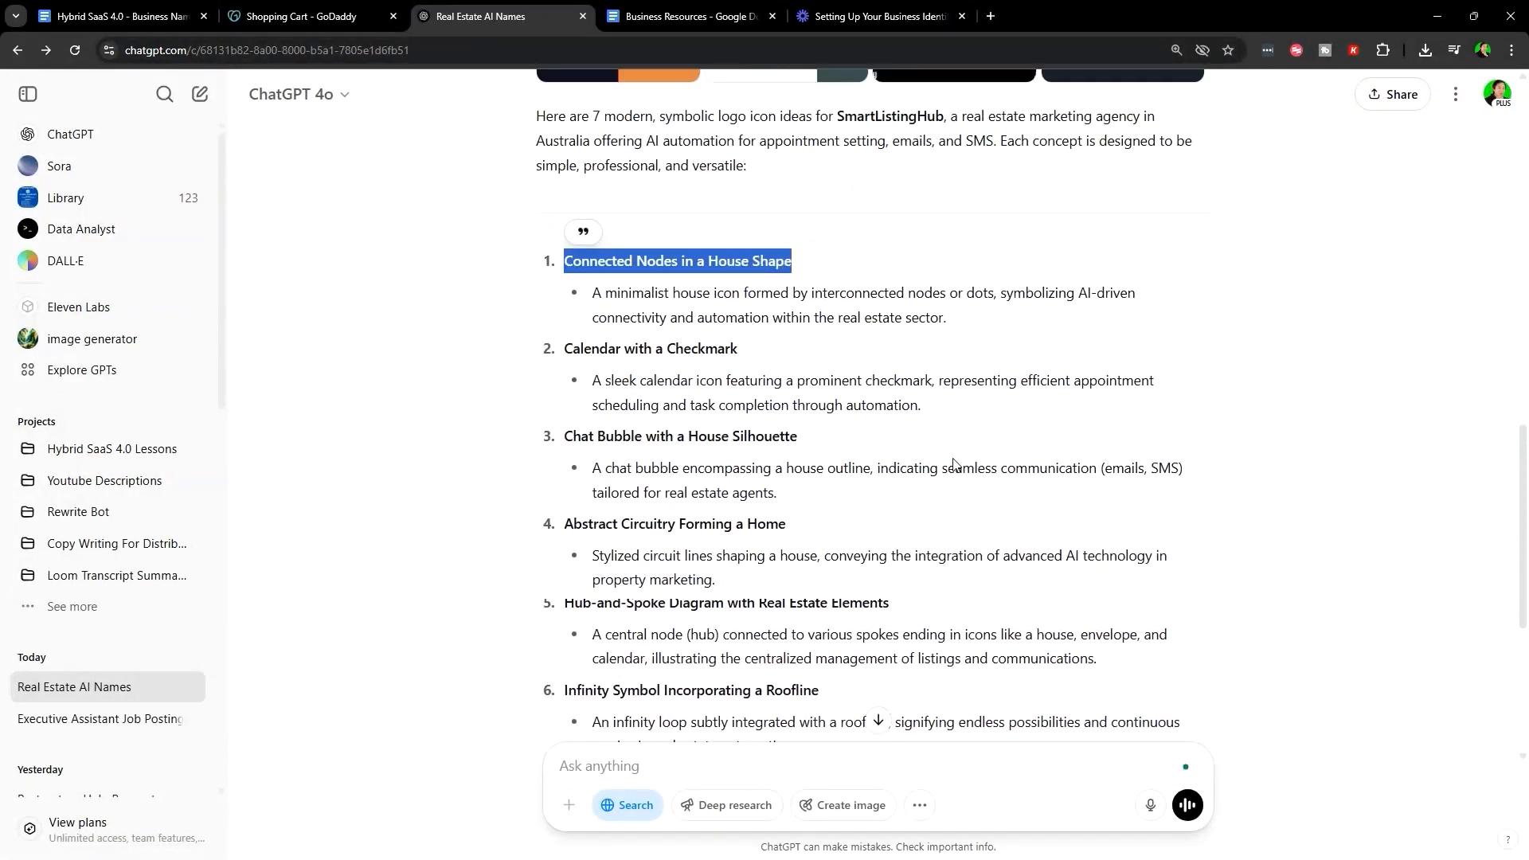
pyautogui.click(990, 433)
pyautogui.moveTo(986, 434); pyautogui.dragTo(1164, 424)
pyautogui.click(1023, 500)
pyautogui.scroll(-1, 1023, 500)
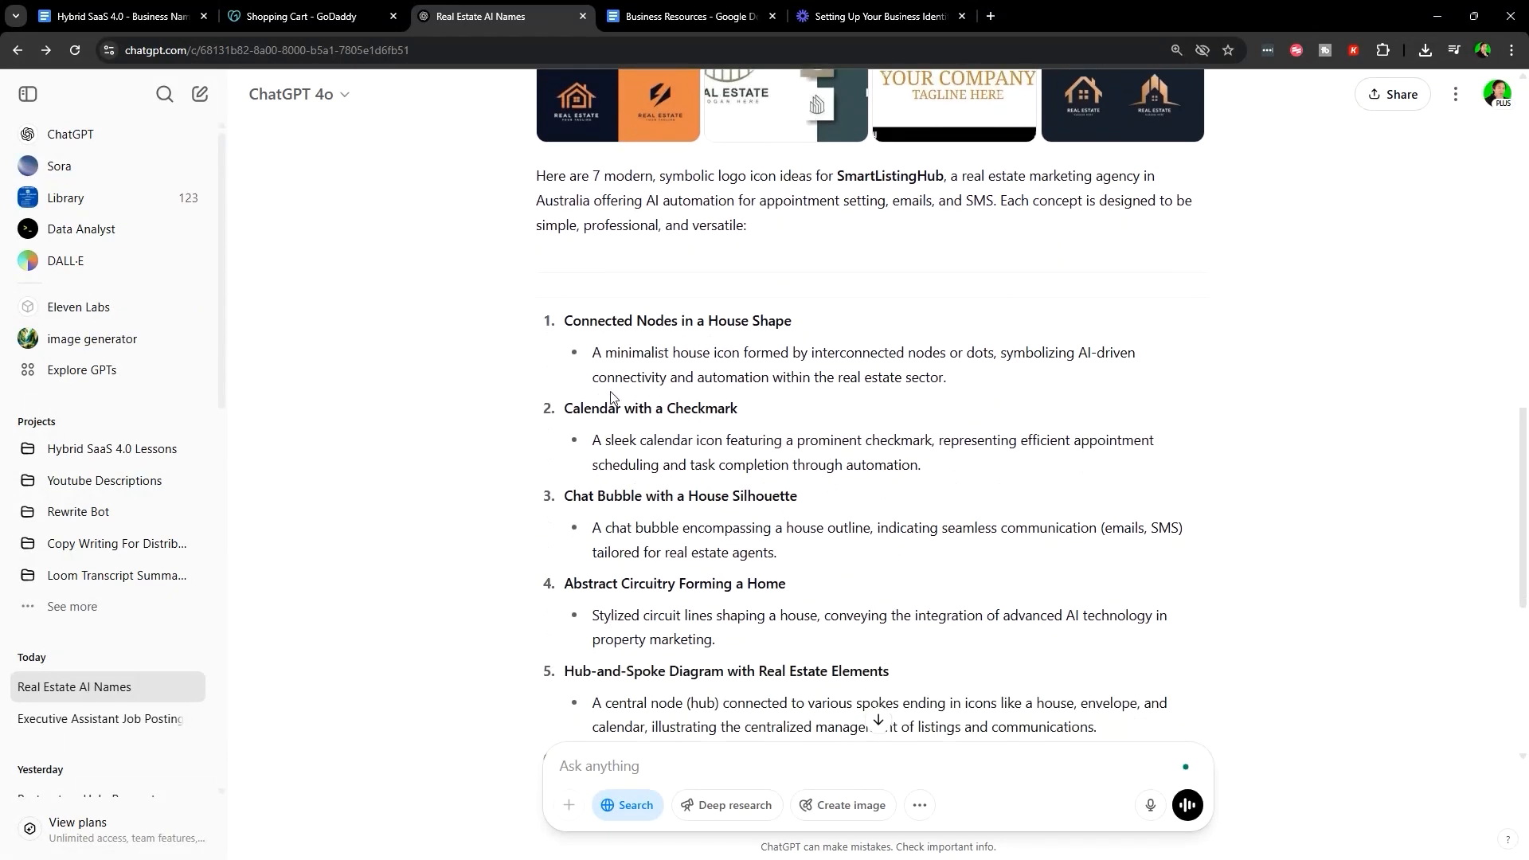
pyautogui.moveTo(708, 393); pyautogui.dragTo(778, 421)
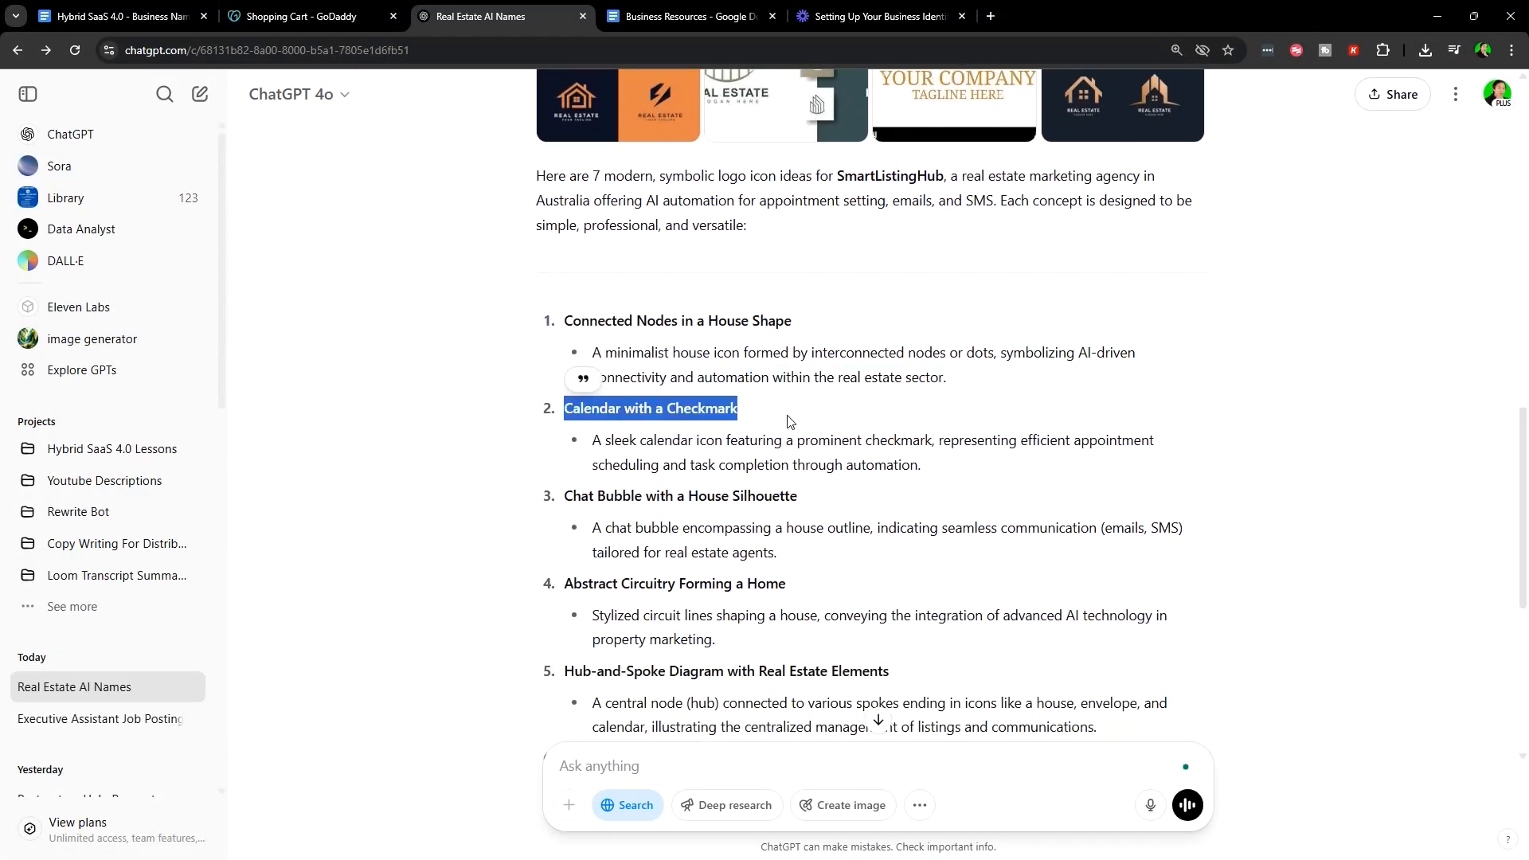
pyautogui.scroll(-1, 785, 421)
pyautogui.moveTo(566, 415); pyautogui.dragTo(838, 424)
pyautogui.scroll(-1, 725, 417)
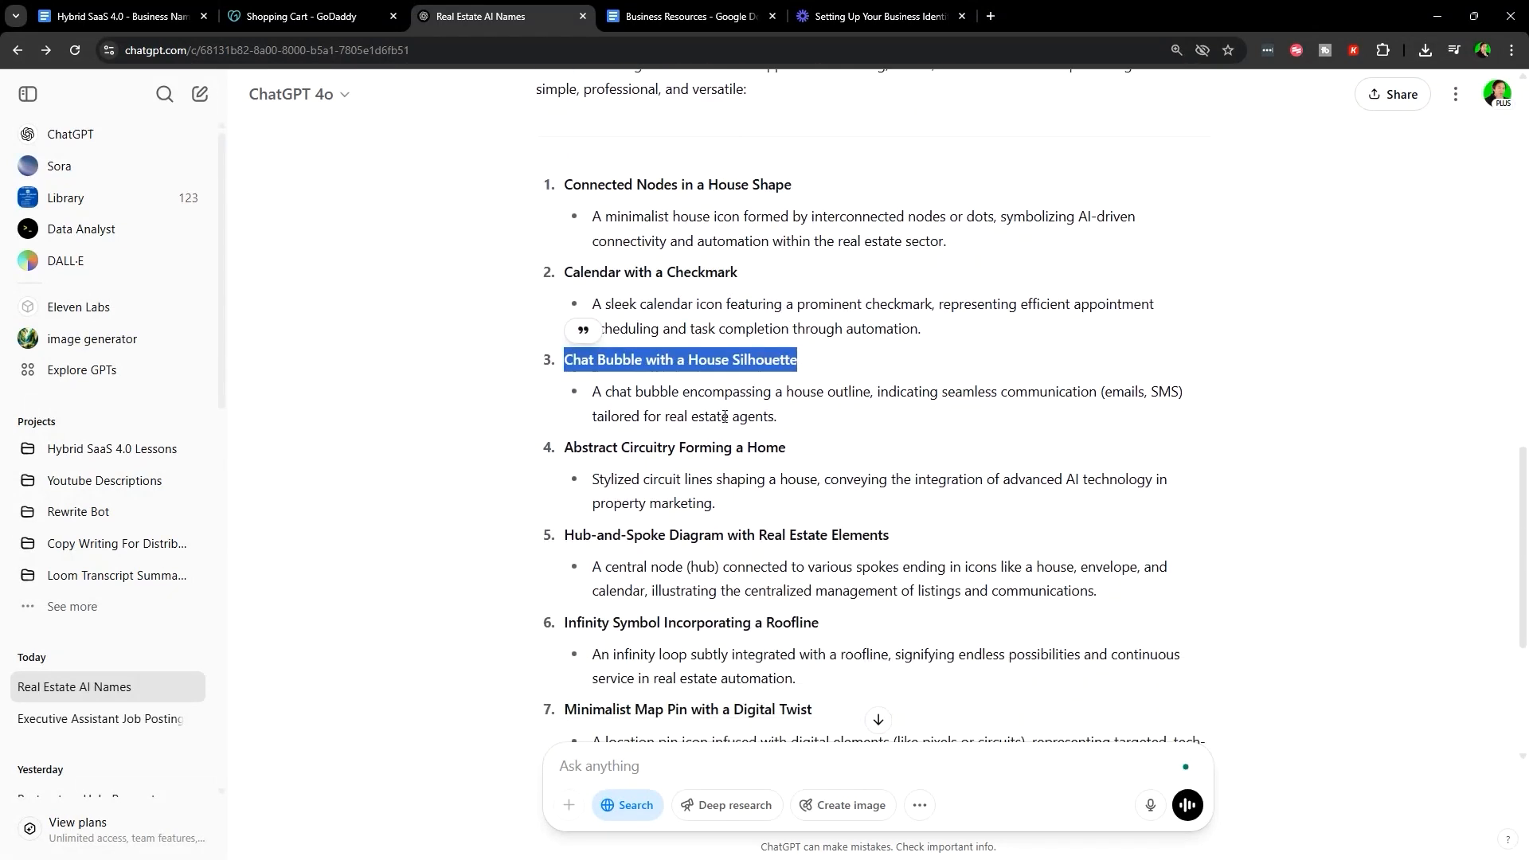
pyautogui.scroll(-1, 576, 360)
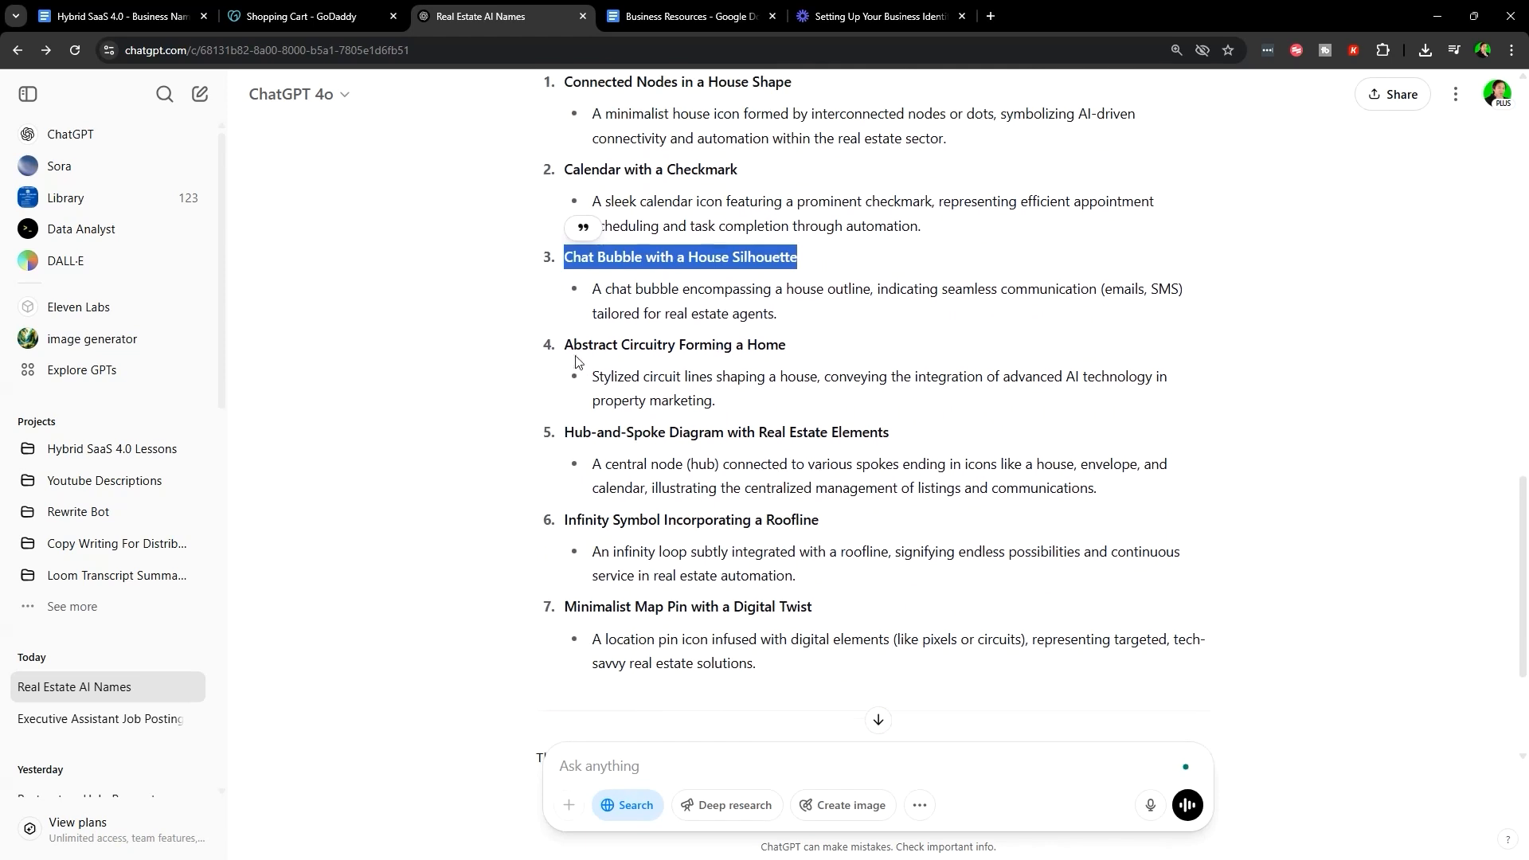
# - Review the Abstract Circuitry, Hub-and-Spoke, and Infinity Symbol Incorporating a Roofline ideas
pyautogui.moveTo(564, 345); pyautogui.dragTo(818, 403)
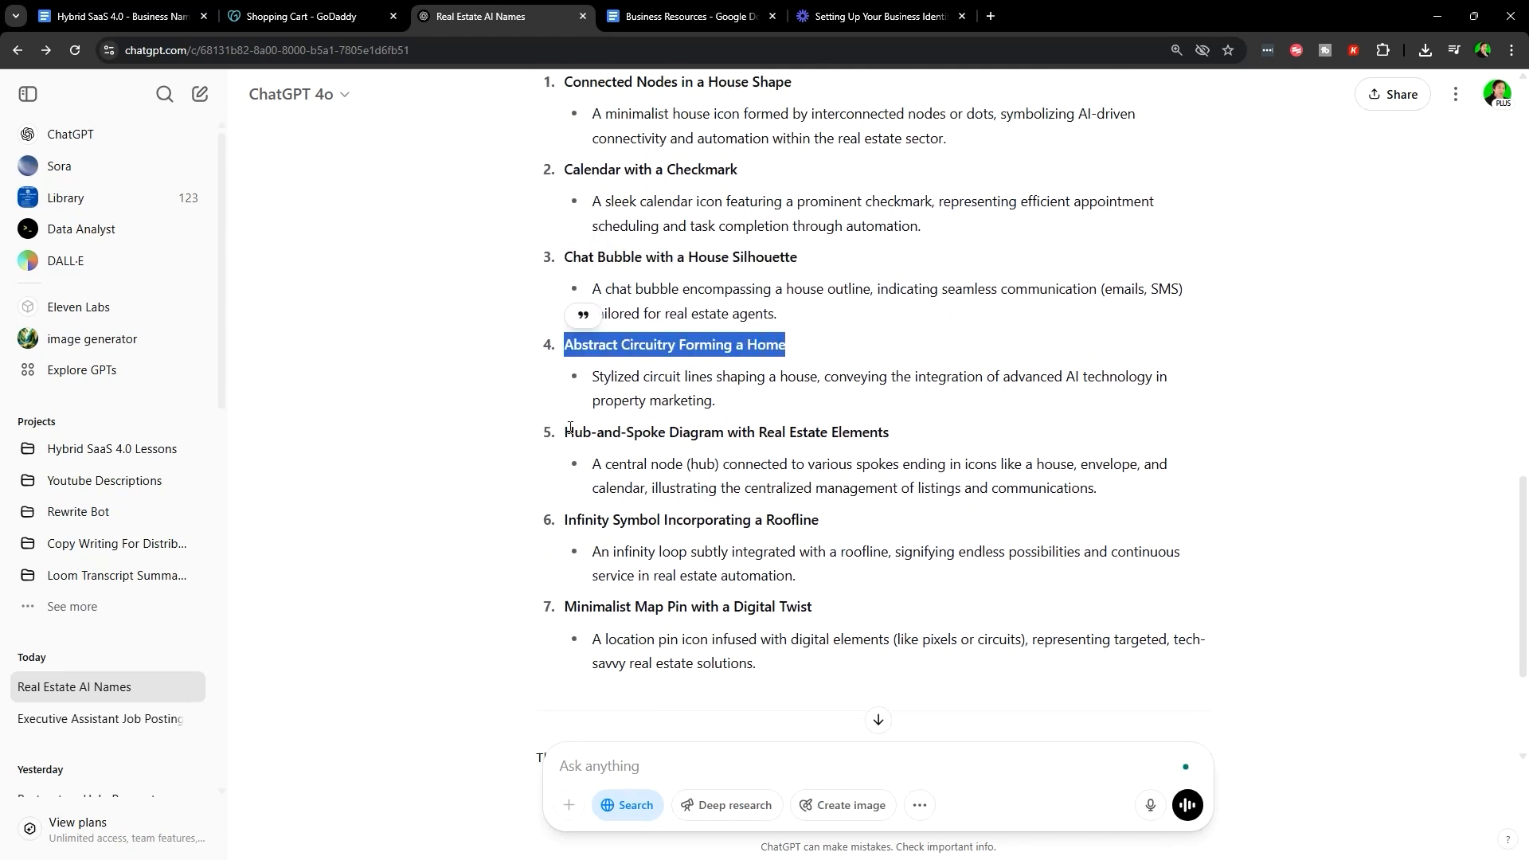
pyautogui.moveTo(559, 444); pyautogui.dragTo(906, 448)
pyautogui.scroll(-1, 797, 538)
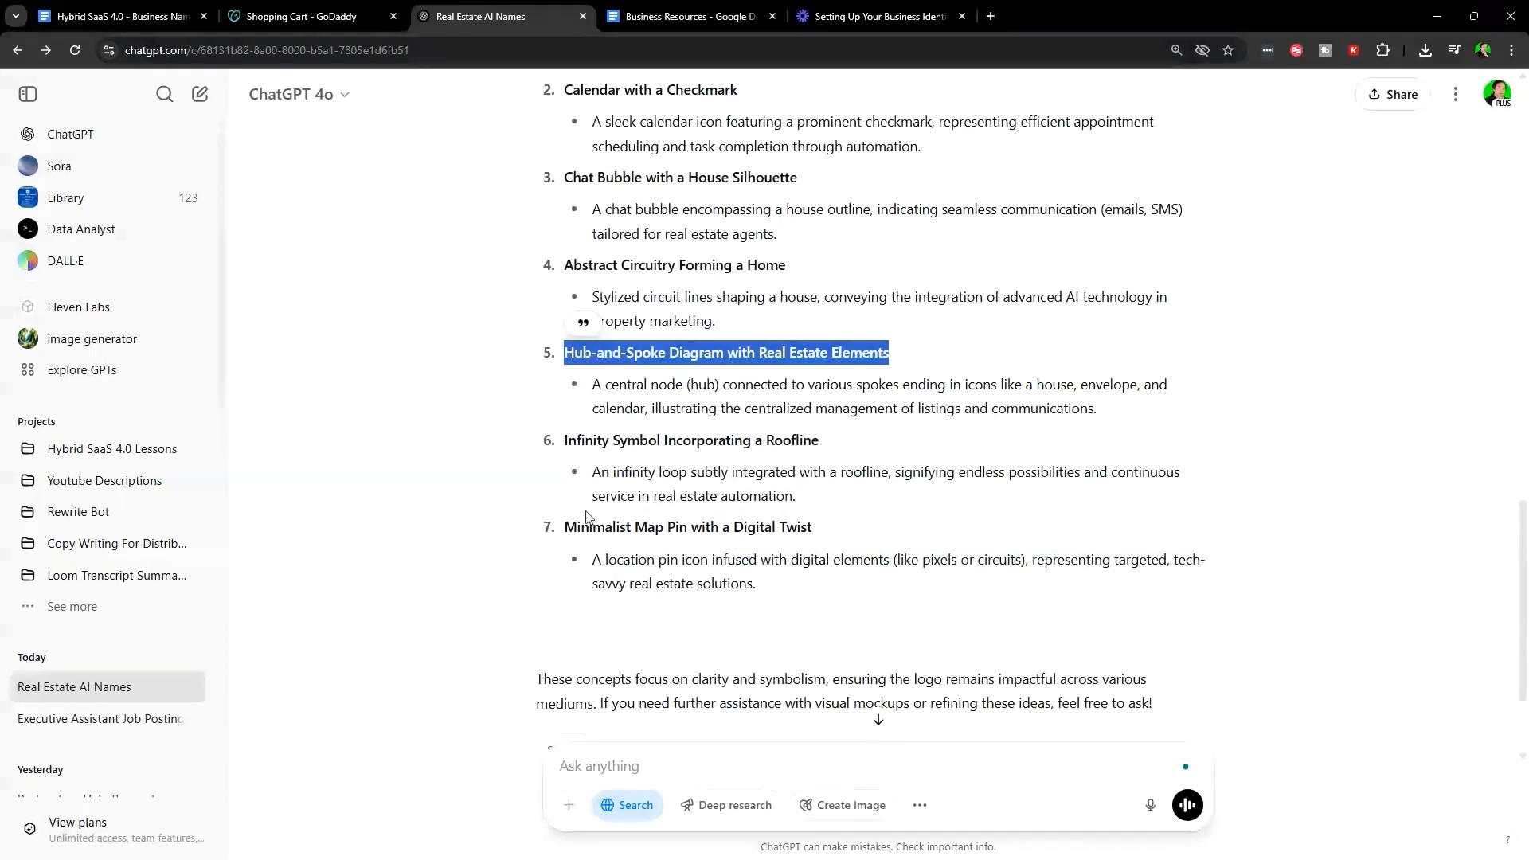
pyautogui.click(557, 438)
pyautogui.tripleClick(833, 431)
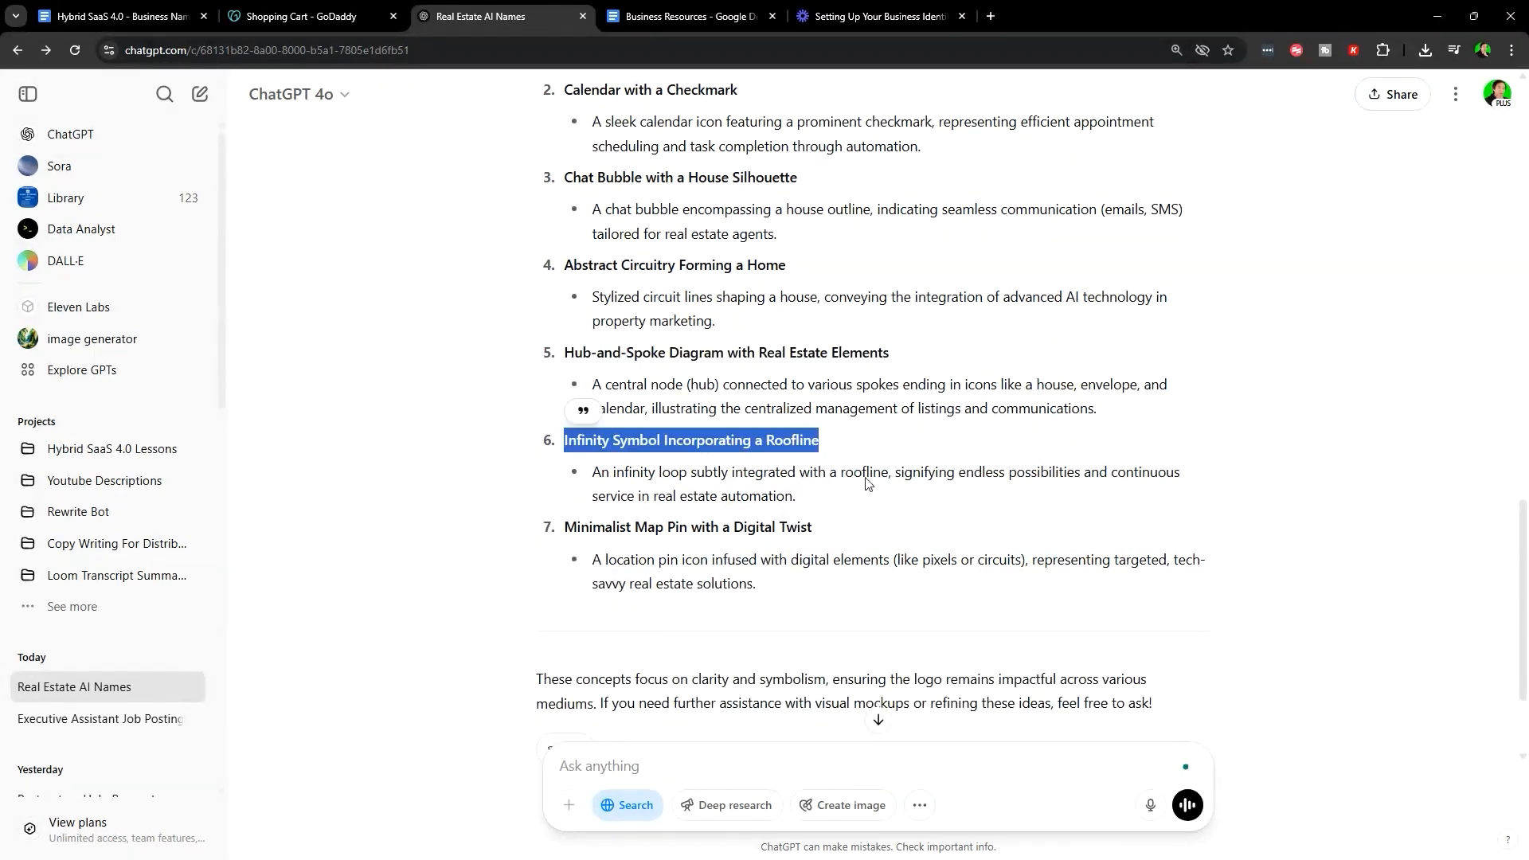
pyautogui.scroll(10, 666, 331)
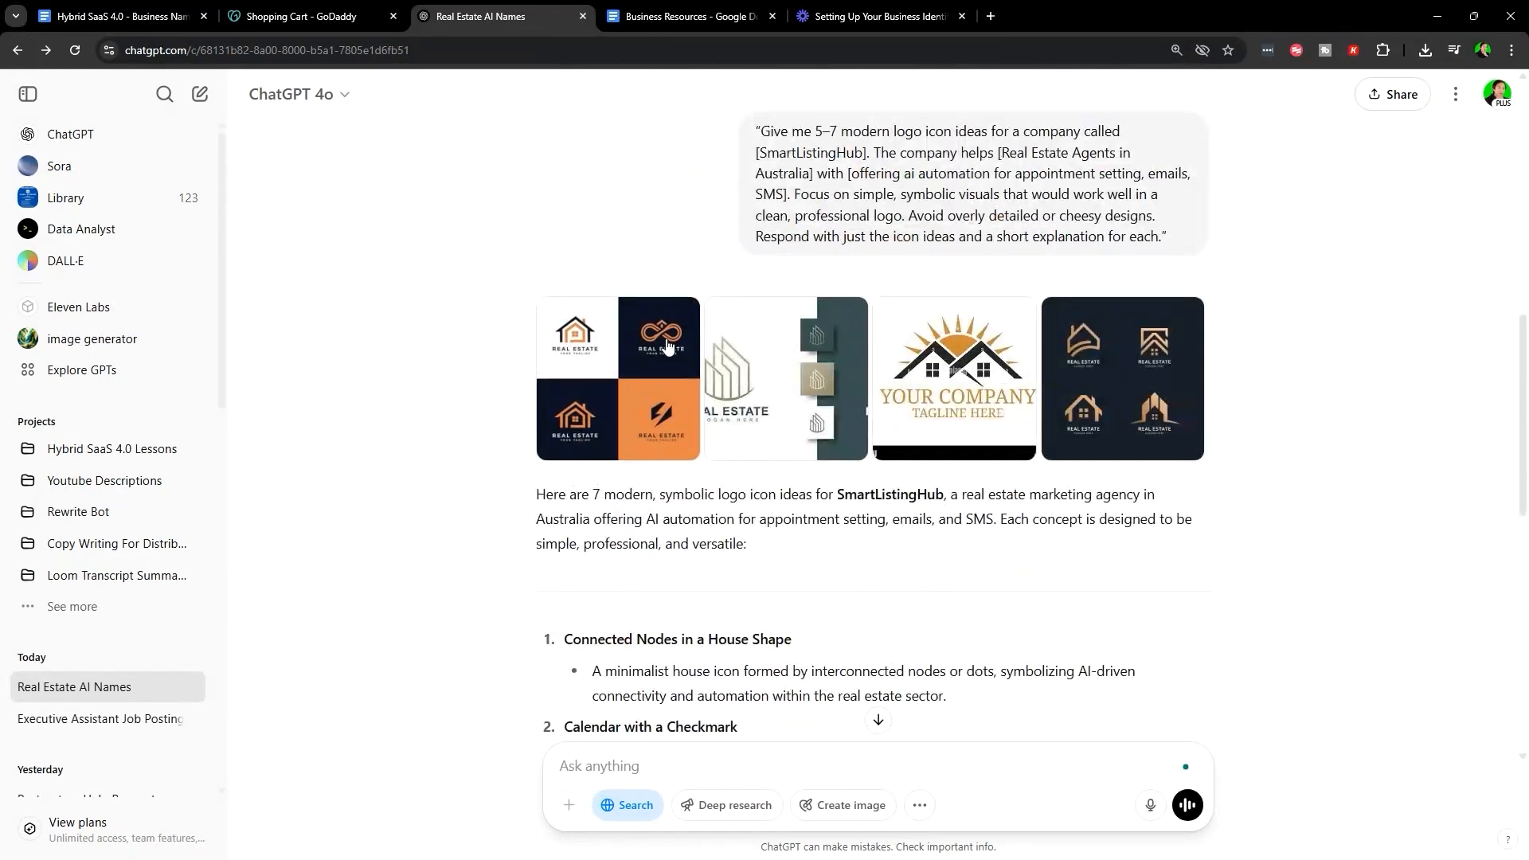
pyautogui.scroll(-10, 757, 377)
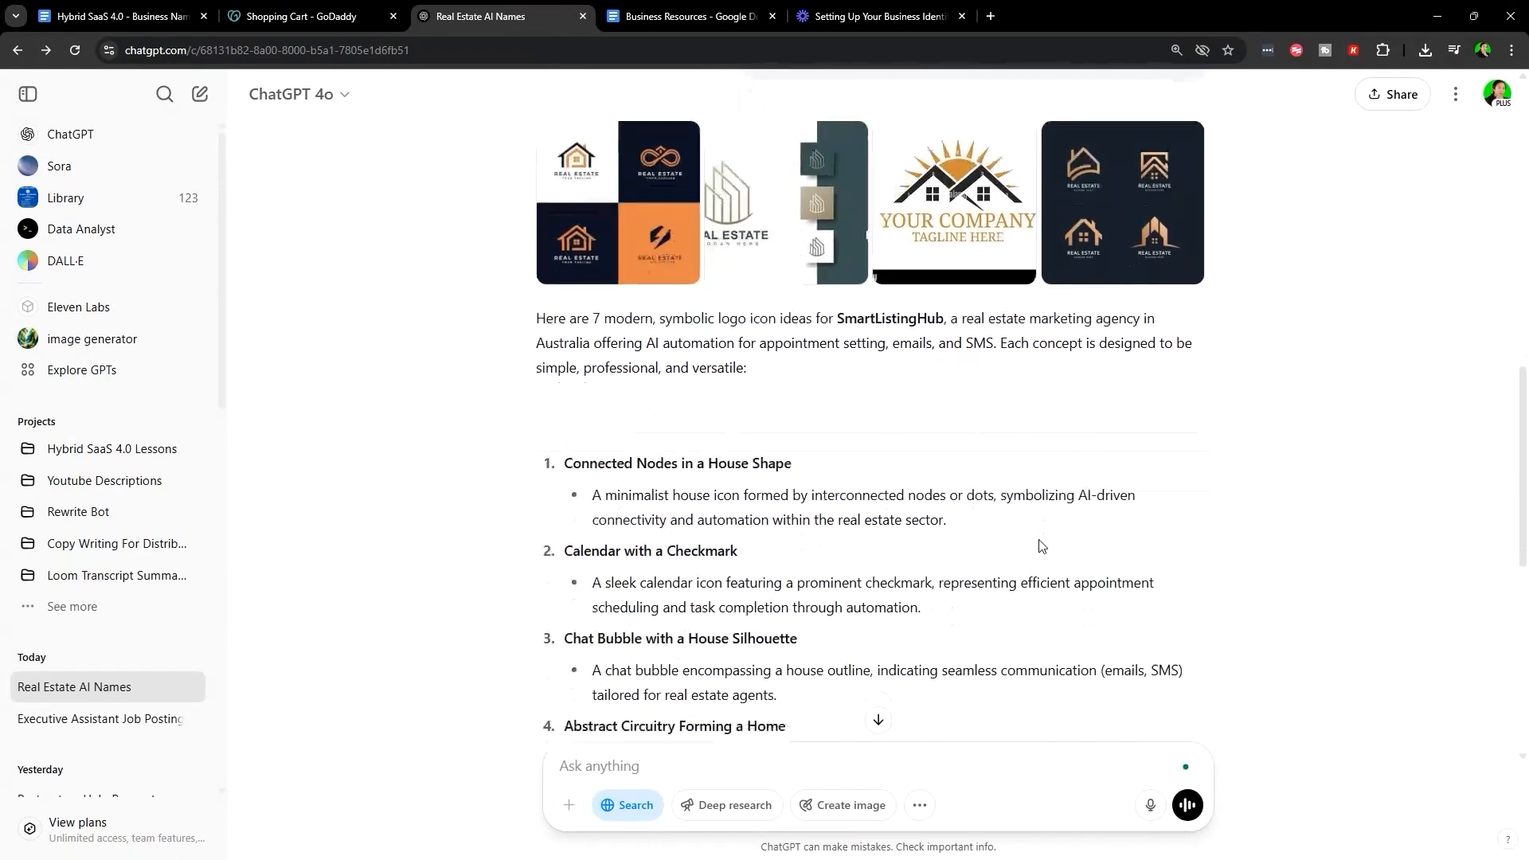
# - Select the full list of icon ideas through Minimalist Map Pin with a Digital Twist
pyautogui.moveTo(558, 380); pyautogui.dragTo(876, 436)
pyautogui.moveTo(909, 439); pyautogui.dragTo(565, 363)
pyautogui.scroll(6, 884, 693)
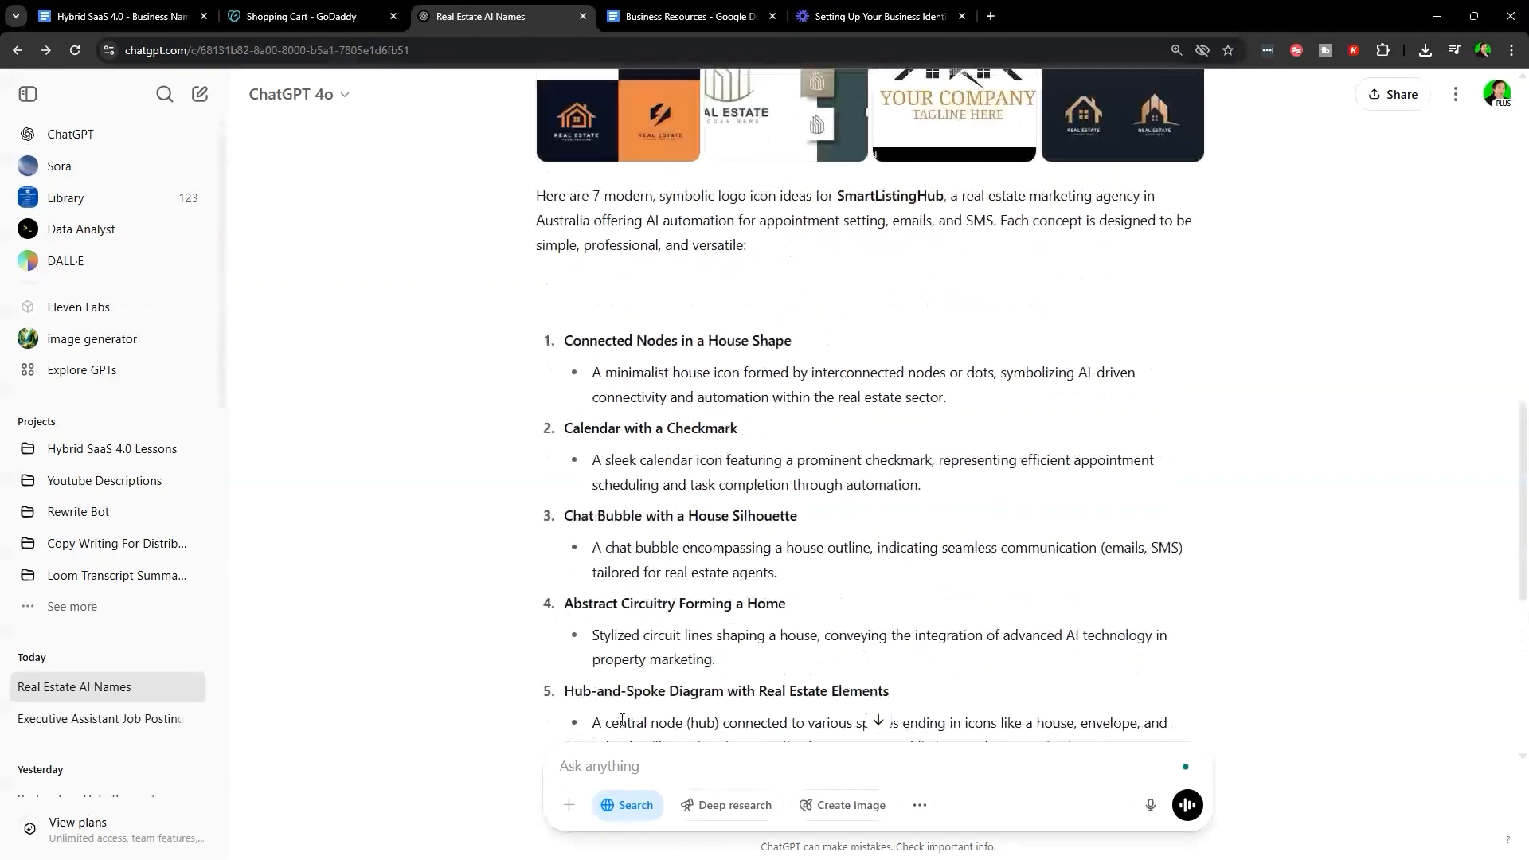
pyautogui.moveTo(536, 484); pyautogui.dragTo(1109, 669)
pyautogui.scroll(-5, 946, 523)
pyautogui.click(678, 16)
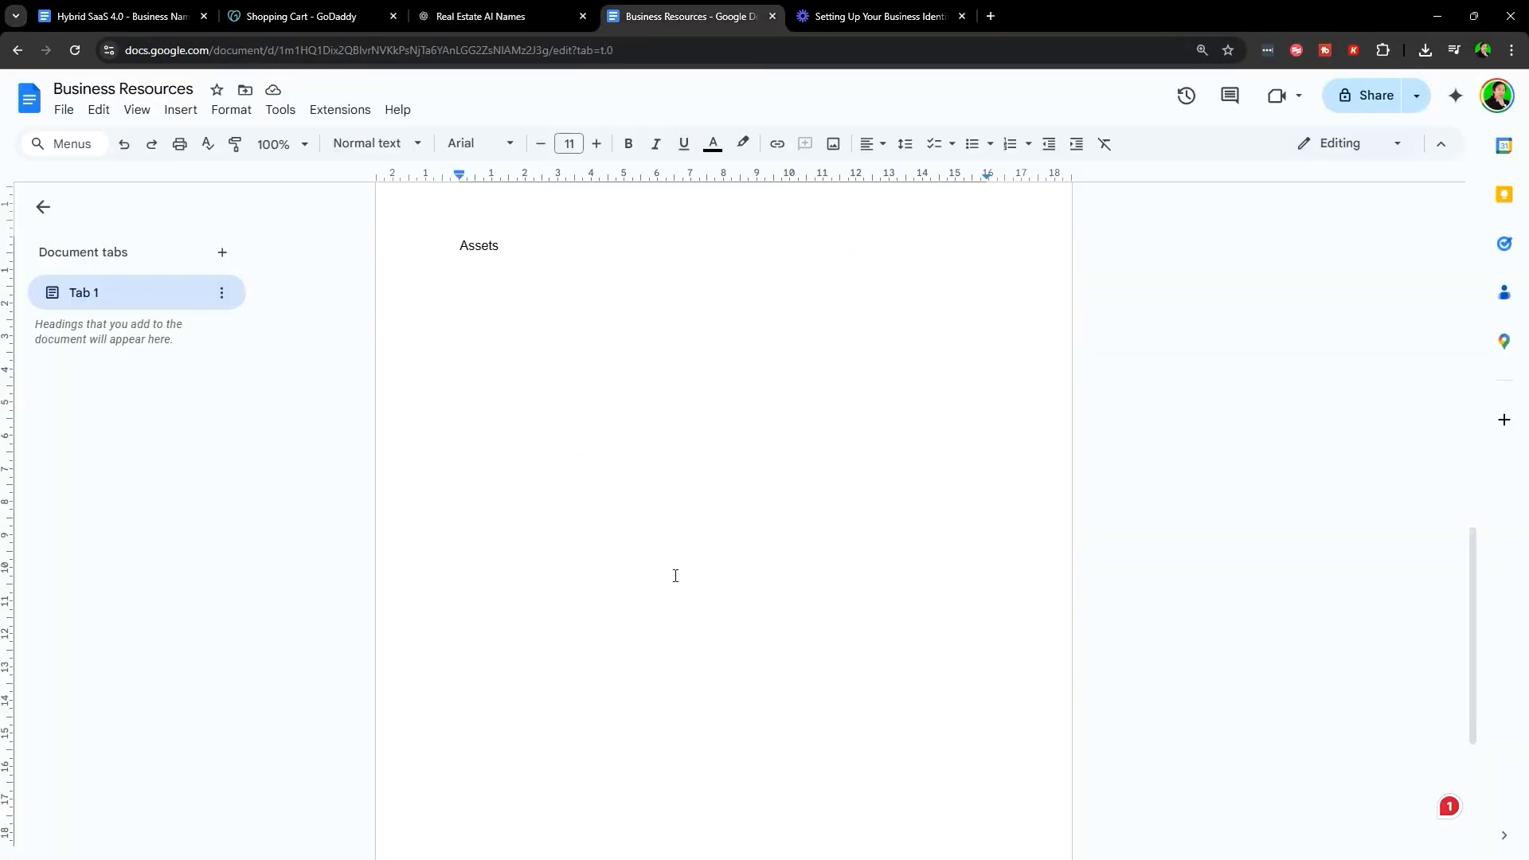
# - Paste the seven logo icon ideas on a new page headed 'Logo Imagery' in Business Resources
pyautogui.scroll(13, 672, 624)
pyautogui.scroll(-16, 672, 623)
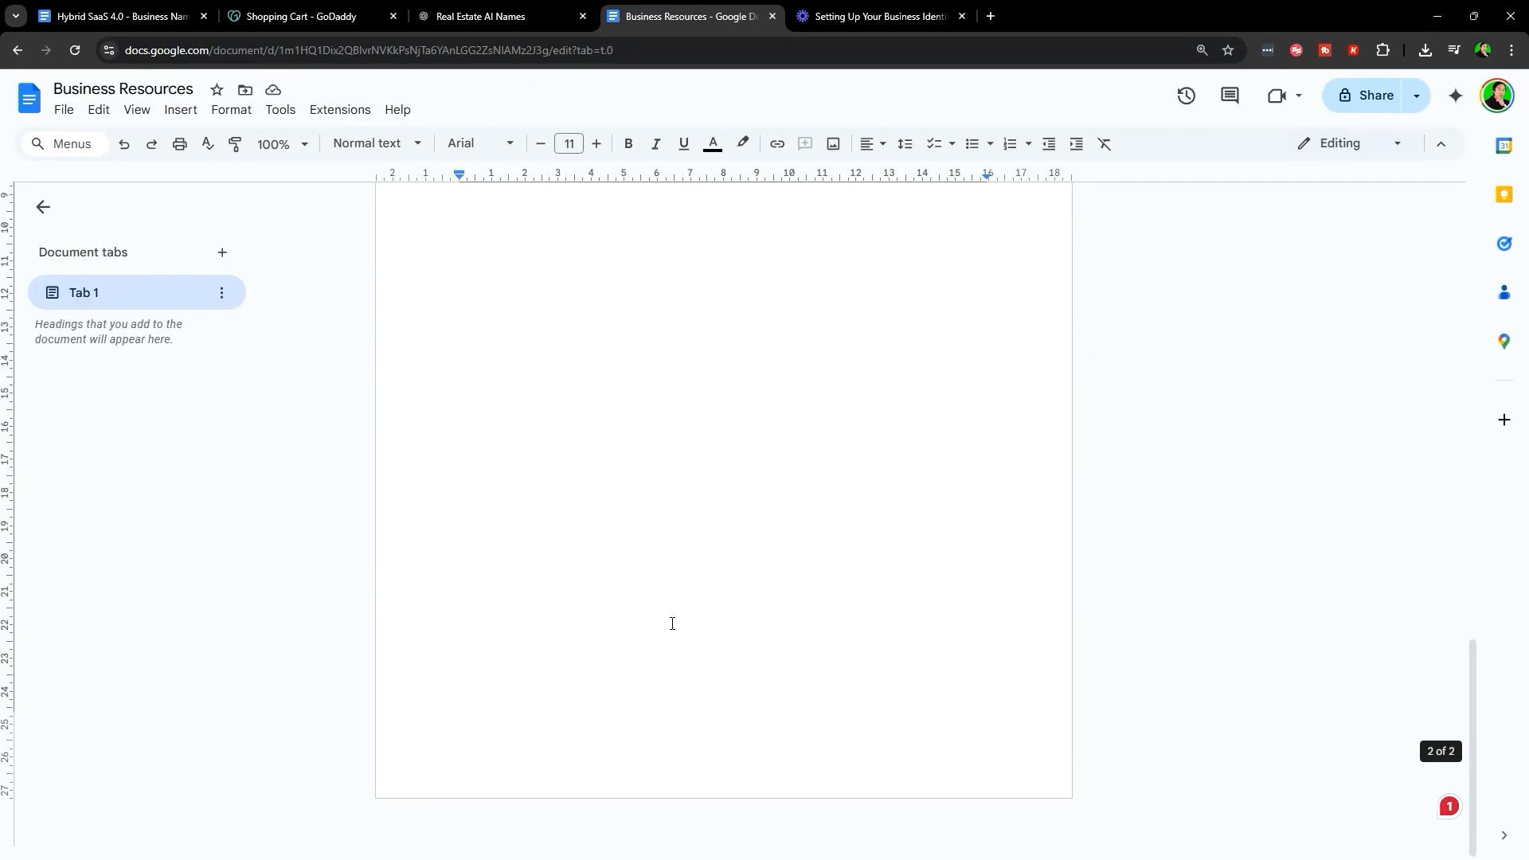
pyautogui.hotkey('ctrl', 'v')
pyautogui.hotkey('ctrl', 'Return')
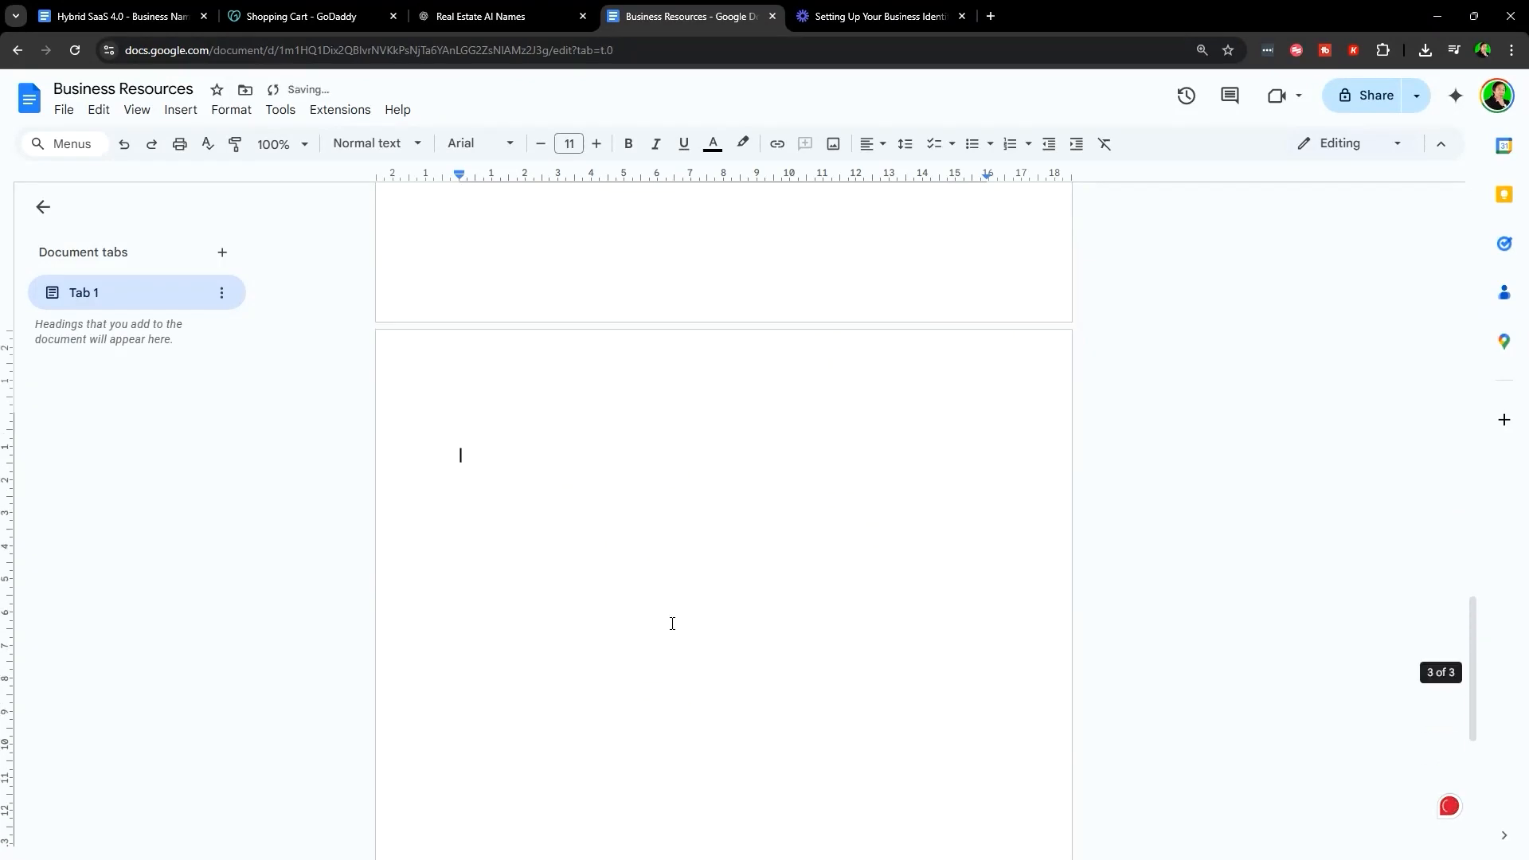
pyautogui.write('Logo')
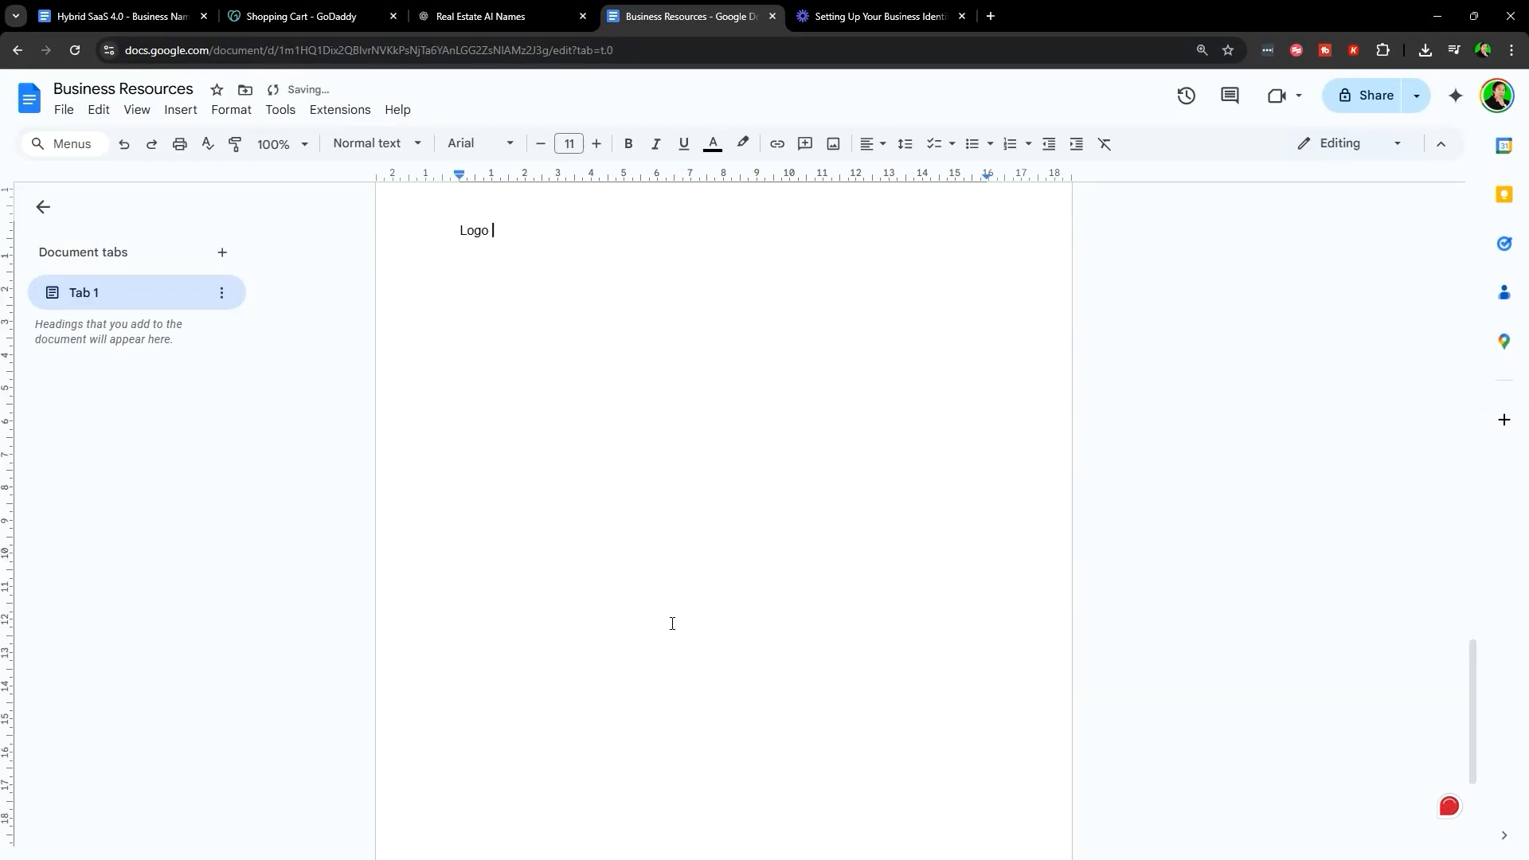
pyautogui.hotkey('ctrl', 'z')
pyautogui.hotkey('ctrl', 'z')
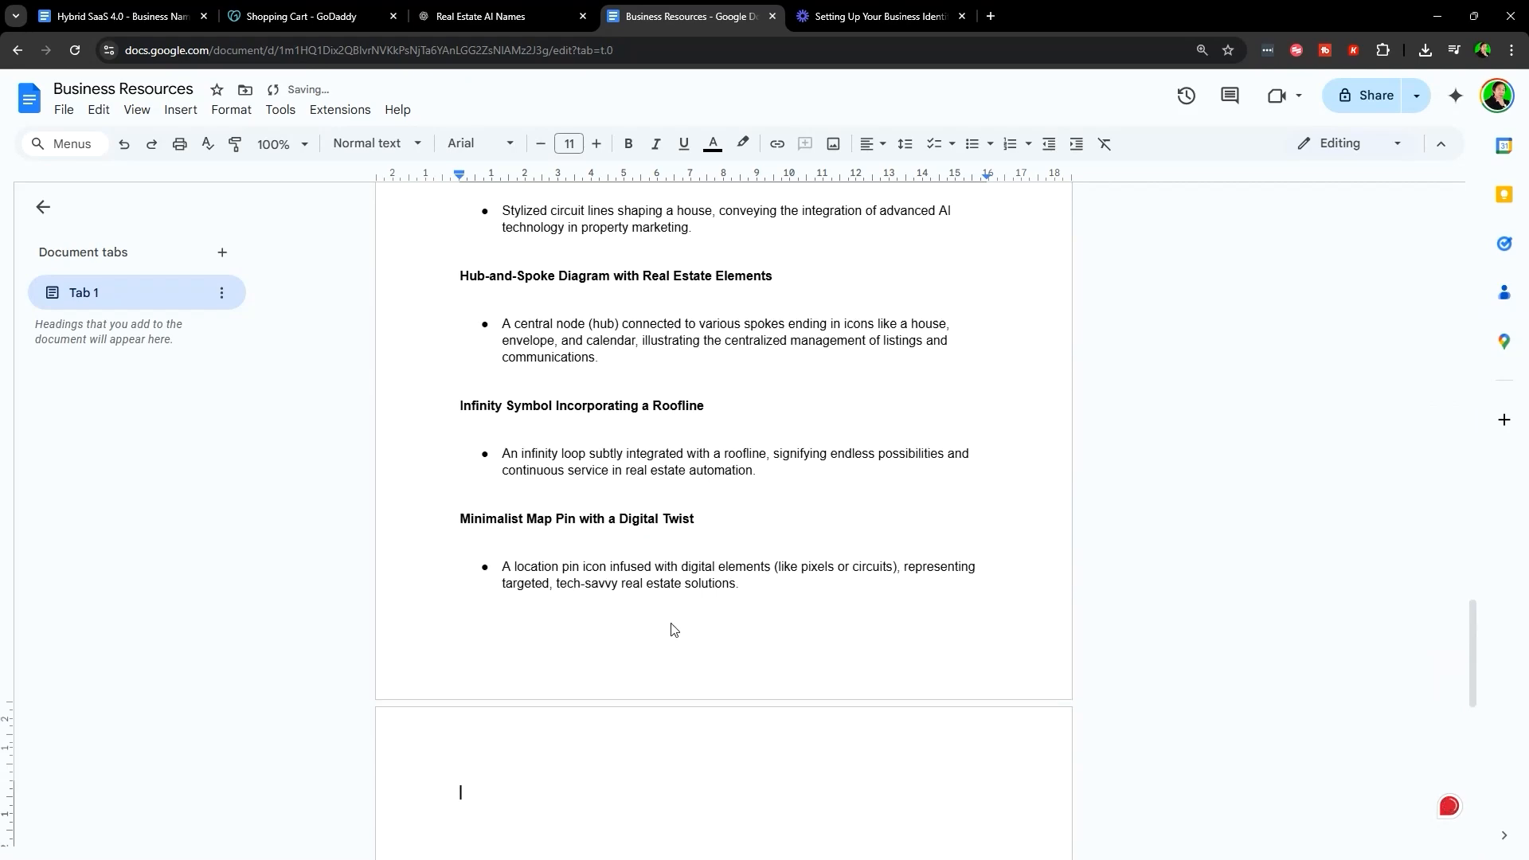
# - Add a blank line above the first logo idea heading
pyautogui.scroll(4, 521, 475)
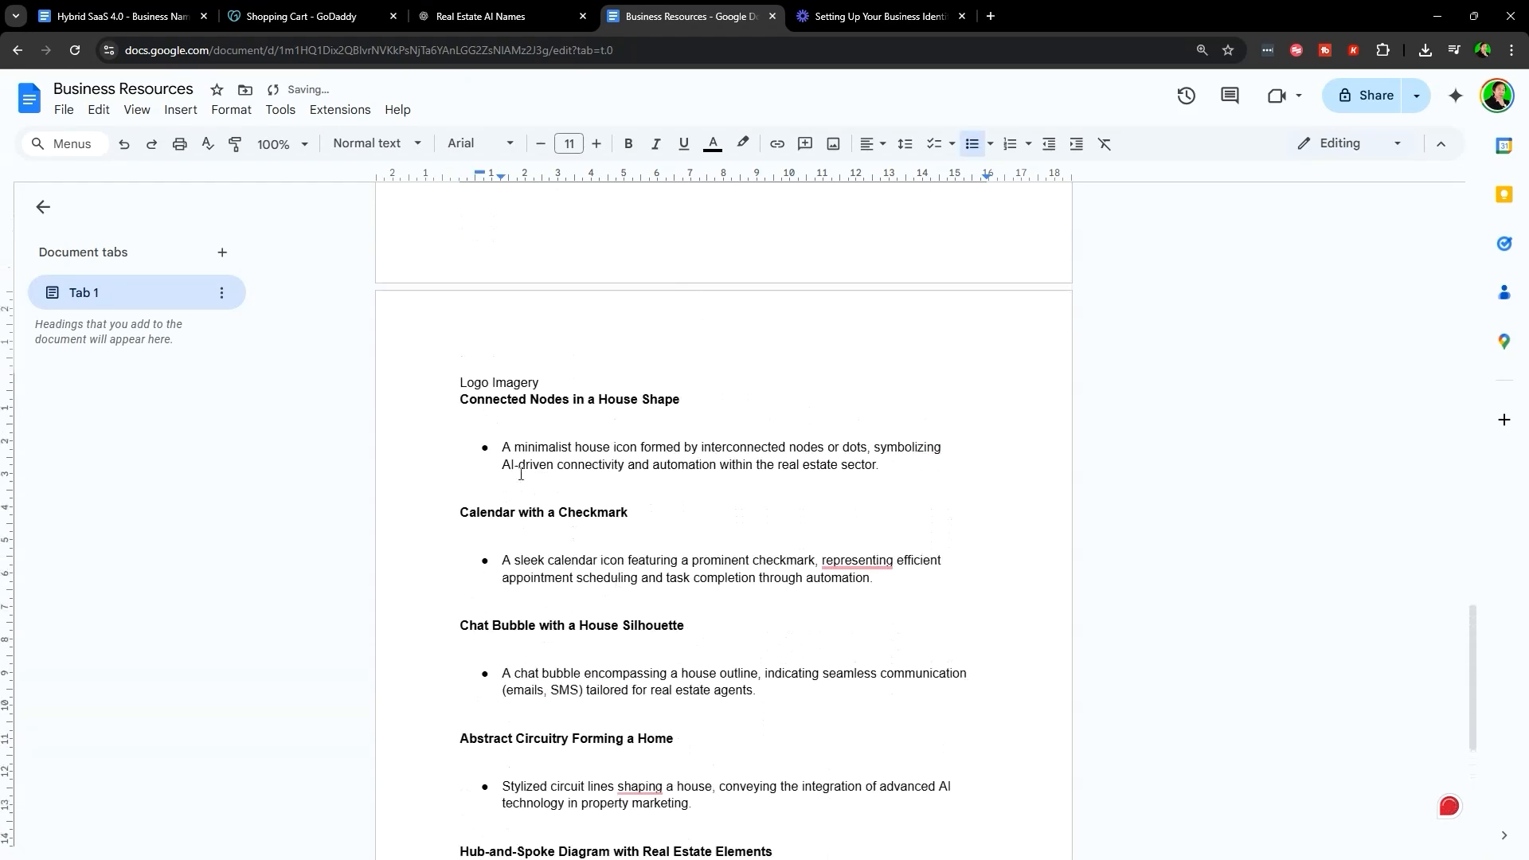
pyautogui.click(442, 408)
pyautogui.press('Return')
pyautogui.scroll(-6, 906, 622)
pyautogui.scroll(6, 871, 739)
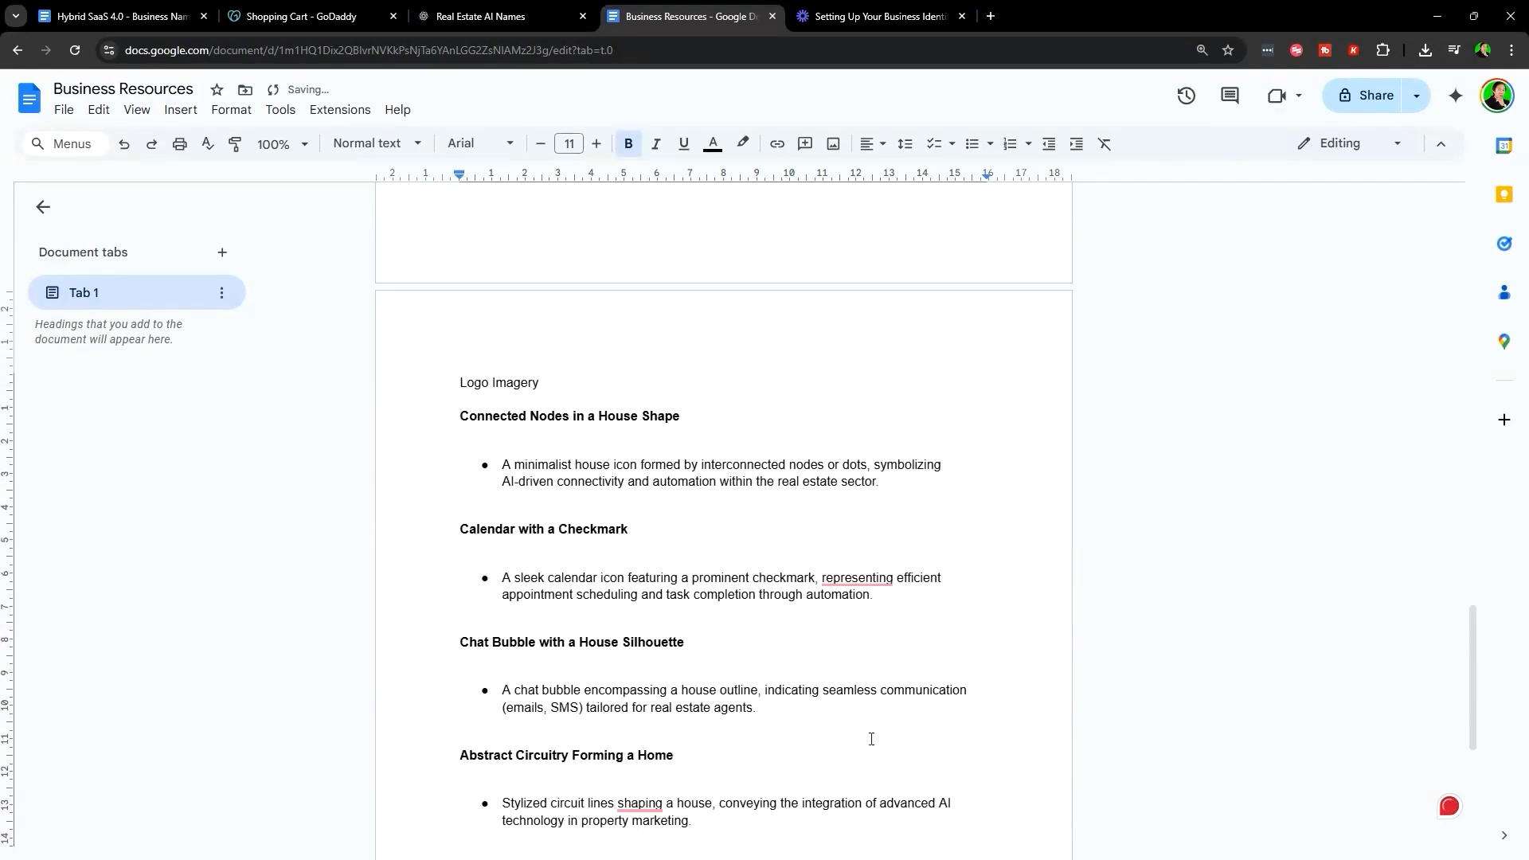
pyautogui.scroll(3, 872, 739)
pyautogui.click(481, 16)
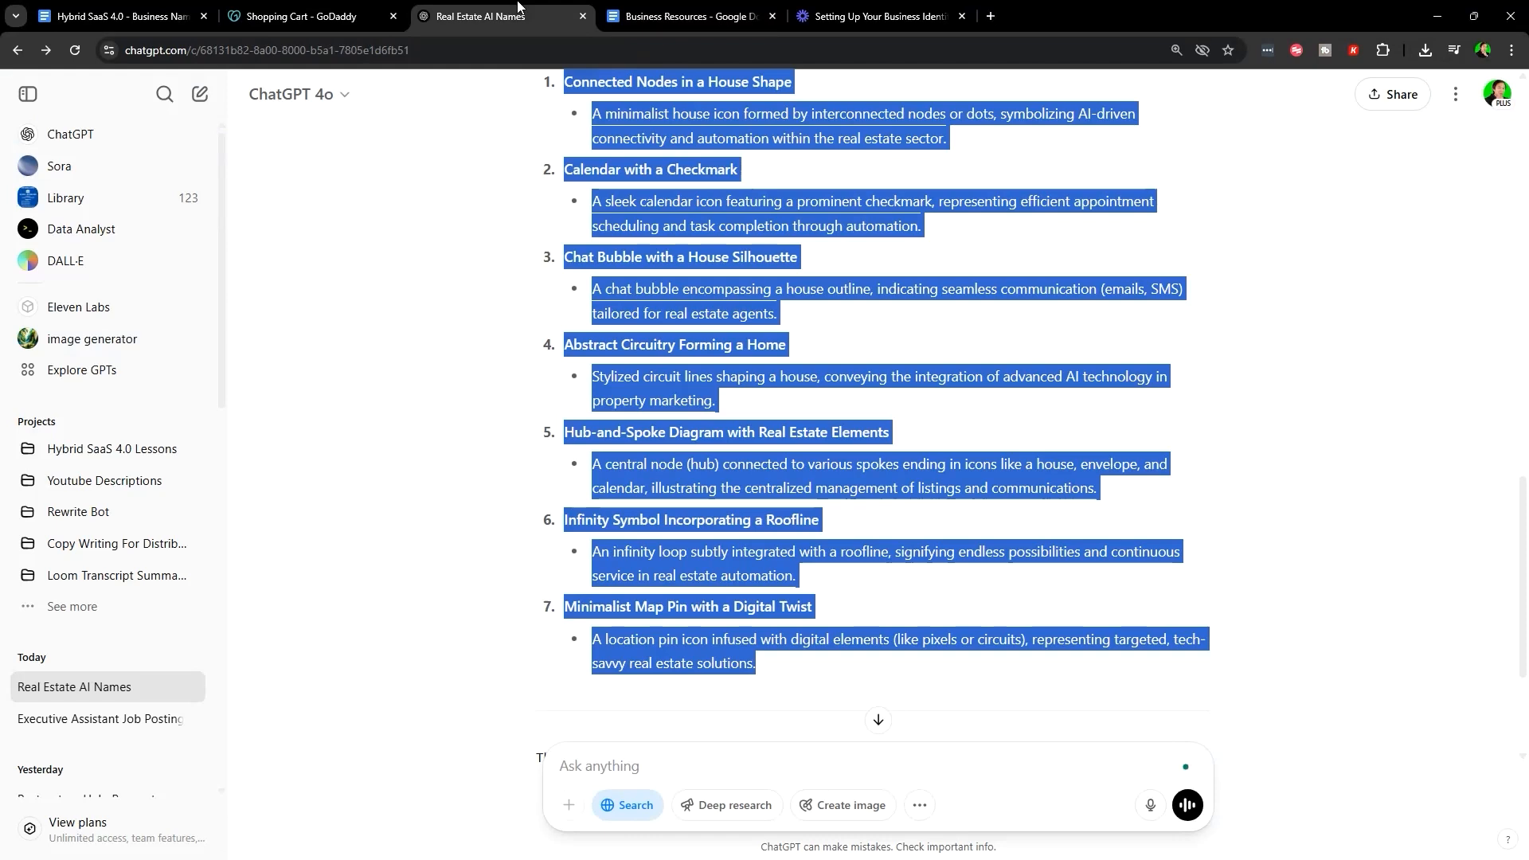
# - Save the four-panel real estate logo example image to the computer
pyautogui.click(915, 509)
pyautogui.scroll(10, 863, 574)
pyautogui.scroll(-4, 916, 510)
pyautogui.scroll(3, 710, 574)
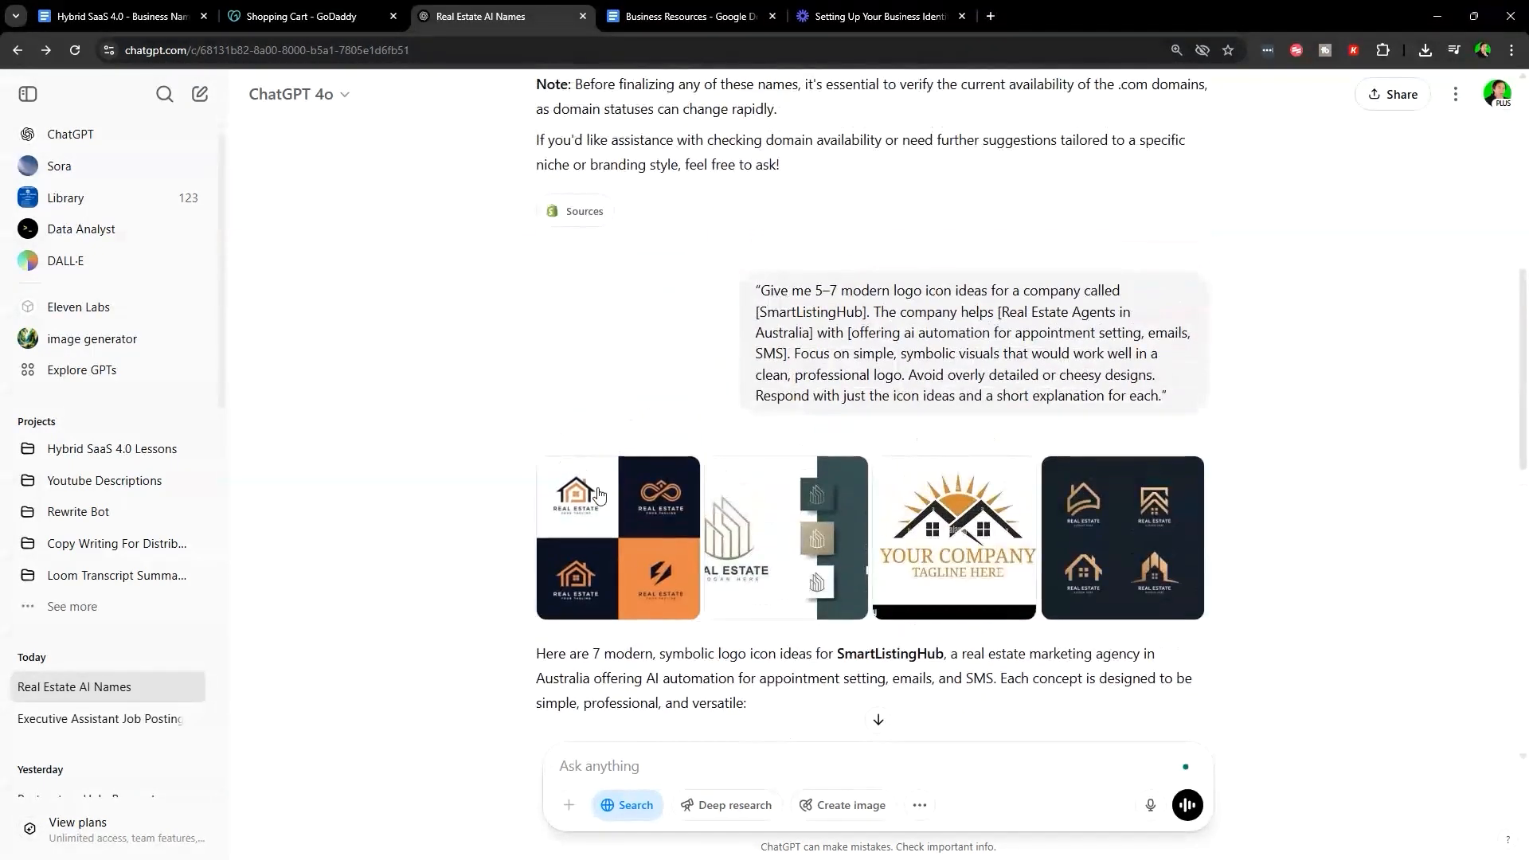
pyautogui.click(599, 495)
pyautogui.rightClick(638, 411)
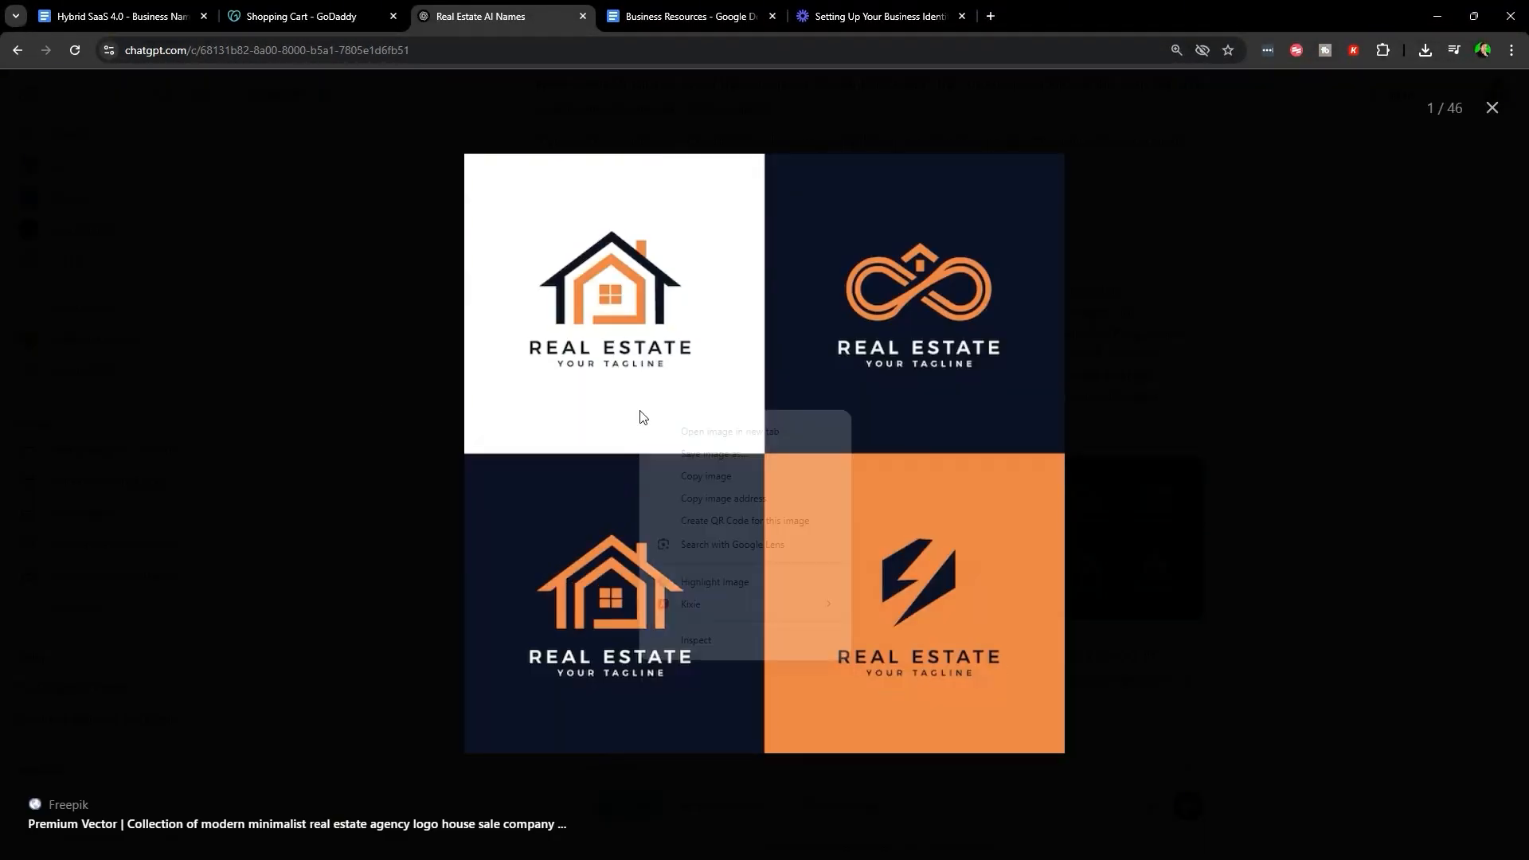
pyautogui.click(759, 455)
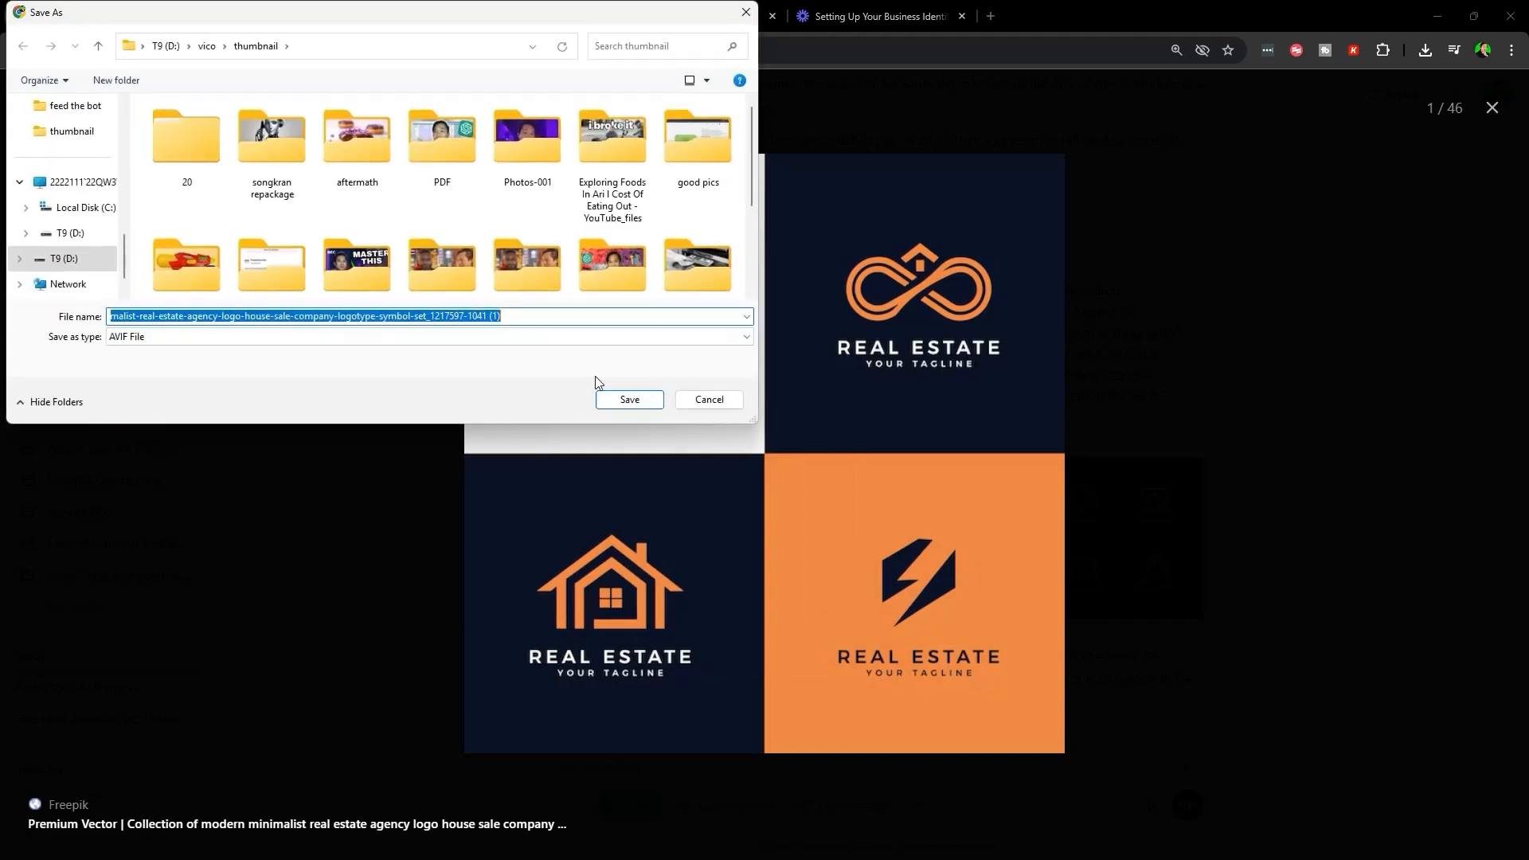
pyautogui.click(620, 398)
# - Check the first two logo idea entries in the Business Resources document
pyautogui.click(685, 16)
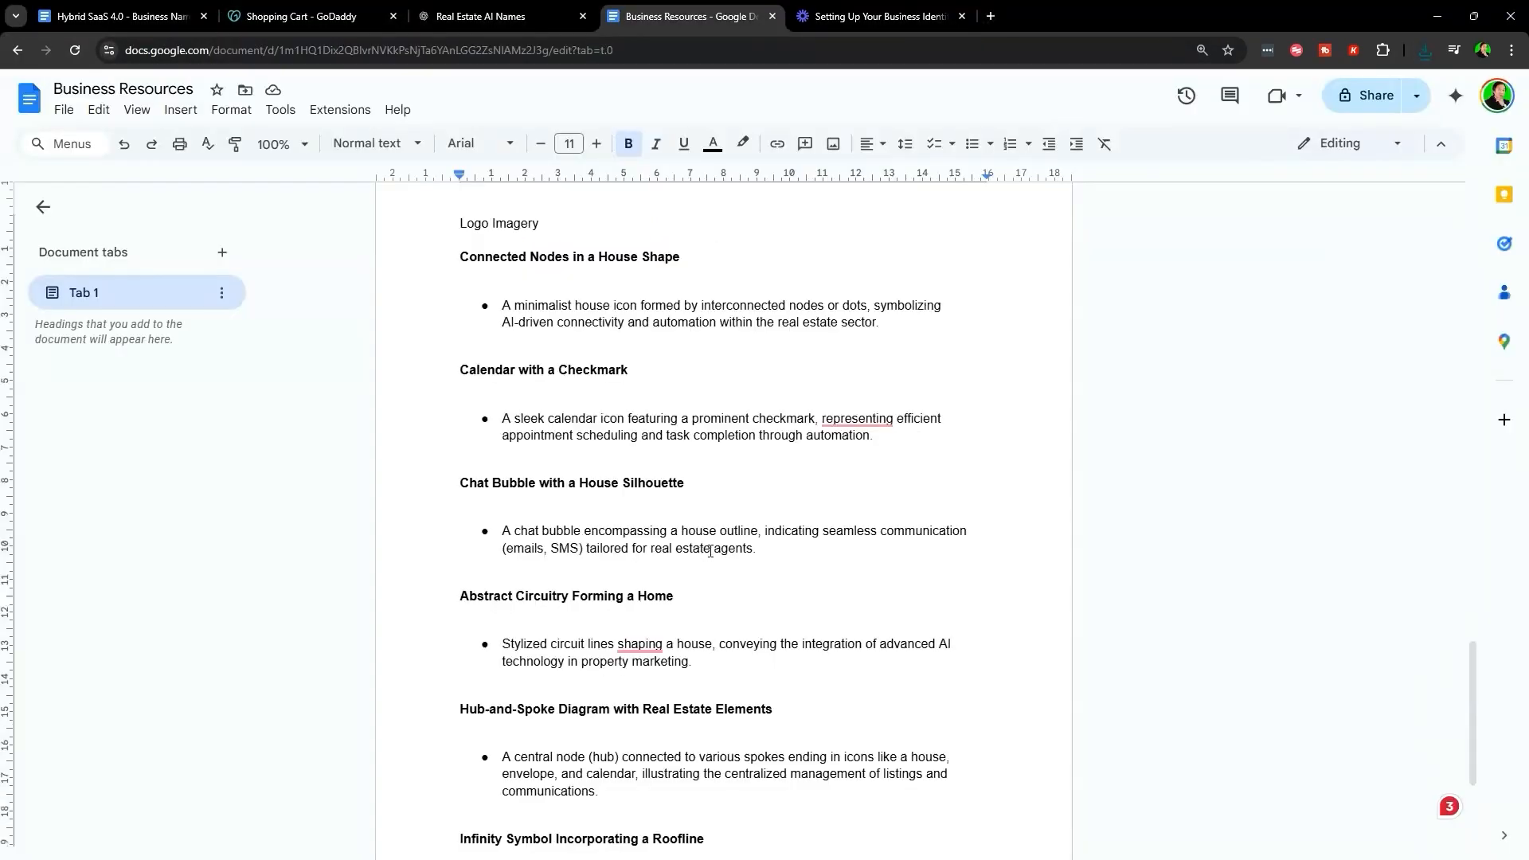
pyautogui.moveTo(450, 343); pyautogui.dragTo(873, 469)
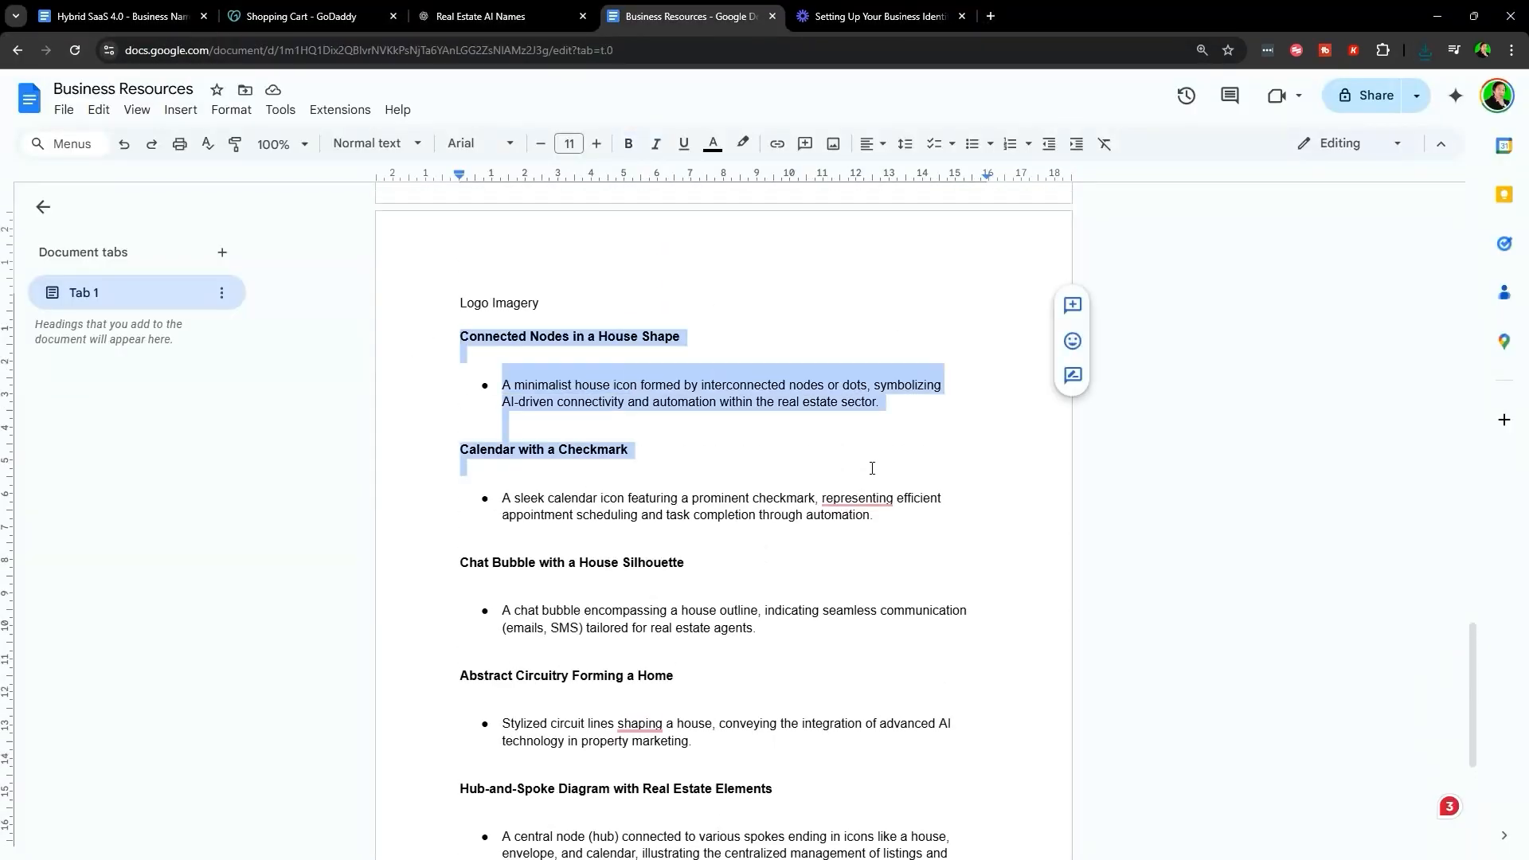
pyautogui.scroll(-1, 779, 632)
pyautogui.click(635, 596)
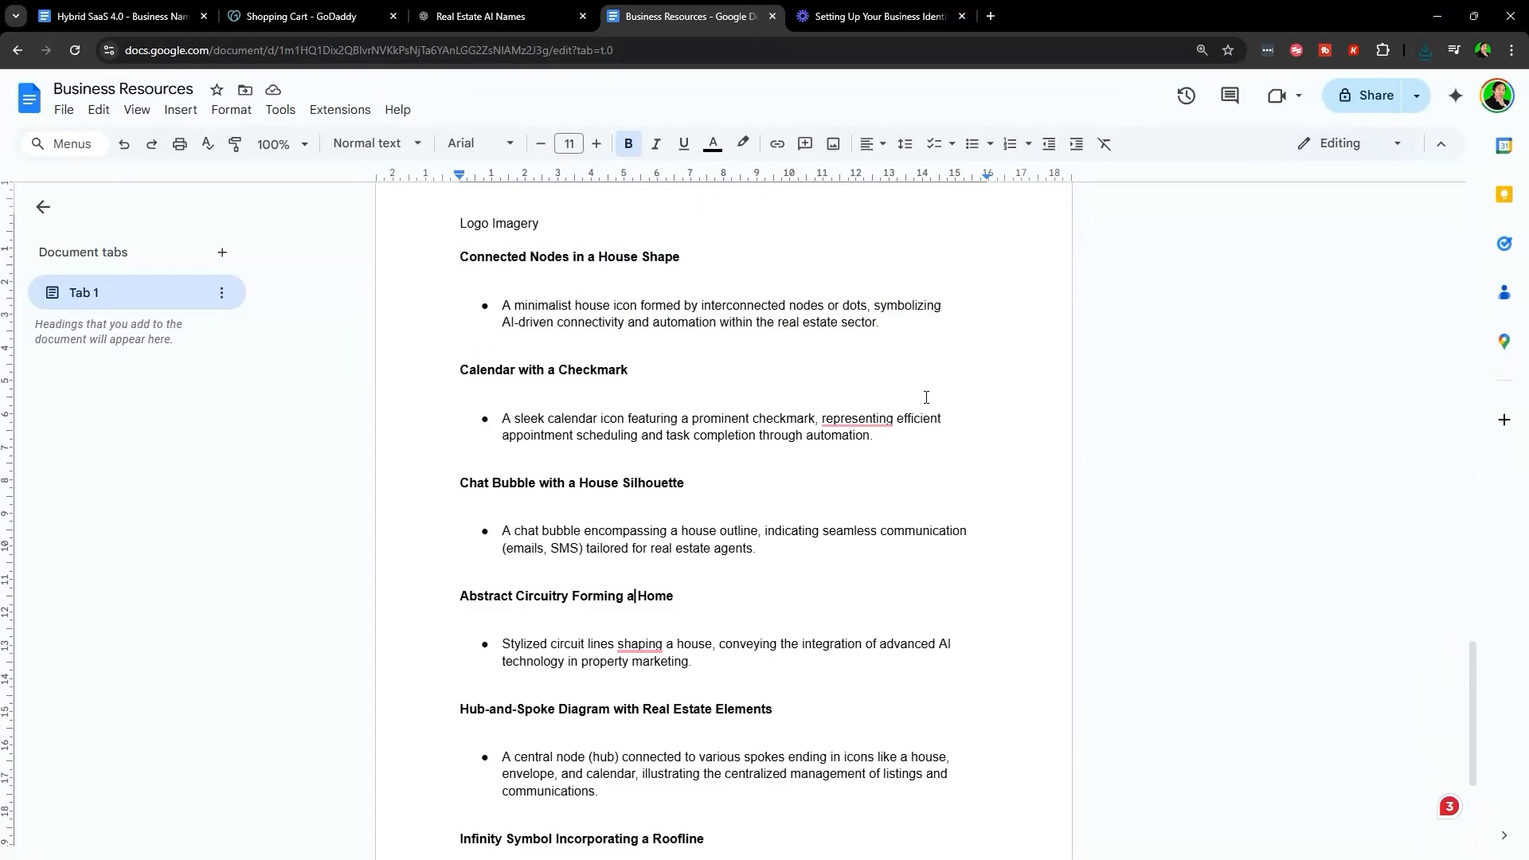
# - Open Looka from the Hybrid SaaS 4.0 course doc and start a logo for 'Smart Listing'
pyautogui.click(991, 15)
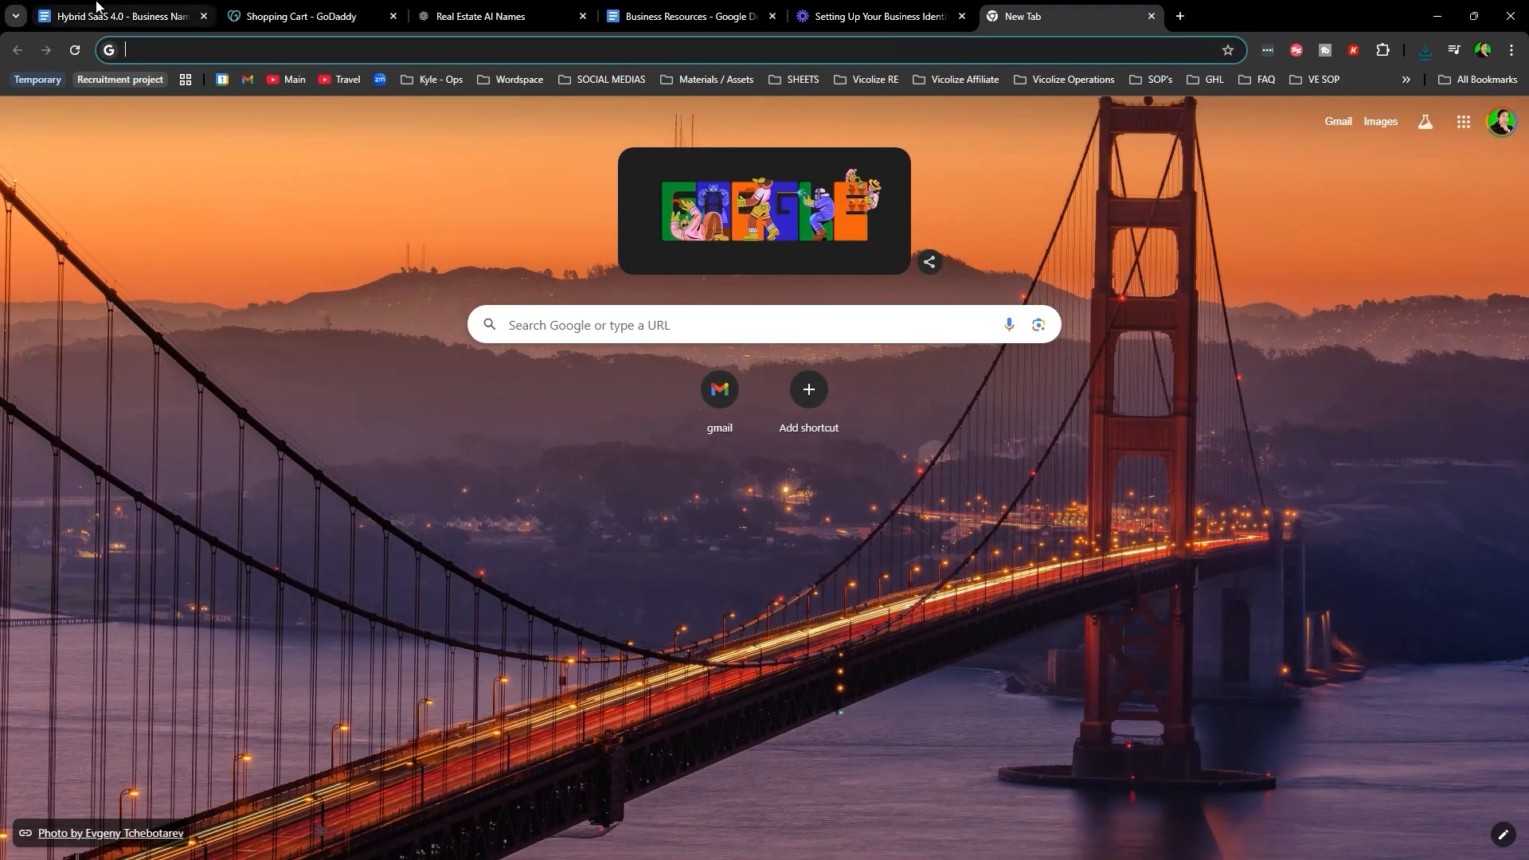
pyautogui.click(124, 16)
pyautogui.scroll(-20, 431, 505)
pyautogui.keyDown('ctrl'); pyautogui.click(510, 448); pyautogui.keyUp('ctrl')
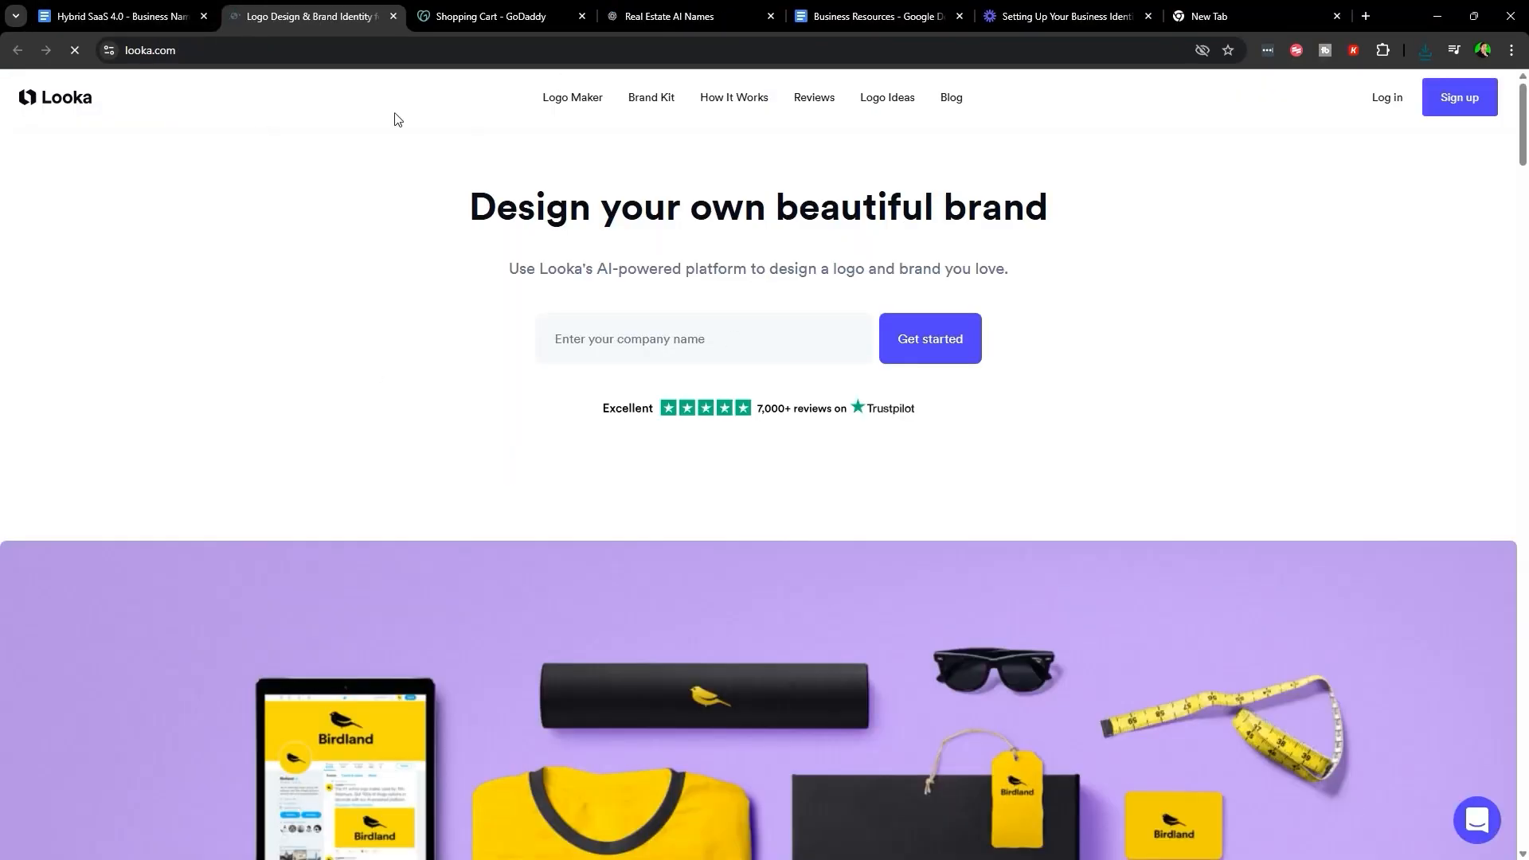
pyautogui.click(622, 342)
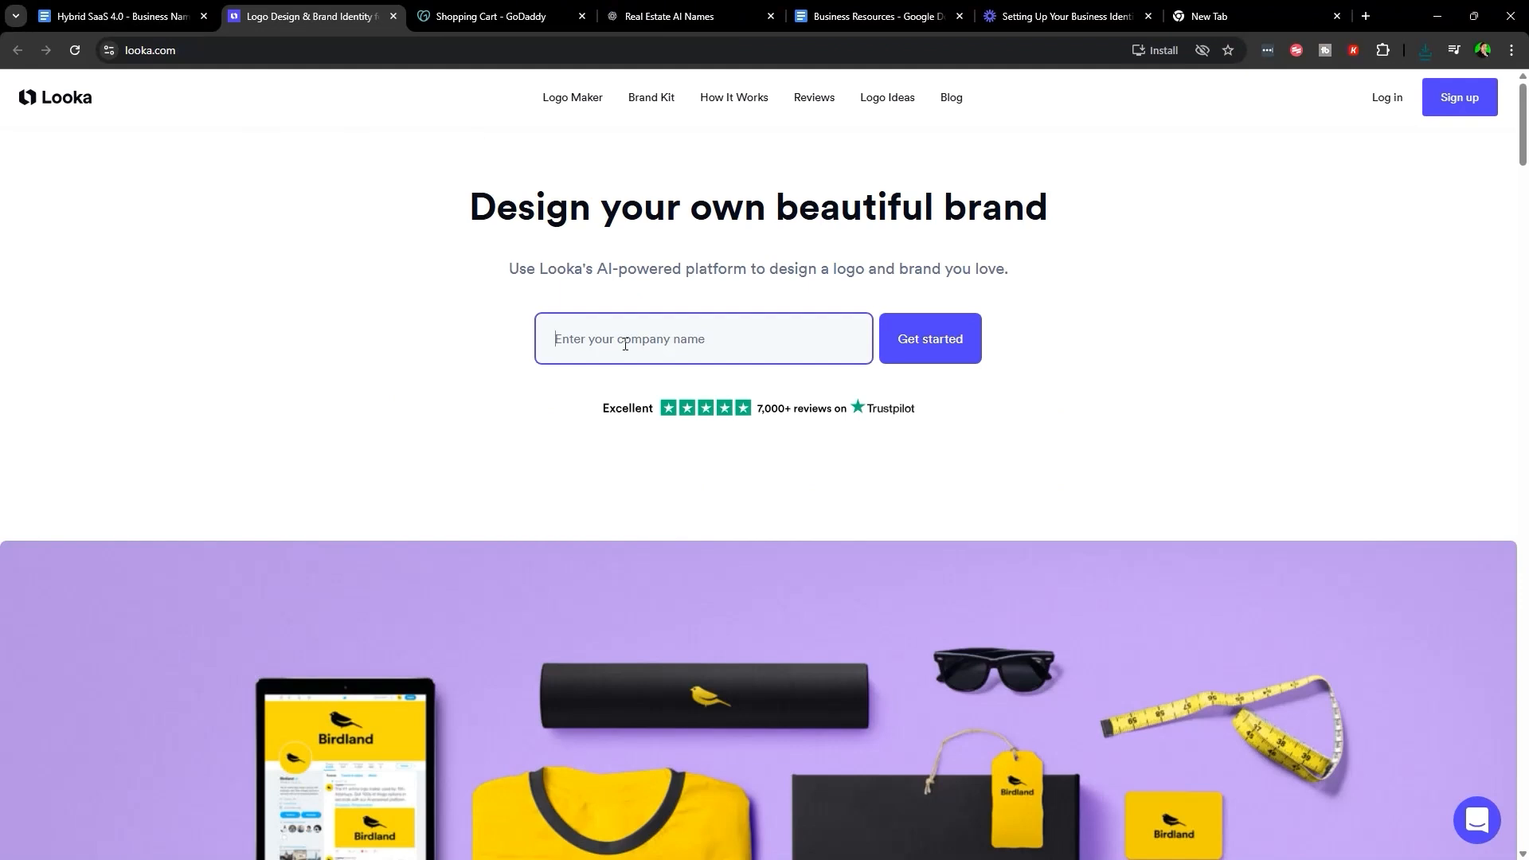
pyautogui.write('Smart Listing Hub')
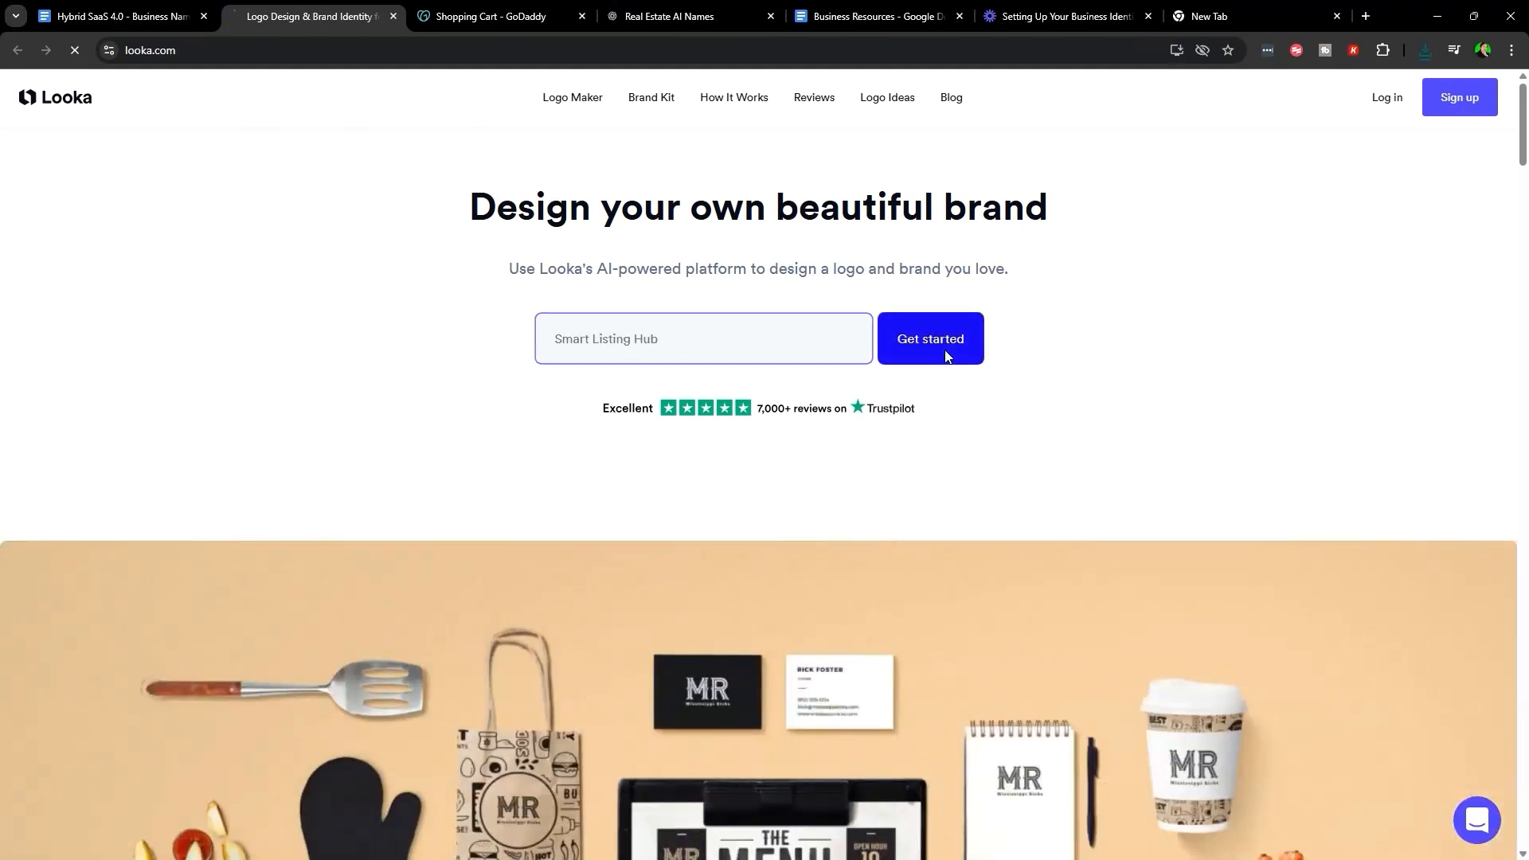
pyautogui.click(906, 349)
# - Search 'real esta' and choose Real Estate as the industry, checking the reference logo image
pyautogui.scroll(-5, 557, 542)
pyautogui.scroll(-3, 526, 575)
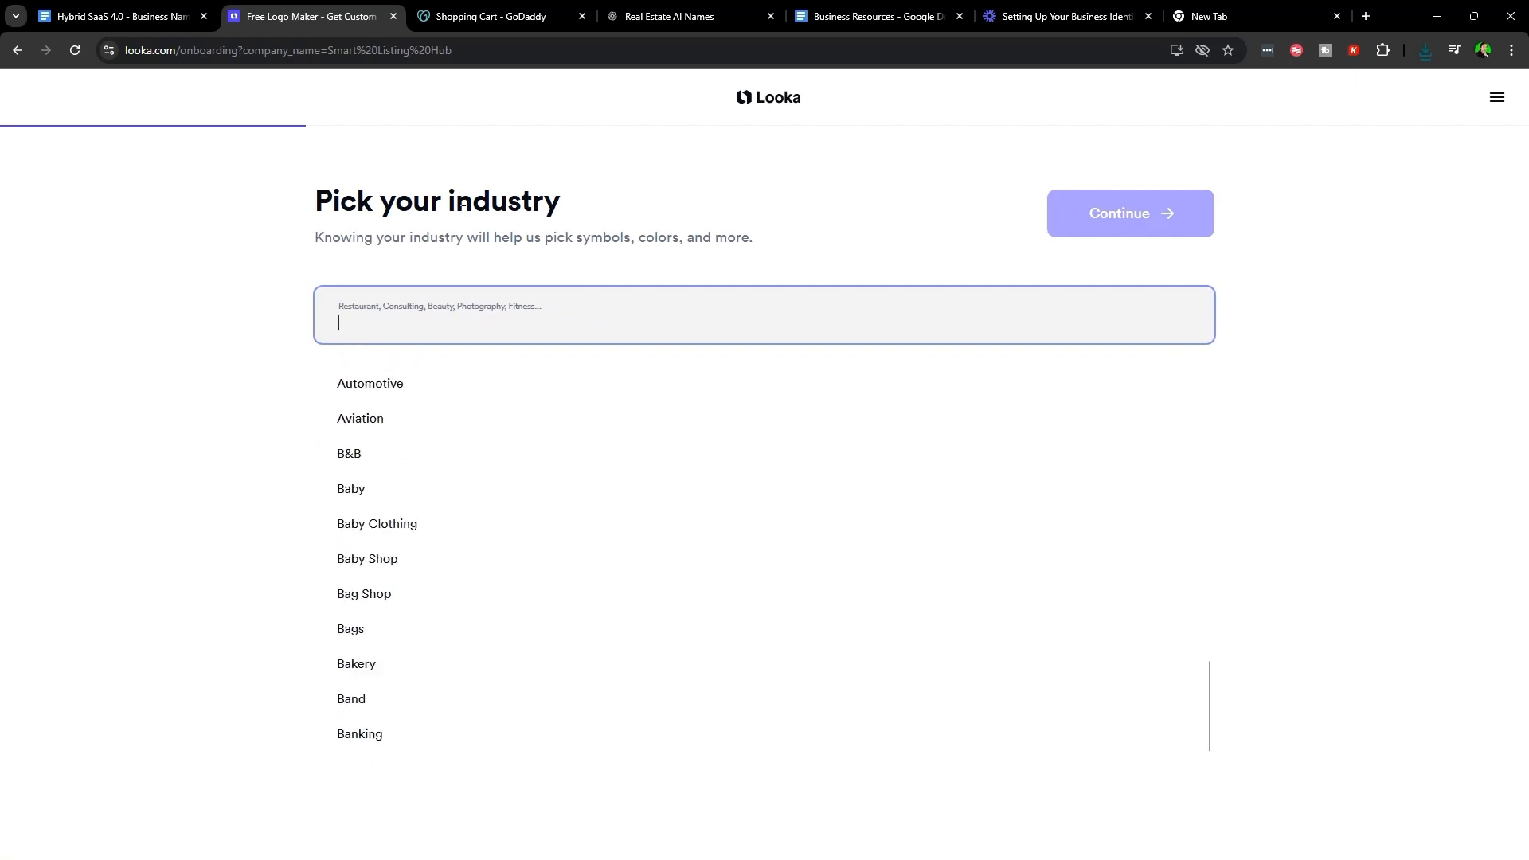
pyautogui.write('real e')
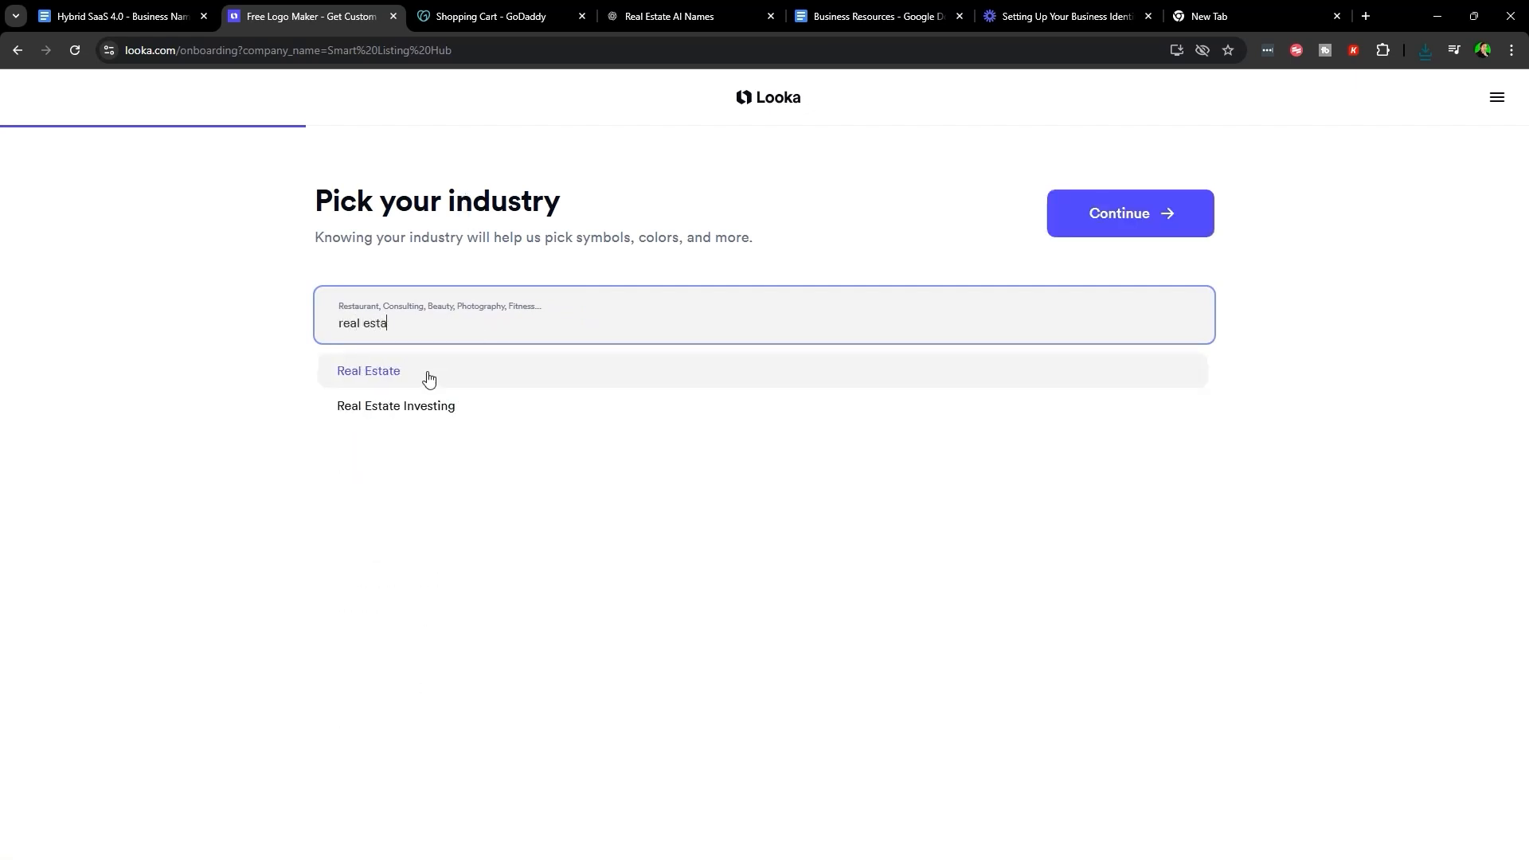
pyautogui.write('sta')
pyautogui.click(428, 378)
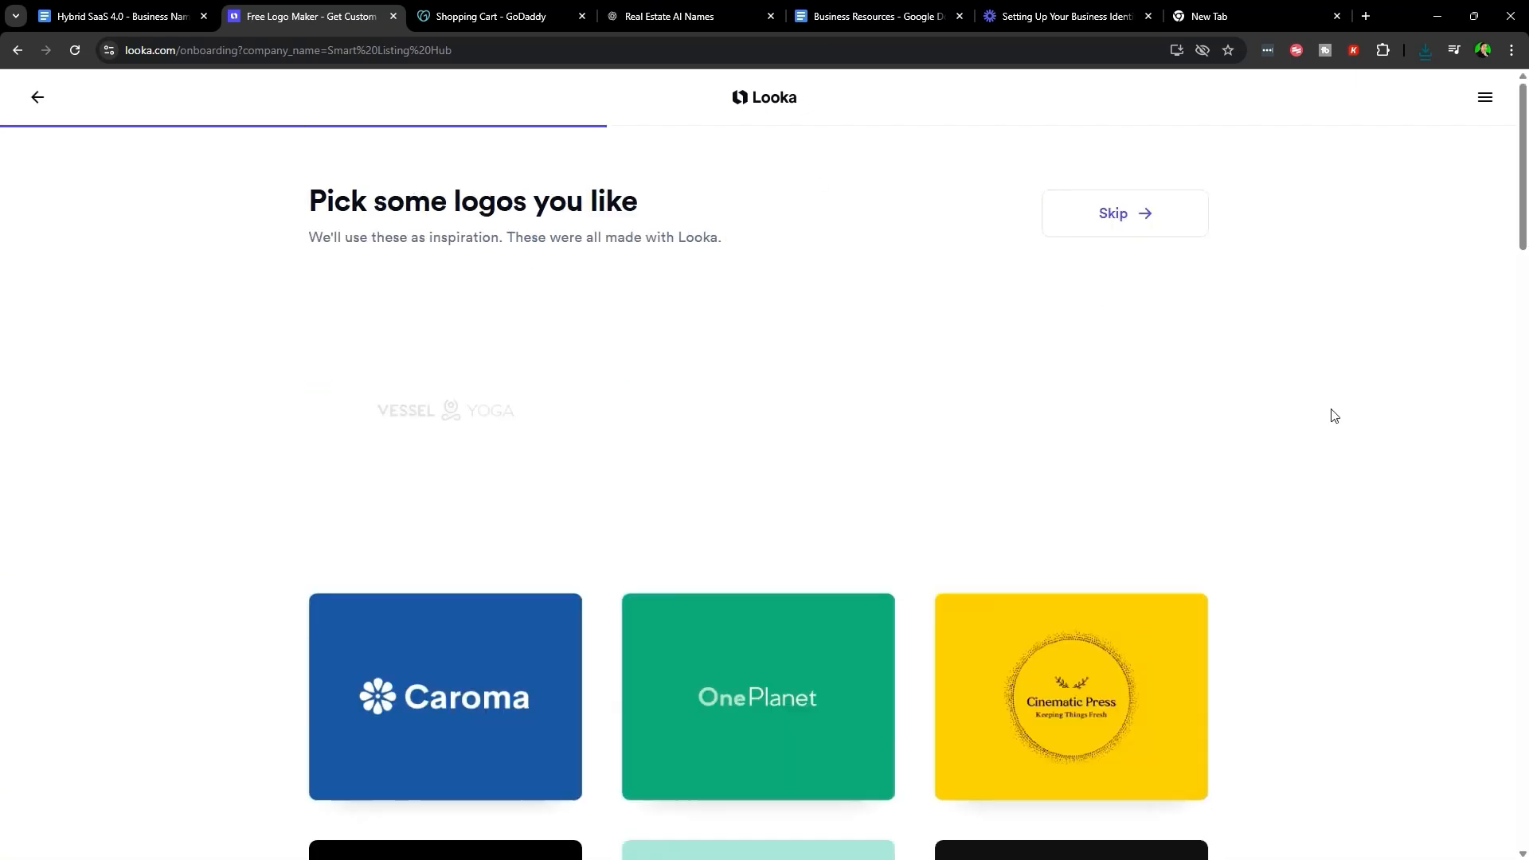
pyautogui.scroll(-5, 1034, 638)
pyautogui.scroll(5, 908, 615)
pyautogui.scroll(-1, 1097, 601)
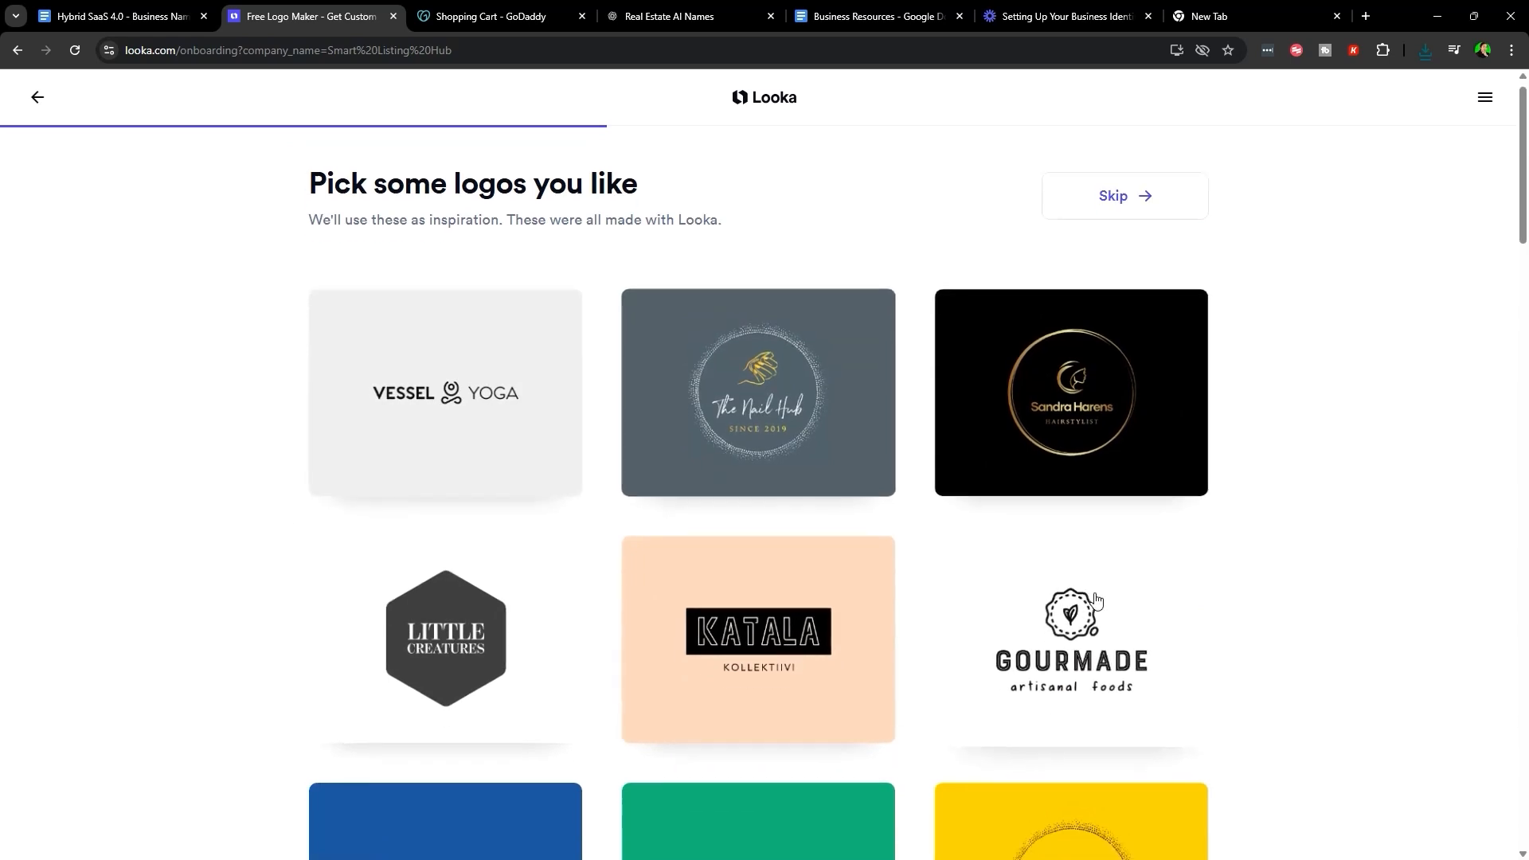
pyautogui.scroll(-20, 1096, 599)
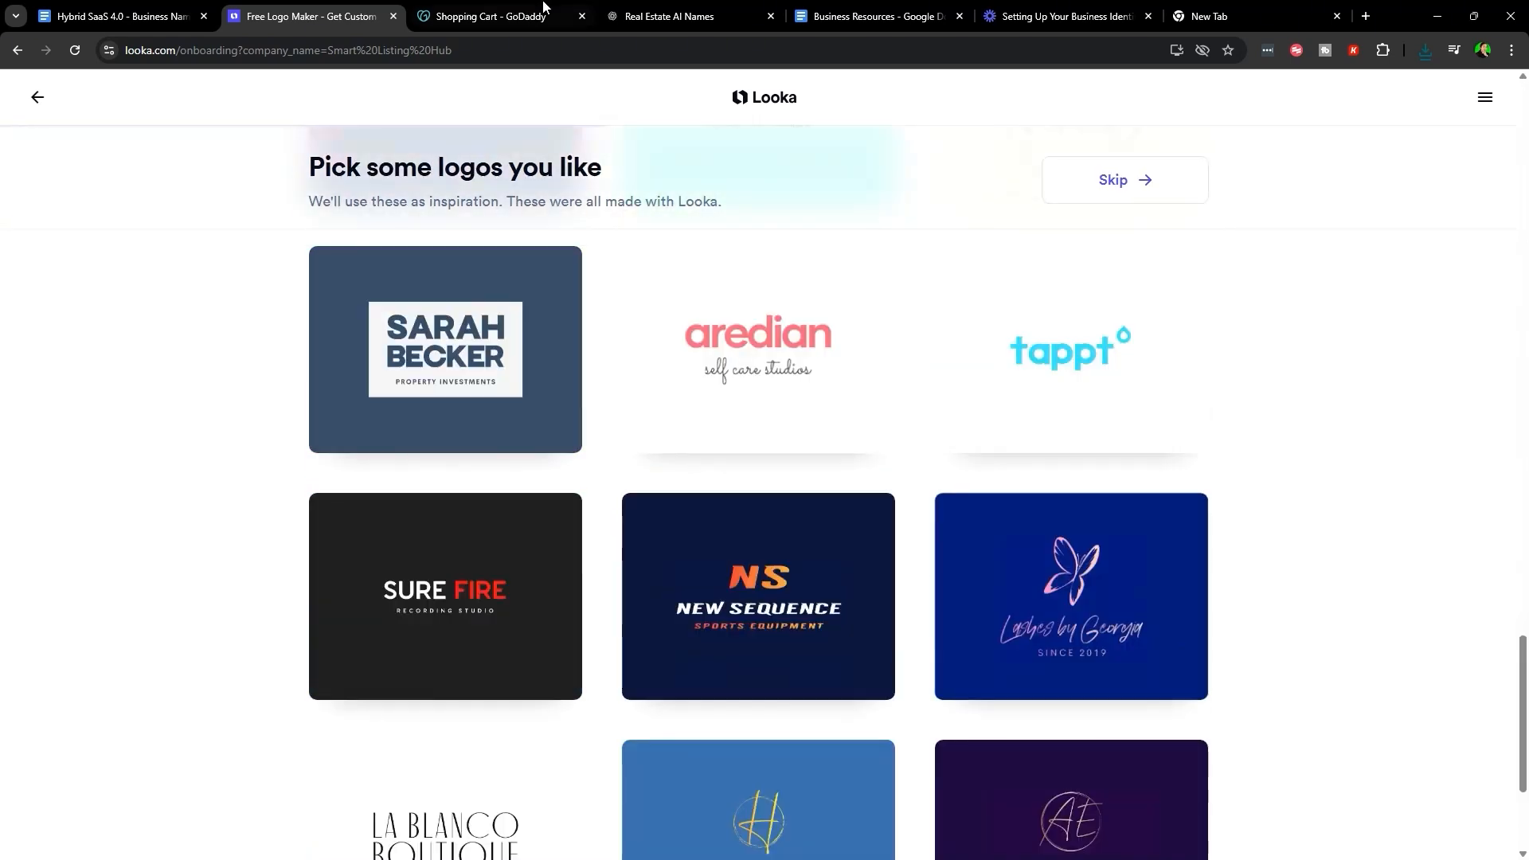
pyautogui.click(685, 16)
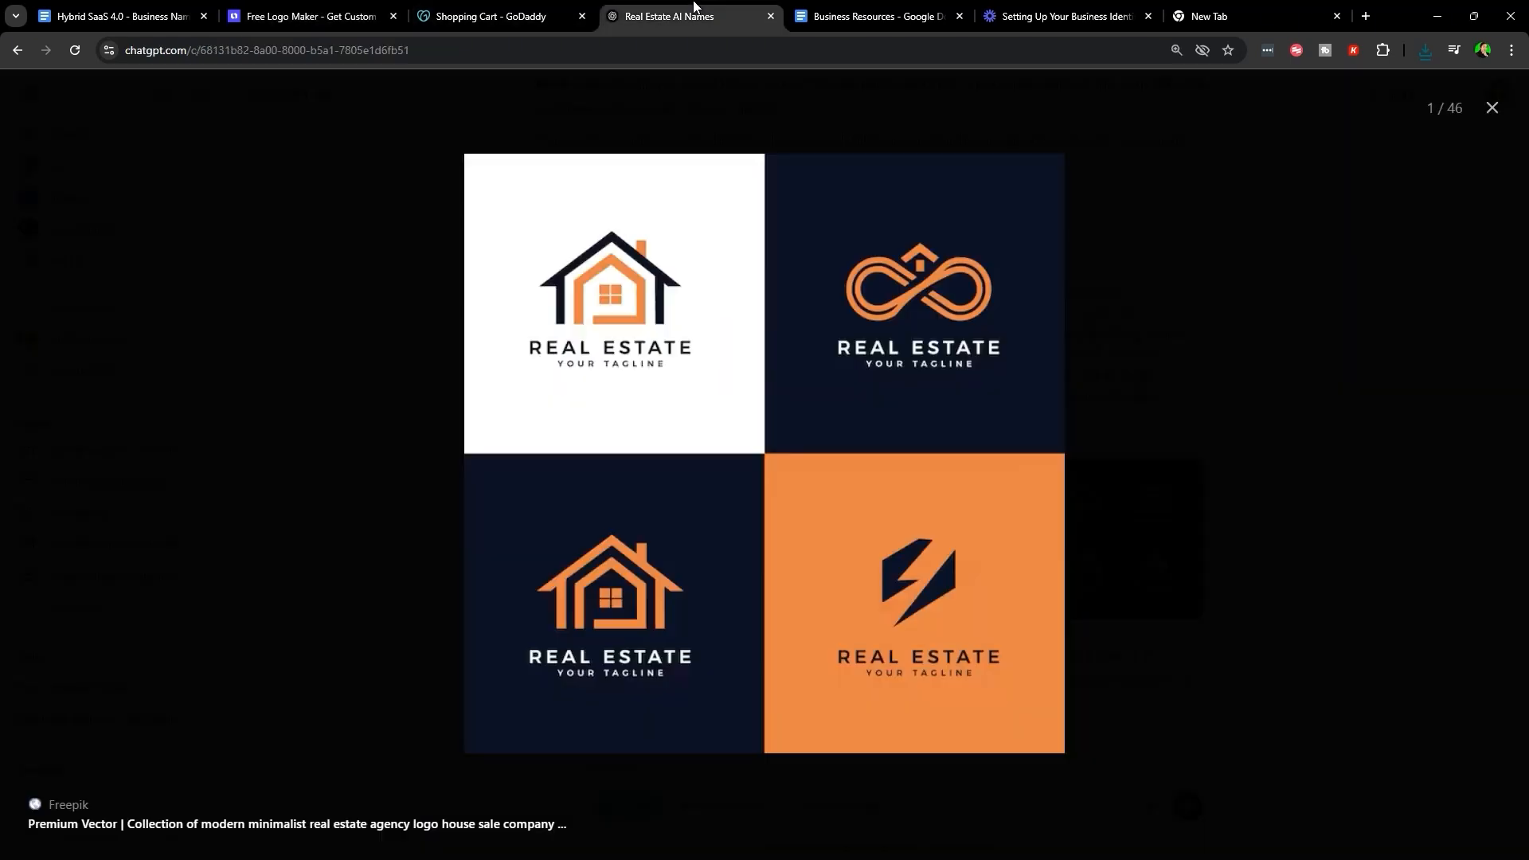
pyautogui.click(271, 16)
pyautogui.scroll(-3, 955, 637)
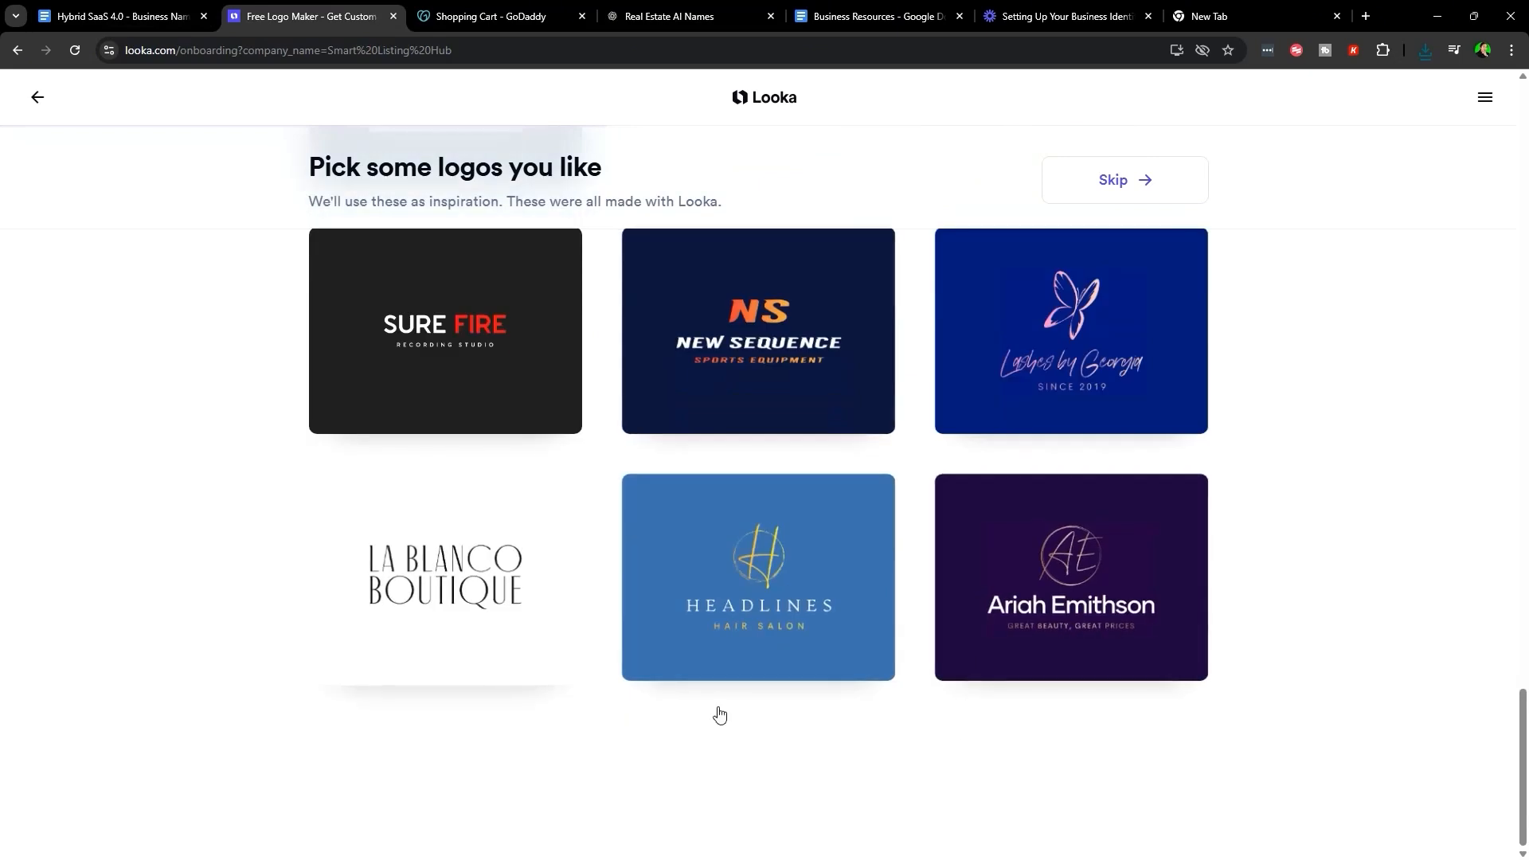
# - Browse Looka's logo gallery, pick Homespace Real Estate as inspiration, and continue
pyautogui.scroll(10, 901, 557)
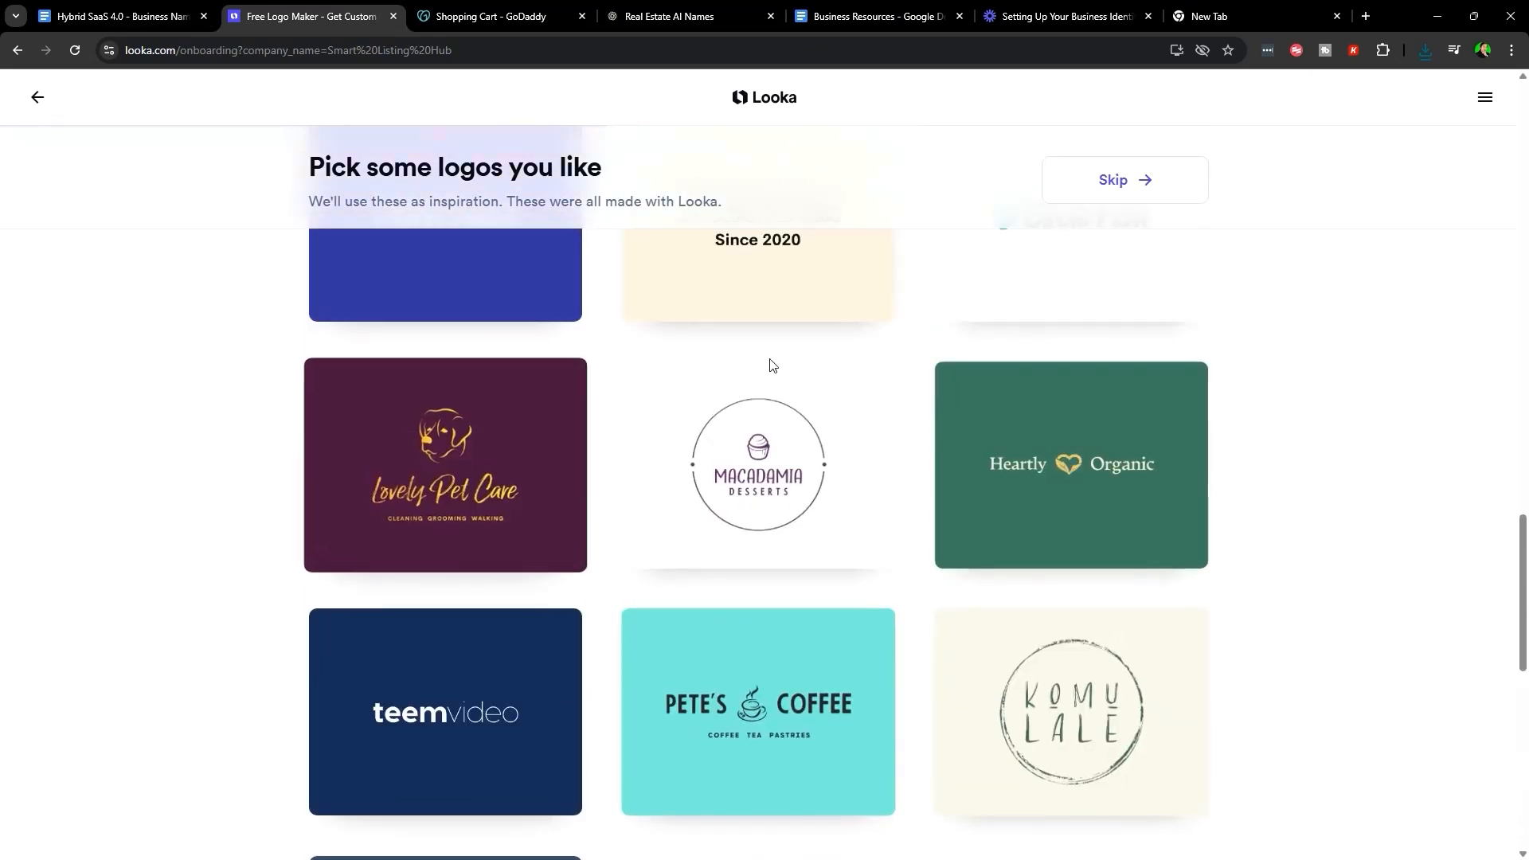
pyautogui.scroll(-10, 1325, 598)
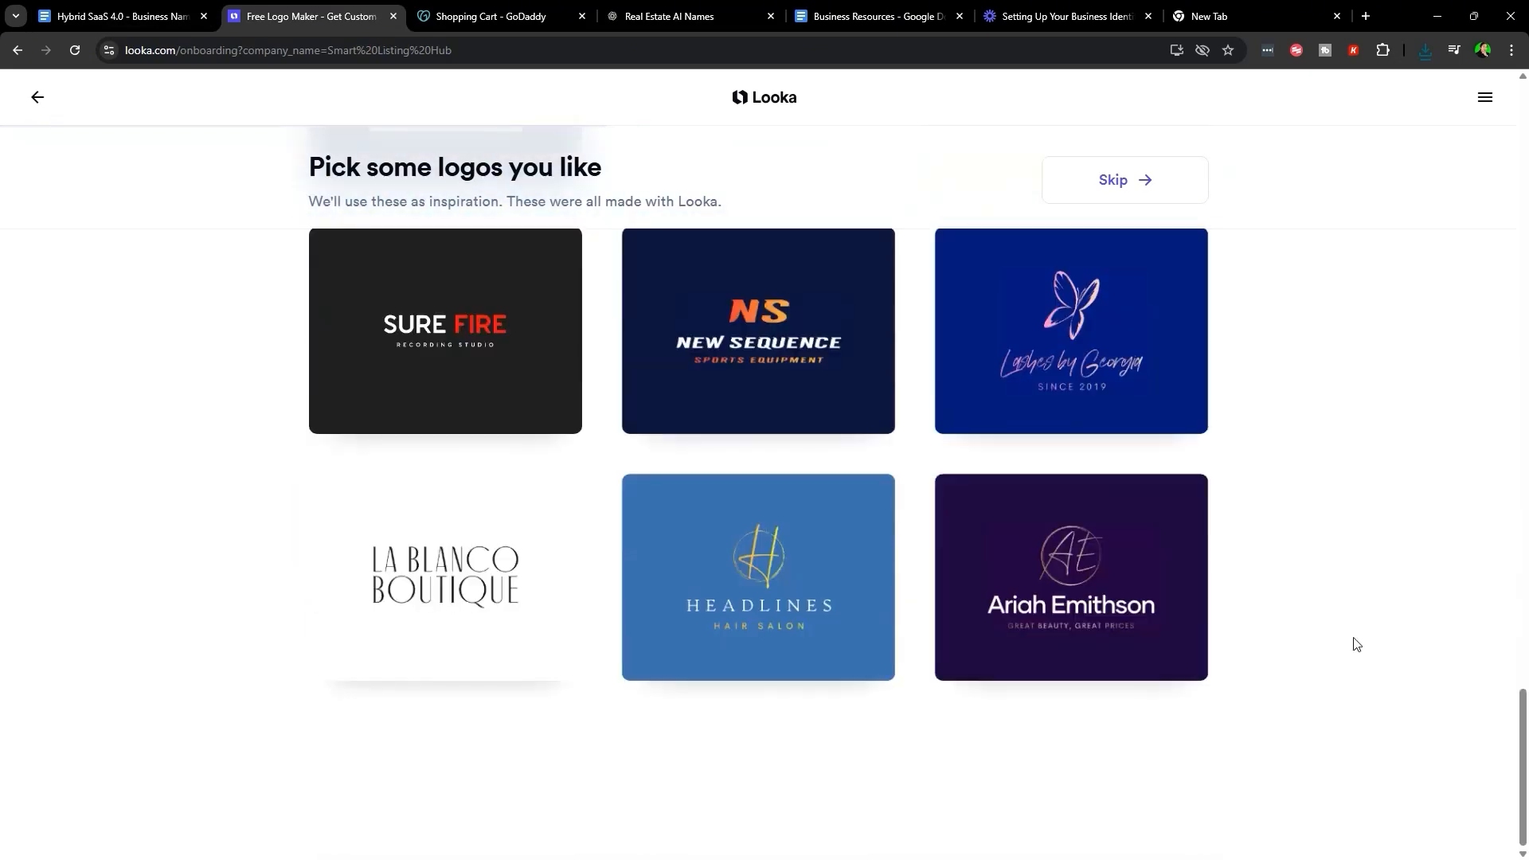
pyautogui.scroll(15, 1348, 608)
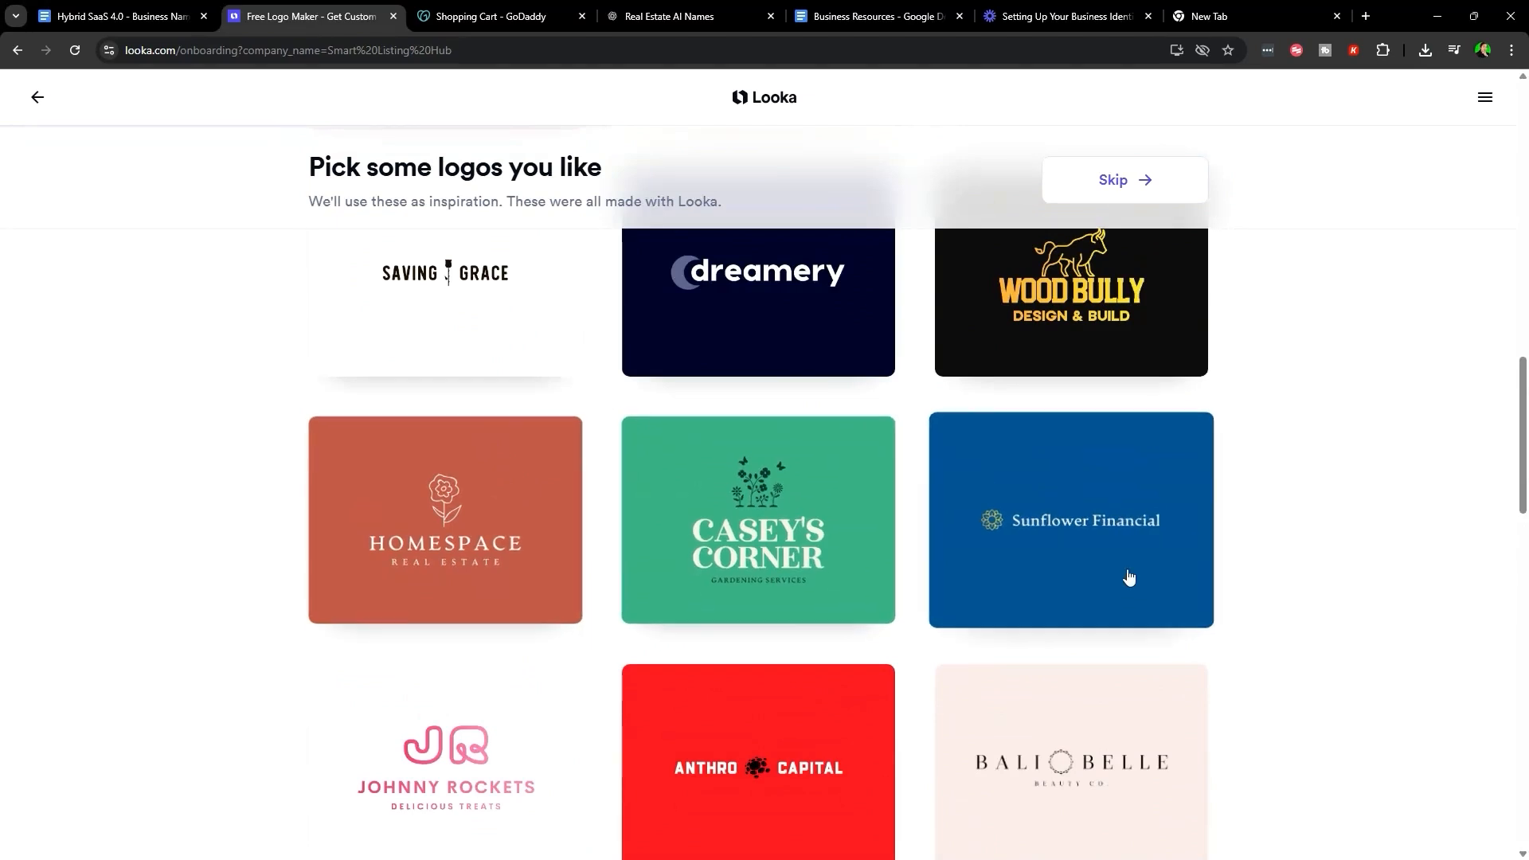
pyautogui.scroll(5, 1399, 604)
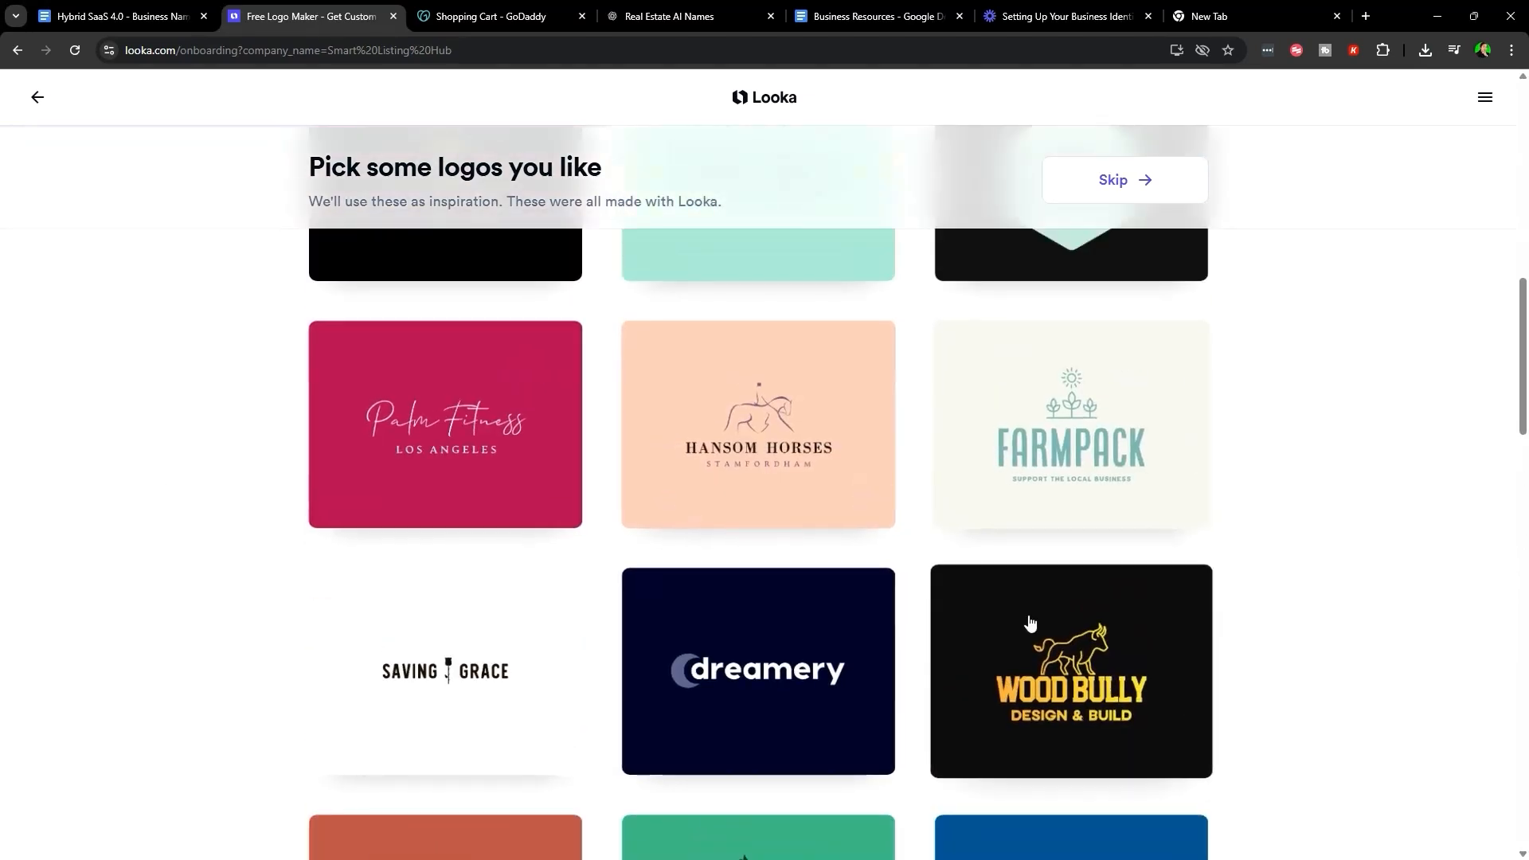
pyautogui.scroll(5, 1271, 669)
pyautogui.scroll(7, 1014, 627)
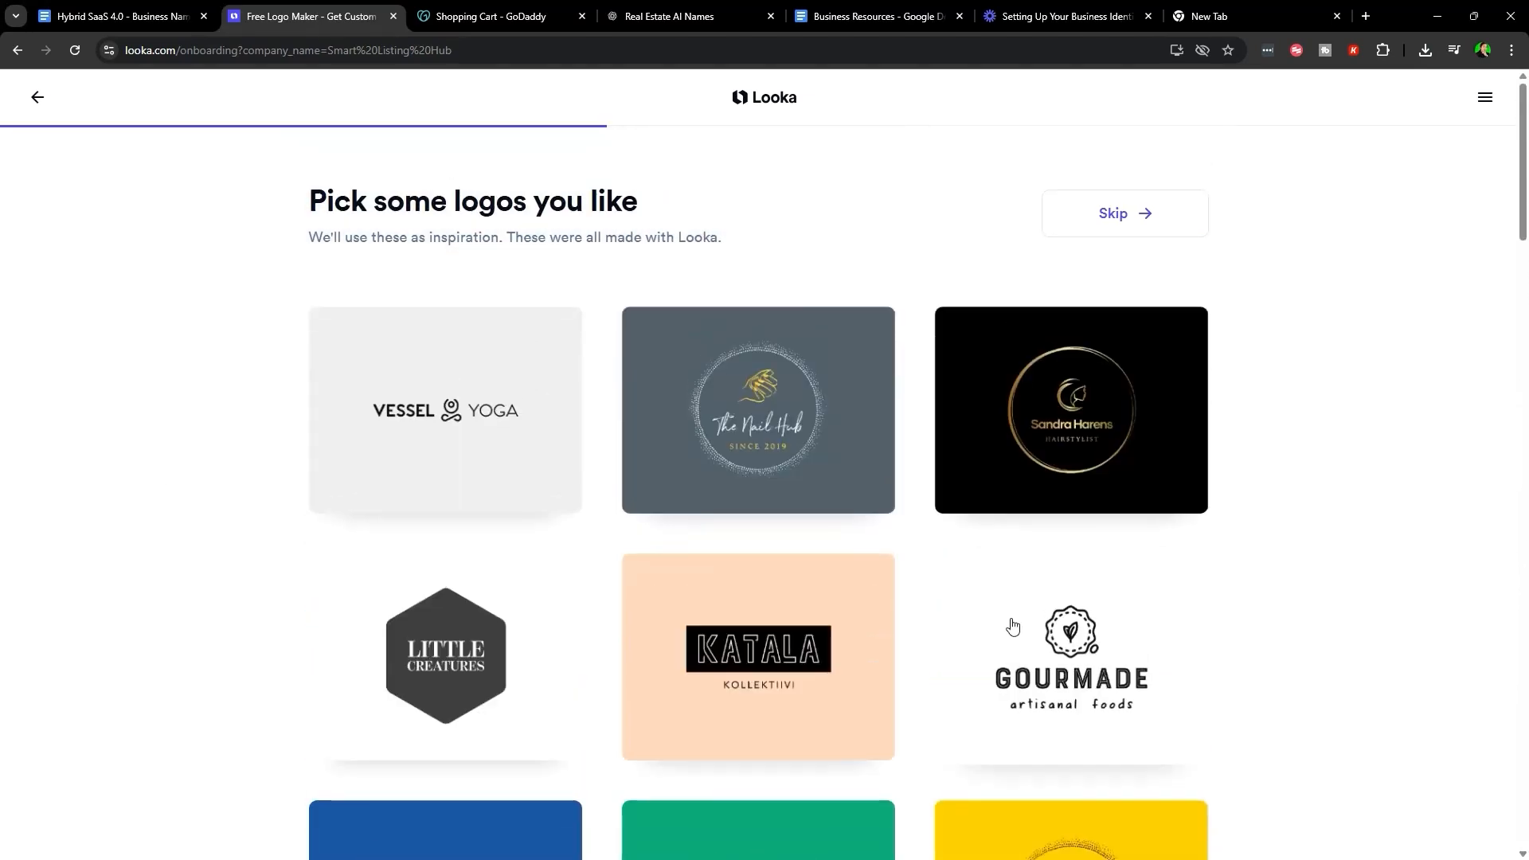
pyautogui.scroll(-15, 800, 576)
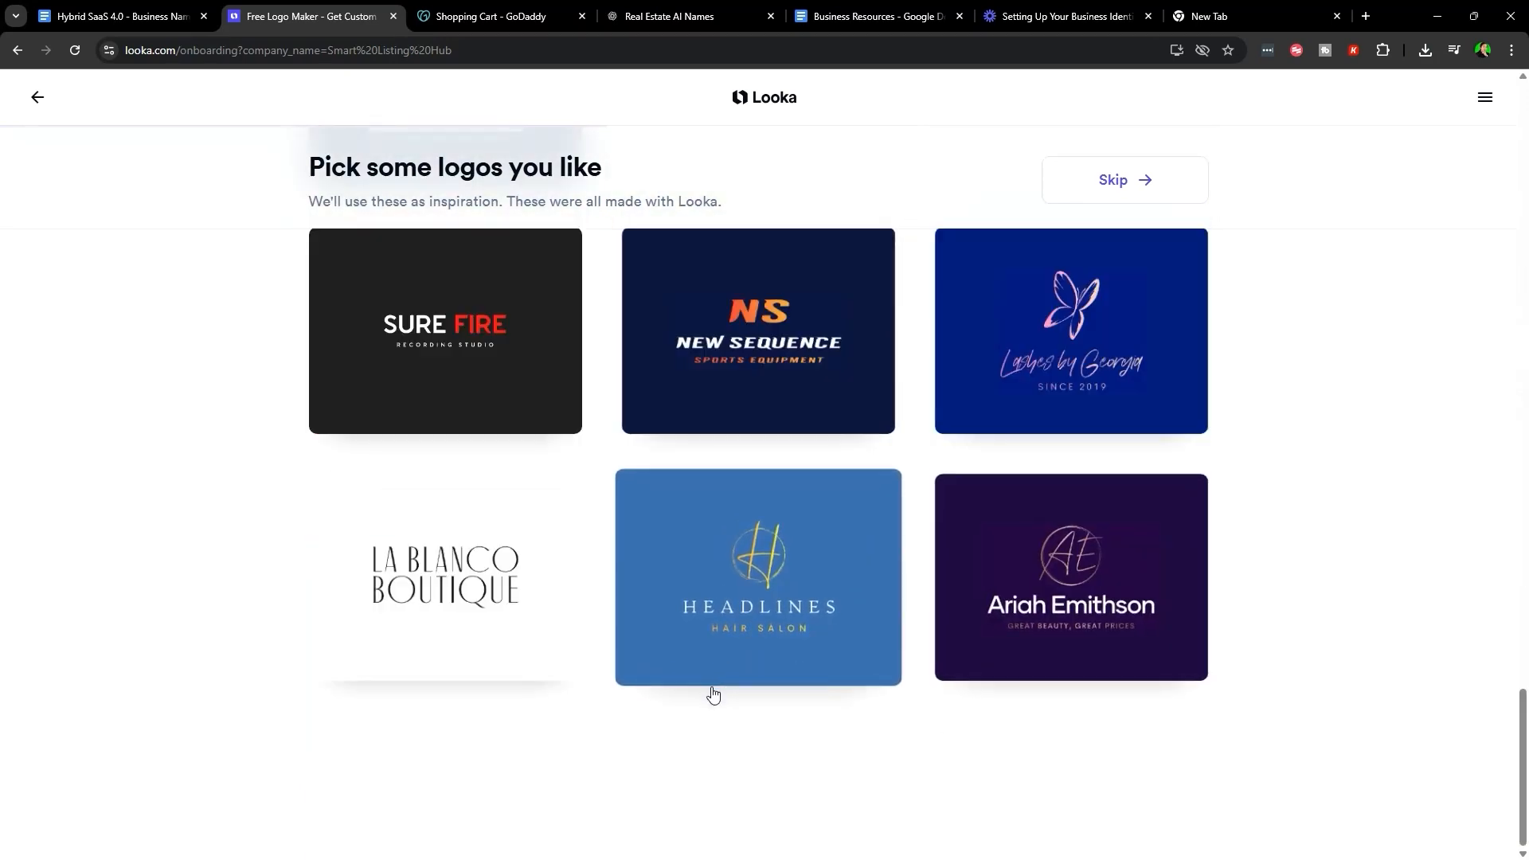
pyautogui.scroll(8, 677, 697)
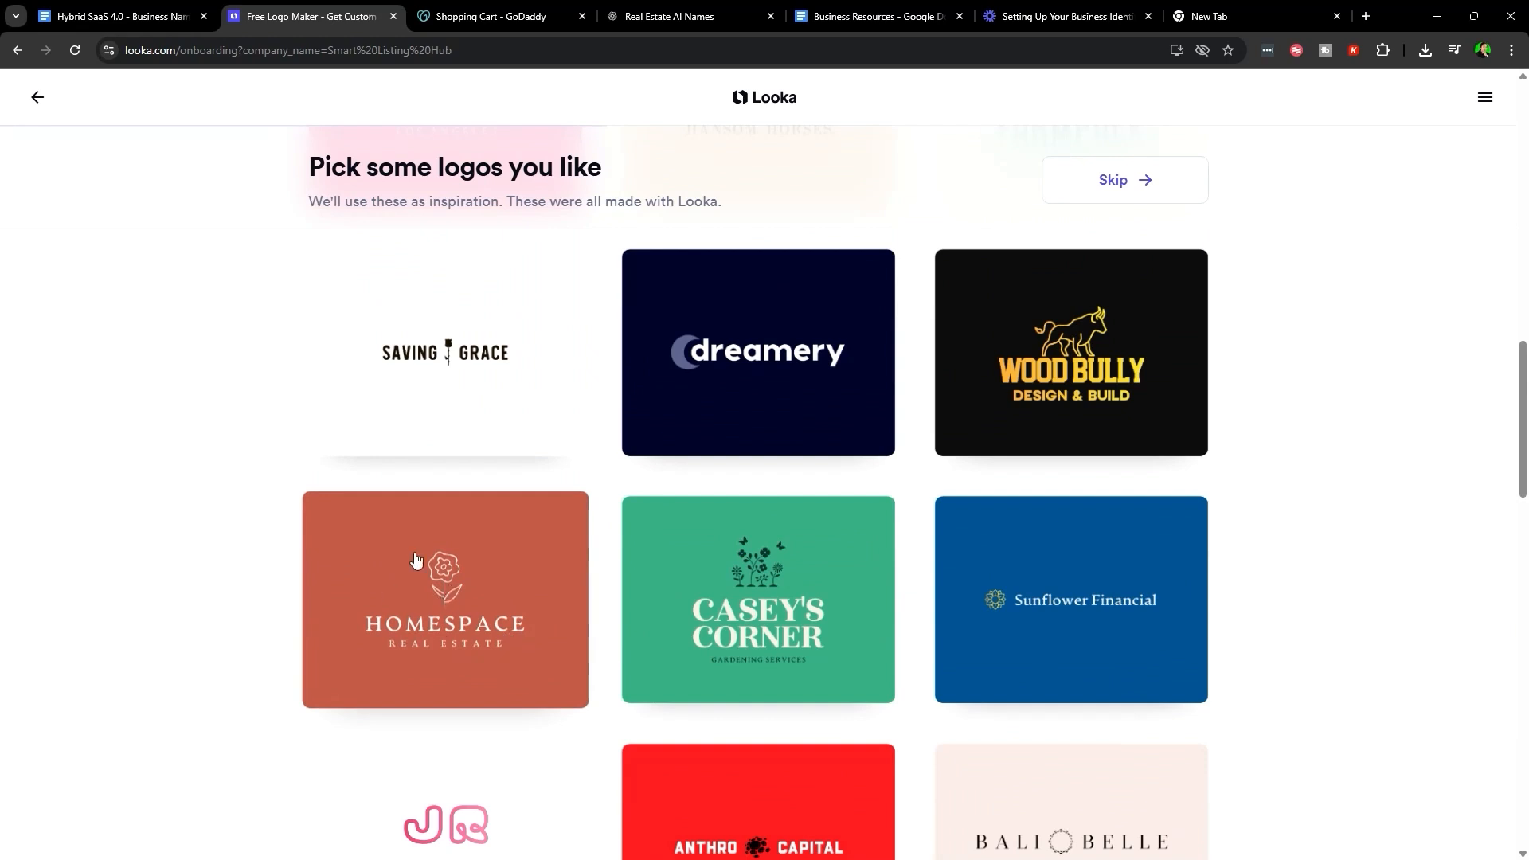
pyautogui.click(443, 597)
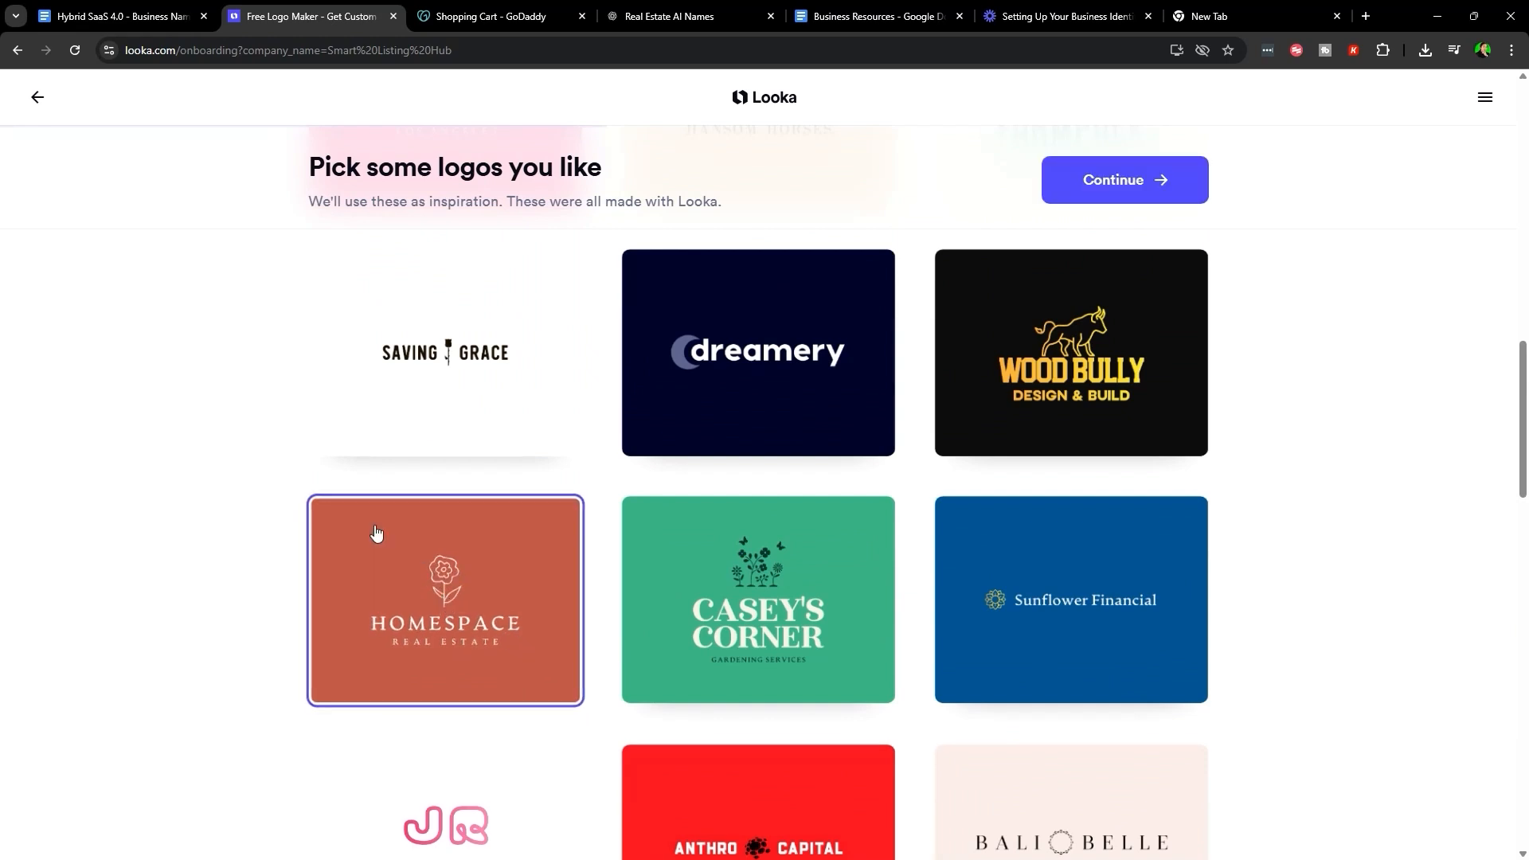
pyautogui.click(1125, 179)
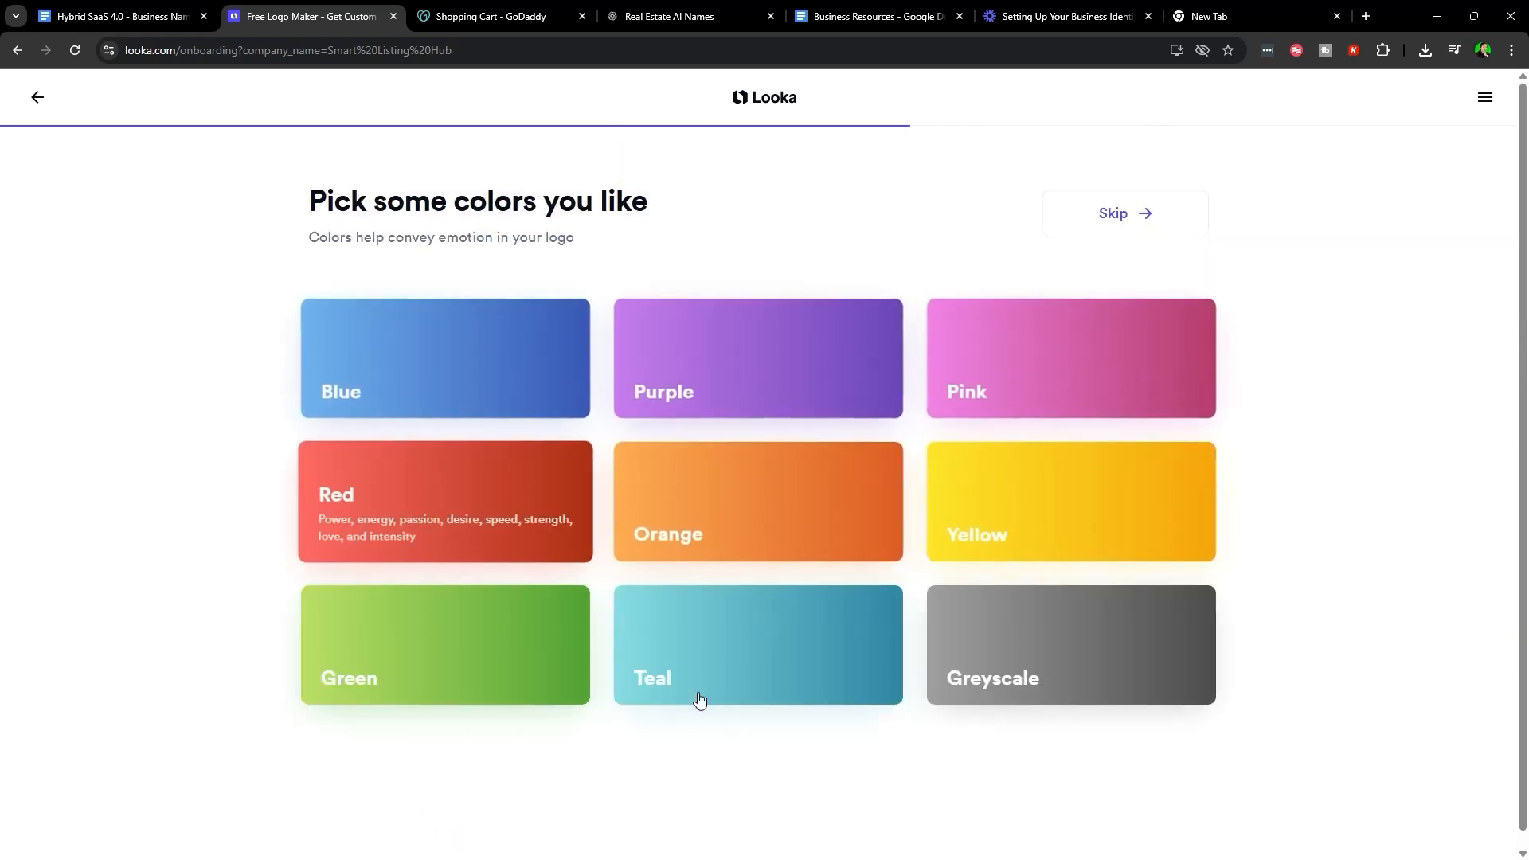
# - Look over the Business Resources notes and the Real Estate AI Names chat
pyautogui.moveTo(876, 16); pyautogui.dragTo(478, 10)
pyautogui.scroll(-3, 627, 536)
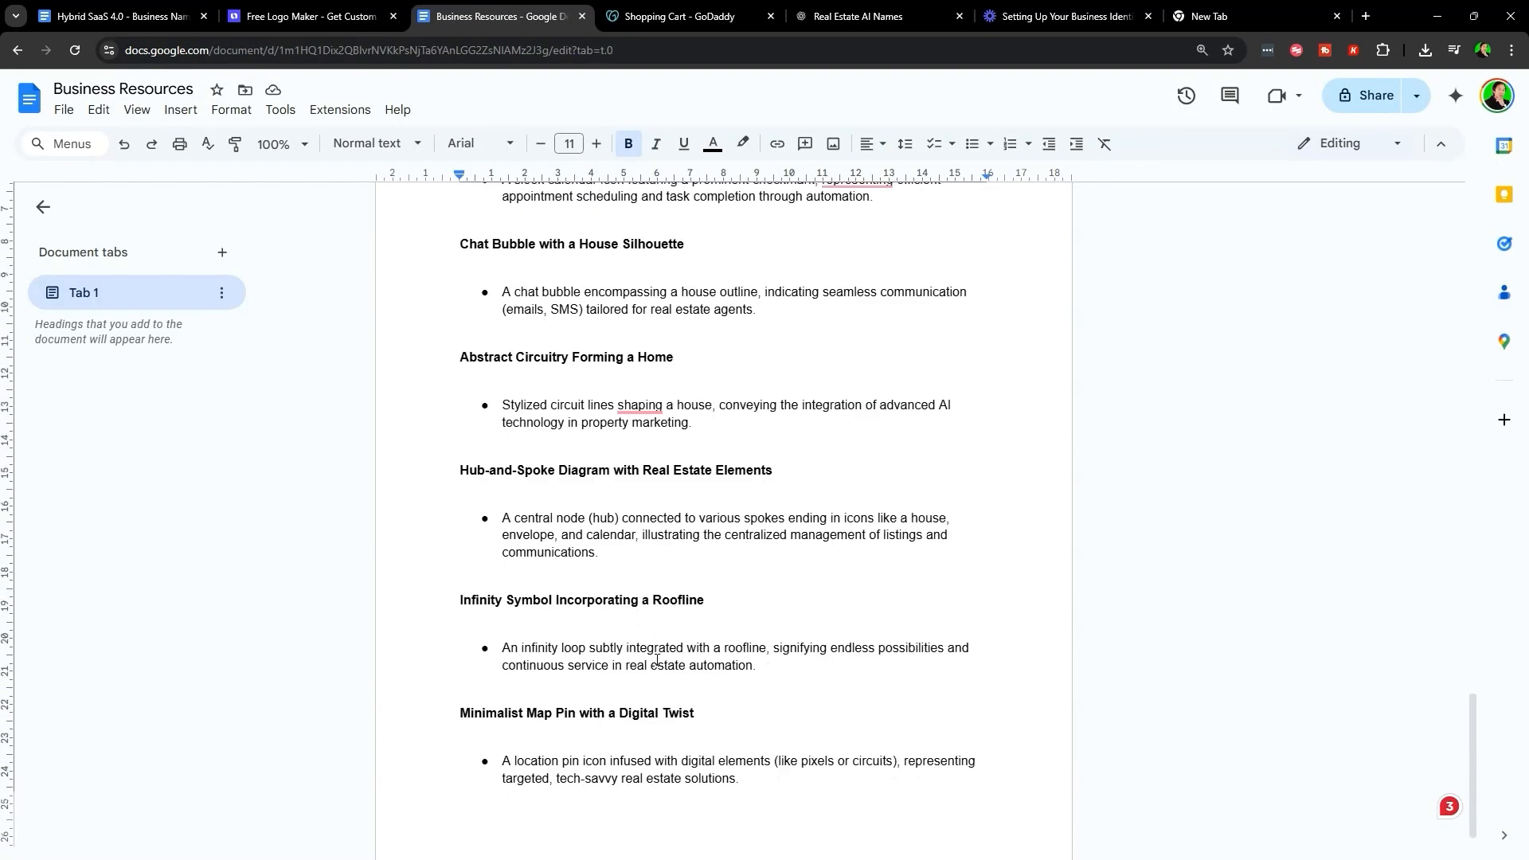
pyautogui.scroll(8, 638, 653)
pyautogui.scroll(-5, 657, 659)
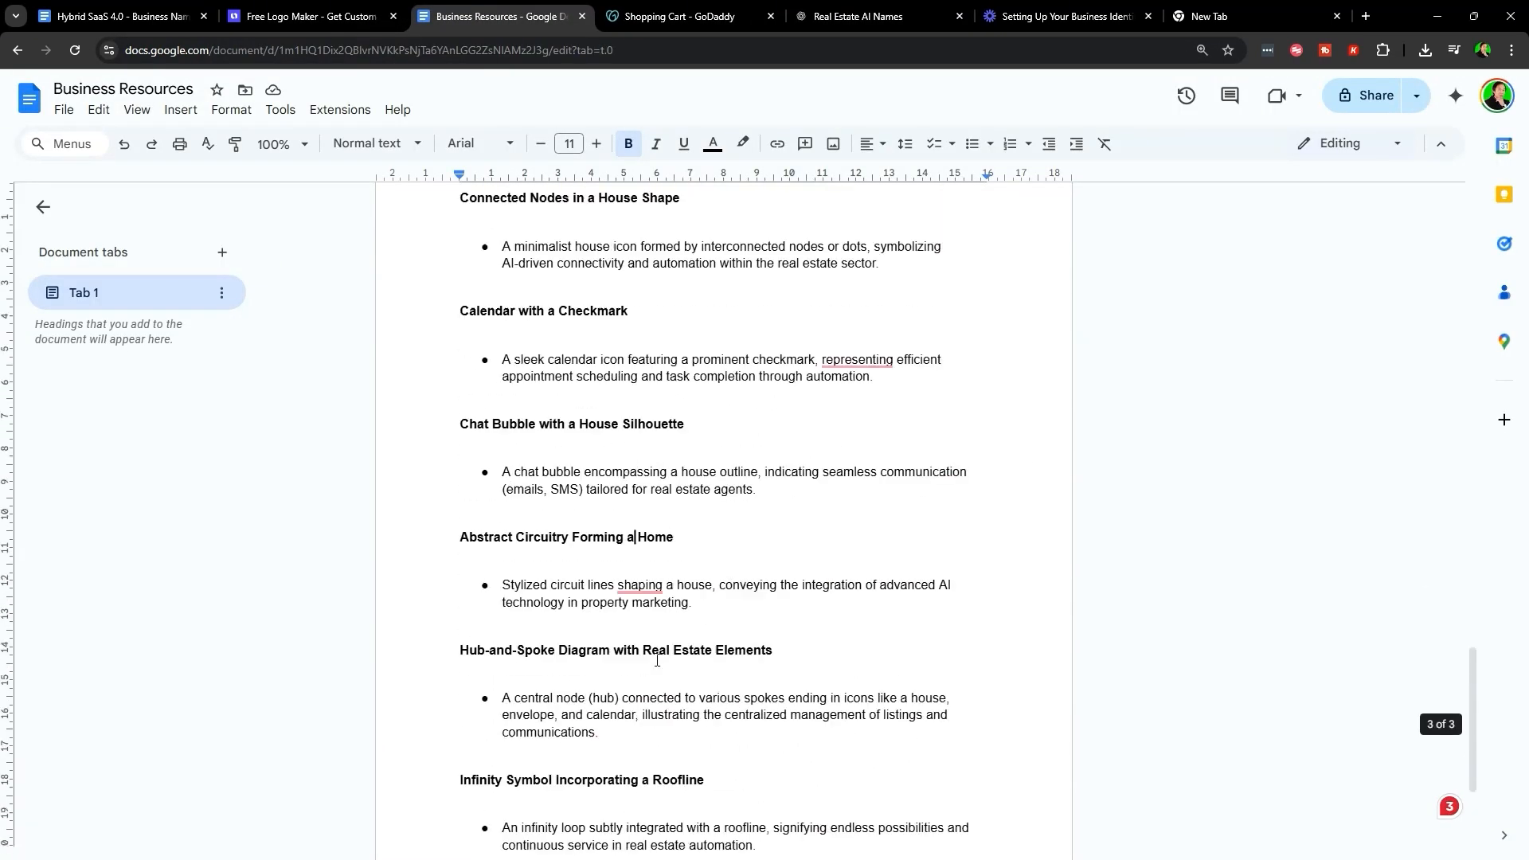
pyautogui.click(884, 10)
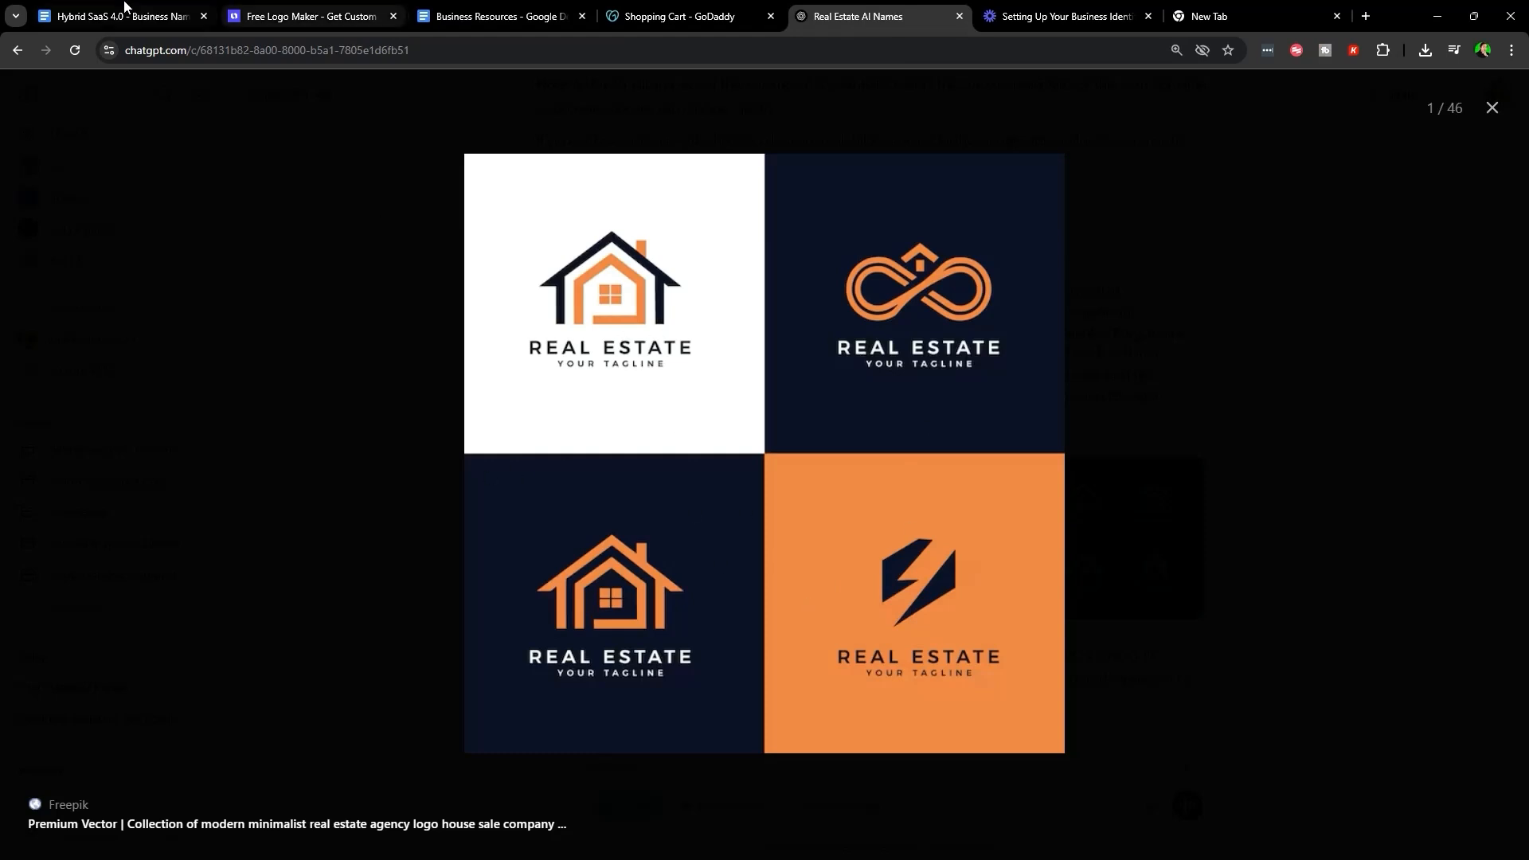
# - Choose Orange as the logo colour in Looka and continue to the slogan field
pyautogui.click(310, 16)
pyautogui.click(786, 521)
pyautogui.click(1161, 231)
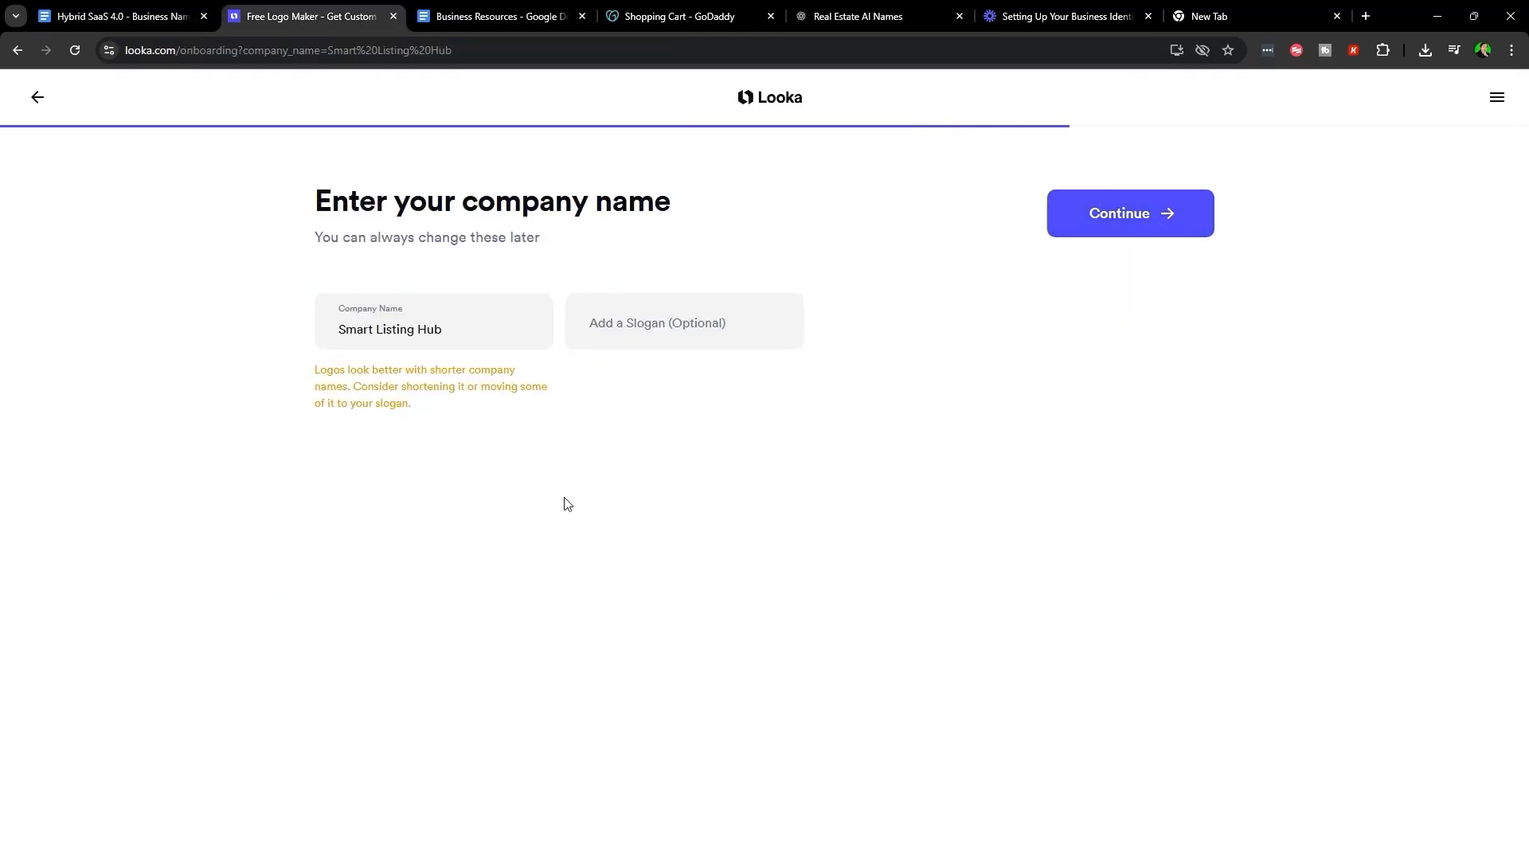
pyautogui.click(662, 319)
# - Return to the ChatGPT logo-ideas chat and close the enlarged reference image
pyautogui.click(832, 22)
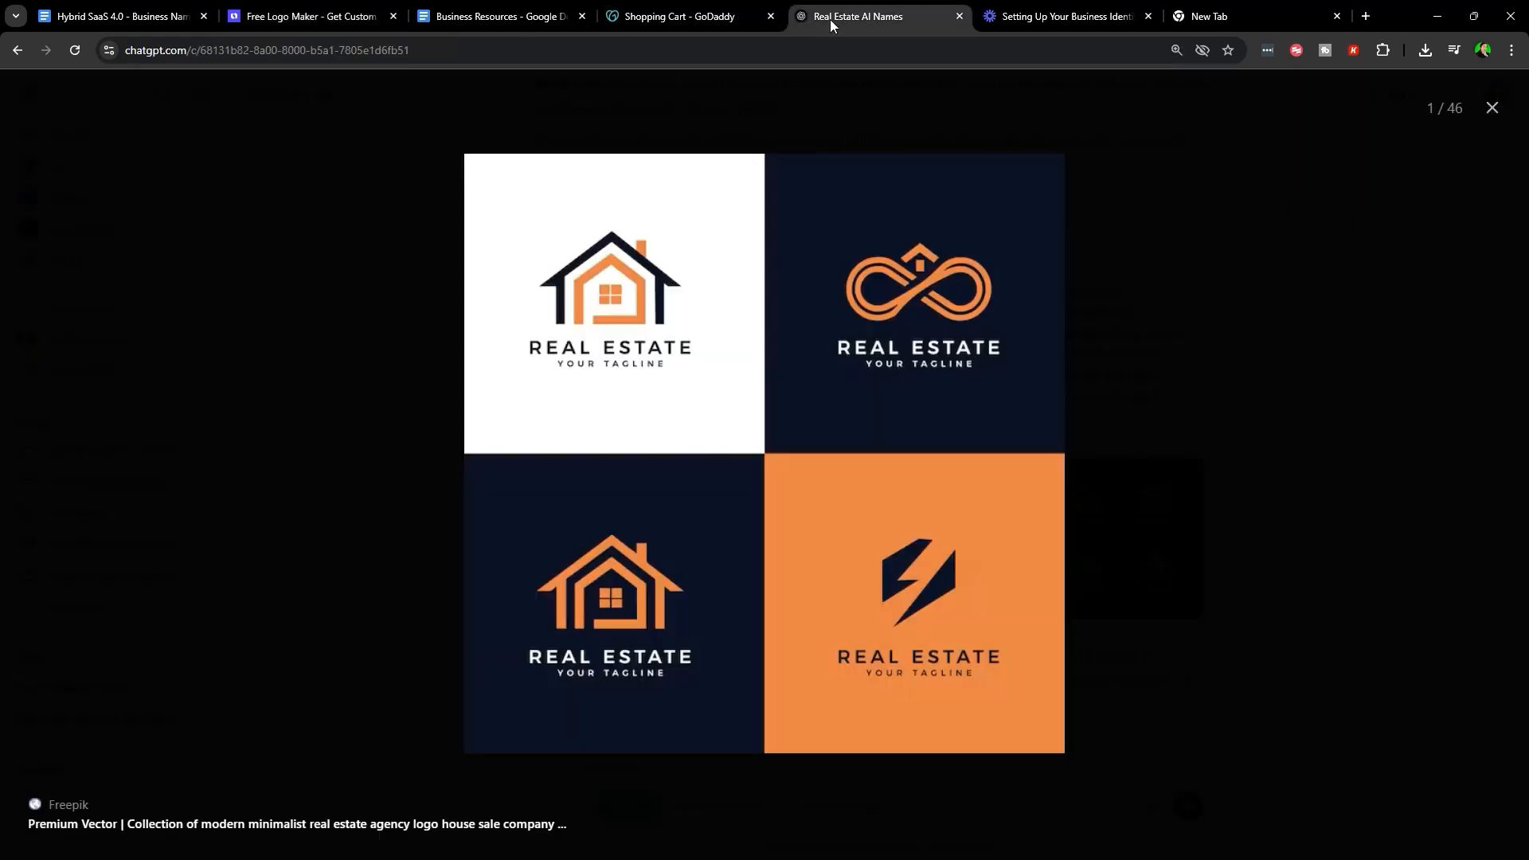
pyautogui.press('Left')
pyautogui.press('Escape')
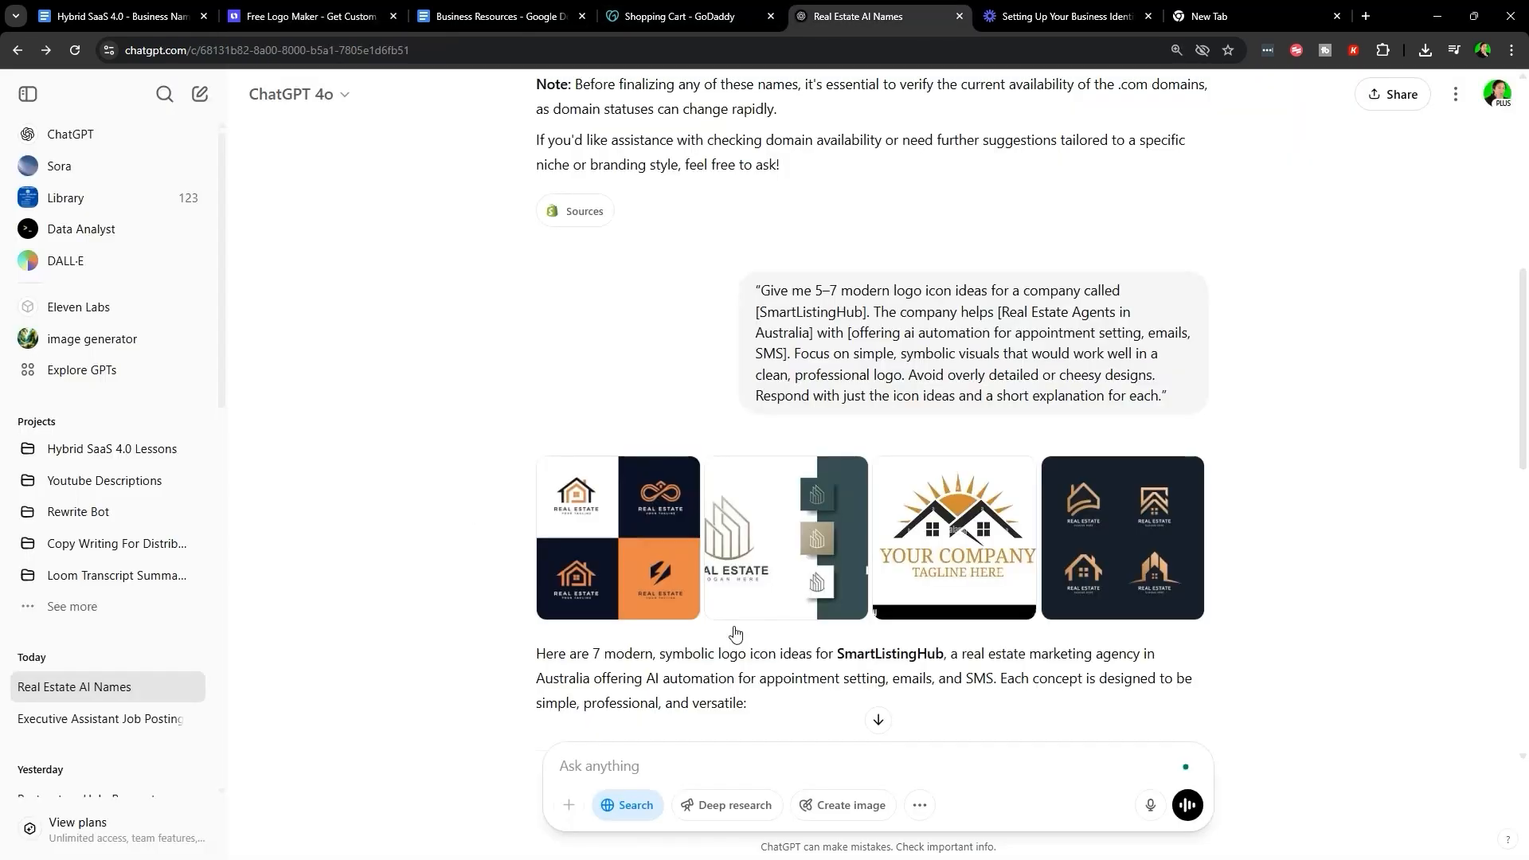
pyautogui.scroll(-10, 834, 677)
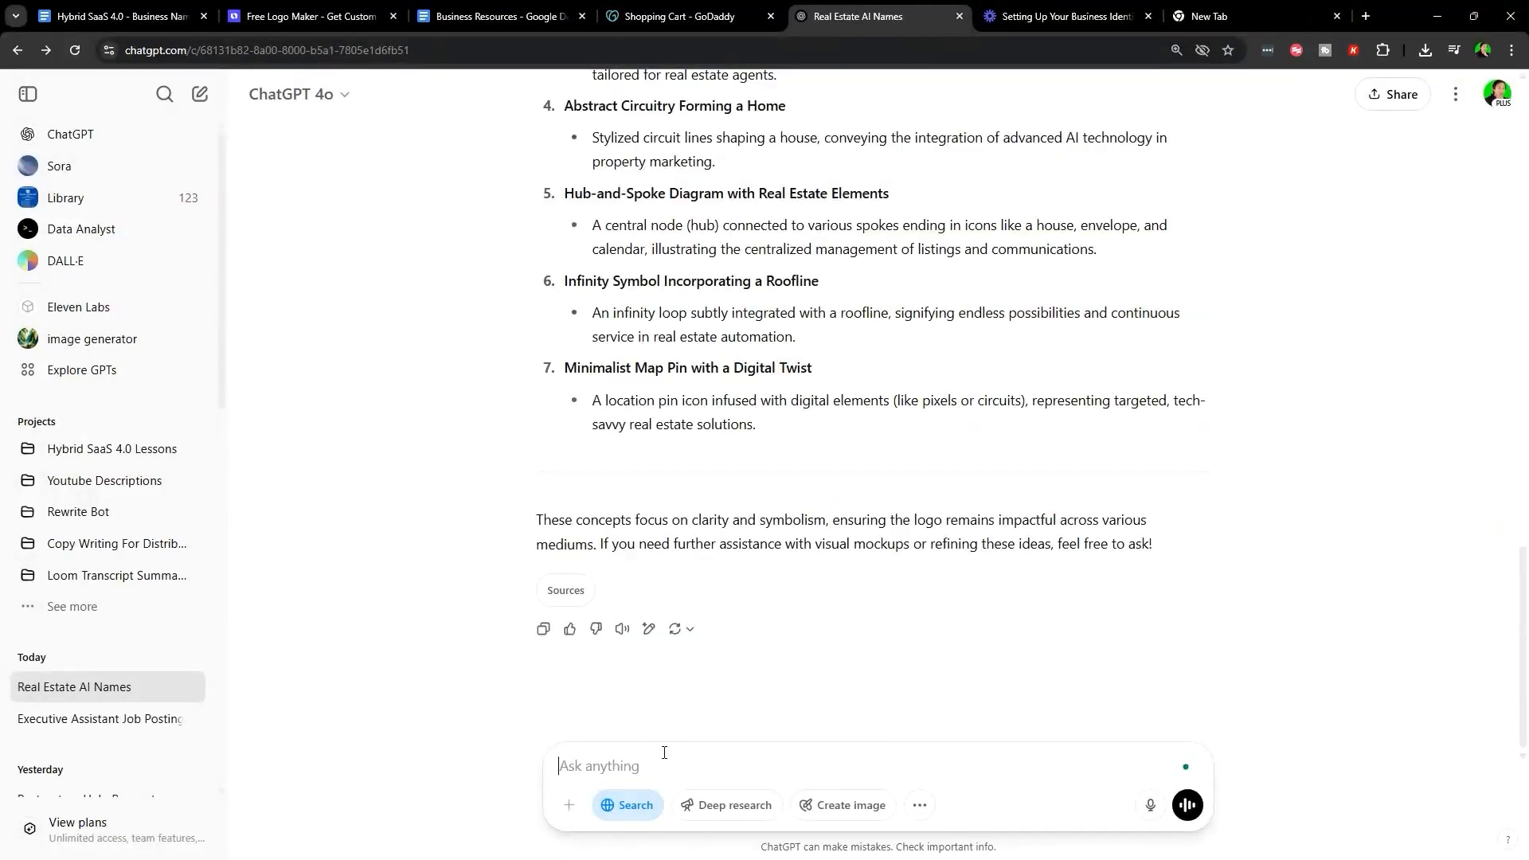
# - Ask ChatGPT to help come up with a short, logo-friendly slogan for SmartListingHub
pyautogui.write('help come up with a')
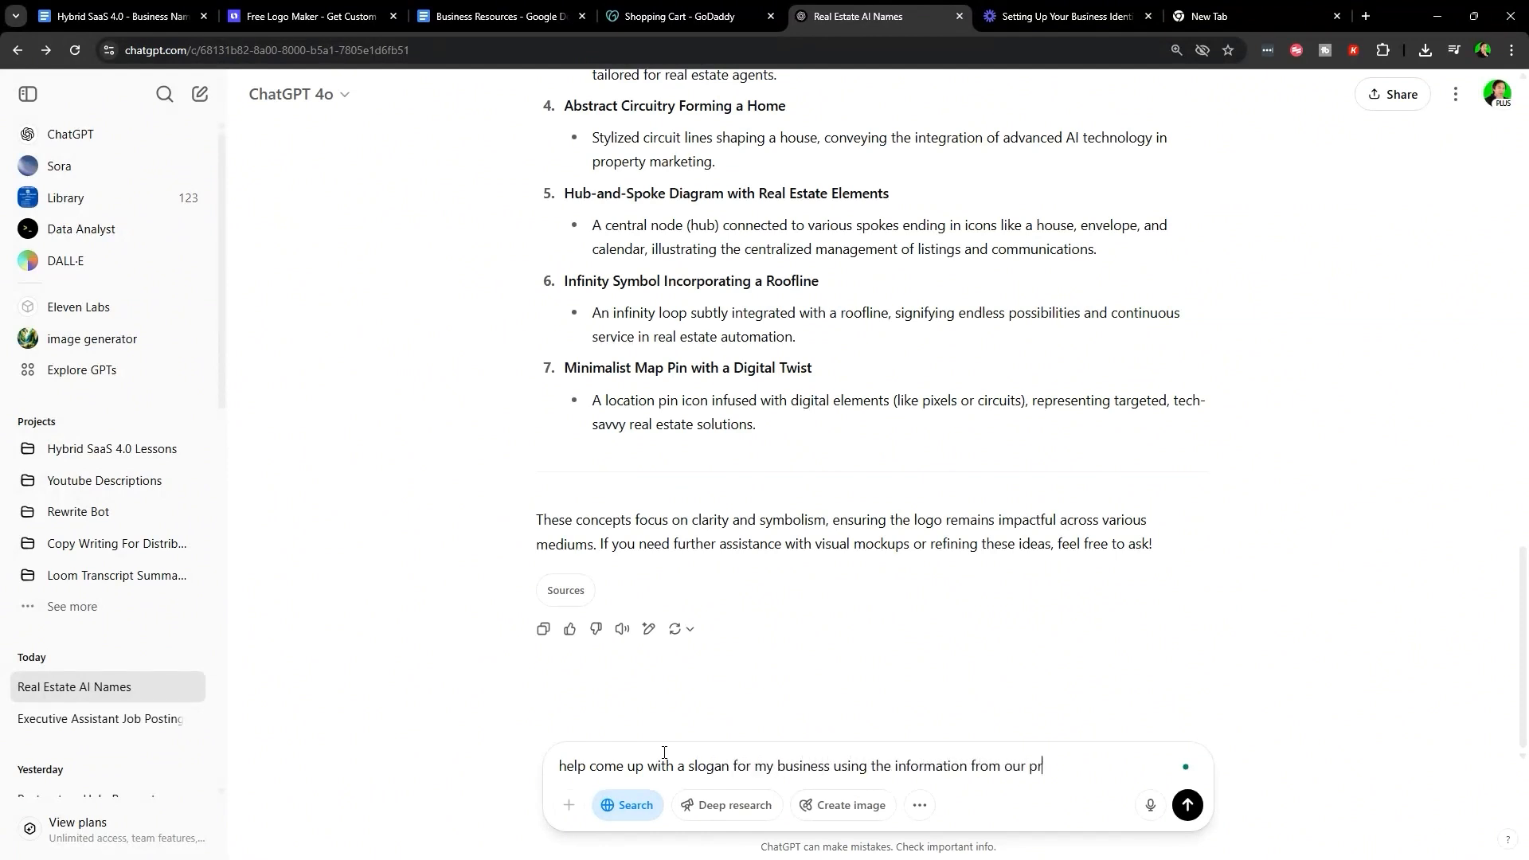
pyautogui.write('slogan should be short, actionable, and fit nicely onto a logo')
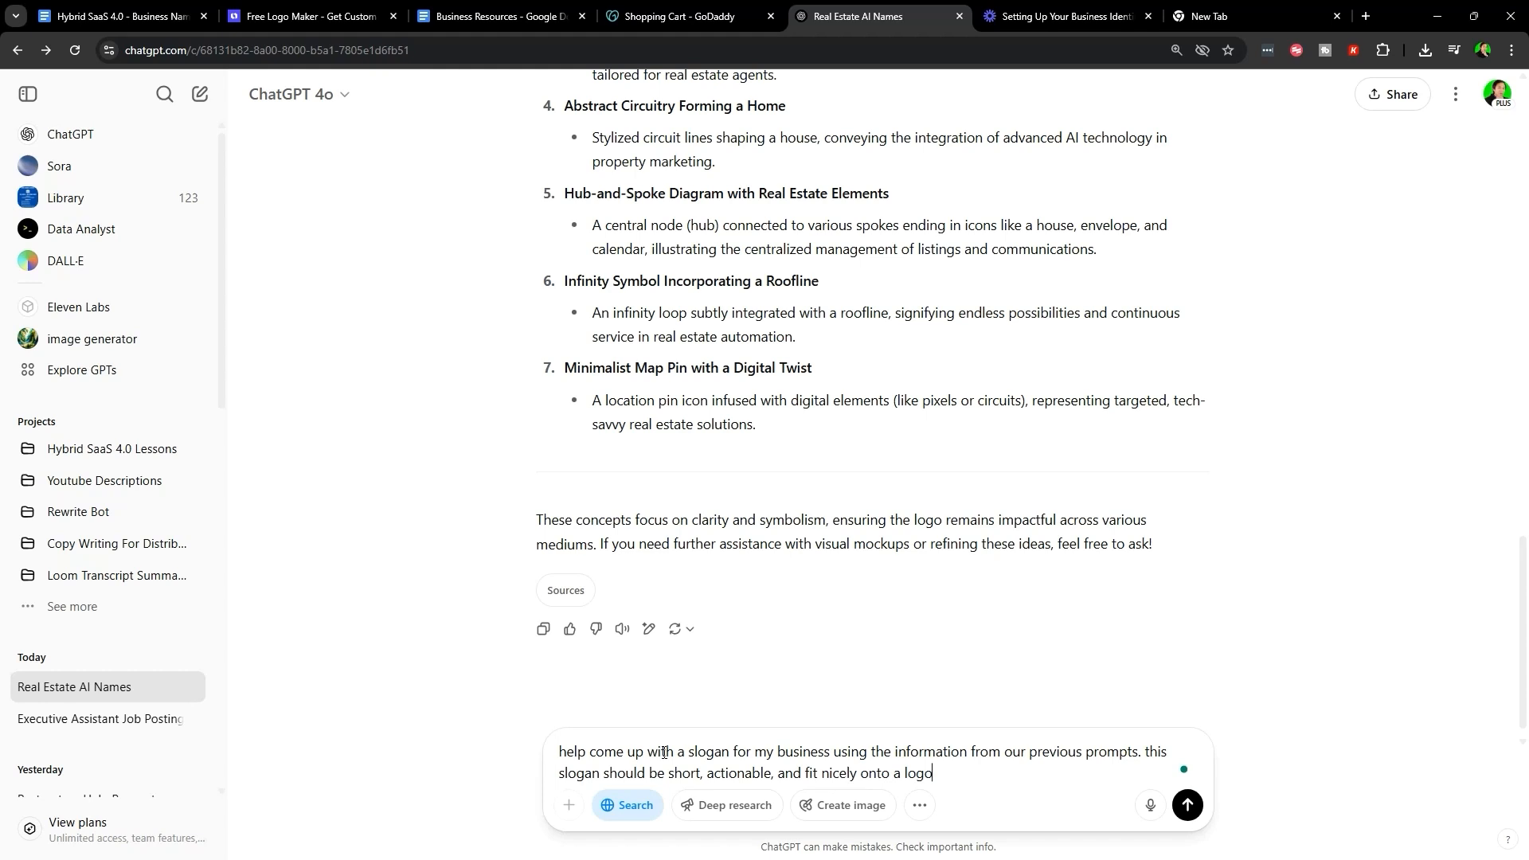
pyautogui.press('Return')
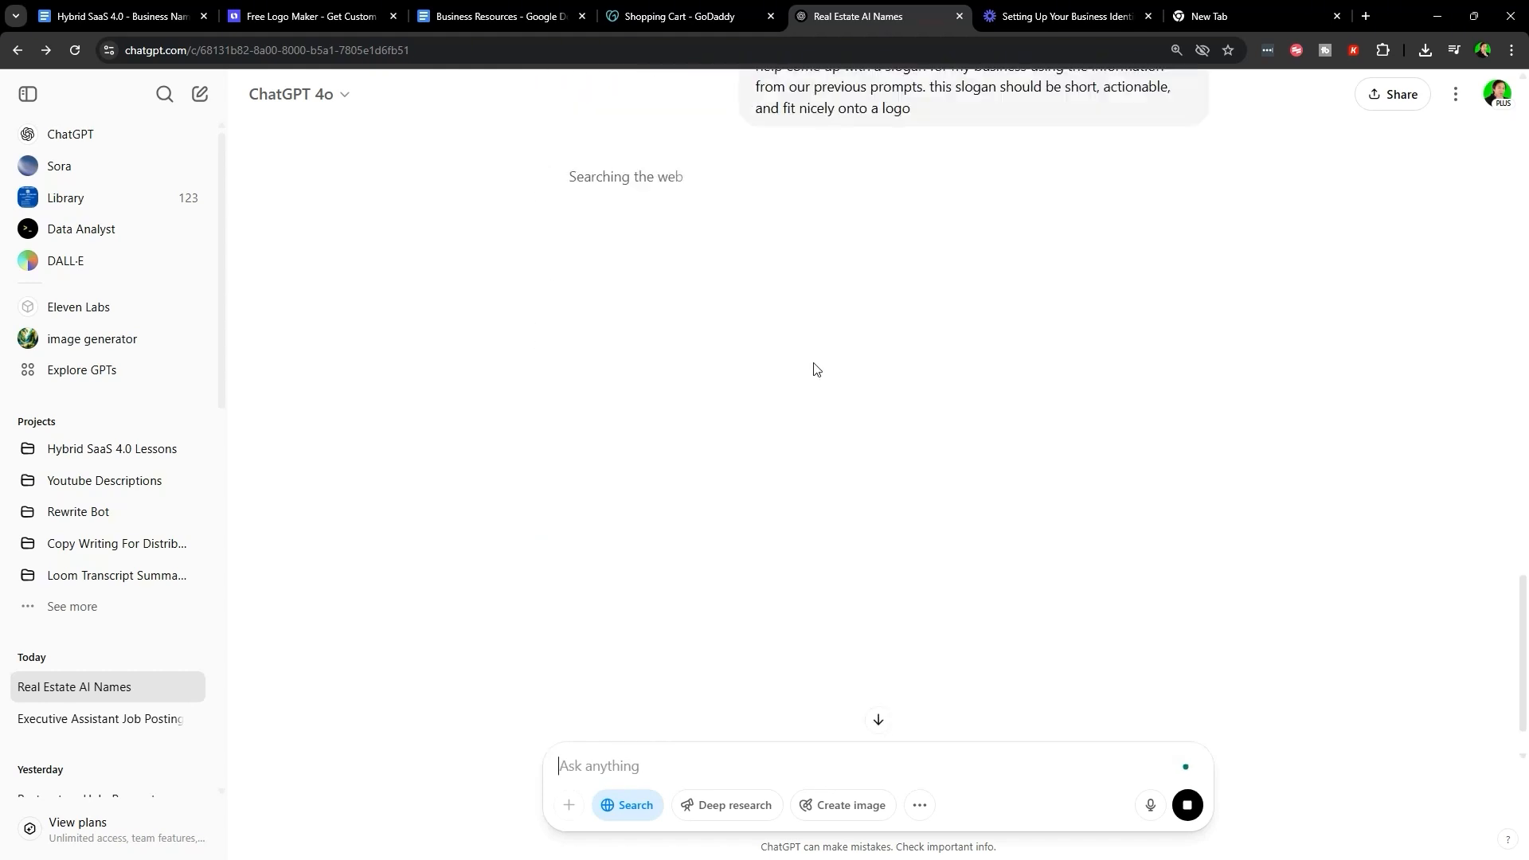
pyautogui.moveTo(755, 182); pyautogui.dragTo(972, 227)
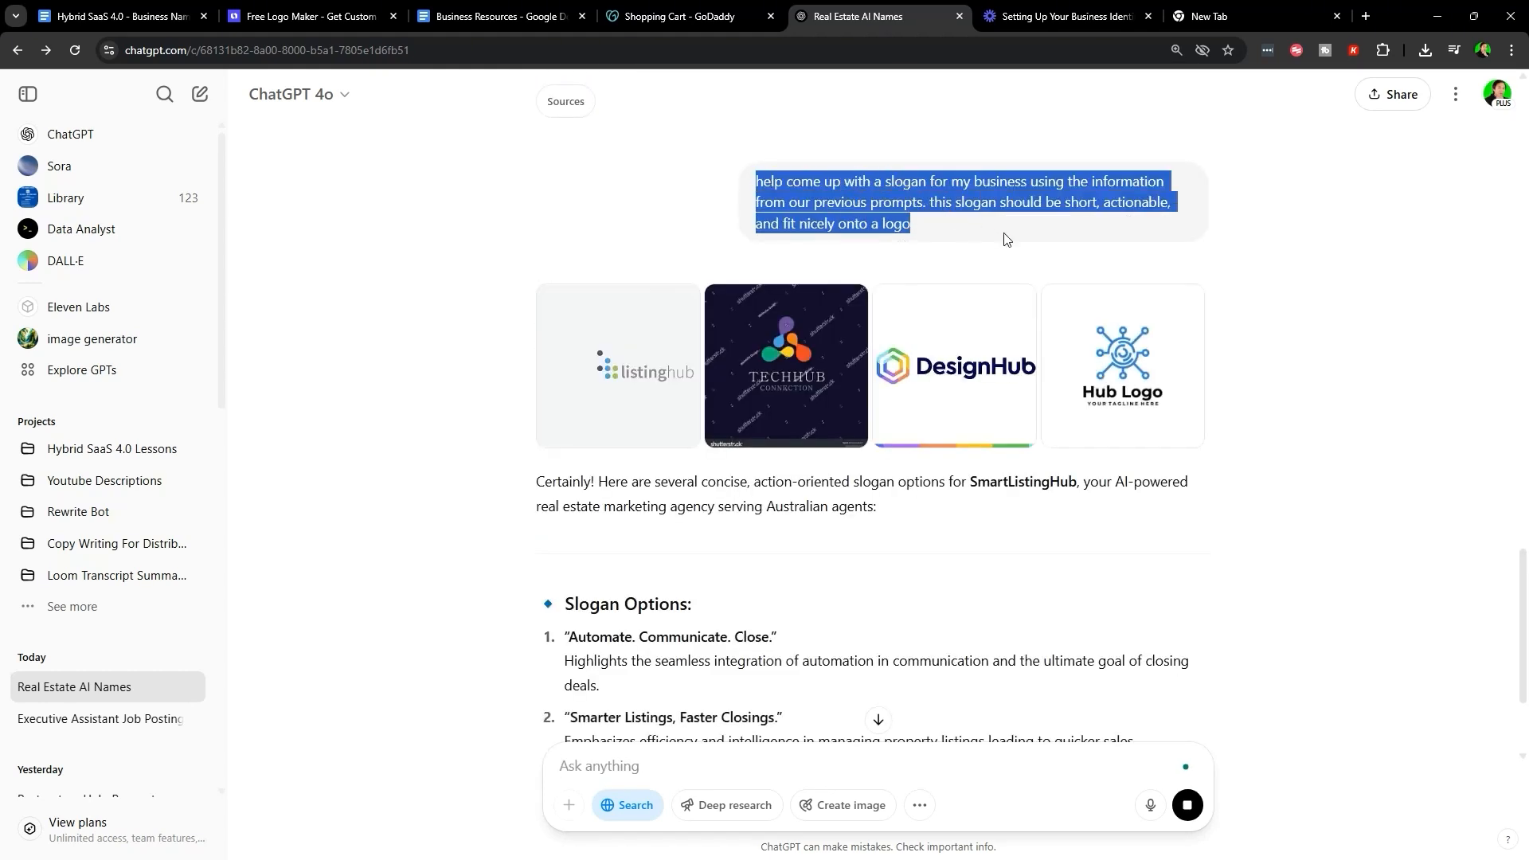
# - Browse the hub reference logos in ChatGPT's image viewer through to DesignHub, then close it
pyautogui.click(1005, 239)
pyautogui.click(665, 370)
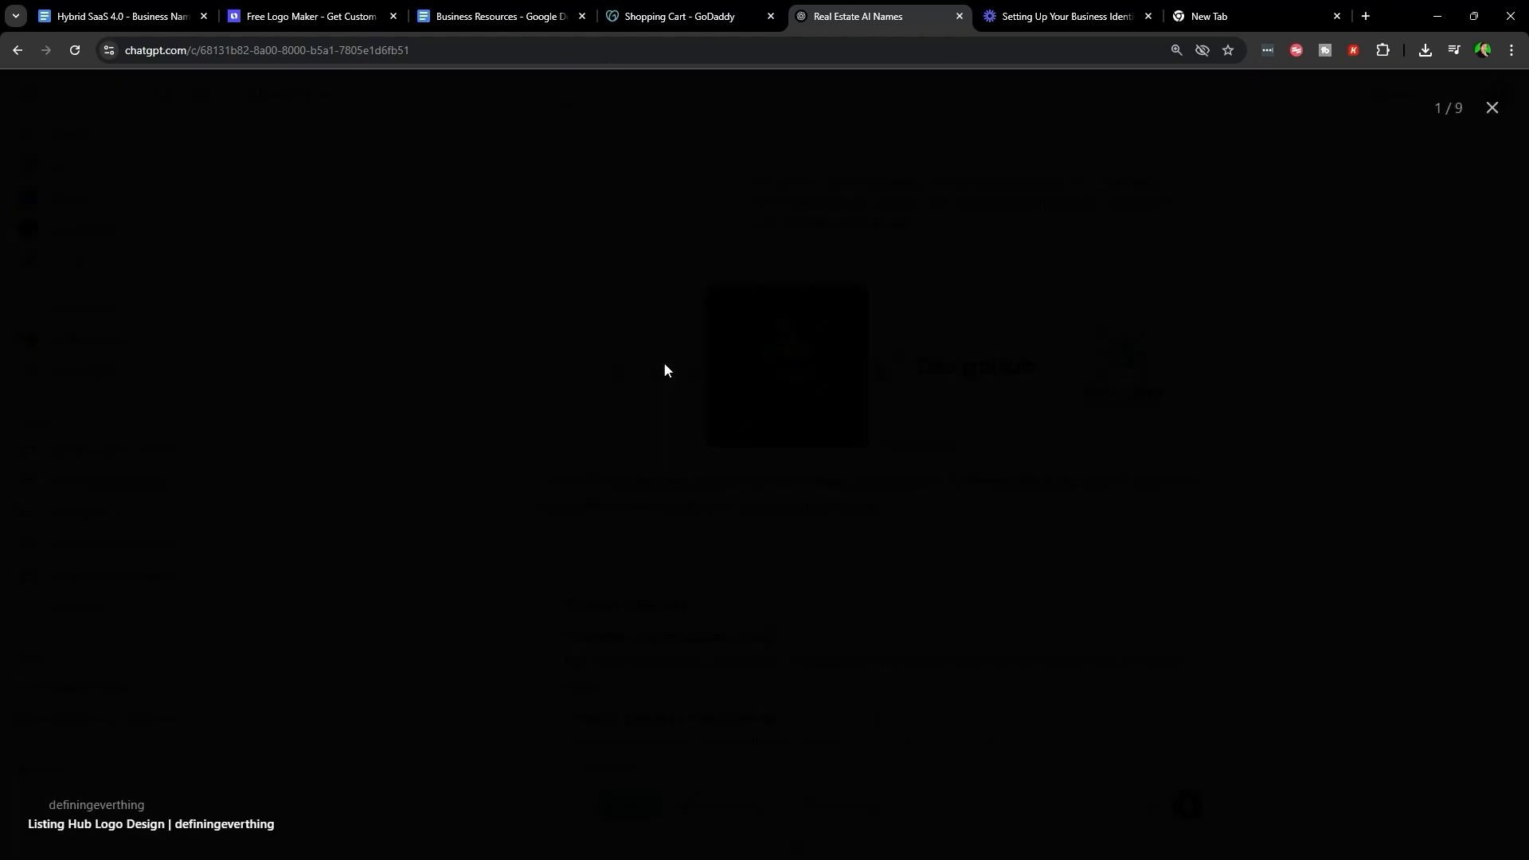
pyautogui.click(1122, 439)
pyautogui.click(1122, 439)
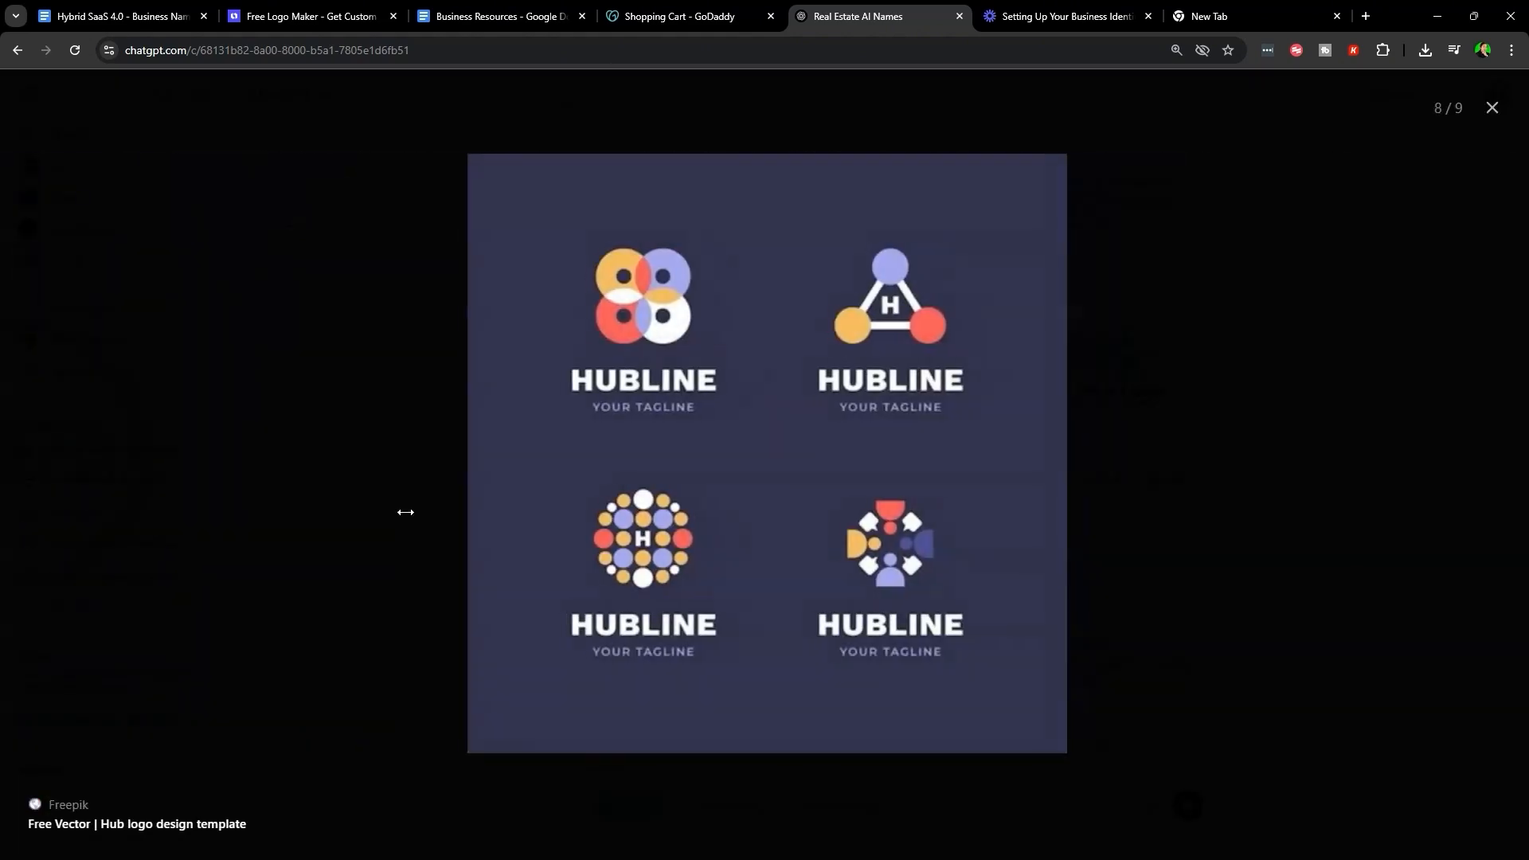
pyautogui.press('Right')
pyautogui.press('Right')
pyautogui.press('Right')
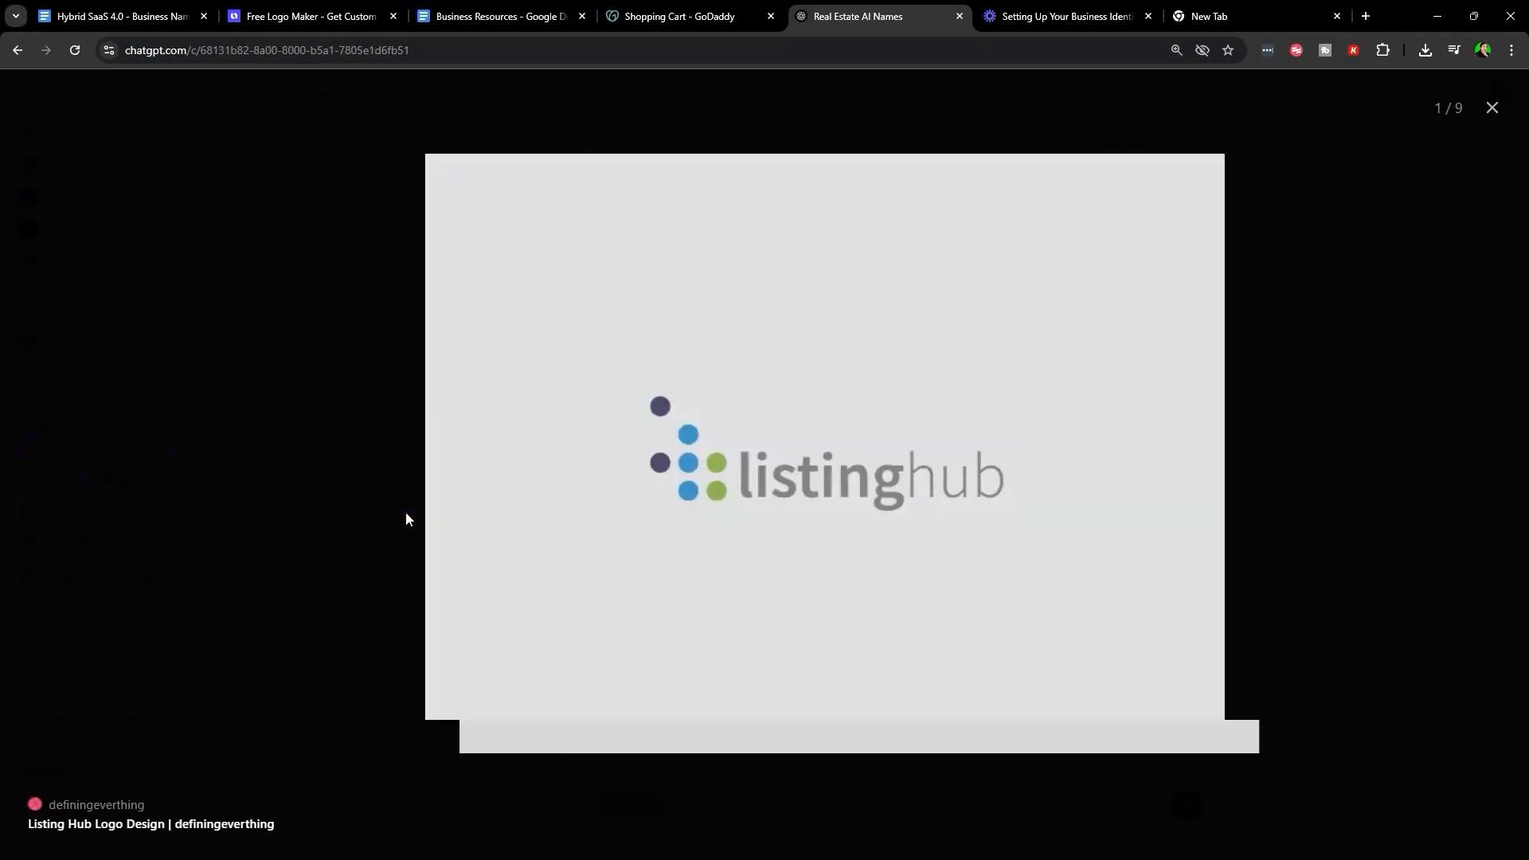
pyautogui.press('Right')
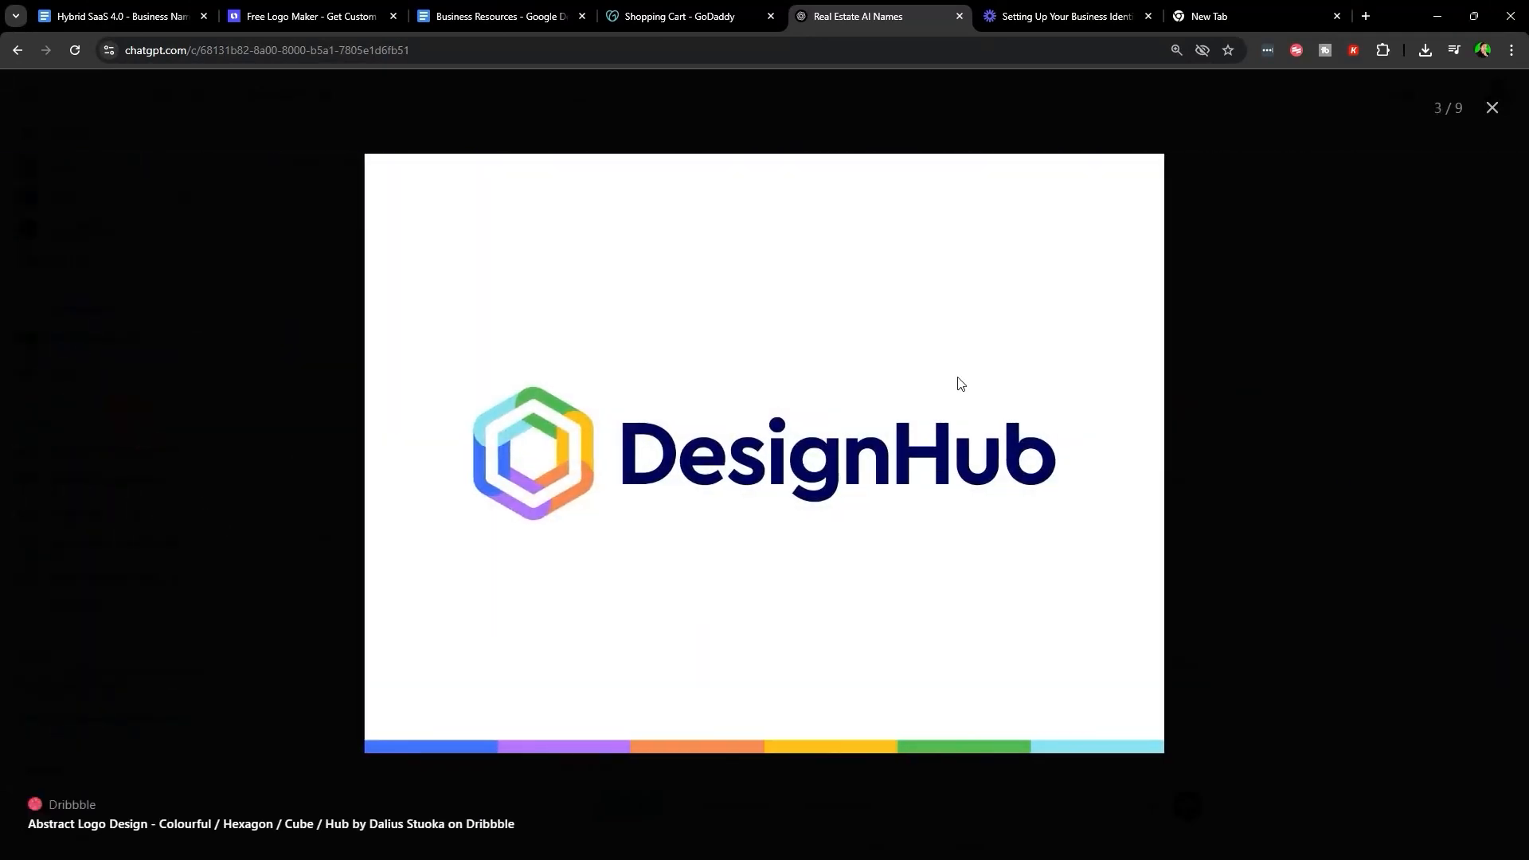
pyautogui.press('Escape')
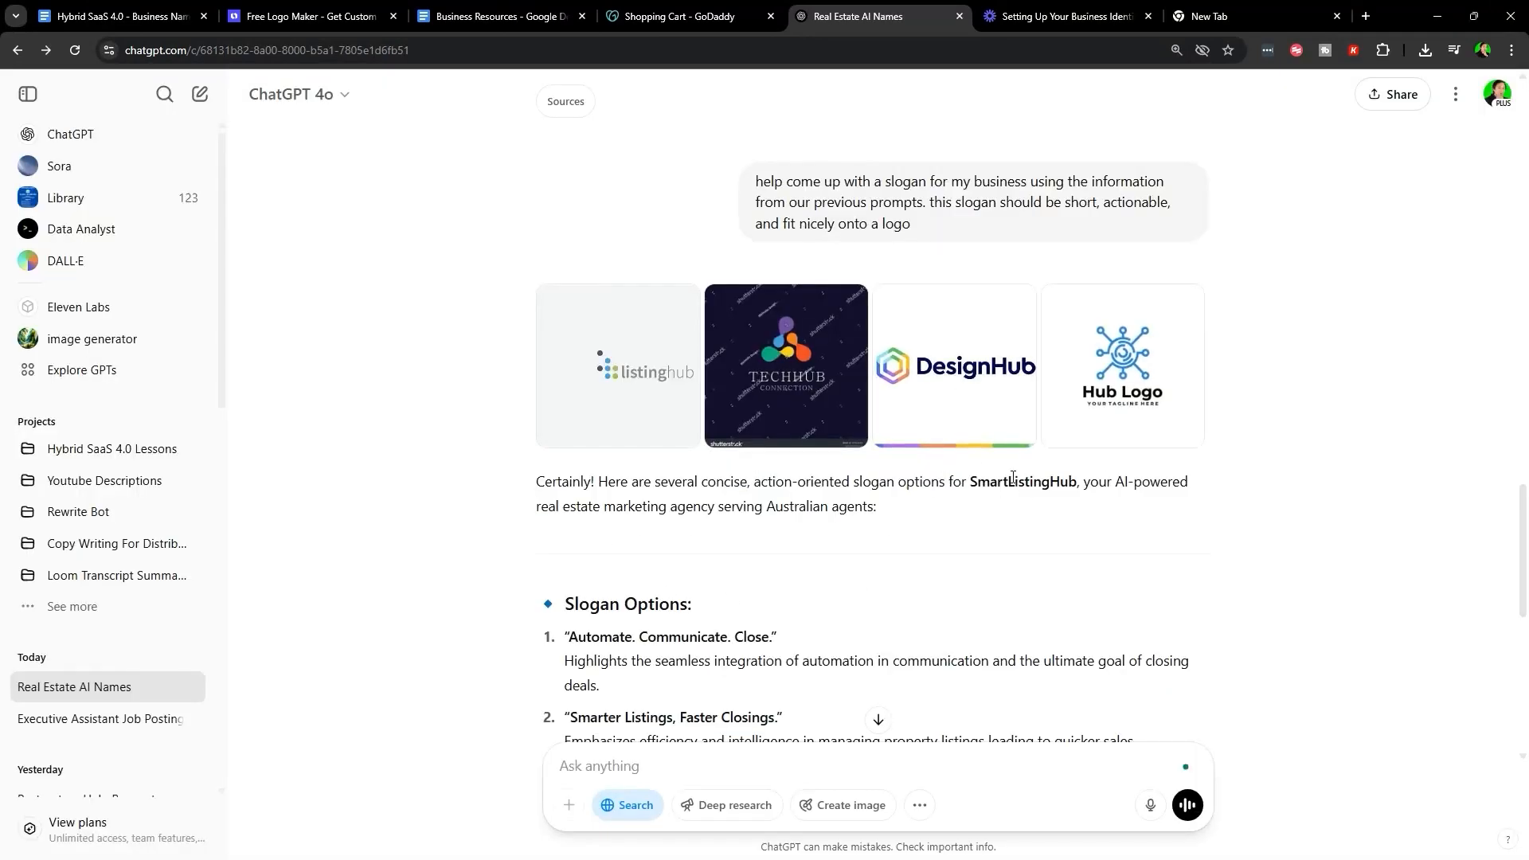
# - Select and copy the slogan 'Automate. Communicate. Close.' from ChatGPT's suggestions
pyautogui.scroll(-7, 1018, 476)
pyautogui.scroll(6, 916, 562)
pyautogui.scroll(-3, 874, 514)
pyautogui.moveTo(418, 361); pyautogui.dragTo(1057, 518)
pyautogui.click(1053, 521)
pyautogui.scroll(-2, 1042, 528)
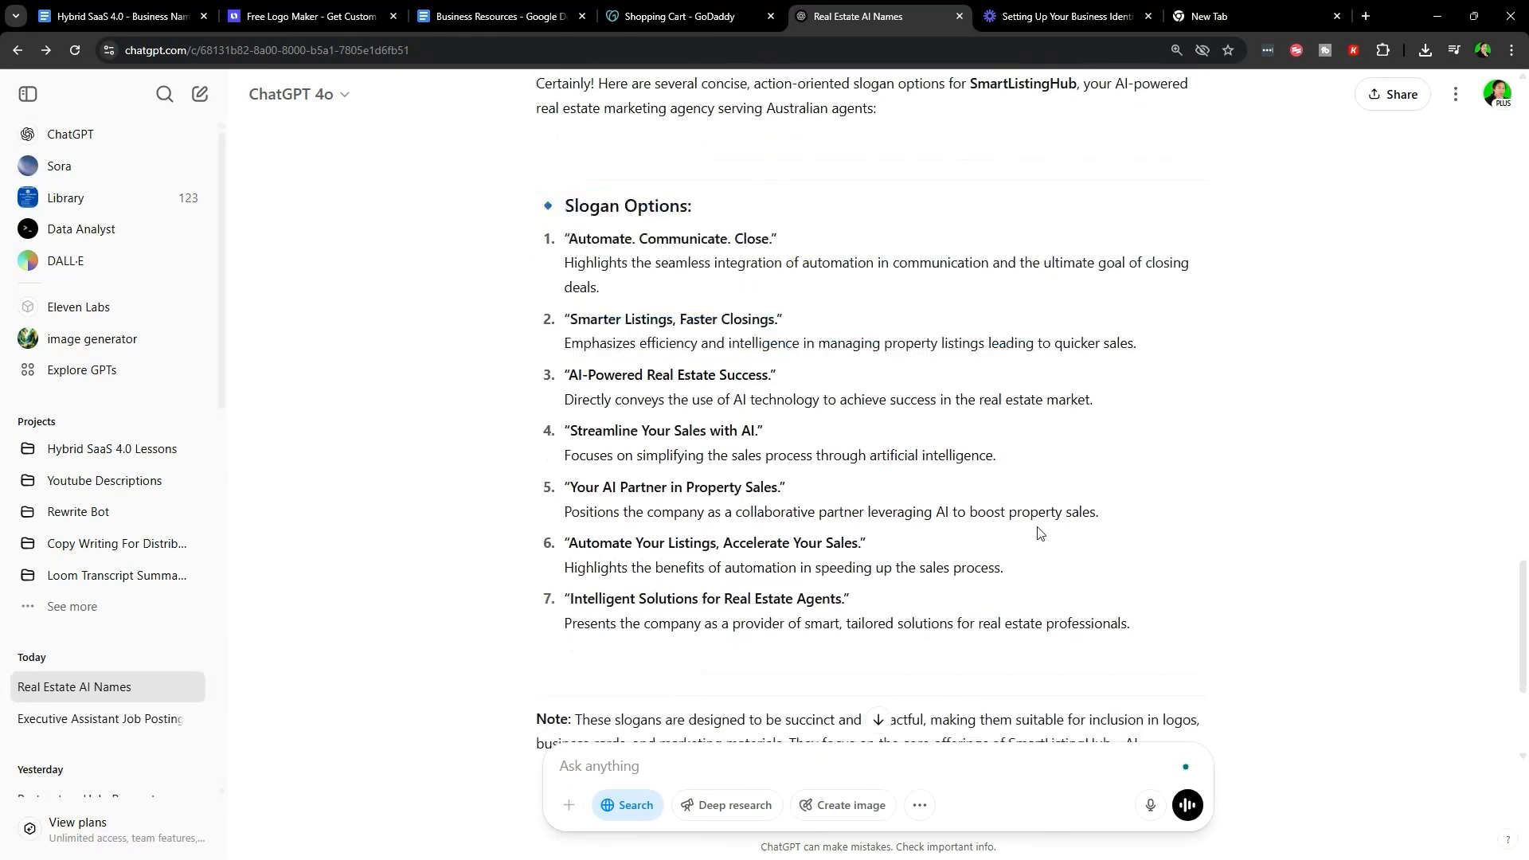
pyautogui.scroll(2, 907, 532)
pyautogui.moveTo(570, 396); pyautogui.dragTo(769, 397)
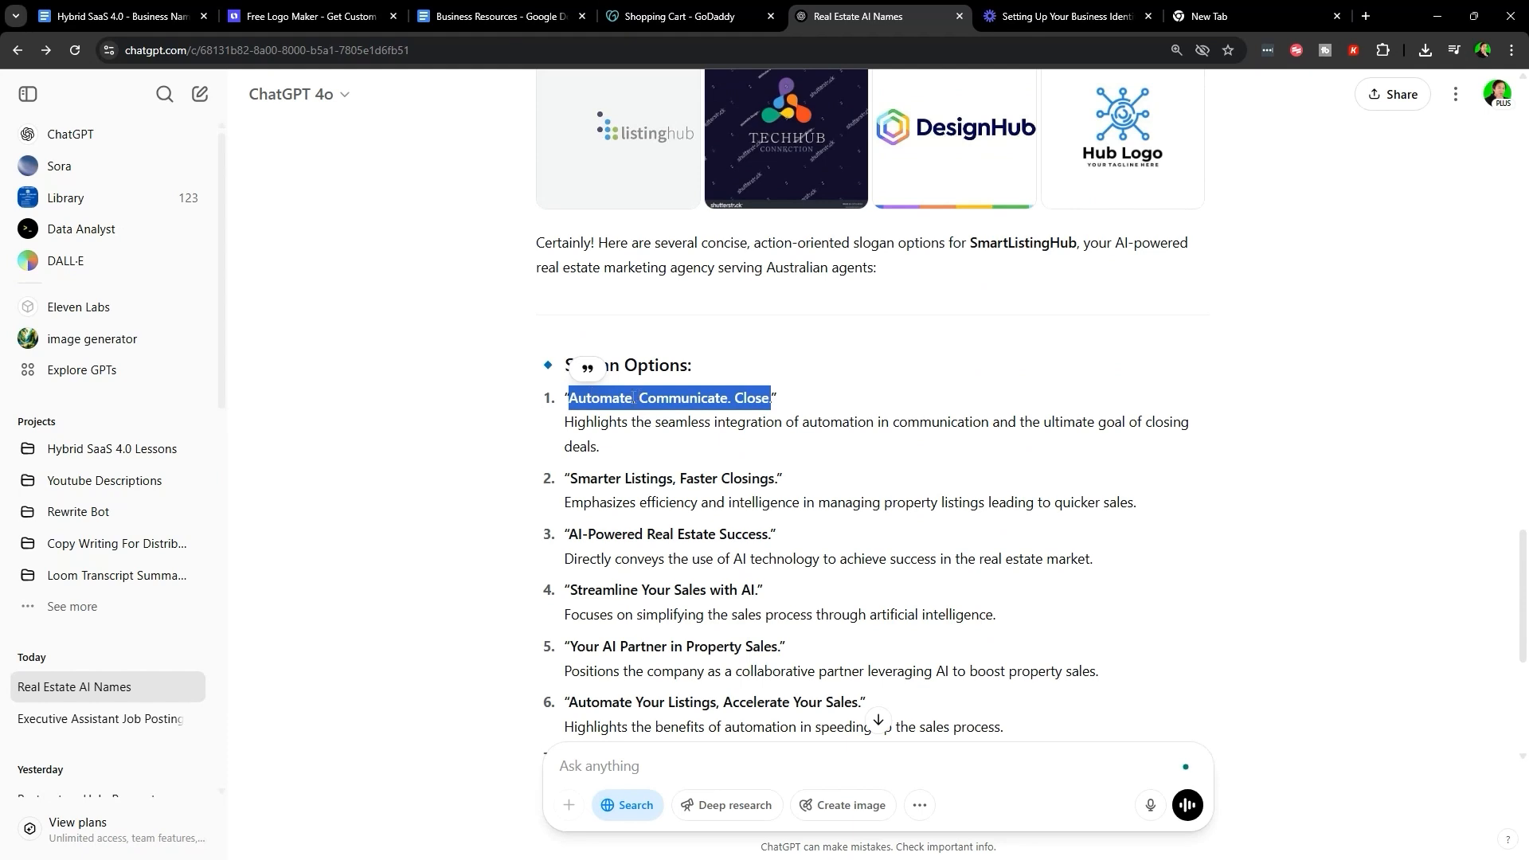
pyautogui.hotkey('ctrl', '2')
# - Paste 'Automate. Communicate. Close.' as the Looka slogan and continue to symbol types
pyautogui.write('Automate. Communicate. Close.')
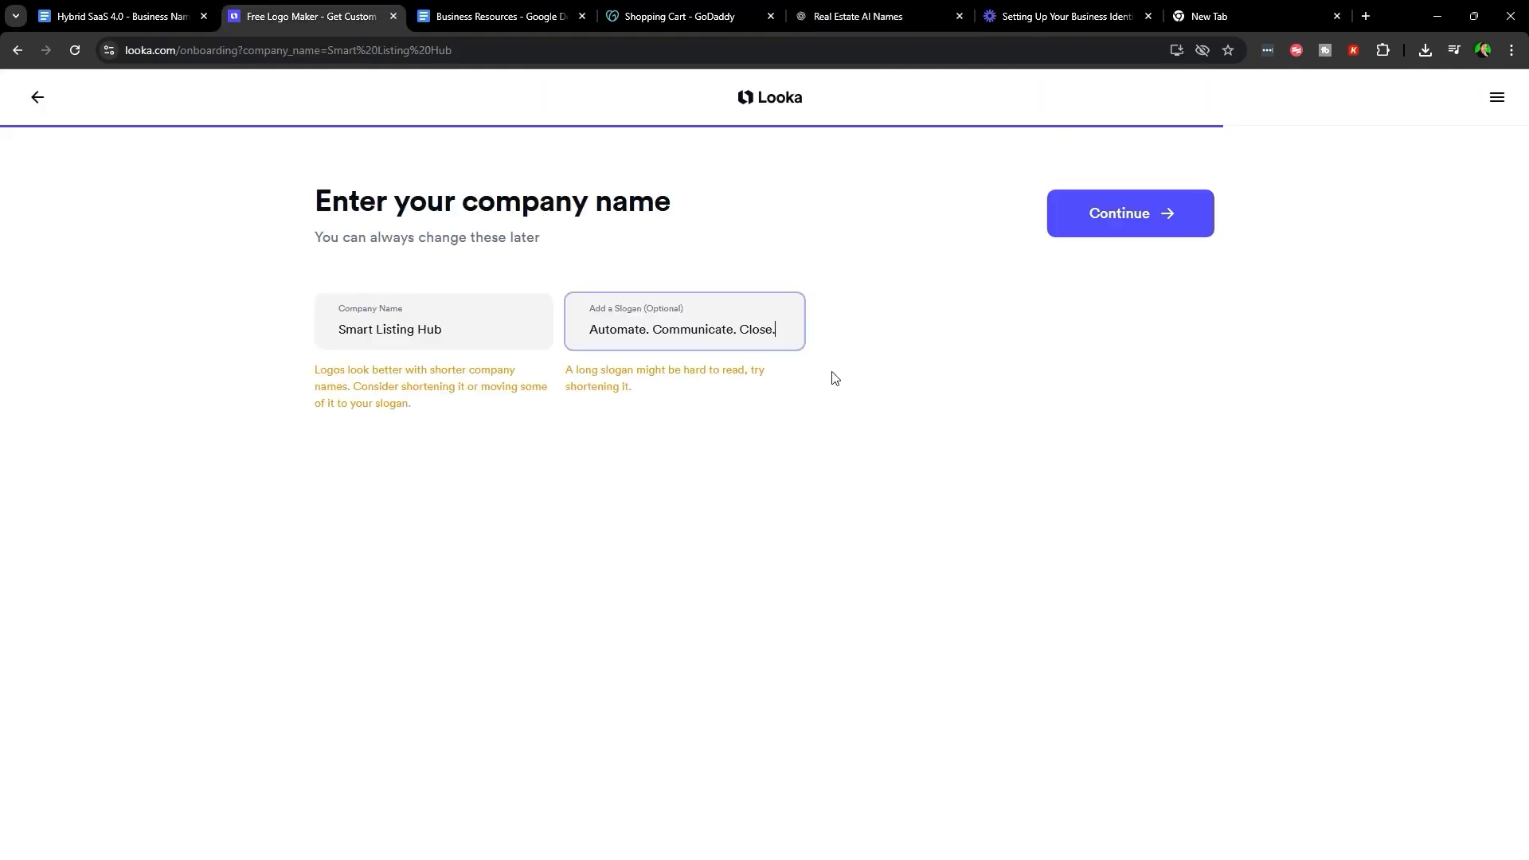
pyautogui.click(1140, 227)
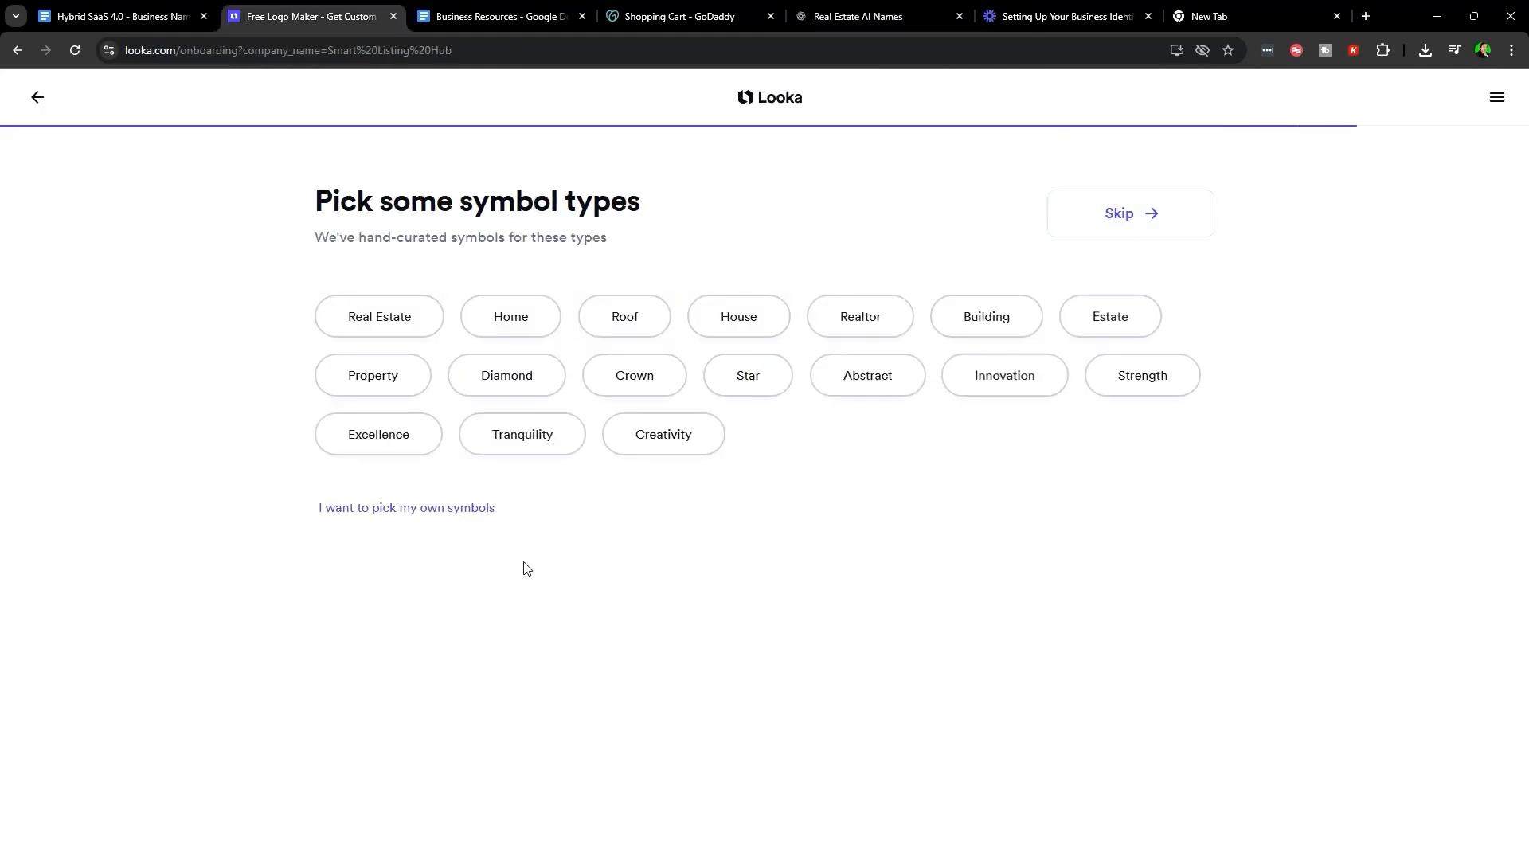
# - Check the ChatGPT logo ideas, then choose Building as a Looka symbol type
pyautogui.moveTo(316, 188); pyautogui.dragTo(757, 234)
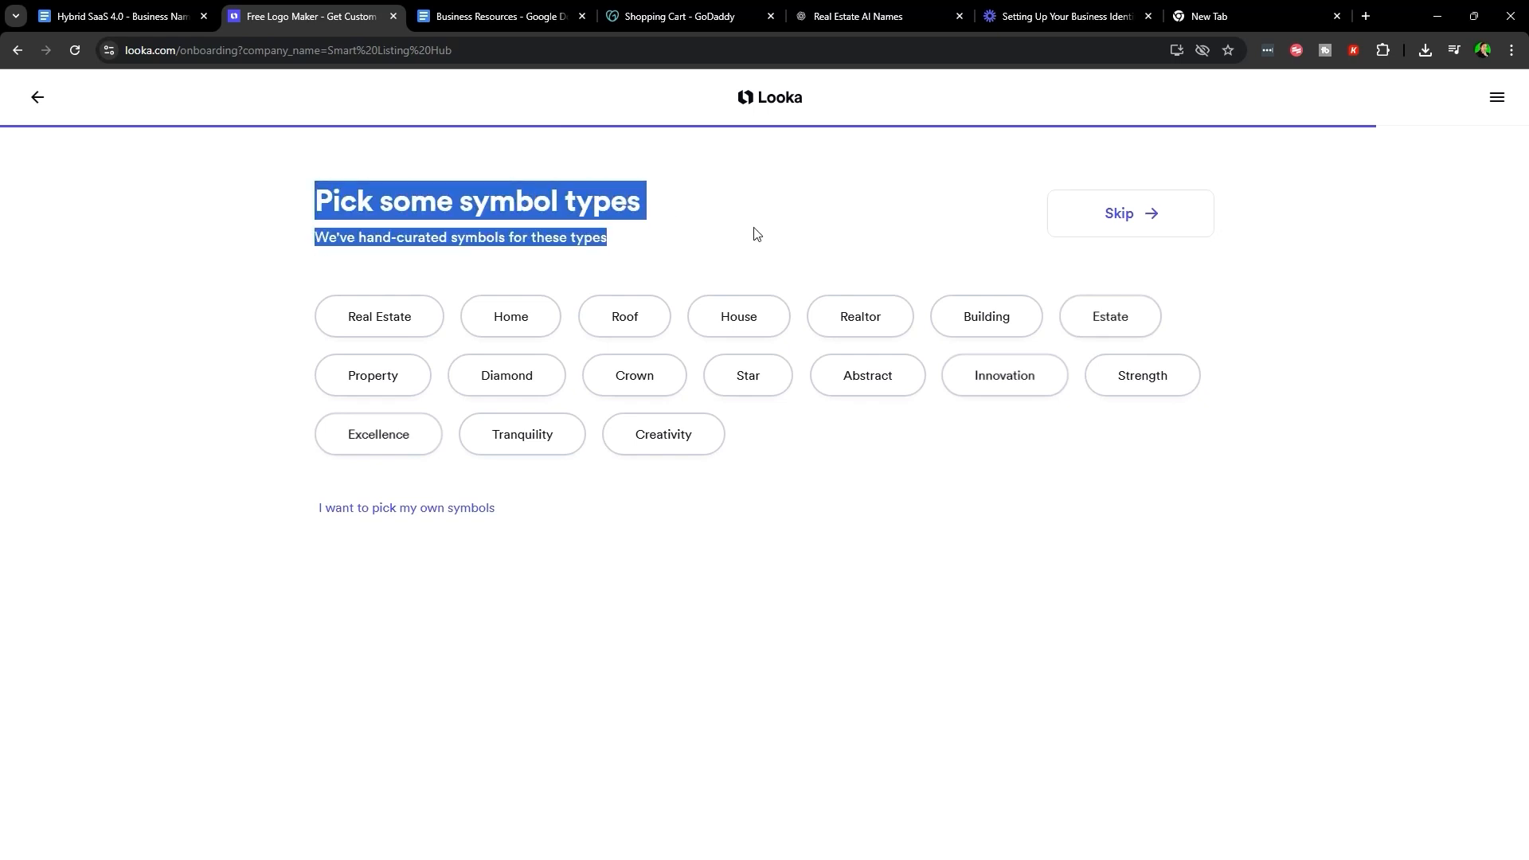
pyautogui.click(860, 12)
pyautogui.scroll(20, 849, 181)
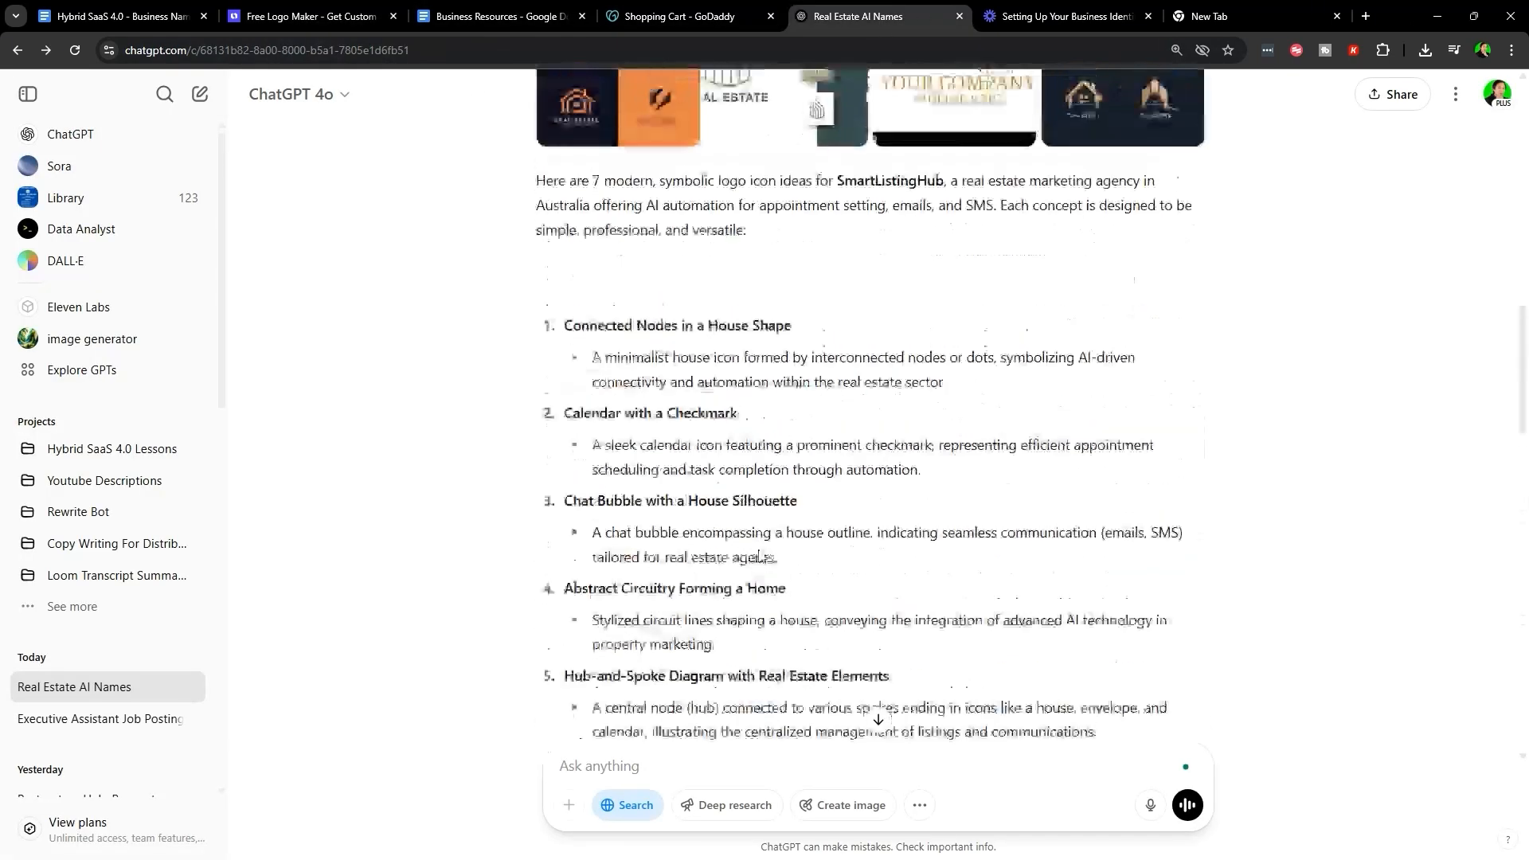
pyautogui.click(335, 11)
pyautogui.click(459, 11)
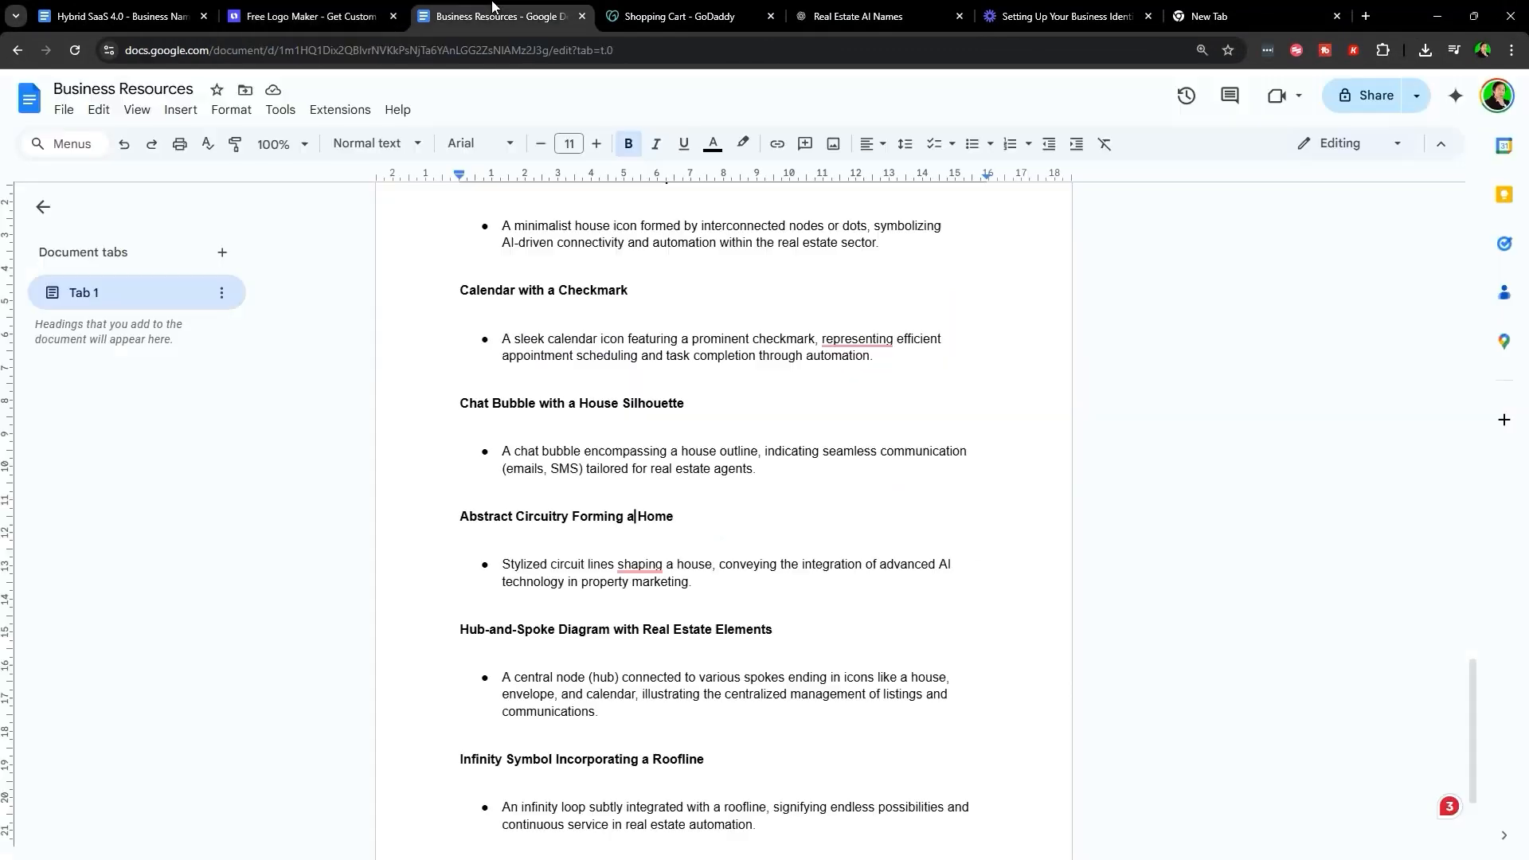
pyautogui.click(278, 8)
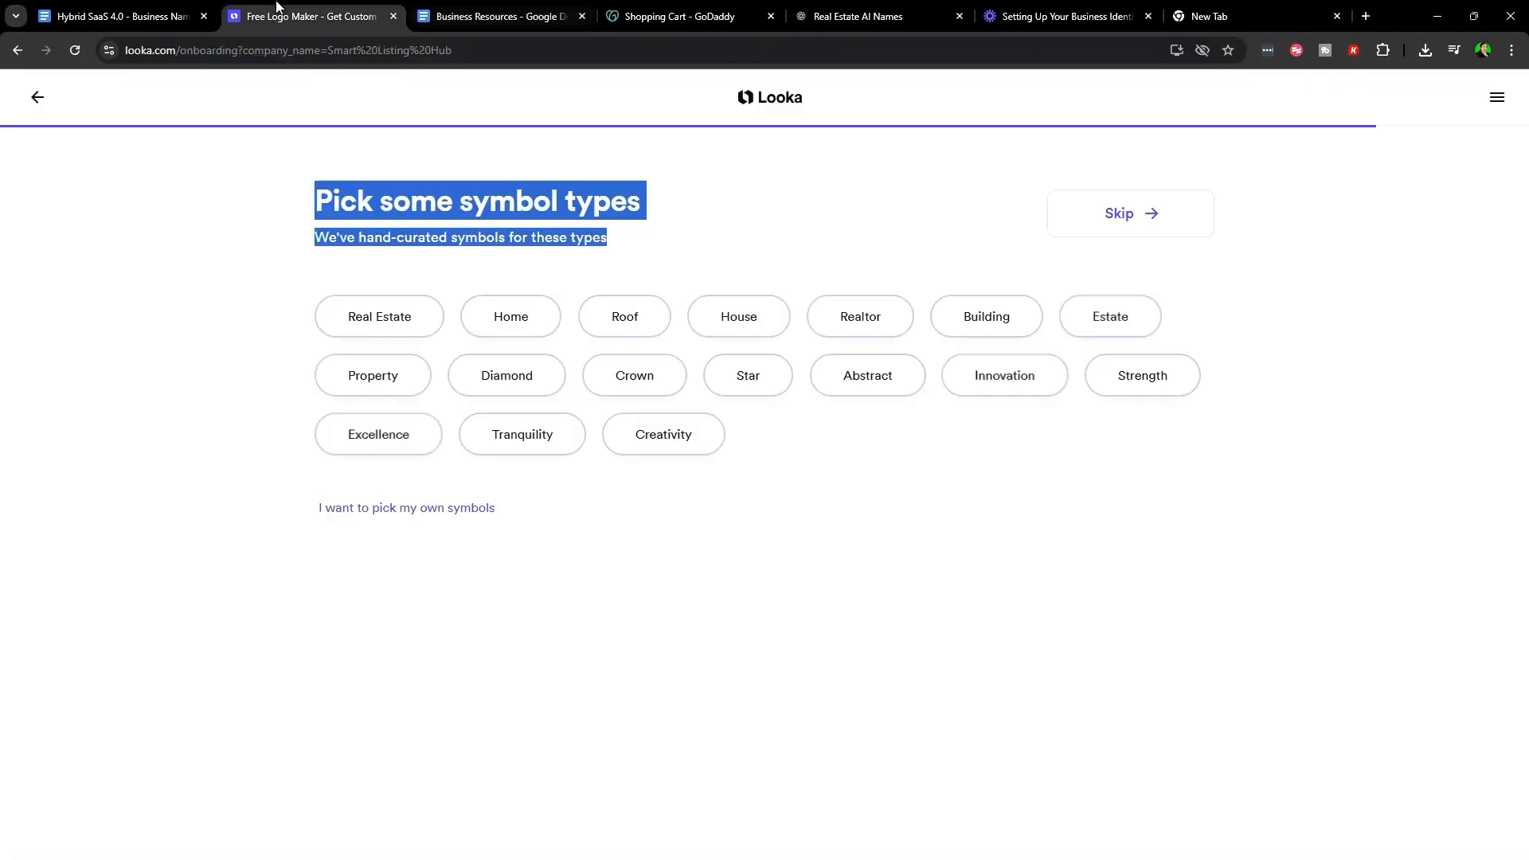
pyautogui.click(968, 341)
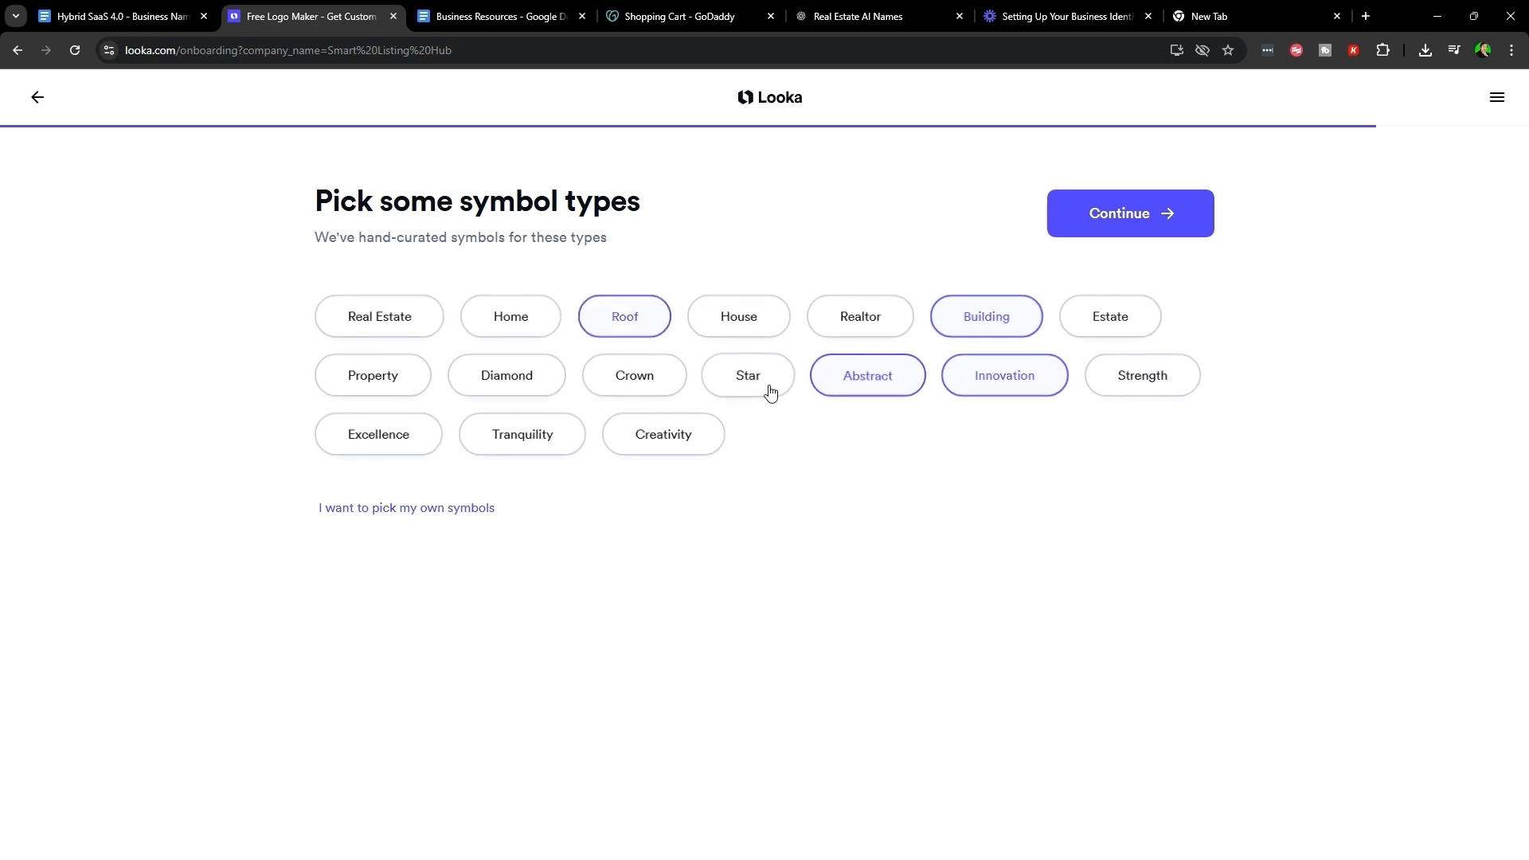
# - Finish onboarding so Smart Listing Hub logos generate, and close the Log in/Register panel
pyautogui.click(1123, 224)
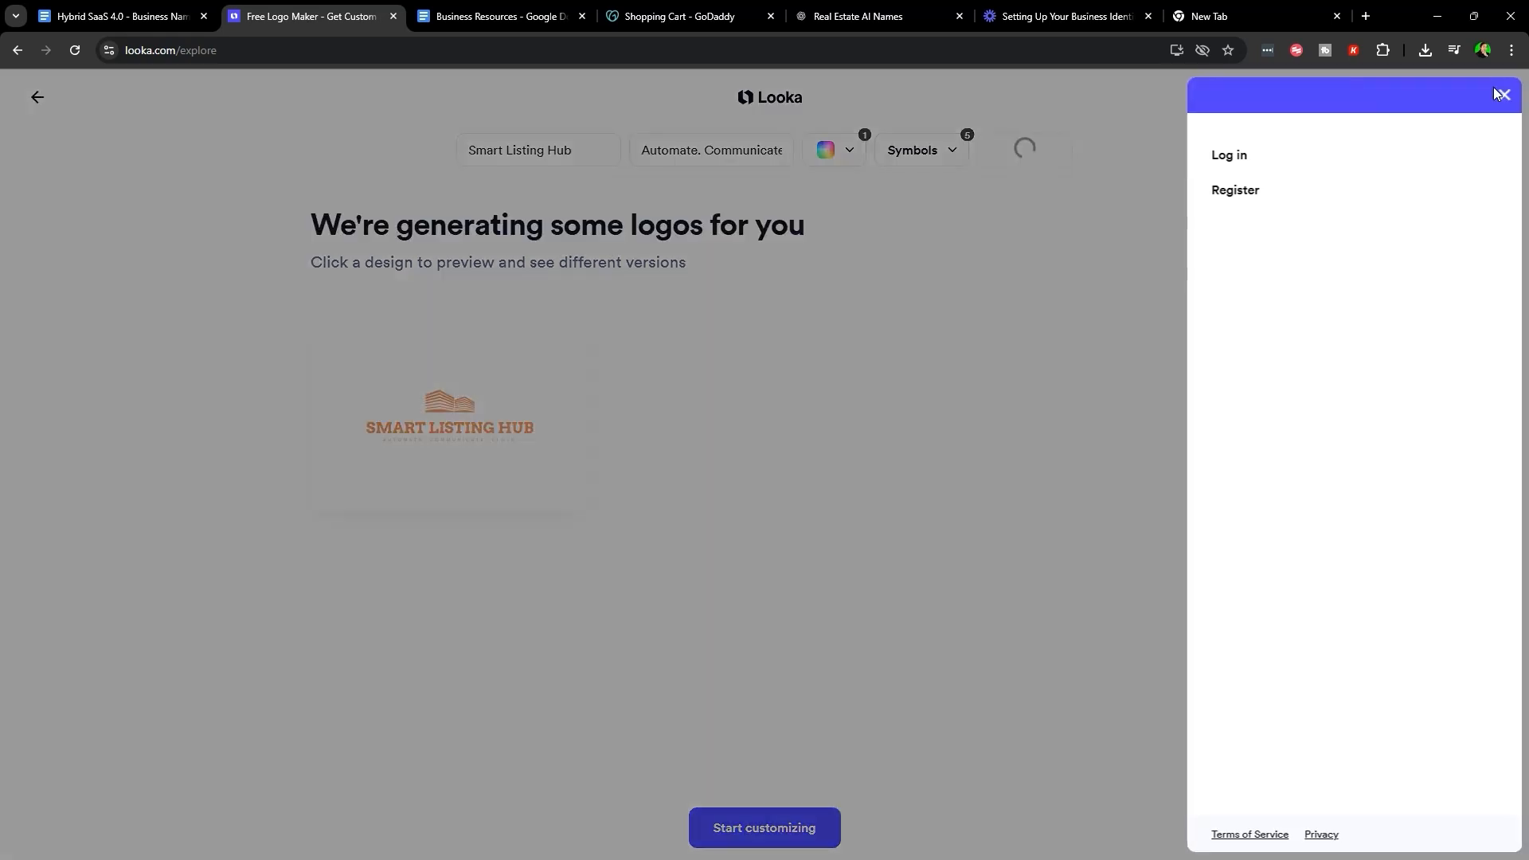
pyautogui.click(988, 222)
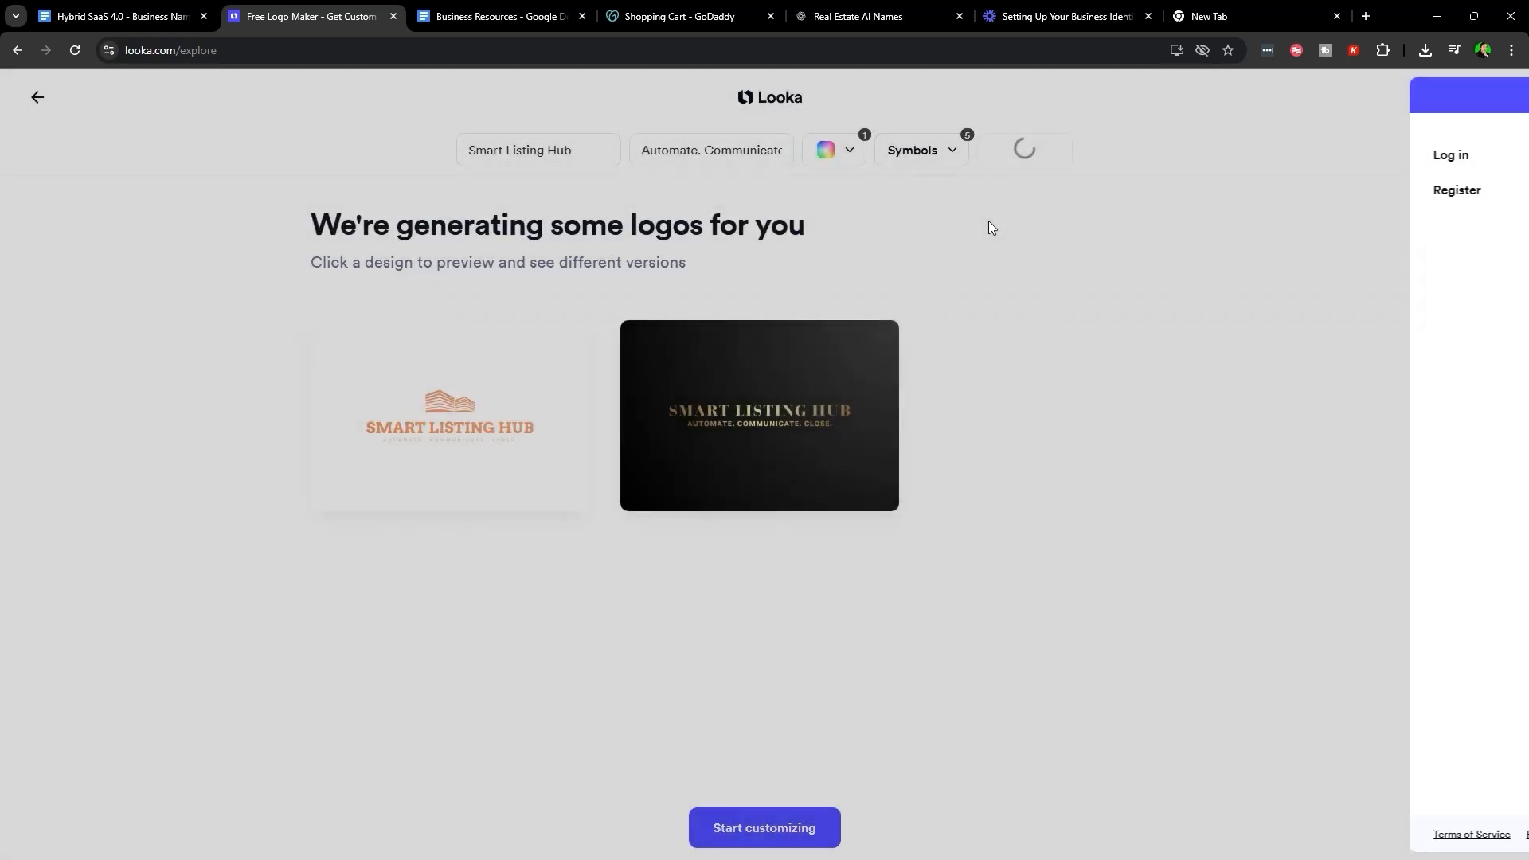
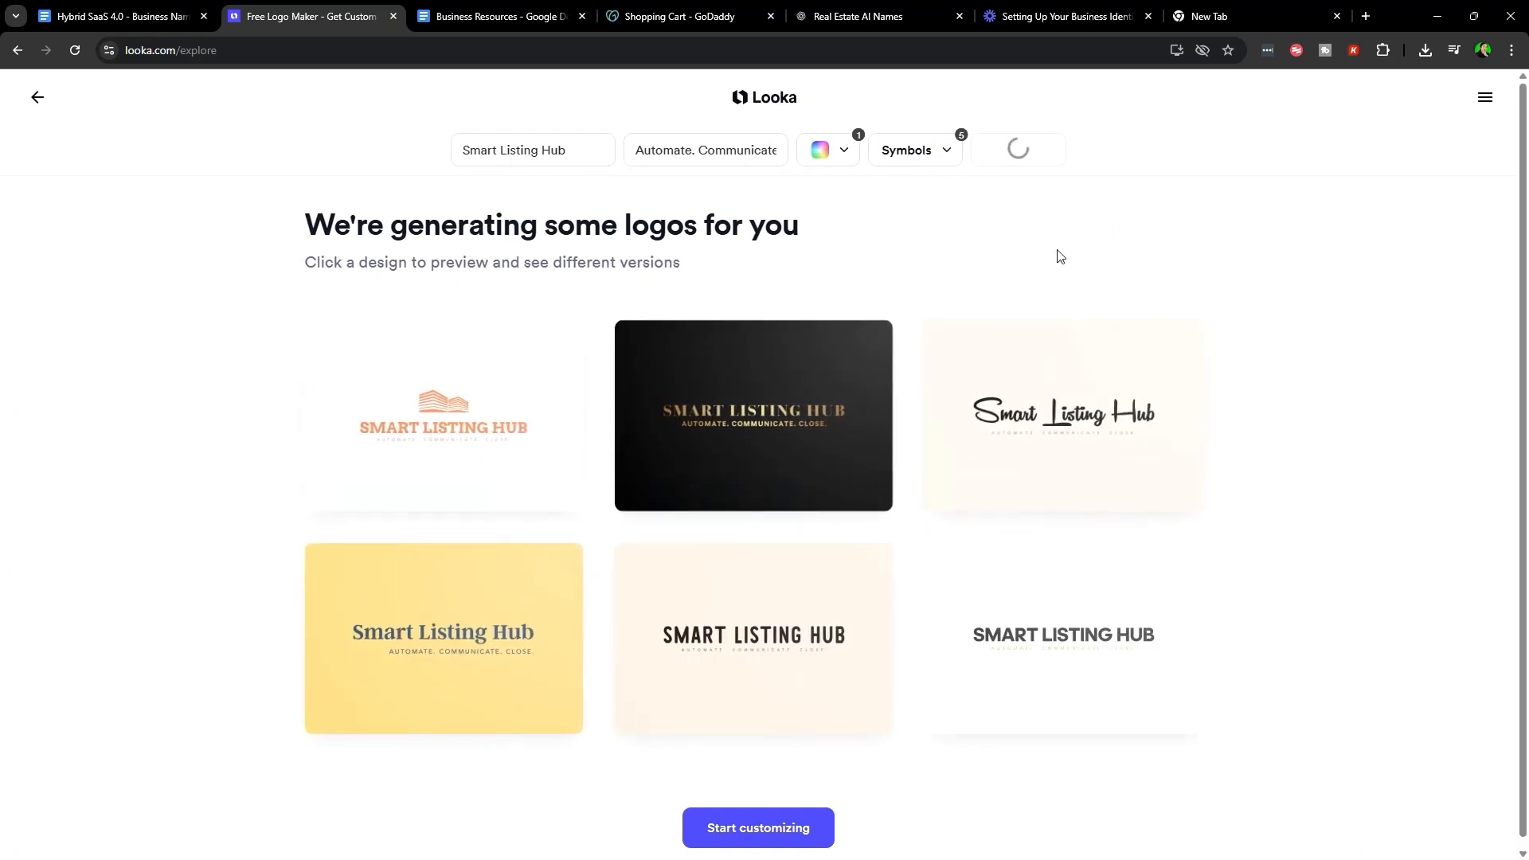
# - Open the peach building-icon logo from the Looka results in its own editor tab
pyautogui.scroll(-10, 1055, 318)
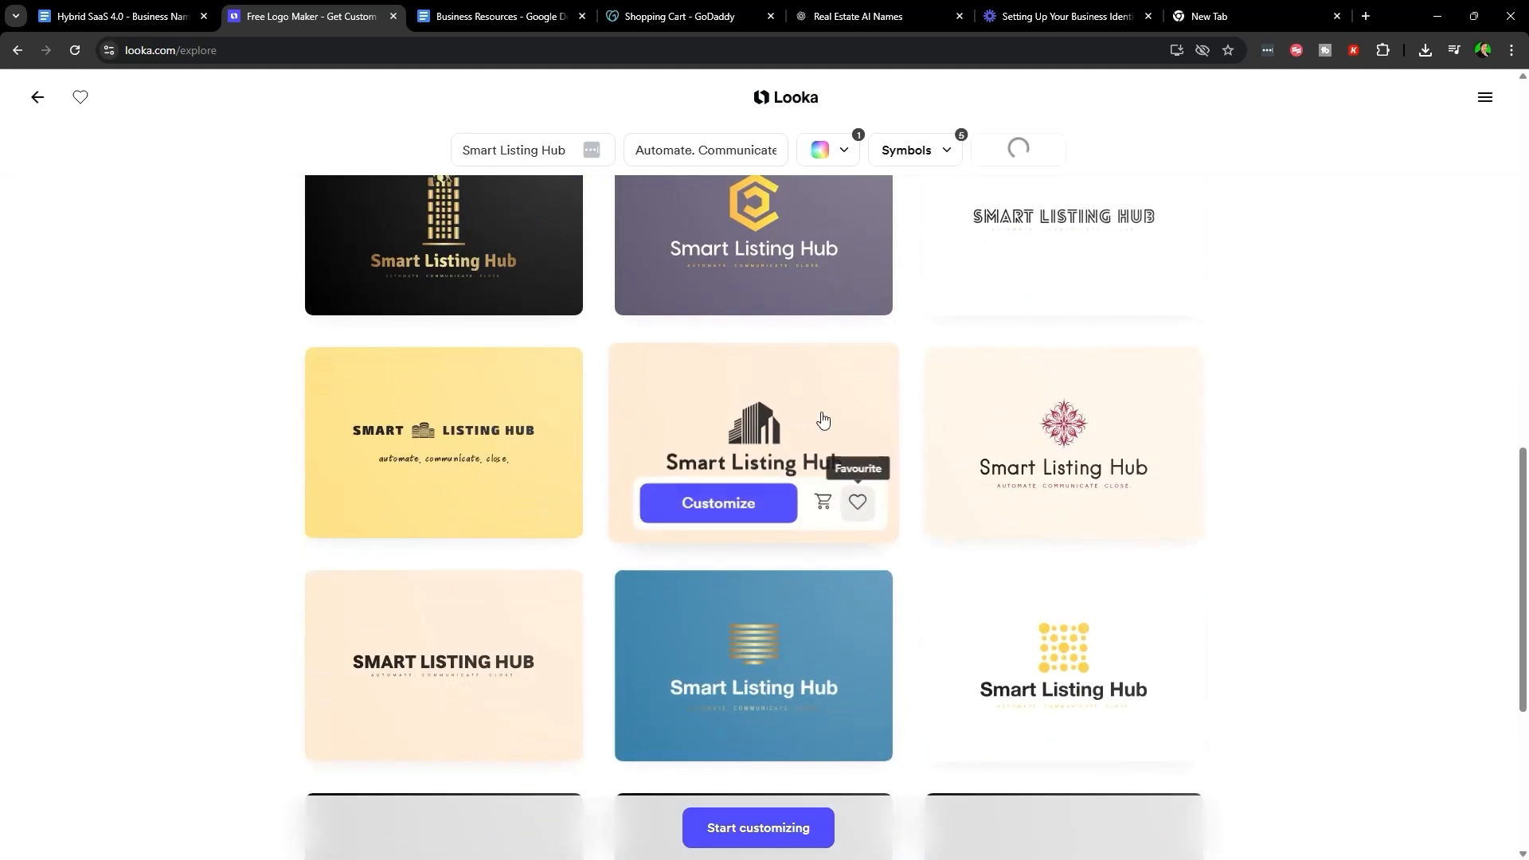
pyautogui.click(795, 432)
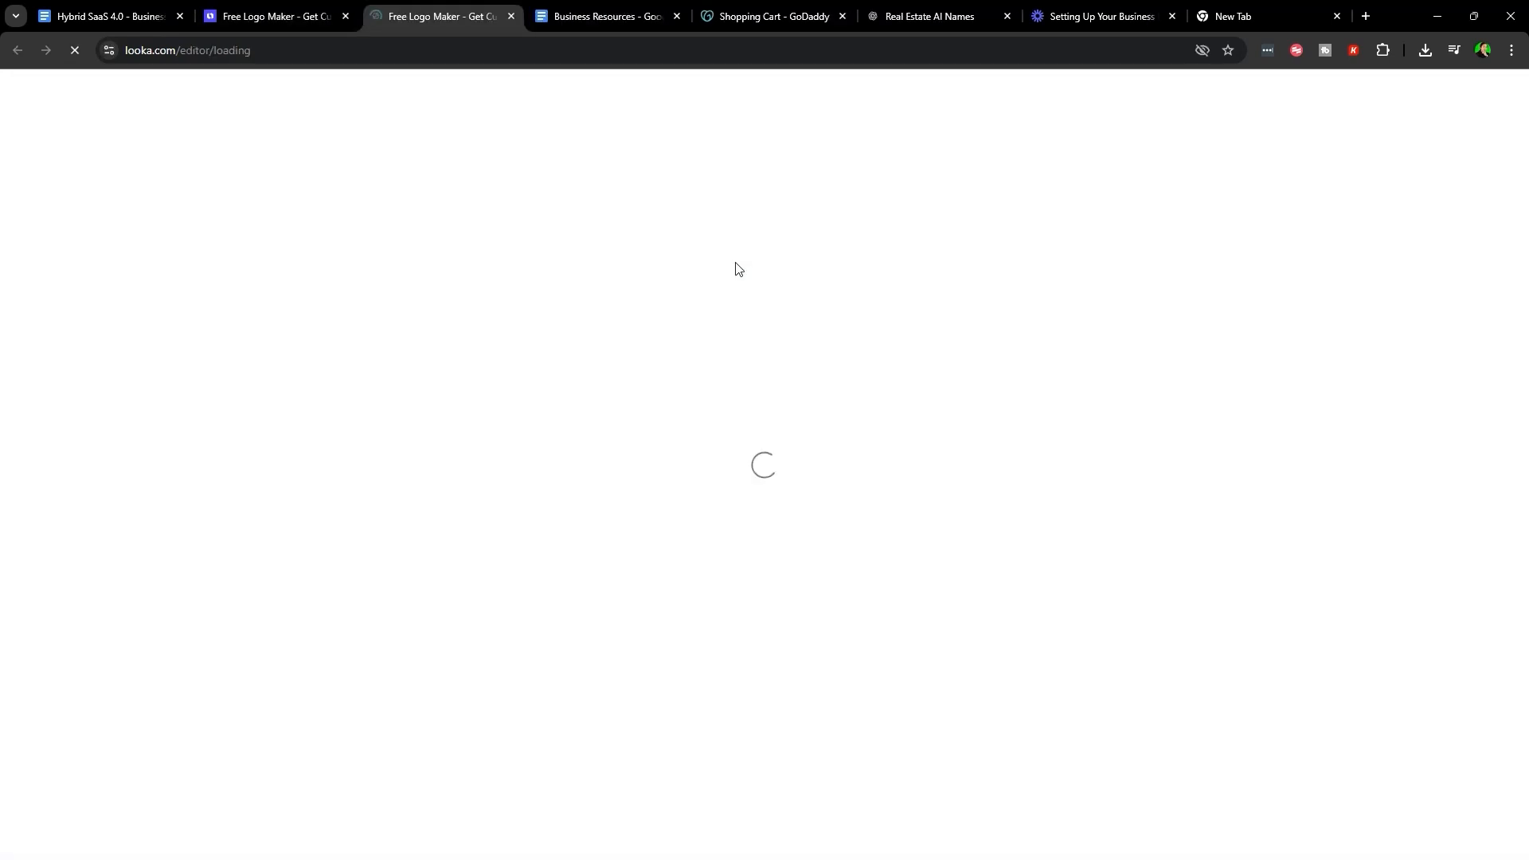
pyautogui.click(320, 9)
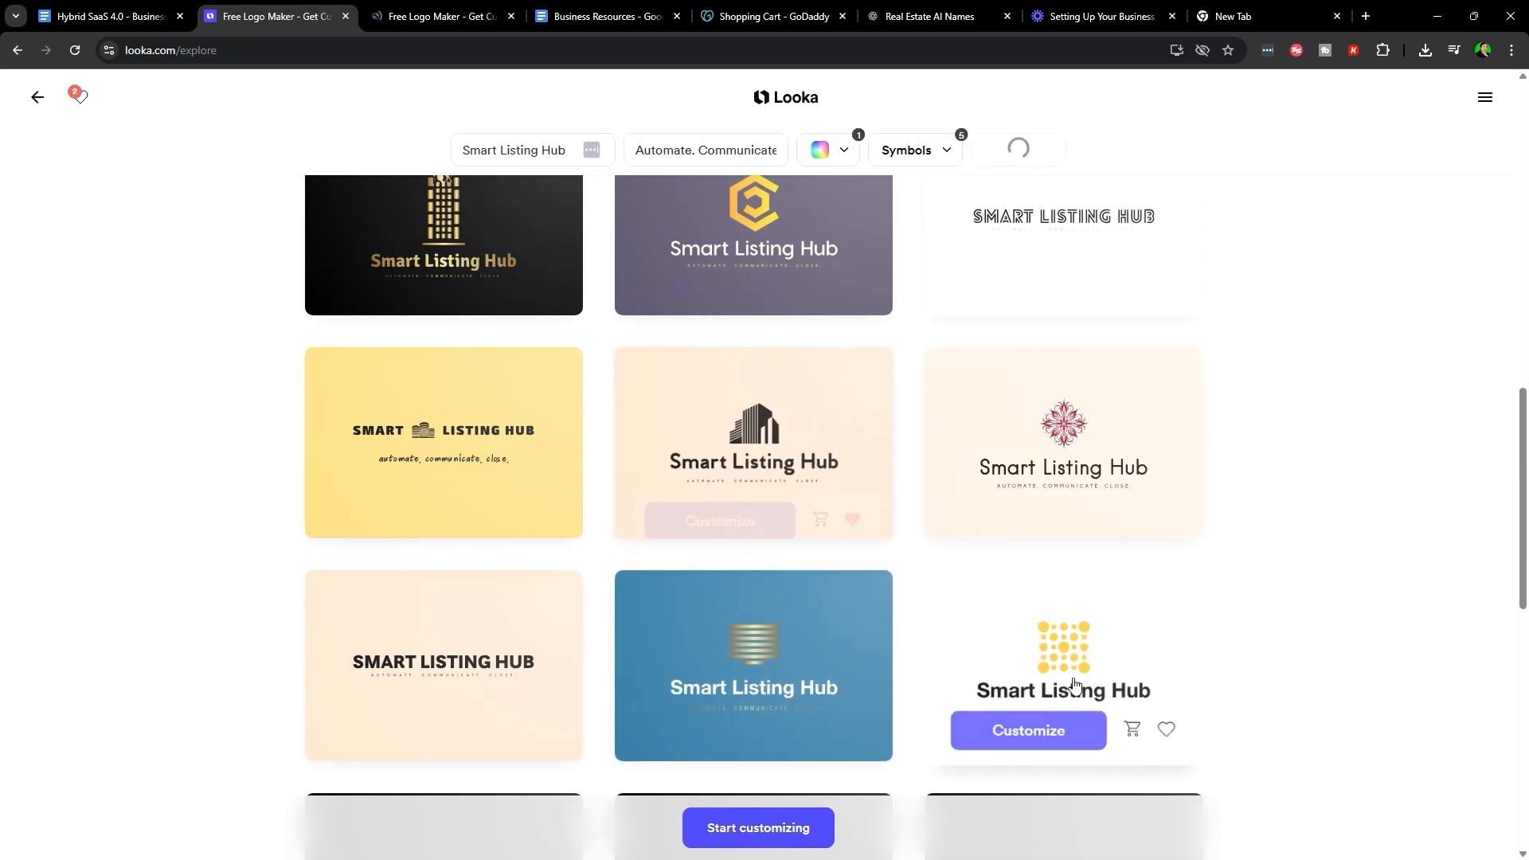
pyautogui.click(404, 11)
# - Scroll through the opened logo page, then switch back to the generated logo grid
pyautogui.scroll(-6, 896, 574)
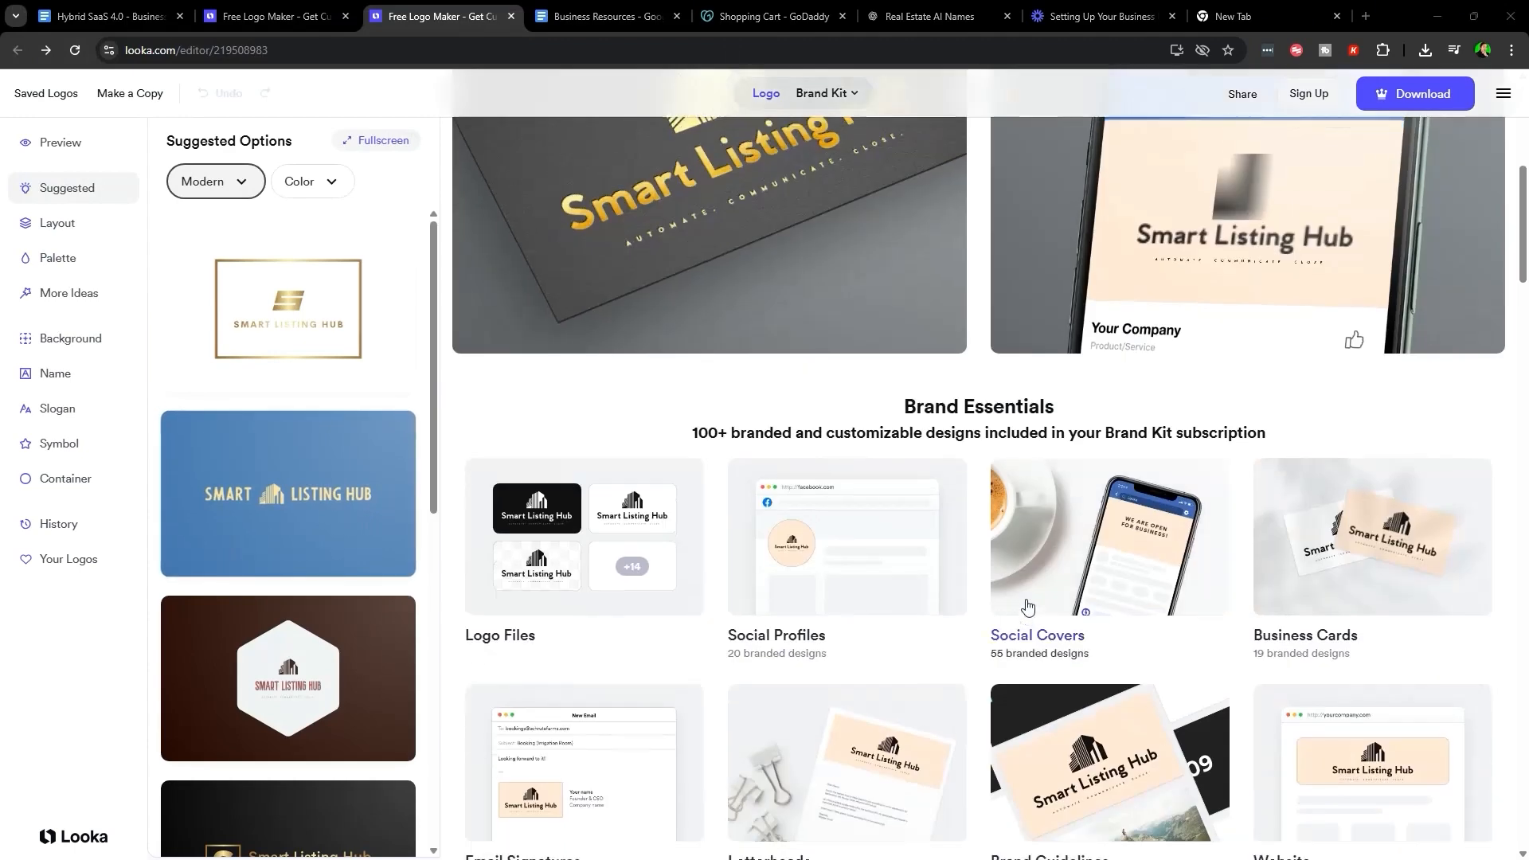
pyautogui.scroll(4, 896, 573)
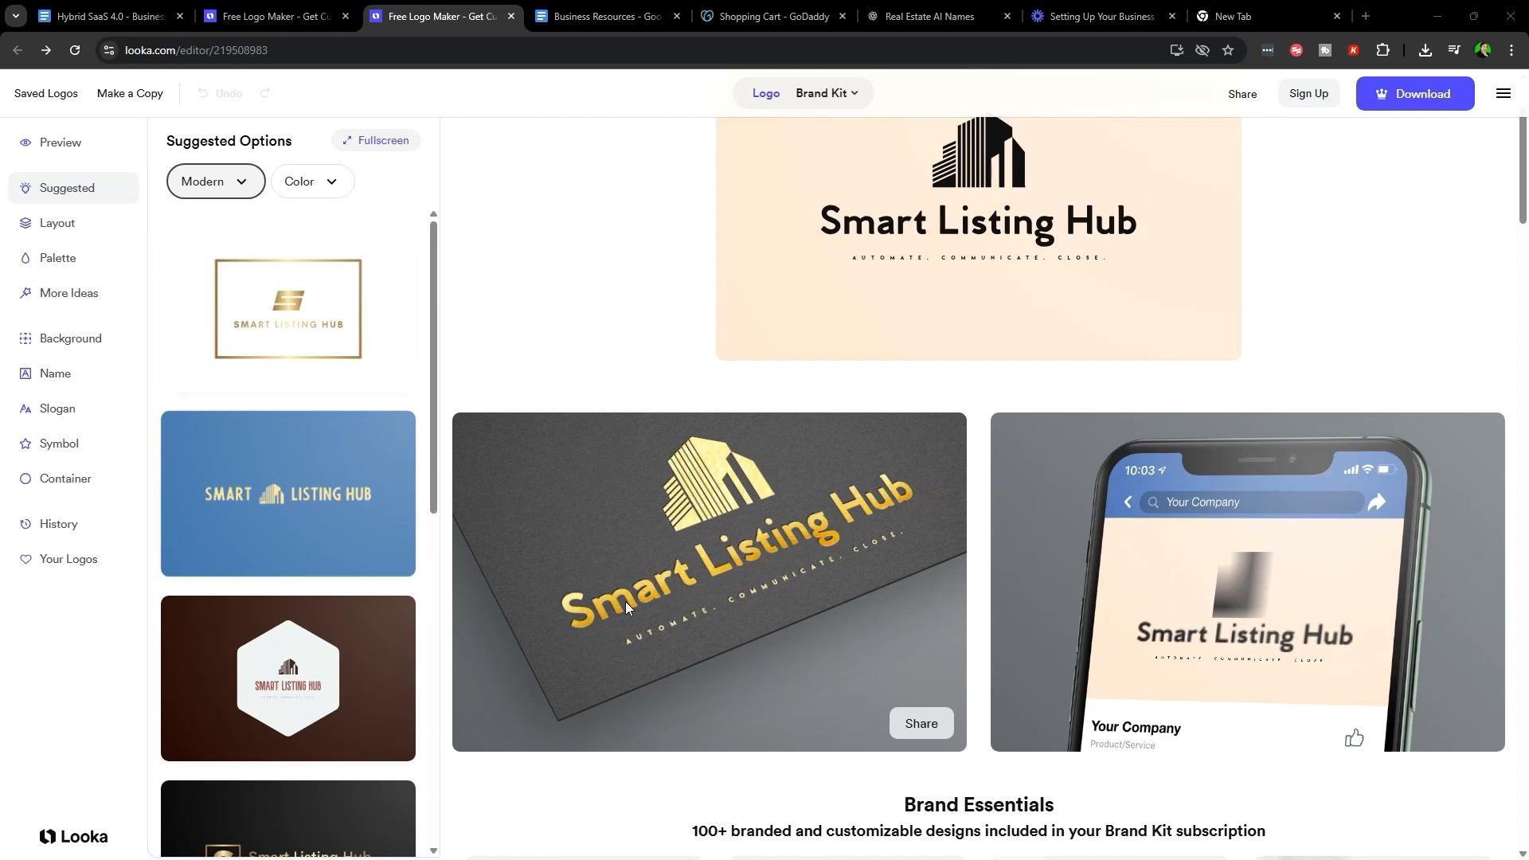
pyautogui.scroll(-6, 383, 556)
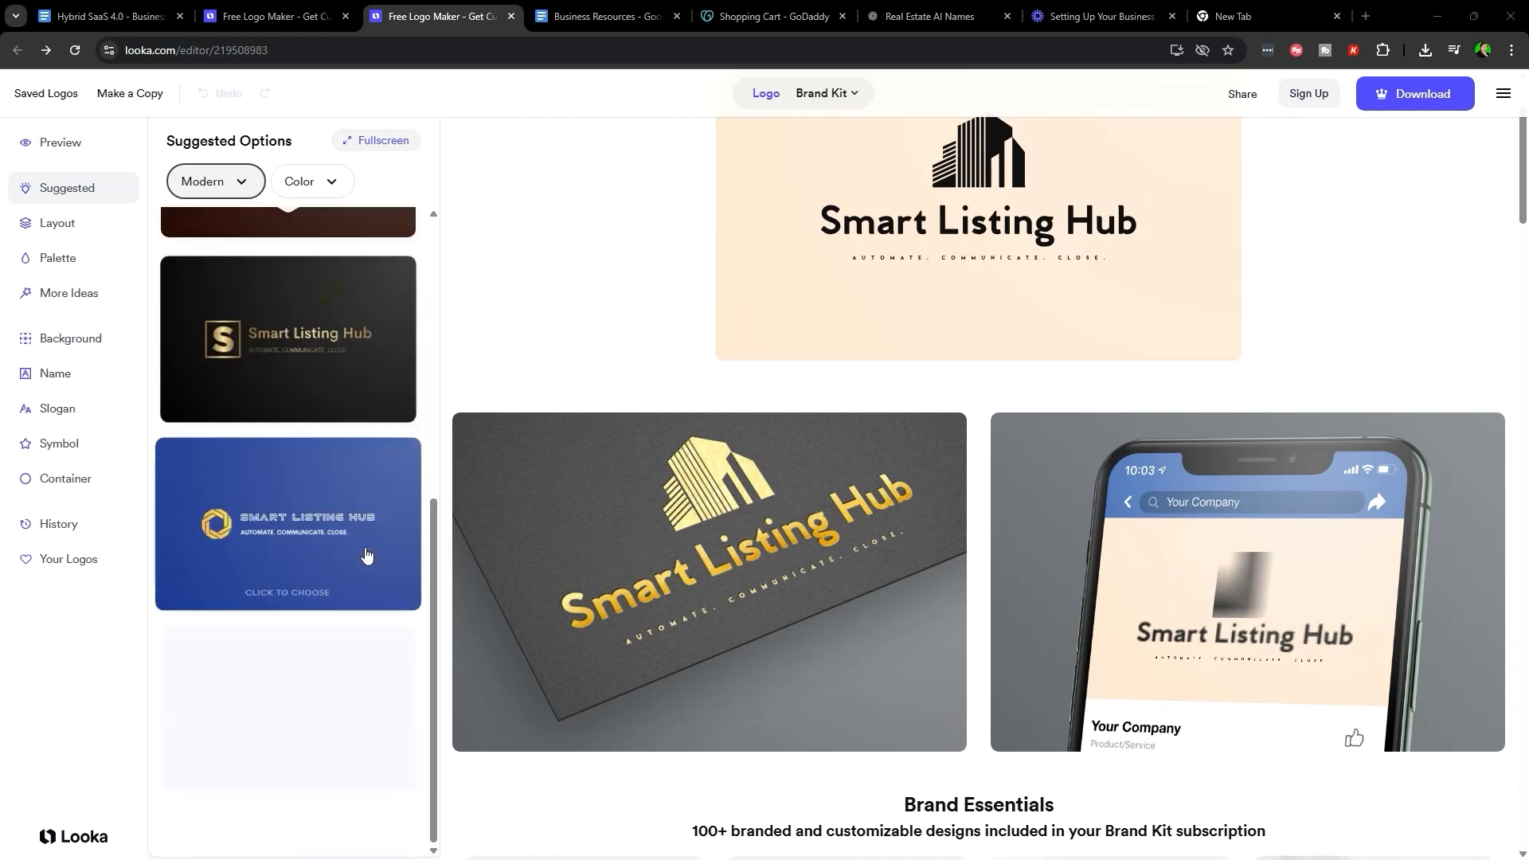
pyautogui.scroll(-8, 334, 571)
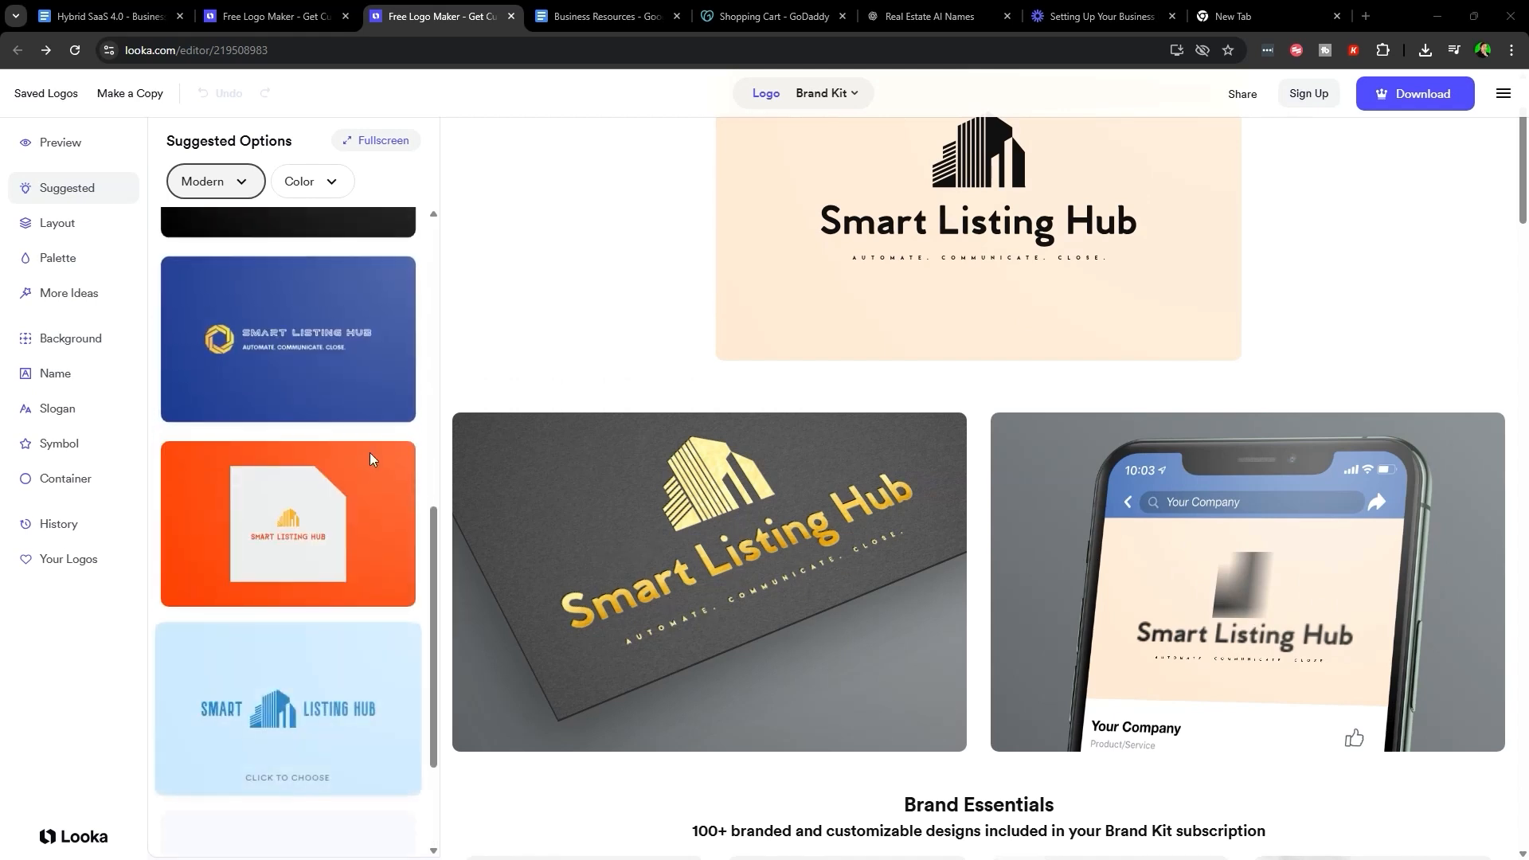
pyautogui.scroll(10, 330, 770)
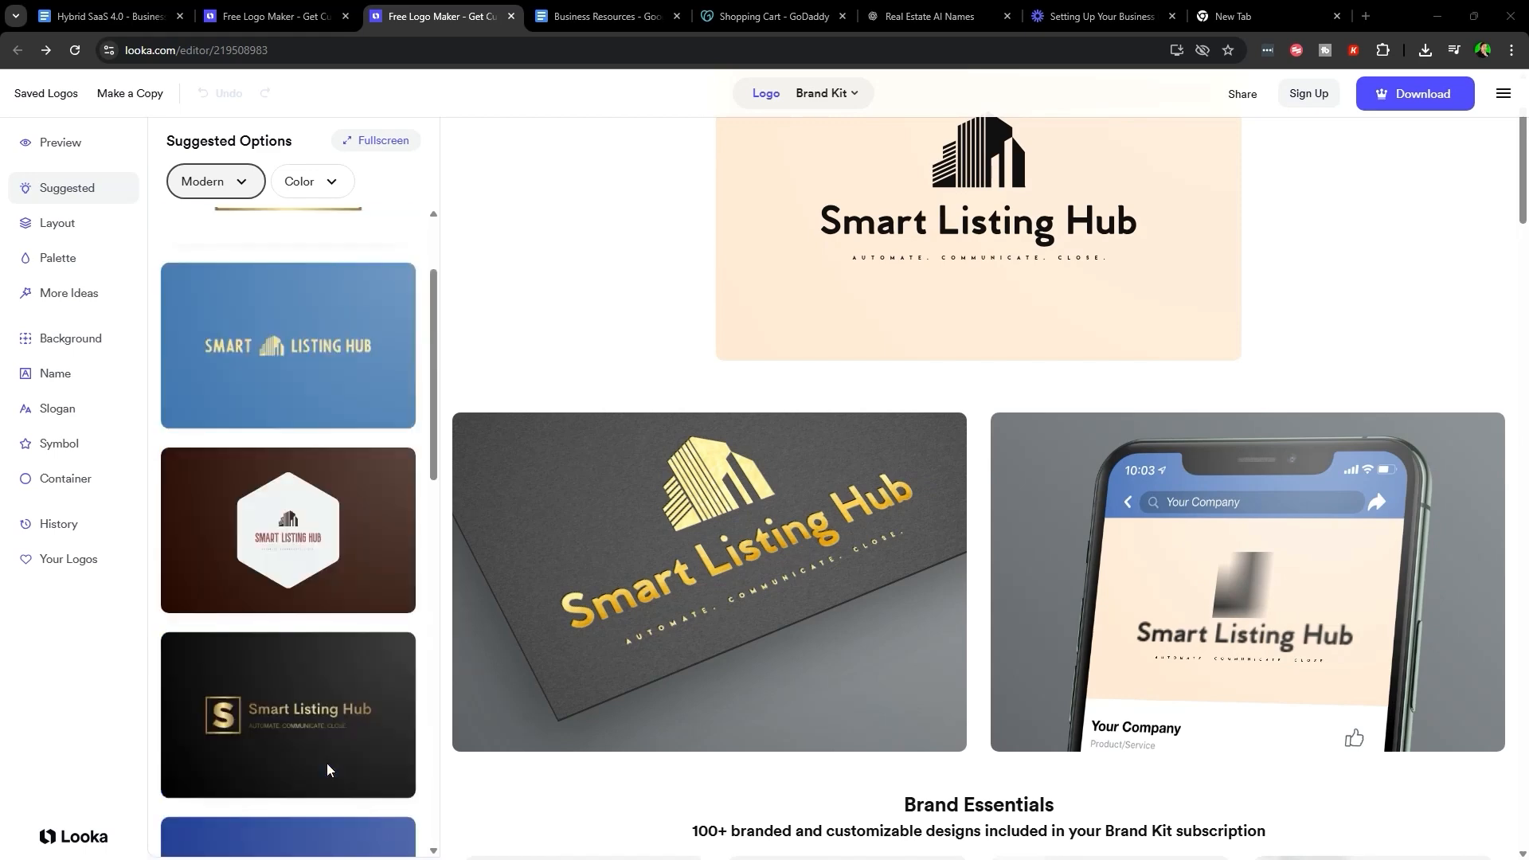
pyautogui.hotkey('ctrl', 'pageup')
pyautogui.scroll(4, 746, 325)
# - Review the Looka package prices, highlighting the $20 Basic Logo Package details
pyautogui.click(450, 15)
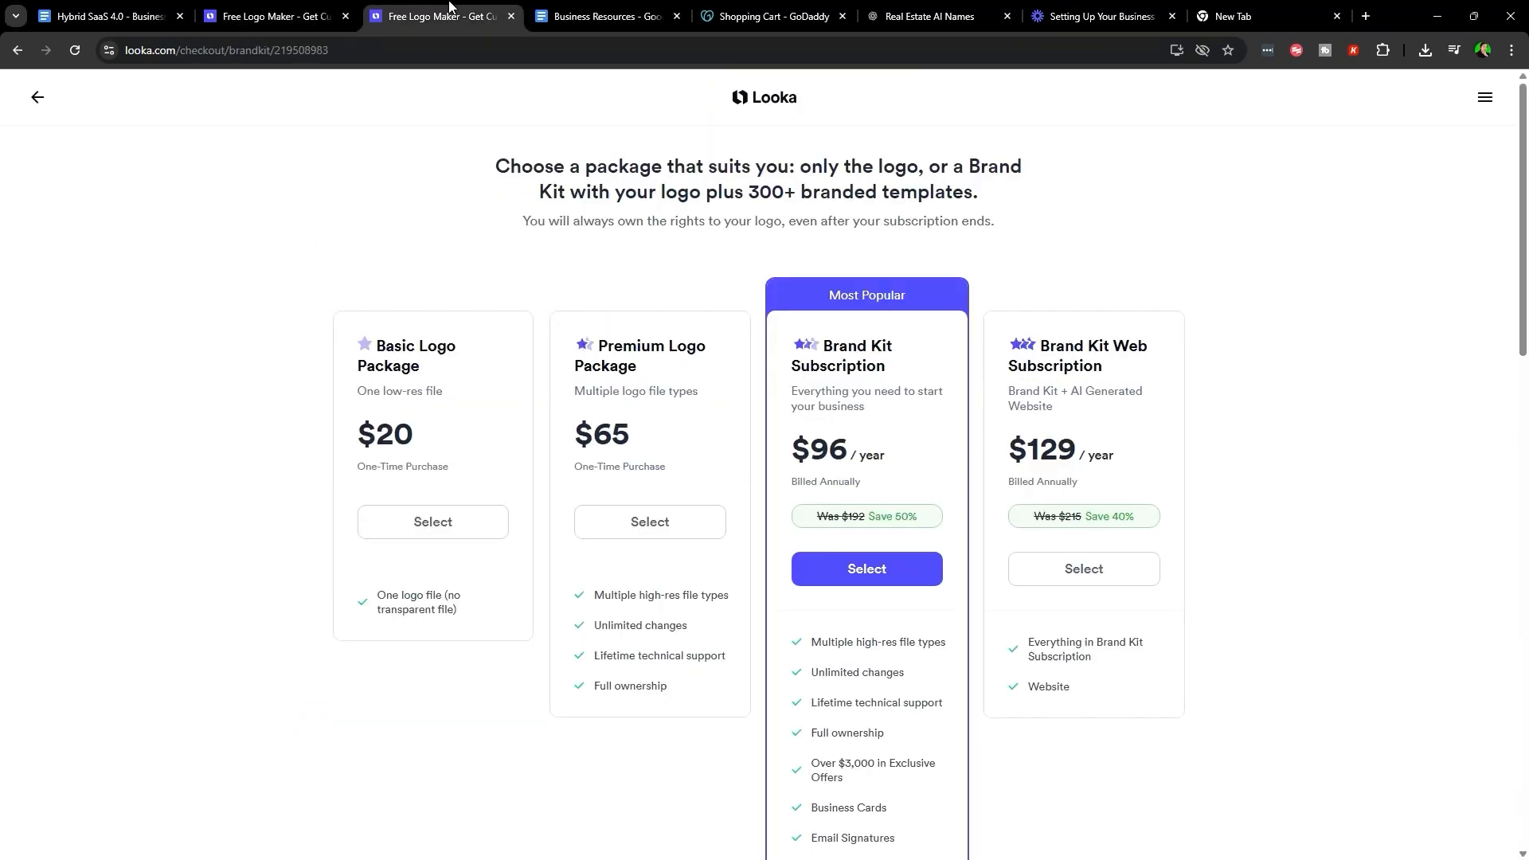
pyautogui.moveTo(327, 292); pyautogui.dragTo(1185, 529)
pyautogui.click(1227, 536)
pyautogui.moveTo(351, 435); pyautogui.dragTo(459, 432)
pyautogui.moveTo(341, 393); pyautogui.dragTo(494, 498)
# - Snip six Smart Listing Hub logos from the Looka grid as an image
pyautogui.hotkey('ctrl', 'shift', 'Tab')
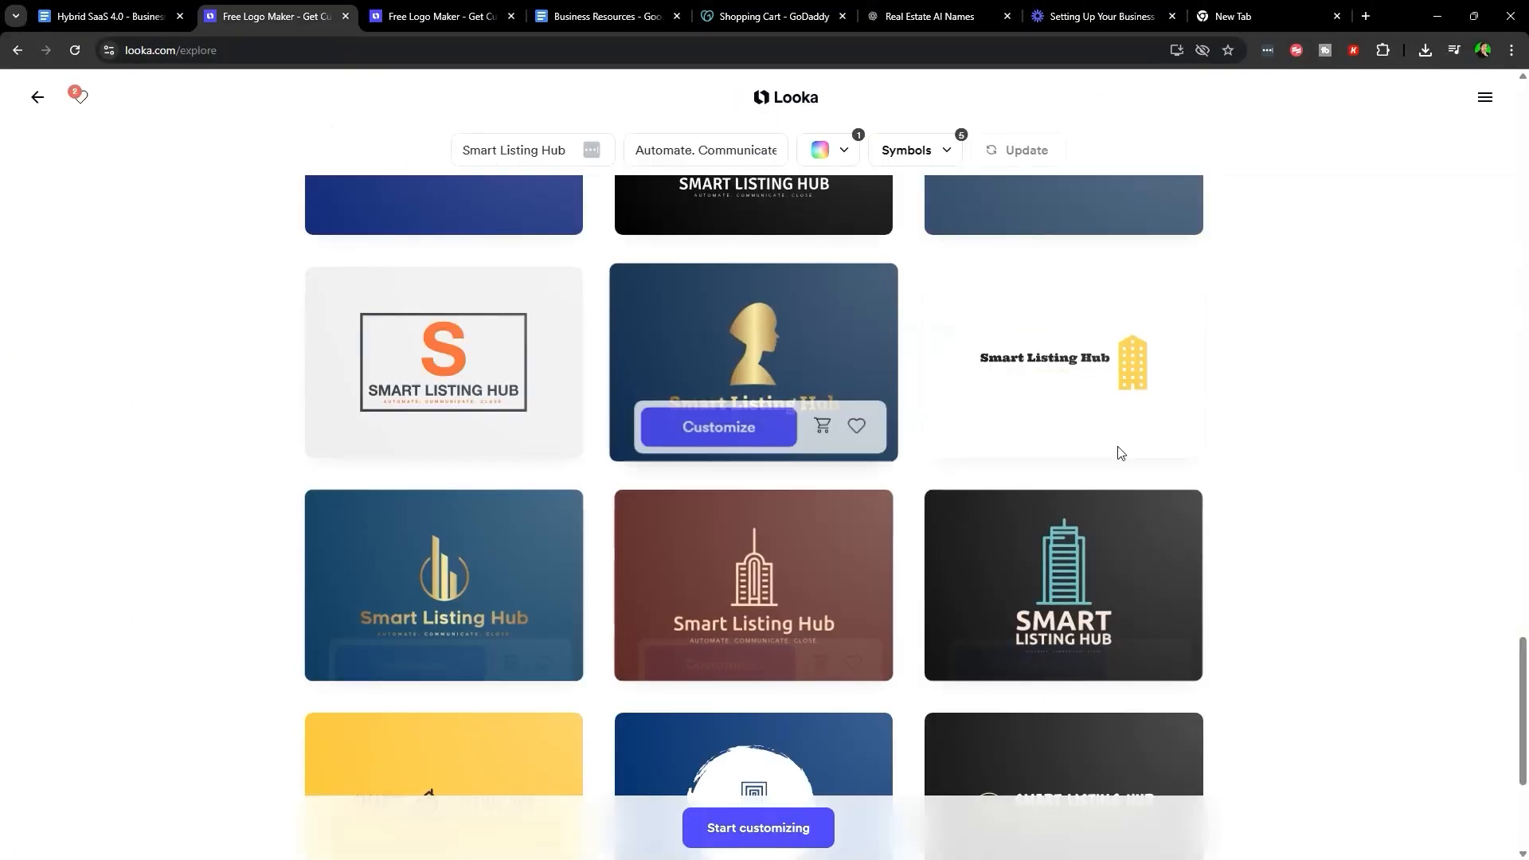
pyautogui.scroll(-4, 996, 649)
pyautogui.scroll(20, 1167, 560)
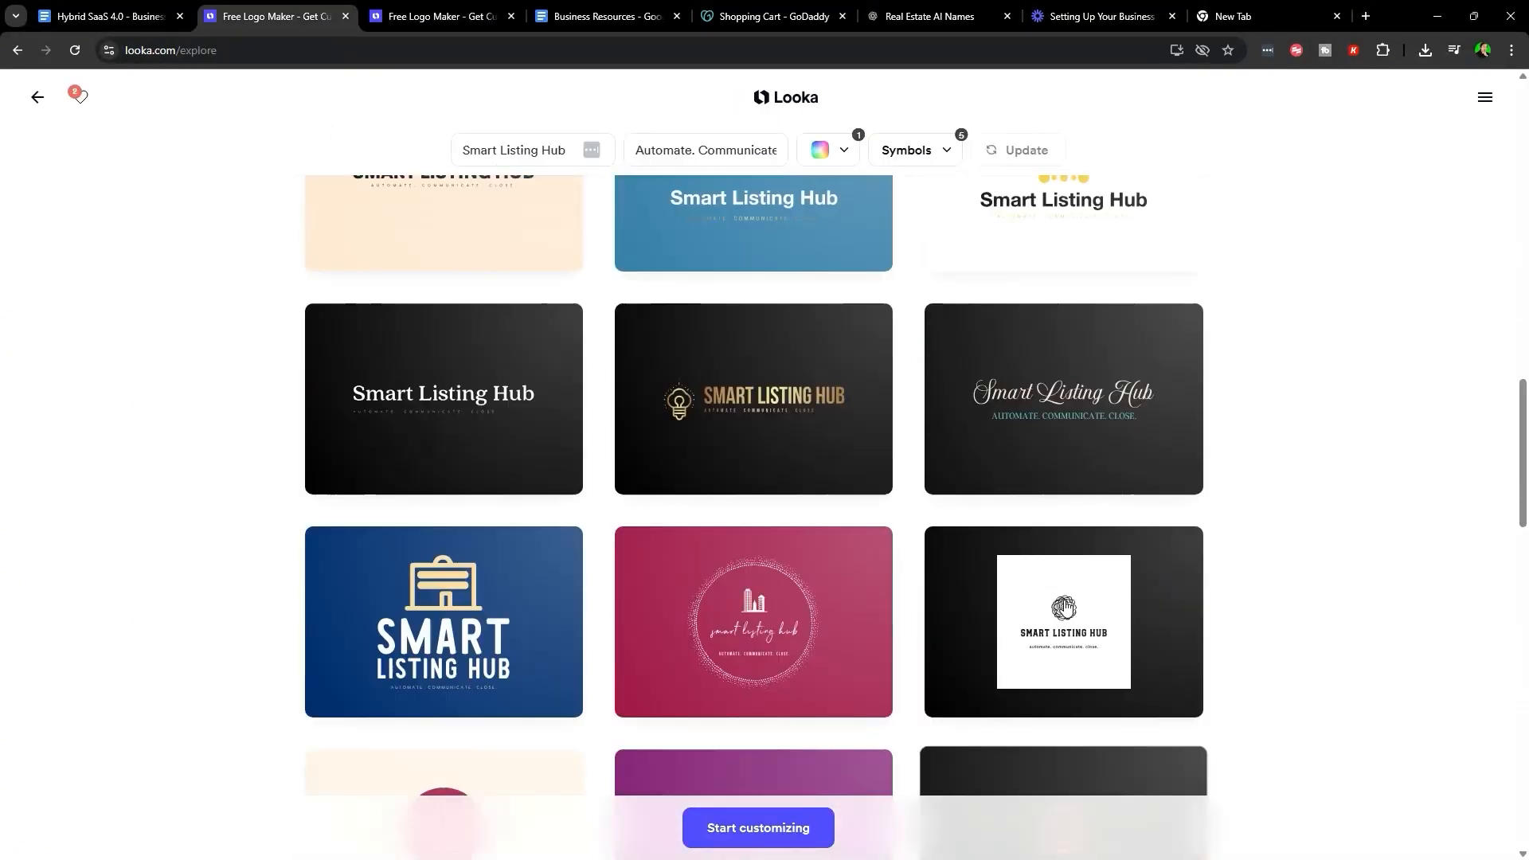
pyautogui.scroll(-5, 1111, 596)
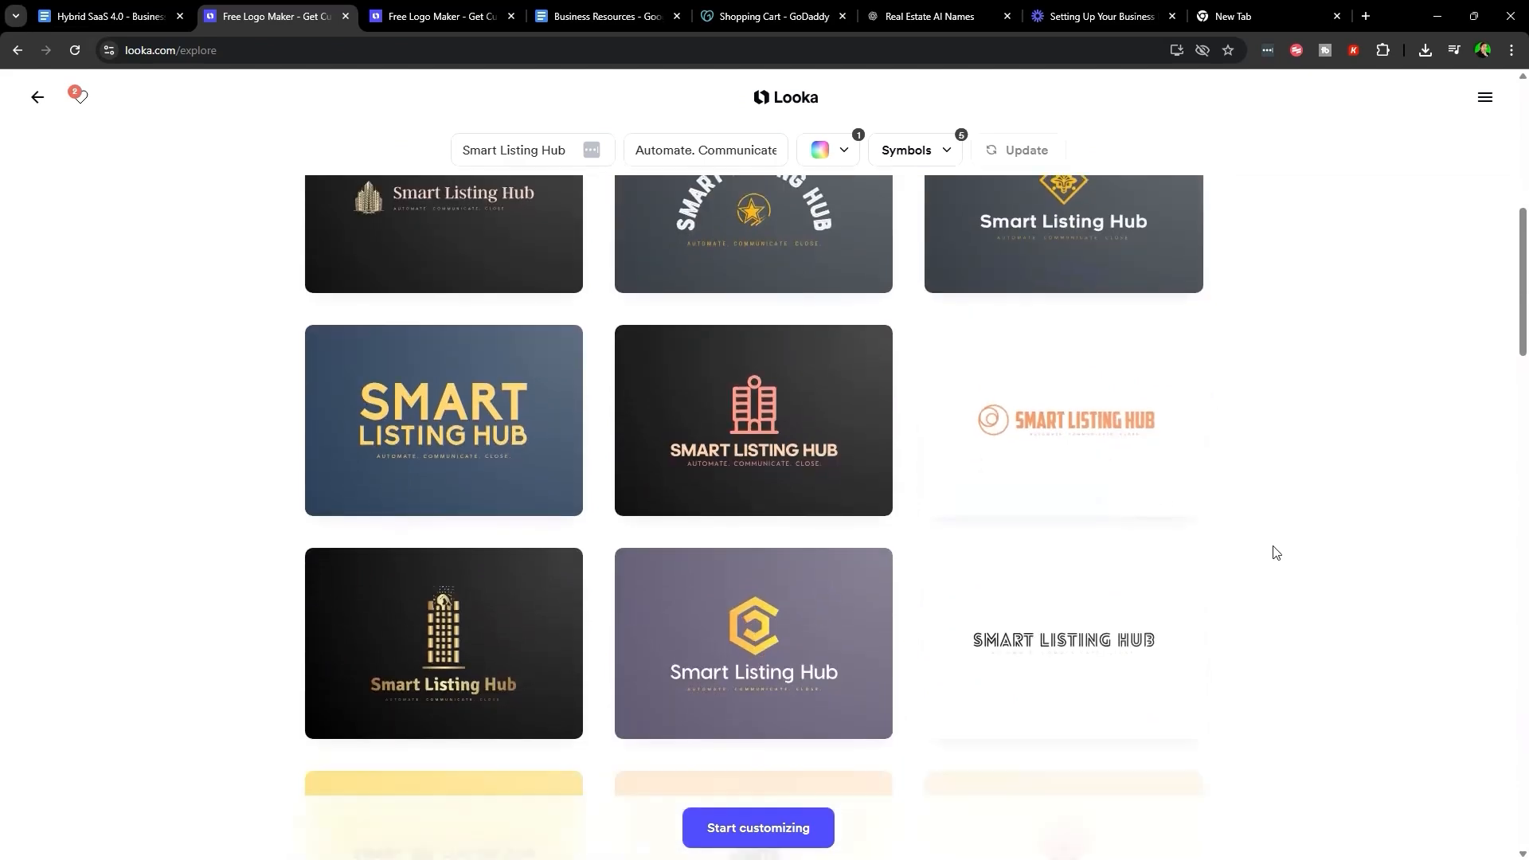
pyautogui.press('super+shift+s')
pyautogui.moveTo(302, 264); pyautogui.dragTo(1227, 691)
# - Drop the logo snip under Assets in the Business Resources doc
pyautogui.moveTo(753, 281); pyautogui.dragTo(717, 510)
pyautogui.moveTo(829, 543); pyautogui.dragTo(829, 336)
pyautogui.scroll(5, 823, 550)
pyautogui.scroll(-7, 780, 613)
pyautogui.click(780, 592)
pyautogui.scroll(2, 550, 383)
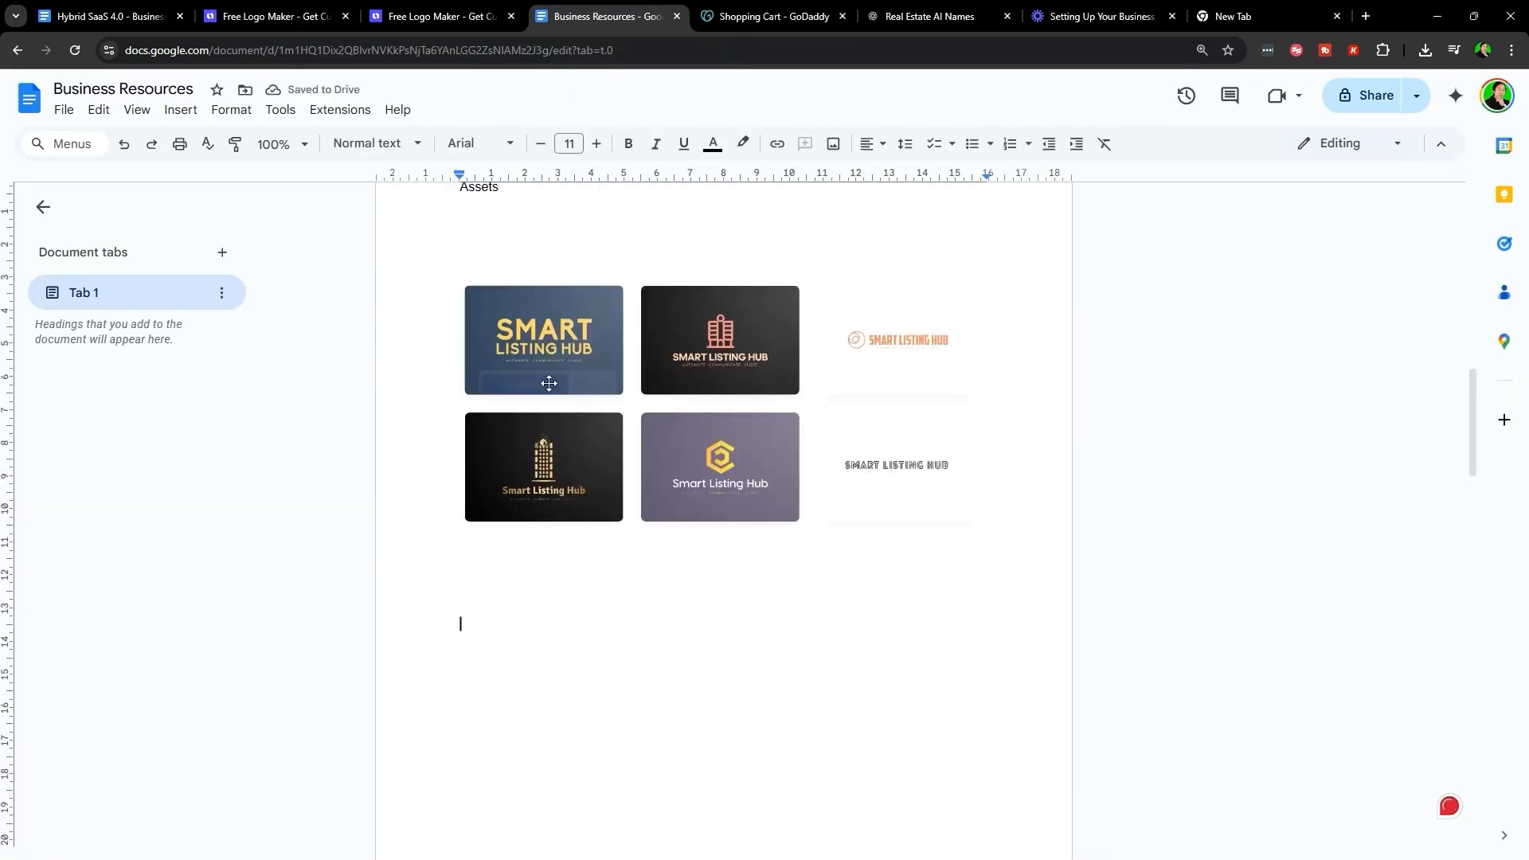
# - In the Hybrid SaaS 4.0 guide, open its Canva link in a new tab
pyautogui.click(101, 8)
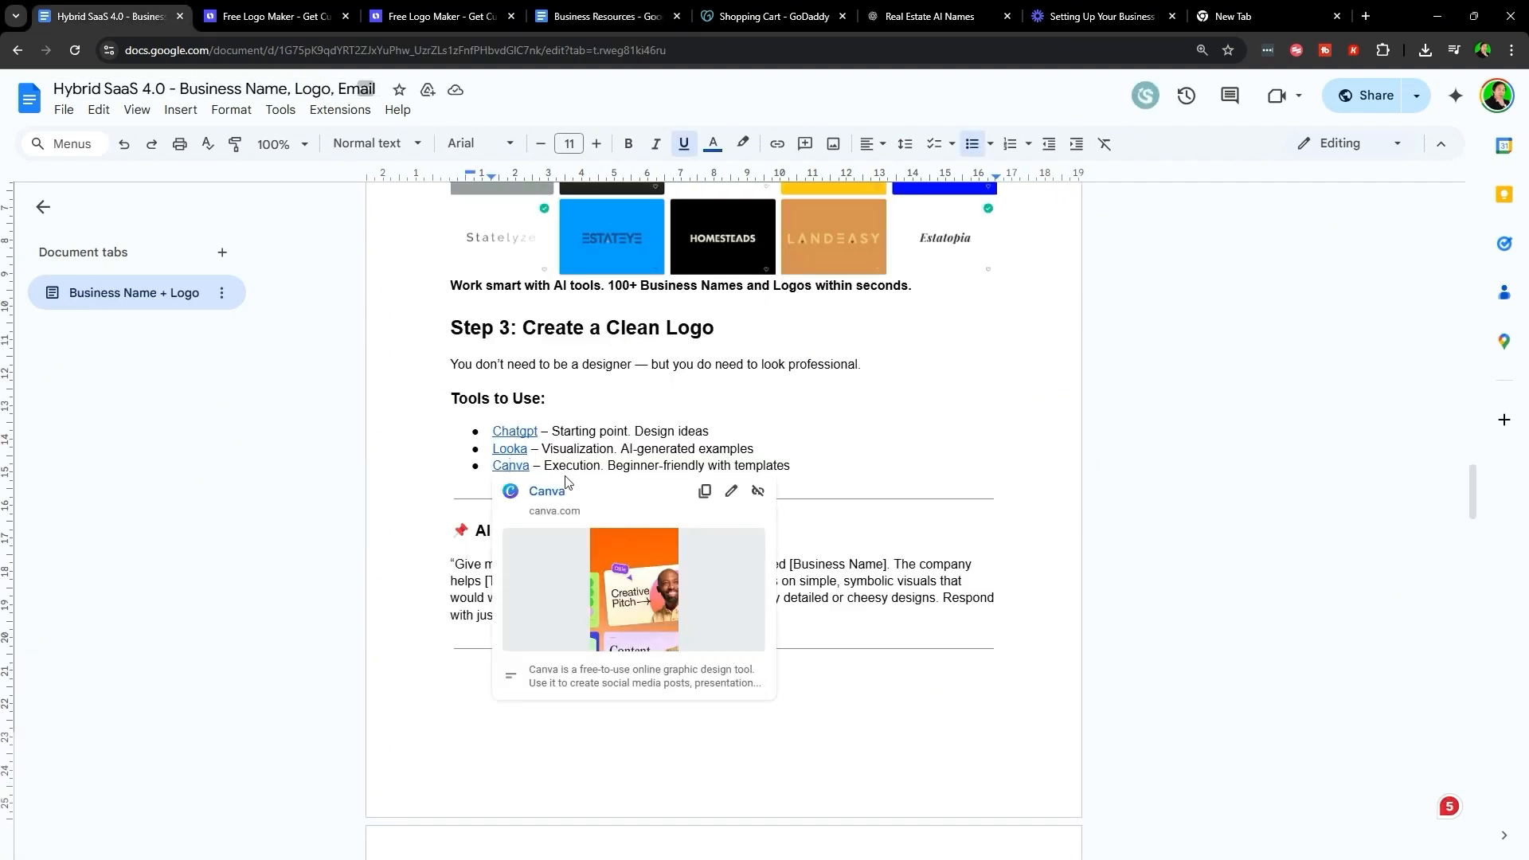
pyautogui.click(547, 491)
pyautogui.scroll(-10, 789, 437)
pyautogui.scroll(2, 379, 298)
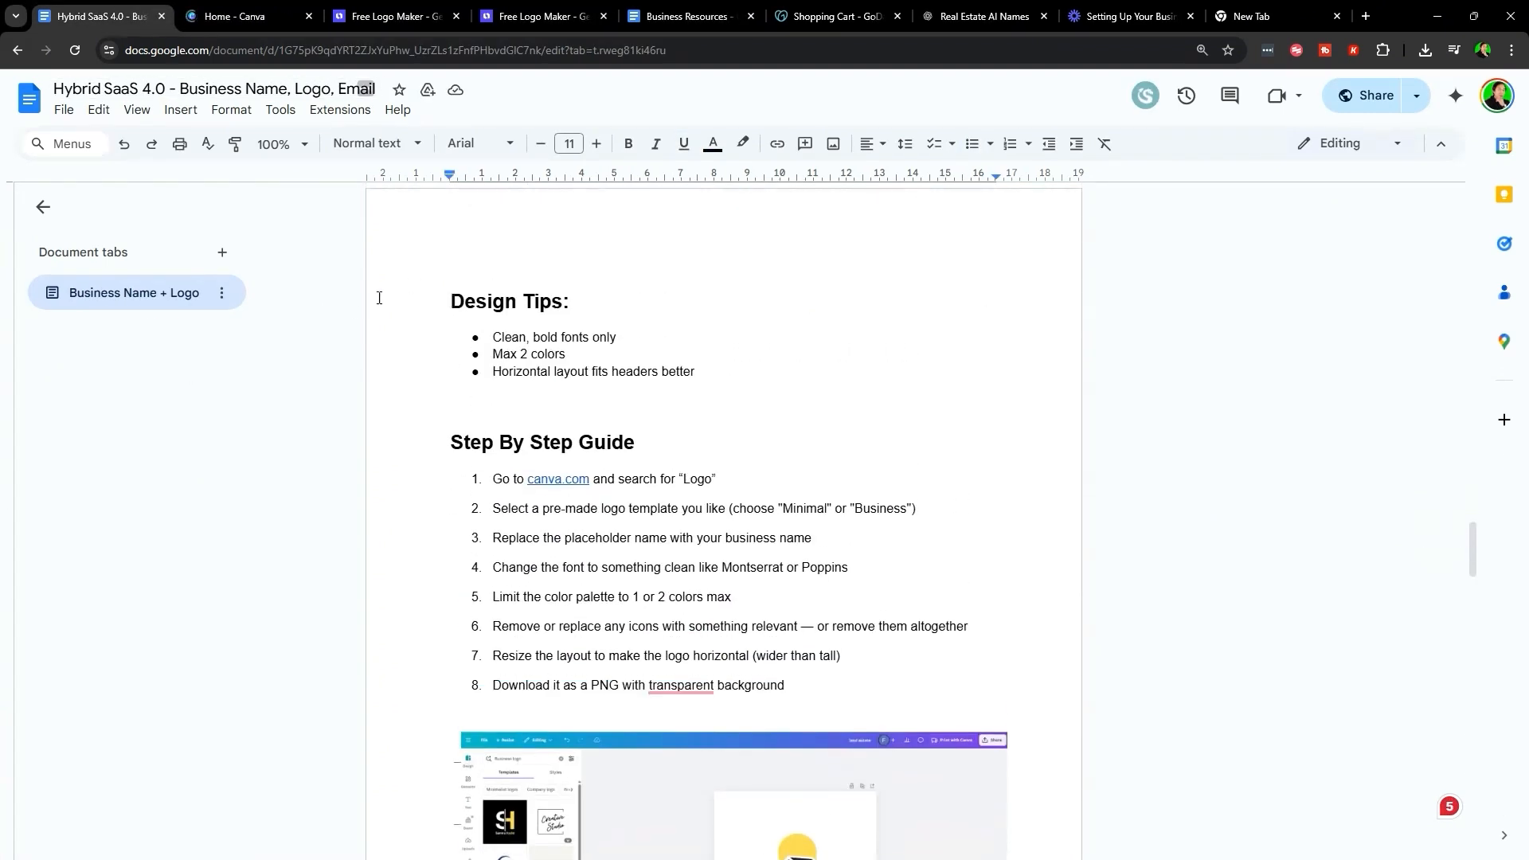
# - Go over the Design Tips (bold fonts, max 2 colors, horizontal layout), then the Step By Step Guide
pyautogui.moveTo(417, 297); pyautogui.dragTo(754, 375)
pyautogui.click(754, 375)
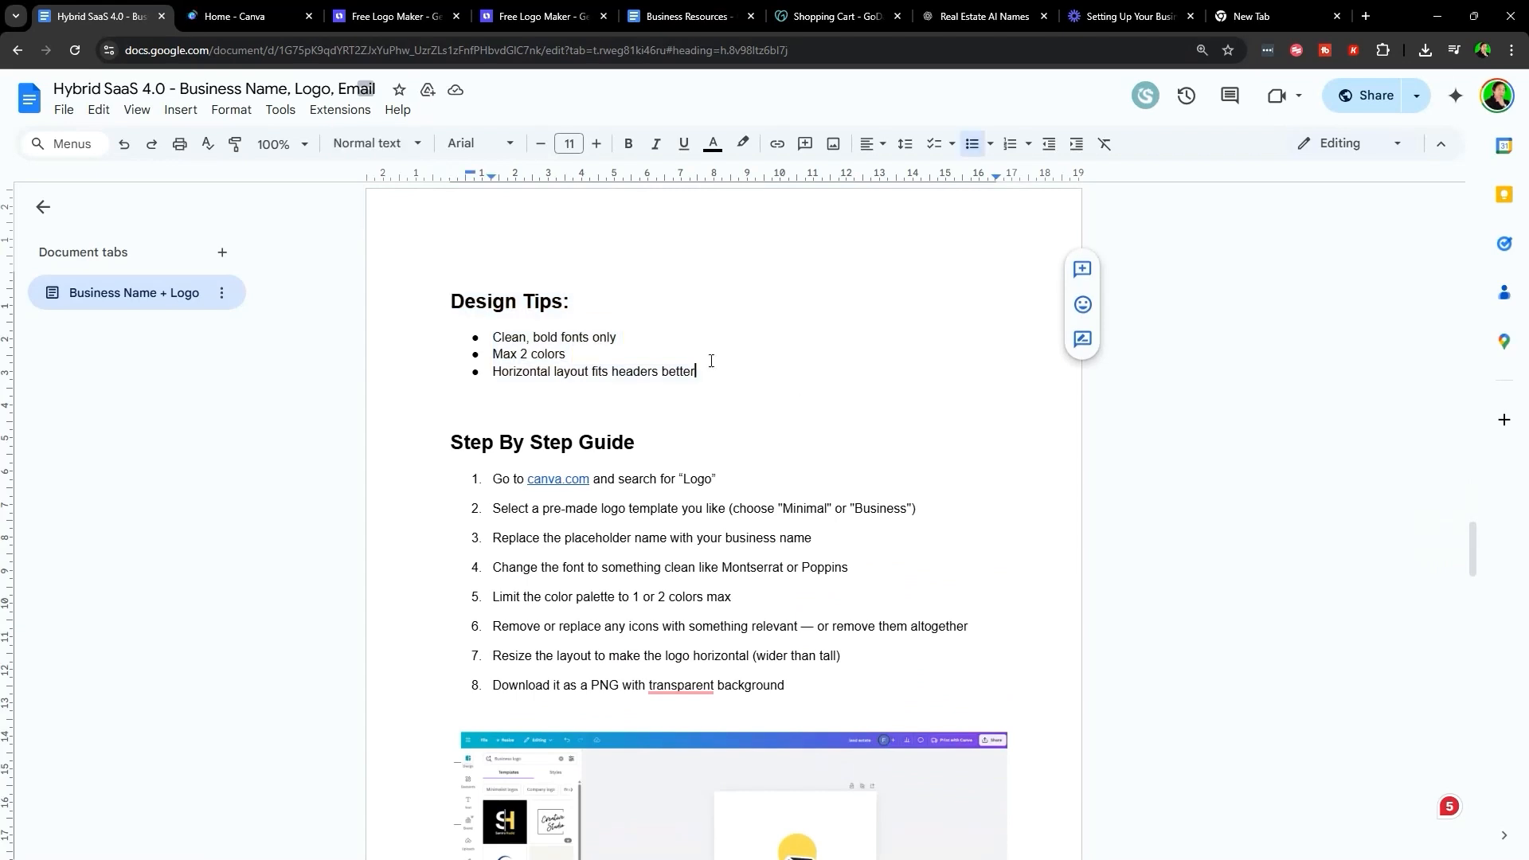
pyautogui.moveTo(490, 338); pyautogui.dragTo(665, 336)
pyautogui.click(666, 336)
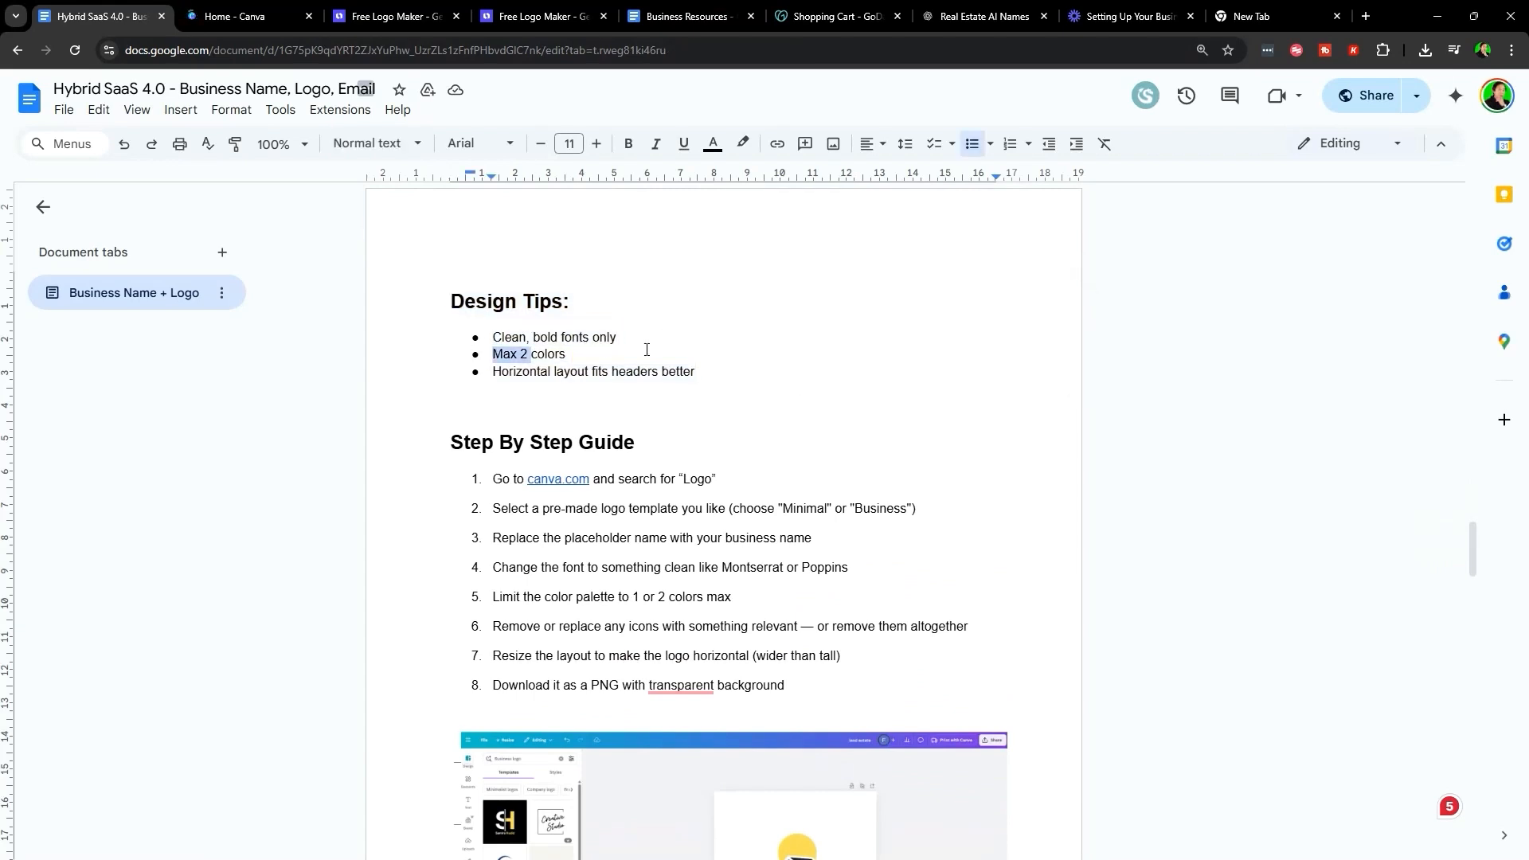
pyautogui.moveTo(646, 350); pyautogui.dragTo(670, 352)
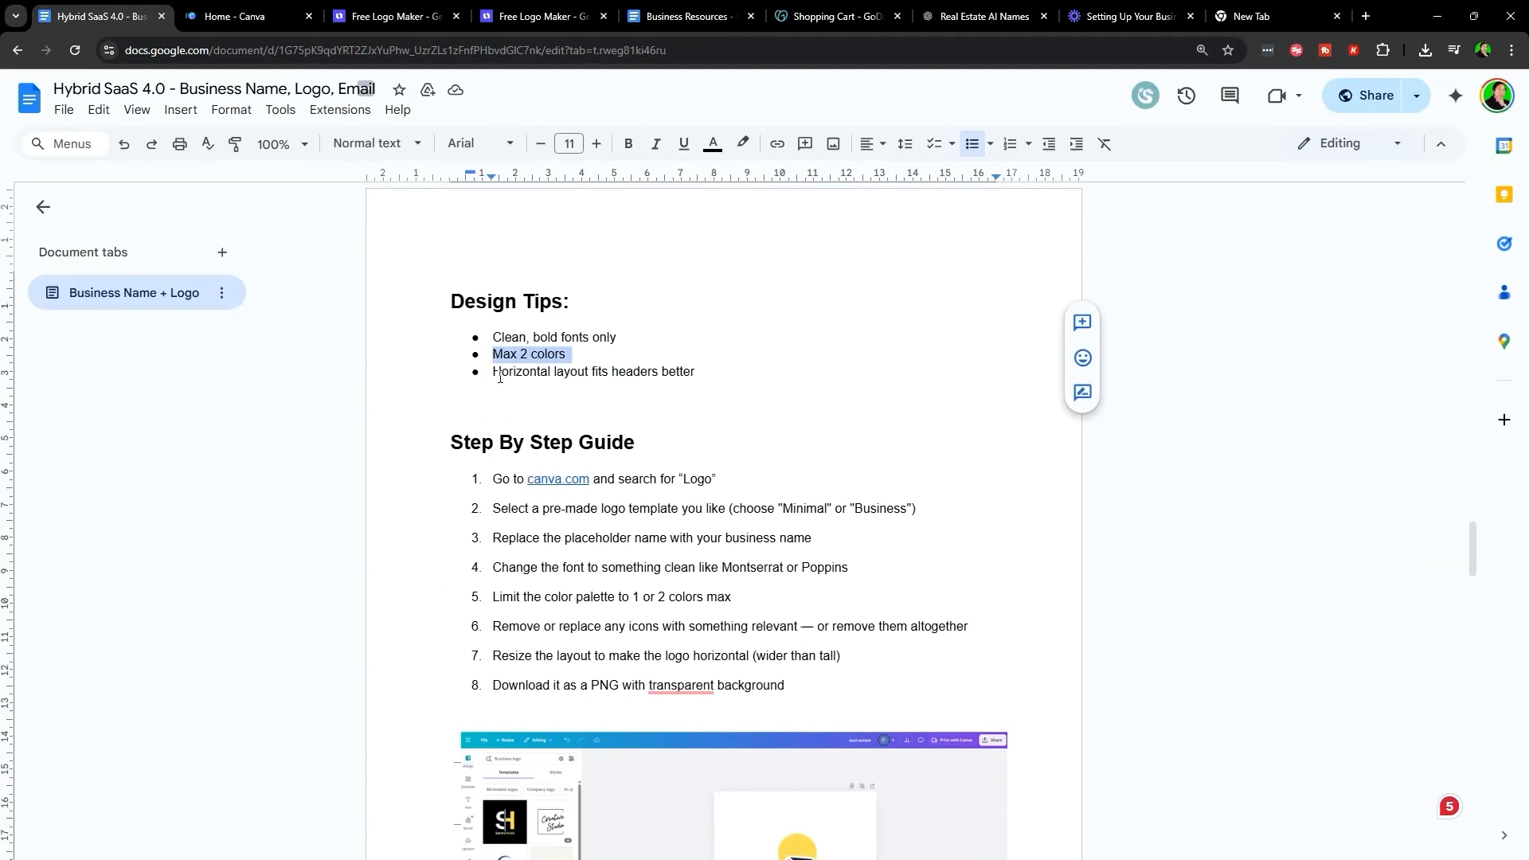
pyautogui.moveTo(497, 377); pyautogui.dragTo(717, 381)
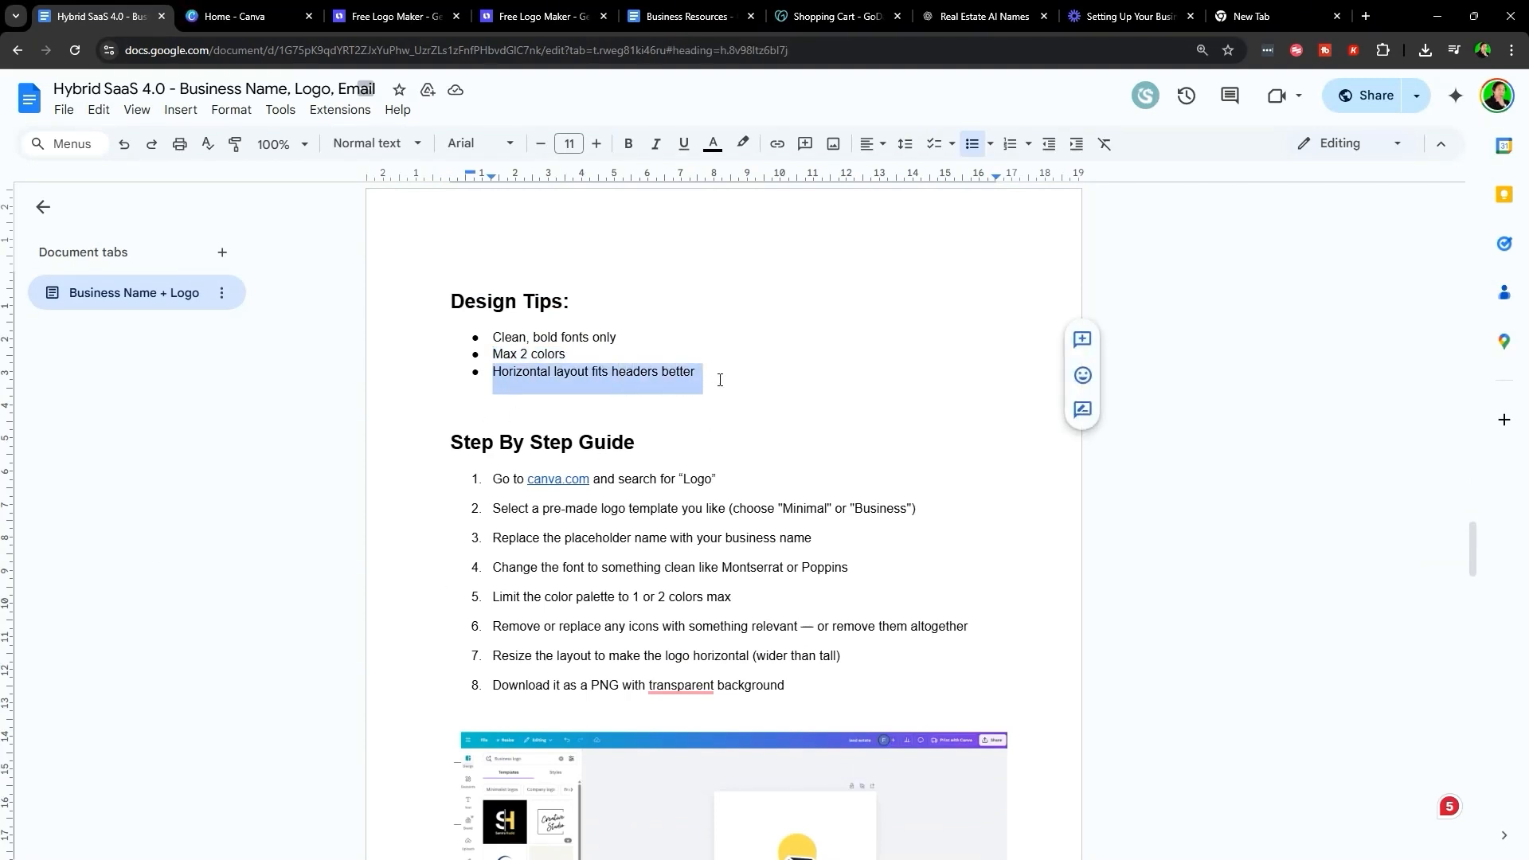
pyautogui.click(720, 380)
pyautogui.scroll(-2, 671, 382)
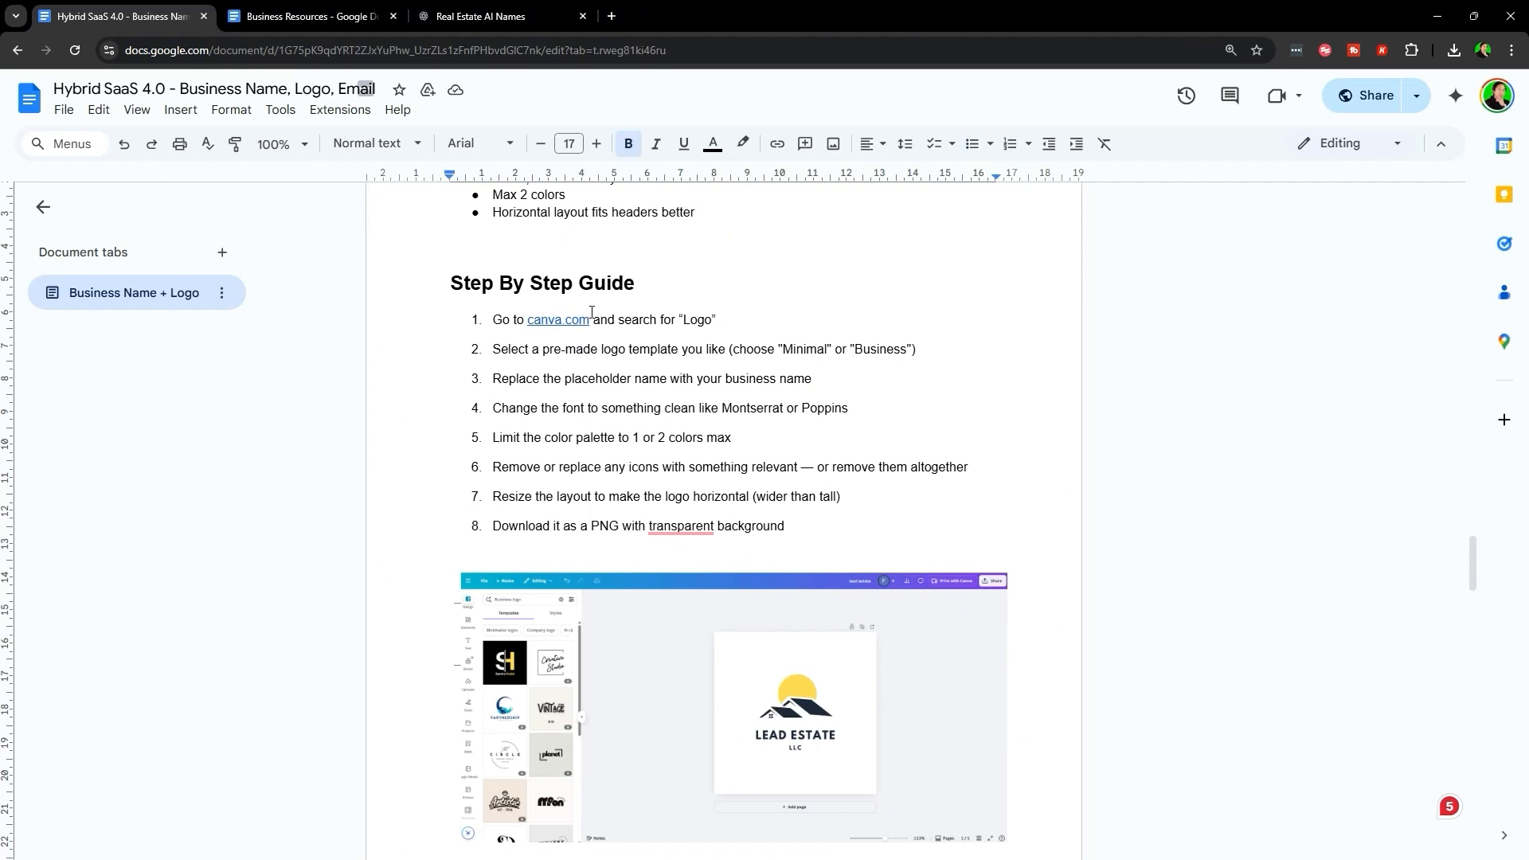
# - Open canva.com, search for 'logo' and browse all Canva logo templates
pyautogui.moveTo(592, 312)
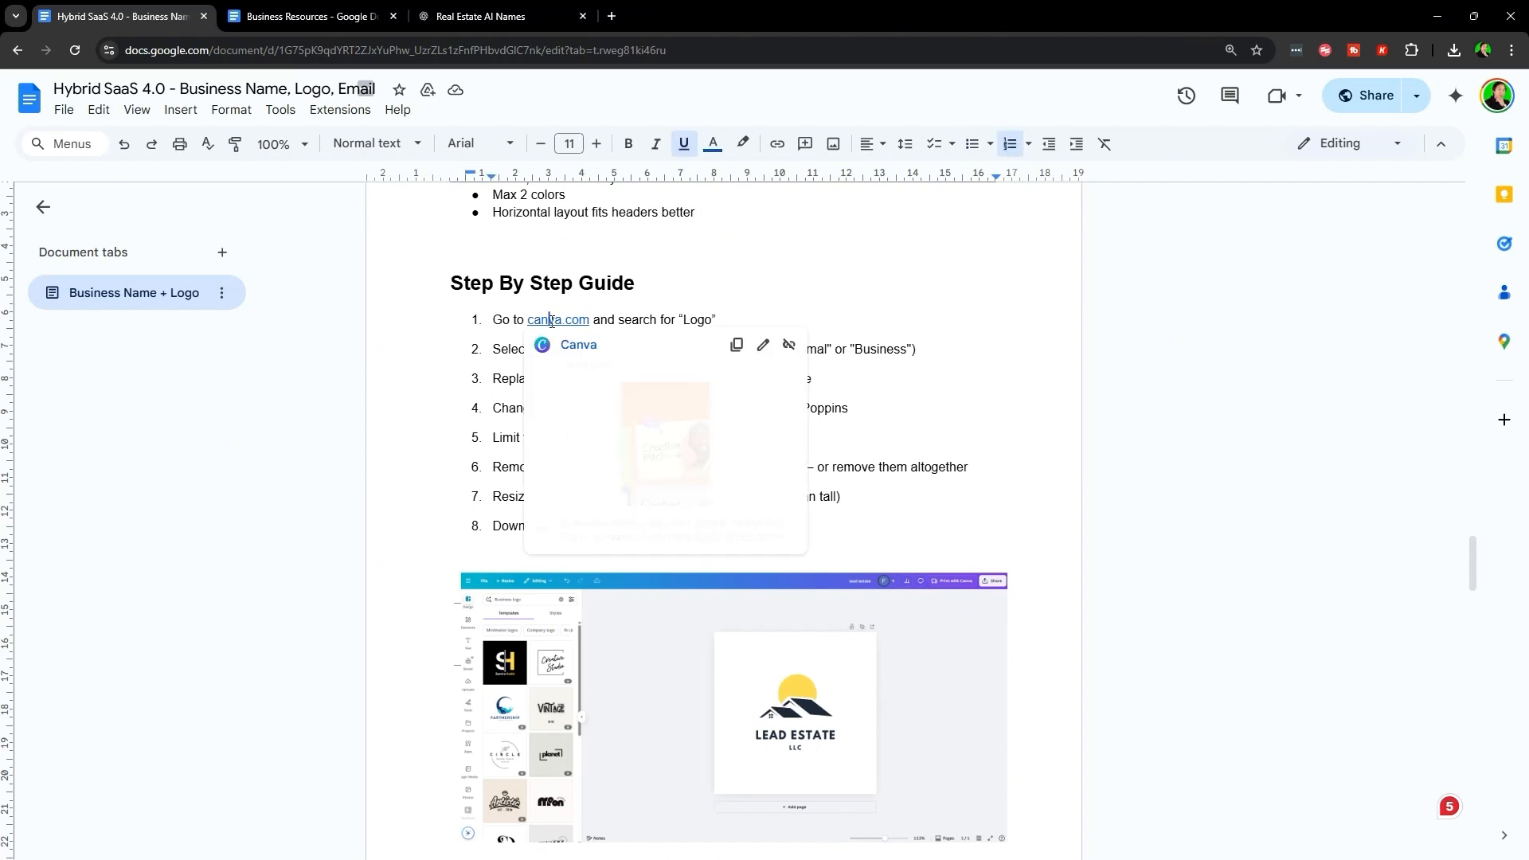
pyautogui.click(573, 345)
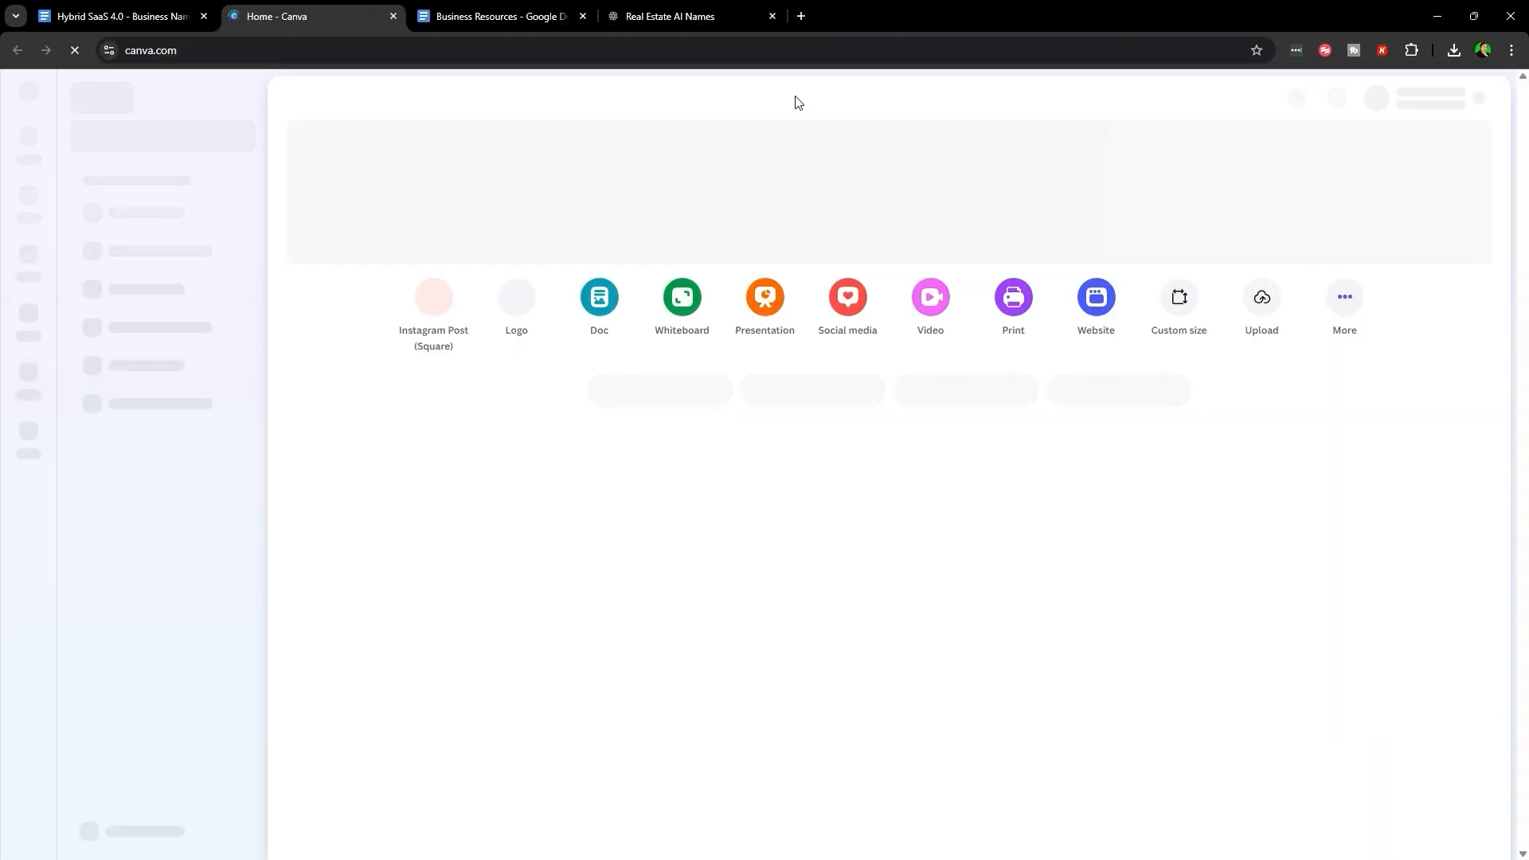
pyautogui.click(789, 100)
pyautogui.write('logo')
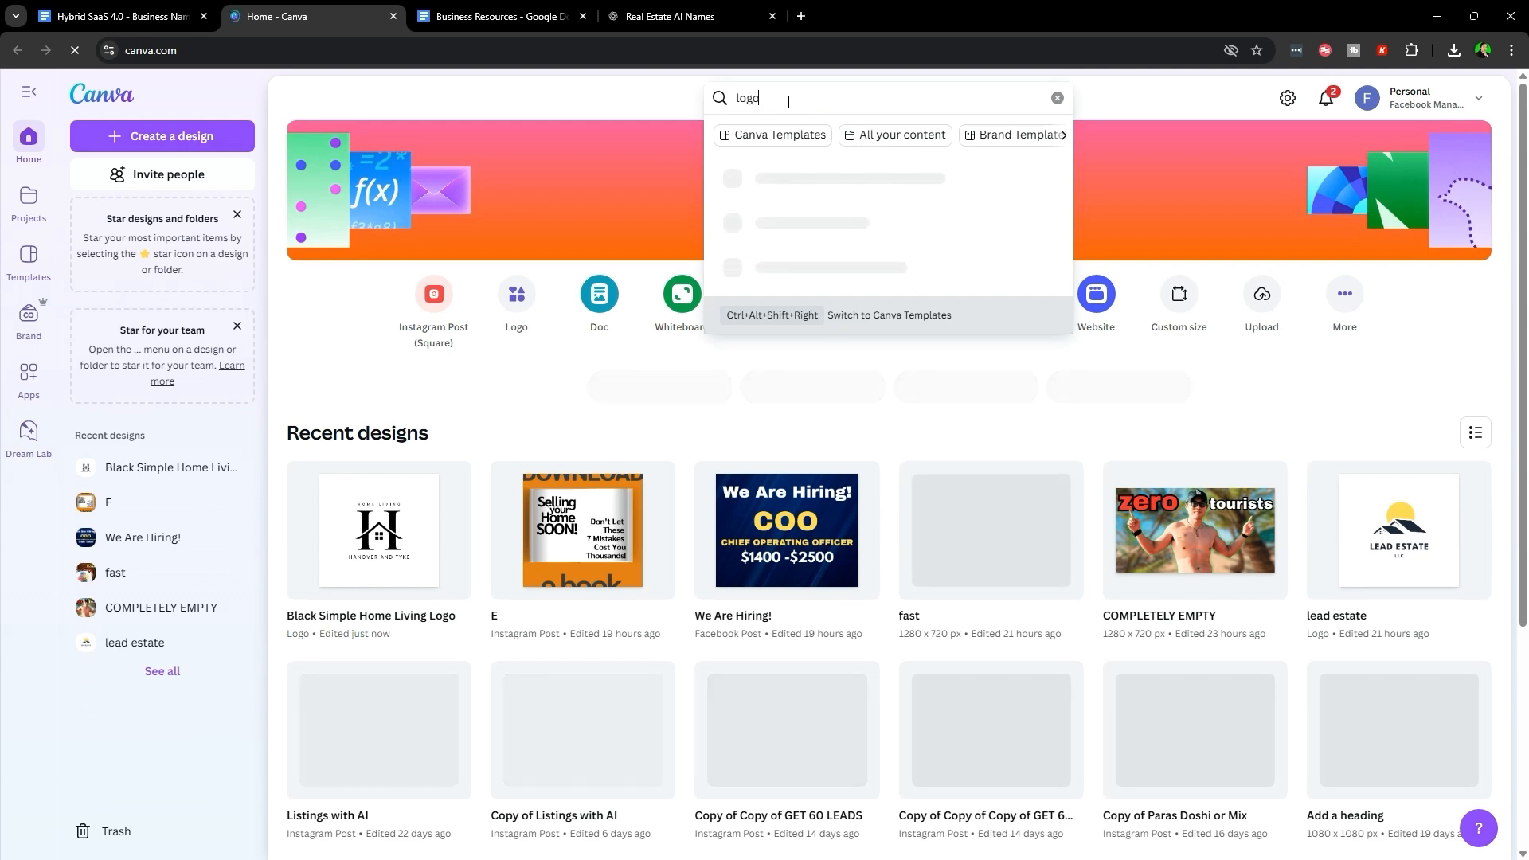
pyautogui.press('Return')
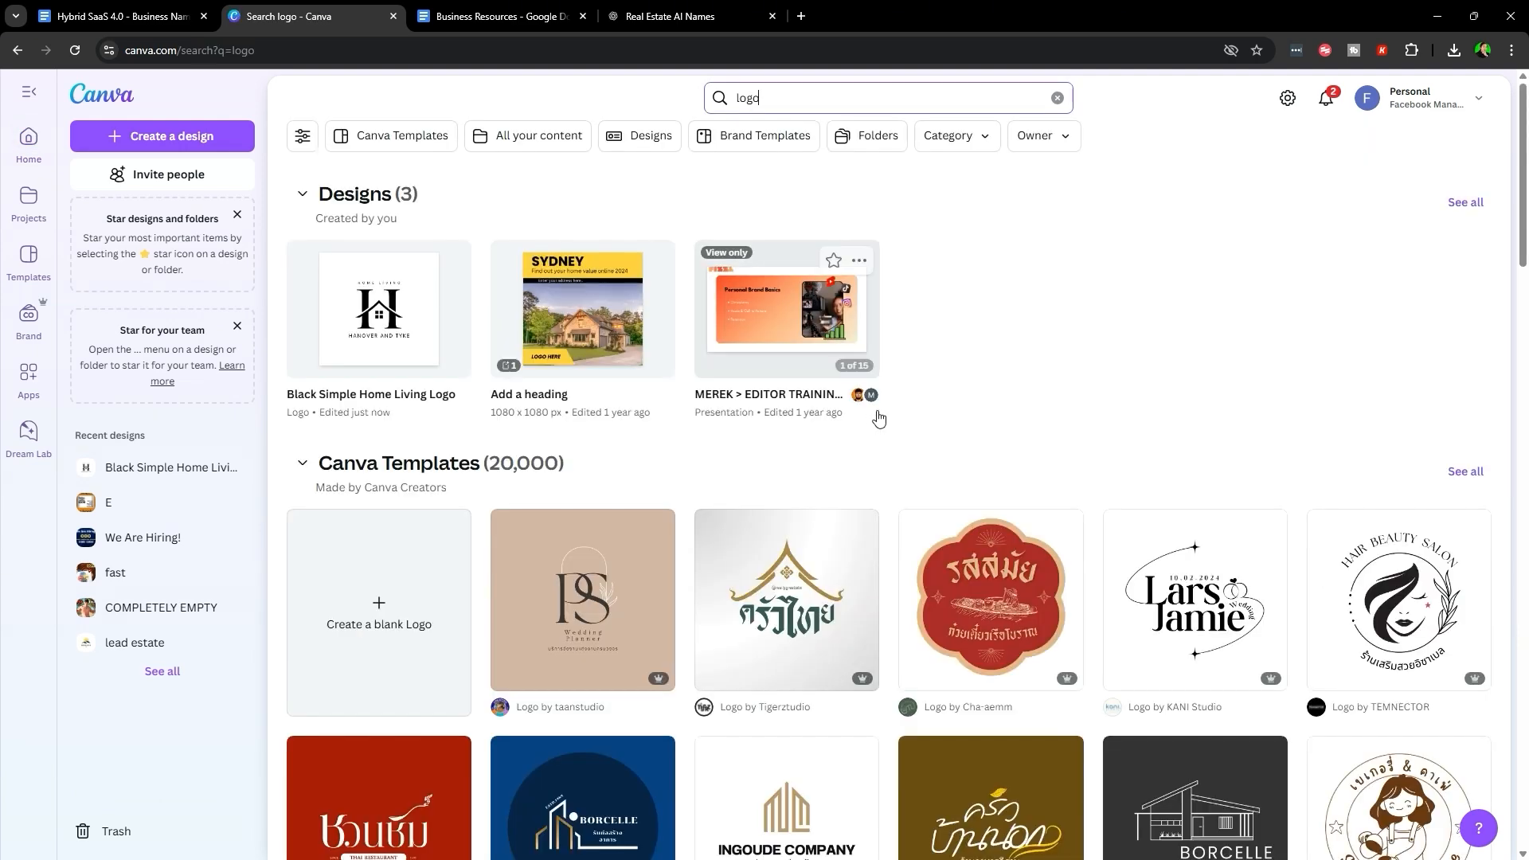
pyautogui.click(447, 464)
pyautogui.click(466, 468)
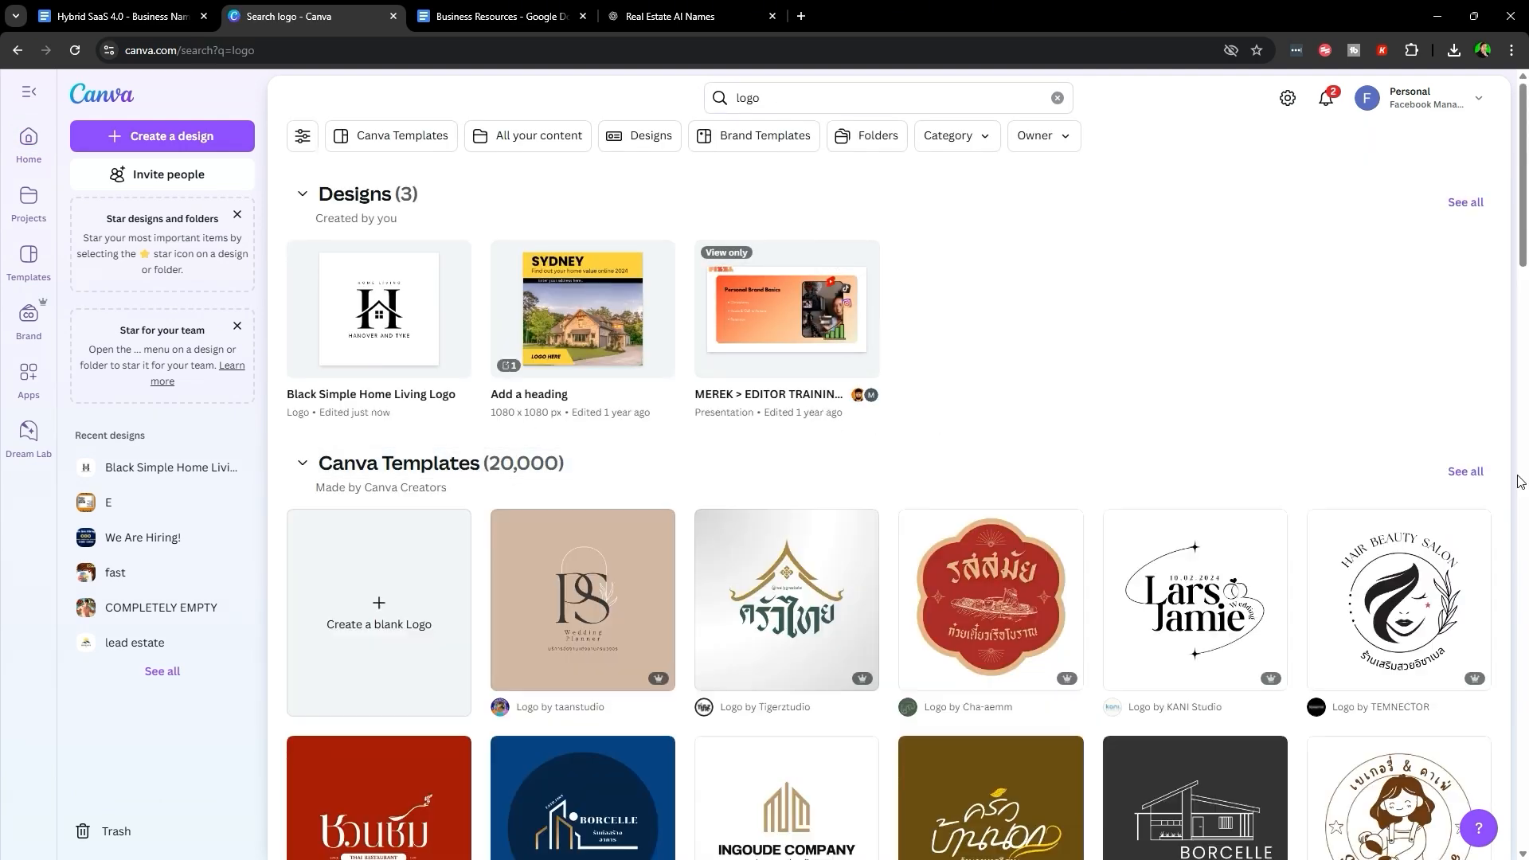
pyautogui.click(1465, 471)
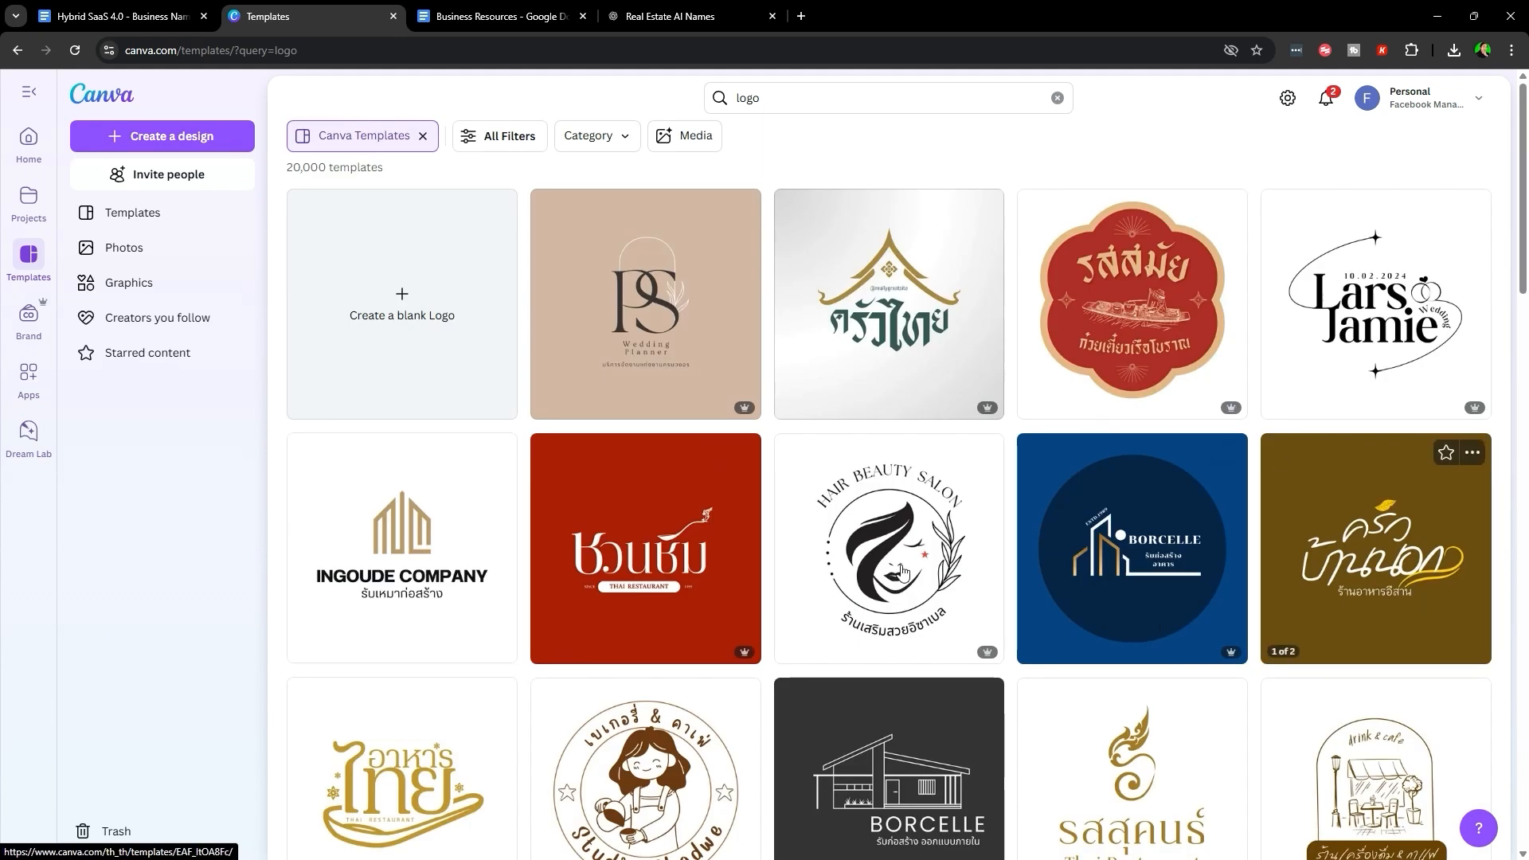
pyautogui.scroll(-6, 1183, 544)
pyautogui.scroll(-4, 1183, 543)
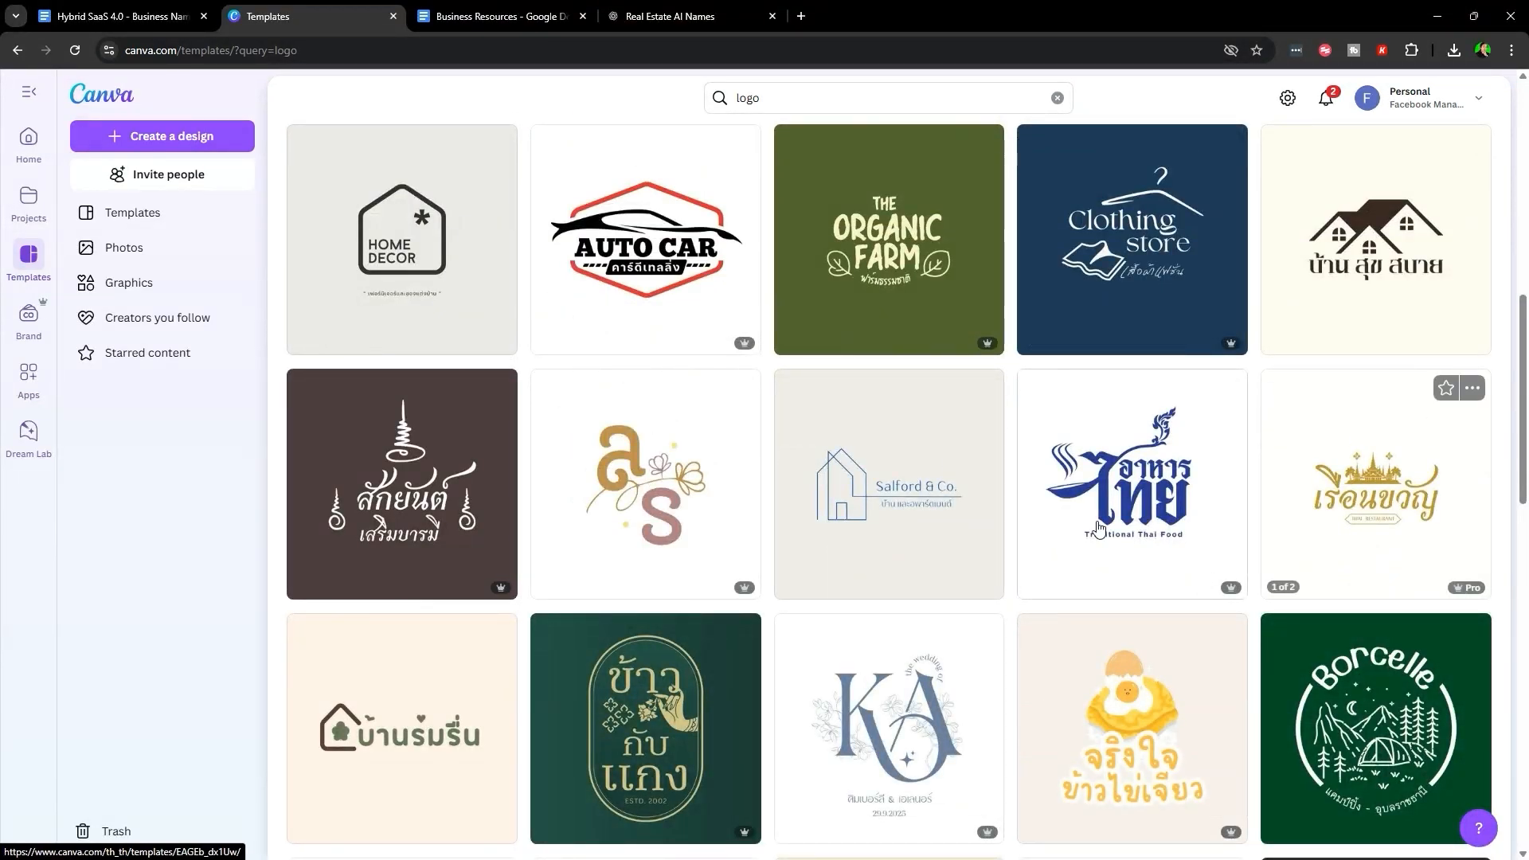
pyautogui.scroll(3, 983, 625)
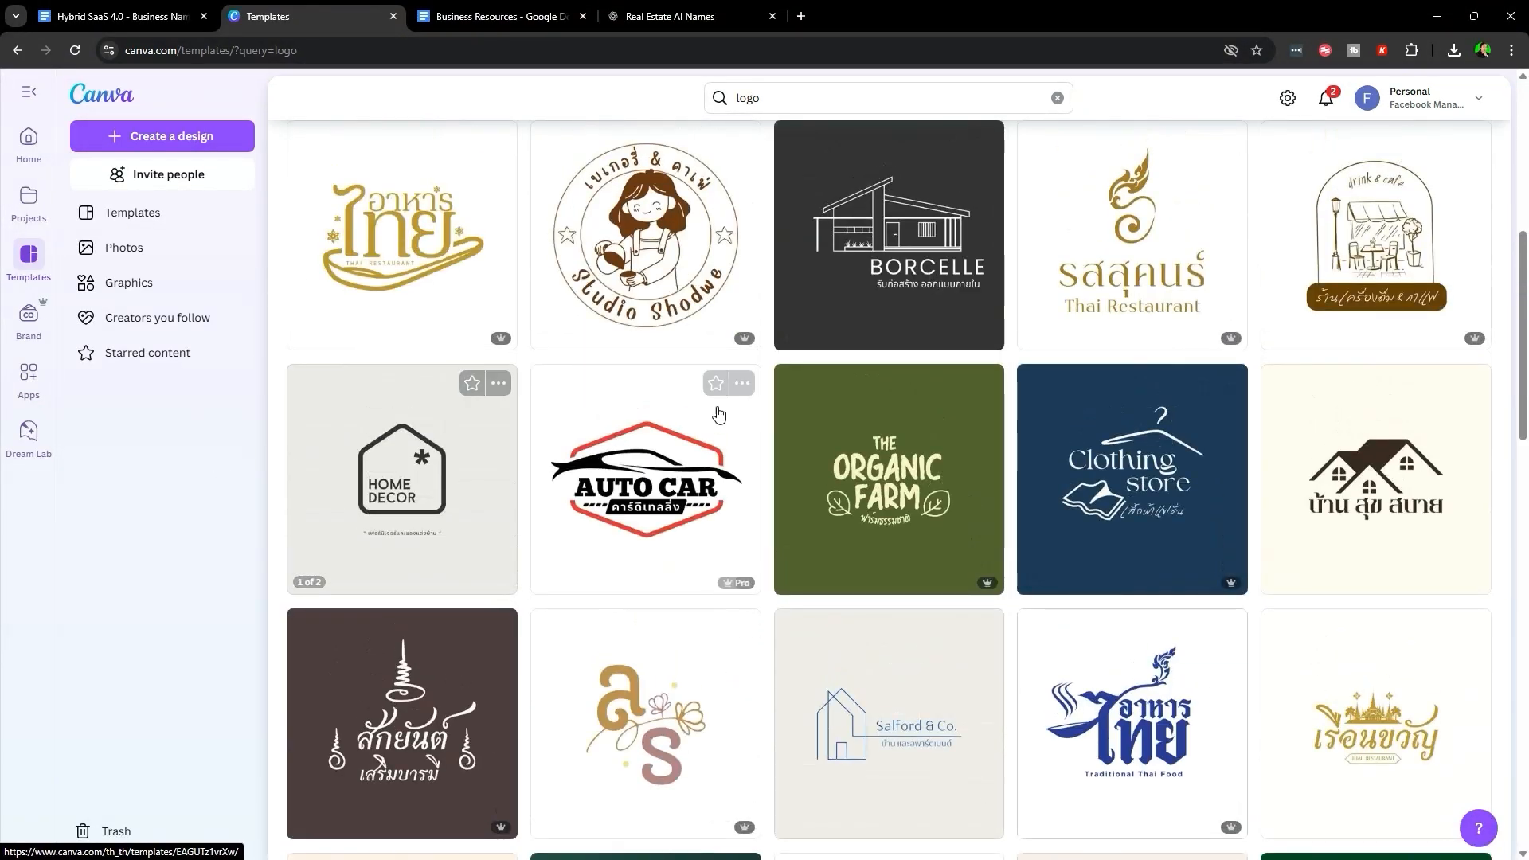
pyautogui.scroll(-4, 1076, 600)
pyautogui.scroll(2, 1402, 285)
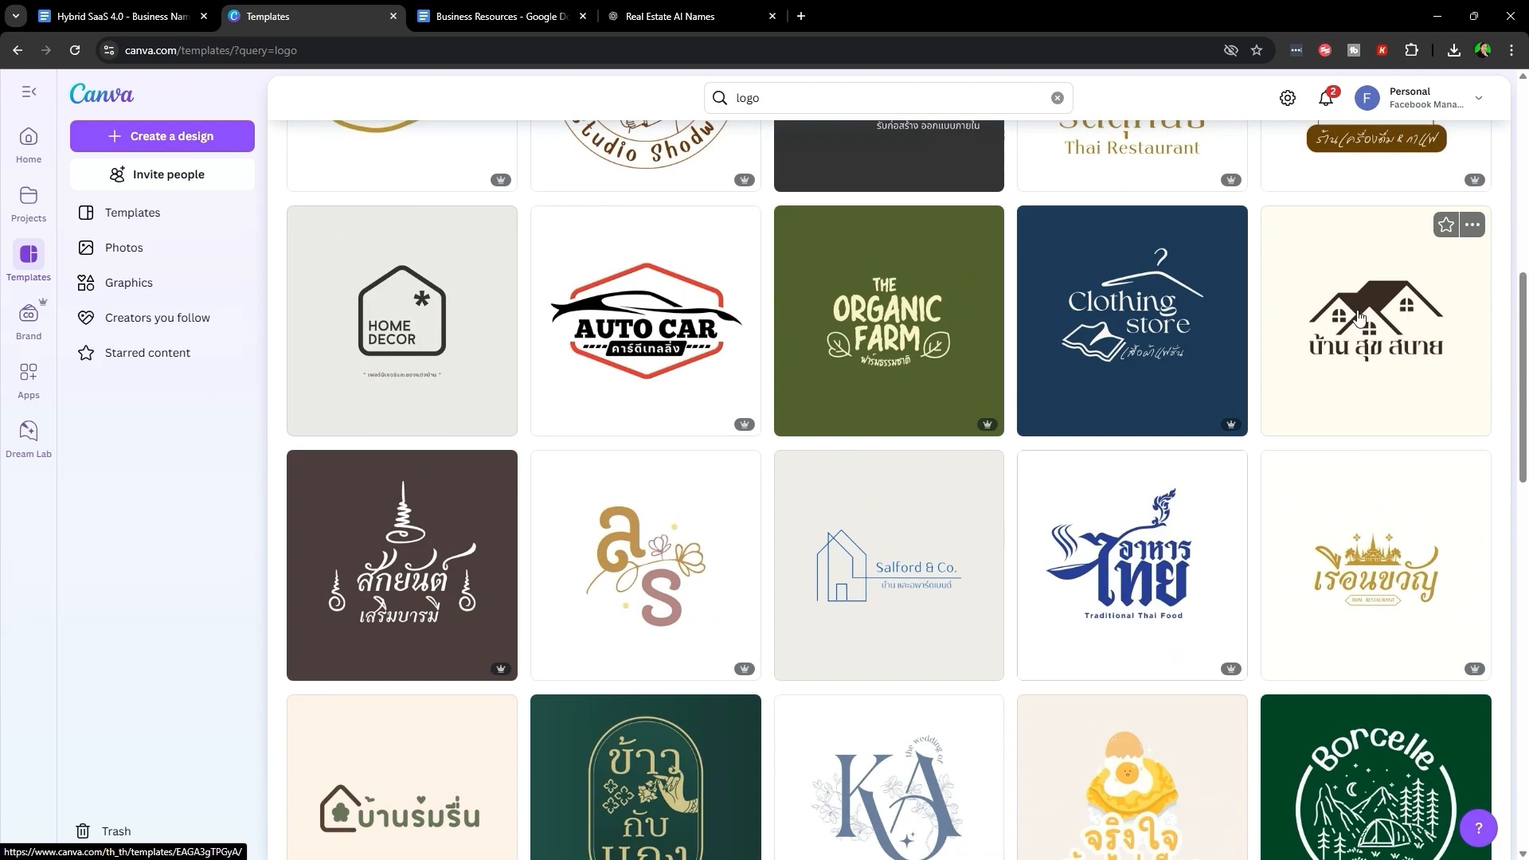
pyautogui.scroll(-10, 1195, 574)
pyautogui.scroll(10, 1283, 680)
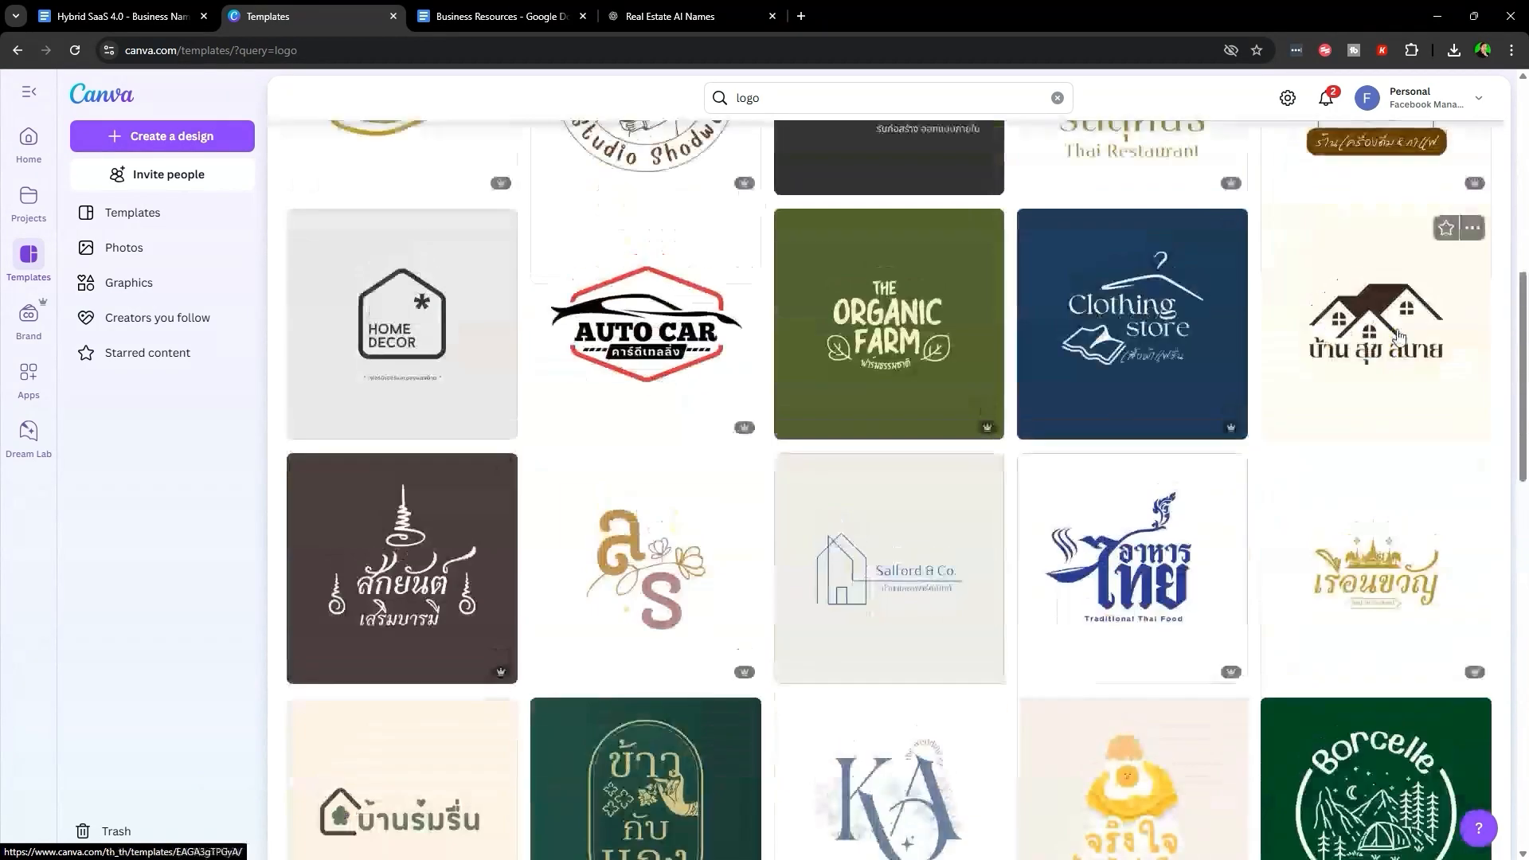
# - Customize the house logo template and delete its Thai text
pyautogui.click(1379, 381)
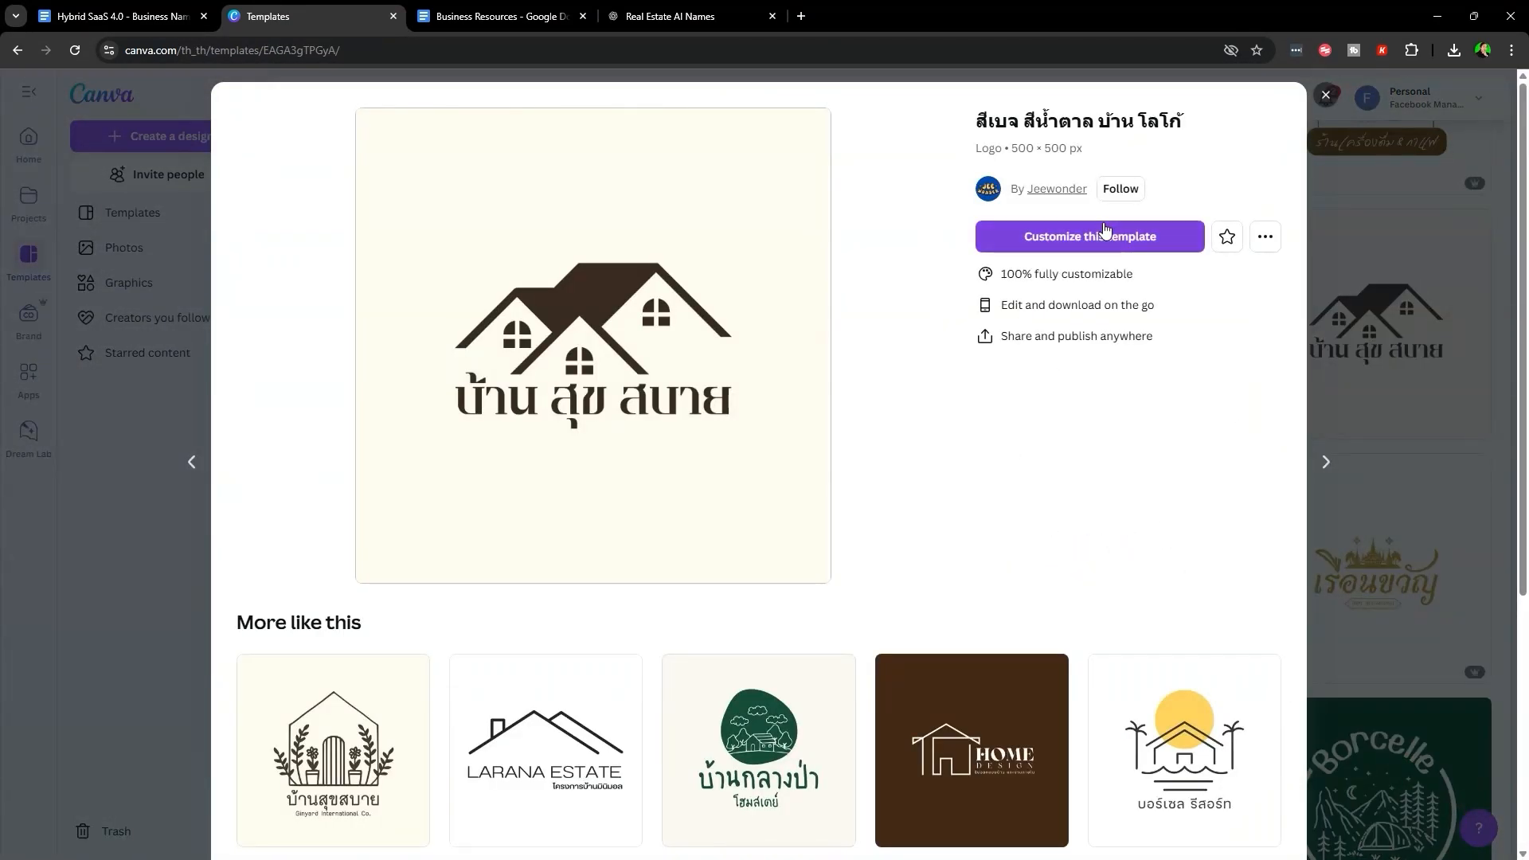
pyautogui.click(1104, 234)
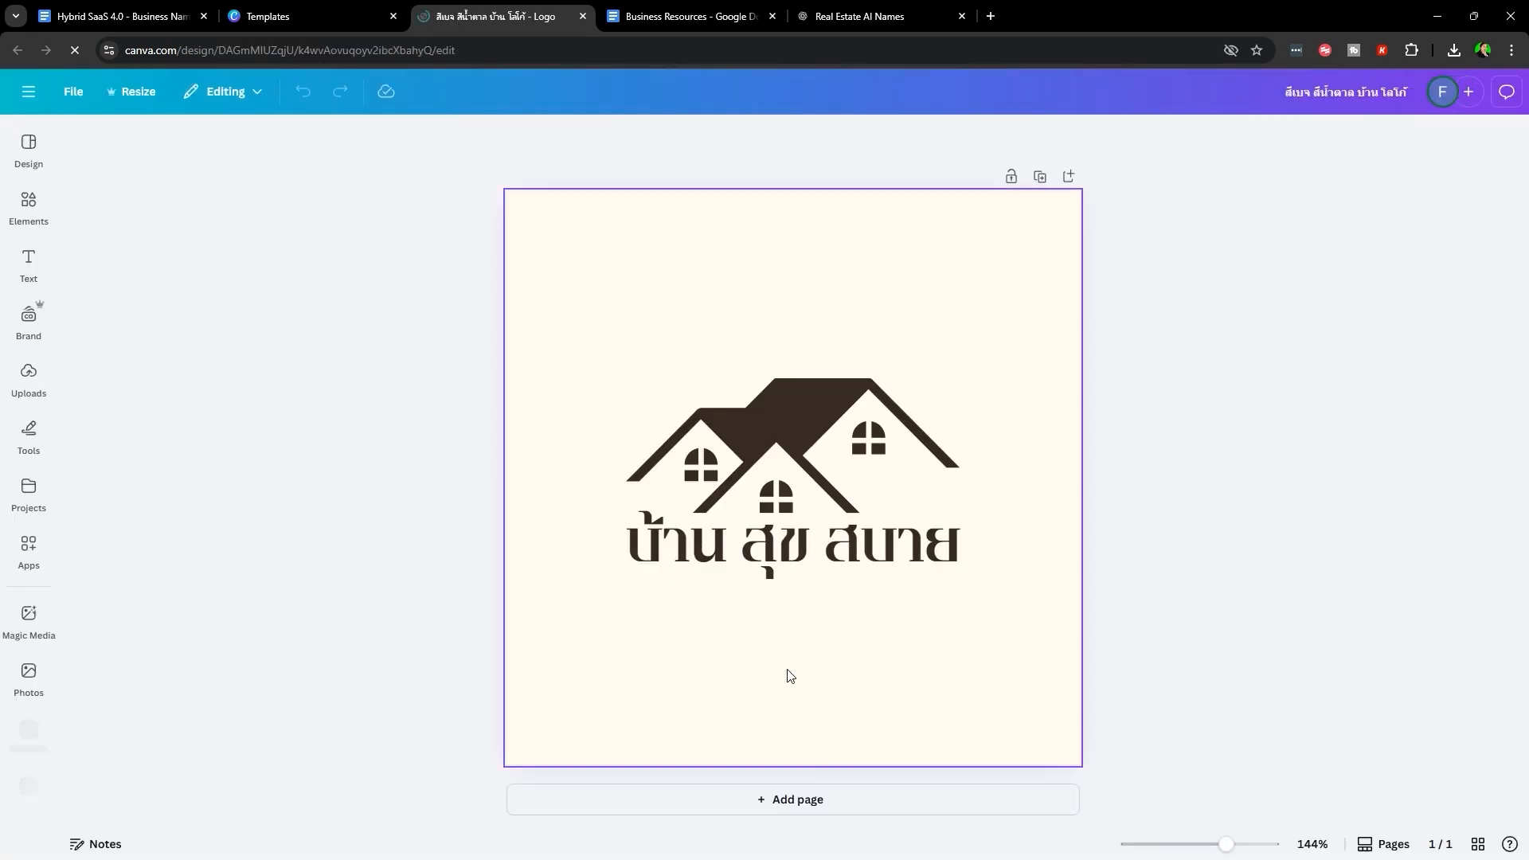
pyautogui.click(785, 672)
pyautogui.click(707, 559)
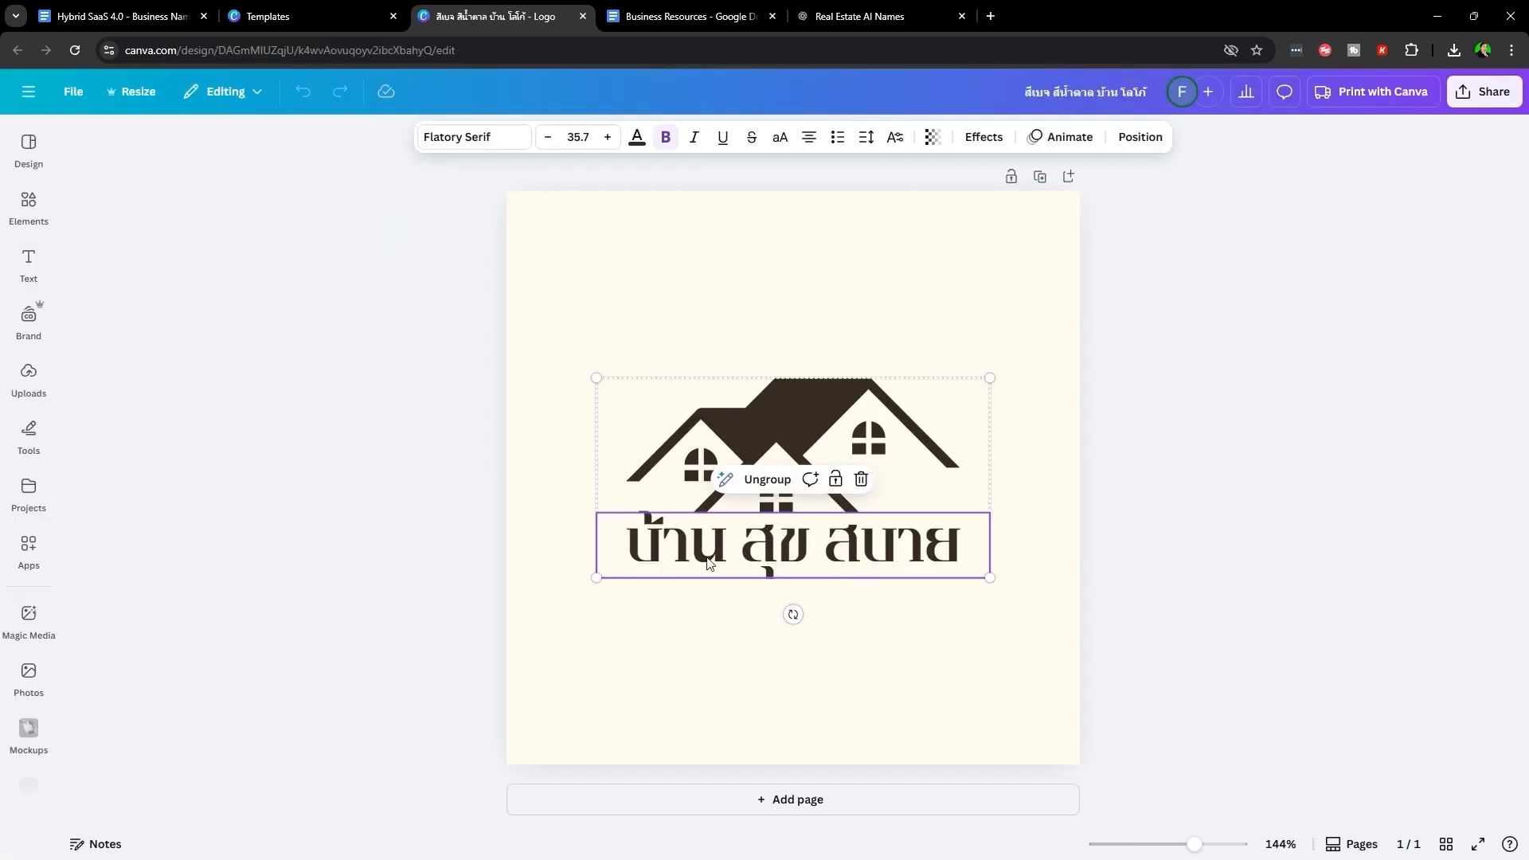
pyautogui.press('Delete')
# - Enlarge the house graphic, then return to the Business Resources doc
pyautogui.click(843, 618)
pyautogui.click(960, 382)
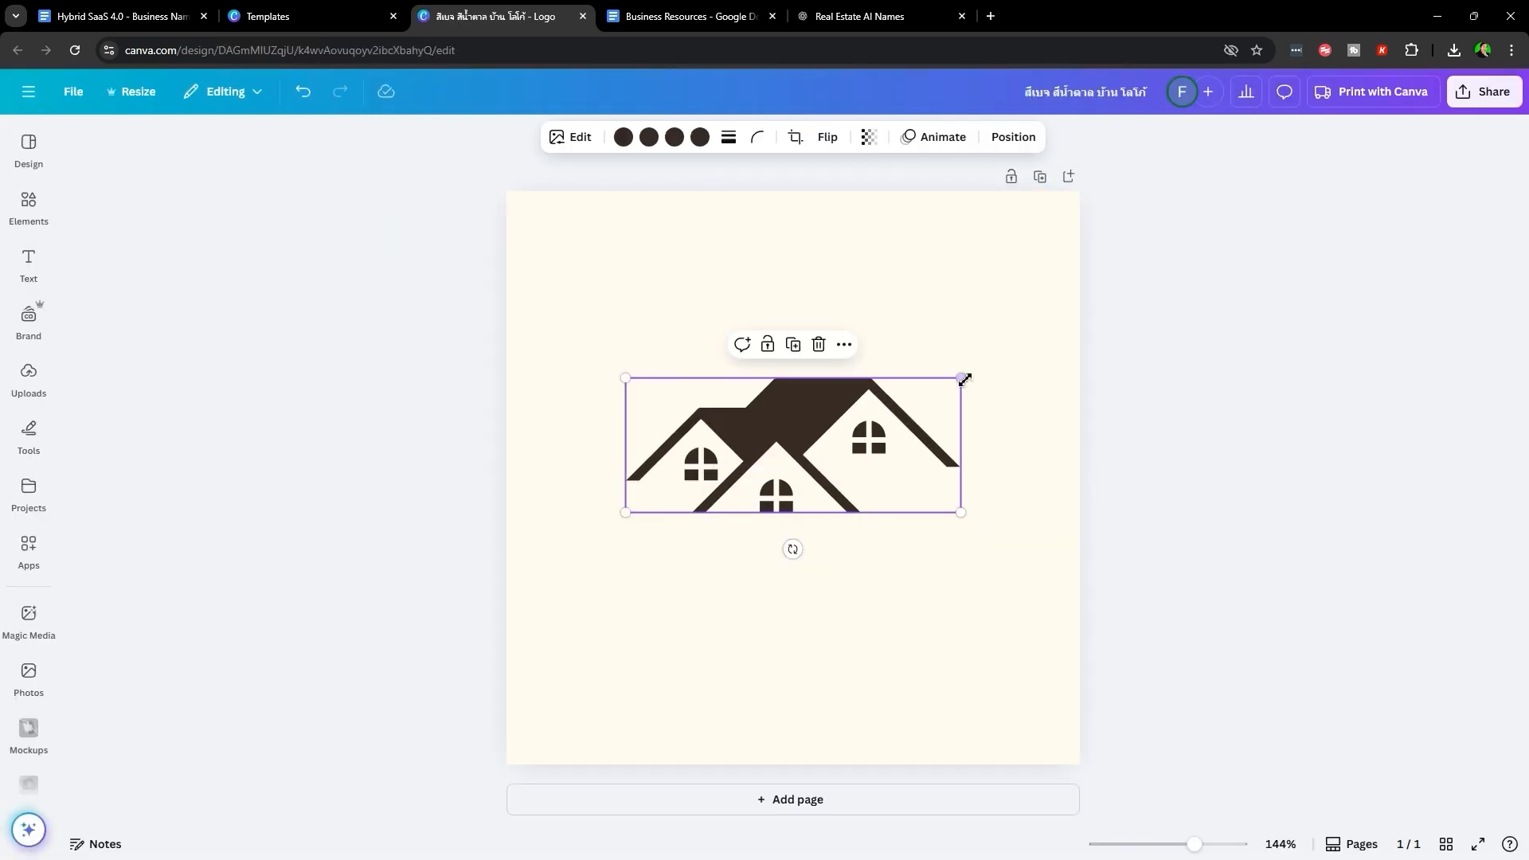
pyautogui.moveTo(964, 380); pyautogui.dragTo(1006, 341)
pyautogui.click(917, 570)
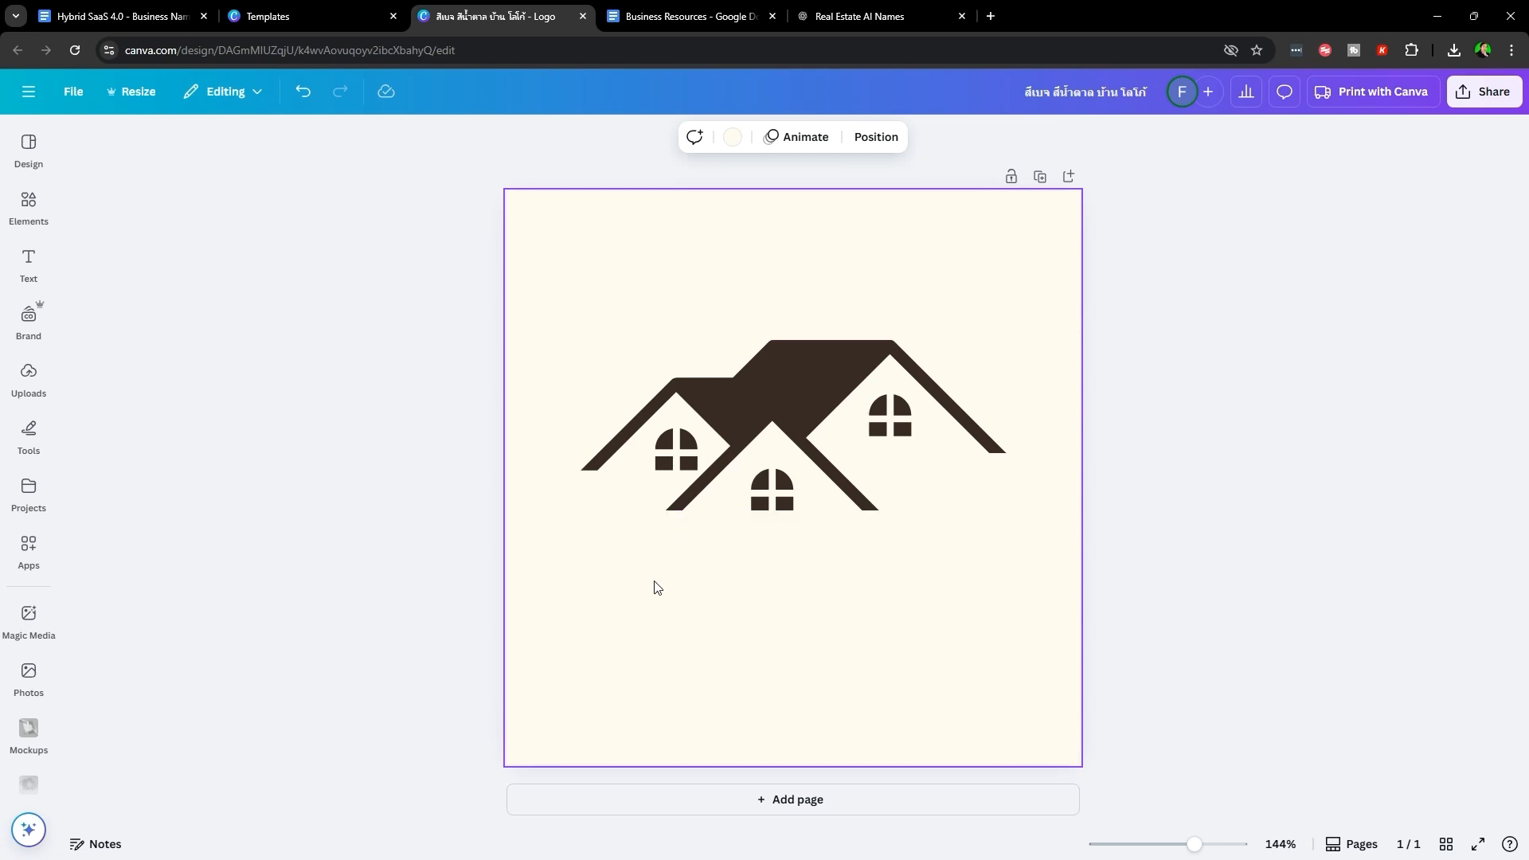
pyautogui.click(656, 29)
pyautogui.scroll(-5, 778, 440)
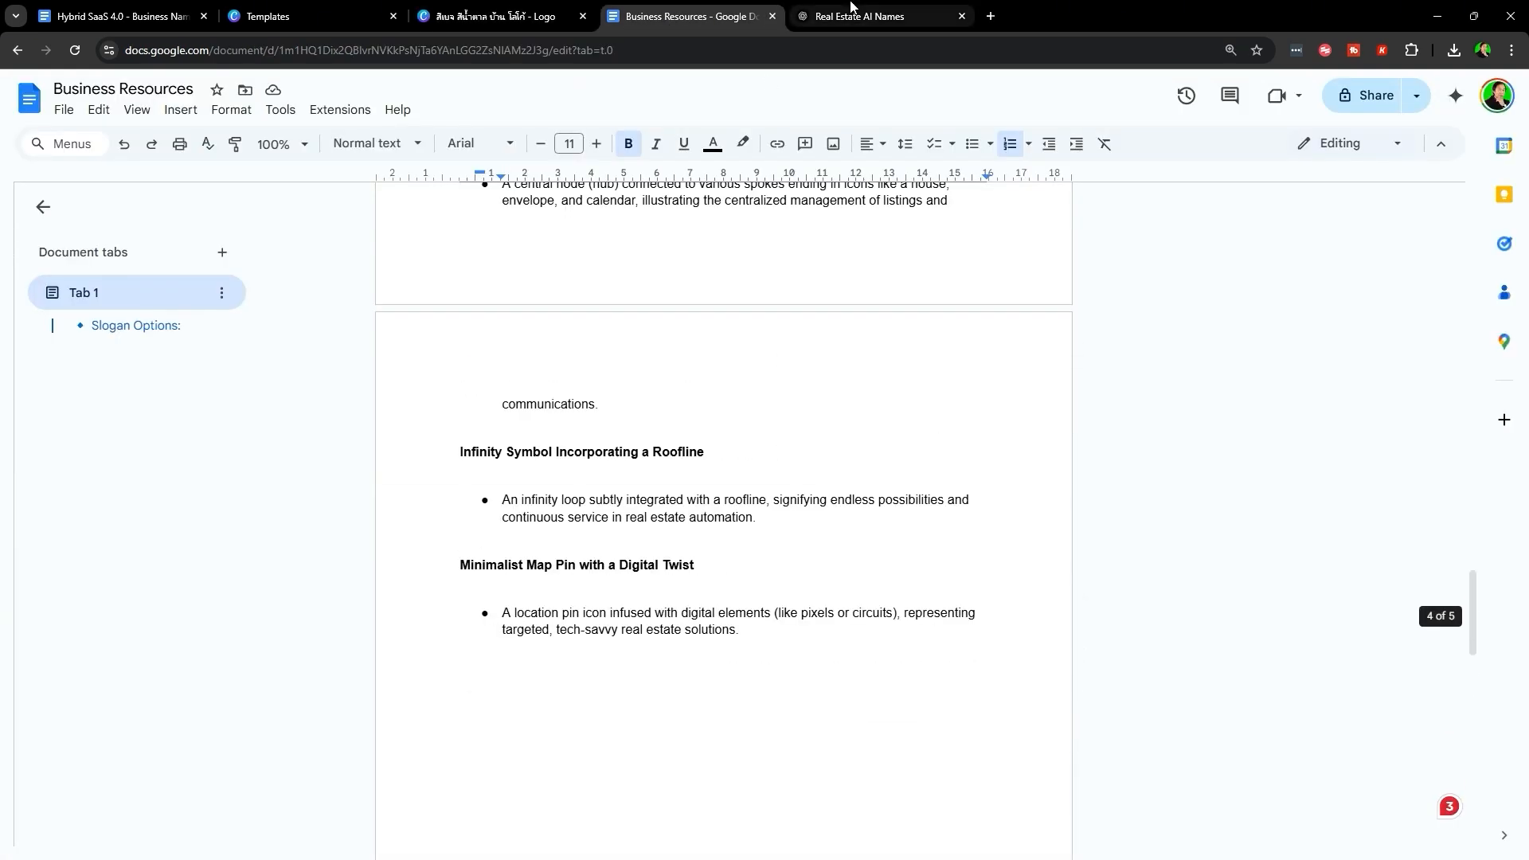
# - Review the slogan options in Business Resources and glance at the ChatGPT slogan chat
pyautogui.scroll(-5, 739, 626)
pyautogui.scroll(-10, 638, 558)
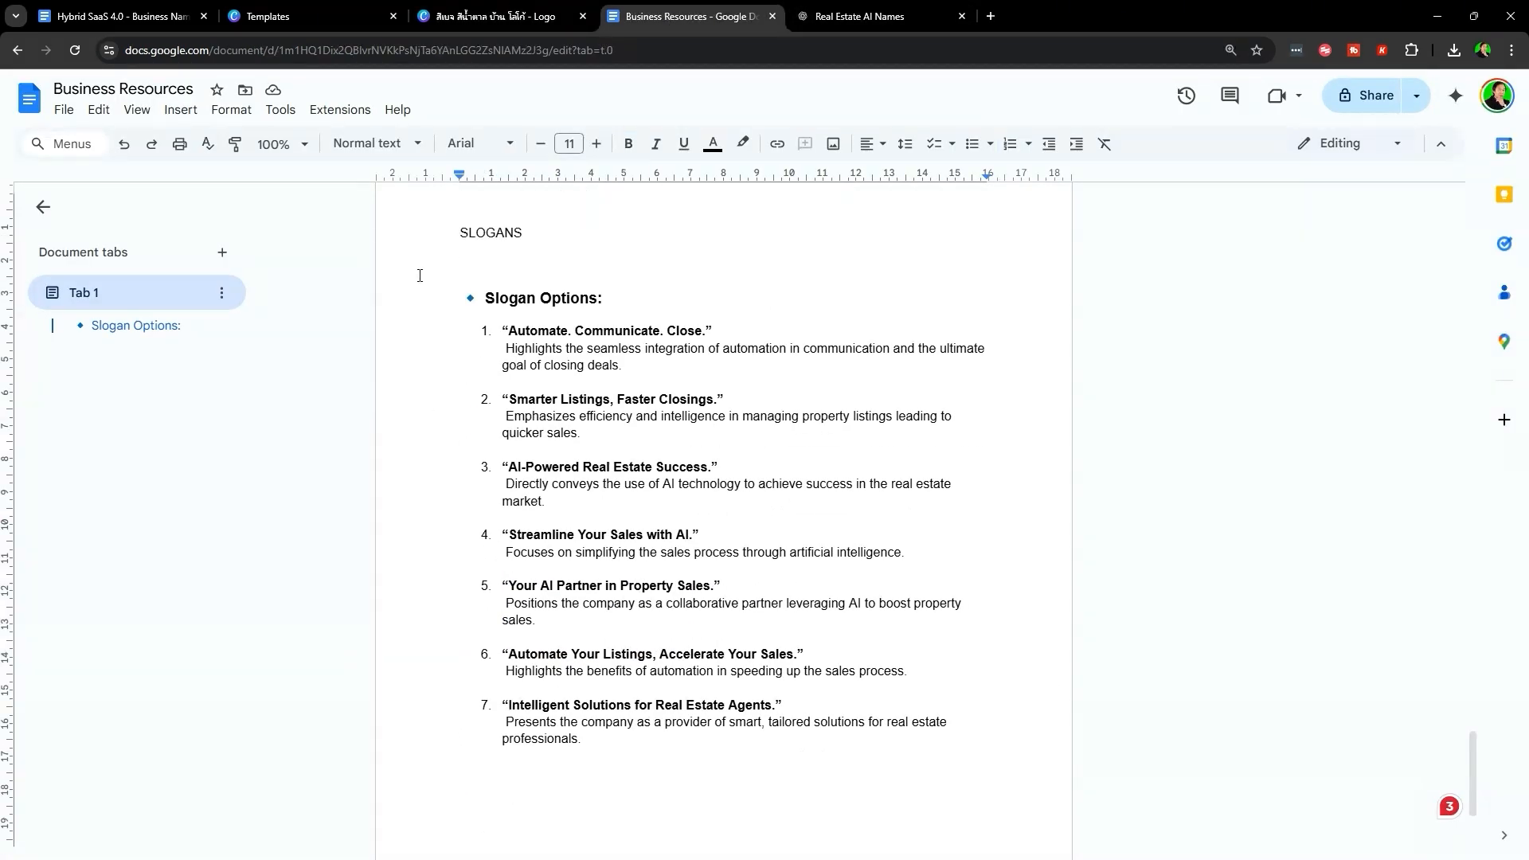
pyautogui.moveTo(422, 271); pyautogui.dragTo(863, 607)
pyautogui.click(860, 673)
pyautogui.scroll(-3, 861, 673)
pyautogui.click(860, 15)
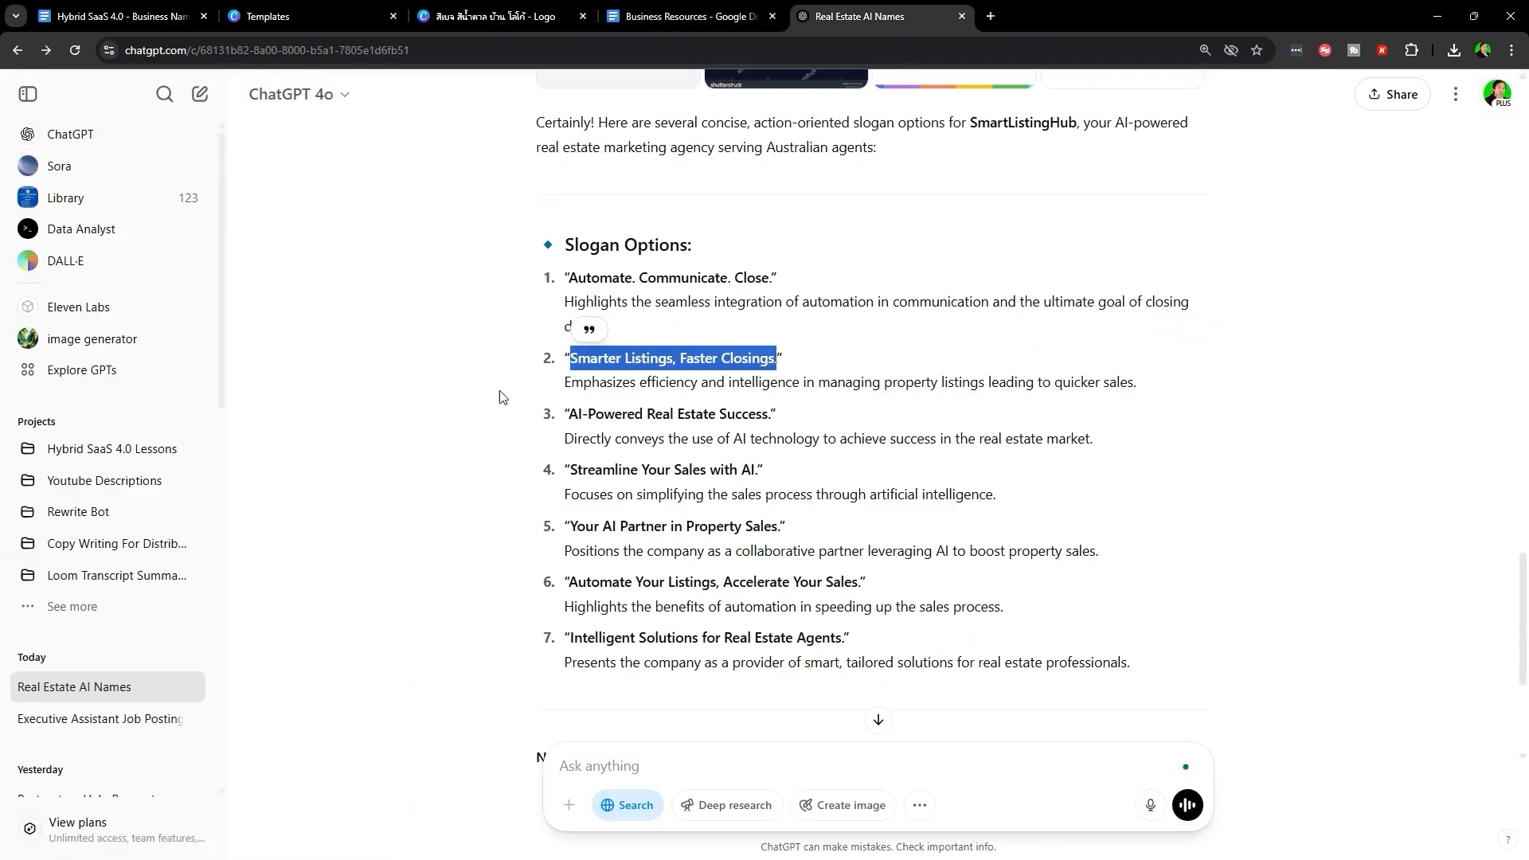
pyautogui.click(744, 6)
# - Read the Logo Imagery notes, then return to the Canva logo design
pyautogui.scroll(3, 493, 298)
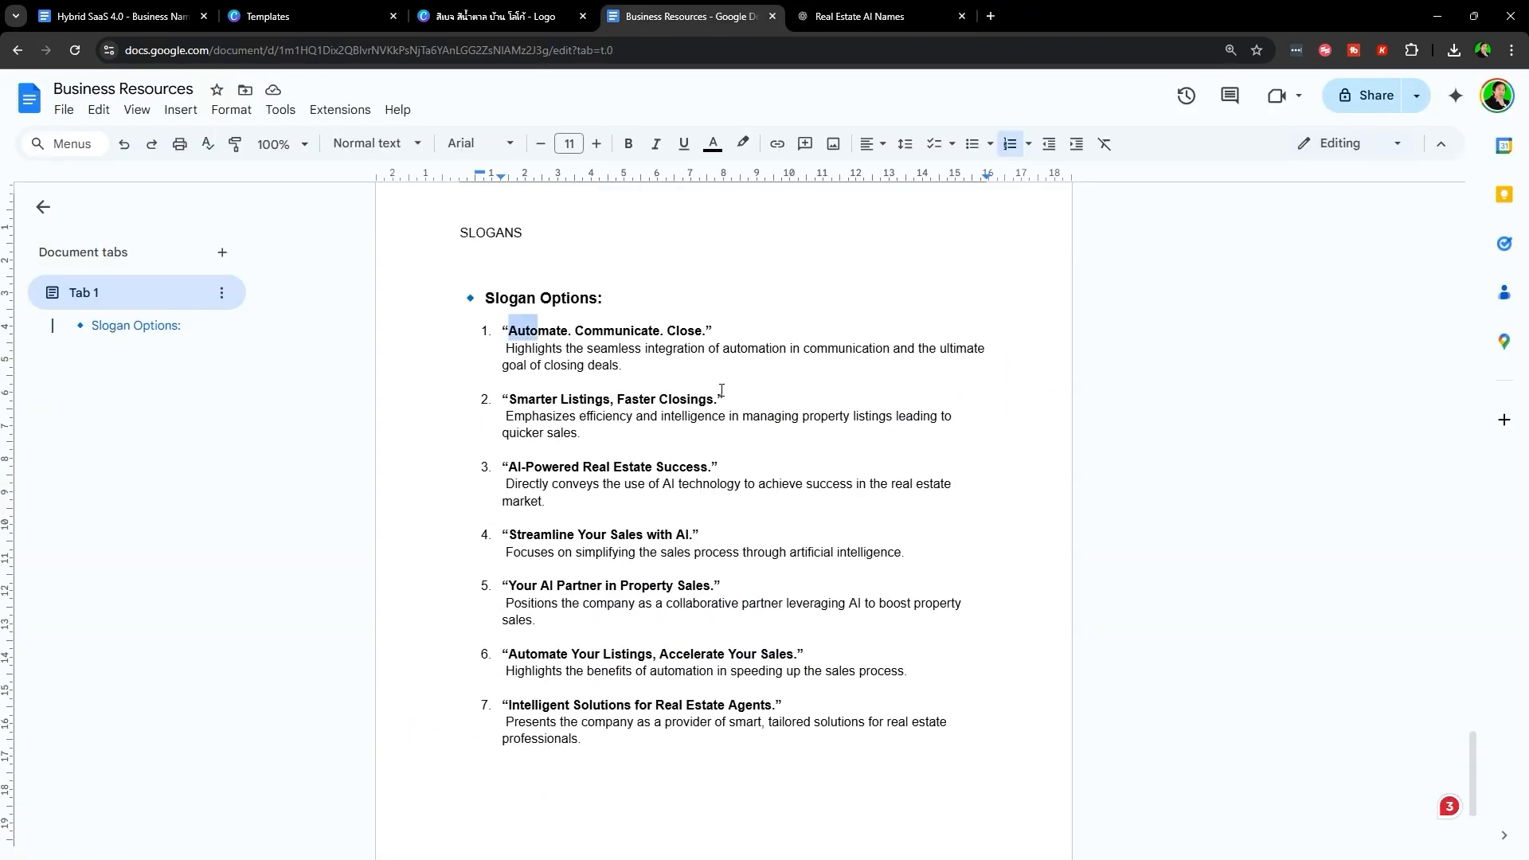
pyautogui.moveTo(722, 390); pyautogui.dragTo(839, 484)
pyautogui.click(898, 830)
pyautogui.scroll(18, 618, 717)
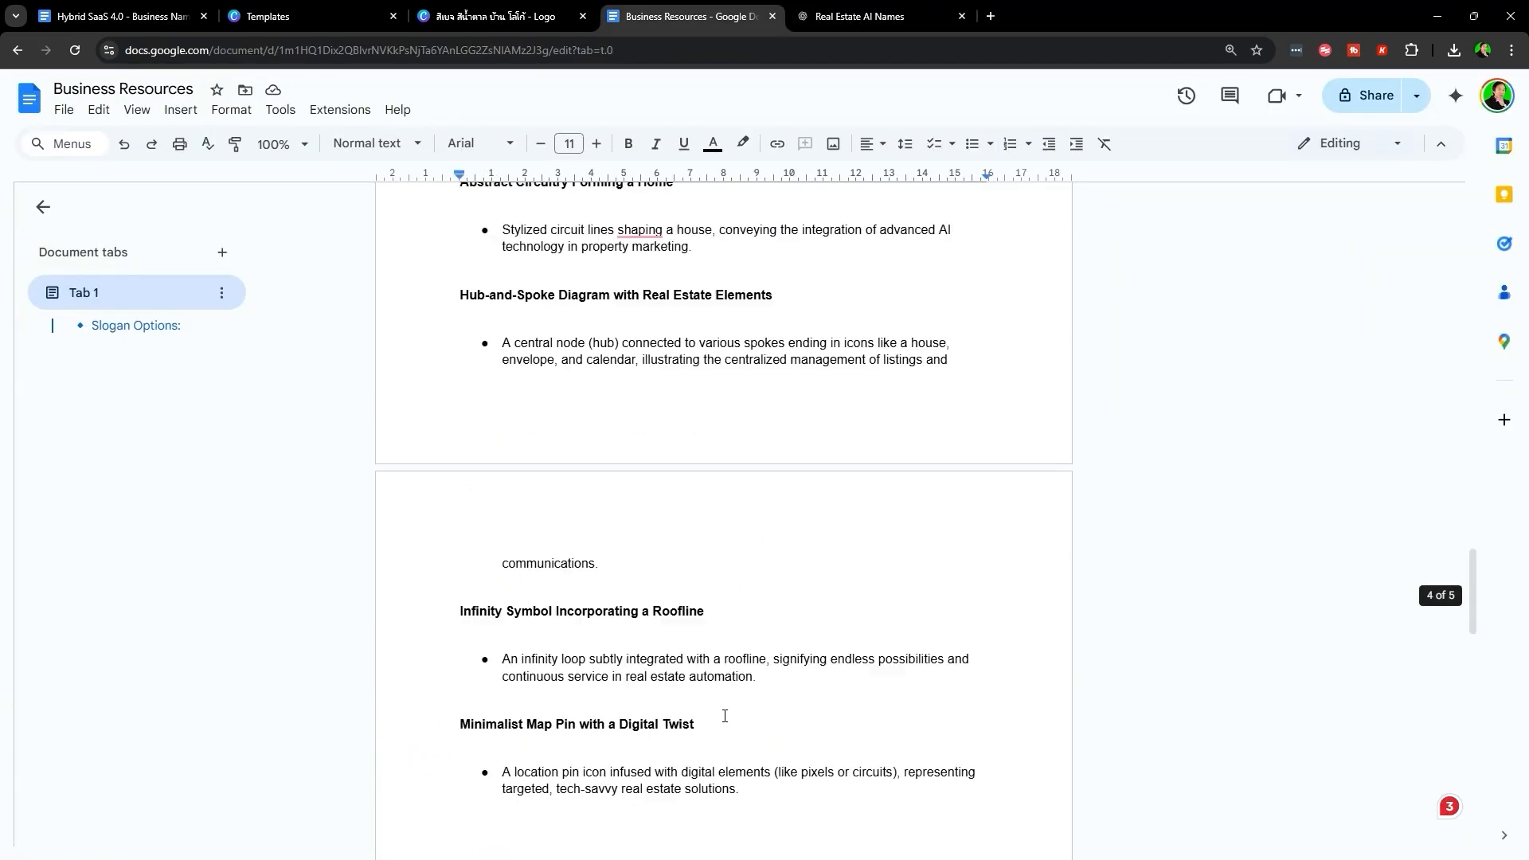
pyautogui.scroll(7, 725, 716)
pyautogui.moveTo(460, 367); pyautogui.dragTo(933, 676)
pyautogui.scroll(-3, 877, 638)
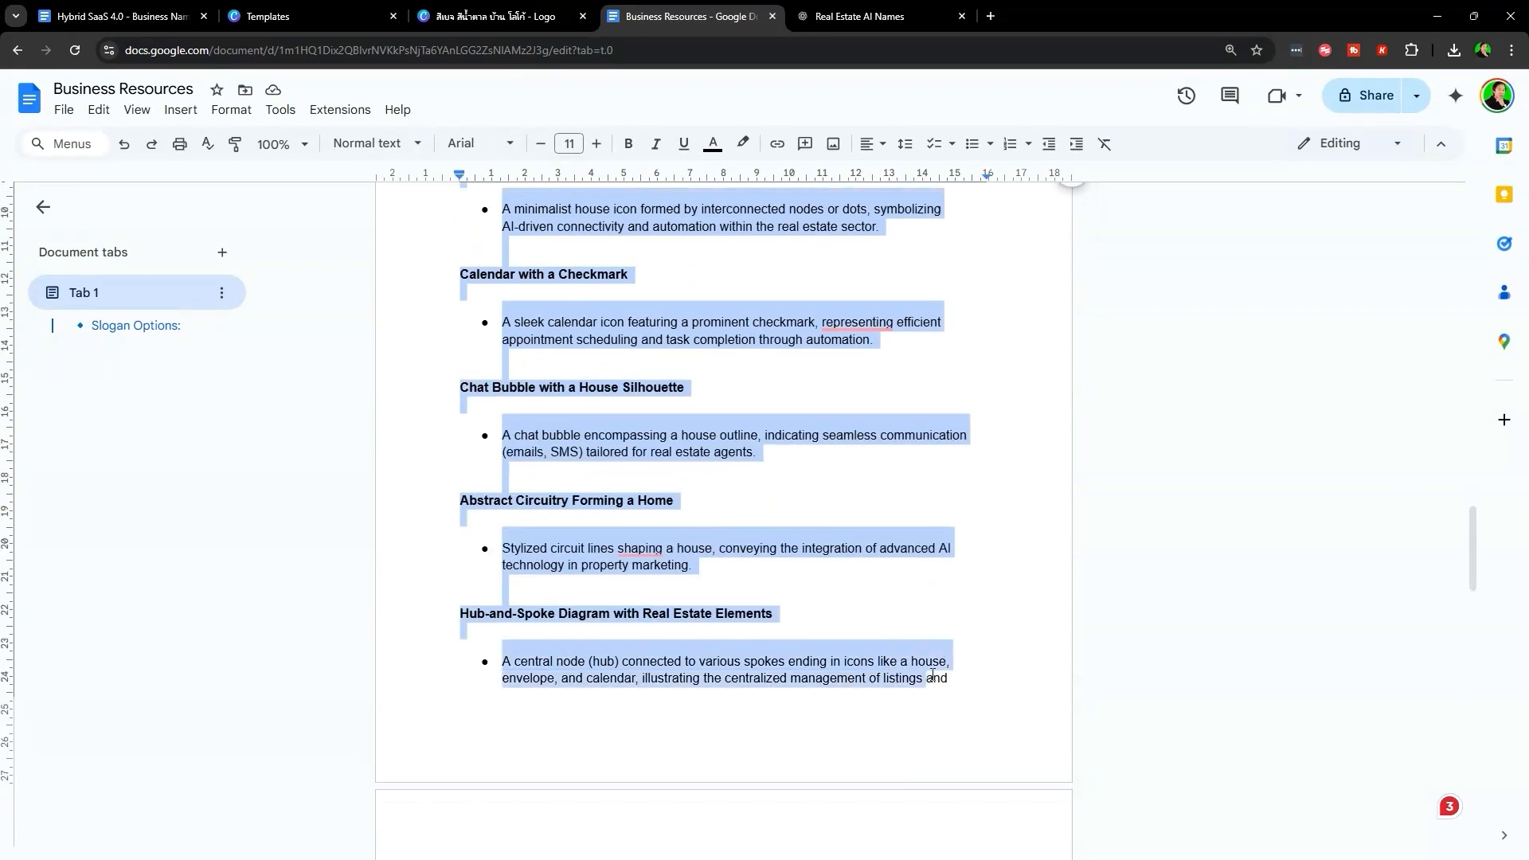
pyautogui.click(824, 724)
pyautogui.scroll(13, 818, 714)
pyautogui.click(485, 9)
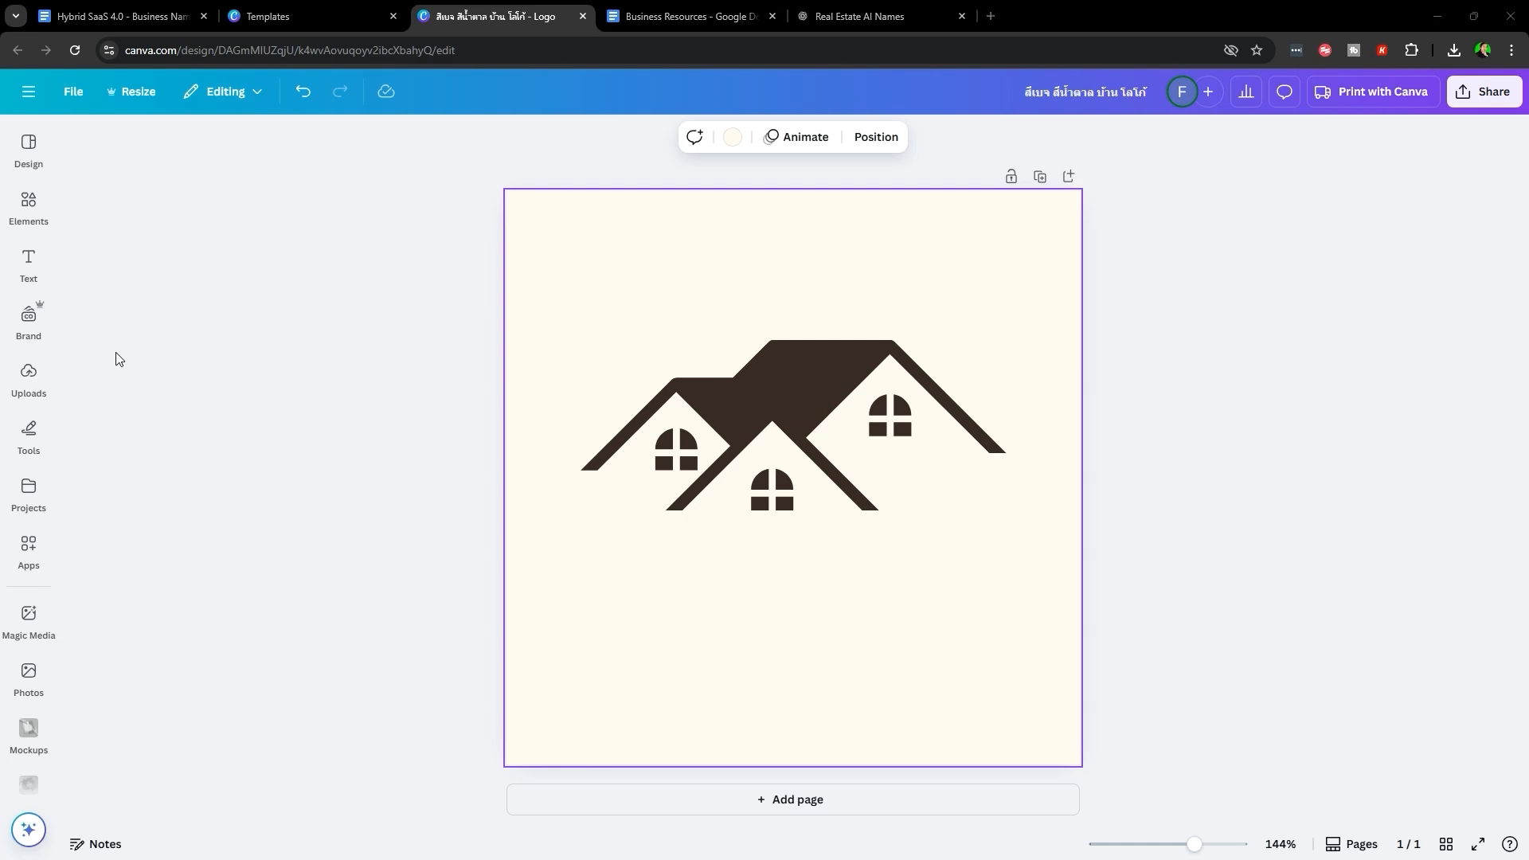
# - Add a 'Smart Listing Hub' heading across the house graphic from the Text panel
pyautogui.click(32, 275)
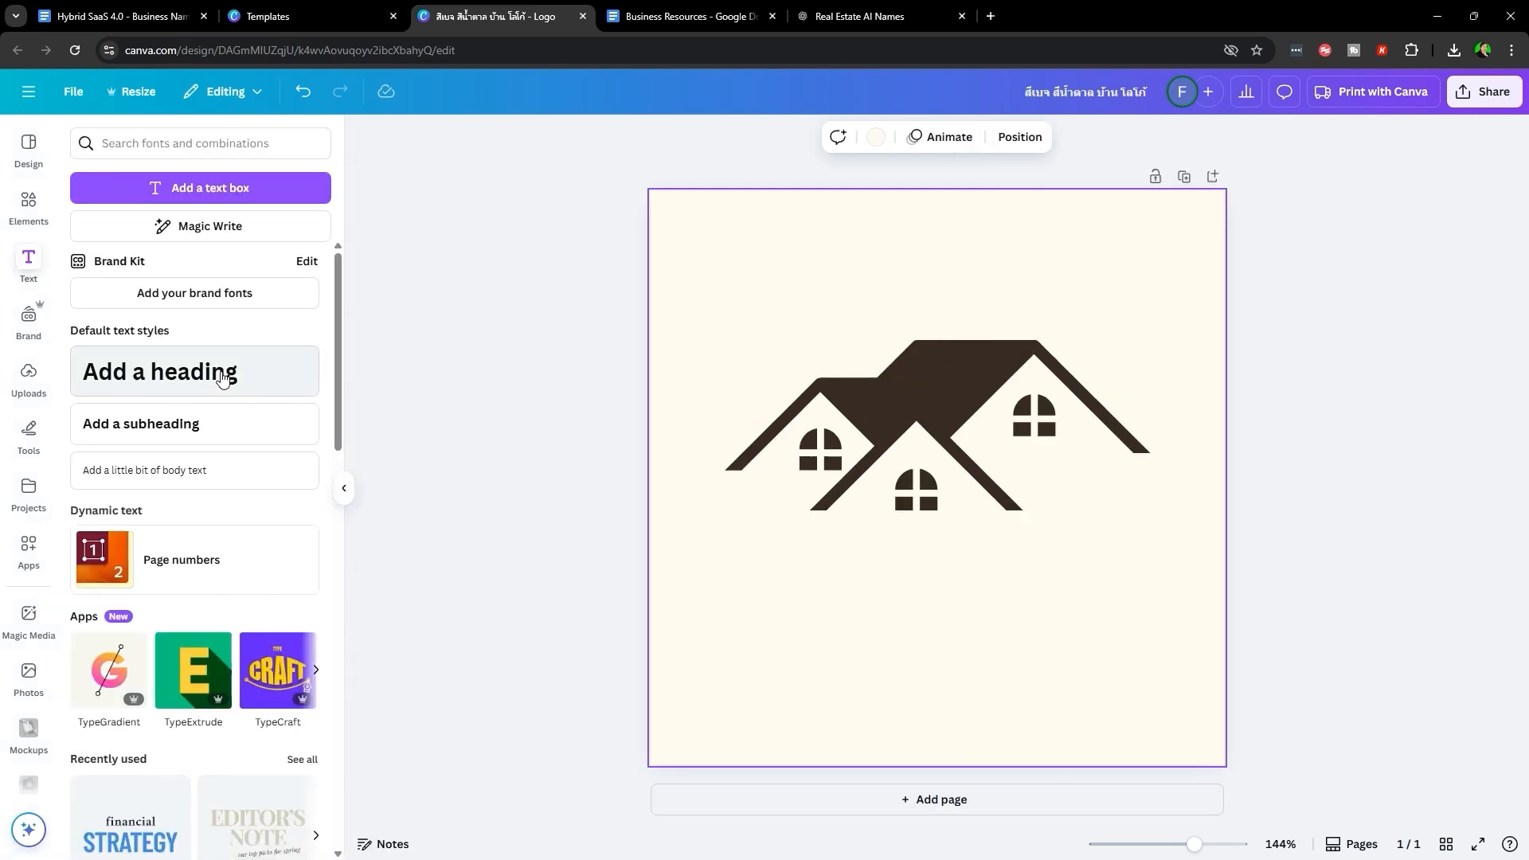
pyautogui.click(217, 372)
pyautogui.write('Smart')
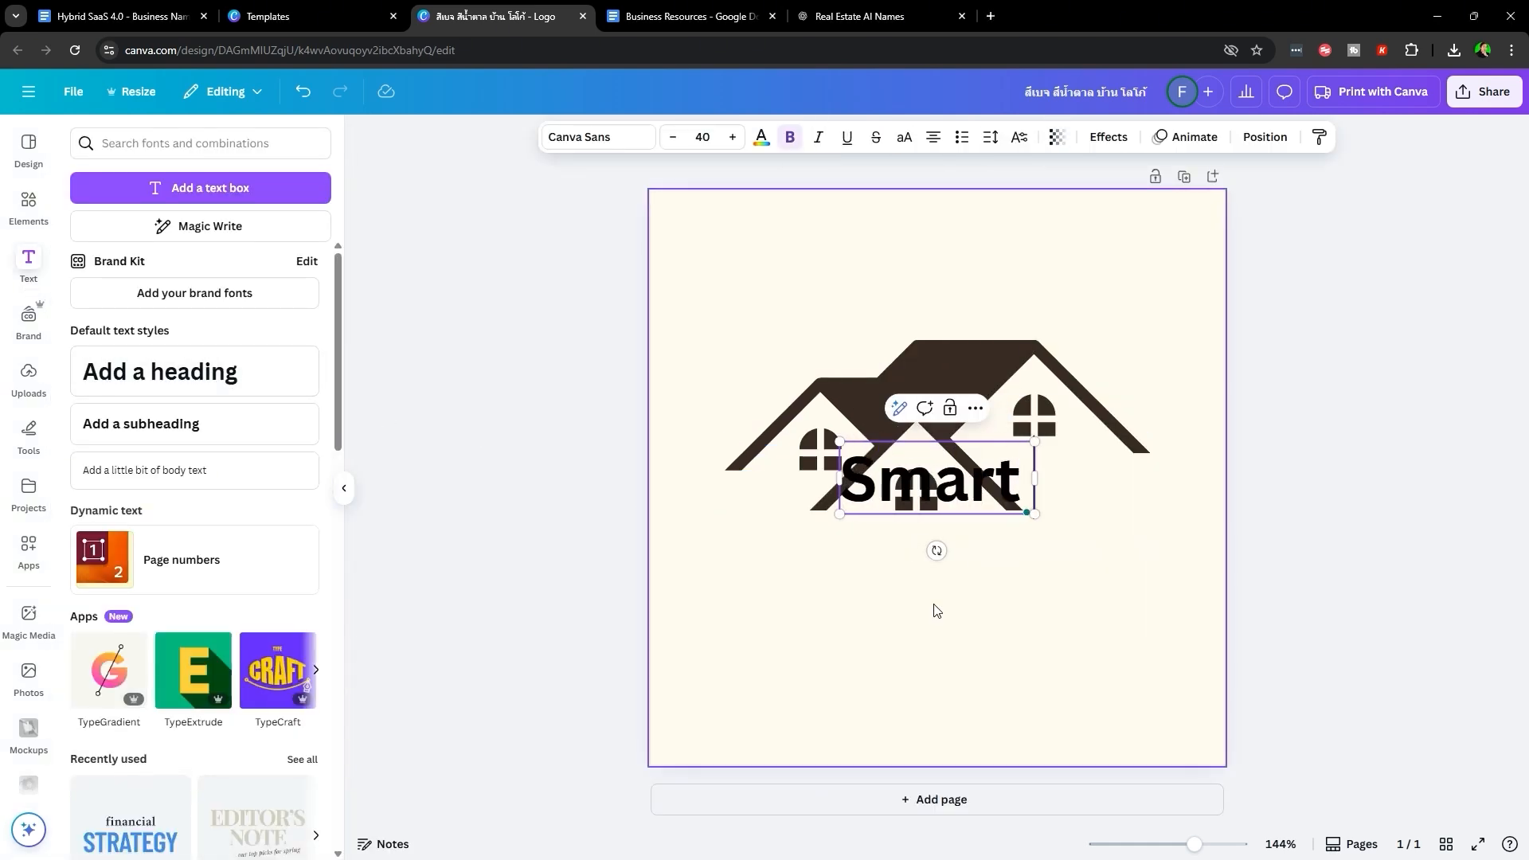
pyautogui.write(' Listing Hub')
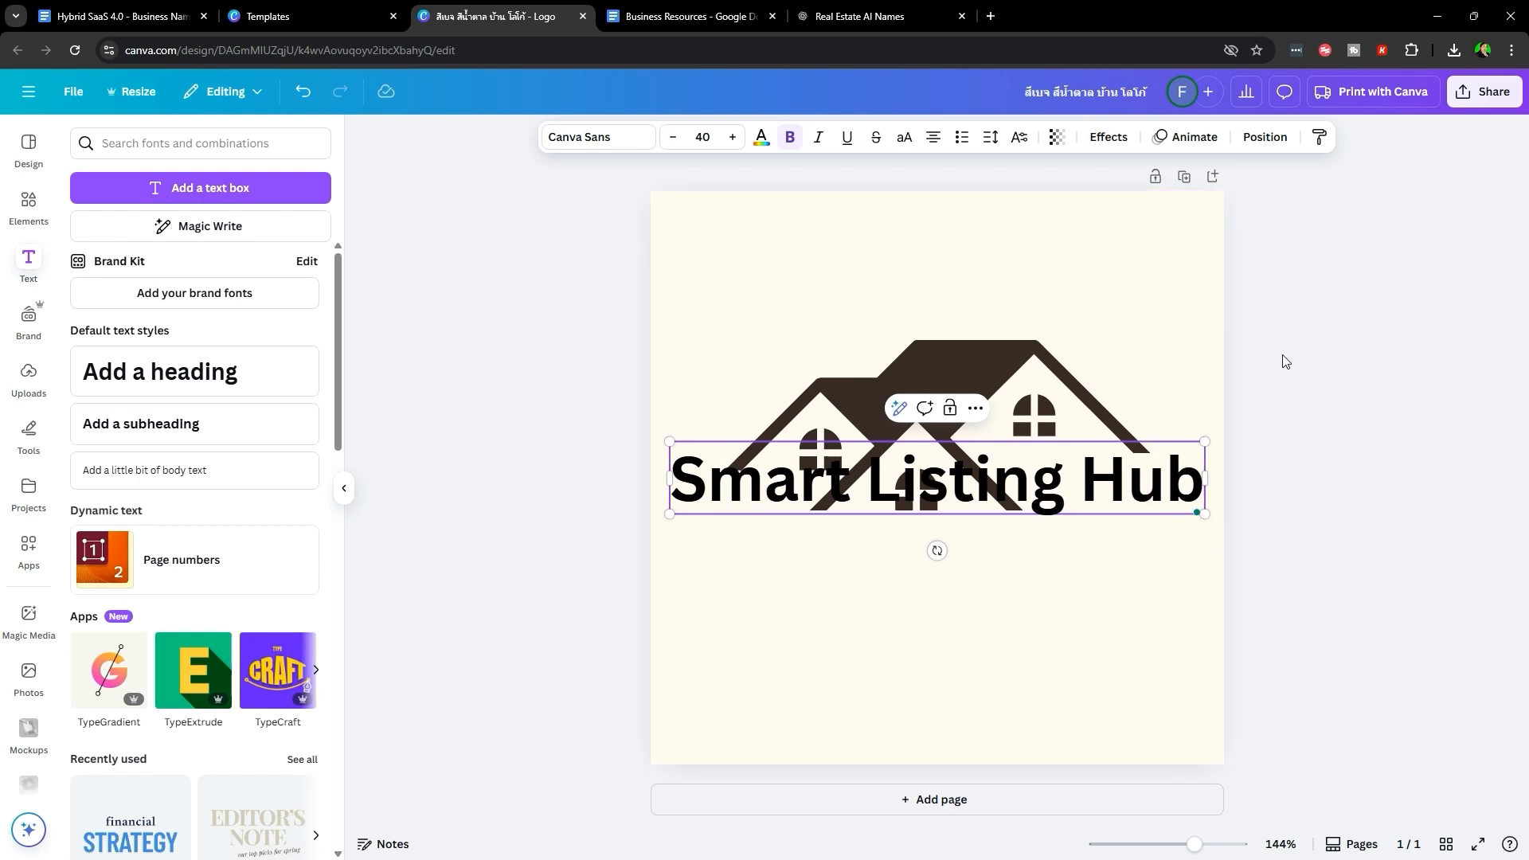
pyautogui.press('Escape')
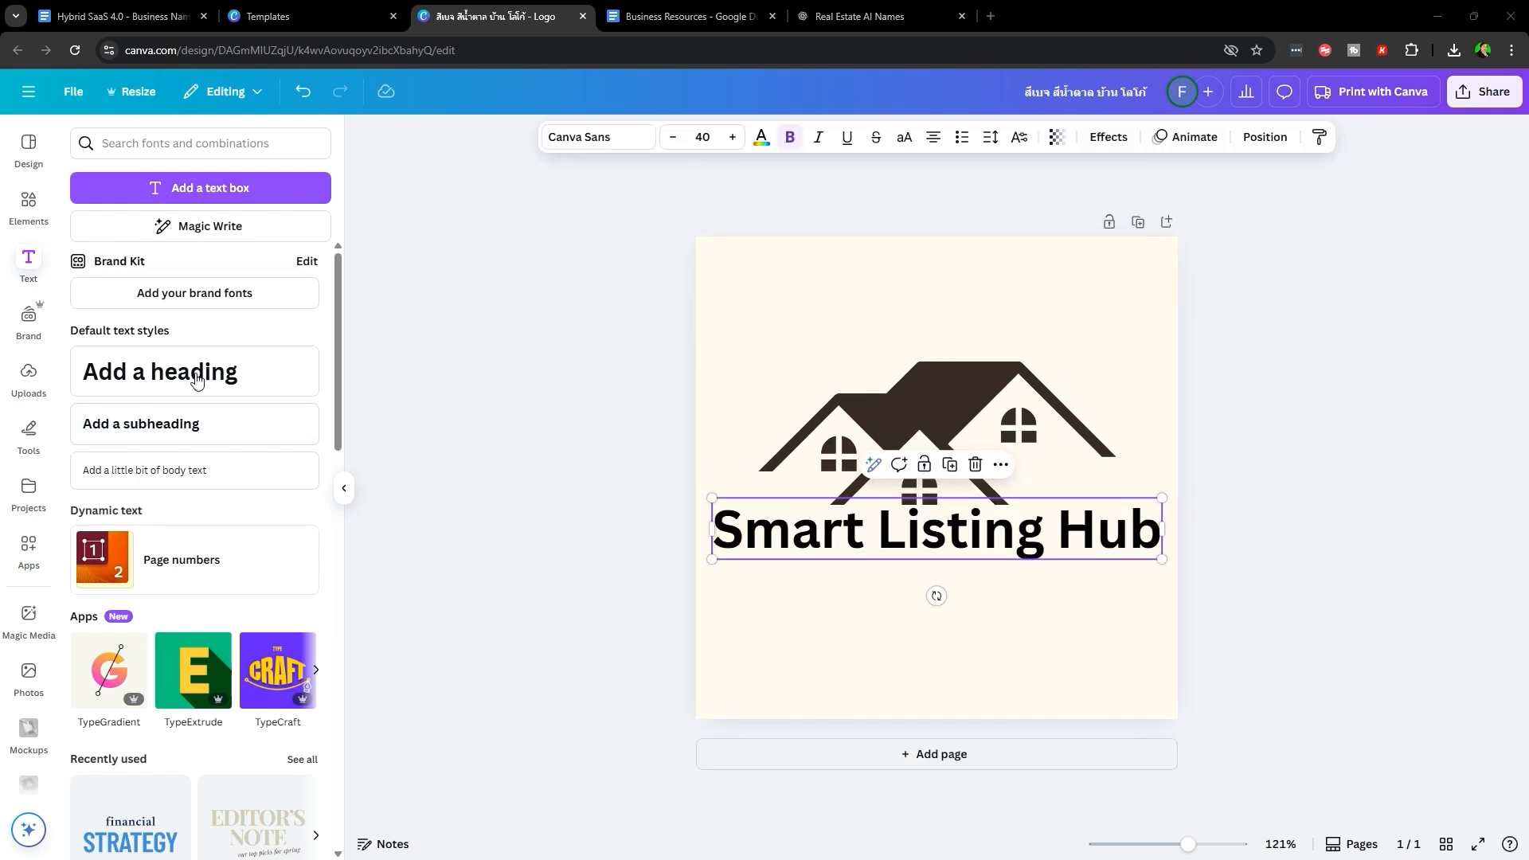
# - Replace the Innovation AT WORK text with 'Workflows that work.' below the heading
pyautogui.scroll(-6, 196, 381)
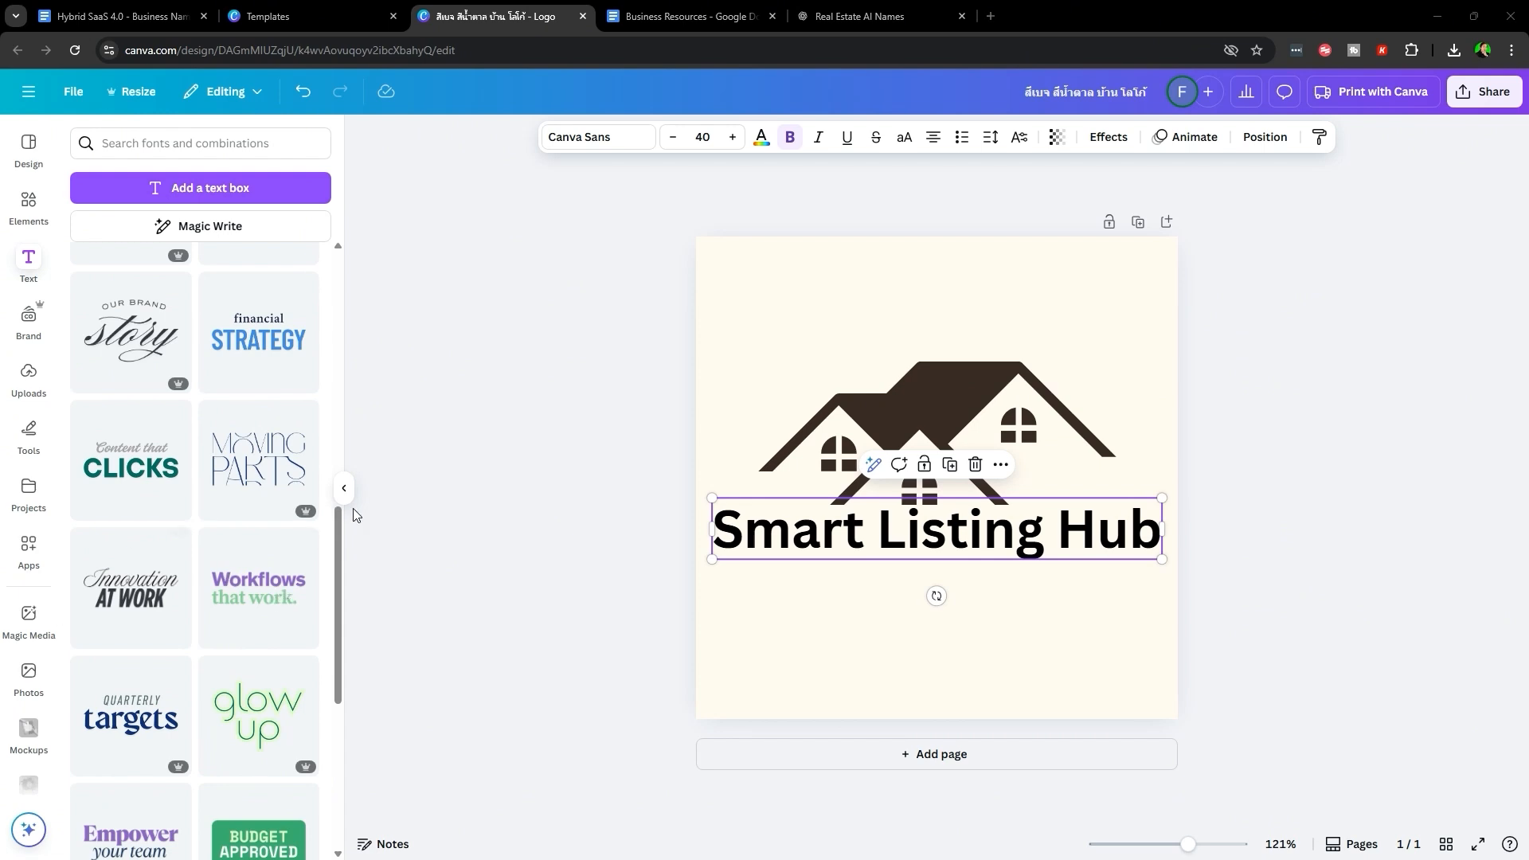
pyautogui.moveTo(162, 606); pyautogui.dragTo(915, 663)
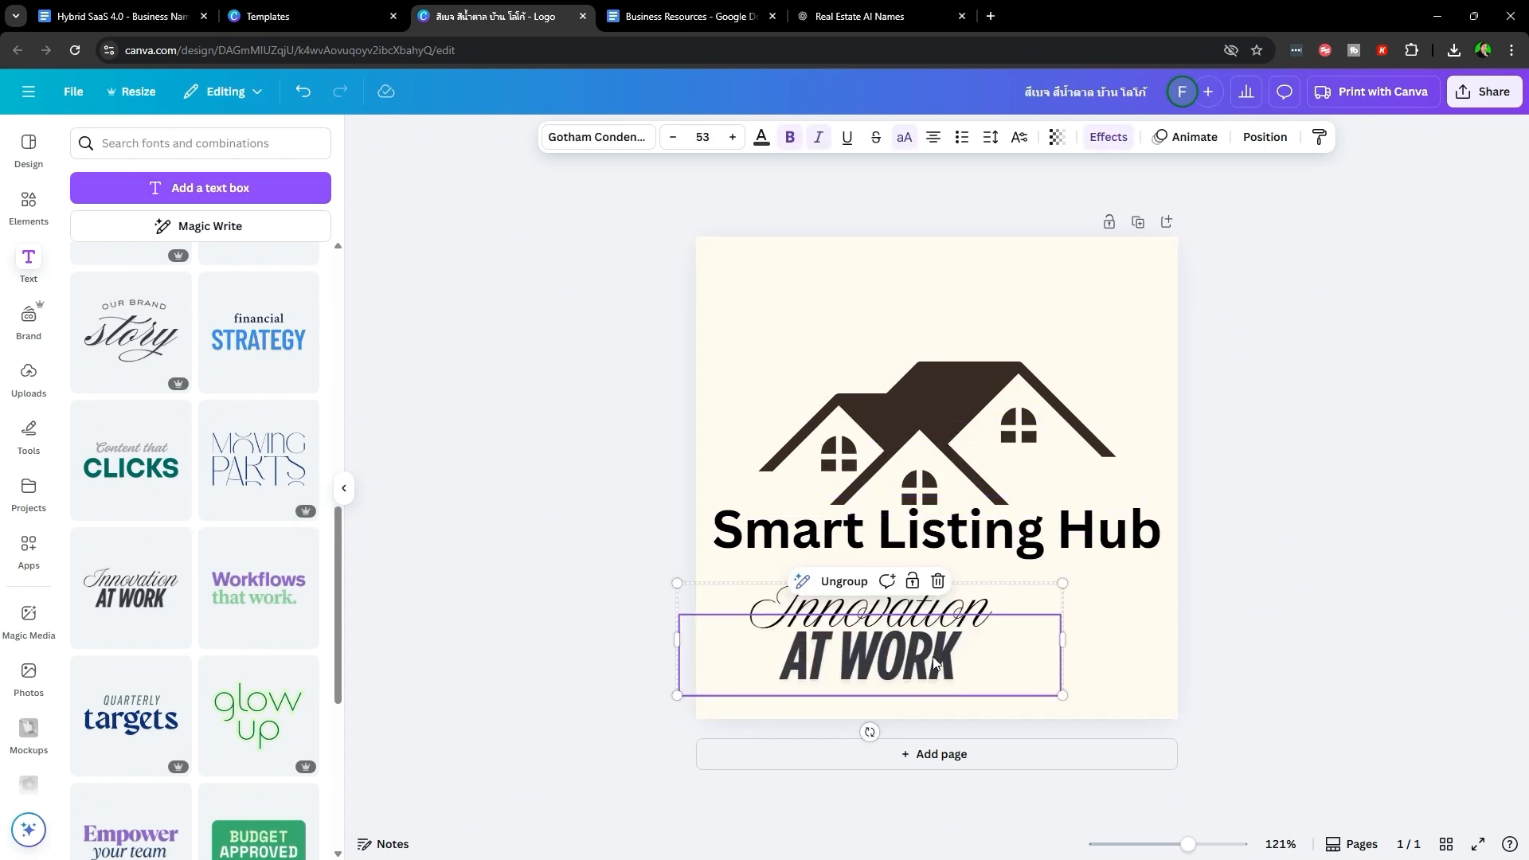
pyautogui.press('Delete')
pyautogui.click(243, 564)
pyautogui.moveTo(996, 468); pyautogui.dragTo(984, 622)
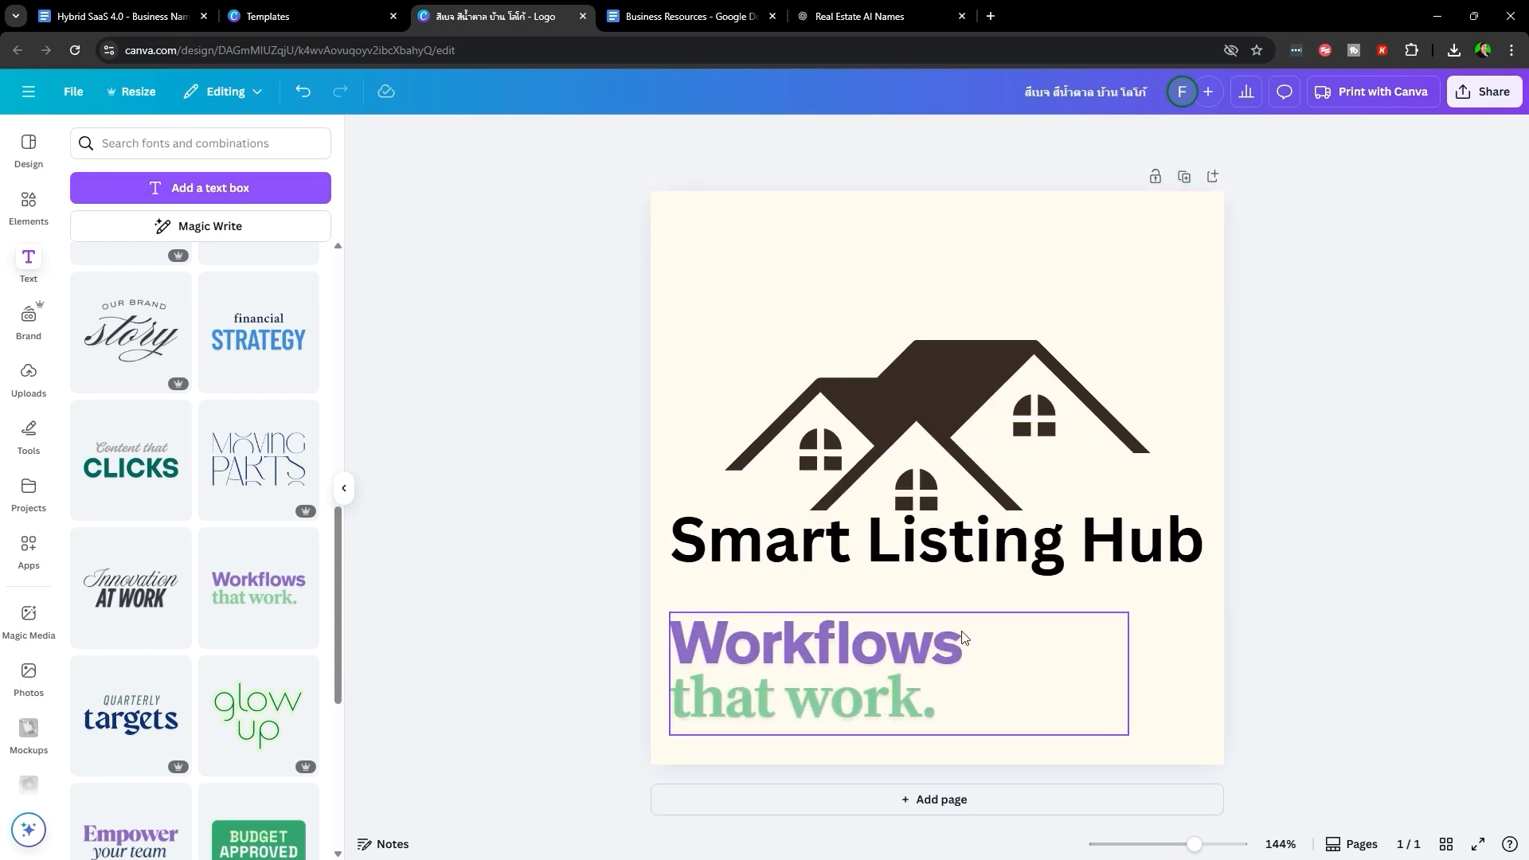
pyautogui.click(962, 637)
pyautogui.click(1187, 572)
pyautogui.click(1335, 590)
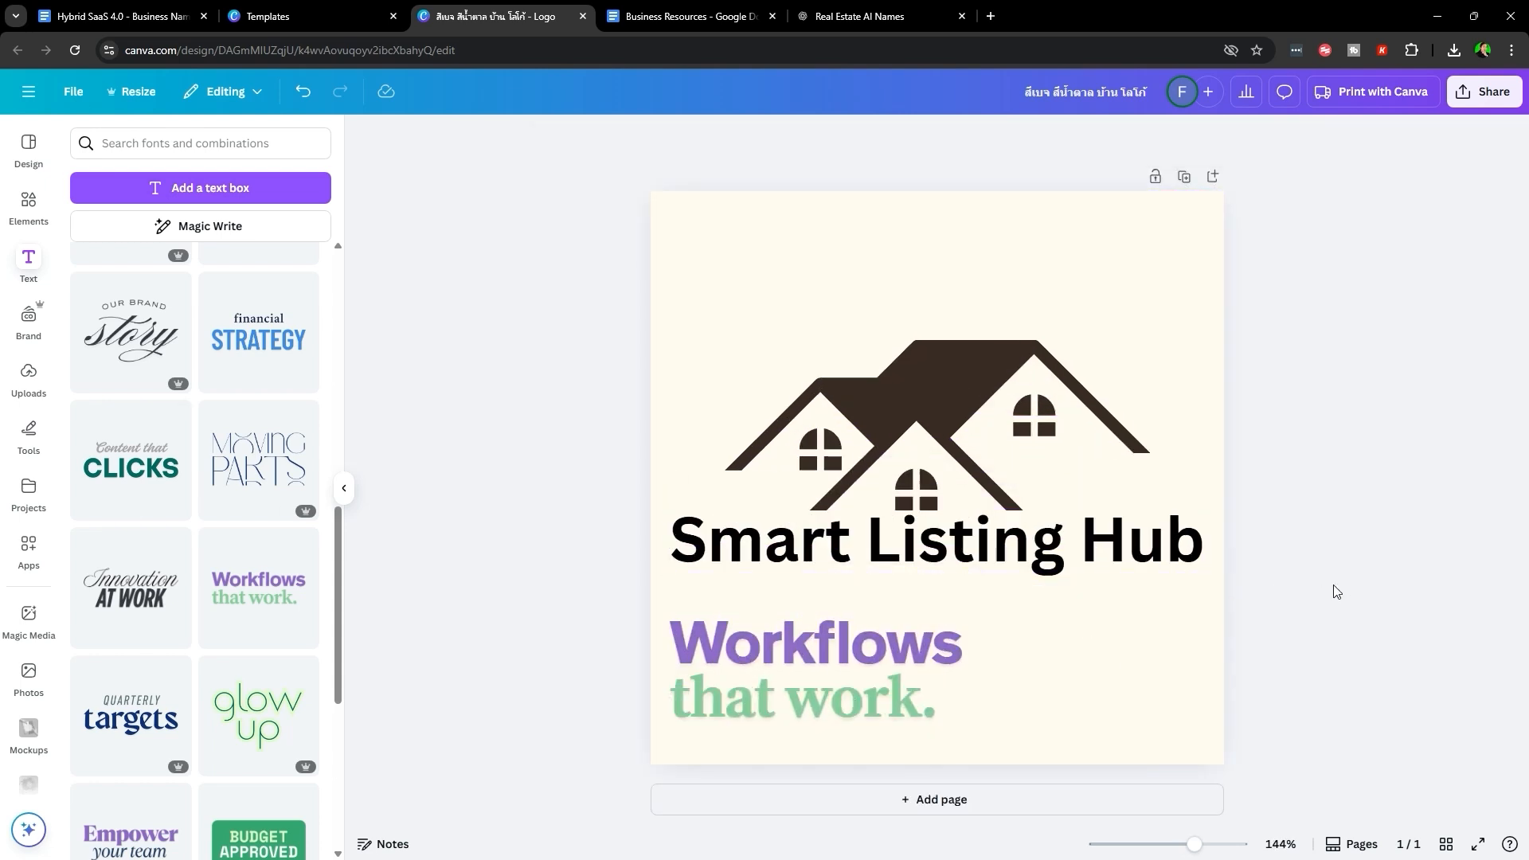
# - Set the Smart Listing Hub heading to Anton and enlarge it to about 48.3
pyautogui.click(1044, 546)
pyautogui.click(598, 138)
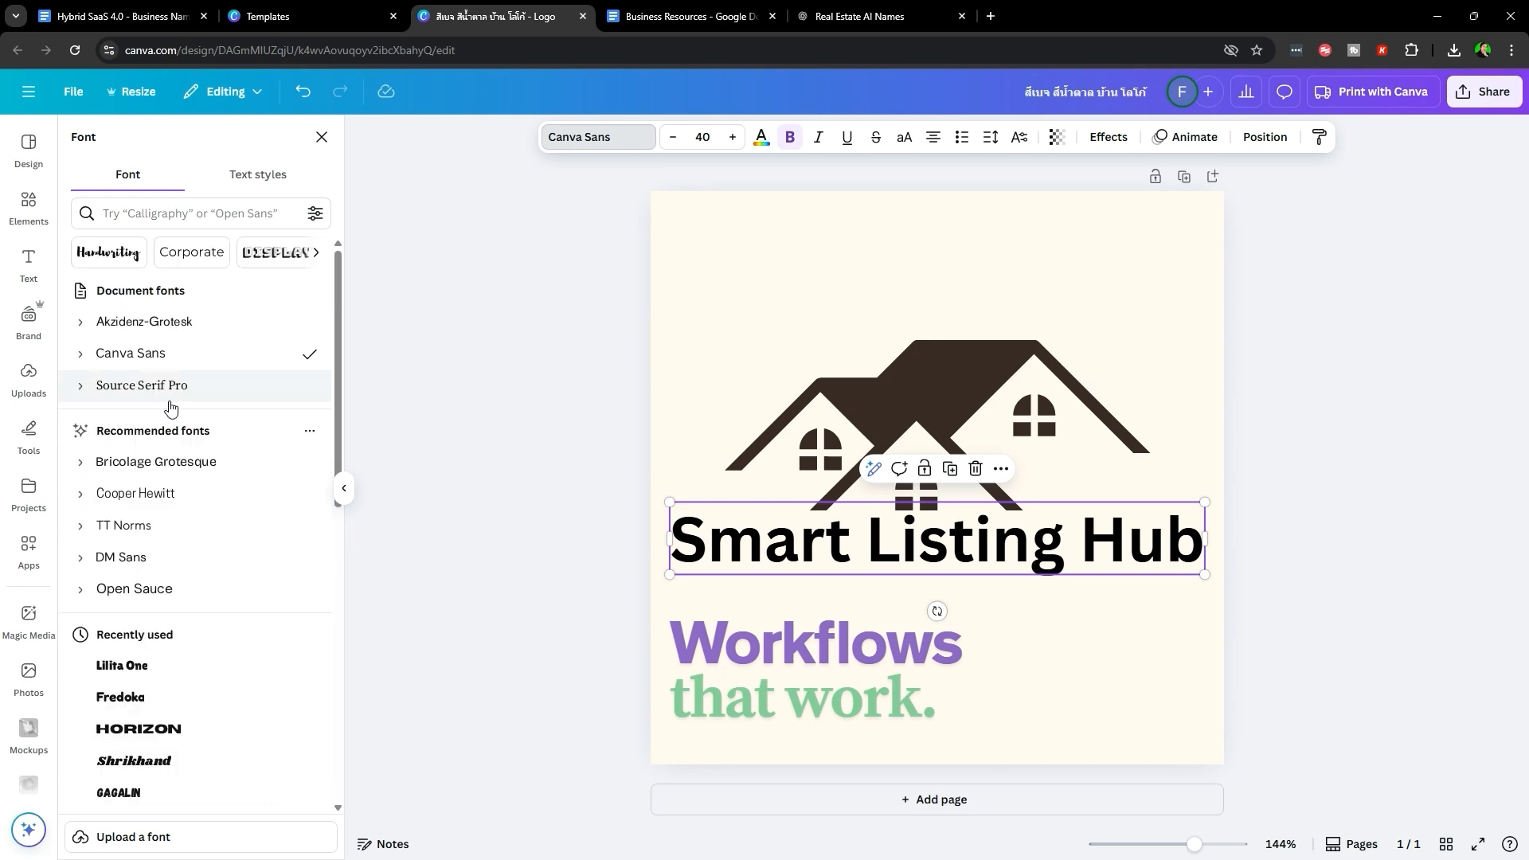
pyautogui.scroll(-3, 198, 493)
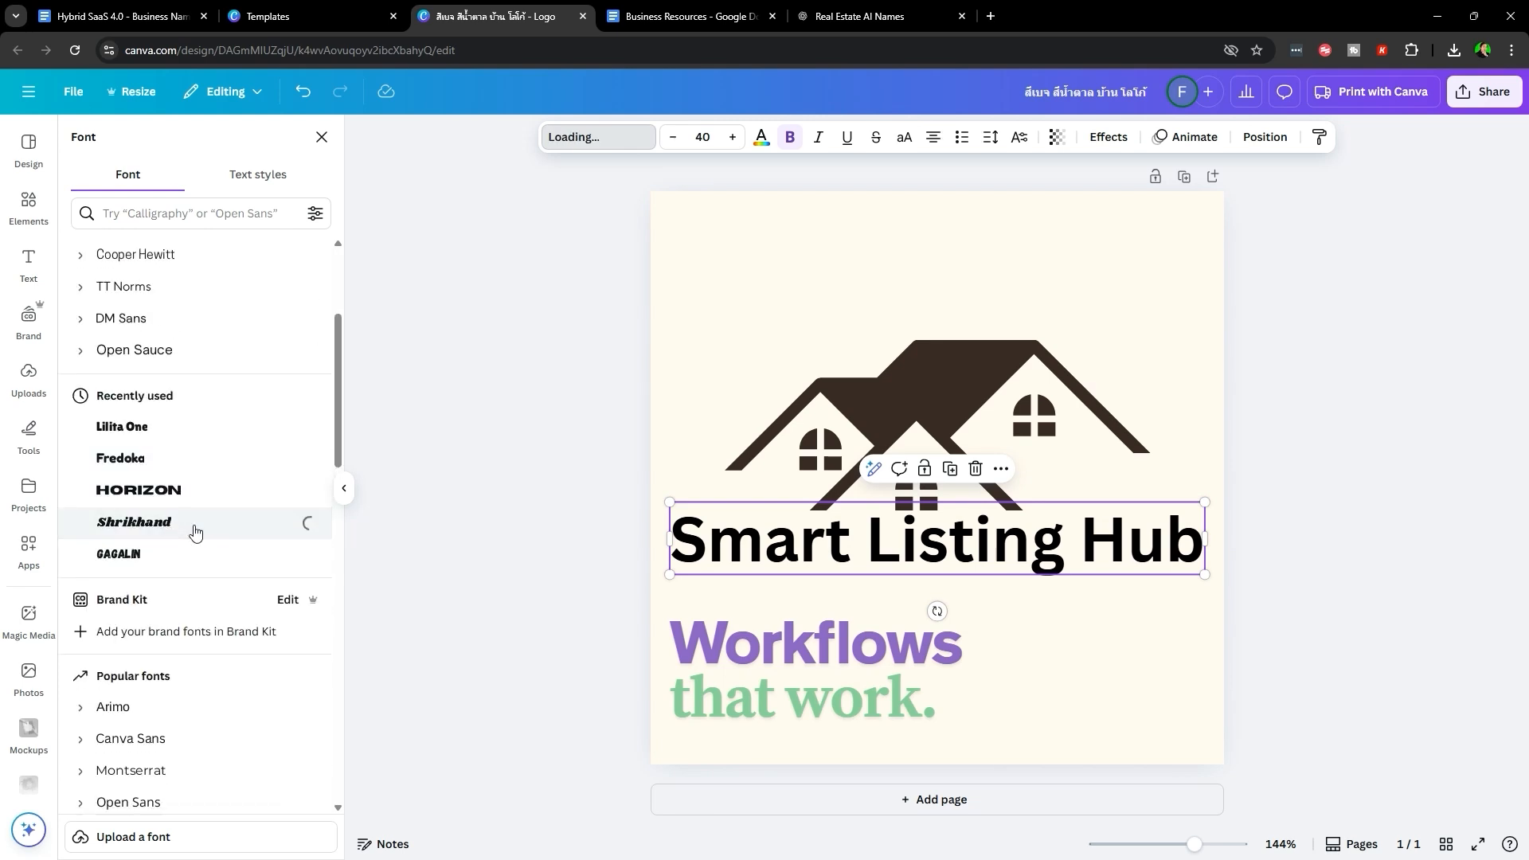
pyautogui.scroll(-5, 196, 532)
pyautogui.click(197, 533)
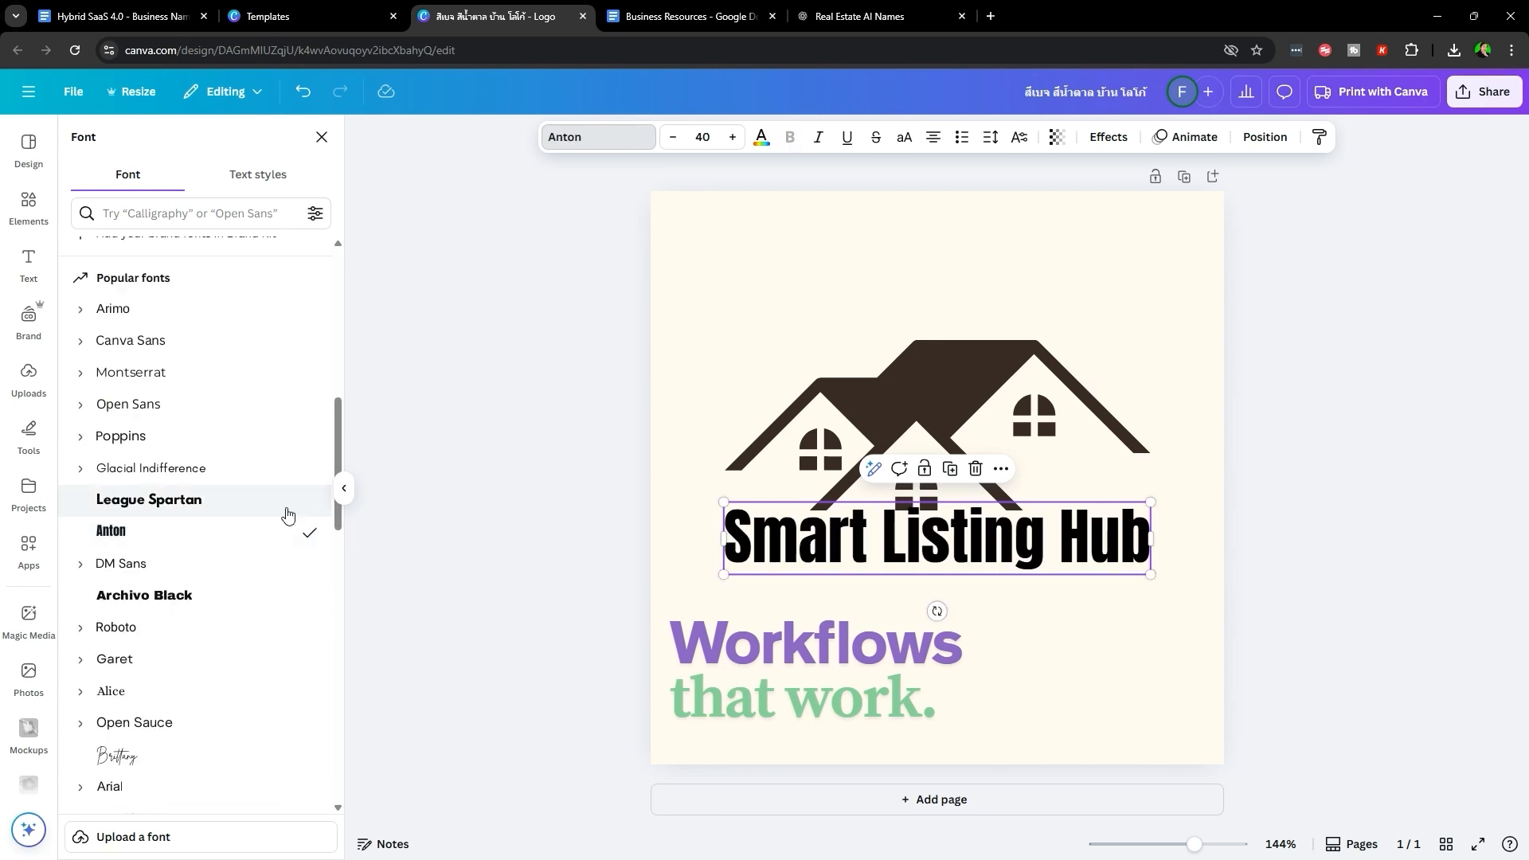
pyautogui.scroll(-2, 207, 626)
pyautogui.scroll(-2, 211, 631)
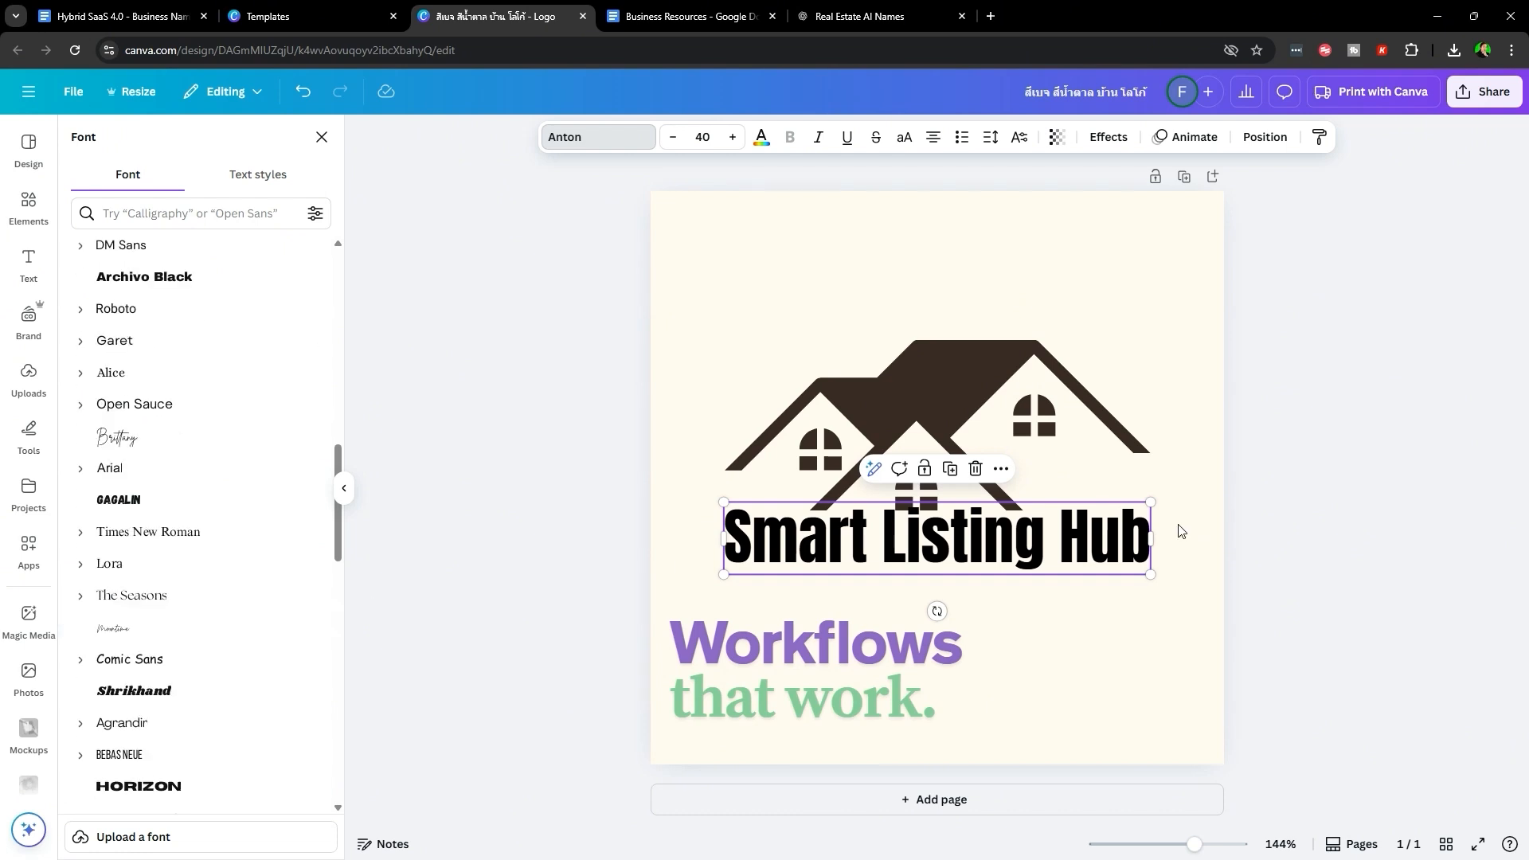
pyautogui.click(1273, 638)
pyautogui.moveTo(1045, 559); pyautogui.dragTo(1014, 597)
pyautogui.moveTo(1120, 540); pyautogui.dragTo(1219, 491)
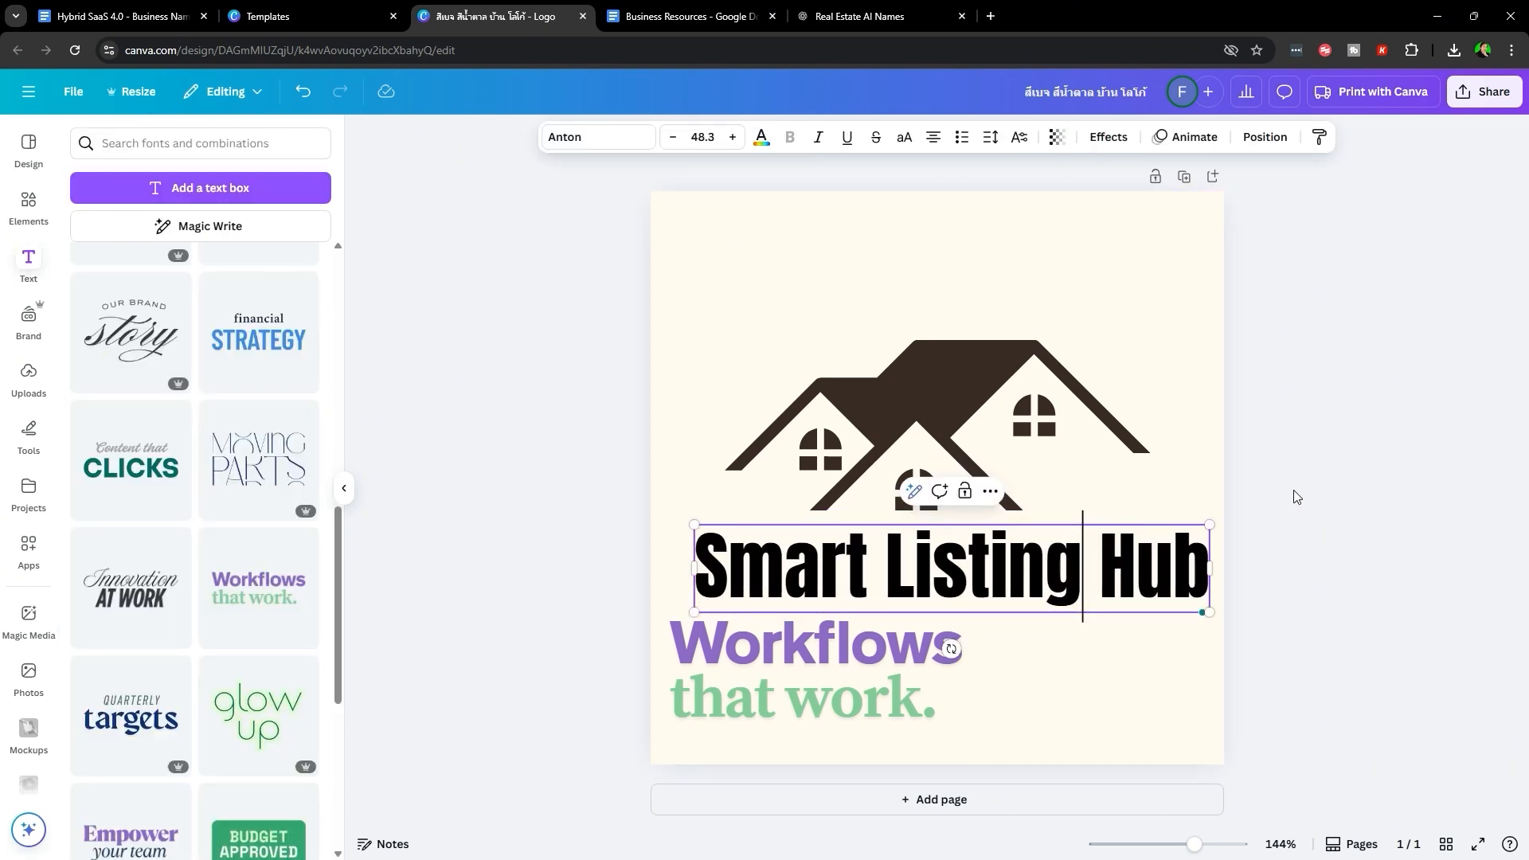
pyautogui.click(1297, 499)
# - Move the house graphic and heading together higher on the page
pyautogui.scroll(-3, 1094, 559)
pyautogui.moveTo(1138, 533); pyautogui.dragTo(892, 423)
pyautogui.moveTo(934, 419); pyautogui.dragTo(936, 417)
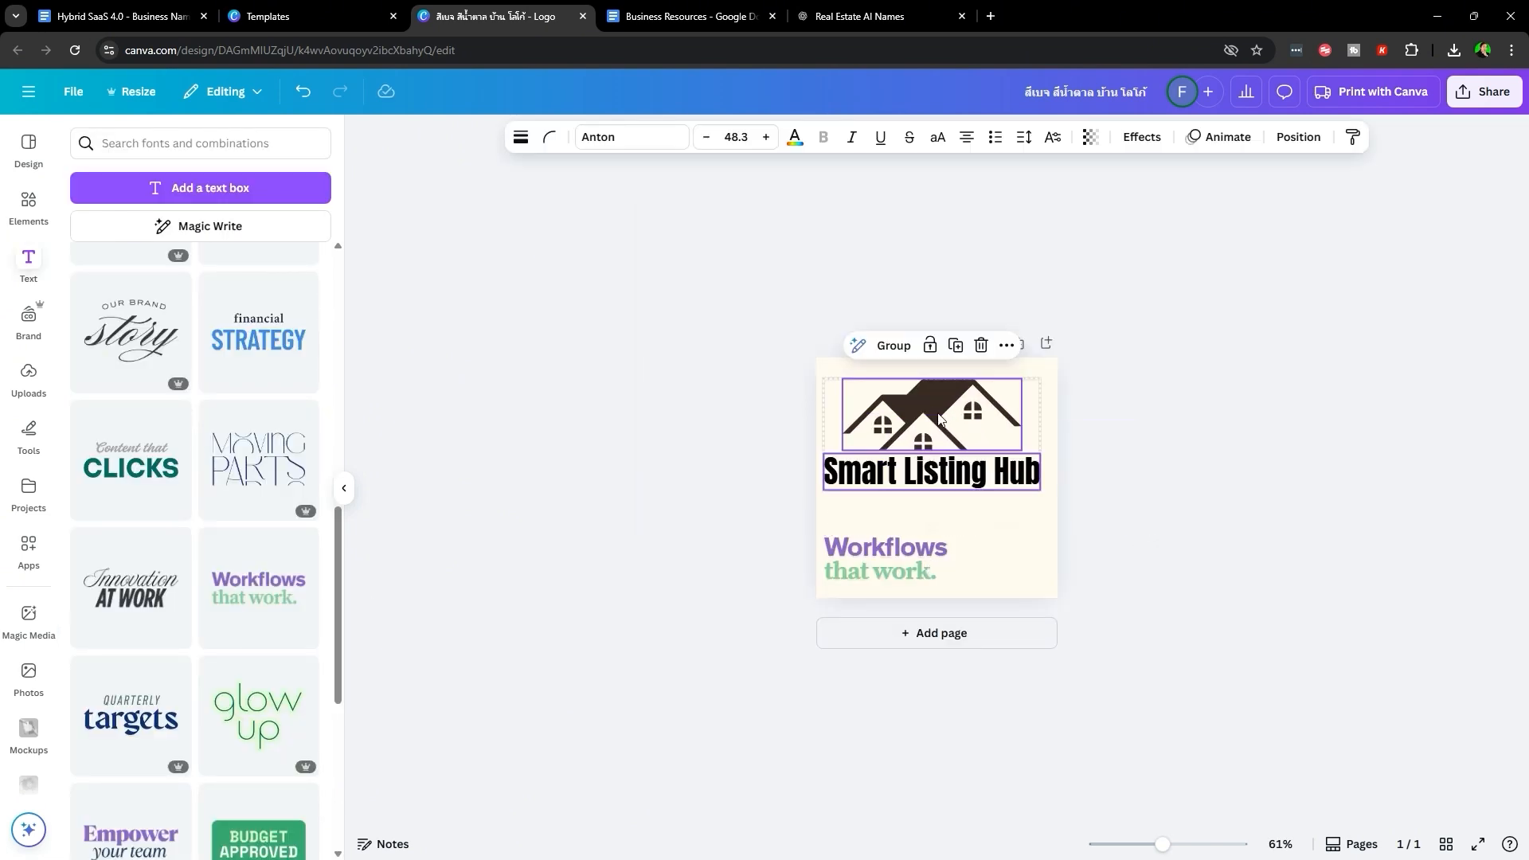
pyautogui.hotkey('ctrl', 'z')
pyautogui.moveTo(986, 470); pyautogui.dragTo(987, 428)
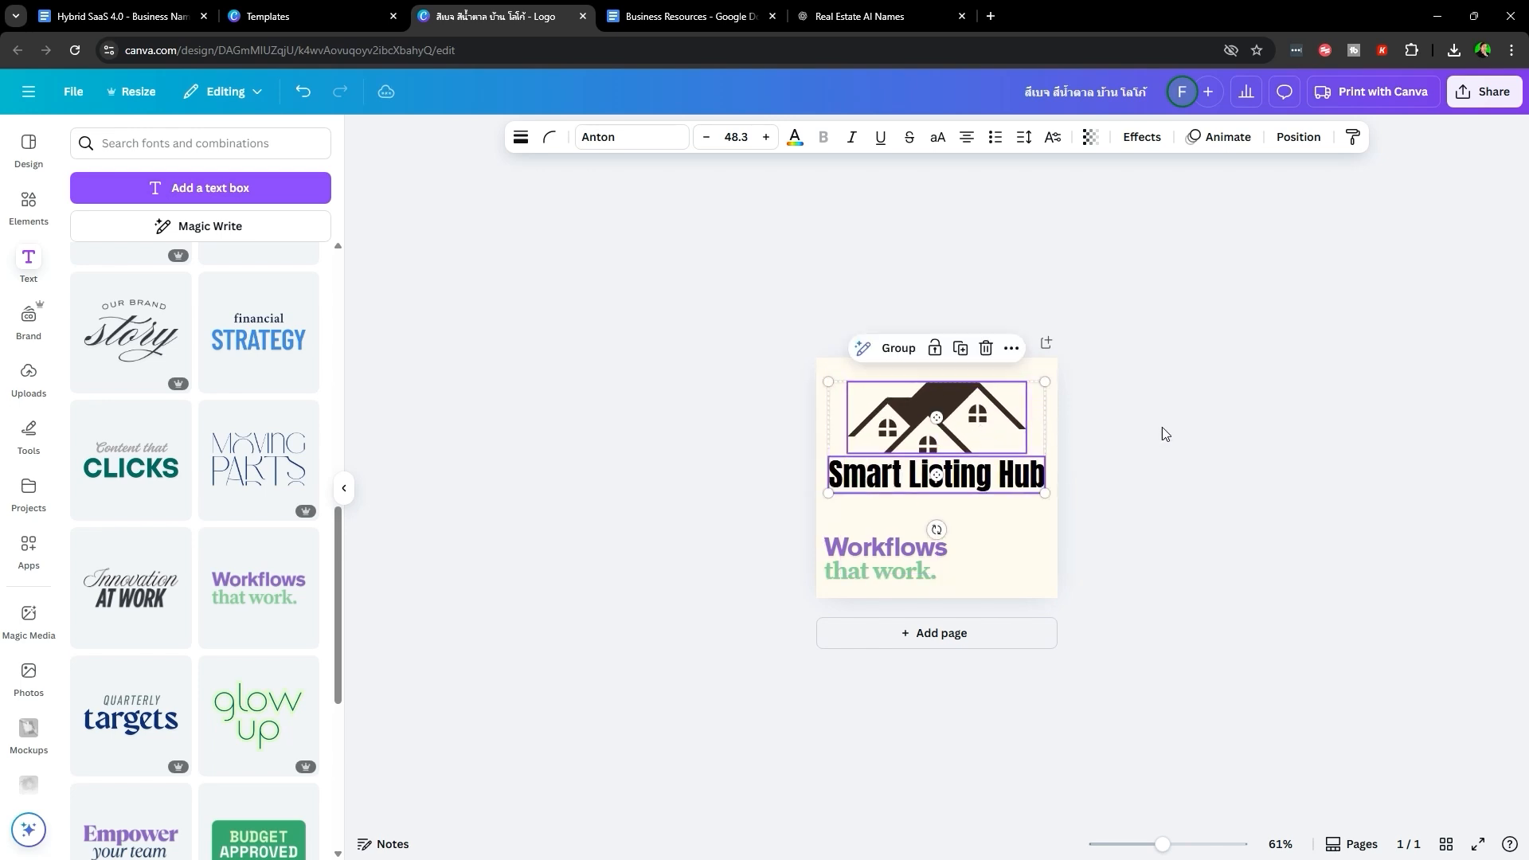
pyautogui.click(1162, 435)
pyautogui.scroll(5, 1175, 478)
# - Locate slogan 3, 'AI-Powered Real Estate Success', in Slogan Options, then return to Canva
pyautogui.click(701, 16)
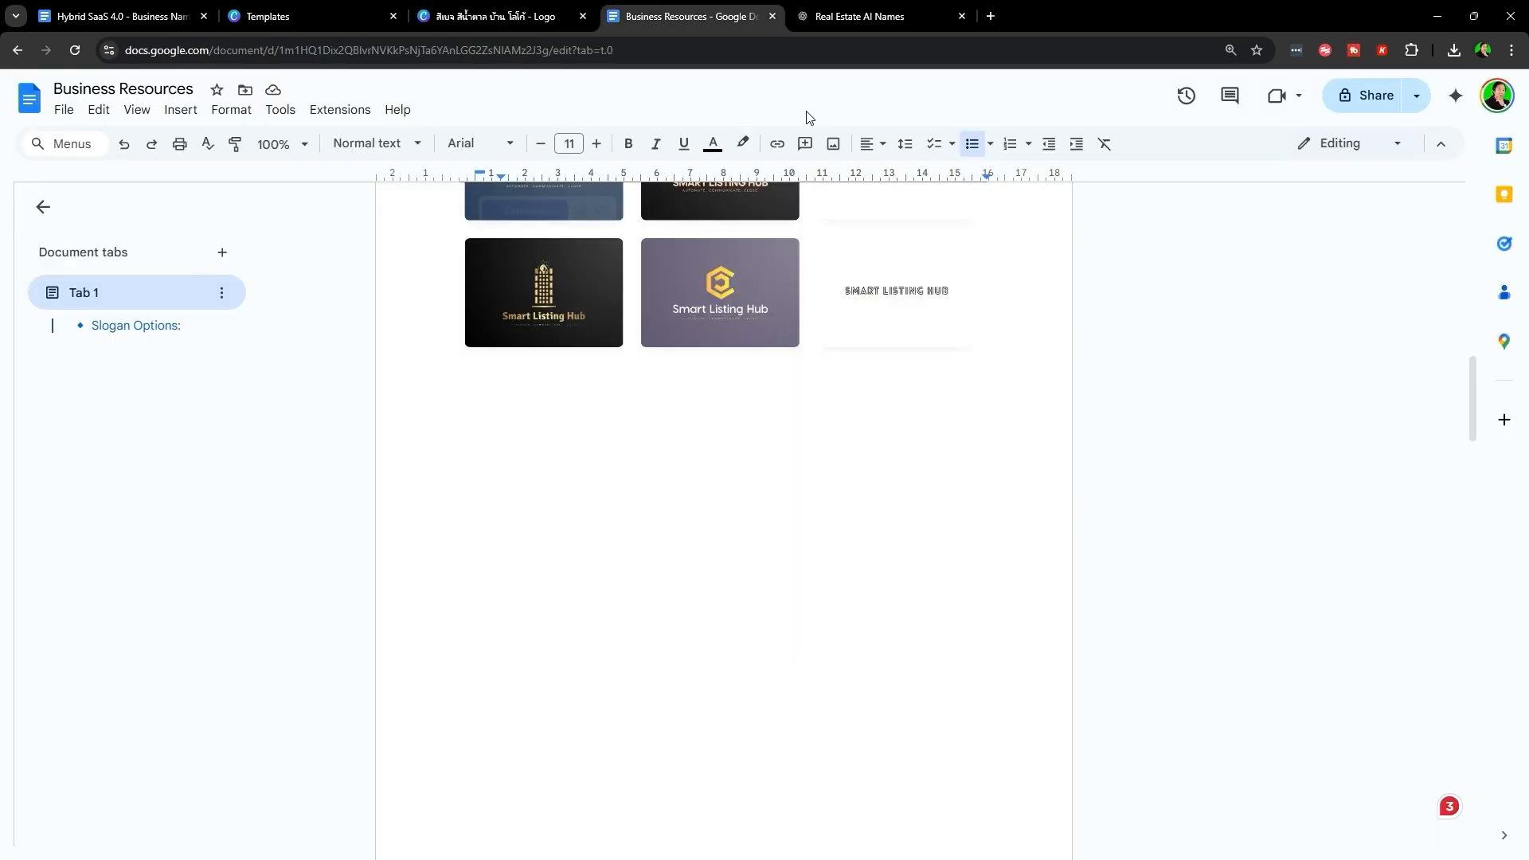
pyautogui.scroll(-15, 749, 720)
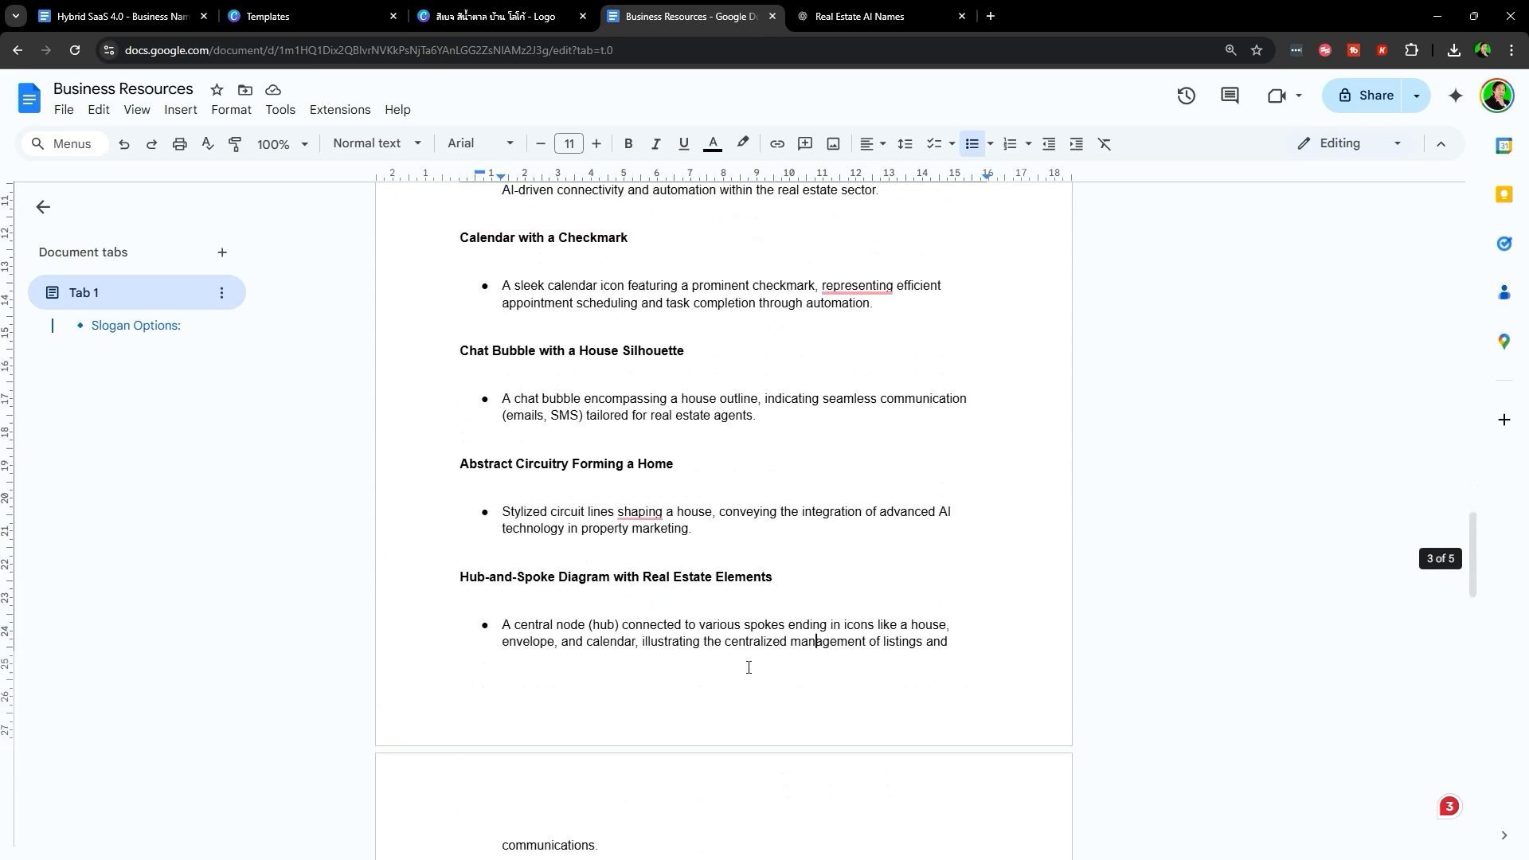
pyautogui.scroll(-10, 749, 668)
pyautogui.scroll(5, 498, 434)
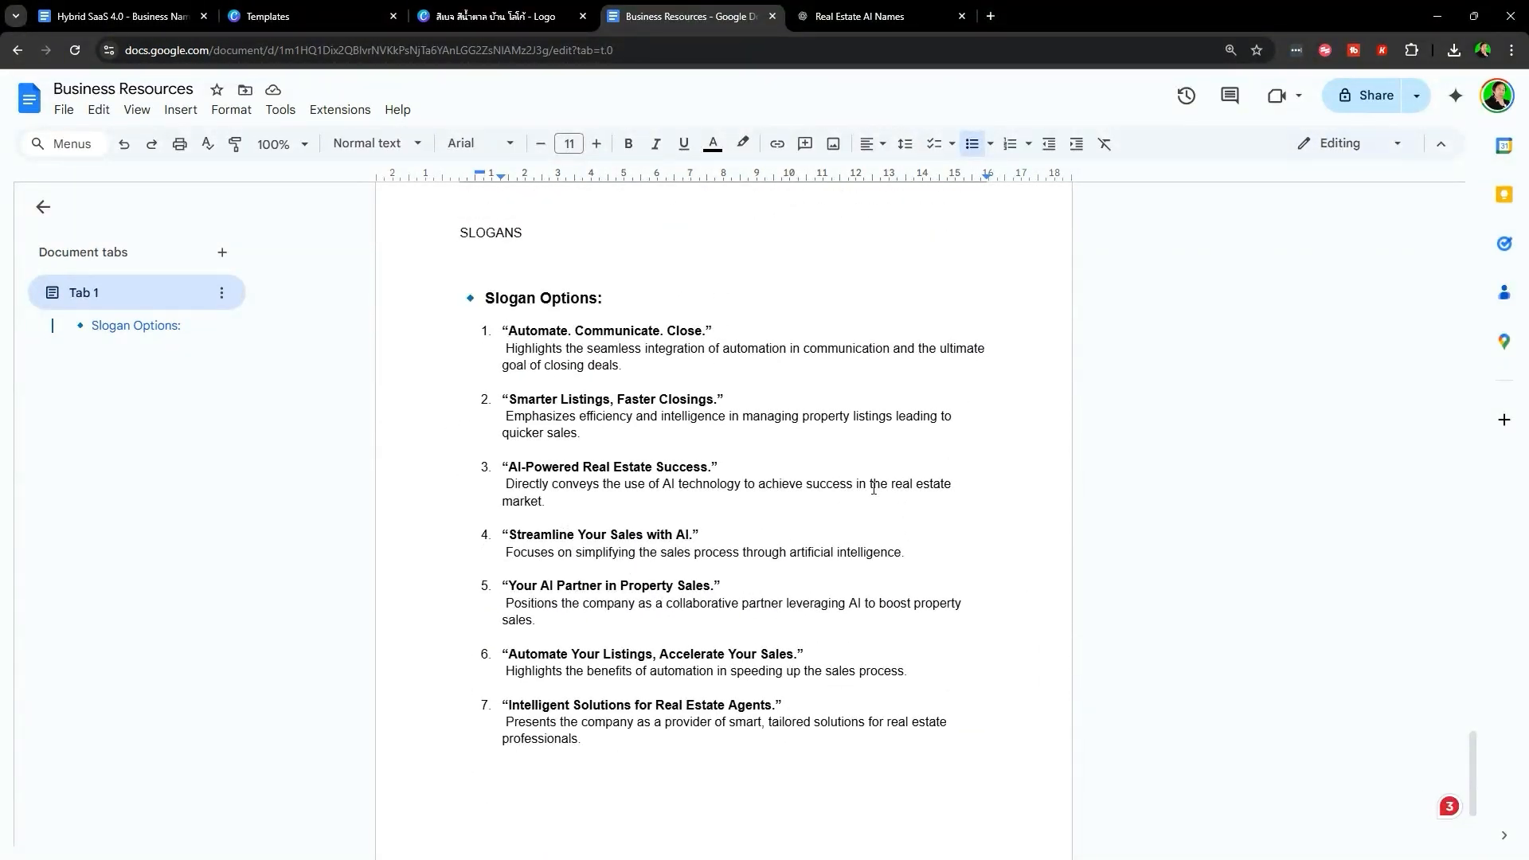
pyautogui.moveTo(504, 467); pyautogui.dragTo(749, 502)
pyautogui.click(749, 502)
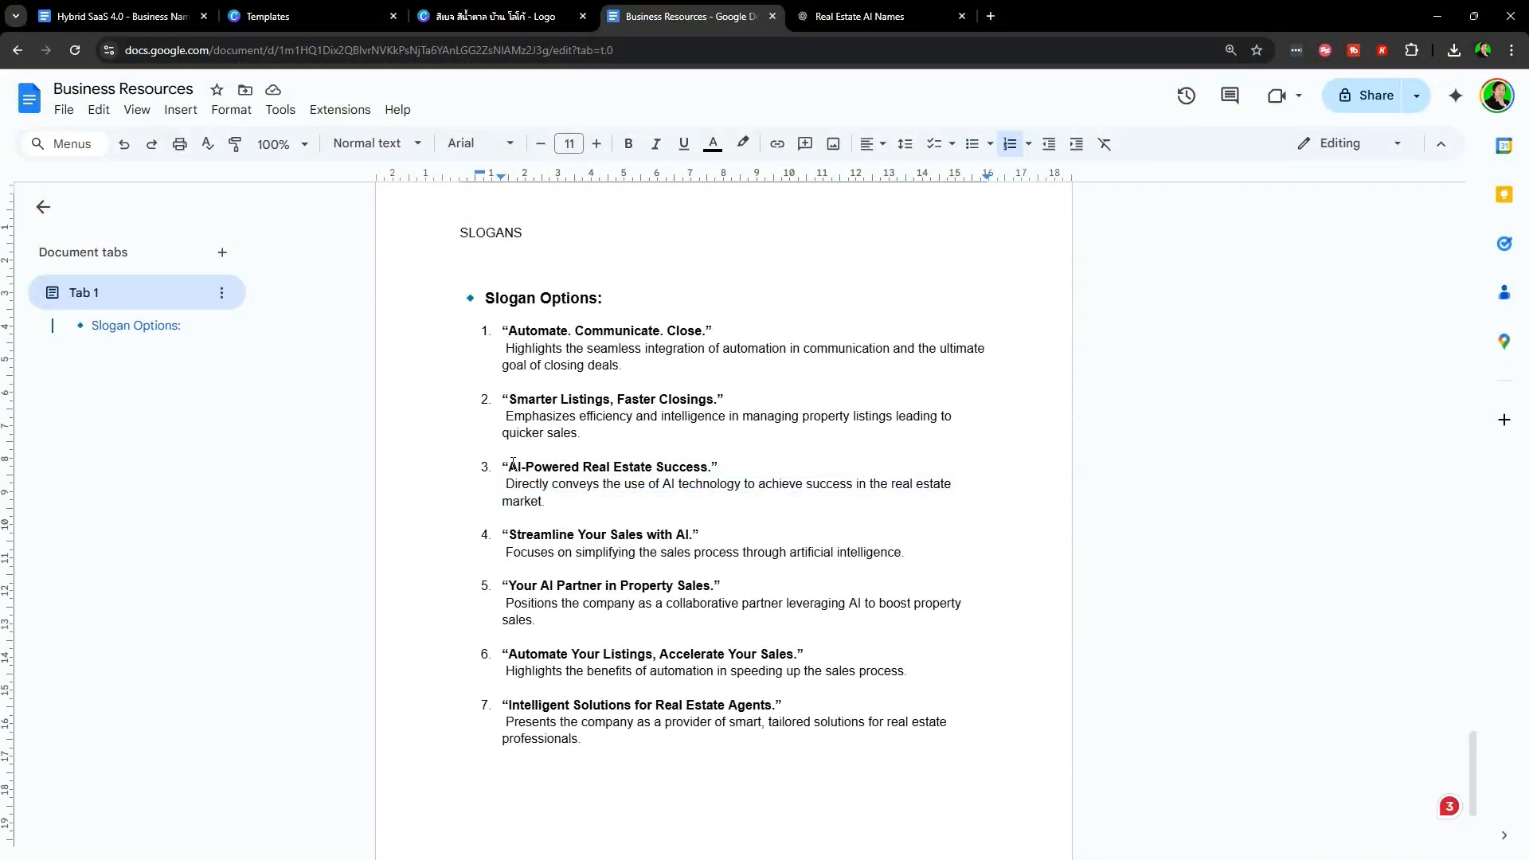
pyautogui.moveTo(662, 462); pyautogui.dragTo(713, 462)
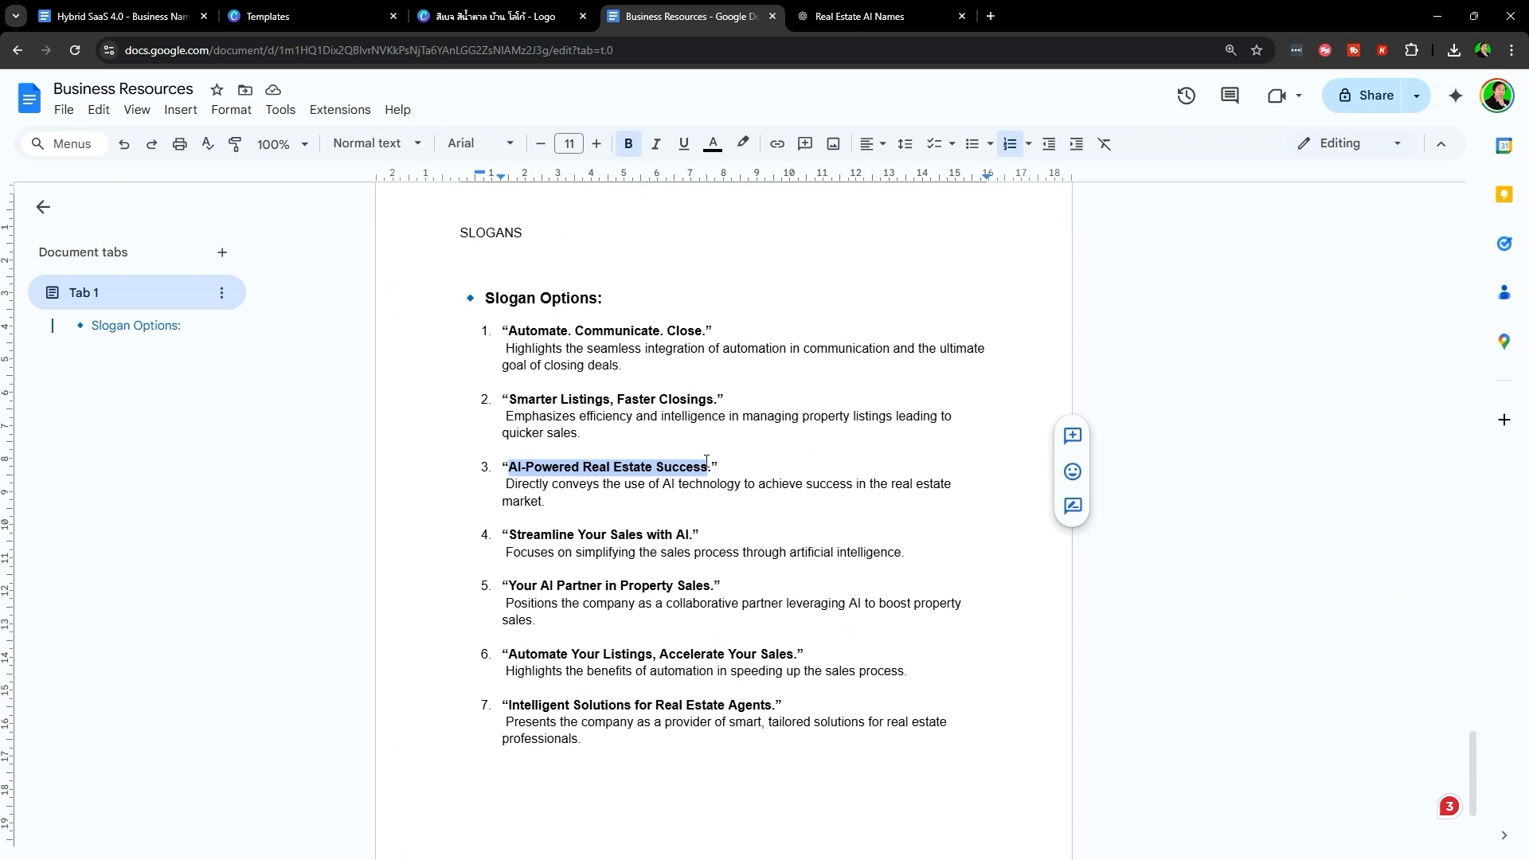
pyautogui.click(844, 16)
pyautogui.click(525, 16)
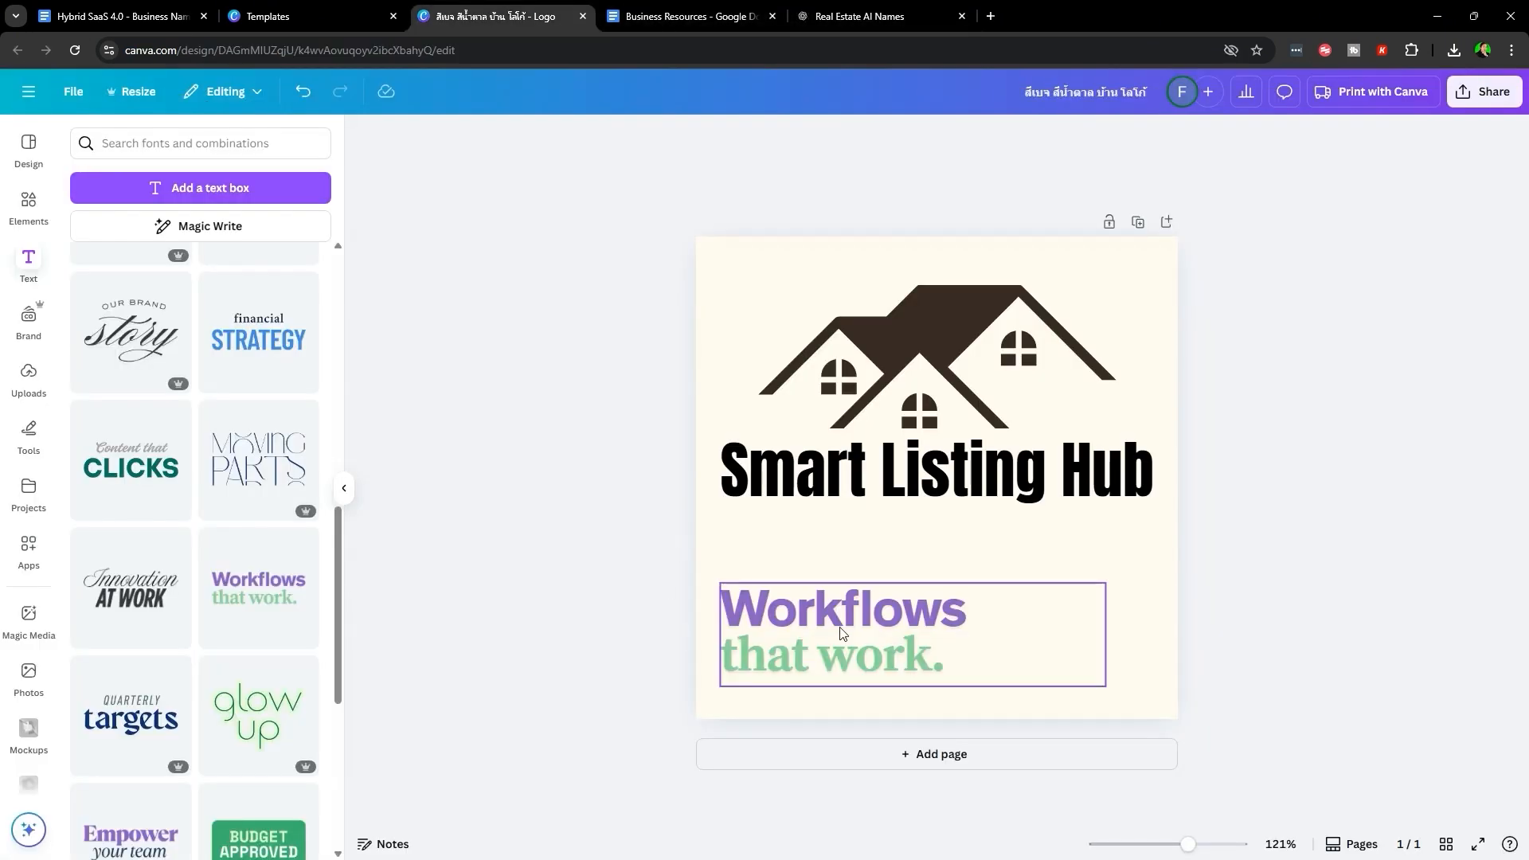
# - Change the tagline to 'A.I POWERED' / 'REAL ESTATE' and make the second line dark
pyautogui.doubleClick(813, 599)
pyautogui.write('A.I POWERED')
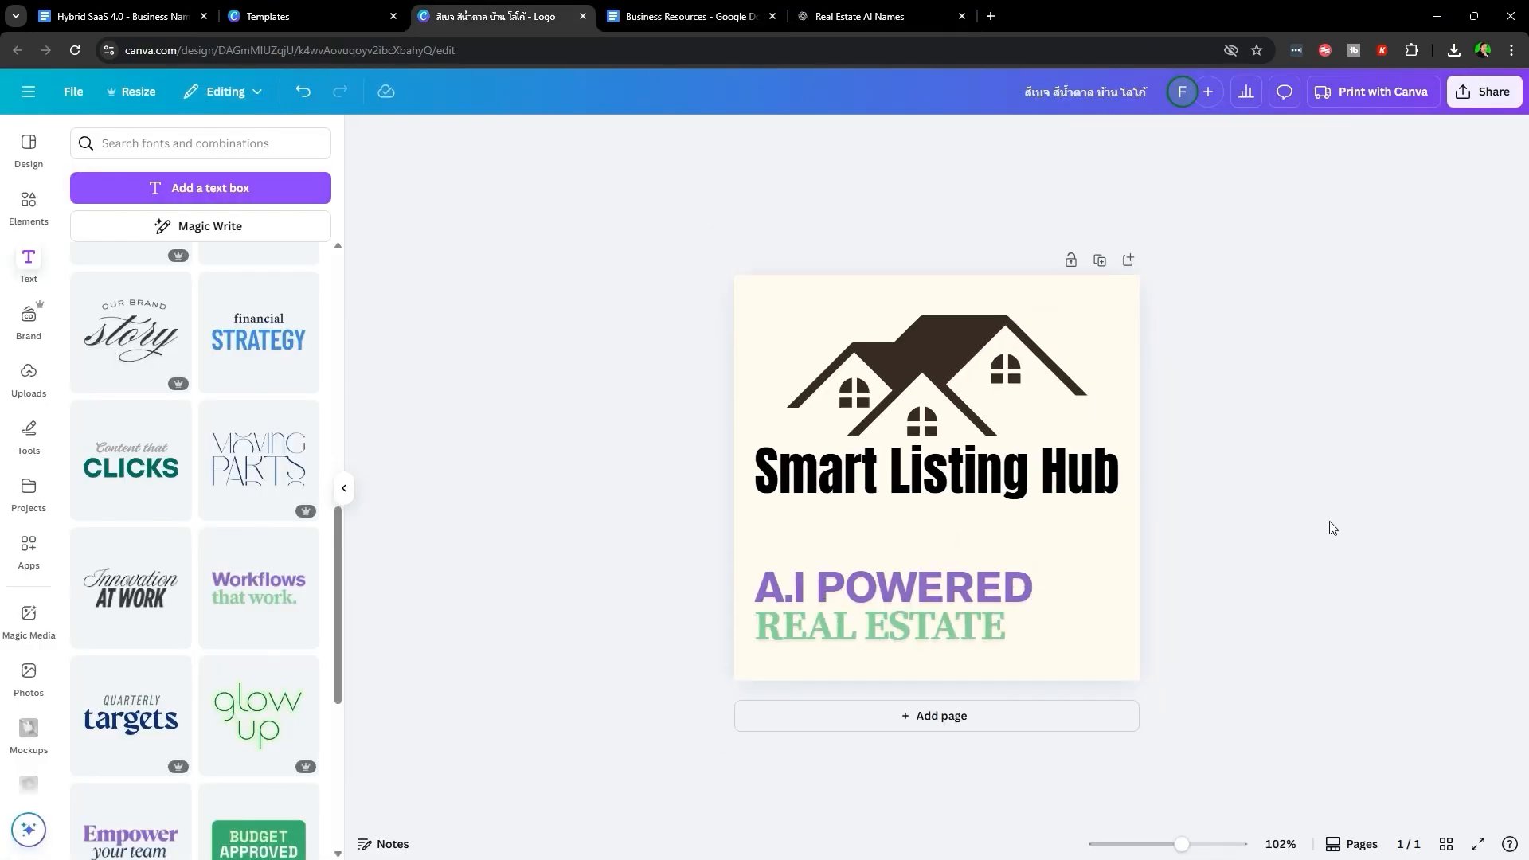
pyautogui.click(969, 577)
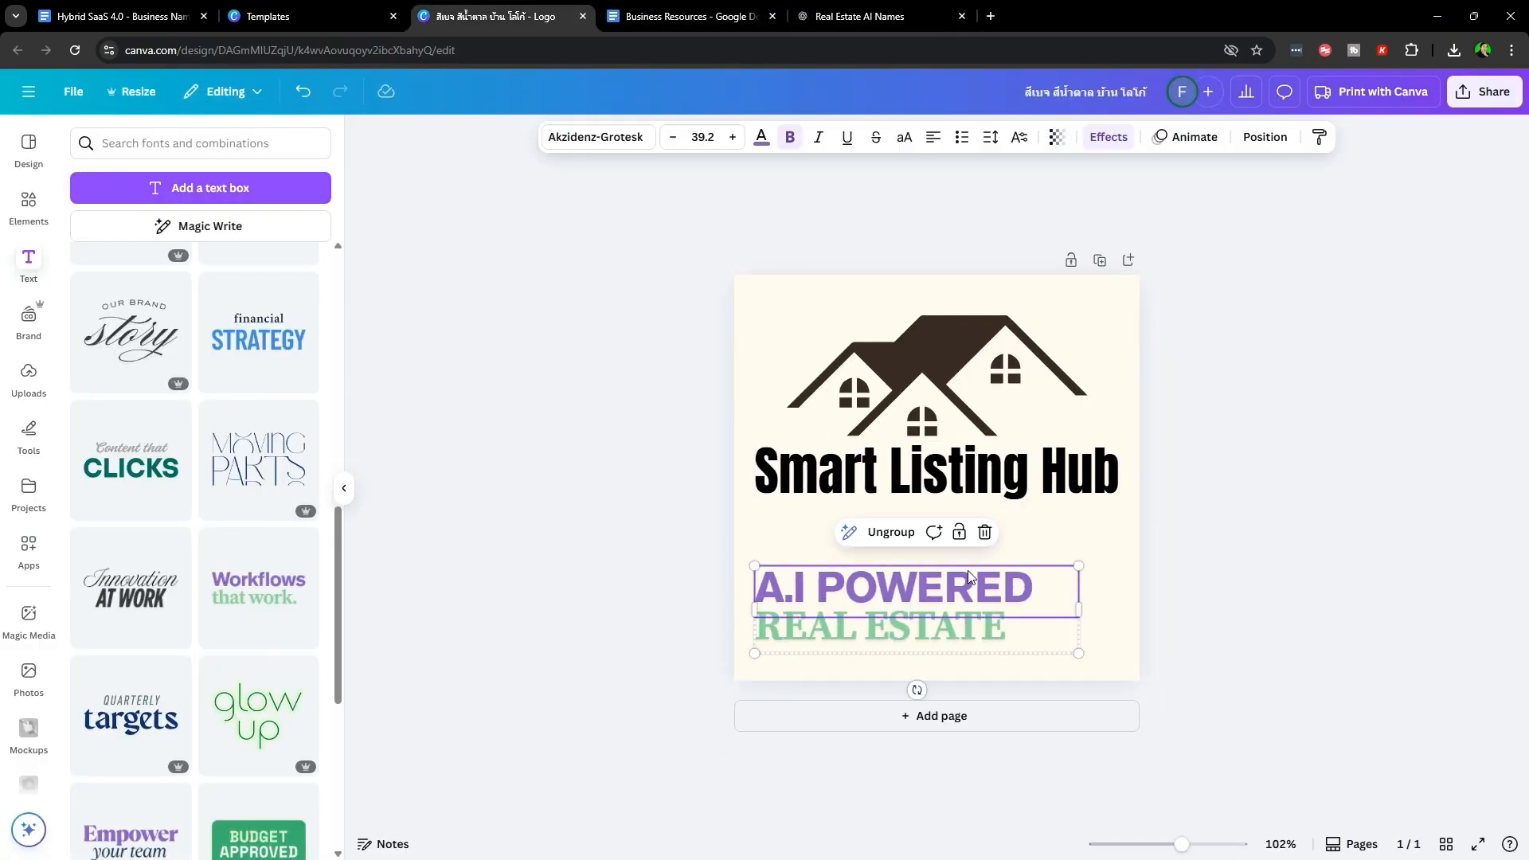
pyautogui.click(761, 138)
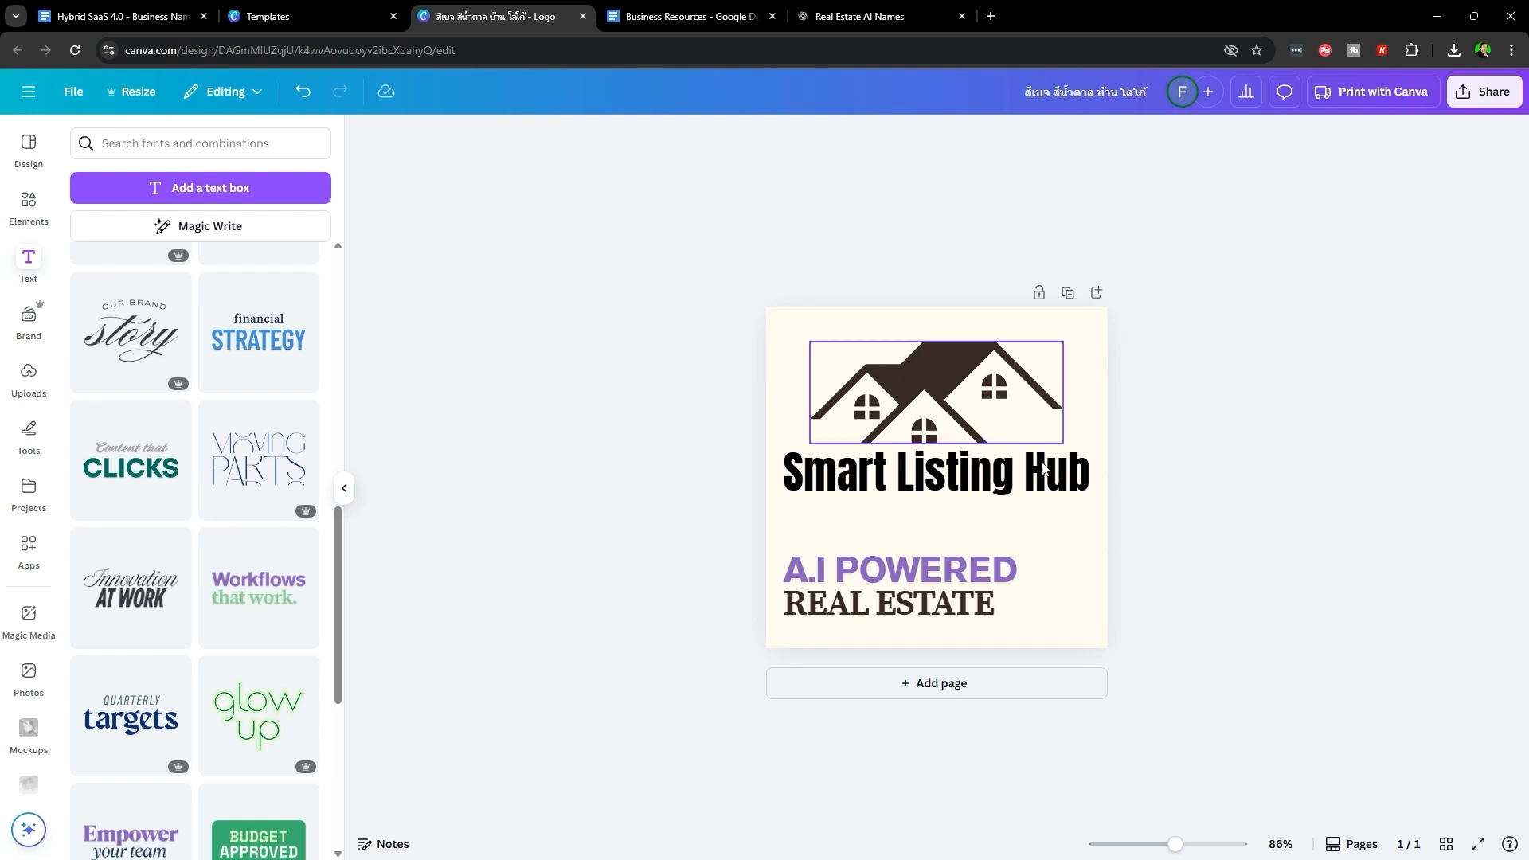
# - Download the updated logo design as a PNG
pyautogui.click(1480, 93)
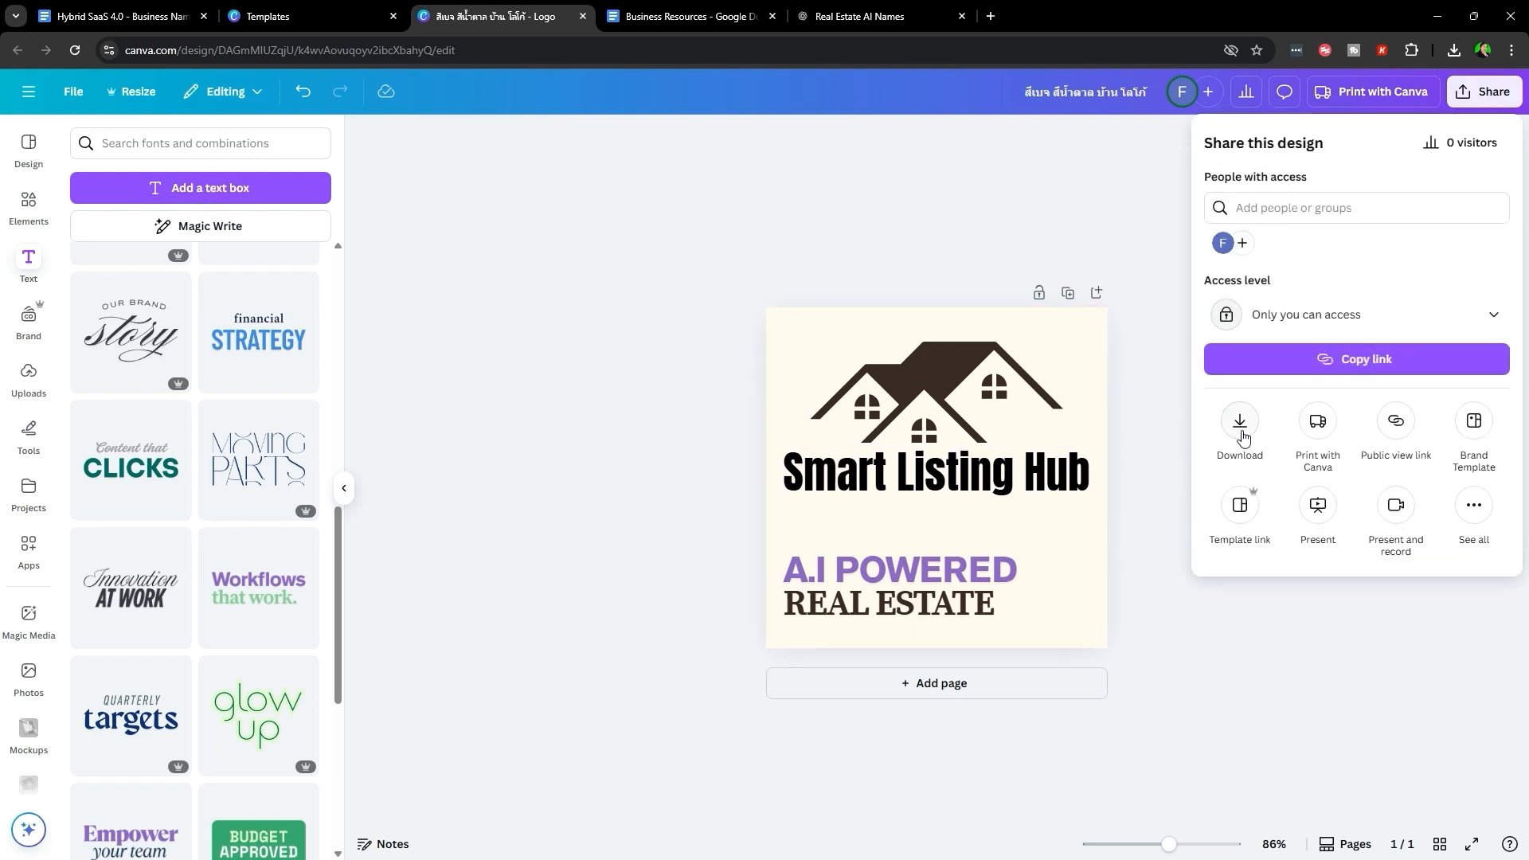
pyautogui.click(1241, 425)
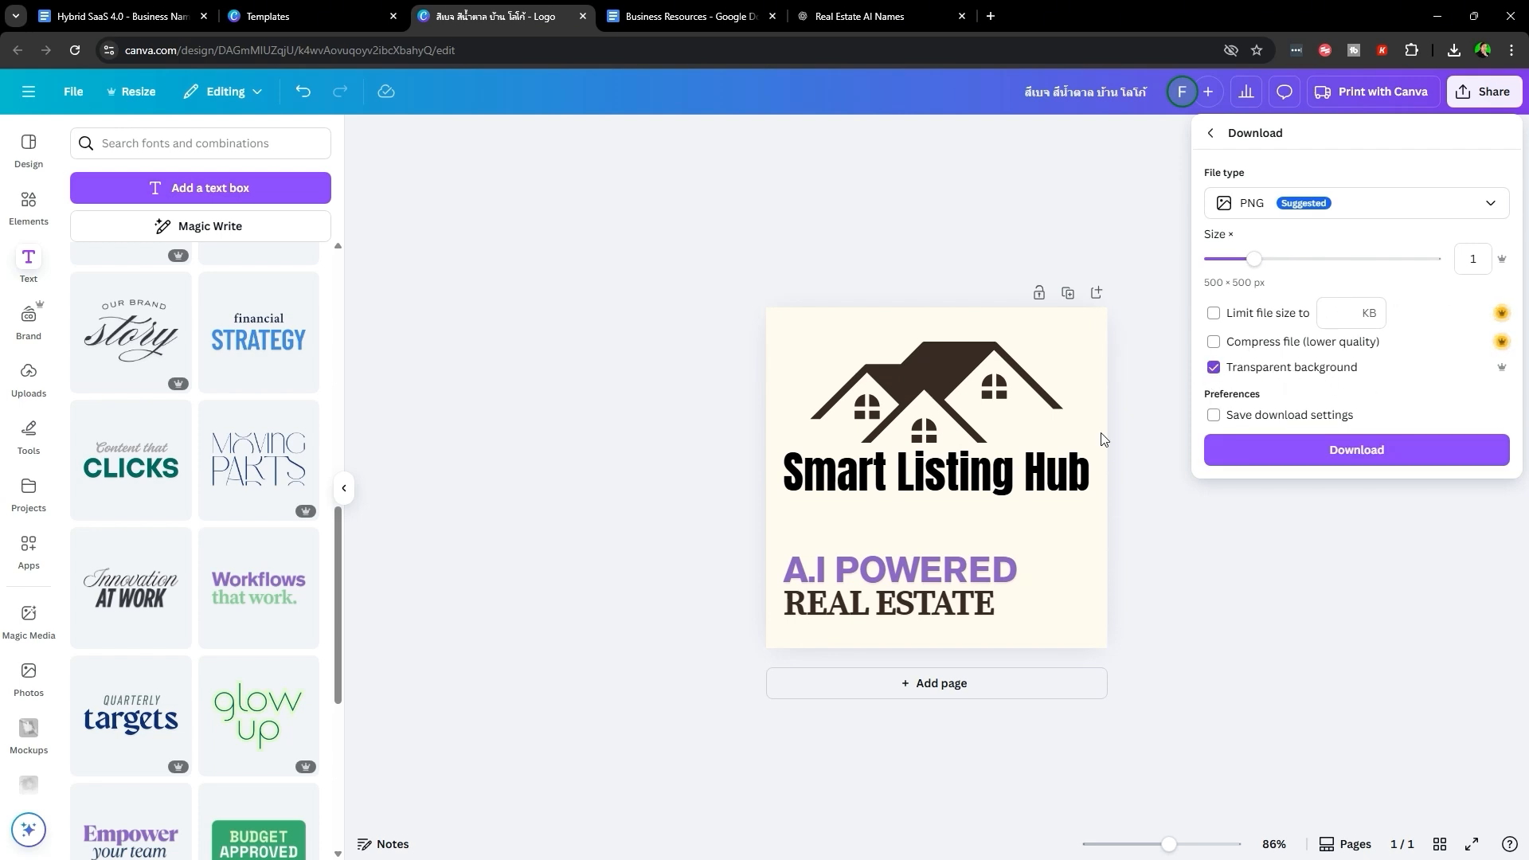
pyautogui.click(1147, 402)
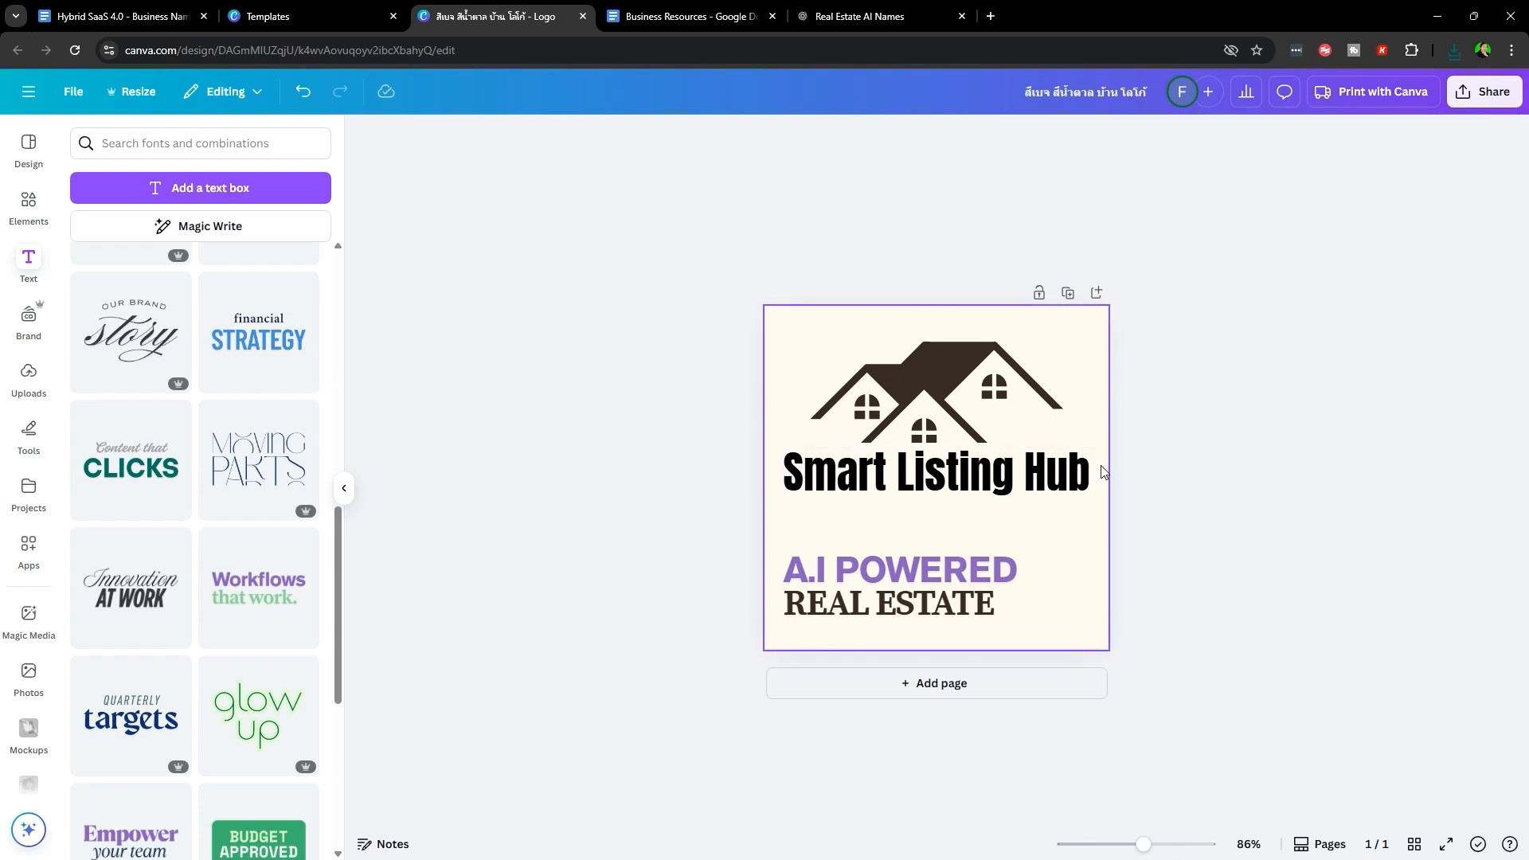
pyautogui.click(695, 10)
# - Insert the downloaded logo PNG below the logo grid and set it in front of text
pyautogui.scroll(20, 823, 440)
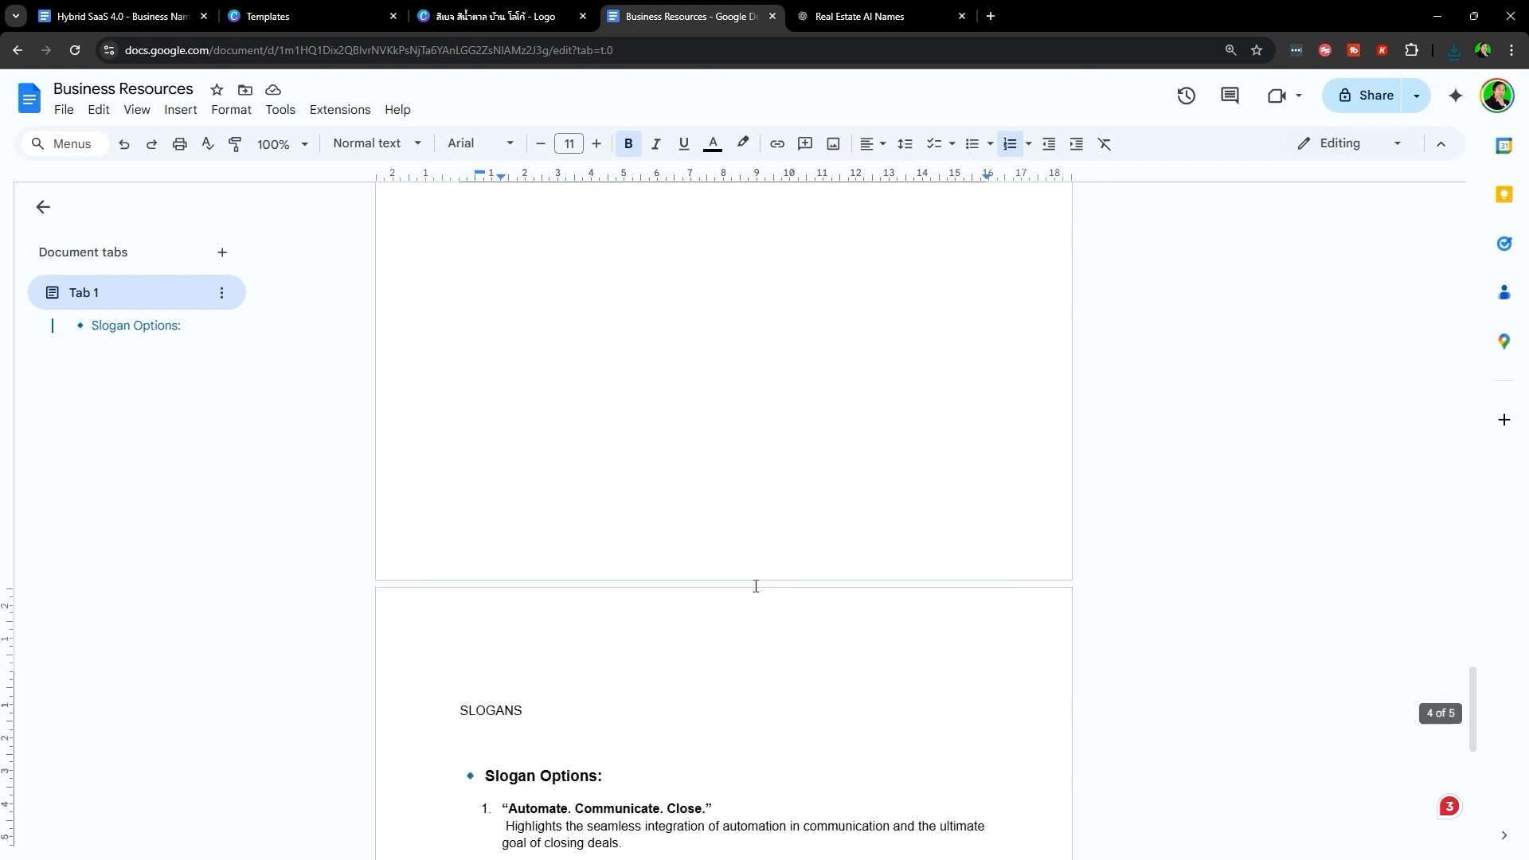
pyautogui.scroll(11, 627, 511)
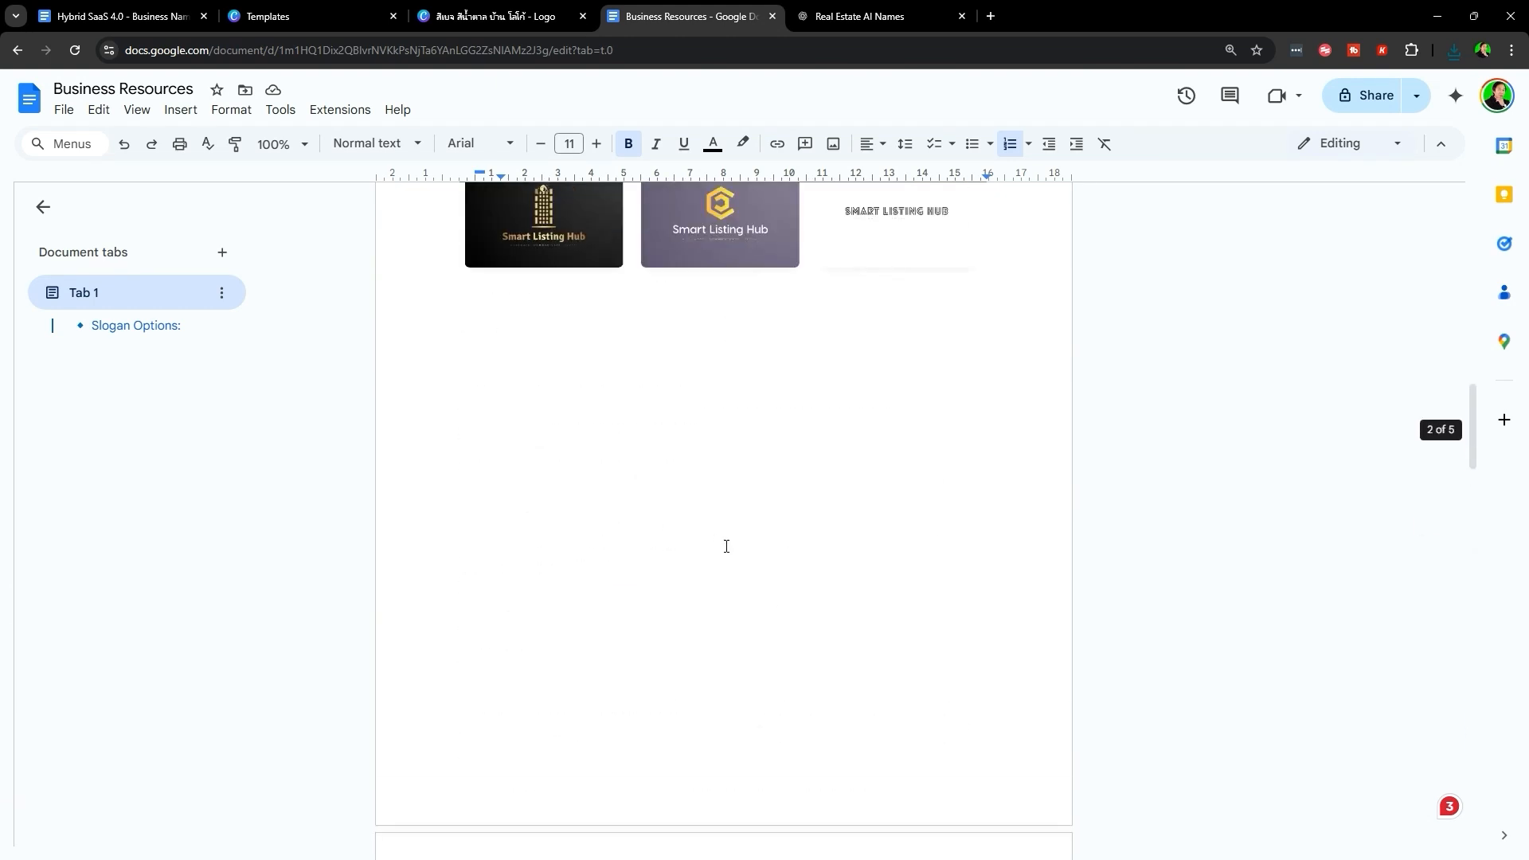
pyautogui.click(717, 695)
pyautogui.scroll(-3, 488, 482)
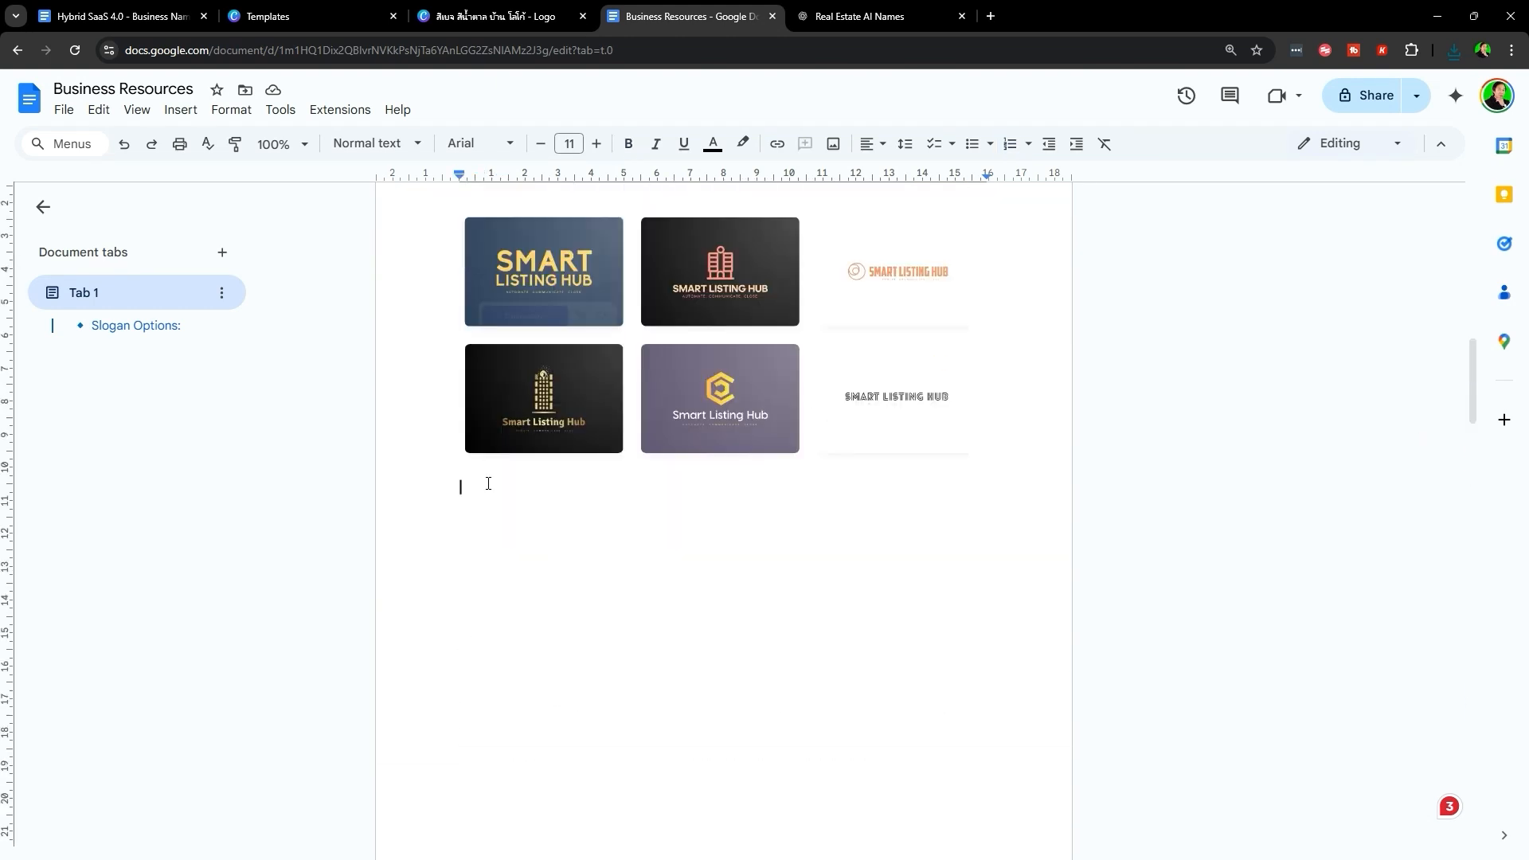
pyautogui.click(1454, 49)
pyautogui.moveTo(1307, 119); pyautogui.dragTo(590, 314)
pyautogui.click(775, 651)
pyautogui.click(600, 821)
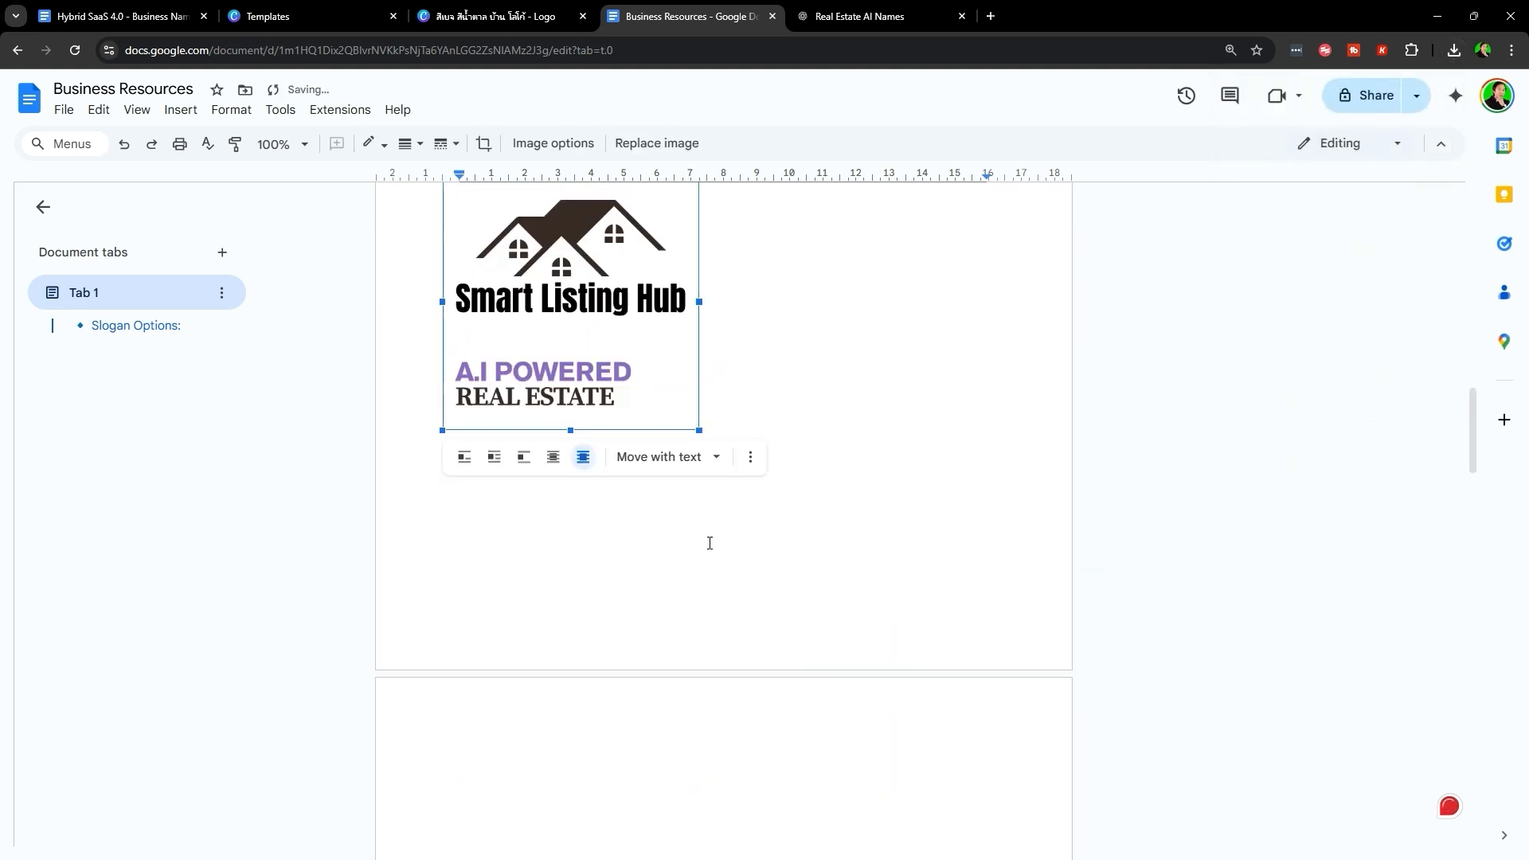
# - Shrink the logo and position it just beneath the logo grid
pyautogui.scroll(4, 466, 675)
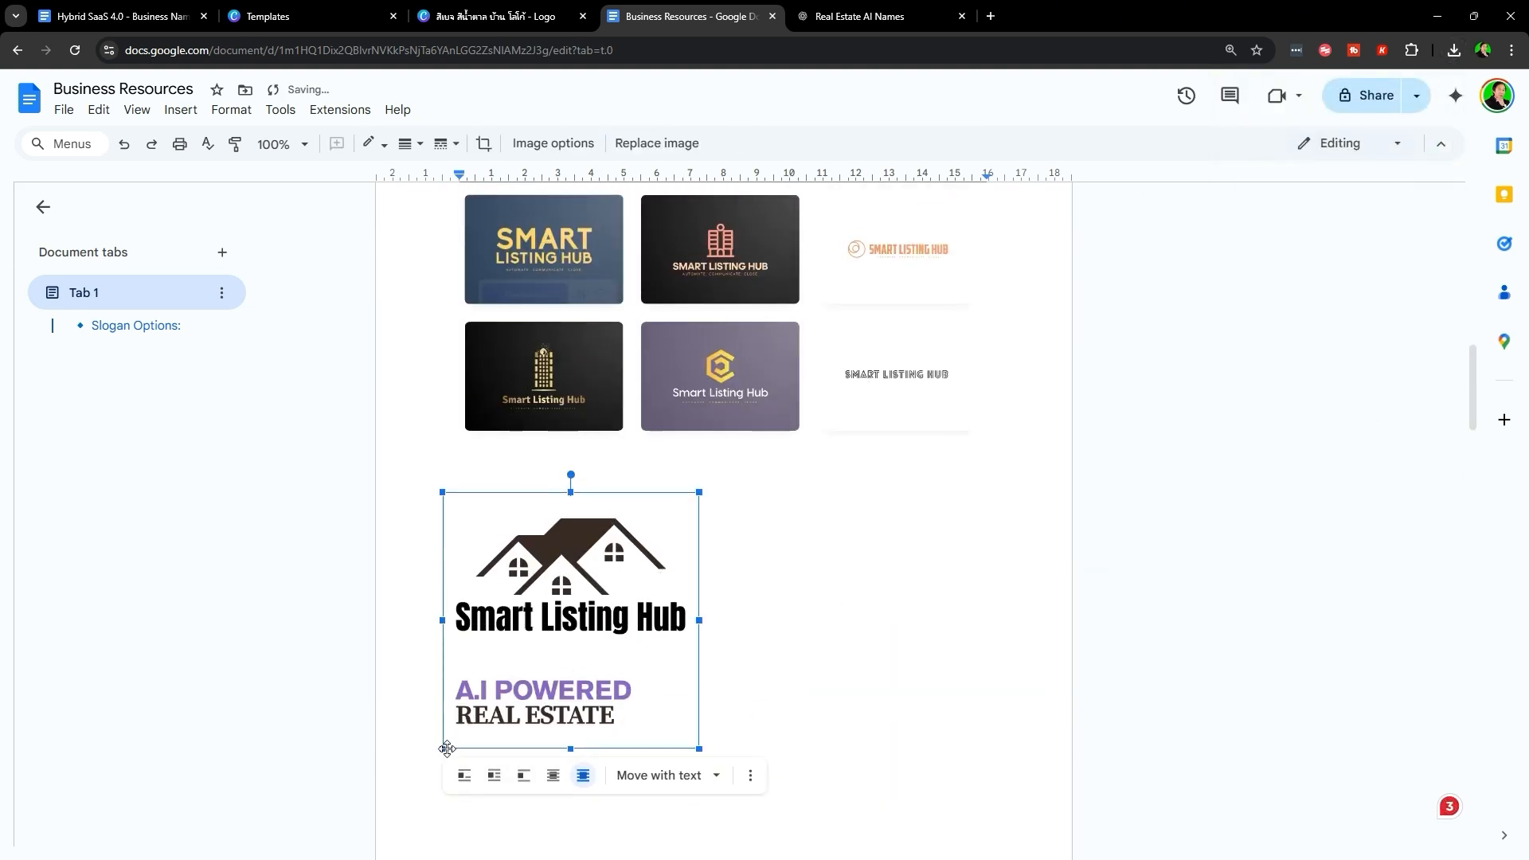
pyautogui.moveTo(443, 749); pyautogui.dragTo(516, 676)
pyautogui.click(781, 533)
pyautogui.moveTo(595, 606); pyautogui.dragTo(616, 567)
pyautogui.click(838, 545)
pyautogui.click(890, 535)
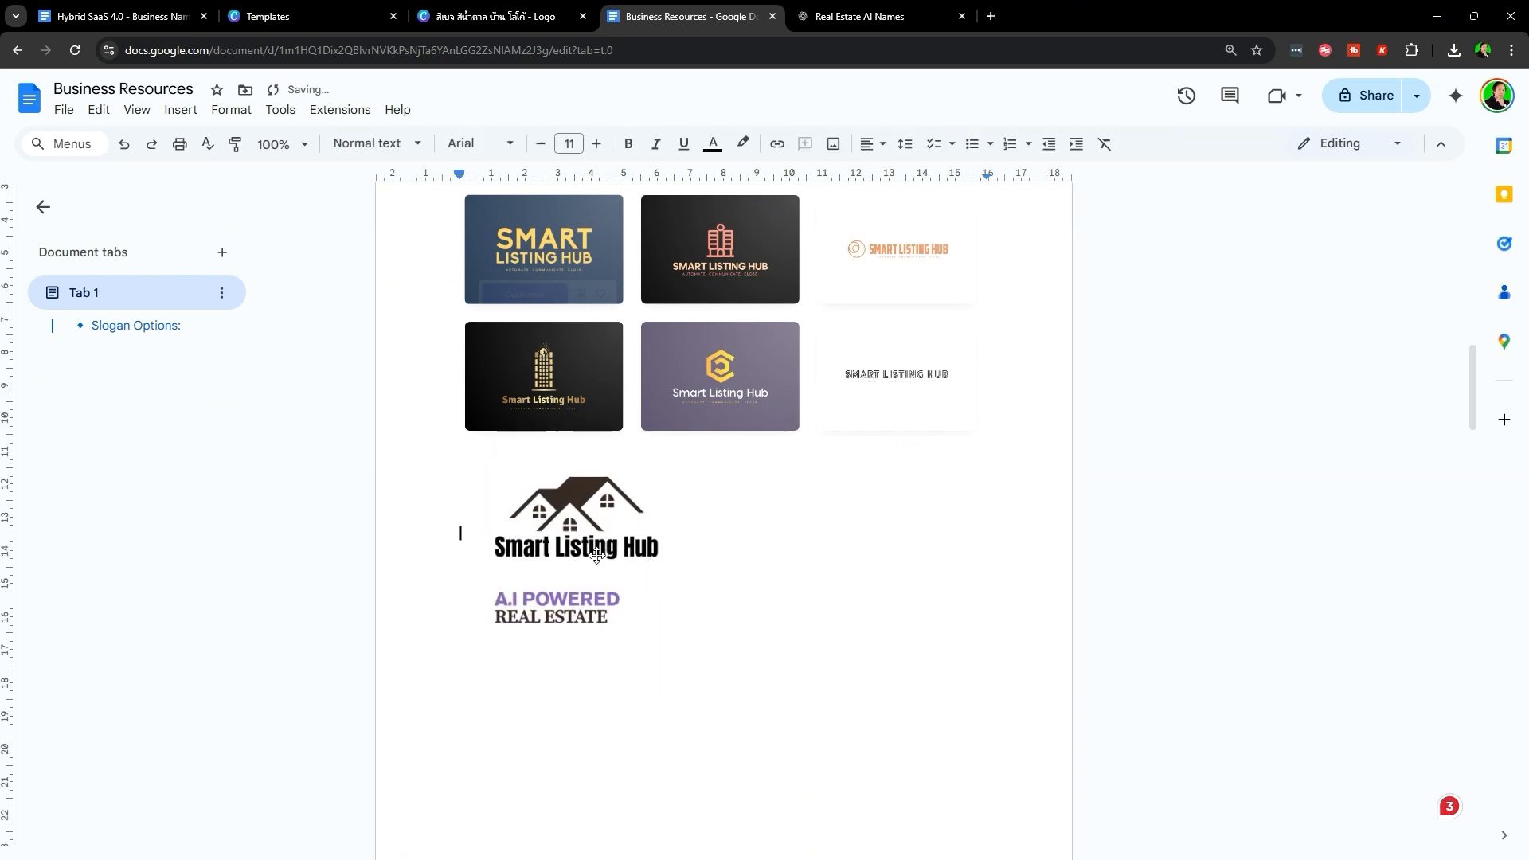
pyautogui.click(505, 16)
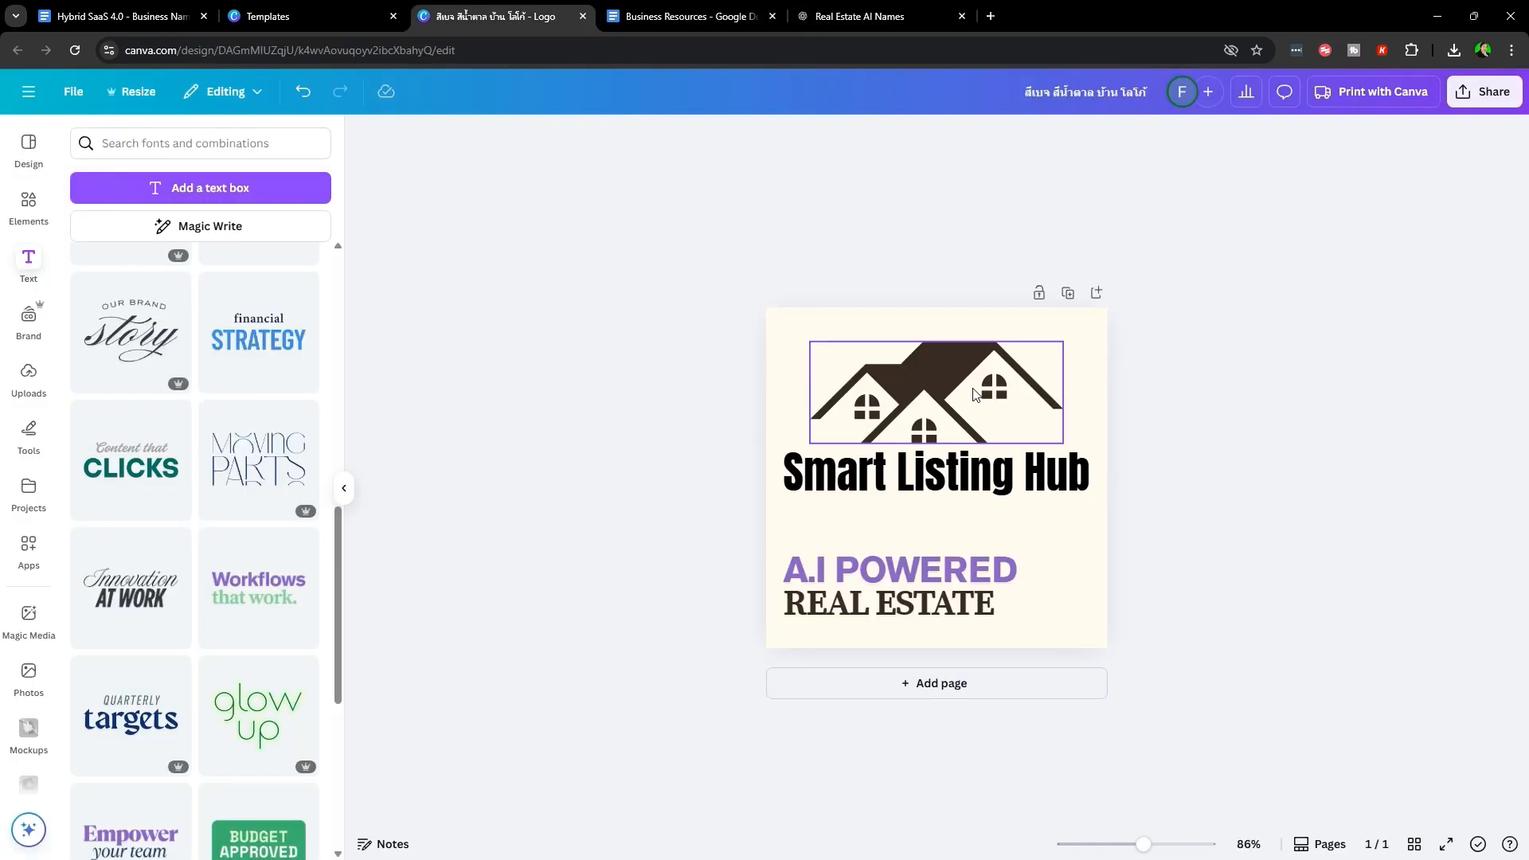
# - Duplicate the logo page and remove the 'A.I POWERED REAL ESTATE' tagline on Page 2
pyautogui.click(1068, 296)
pyautogui.scroll(-2, 1163, 526)
pyautogui.click(910, 698)
pyautogui.press('Delete')
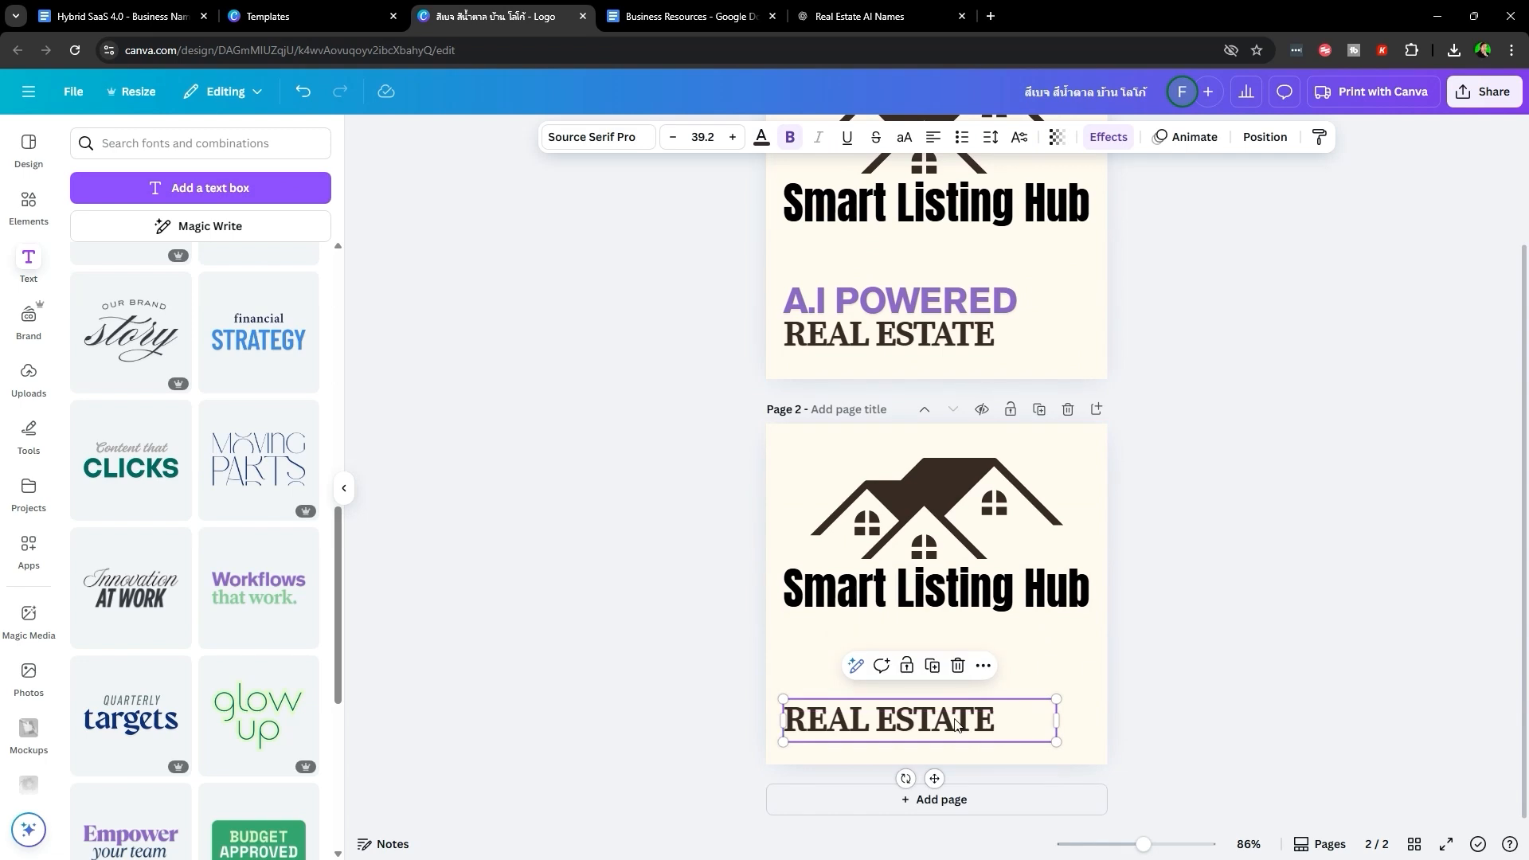
pyautogui.click(955, 721)
pyautogui.press('Delete')
pyautogui.click(1225, 618)
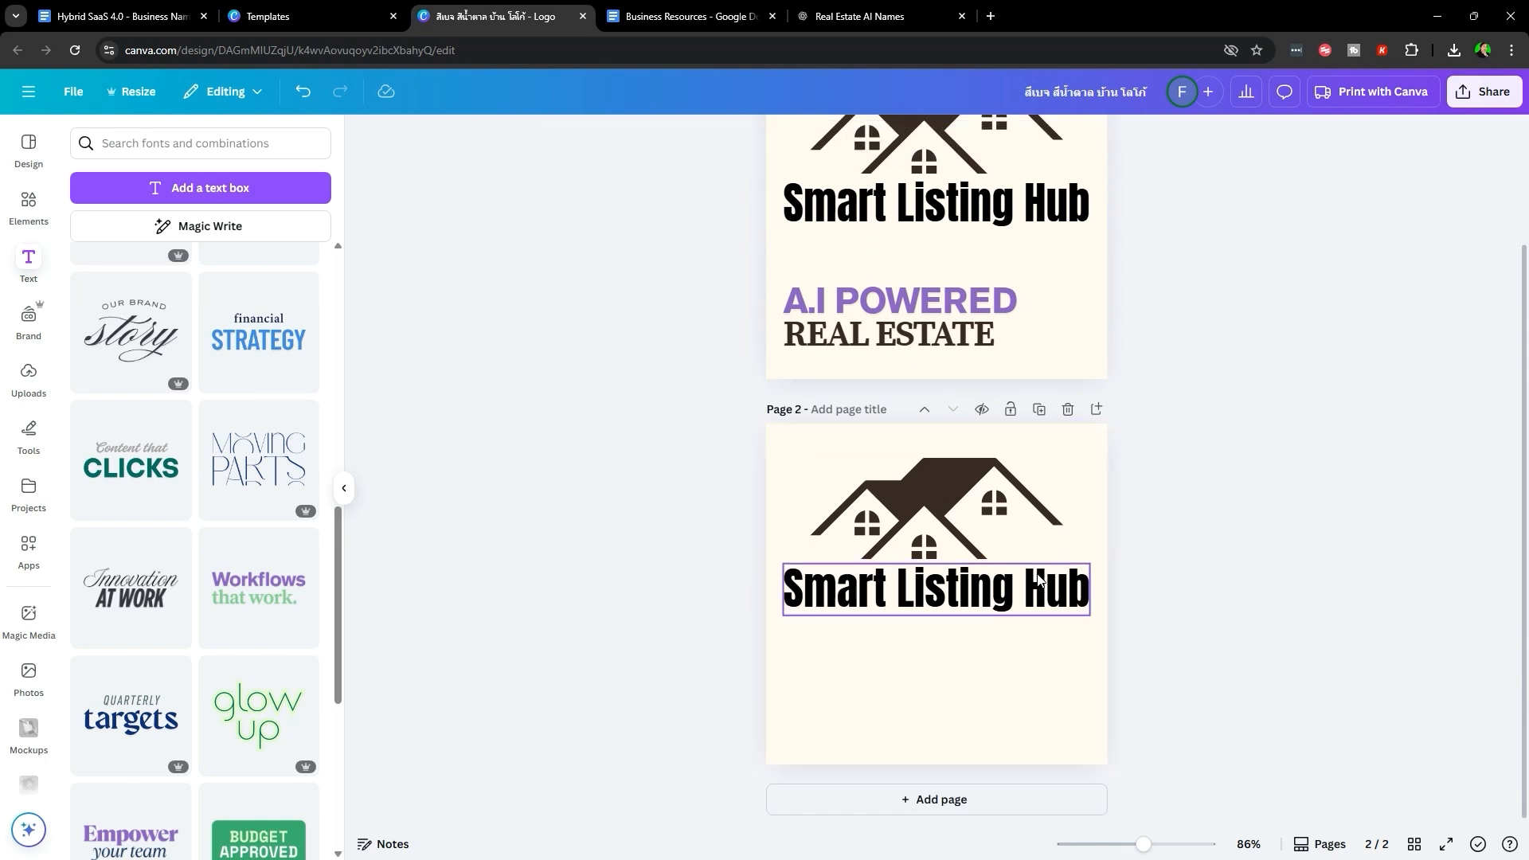
pyautogui.moveTo(1066, 677); pyautogui.dragTo(905, 563)
pyautogui.click(1243, 358)
# - Download both pages of the design as PNG images
pyautogui.click(1482, 92)
pyautogui.click(1240, 430)
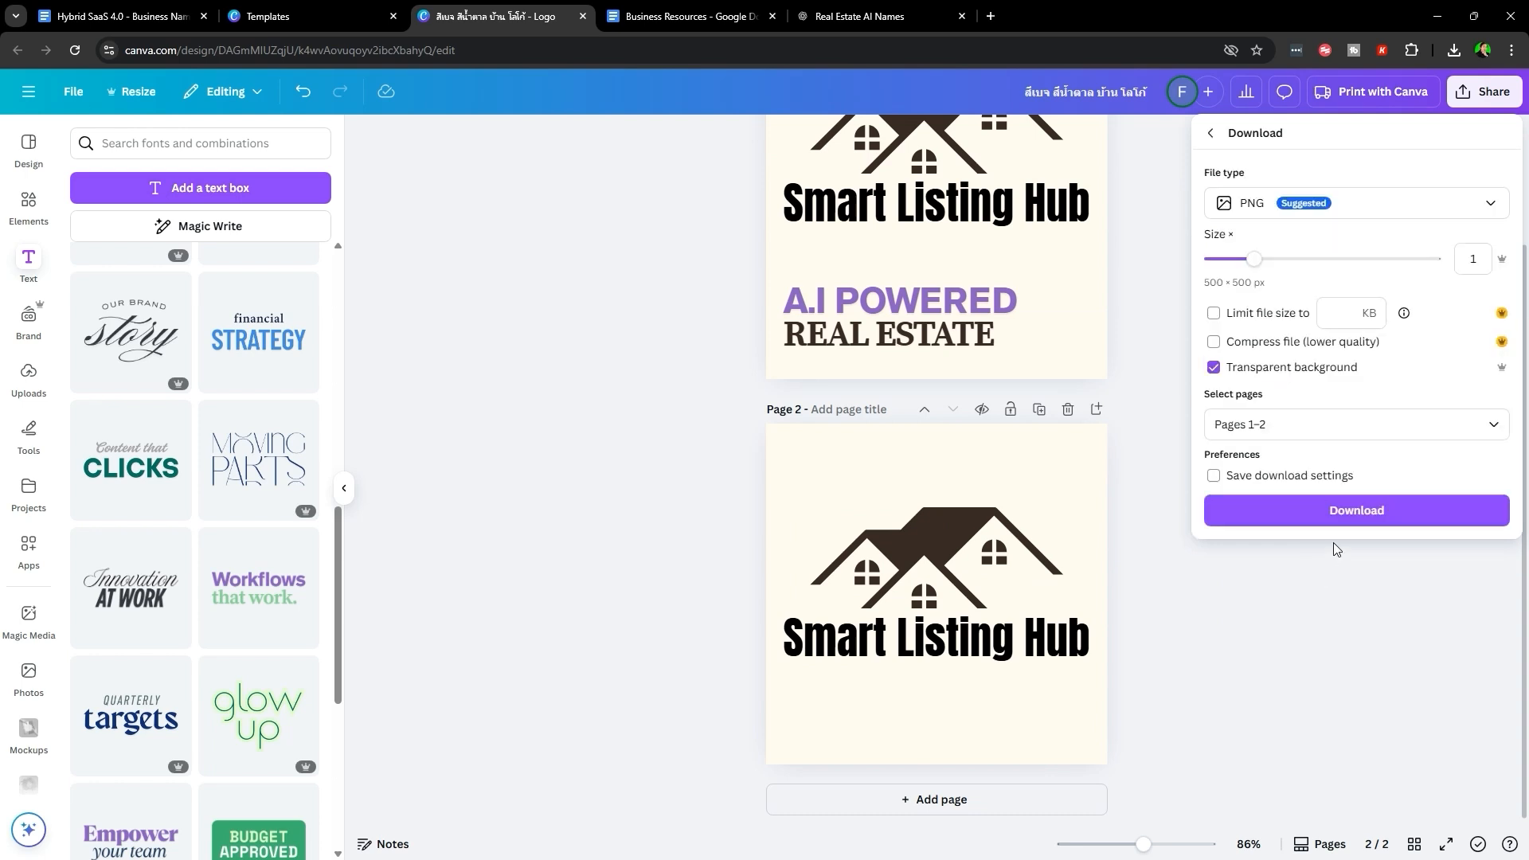
pyautogui.click(1346, 510)
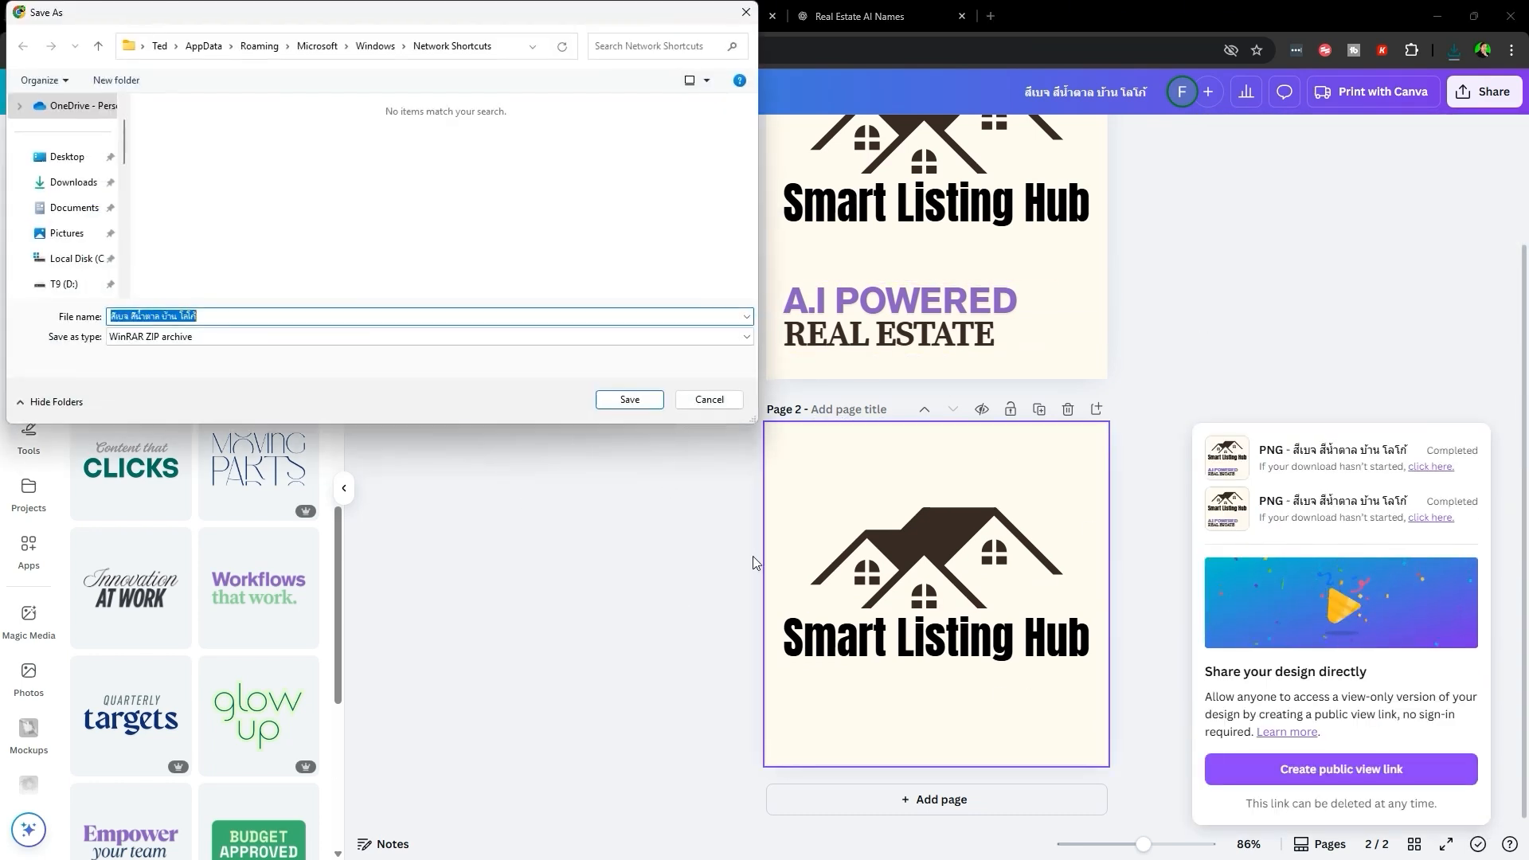
pyautogui.click(630, 400)
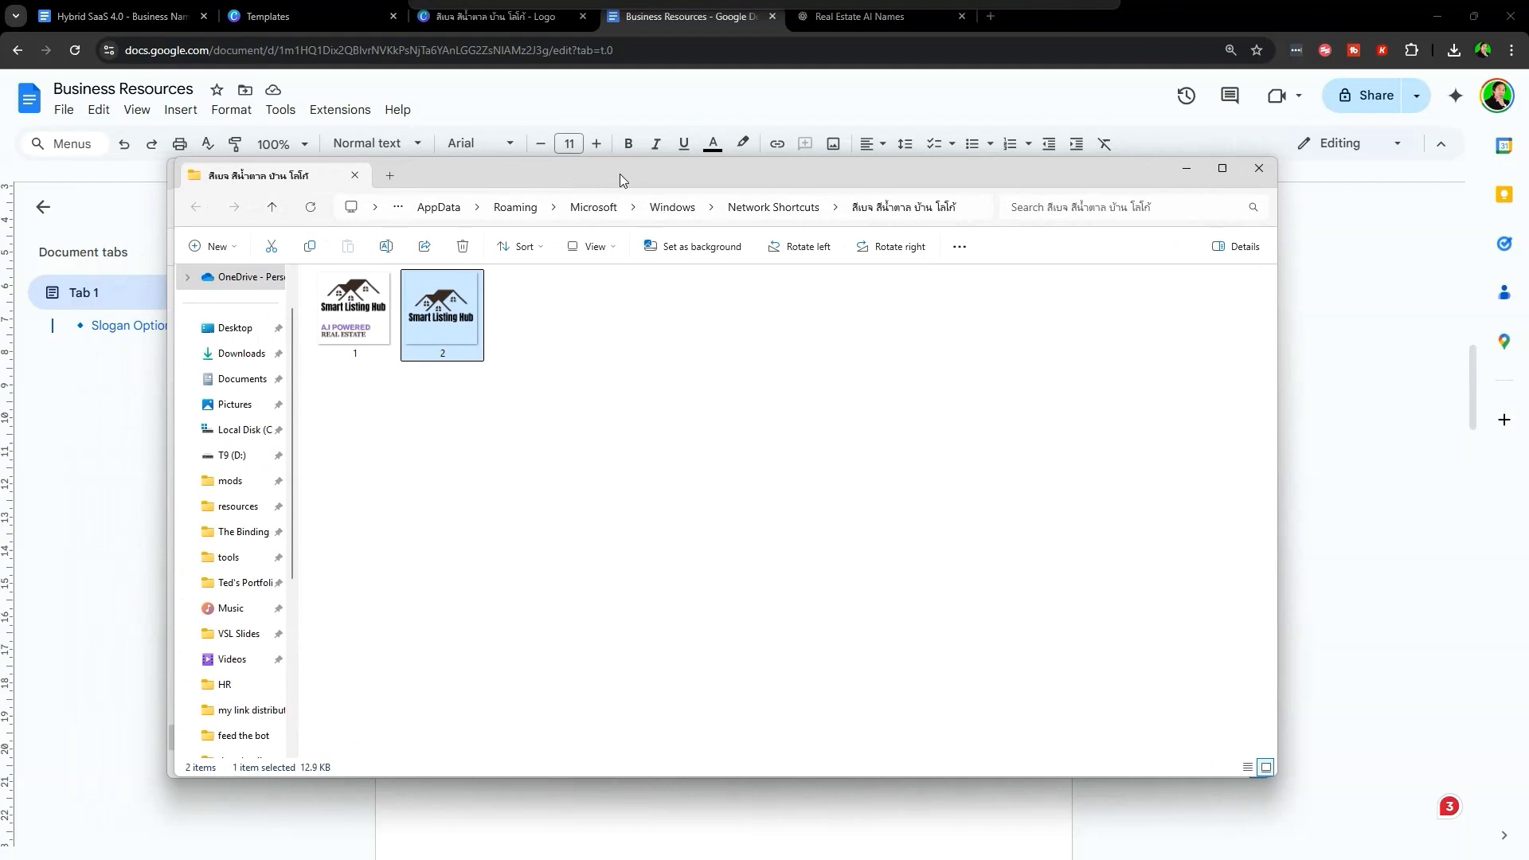
# - Place the tagline-free logo in the document beside the first, in front of text
pyautogui.moveTo(442, 315); pyautogui.dragTo(719, 796)
pyautogui.click(577, 720)
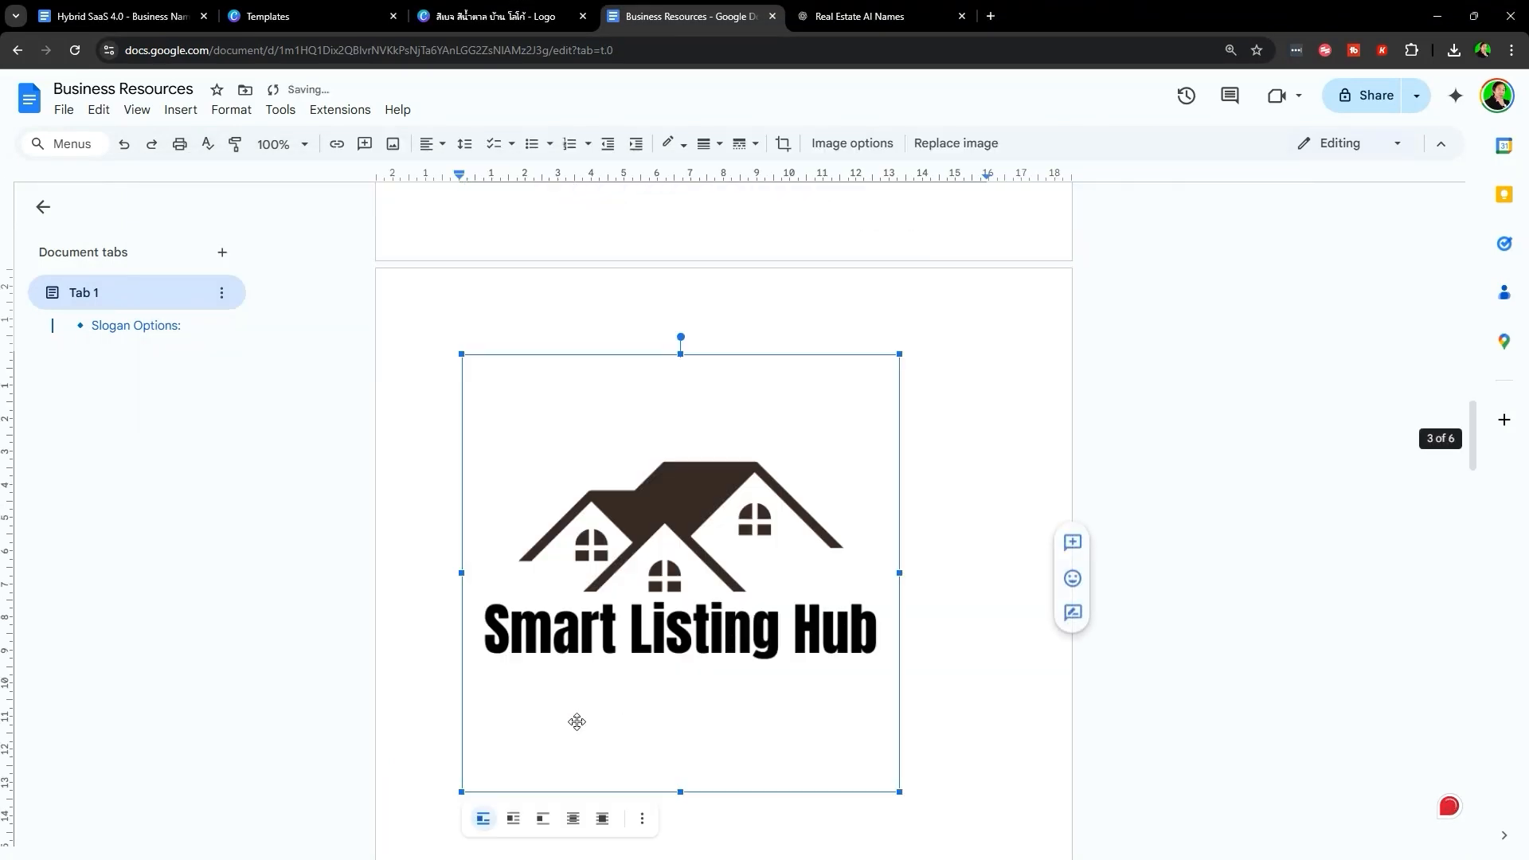
pyautogui.click(601, 824)
pyautogui.moveTo(804, 610); pyautogui.dragTo(837, 499)
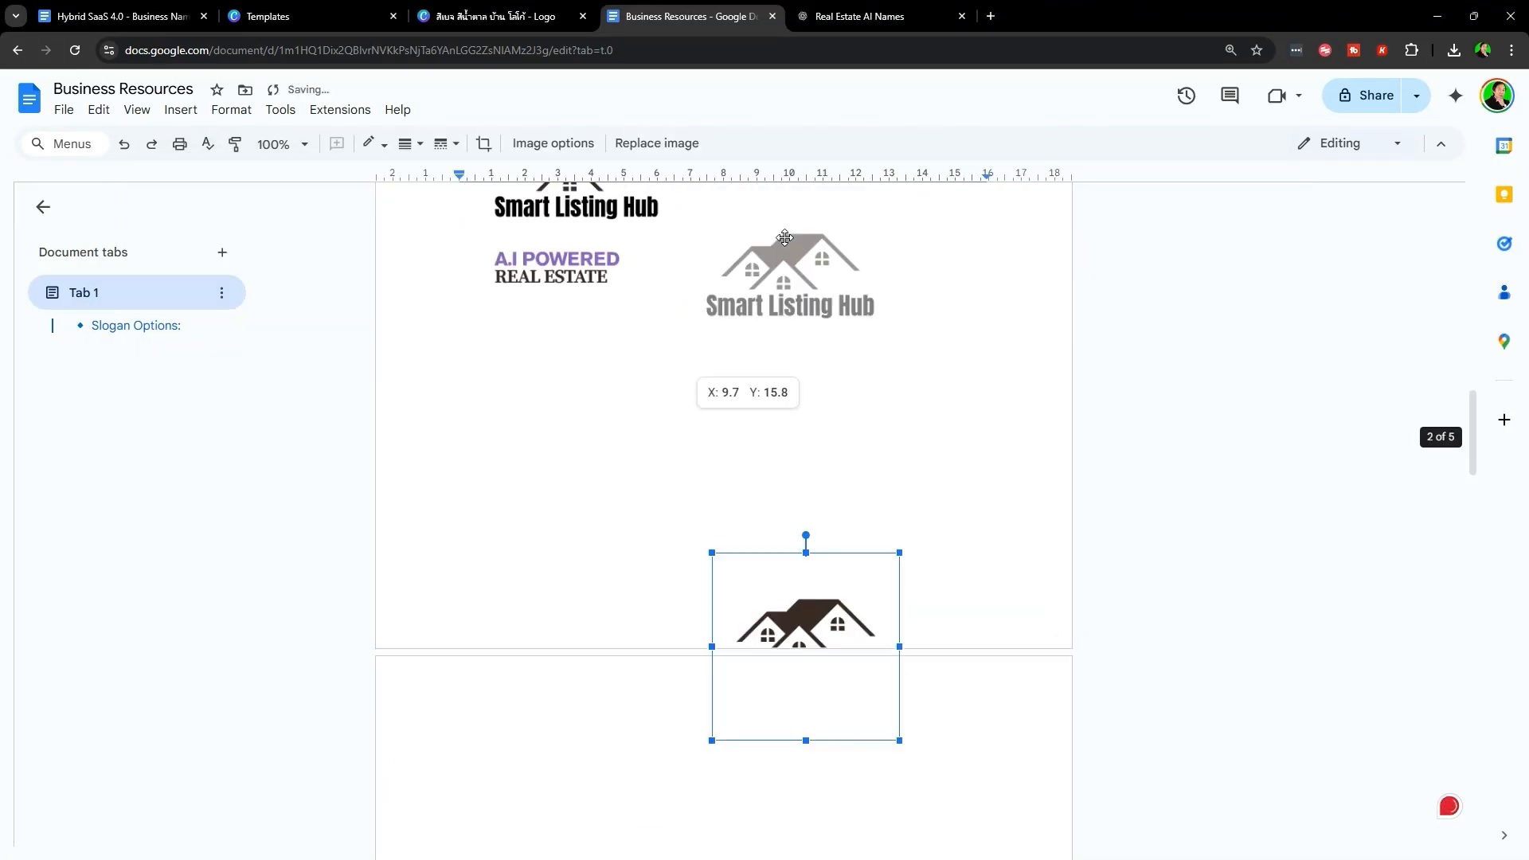
pyautogui.scroll(4, 797, 319)
pyautogui.click(751, 797)
pyautogui.click(973, 716)
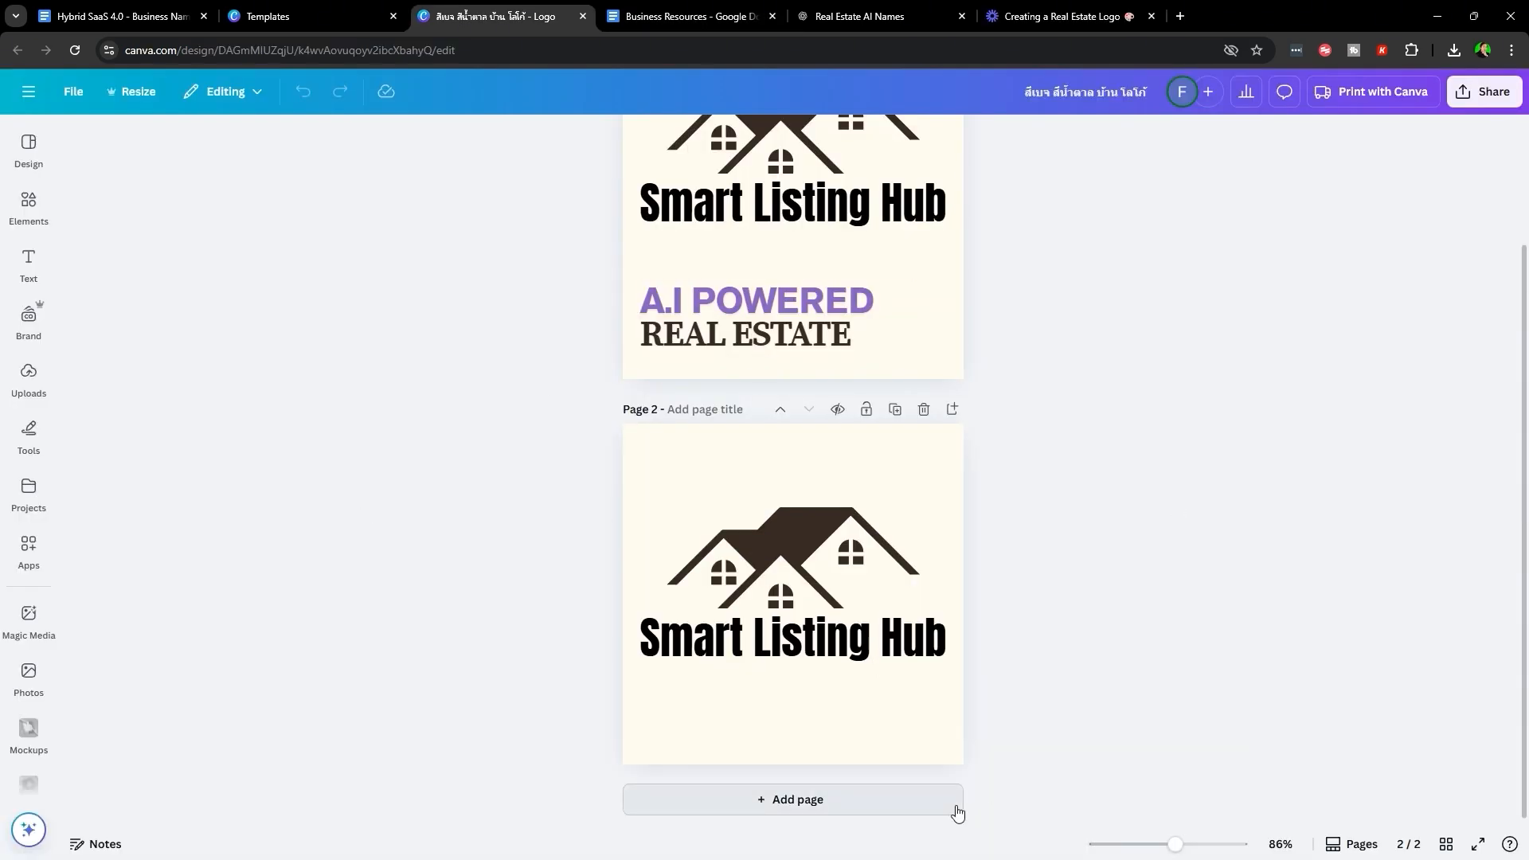
# - Add a blank third page to the Canva design
pyautogui.click(953, 811)
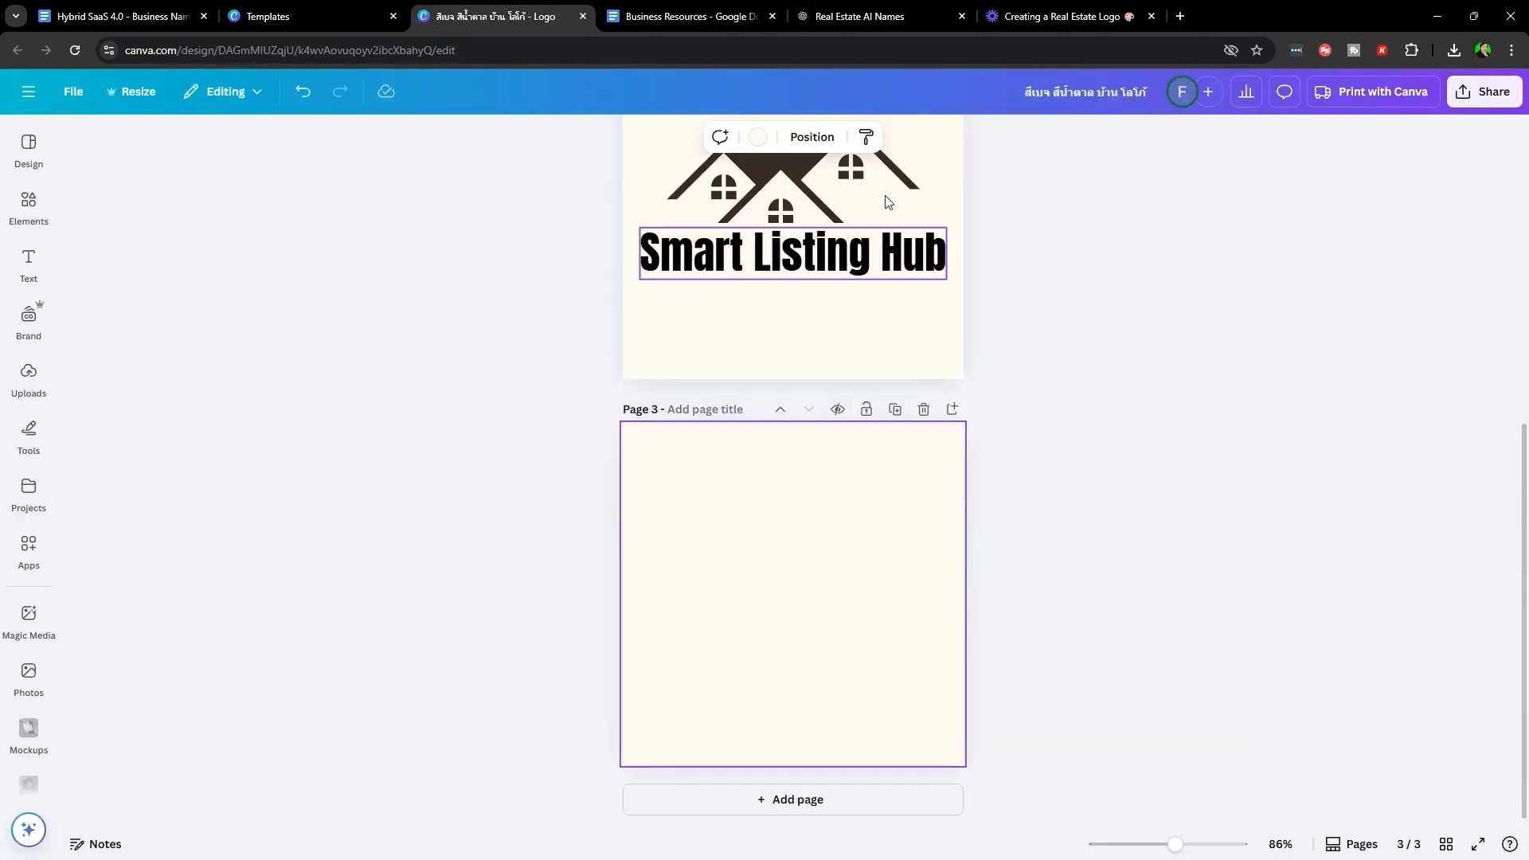
pyautogui.click(868, 16)
pyautogui.click(605, 435)
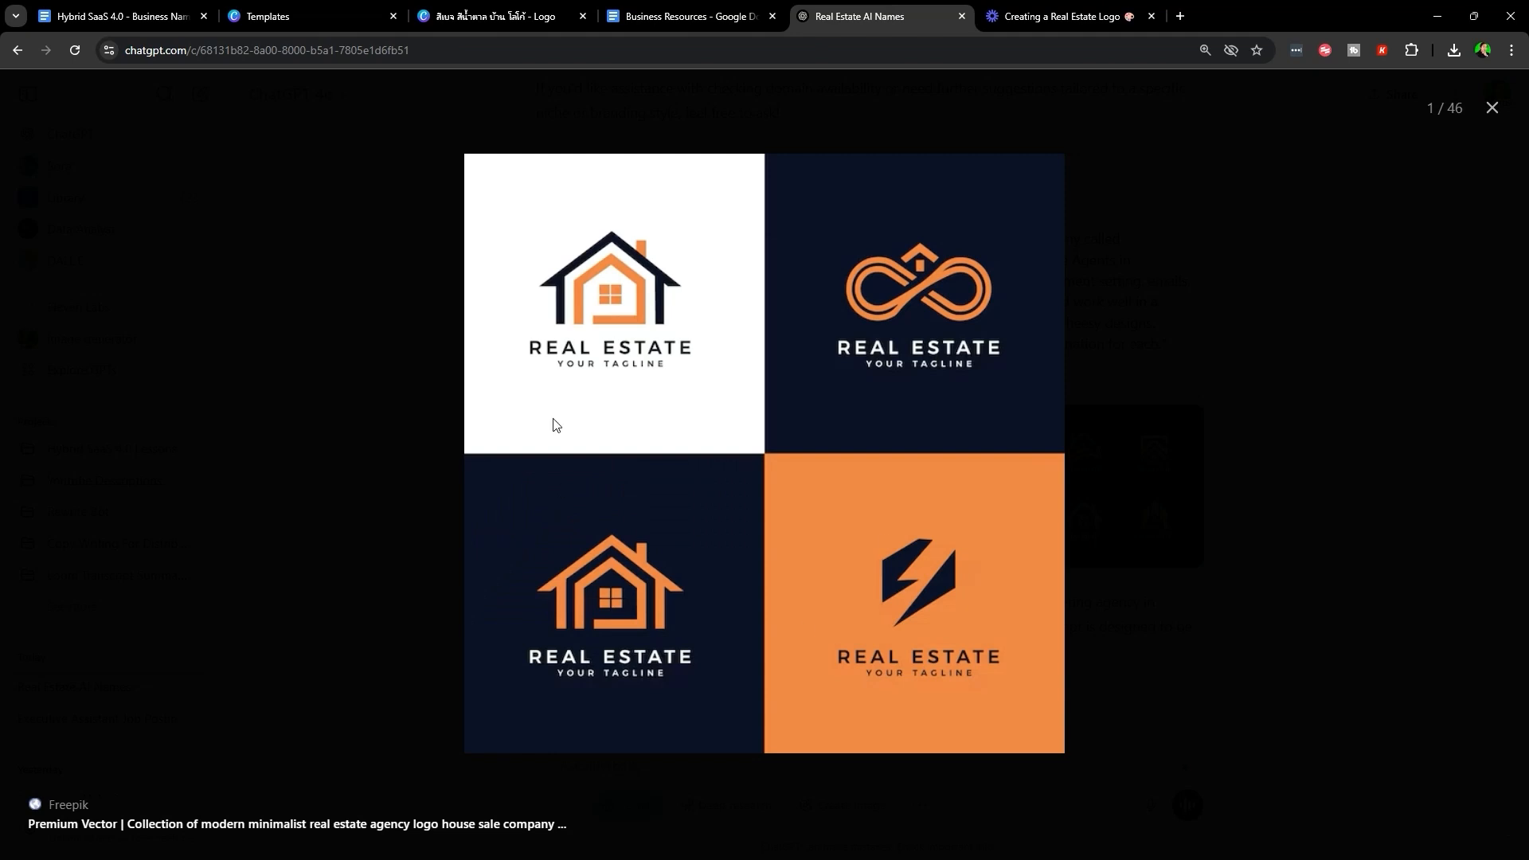
# - Save the four-panel real estate logo image from the chat to the computer
pyautogui.press('Escape')
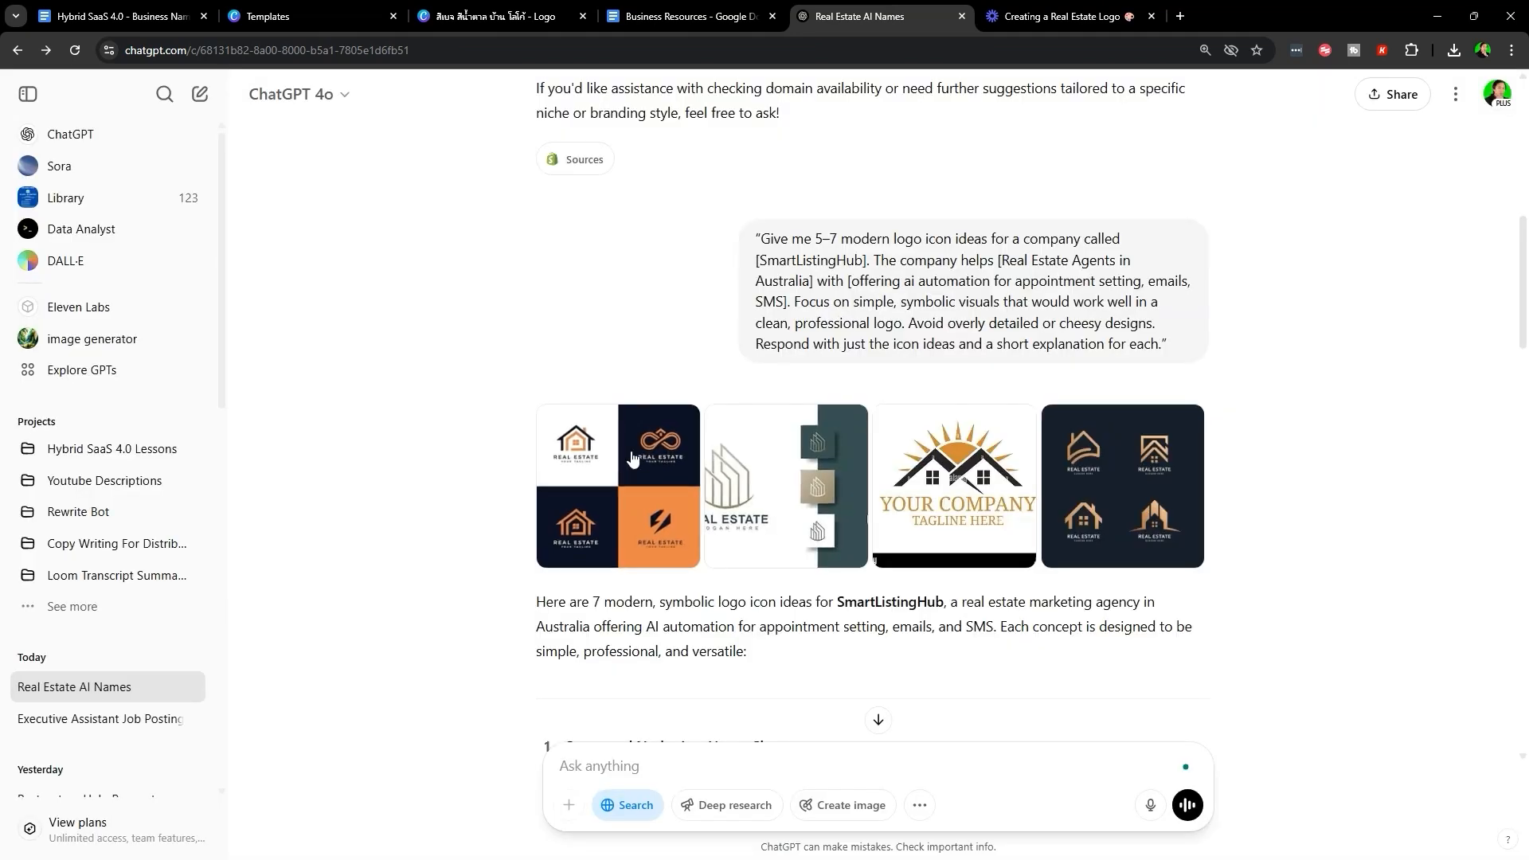
pyautogui.click(654, 478)
pyautogui.press('Escape')
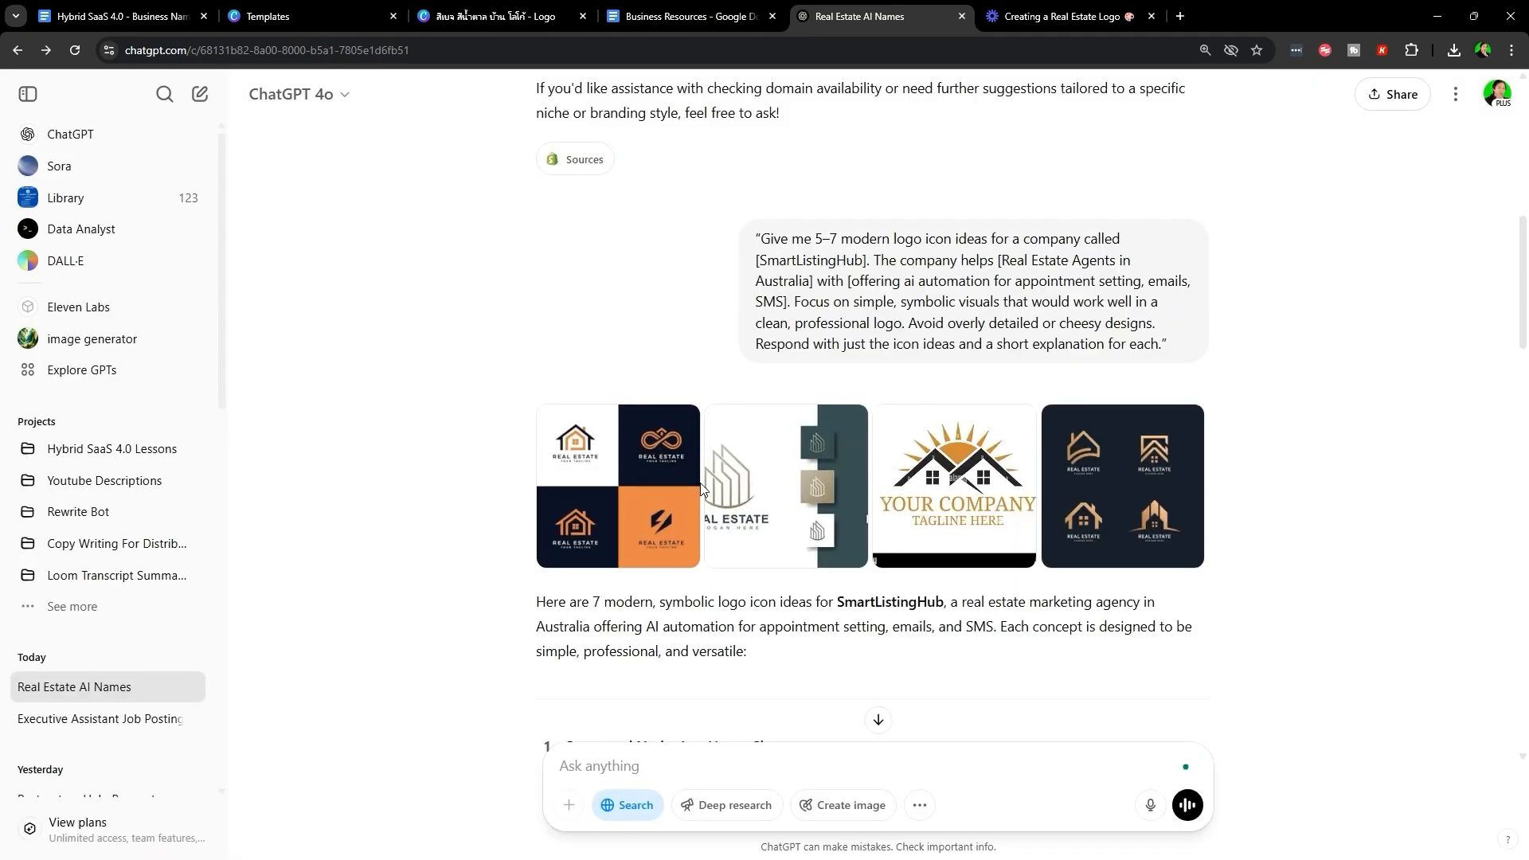
pyautogui.scroll(-12, 612, 512)
pyautogui.scroll(7, 697, 549)
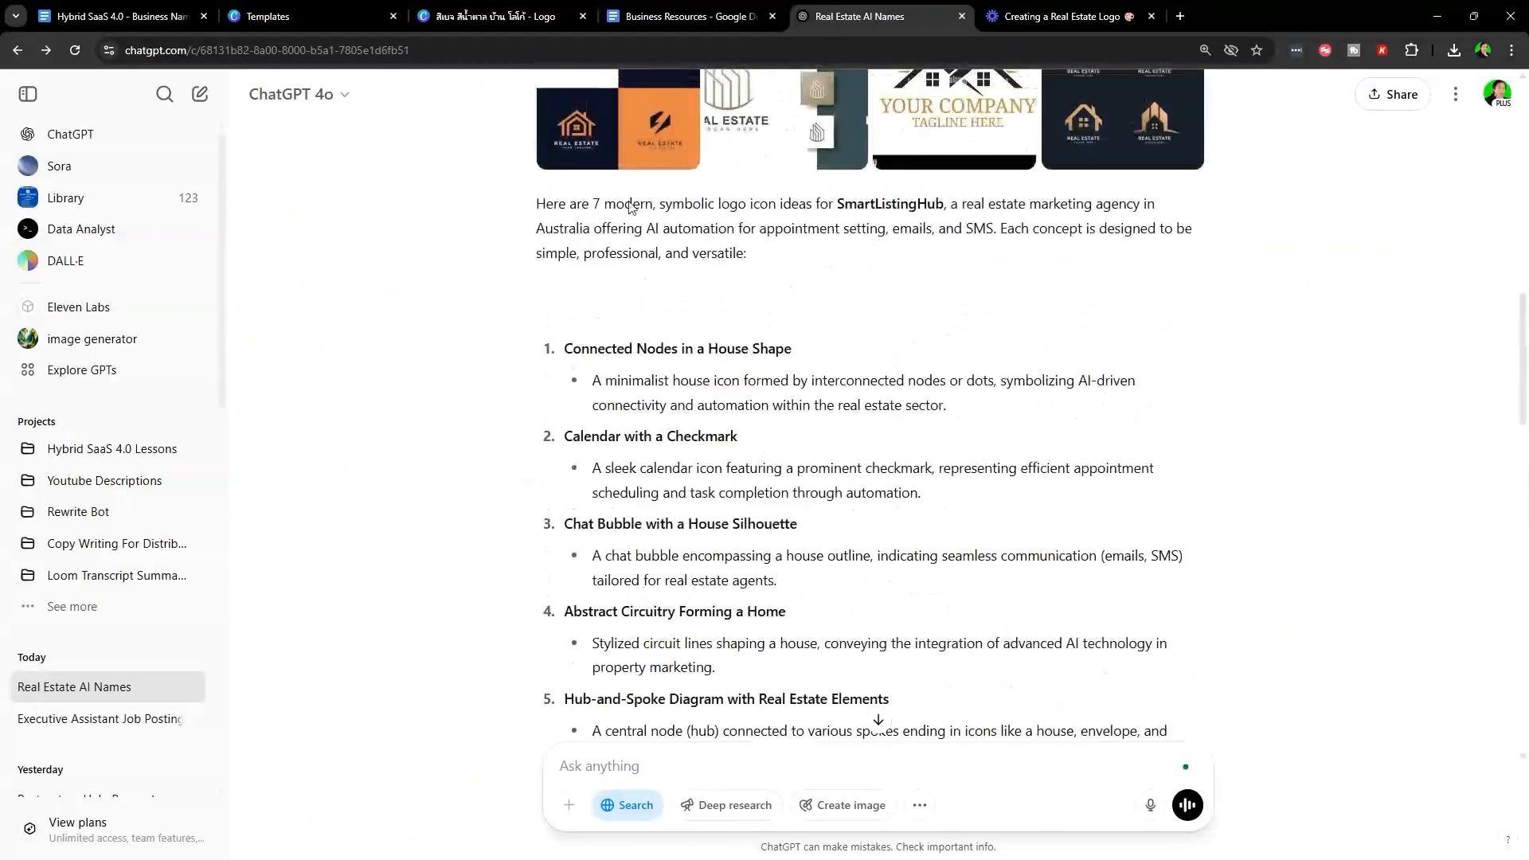
pyautogui.click(635, 137)
pyautogui.rightClick(646, 395)
pyautogui.click(745, 439)
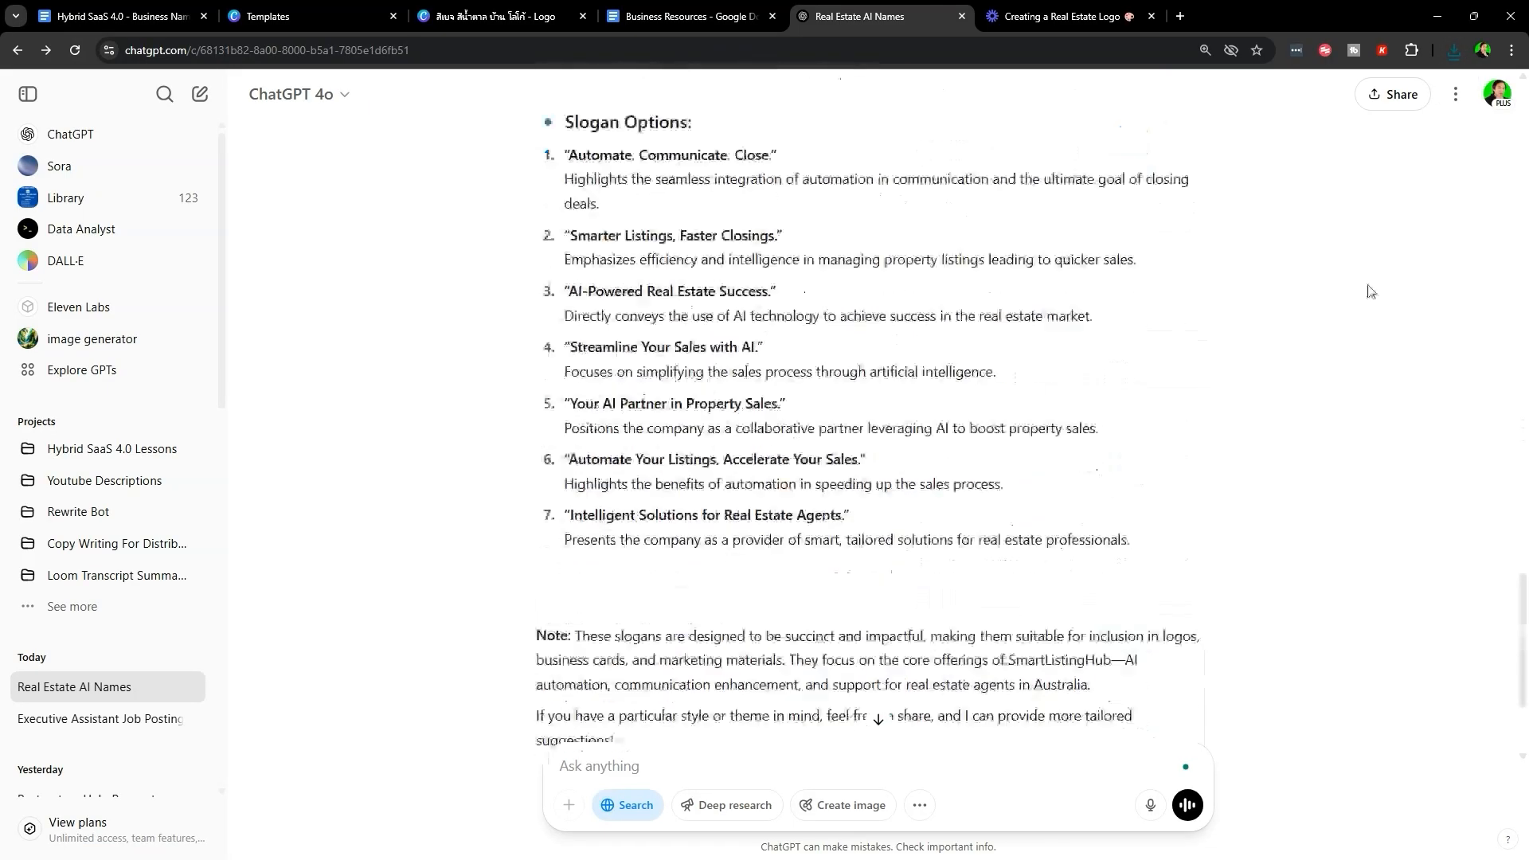
# - Attach the saved four-panel logo image to the ChatGPT message
pyautogui.scroll(-3, 1370, 292)
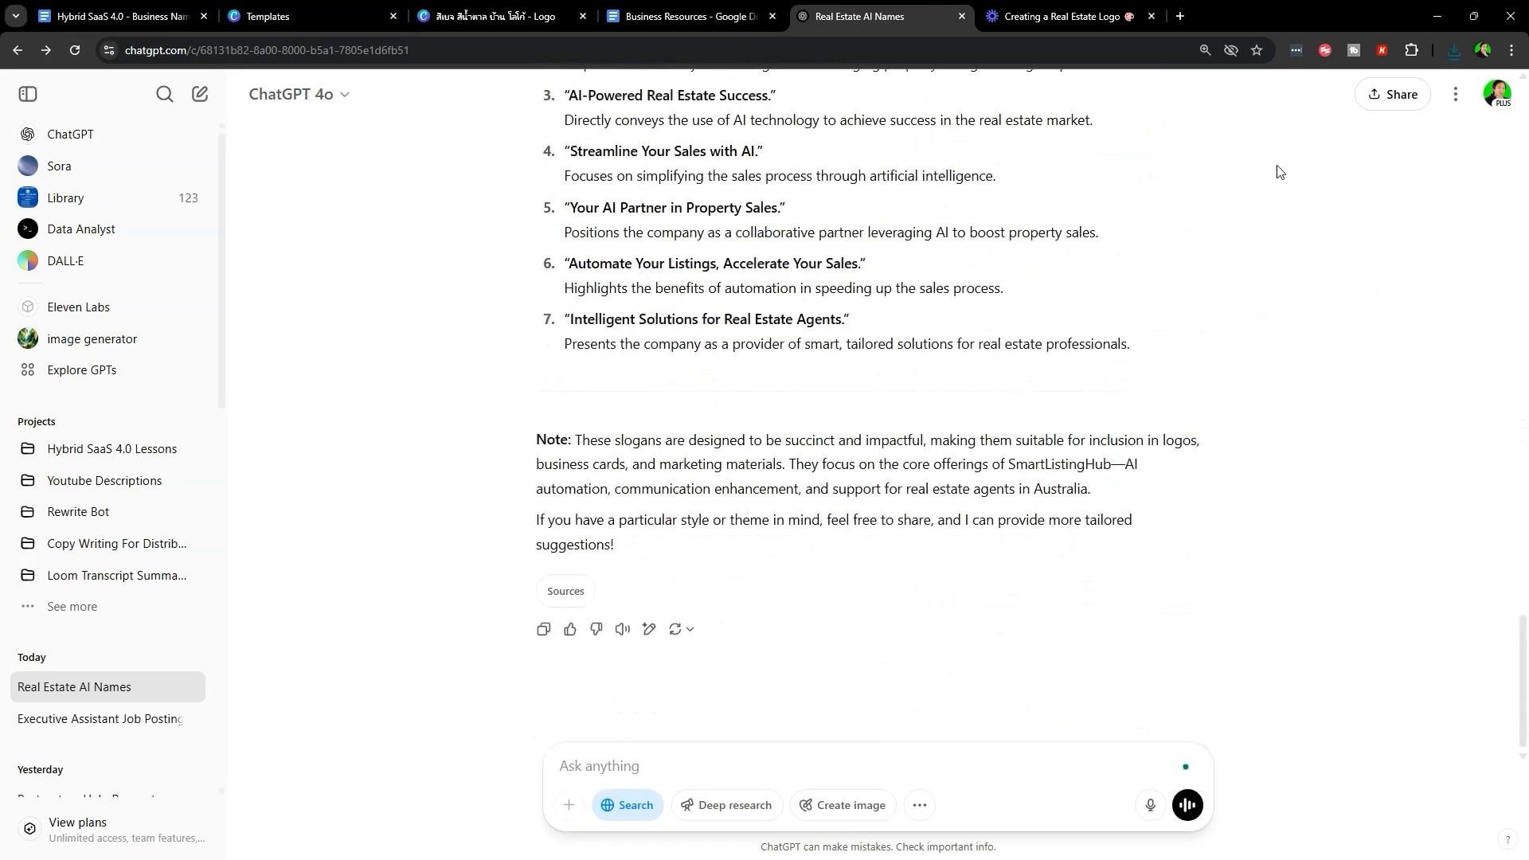
pyautogui.click(1454, 49)
pyautogui.moveTo(1330, 143); pyautogui.dragTo(682, 772)
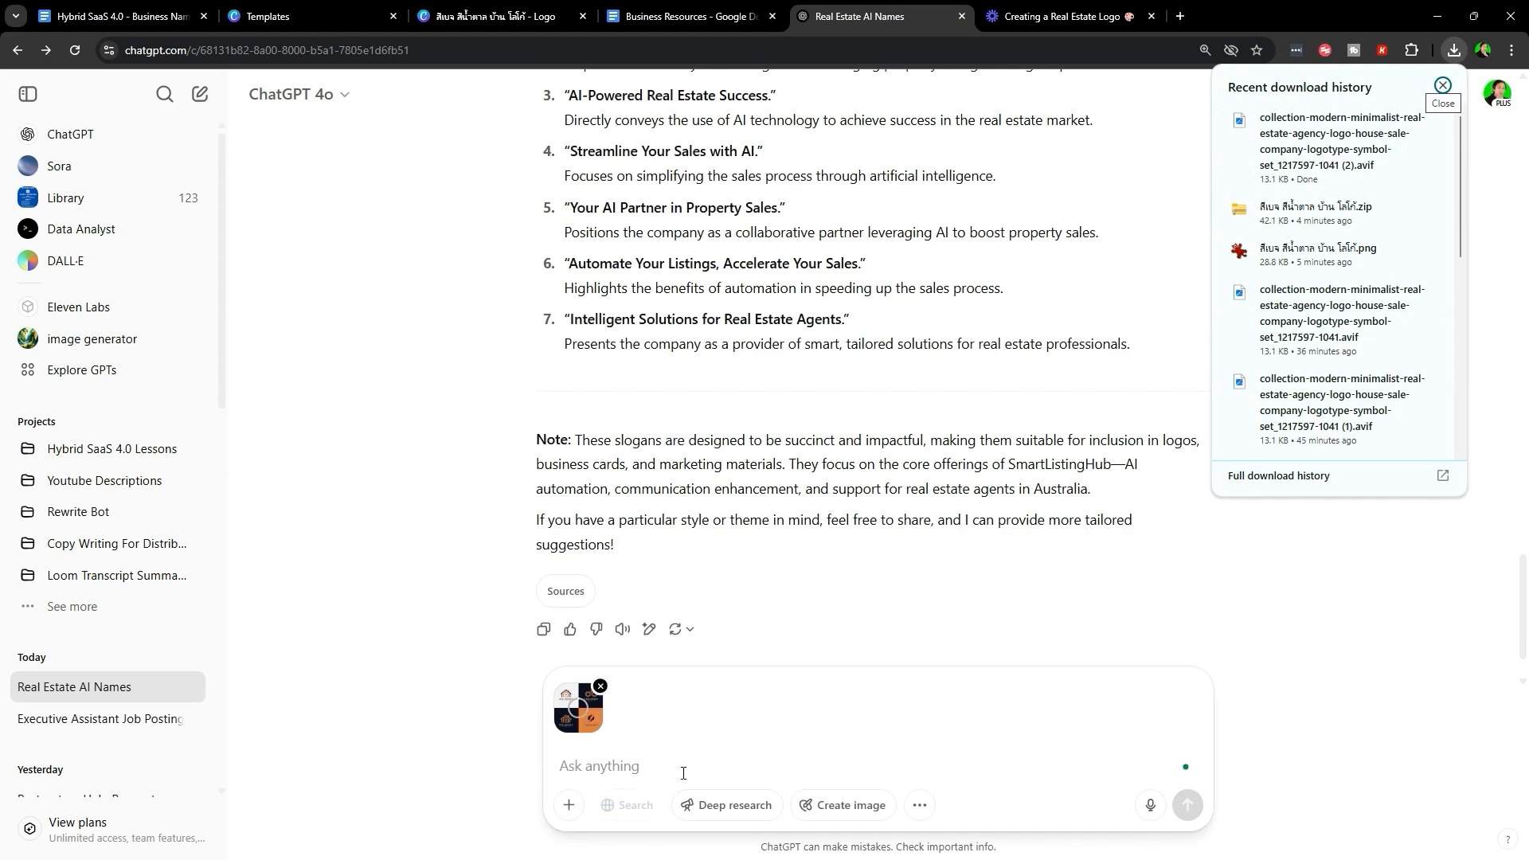
pyautogui.click(682, 772)
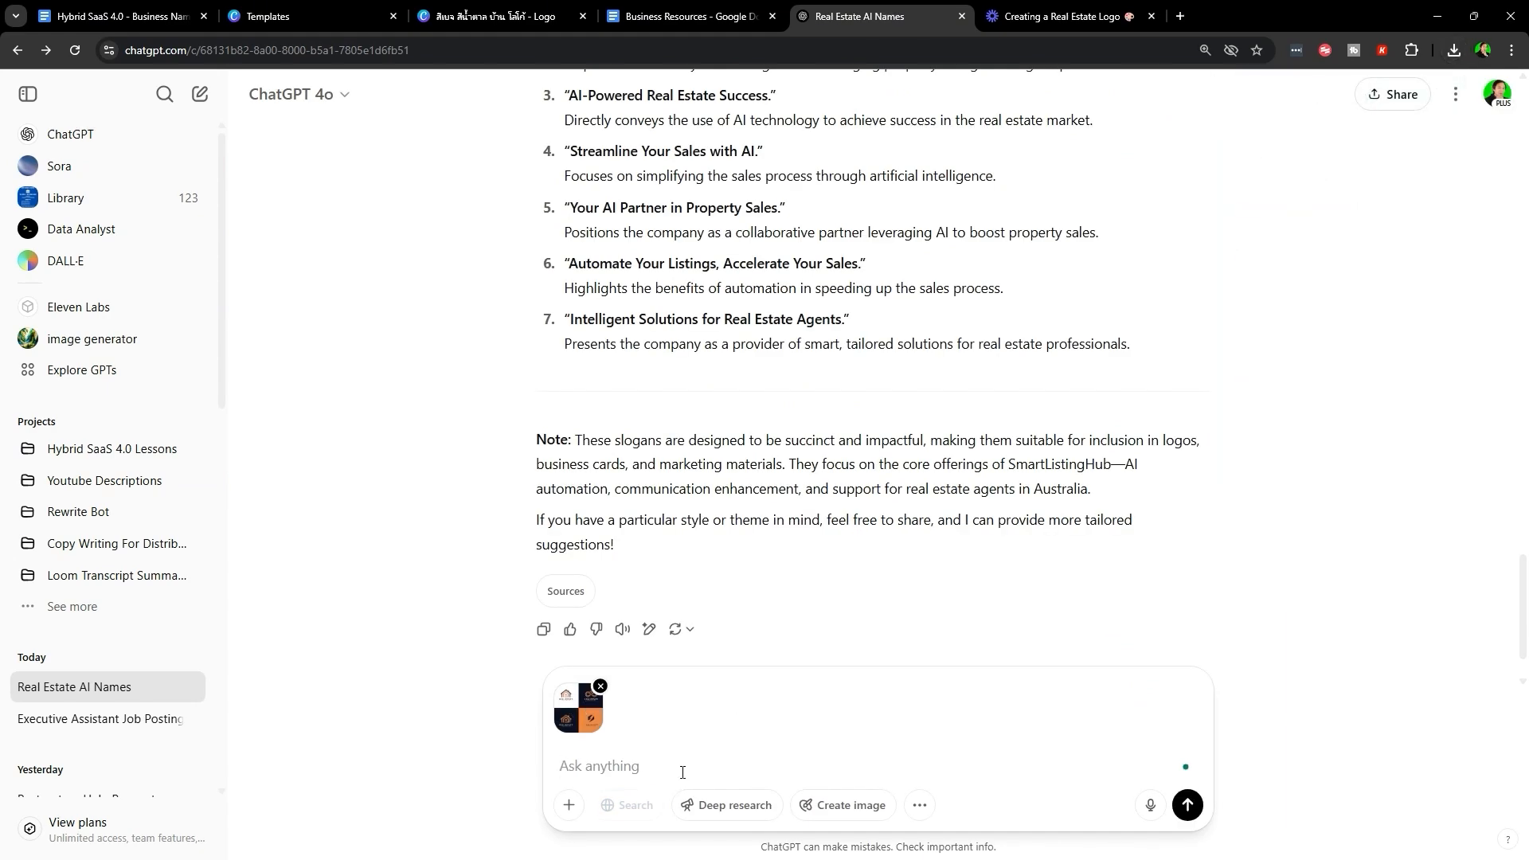
pyautogui.click(563, 708)
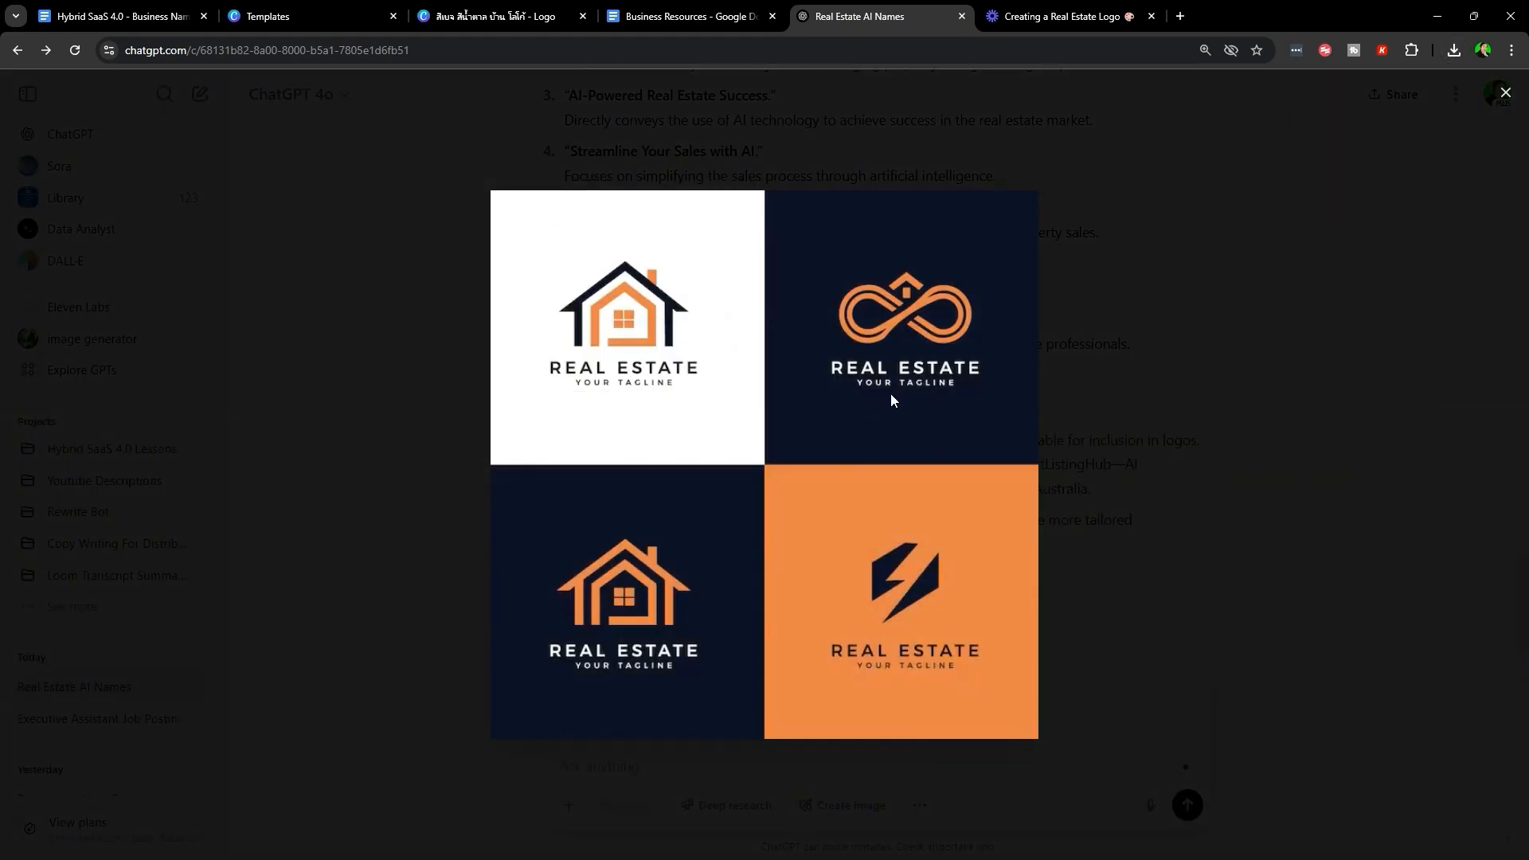
pyautogui.press('Escape')
# - Request a finished Smart Listings Hub logo with the slogan 'A.I Powered Success'
pyautogui.write('generate me a fully finished logo using the top right design as foundation. The title')
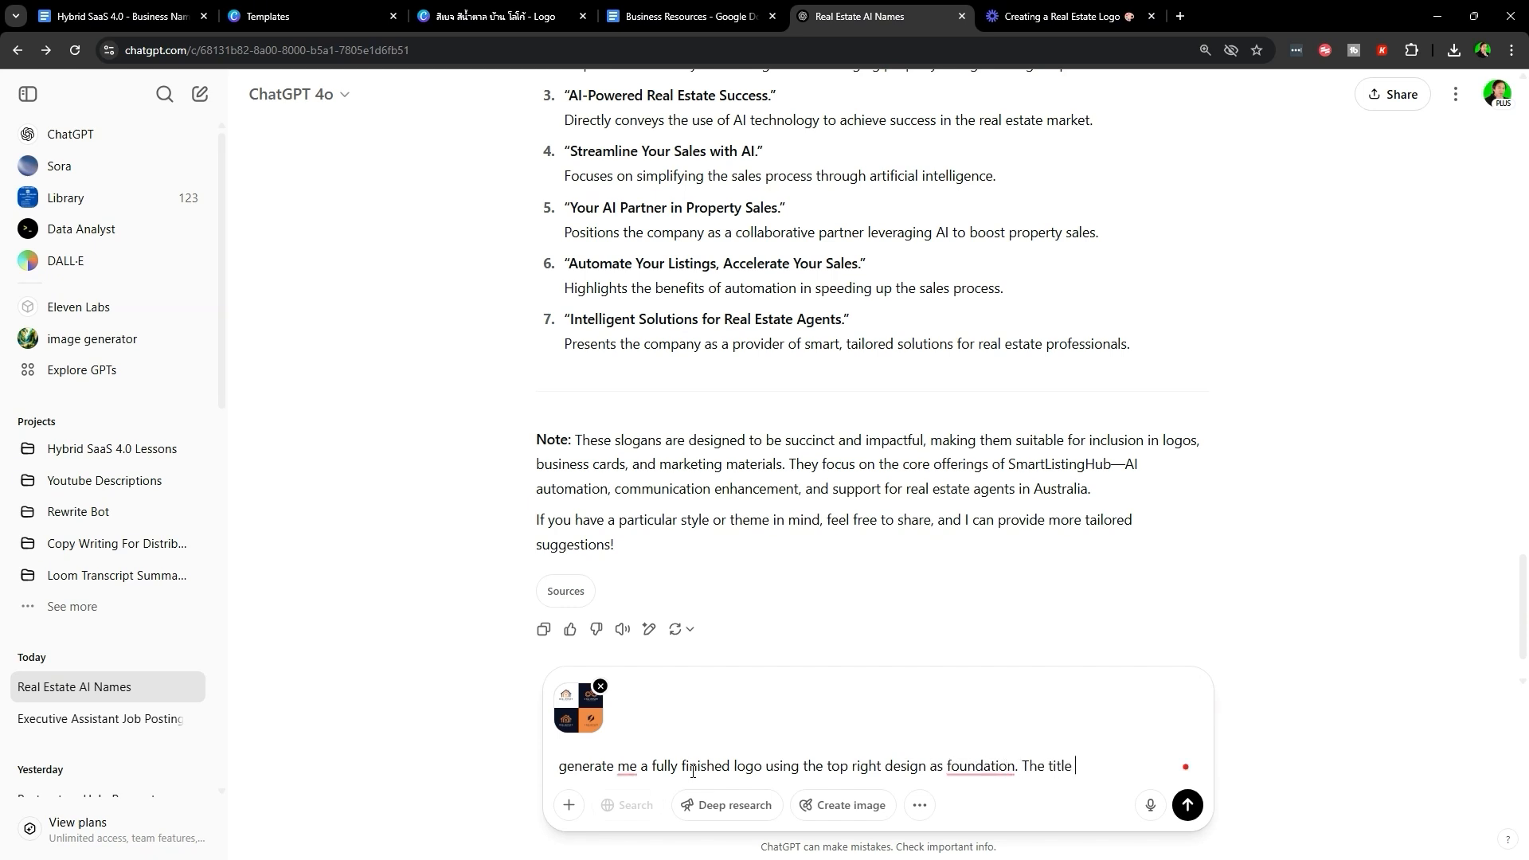
pyautogui.write('Smart Listings Hub and the slogan is A.I Powered Success')
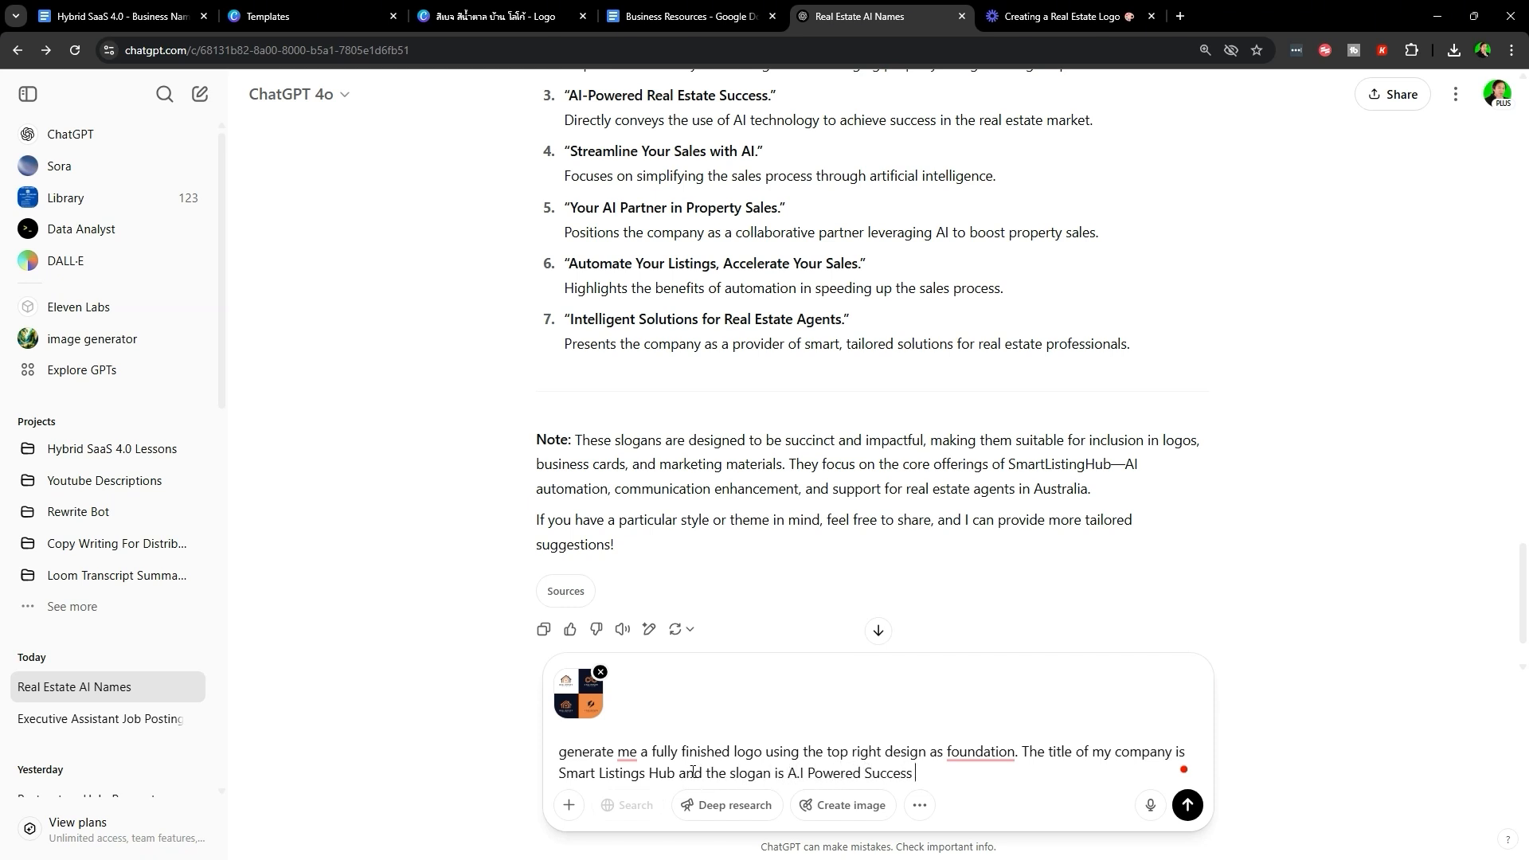
pyautogui.press('Return')
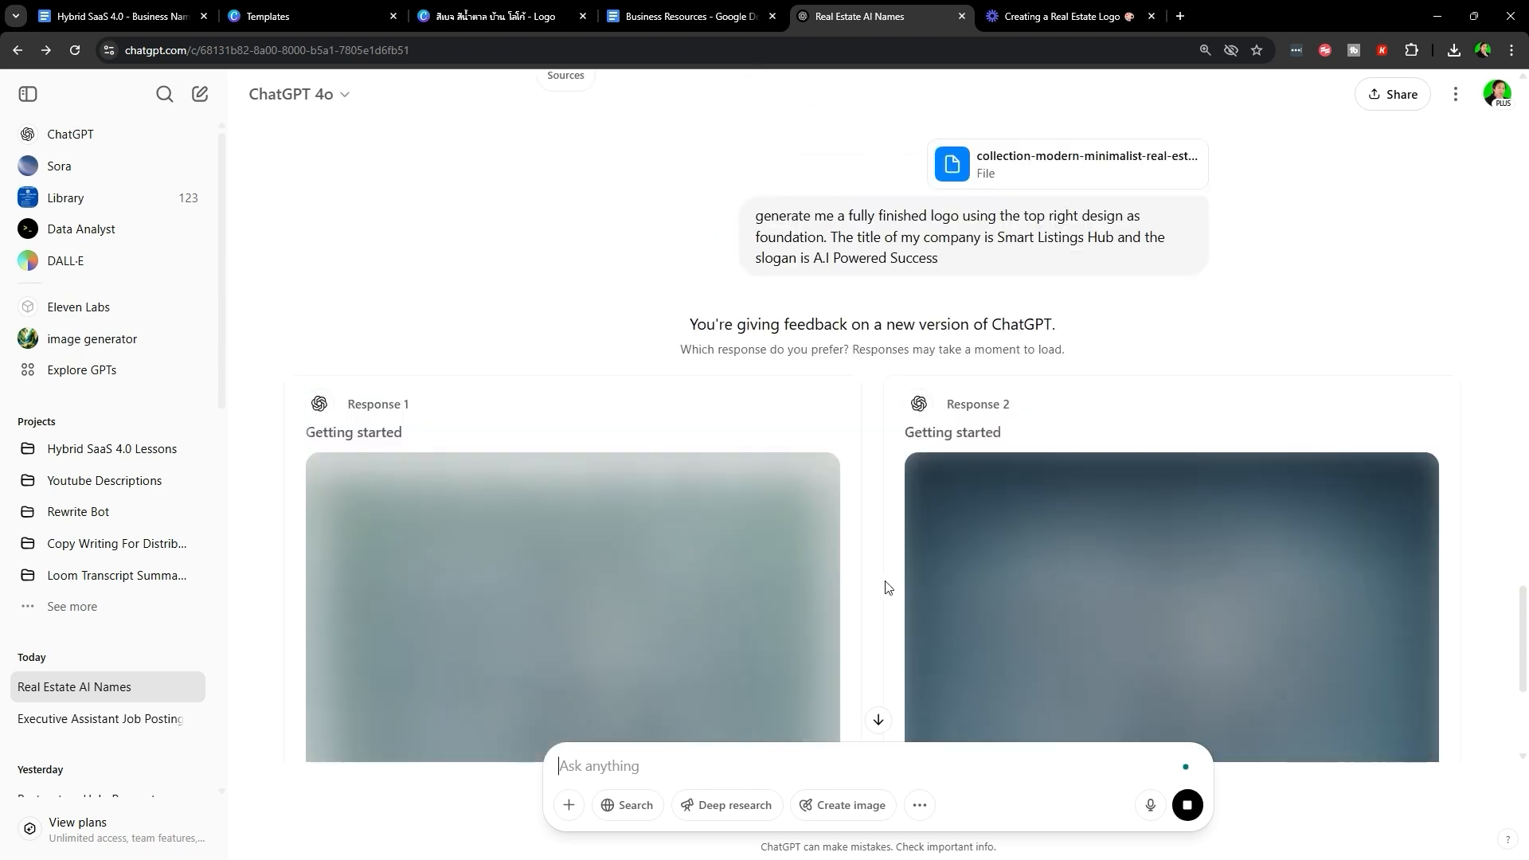
pyautogui.hotkey('ctrl', '3')
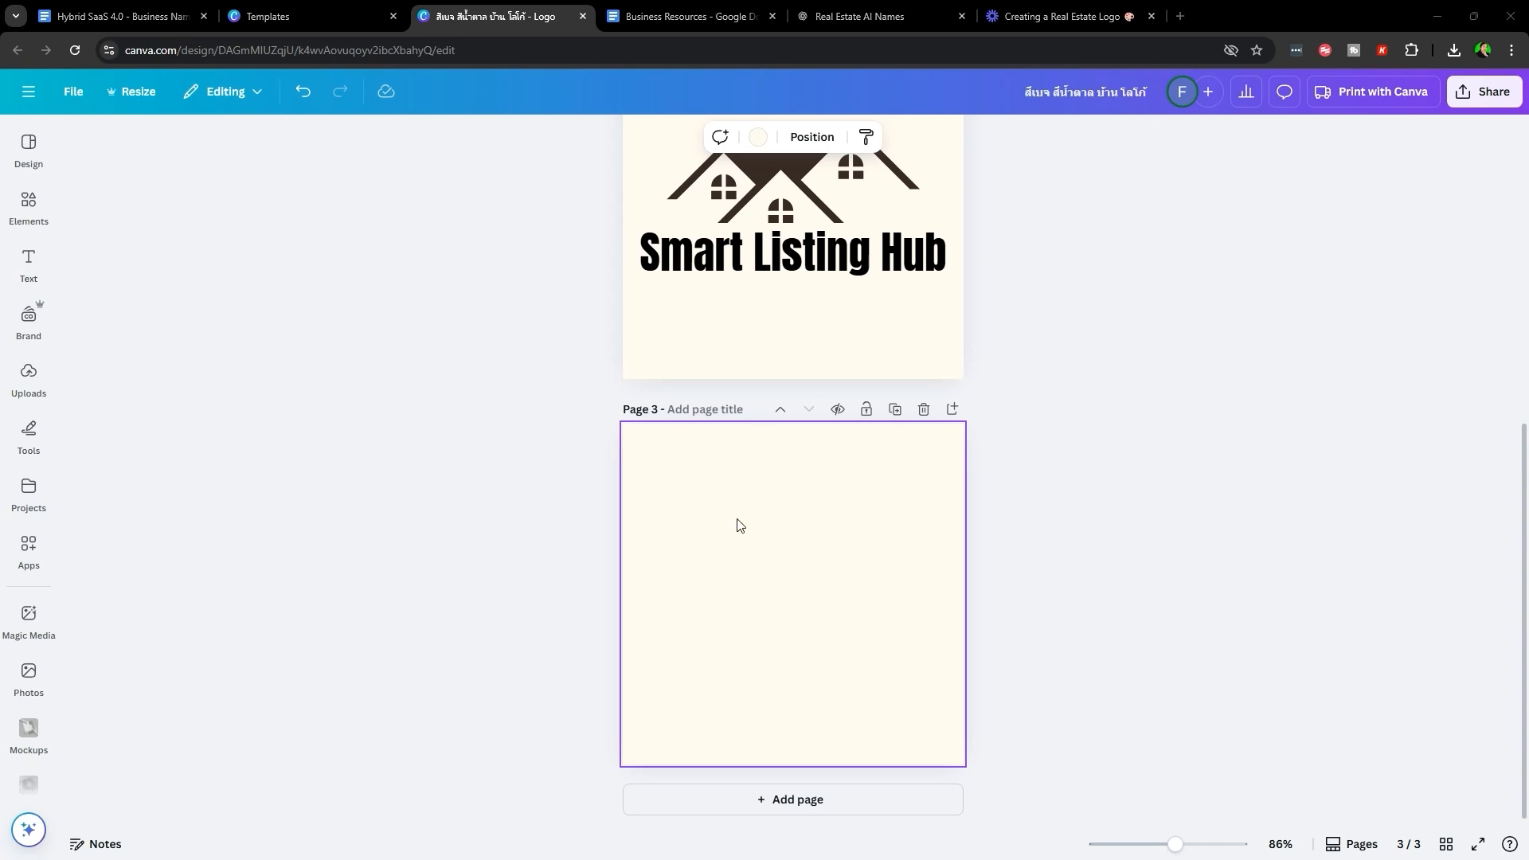
# - Download the dark navy SmartListingHub logo with its 'A.I Powered Success' tagline
pyautogui.click(898, 8)
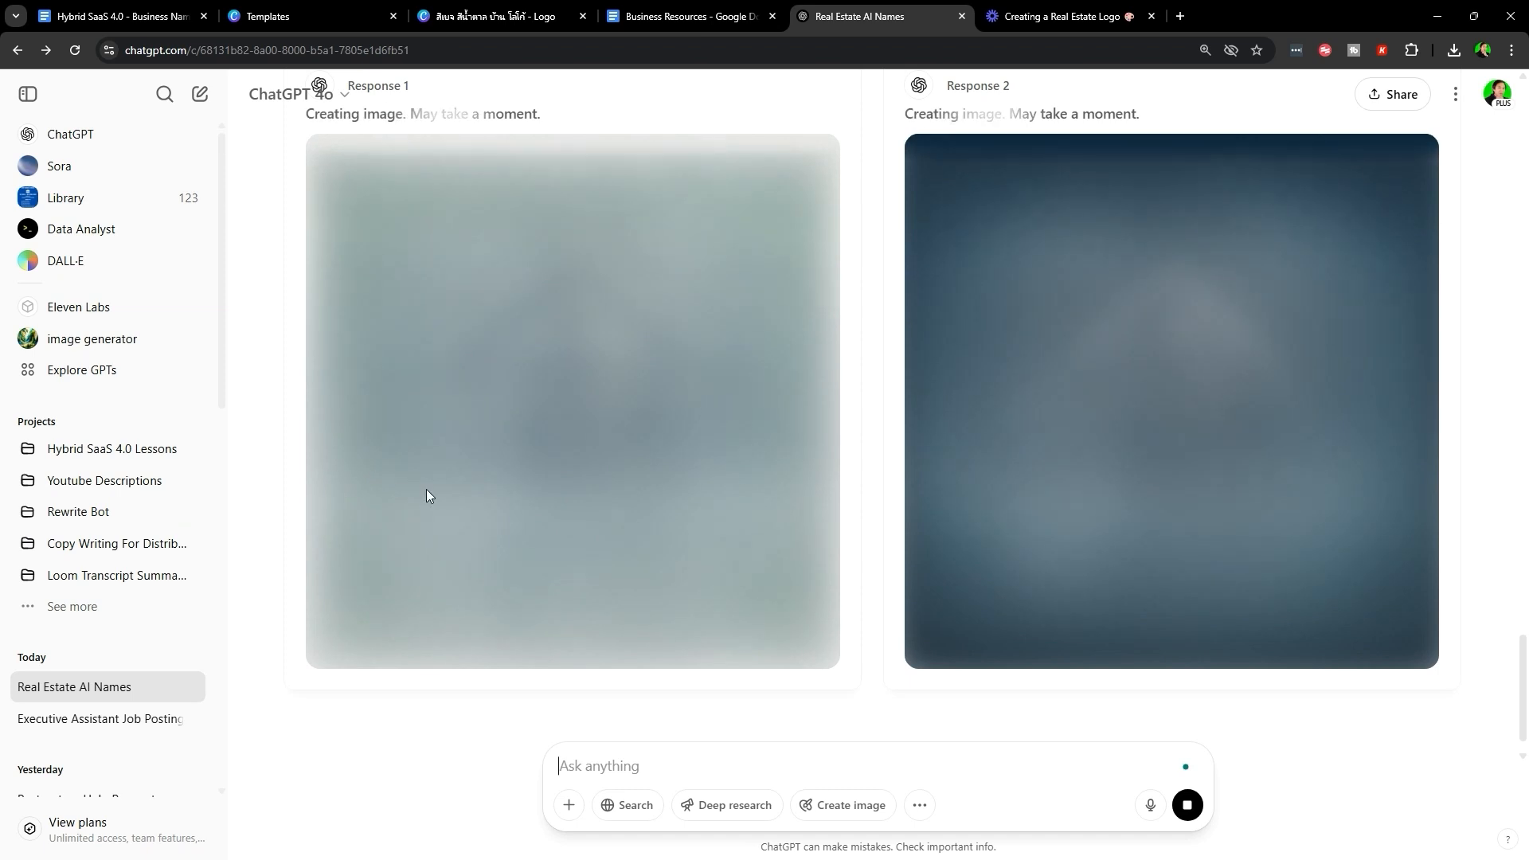
pyautogui.scroll(2, 1046, 425)
pyautogui.scroll(-3, 1046, 424)
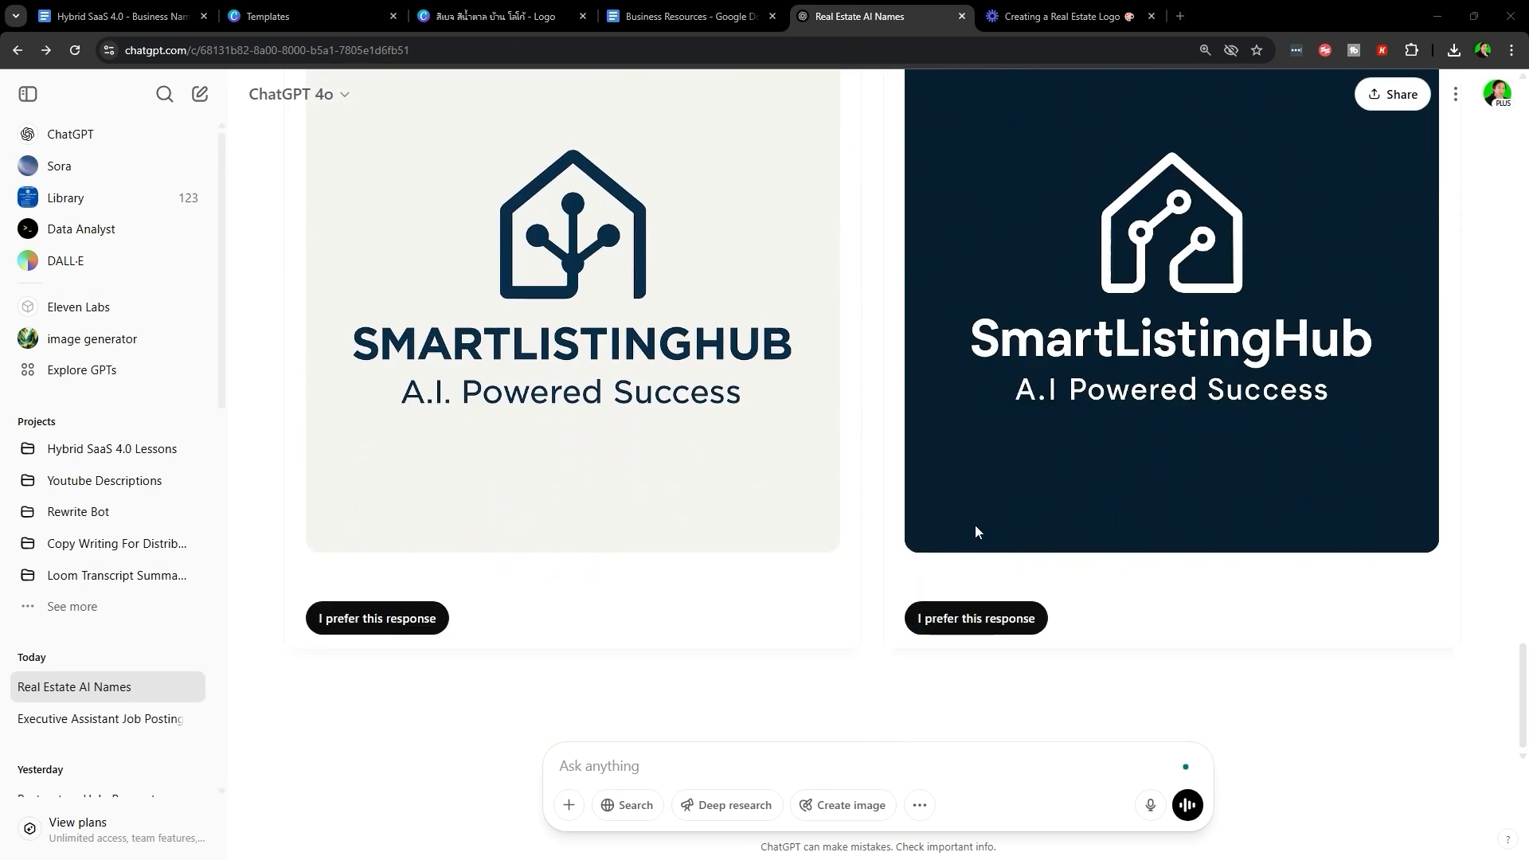
pyautogui.scroll(3, 916, 494)
pyautogui.scroll(-1, 916, 494)
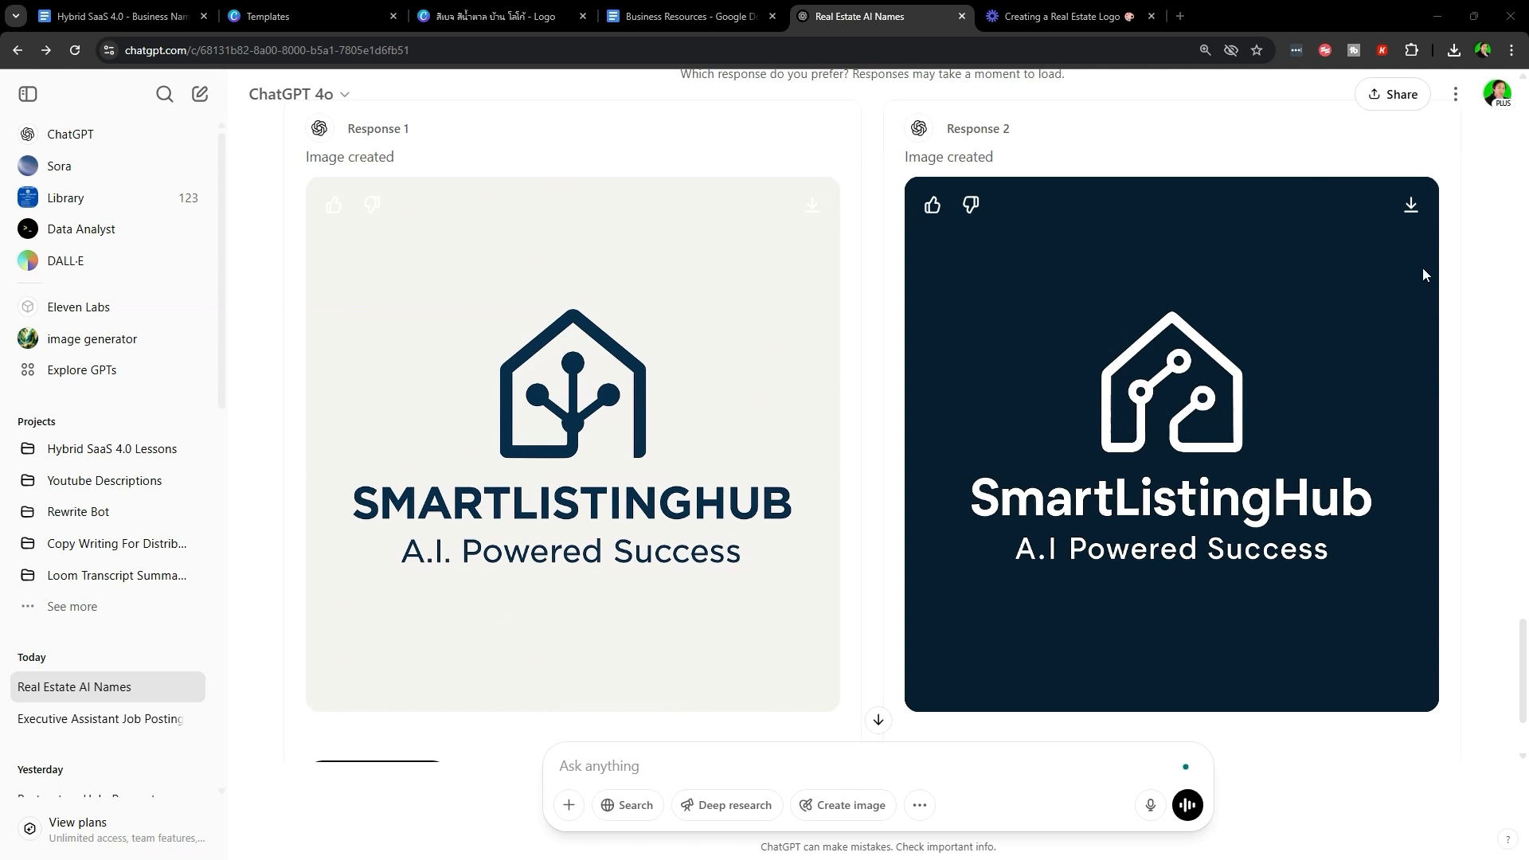
pyautogui.click(1411, 205)
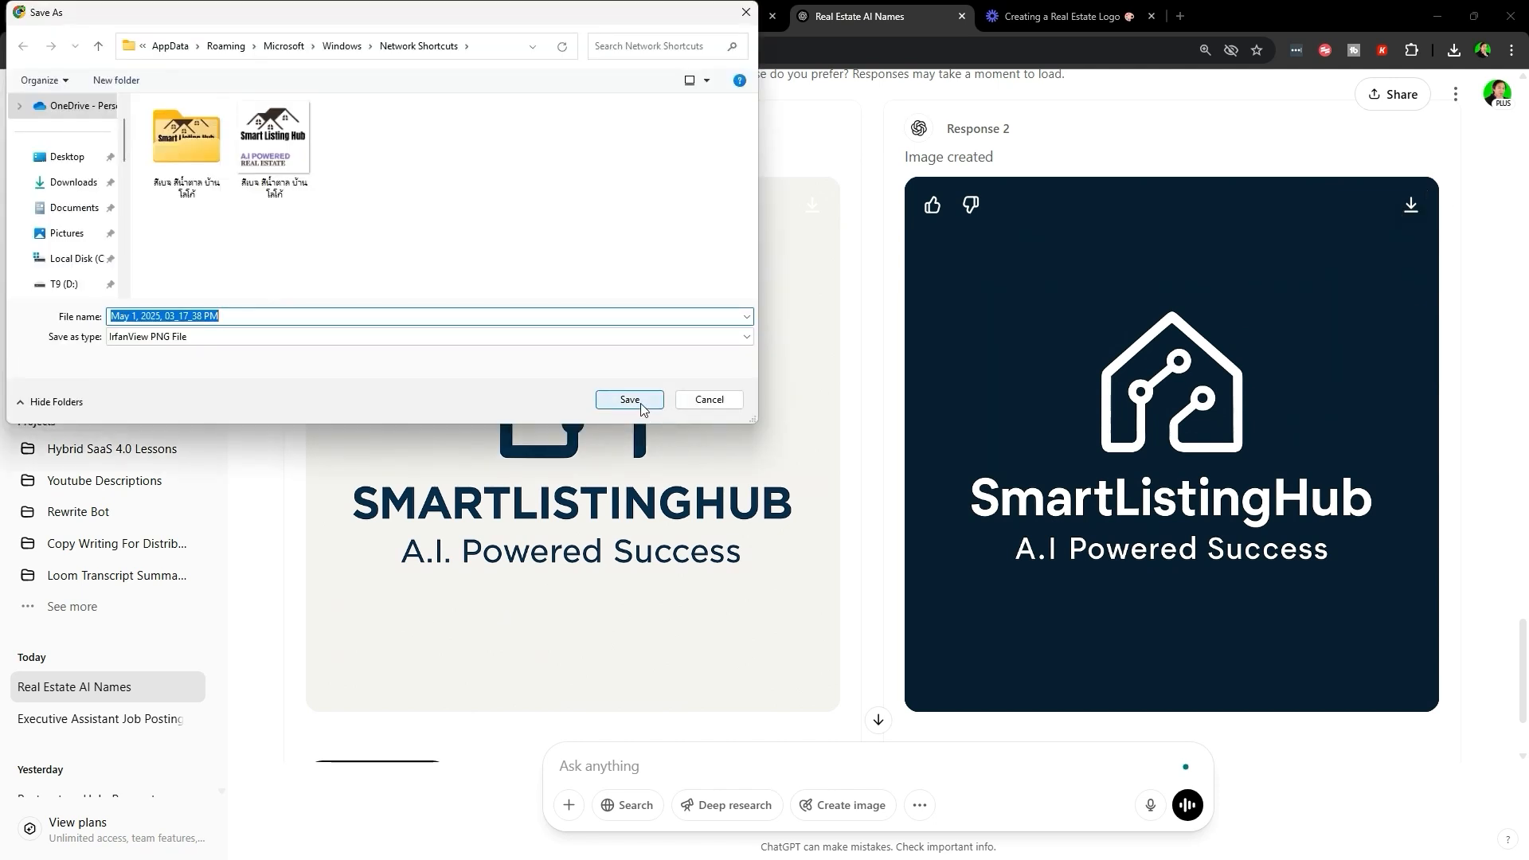
pyautogui.click(629, 400)
pyautogui.hotkey('ctrl', 'shift', 'Tab')
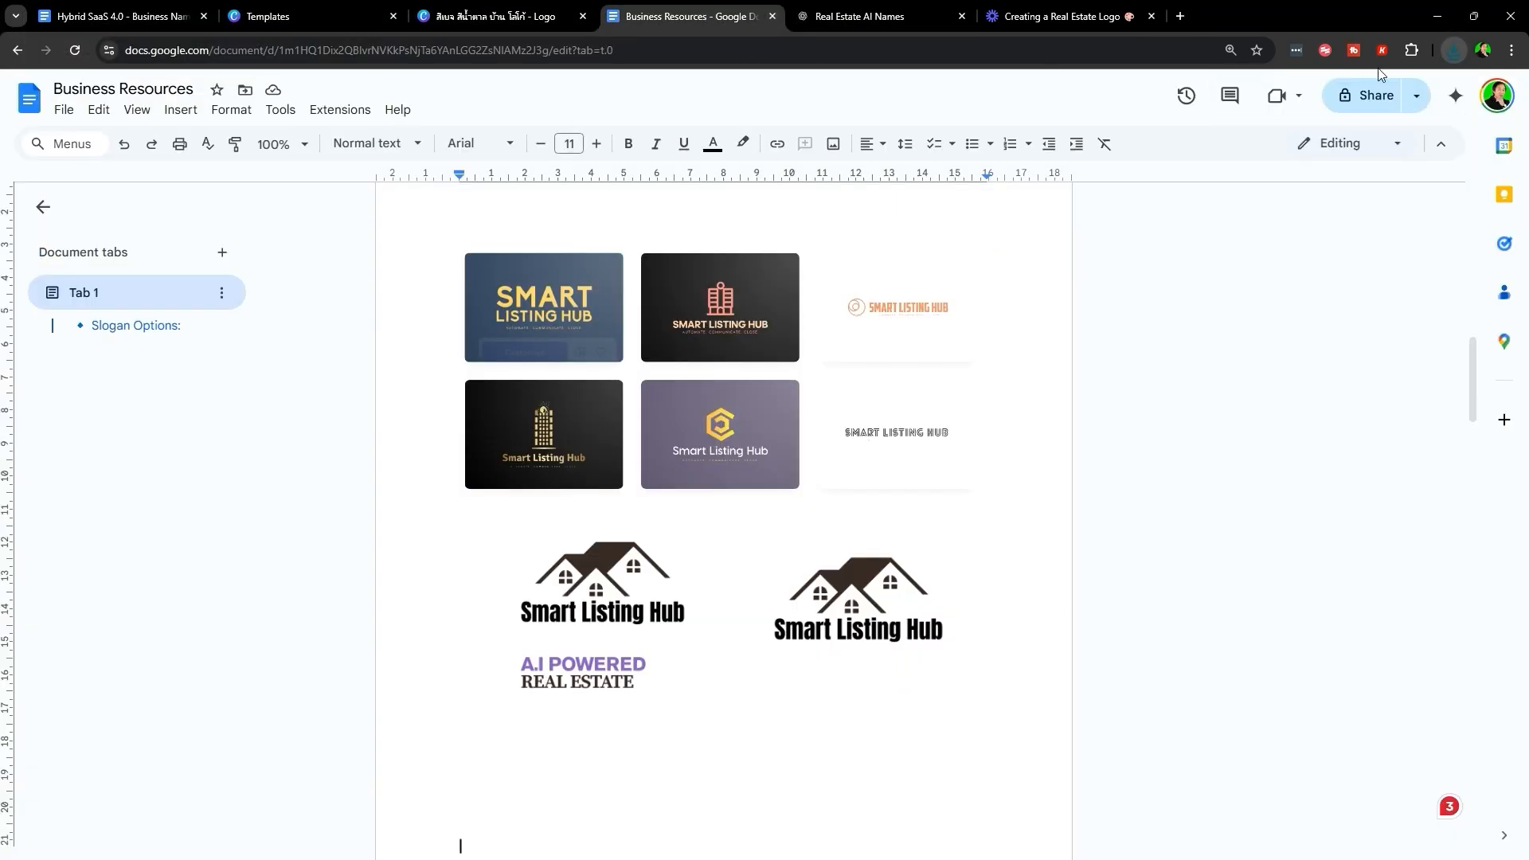
pyautogui.click(1455, 52)
pyautogui.click(486, 16)
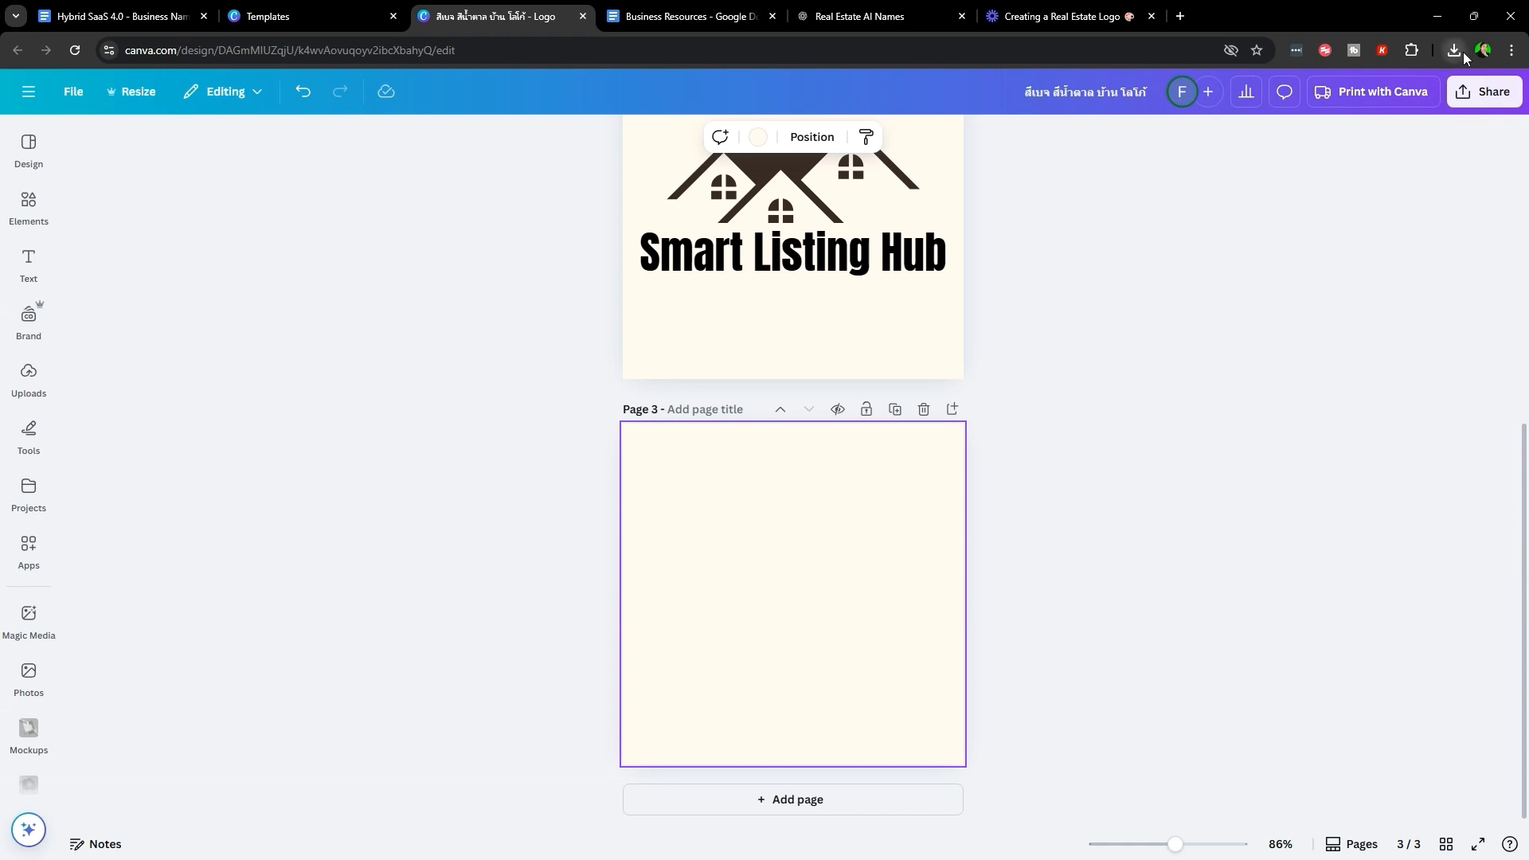
# - Place the dark SmartListingHub logo on Page 3 and set it as the page background
pyautogui.click(1455, 50)
pyautogui.moveTo(1322, 121); pyautogui.dragTo(33, 392)
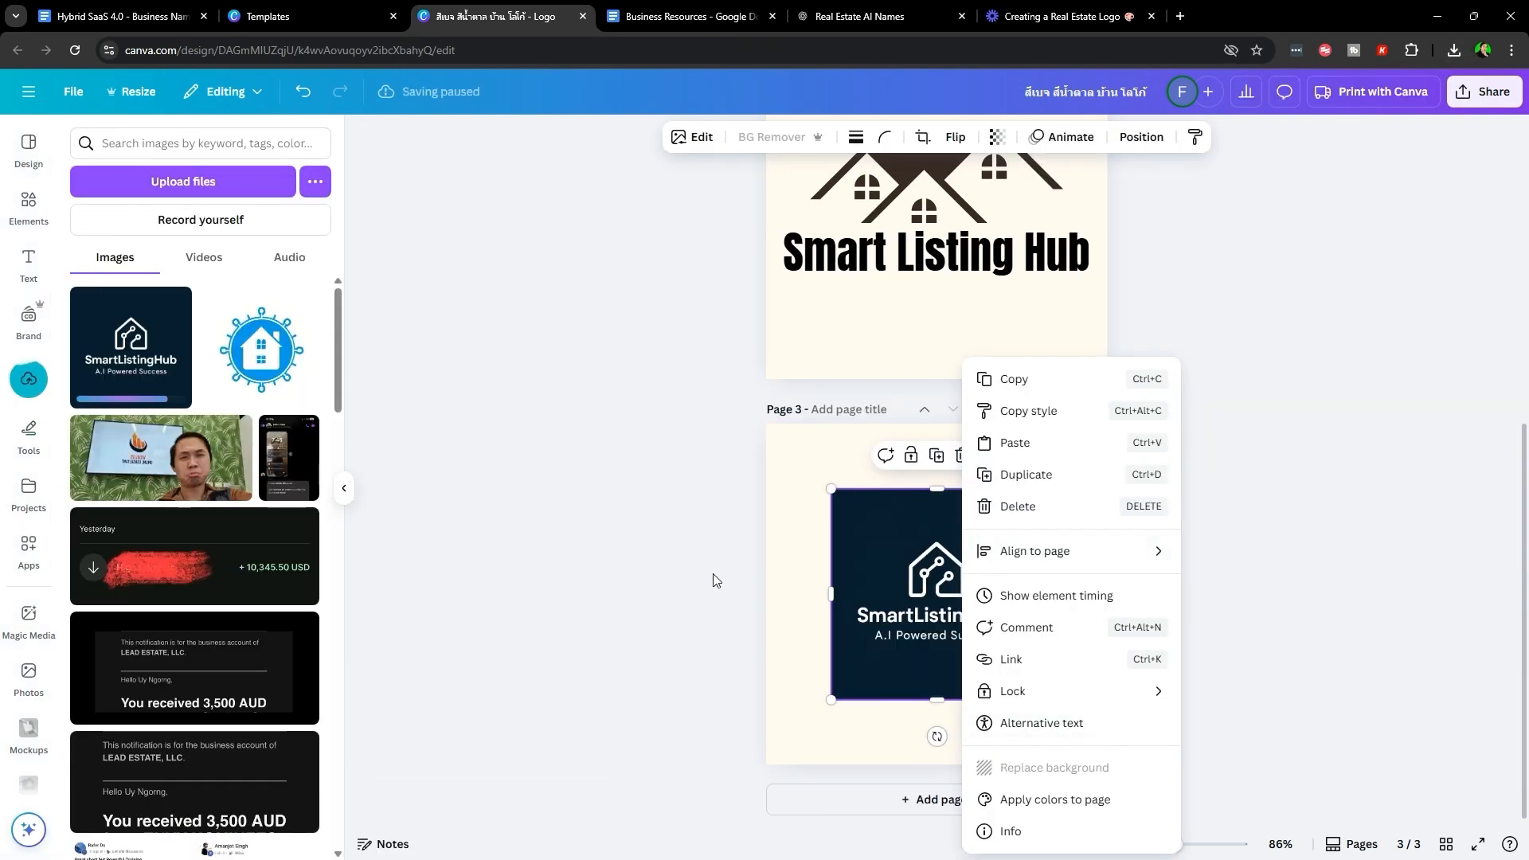
pyautogui.click(873, 570)
pyautogui.rightClick(873, 570)
pyautogui.click(1032, 776)
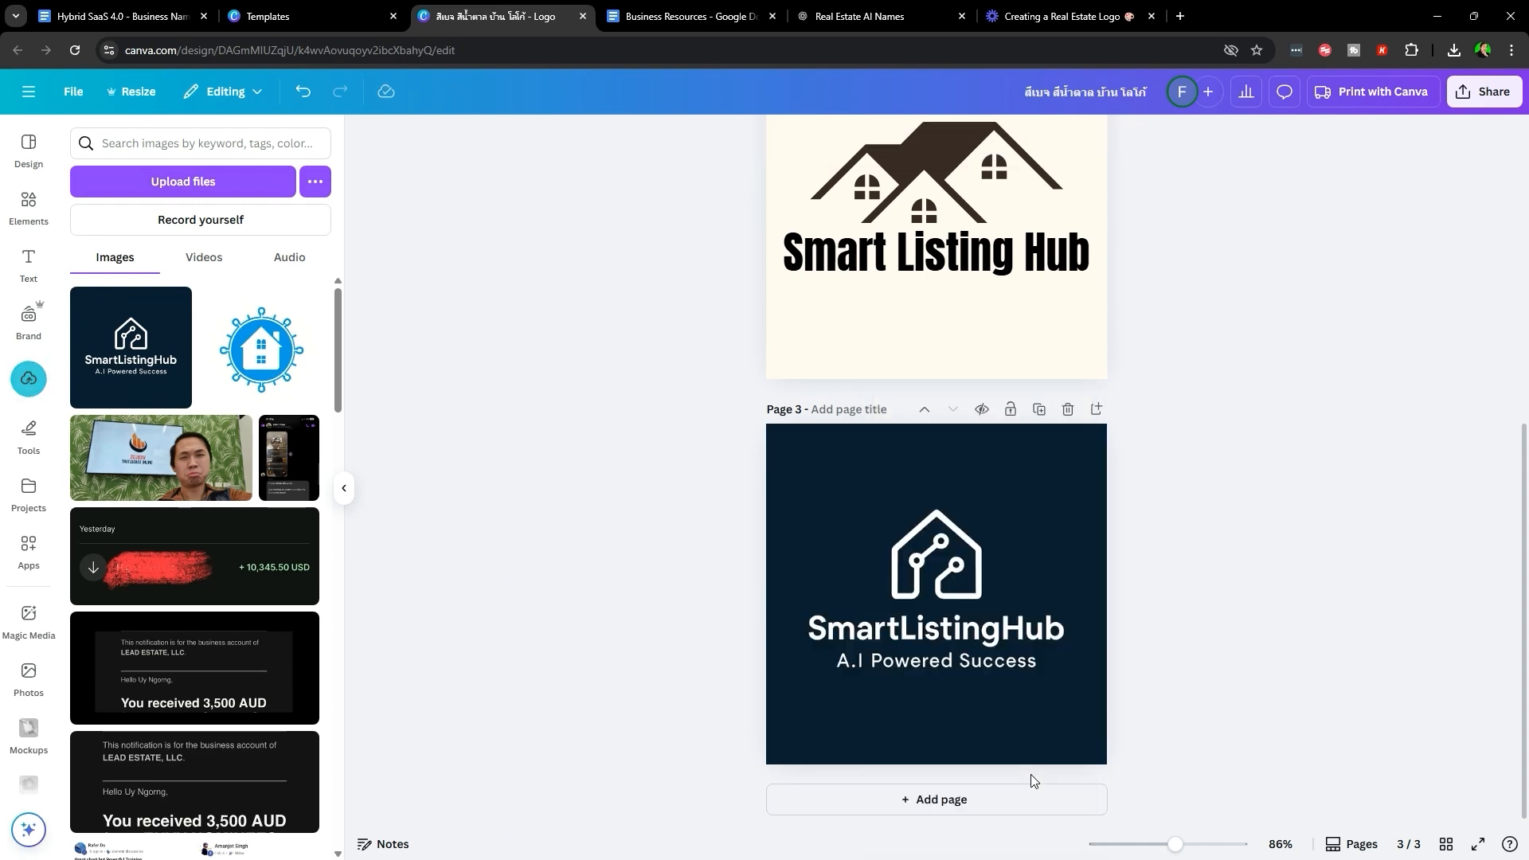
# - Add the dark SmartListingHub logo to the Business Resources document, in front of text
pyautogui.moveTo(1323, 122); pyautogui.dragTo(815, 659)
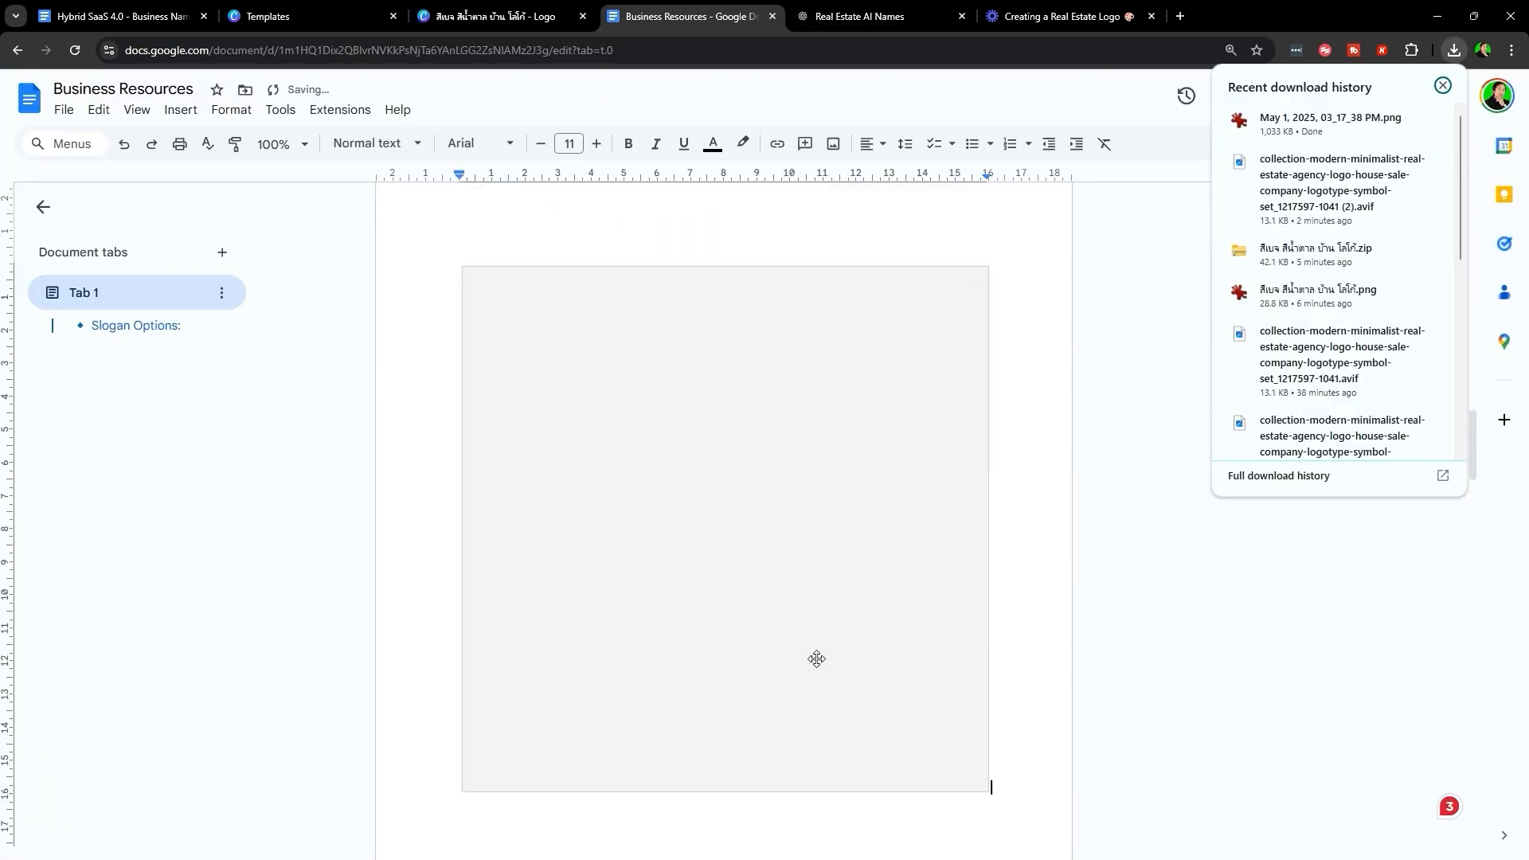
pyautogui.click(867, 673)
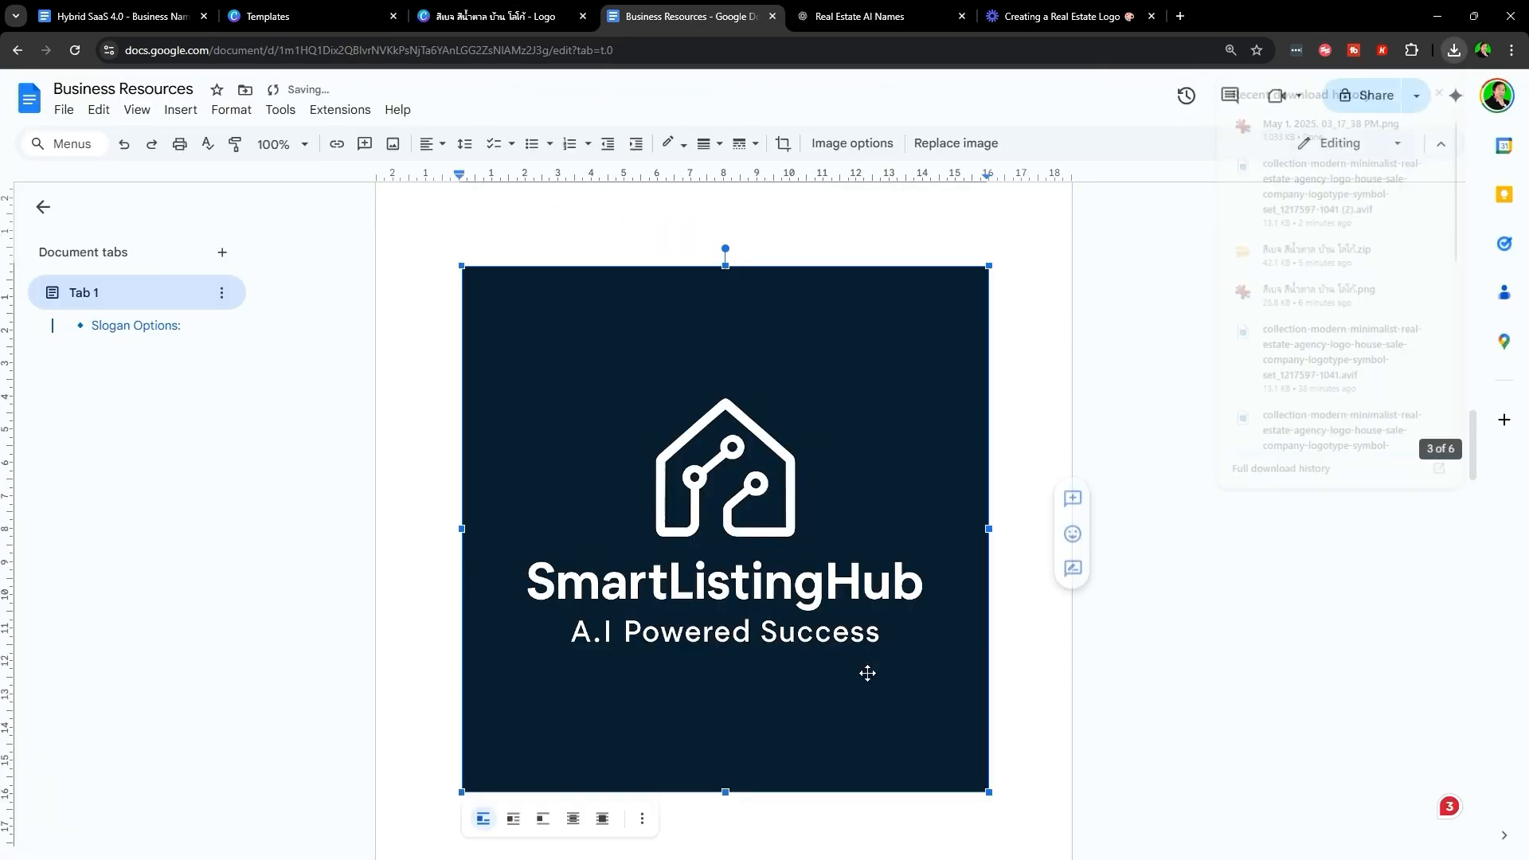
pyautogui.click(604, 821)
pyautogui.moveTo(604, 557); pyautogui.dragTo(613, 487)
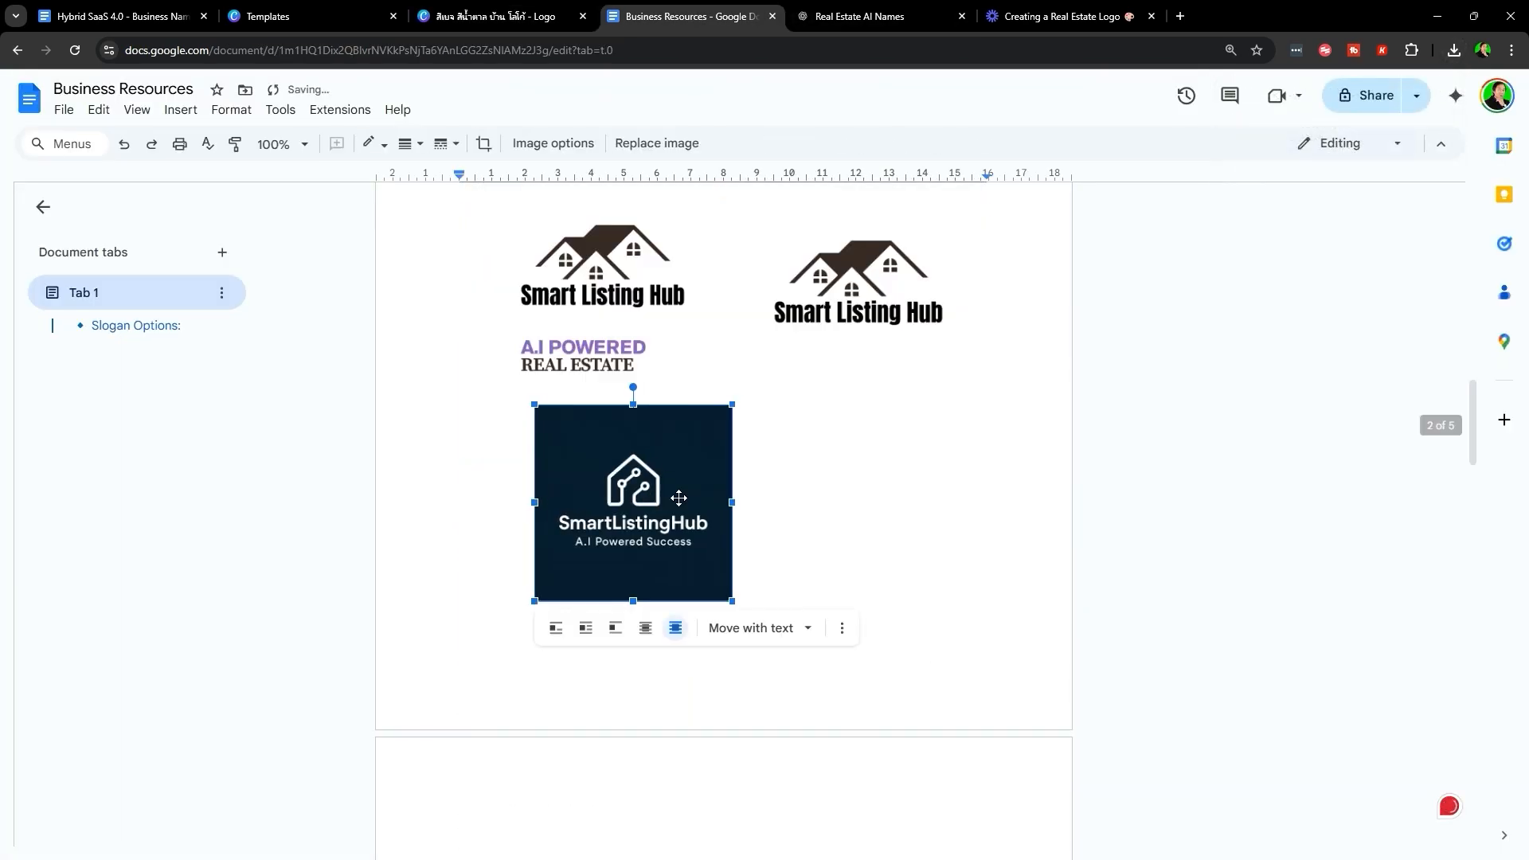
pyautogui.click(743, 496)
# - Run BG Remover on the Page 3 logo in Canva
pyautogui.click(497, 16)
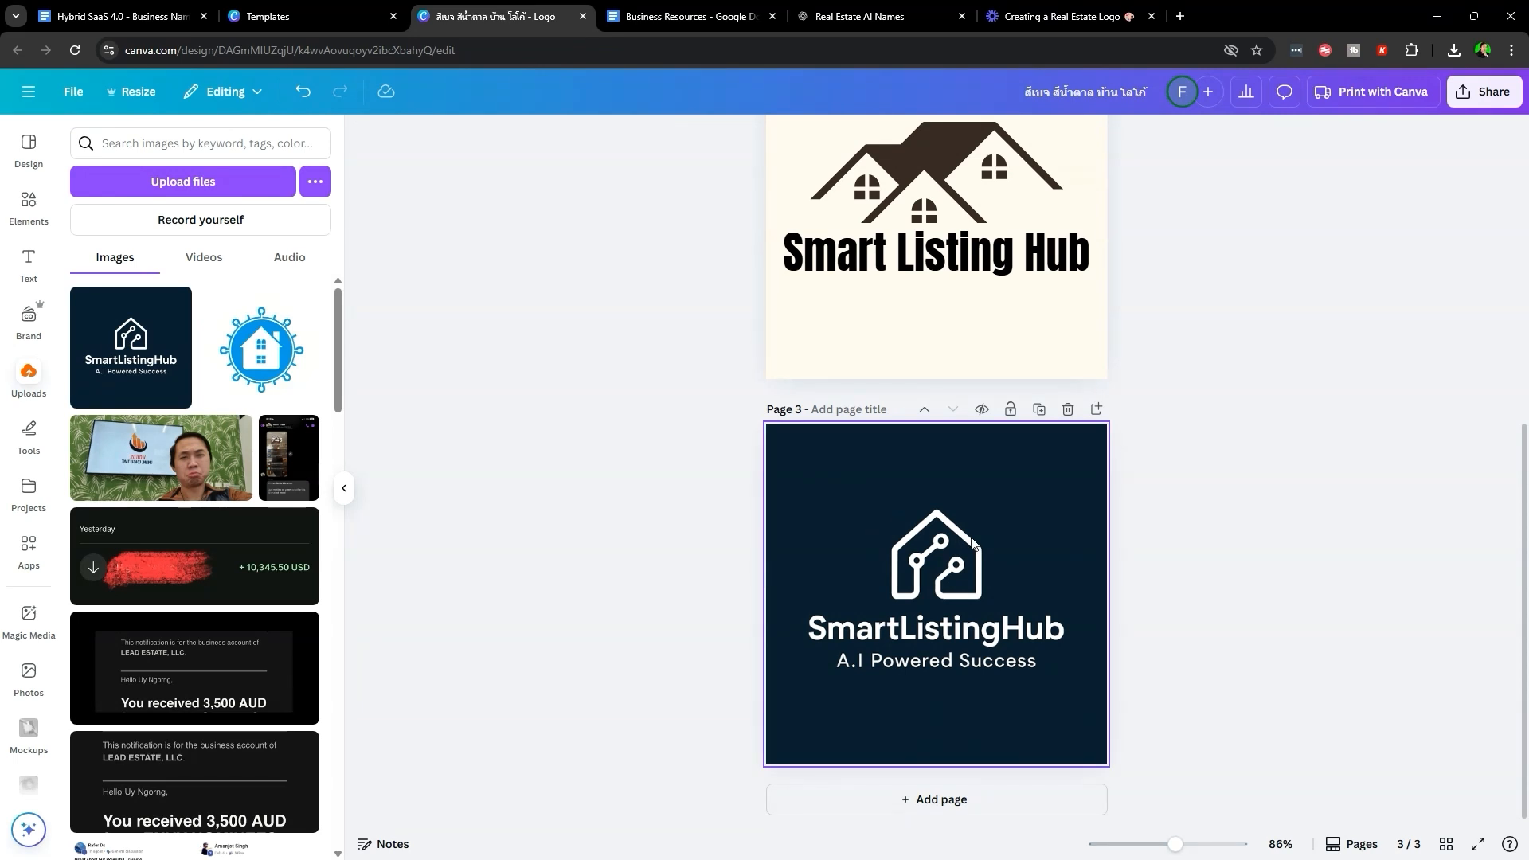
pyautogui.click(958, 545)
pyautogui.click(820, 137)
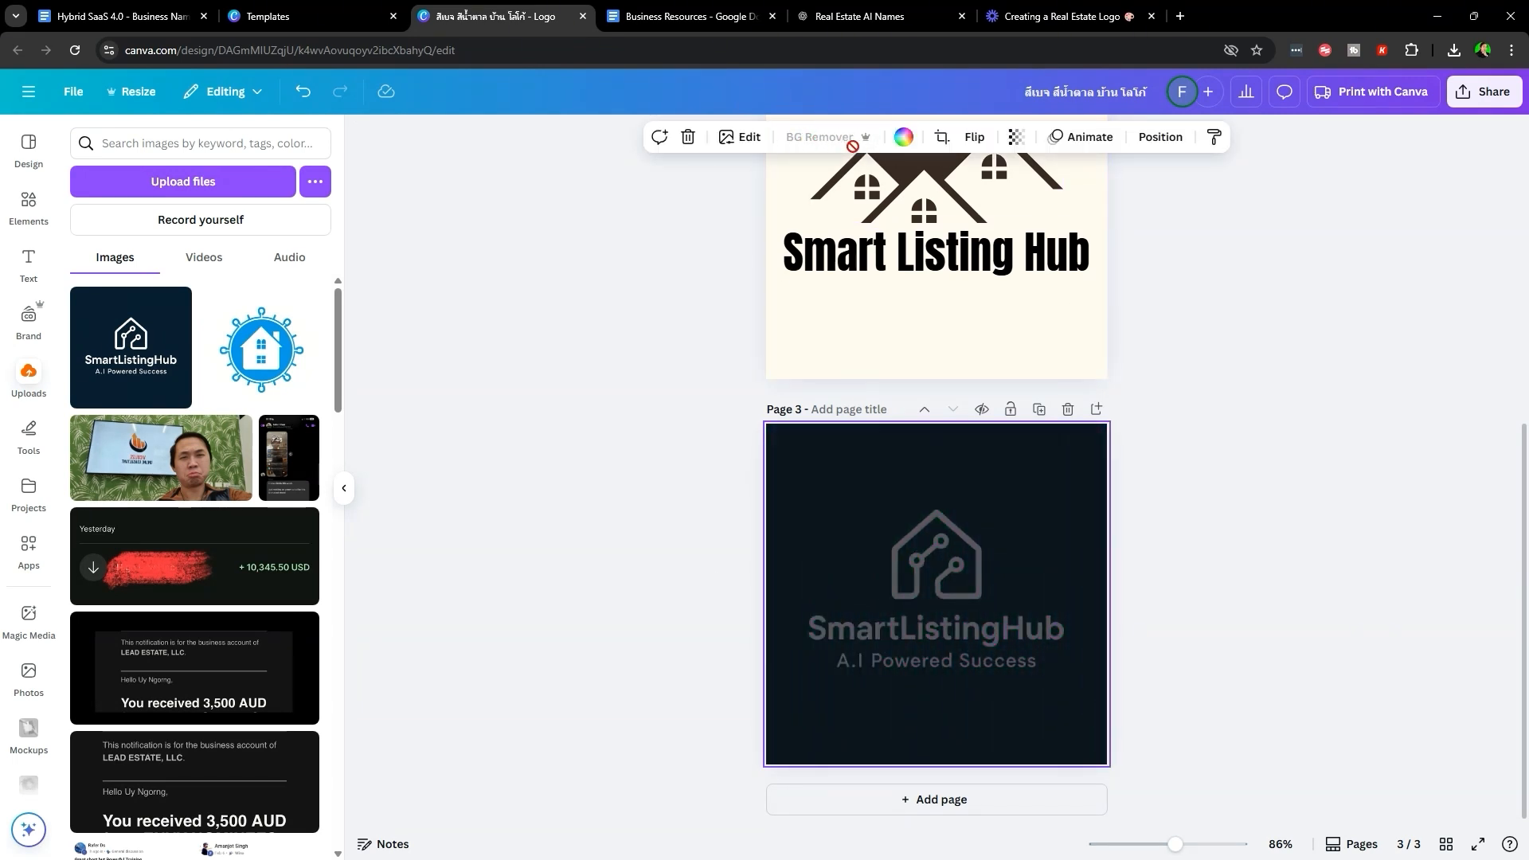
# - Search 'adobe studio background remover' and open Adobe Express's free background remover
pyautogui.click(1179, 14)
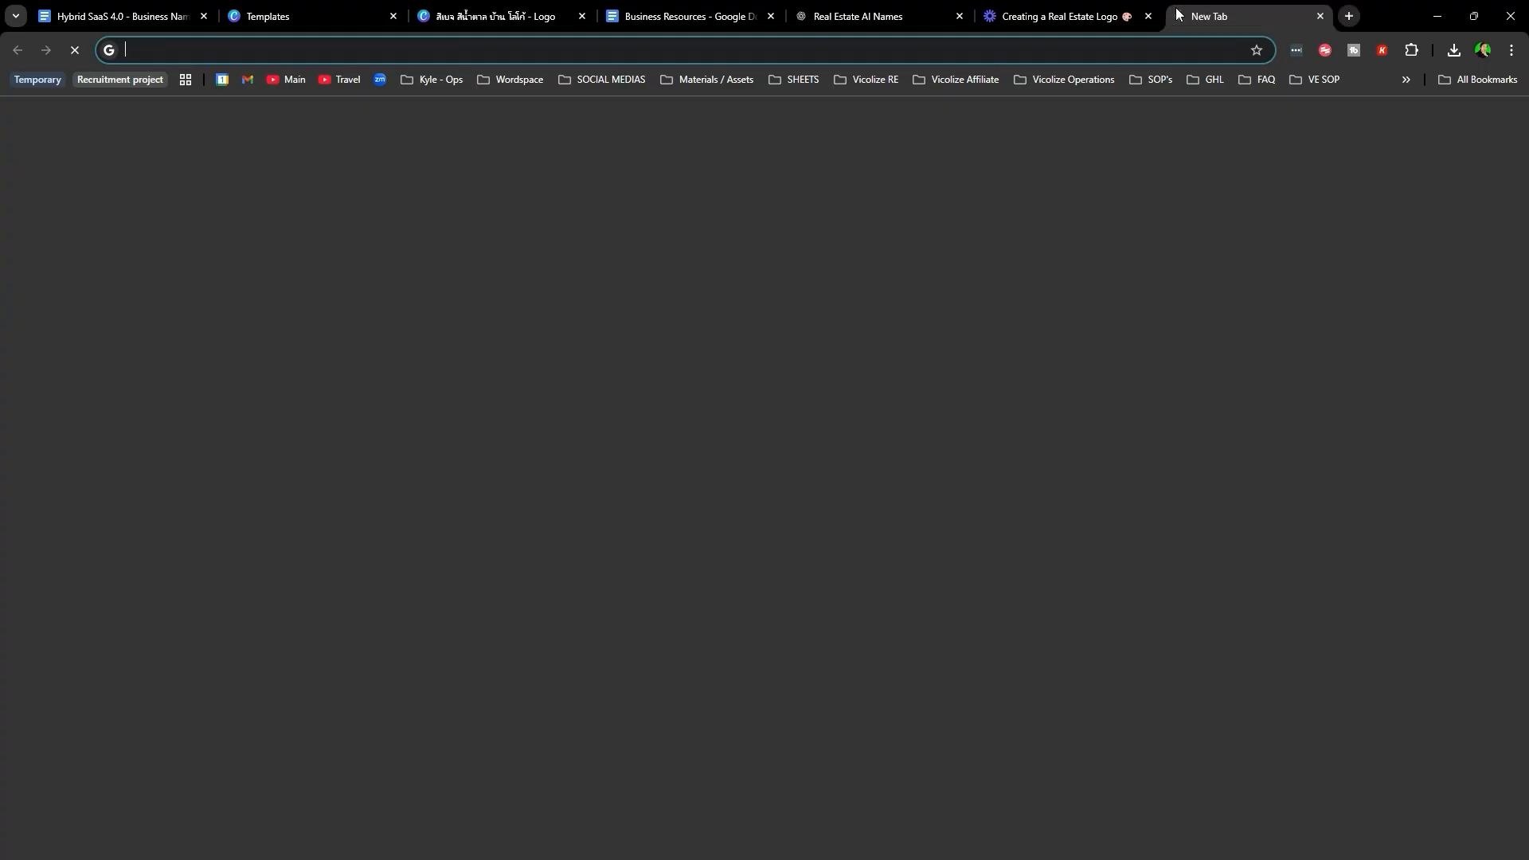
pyautogui.write('adobe studio background remvo')
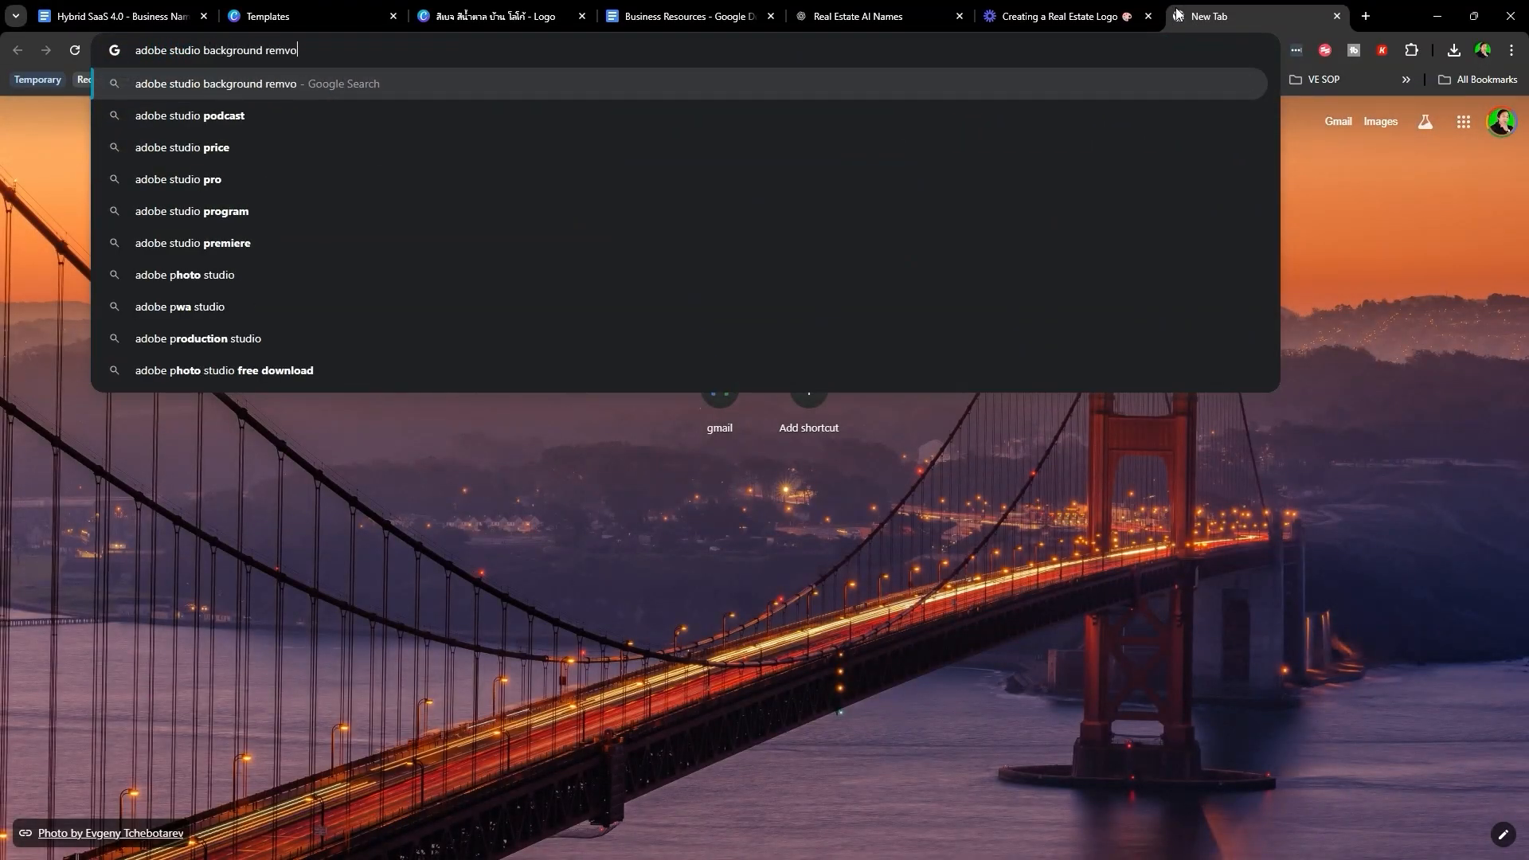
pyautogui.press('Return')
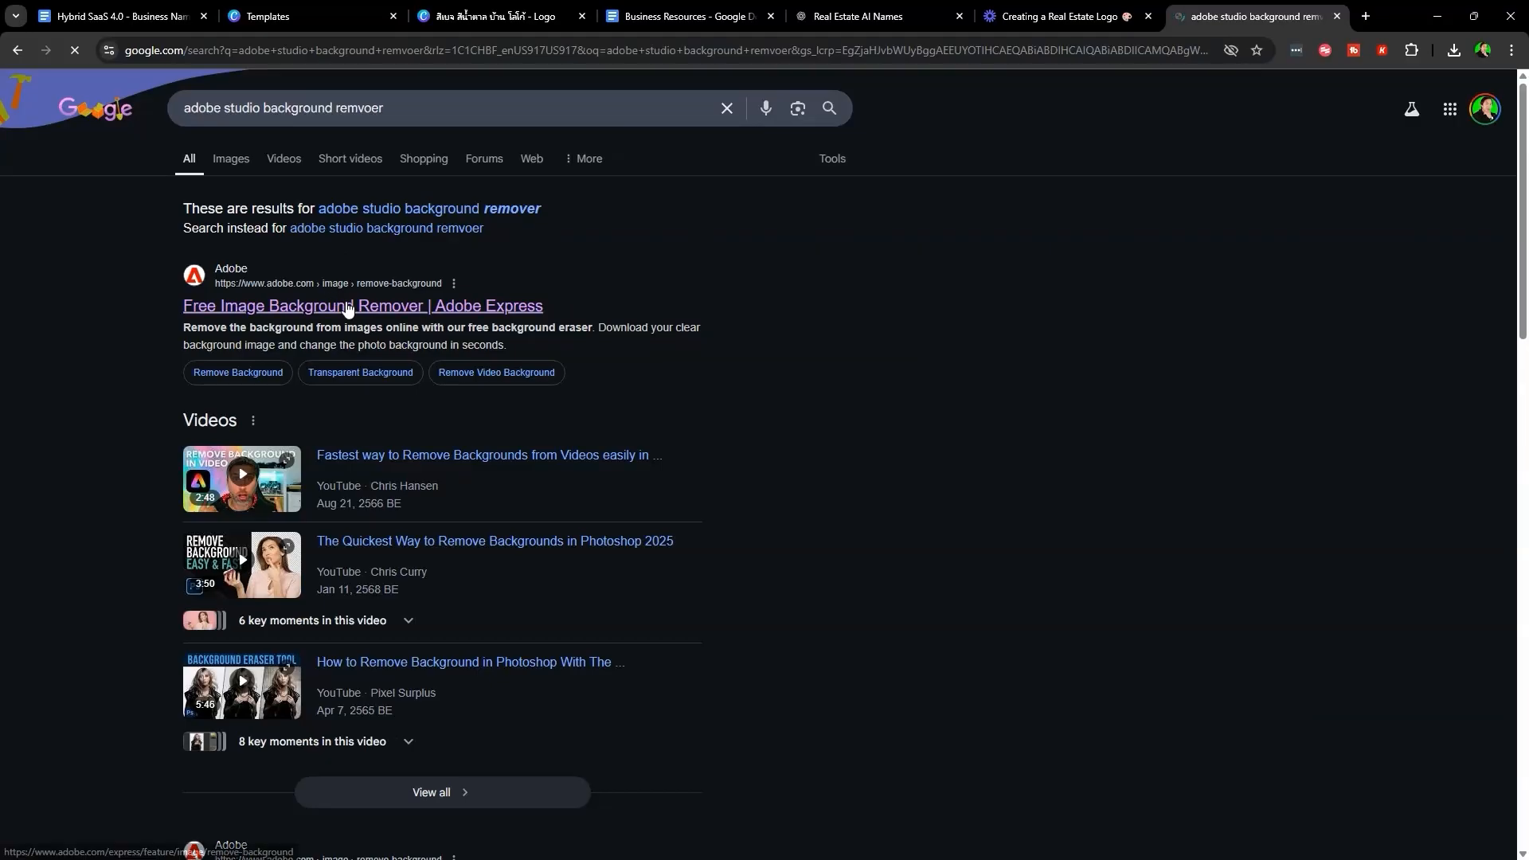
pyautogui.click(342, 297)
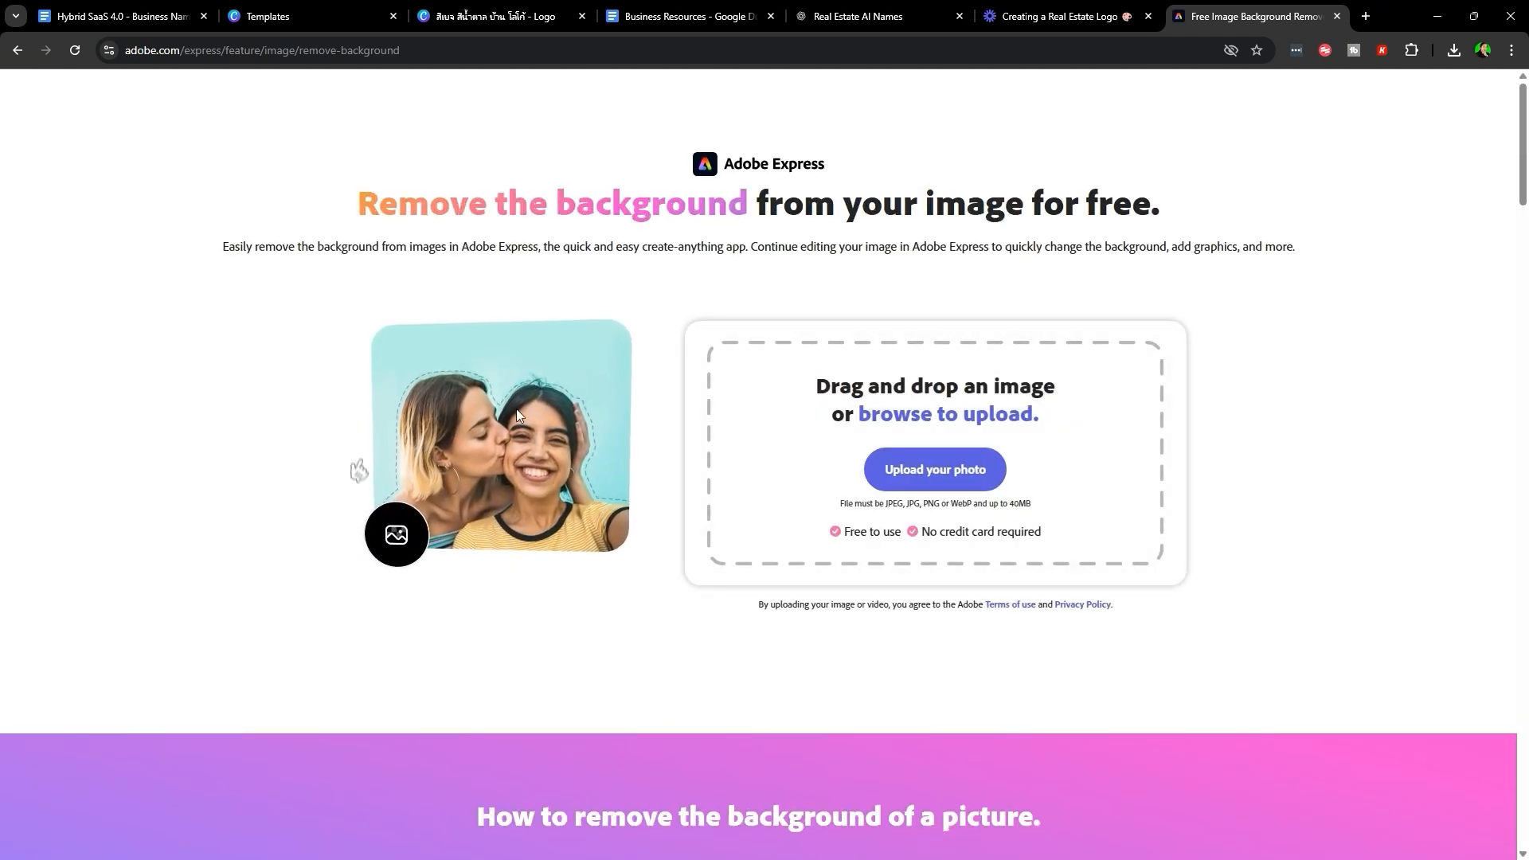
pyautogui.click(522, 13)
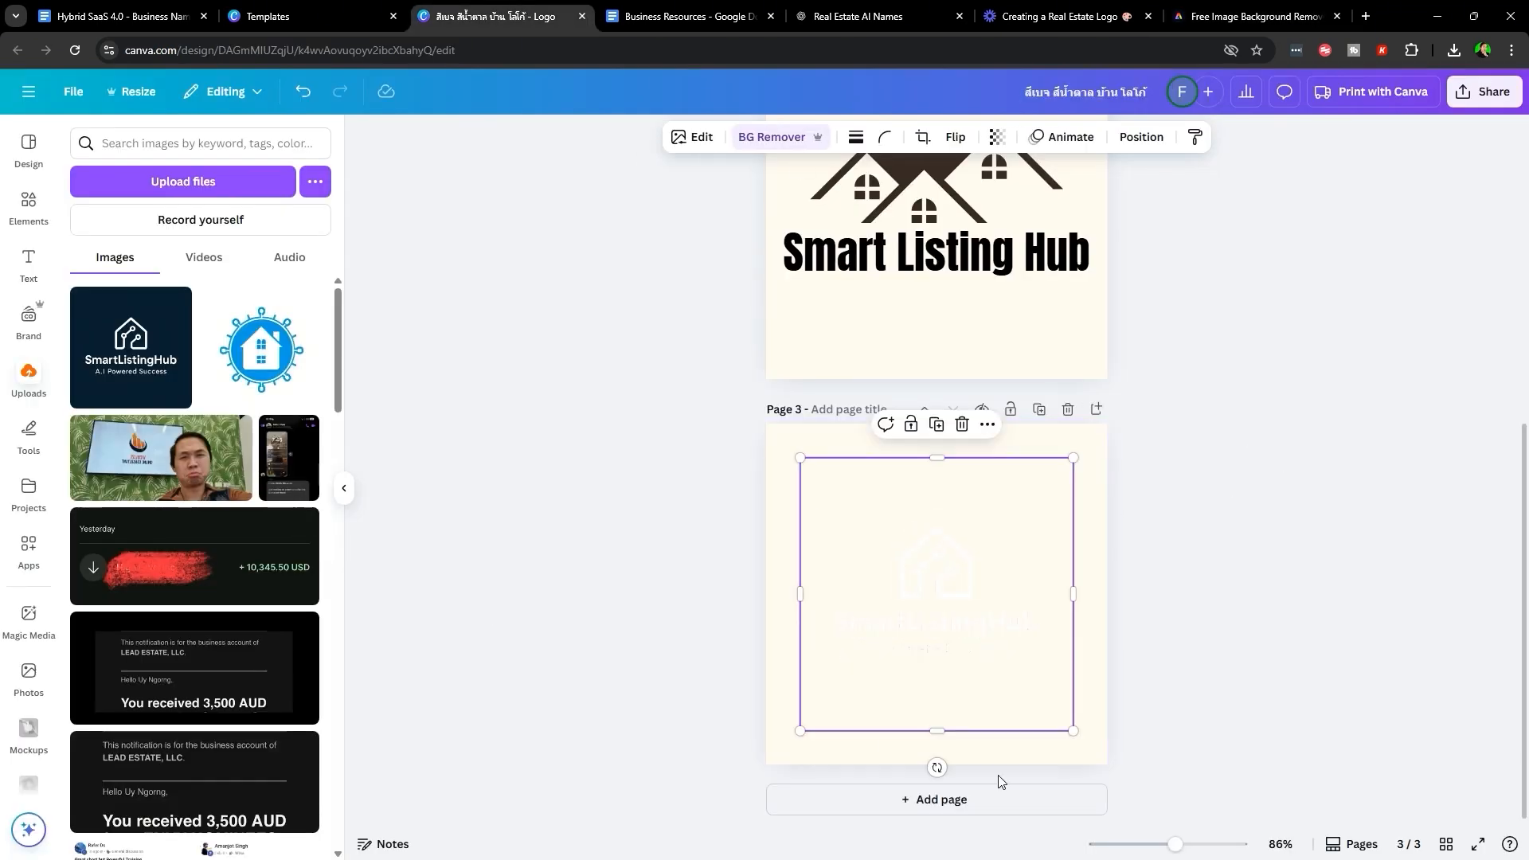
# - Crop the Page 3 logo down to the house icon
pyautogui.doubleClick(953, 604)
pyautogui.moveTo(1073, 453); pyautogui.dragTo(1035, 522)
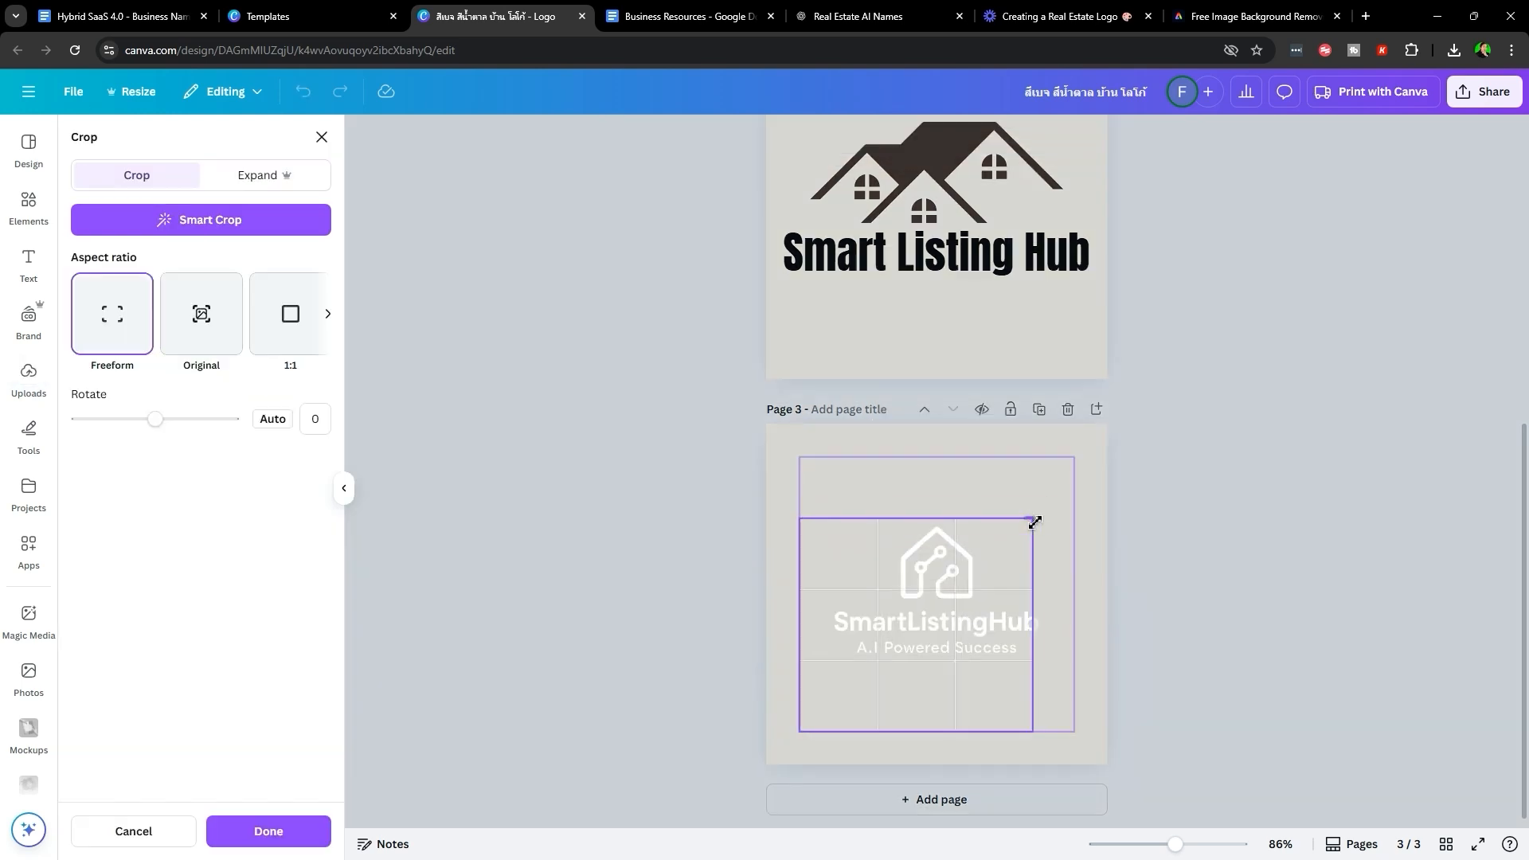
pyautogui.moveTo(1033, 743); pyautogui.dragTo(1065, 606)
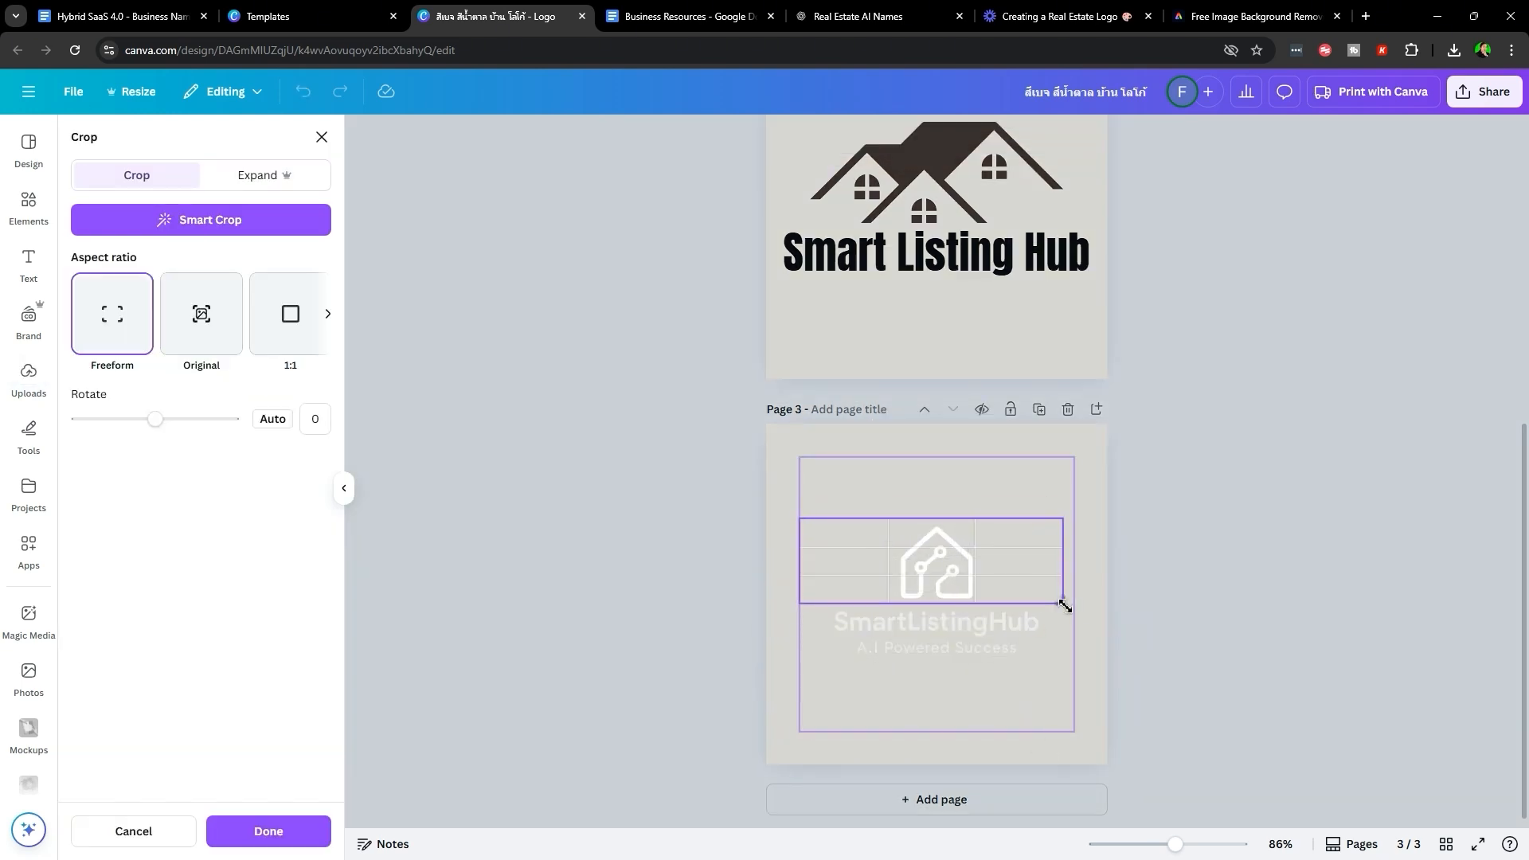
pyautogui.moveTo(806, 522); pyautogui.dragTo(840, 522)
pyautogui.click(932, 749)
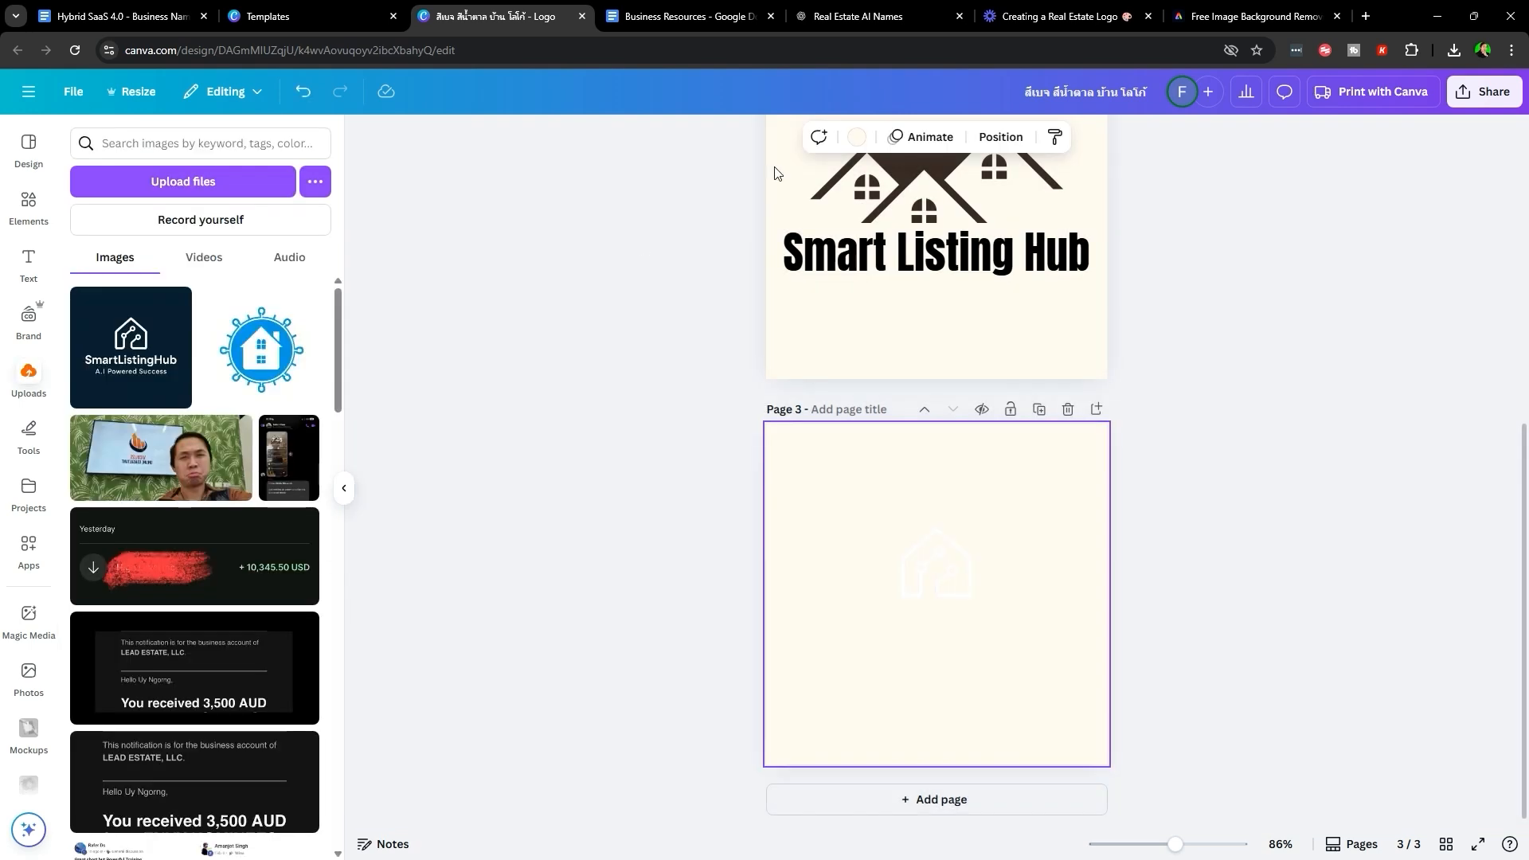
# - Make Page 3's background brand purple and enlarge and centre the white house icon
pyautogui.click(857, 138)
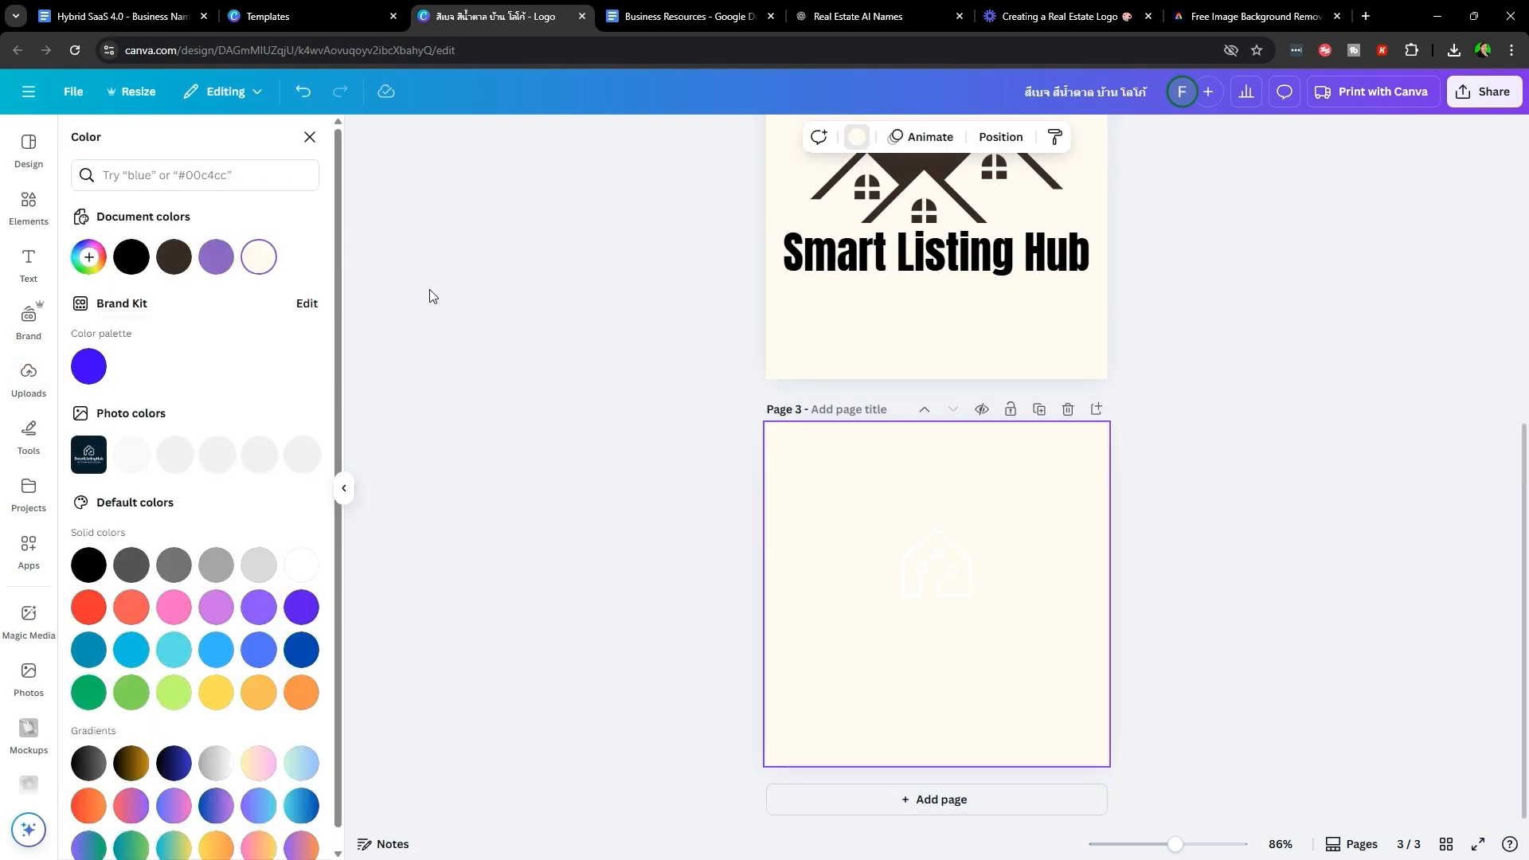
pyautogui.click(81, 366)
pyautogui.click(936, 564)
pyautogui.moveTo(1066, 518); pyautogui.dragTo(1231, 428)
pyautogui.moveTo(1016, 530); pyautogui.dragTo(946, 534)
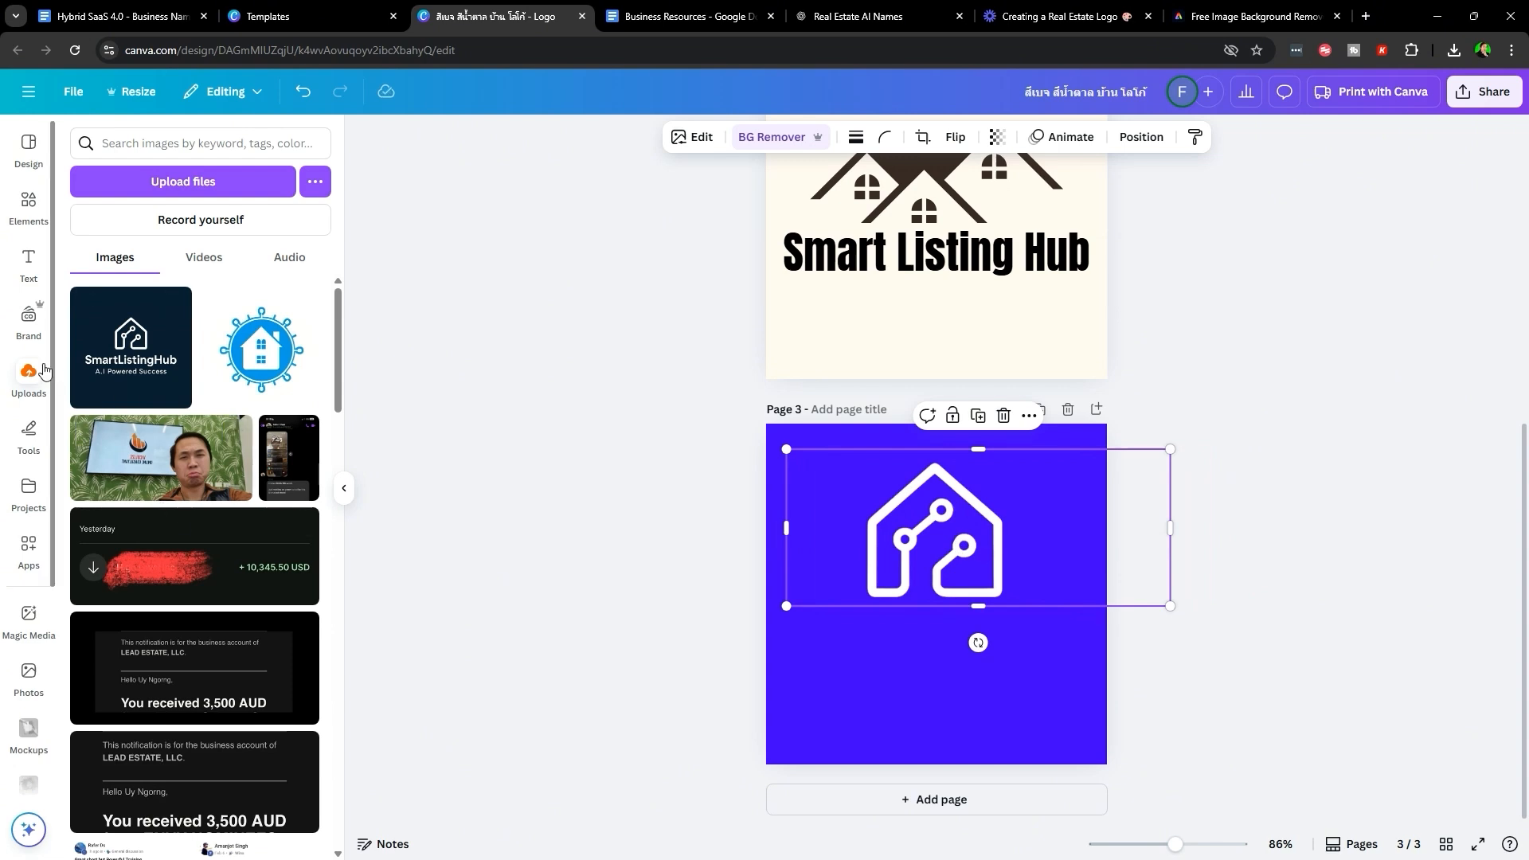
# - Add a heading text box beneath the house icon on Page 3
pyautogui.click(29, 263)
pyautogui.click(159, 372)
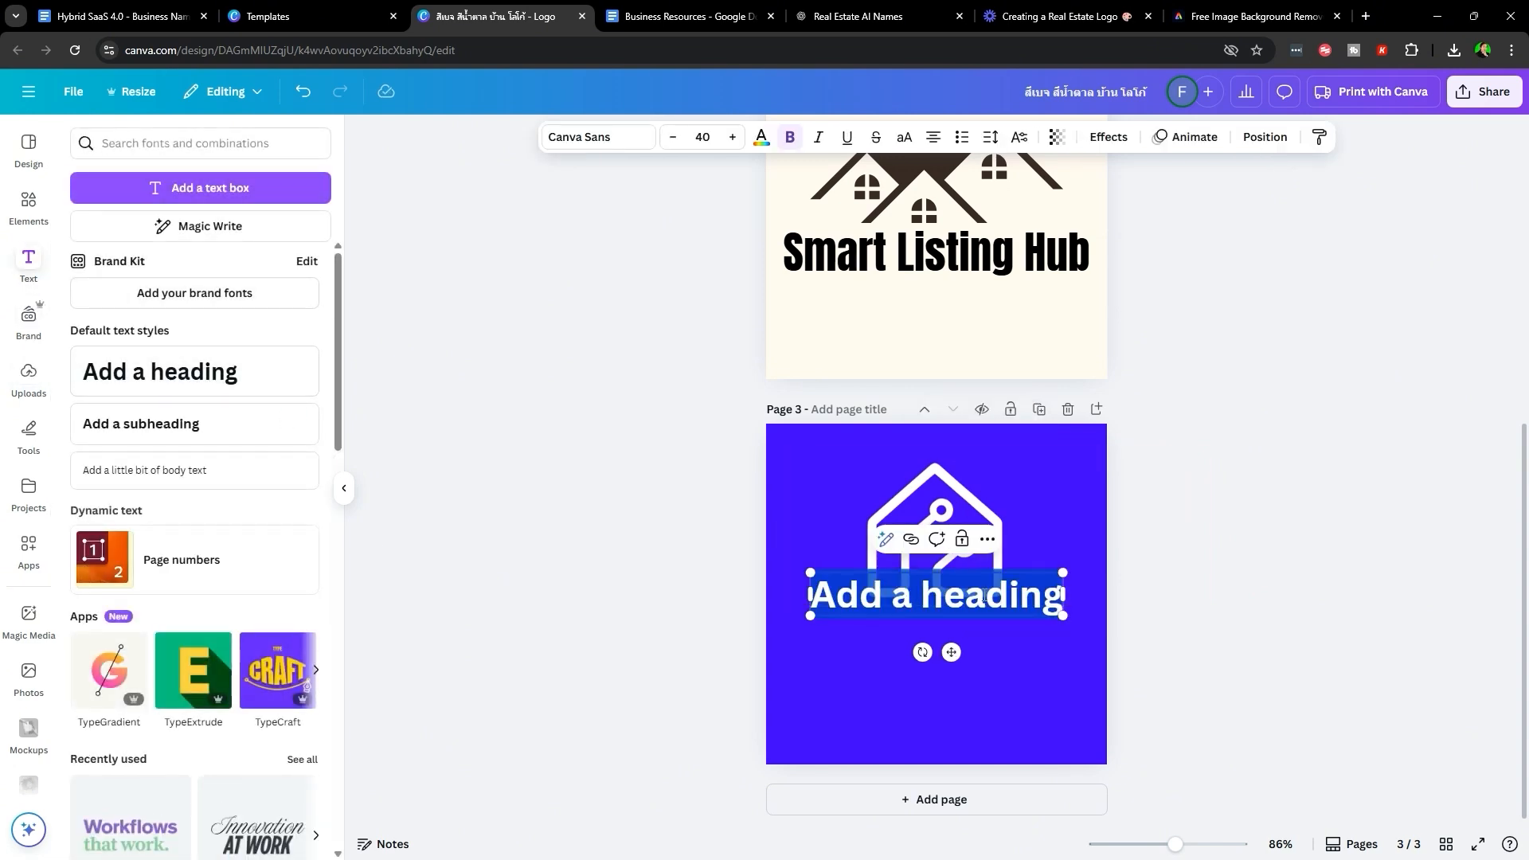
pyautogui.click(1091, 735)
pyautogui.moveTo(977, 604); pyautogui.dragTo(965, 643)
pyautogui.click(1128, 673)
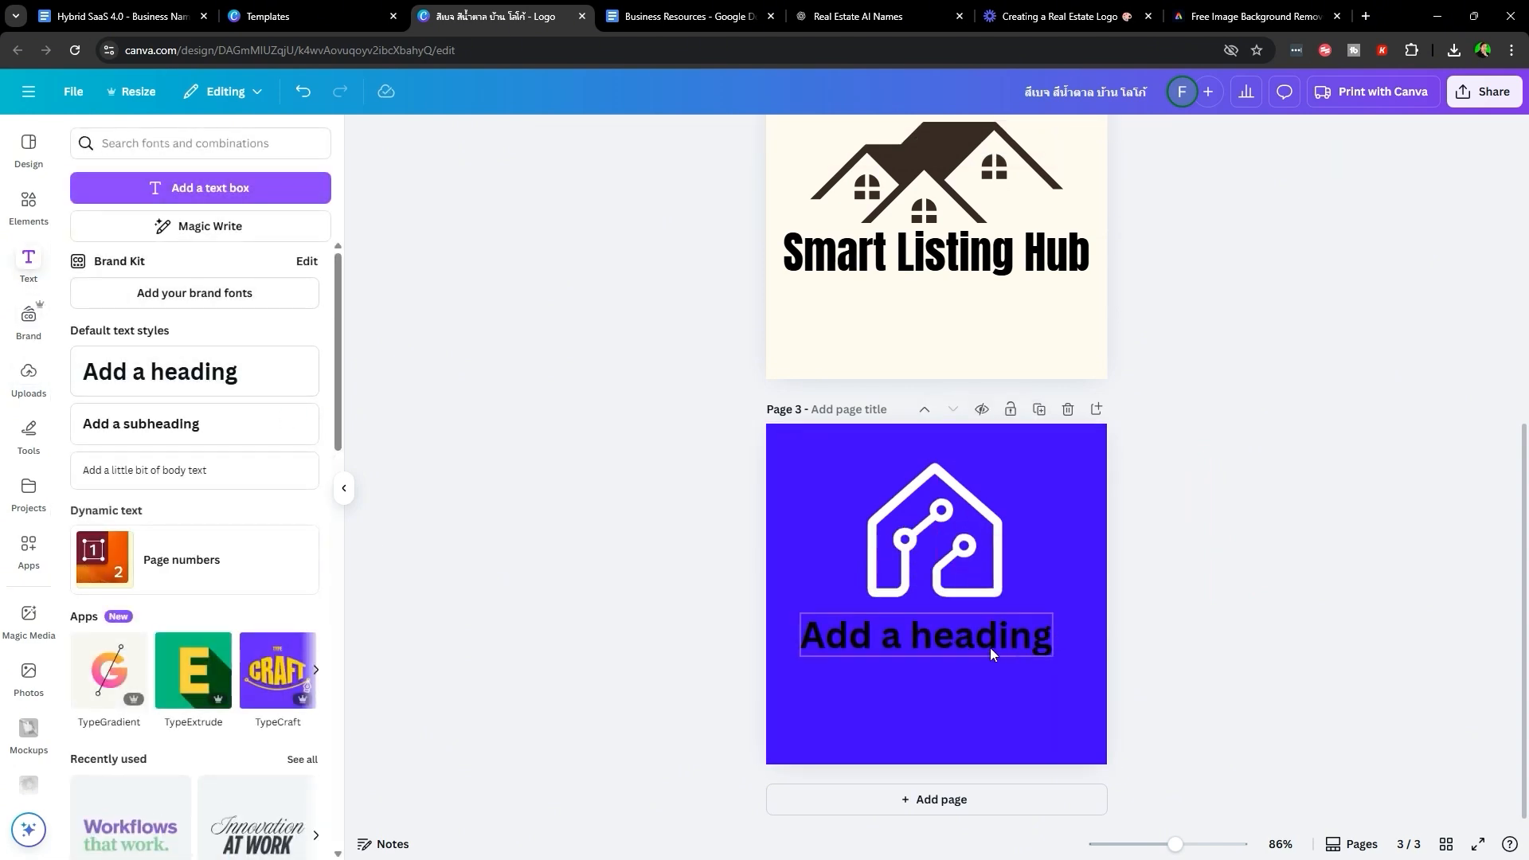
pyautogui.hotkey('ctrl', 'Tab')
pyautogui.click(458, 490)
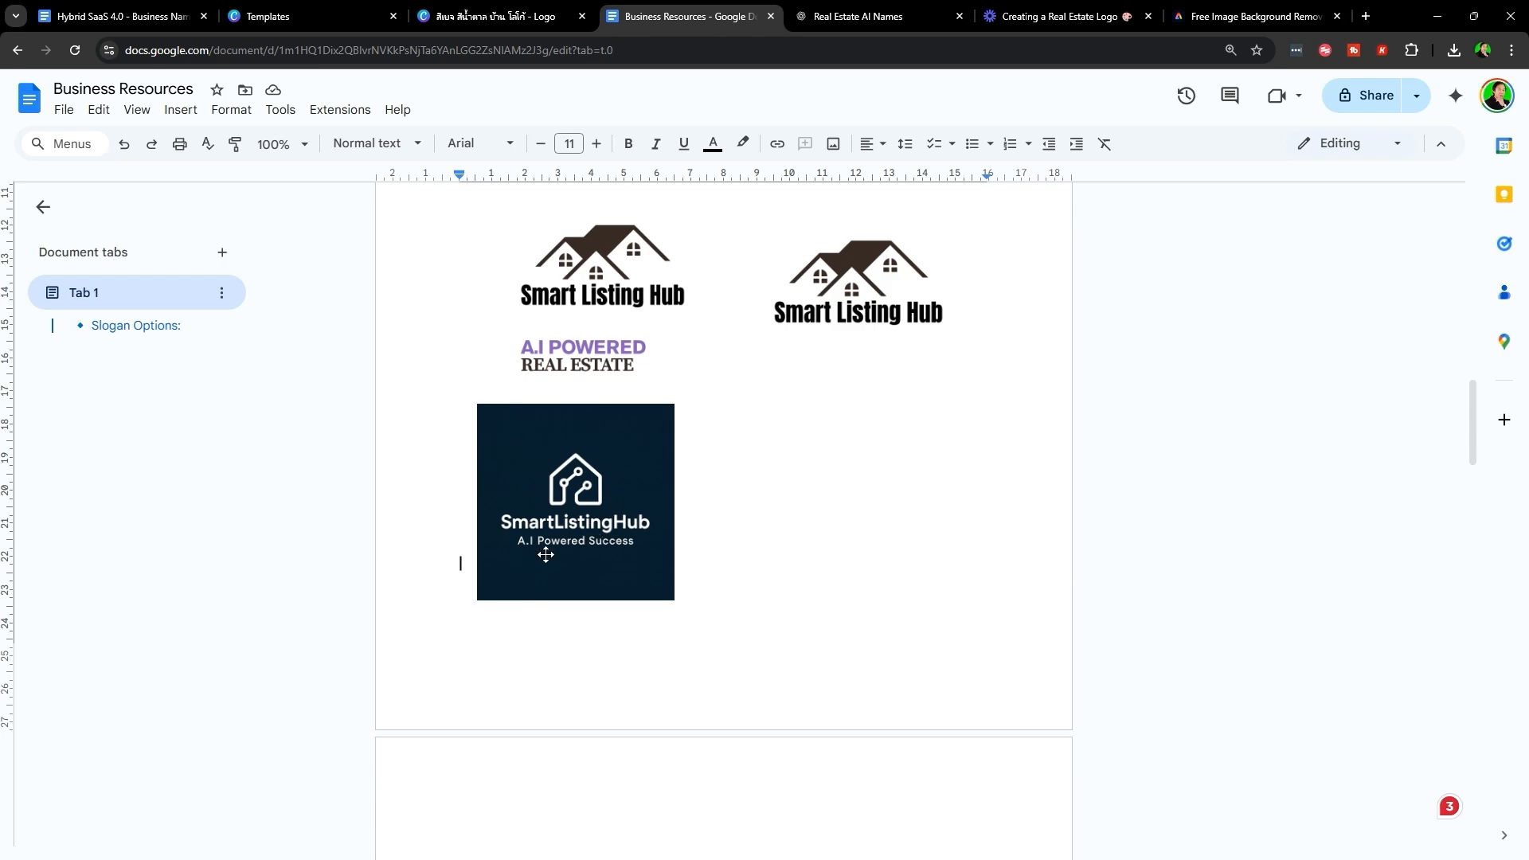
pyautogui.scroll(6, 731, 665)
pyautogui.hotkey('ctrl', 'shift', 'Tab')
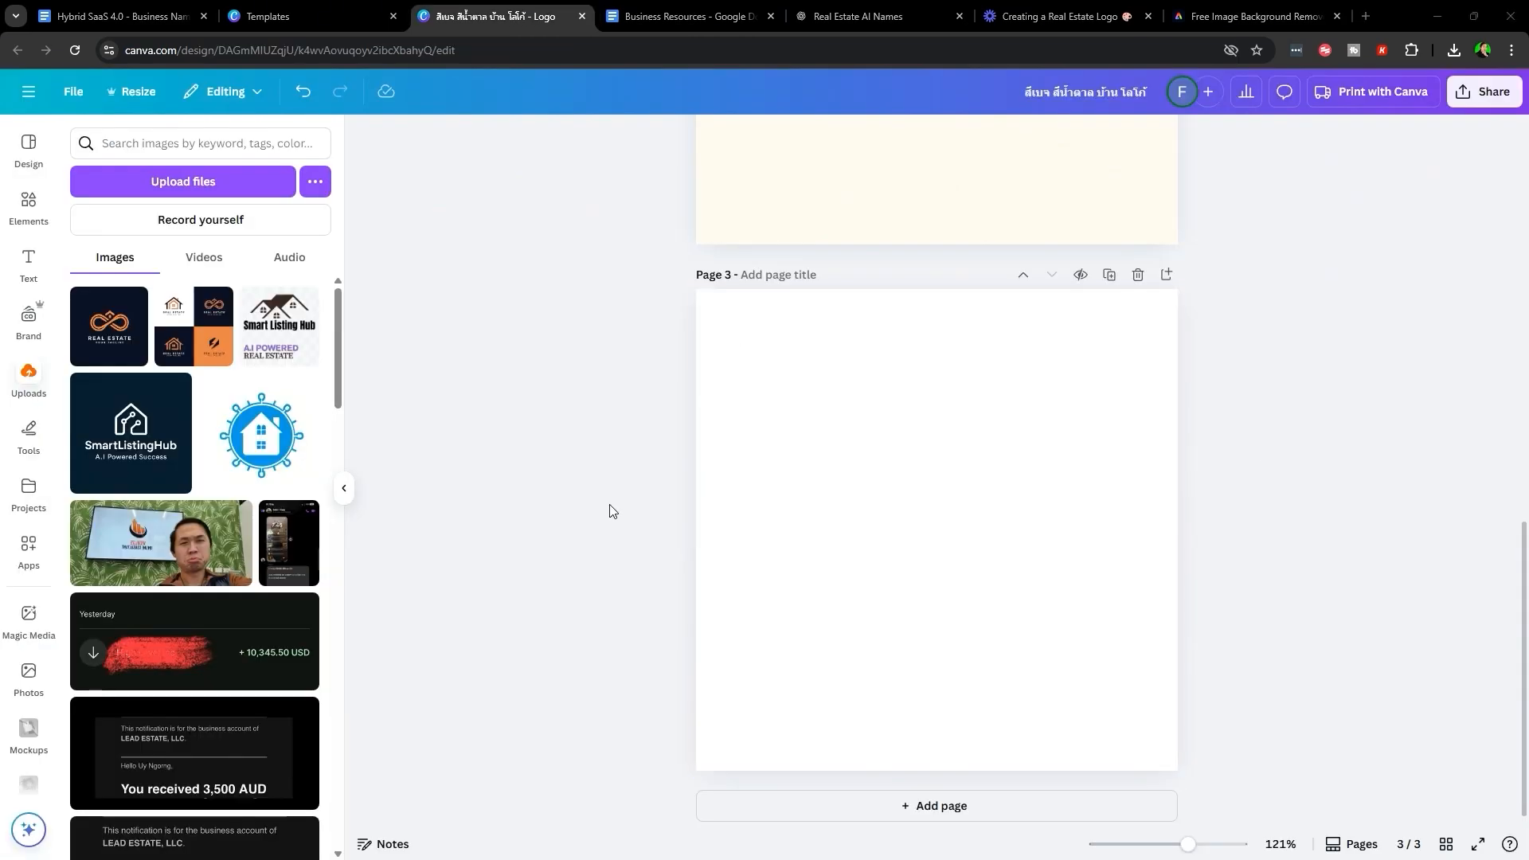
pyautogui.hotkey('ctrl', 'Tab')
pyautogui.hotkey('ctrl', 'Tab')
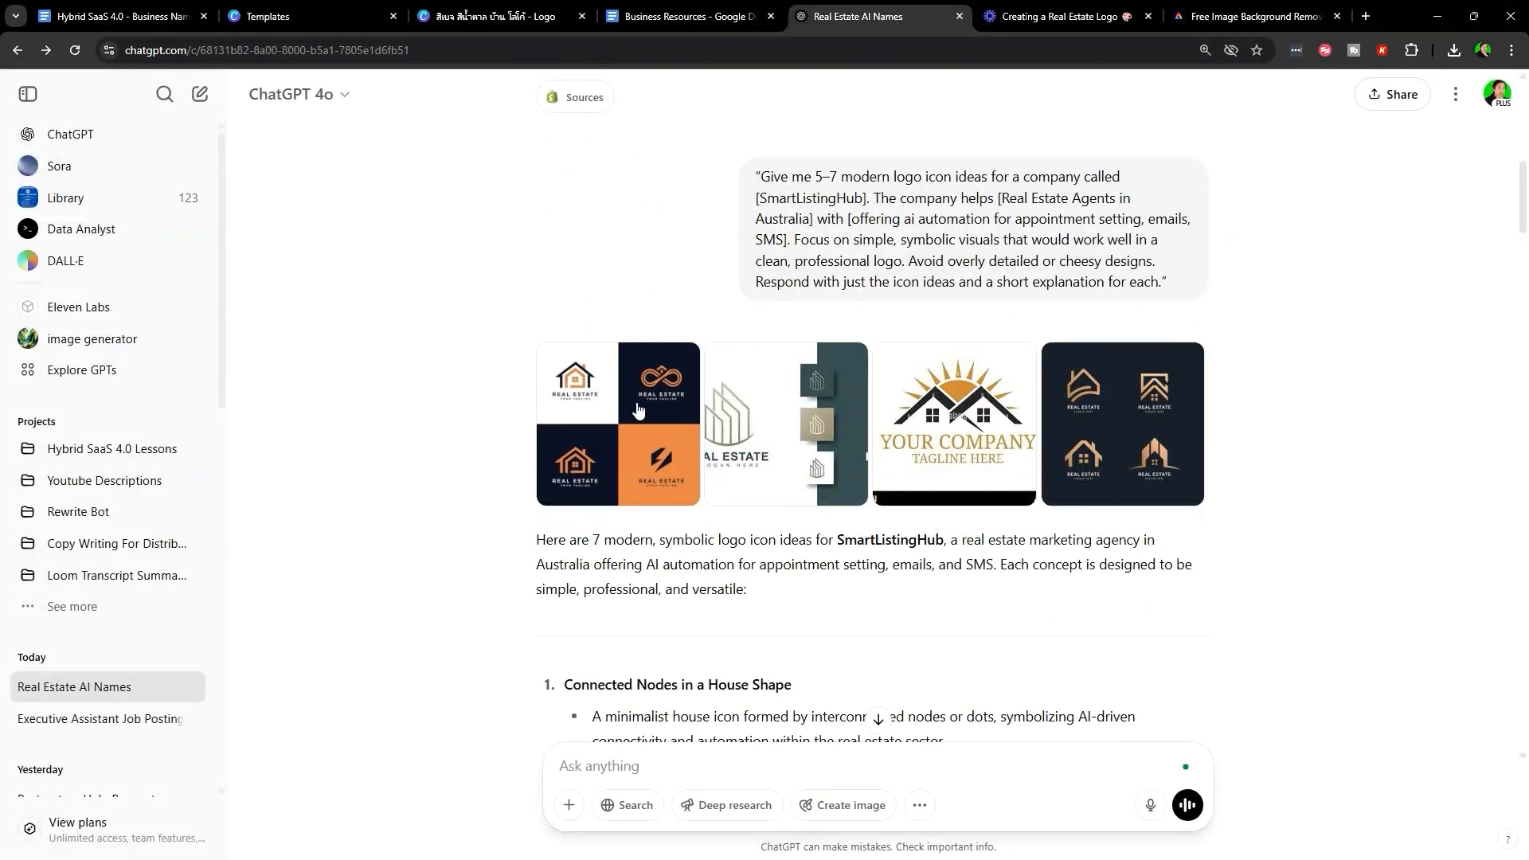
pyautogui.click(698, 478)
pyautogui.press('Right')
pyautogui.press('Left')
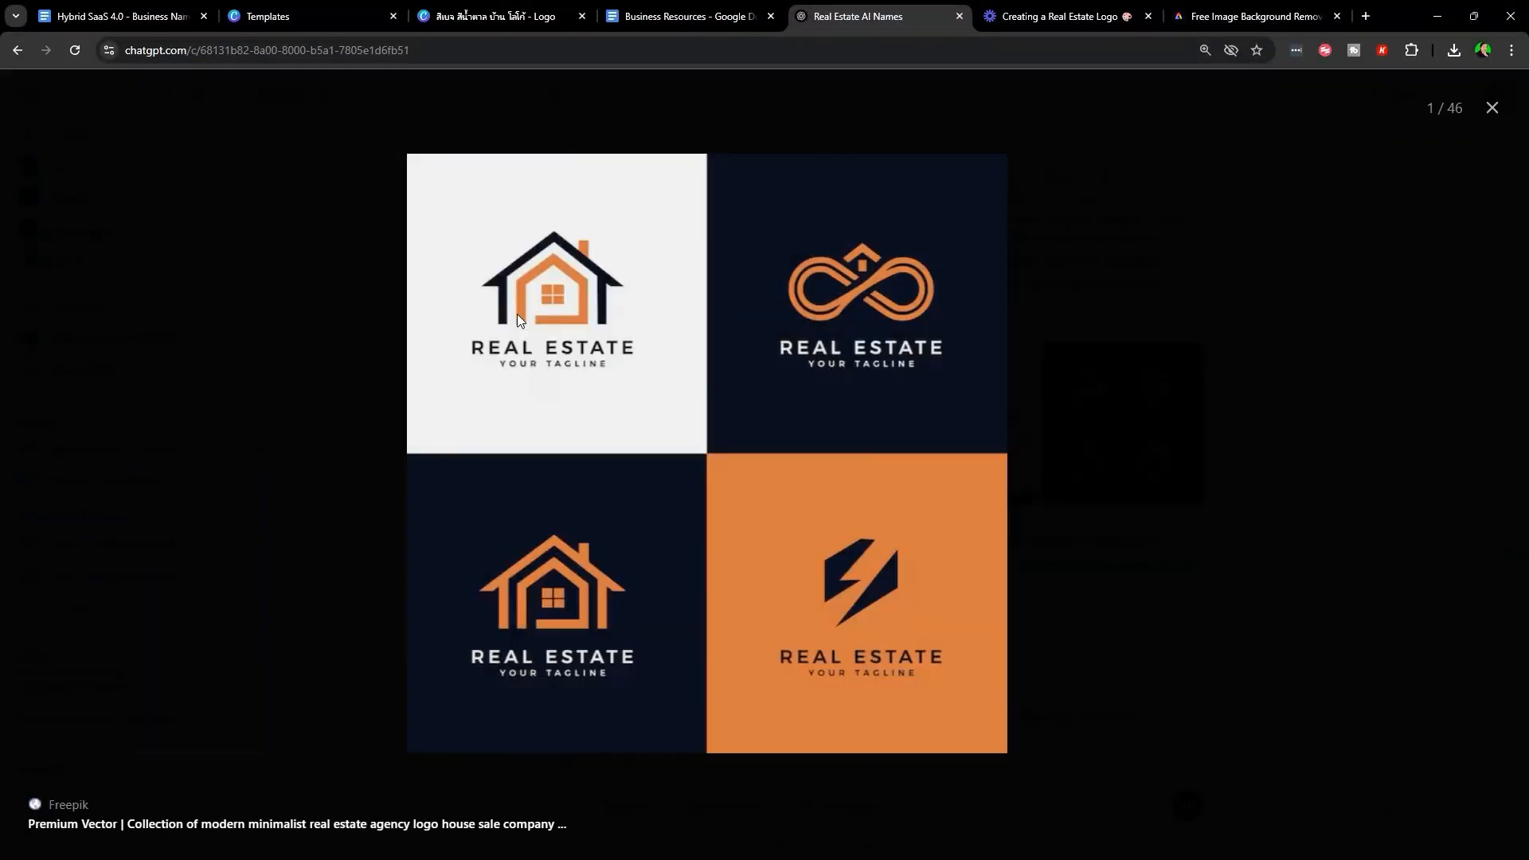
pyautogui.click(479, 6)
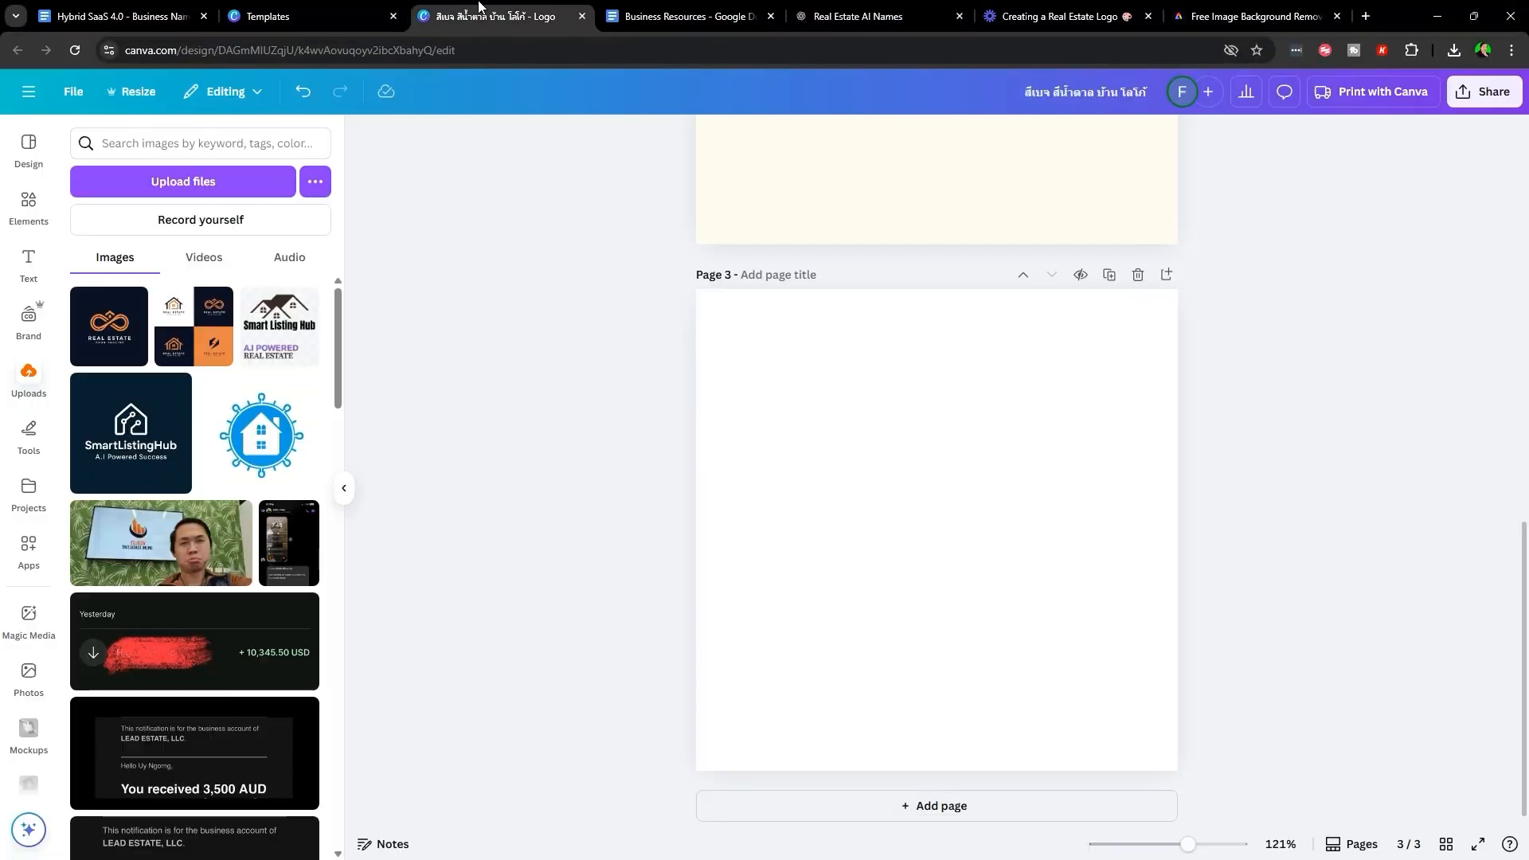
pyautogui.click(214, 353)
pyautogui.moveTo(957, 544); pyautogui.dragTo(810, 569)
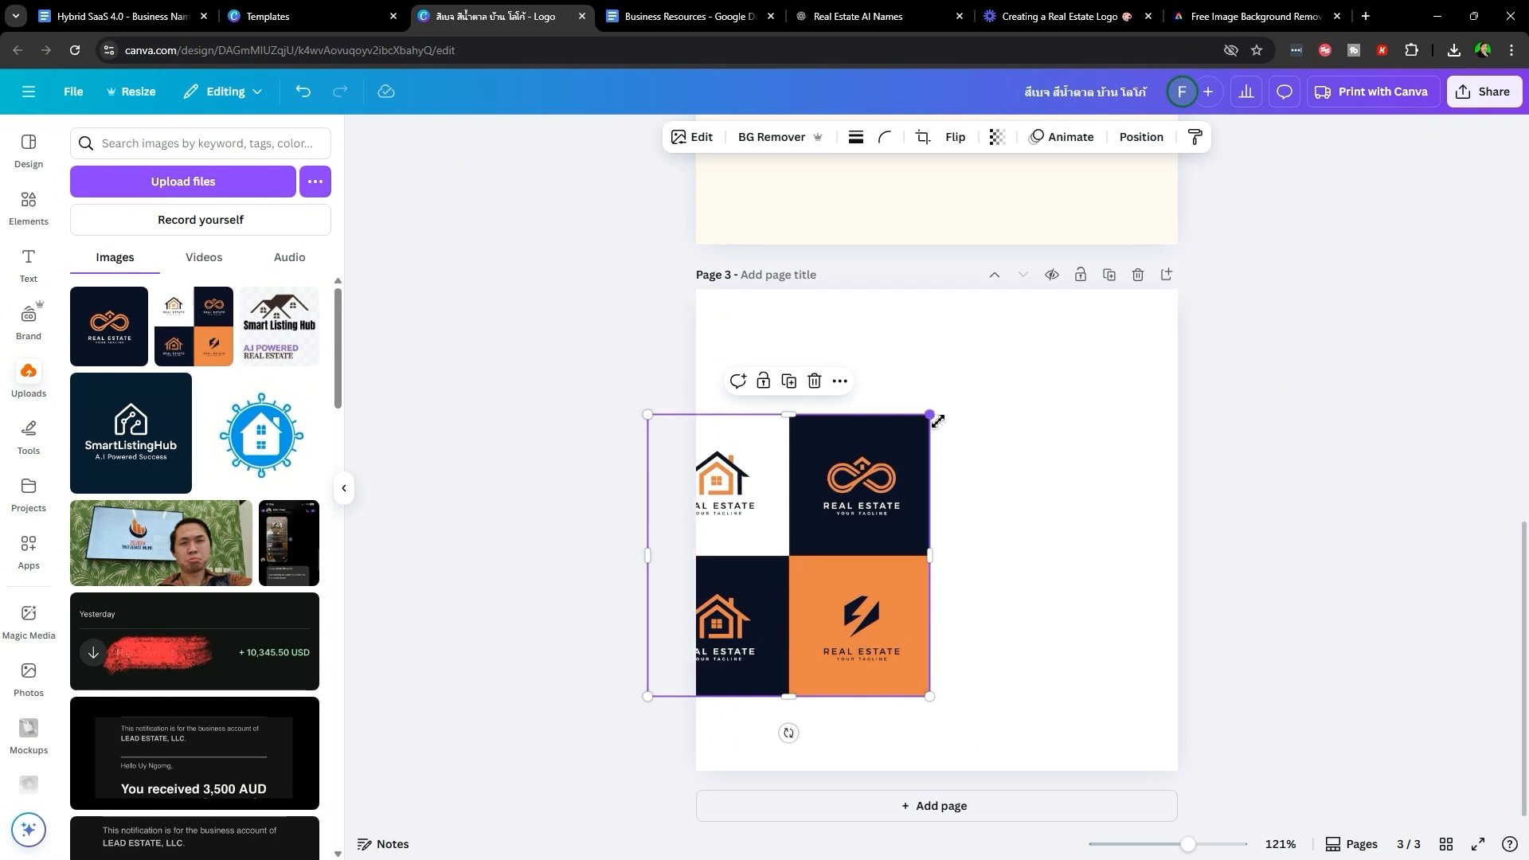
pyautogui.moveTo(929, 415); pyautogui.dragTo(1034, 312)
pyautogui.moveTo(836, 478); pyautogui.dragTo(881, 487)
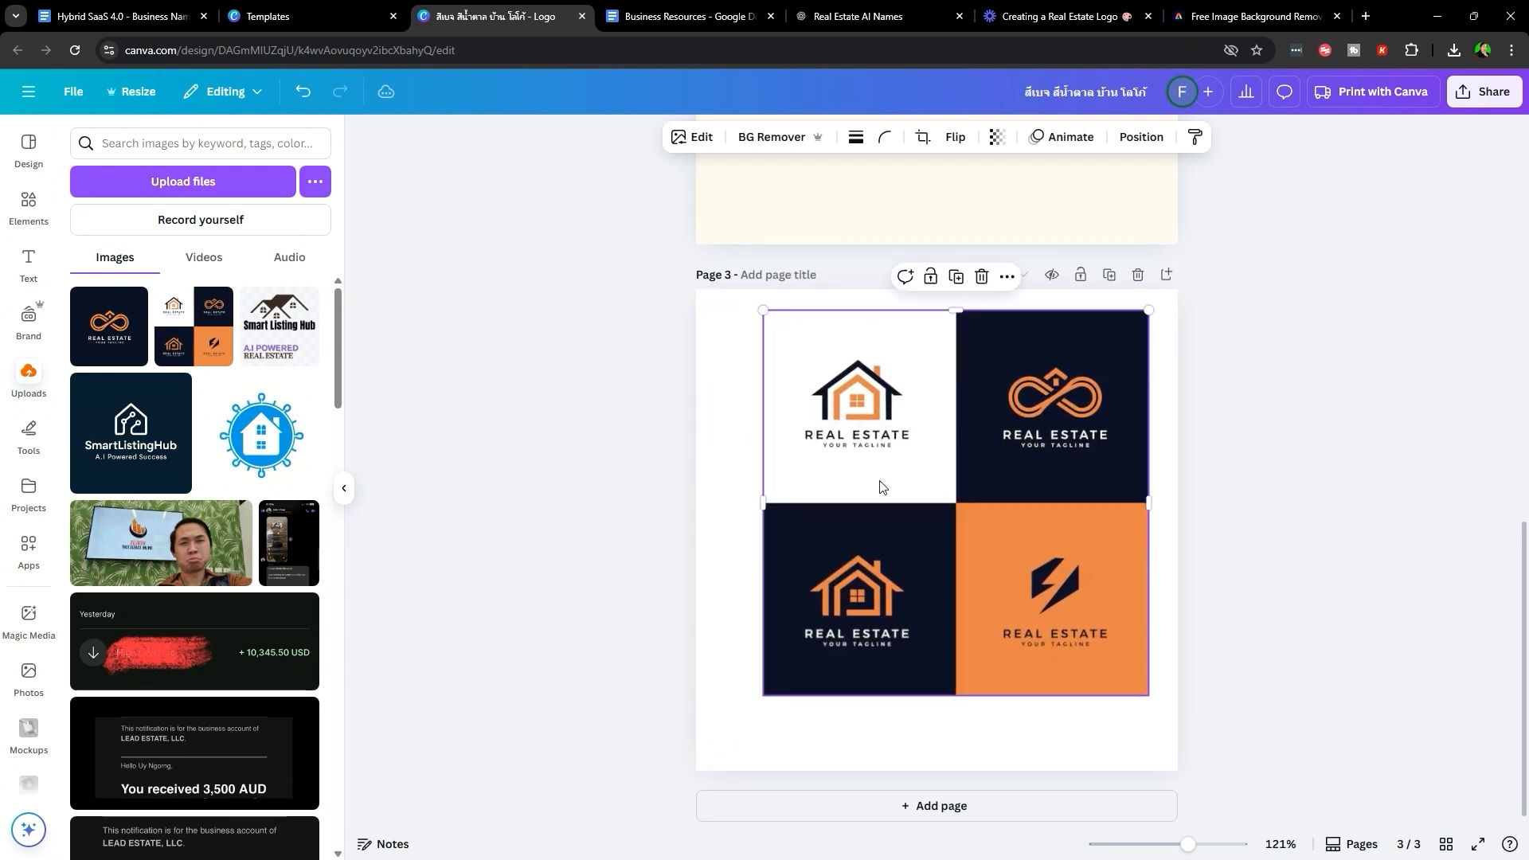
pyautogui.doubleClick(929, 492)
pyautogui.moveTo(758, 703); pyautogui.dragTo(974, 486)
pyautogui.click(1154, 450)
pyautogui.moveTo(1085, 449); pyautogui.dragTo(894, 525)
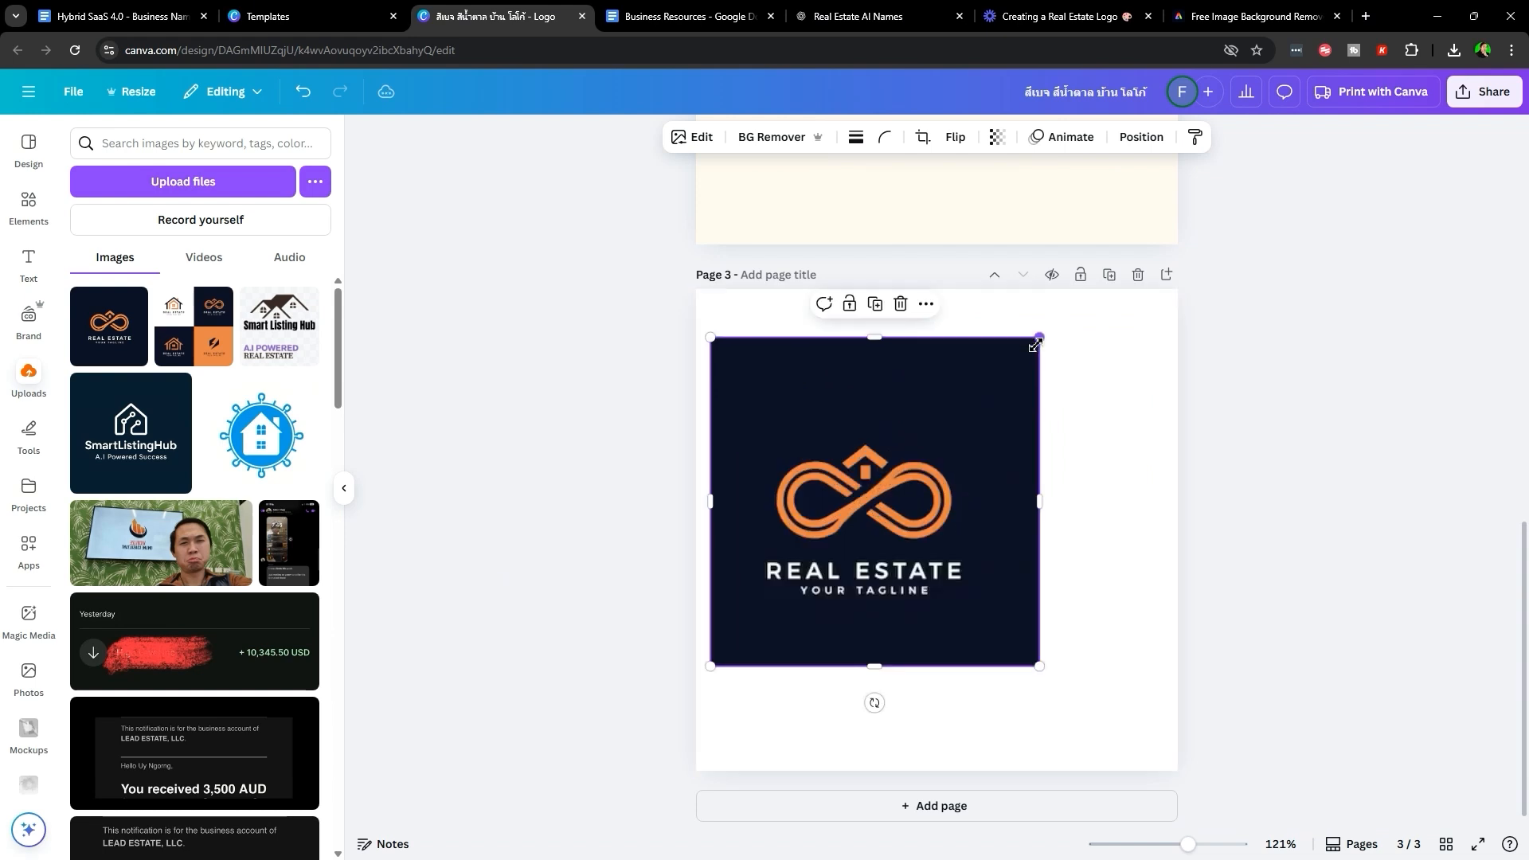
pyautogui.moveTo(1038, 338); pyautogui.dragTo(1089, 289)
pyautogui.moveTo(833, 504); pyautogui.dragTo(883, 519)
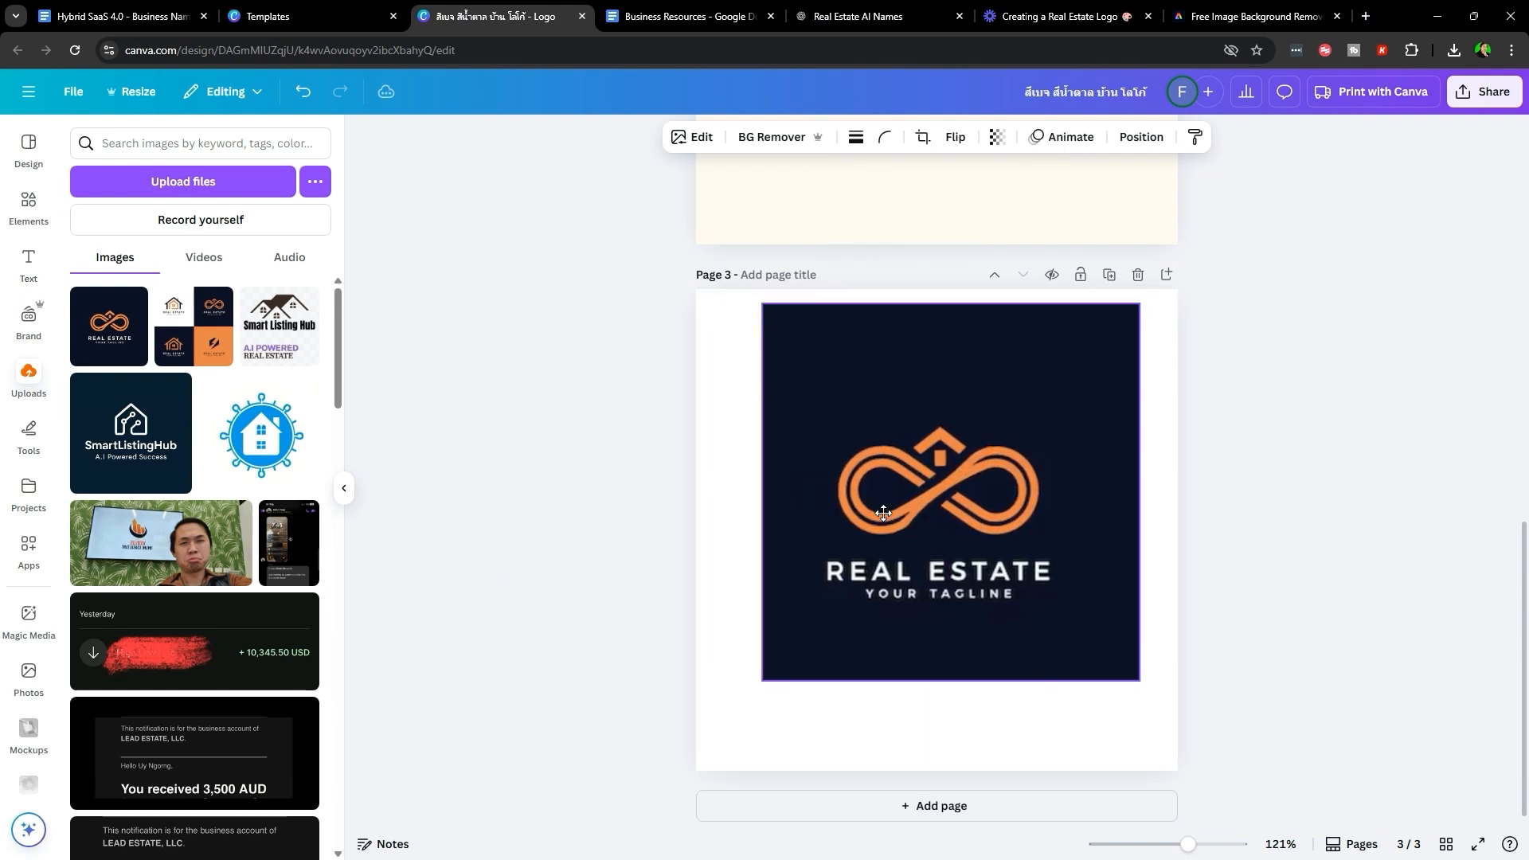
pyautogui.click(1283, 468)
pyautogui.click(987, 522)
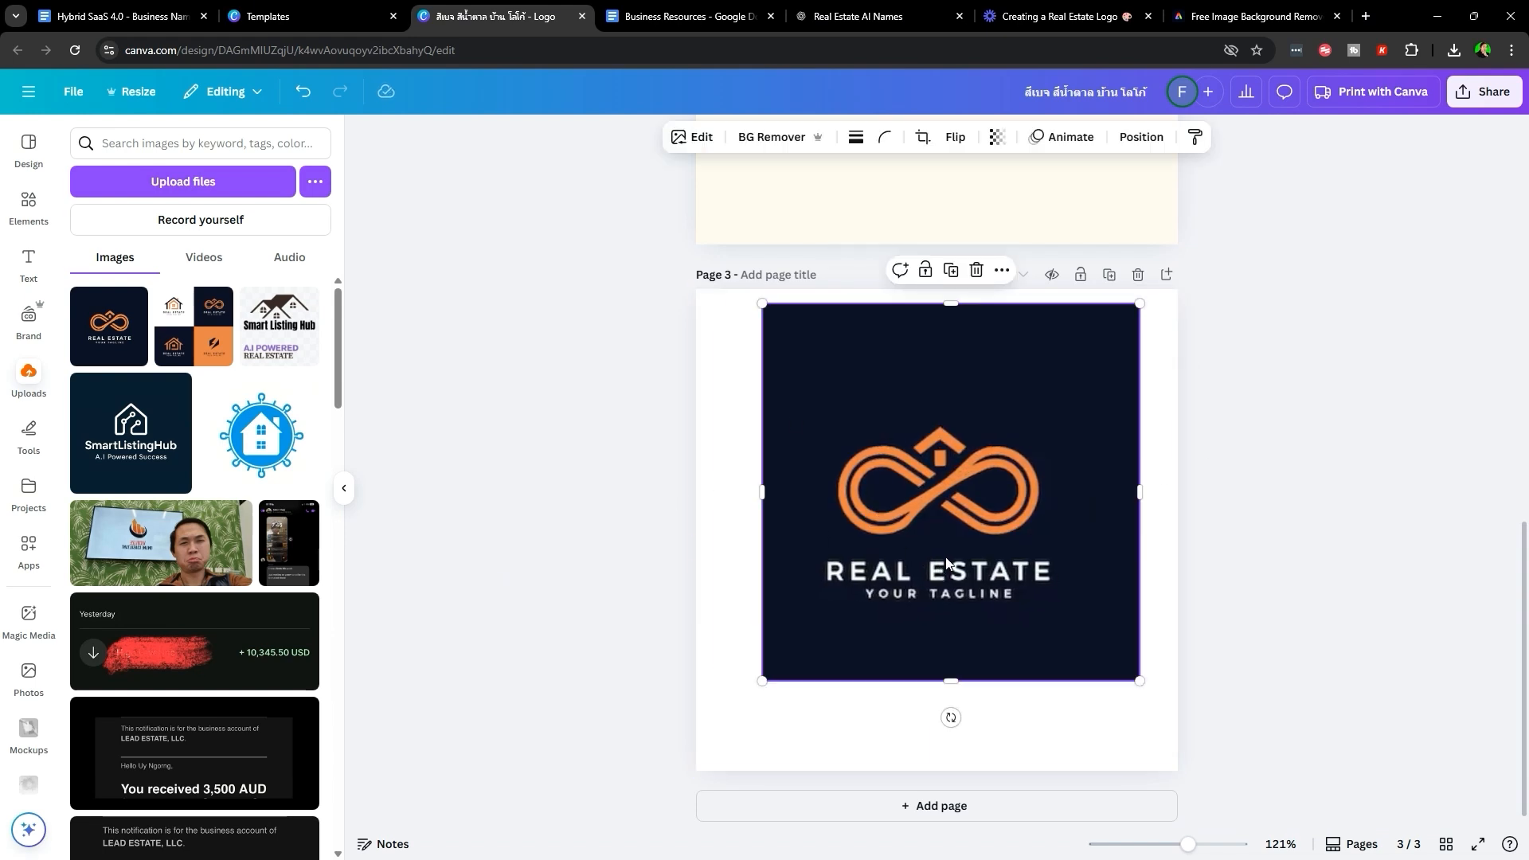
pyautogui.press('Delete')
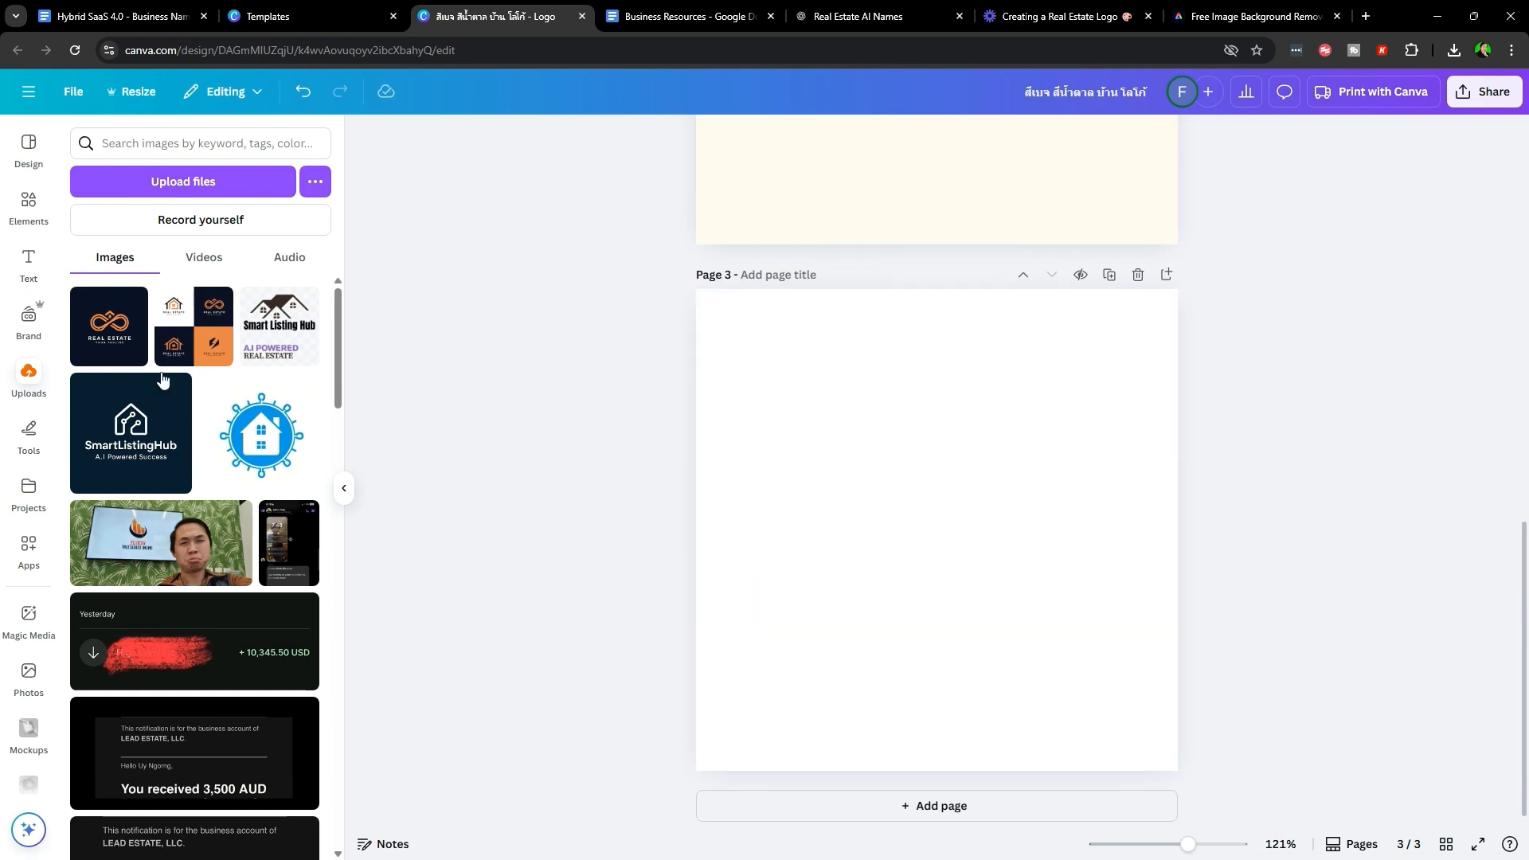
# - Place the orange infinity Real Estate logo on Page 3 and enlarge it
pyautogui.click(103, 345)
pyautogui.moveTo(1012, 525); pyautogui.dragTo(923, 518)
pyautogui.moveTo(966, 400); pyautogui.dragTo(1108, 289)
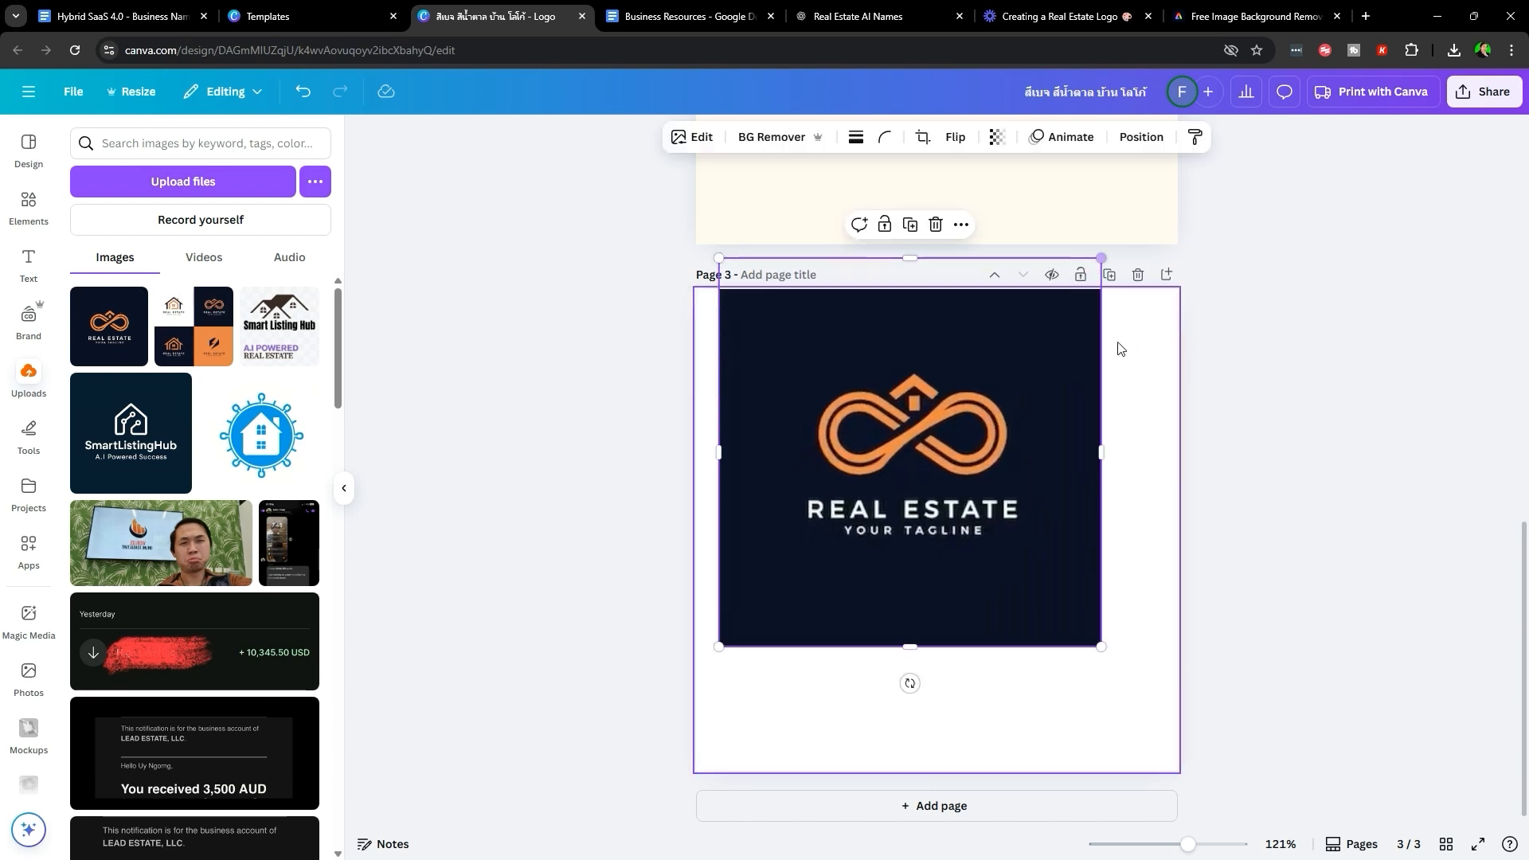
pyautogui.scroll(-4, 30, 588)
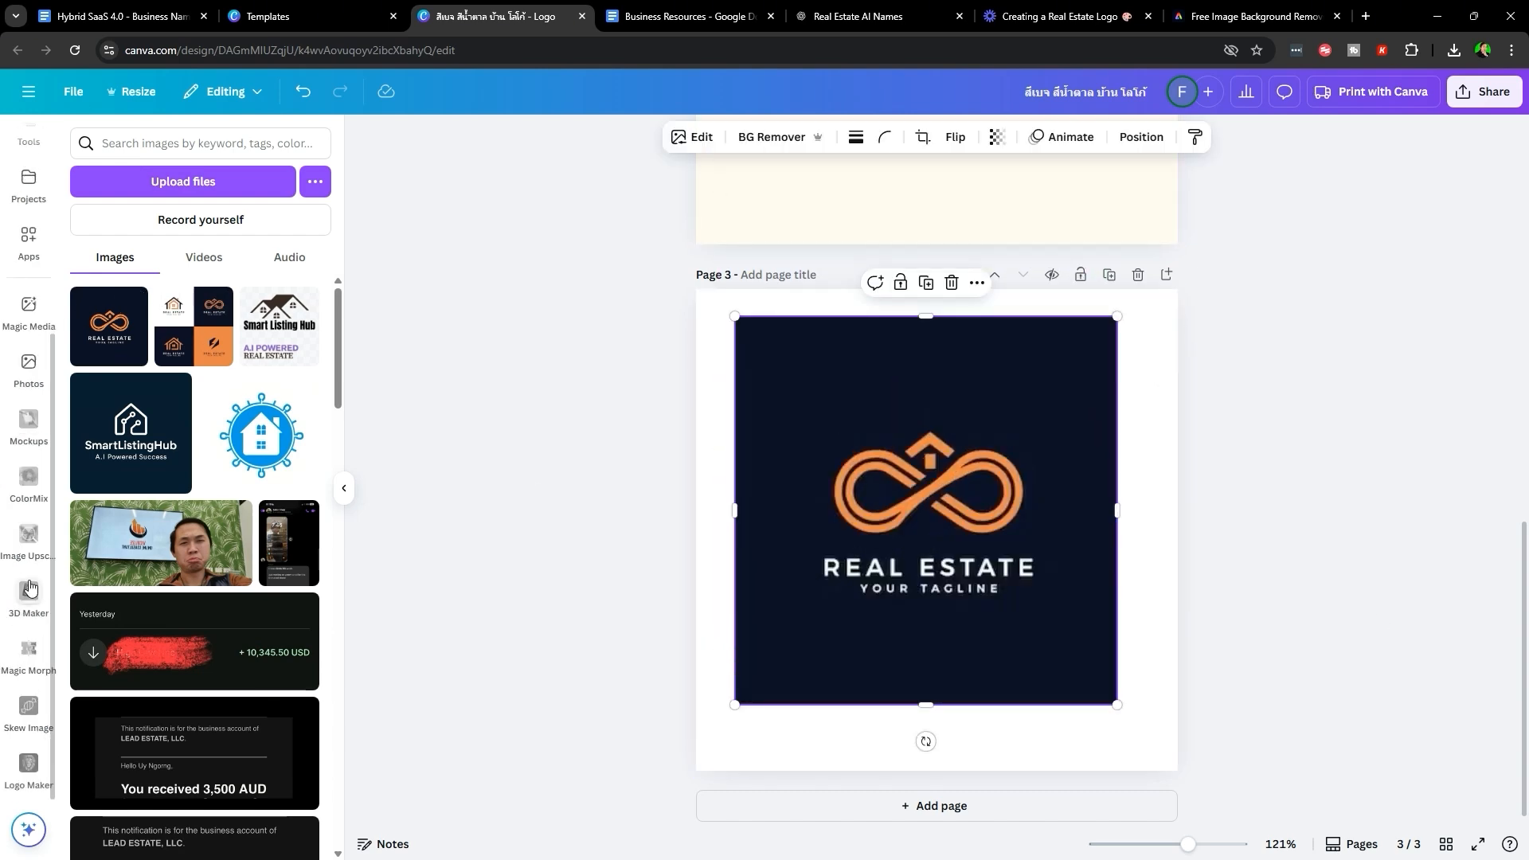
# - Upscale the logo with the Image Upscaler app and enlarge it to fill Page 3
pyautogui.click(40, 262)
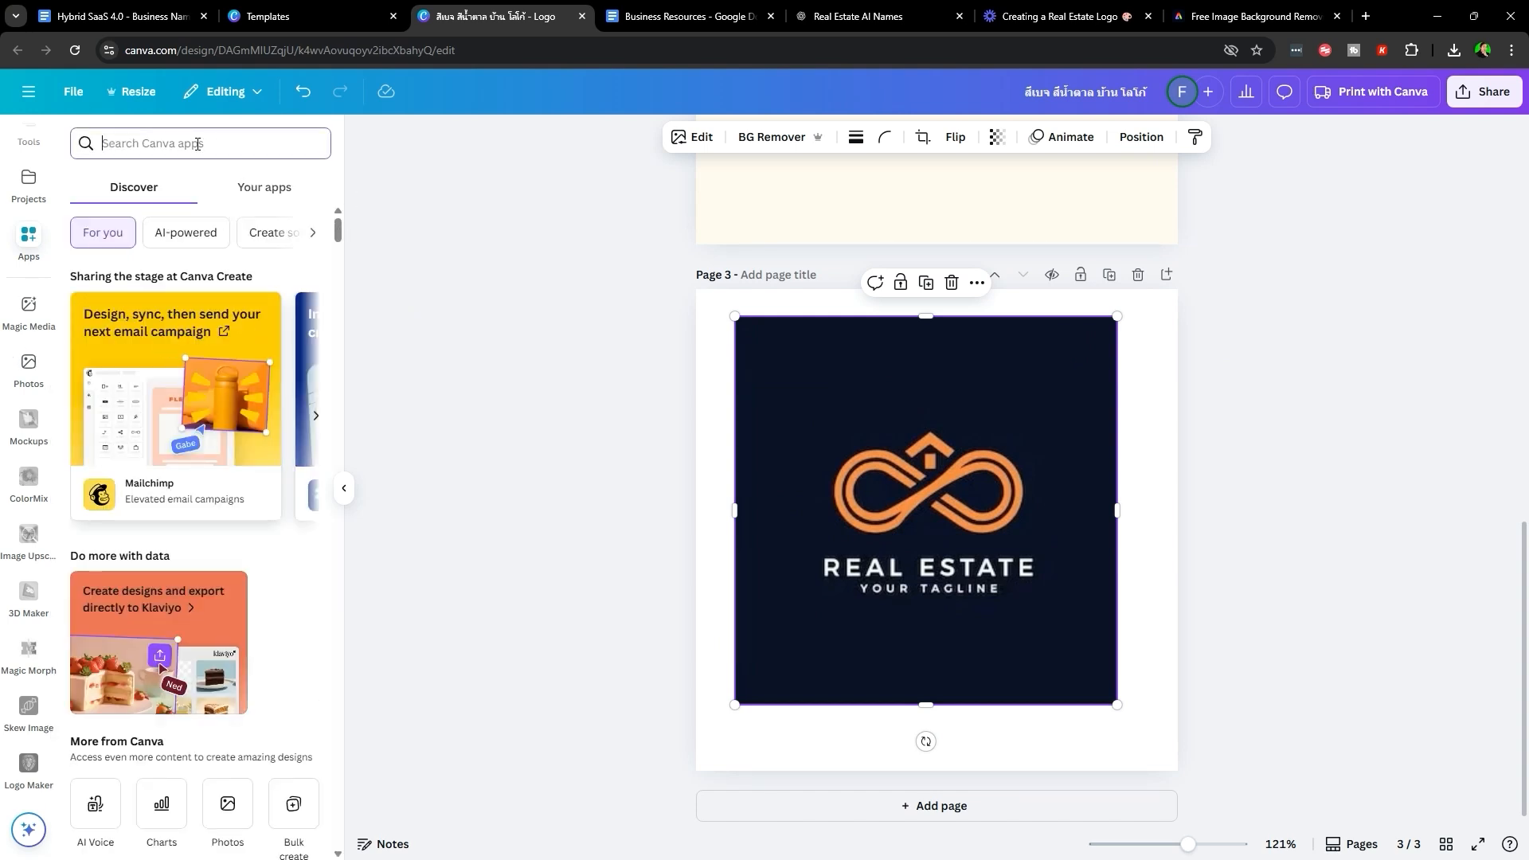
pyautogui.click(197, 143)
pyautogui.write('upscale')
pyautogui.press('Return')
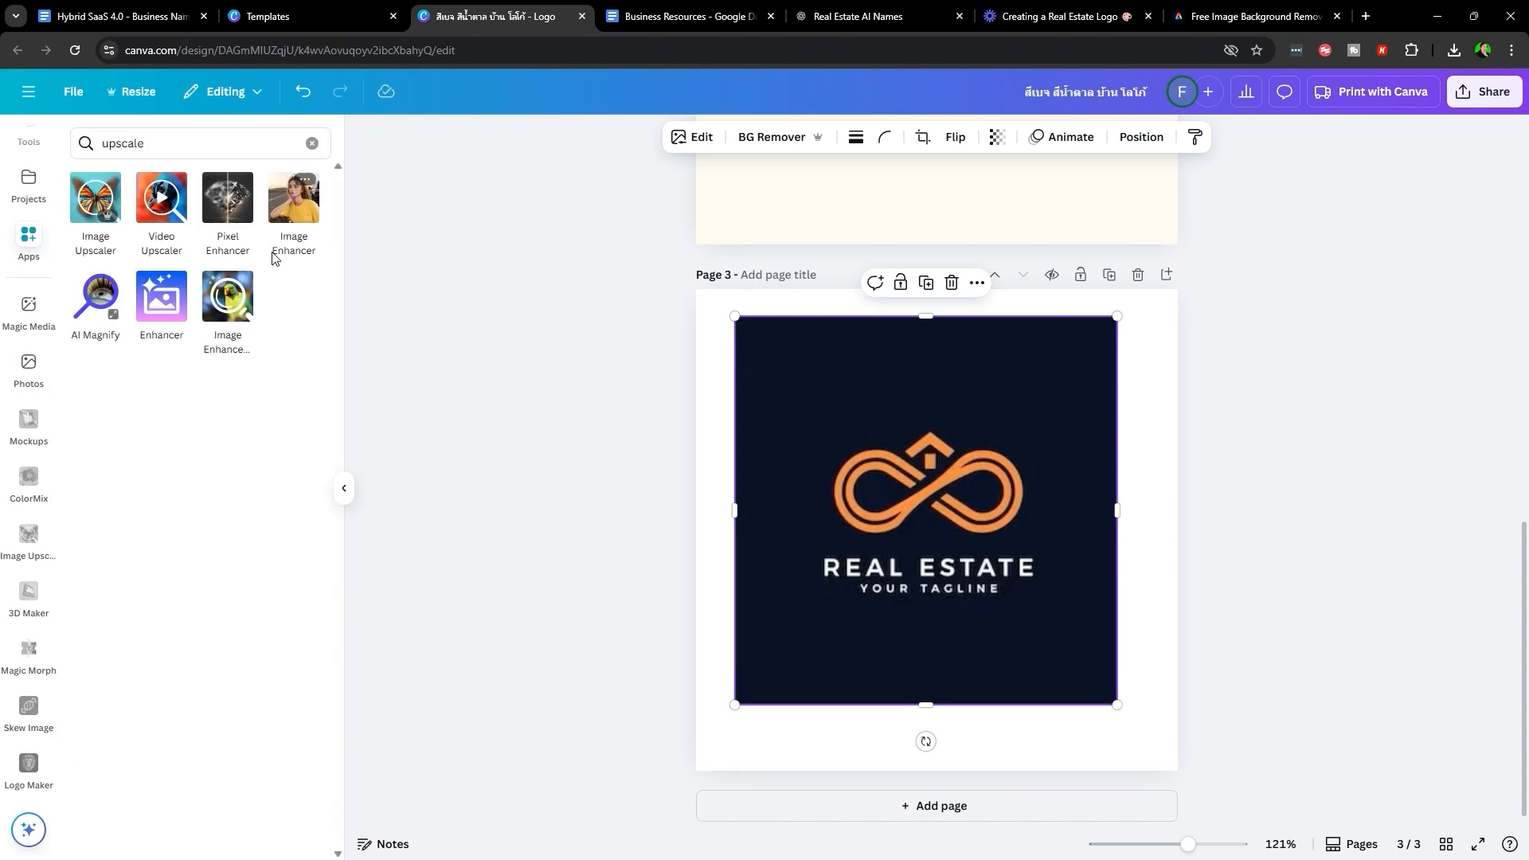
pyautogui.click(122, 210)
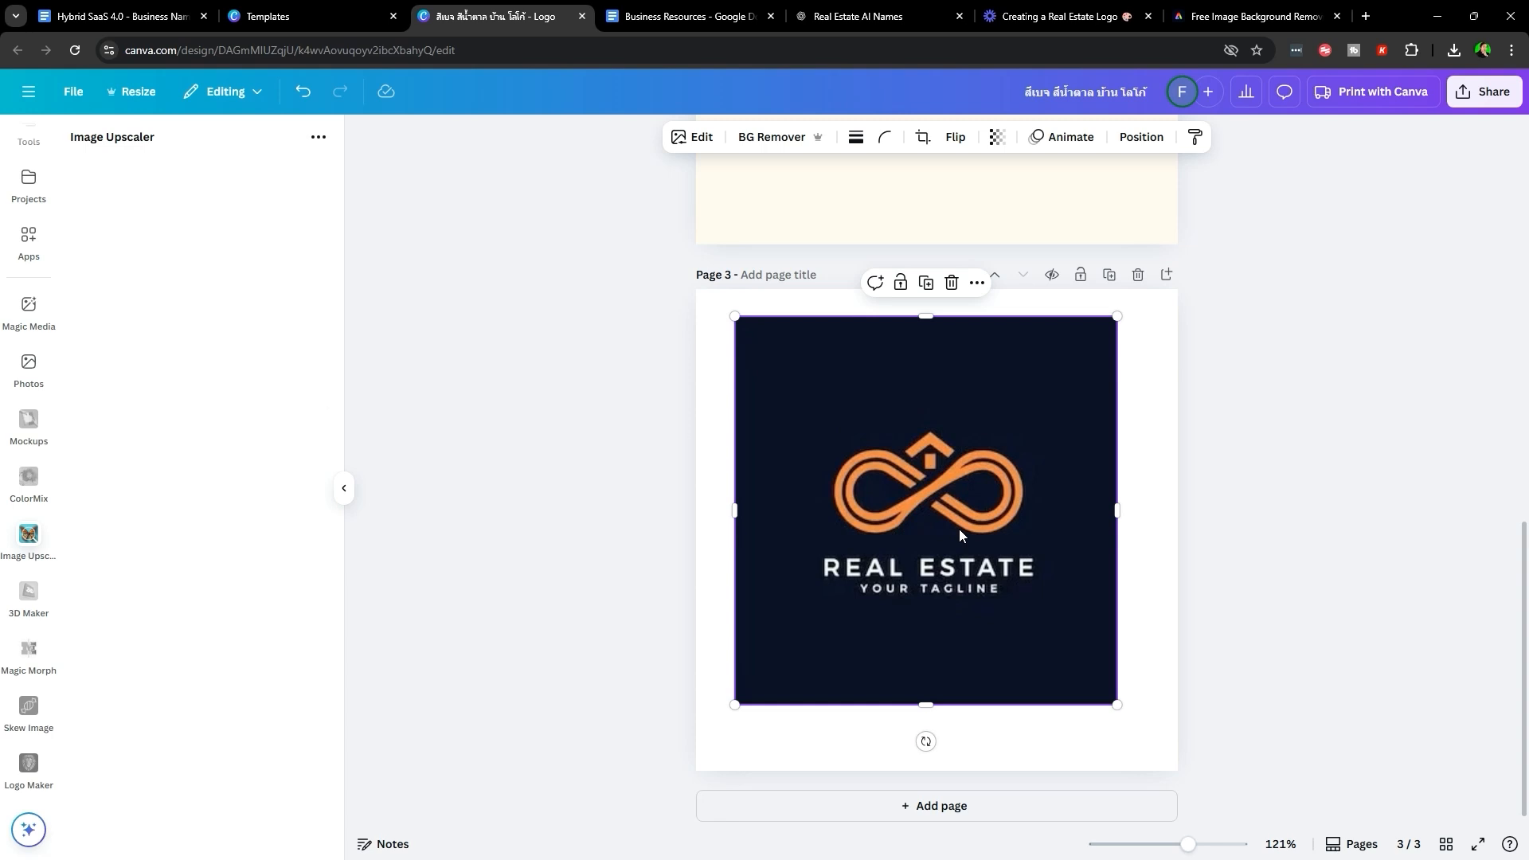
pyautogui.click(262, 526)
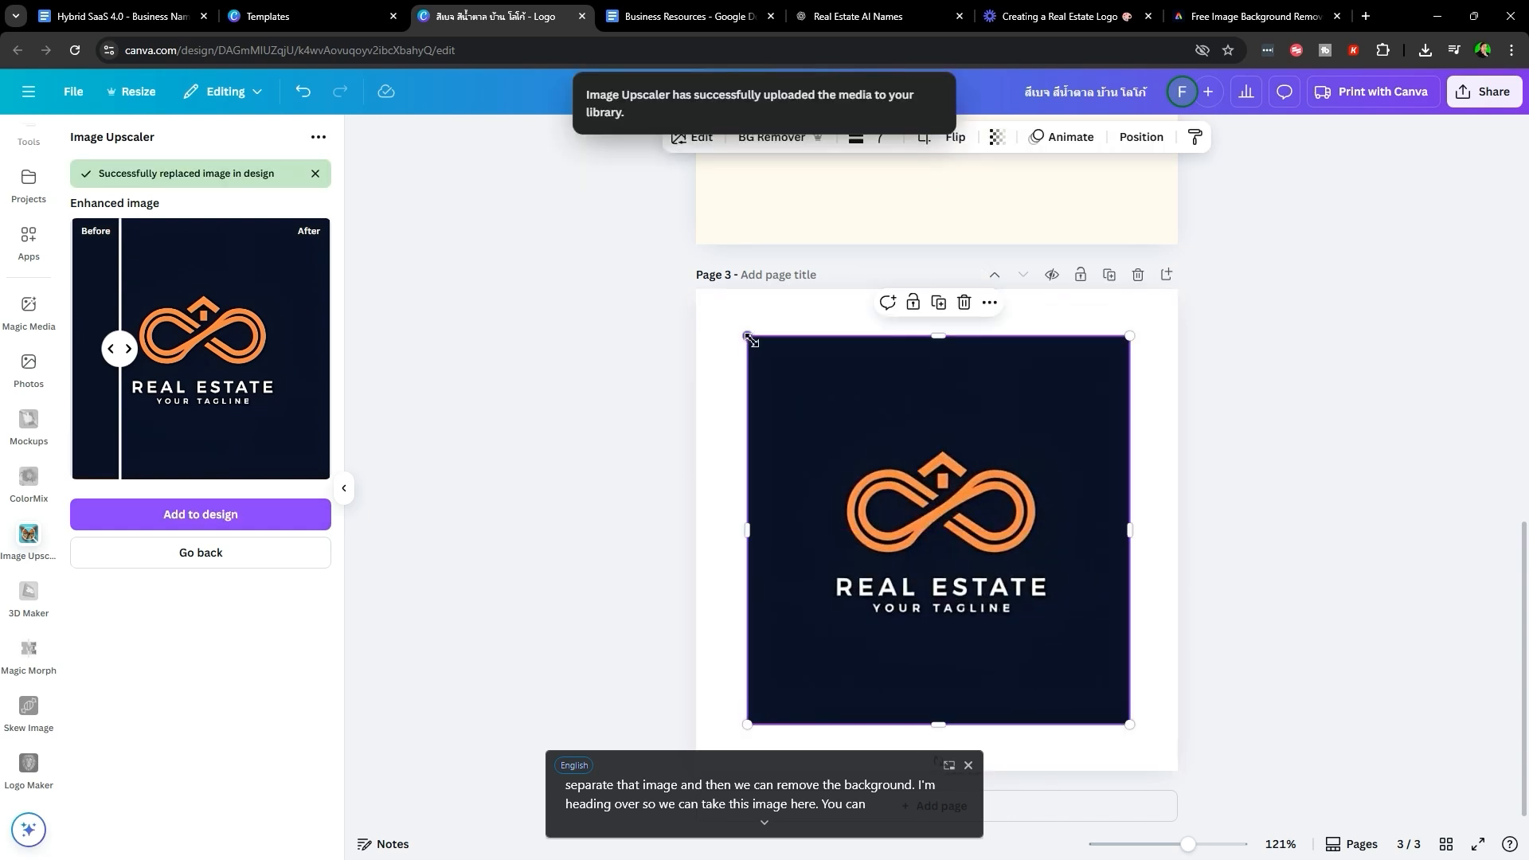
pyautogui.moveTo(751, 340); pyautogui.dragTo(705, 294)
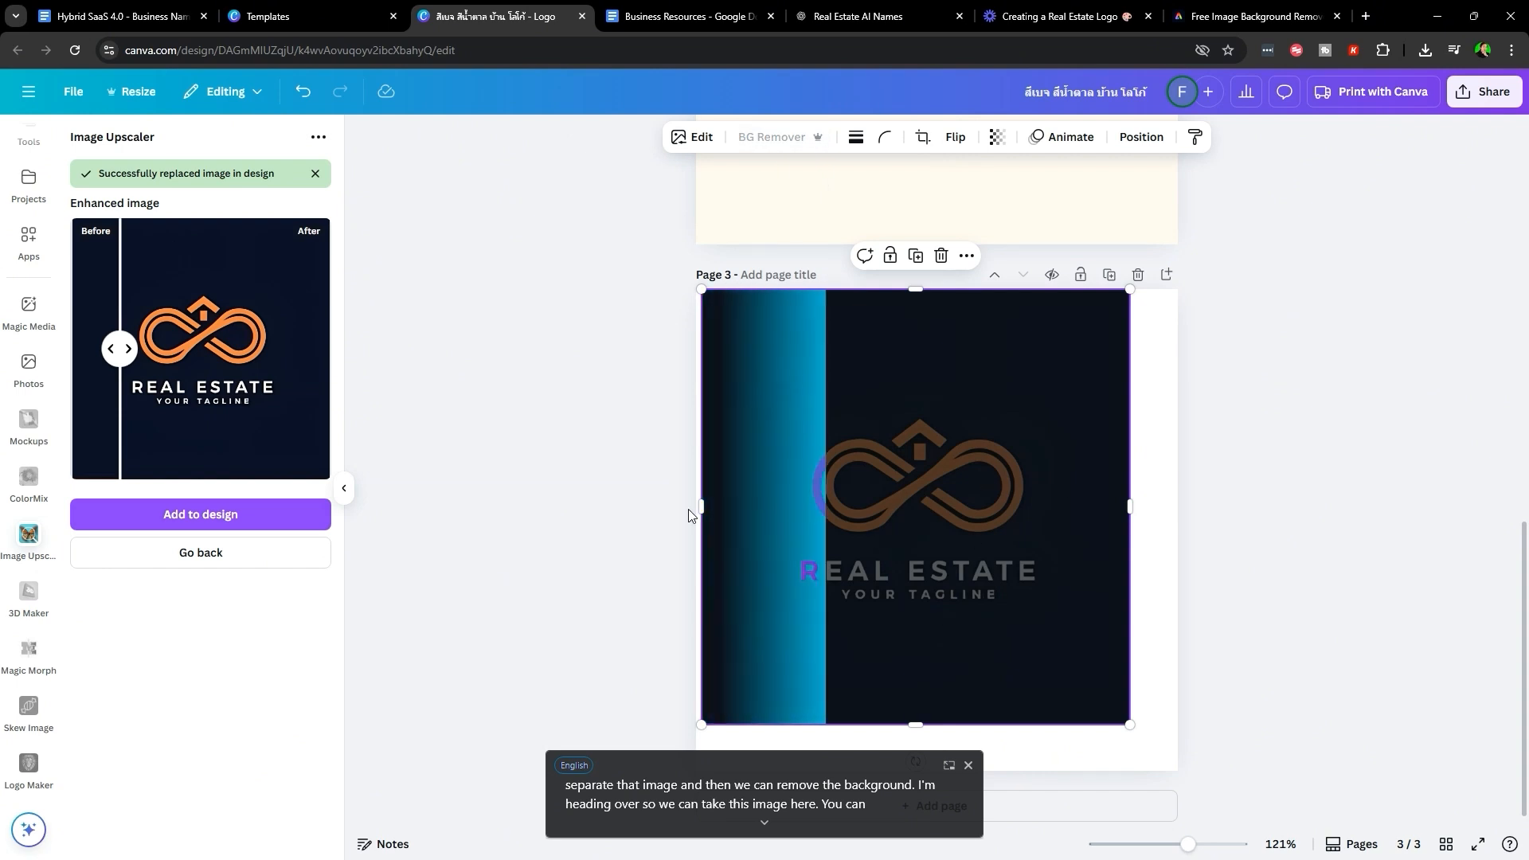
# - Crop away the REAL ESTATE text, then enlarge and centre the infinity symbol on Page 3
pyautogui.doubleClick(1023, 618)
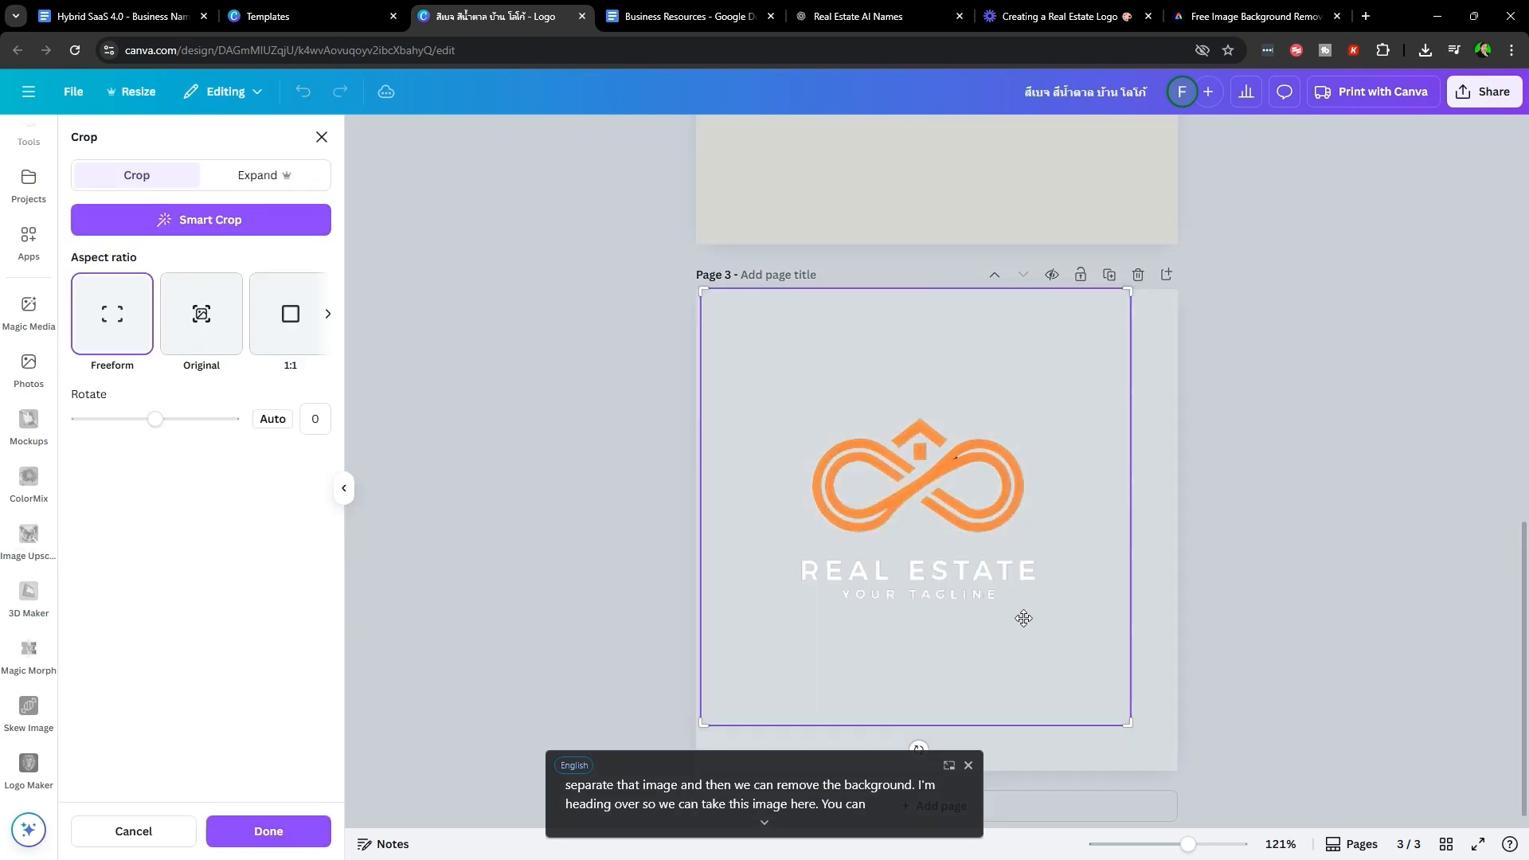
pyautogui.moveTo(1123, 723); pyautogui.dragTo(1147, 566)
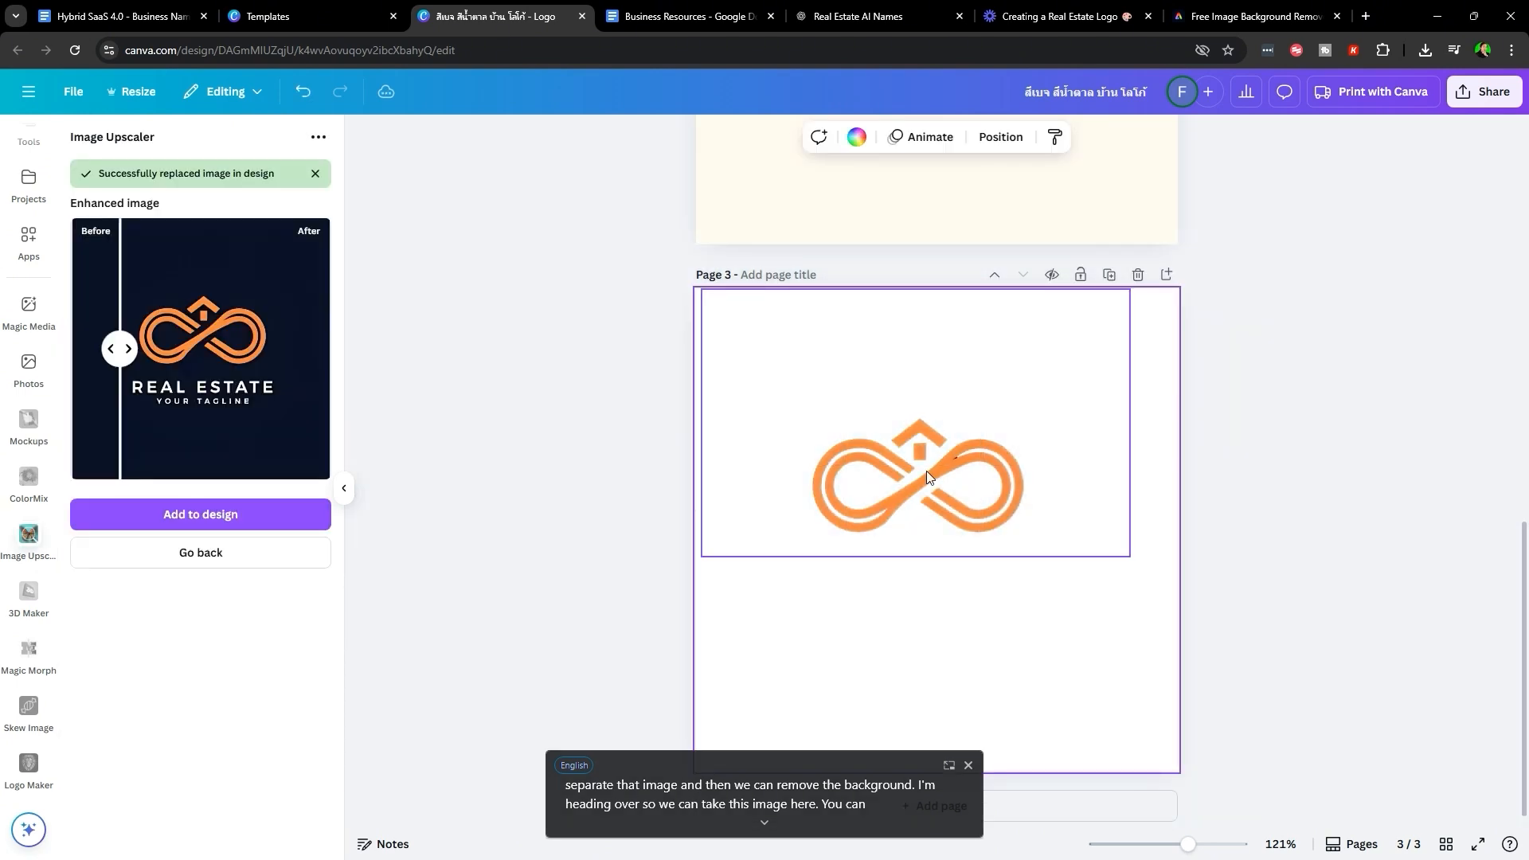
pyautogui.moveTo(926, 471); pyautogui.dragTo(837, 540)
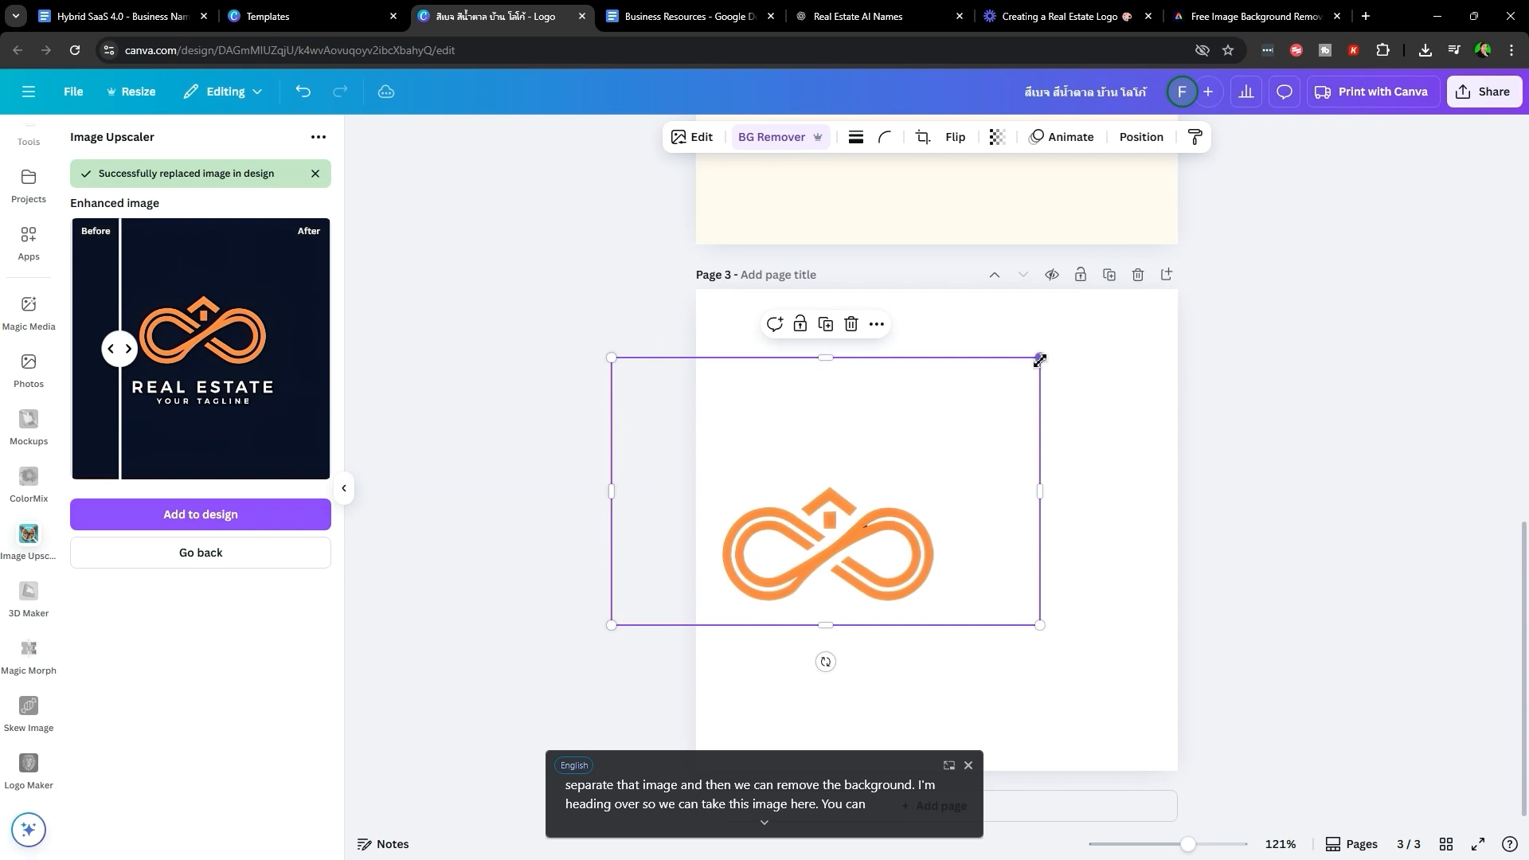
pyautogui.moveTo(1041, 360); pyautogui.dragTo(1234, 240)
pyautogui.moveTo(980, 470); pyautogui.dragTo(994, 415)
pyautogui.click(1196, 655)
pyautogui.scroll(-3, 1078, 634)
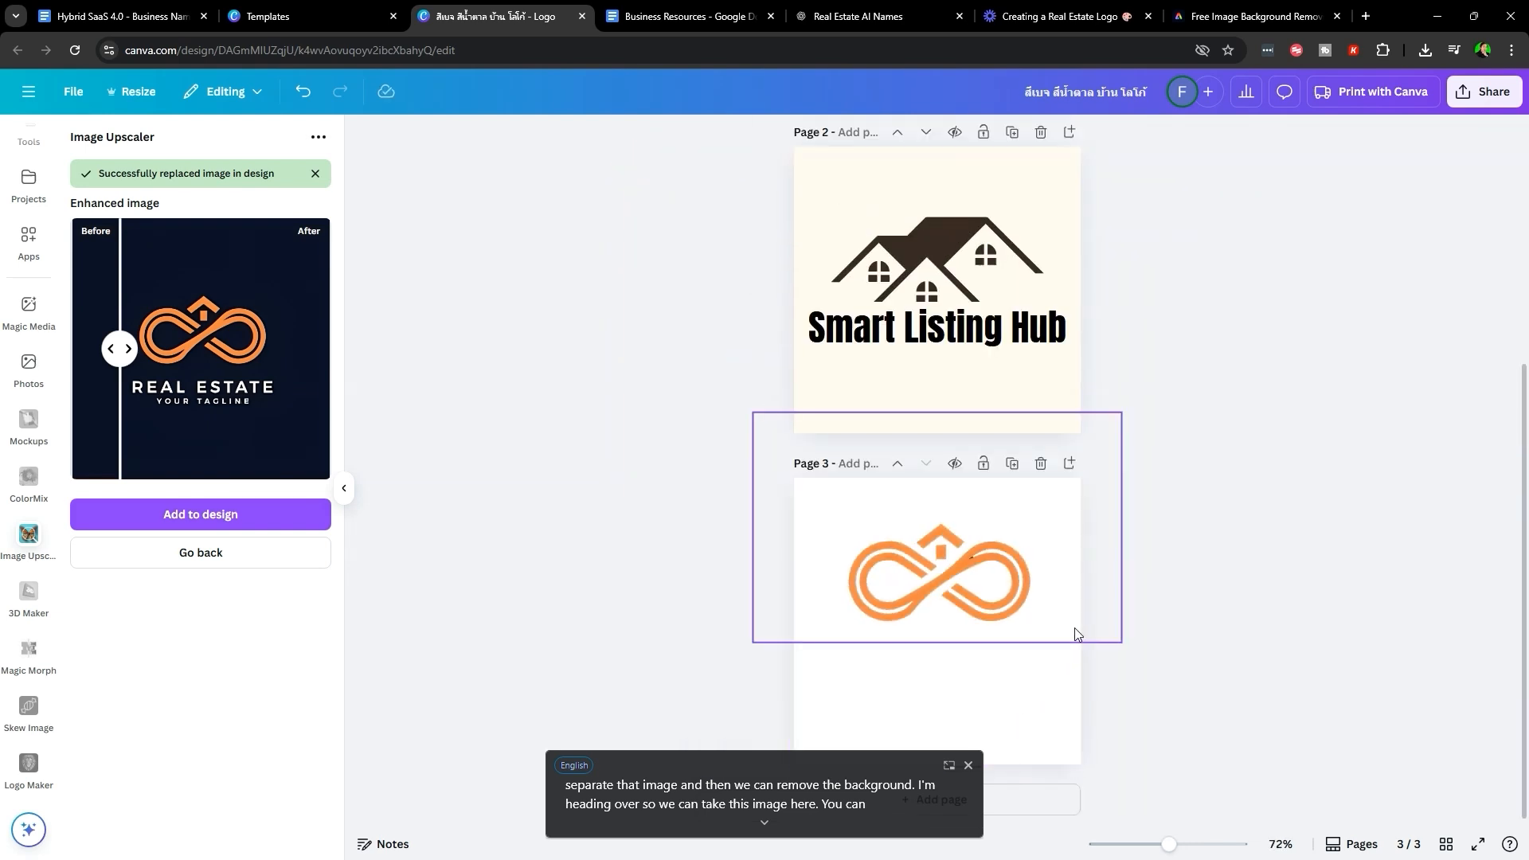
pyautogui.click(859, 16)
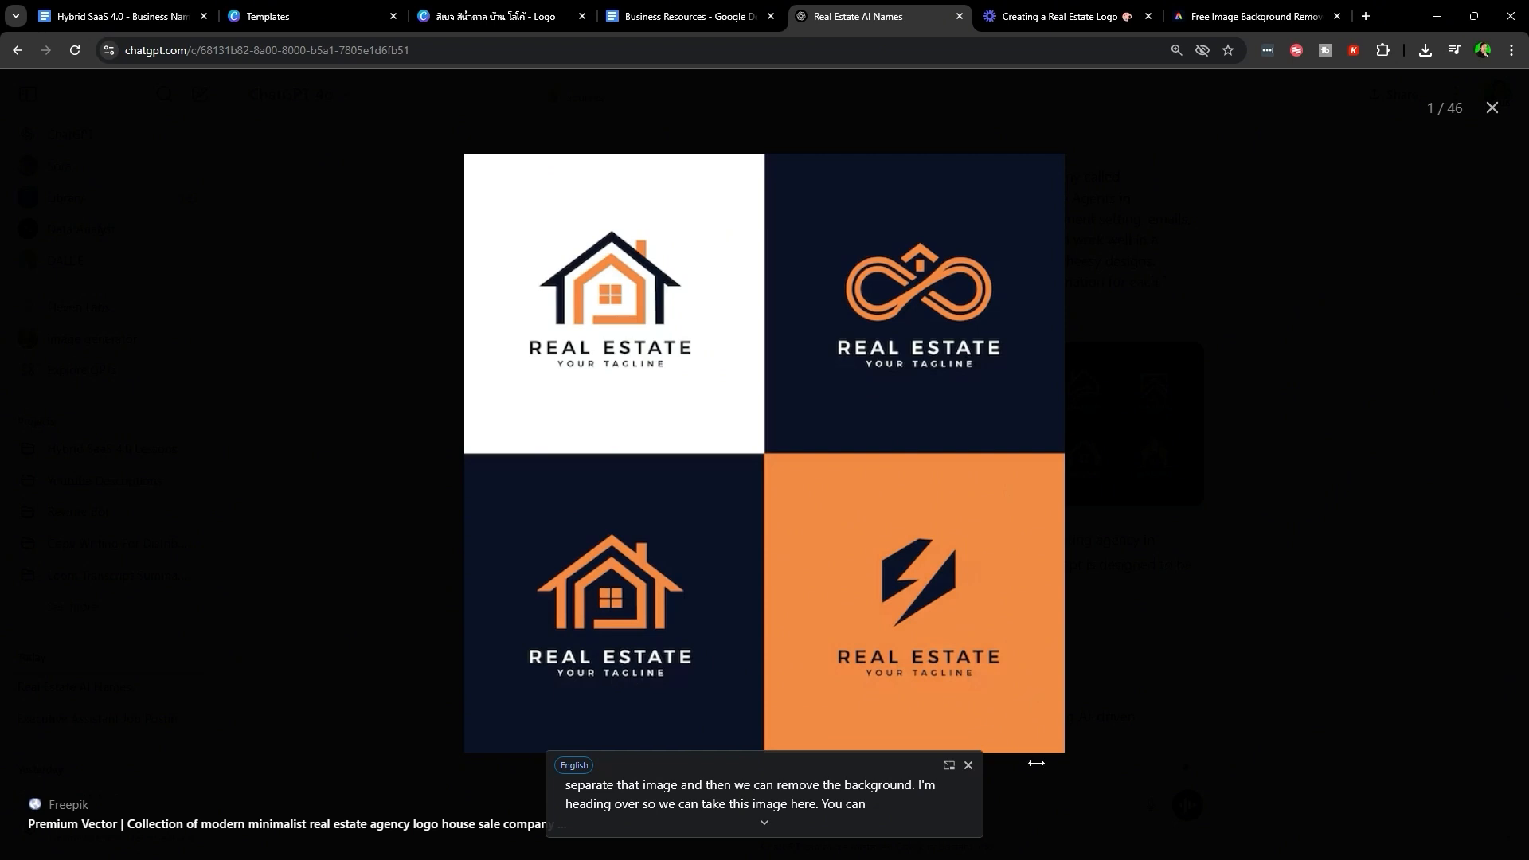
# - Compare with the ChatGPT four-logo grid, then re-centre the infinity-house icon on Canva page 3
pyautogui.click(971, 767)
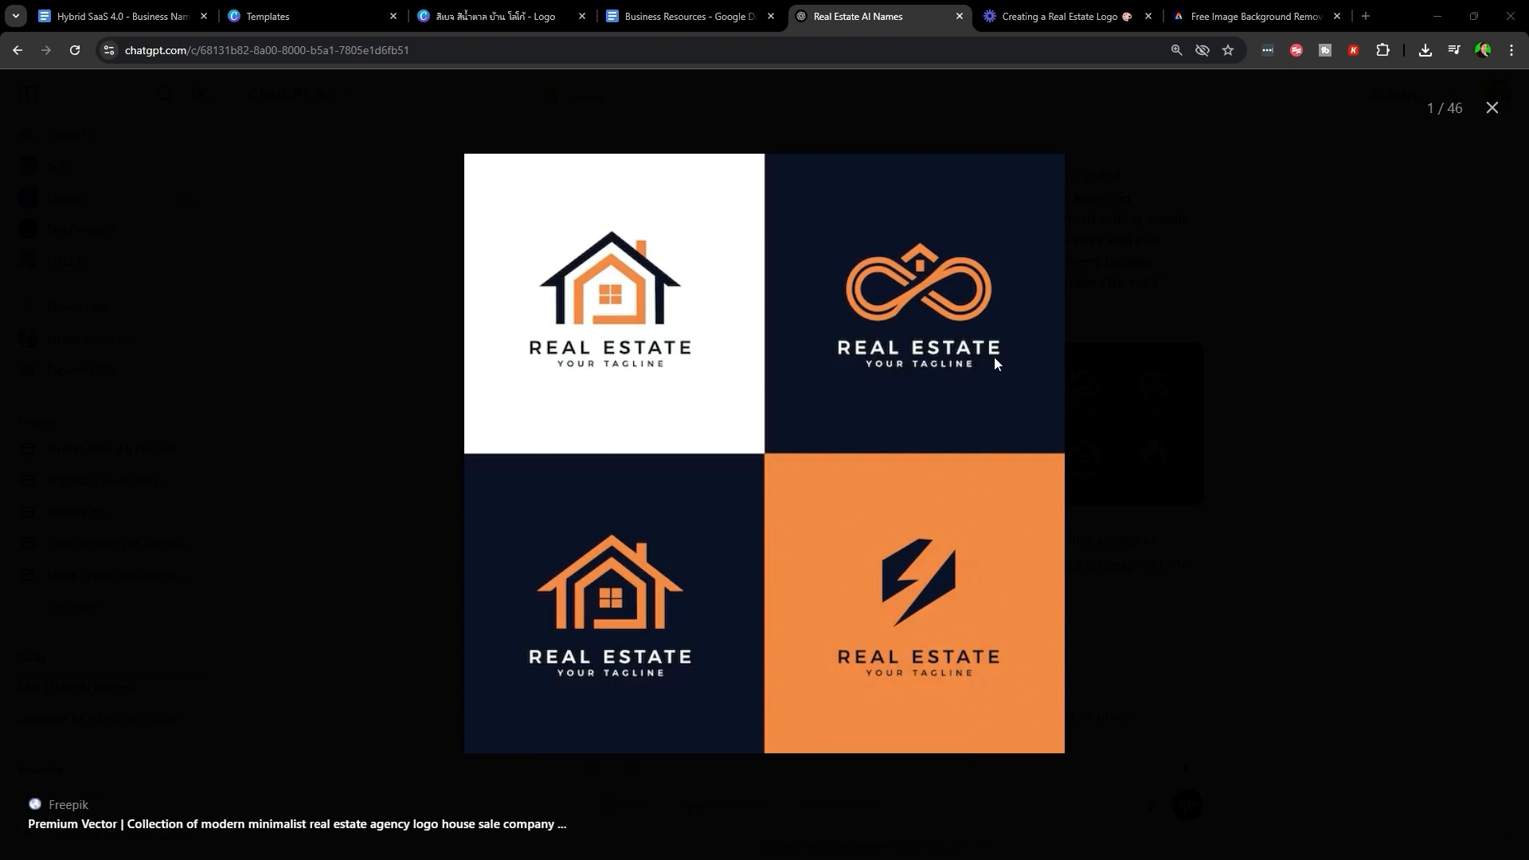
pyautogui.click(483, 18)
pyautogui.moveTo(926, 587)
pyautogui.mouseDown()
pyautogui.moveTo(907, 599)
pyautogui.moveTo(926, 577)
pyautogui.mouseUp()
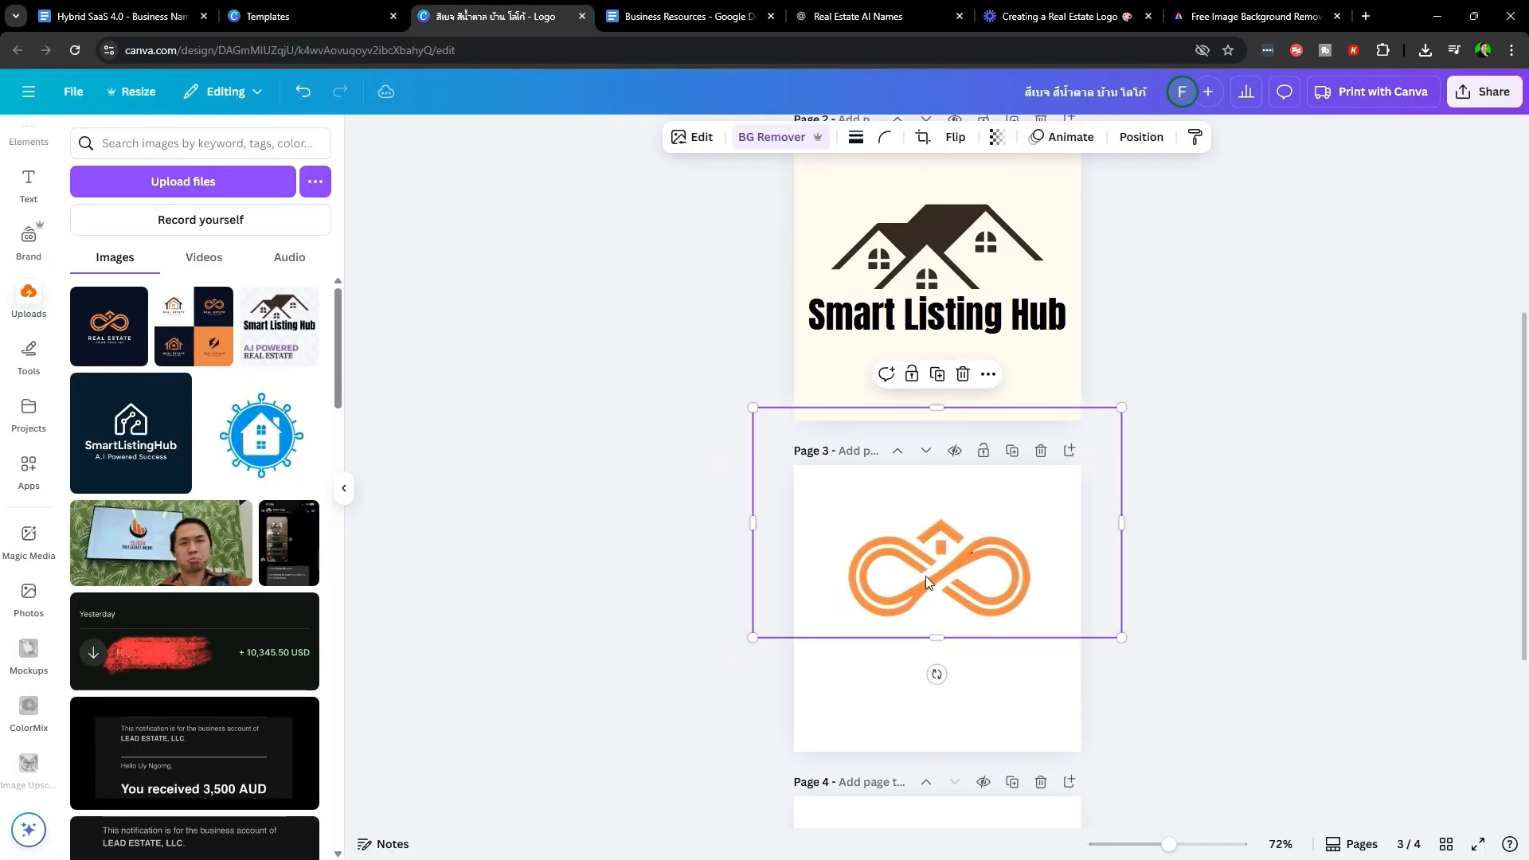
# - Copy the Smart Listing Hub title from page 2 and place it under the orange logo on page 3
pyautogui.click(1289, 506)
pyautogui.click(984, 301)
pyautogui.hotkey('ctrl', 'c')
pyautogui.click(993, 690)
pyautogui.hotkey('ctrl', 'v')
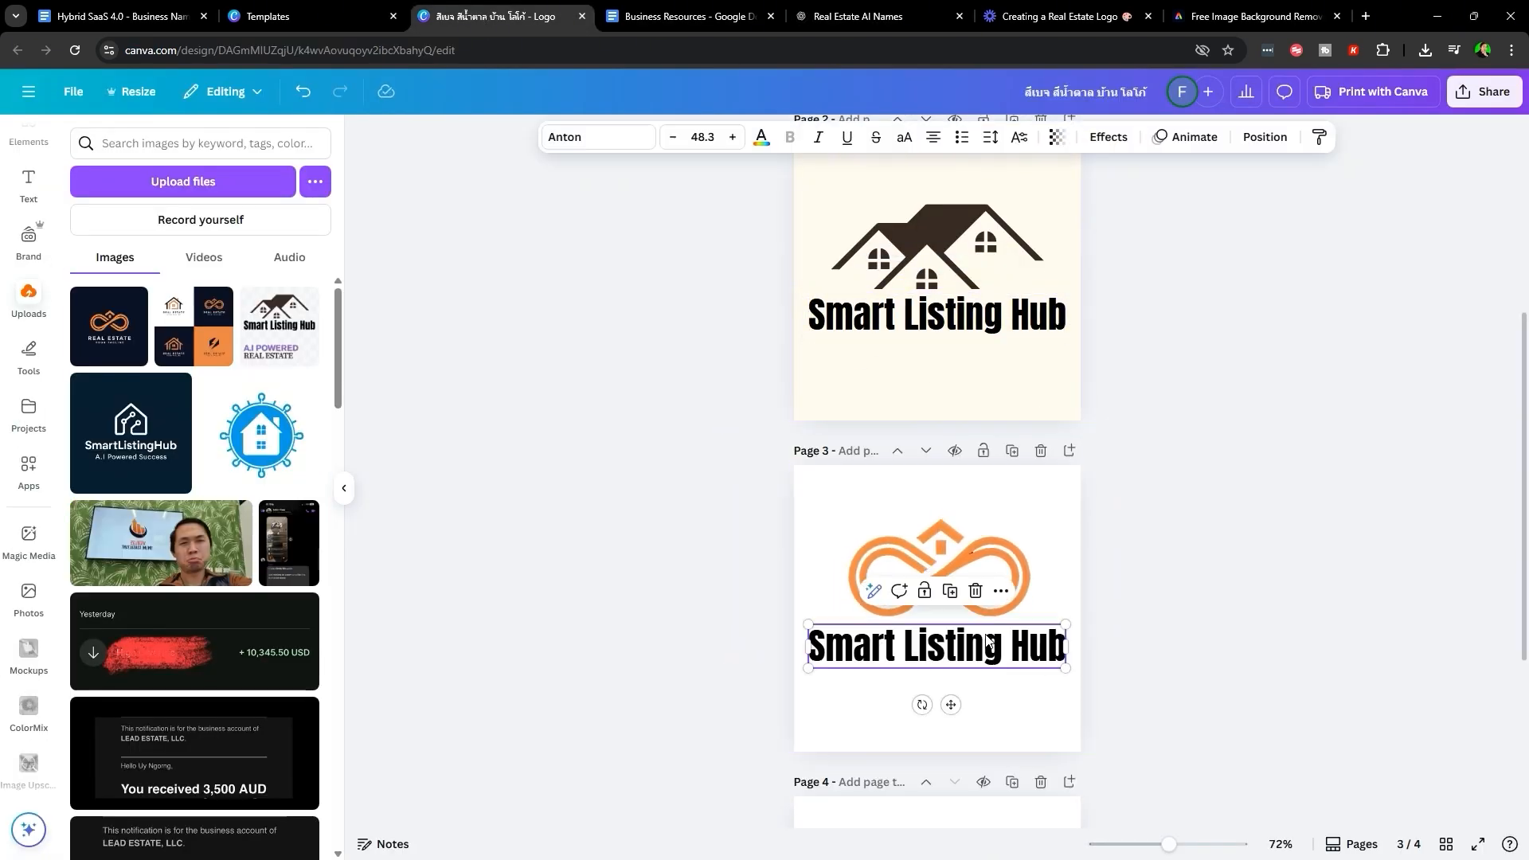
pyautogui.moveTo(988, 662); pyautogui.dragTo(988, 665)
# - Set the page 3 background to dark navy #0c1226 from the photo colours
pyautogui.click(991, 730)
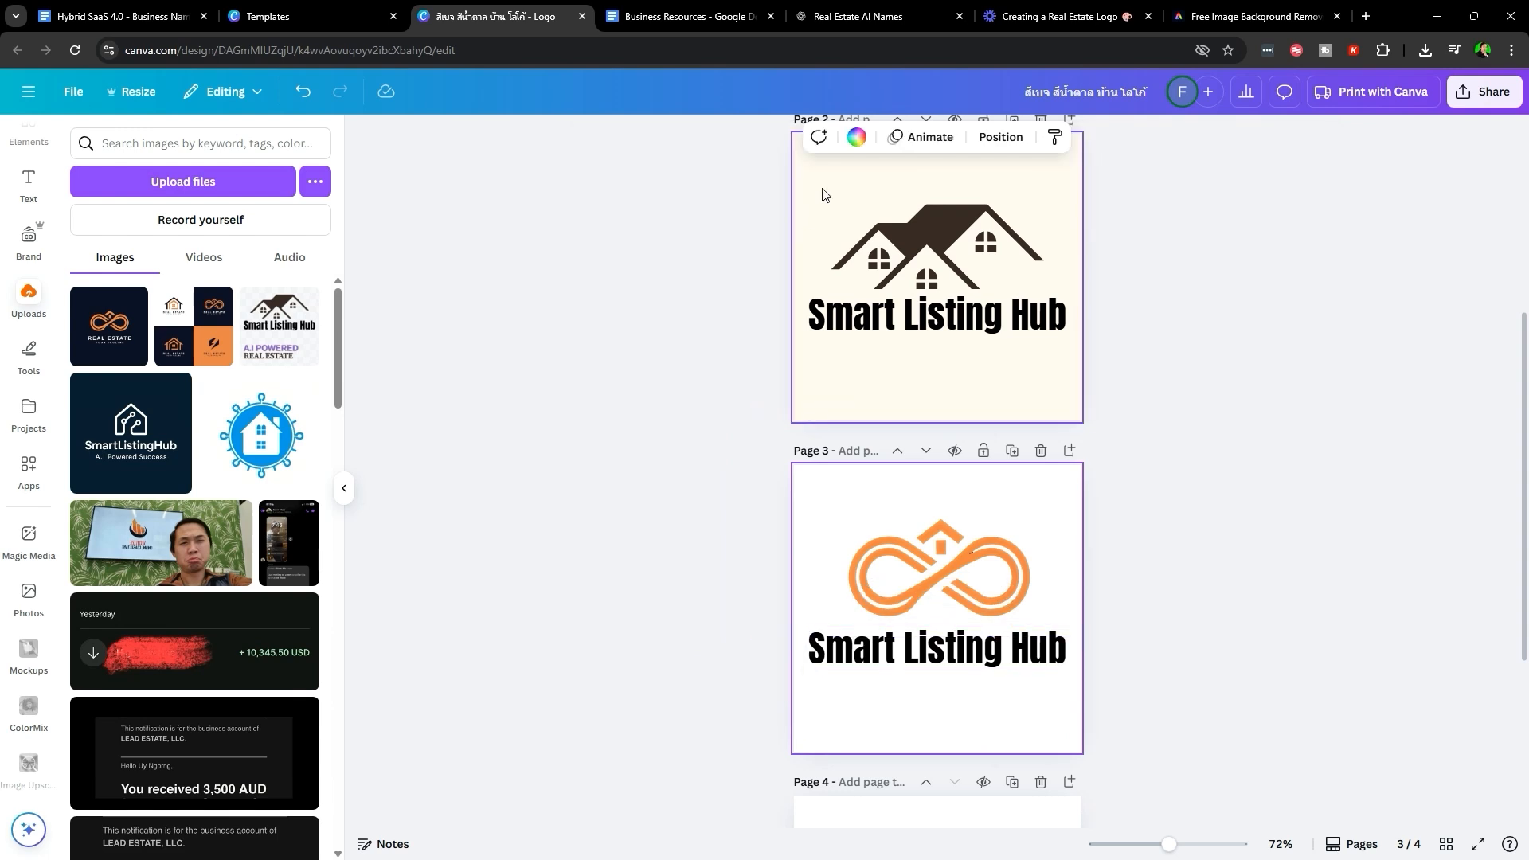
pyautogui.click(855, 138)
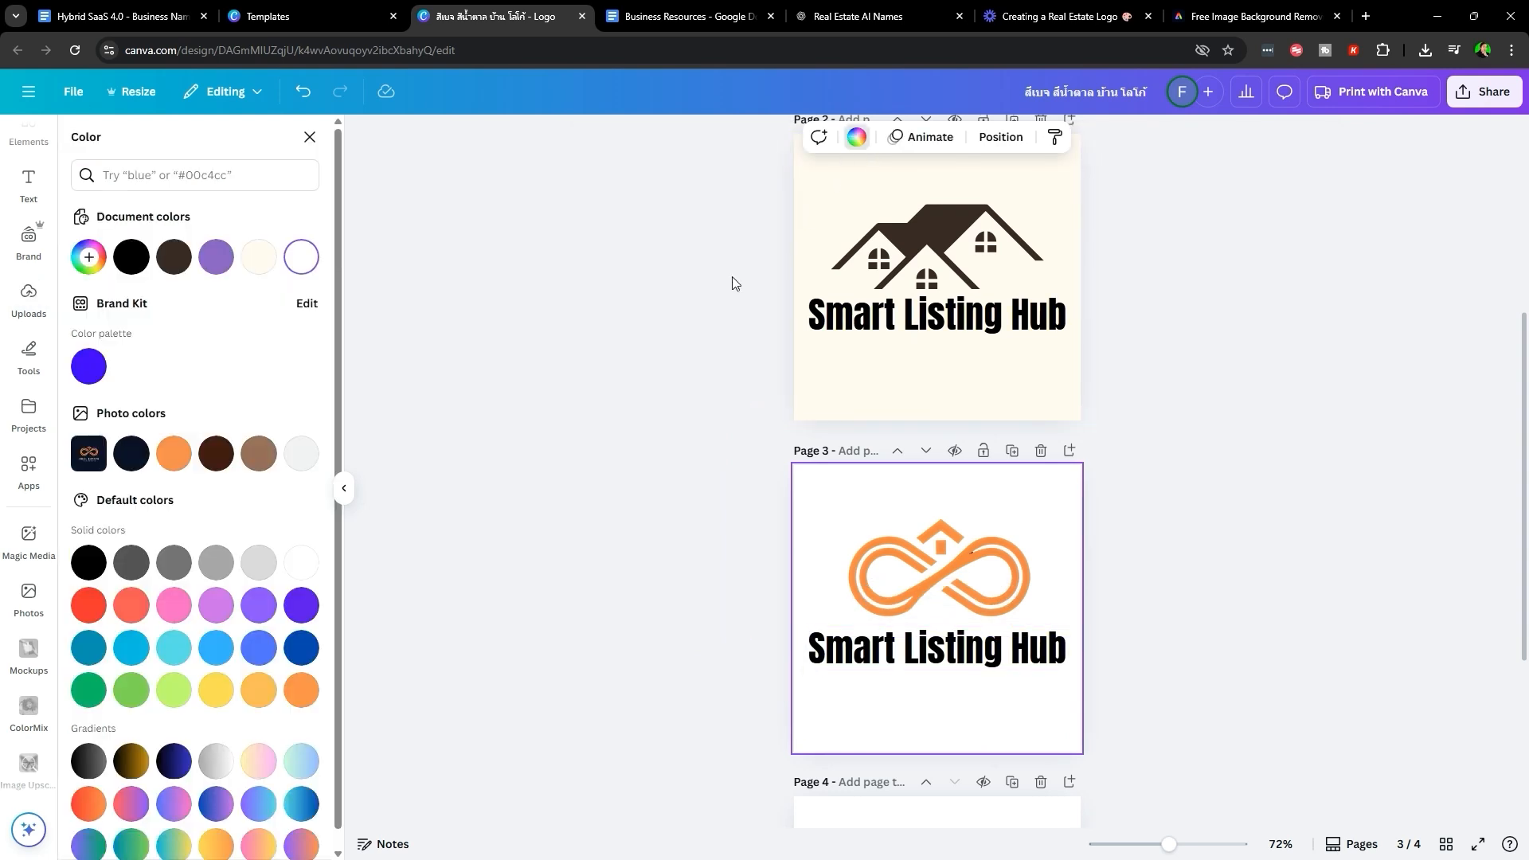
pyautogui.click(132, 455)
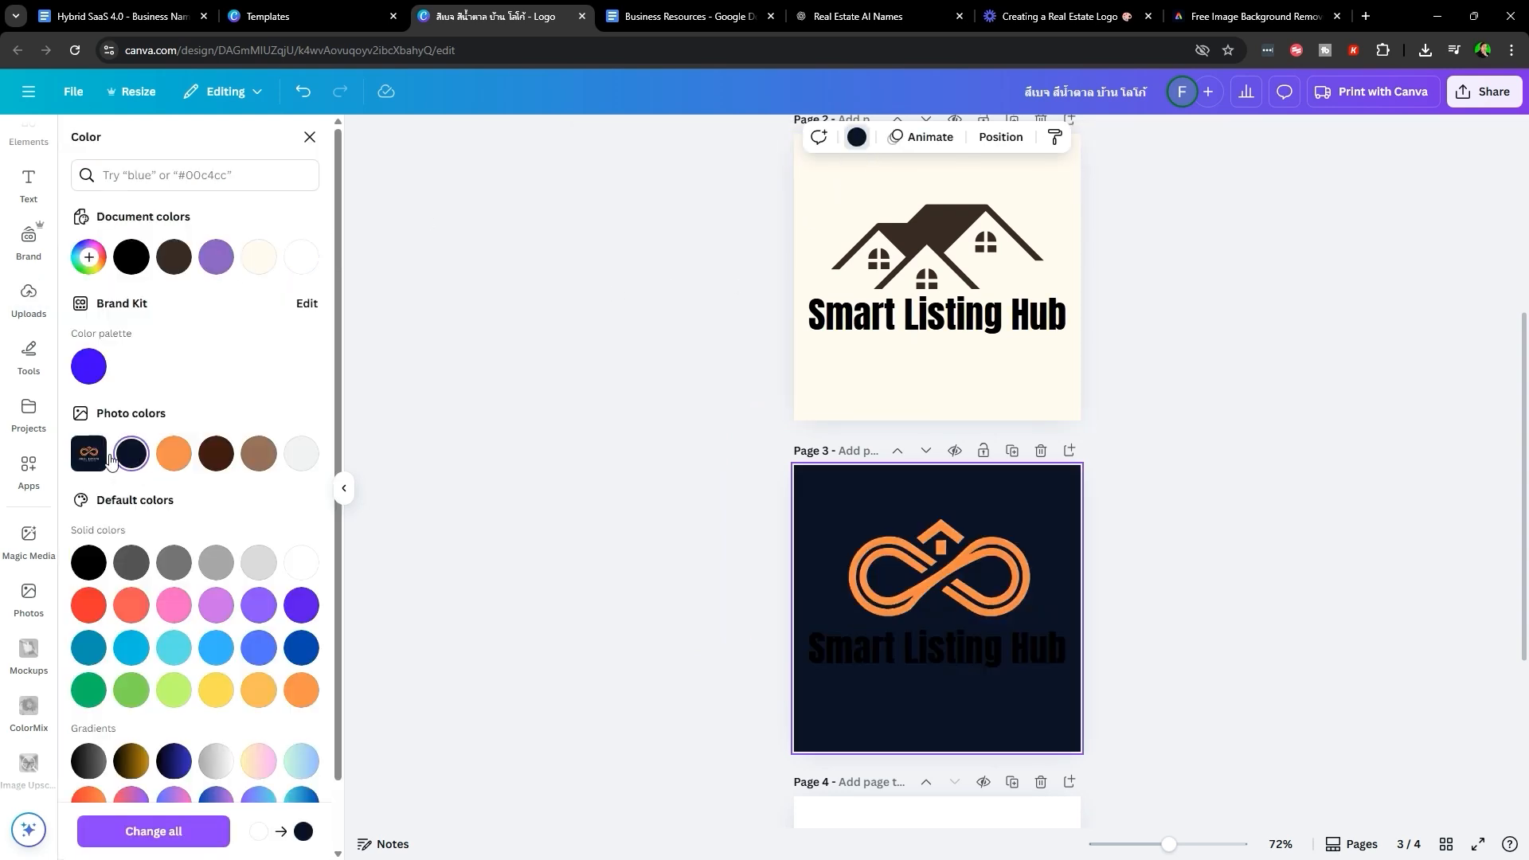
# - Make the title white, shrink it to 42.1 and re-centre it under the logo
pyautogui.click(1051, 668)
pyautogui.click(762, 139)
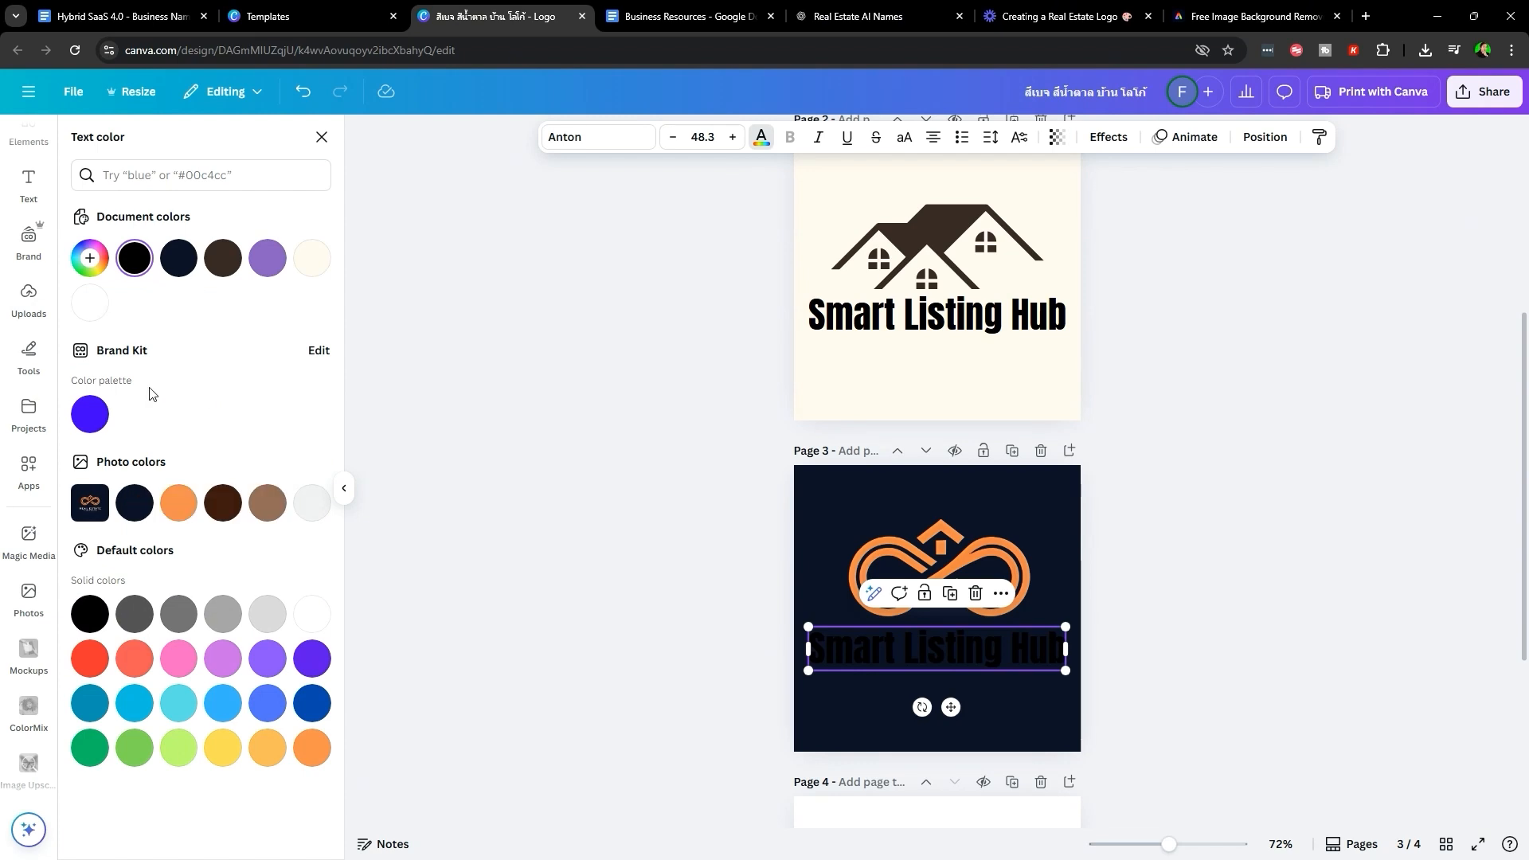
pyautogui.click(107, 303)
pyautogui.click(1133, 583)
pyautogui.click(1025, 652)
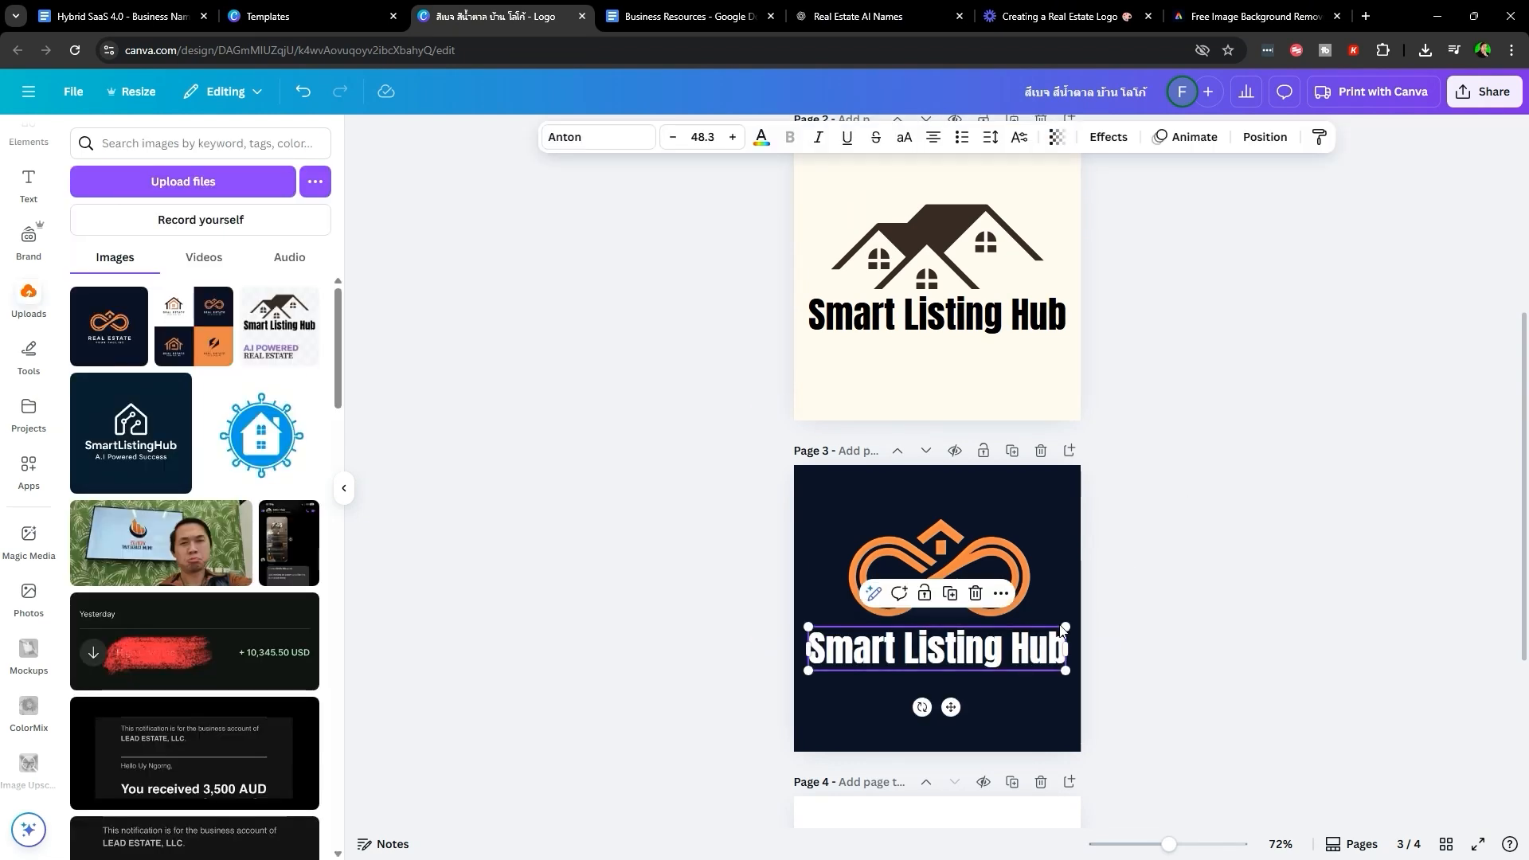
pyautogui.moveTo(1065, 627); pyautogui.dragTo(1033, 633)
pyautogui.moveTo(991, 641); pyautogui.dragTo(1012, 638)
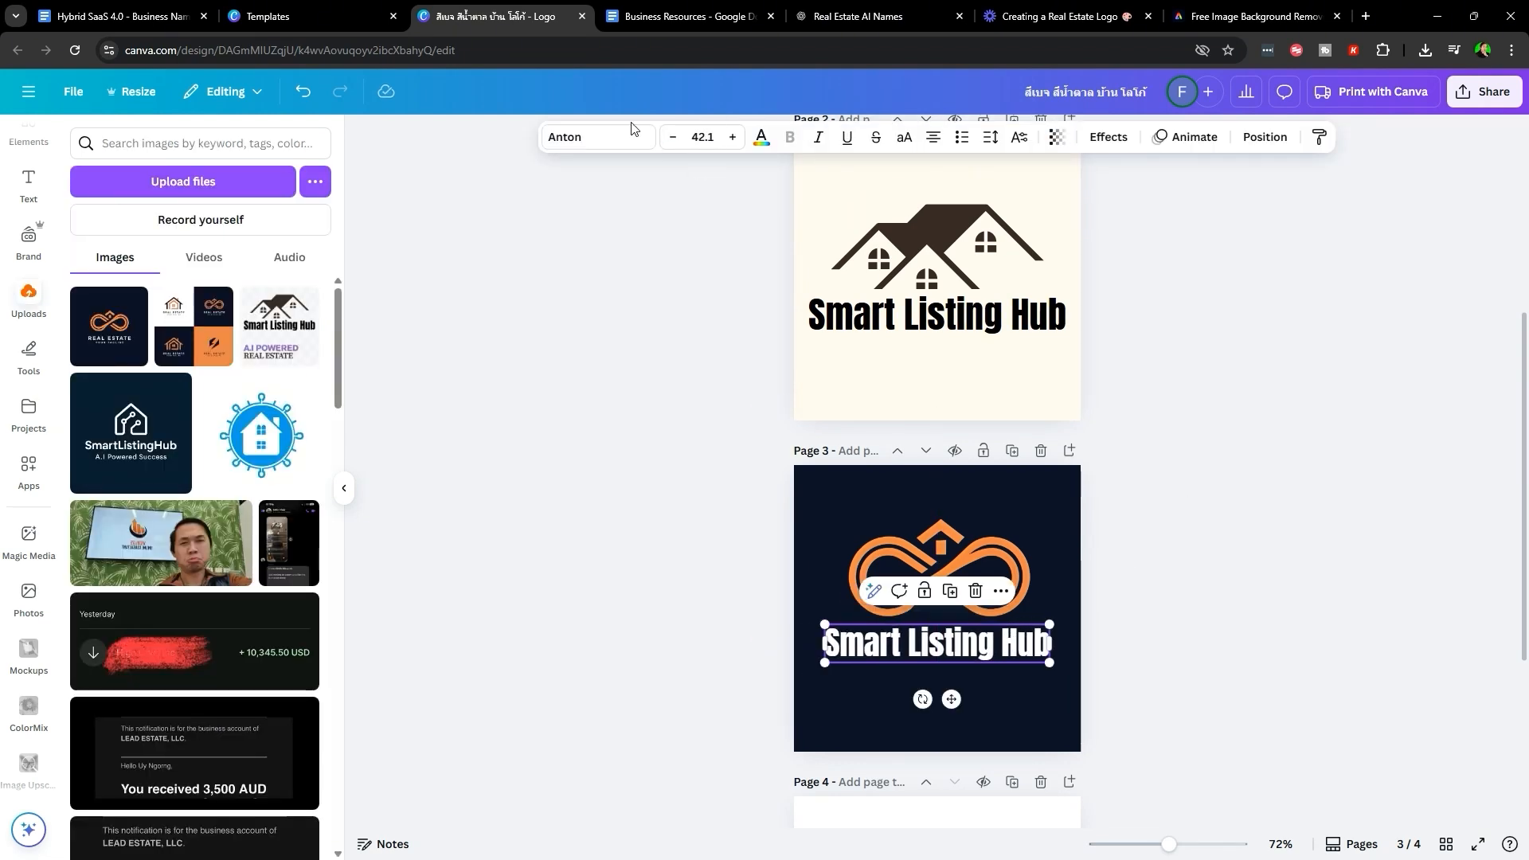
# - Try League Spartan and Garet fonts on the title and fit it onto one line
pyautogui.click(601, 139)
pyautogui.scroll(-3, 194, 573)
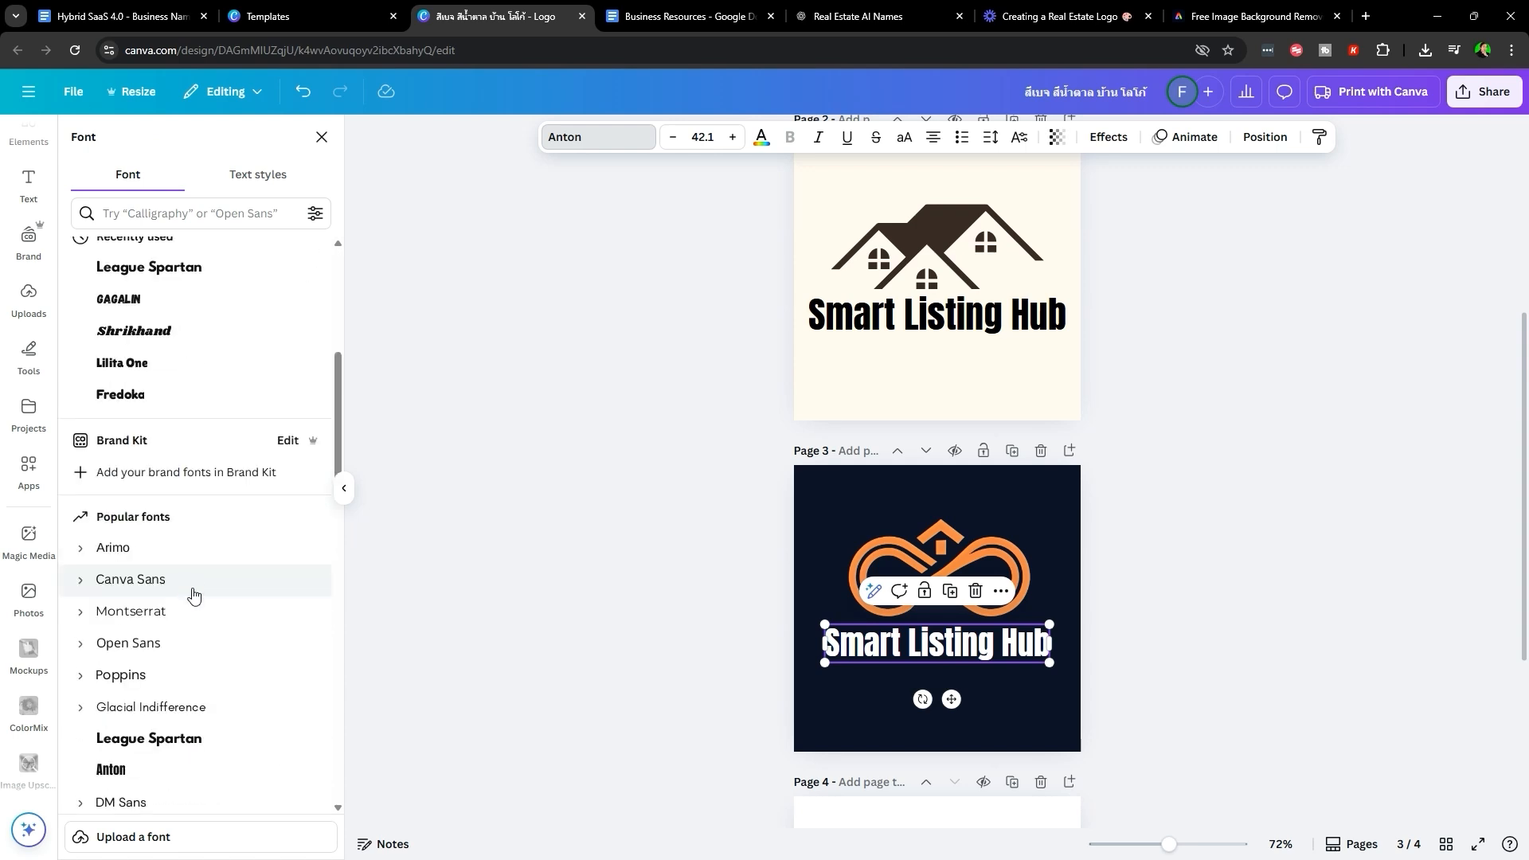
pyautogui.click(877, 17)
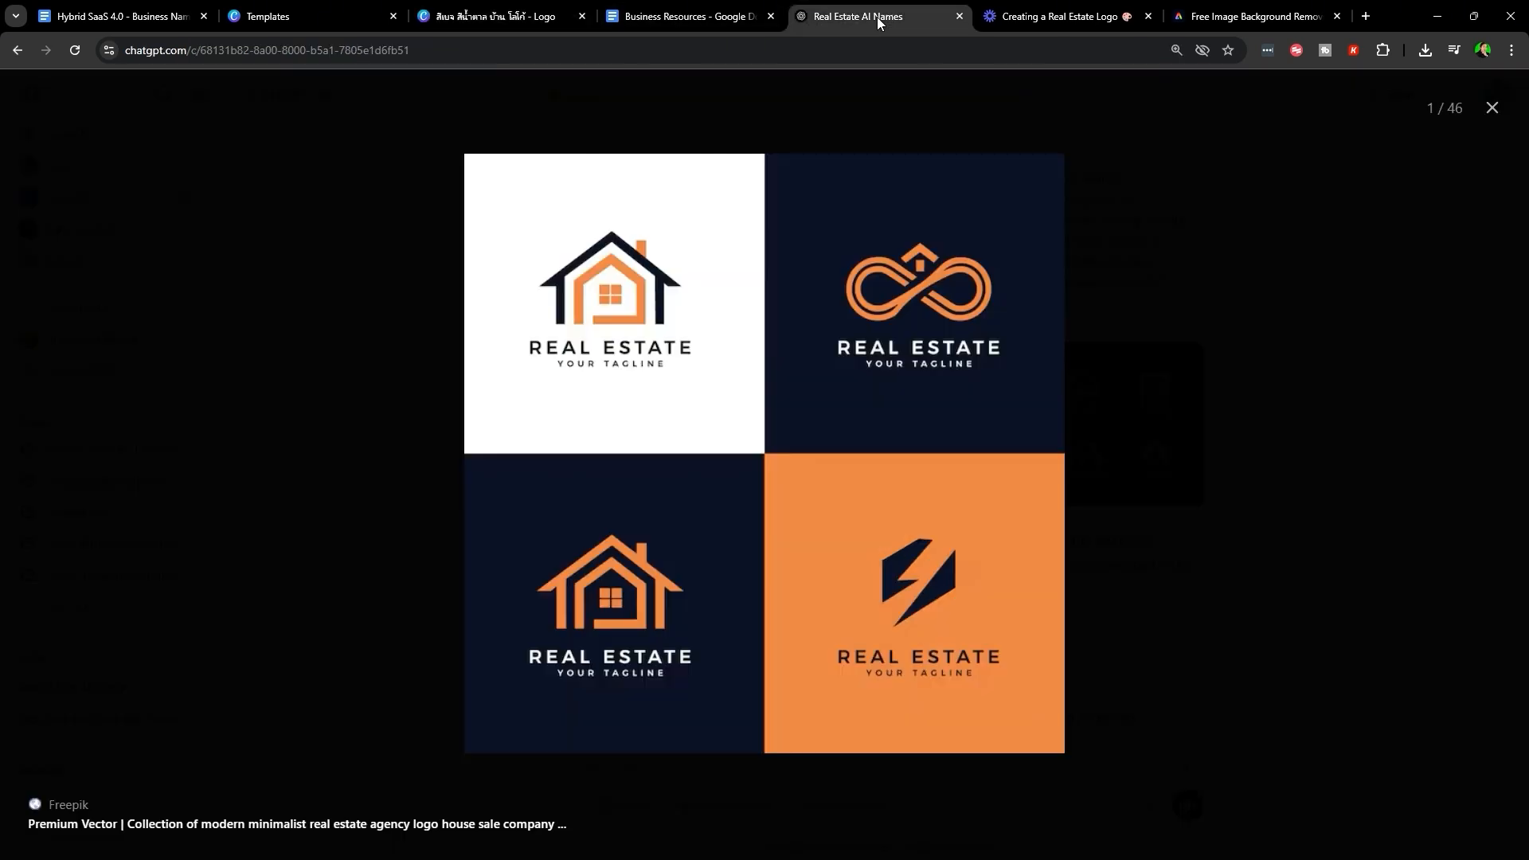
pyautogui.click(546, 14)
pyautogui.scroll(-3, 205, 529)
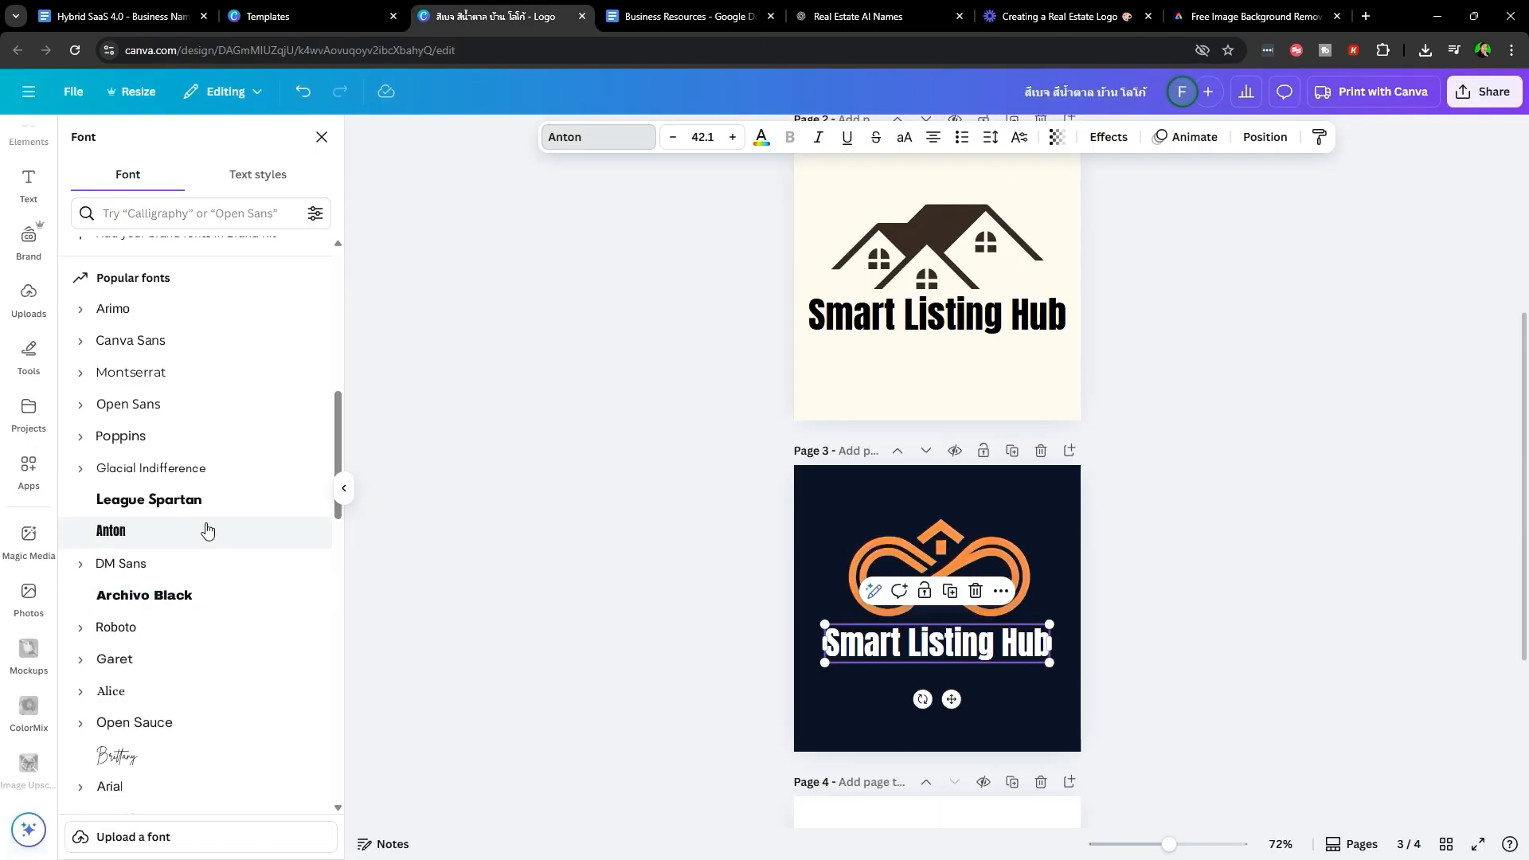
pyautogui.click(209, 517)
pyautogui.scroll(-2, 205, 594)
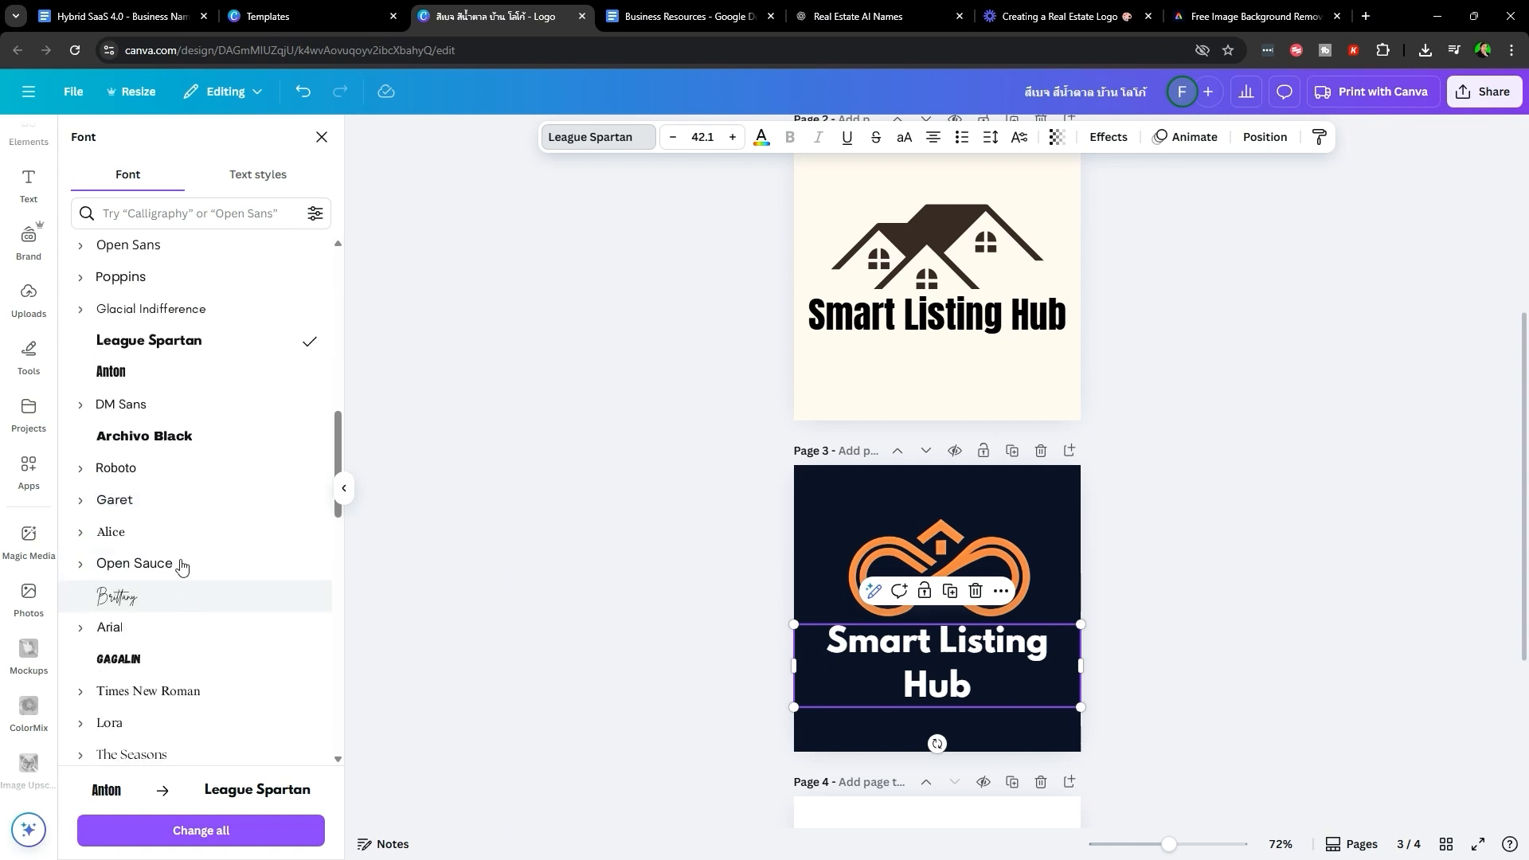
pyautogui.click(127, 499)
pyautogui.moveTo(1081, 666); pyautogui.dragTo(984, 637)
pyautogui.click(758, 408)
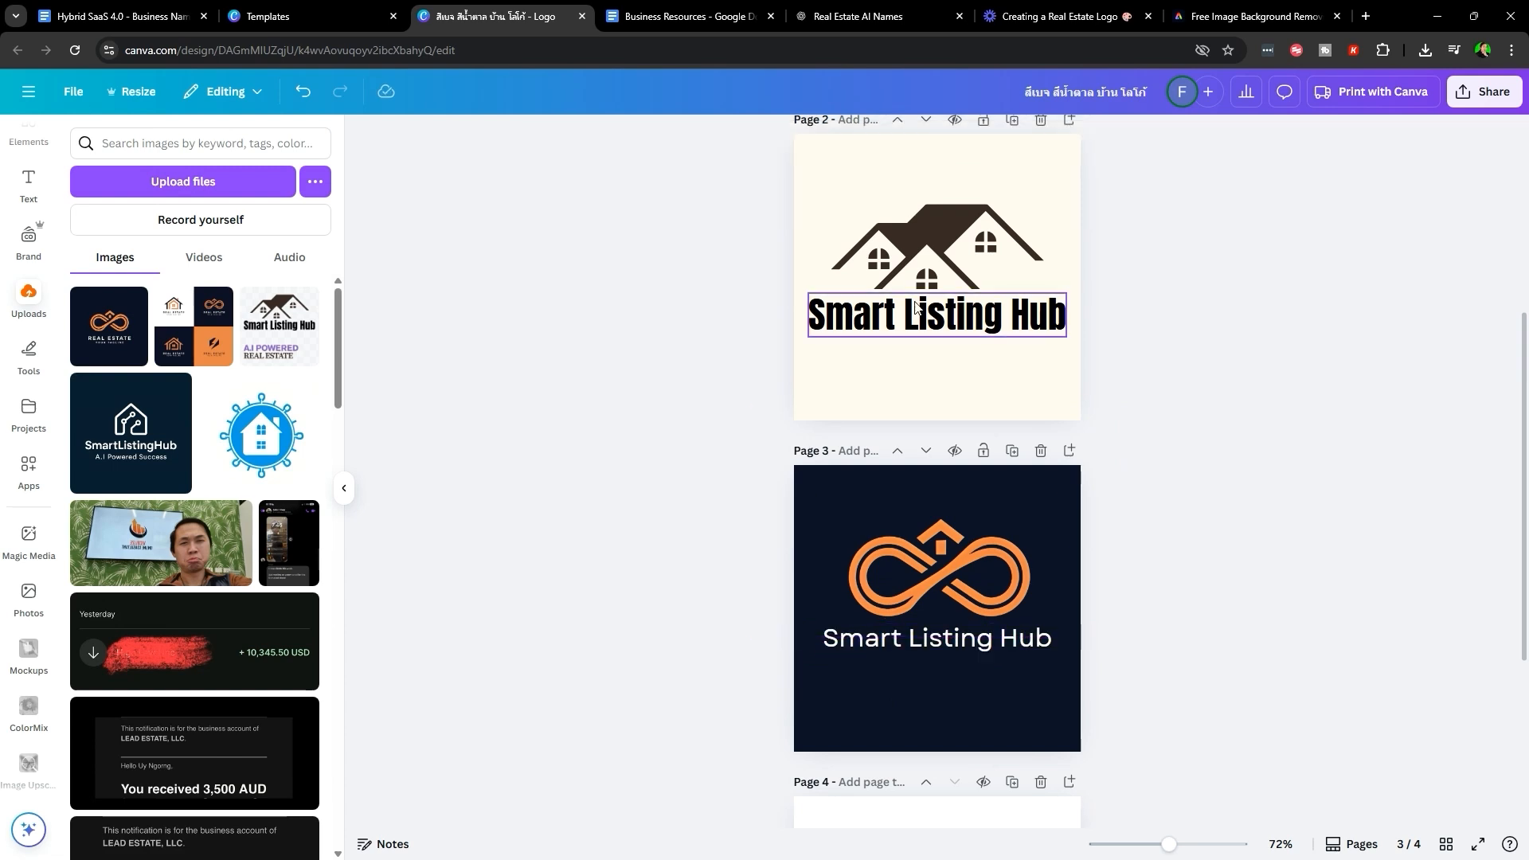
# - Try Lora, then set the title to Etna Sans Serif at 35.3, centred beneath the logo
pyautogui.click(948, 649)
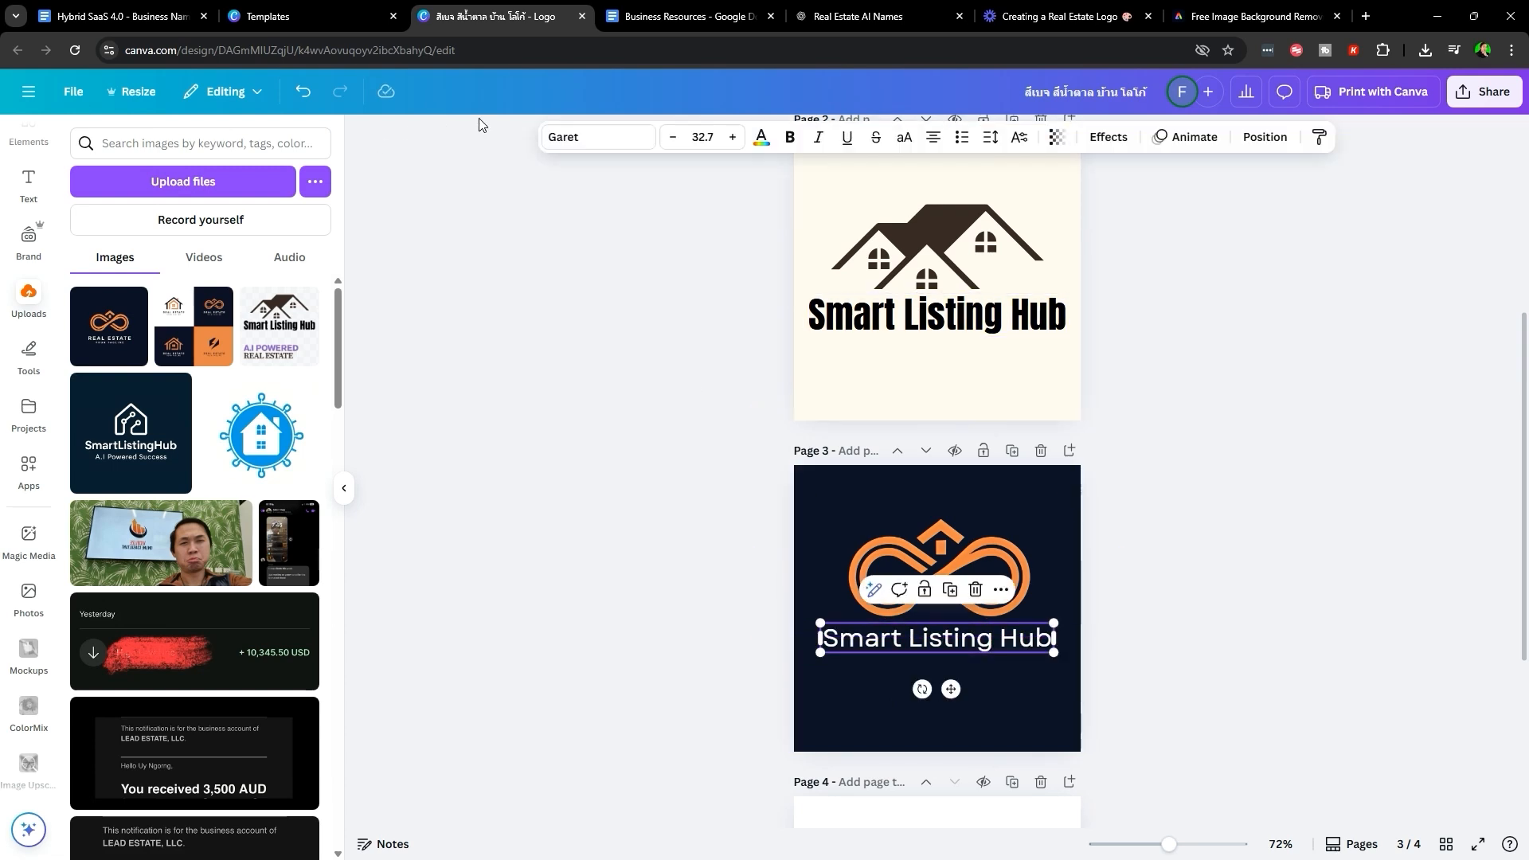
pyautogui.click(582, 137)
pyautogui.scroll(-2, 191, 605)
pyautogui.click(182, 572)
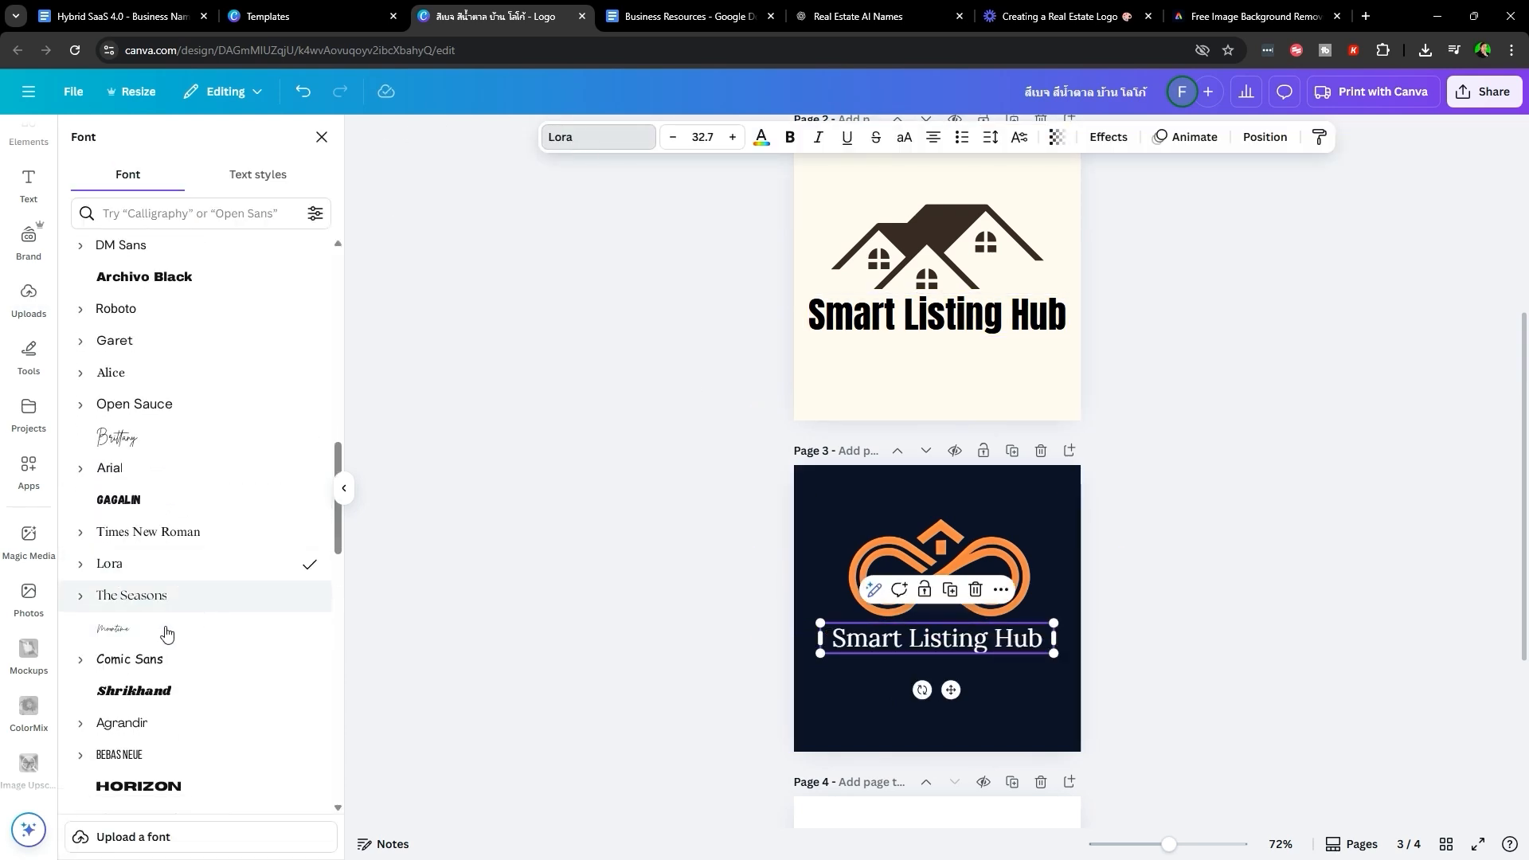
pyautogui.scroll(-2, 179, 637)
pyautogui.click(175, 660)
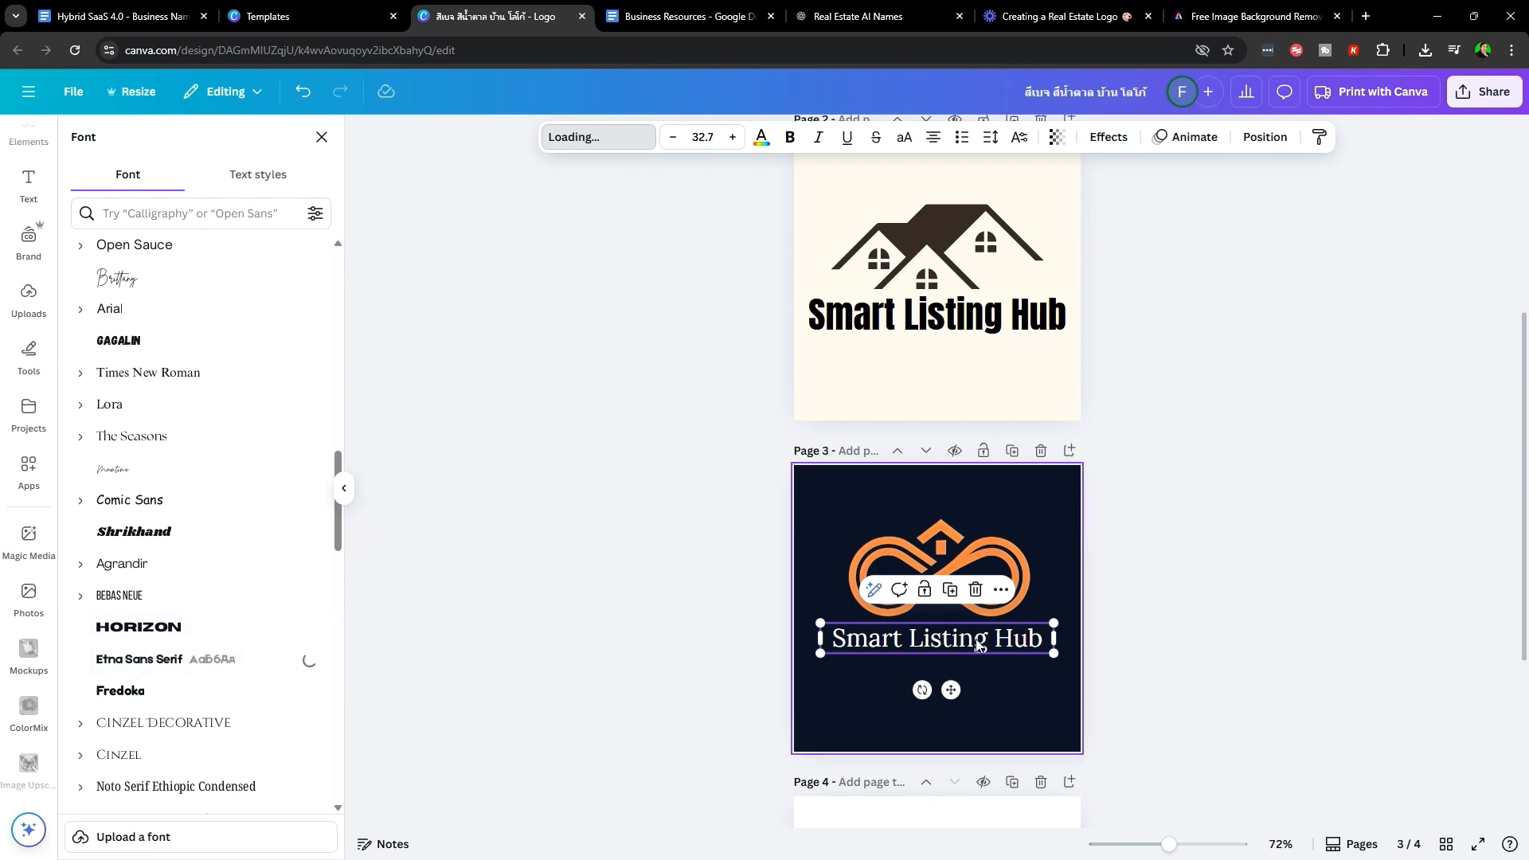
pyautogui.click(1150, 655)
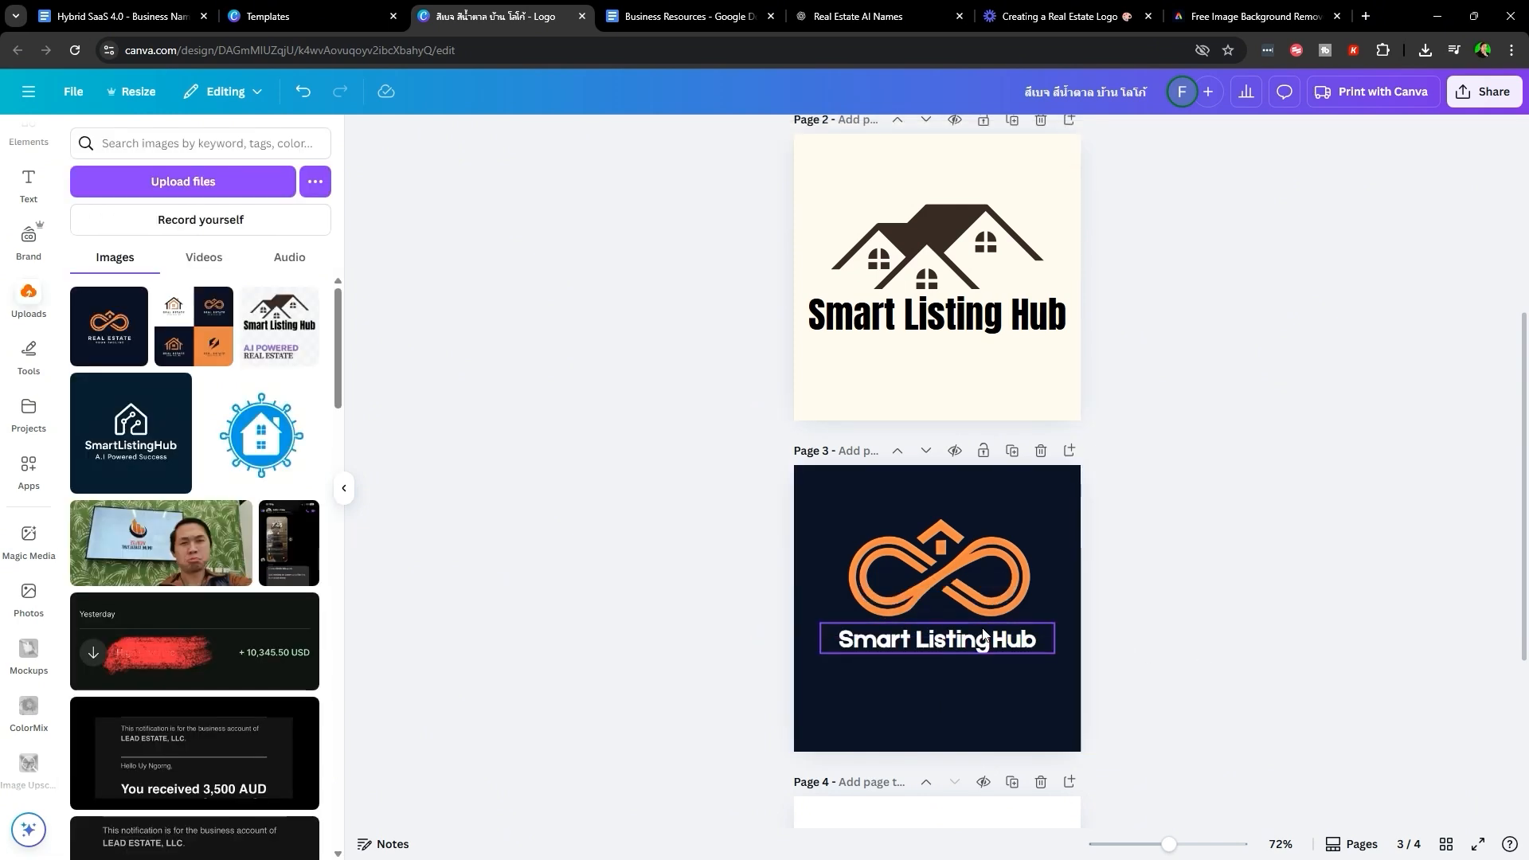
pyautogui.moveTo(998, 642); pyautogui.dragTo(1054, 625)
pyautogui.click(1011, 738)
pyautogui.moveTo(921, 650); pyautogui.dragTo(883, 711)
# - Add the uploaded Real Estate logo to page 3 as a test, then delete it
pyautogui.click(1163, 633)
pyautogui.click(110, 326)
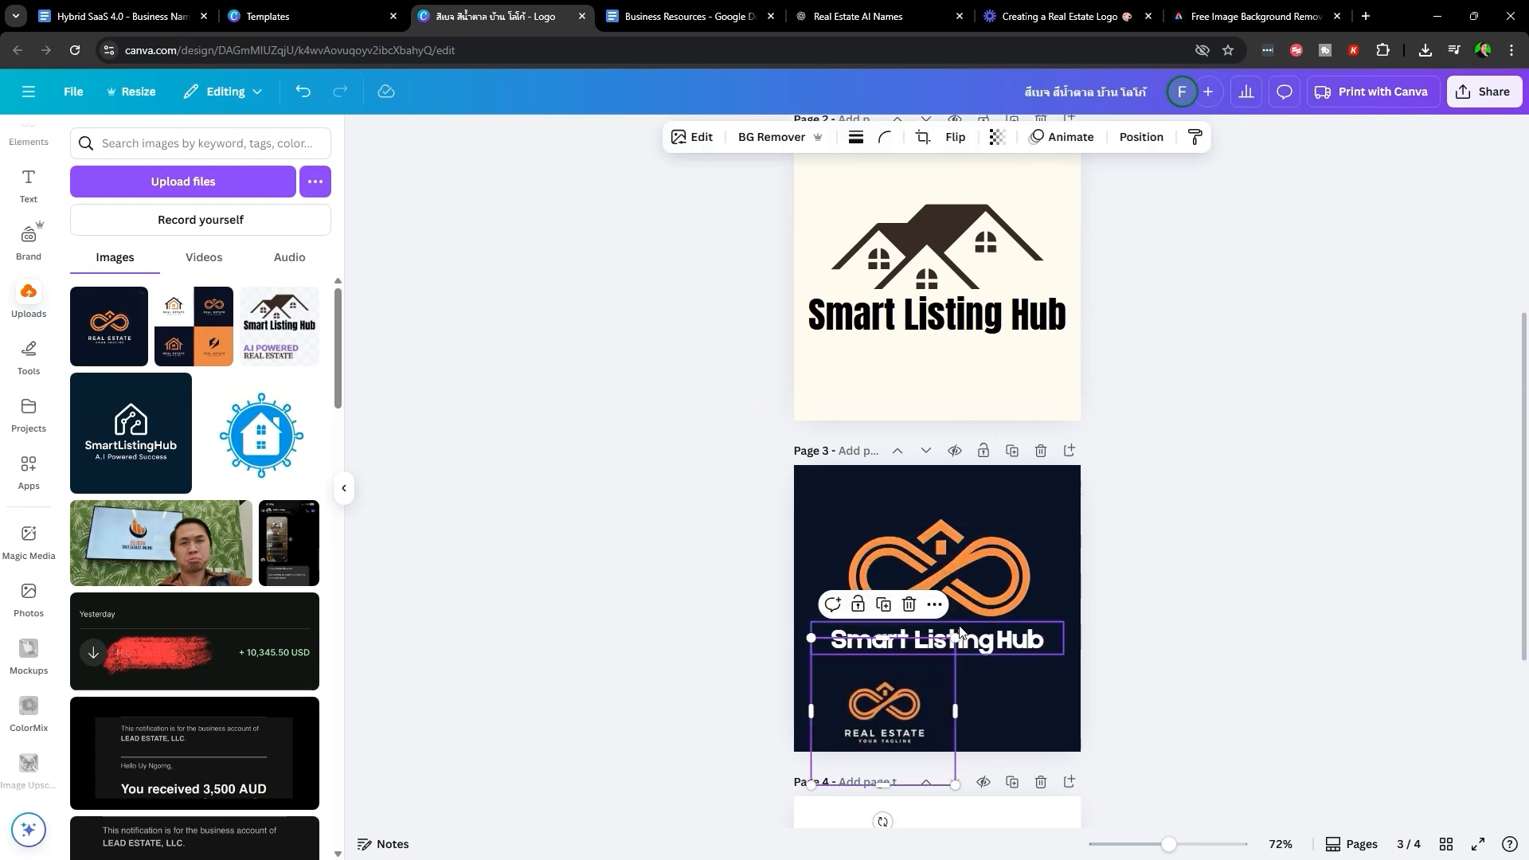
pyautogui.moveTo(963, 640); pyautogui.dragTo(1096, 525)
pyautogui.click(1147, 590)
pyautogui.click(935, 711)
pyautogui.press('Delete')
pyautogui.click(980, 642)
# - Check the page 3 title, download the design as PNG (pages 1–4), and go to Business Resources
pyautogui.click(1199, 648)
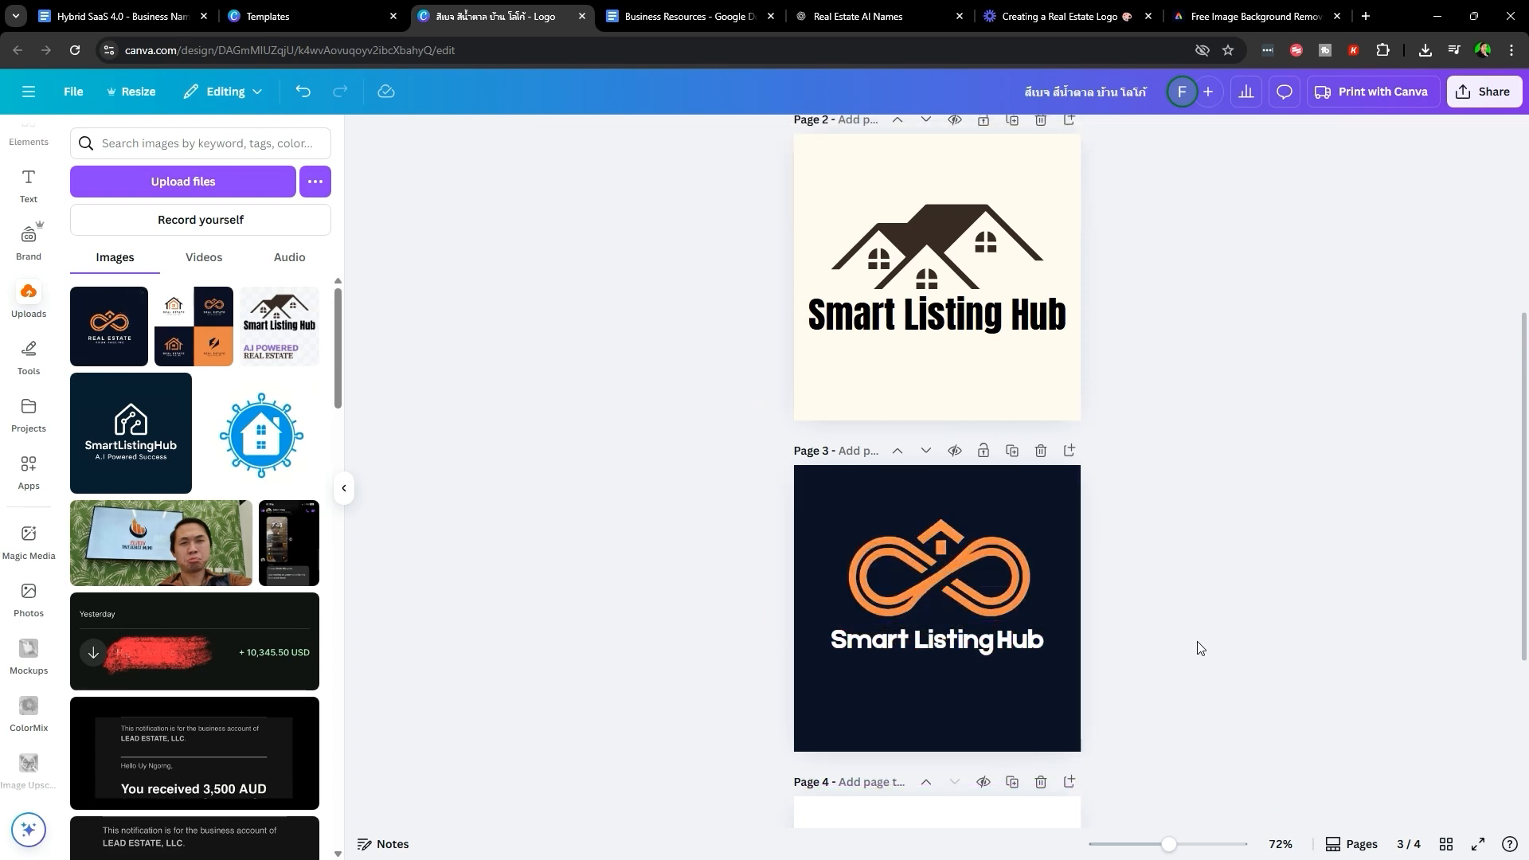
pyautogui.scroll(2, 1247, 651)
pyautogui.click(996, 663)
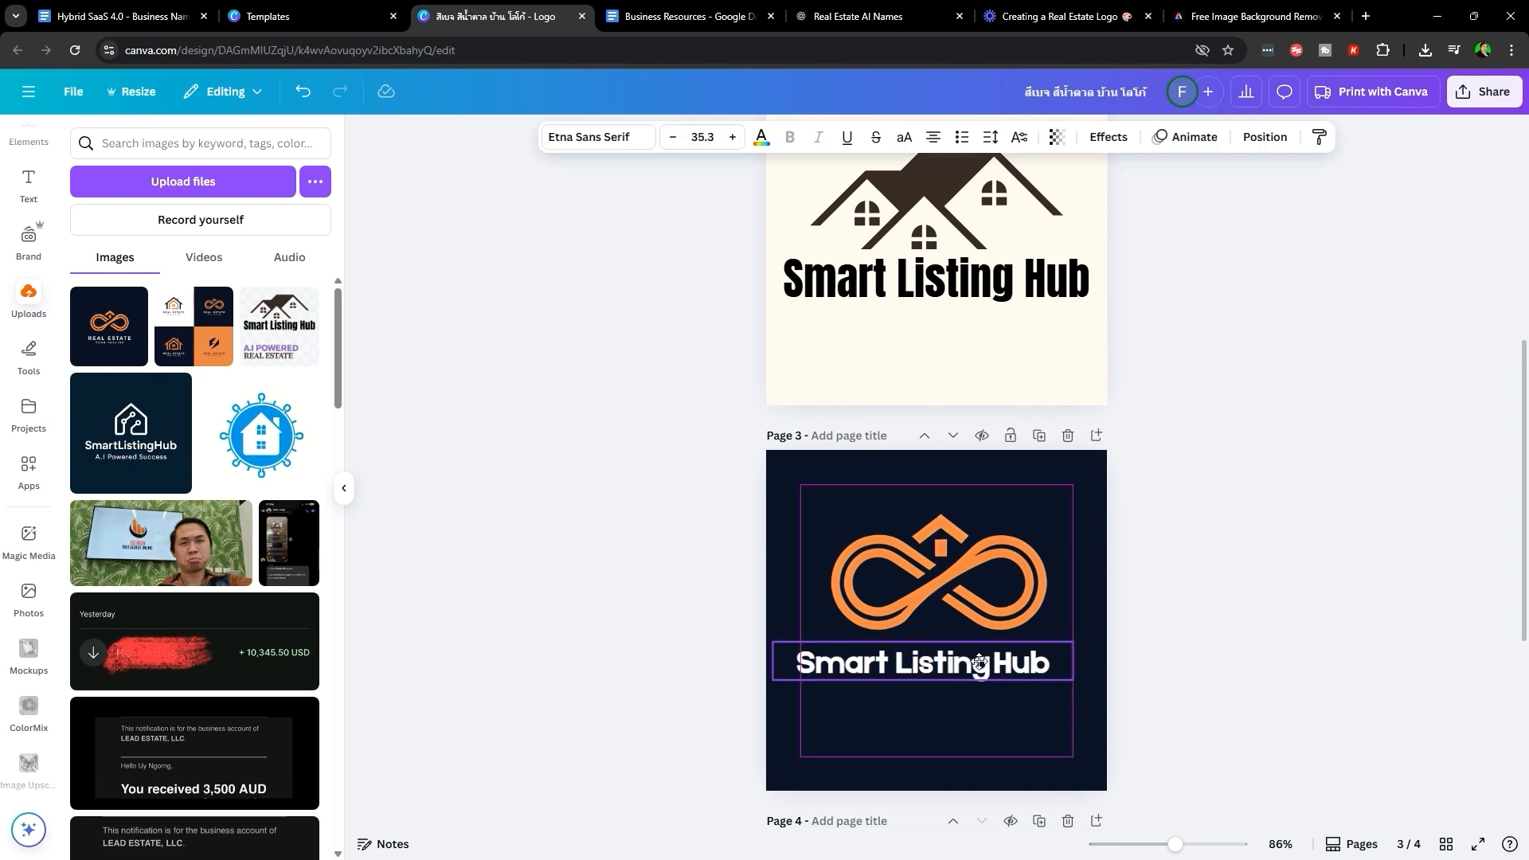
pyautogui.click(1150, 570)
pyautogui.click(1482, 91)
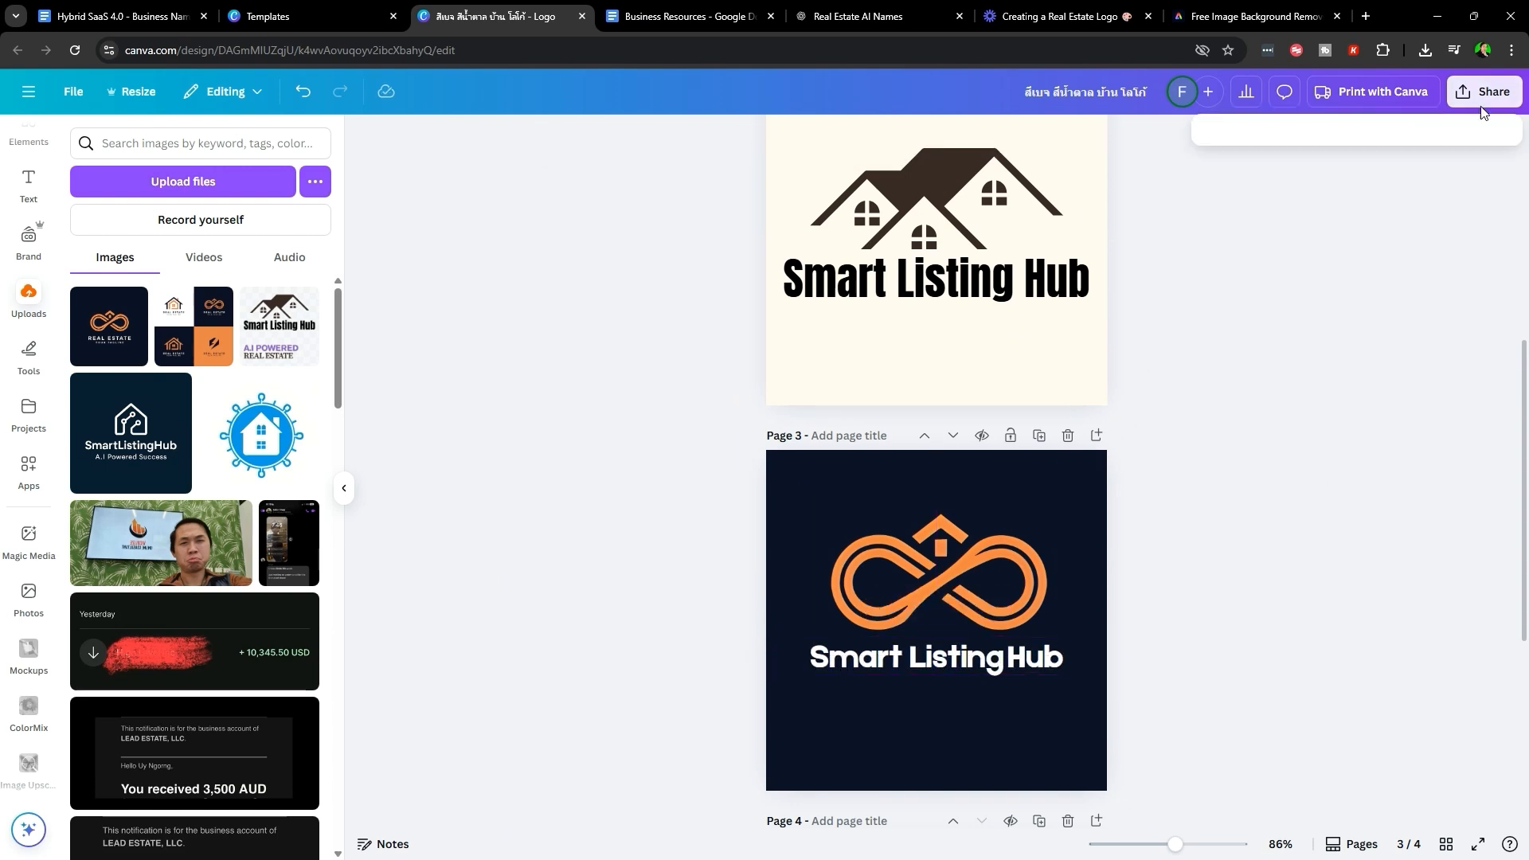
pyautogui.click(1240, 422)
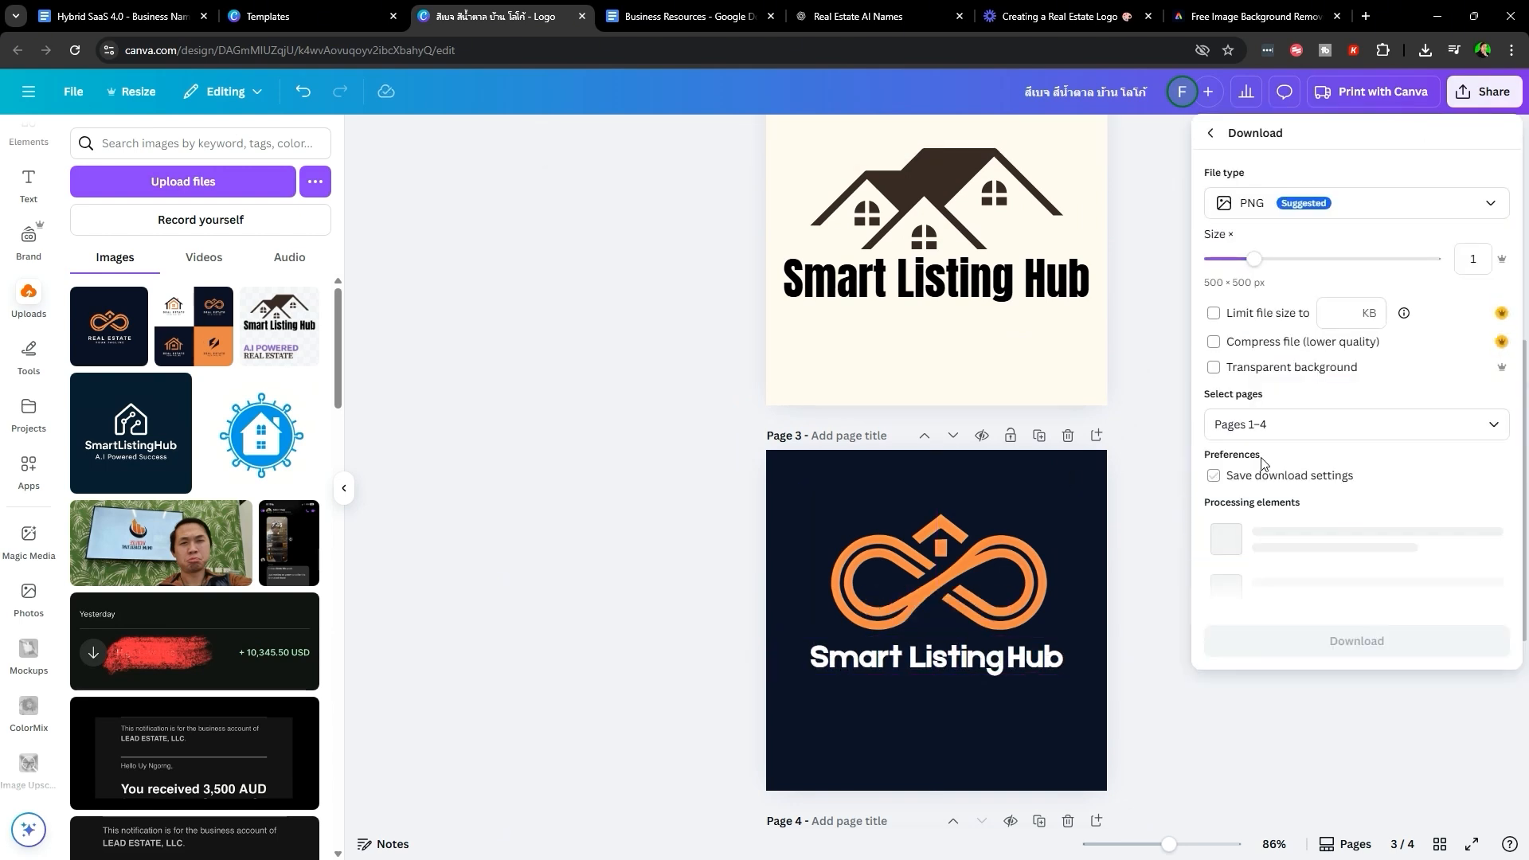
pyautogui.hotkey('ctrl', 'Tab')
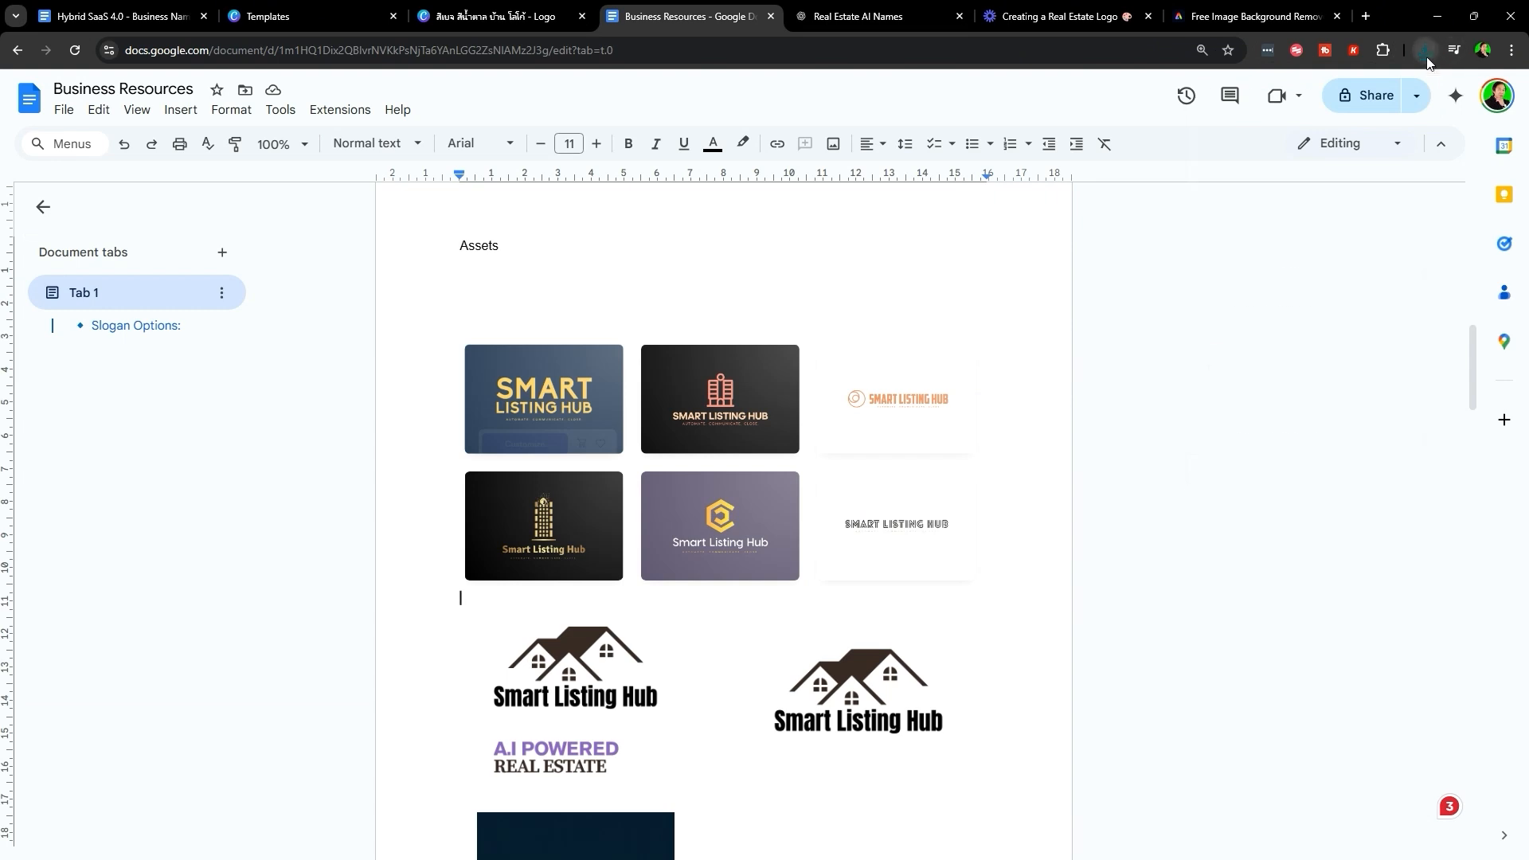
# - Drop the downloaded navy Smart Listing Hub PNG into the Business Resources assets beside the dark logo
pyautogui.scroll(-3, 1052, 448)
pyautogui.moveTo(1290, 128); pyautogui.dragTo(878, 594)
pyautogui.scroll(-2, 1002, 465)
pyautogui.scroll(3, 905, 625)
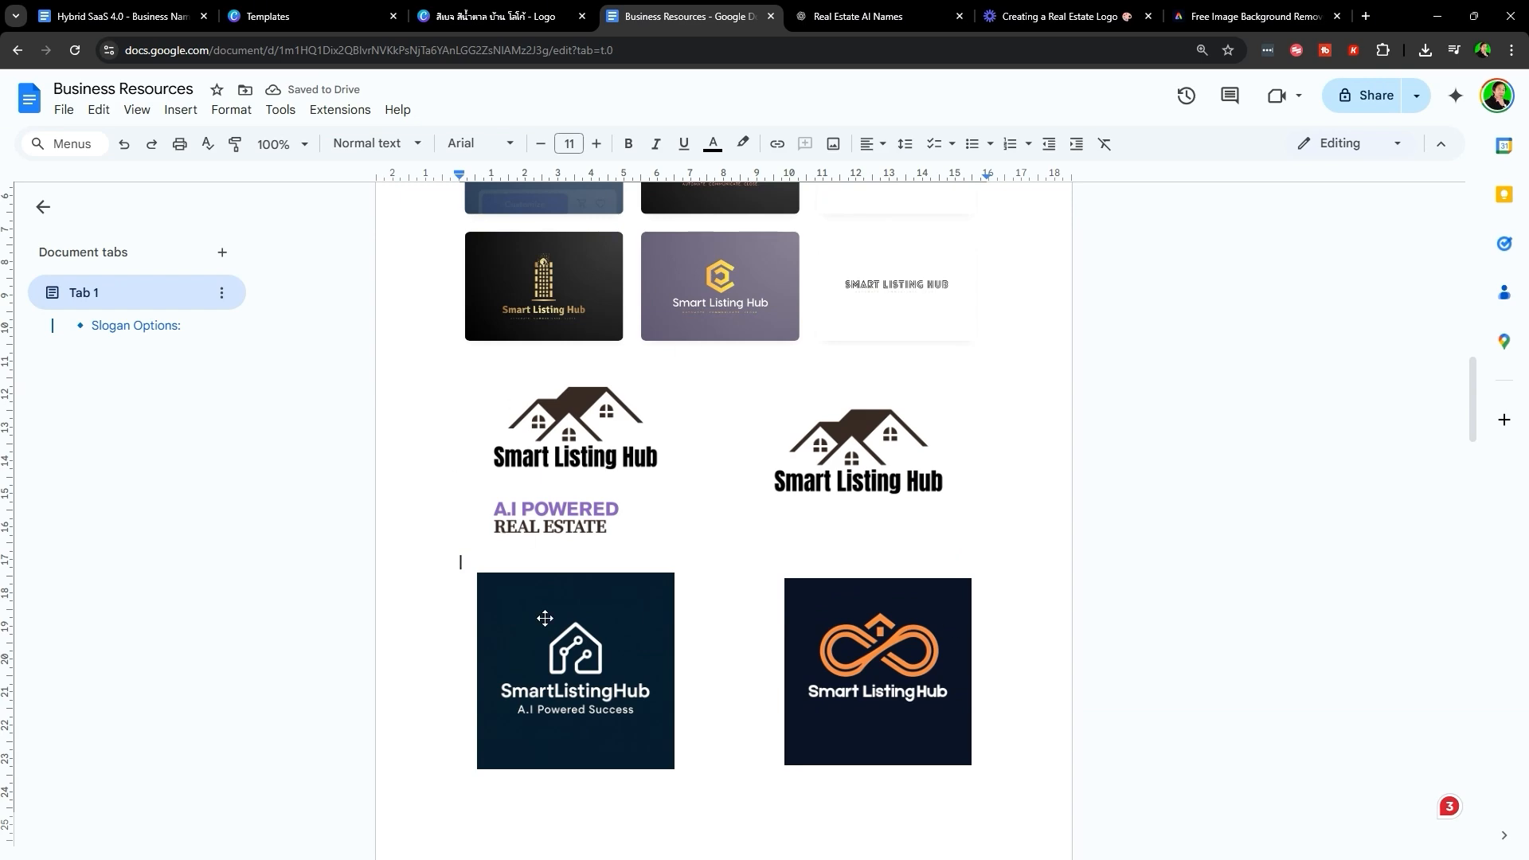
pyautogui.scroll(10, 963, 706)
# - Scroll through the logo guide in the Hybrid SaaS document
pyautogui.hotkey('ctrl', '1')
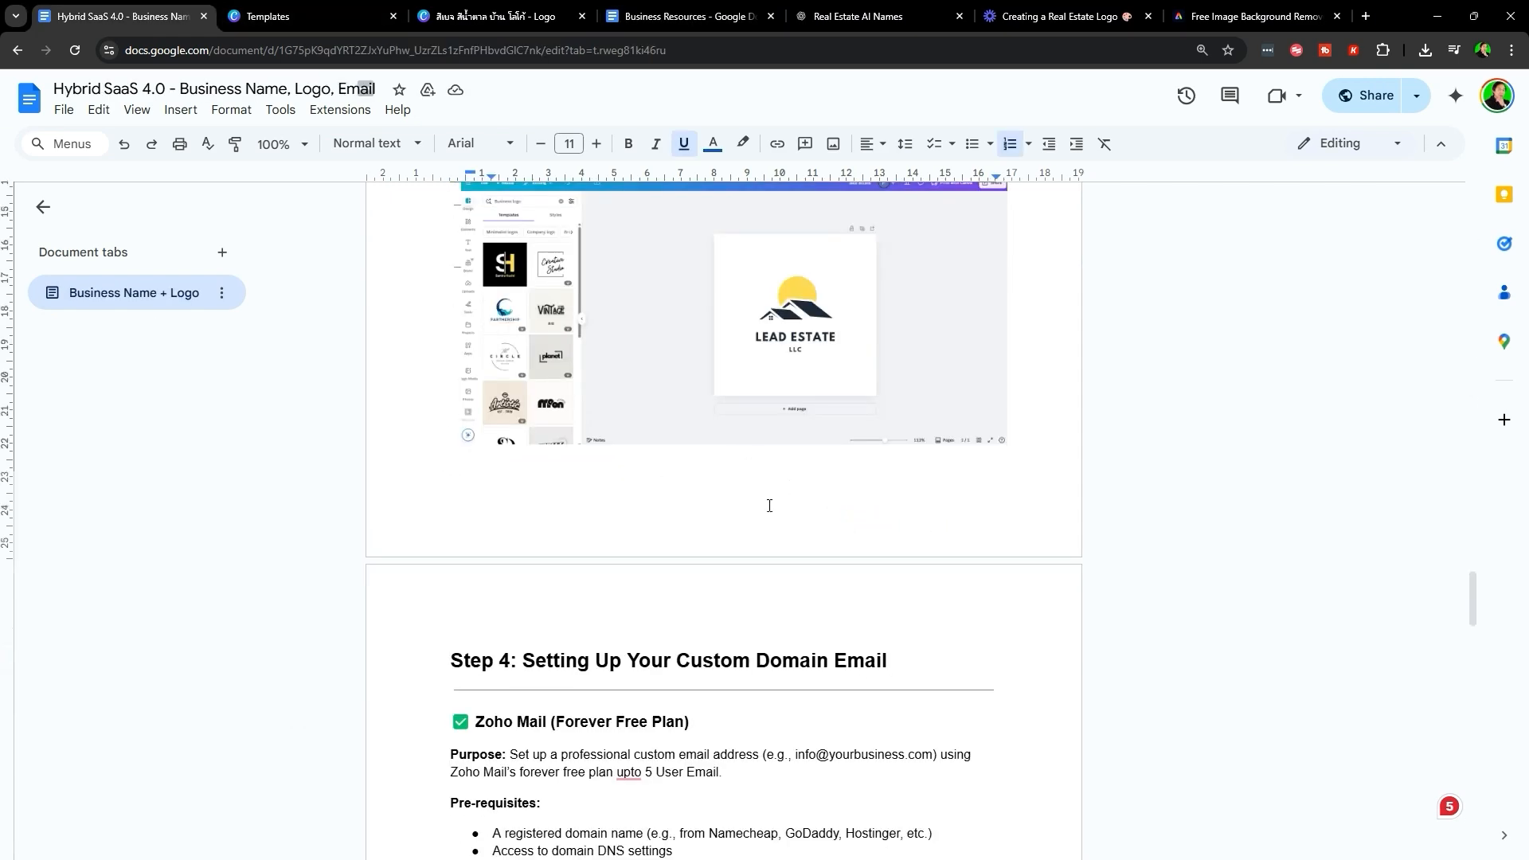
pyautogui.scroll(3, 768, 505)
pyautogui.scroll(14, 807, 568)
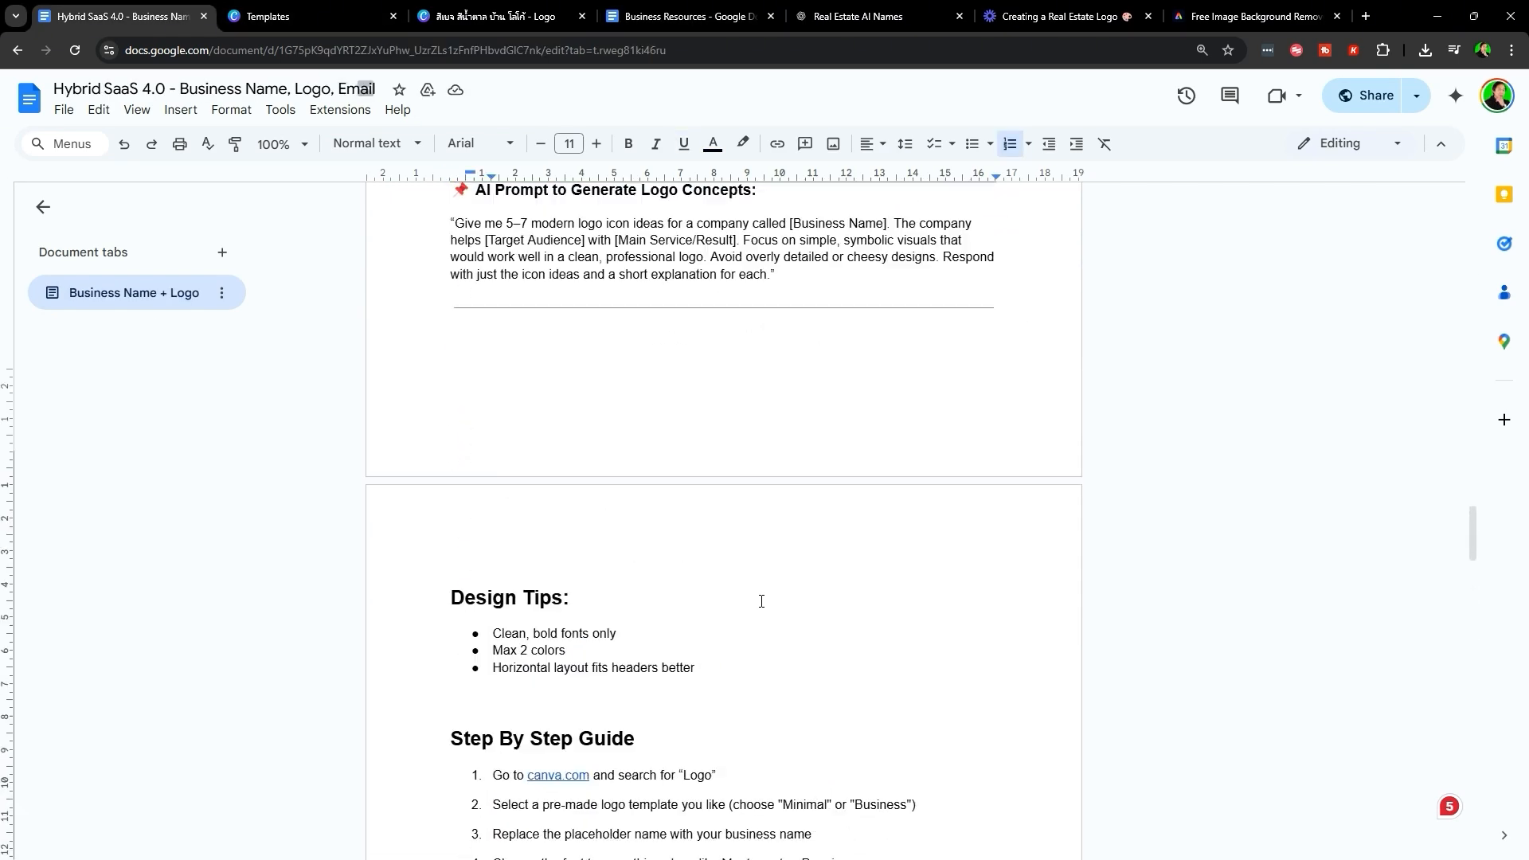
pyautogui.scroll(5, 705, 620)
pyautogui.scroll(-4, 876, 625)
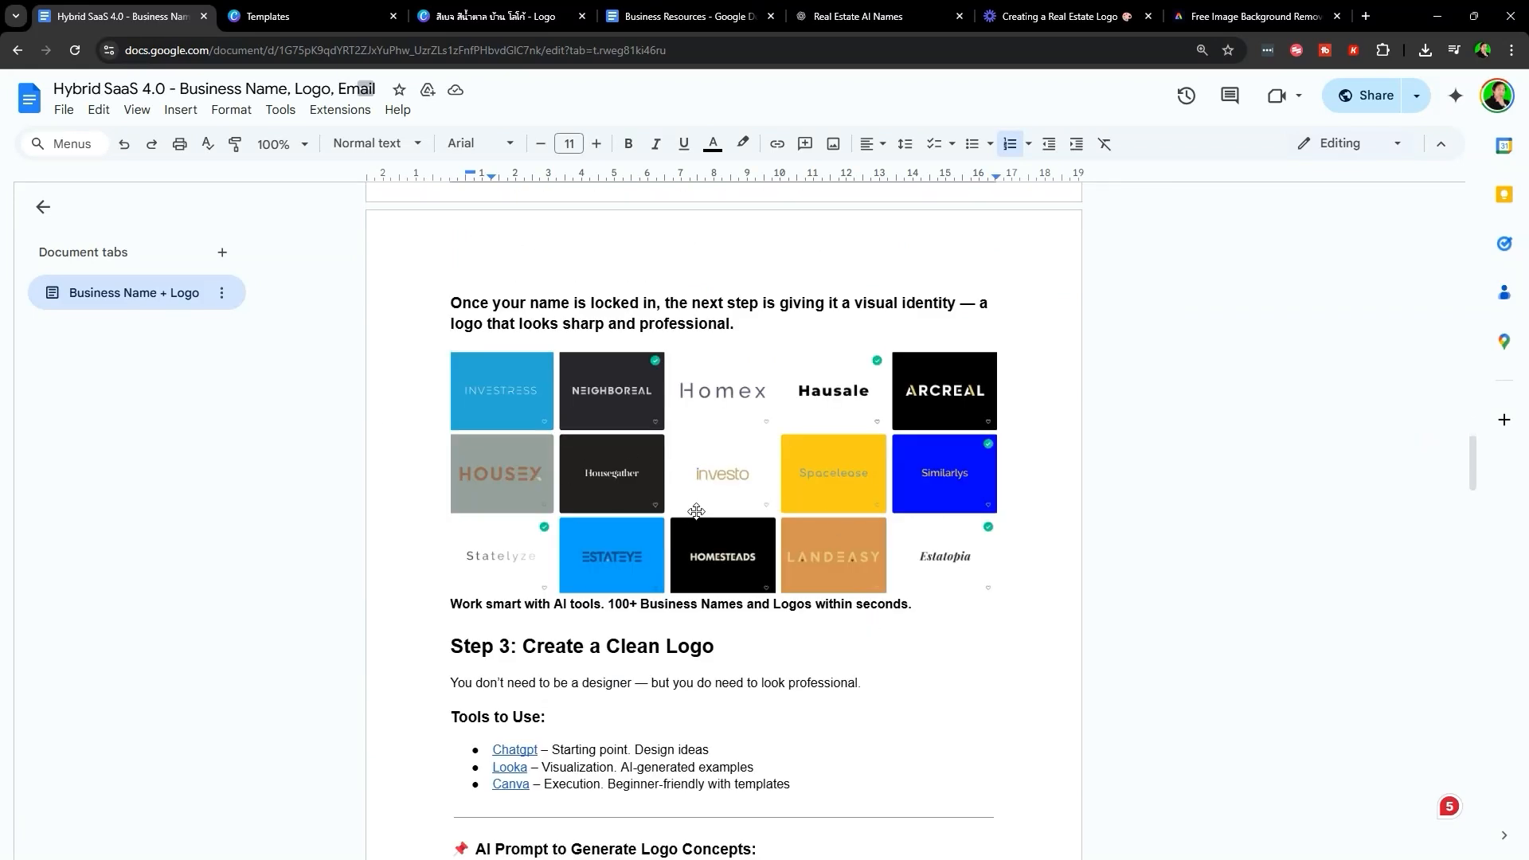
# - Delete the blank fourth page in Canva, leaving three logo pages, then return to Business Resources
pyautogui.click(458, 10)
pyautogui.scroll(-2, 1004, 657)
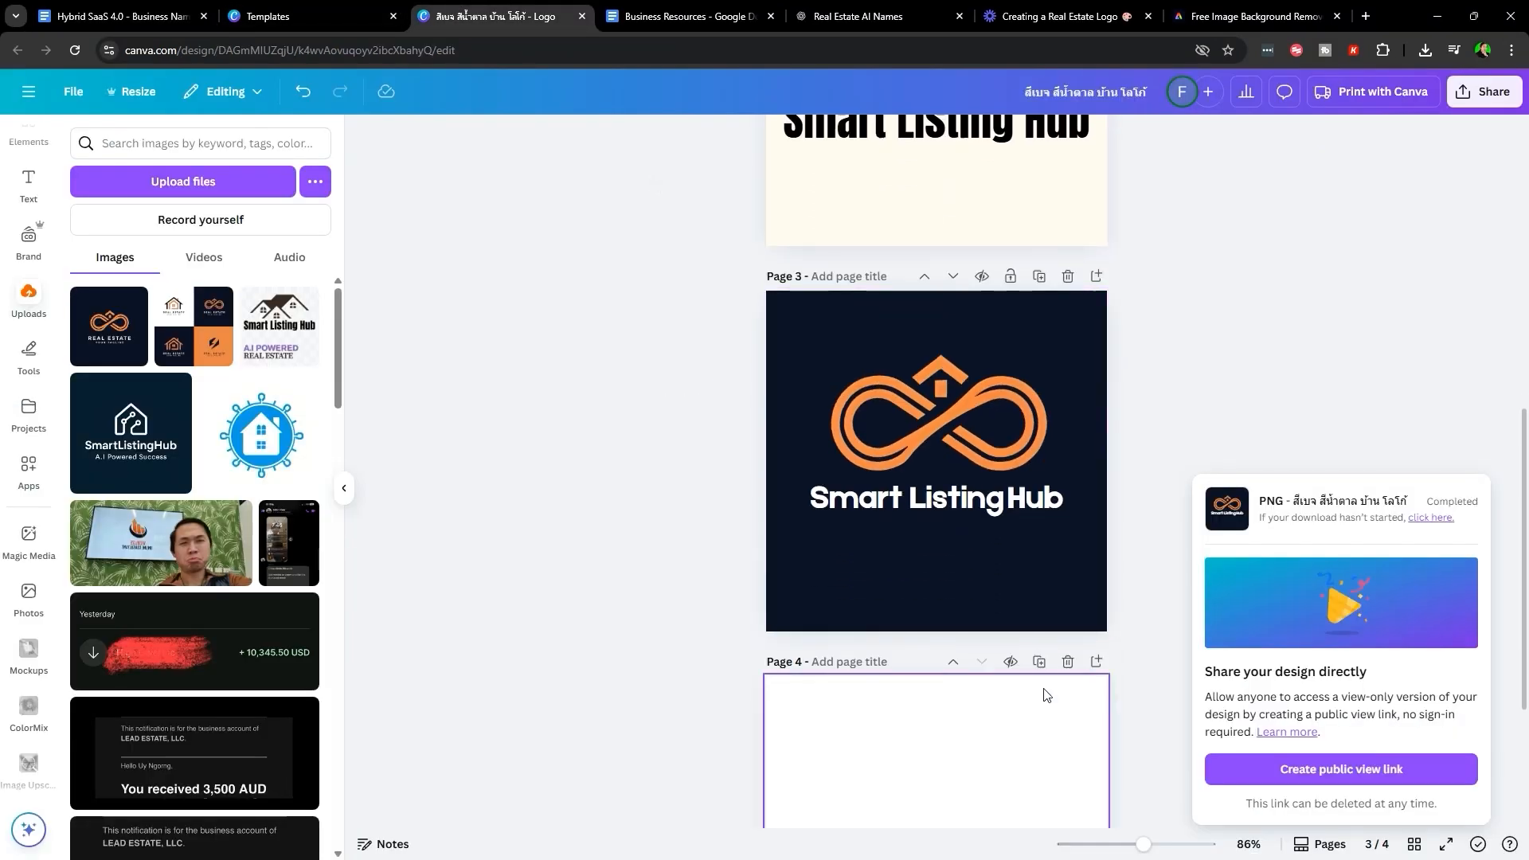
pyautogui.scroll(4, 1055, 653)
pyautogui.scroll(4, 638, 612)
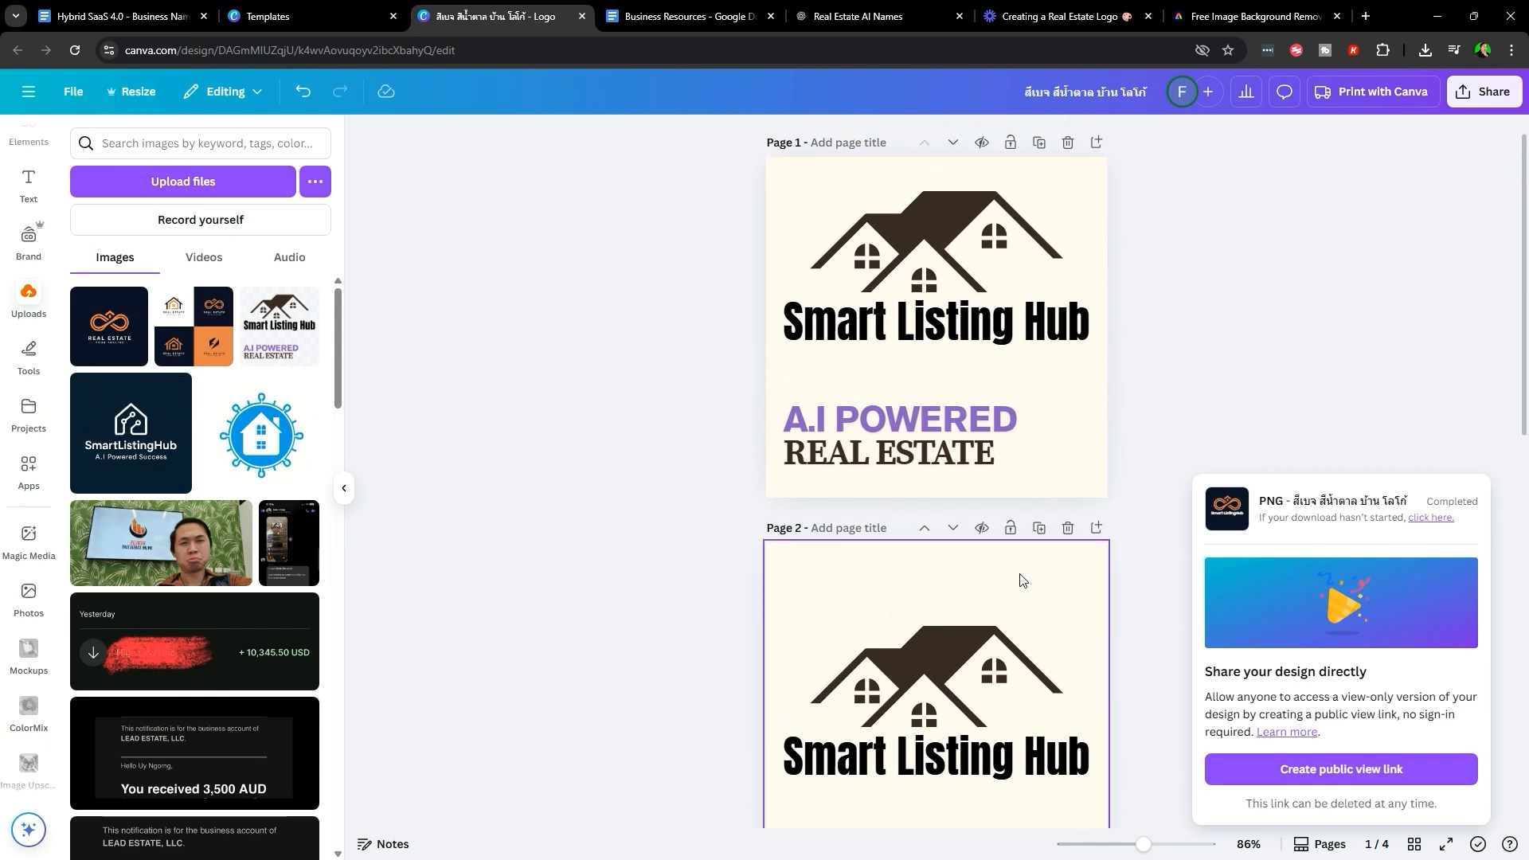
pyautogui.scroll(-11, 797, 630)
pyautogui.click(1068, 408)
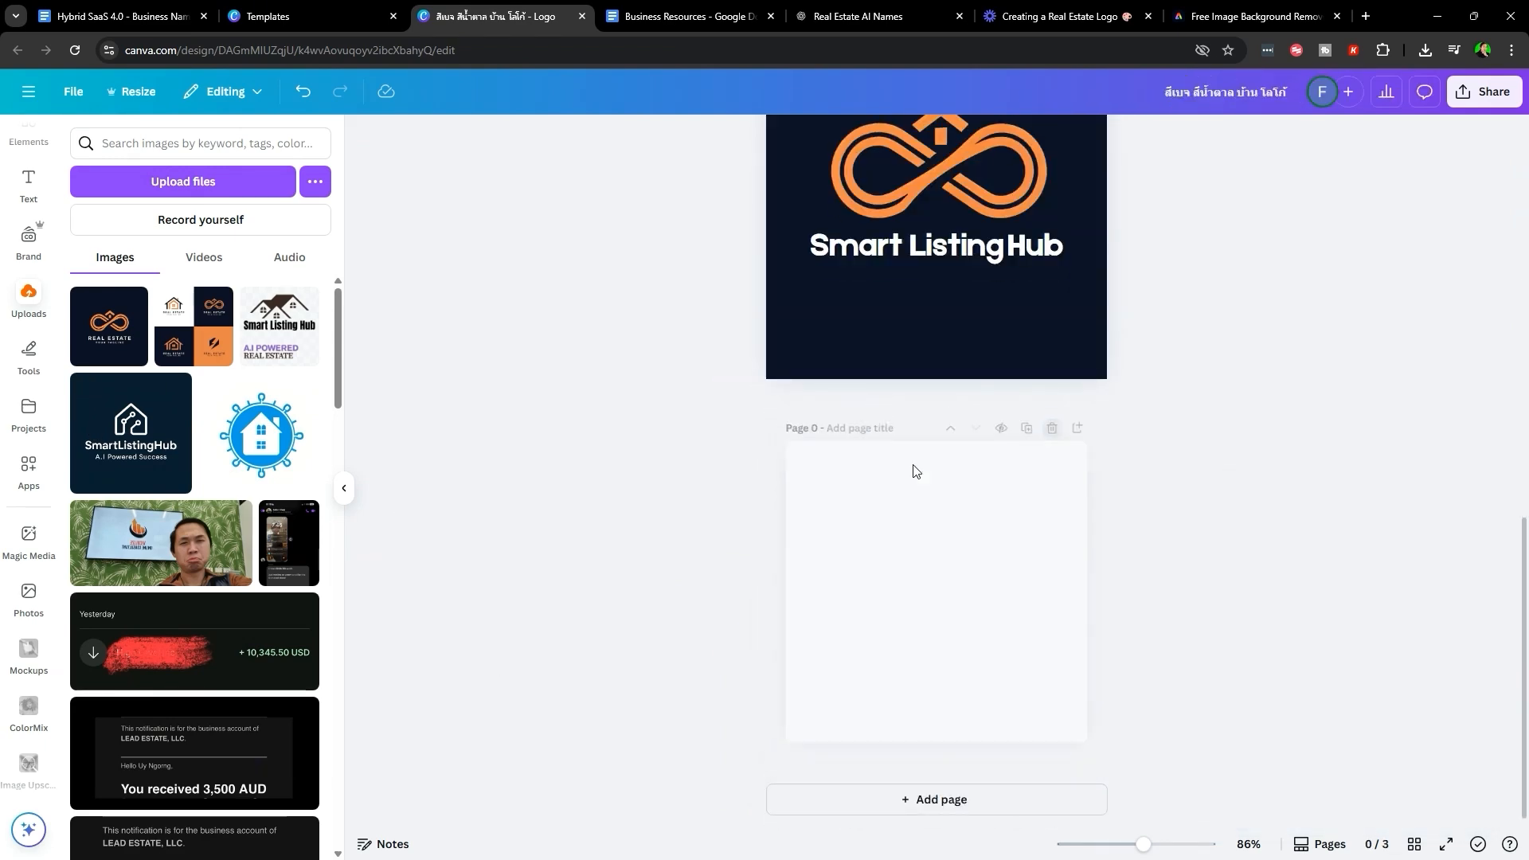
pyautogui.scroll(2, 1003, 638)
pyautogui.click(685, 16)
# - Review the saved domain names and inspect the logo grid and four Smart Listing Hub logos
pyautogui.scroll(5, 847, 428)
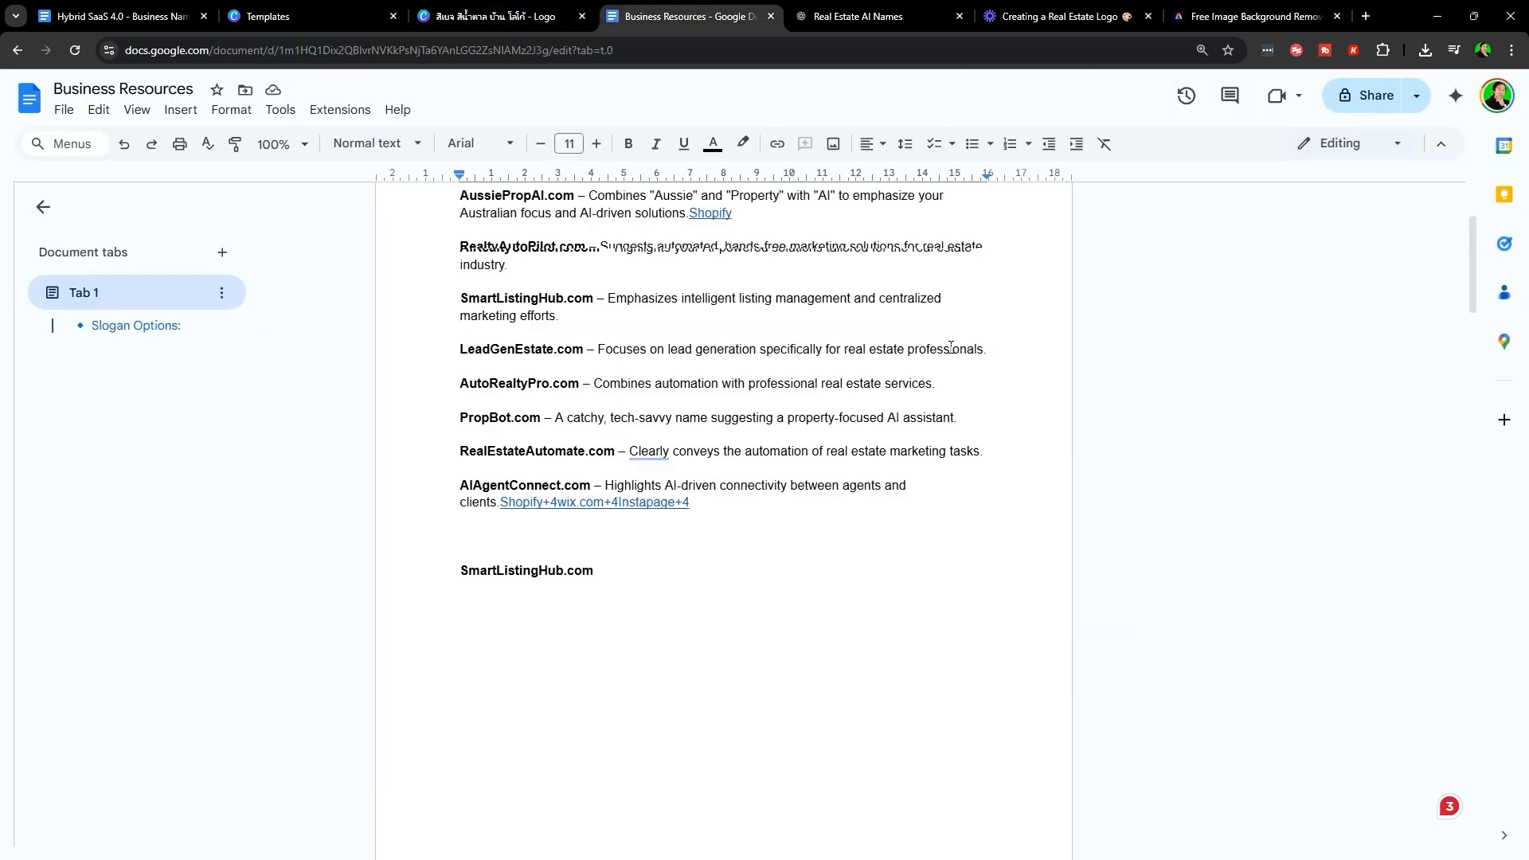
pyautogui.click(487, 335)
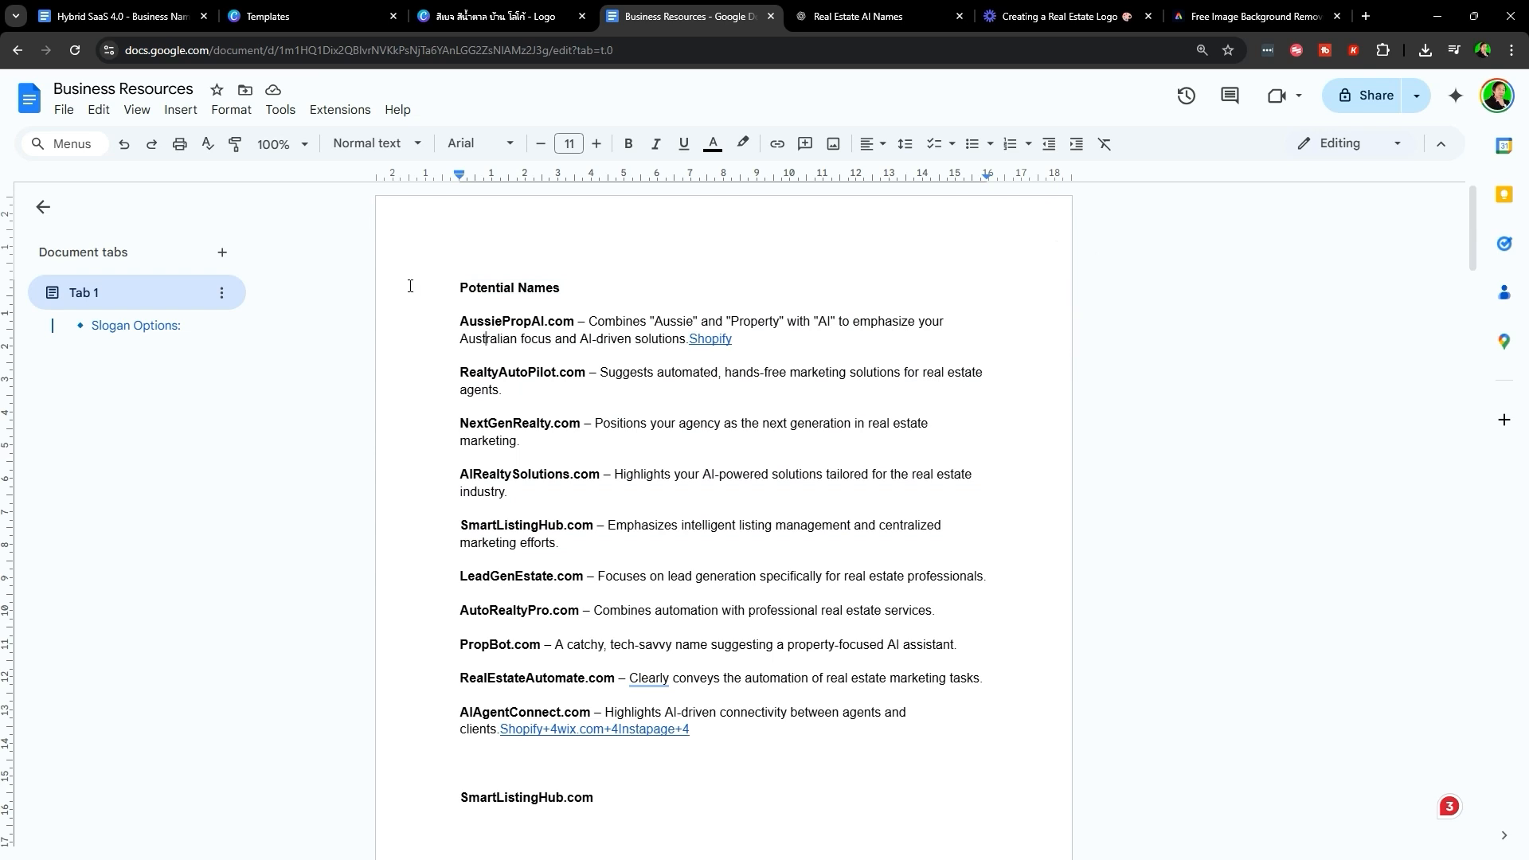
pyautogui.moveTo(439, 290); pyautogui.dragTo(942, 728)
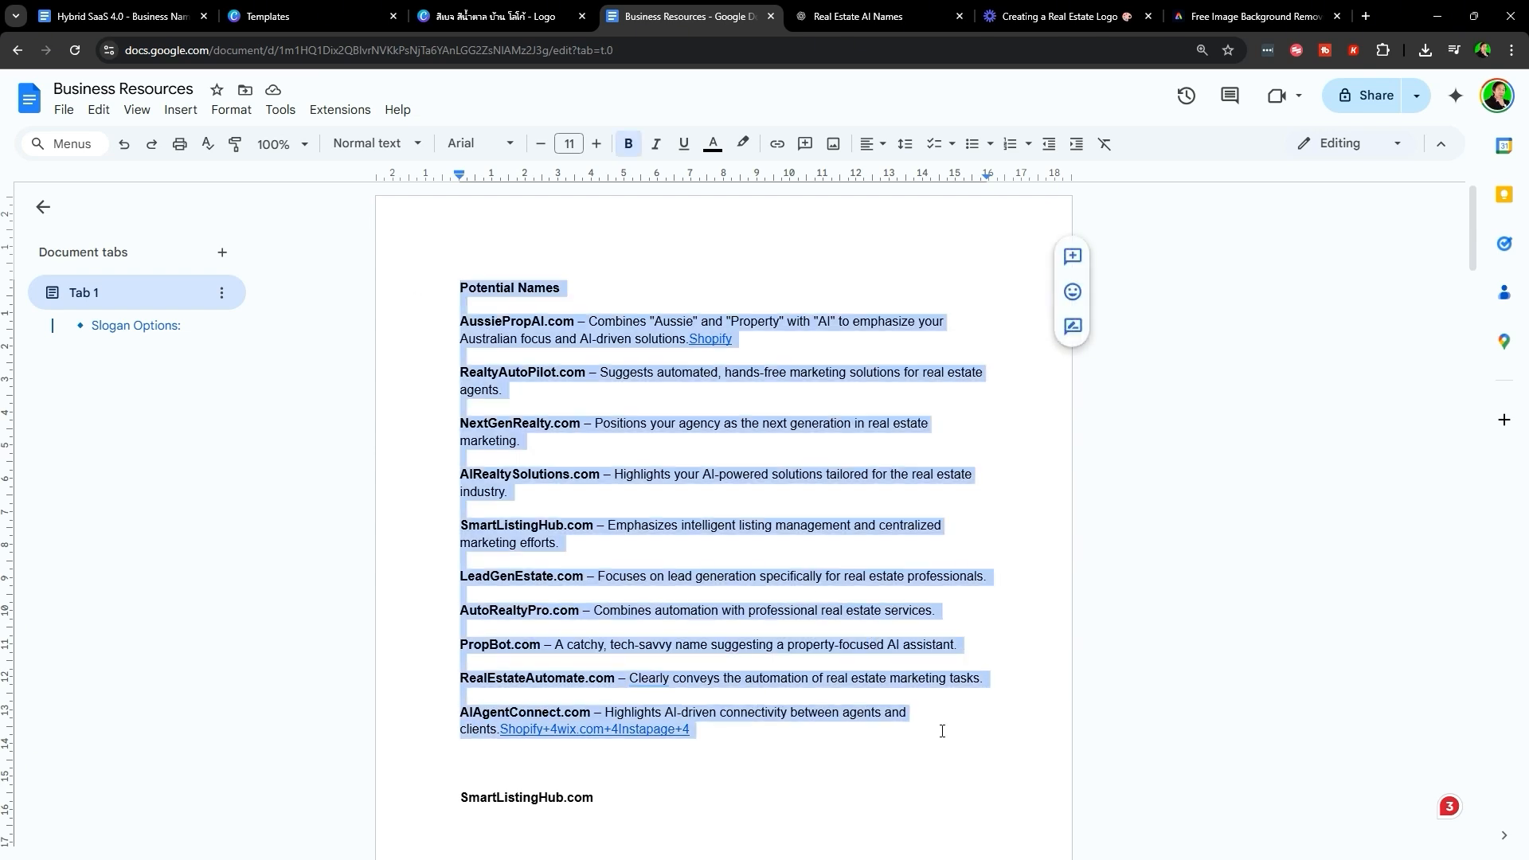
pyautogui.scroll(-4, 876, 685)
pyautogui.scroll(-10, 624, 327)
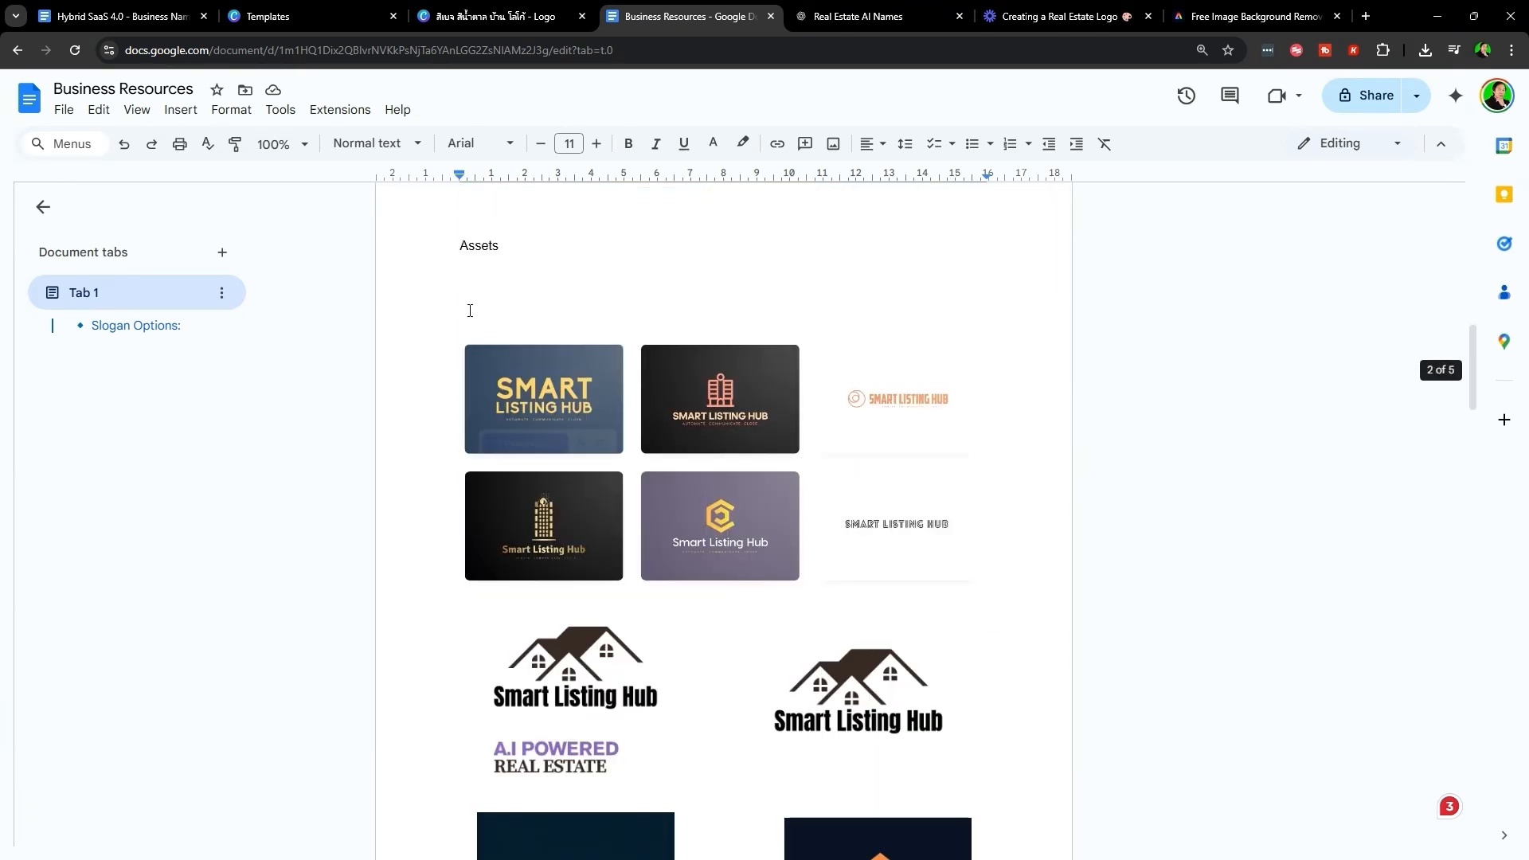
pyautogui.click(586, 427)
pyautogui.scroll(-4, 785, 544)
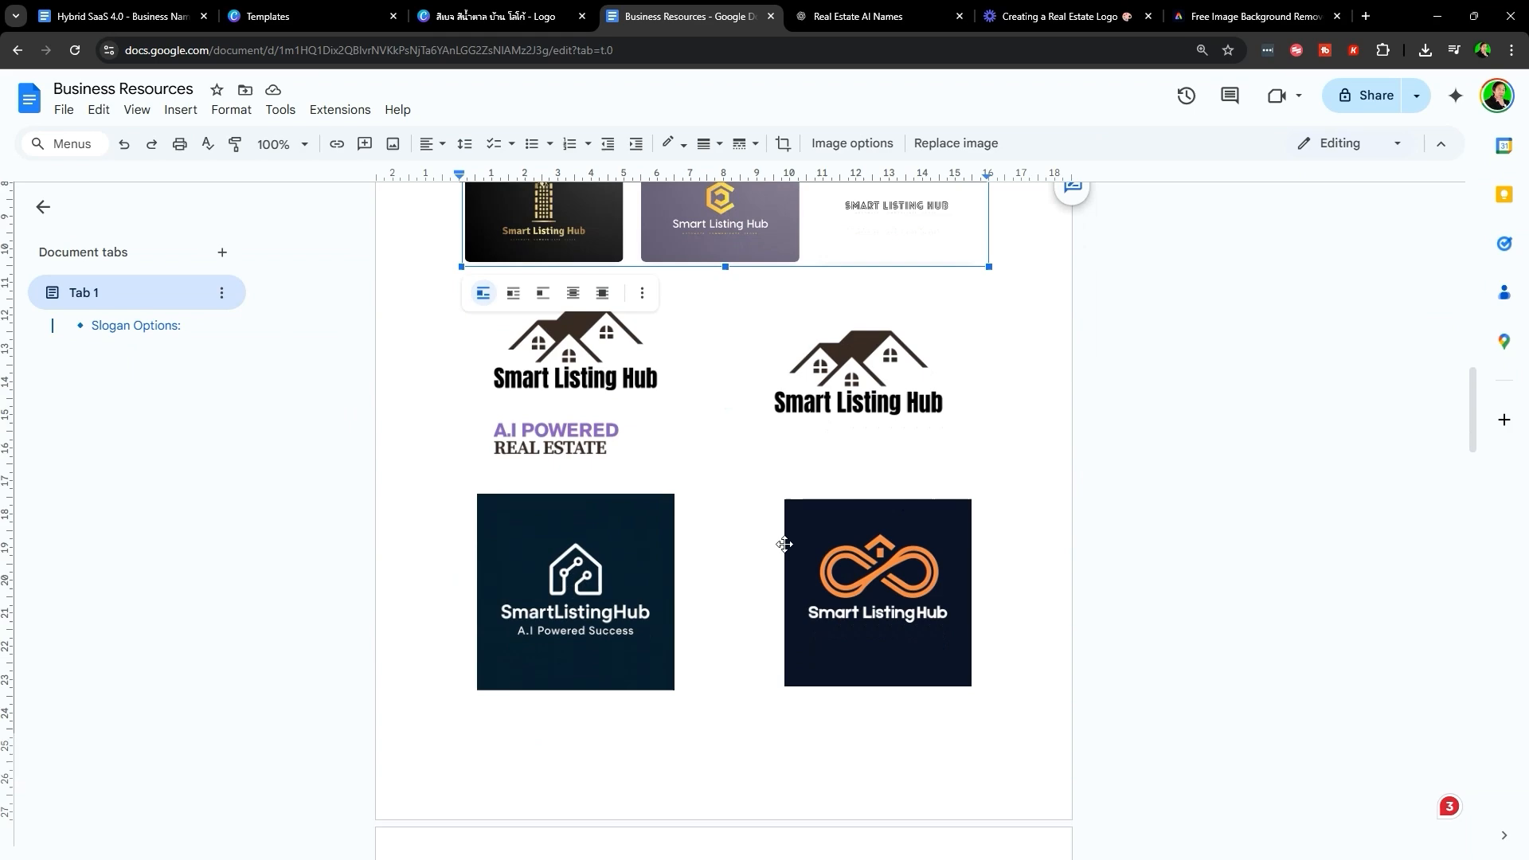
pyautogui.click(583, 391)
pyautogui.click(854, 390)
pyautogui.click(607, 576)
pyautogui.click(890, 629)
# - Look over the remaining assets, then bring up the Hybrid SaaS 4.0 guide at its Step By Step Guide
pyautogui.scroll(-10, 608, 584)
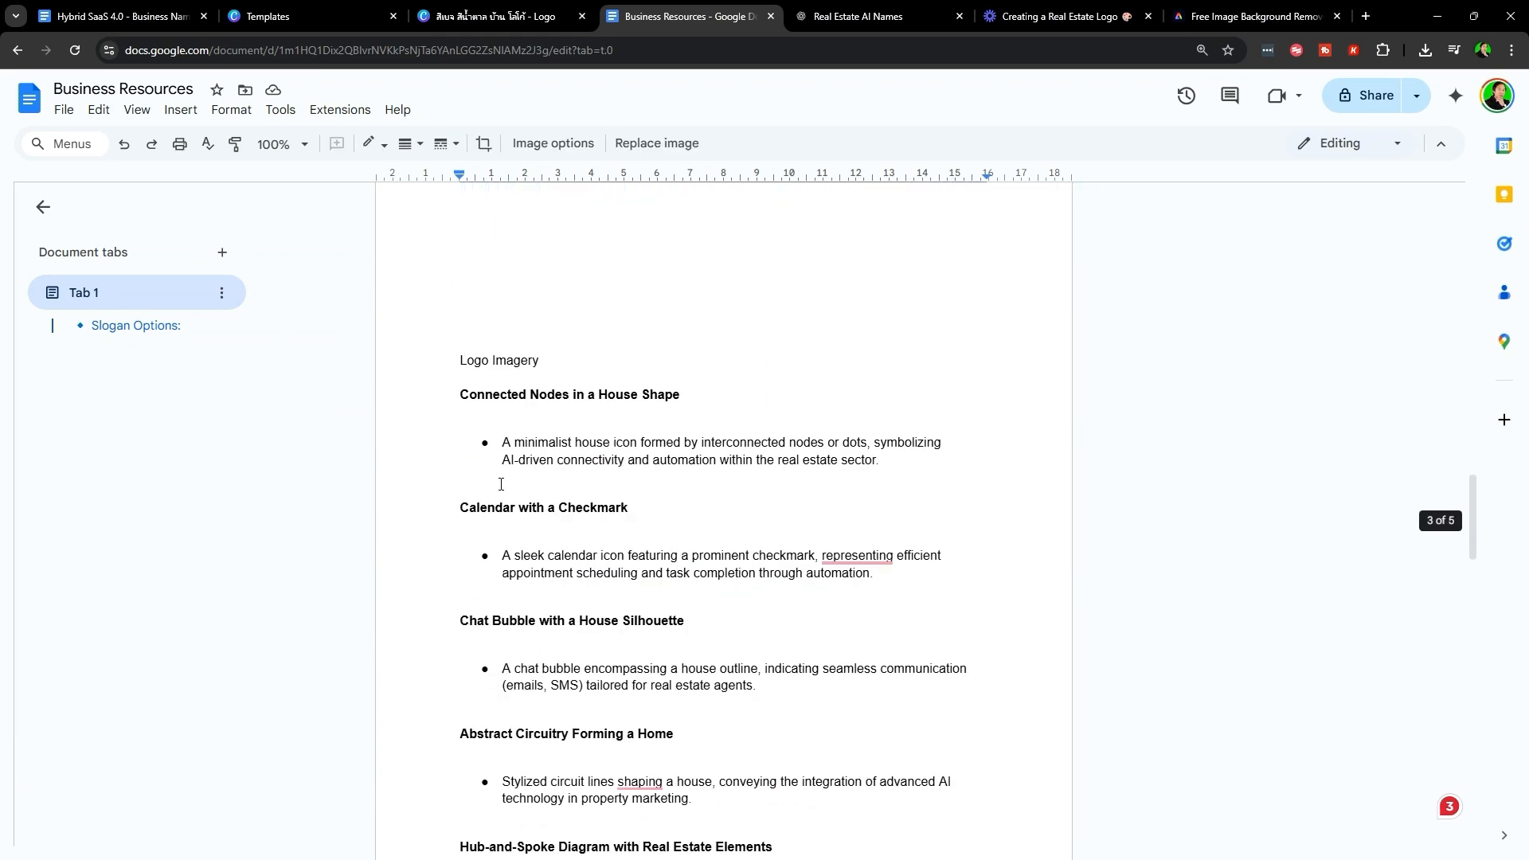
pyautogui.moveTo(435, 394); pyautogui.dragTo(701, 824)
pyautogui.scroll(-5, 665, 510)
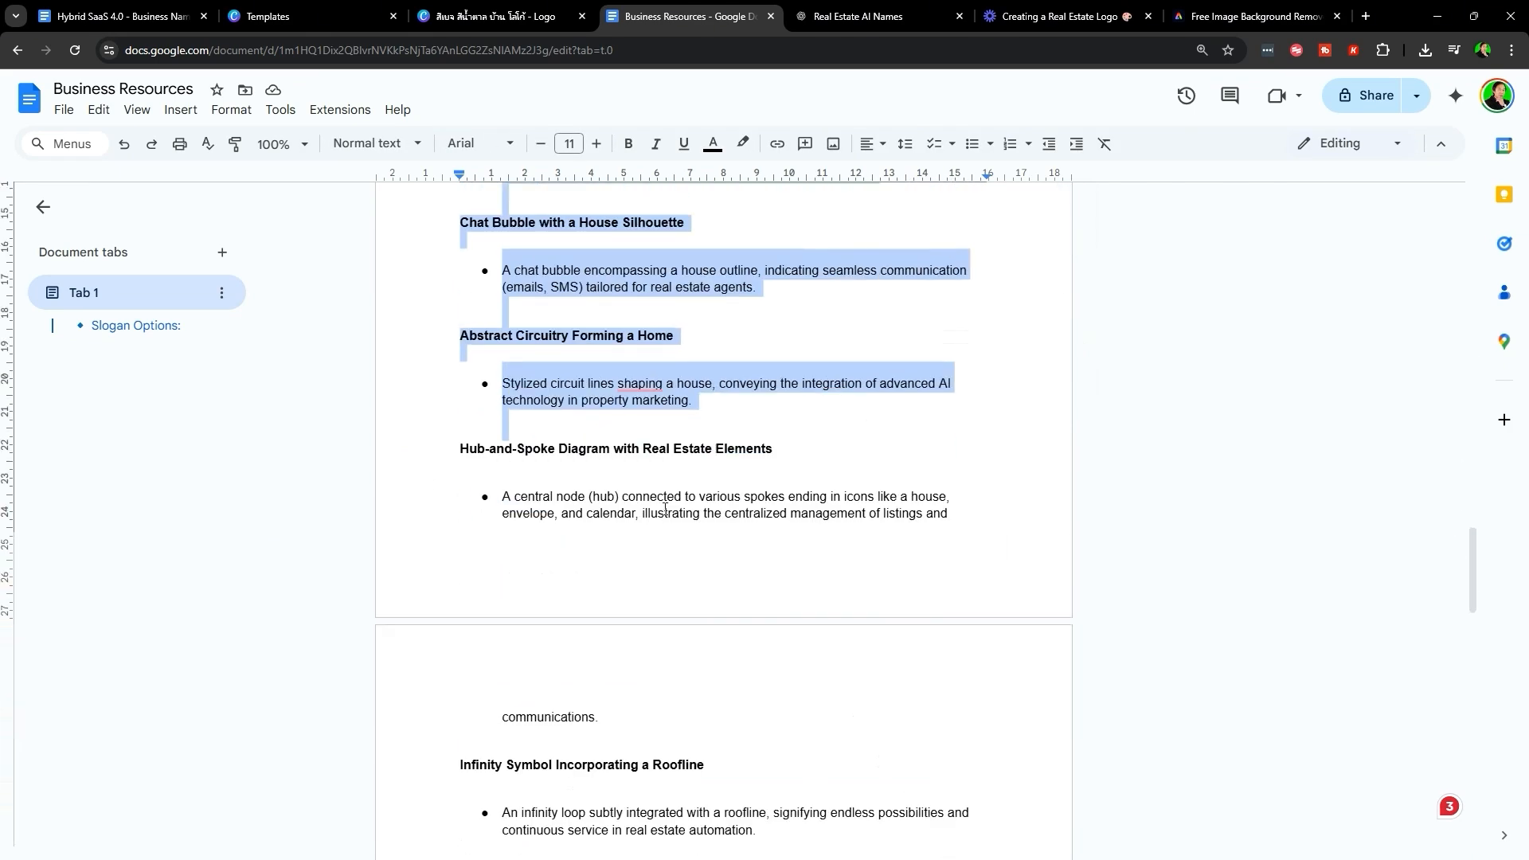
pyautogui.scroll(-20, 665, 510)
pyautogui.scroll(3, 529, 587)
pyautogui.moveTo(430, 391); pyautogui.dragTo(911, 734)
pyautogui.scroll(-6, 931, 742)
pyautogui.scroll(20, 795, 642)
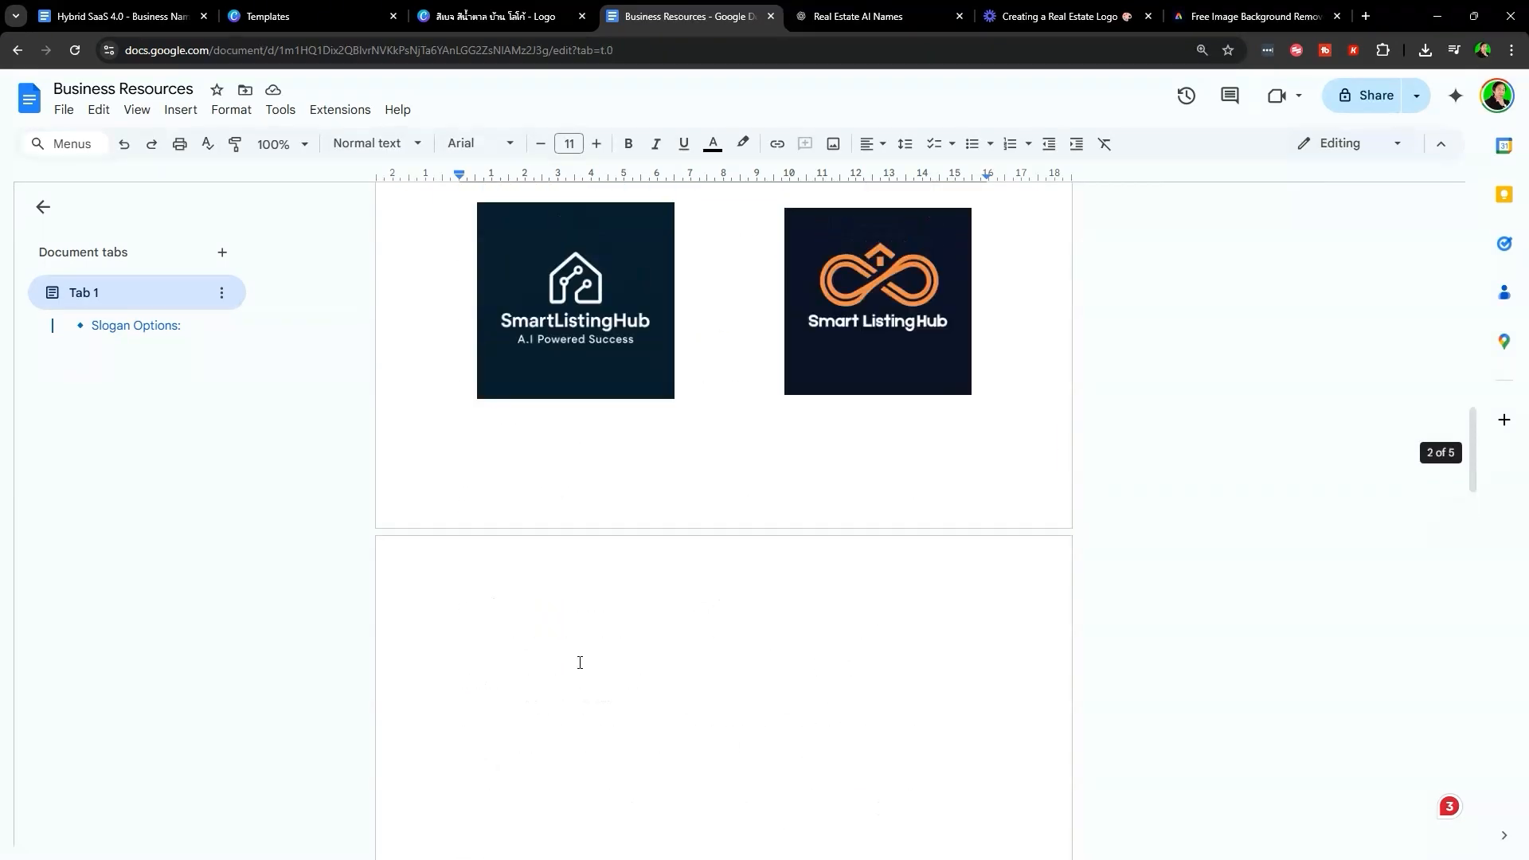
pyautogui.scroll(10, 580, 663)
pyautogui.scroll(5, 727, 527)
pyautogui.scroll(-8, 901, 602)
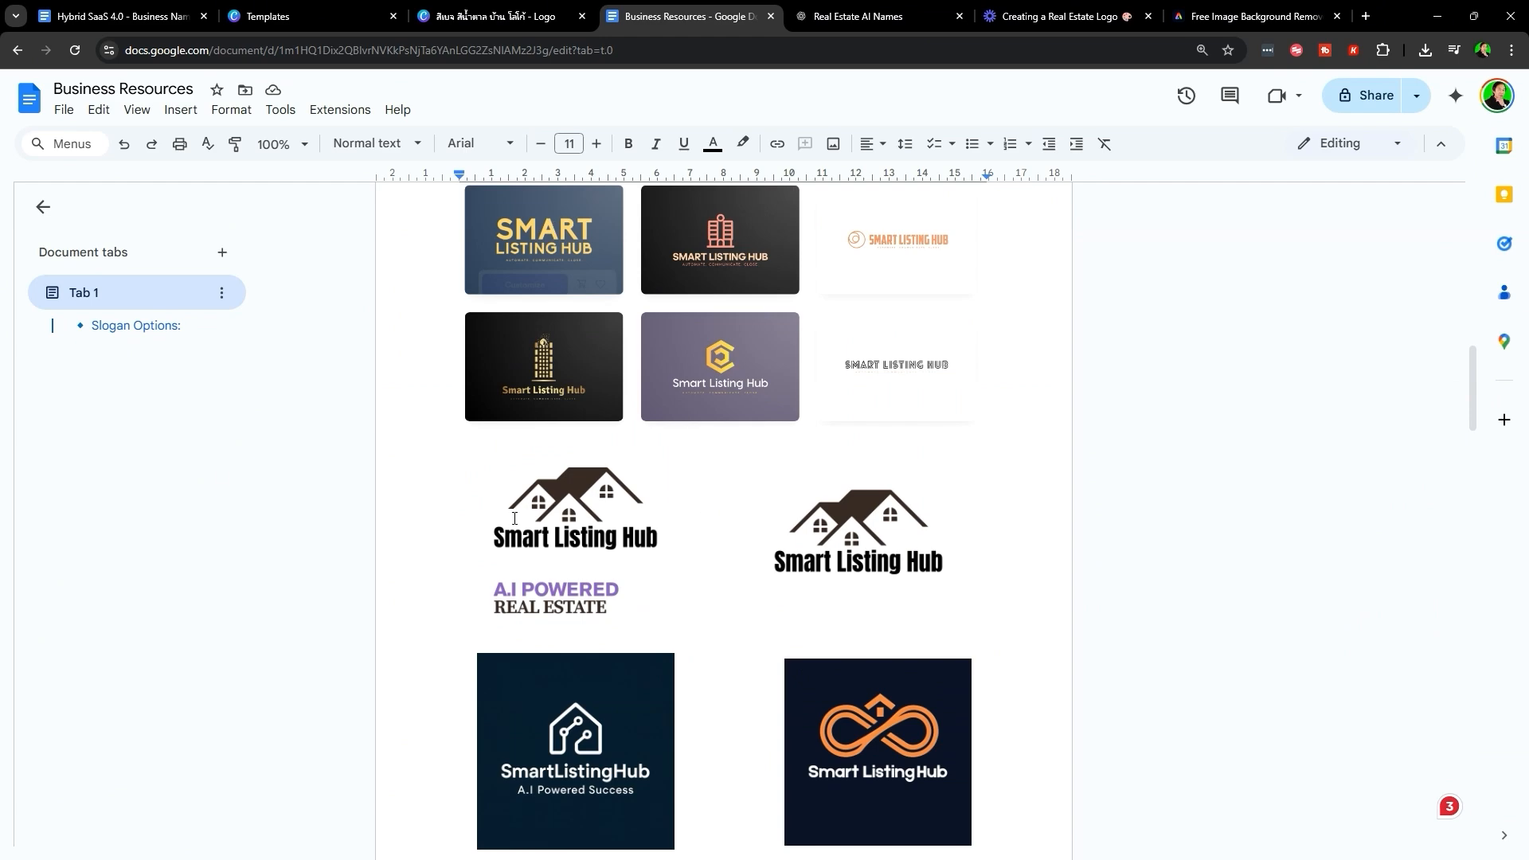
pyautogui.click(141, 10)
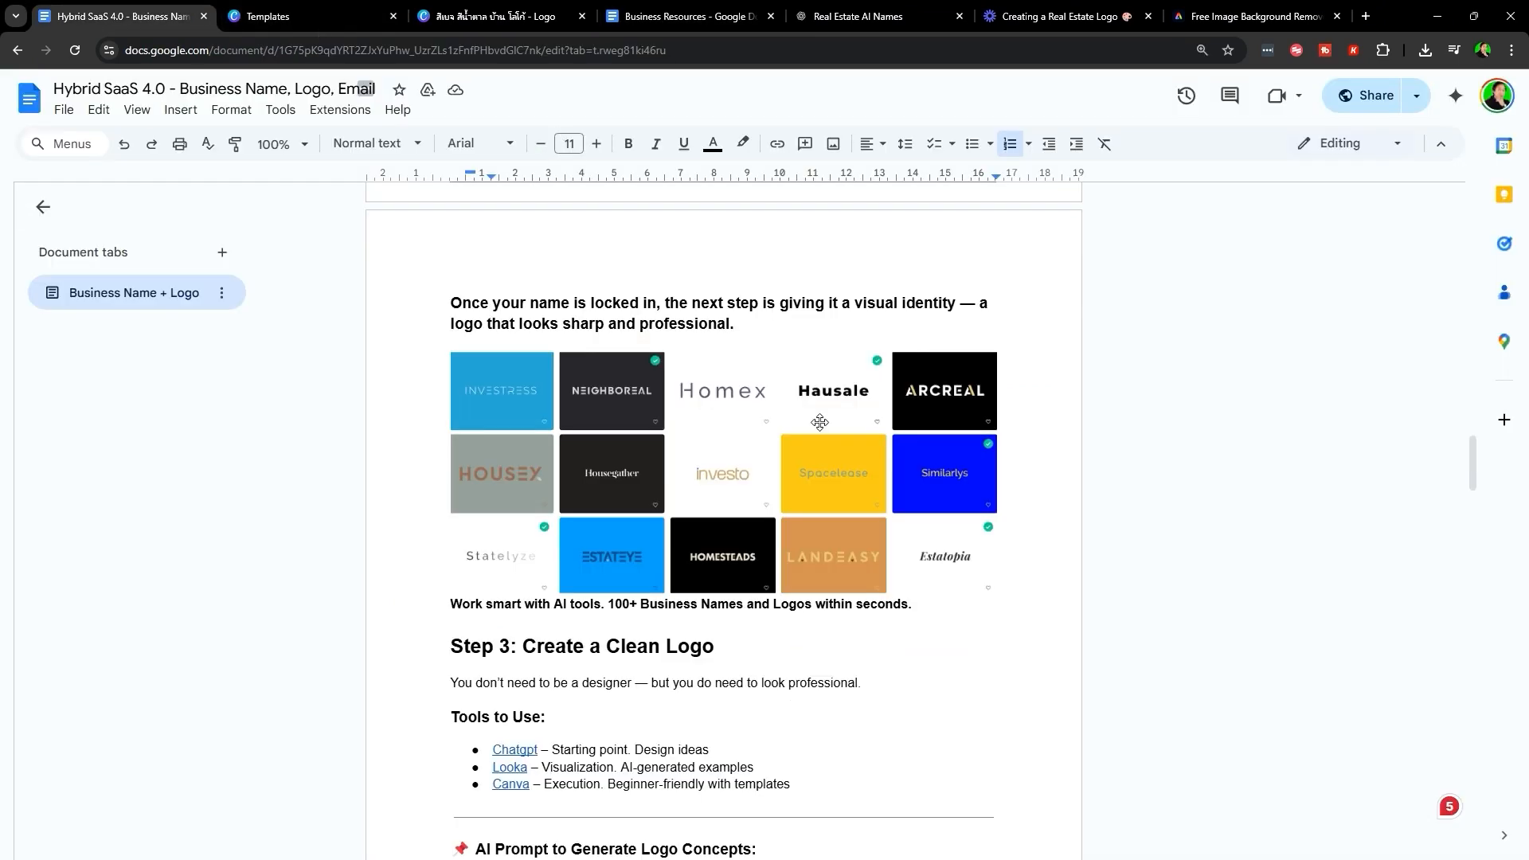
pyautogui.scroll(-14, 821, 422)
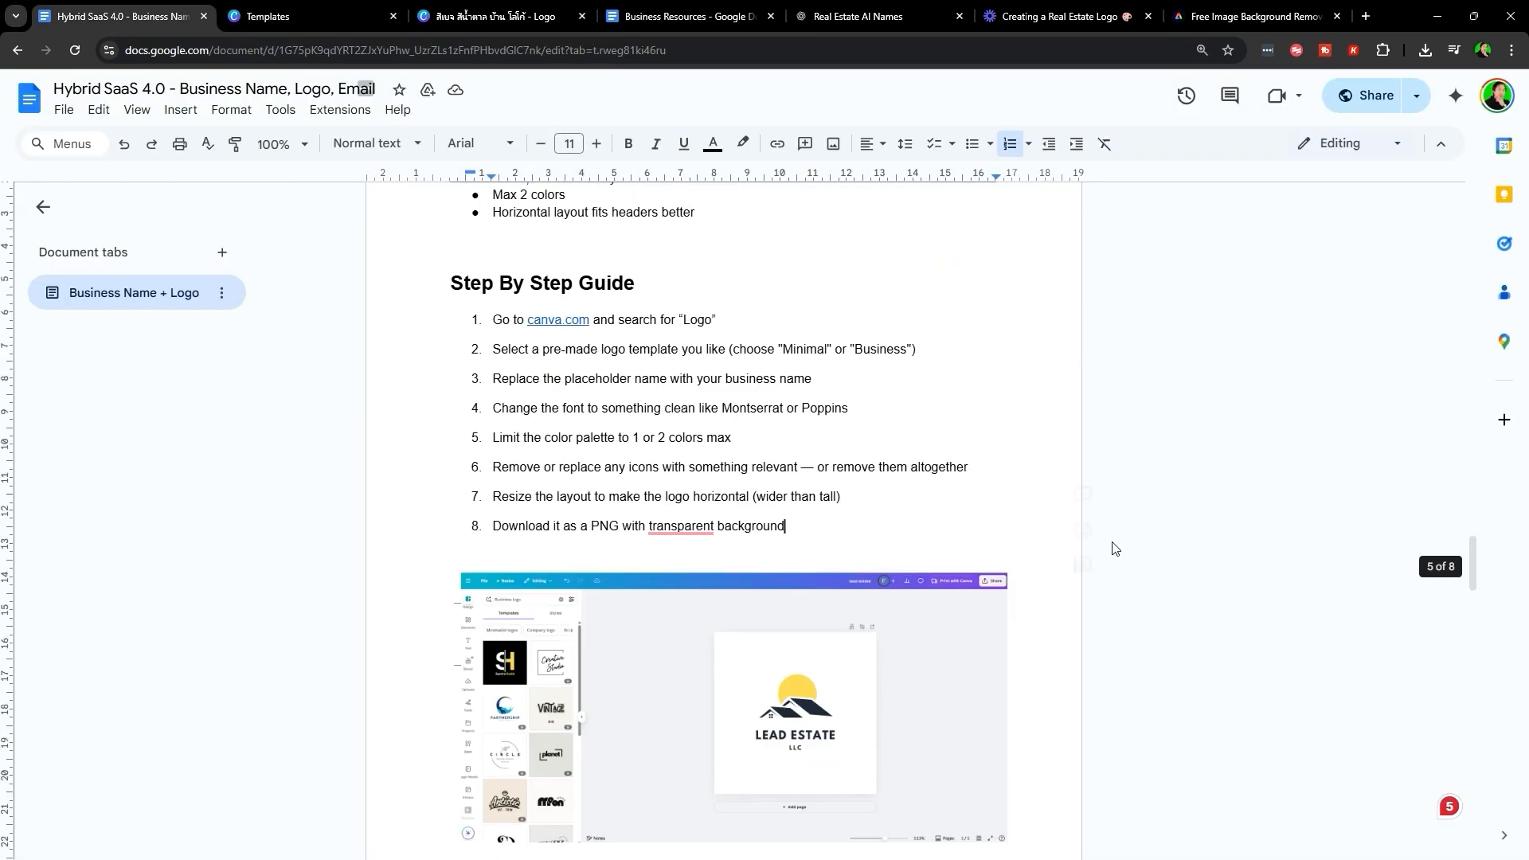
# - Find the Step 4 heading in the guide and close two unneeded browser tabs
pyautogui.scroll(-10, 1099, 562)
pyautogui.scroll(3, 1022, 583)
pyautogui.click(421, 484)
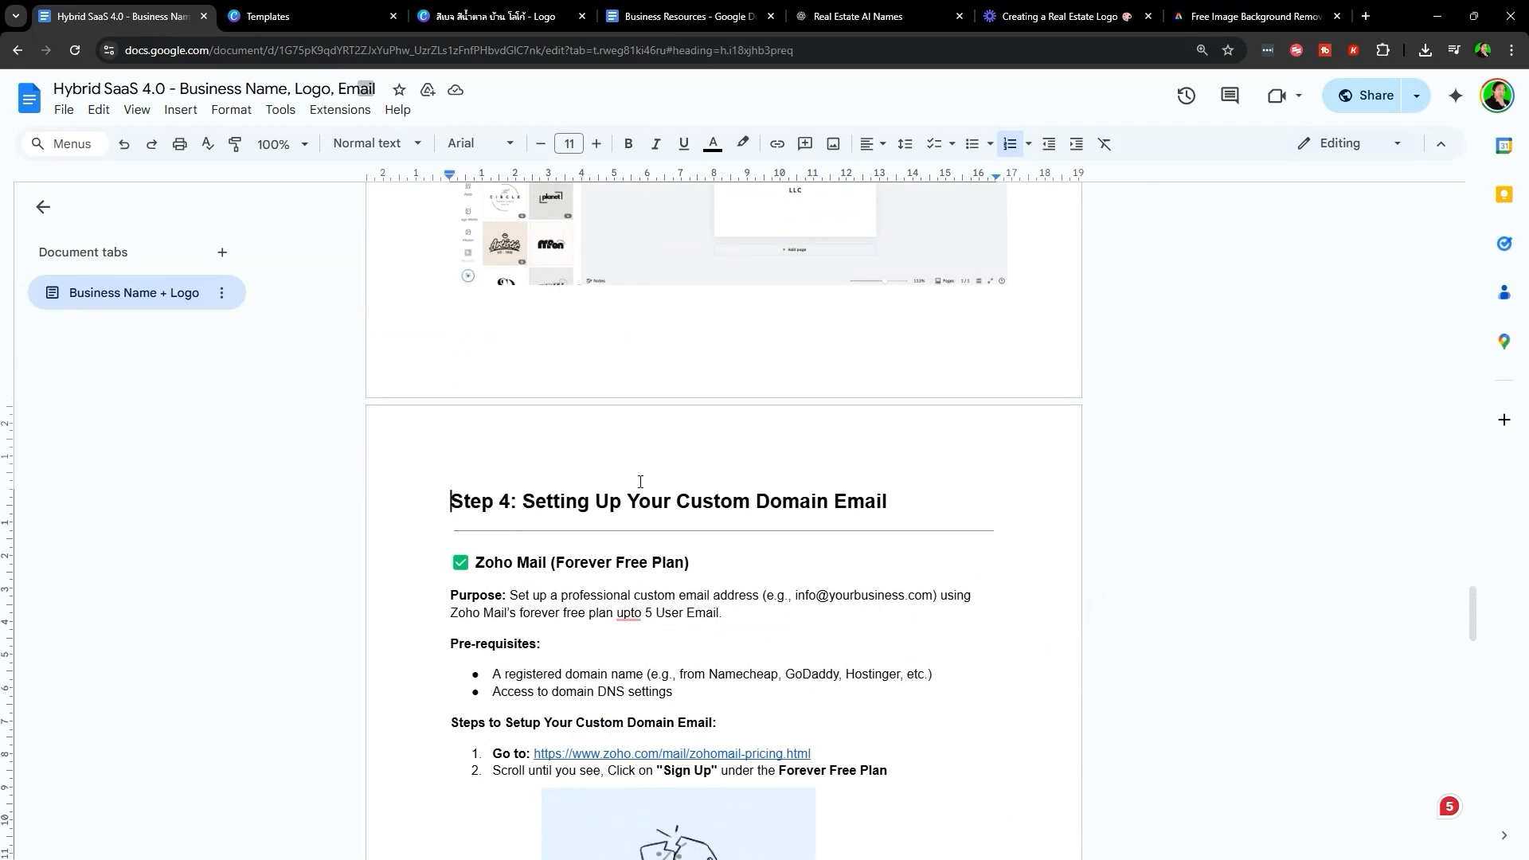
pyautogui.tripleClick(640, 482)
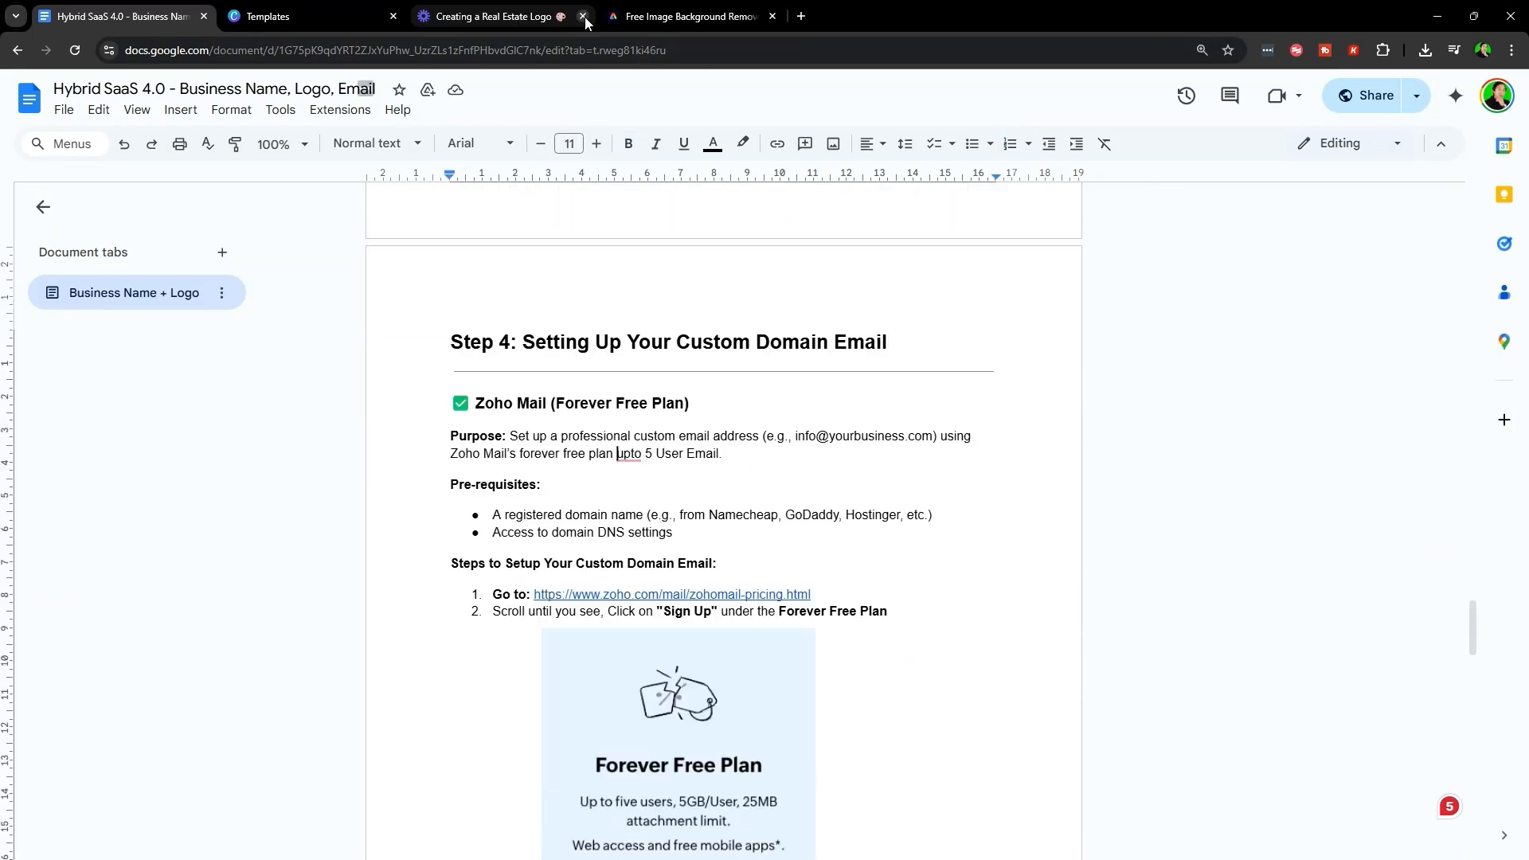
pyautogui.click(582, 17)
pyautogui.click(582, 17)
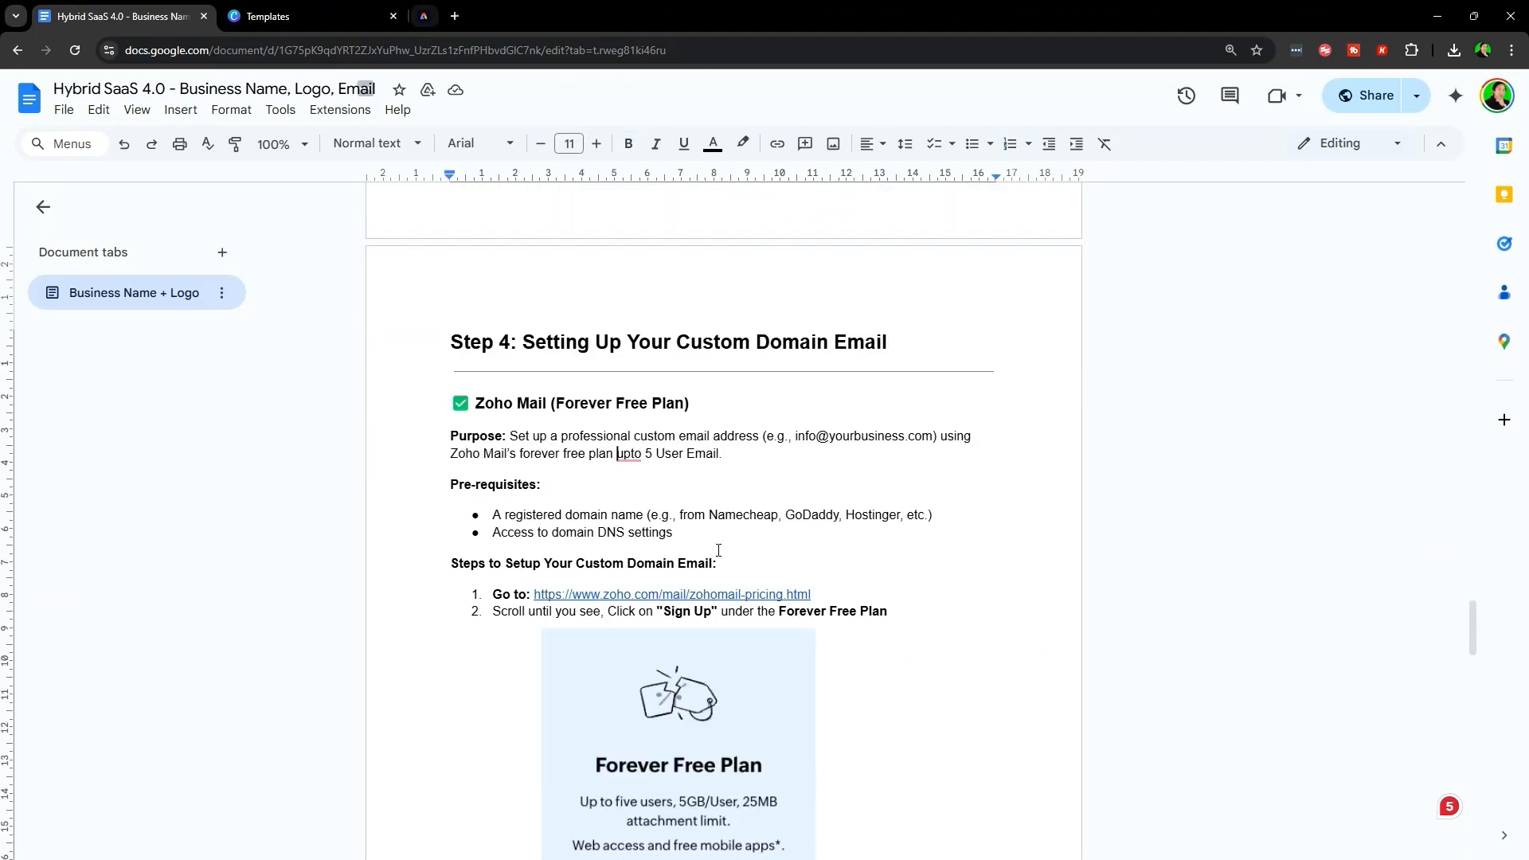
# - Load the copied Zoho Mail pricing link in a new incognito window snapped to the right half
pyautogui.scroll(-1, 858, 484)
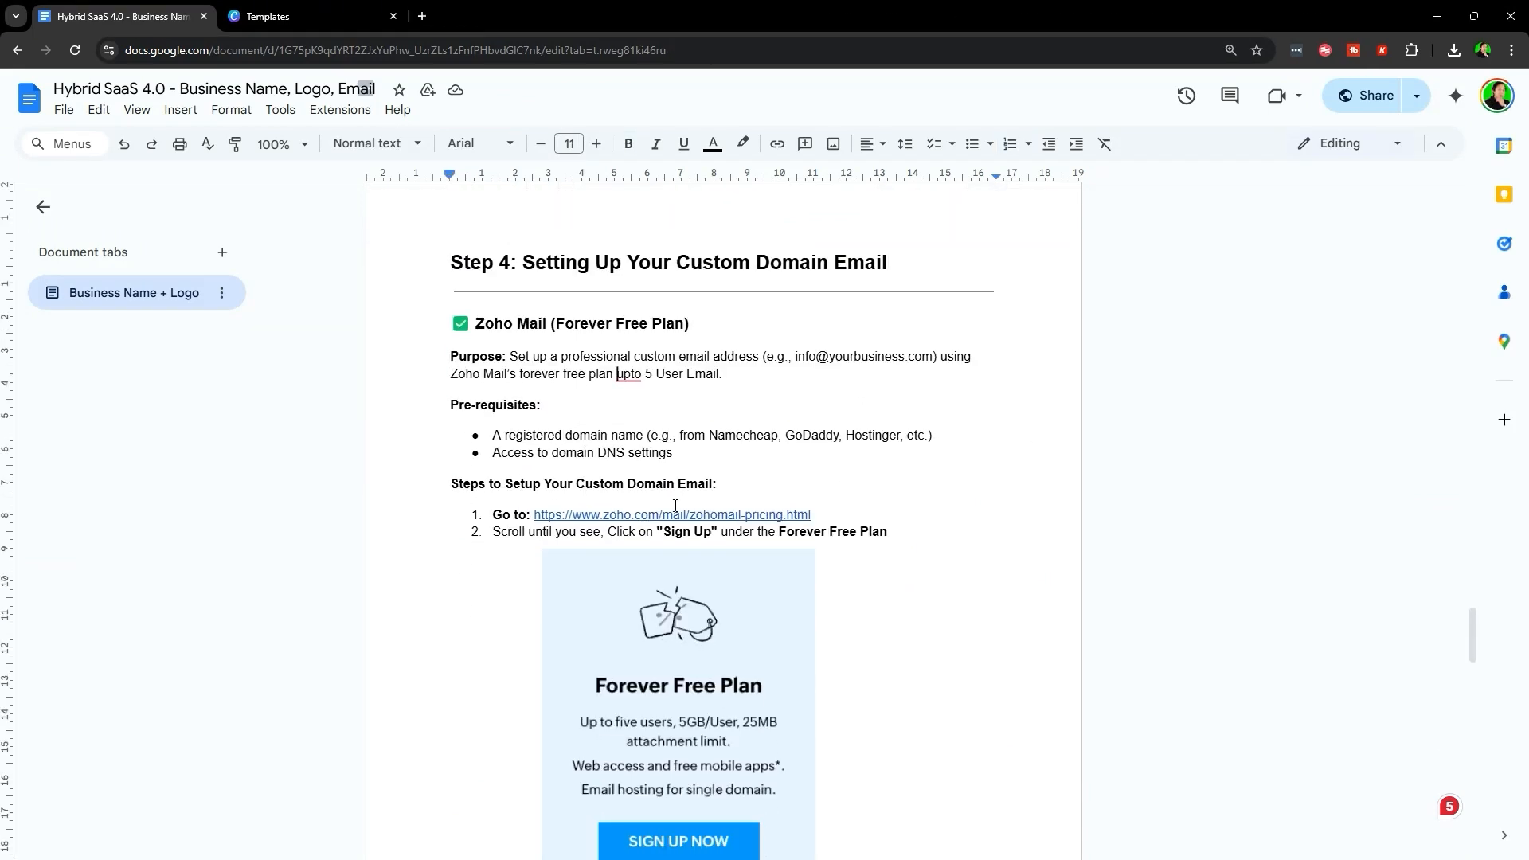
pyautogui.click(692, 517)
pyautogui.click(747, 542)
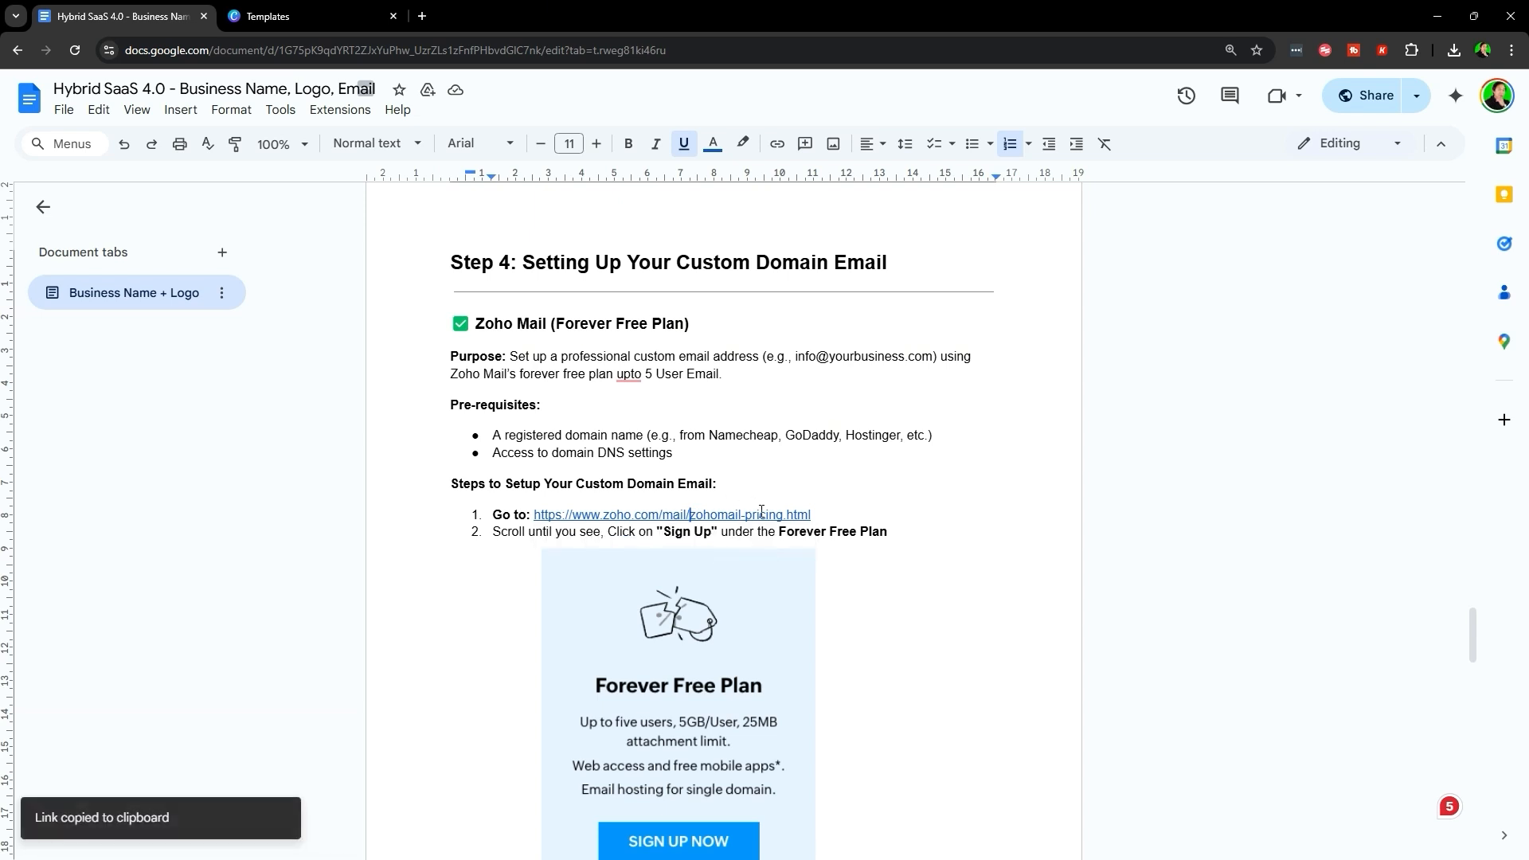
pyautogui.click(794, 437)
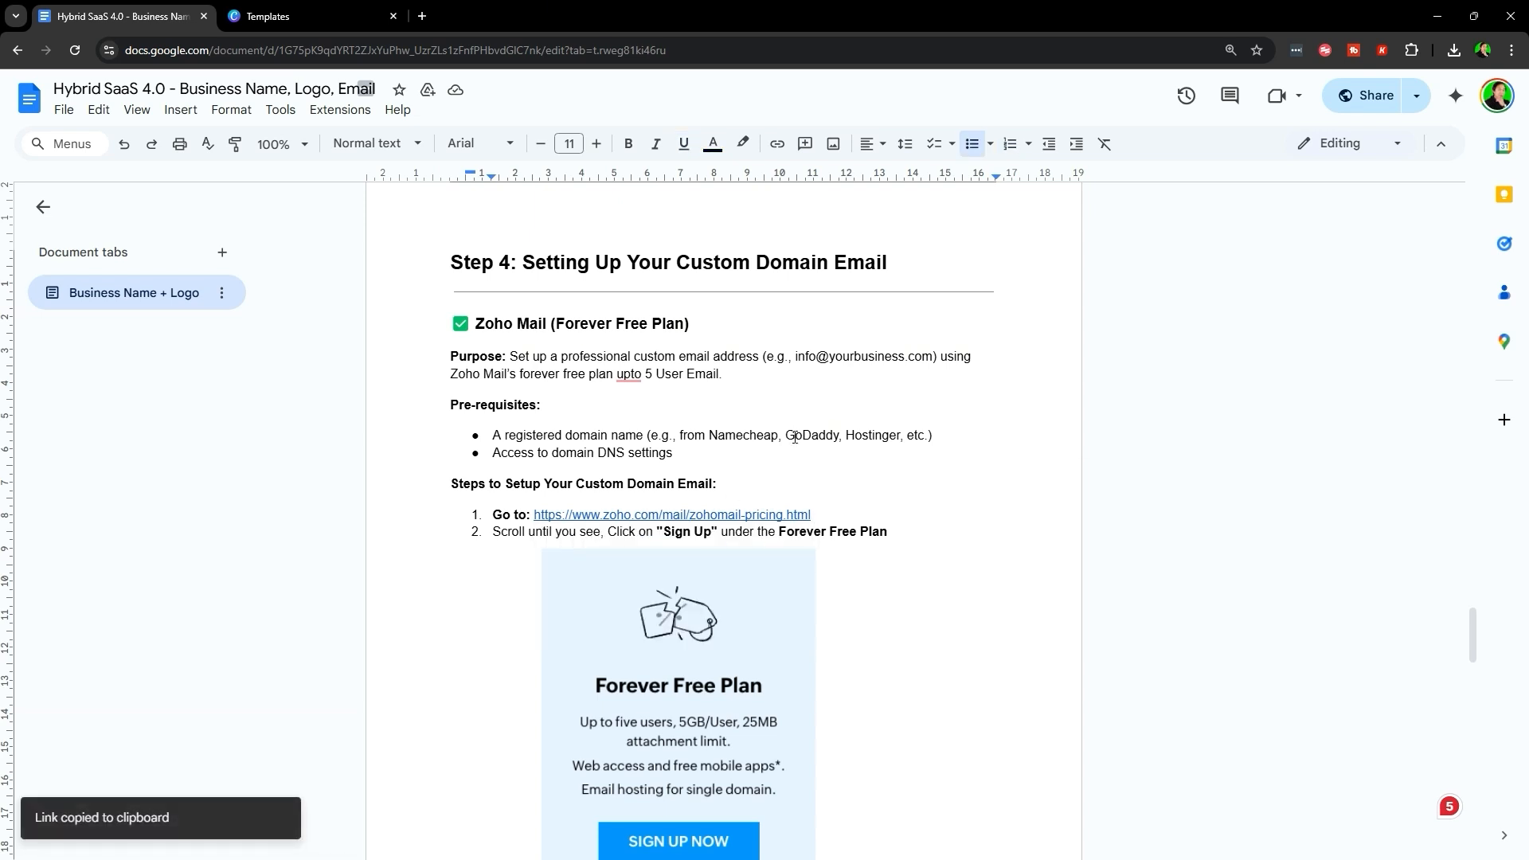
pyautogui.hotkey('ctrl', 'shift', 'n')
pyautogui.hotkey('ctrl', 'v')
pyautogui.press('Return')
pyautogui.press('super+Right')
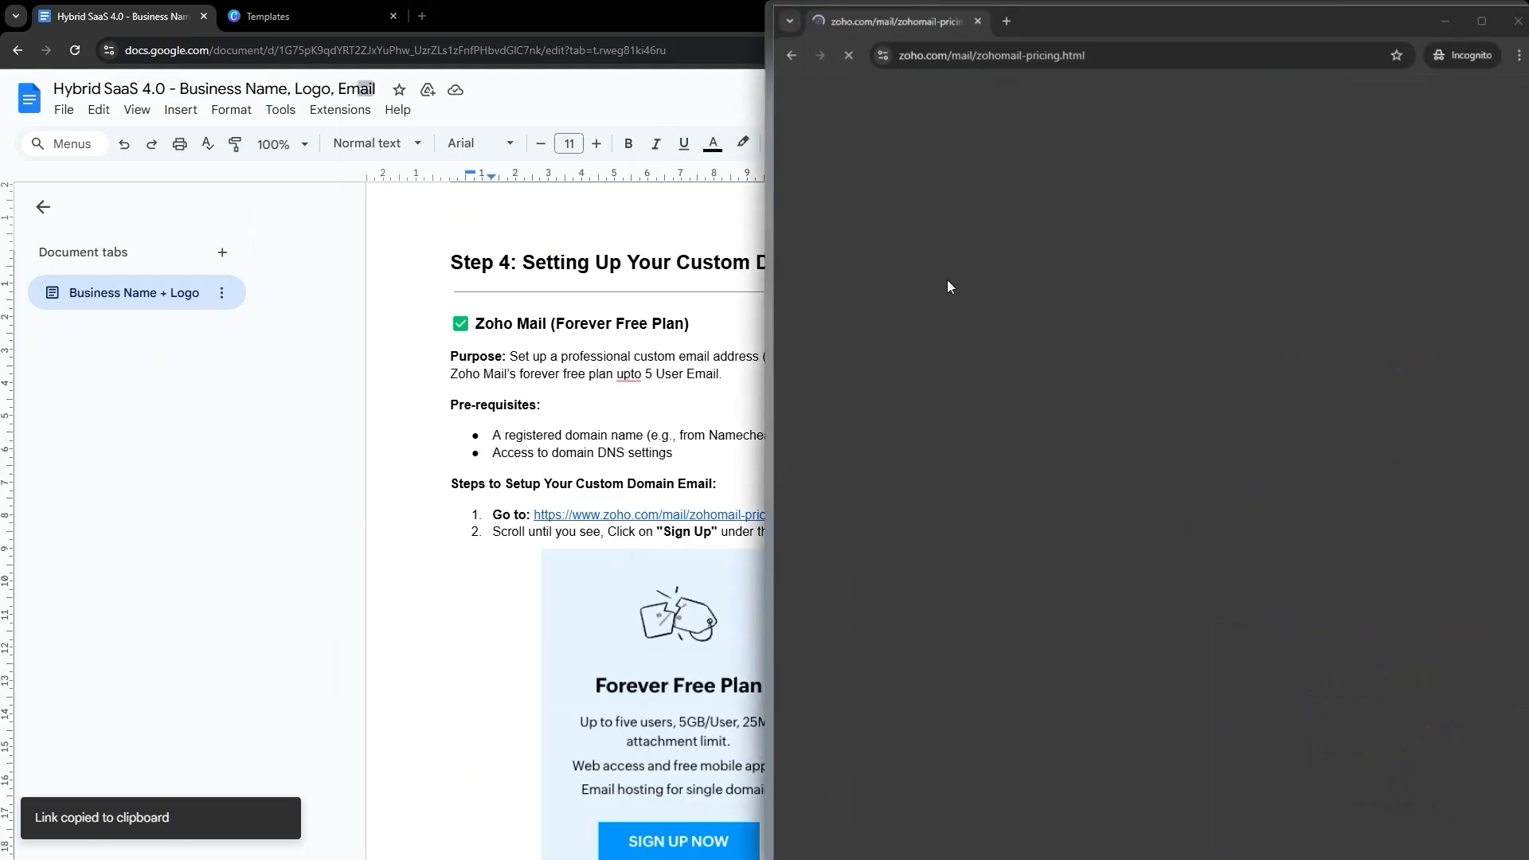
# - Put the guide in the left half and correct 'upto' to 'up to' in the free-plan sentence
pyautogui.click(167, 151)
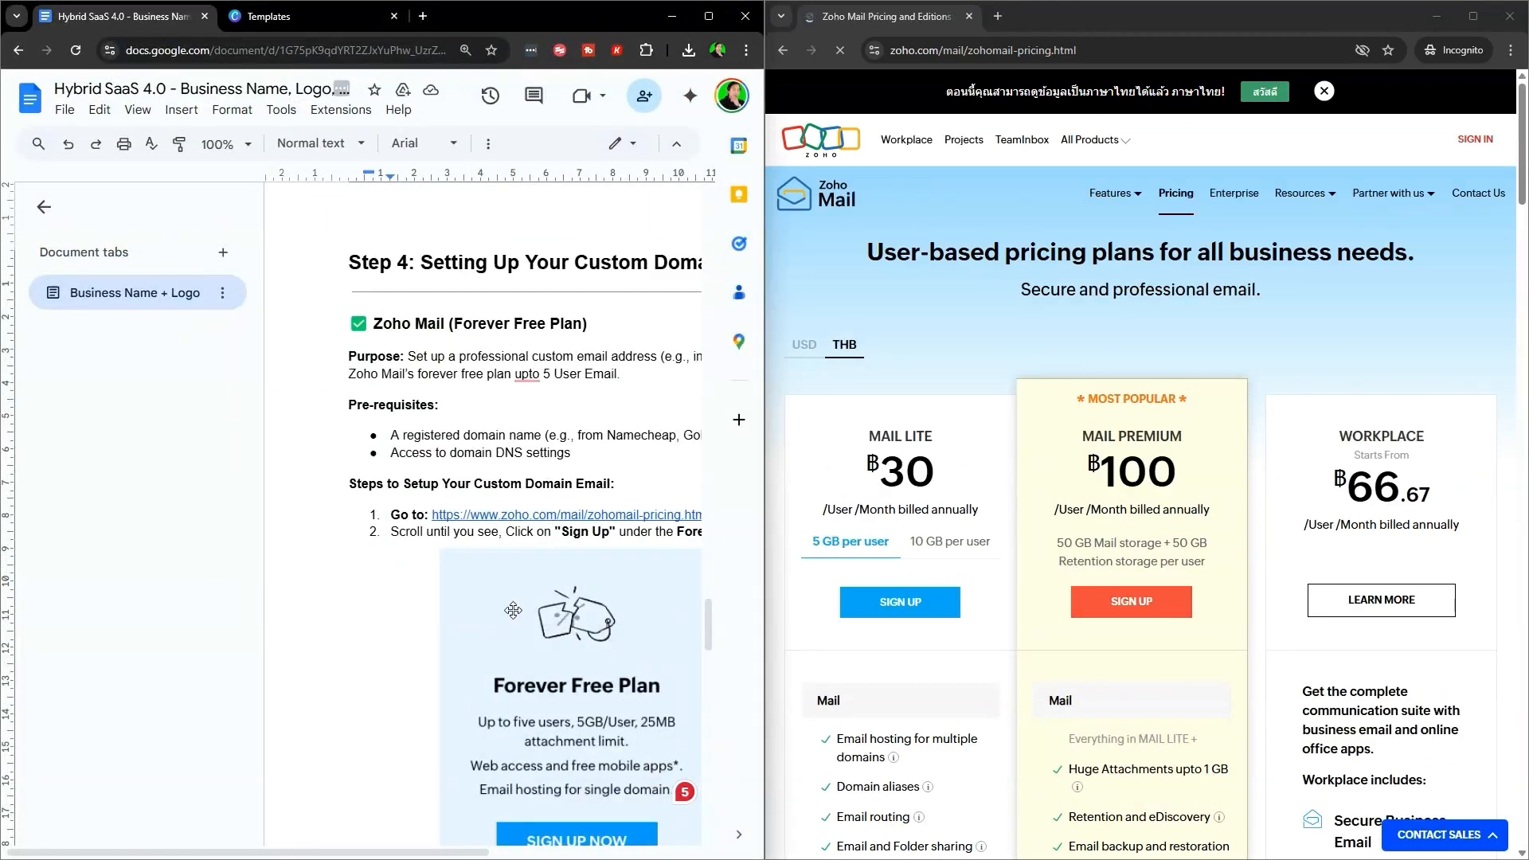
pyautogui.hscroll(5, 513, 610)
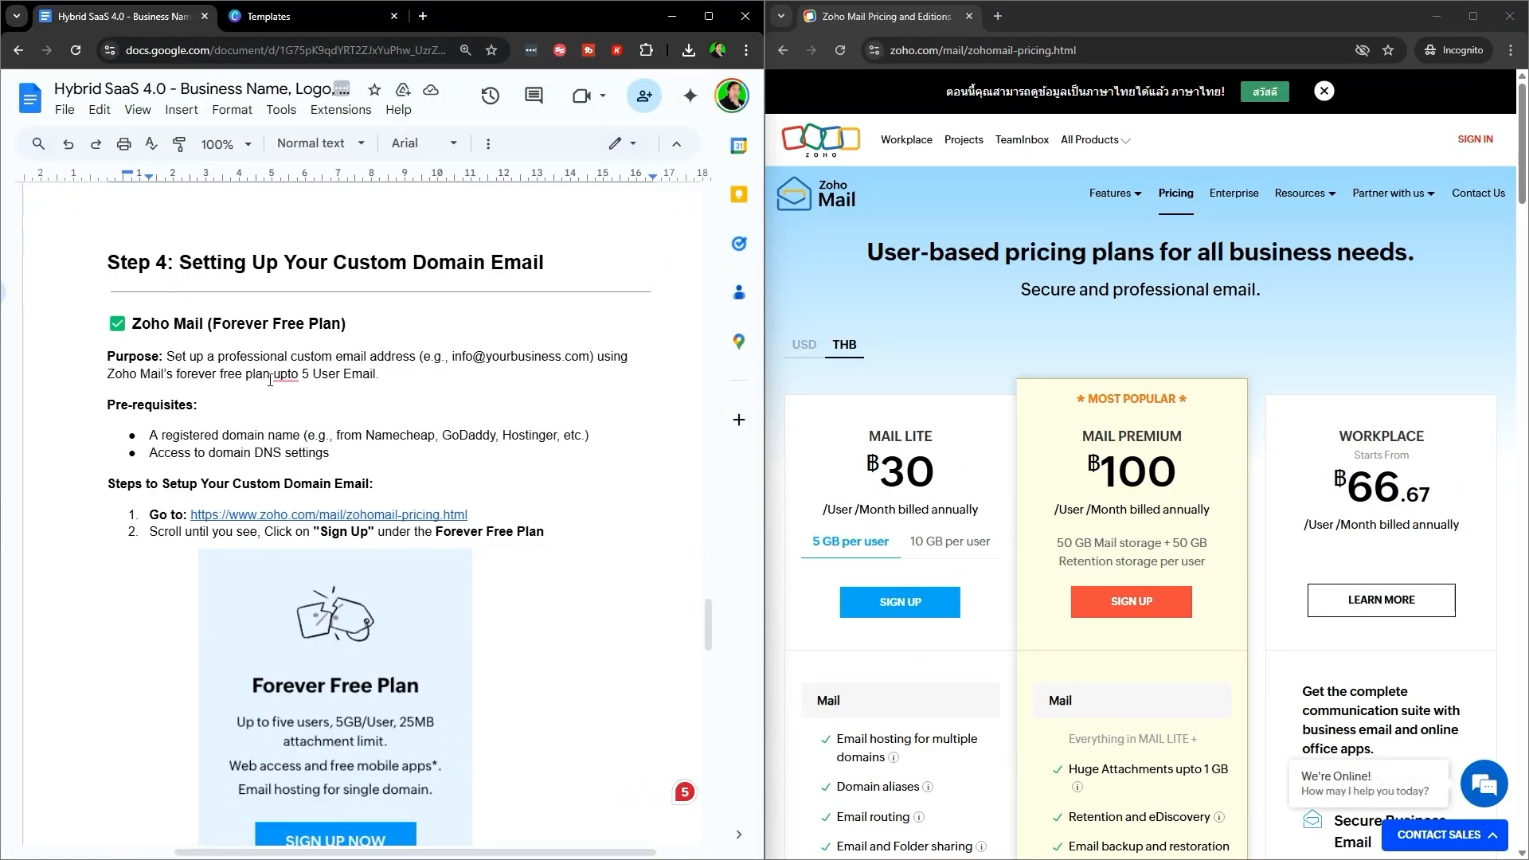
pyautogui.moveTo(246, 351); pyautogui.dragTo(447, 372)
pyautogui.moveTo(176, 377); pyautogui.dragTo(385, 391)
pyautogui.click(386, 388)
pyautogui.click(287, 370)
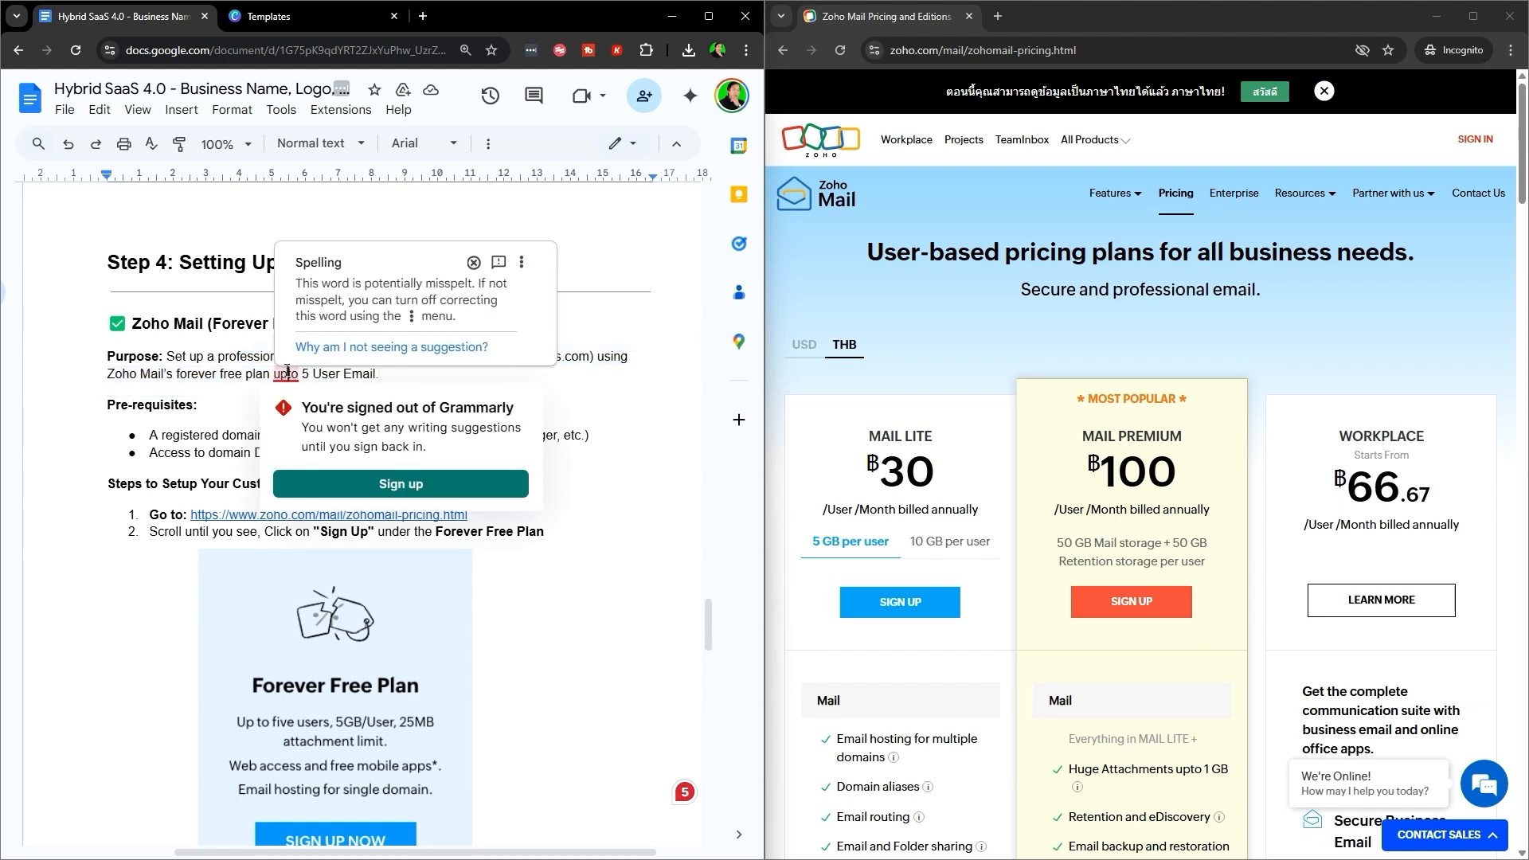
pyautogui.click(440, 240)
# - Read through the prerequisite bullets and the Steps to Setup Your Custom Domain Email heading
pyautogui.moveTo(124, 432); pyautogui.dragTo(520, 467)
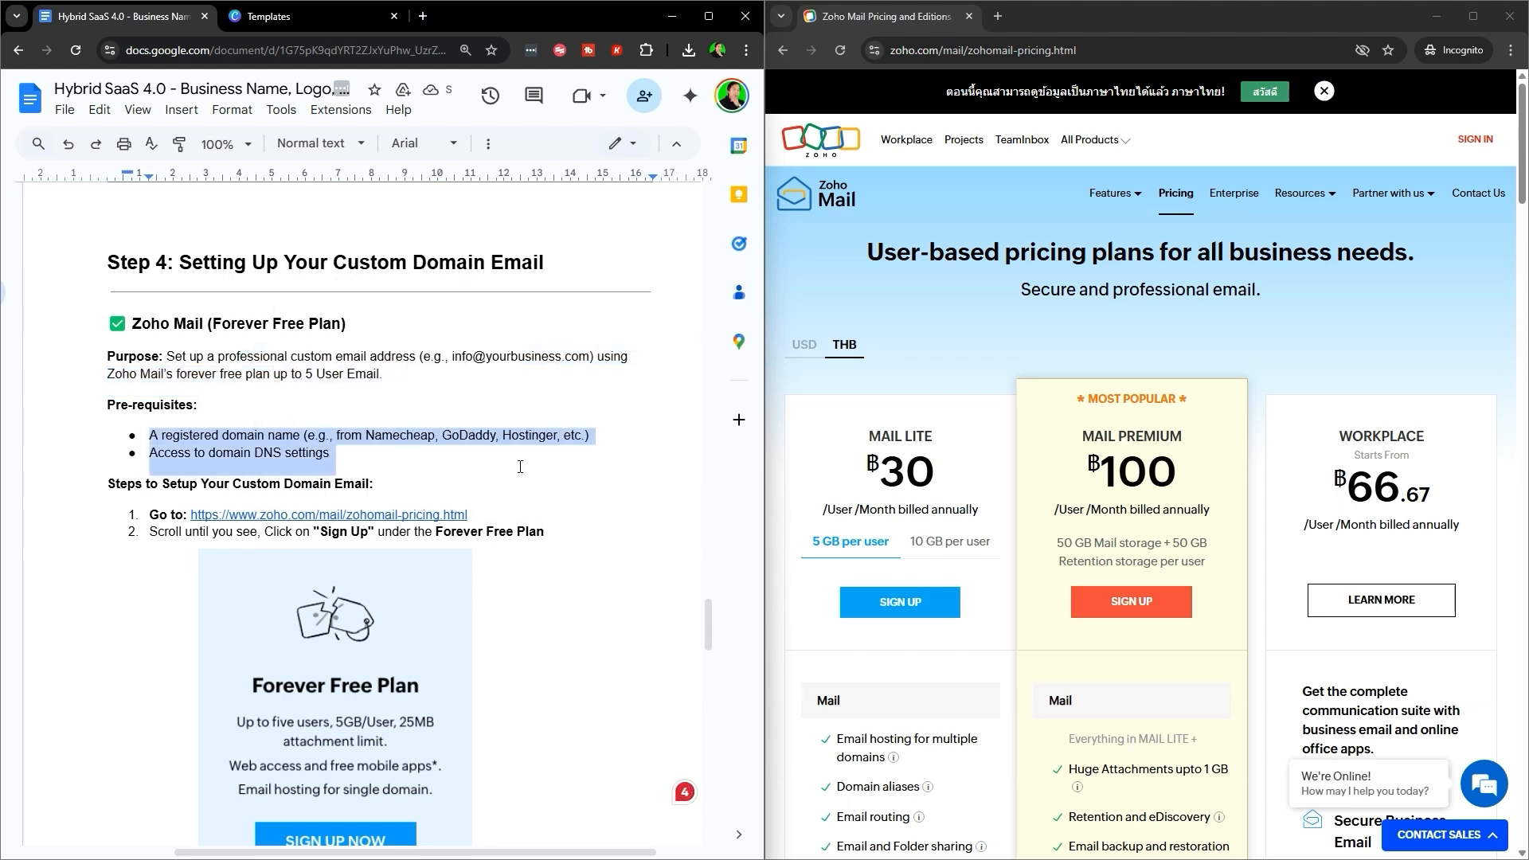
pyautogui.tripleClick(254, 432)
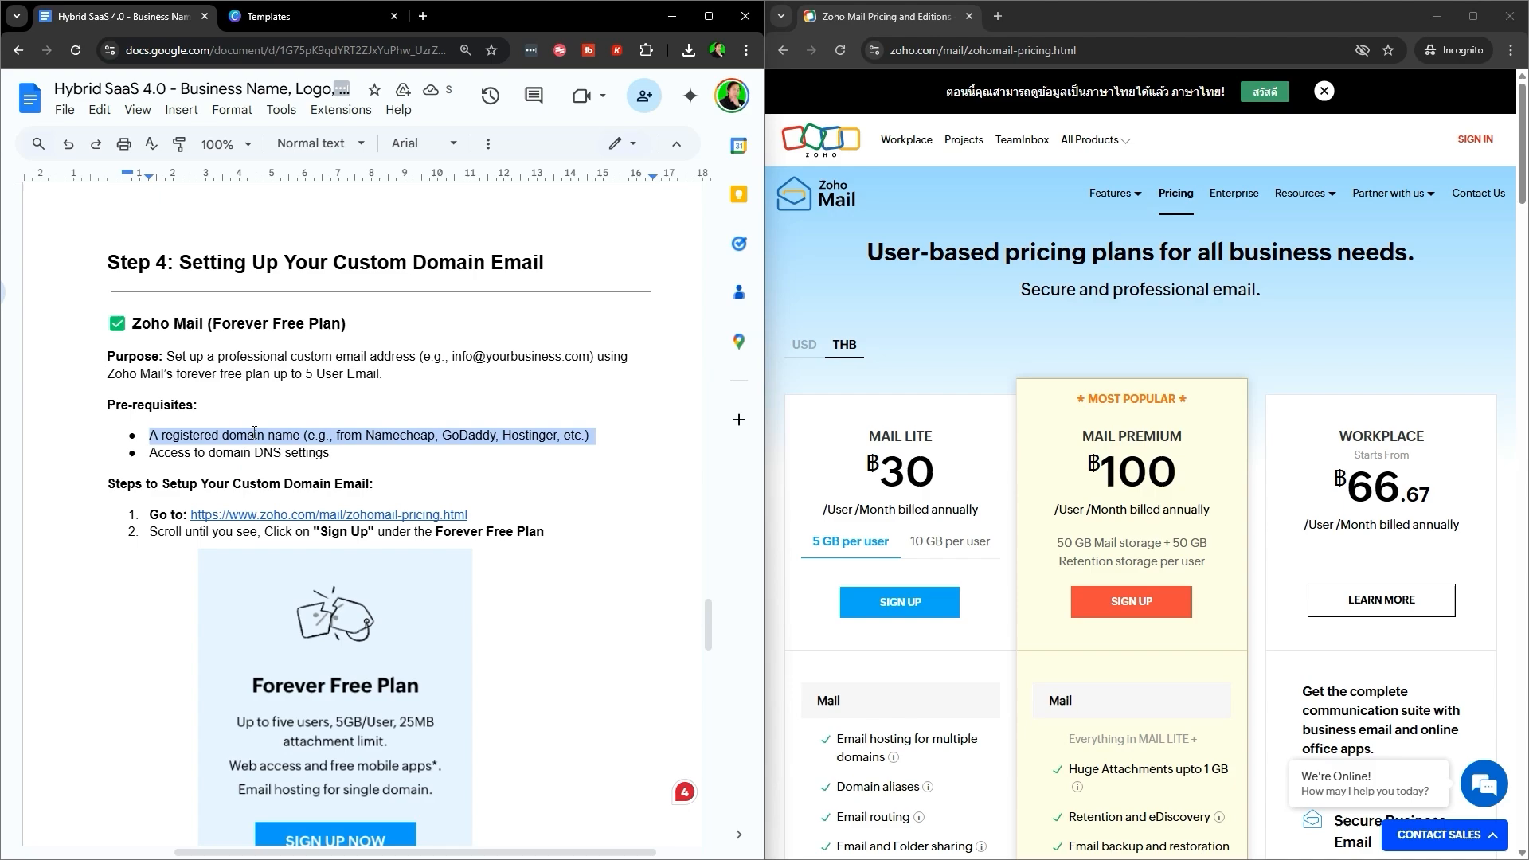
pyautogui.click(504, 443)
pyautogui.tripleClick(616, 428)
pyautogui.scroll(15, 375, 580)
pyautogui.scroll(-15, 375, 580)
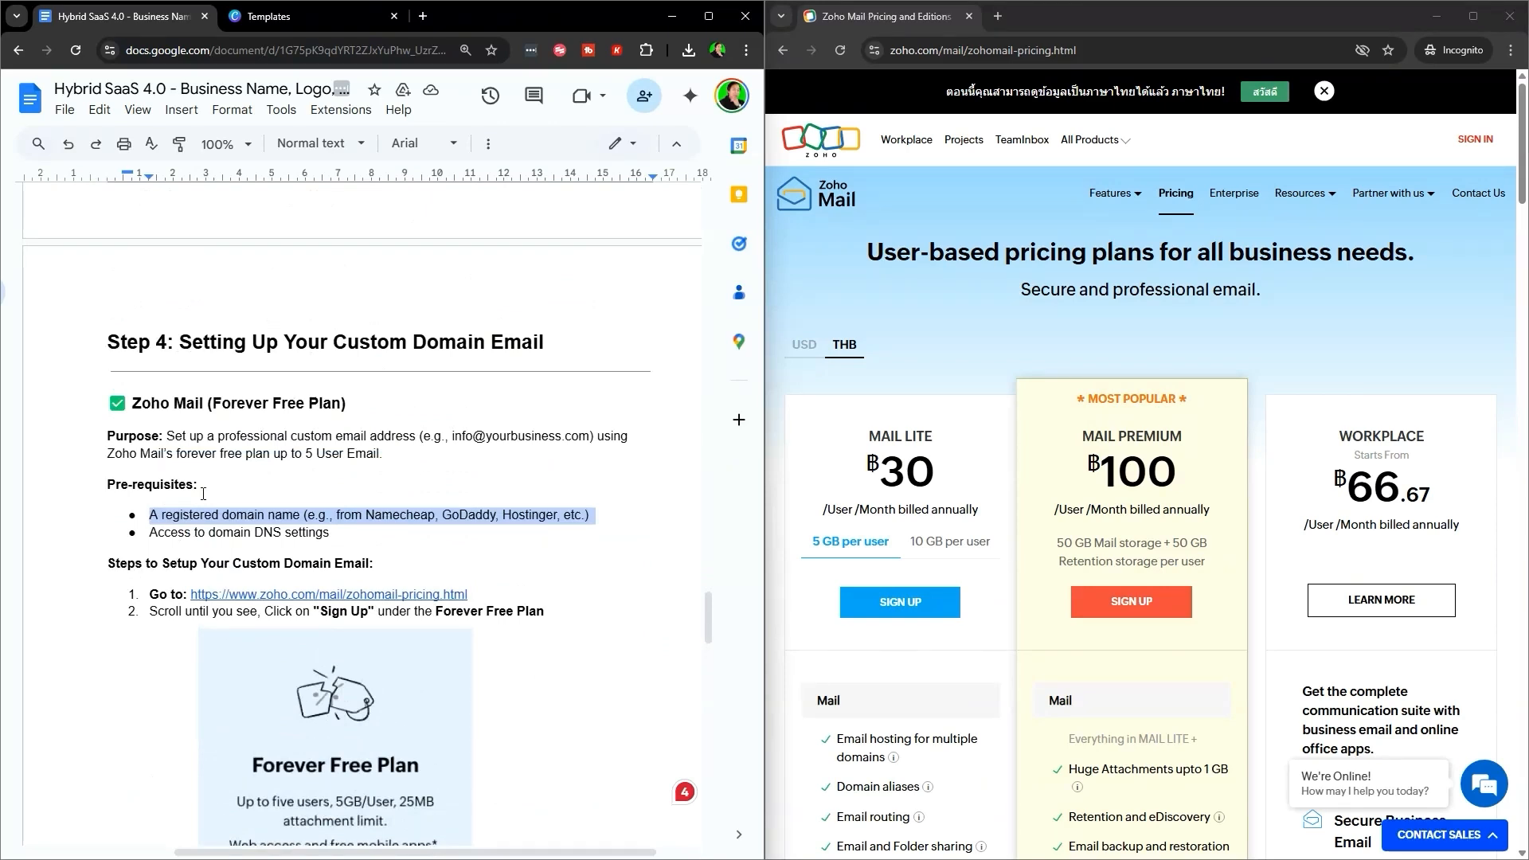
pyautogui.click(229, 515)
pyautogui.tripleClick(163, 532)
pyautogui.press('Right')
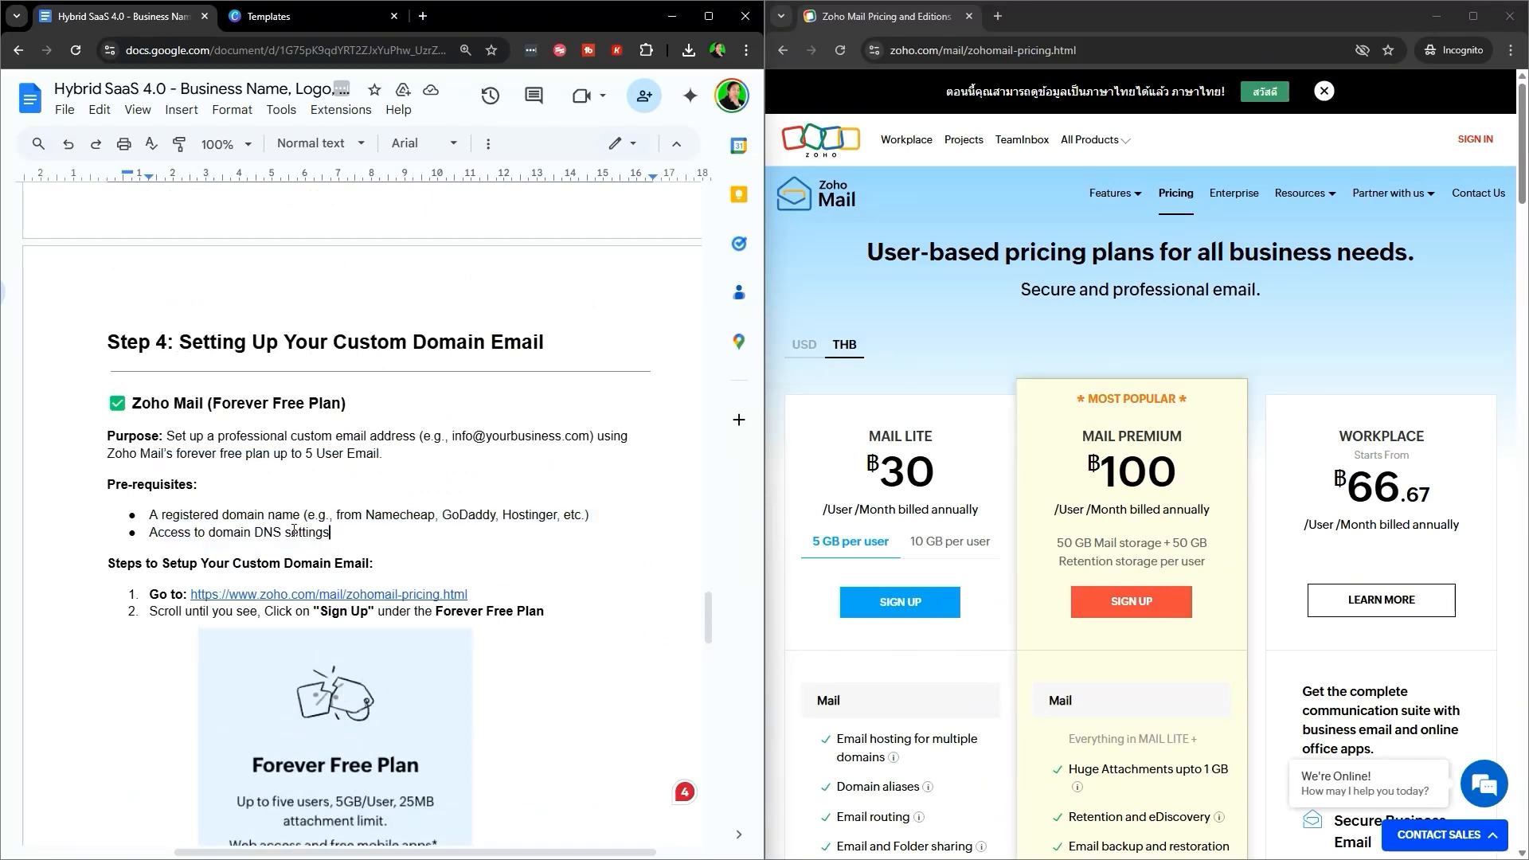
pyautogui.scroll(-2, 193, 364)
pyautogui.moveTo(168, 364); pyautogui.dragTo(440, 368)
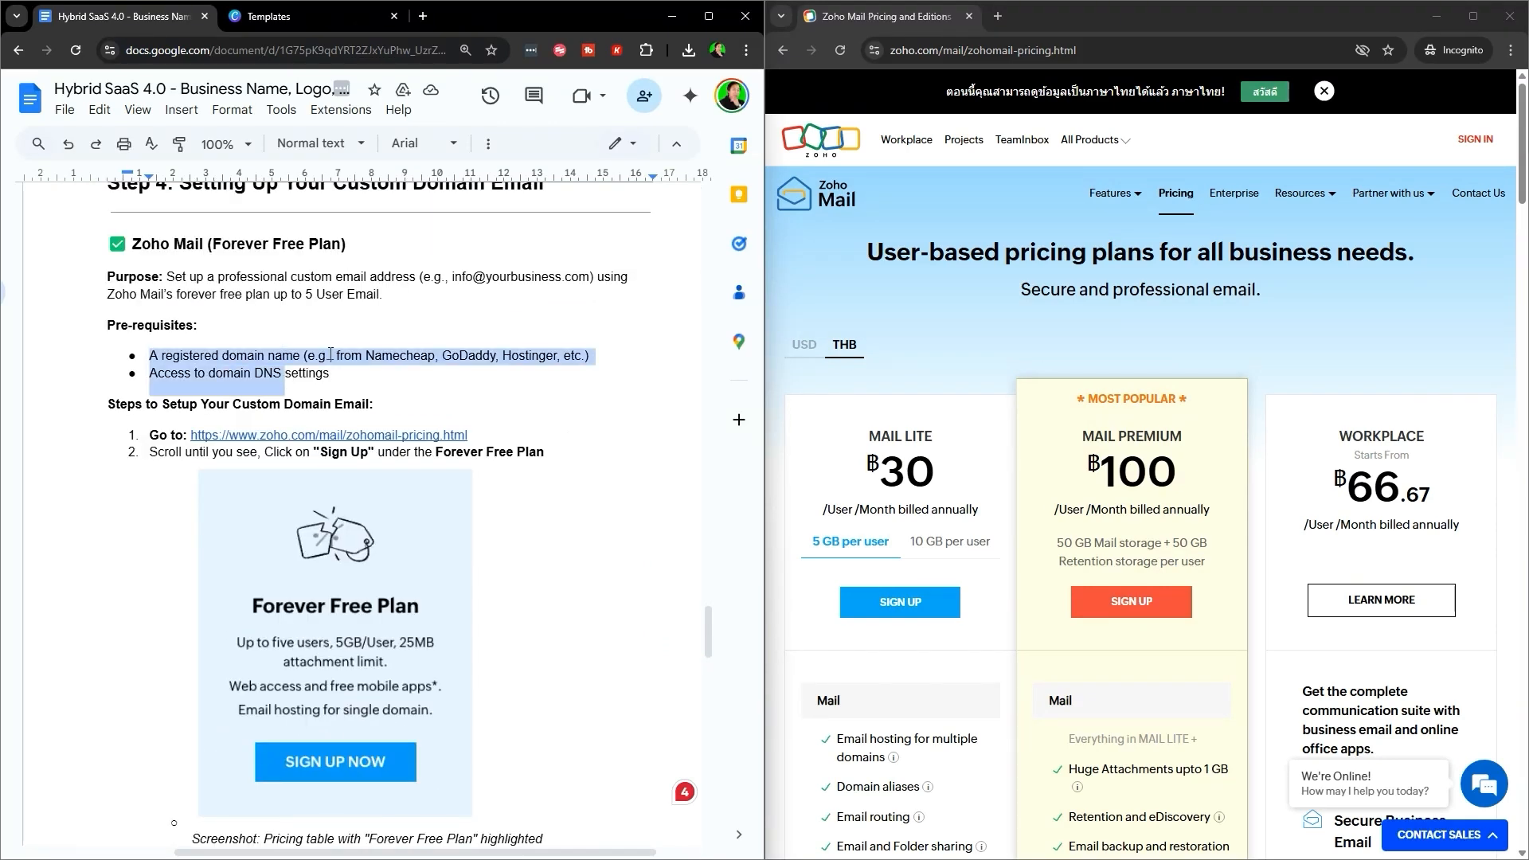
pyautogui.click(366, 356)
pyautogui.moveTo(103, 410); pyautogui.dragTo(427, 411)
pyautogui.click(235, 407)
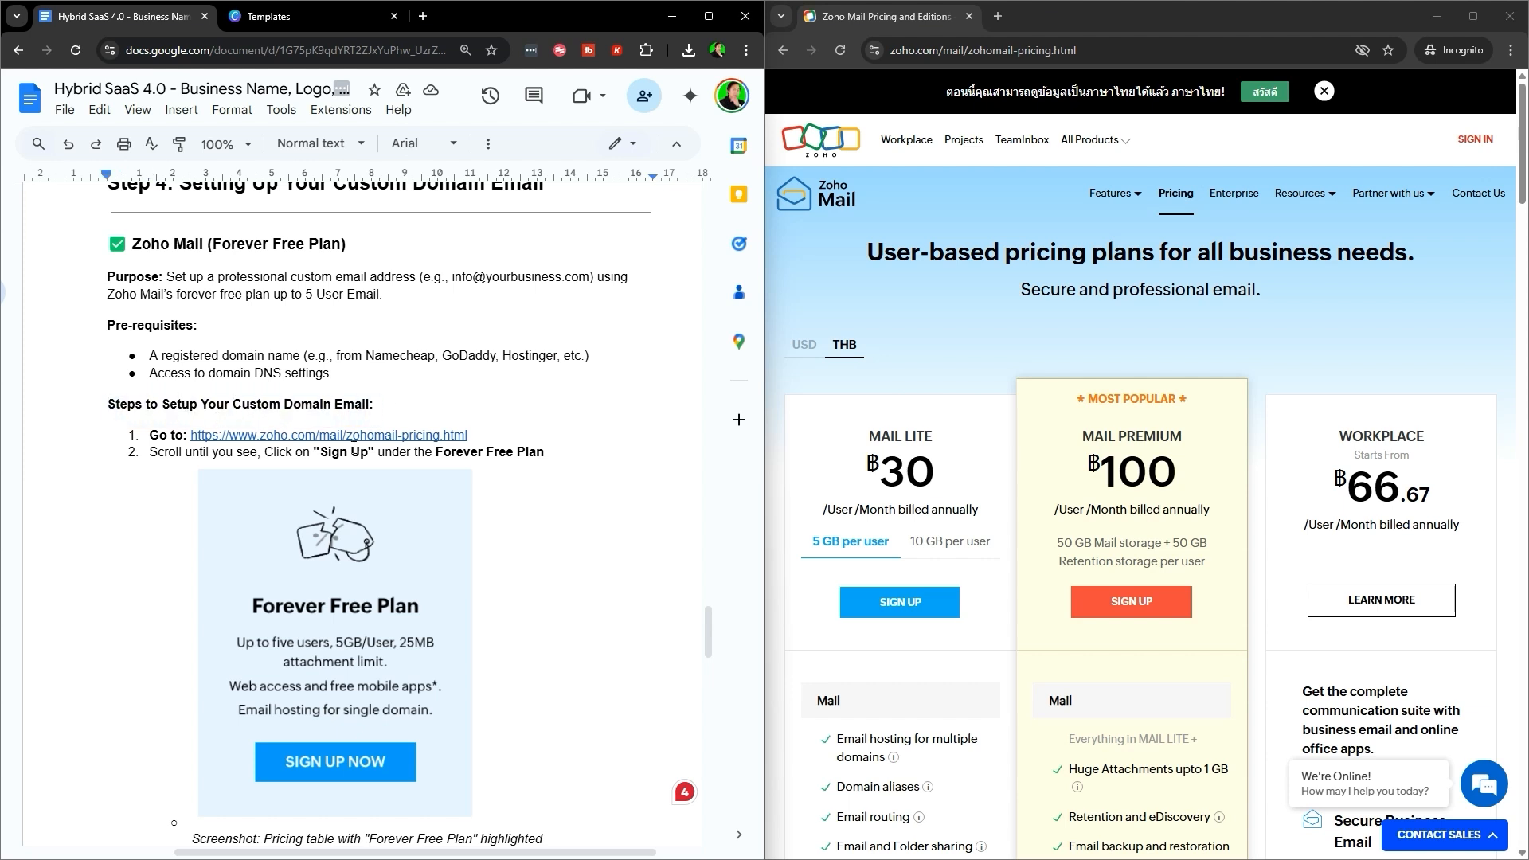
# - Copy the Zoho pricing link again and reload it in the incognito window
pyautogui.click(382, 434)
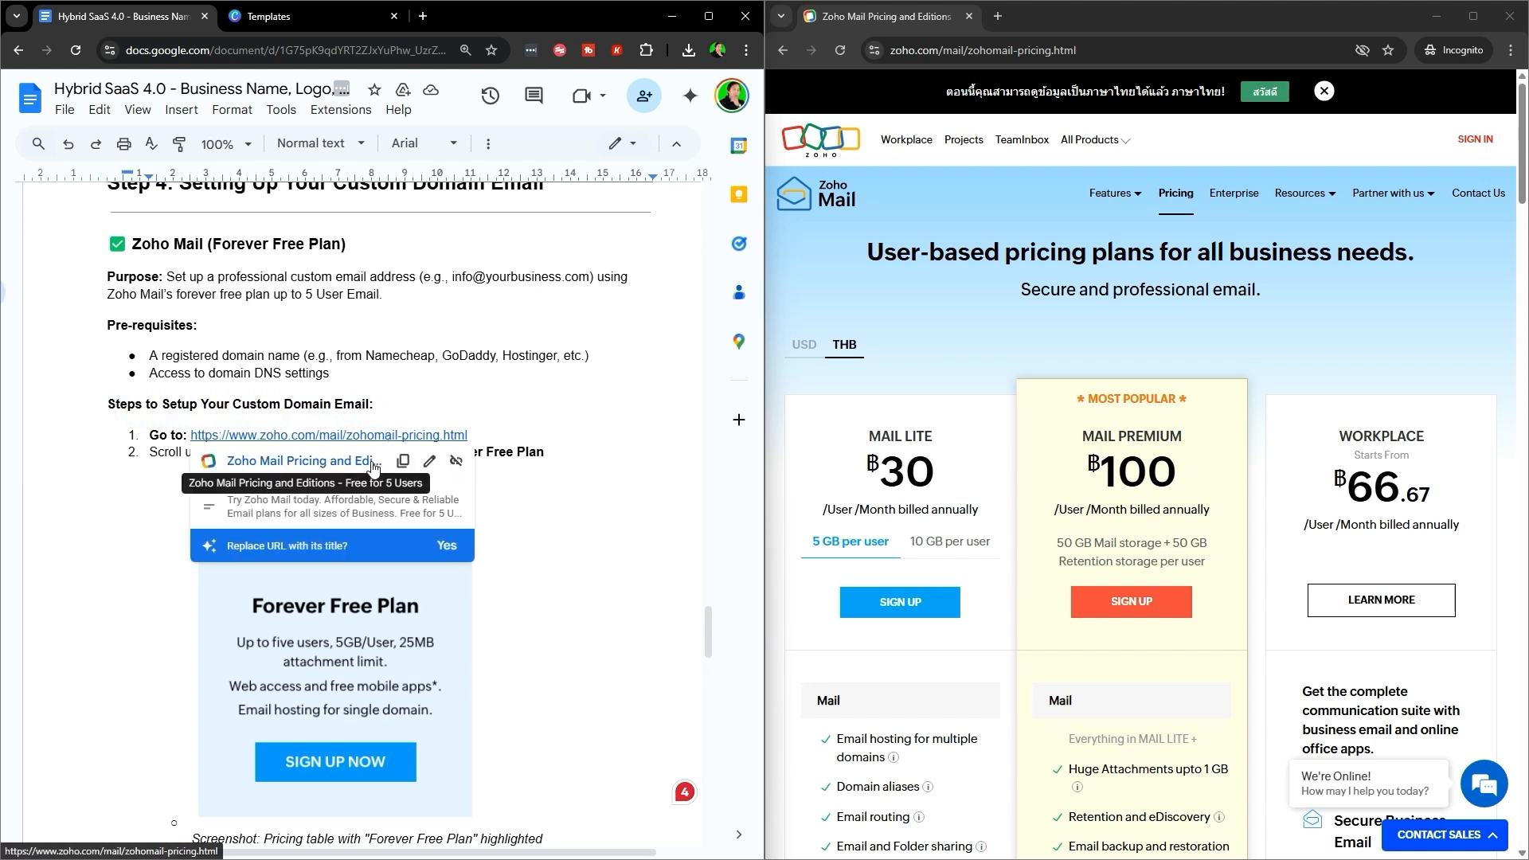
pyautogui.click(400, 472)
pyautogui.click(911, 50)
pyautogui.hotkey('ctrl', 'v')
pyautogui.press('Return')
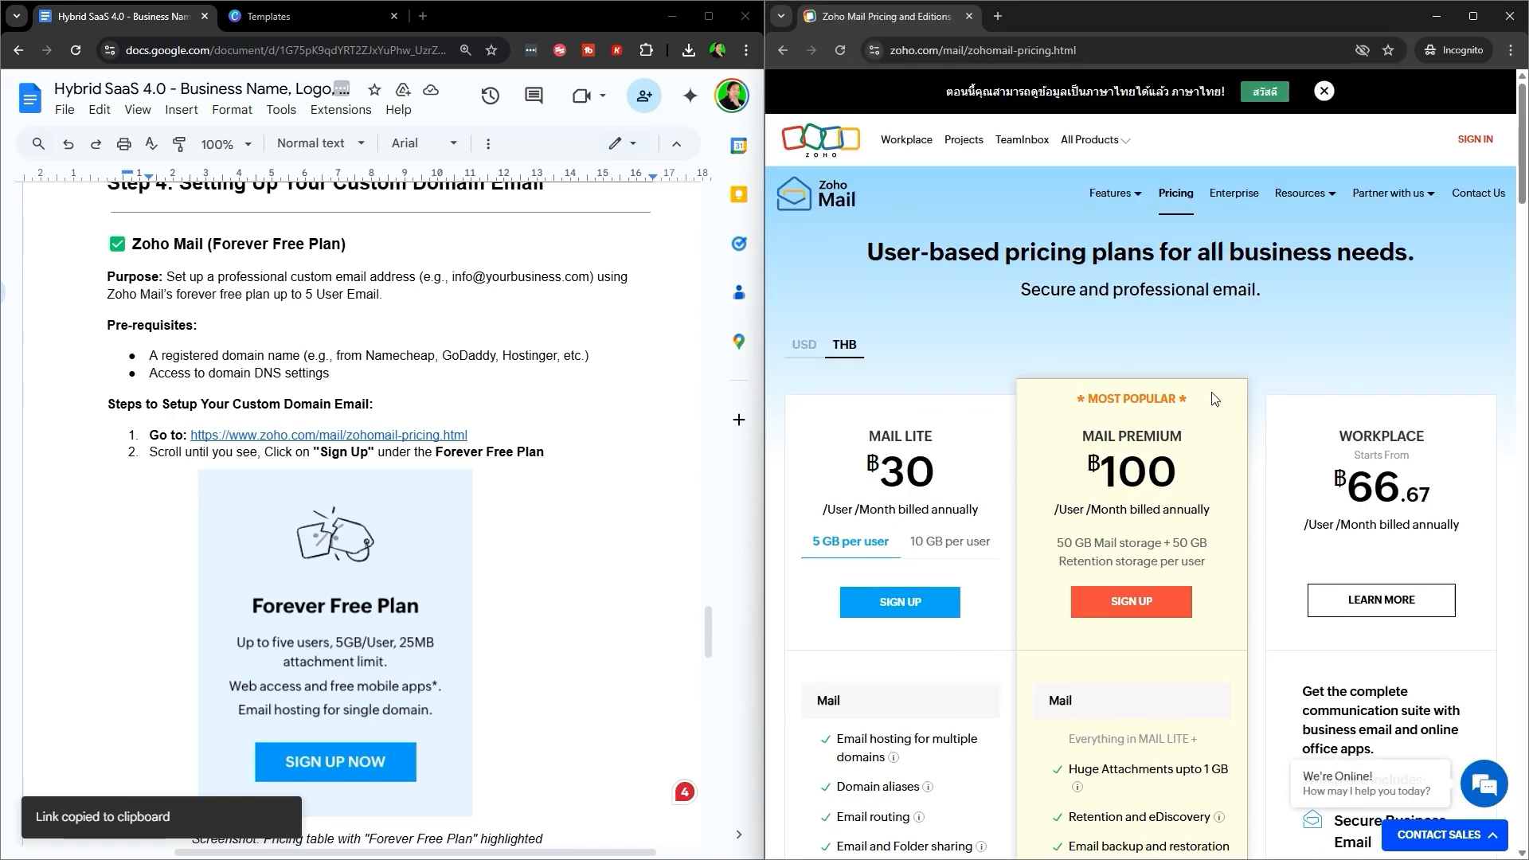
# - Scroll to the Forever Free Plan card and choose SIGN UP NOW
pyautogui.scroll(-2, 493, 483)
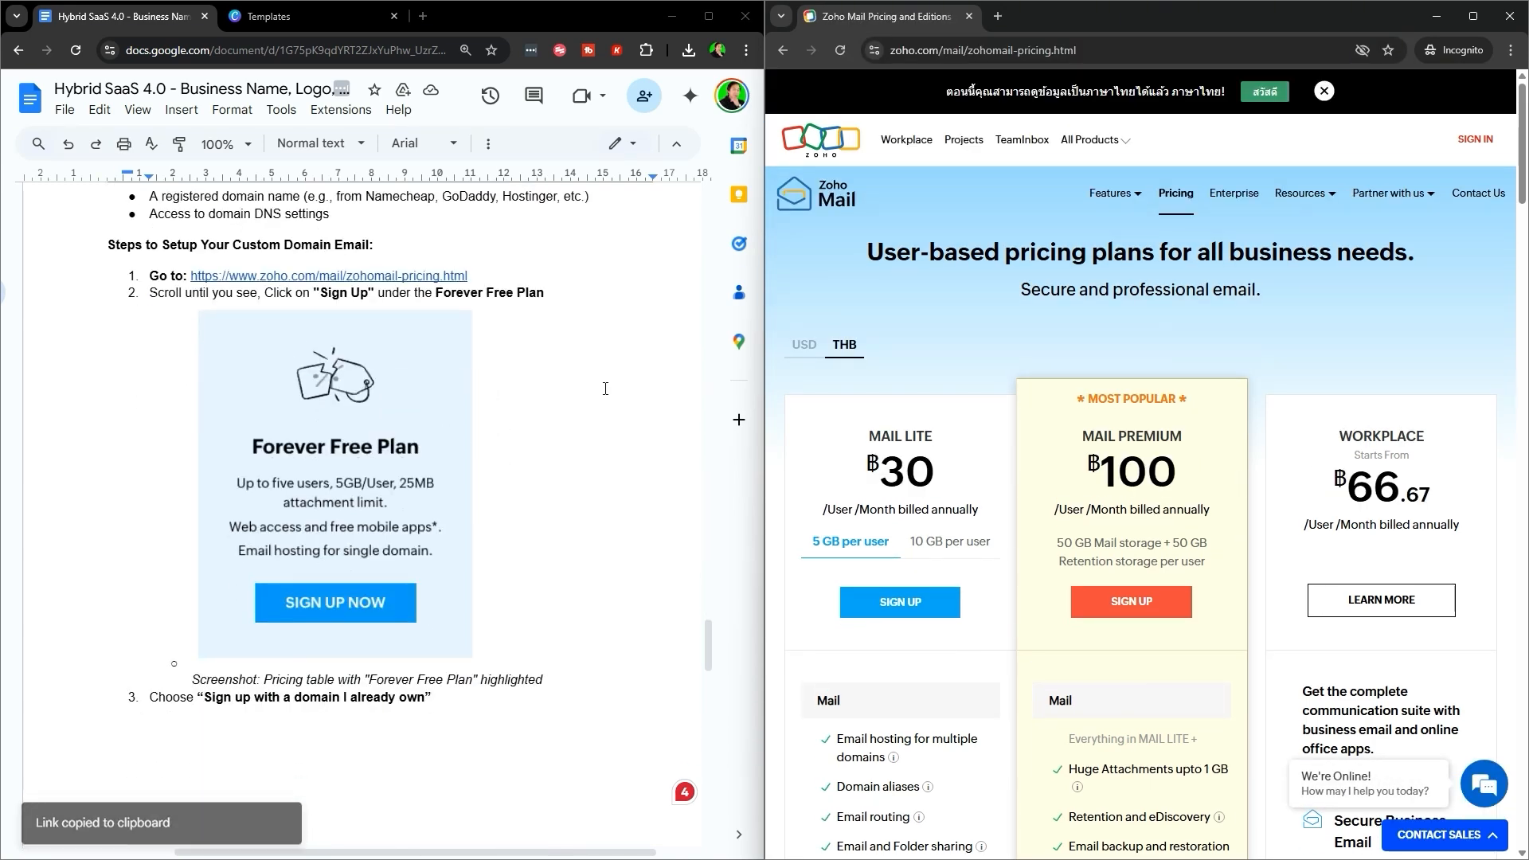
pyautogui.scroll(-3, 1291, 550)
pyautogui.scroll(-10, 1290, 549)
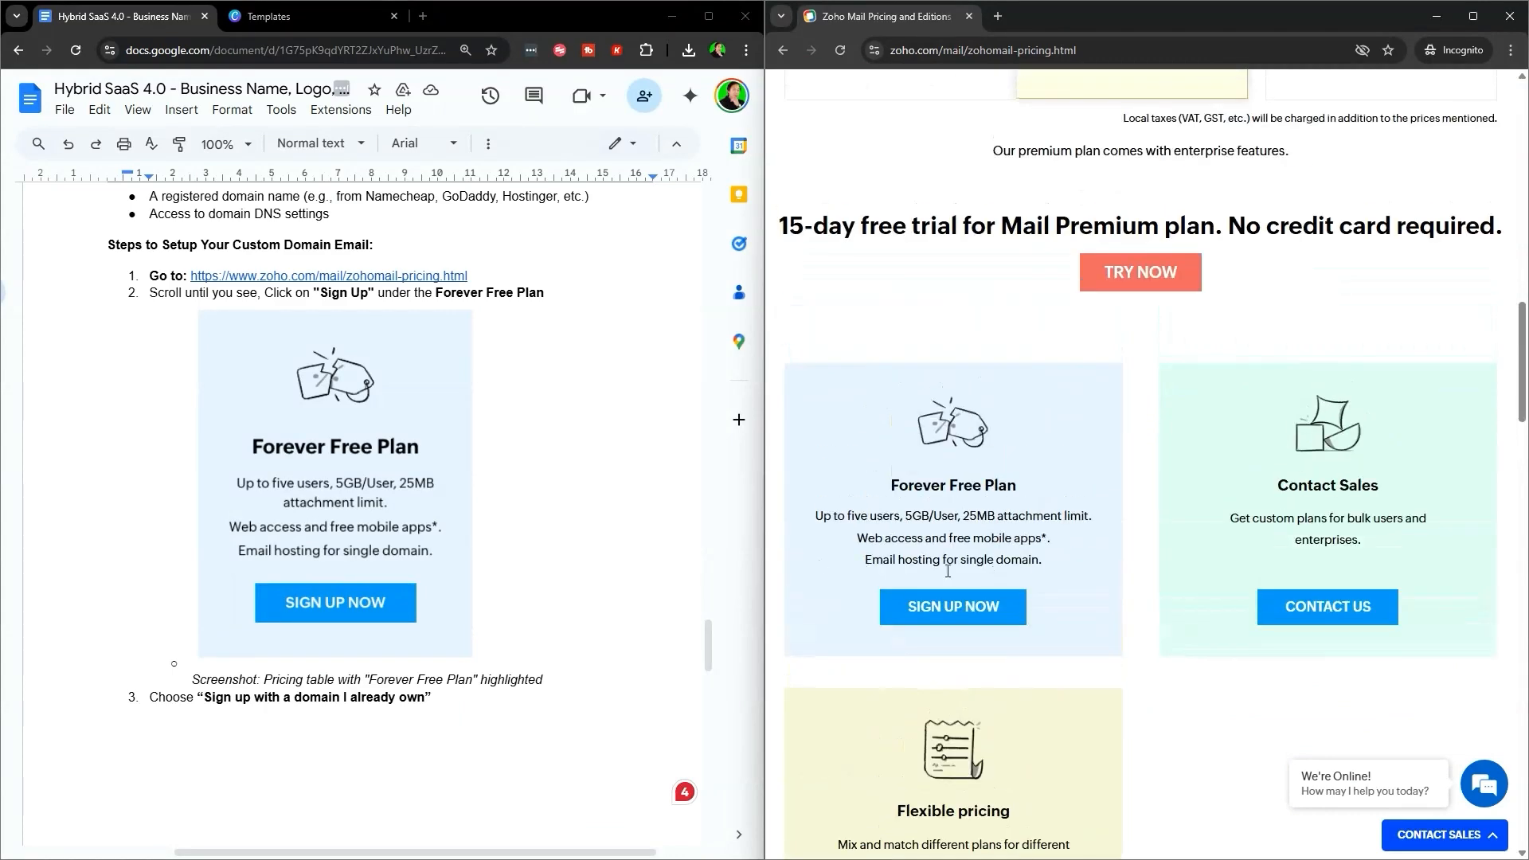
pyautogui.click(948, 618)
pyautogui.scroll(-3, 332, 547)
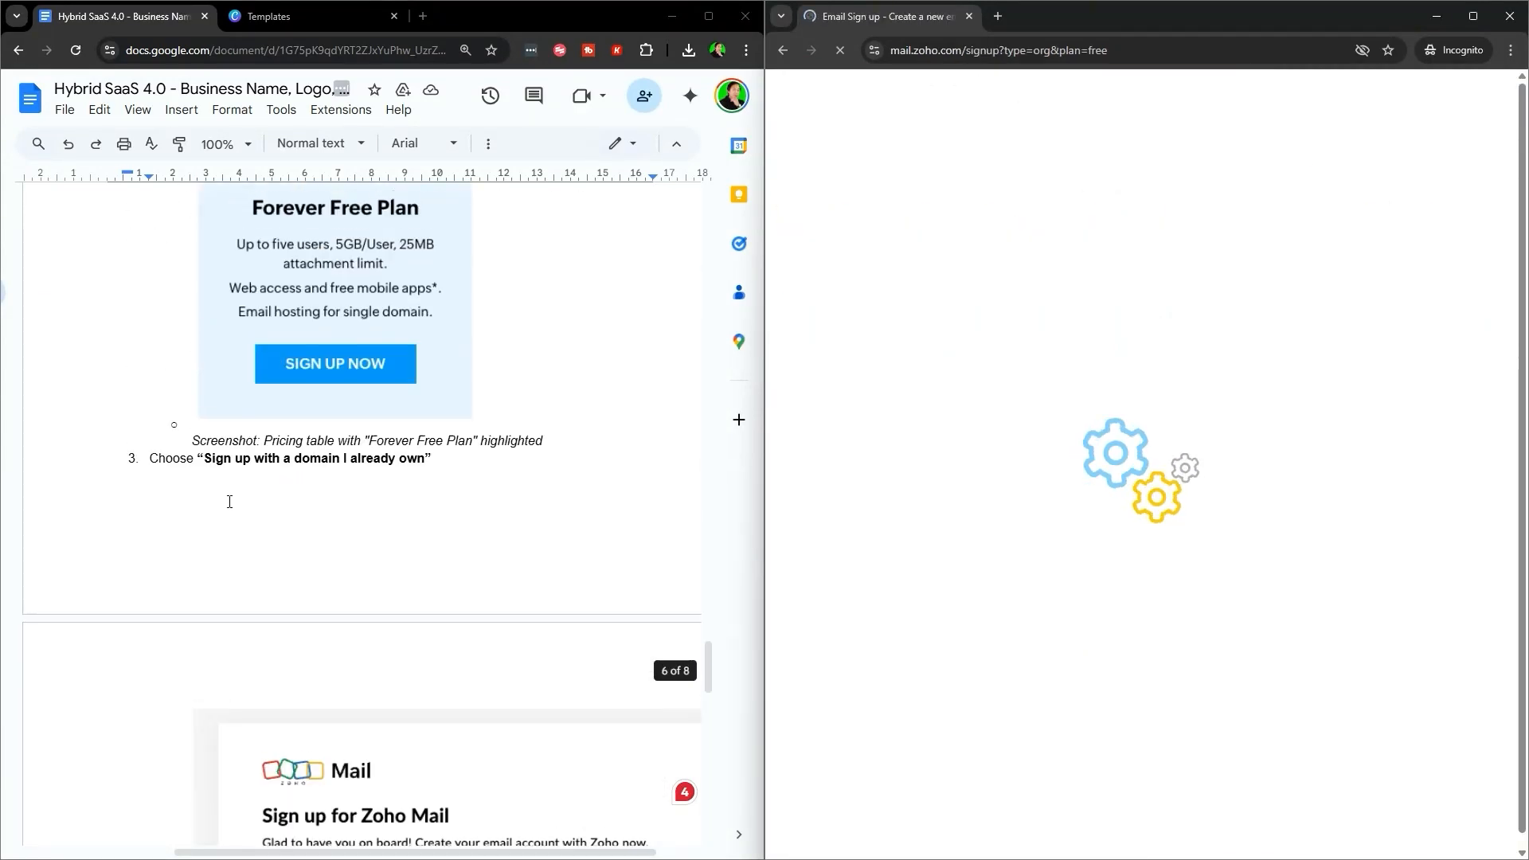
# - Review step 3 of the Google Docs setup guide
pyautogui.moveTo(157, 460); pyautogui.dragTo(464, 471)
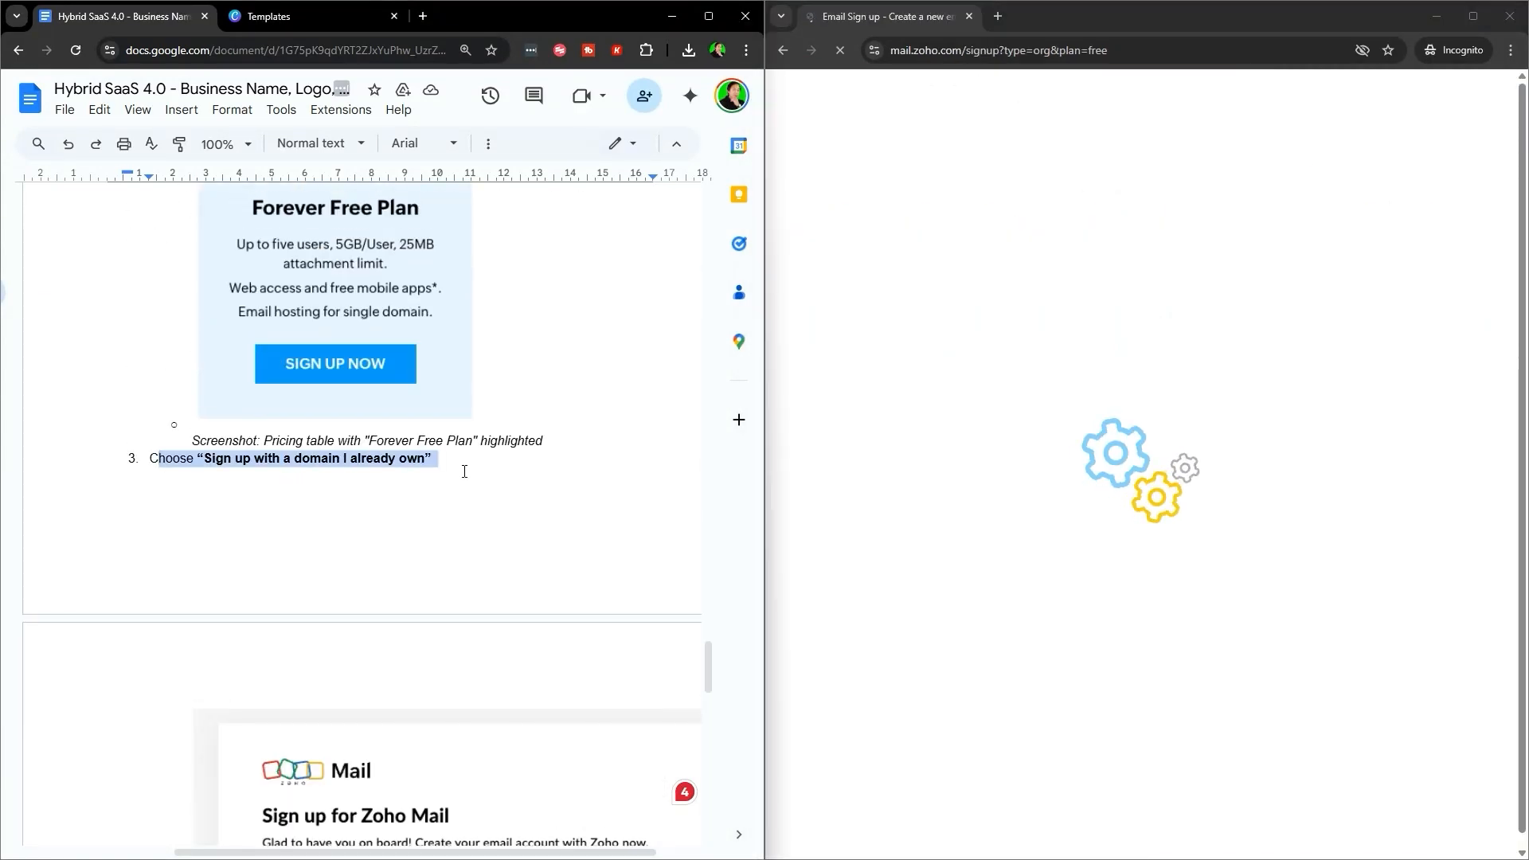
pyautogui.click(533, 518)
pyautogui.scroll(-8, 512, 632)
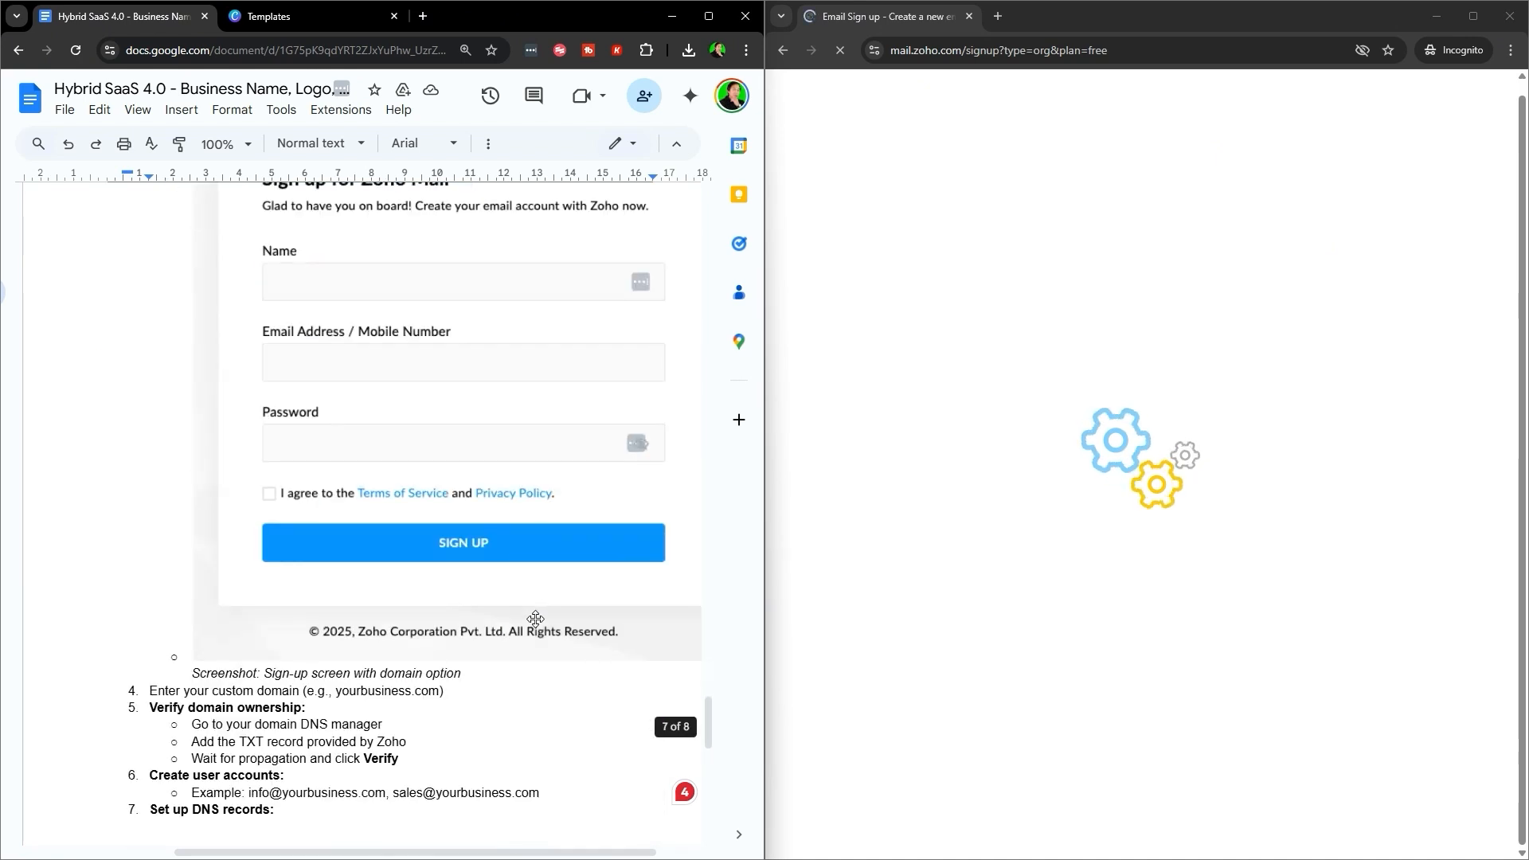
pyautogui.scroll(5, 624, 624)
pyautogui.scroll(-4, 650, 461)
pyautogui.scroll(3, 649, 462)
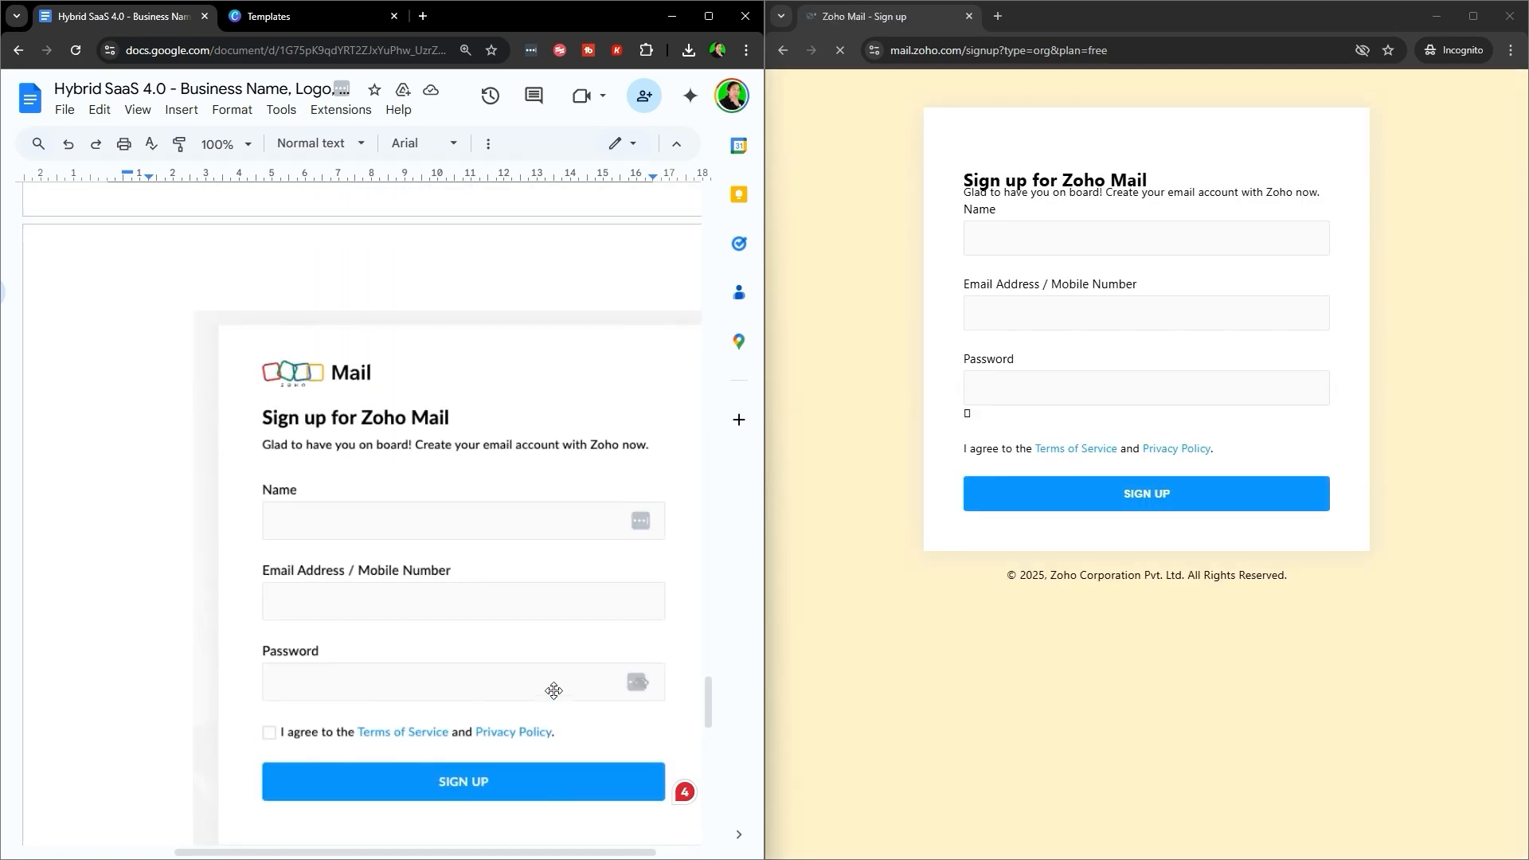
pyautogui.scroll(-2, 649, 461)
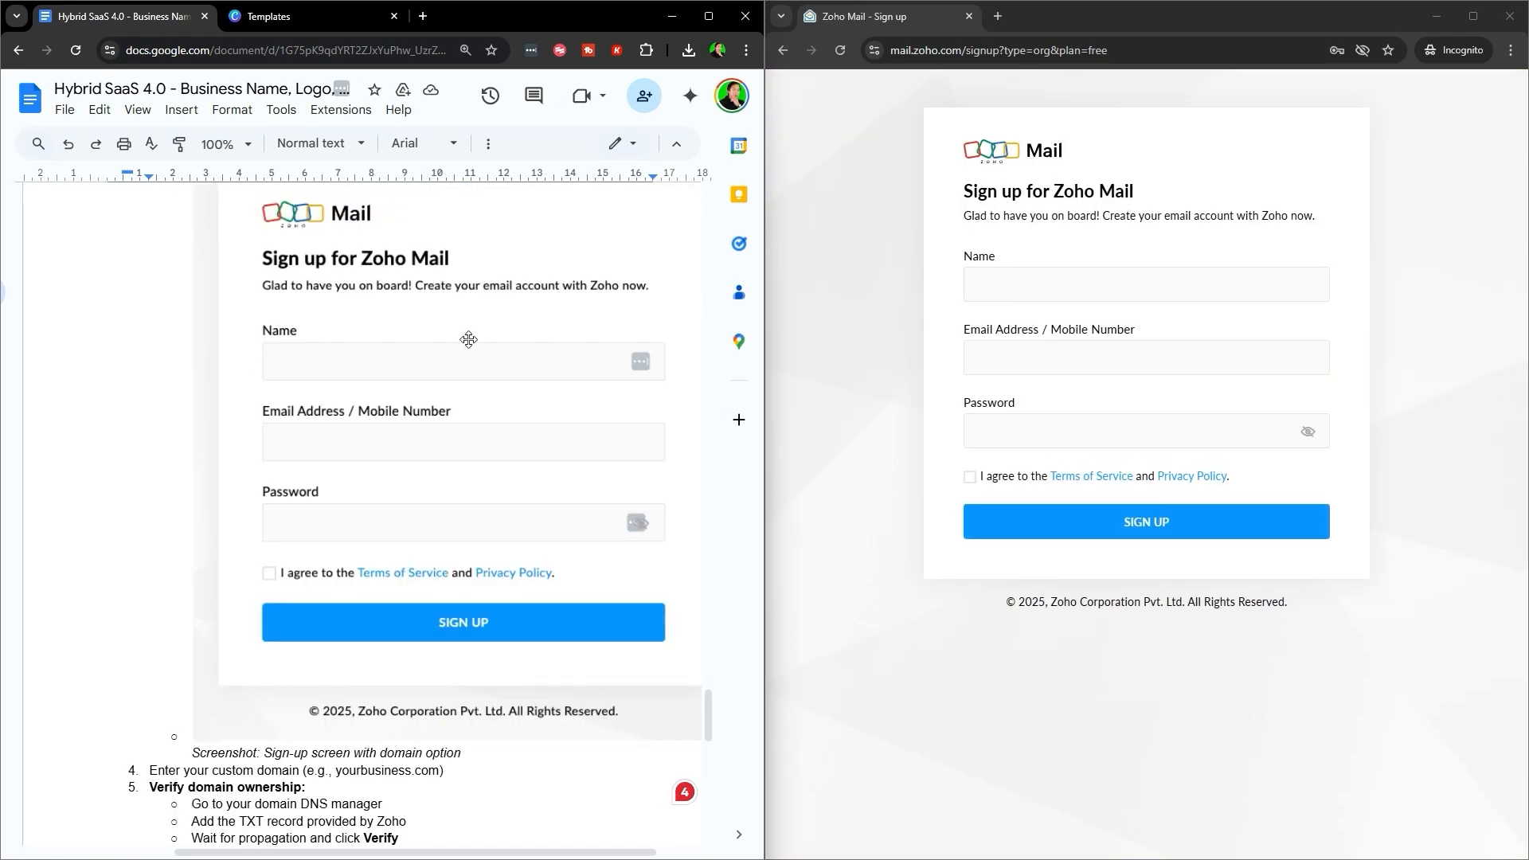
pyautogui.scroll(3, 518, 590)
pyautogui.scroll(-2, 573, 650)
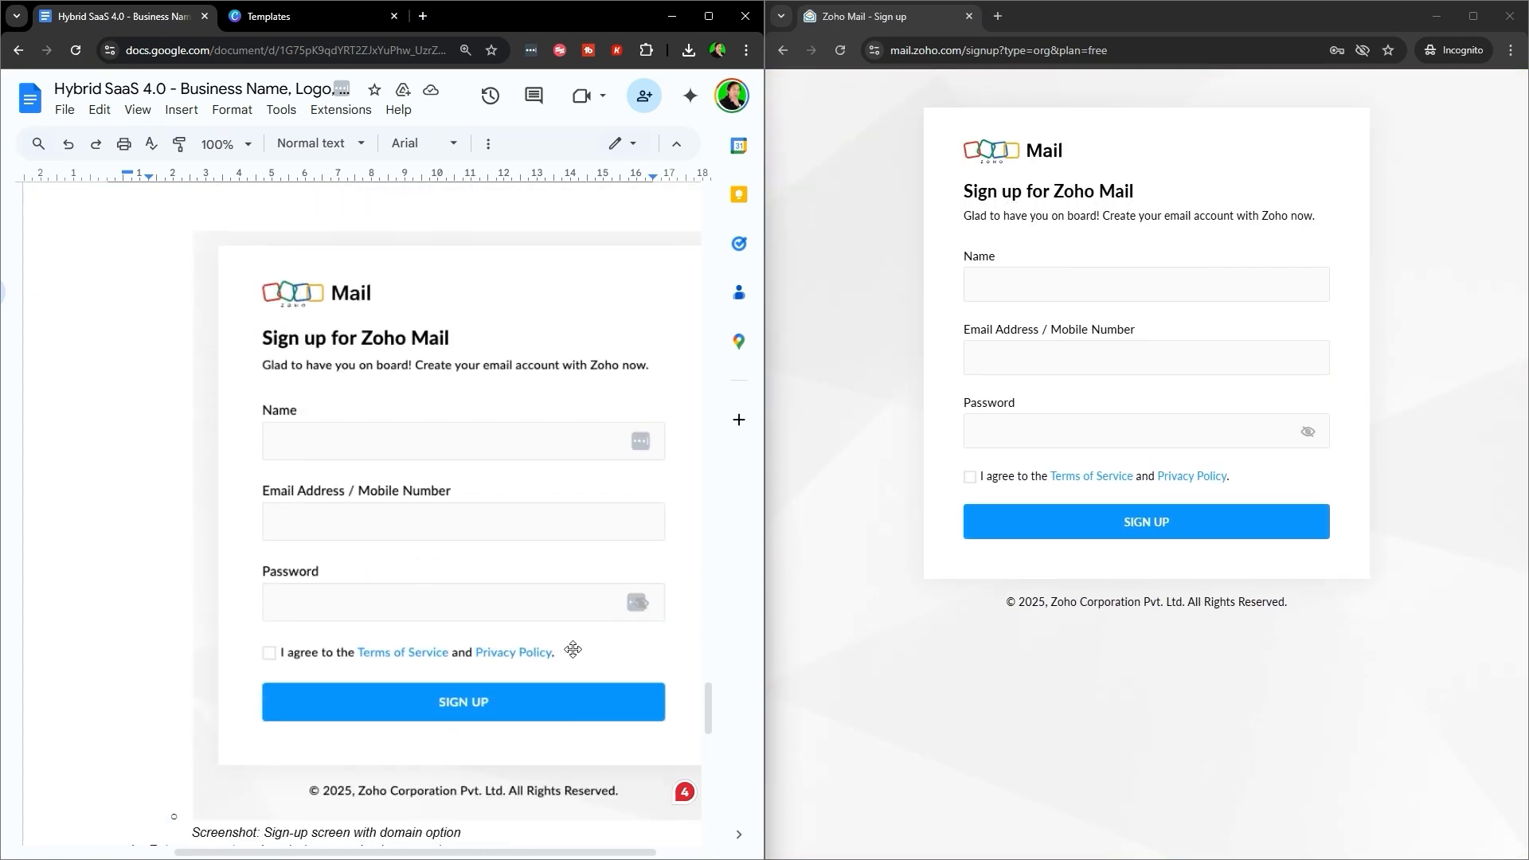
# - Load the leadestate.io website in a new browser tab
pyautogui.click(423, 16)
pyautogui.write('lead')
pyautogui.press('Return')
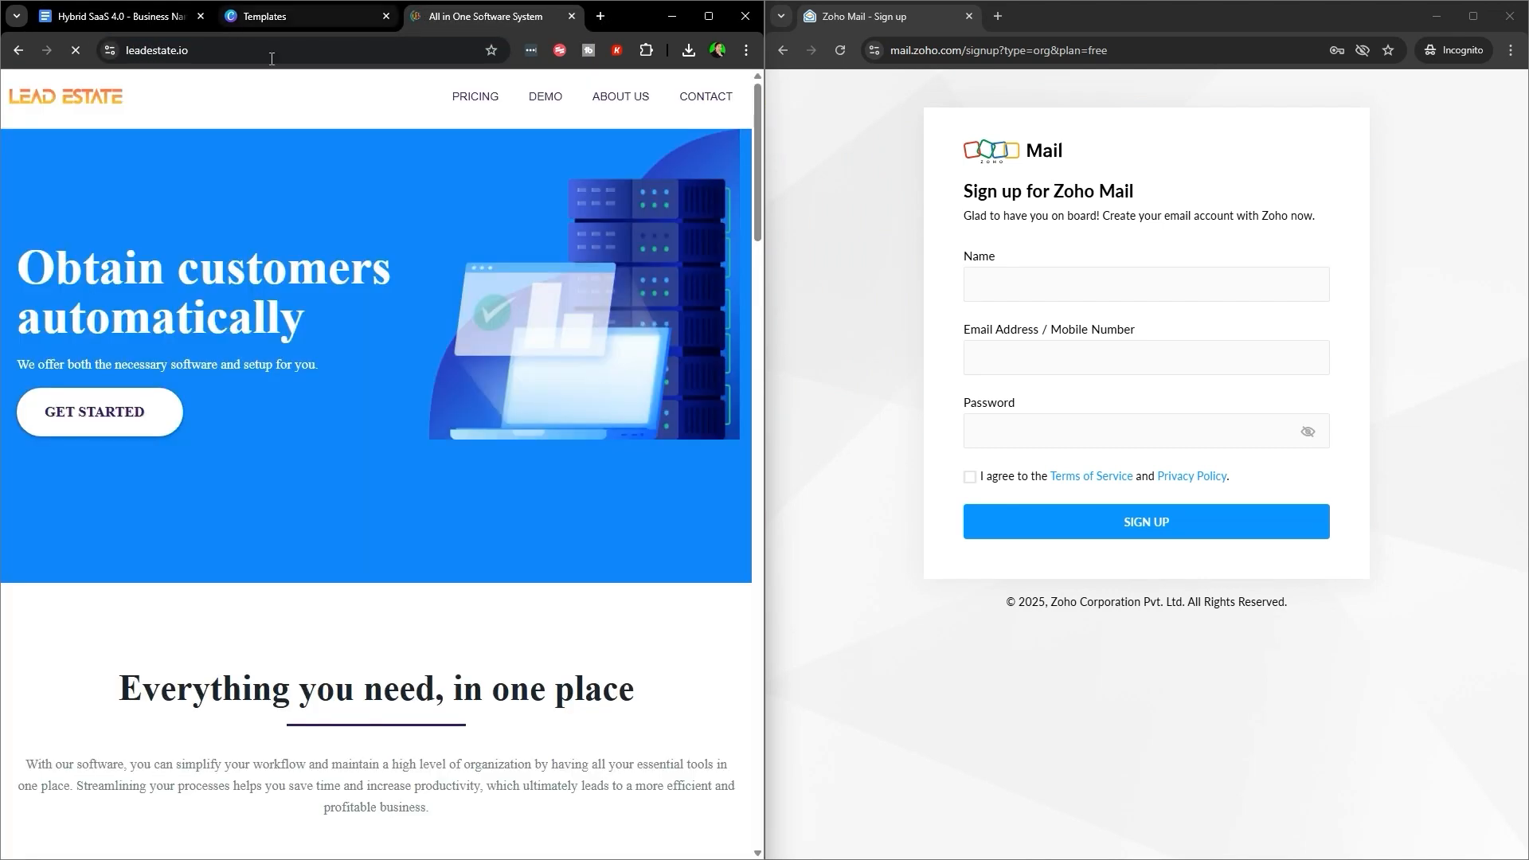
pyautogui.click(244, 46)
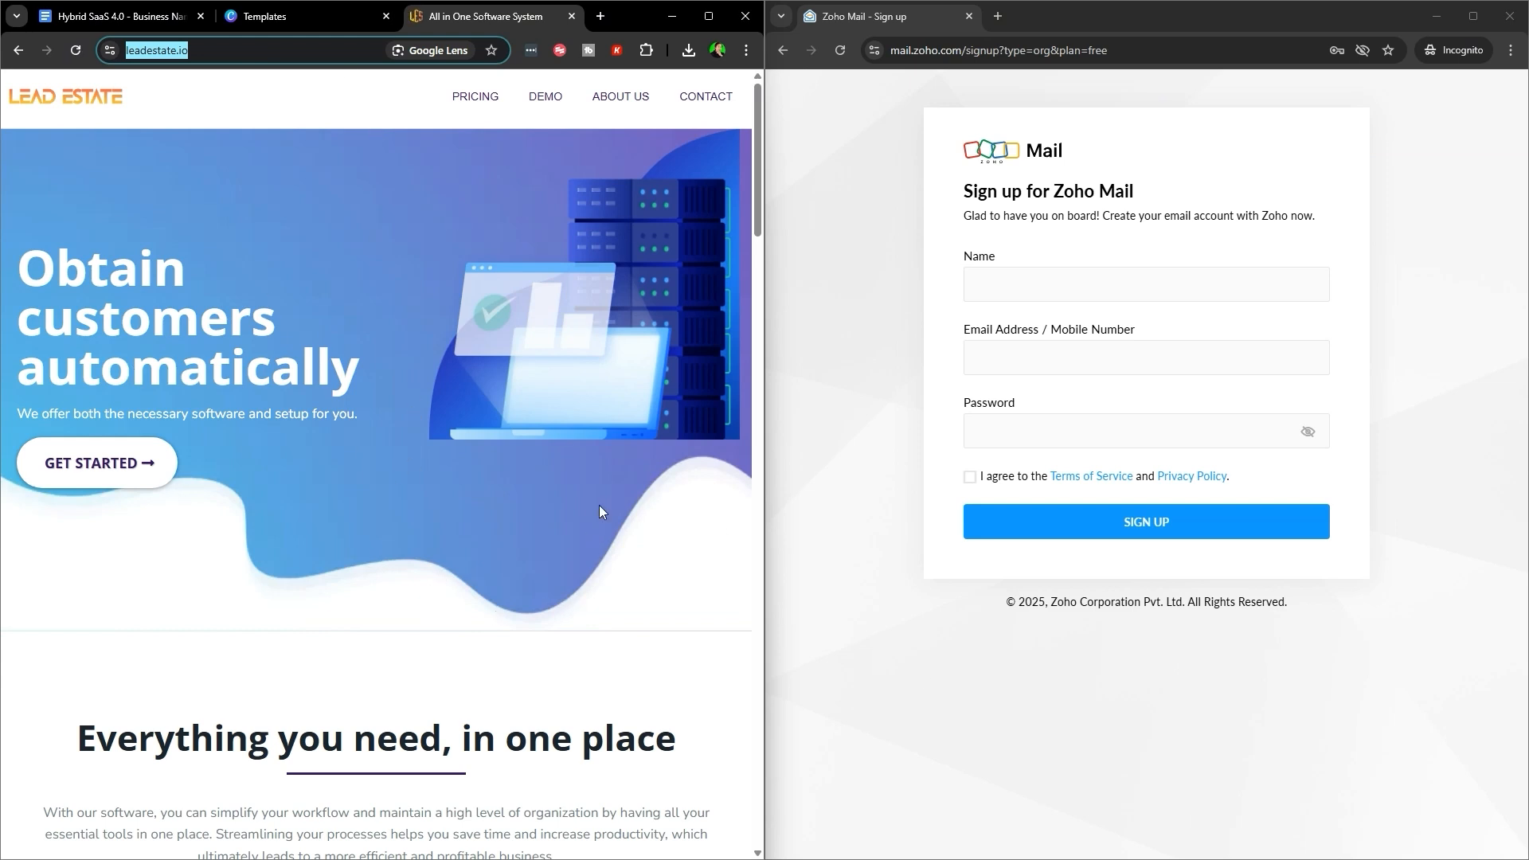
# - Go back to the guide and check the sign-up form's Name field
pyautogui.click(121, 16)
pyautogui.scroll(-5, 462, 437)
pyautogui.click(1042, 281)
pyautogui.click(1023, 642)
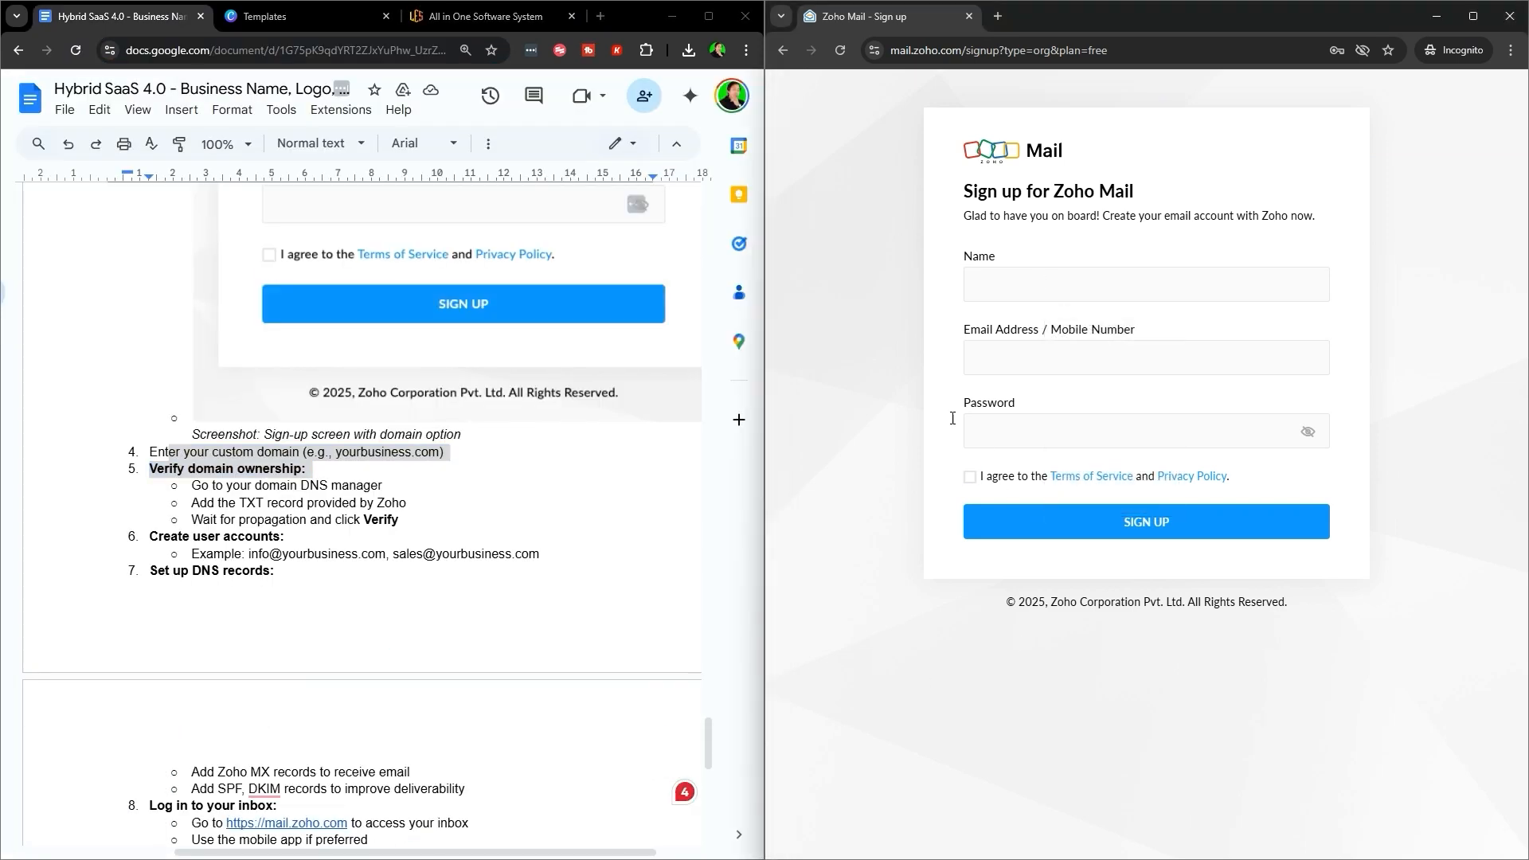
pyautogui.scroll(8, 398, 477)
pyautogui.moveTo(189, 220); pyautogui.dragTo(444, 222)
pyautogui.scroll(-3, 611, 337)
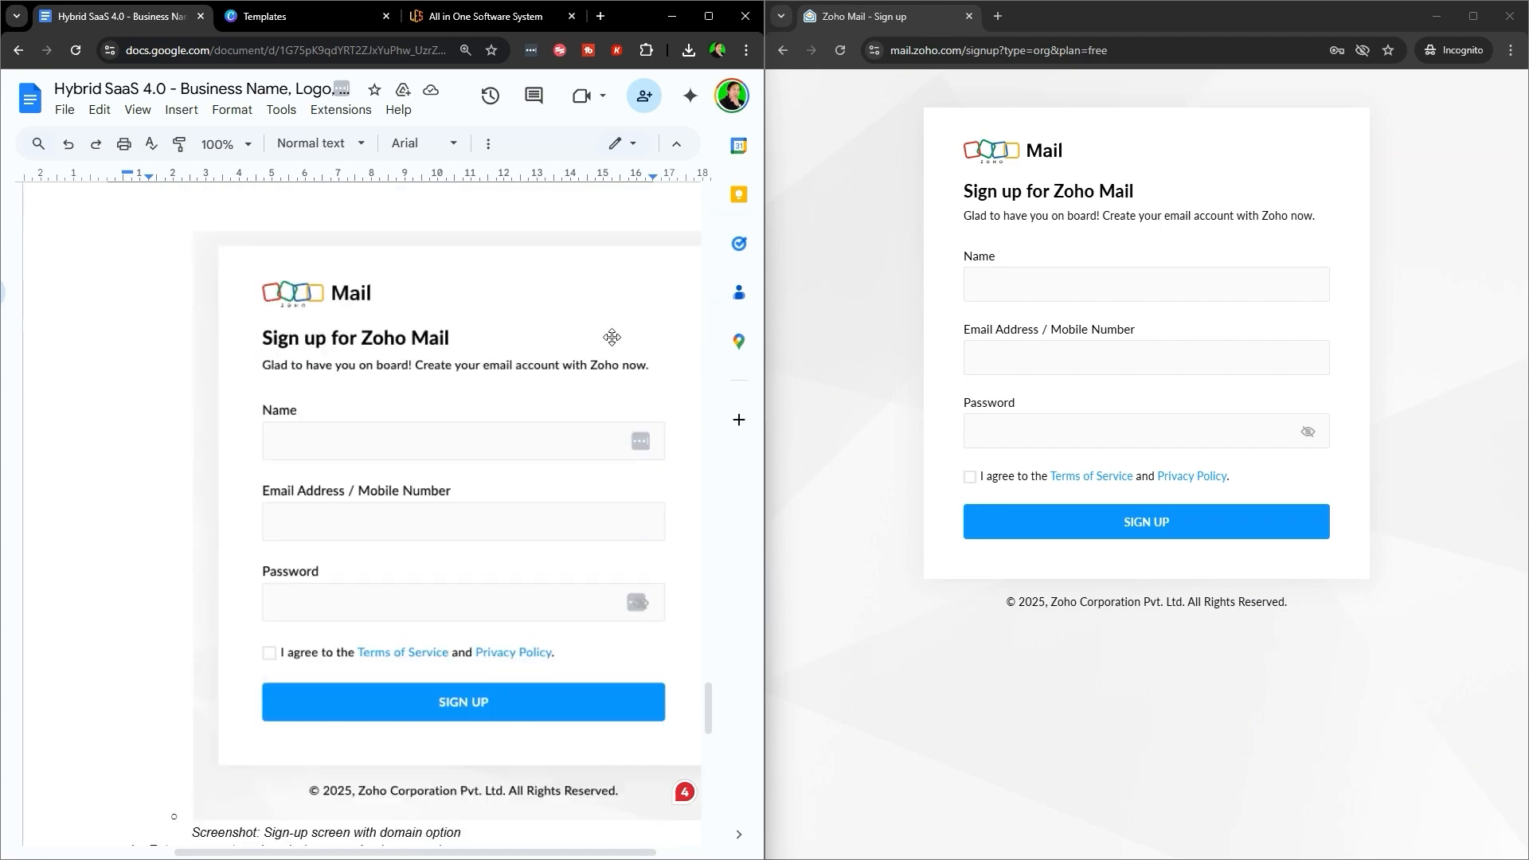
pyautogui.scroll(-3, 612, 337)
pyautogui.scroll(4, 350, 489)
pyautogui.scroll(-2, 407, 597)
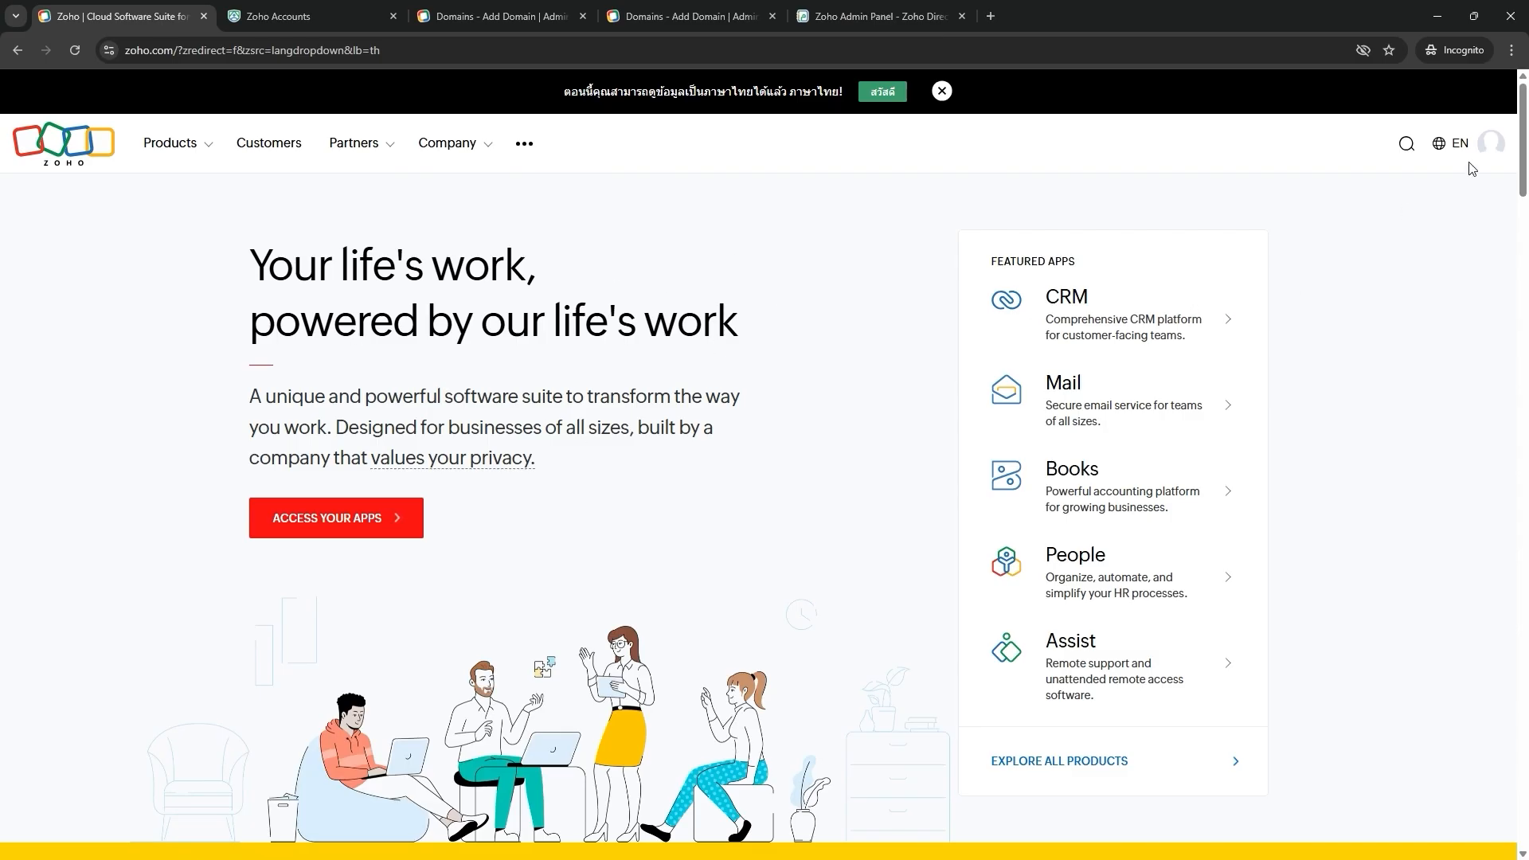
# - Open Zoho My Account, review the domain steps, and reveal the Domains page
pyautogui.click(1486, 145)
pyautogui.click(1297, 246)
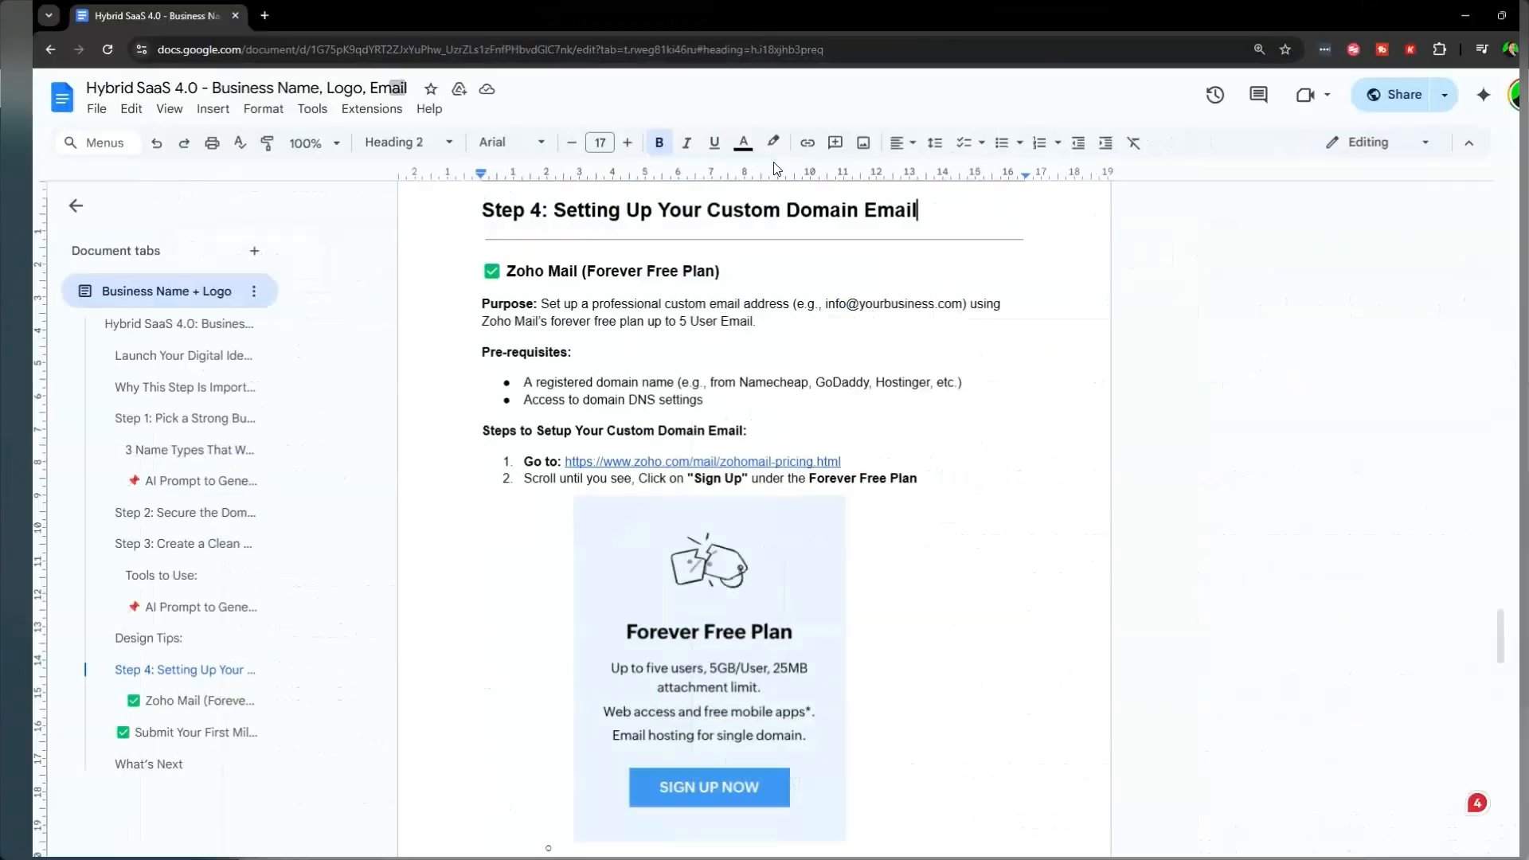
pyautogui.scroll(-9, 746, 520)
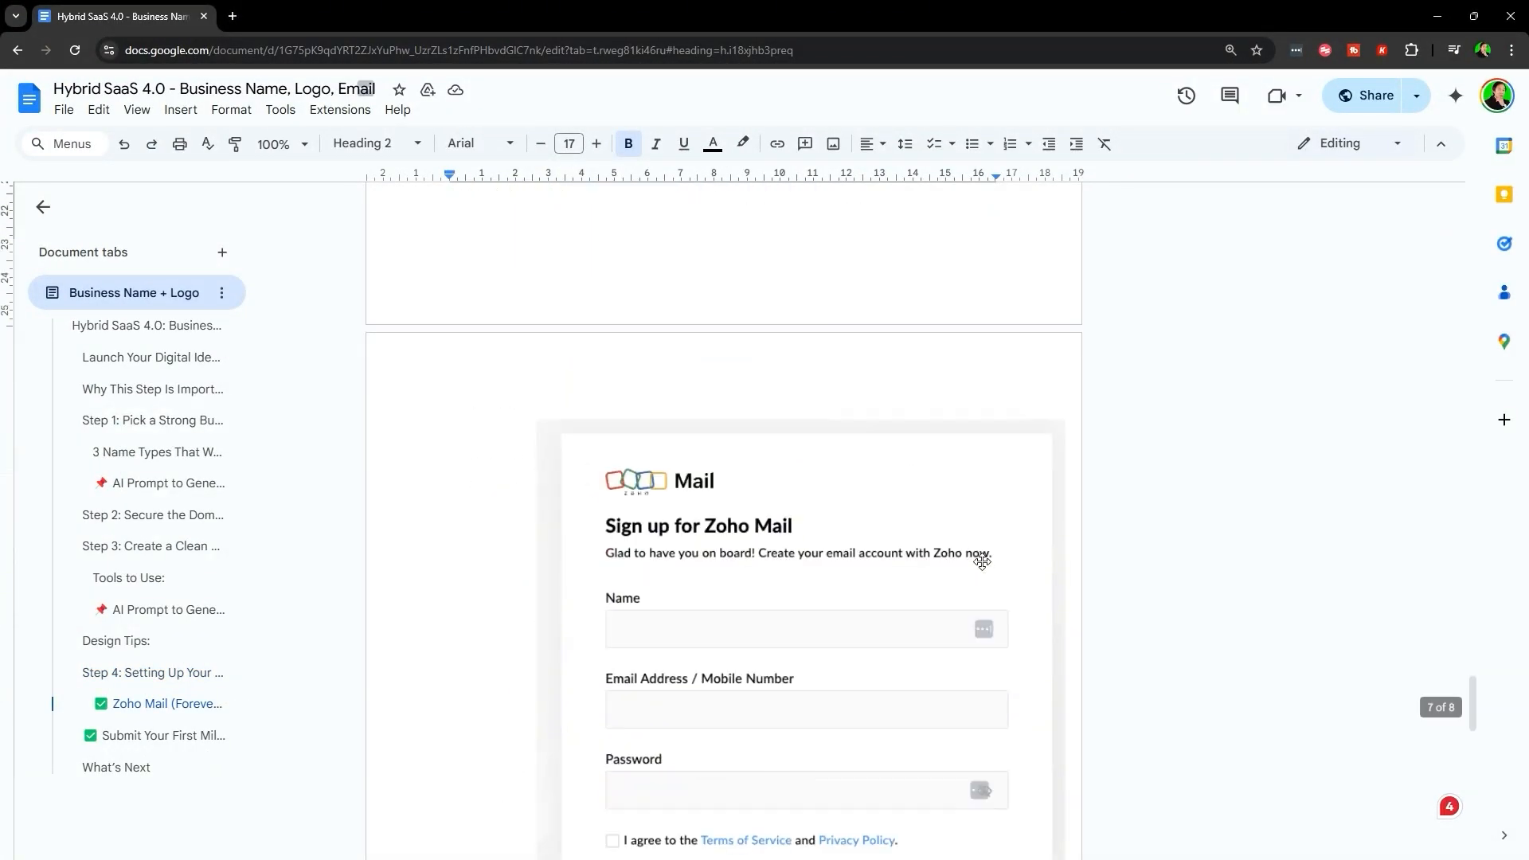
pyautogui.moveTo(493, 401); pyautogui.dragTo(836, 399)
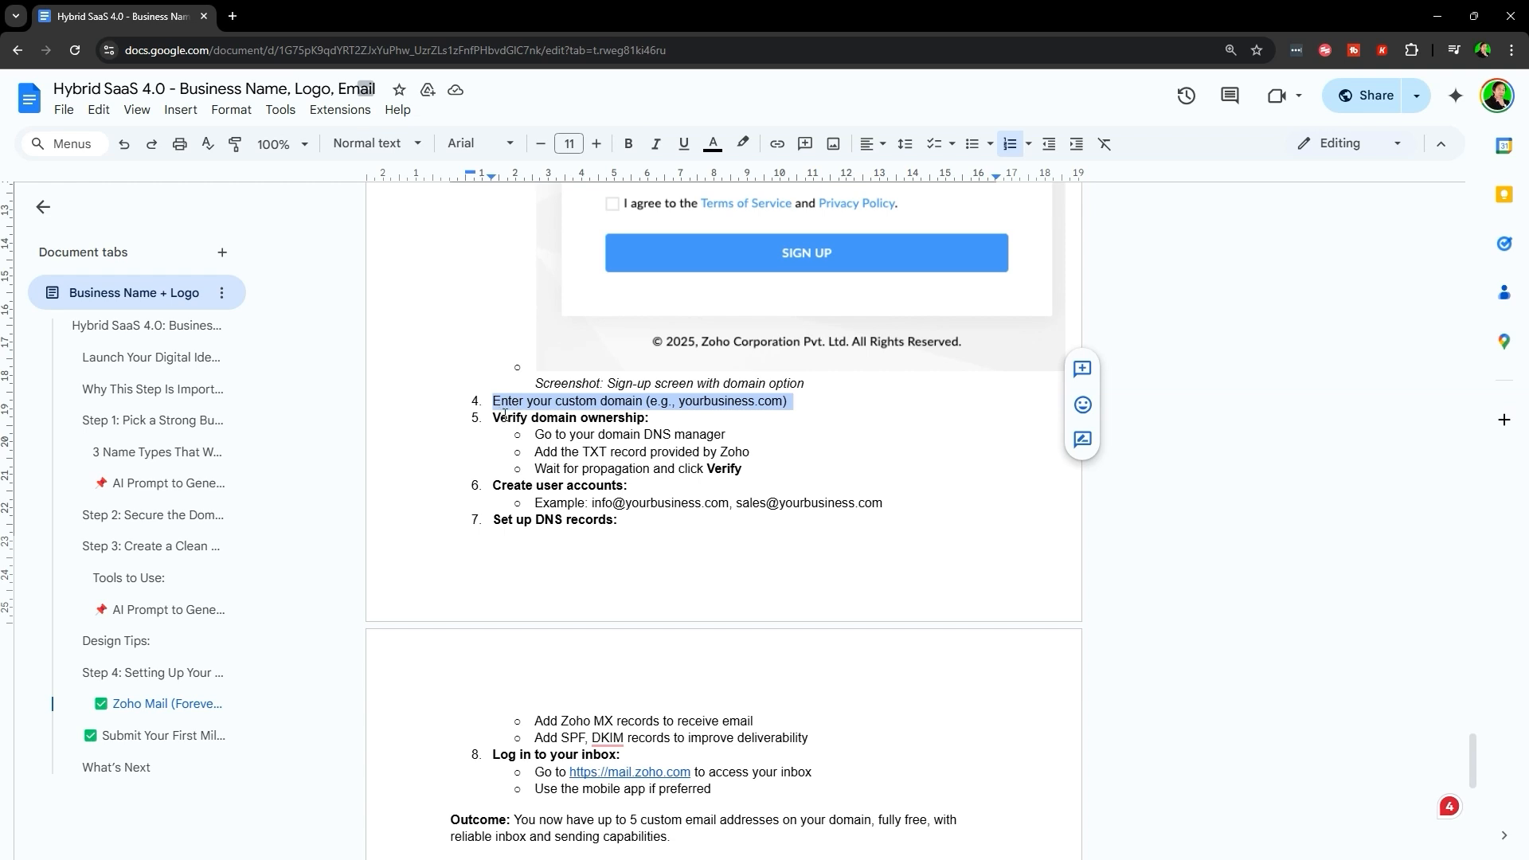
pyautogui.moveTo(495, 417); pyautogui.dragTo(729, 430)
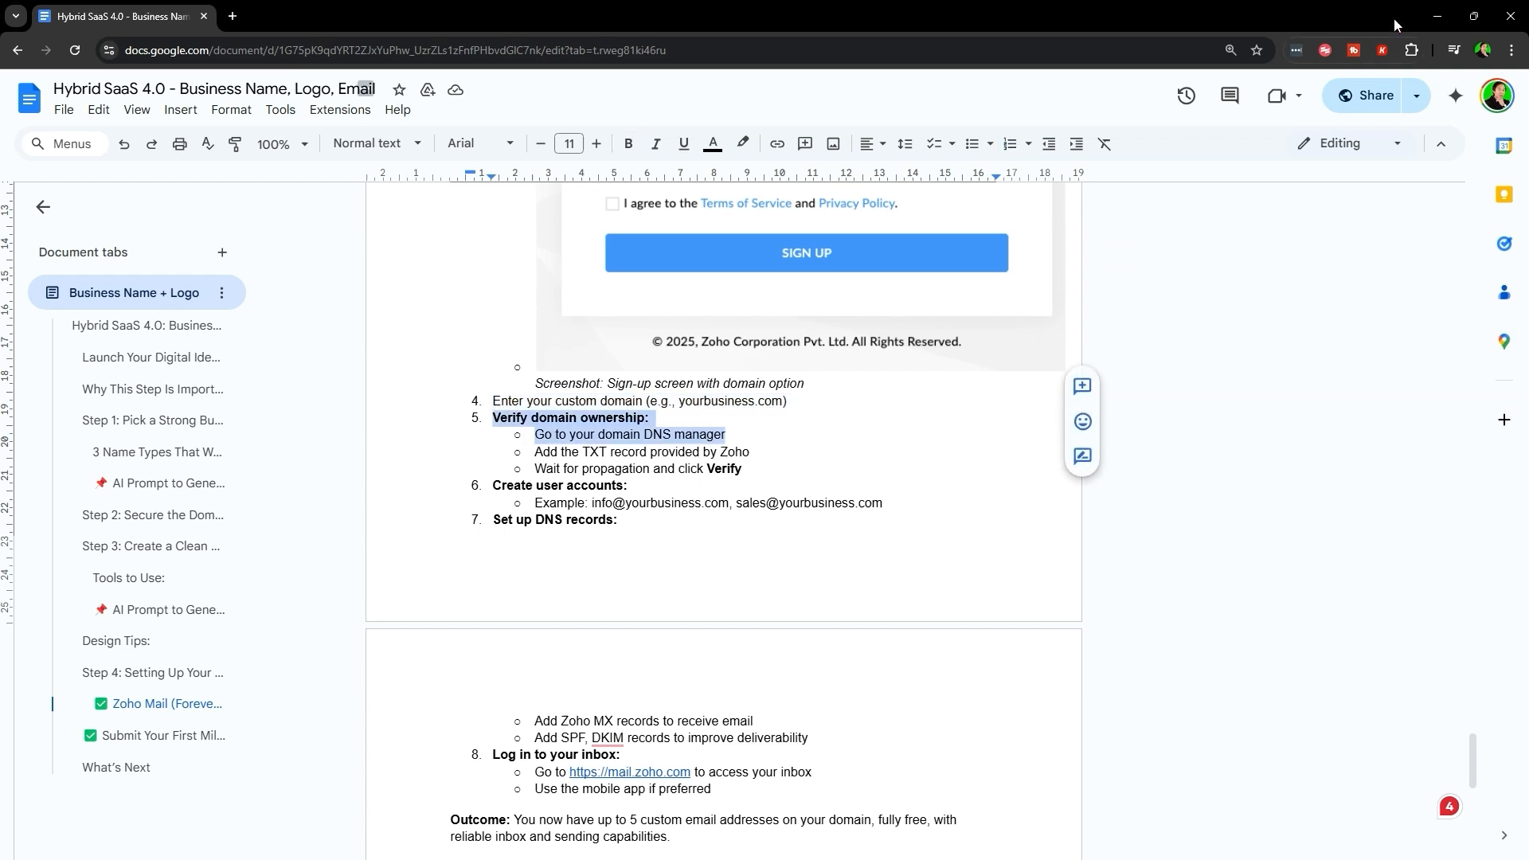
pyautogui.click(1438, 15)
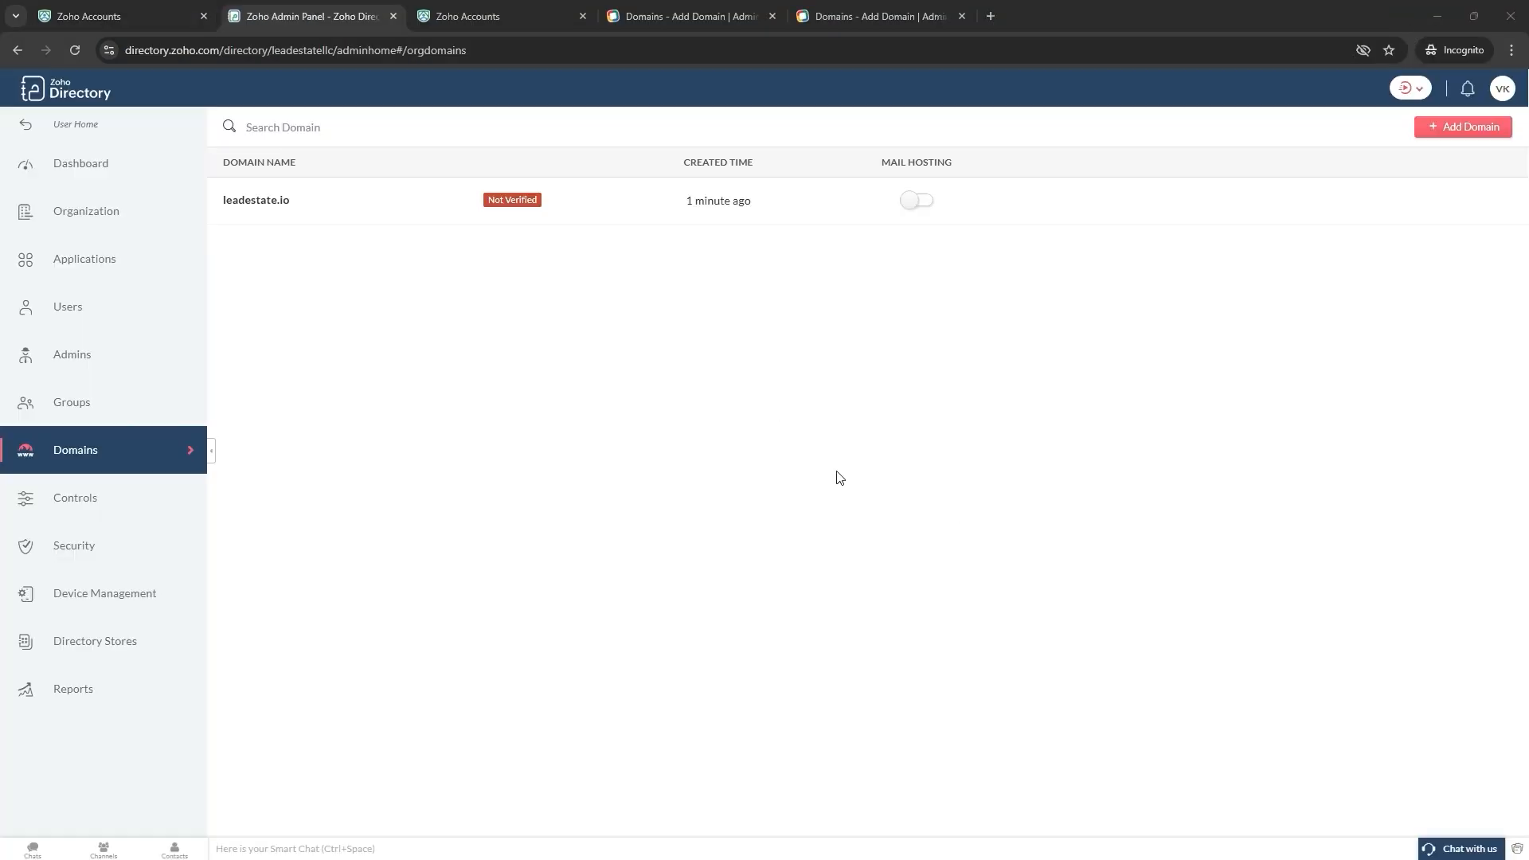
# - Open Verify Domain for leadestate.io and go through its sign-in, DNS-records and TXT-record instructions
pyautogui.moveTo(438, 202)
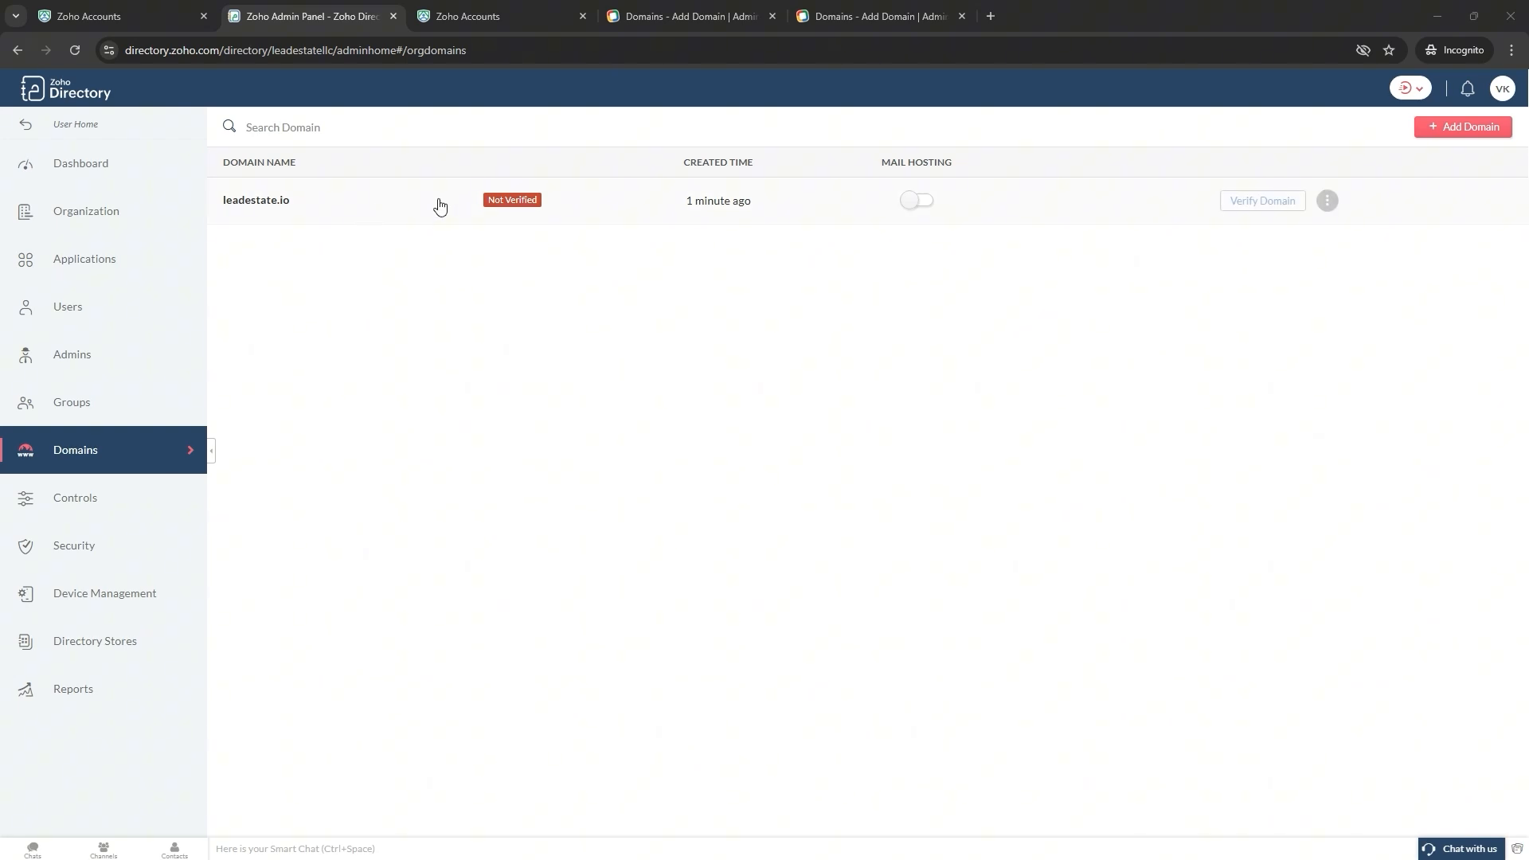
pyautogui.click(1247, 209)
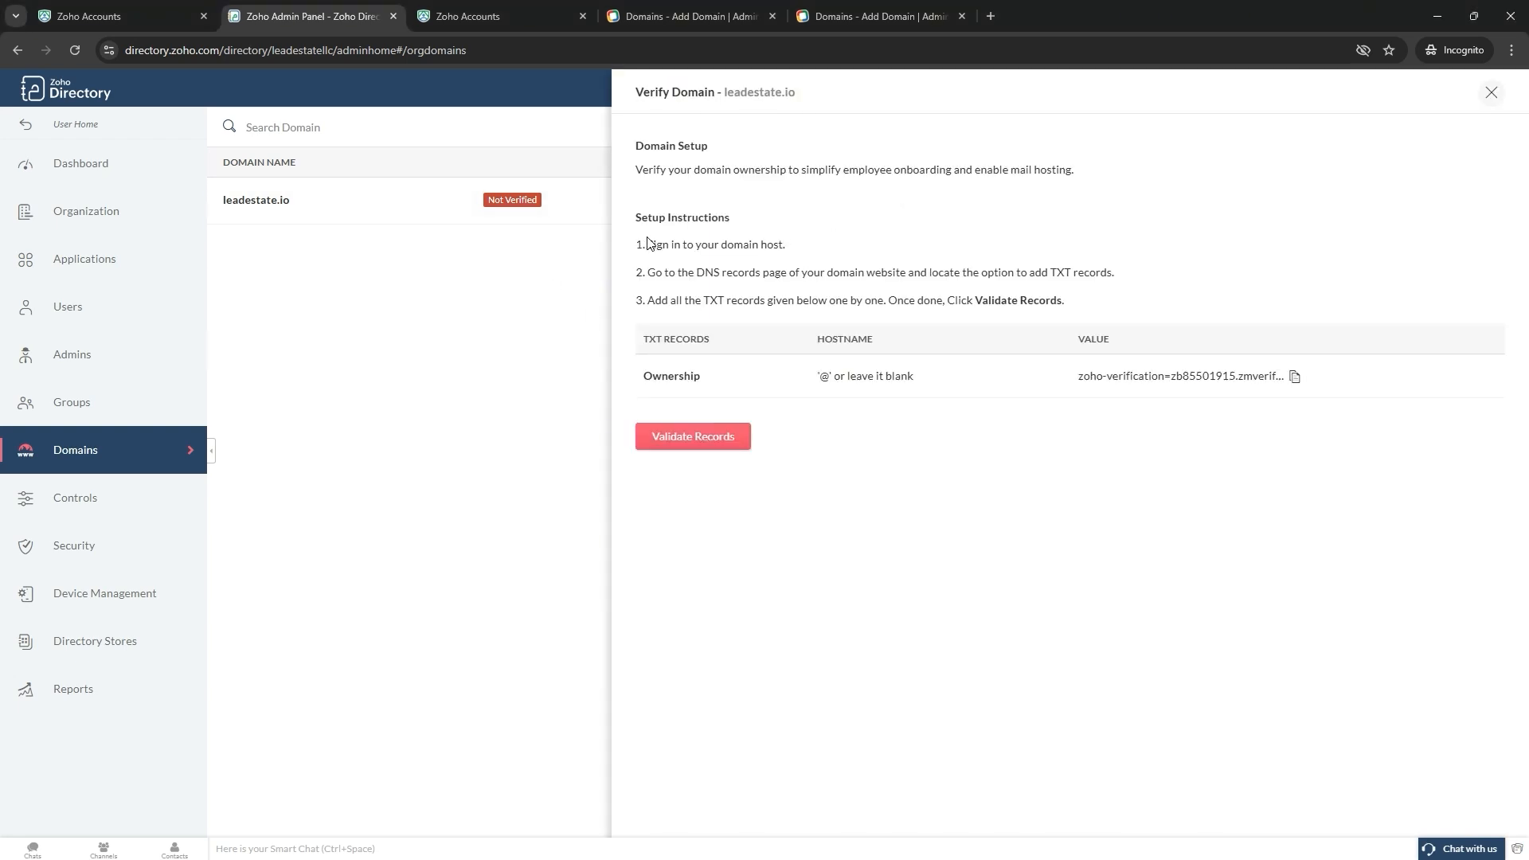
pyautogui.tripleClick(861, 247)
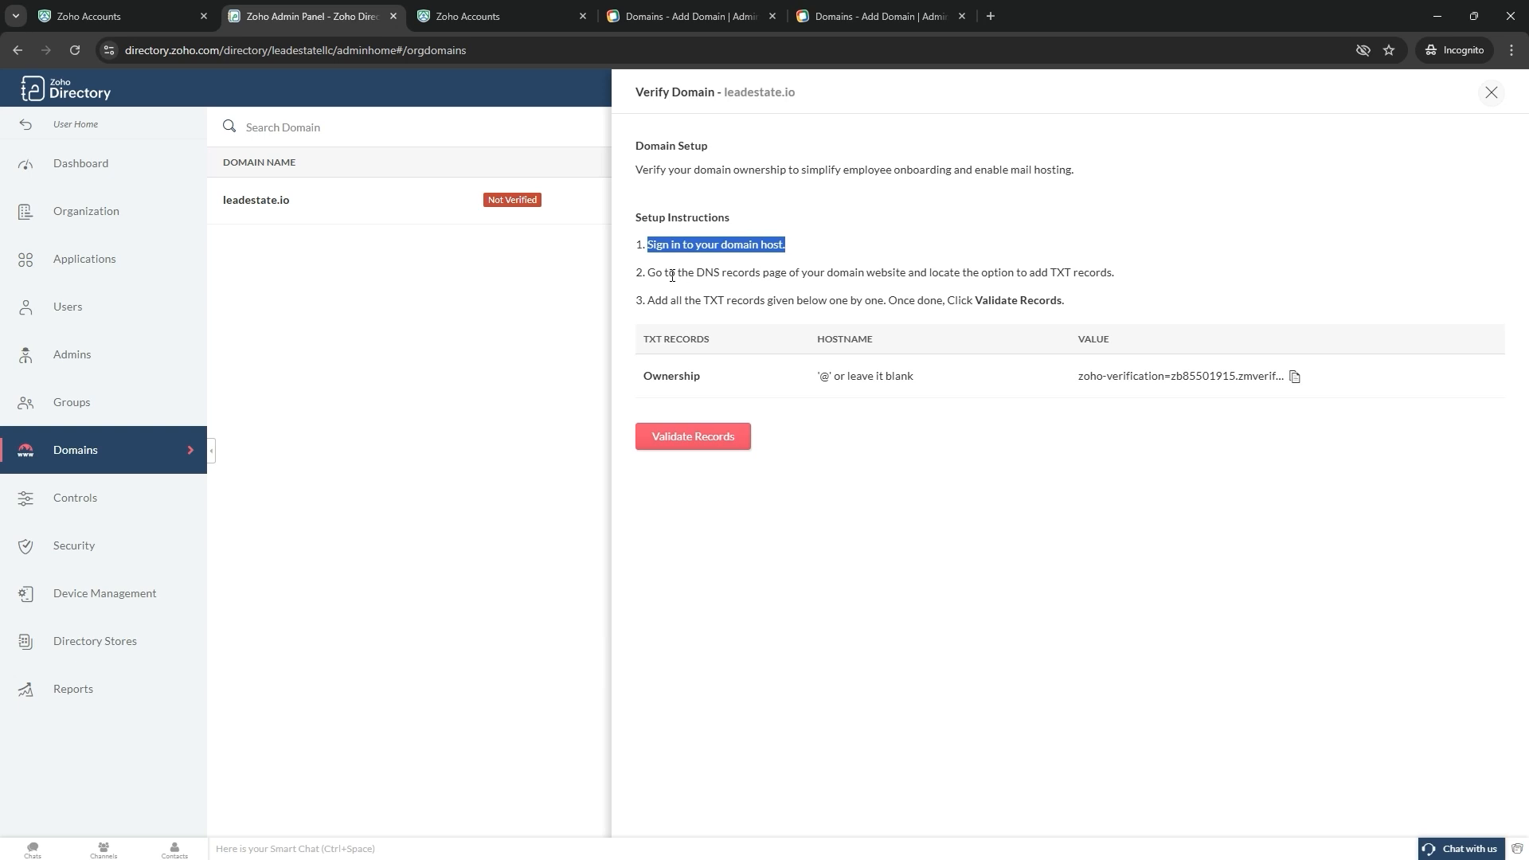
pyautogui.click(645, 280)
pyautogui.moveTo(645, 280); pyautogui.dragTo(1151, 283)
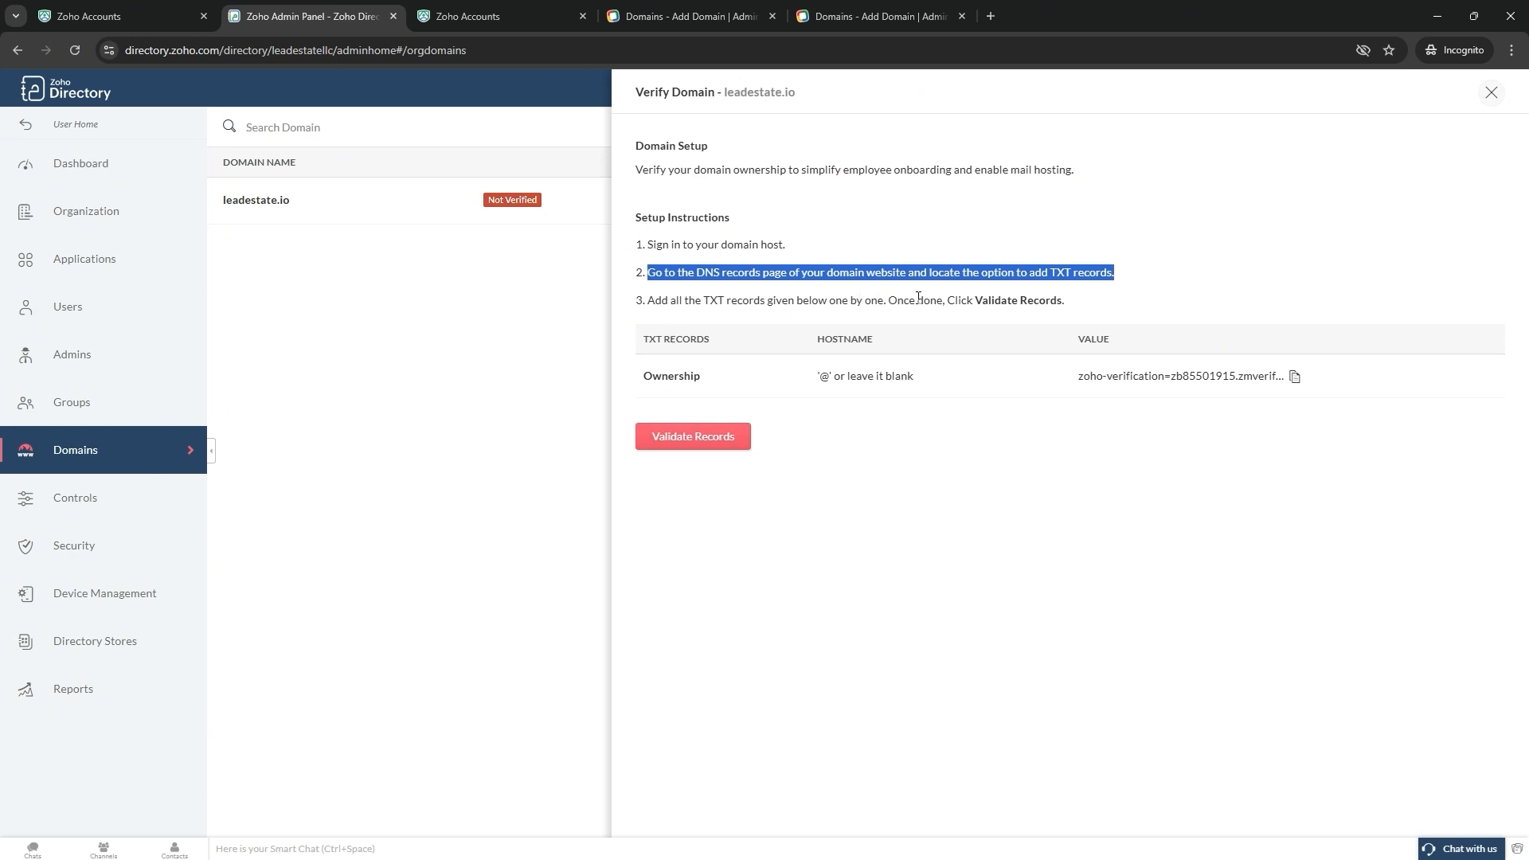
pyautogui.click(1060, 268)
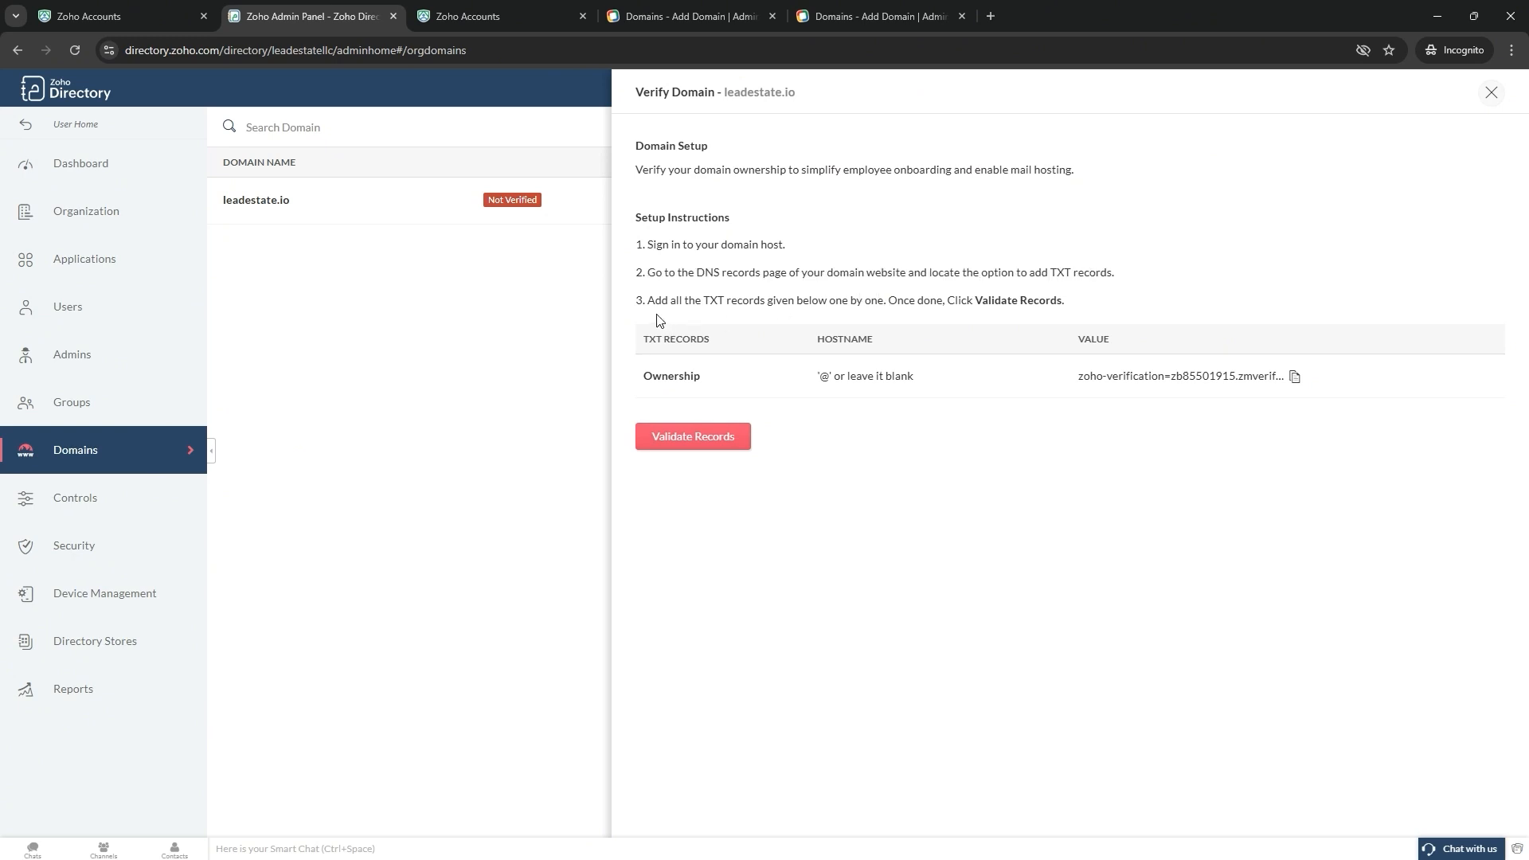
pyautogui.moveTo(647, 302); pyautogui.dragTo(1135, 295)
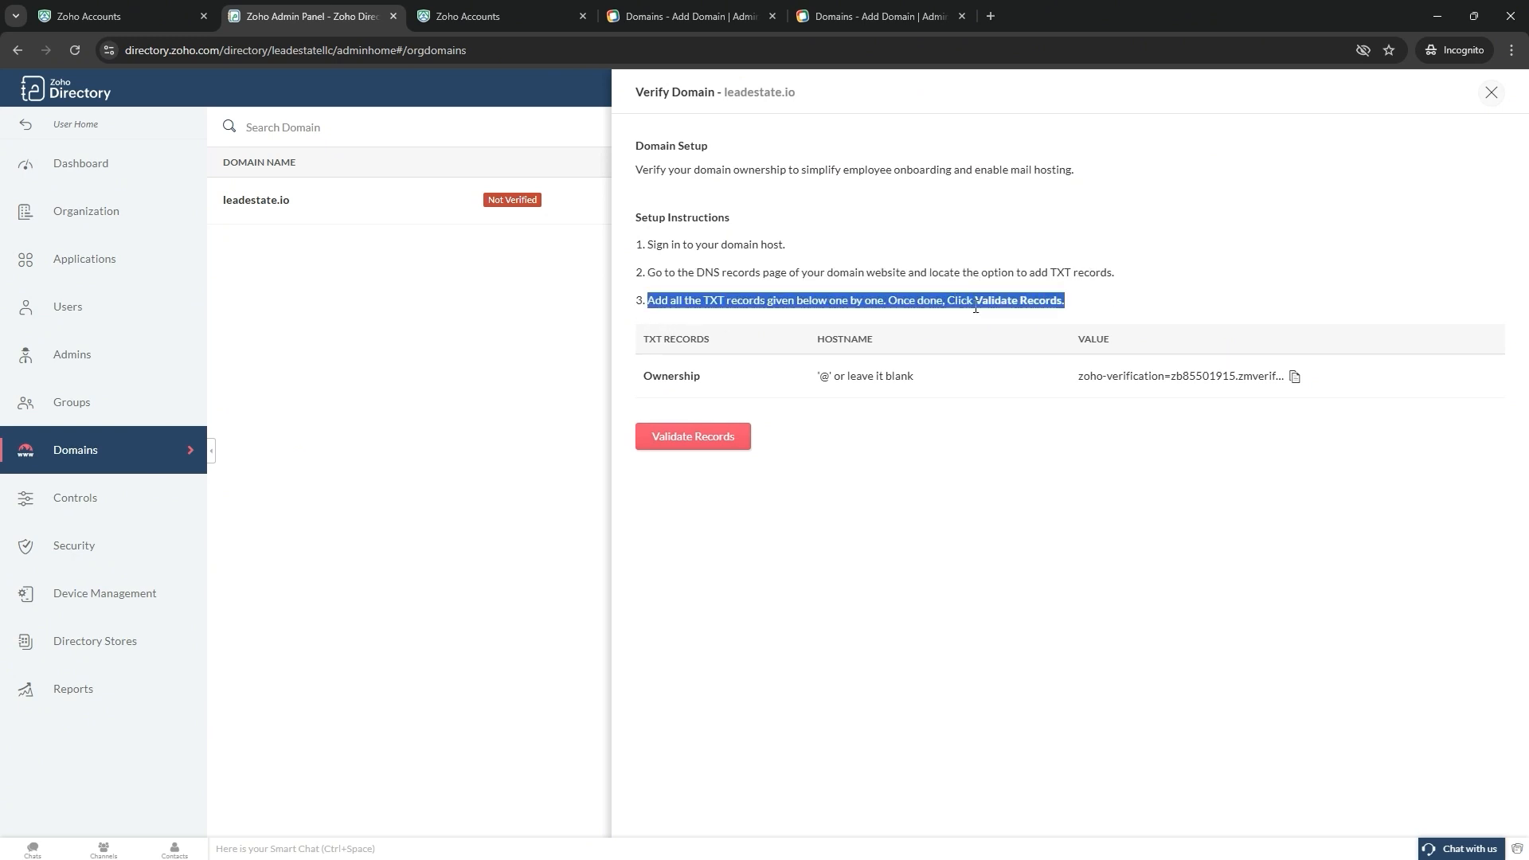
pyautogui.click(852, 301)
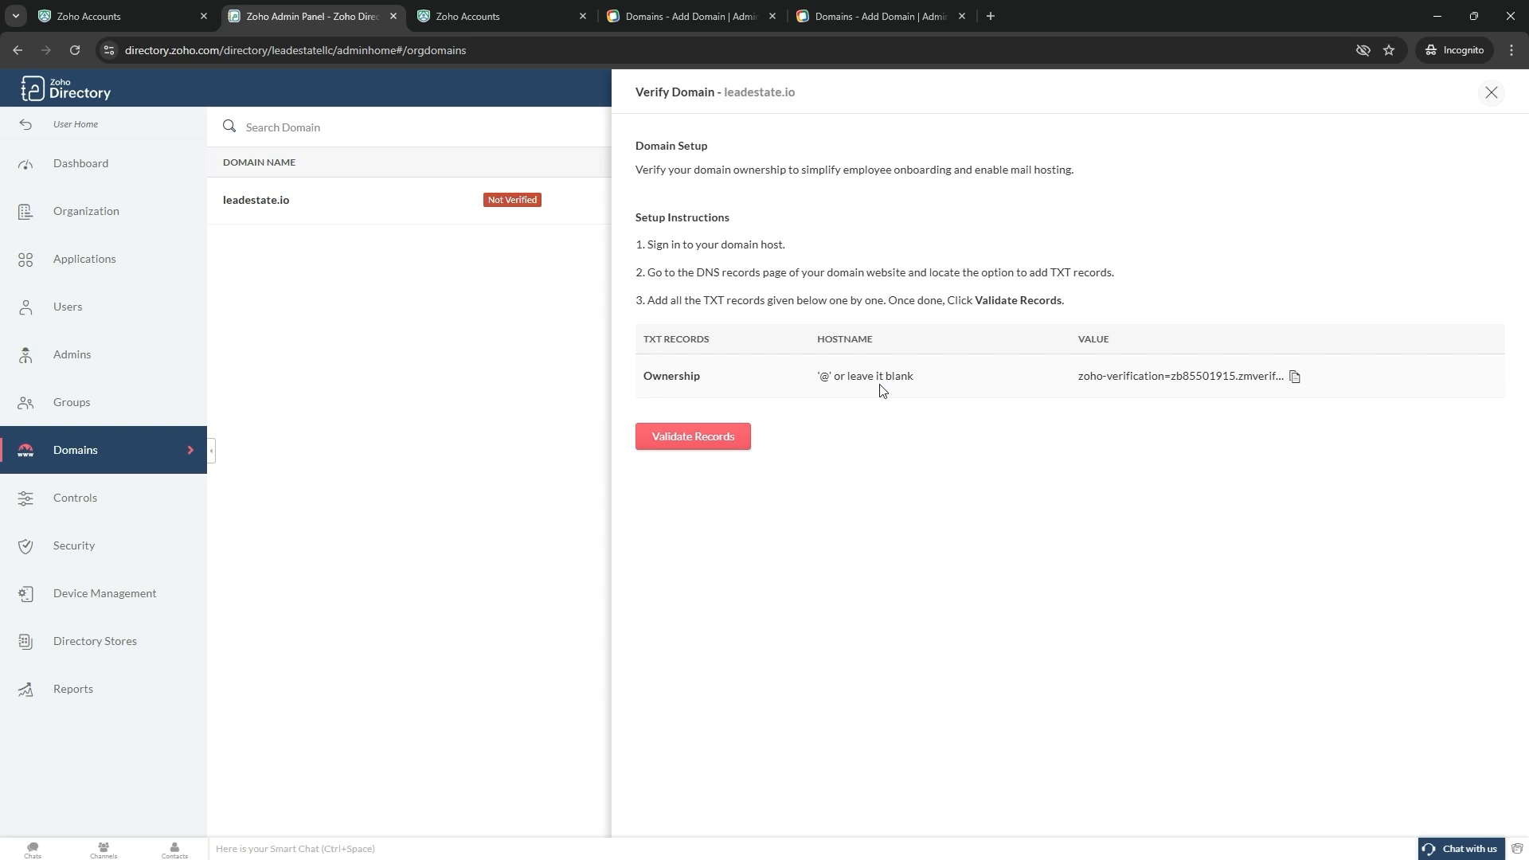
pyautogui.moveTo(647, 244); pyautogui.dragTo(799, 242)
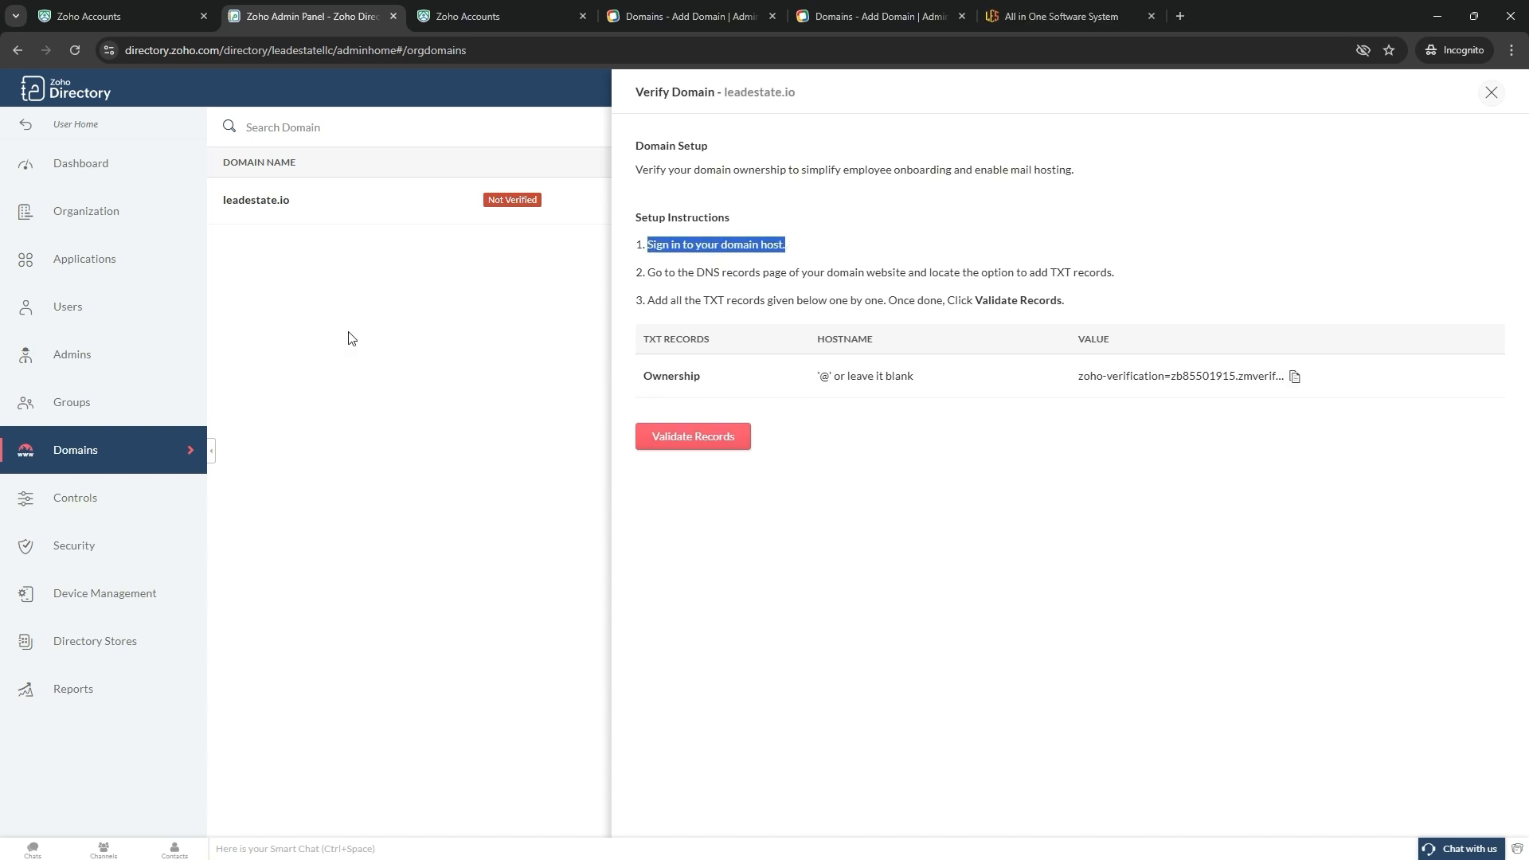
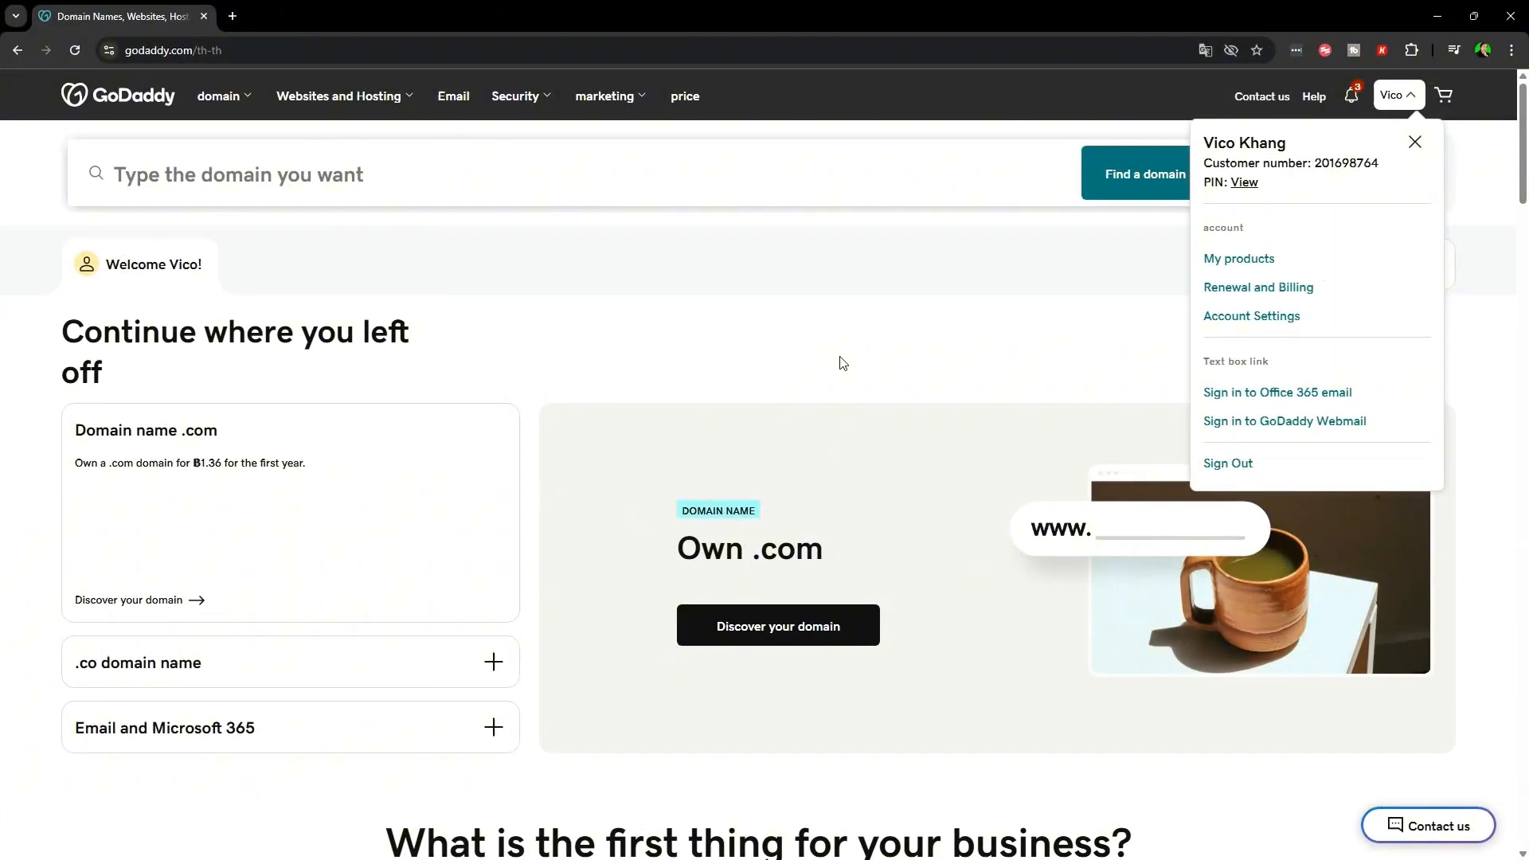
# - Go to My products from the account menu and open the leadestate business dashboard
pyautogui.click(843, 363)
pyautogui.click(1395, 95)
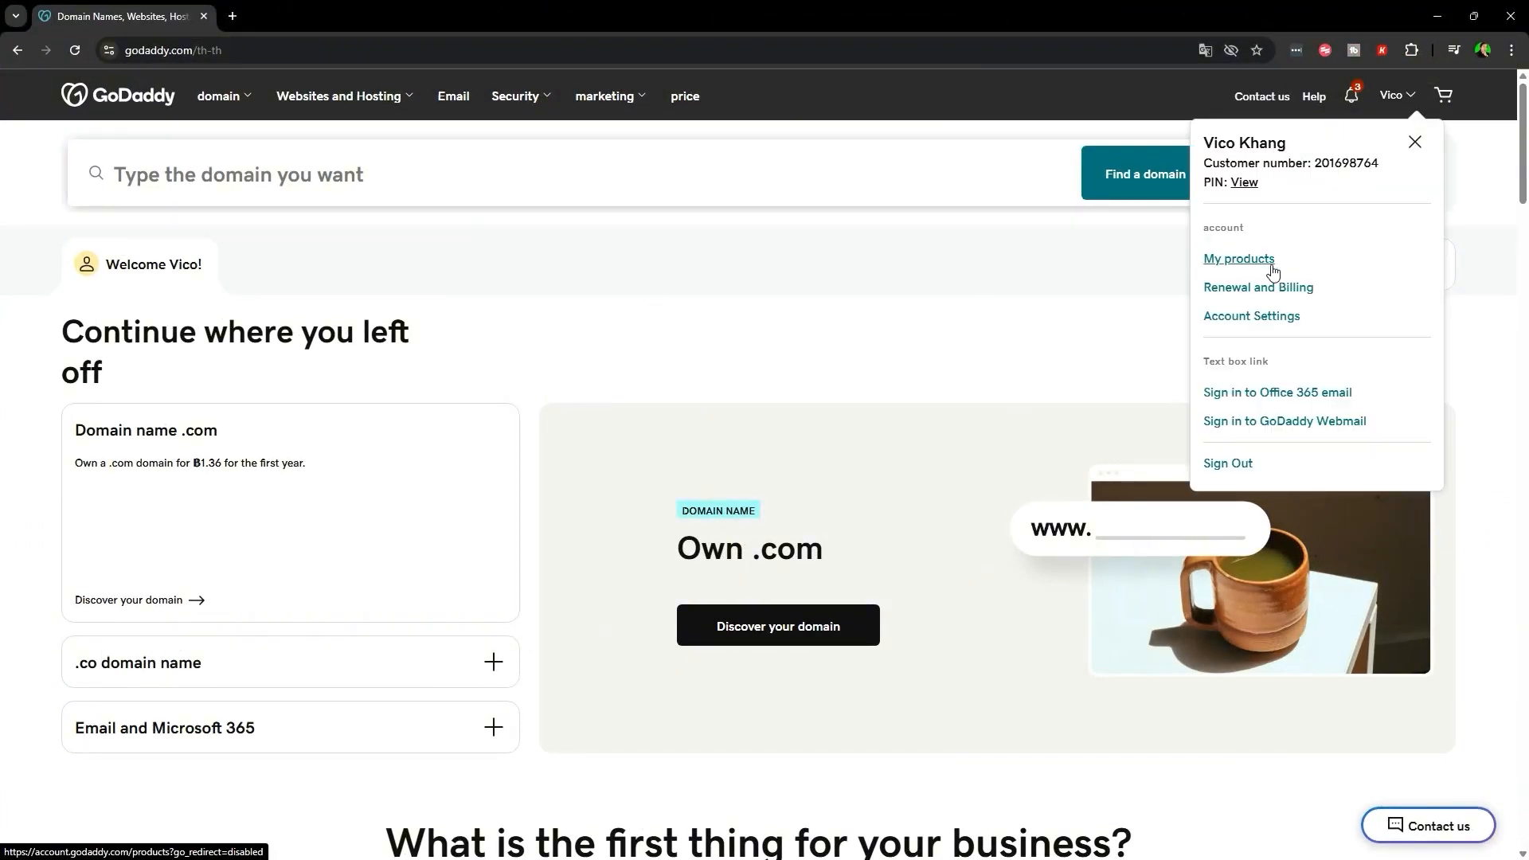
pyautogui.click(1236, 261)
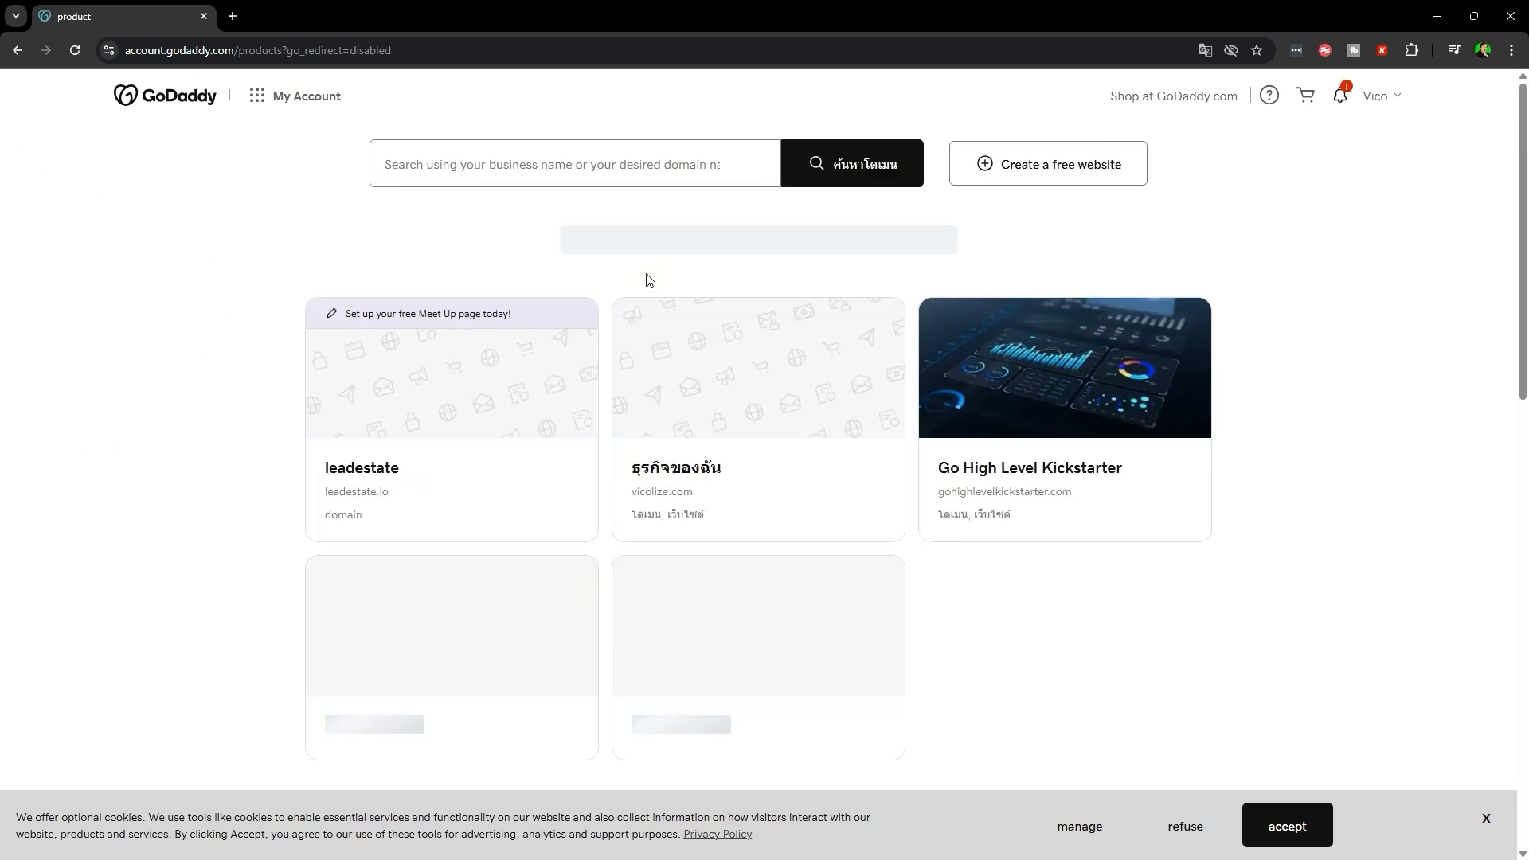
pyautogui.scroll(-2, 1109, 560)
pyautogui.scroll(2, 1116, 582)
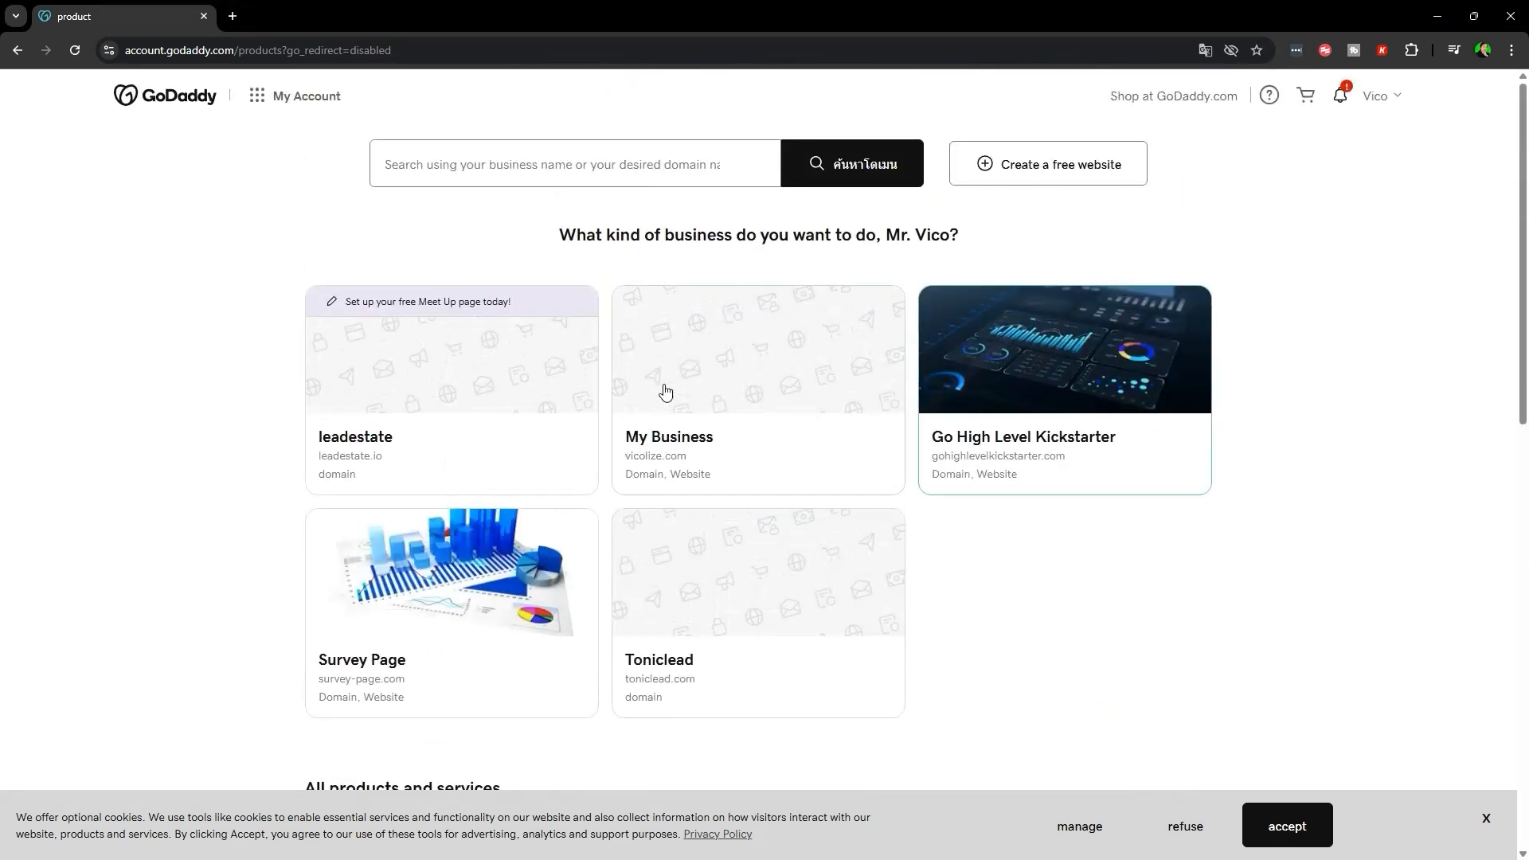
pyautogui.click(400, 432)
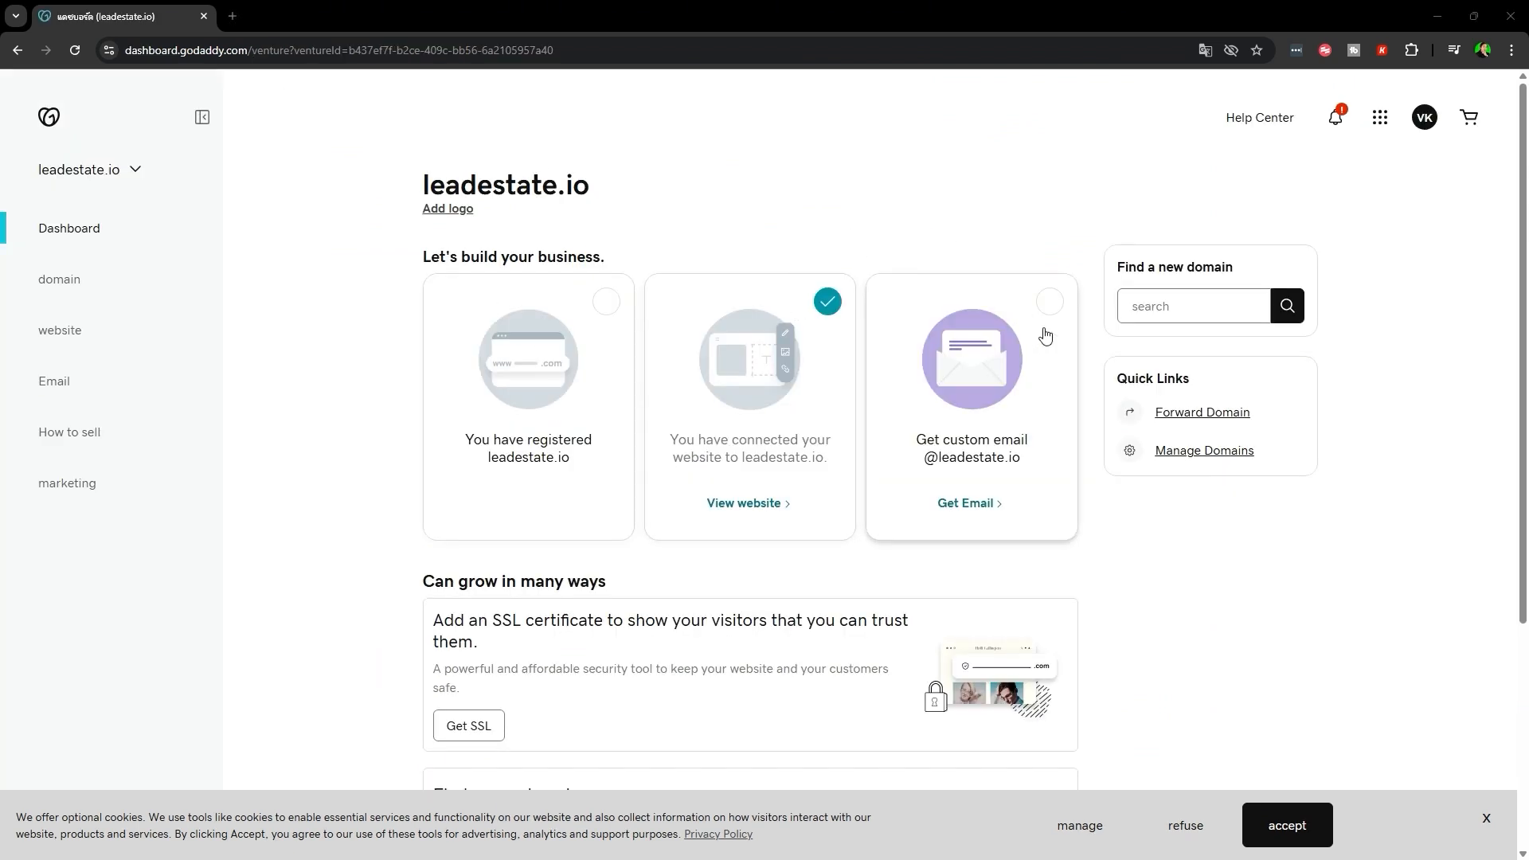
# - Compare the leadestate.io custom email plans, dismiss the offer, and find leadestate.io in the domain list
pyautogui.click(978, 441)
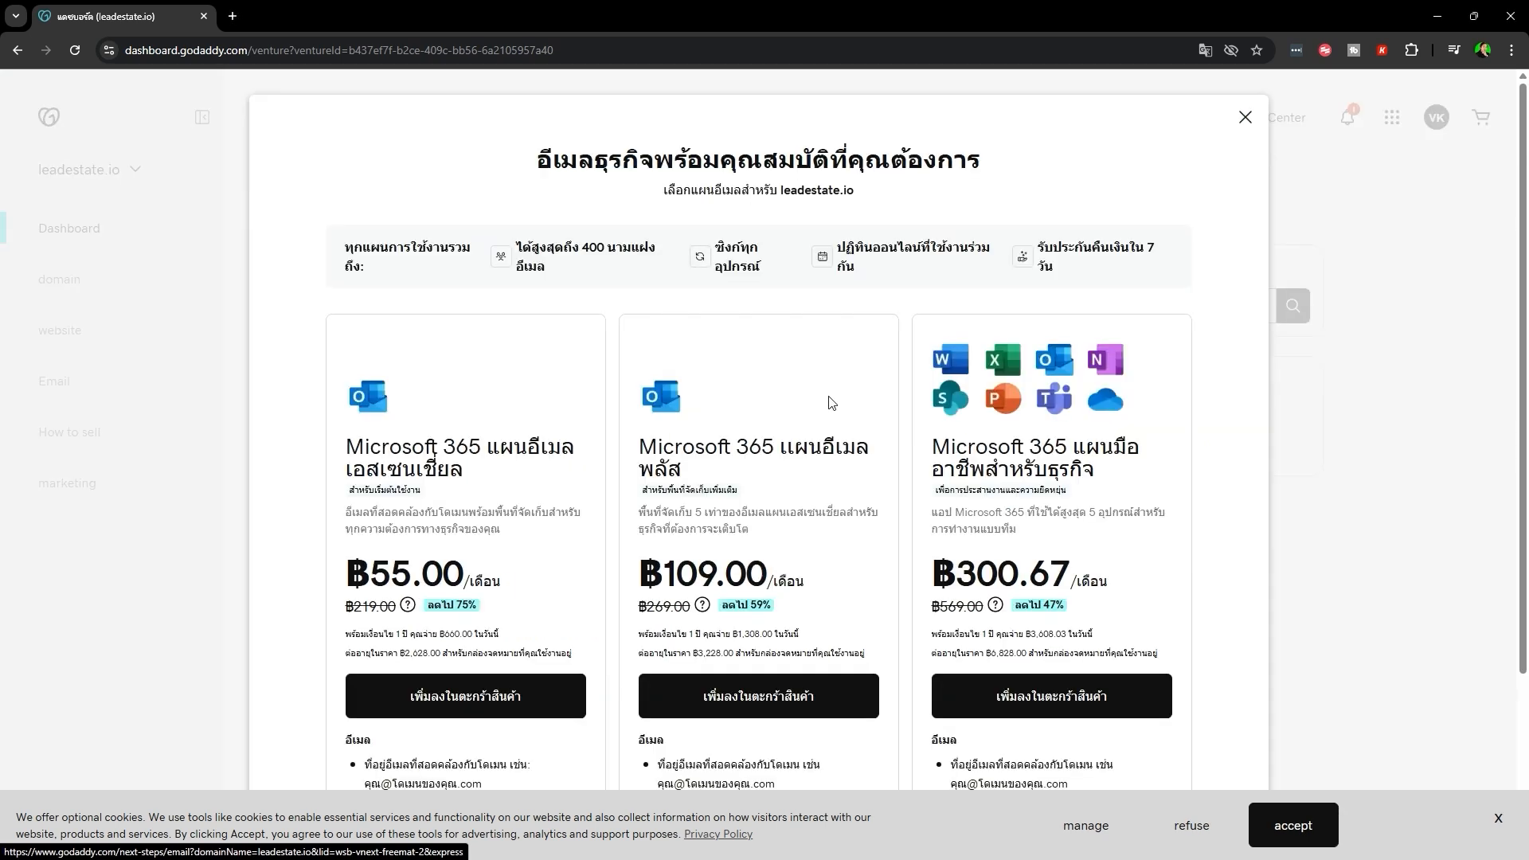
pyautogui.scroll(-3, 717, 478)
pyautogui.scroll(3, 518, 550)
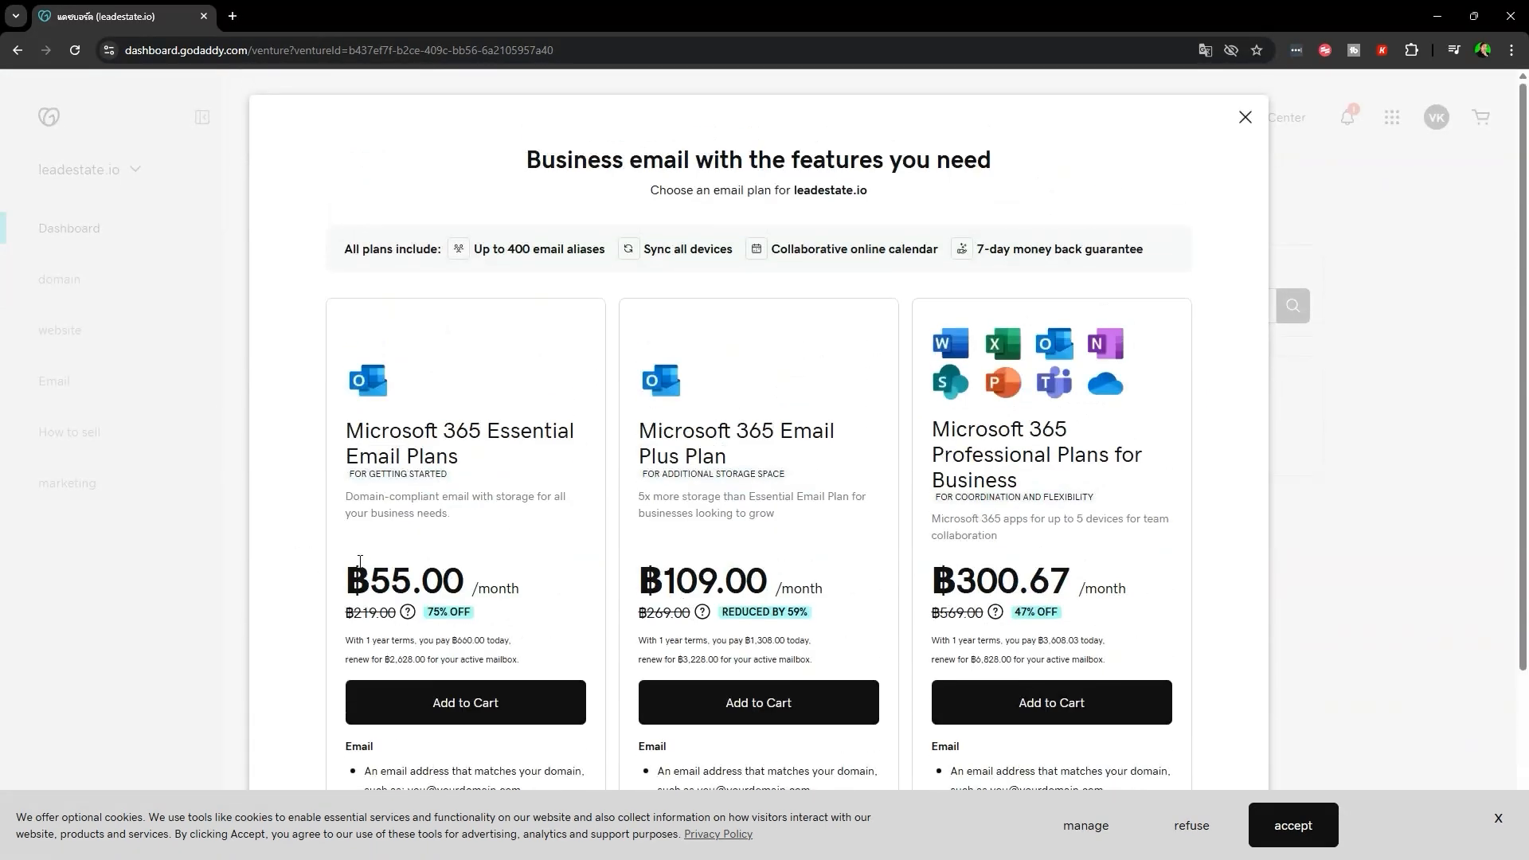
pyautogui.moveTo(360, 563); pyautogui.dragTo(1176, 594)
pyautogui.click(1208, 579)
pyautogui.click(1246, 117)
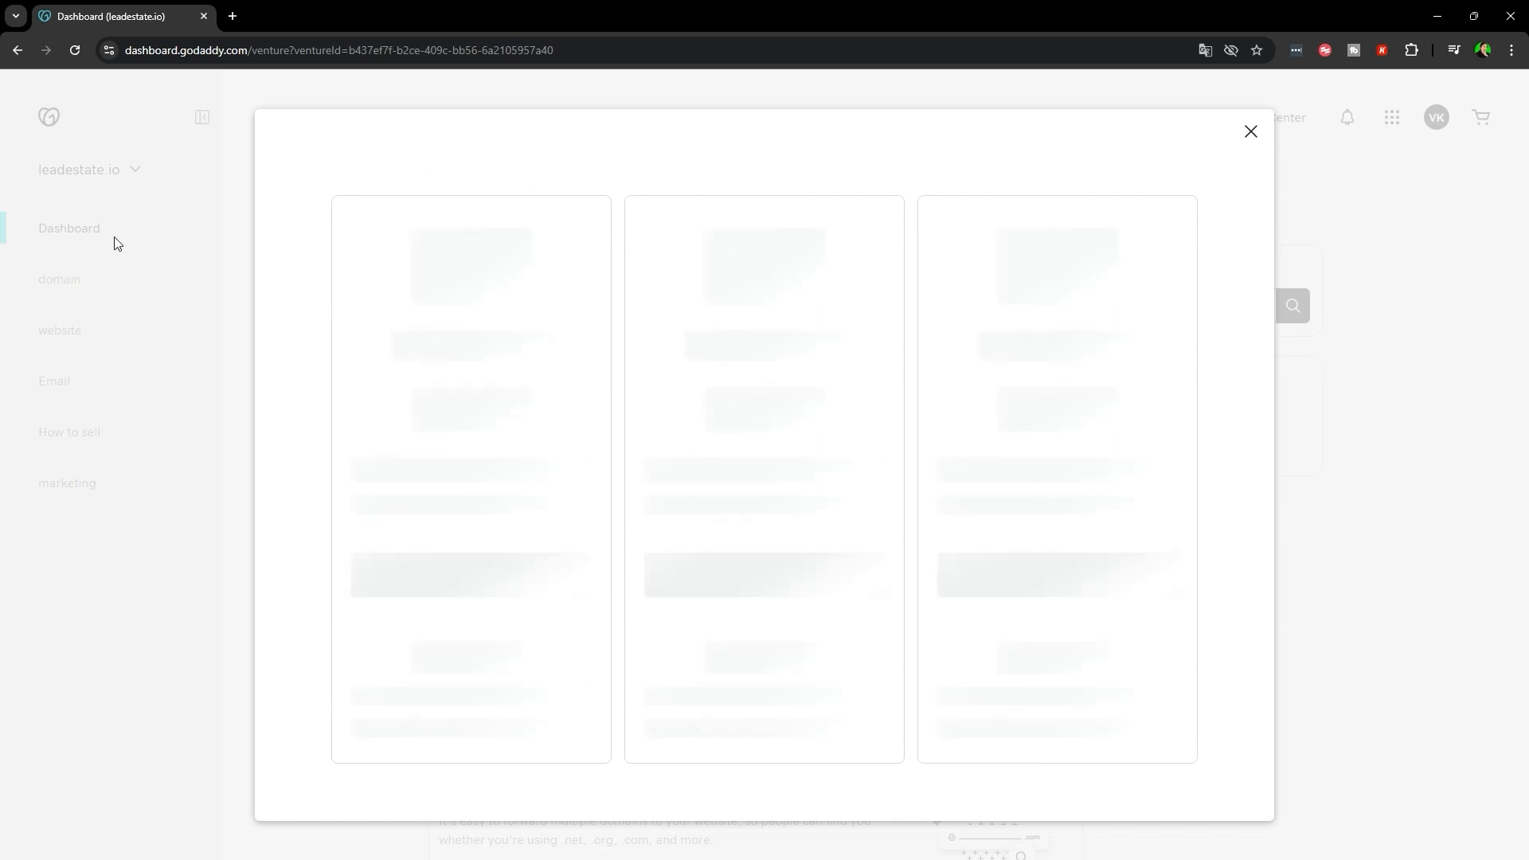
pyautogui.click(117, 244)
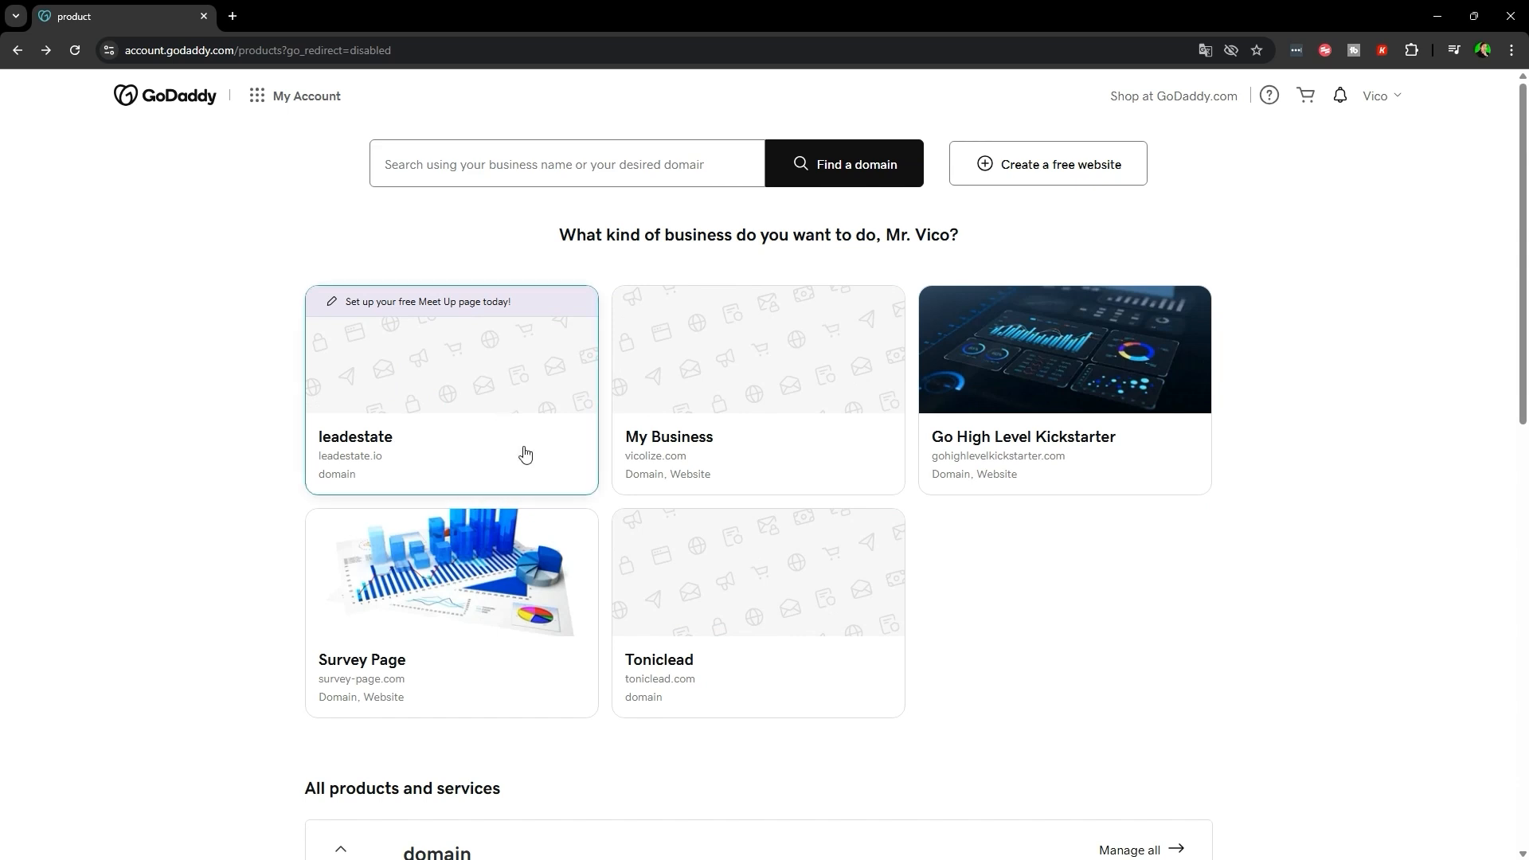
pyautogui.scroll(-10, 525, 454)
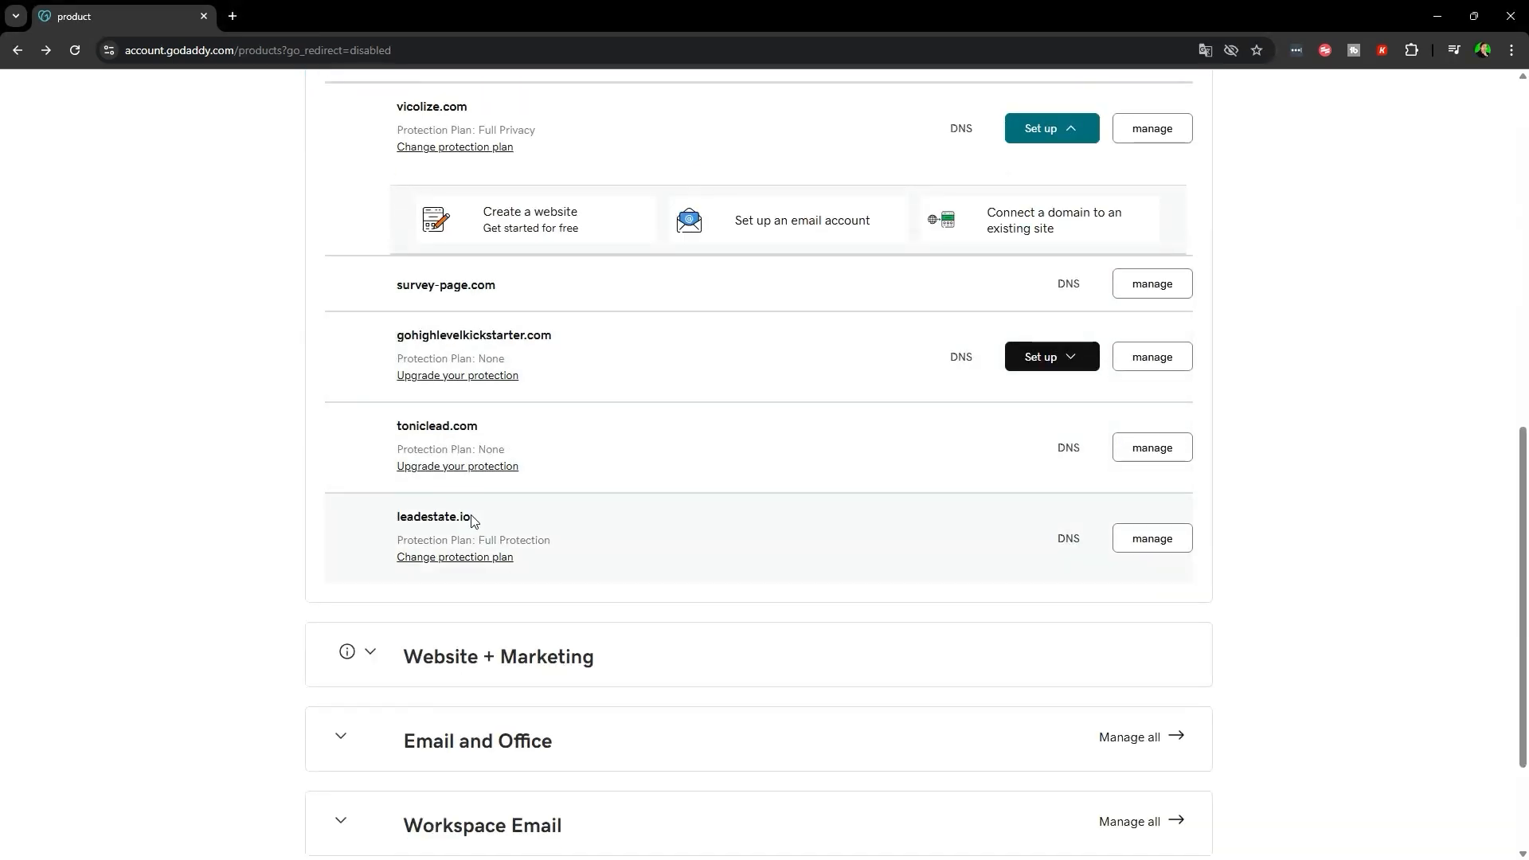
pyautogui.moveTo(399, 518); pyautogui.dragTo(472, 520)
# - Open leadestate.io's DNS settings and start a new TXT record named @
pyautogui.click(586, 524)
pyautogui.scroll(-1, 631, 519)
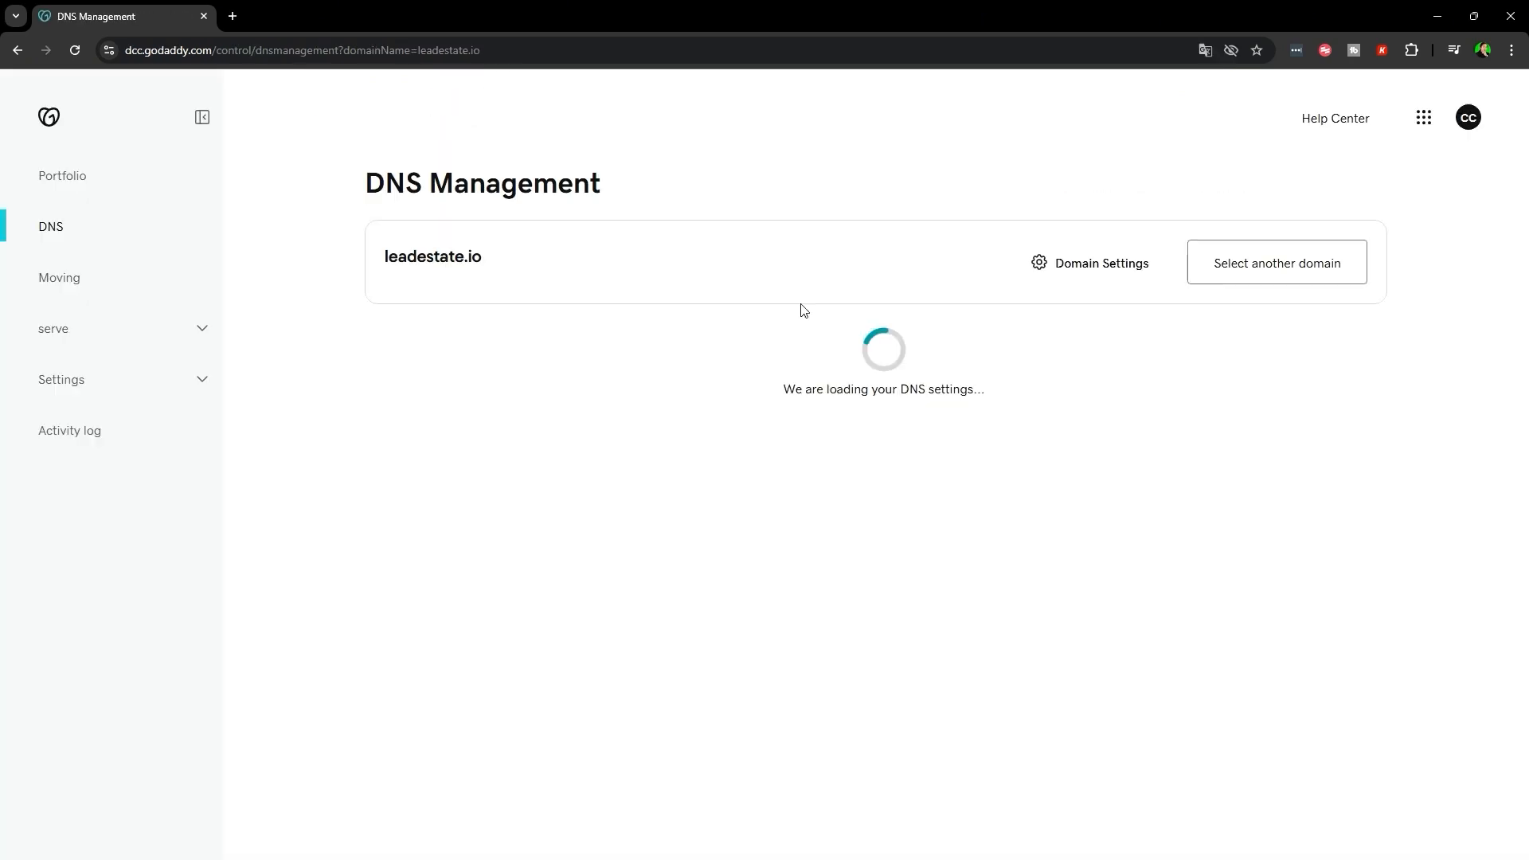
pyautogui.scroll(-9, 894, 420)
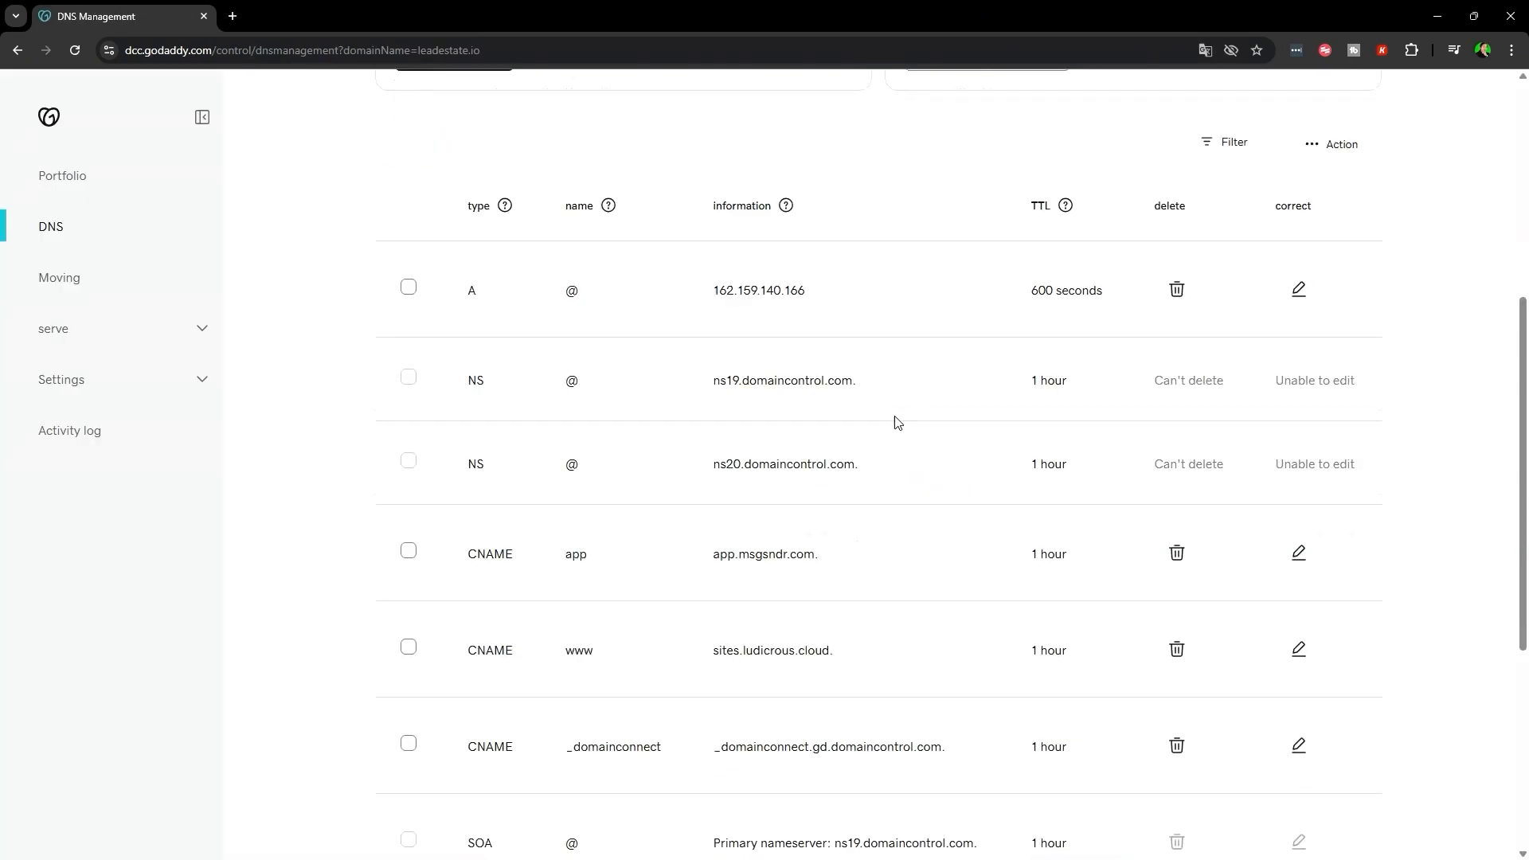
pyautogui.scroll(7, 966, 438)
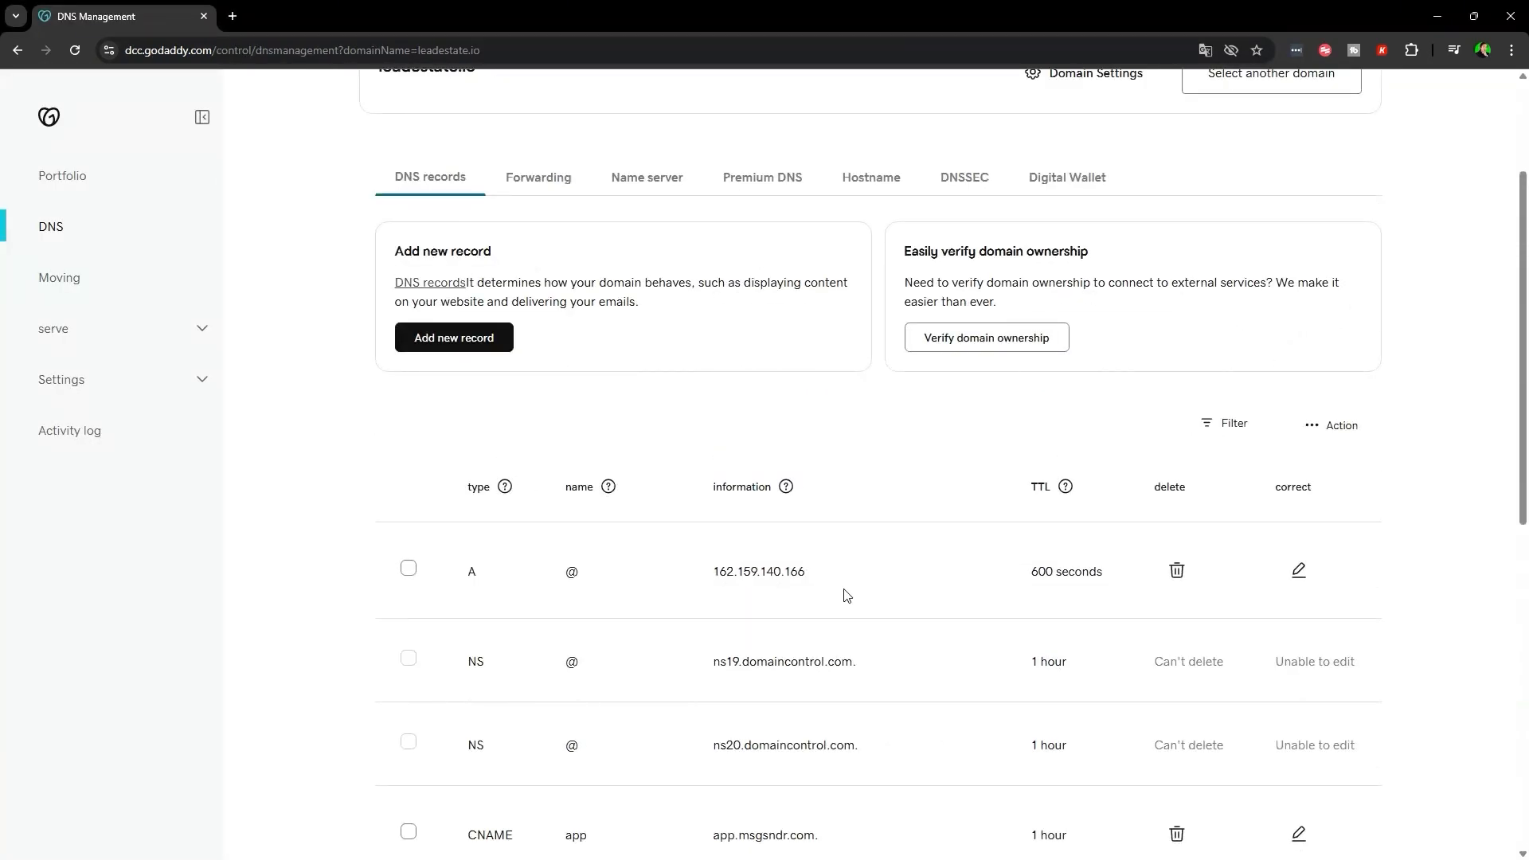
pyautogui.scroll(3, 660, 424)
pyautogui.click(450, 535)
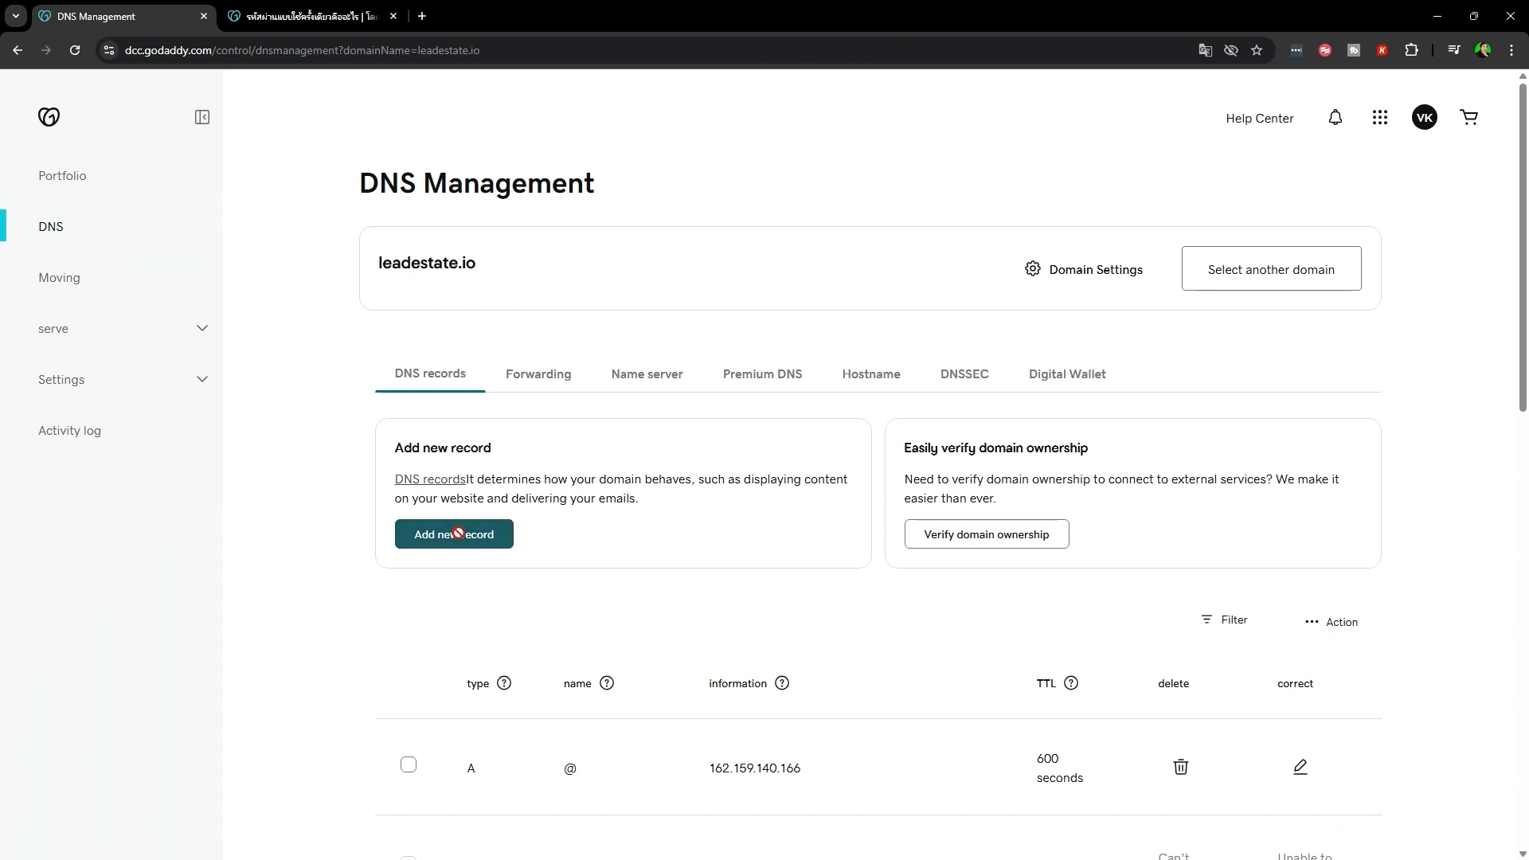
pyautogui.click(482, 496)
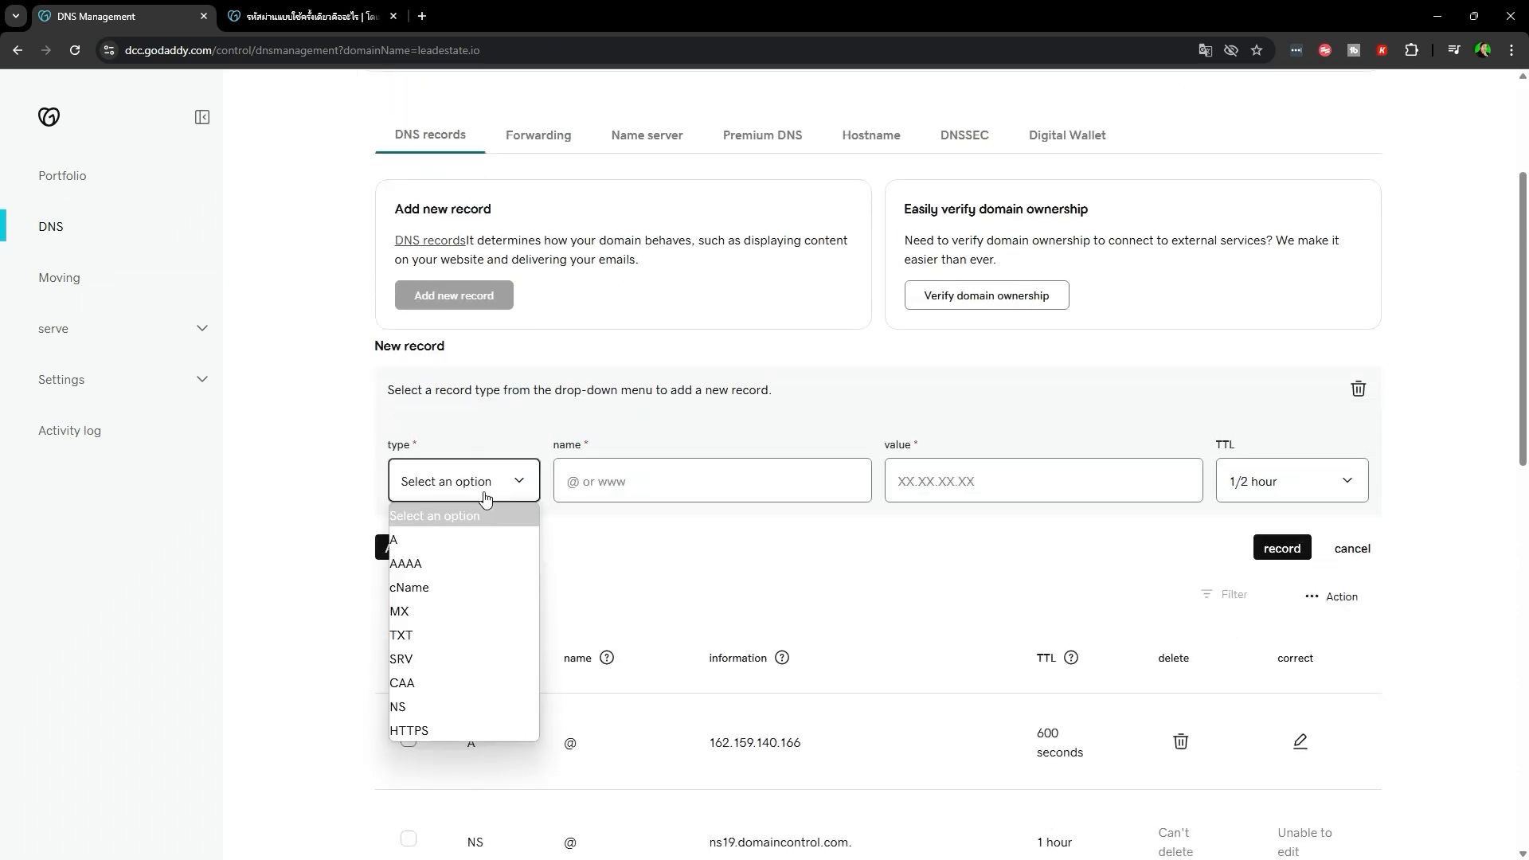
pyautogui.click(406, 635)
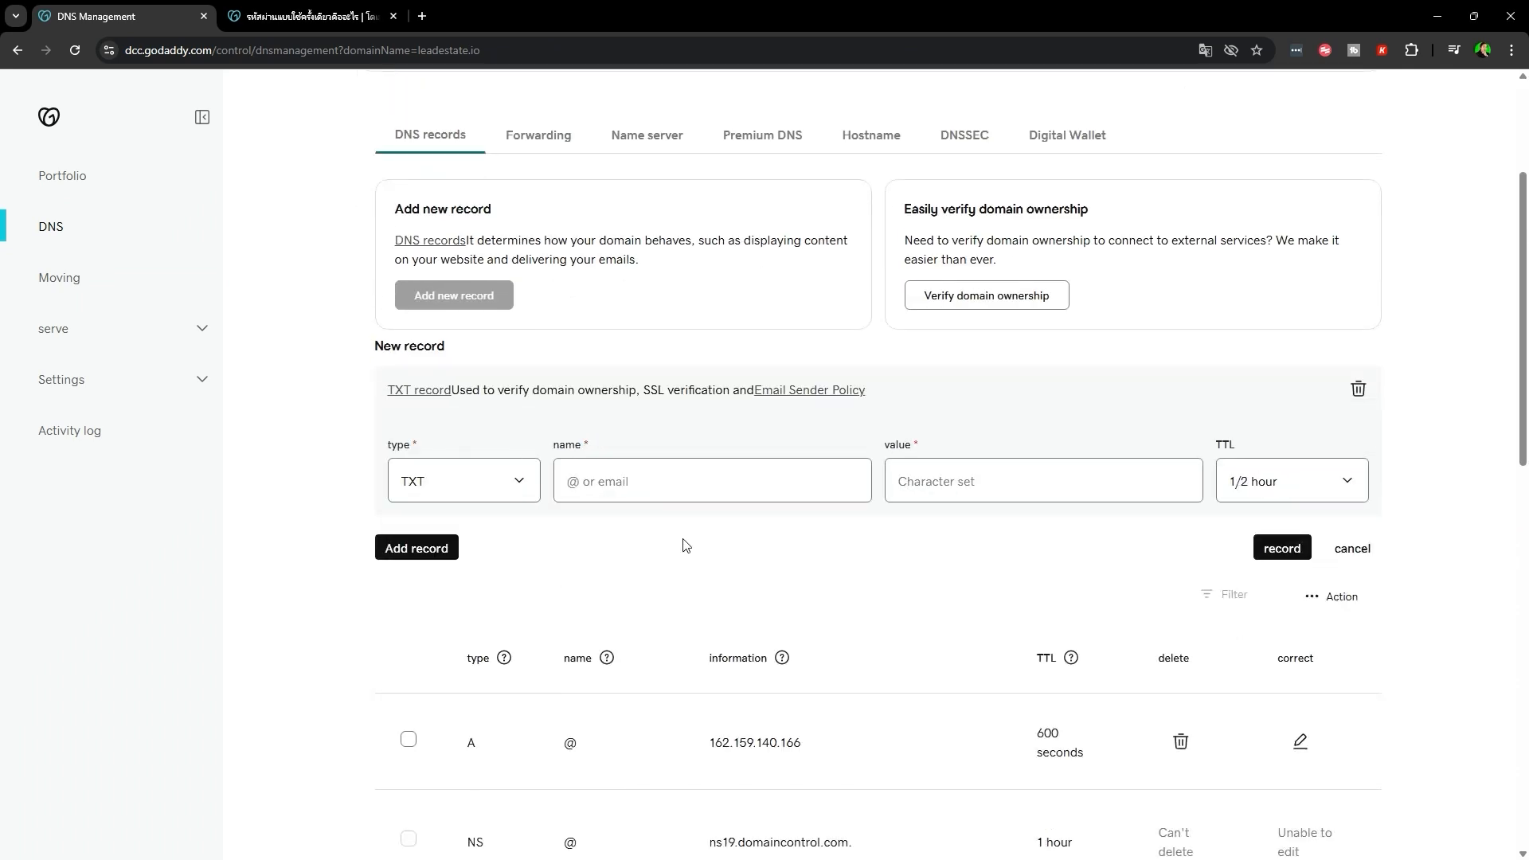
pyautogui.scroll(1, 624, 604)
pyautogui.click(633, 566)
pyautogui.write('@')
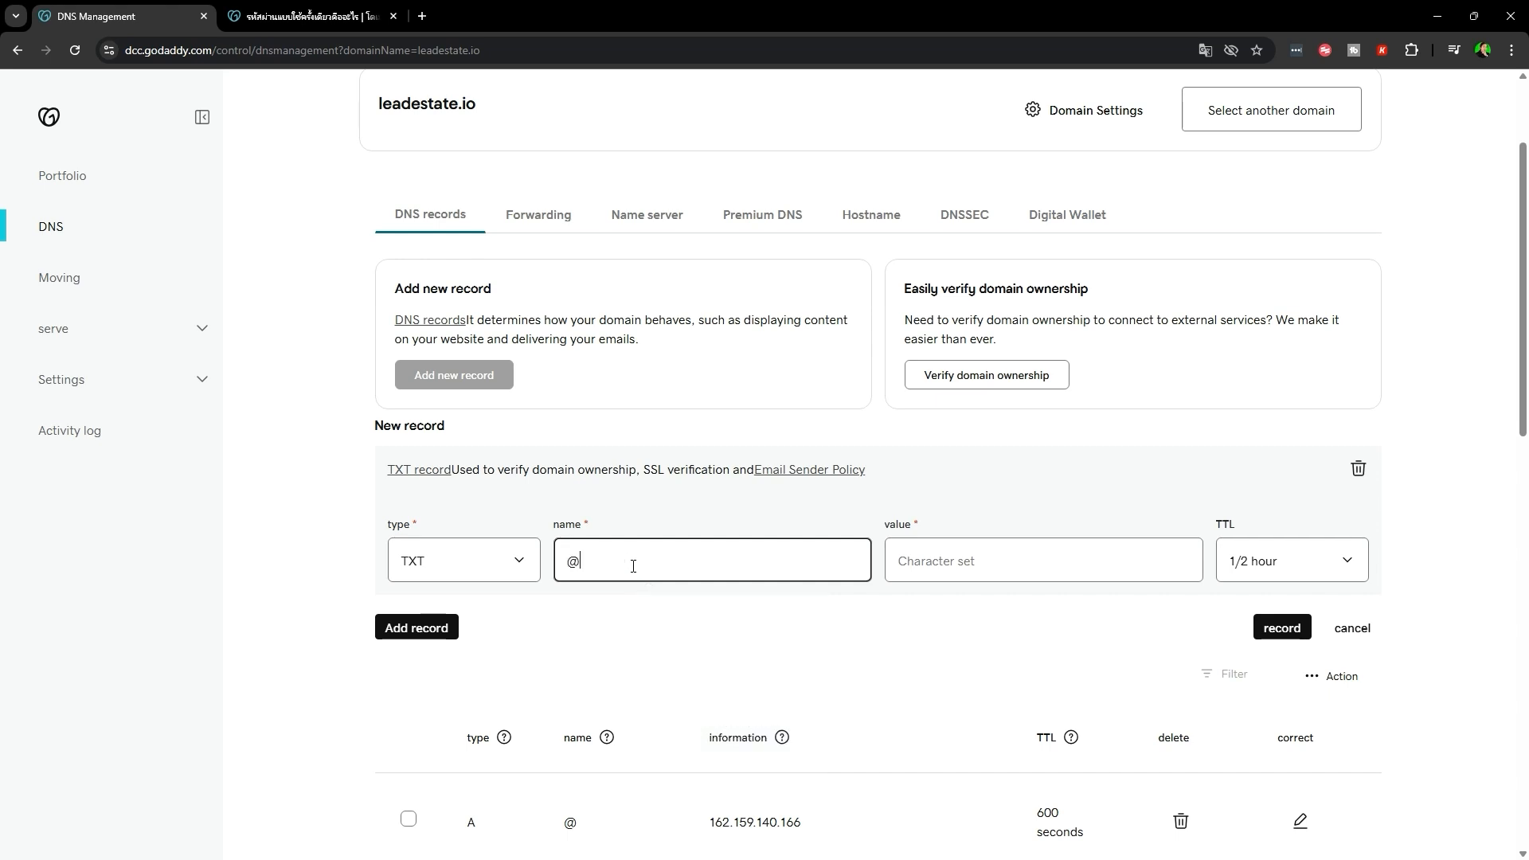
pyautogui.click(988, 564)
pyautogui.click(770, 612)
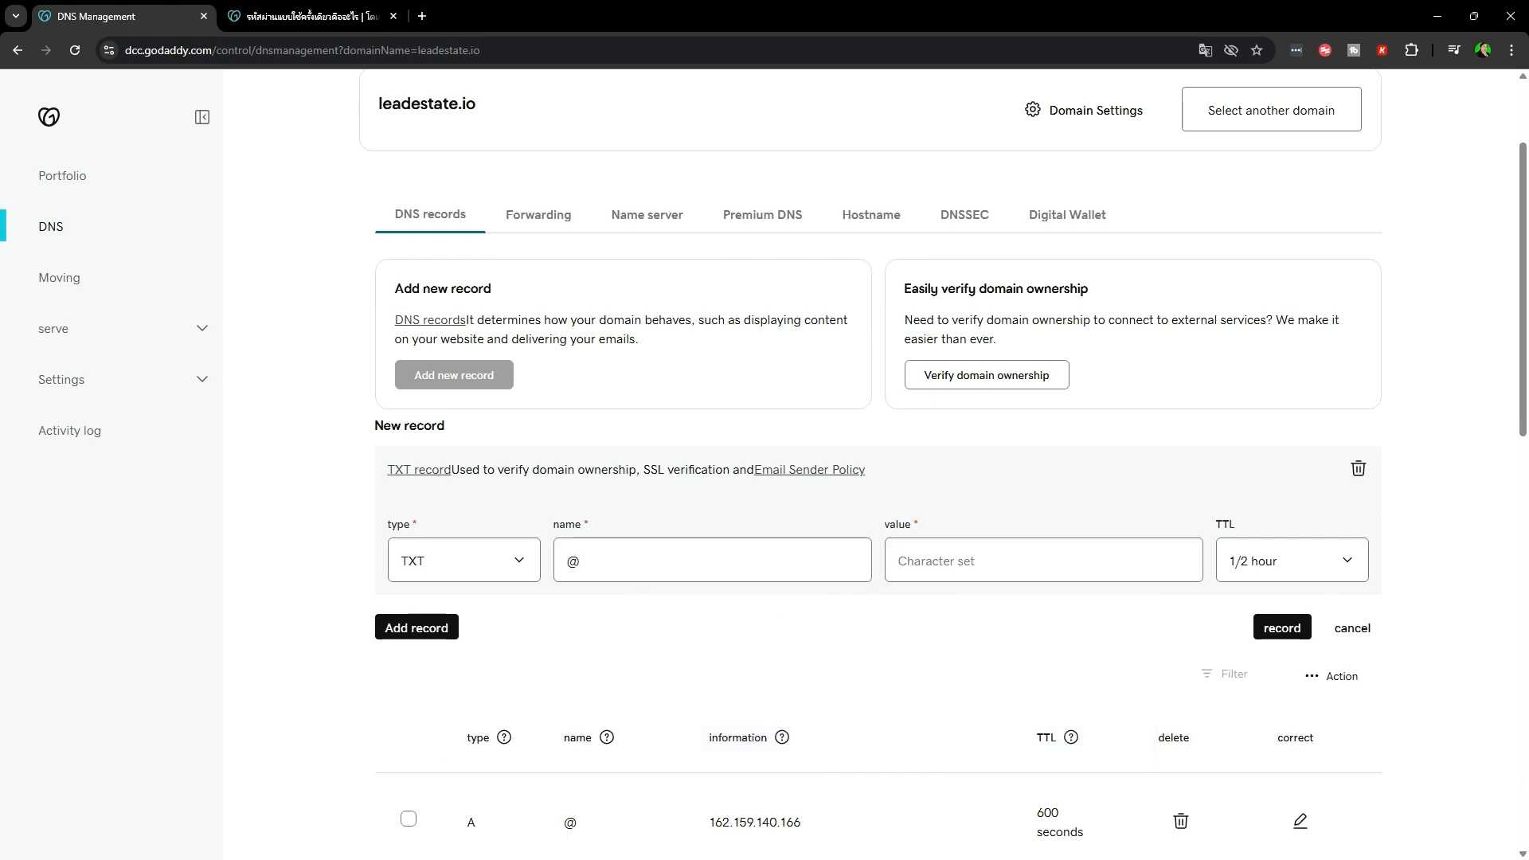
# - Copy Zoho's ownership verification value and paste it as the TXT record's value
pyautogui.hotkey('alt', 'Tab')
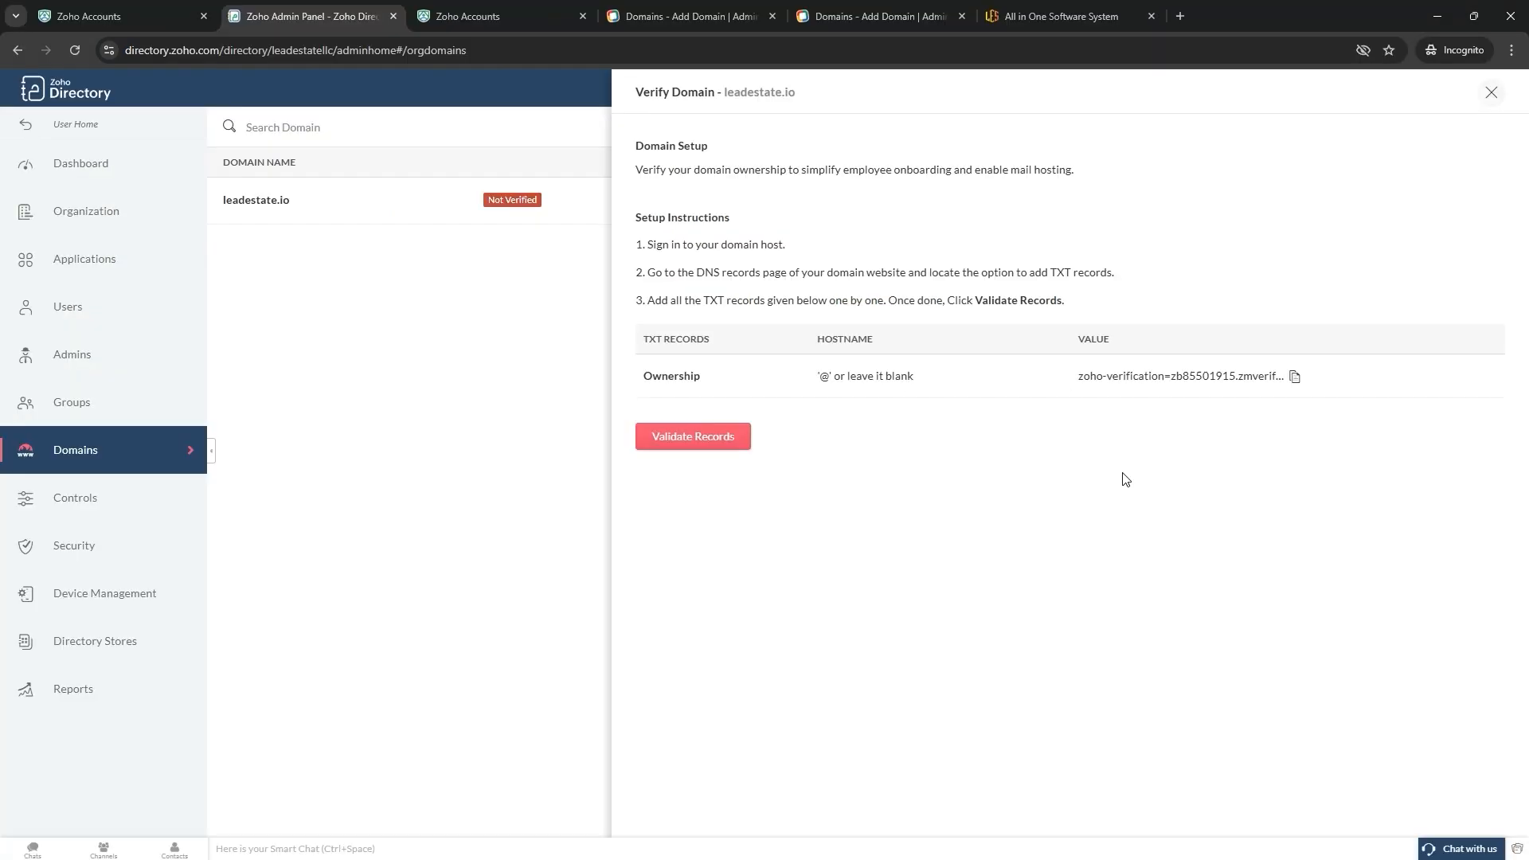
pyautogui.click(1294, 377)
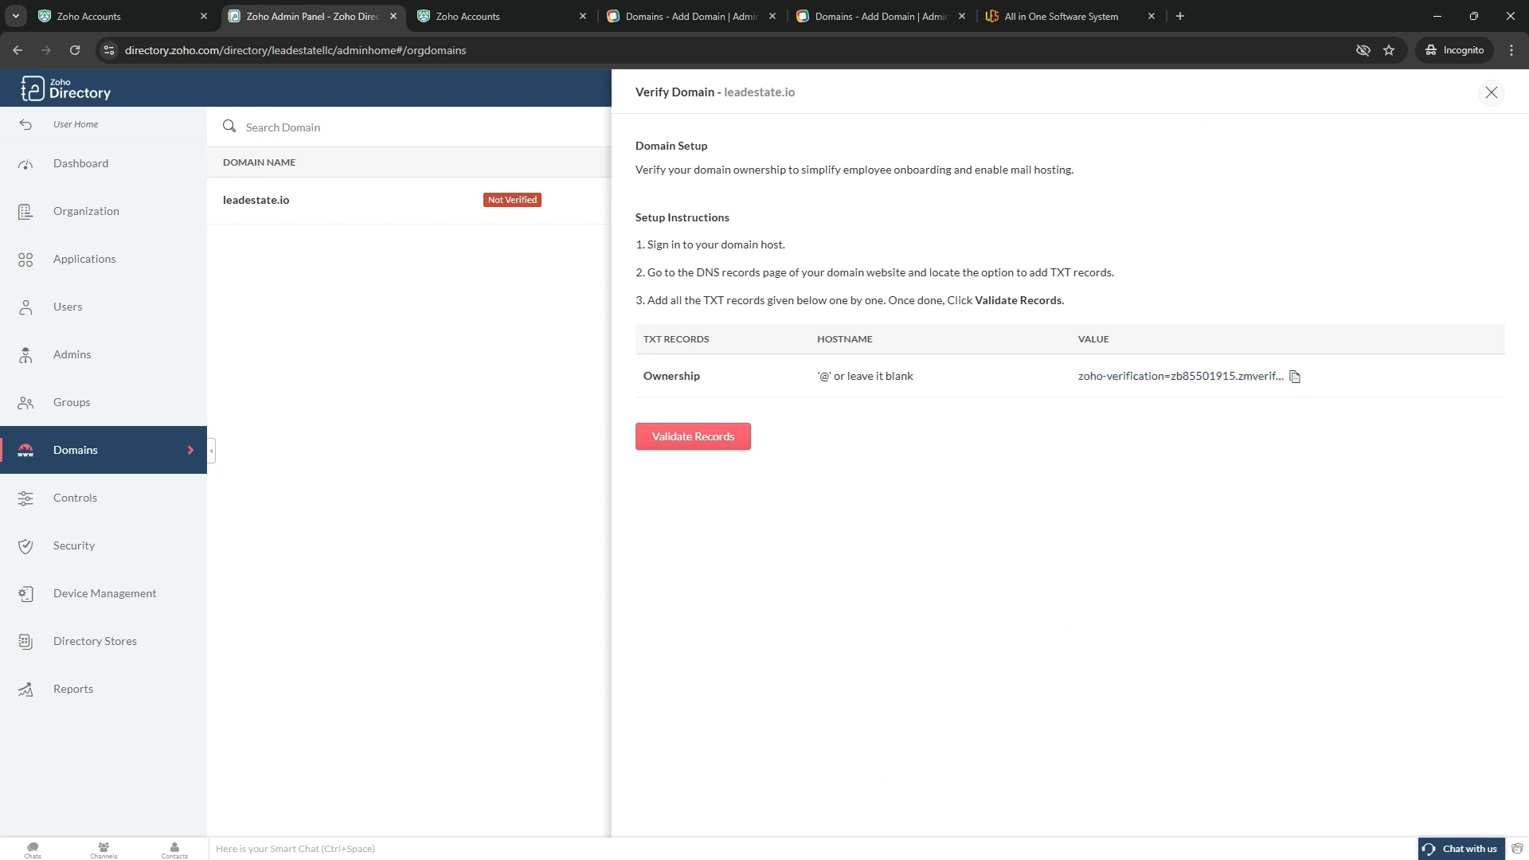
pyautogui.hotkey('alt', 'Tab')
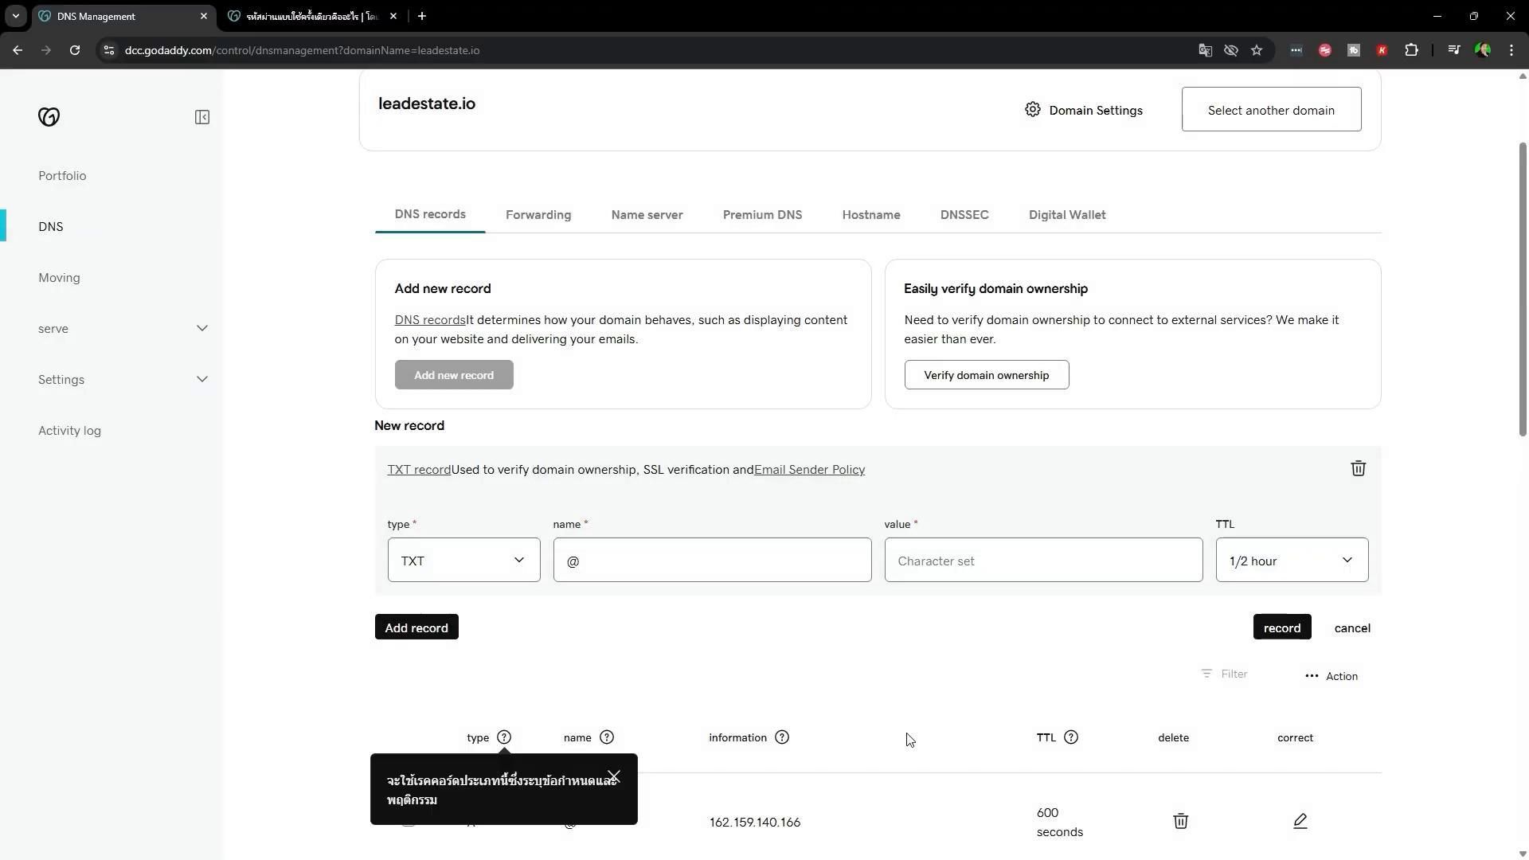
pyautogui.scroll(-2, 911, 740)
pyautogui.click(986, 373)
pyautogui.hotkey('ctrl', 'v')
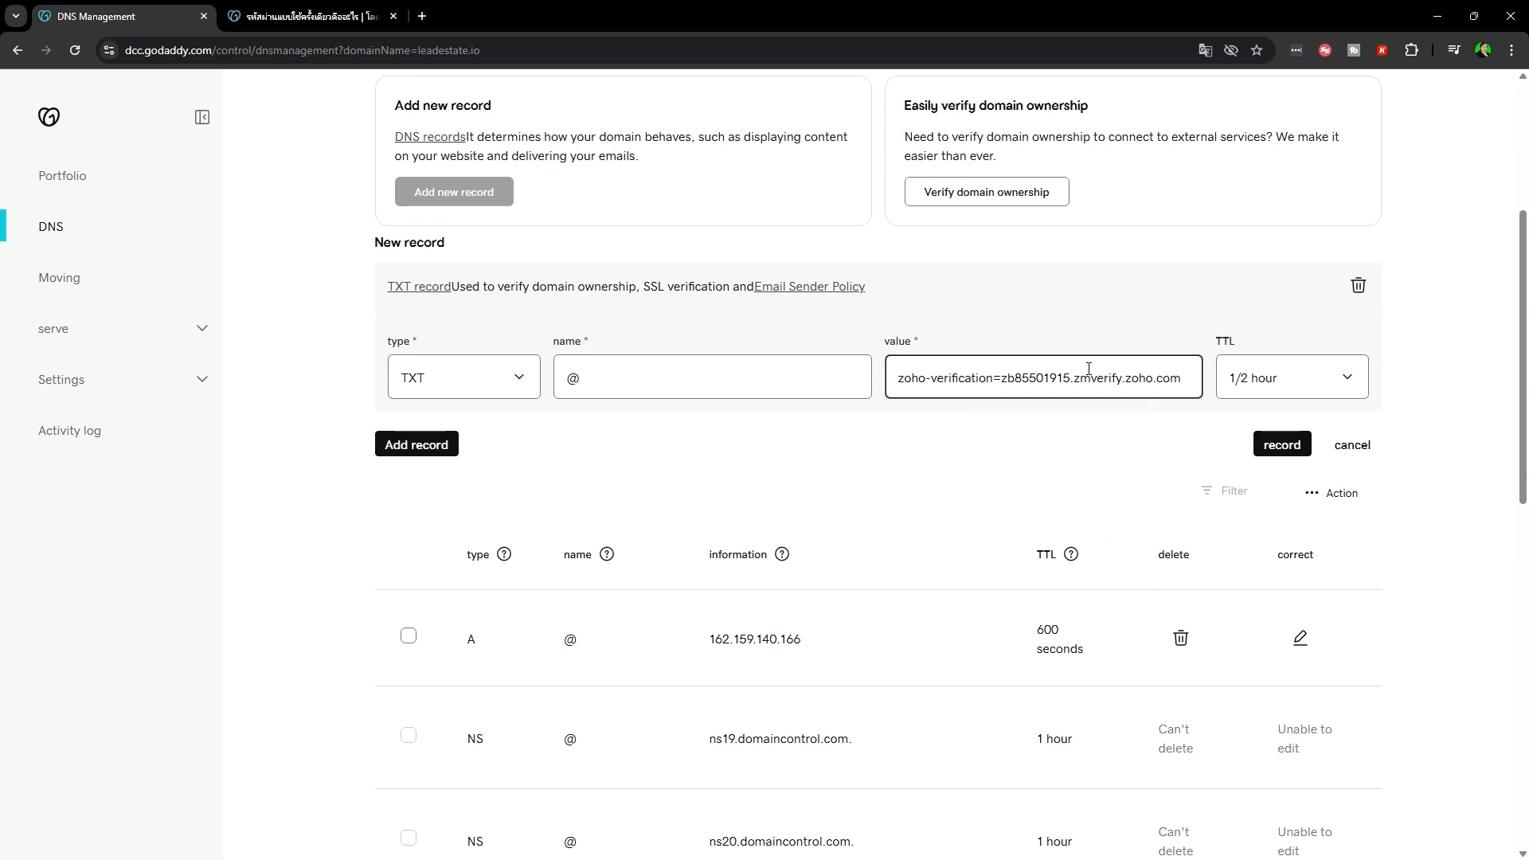
# - Give the record a custom 600-second TTL and save the TXT record
pyautogui.click(1292, 382)
pyautogui.click(1287, 525)
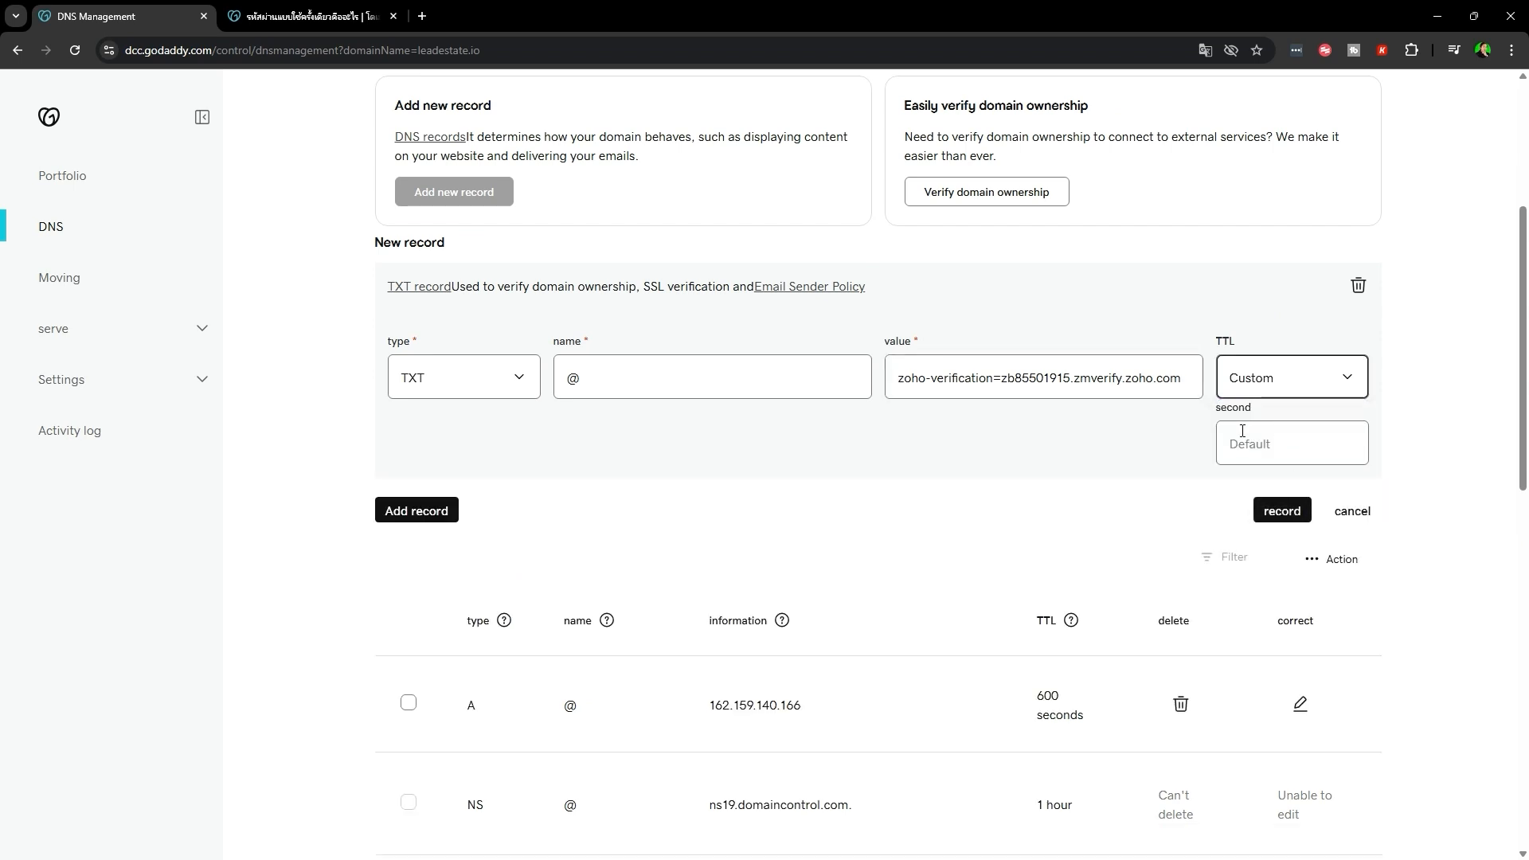
pyautogui.click(1242, 431)
pyautogui.write('6')
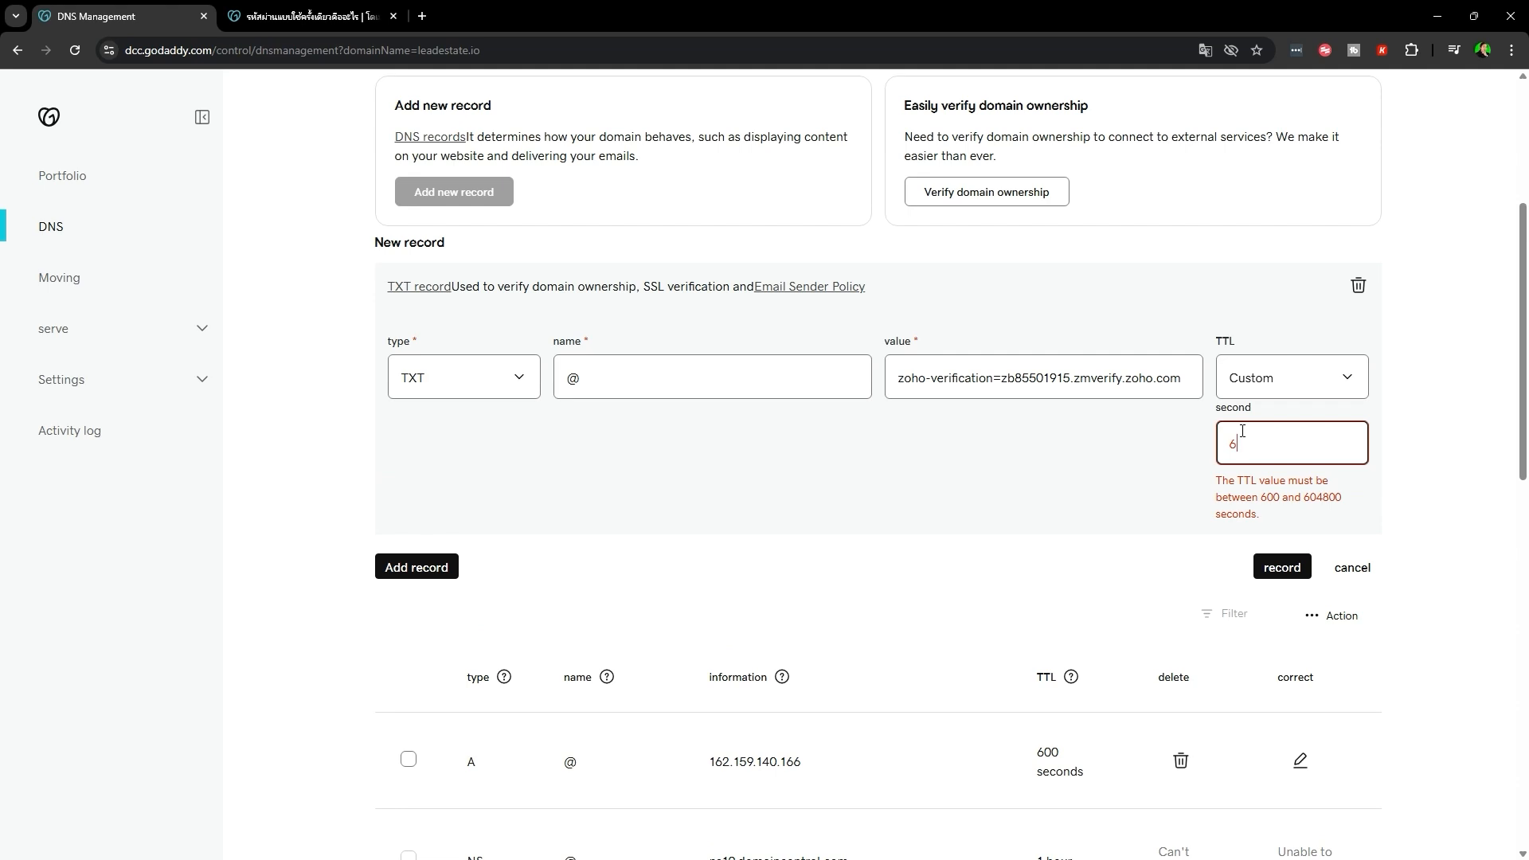
pyautogui.write('00')
pyautogui.click(1400, 434)
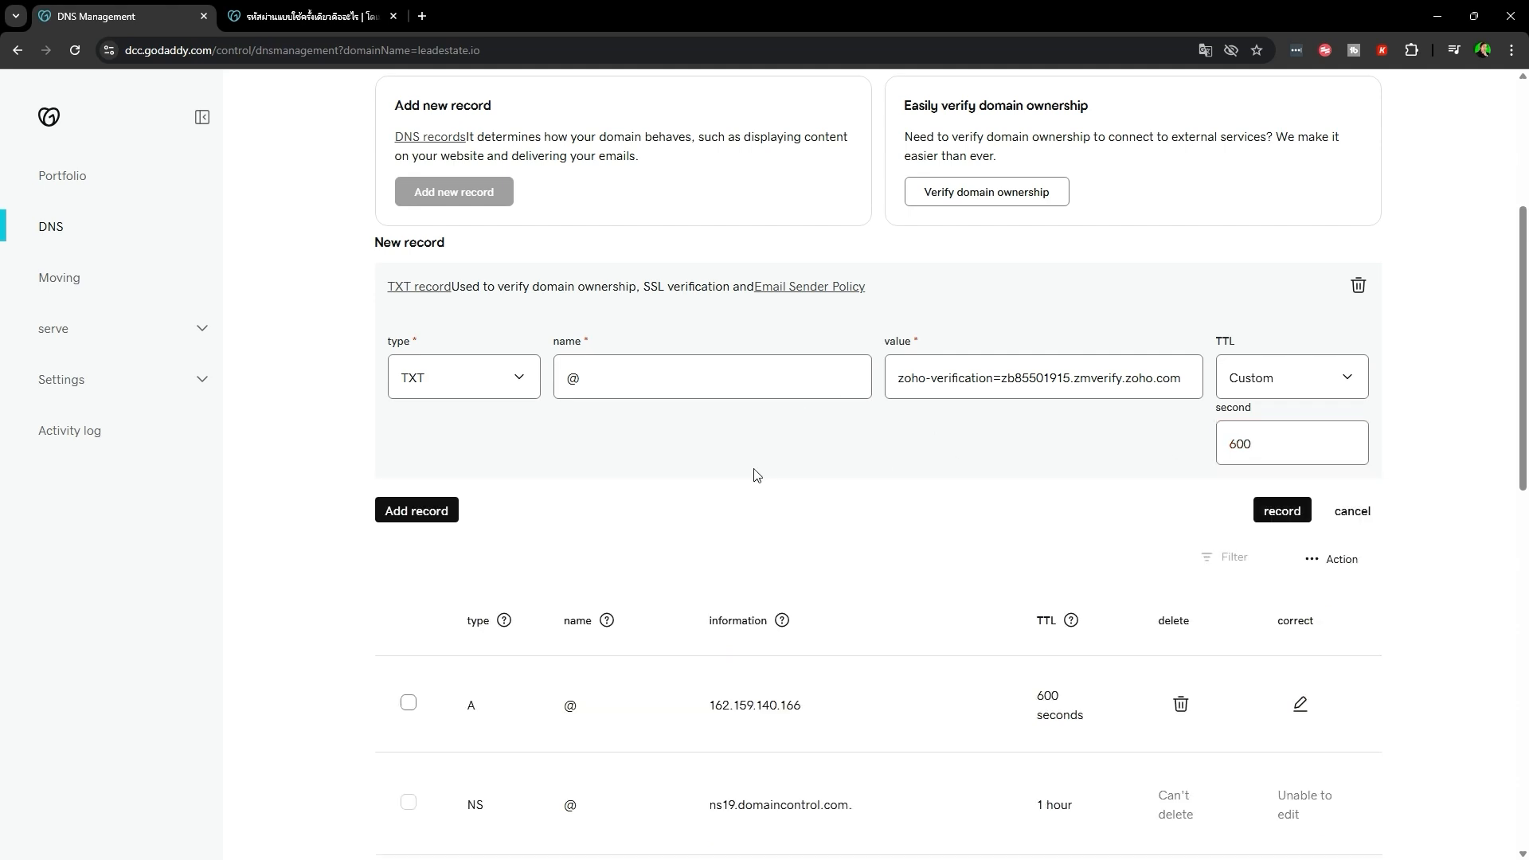
pyautogui.scroll(3, 701, 573)
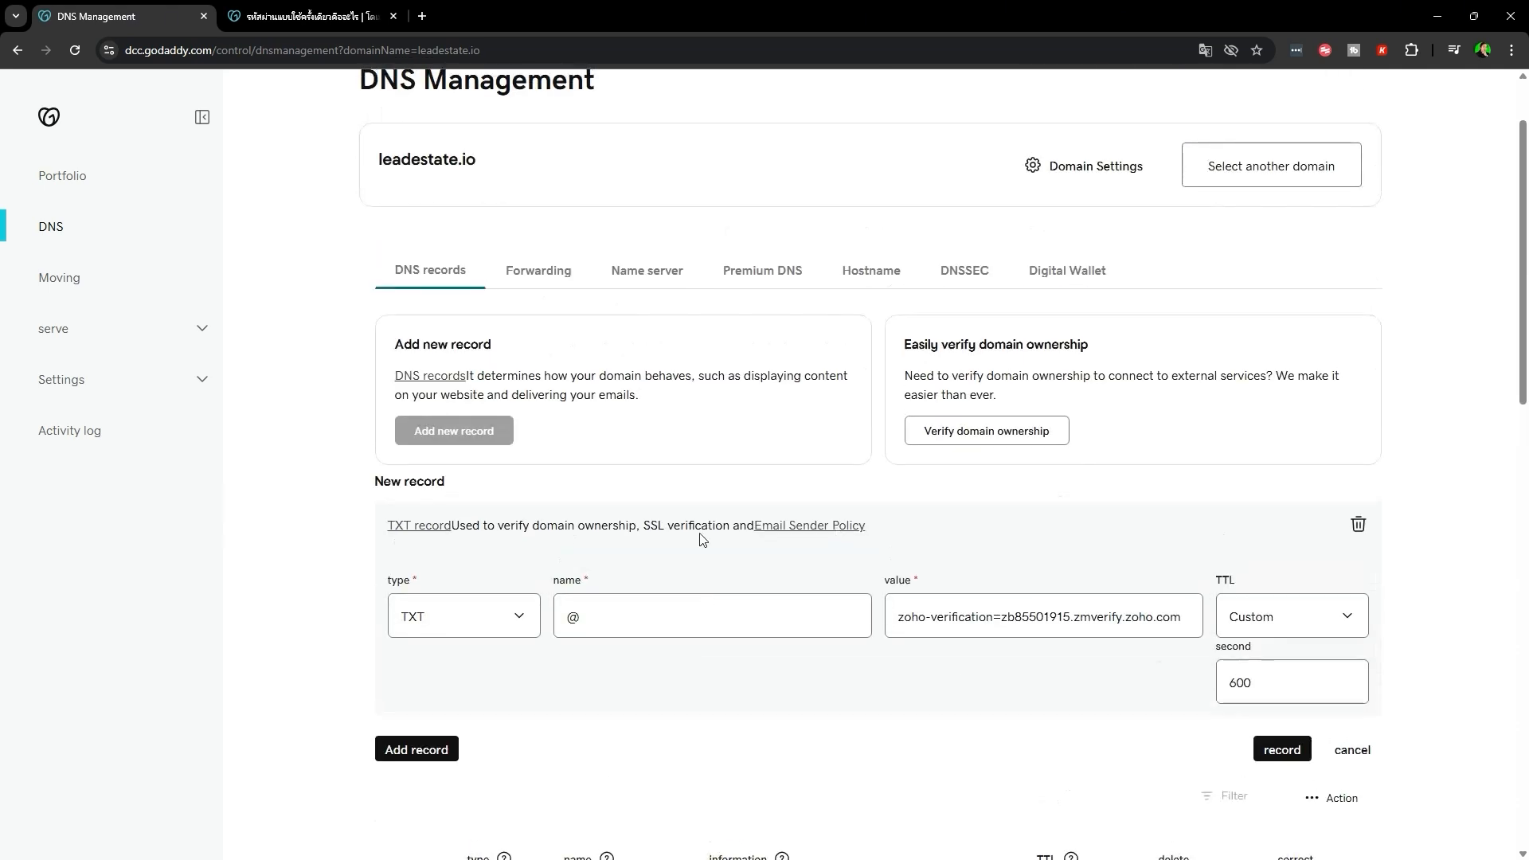
pyautogui.click(1280, 756)
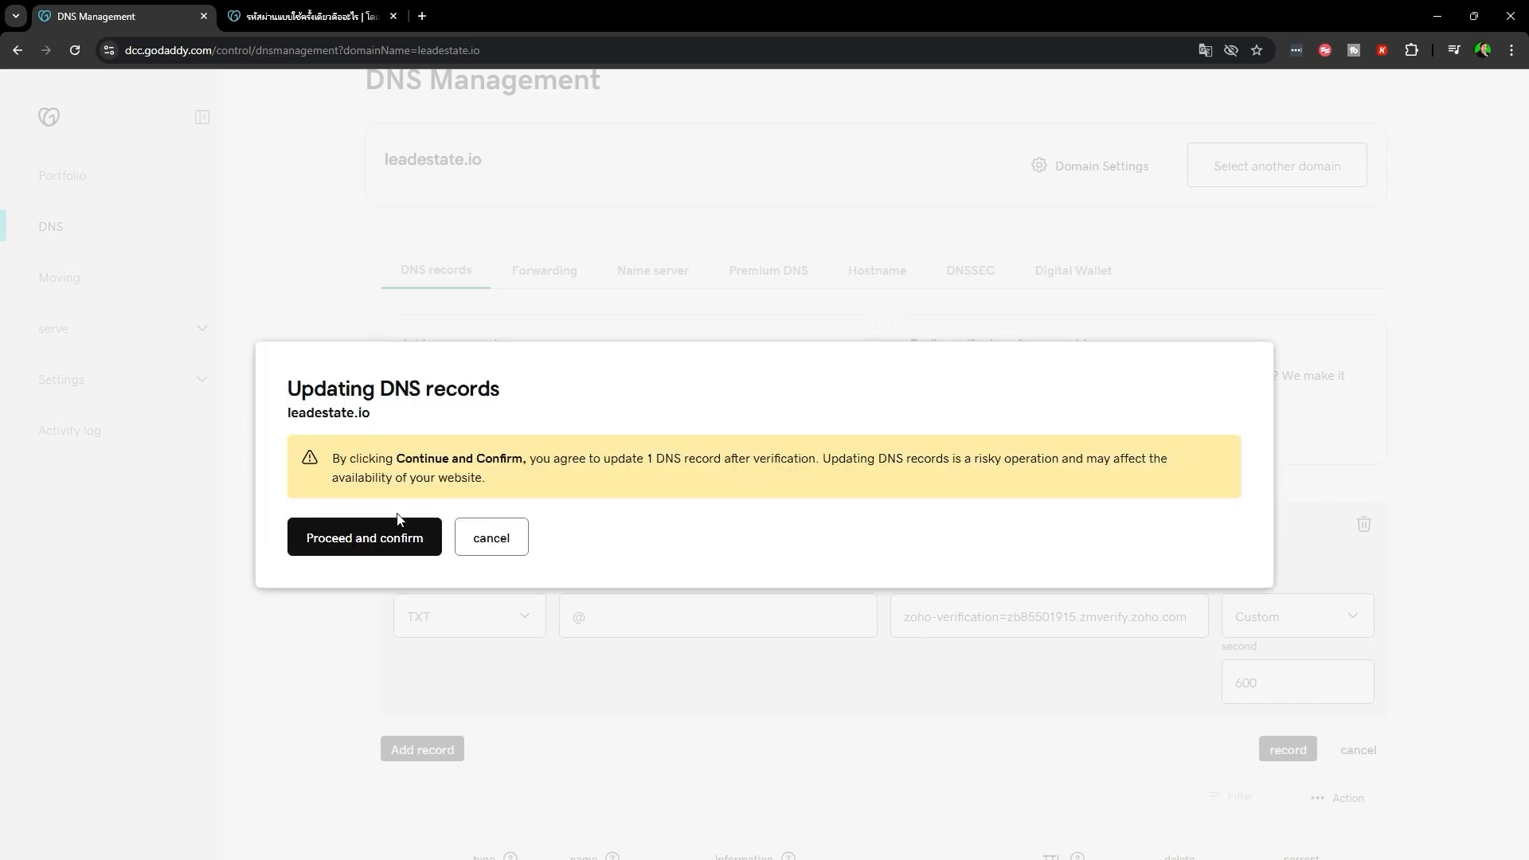
# - Confirm the DNS update by submitting the one-time verification code
pyautogui.click(382, 533)
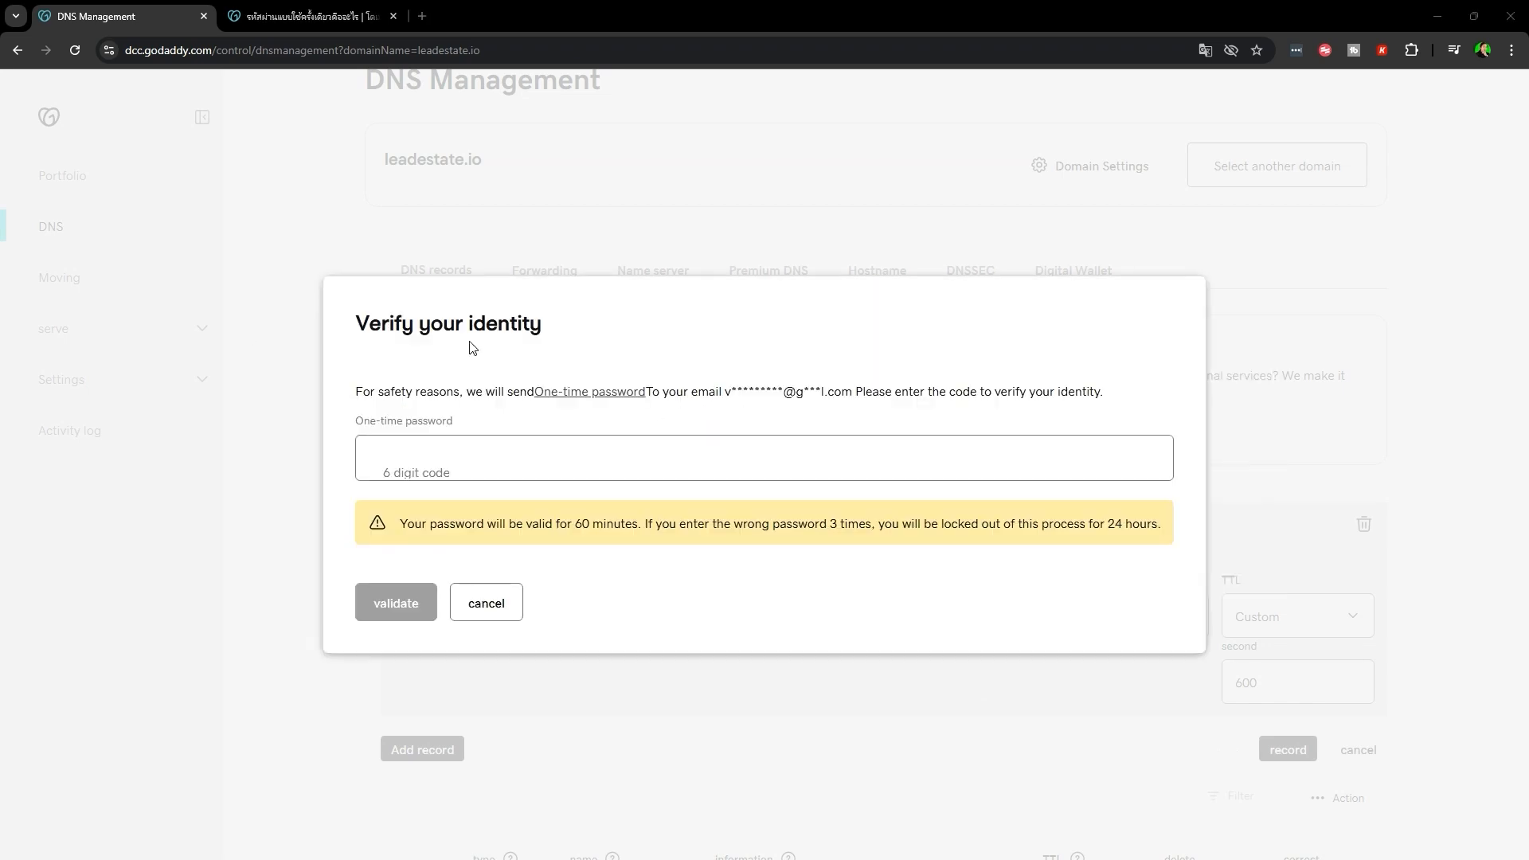
pyautogui.click(737, 454)
pyautogui.hotkey('ctrl', 'v')
pyautogui.click(389, 610)
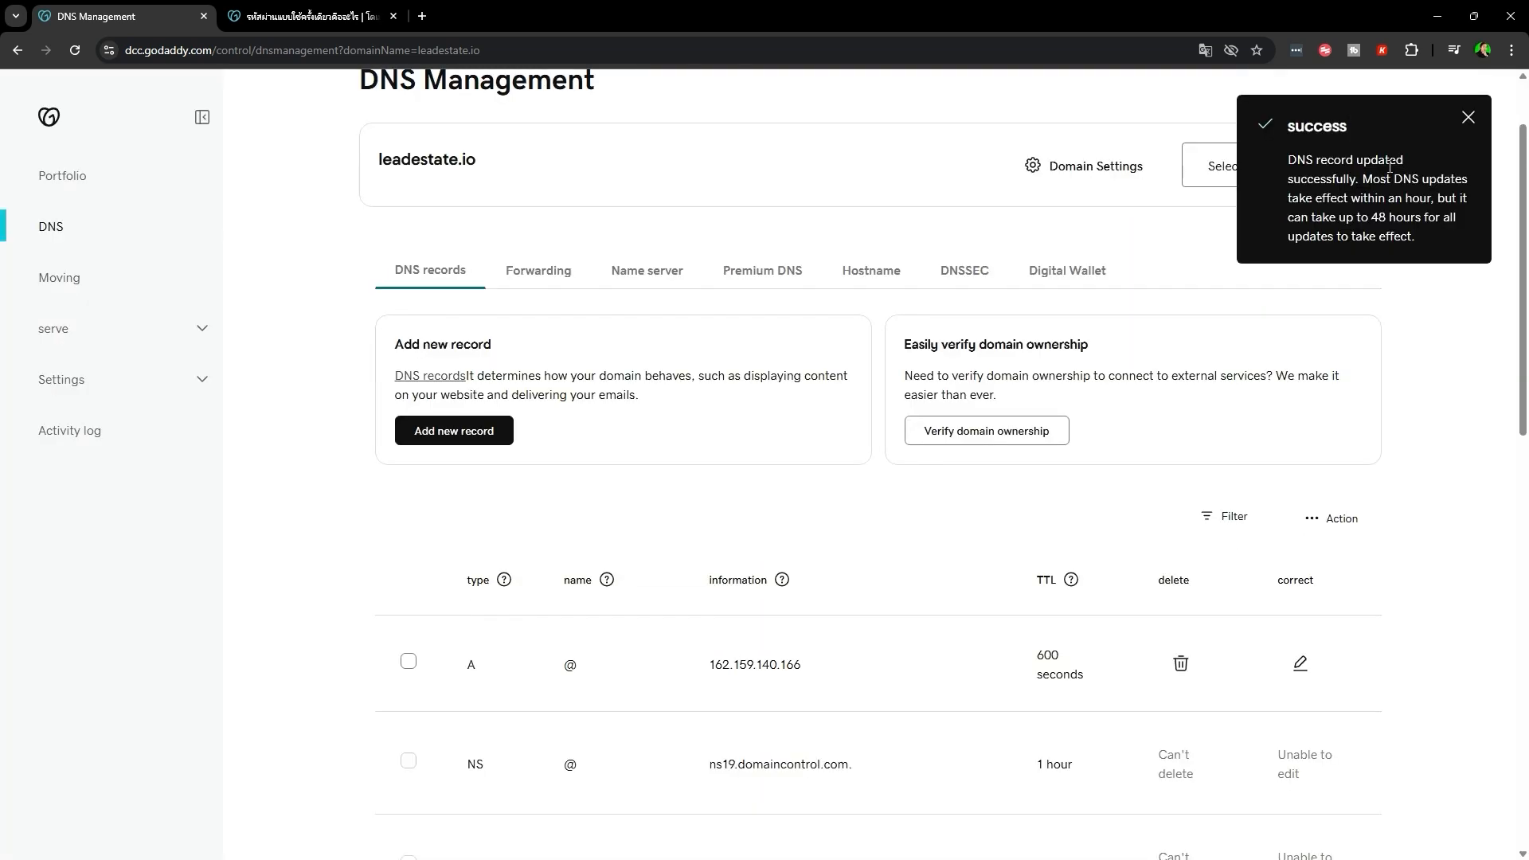
# - Review the success message and the existing A record details
pyautogui.moveTo(1290, 120); pyautogui.dragTo(1452, 244)
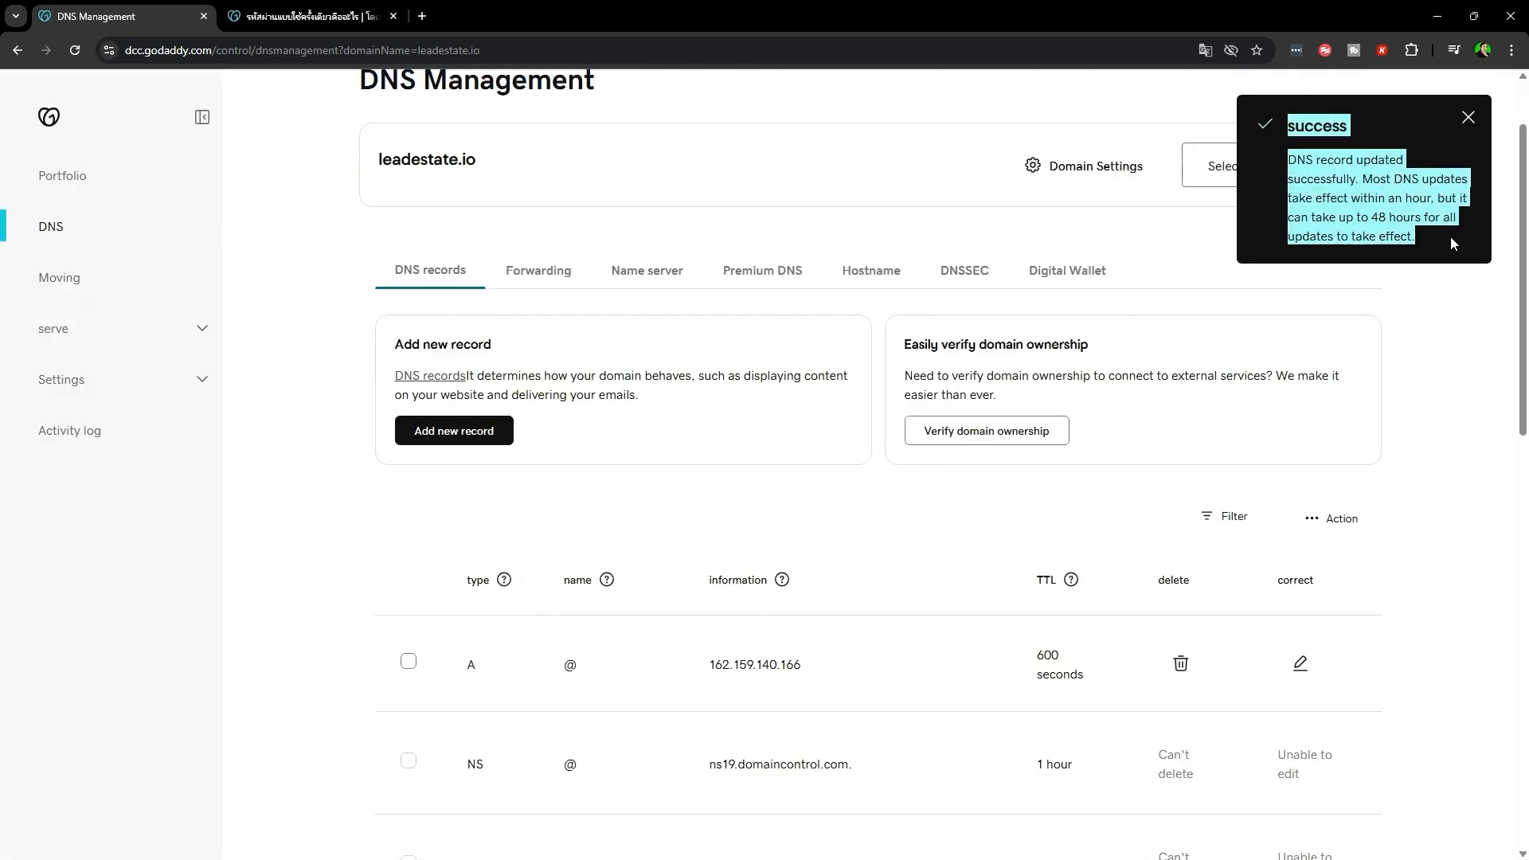
pyautogui.moveTo(1336, 178); pyautogui.dragTo(1387, 252)
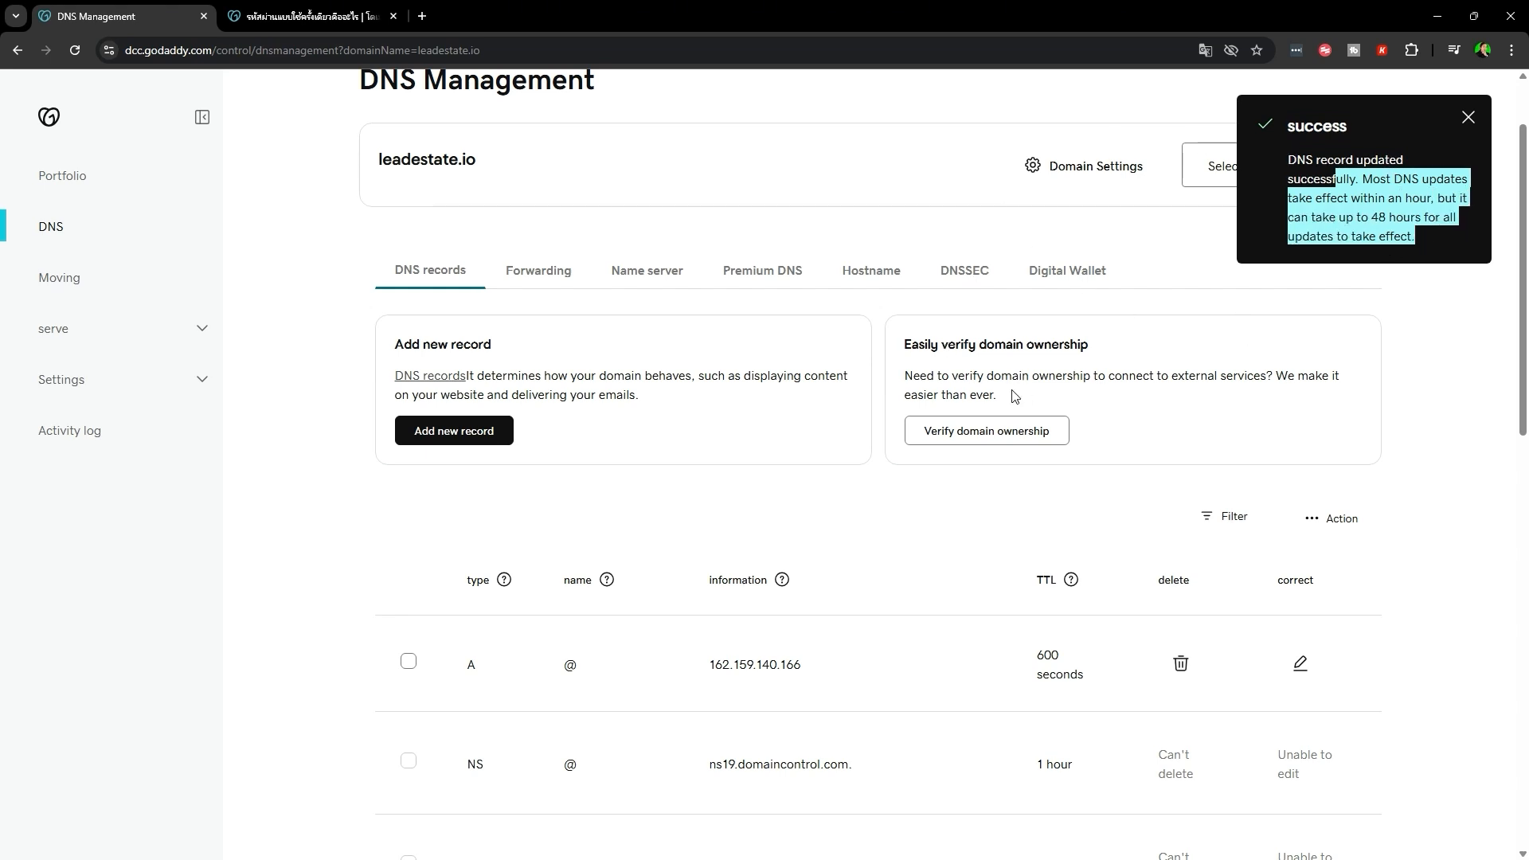
pyautogui.scroll(-2, 601, 570)
pyautogui.moveTo(450, 540); pyautogui.dragTo(1172, 567)
pyautogui.click(874, 549)
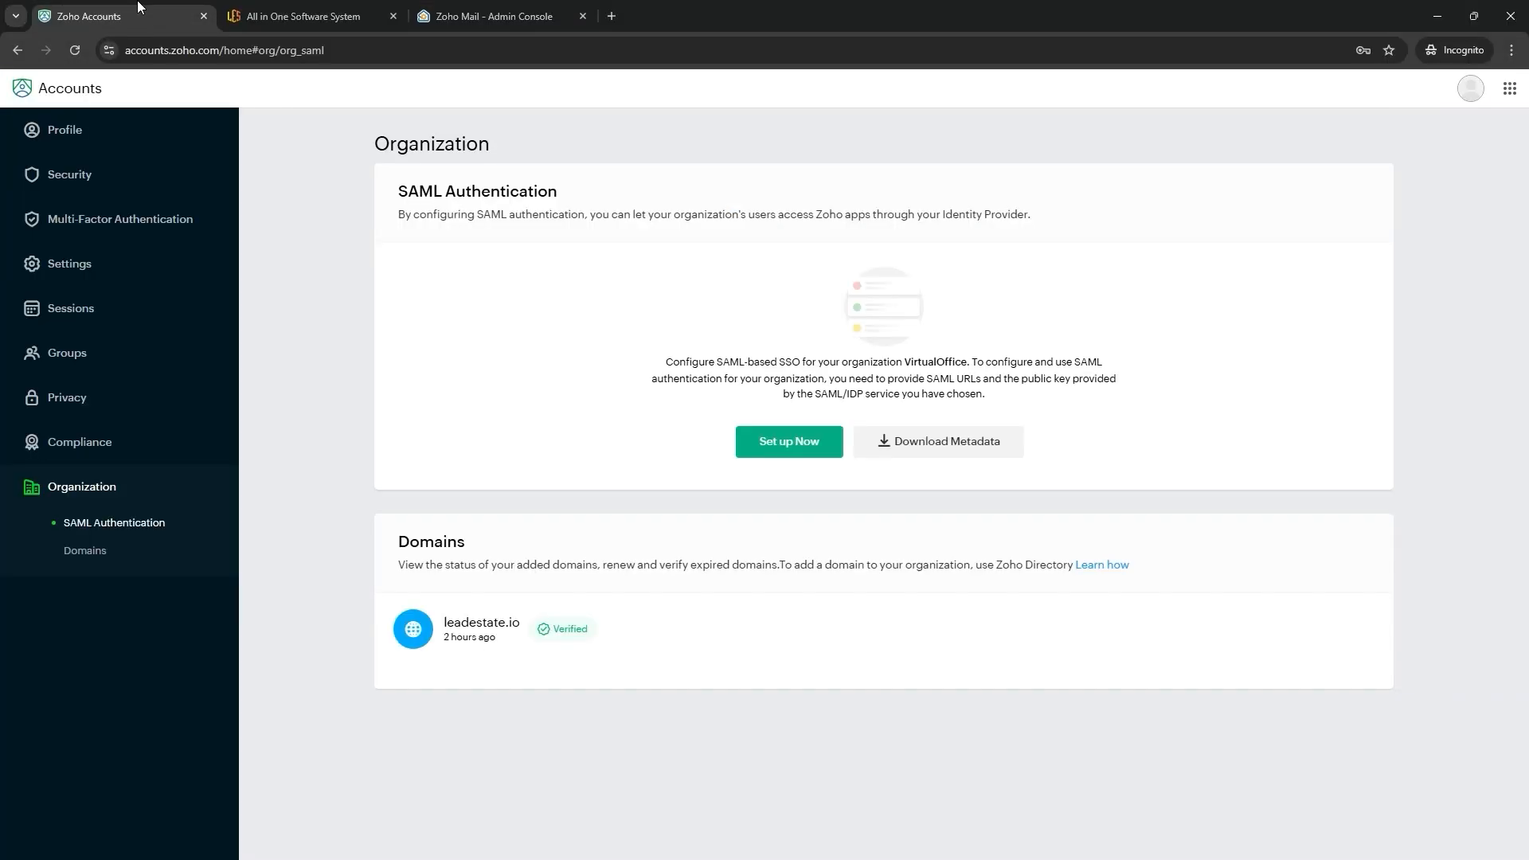
pyautogui.click(84, 550)
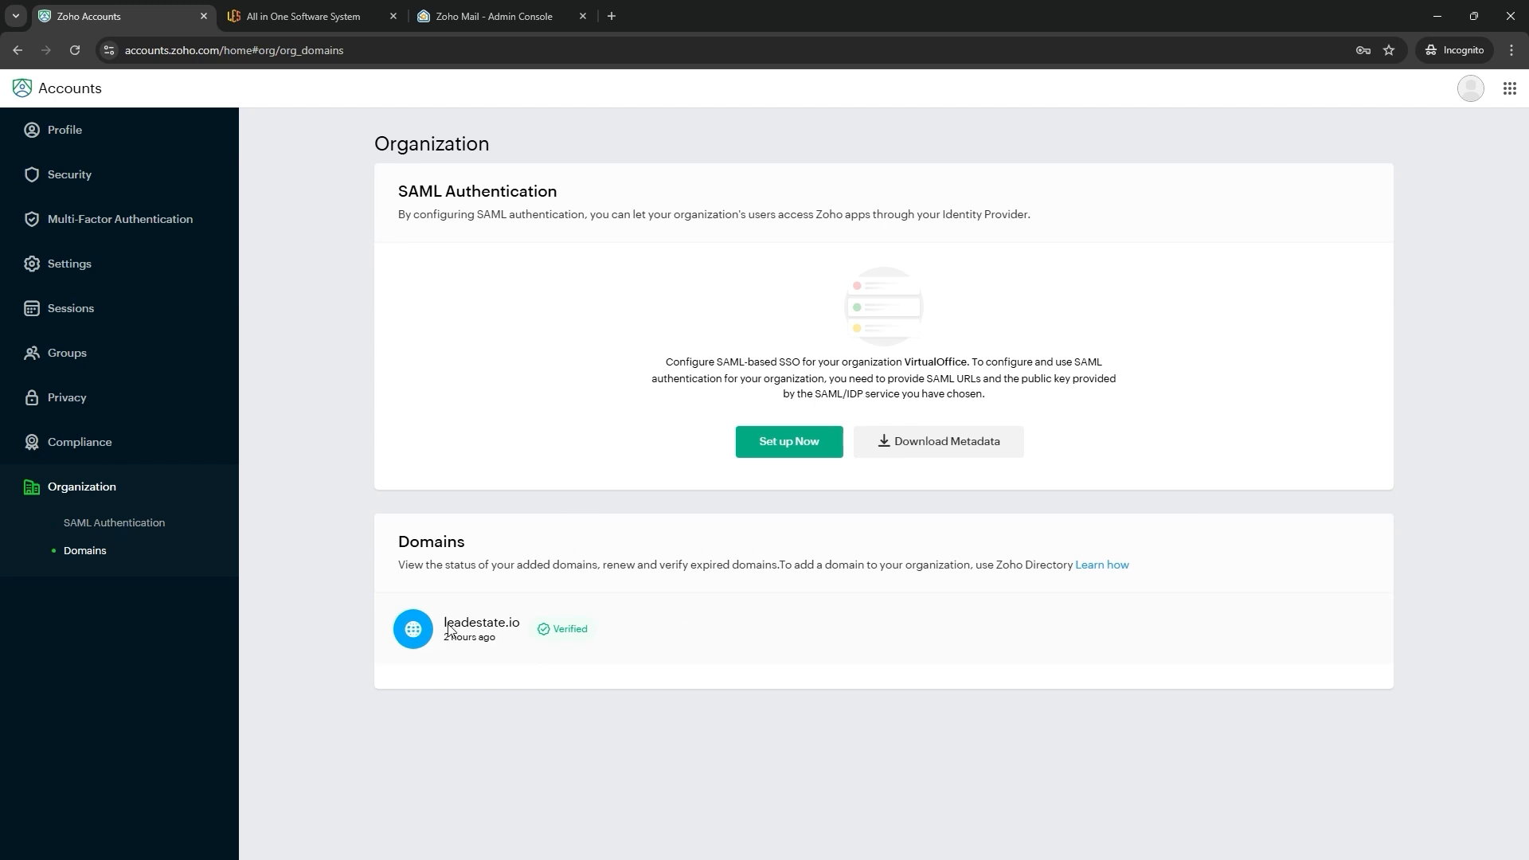
pyautogui.moveTo(439, 622); pyautogui.dragTo(587, 671)
pyautogui.click(586, 671)
pyautogui.moveTo(438, 624); pyautogui.dragTo(605, 633)
pyautogui.click(613, 631)
pyautogui.moveTo(506, 658); pyautogui.dragTo(648, 629)
pyautogui.click(650, 630)
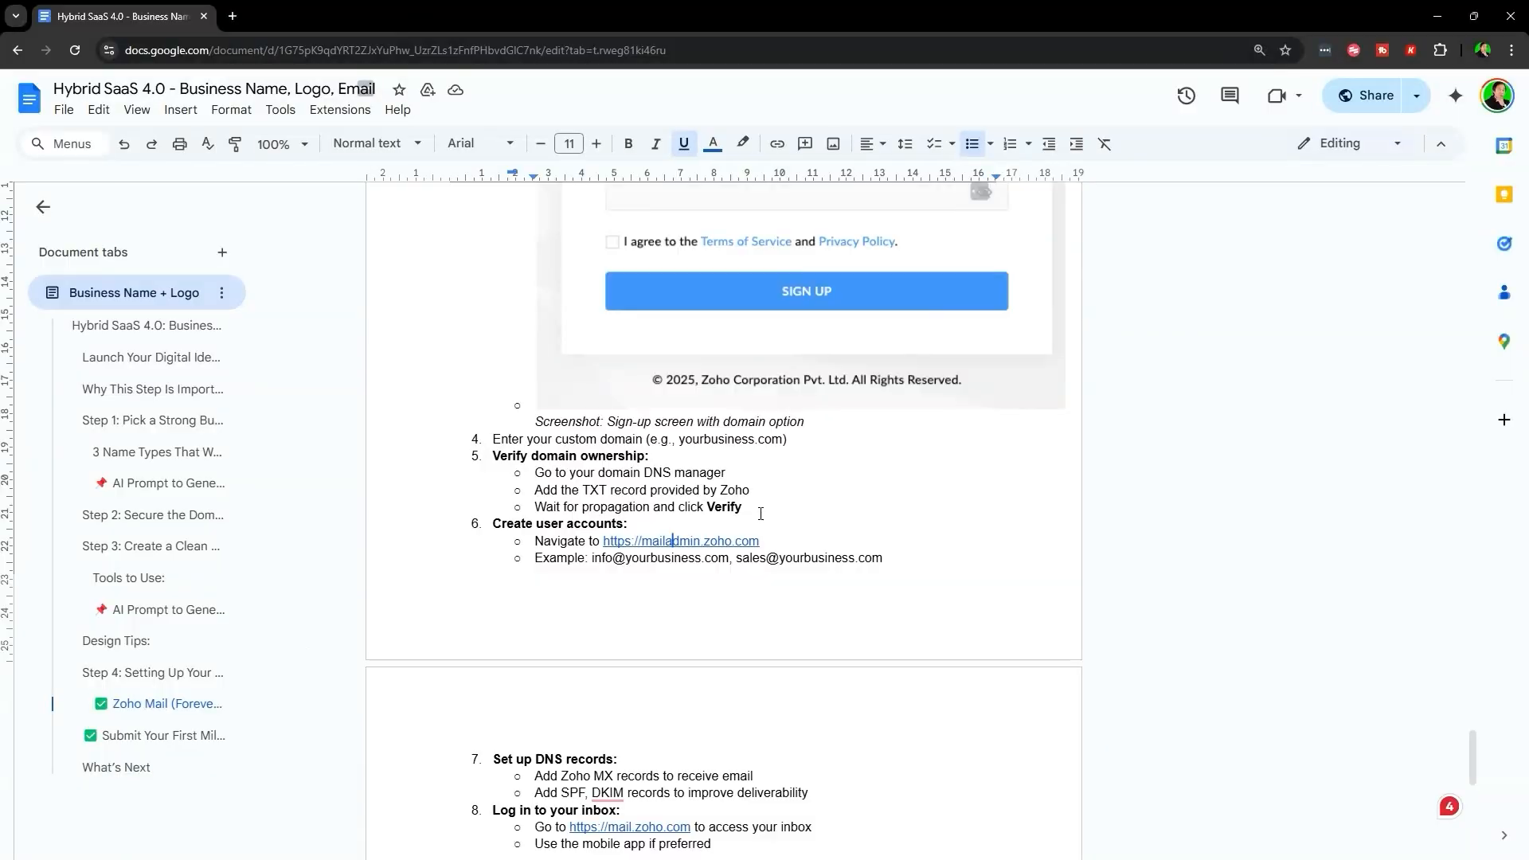
# - Copy the mailadmin.zoho.com link and open the Zoho Mail Admin Console in a new tab
pyautogui.click(680, 541)
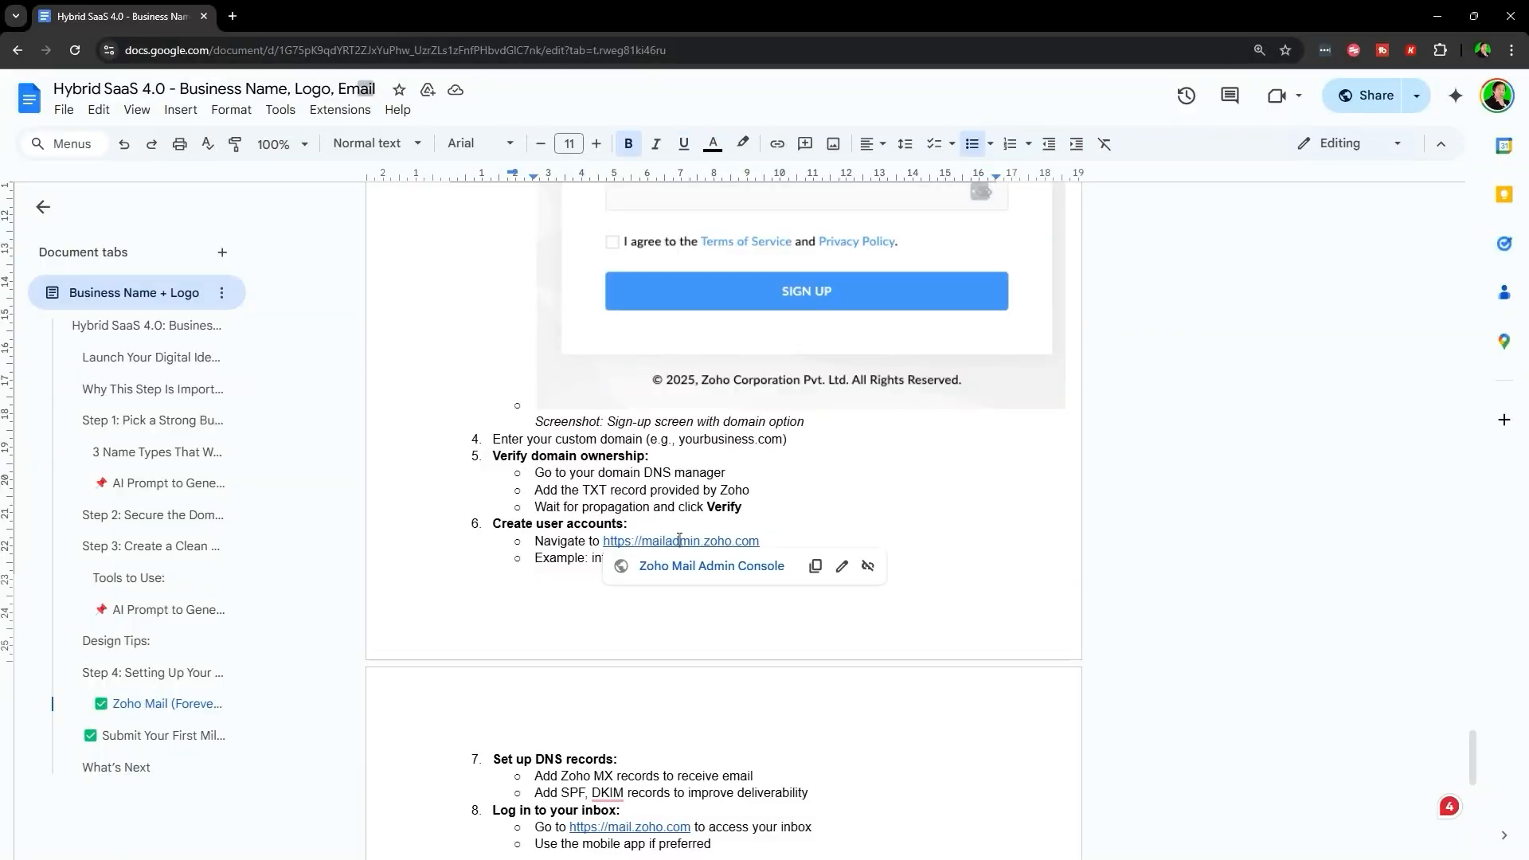
pyautogui.click(817, 566)
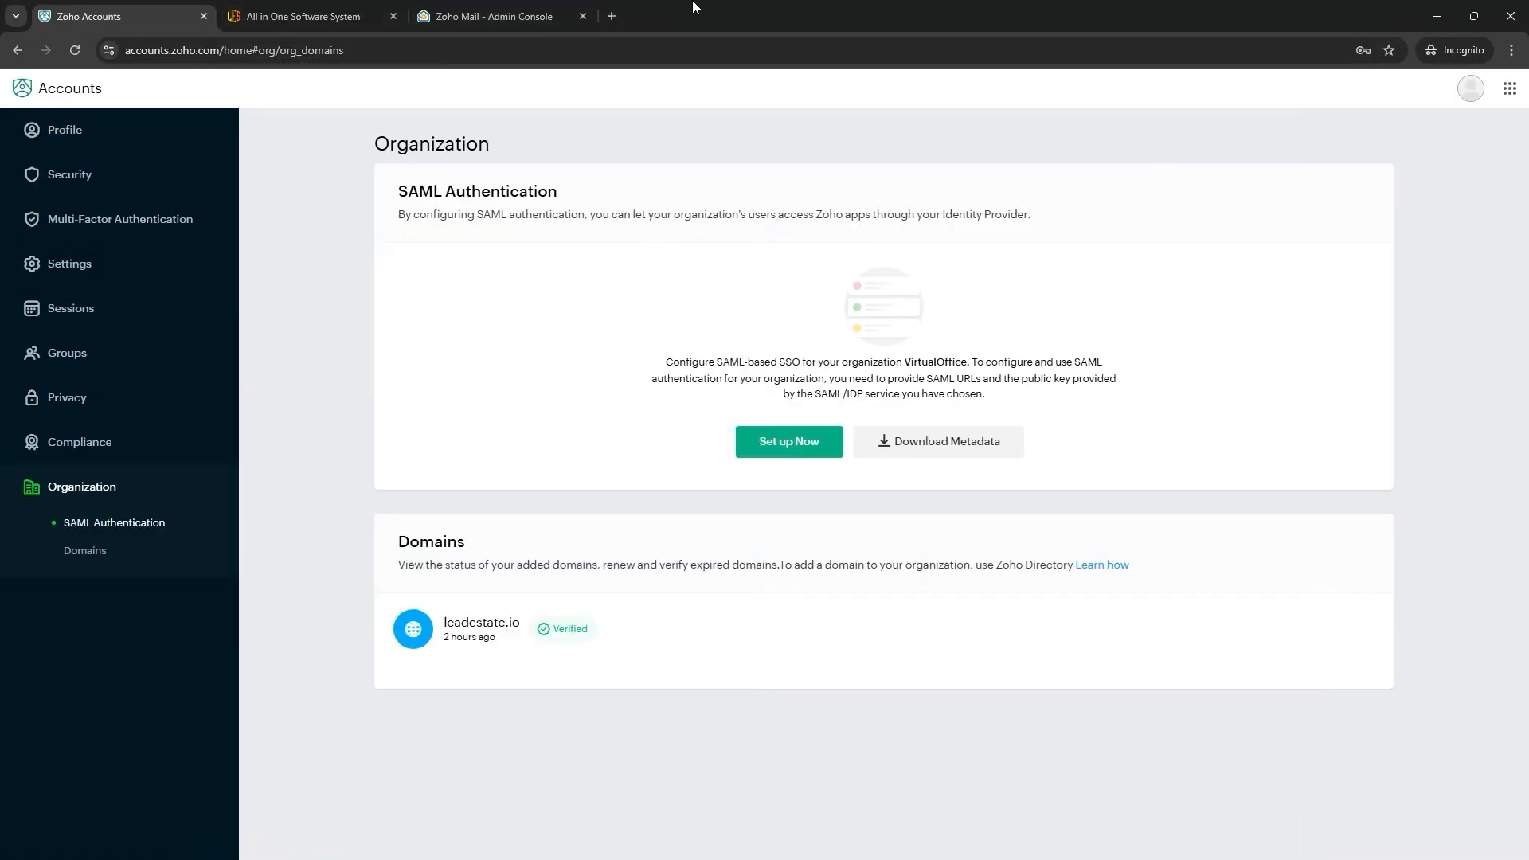
pyautogui.hotkey('ctrl', 't')
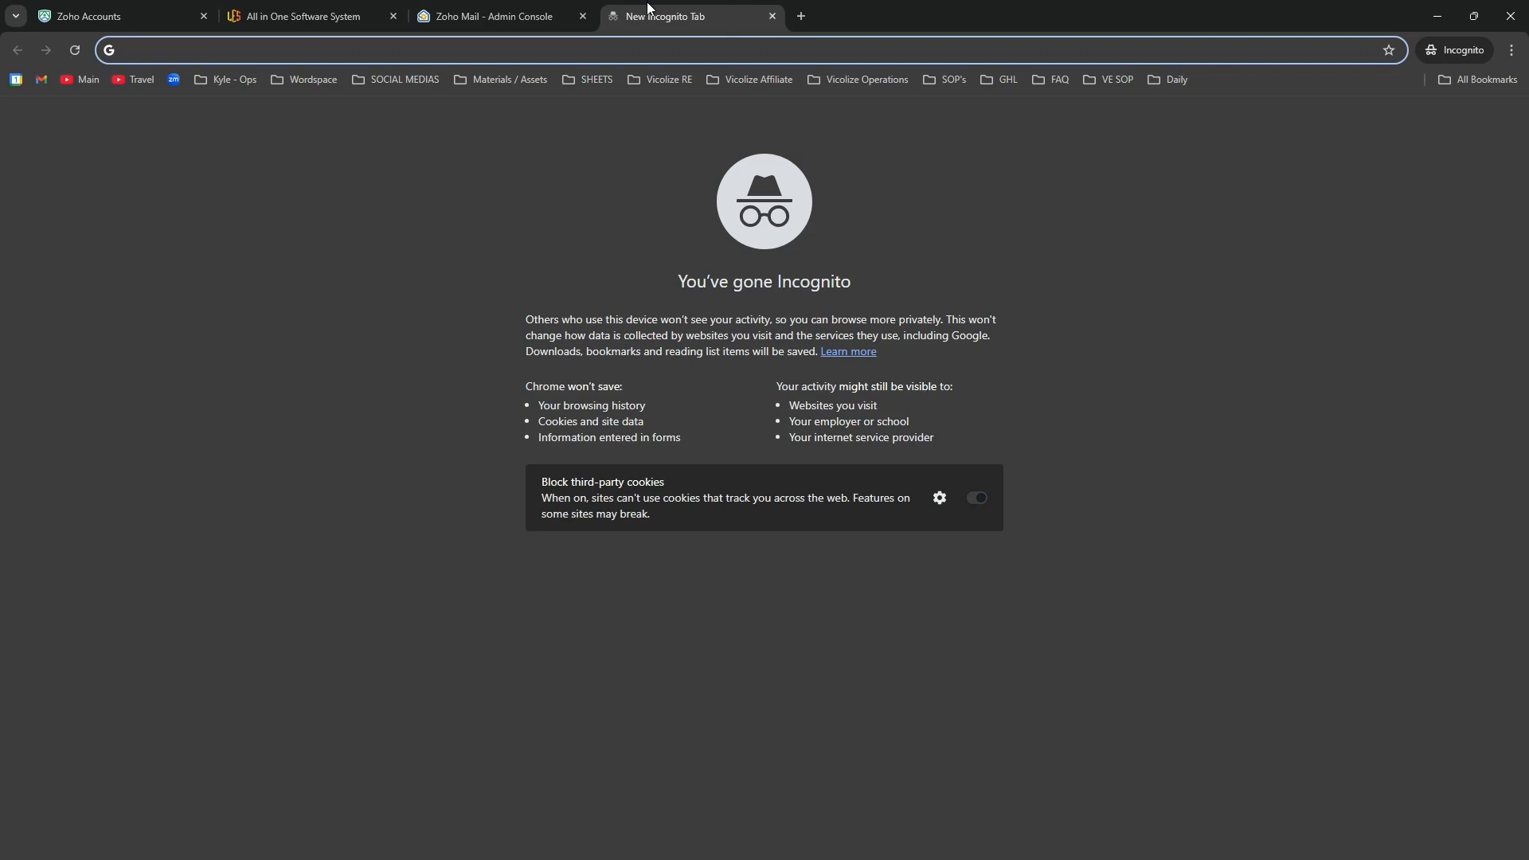
pyautogui.hotkey('ctrl', 'v')
pyautogui.hotkey('shift', 'Return')
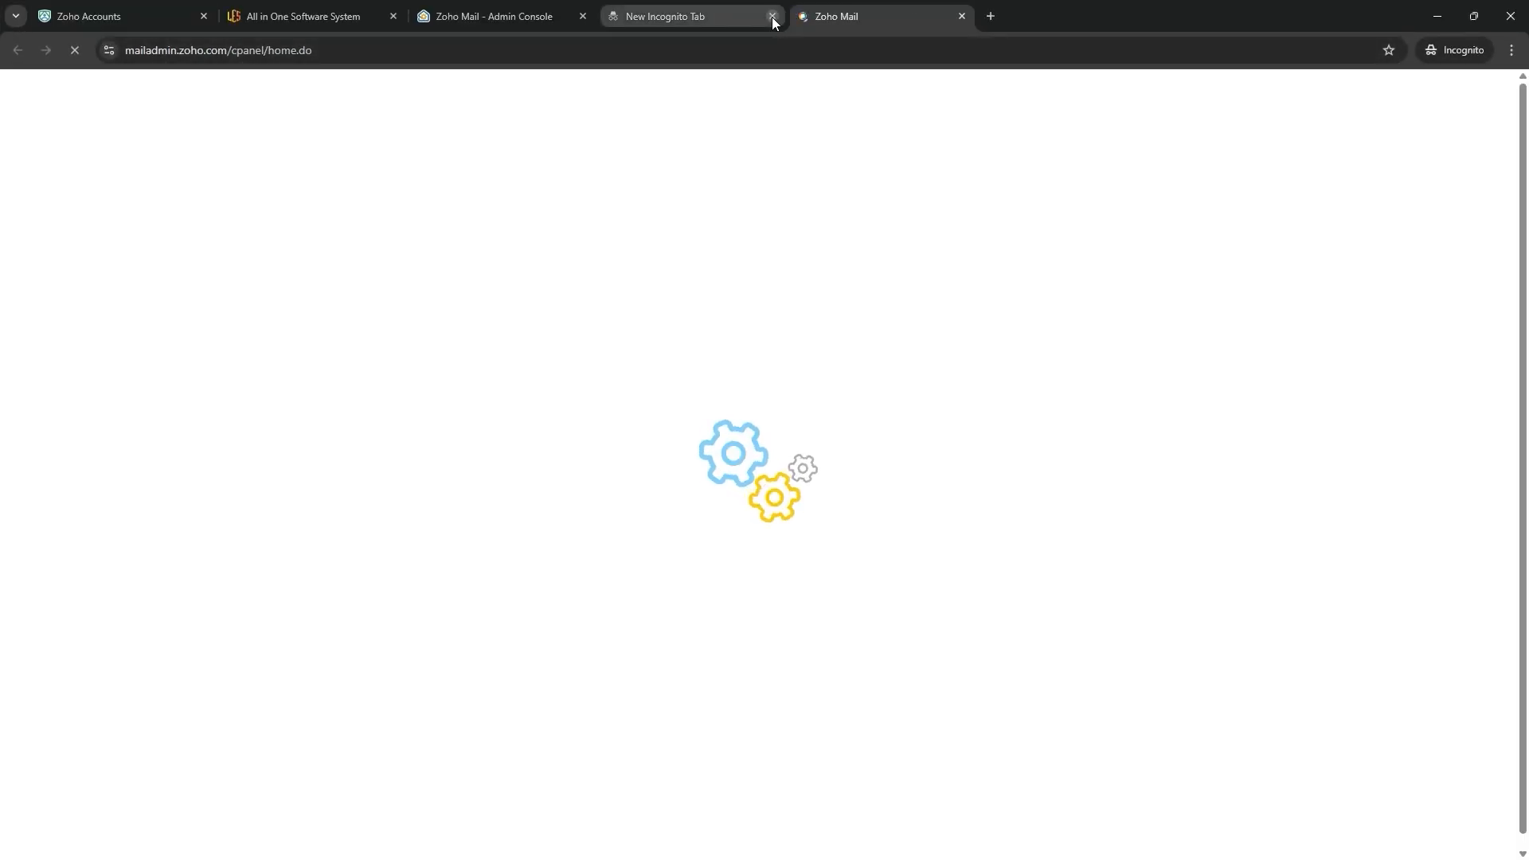
pyautogui.click(773, 17)
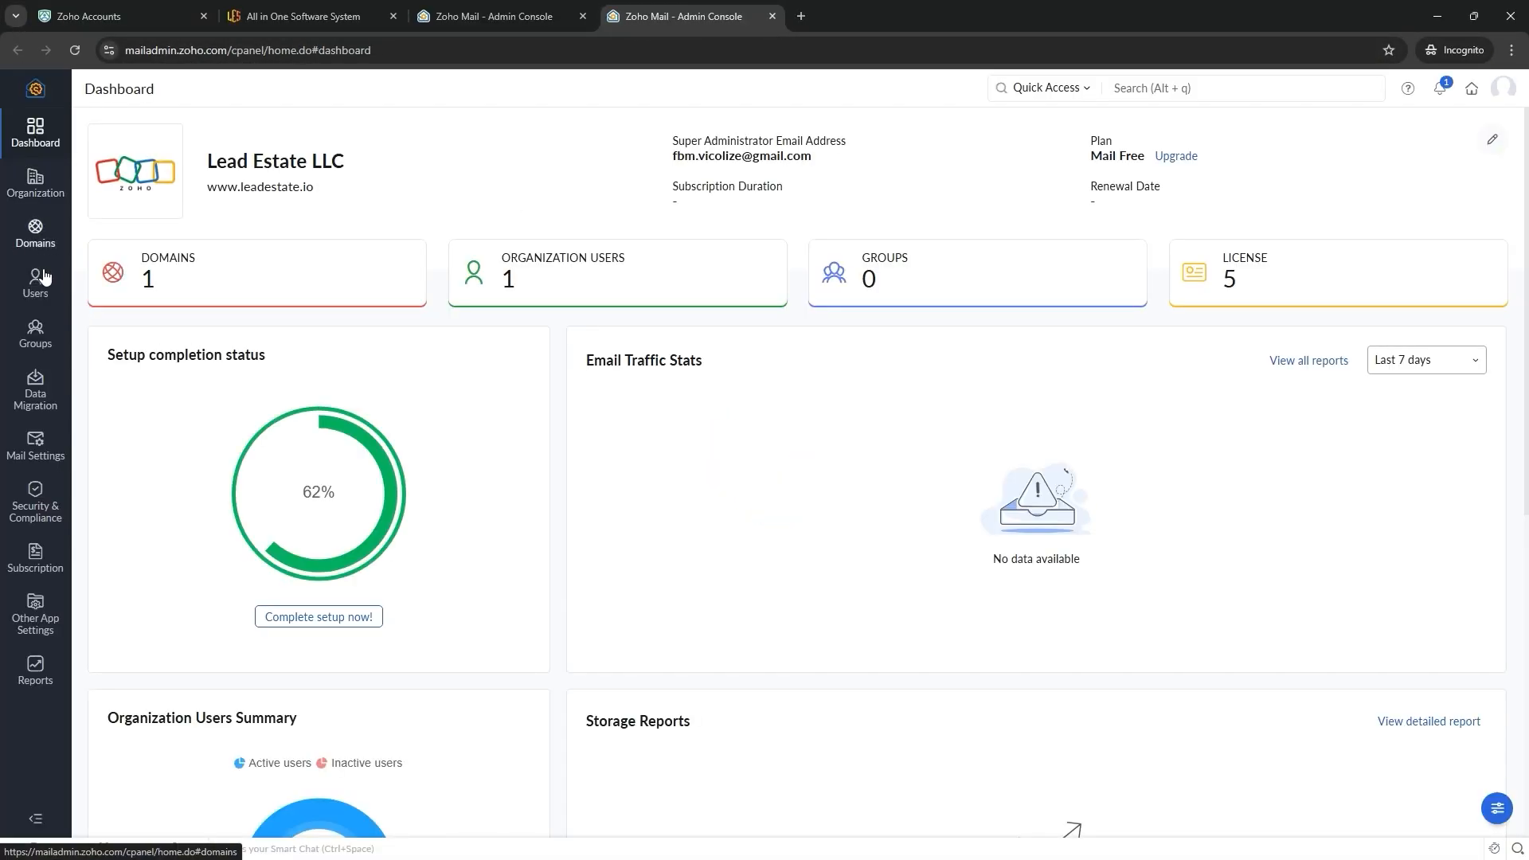
# - Try adding a user from Users and read the mail hosting warning
pyautogui.click(35, 280)
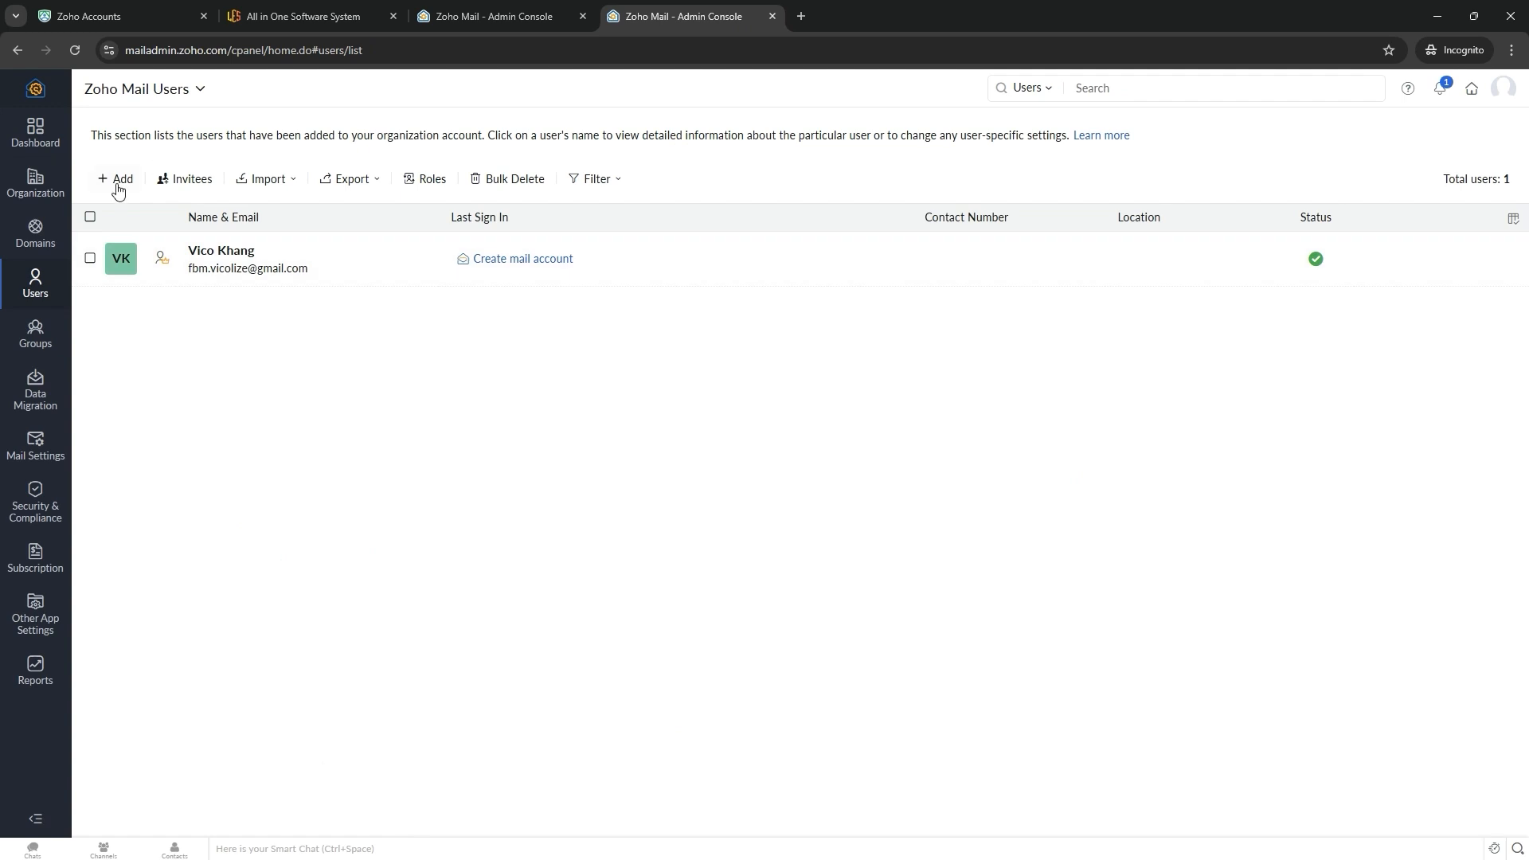
pyautogui.click(118, 181)
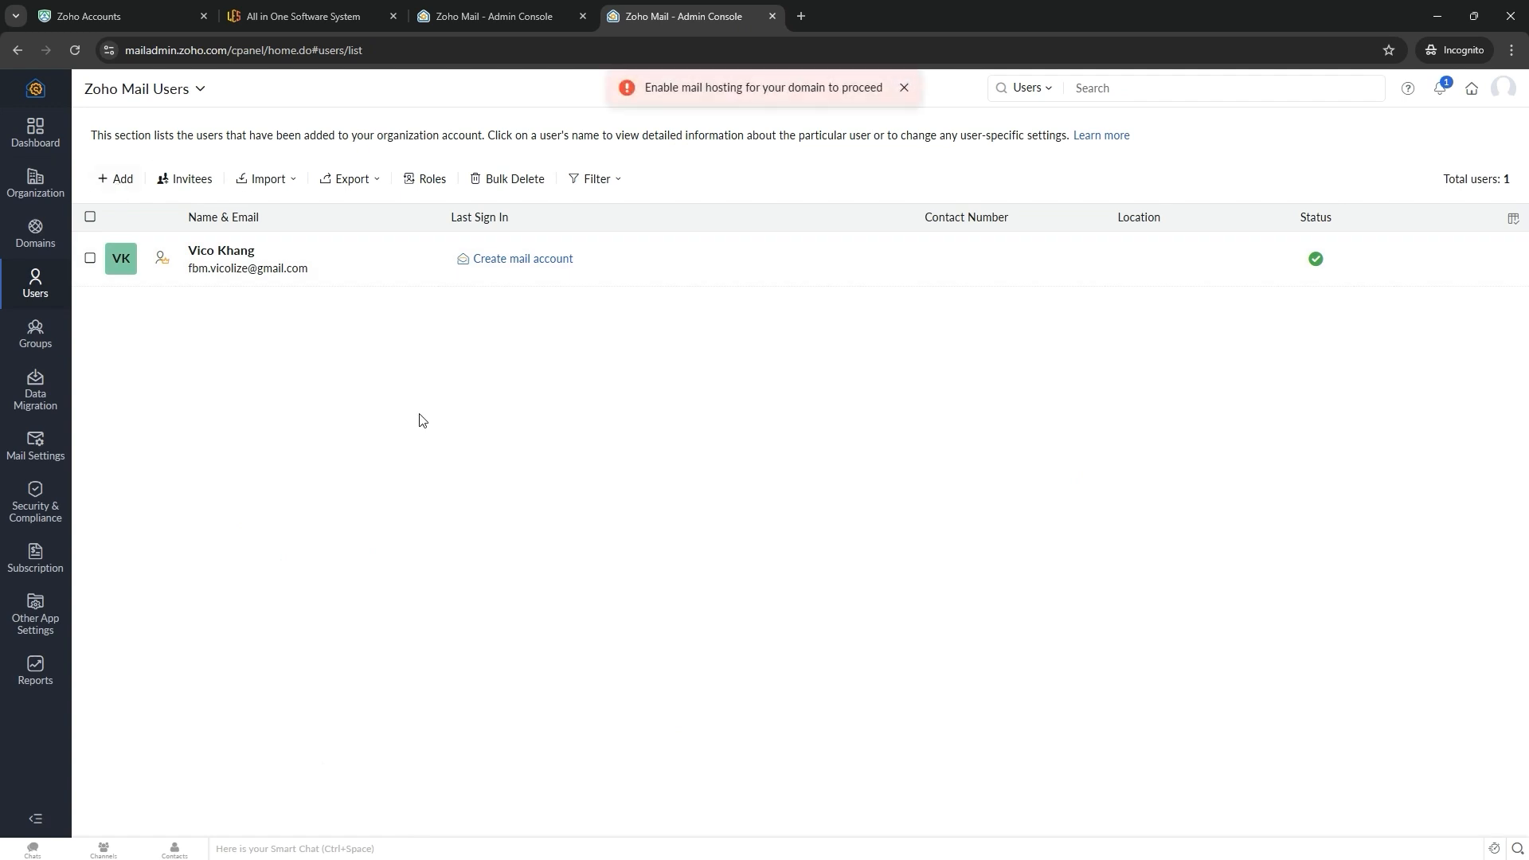
pyautogui.tripleClick(693, 87)
pyautogui.tripleClick(765, 88)
pyautogui.click(713, 171)
# - Enable mail hosting in leadestate.io's domain settings, then return to Users and open Add user
pyautogui.click(32, 253)
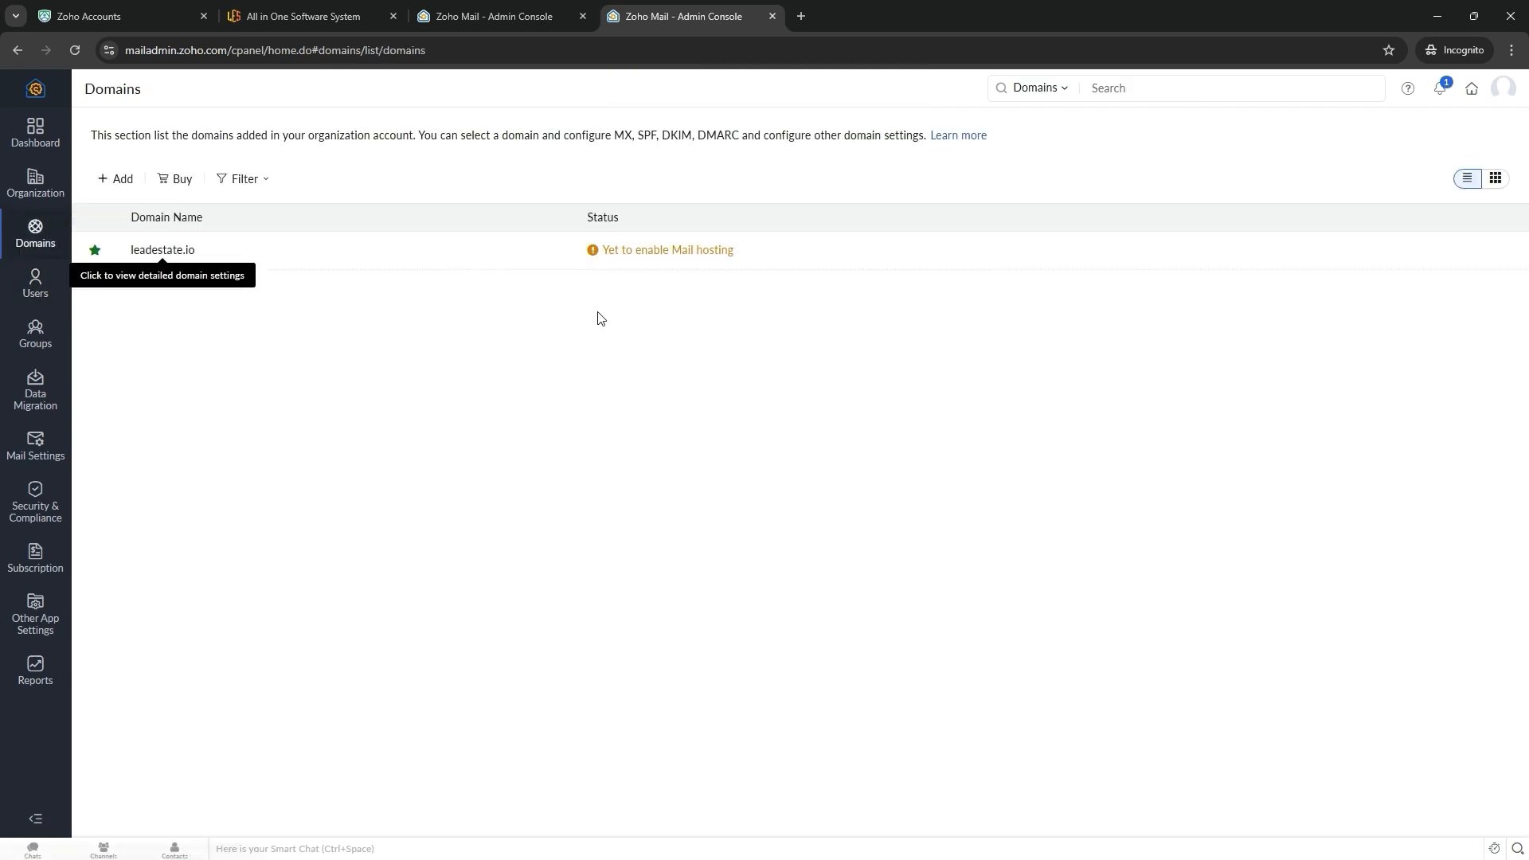
pyautogui.click(679, 255)
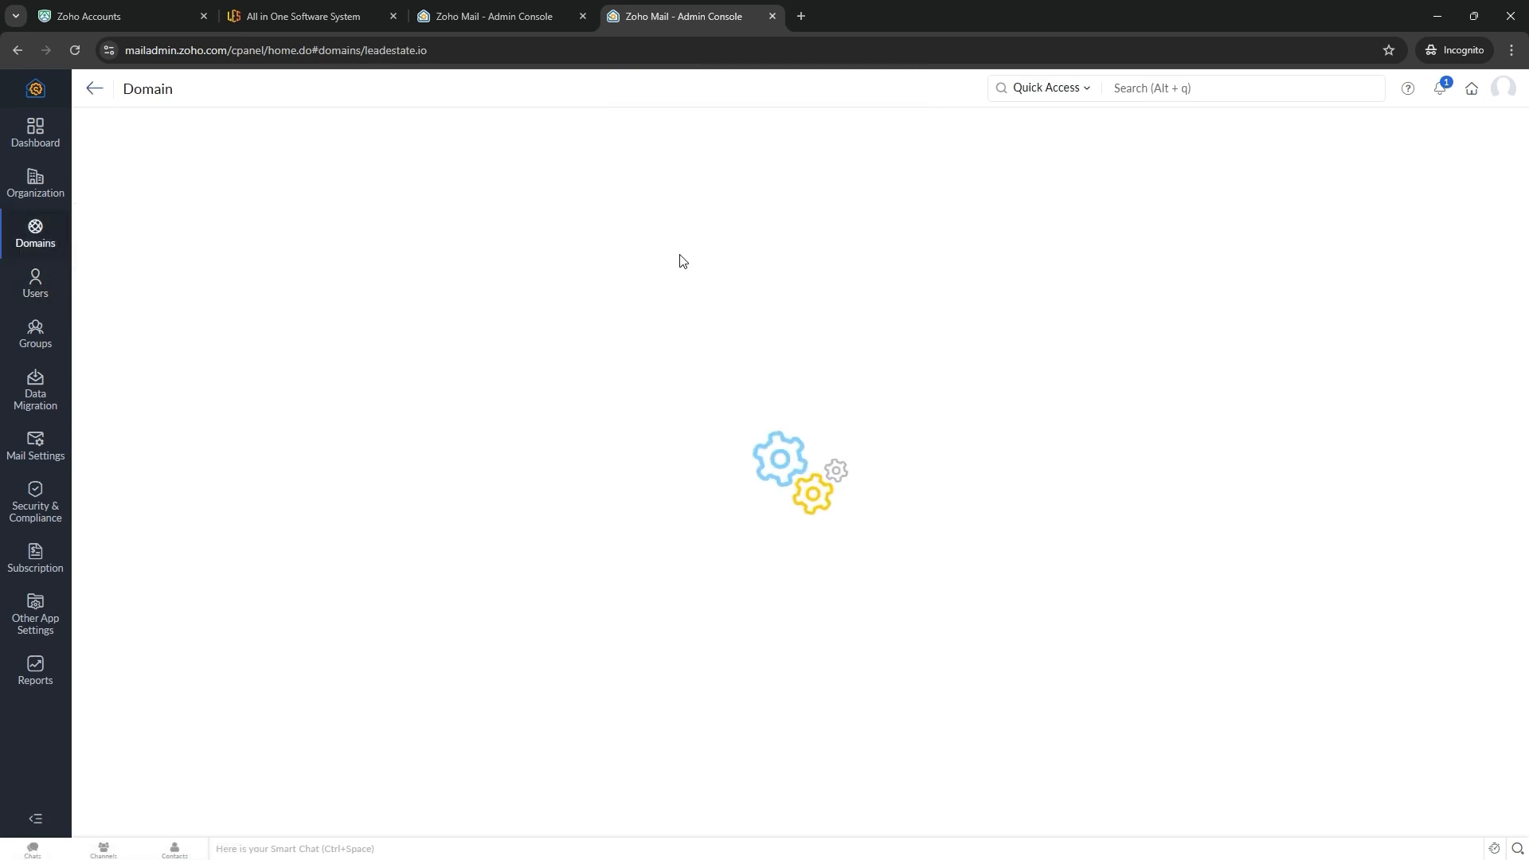
pyautogui.click(298, 492)
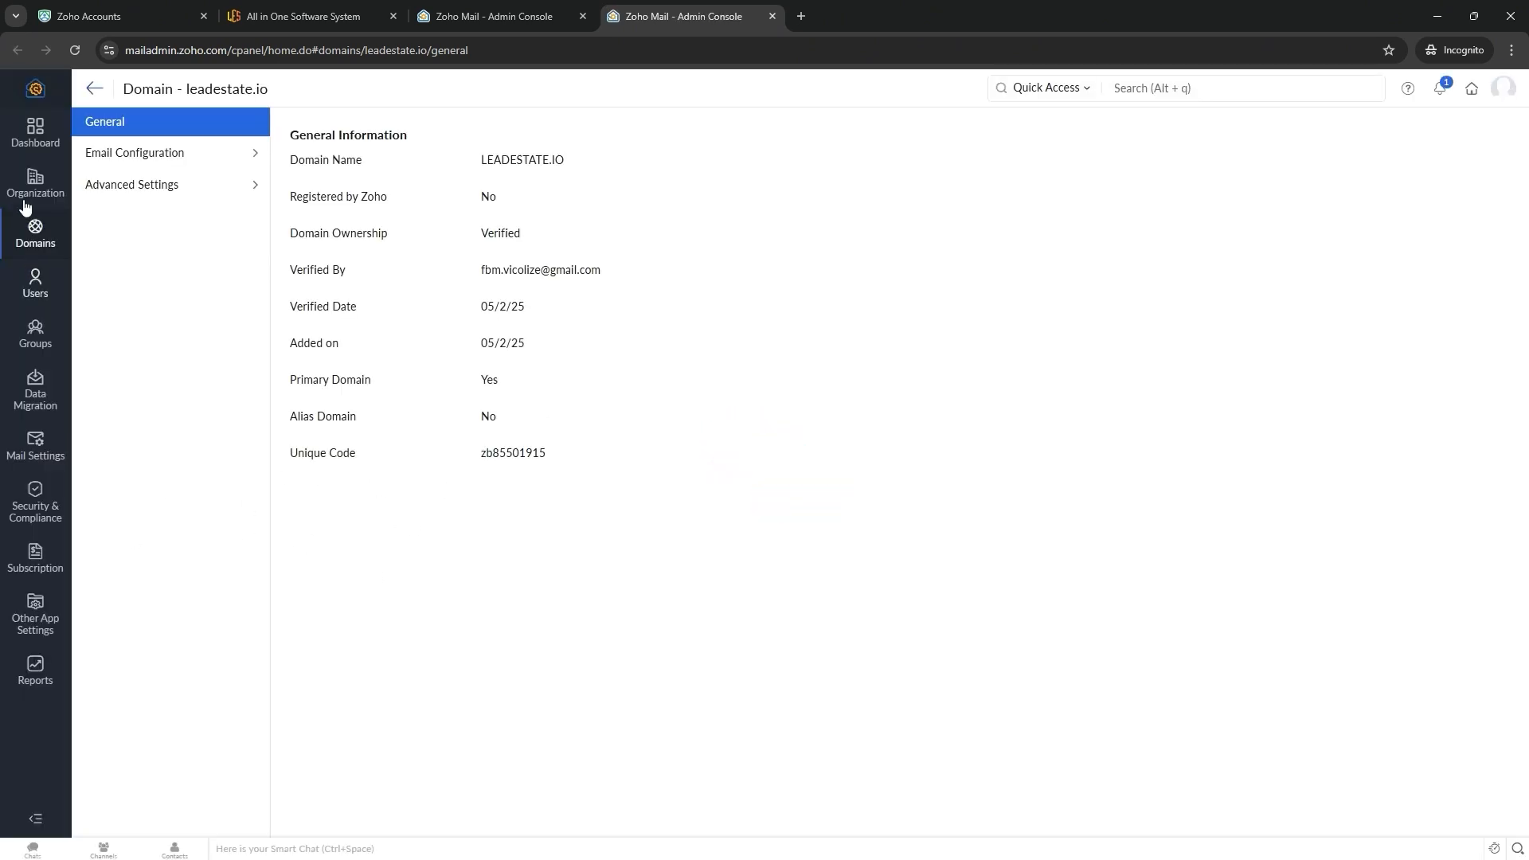
pyautogui.click(35, 282)
pyautogui.click(131, 188)
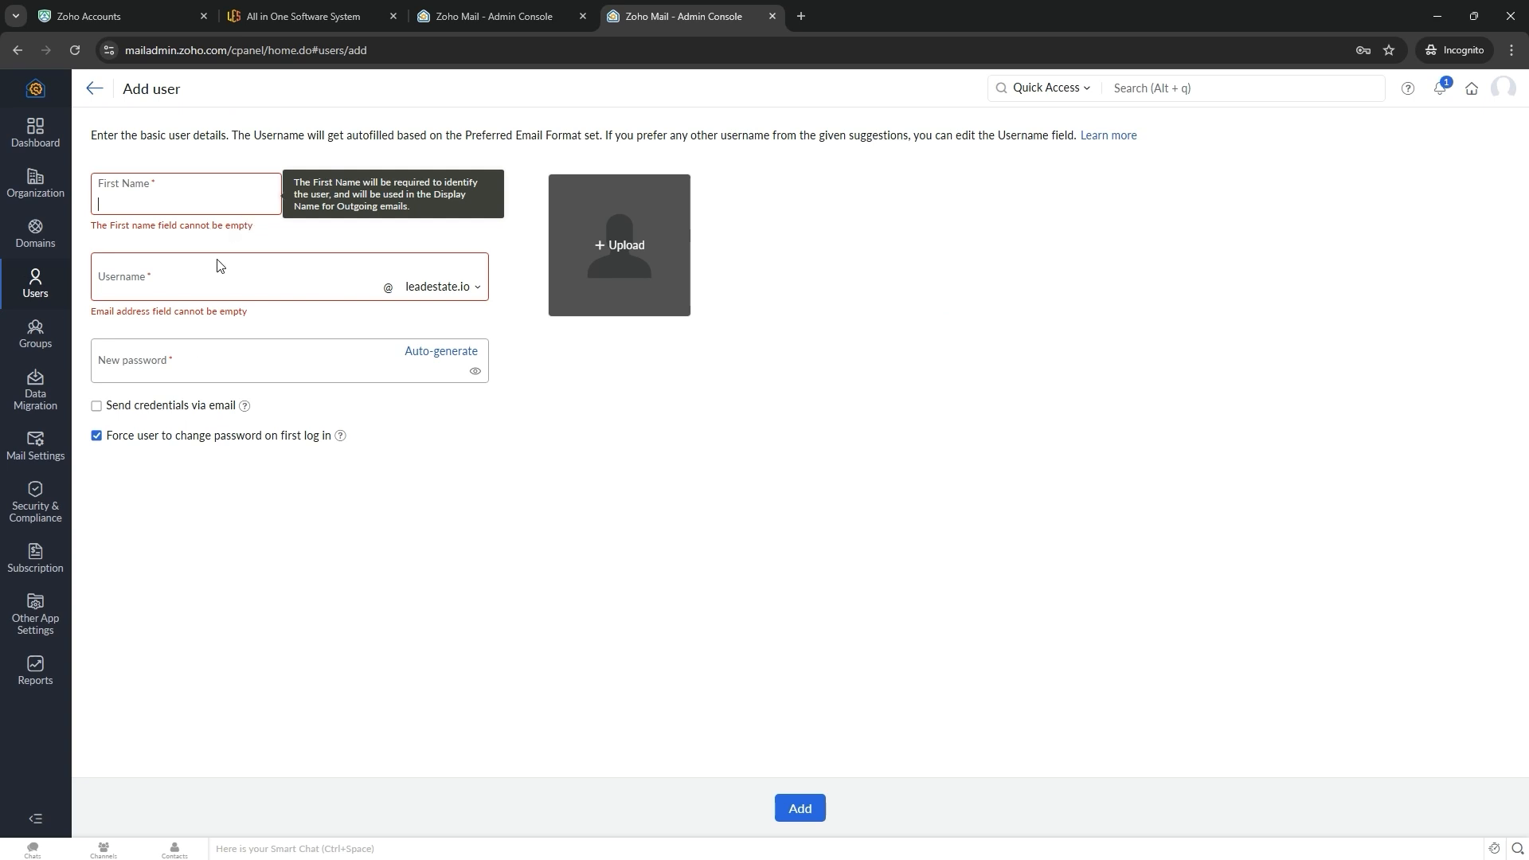
# - Add a user with username info, the account owner's first and last name, and a password
pyautogui.click(221, 293)
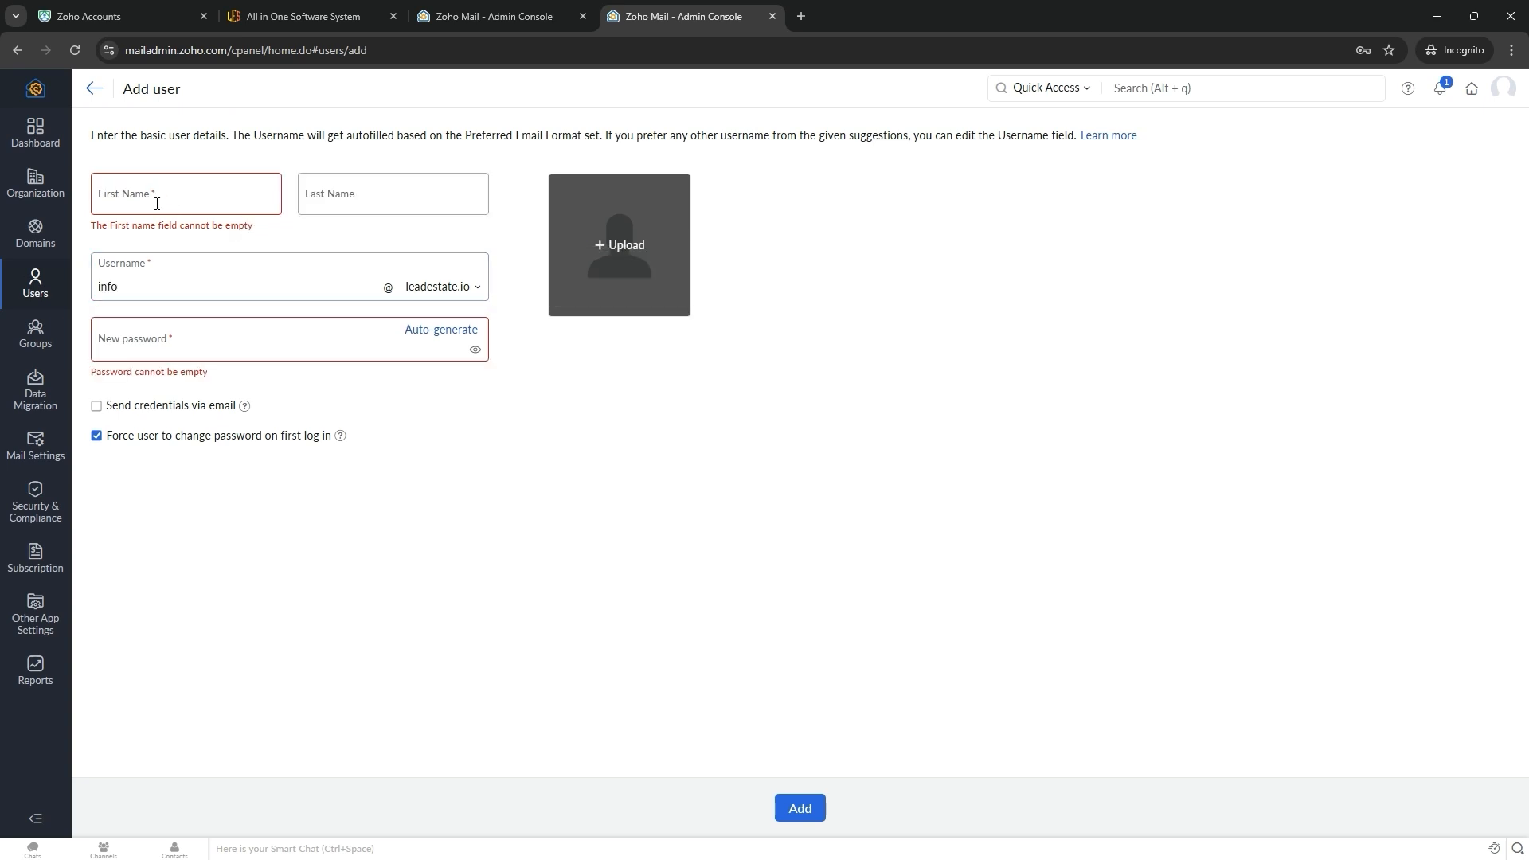
pyautogui.click(157, 204)
pyautogui.press('Tab')
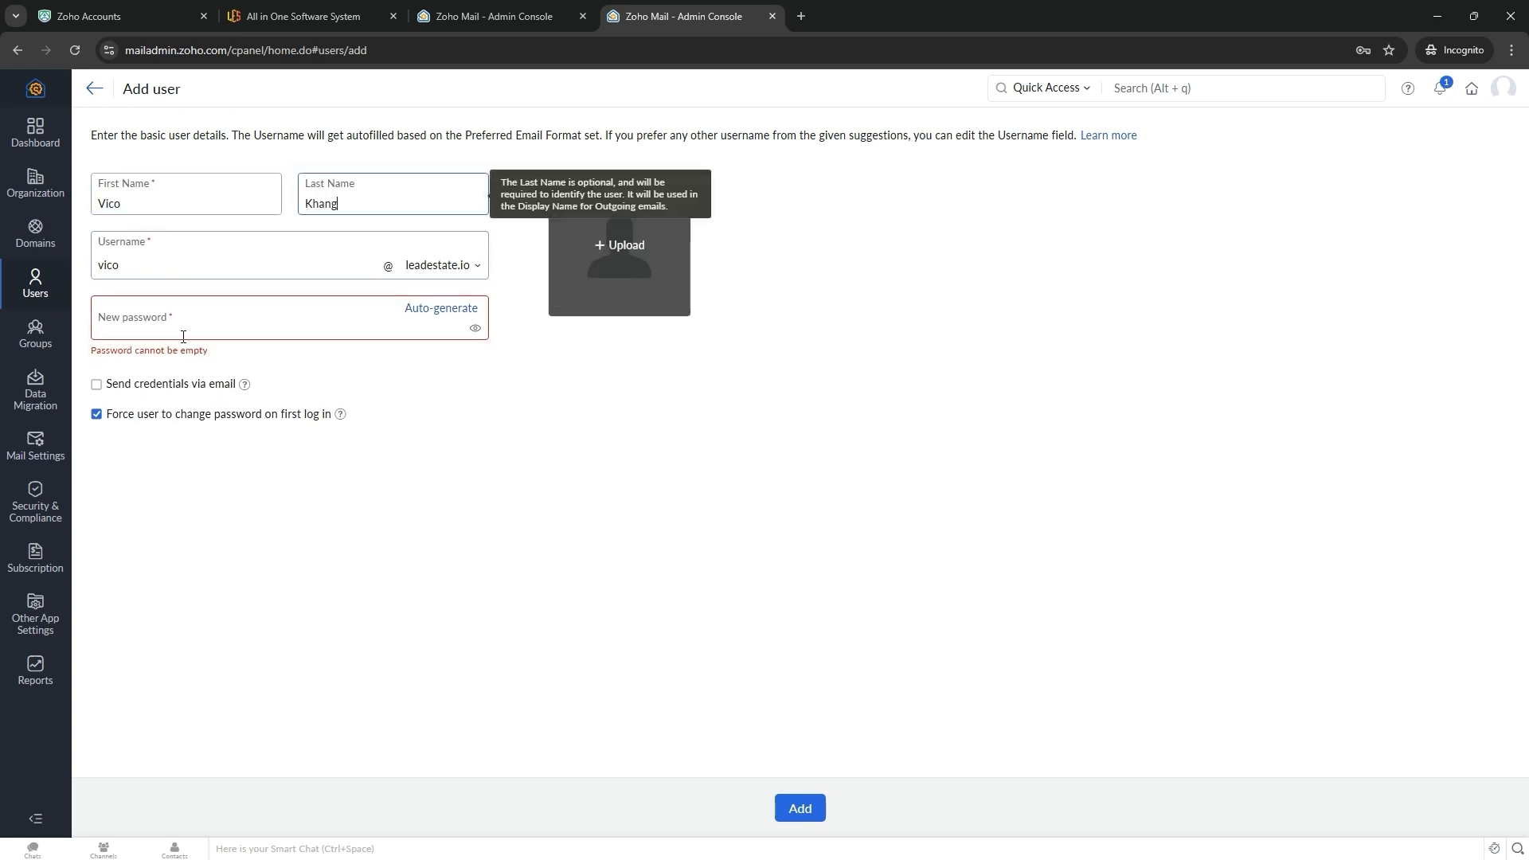
pyautogui.click(159, 331)
pyautogui.write('•••••••••••')
pyautogui.press('Return')
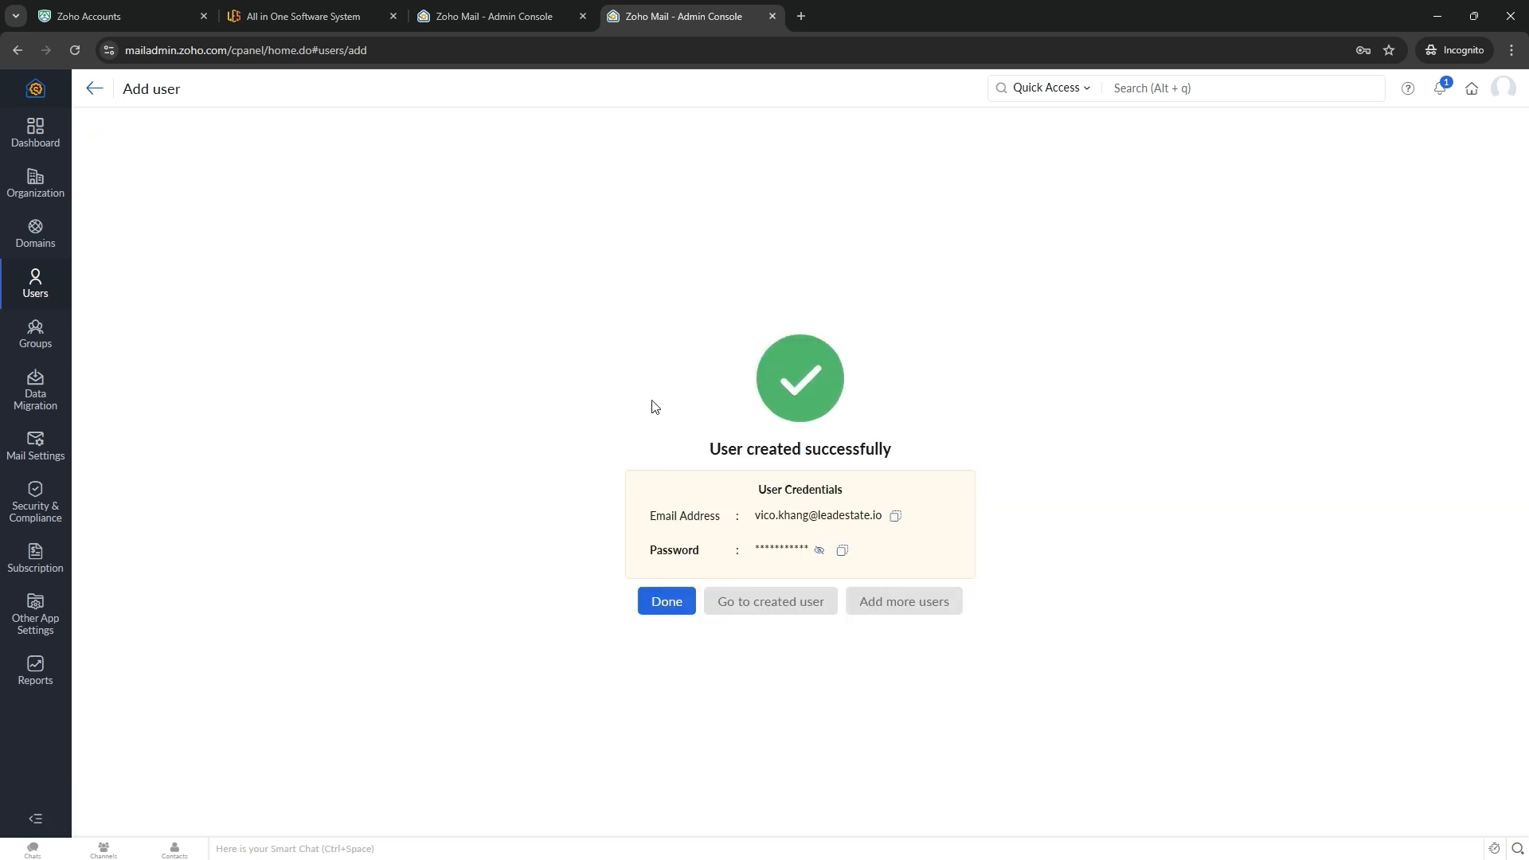
# - Check the user-created confirmation, finish, and view the new user's email address
pyautogui.moveTo(560, 437); pyautogui.dragTo(959, 447)
pyautogui.click(950, 450)
pyautogui.moveTo(625, 449); pyautogui.dragTo(1034, 427)
pyautogui.click(1034, 429)
pyautogui.click(667, 602)
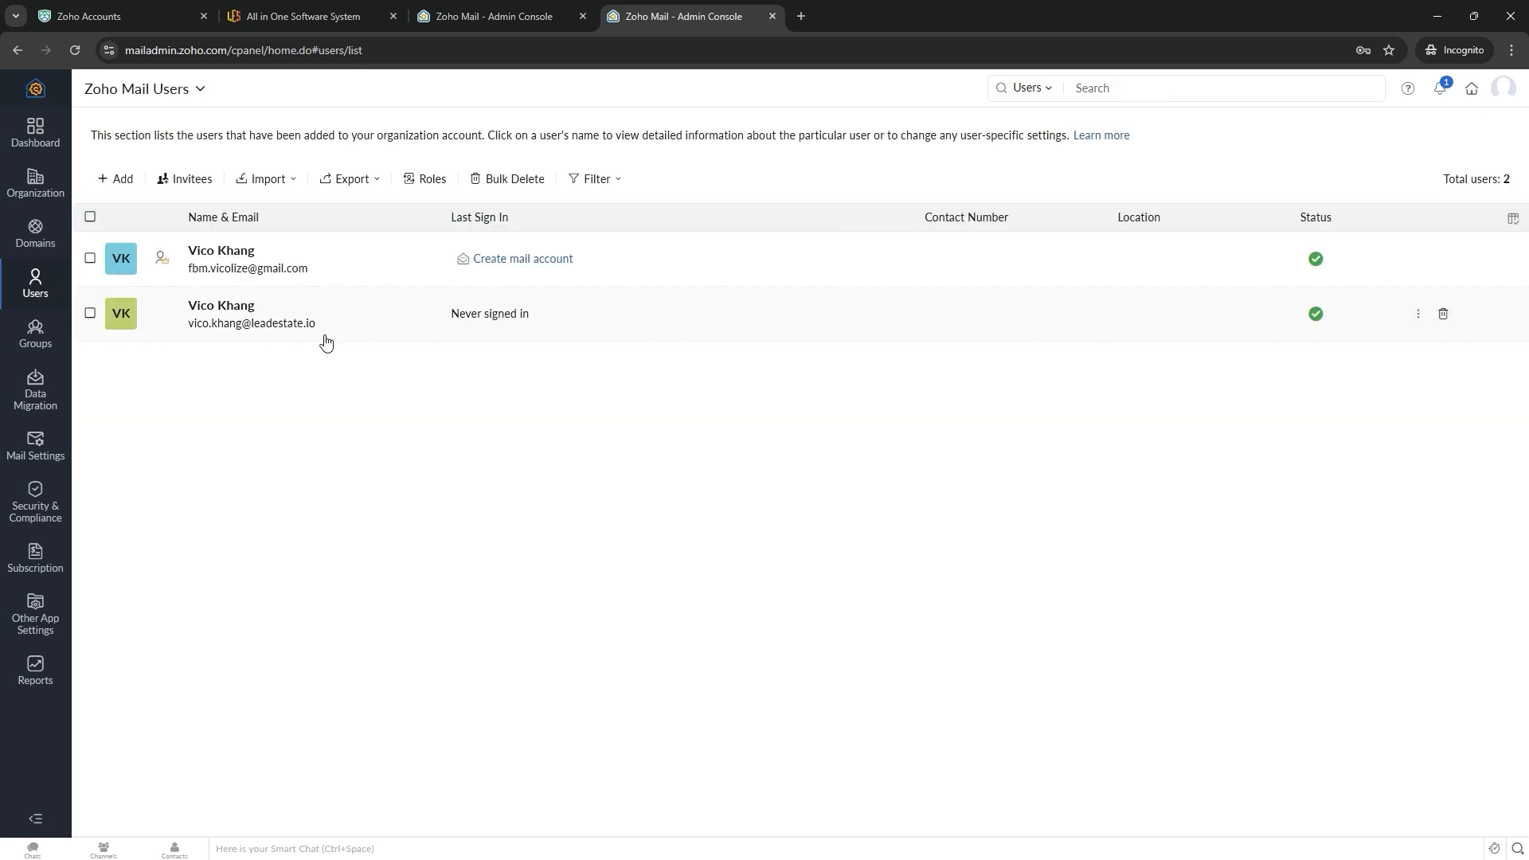
pyautogui.click(384, 325)
pyautogui.moveTo(341, 311); pyautogui.dragTo(398, 344)
pyautogui.hotkey('alt', 'Left')
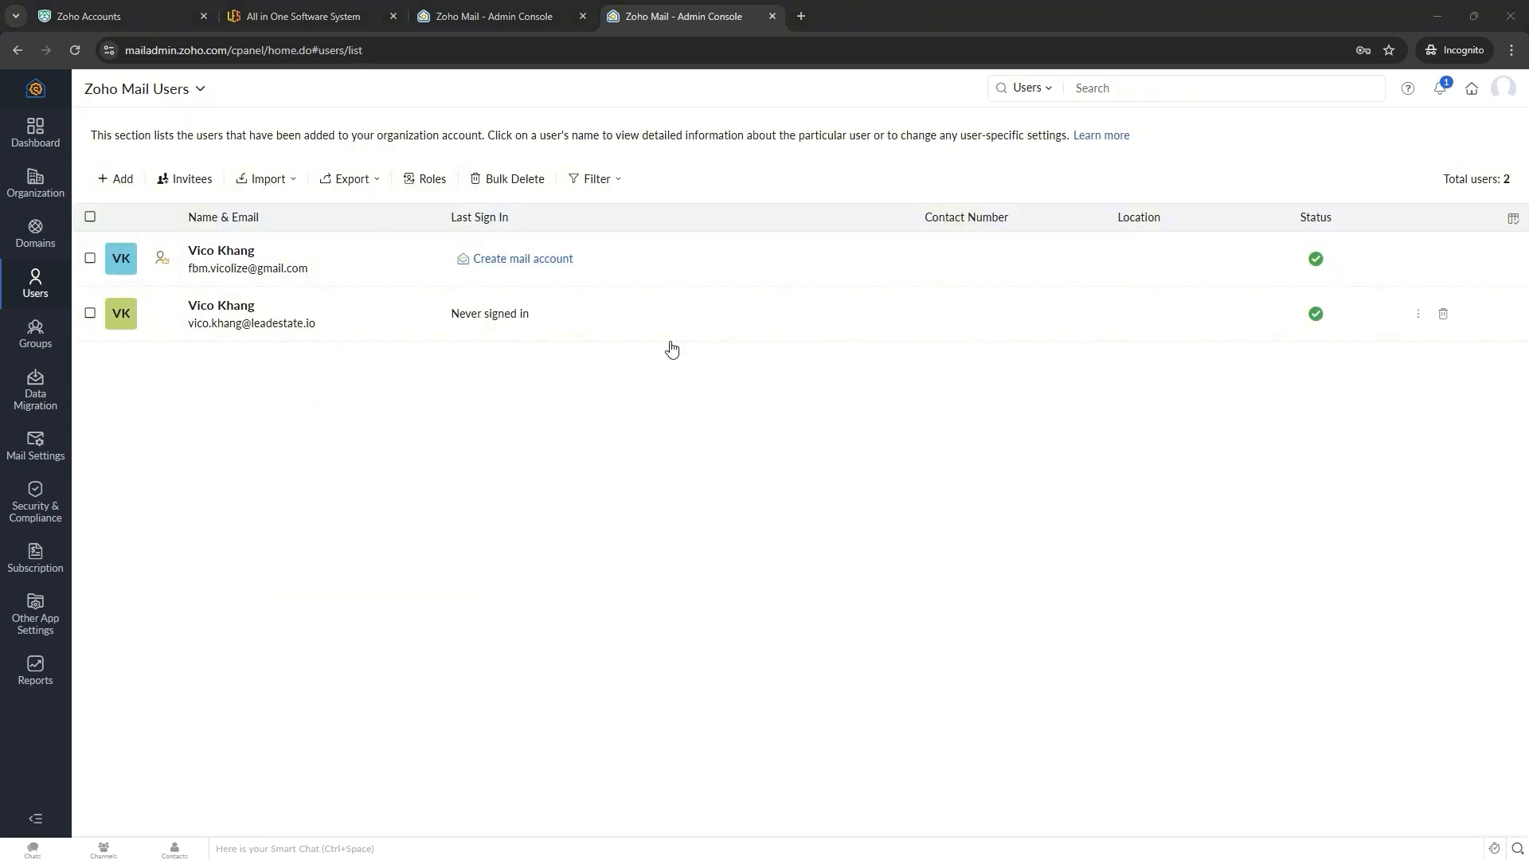
# - Fill in another new user's first name, username contact, and password
pyautogui.click(115, 176)
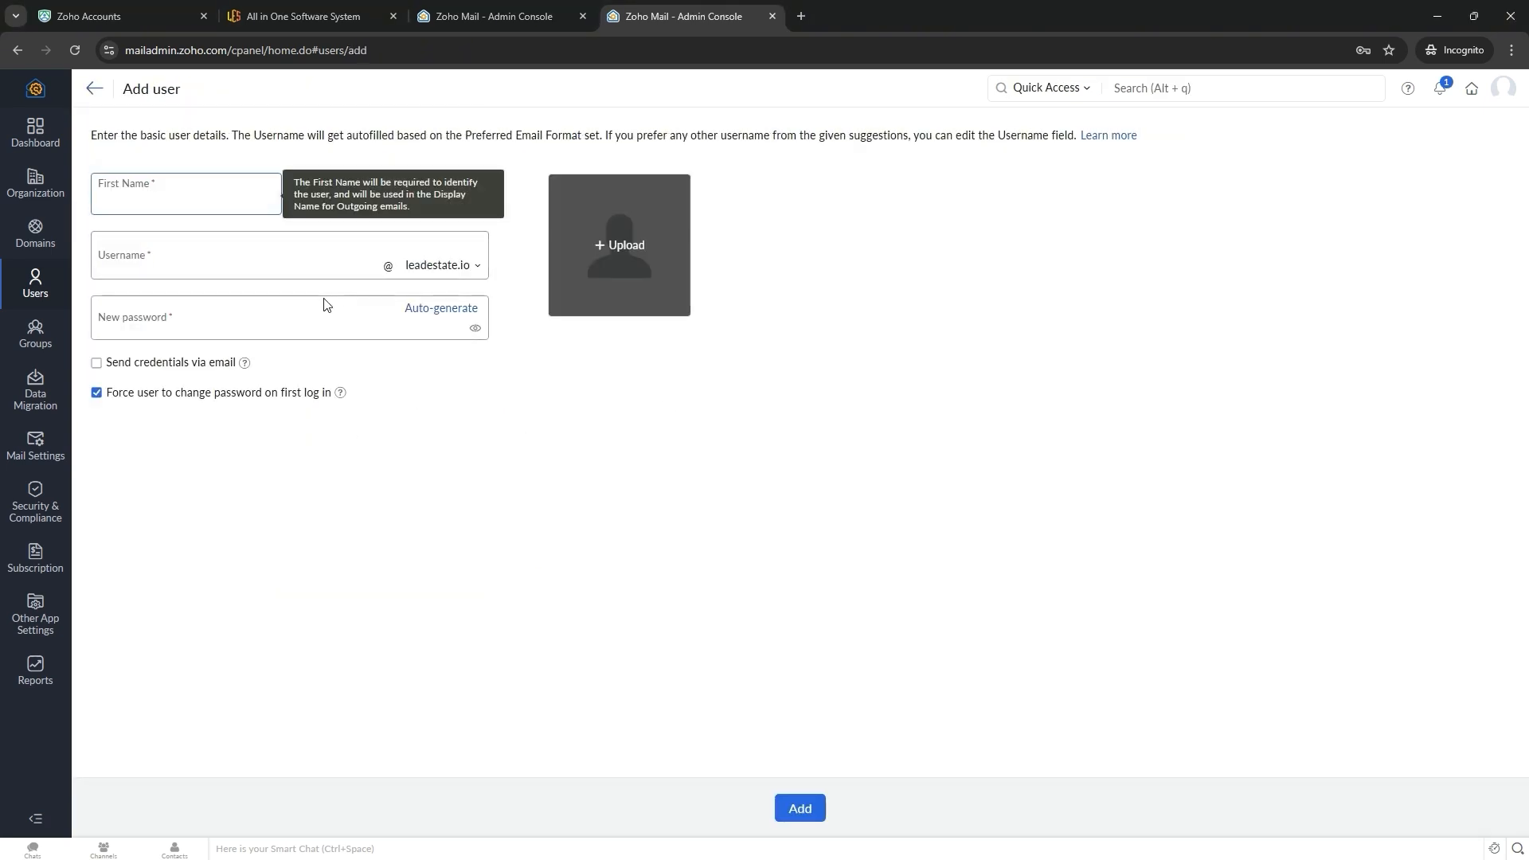
pyautogui.click(239, 247)
pyautogui.click(269, 282)
pyautogui.click(367, 459)
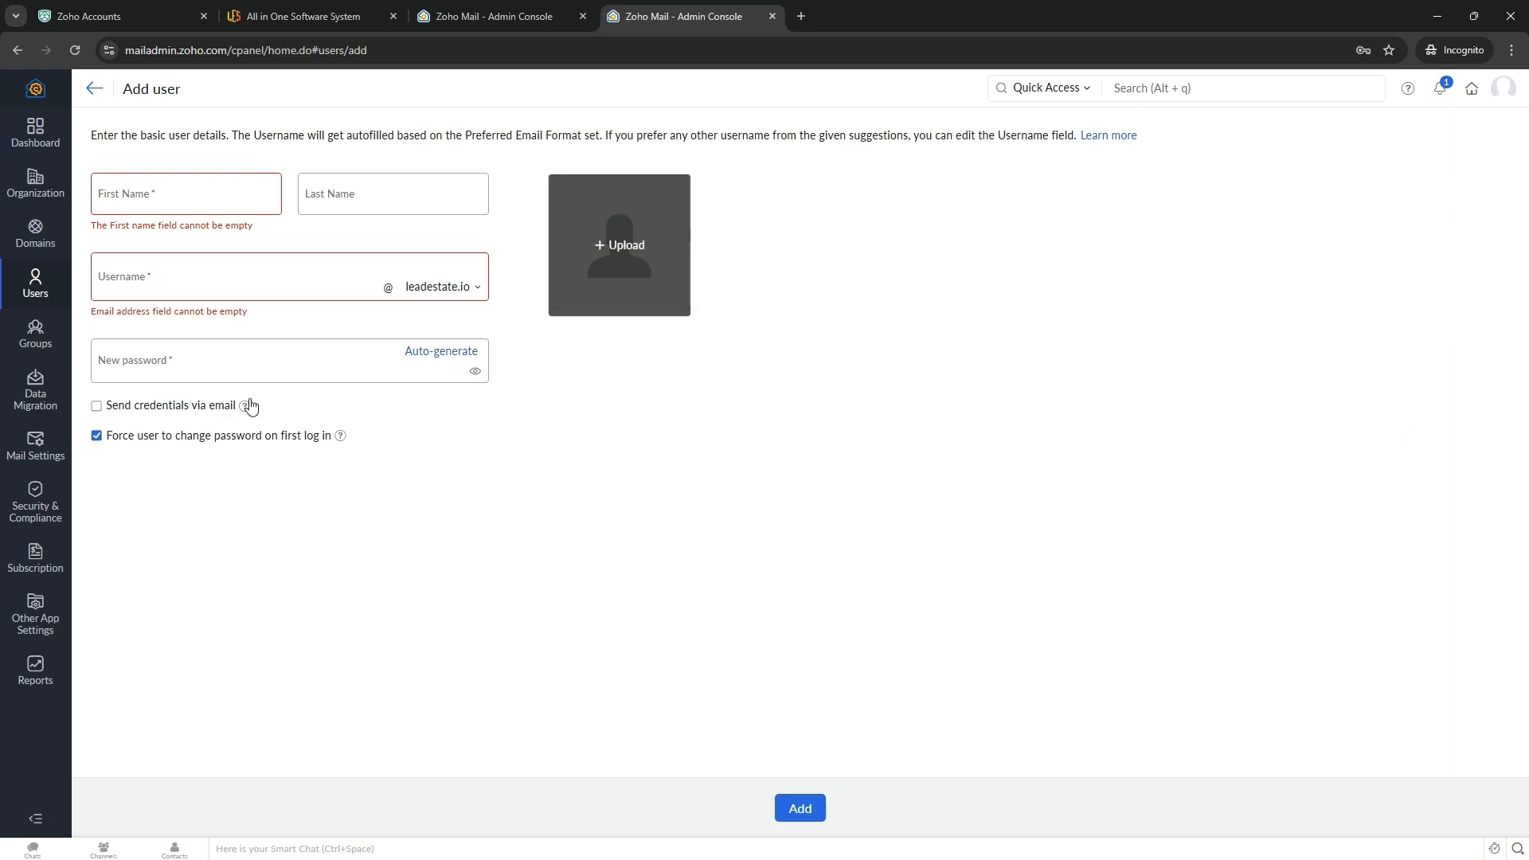
pyautogui.click(180, 195)
pyautogui.write('Ted')
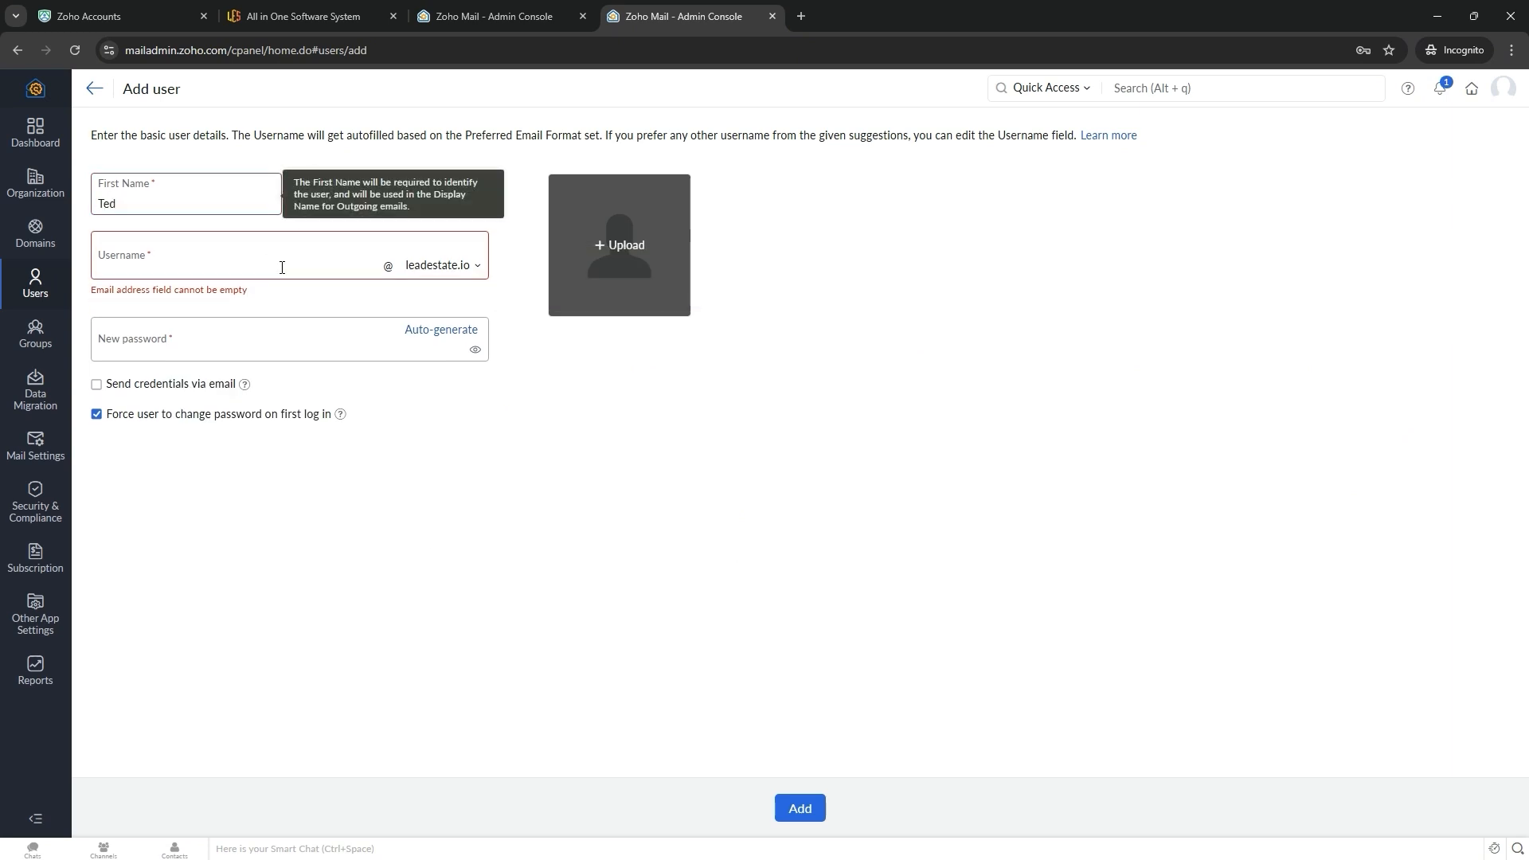
pyautogui.click(282, 268)
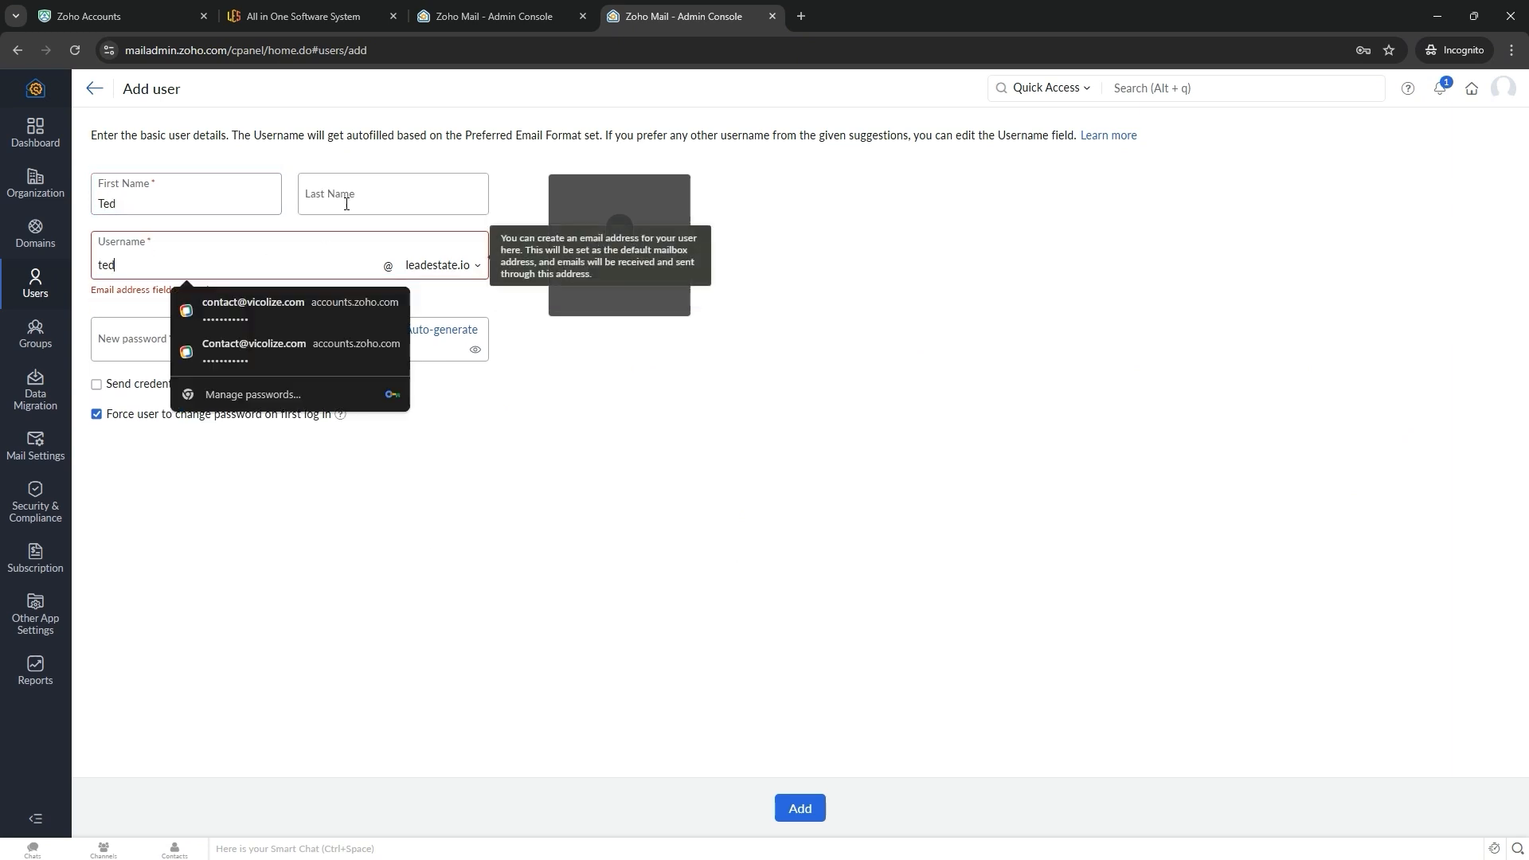
pyautogui.click(380, 188)
pyautogui.doubleClick(189, 260)
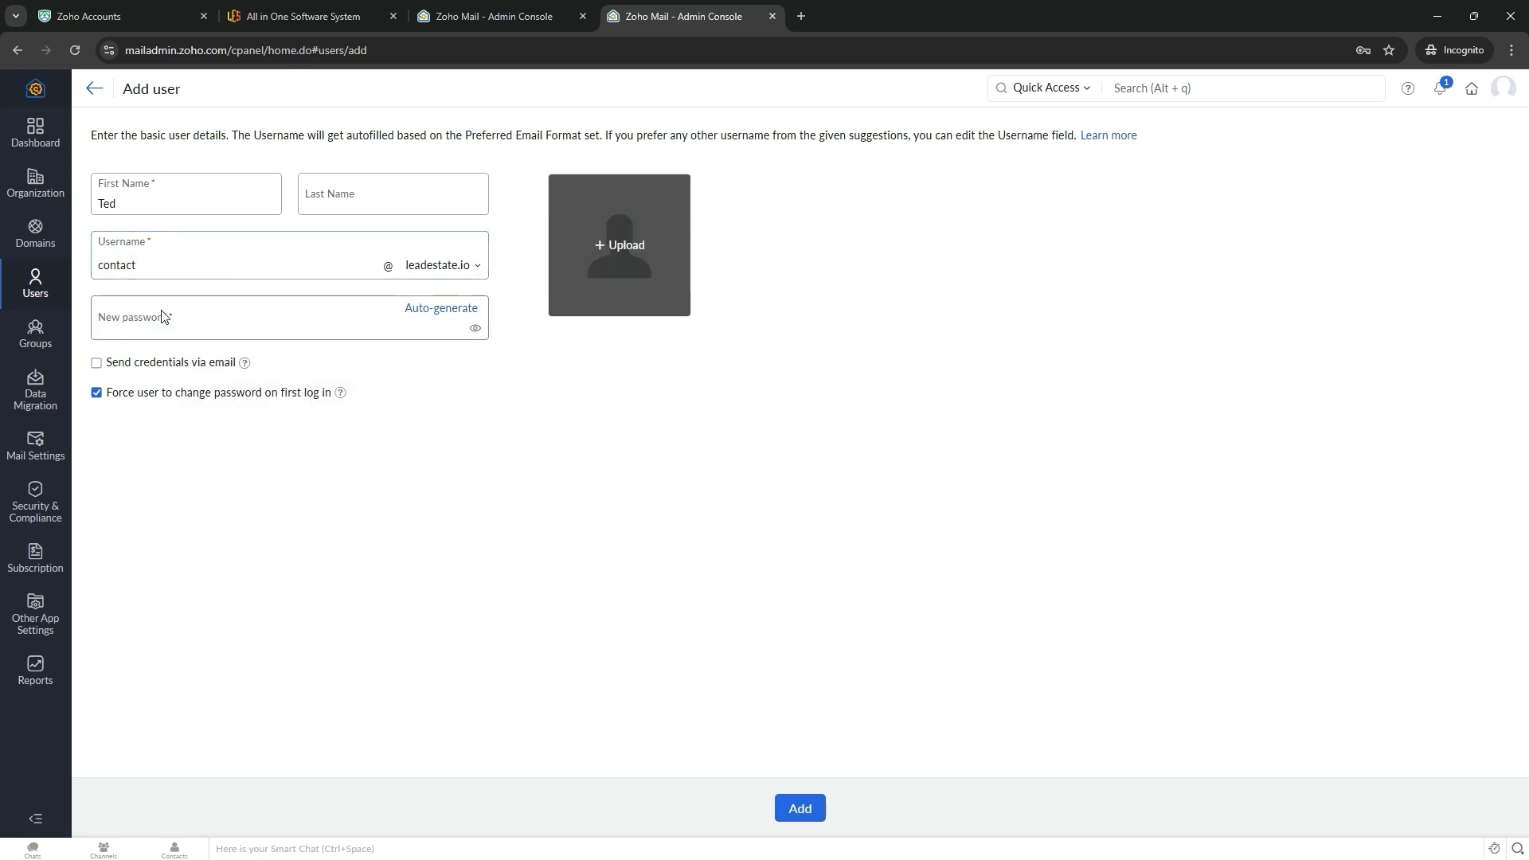
pyautogui.click(201, 323)
pyautogui.write('#')
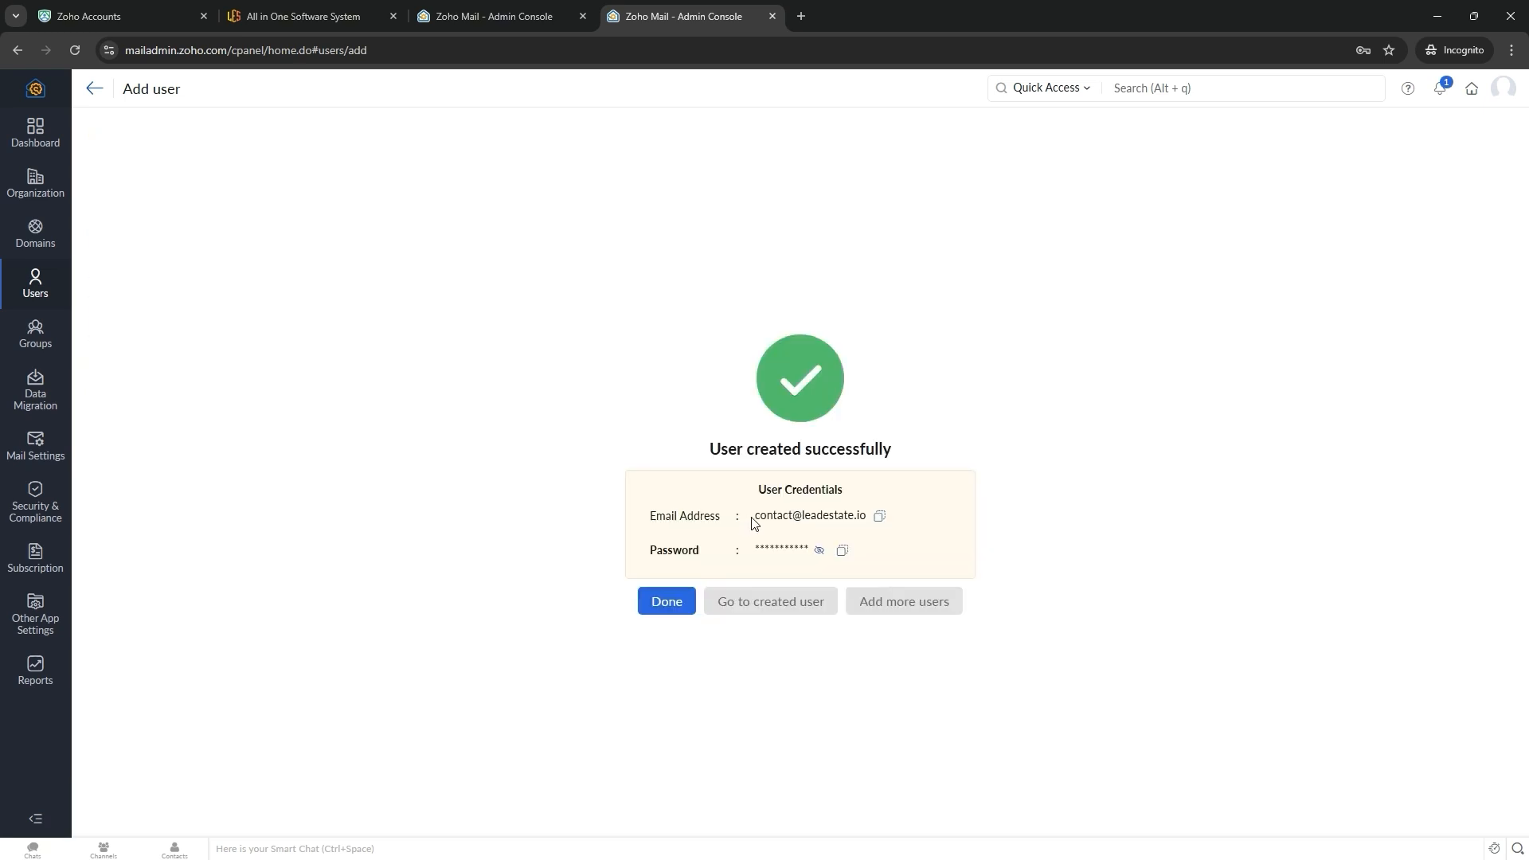
# - Check the contact user's email address, then return to the users list
pyautogui.moveTo(755, 523); pyautogui.dragTo(877, 523)
pyautogui.moveTo(752, 523); pyautogui.dragTo(860, 524)
pyautogui.click(993, 460)
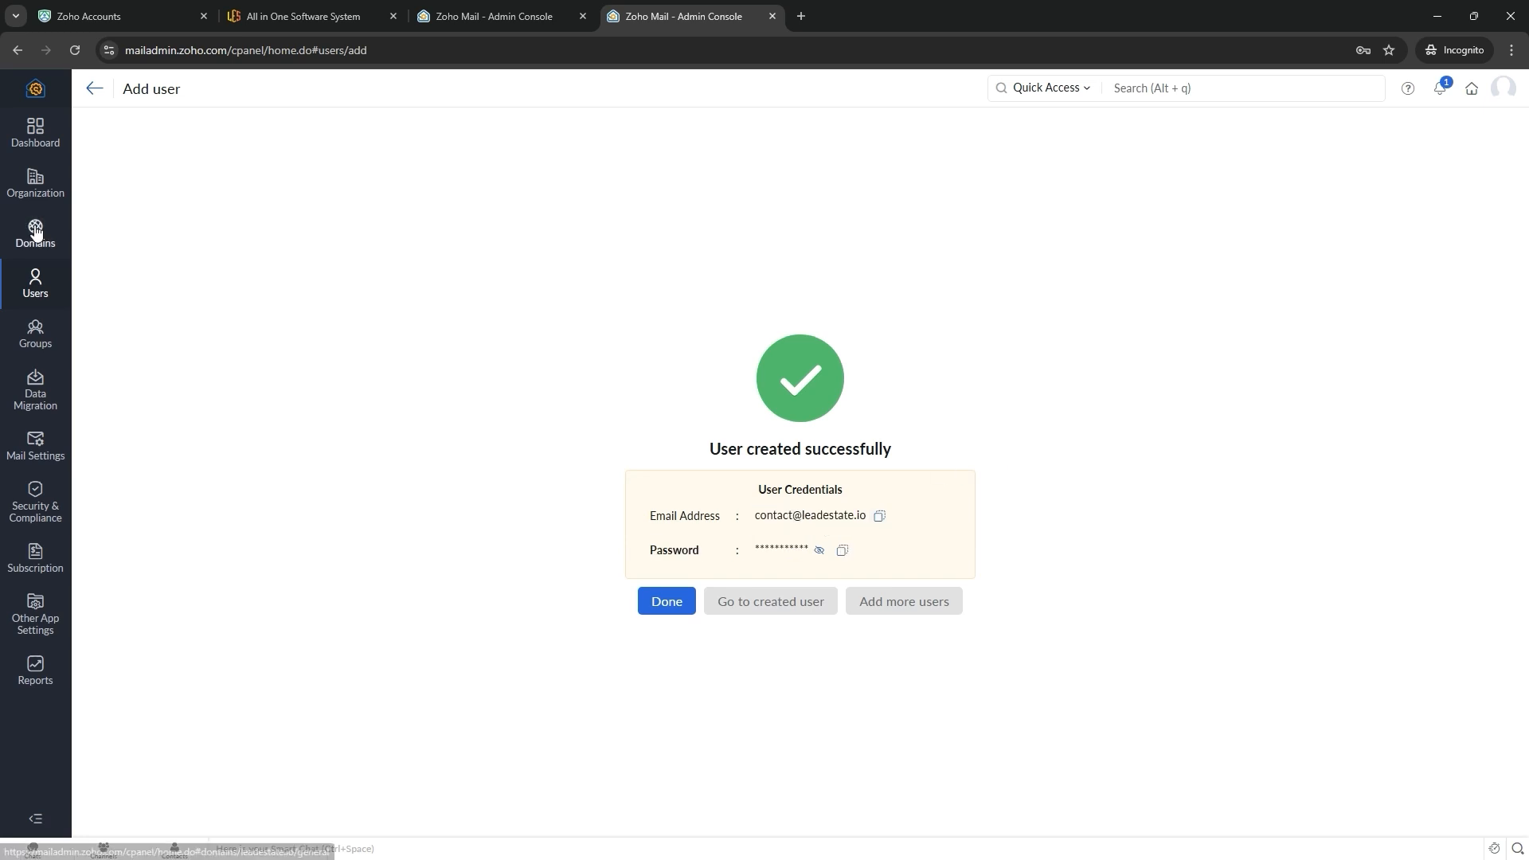
pyautogui.click(35, 232)
pyautogui.click(52, 277)
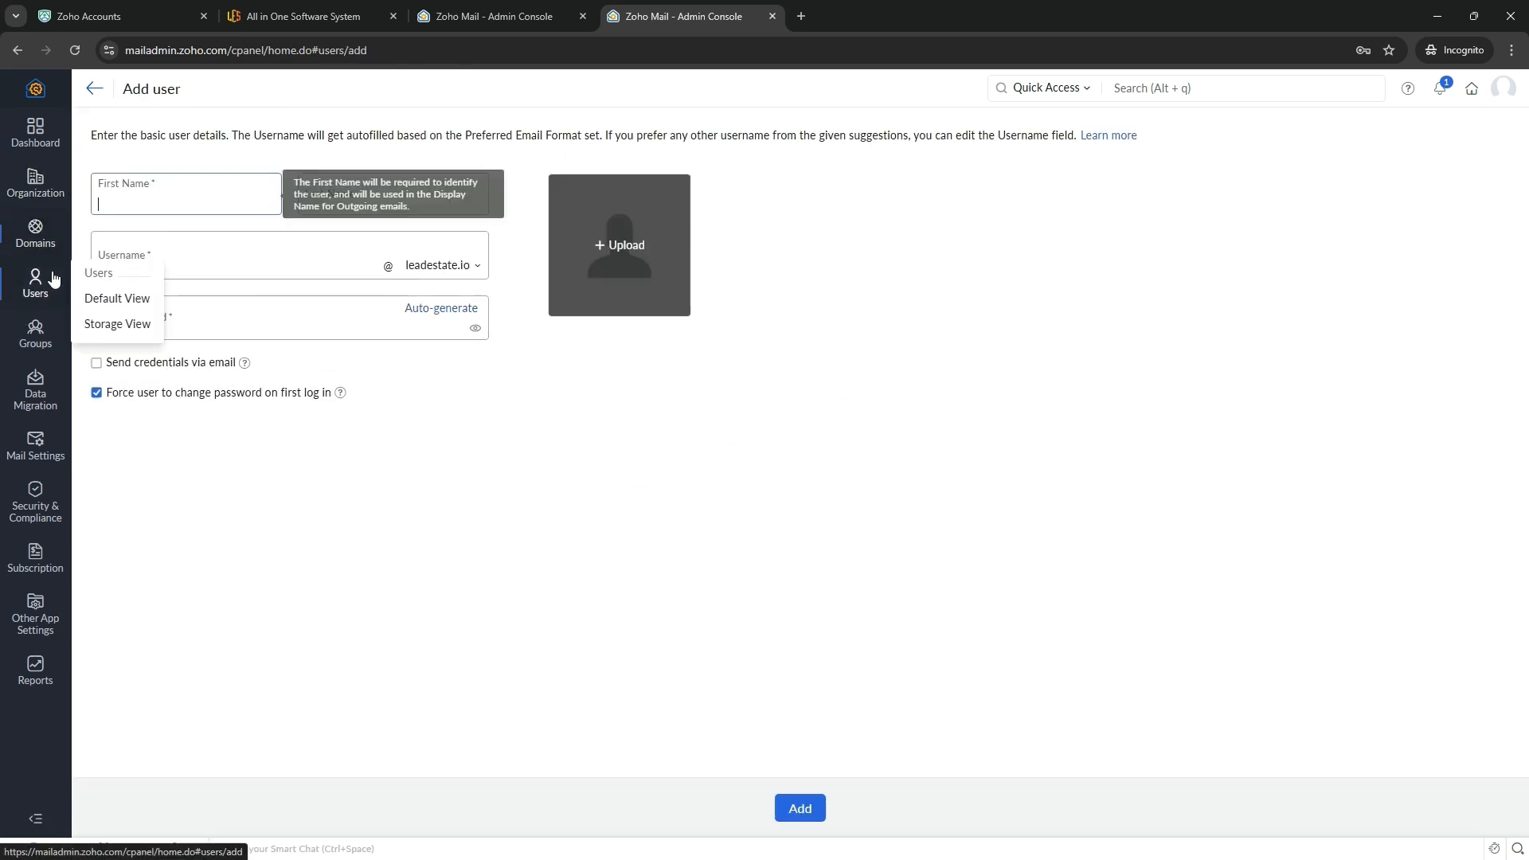
pyautogui.click(52, 277)
pyautogui.moveTo(179, 247); pyautogui.dragTo(495, 408)
# - Read the course guide's Set up DNS records step covering MX, SPF and DKIM records
pyautogui.hotkey('alt', 'Tab')
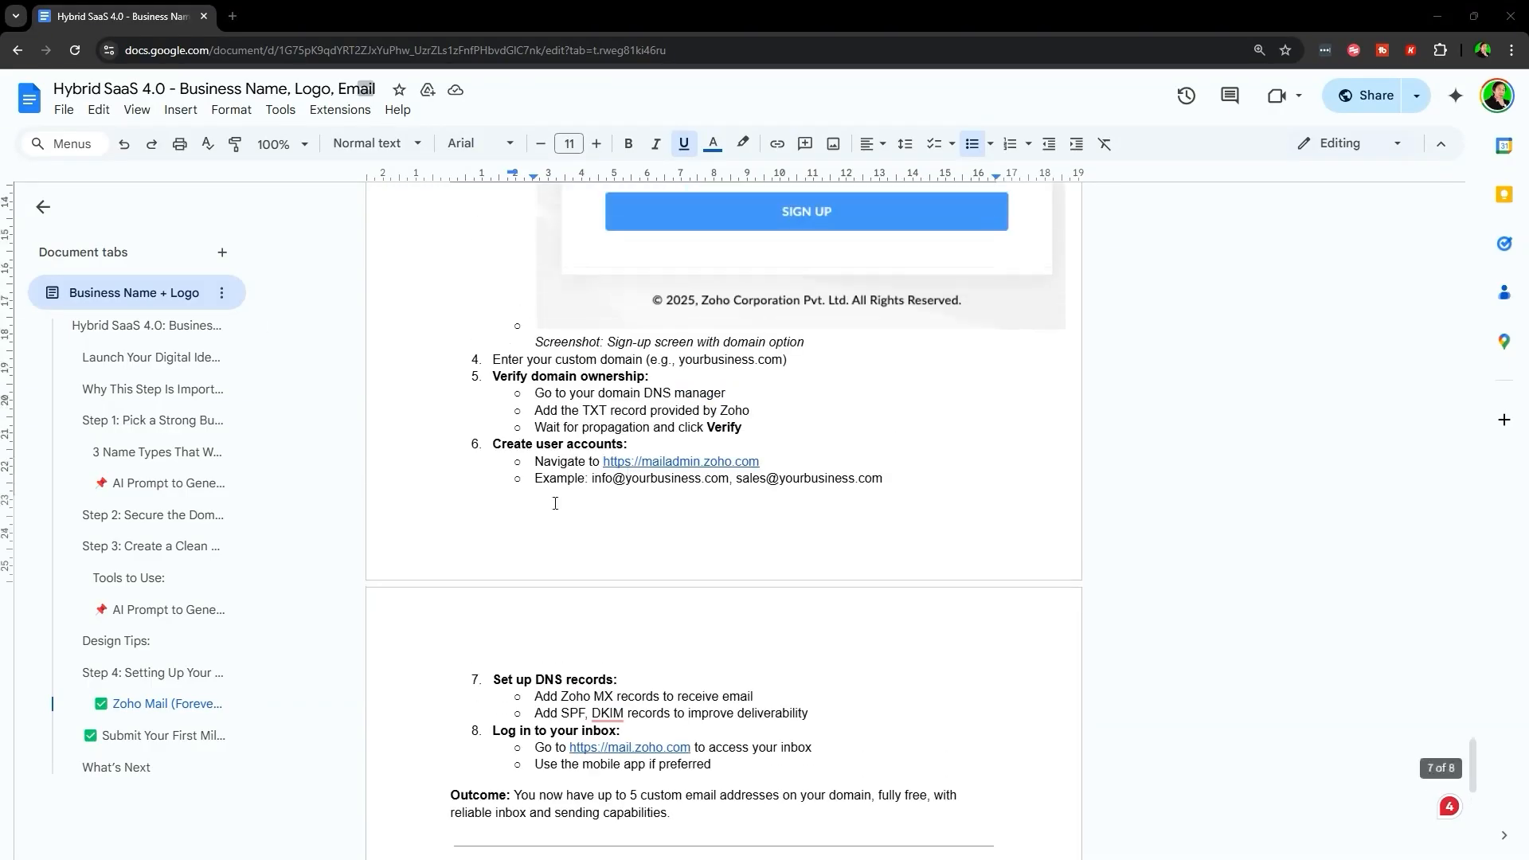
pyautogui.moveTo(493, 520); pyautogui.dragTo(897, 557)
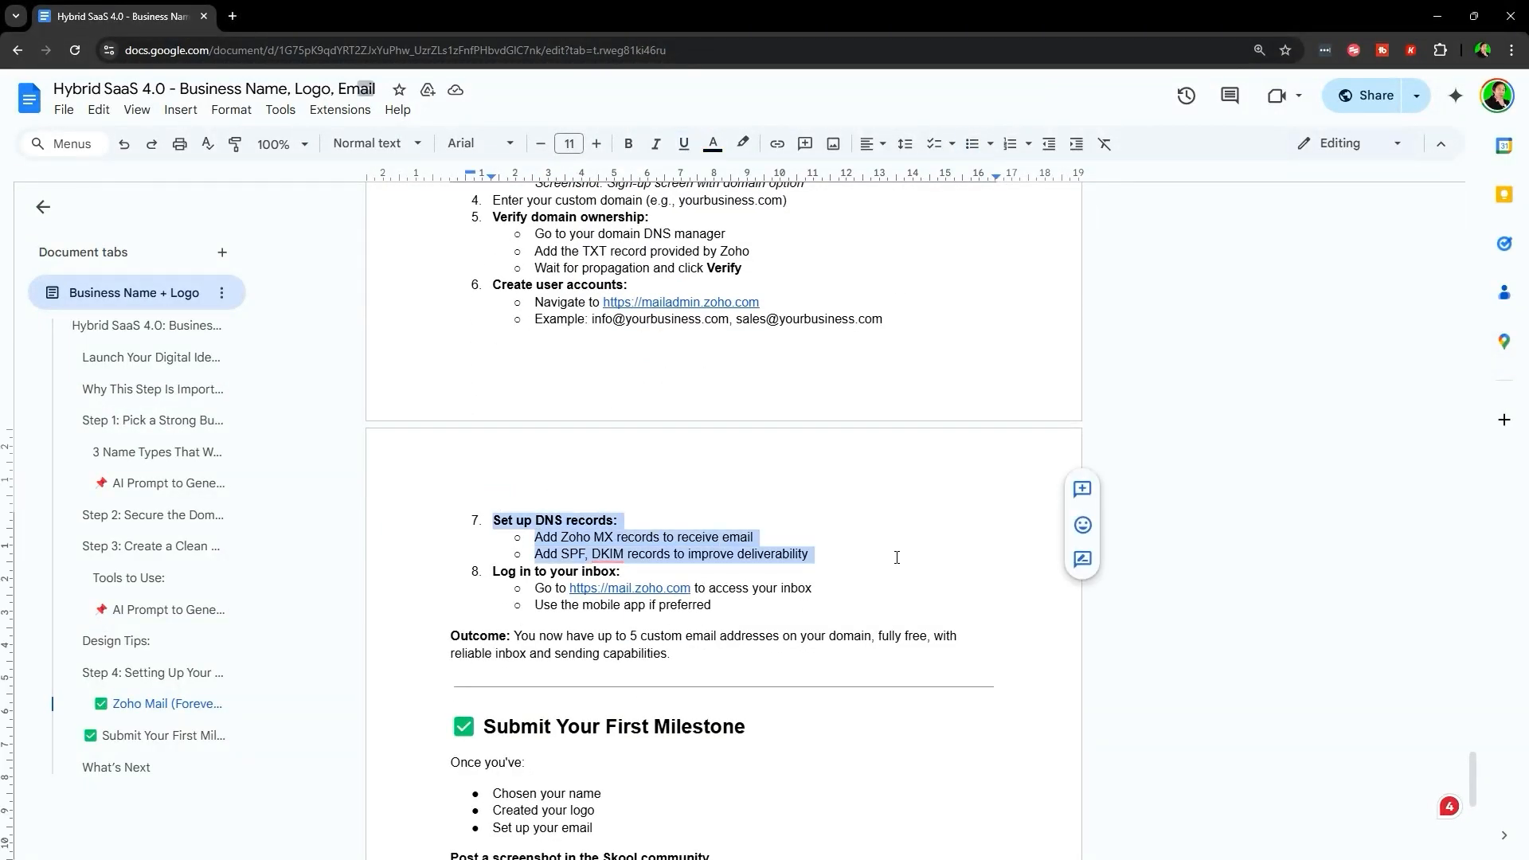
pyautogui.click(898, 557)
pyautogui.scroll(-2, 762, 536)
pyautogui.doubleClick(611, 381)
pyautogui.tripleClick(610, 381)
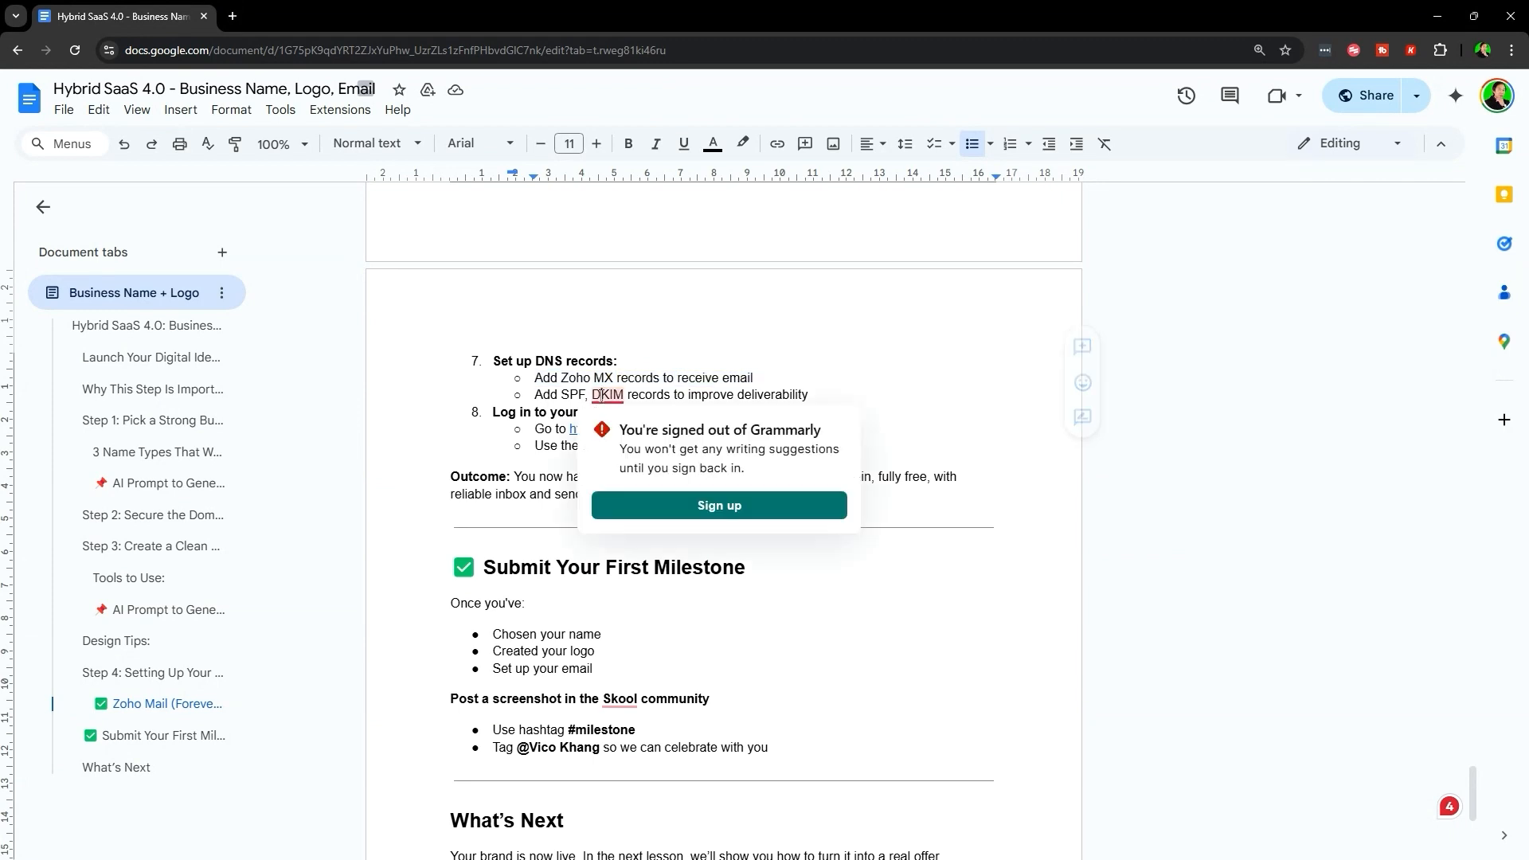
pyautogui.tripleClick(727, 396)
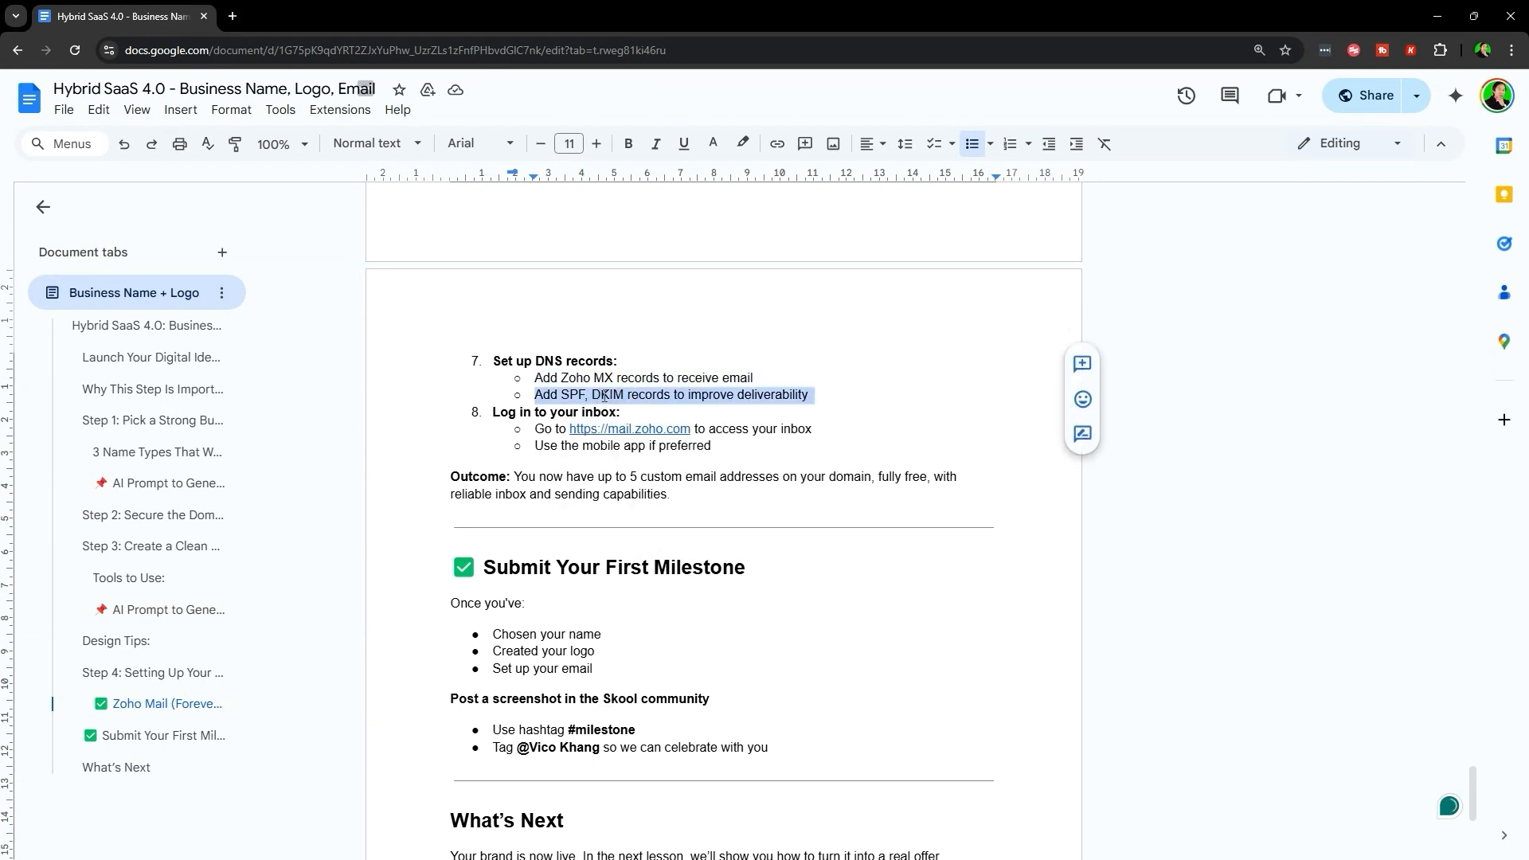
pyautogui.click(691, 450)
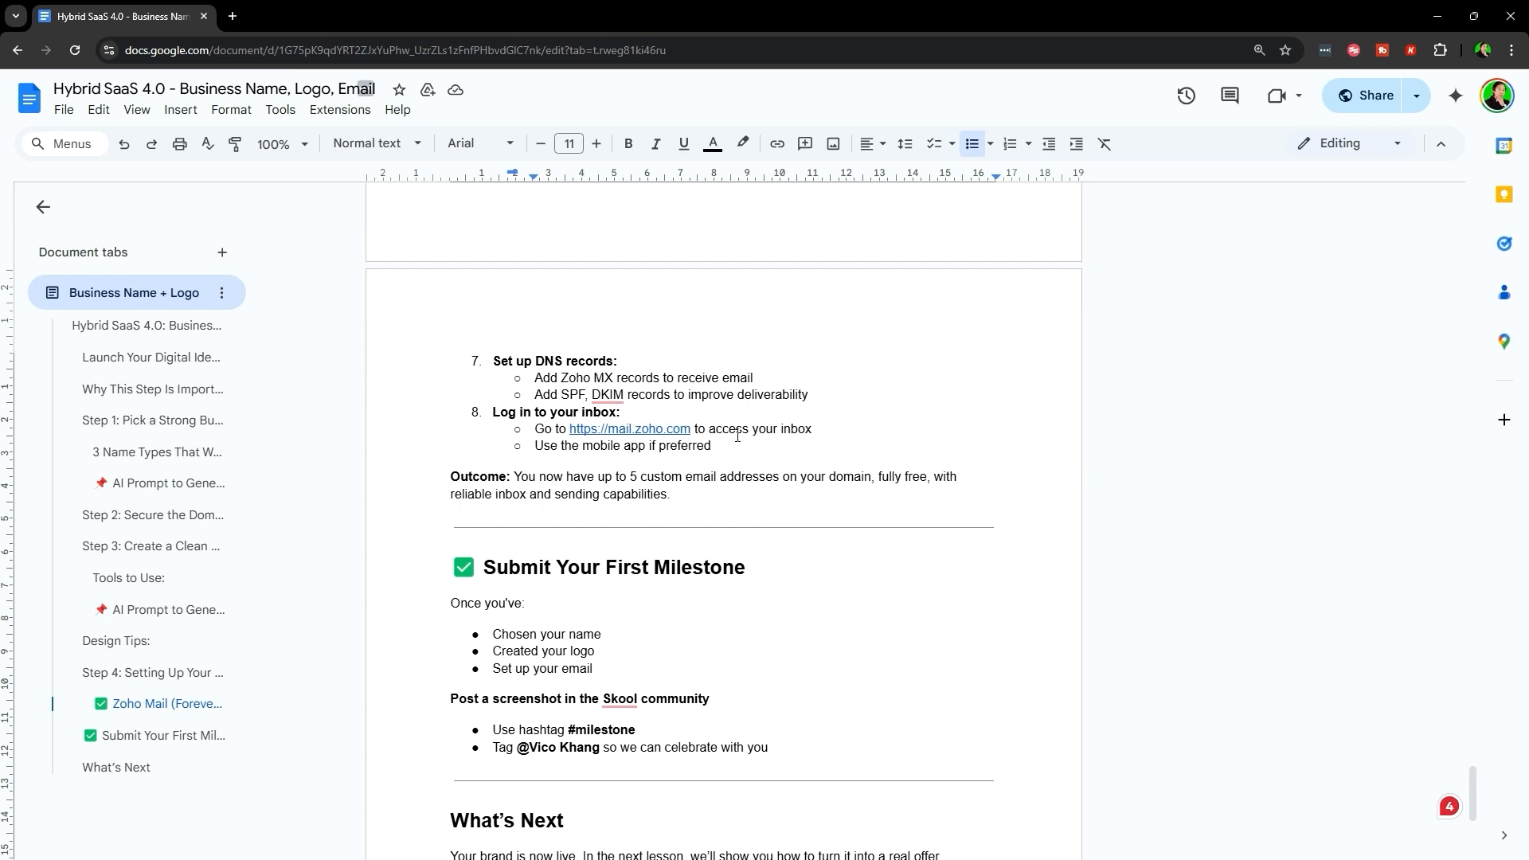
# - Scroll through leadestate.io's existing GoDaddy DNS records, then minimize that window
pyautogui.hotkey('alt', 'Tab')
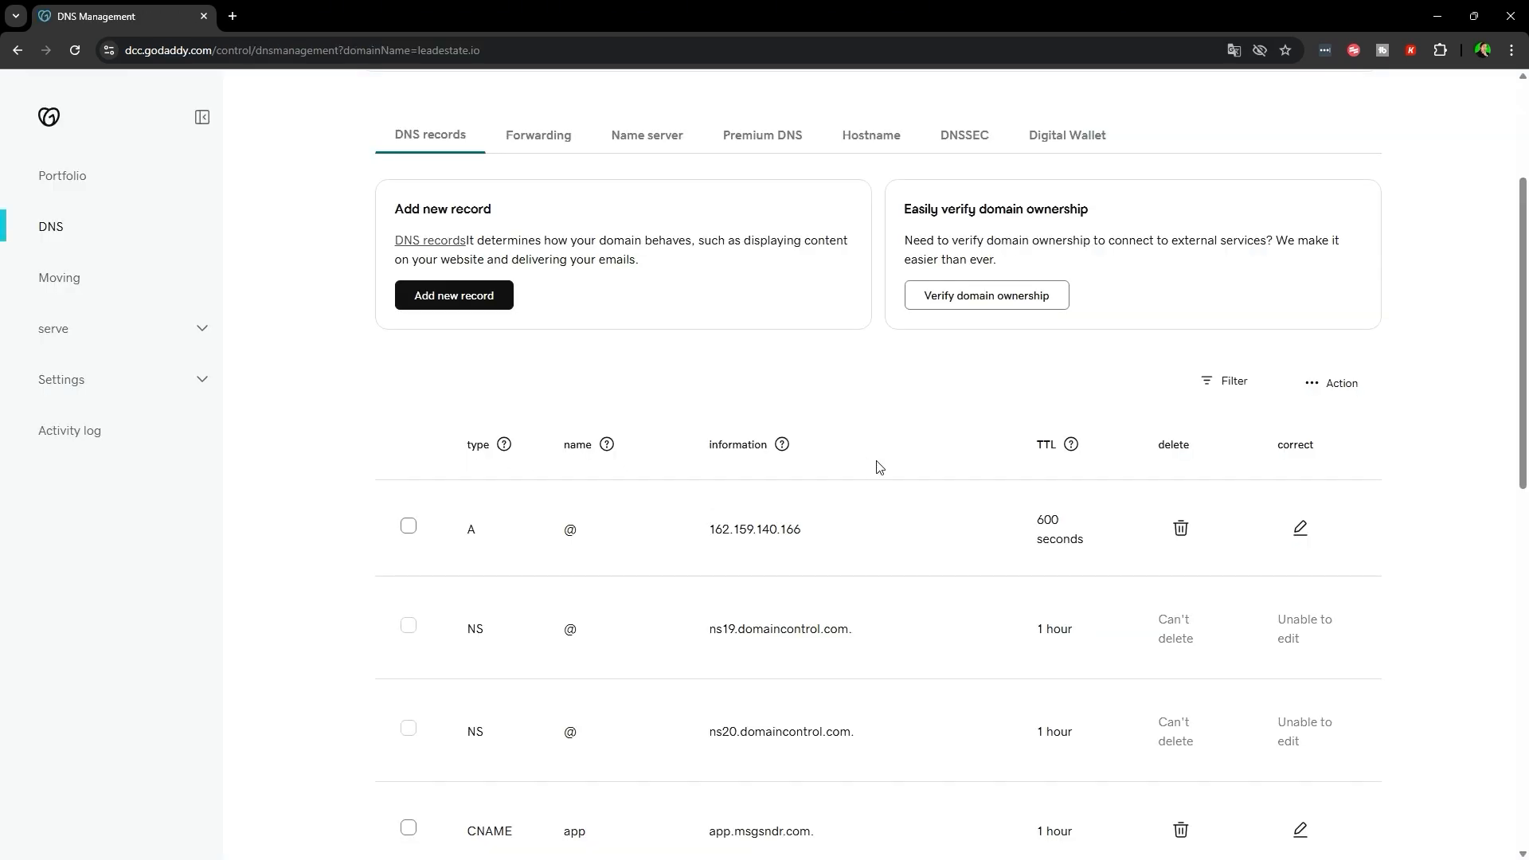
pyautogui.scroll(-10, 632, 523)
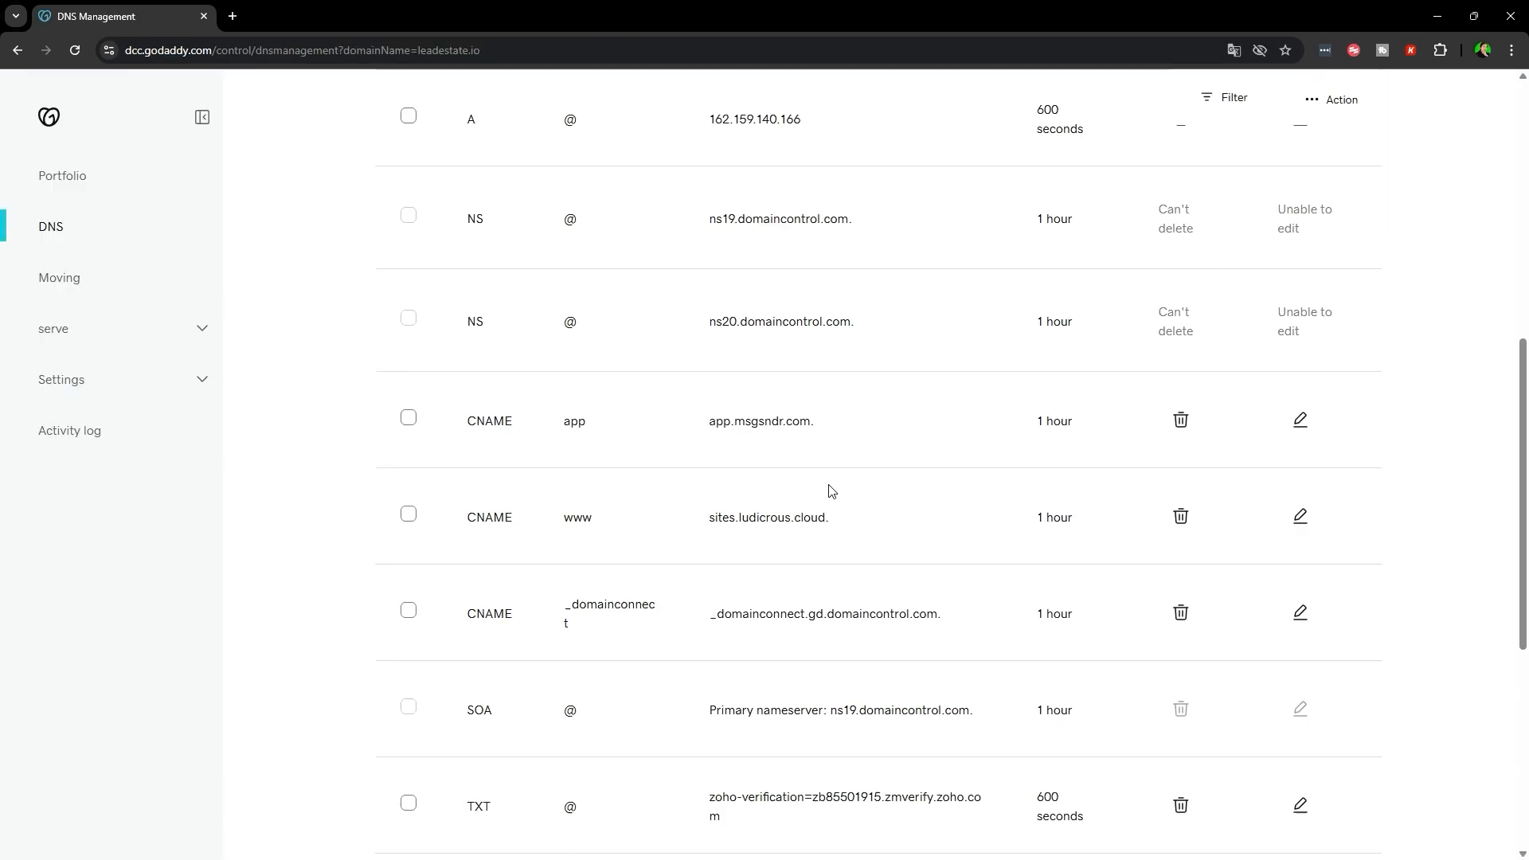
pyautogui.scroll(5, 648, 590)
pyautogui.scroll(9, 568, 624)
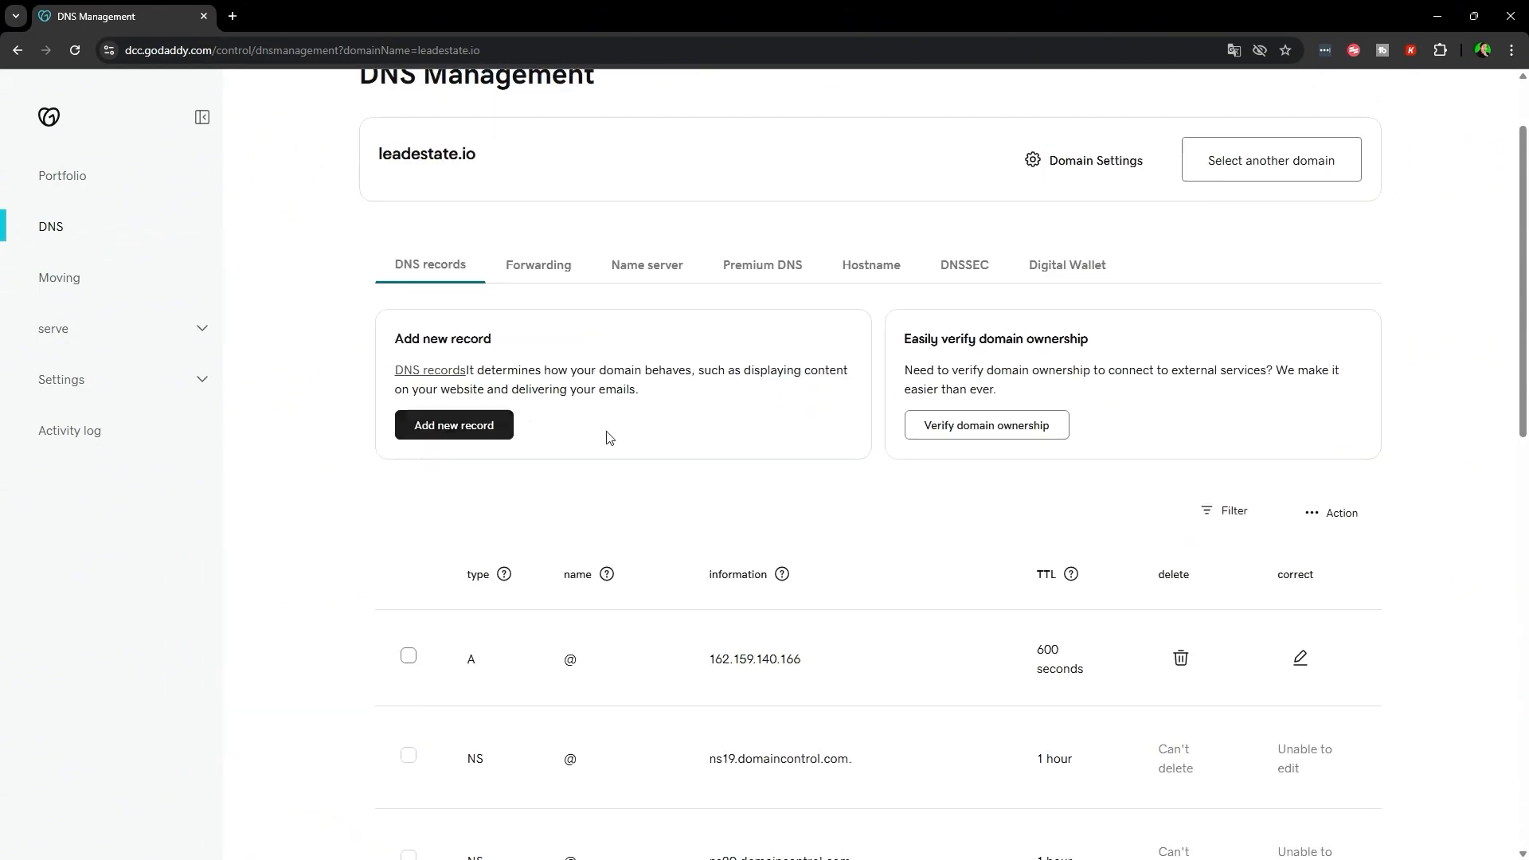
pyautogui.scroll(-5, 591, 506)
pyautogui.scroll(-5, 635, 670)
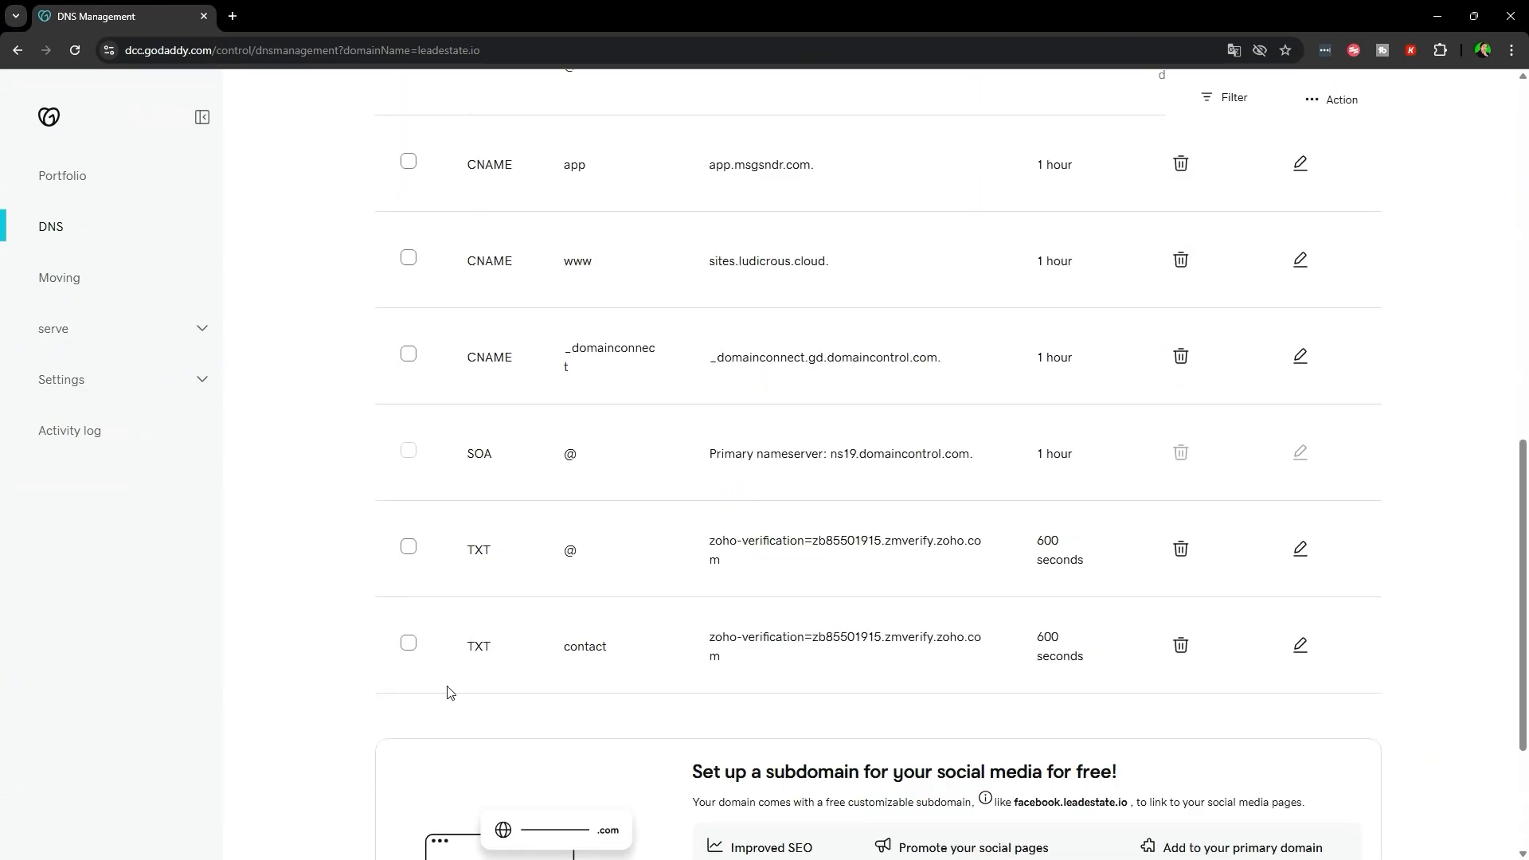
pyautogui.scroll(11, 678, 653)
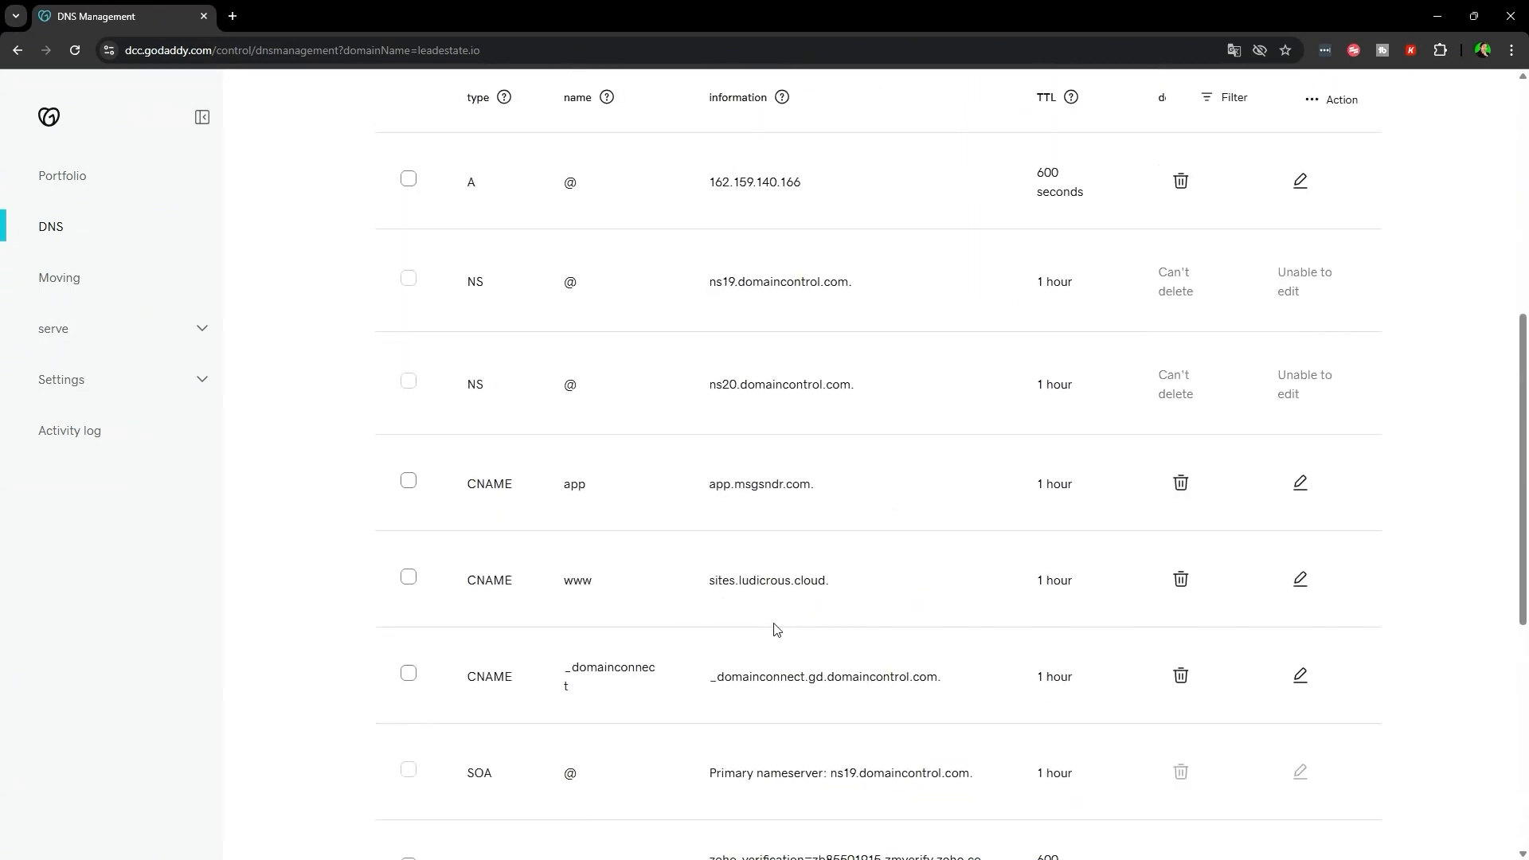
pyautogui.scroll(-3, 717, 586)
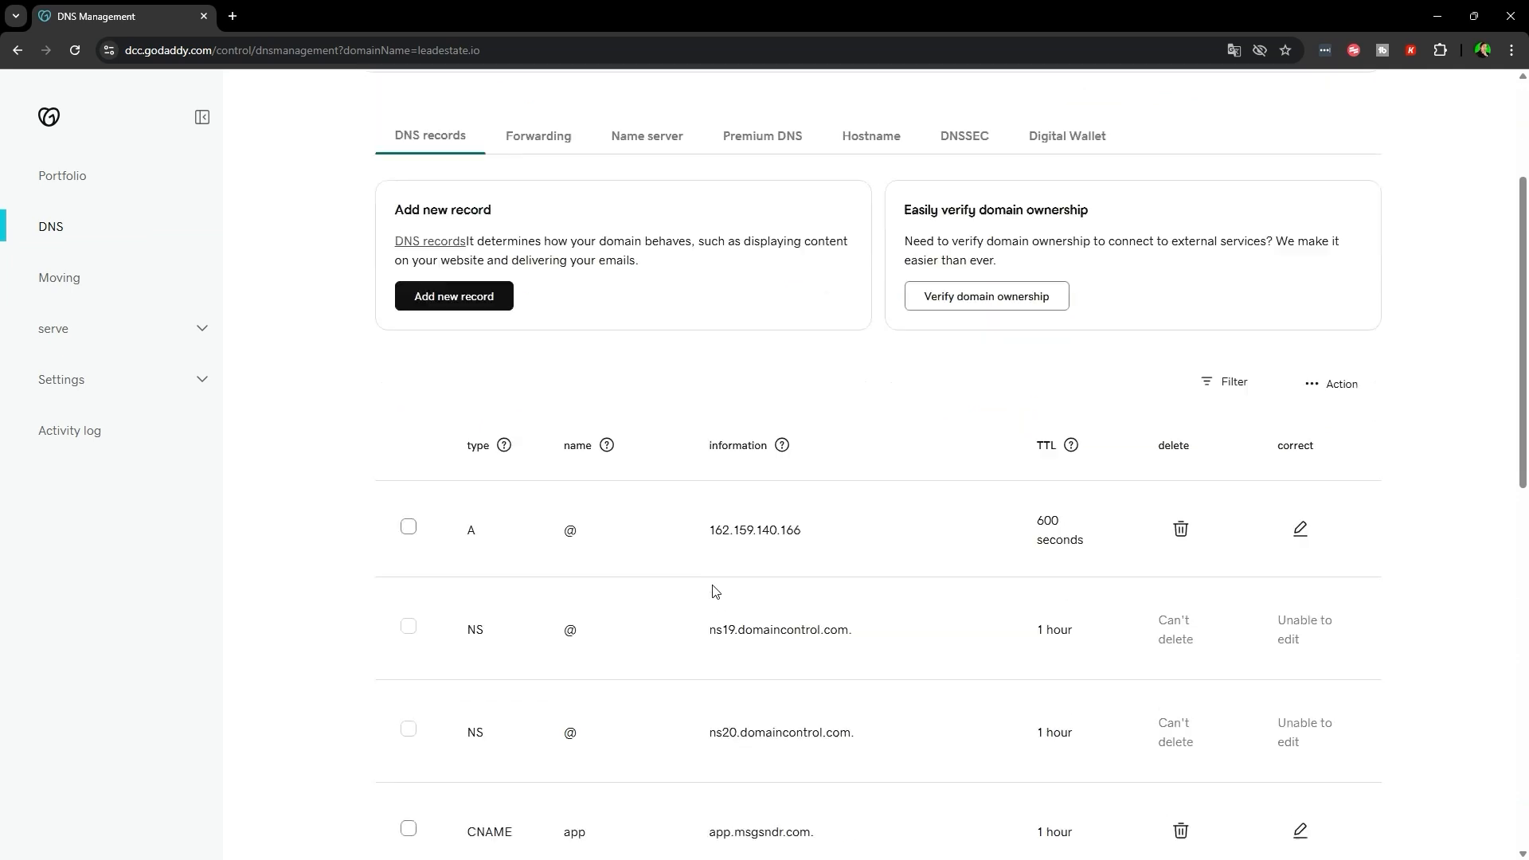
pyautogui.scroll(3, 932, 558)
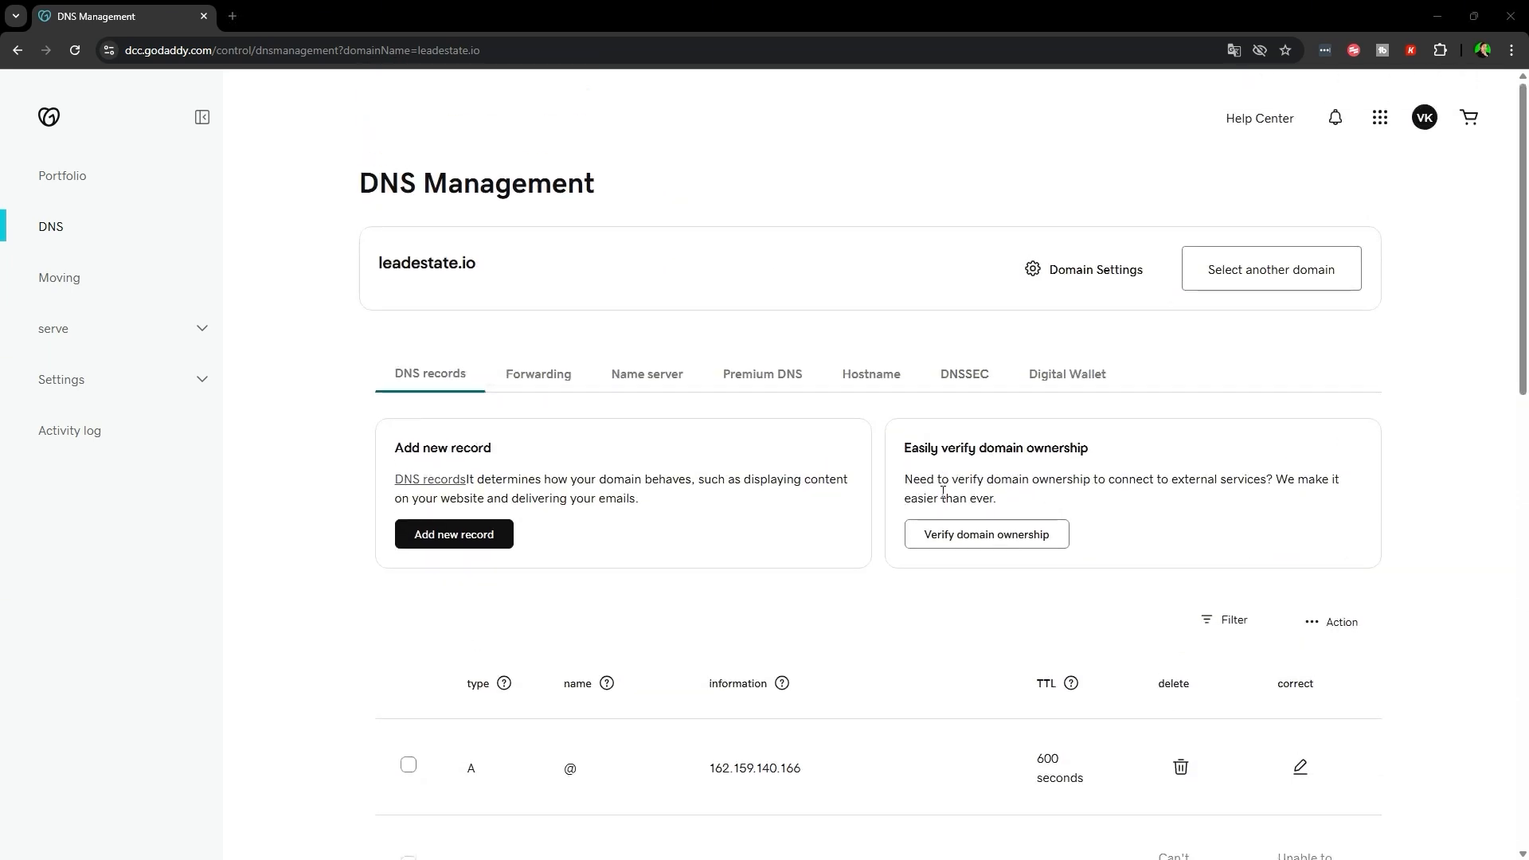
pyautogui.click(1439, 12)
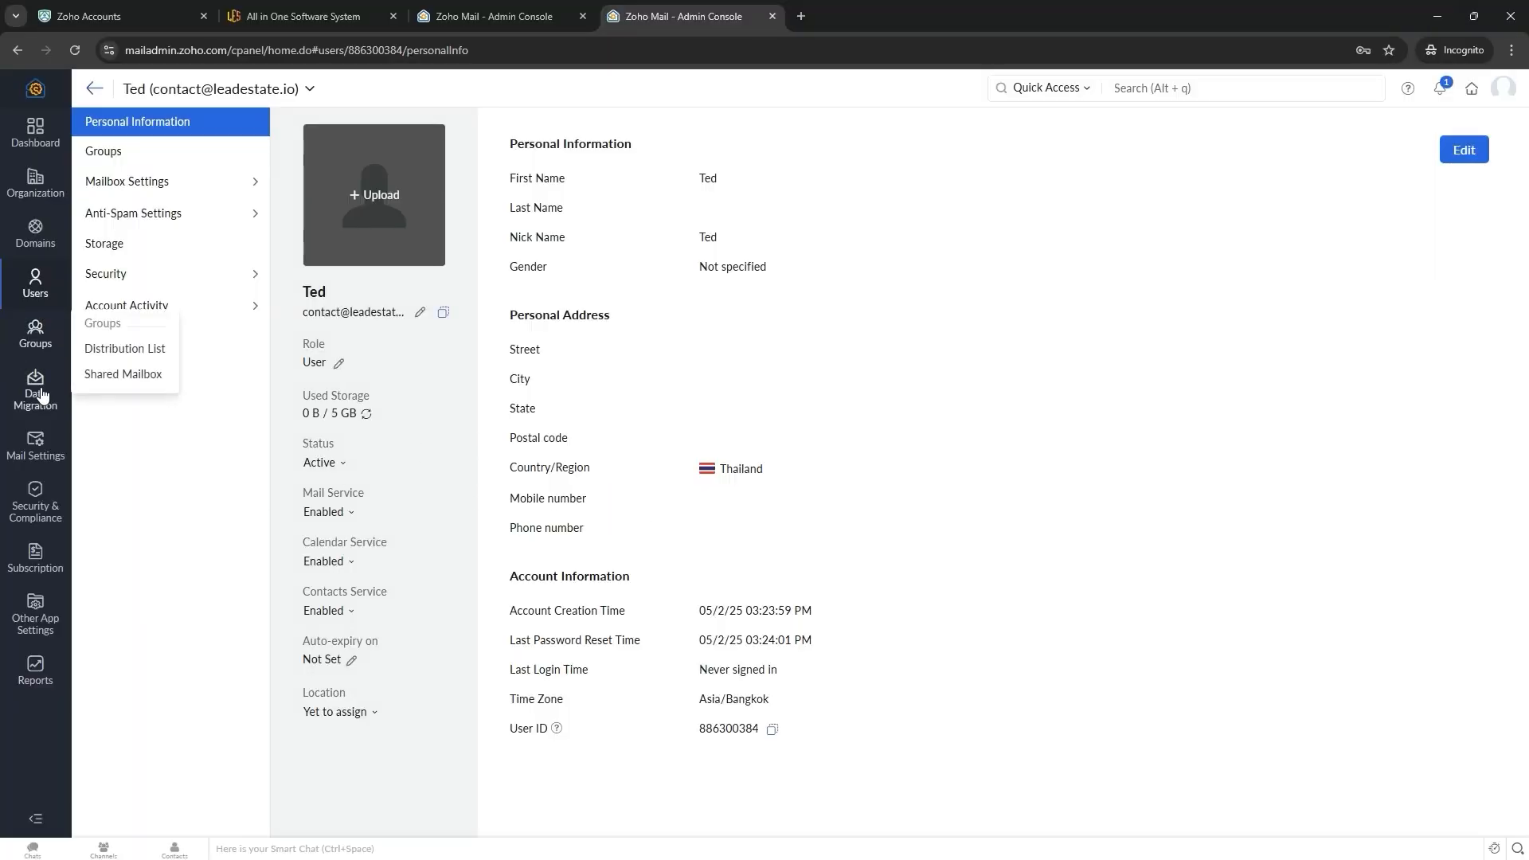
# - Start automatic MX setup for leadestate.io, log in to GoDaddy, and approve the Zoho connection
pyautogui.click(35, 233)
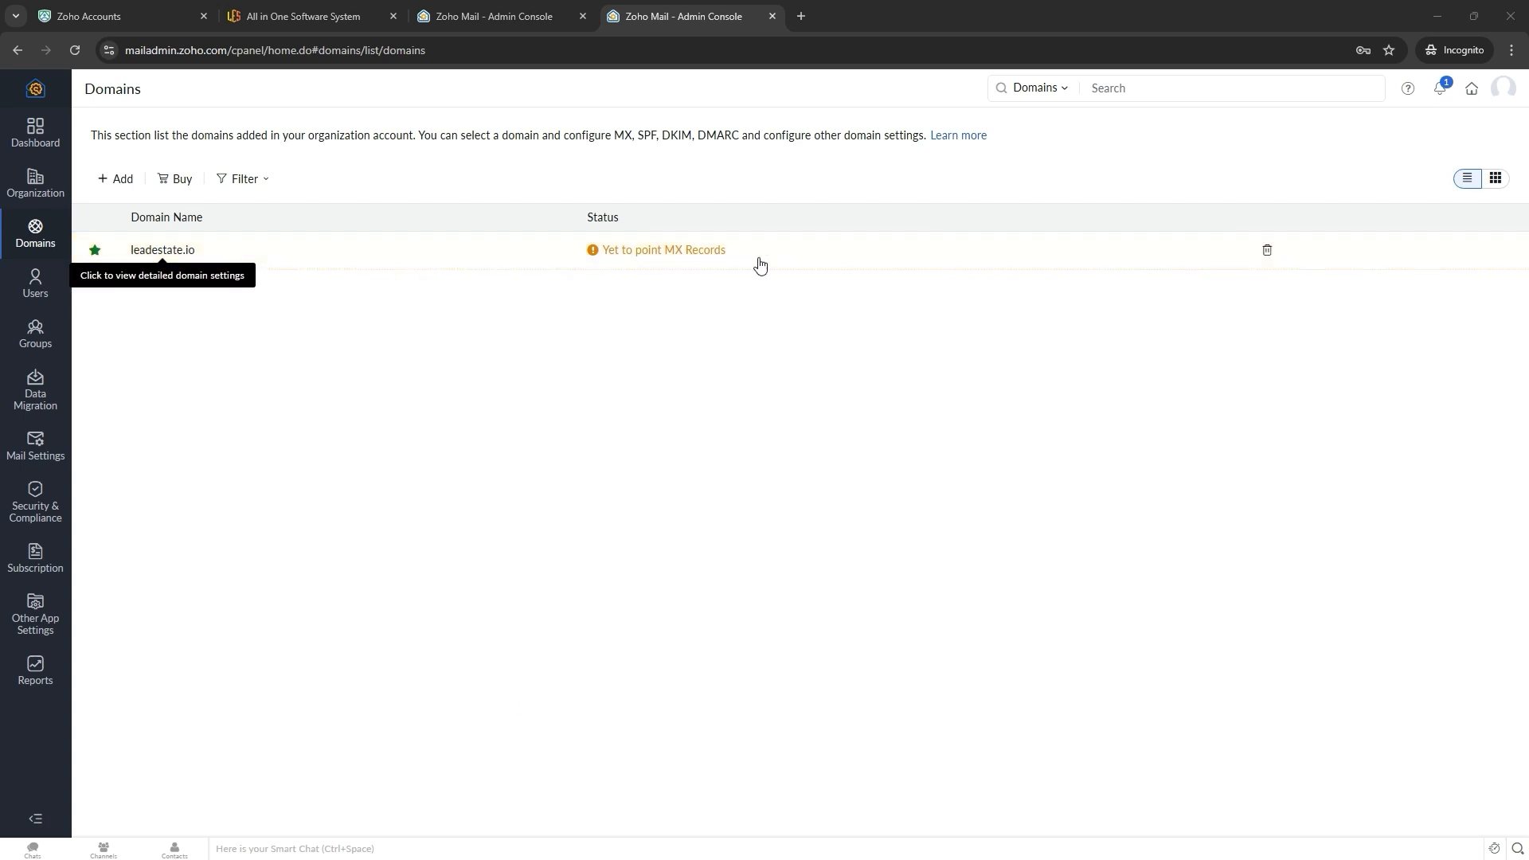
pyautogui.click(685, 260)
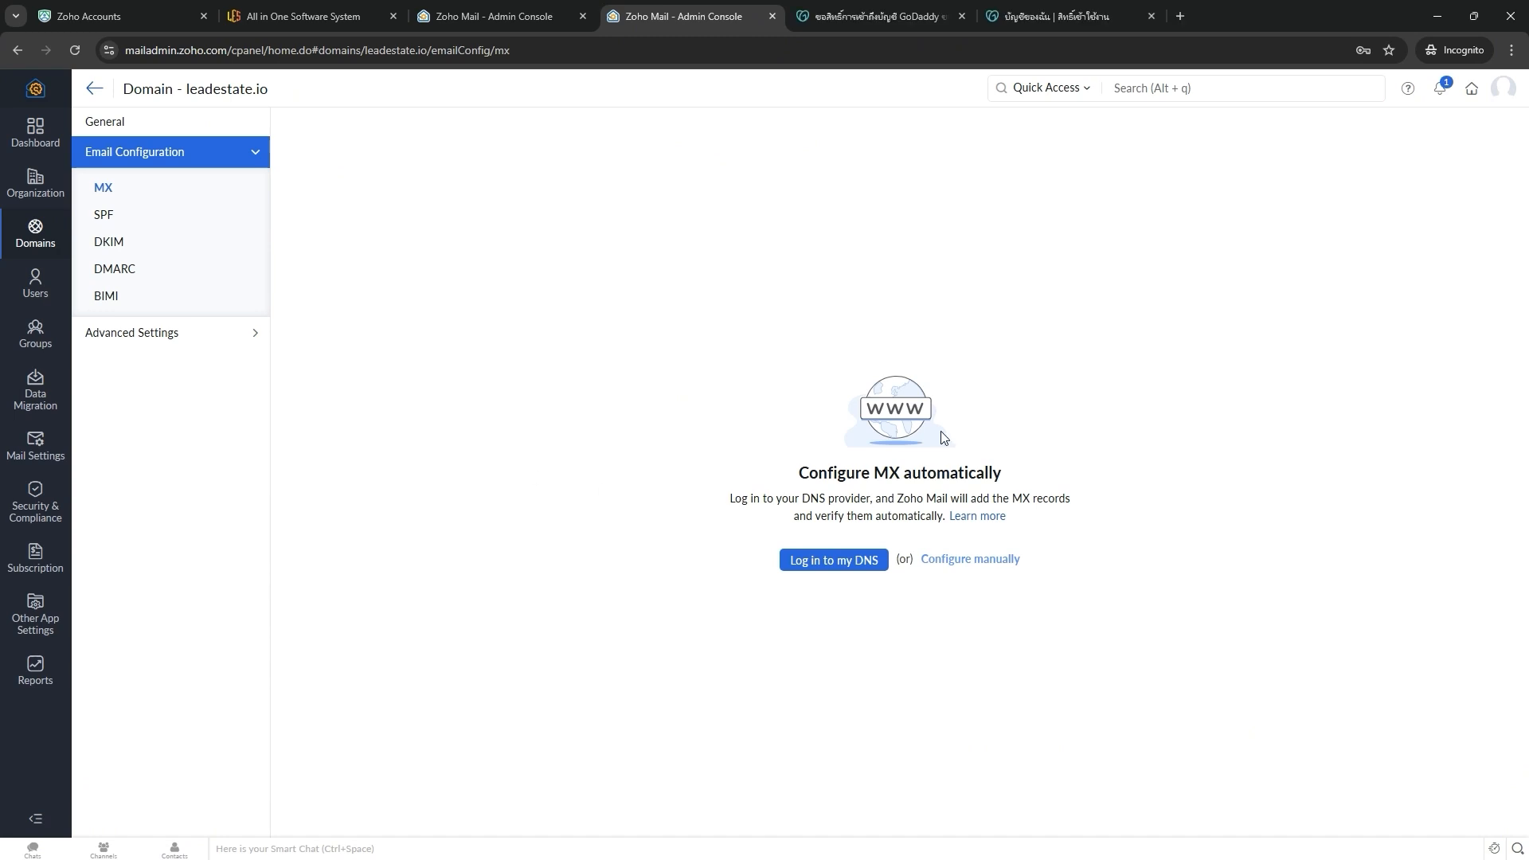
pyautogui.click(805, 562)
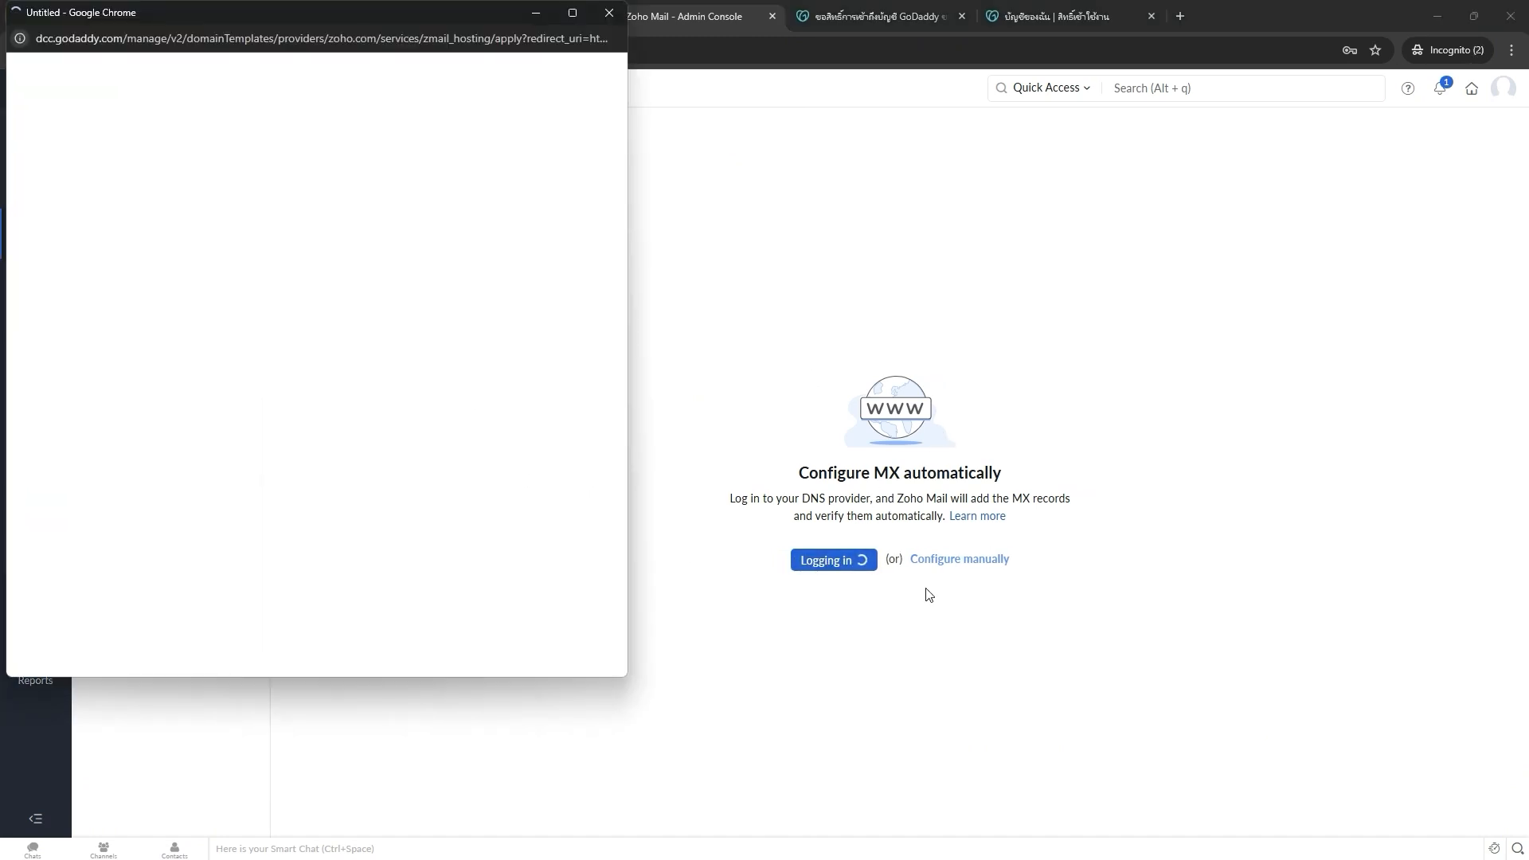
pyautogui.click(519, 73)
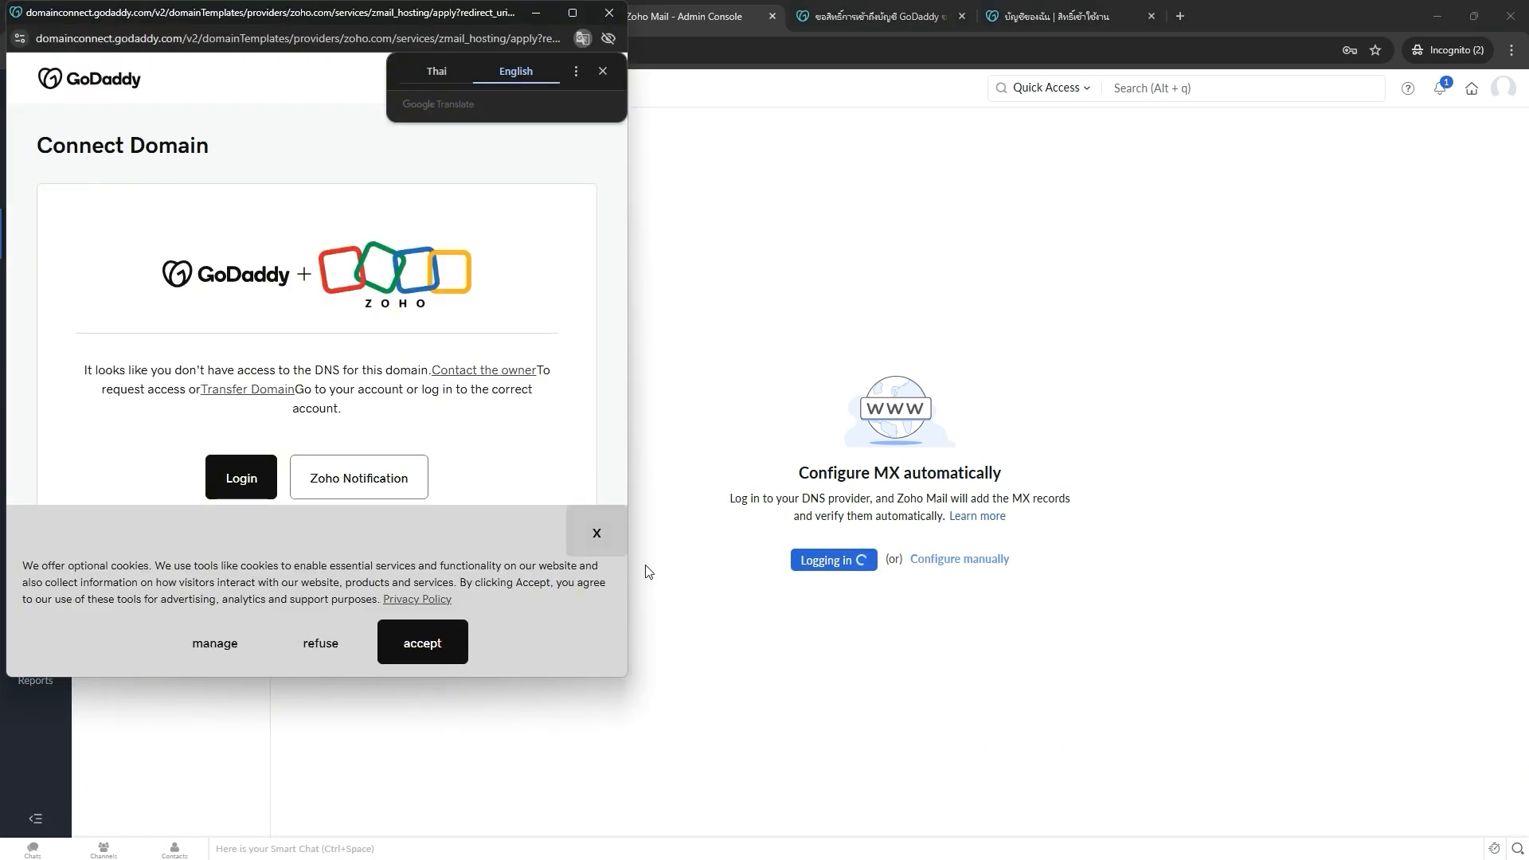
pyautogui.click(243, 480)
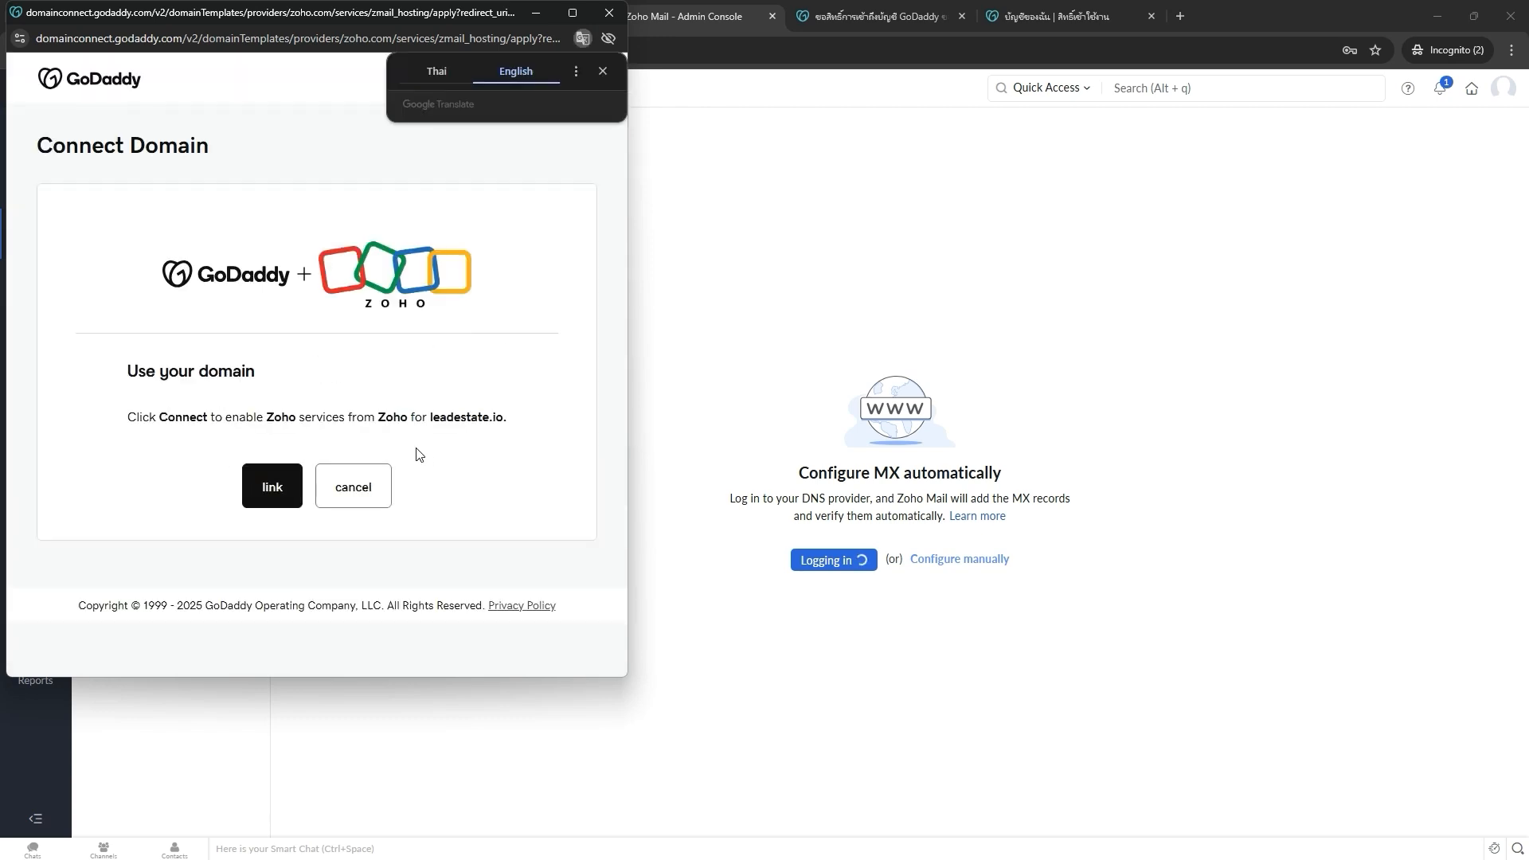
pyautogui.click(272, 496)
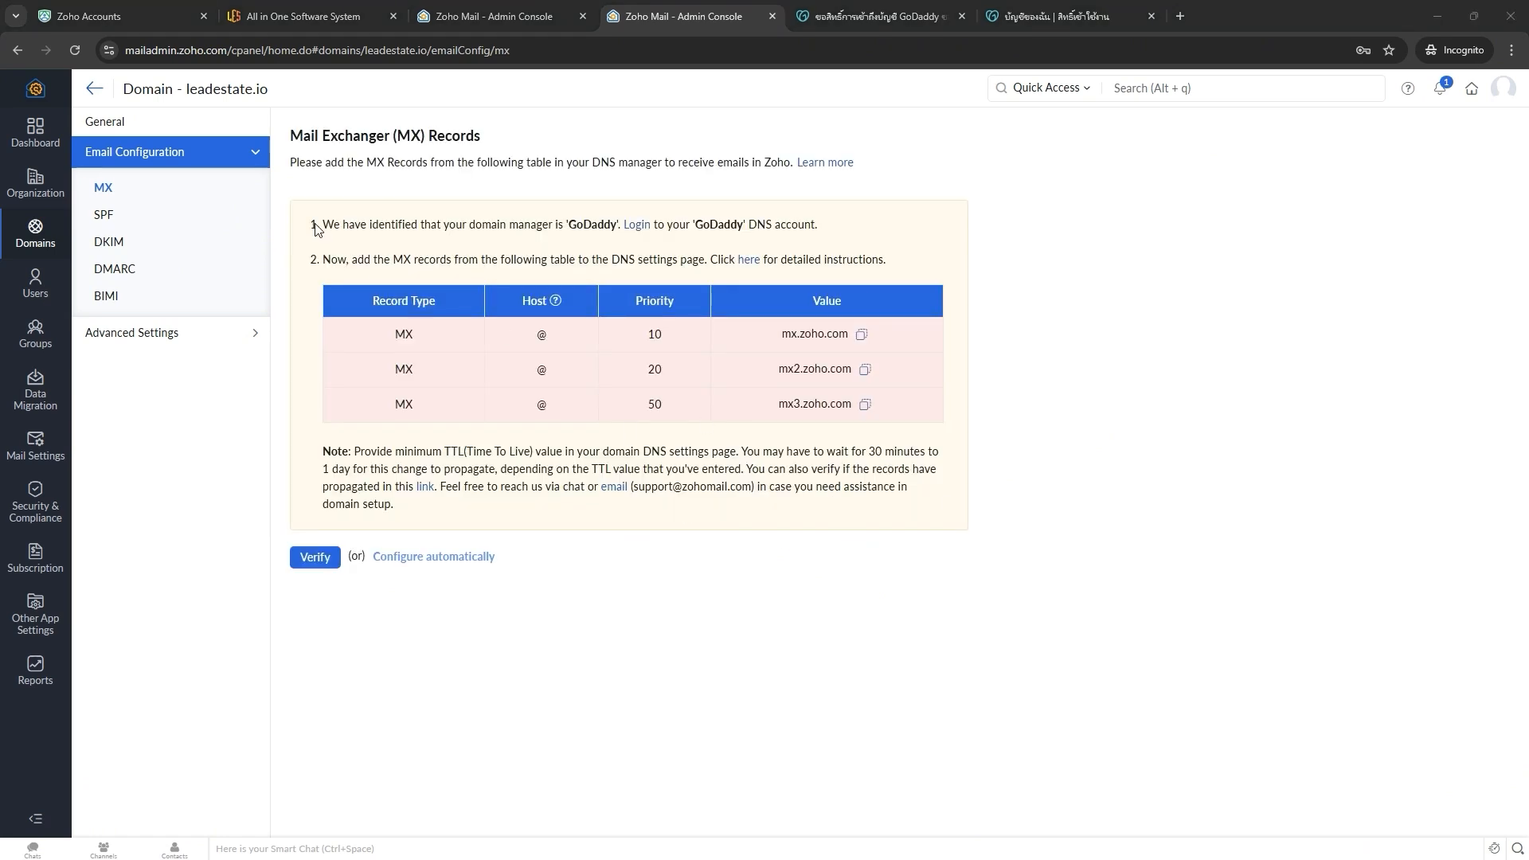
# - Read the step 1 and step 2 MX record instructions, then switch to the GoDaddy account page
pyautogui.moveTo(316, 229); pyautogui.dragTo(932, 563)
pyautogui.click(909, 691)
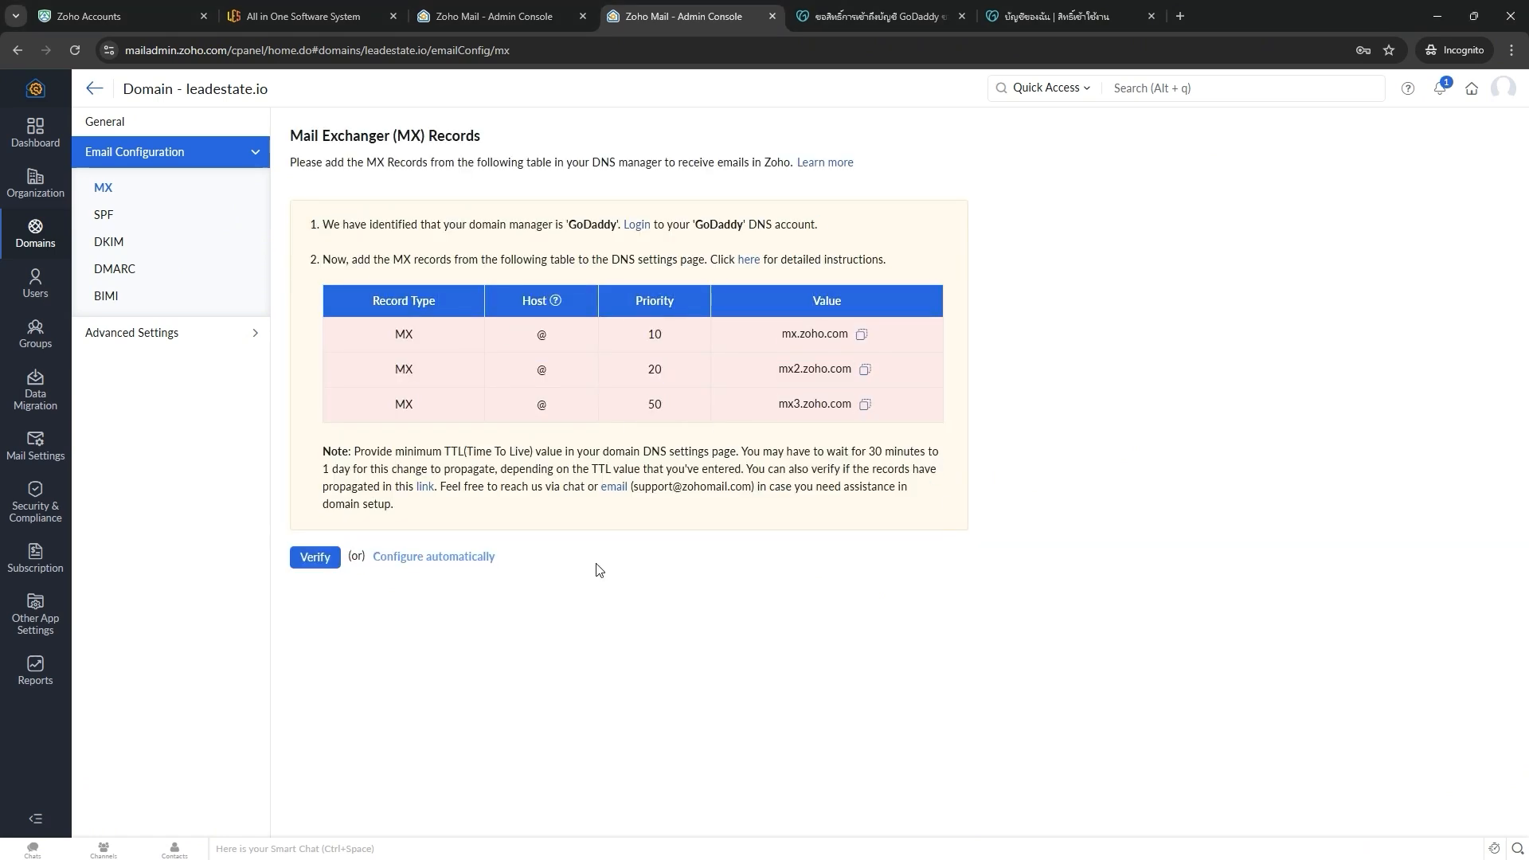
pyautogui.tripleClick(331, 226)
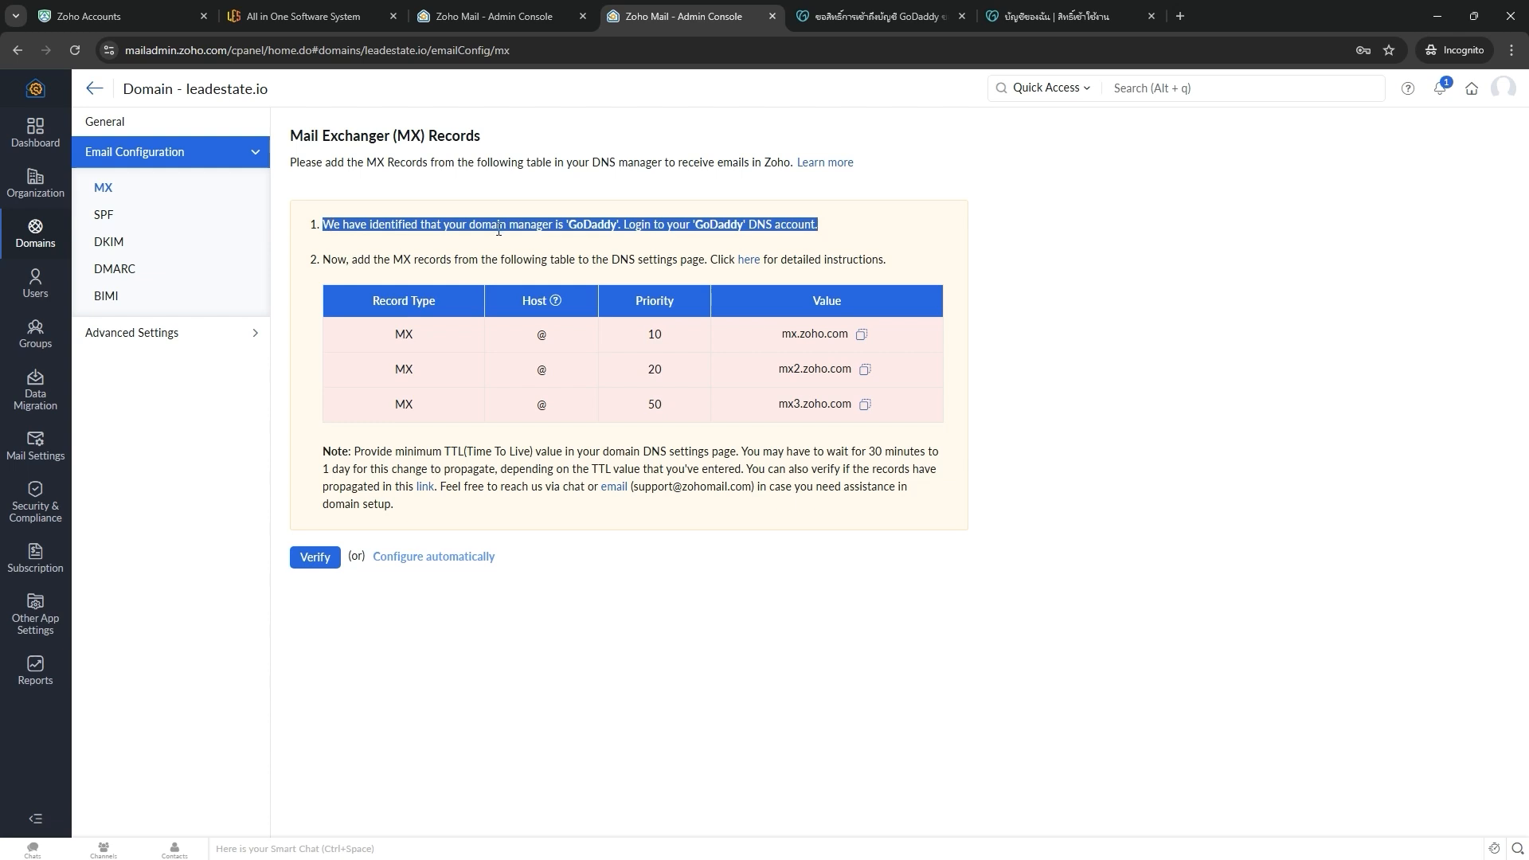
pyautogui.tripleClick(462, 227)
pyautogui.doubleClick(687, 229)
pyautogui.moveTo(739, 226); pyautogui.dragTo(846, 227)
pyautogui.moveTo(330, 262); pyautogui.dragTo(890, 262)
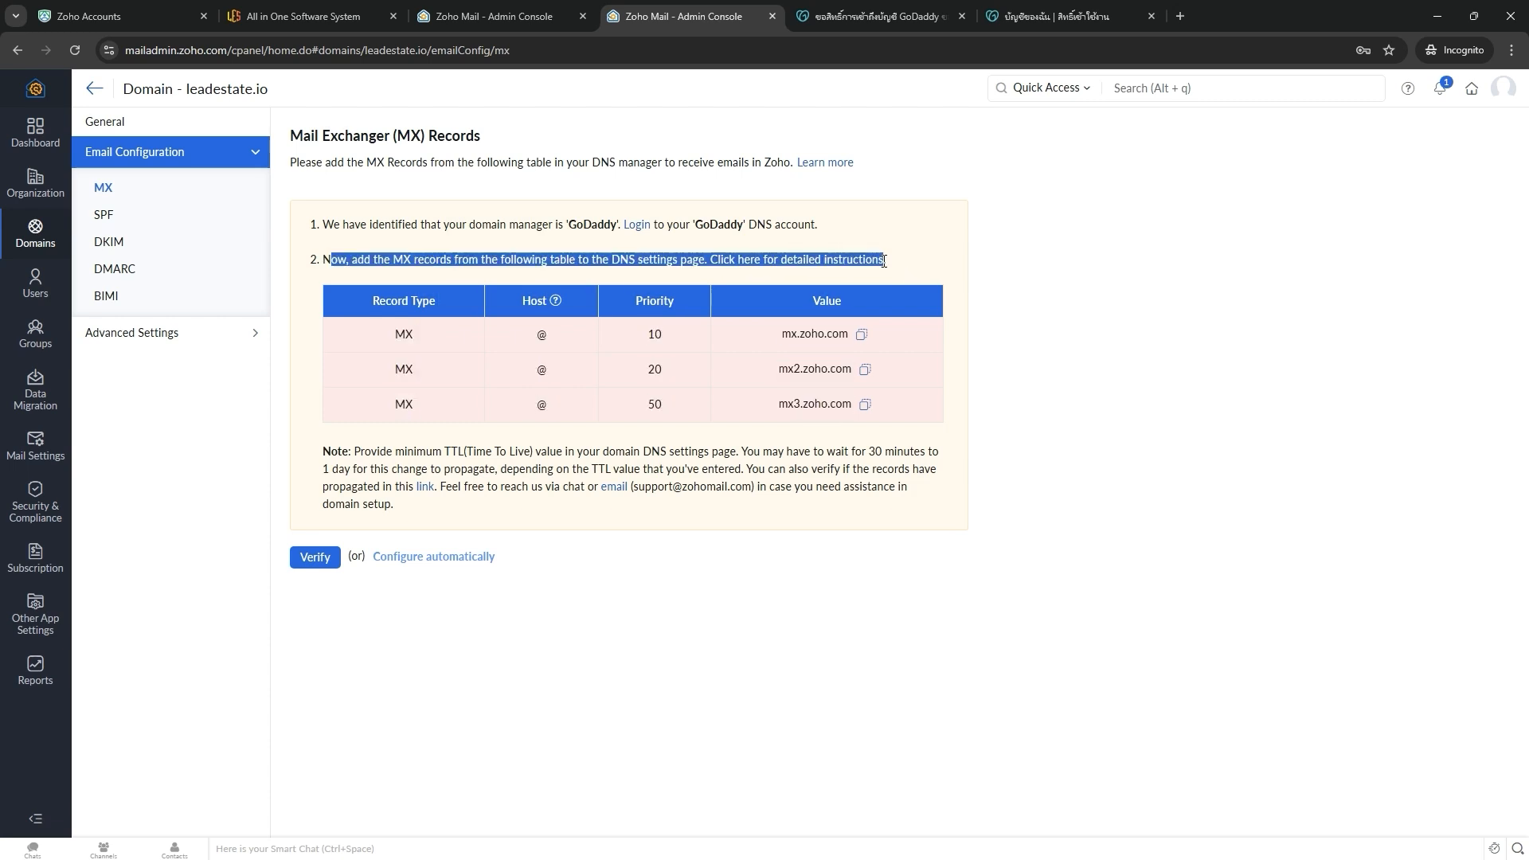
pyautogui.click(365, 568)
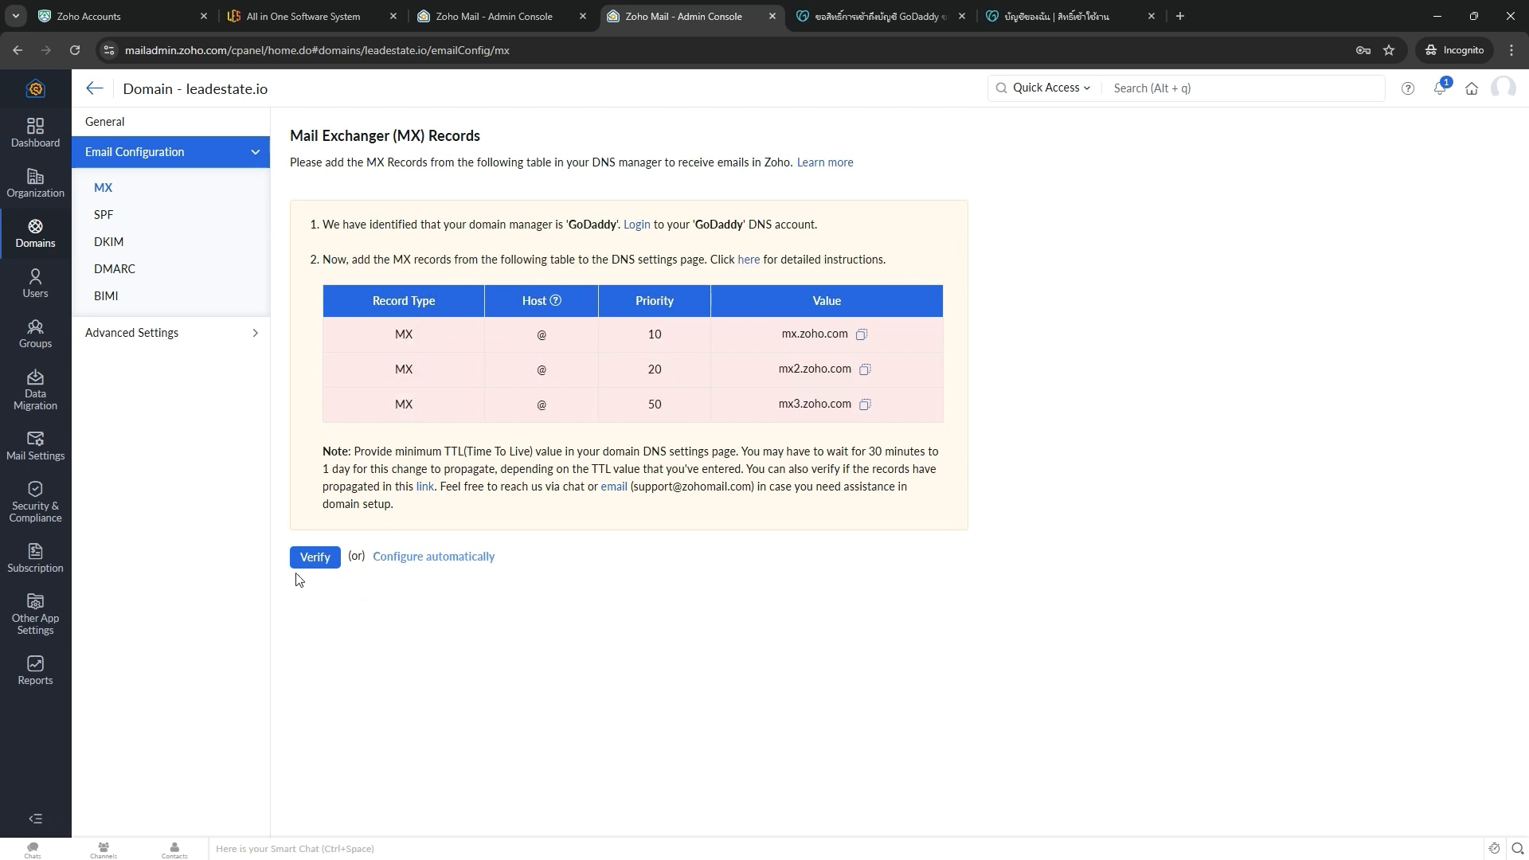
pyautogui.click(853, 17)
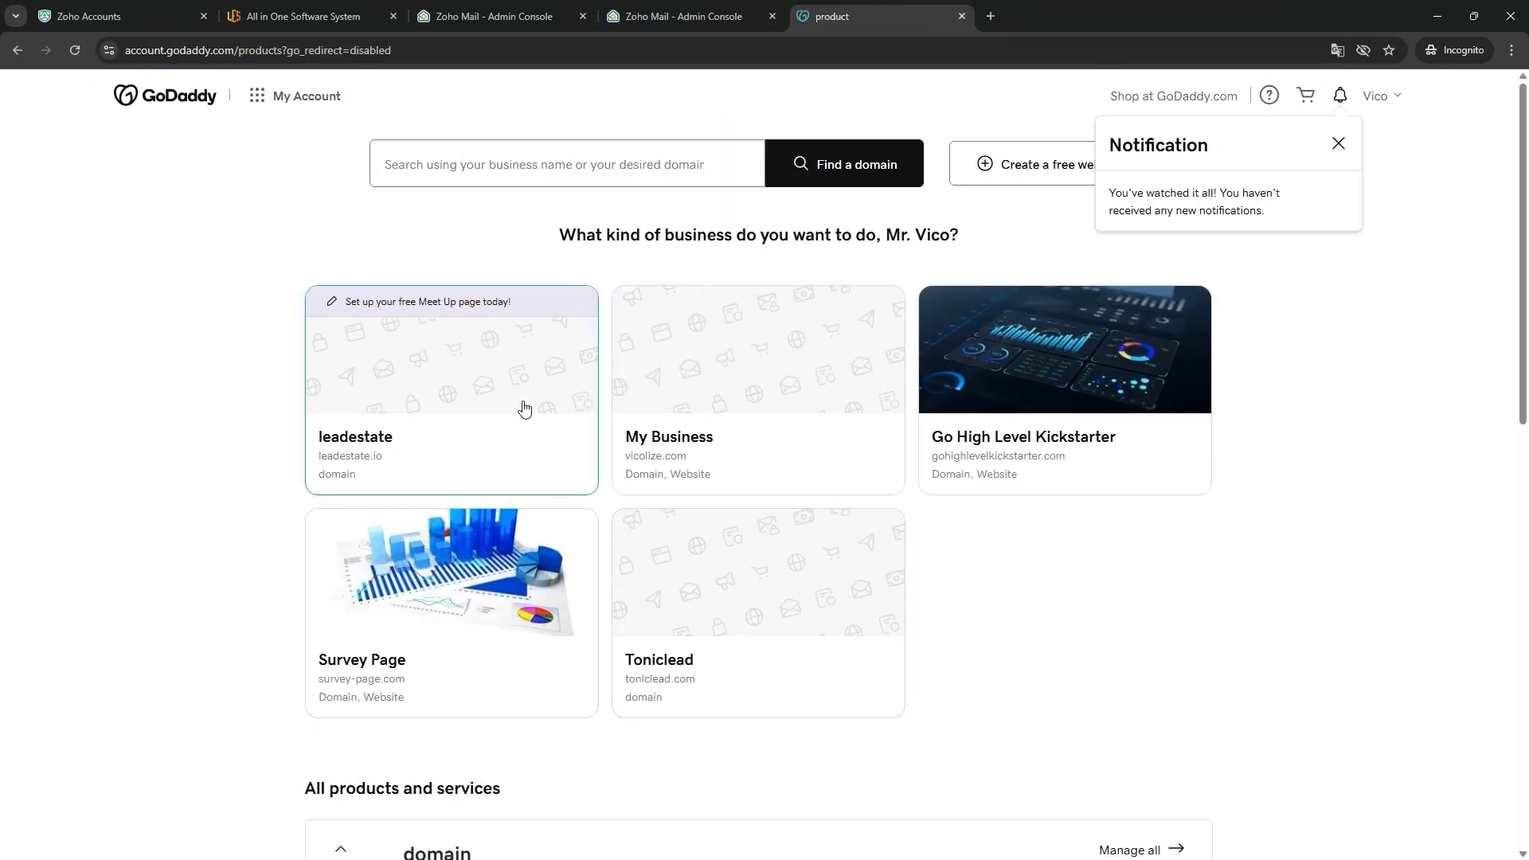
# - Open leadestate.io's DNS records in GoDaddy and find the MX rows
pyautogui.scroll(-5, 638, 468)
pyautogui.scroll(-4, 484, 569)
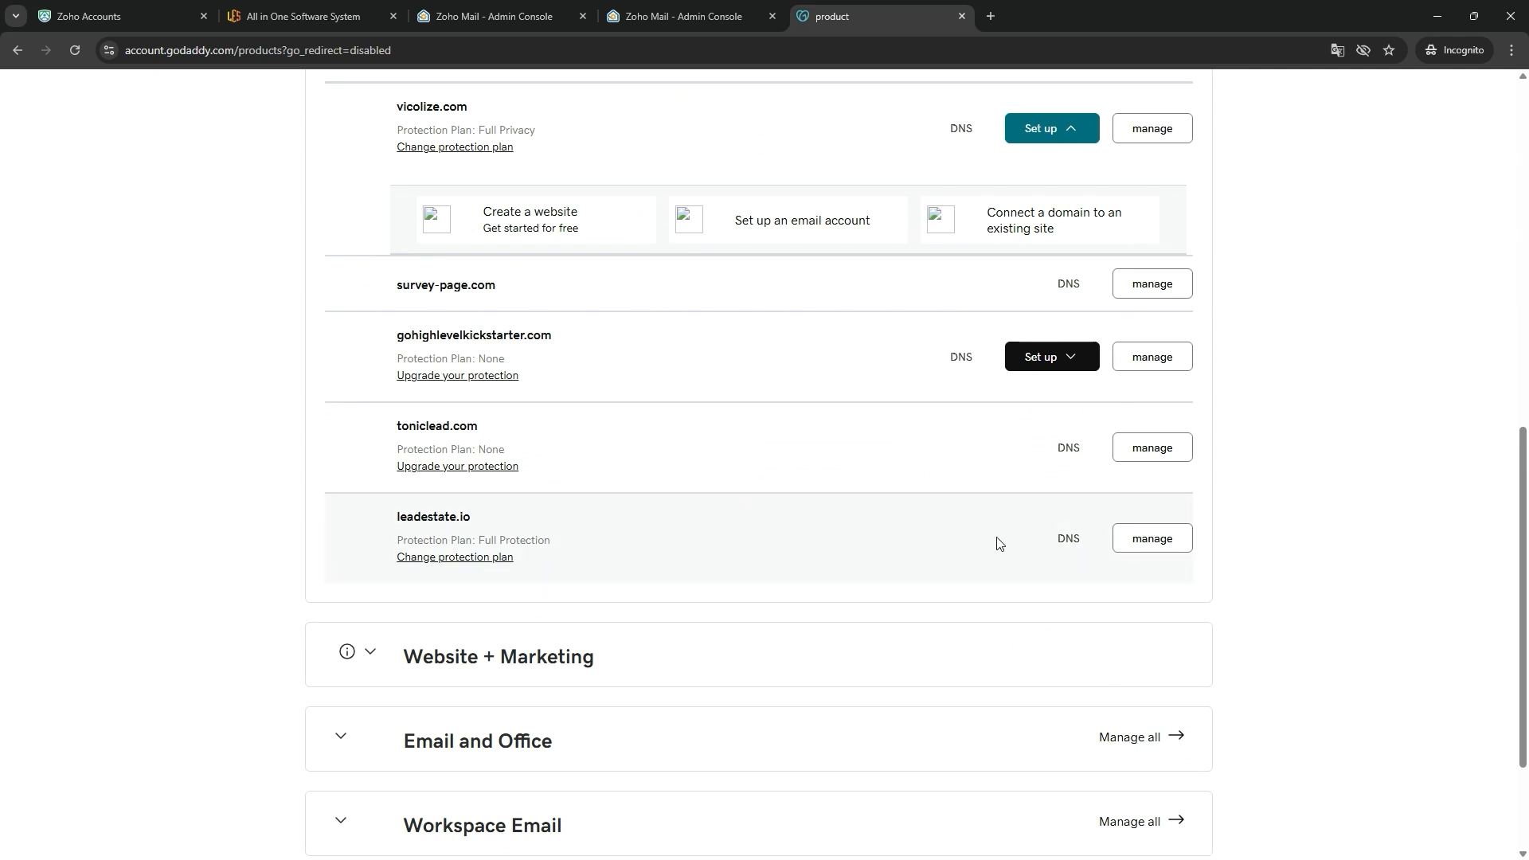
pyautogui.click(1084, 545)
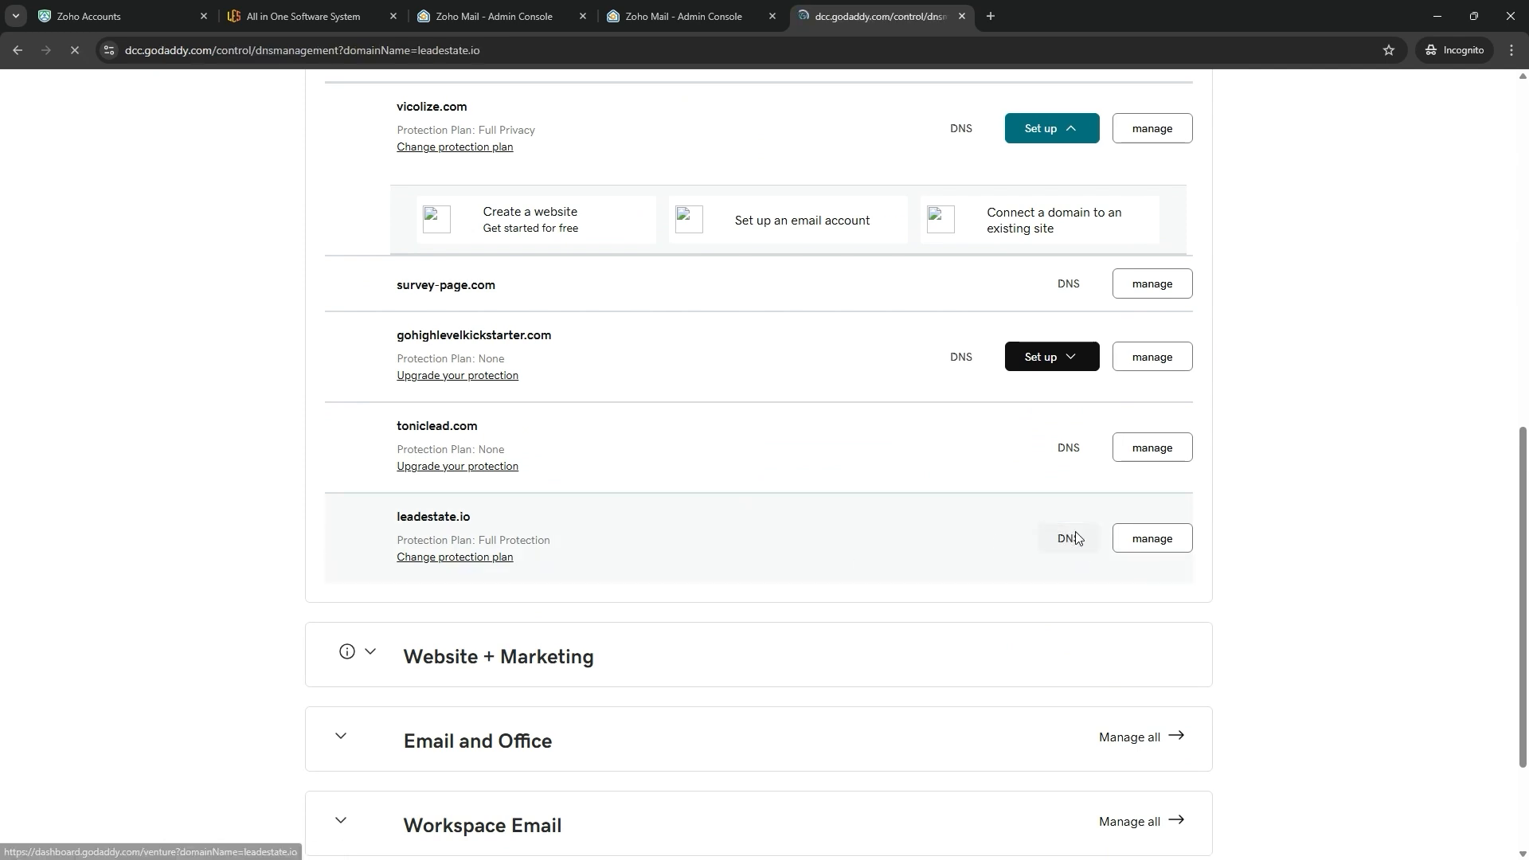
pyautogui.scroll(-7, 782, 519)
pyautogui.scroll(-5, 852, 588)
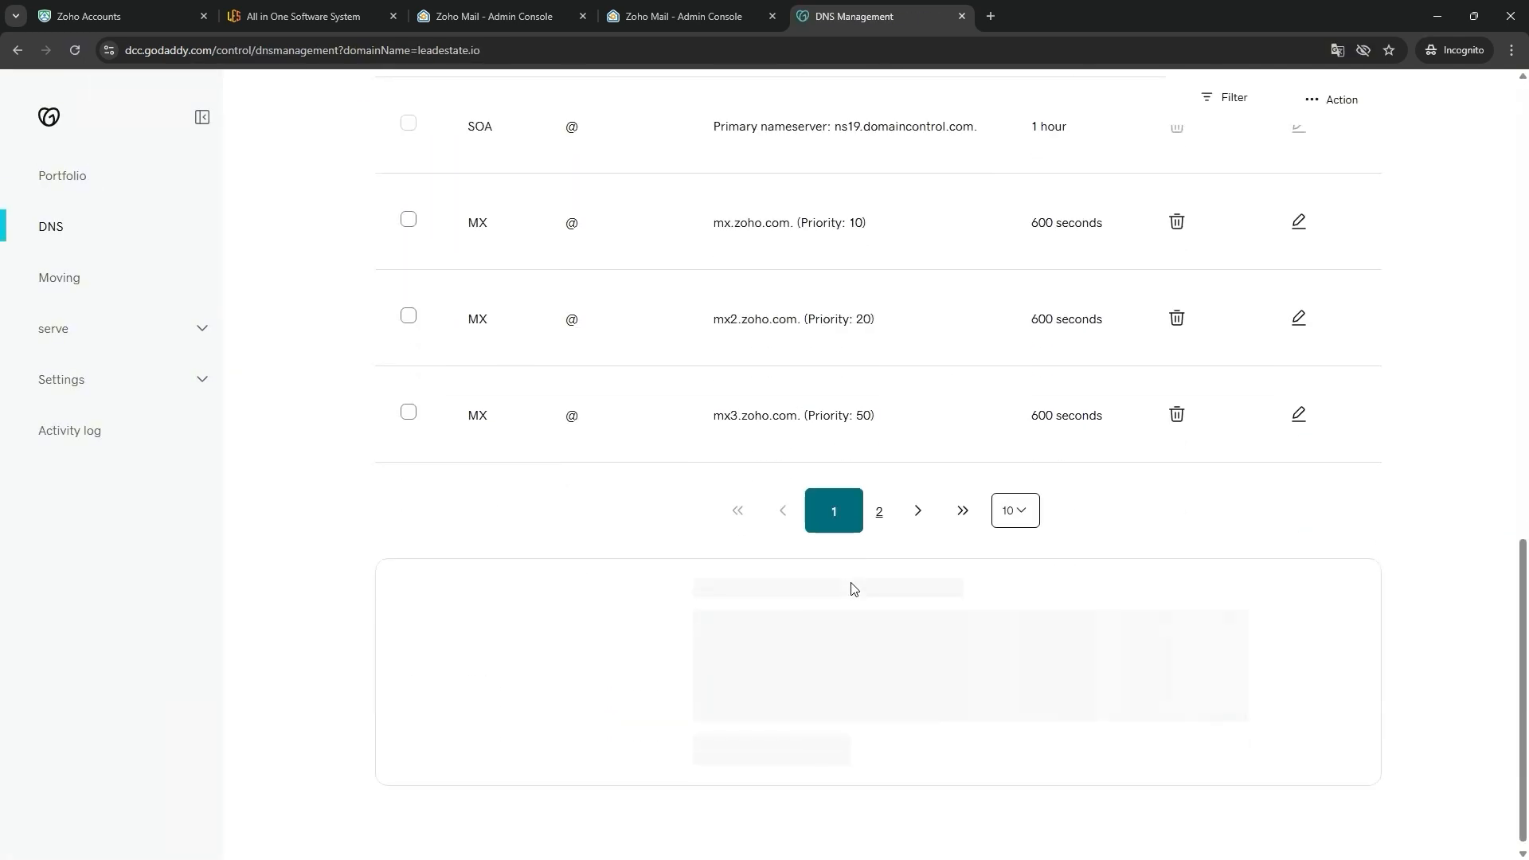
pyautogui.scroll(3, 881, 632)
pyautogui.scroll(-2, 1324, 538)
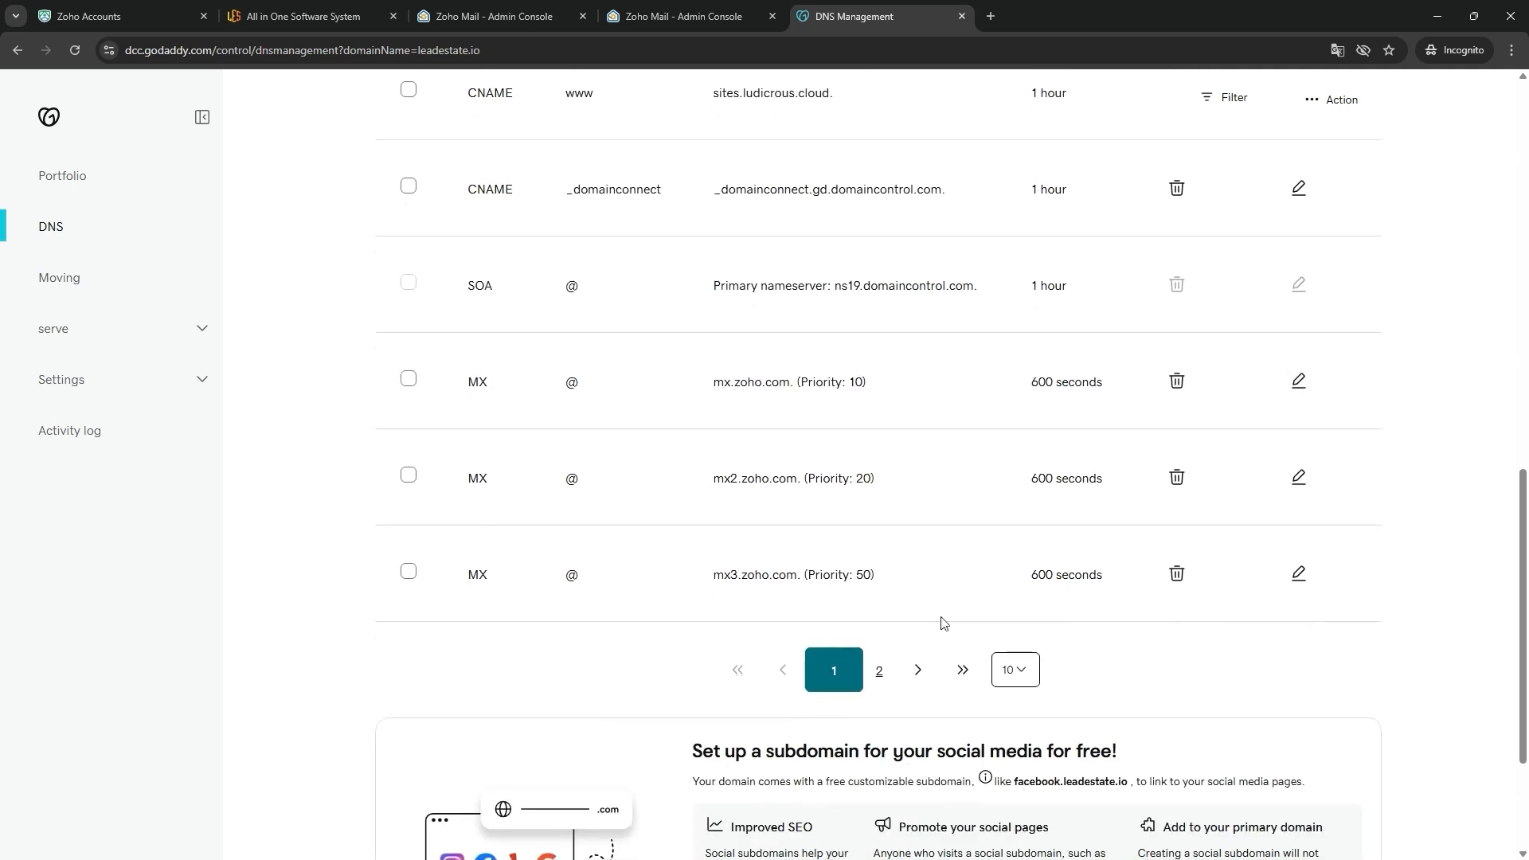
pyautogui.moveTo(681, 374); pyautogui.dragTo(932, 575)
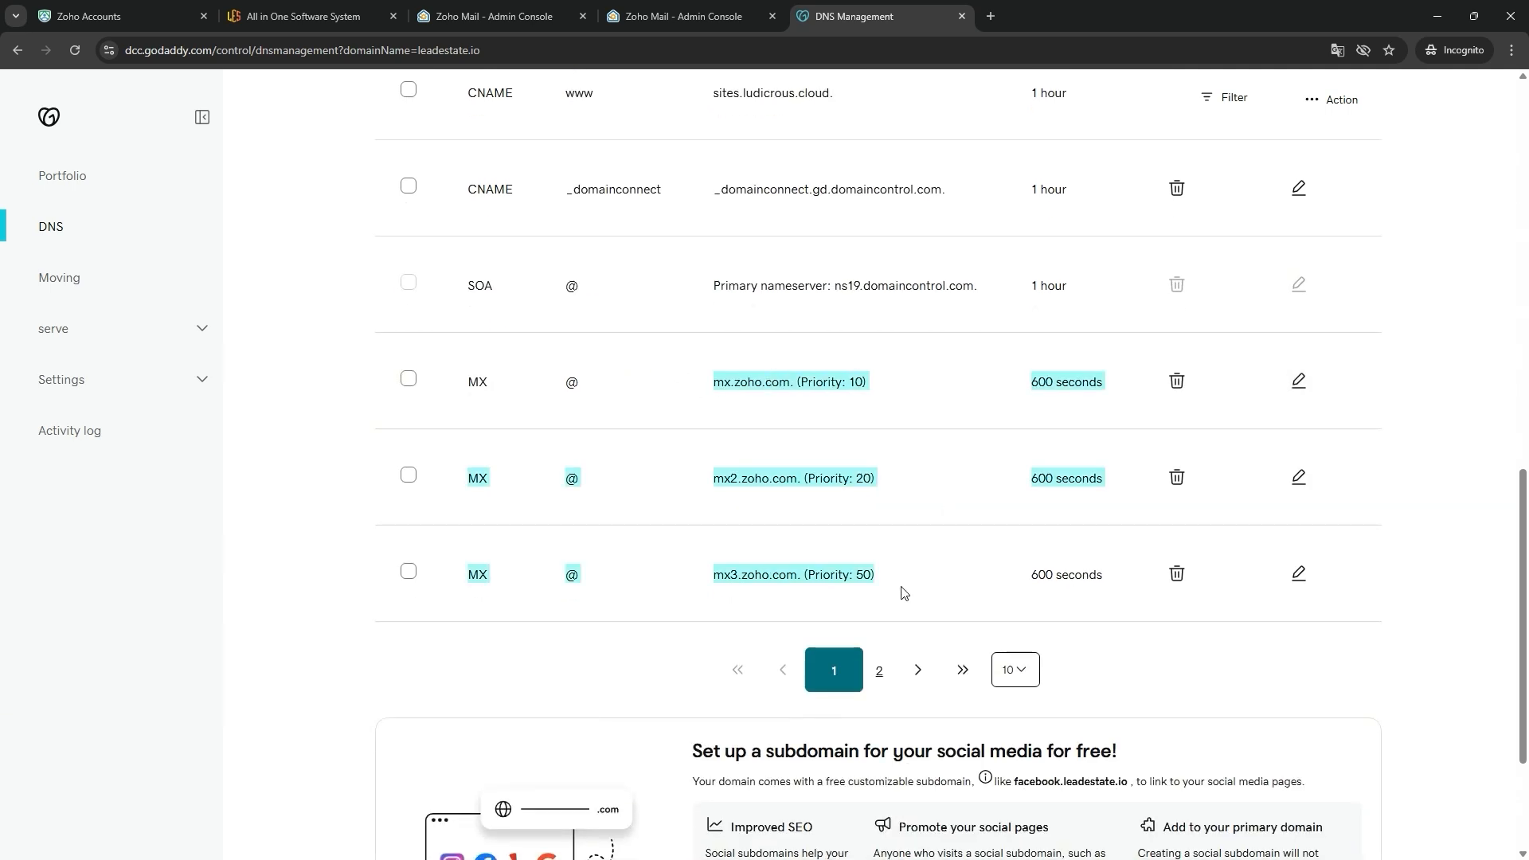
pyautogui.click(905, 594)
# - Compare the GoDaddy MX values mx.zoho.com, mx2.zoho.com and mx3.zoho.com against Zoho's expected records
pyautogui.moveTo(690, 396); pyautogui.dragTo(896, 391)
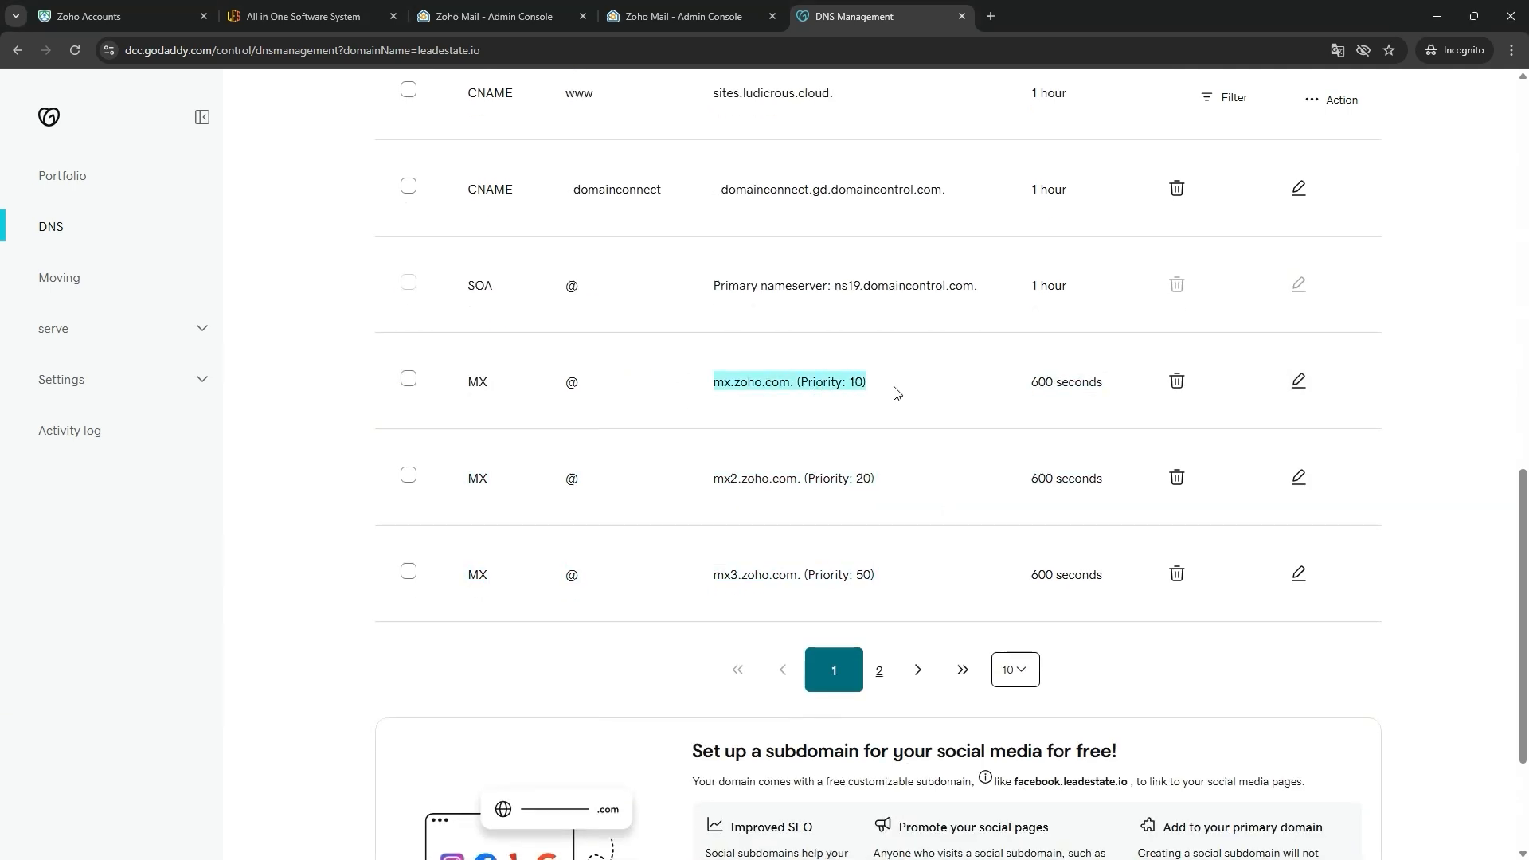
pyautogui.moveTo(694, 394); pyautogui.dragTo(781, 389)
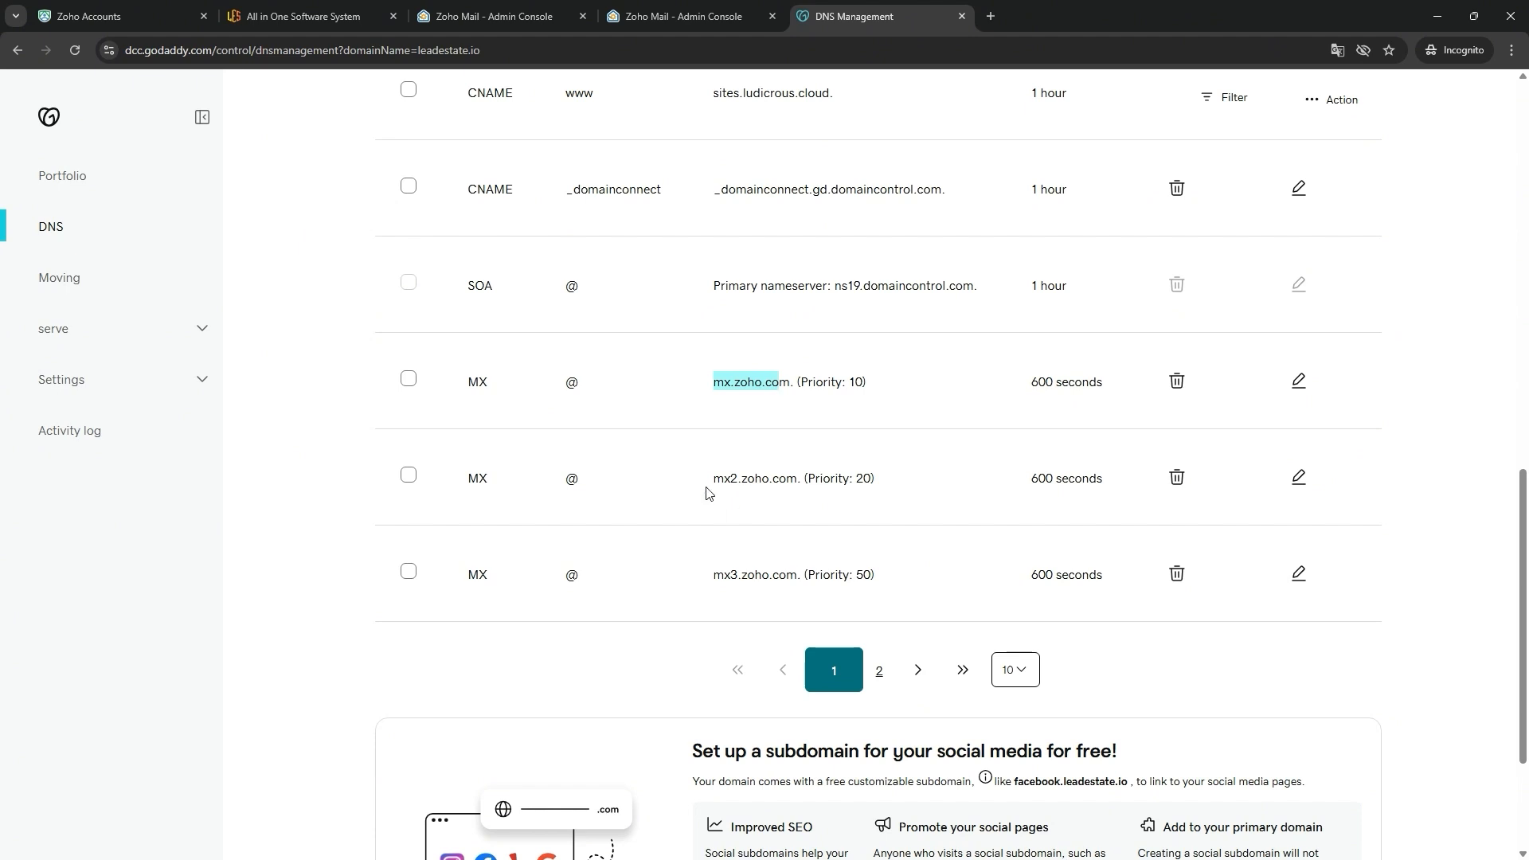
pyautogui.moveTo(707, 481); pyautogui.dragTo(799, 481)
pyautogui.moveTo(709, 579); pyautogui.dragTo(812, 581)
pyautogui.click(684, 10)
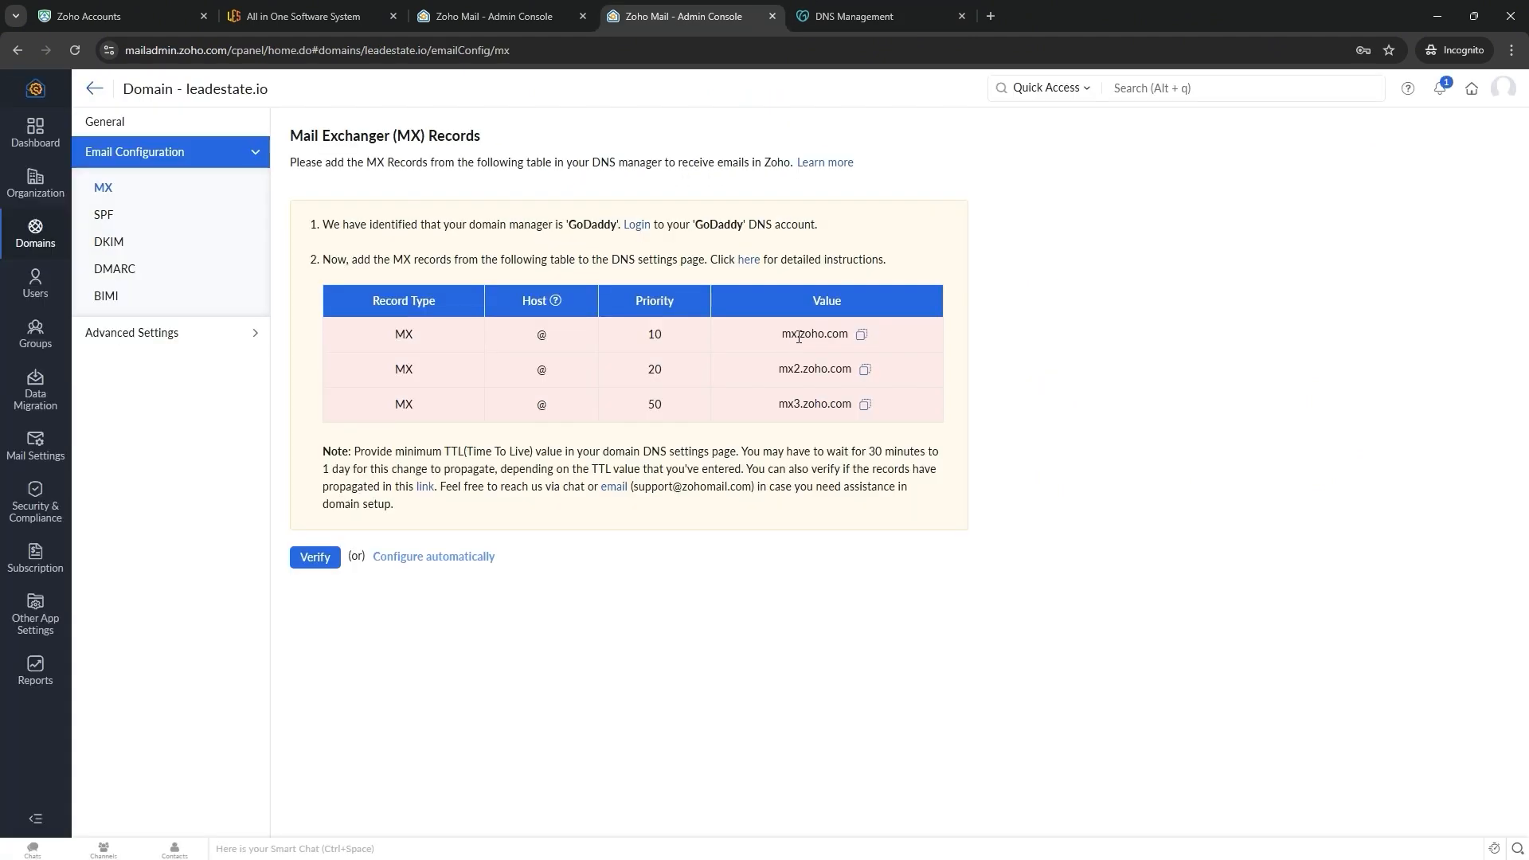
pyautogui.moveTo(796, 335); pyautogui.dragTo(840, 335)
pyautogui.moveTo(780, 375); pyautogui.dragTo(846, 404)
pyautogui.click(837, 8)
pyautogui.moveTo(711, 480); pyautogui.dragTo(887, 595)
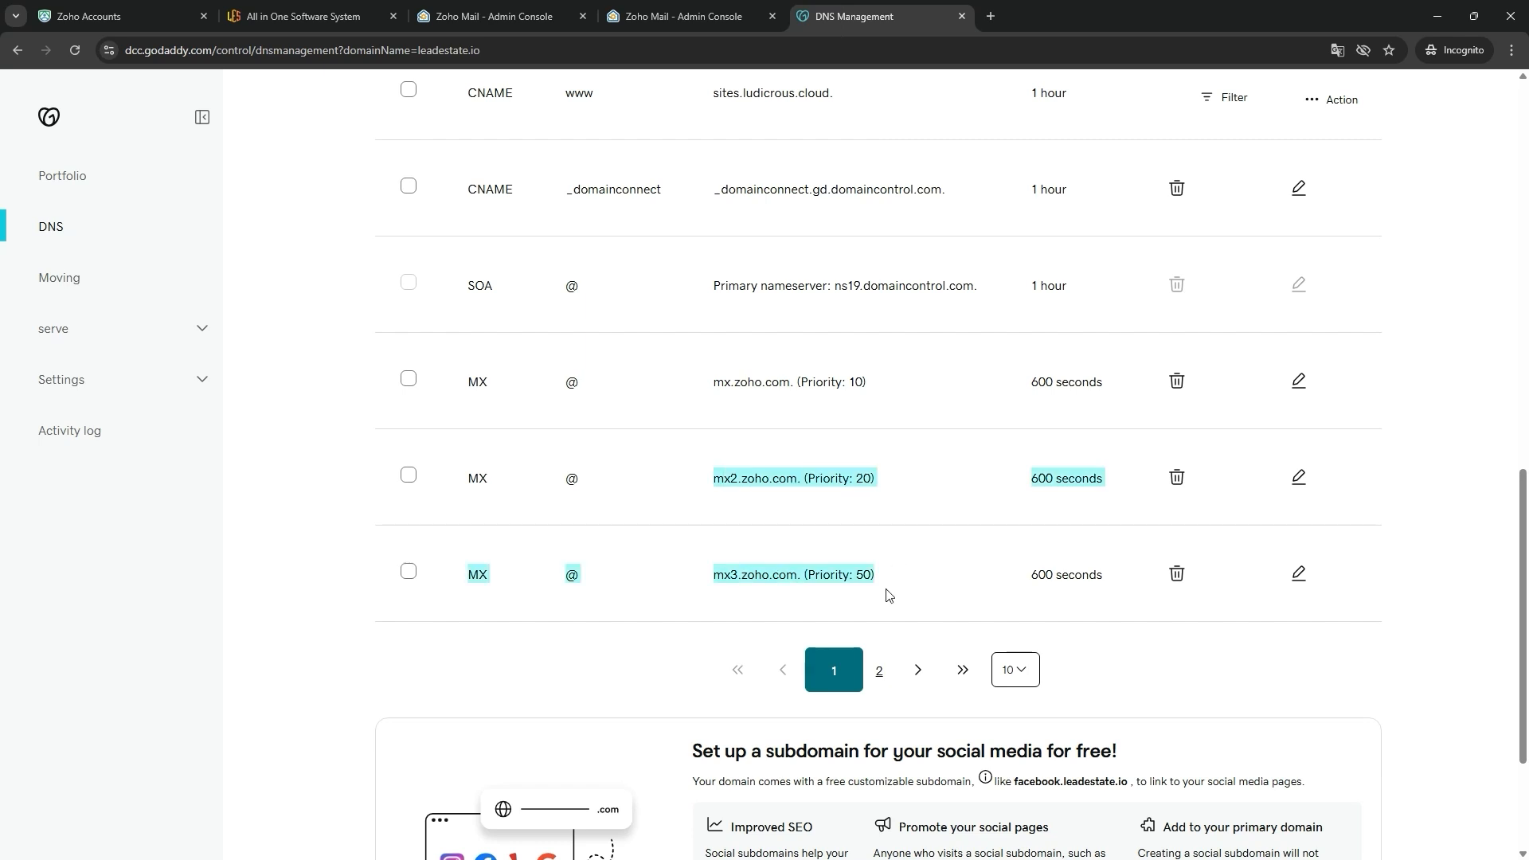
pyautogui.click(918, 575)
pyautogui.scroll(9, 772, 488)
# - Run Zoho's MX verification and confirm the records point to Zoho
pyautogui.click(684, 16)
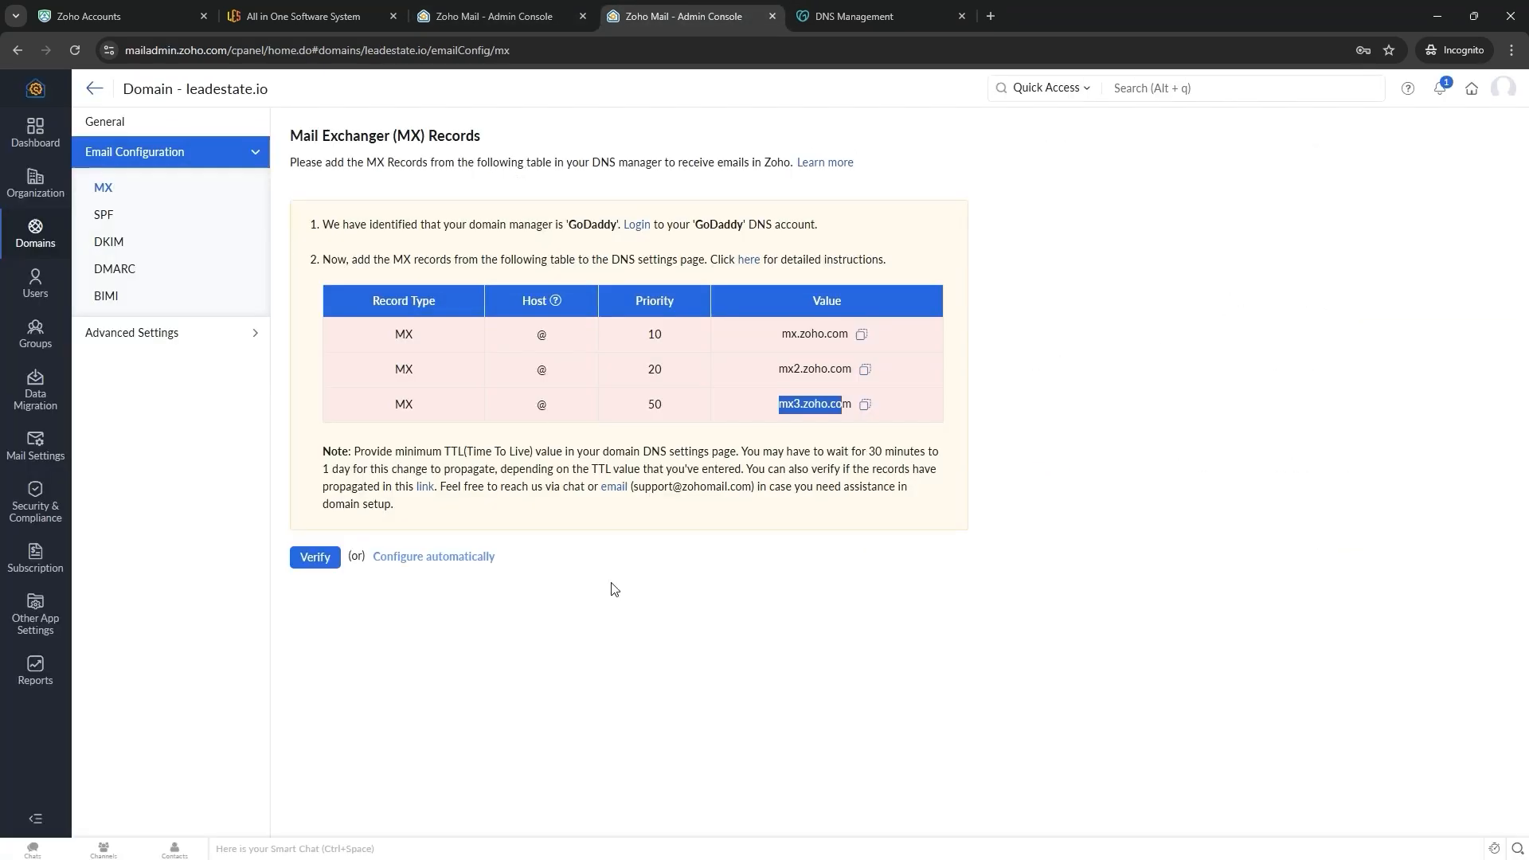
pyautogui.click(307, 560)
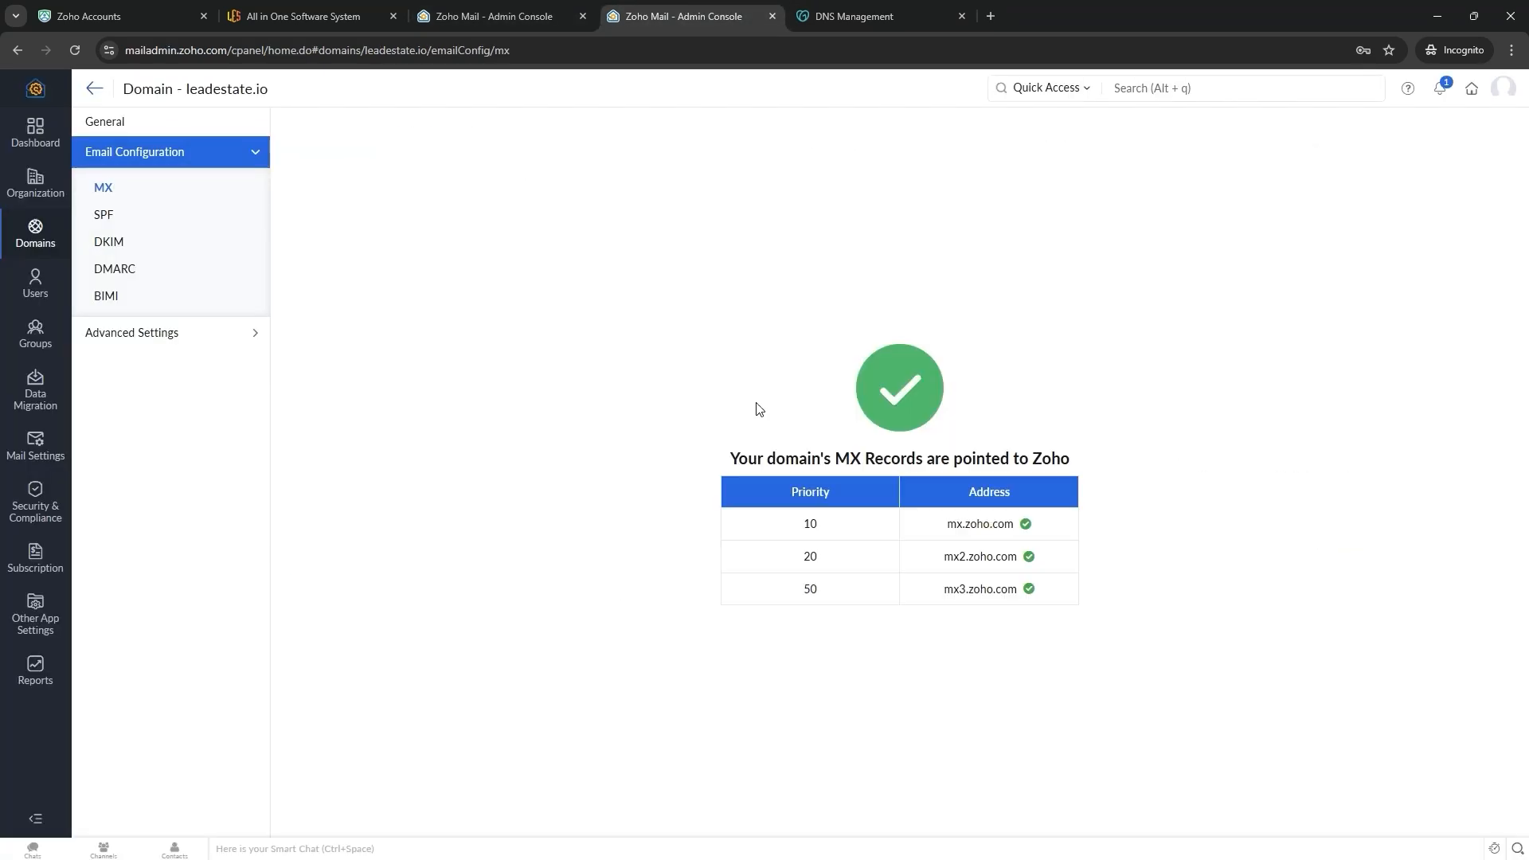
pyautogui.moveTo(704, 477); pyautogui.dragTo(1043, 437)
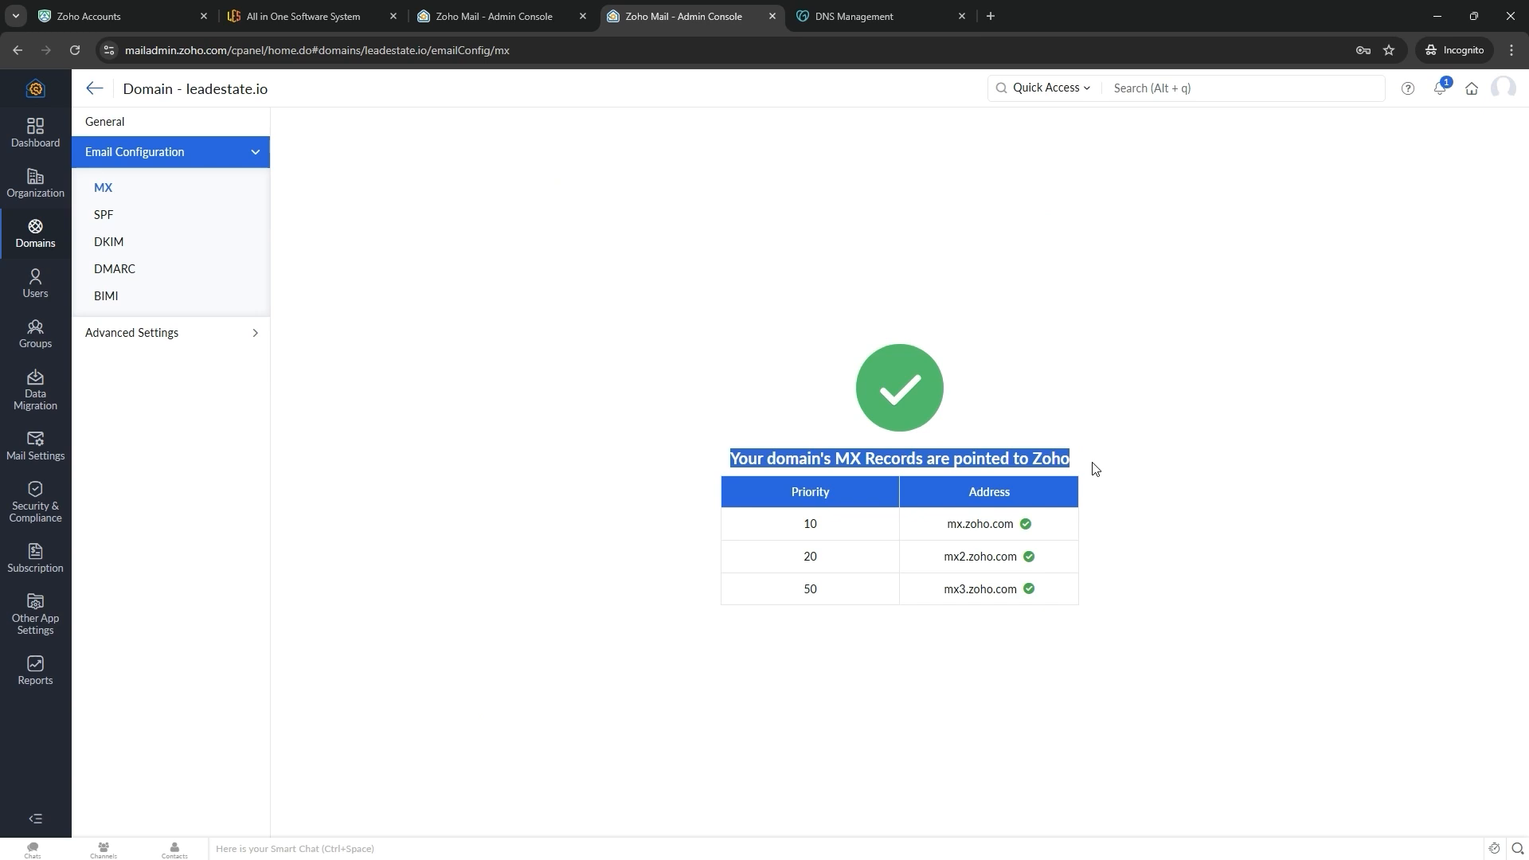
# - Review the guide's Set up DNS records step and its MX, SPF and DKIM lines, then return to Zoho's domains list
pyautogui.hotkey('alt', 'Tab')
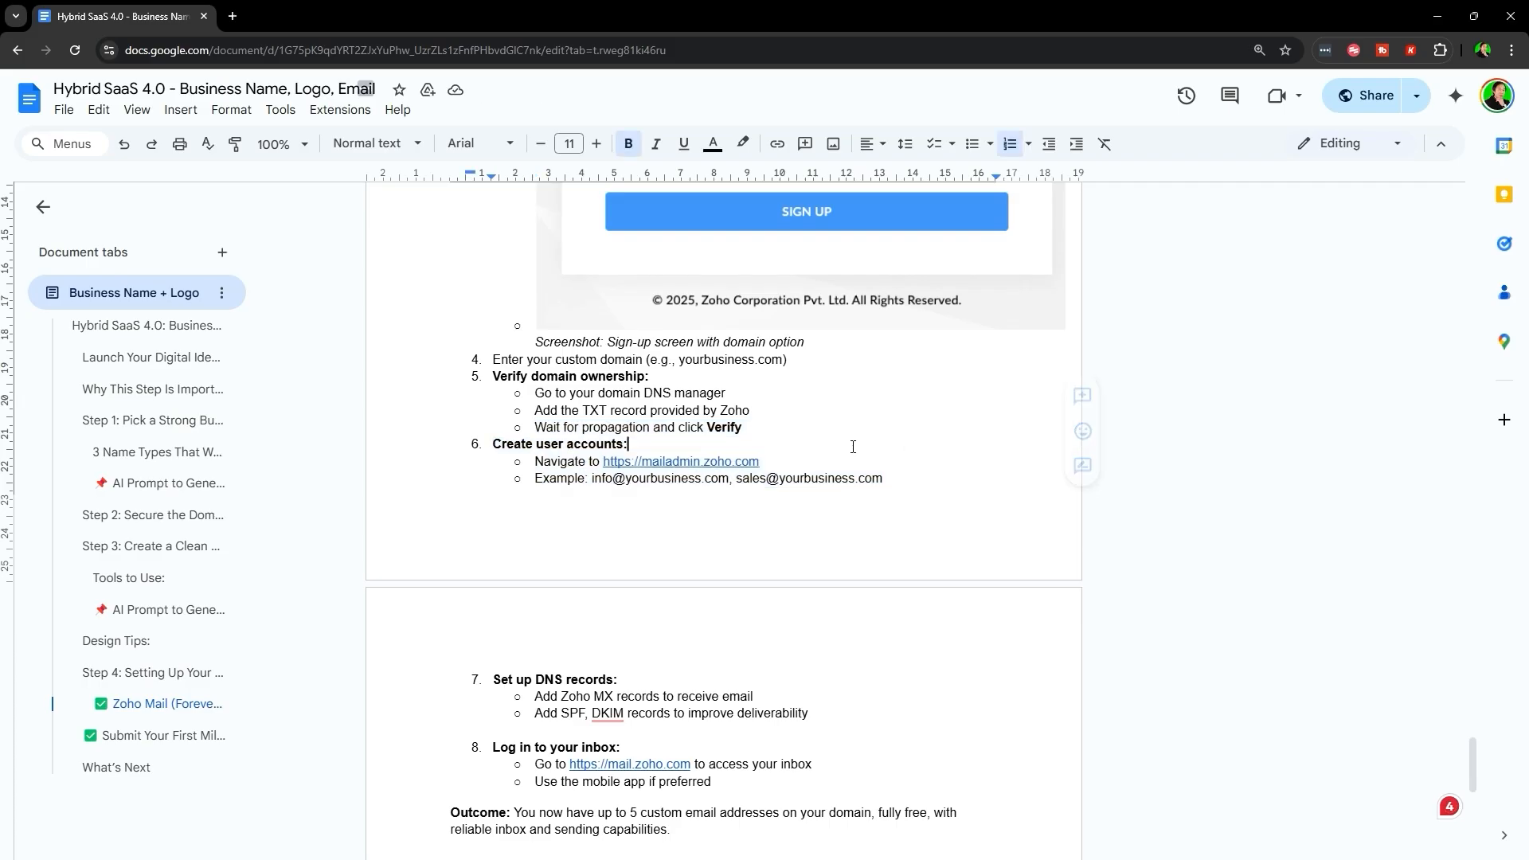
pyautogui.scroll(-3, 335, 454)
pyautogui.moveTo(458, 438); pyautogui.dragTo(850, 466)
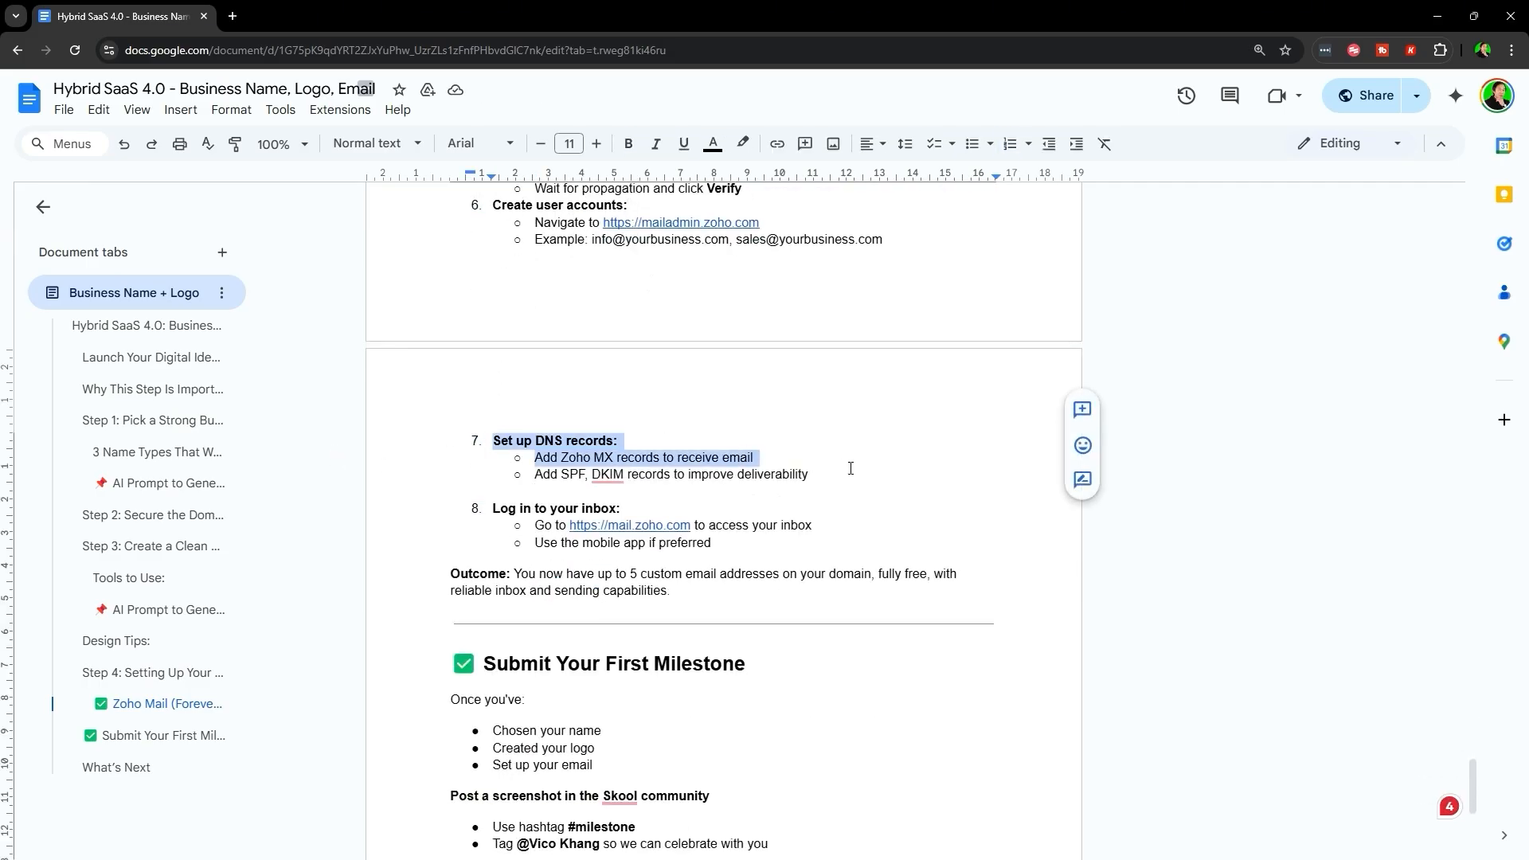
pyautogui.click(850, 470)
pyautogui.tripleClick(822, 463)
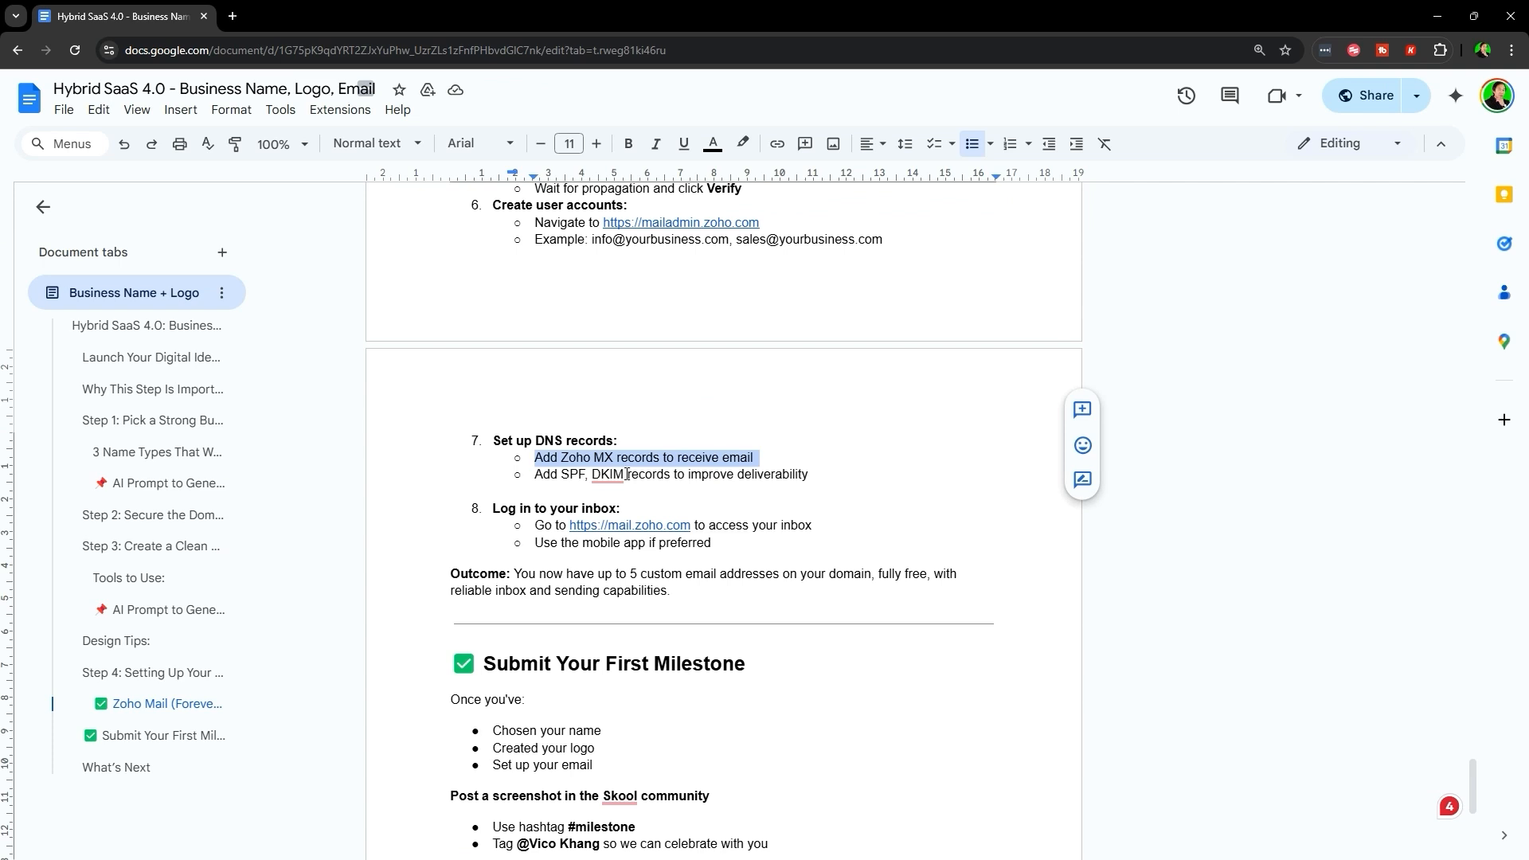
pyautogui.click(525, 473)
pyautogui.moveTo(533, 474); pyautogui.dragTo(818, 476)
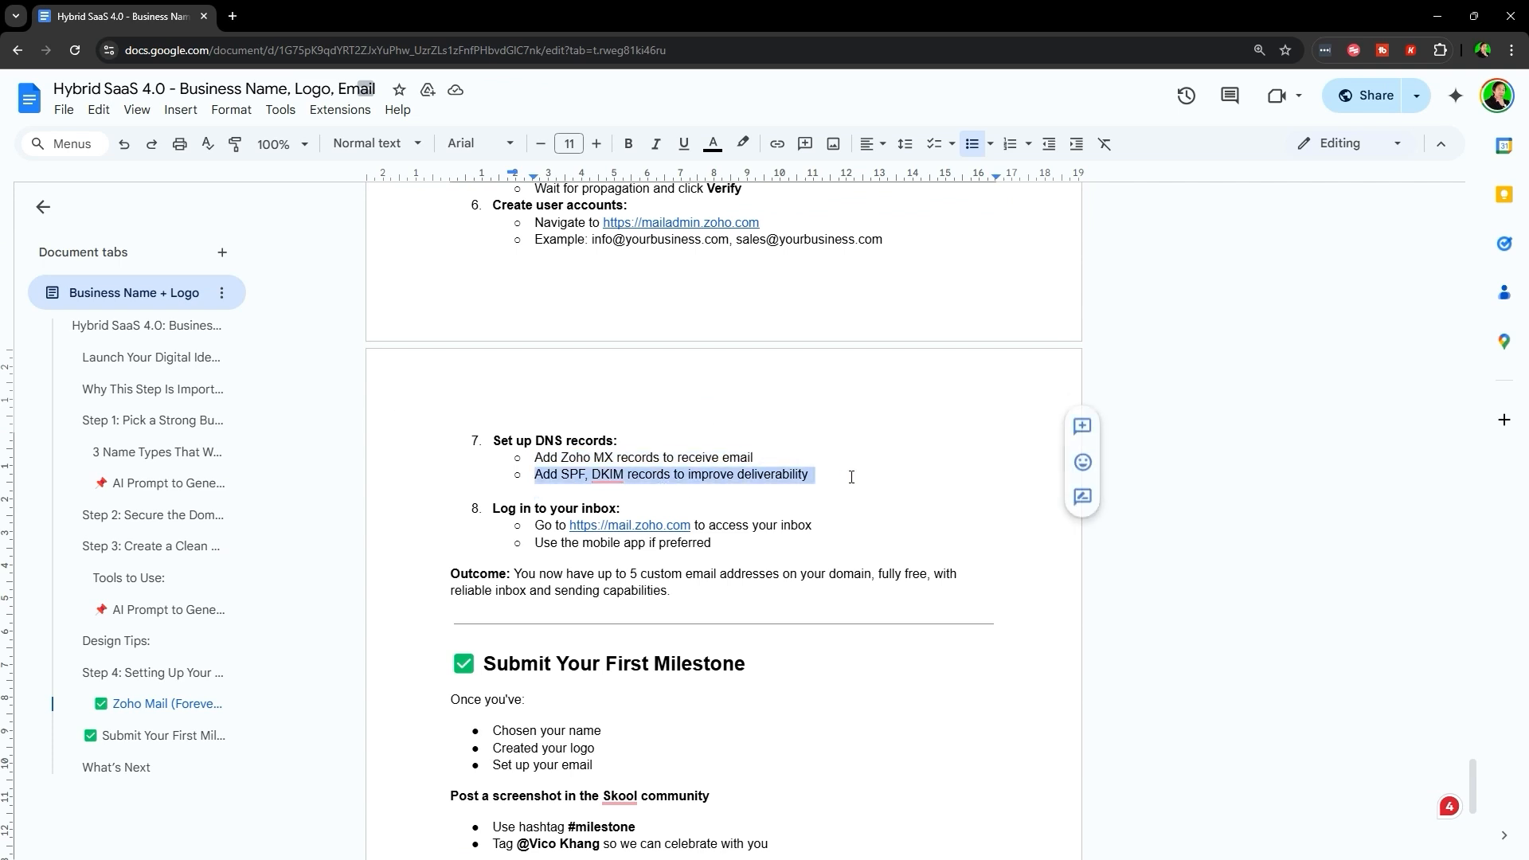
pyautogui.click(681, 458)
pyautogui.tripleClick(773, 475)
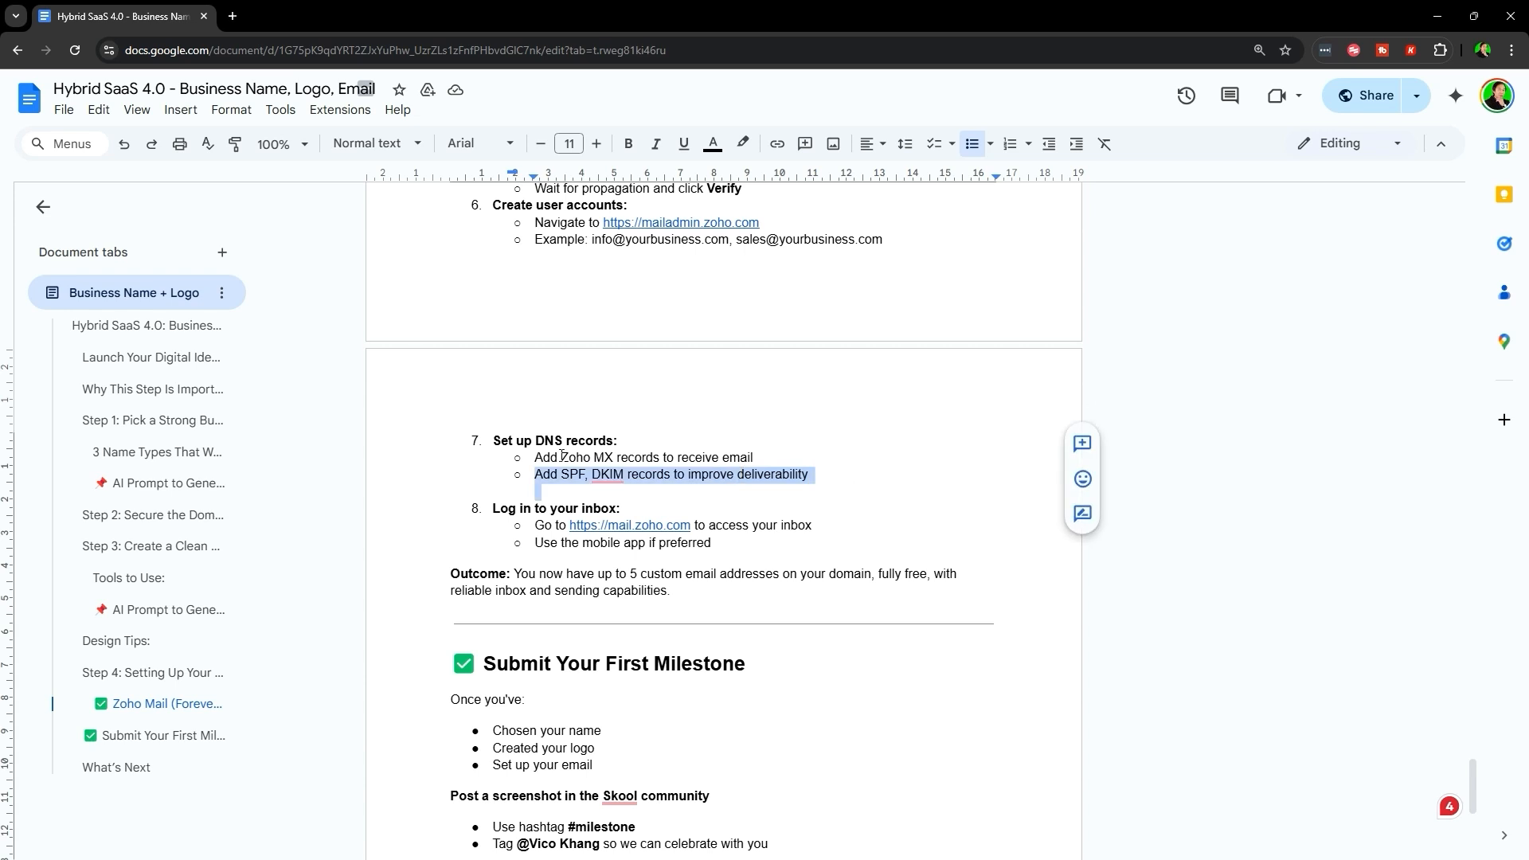
pyautogui.click(722, 474)
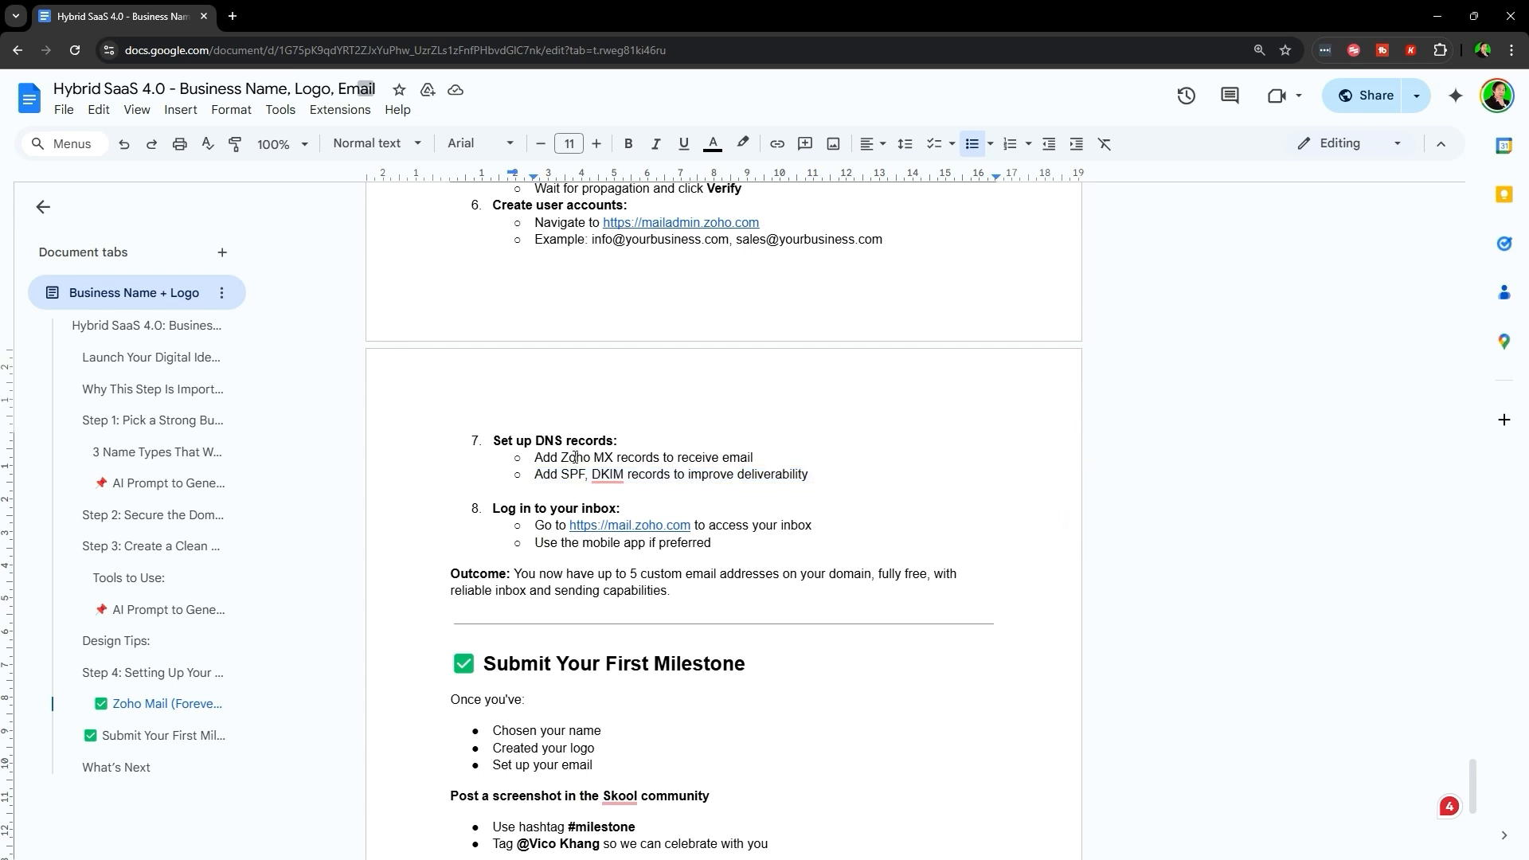
pyautogui.moveTo(595, 461); pyautogui.dragTo(661, 461)
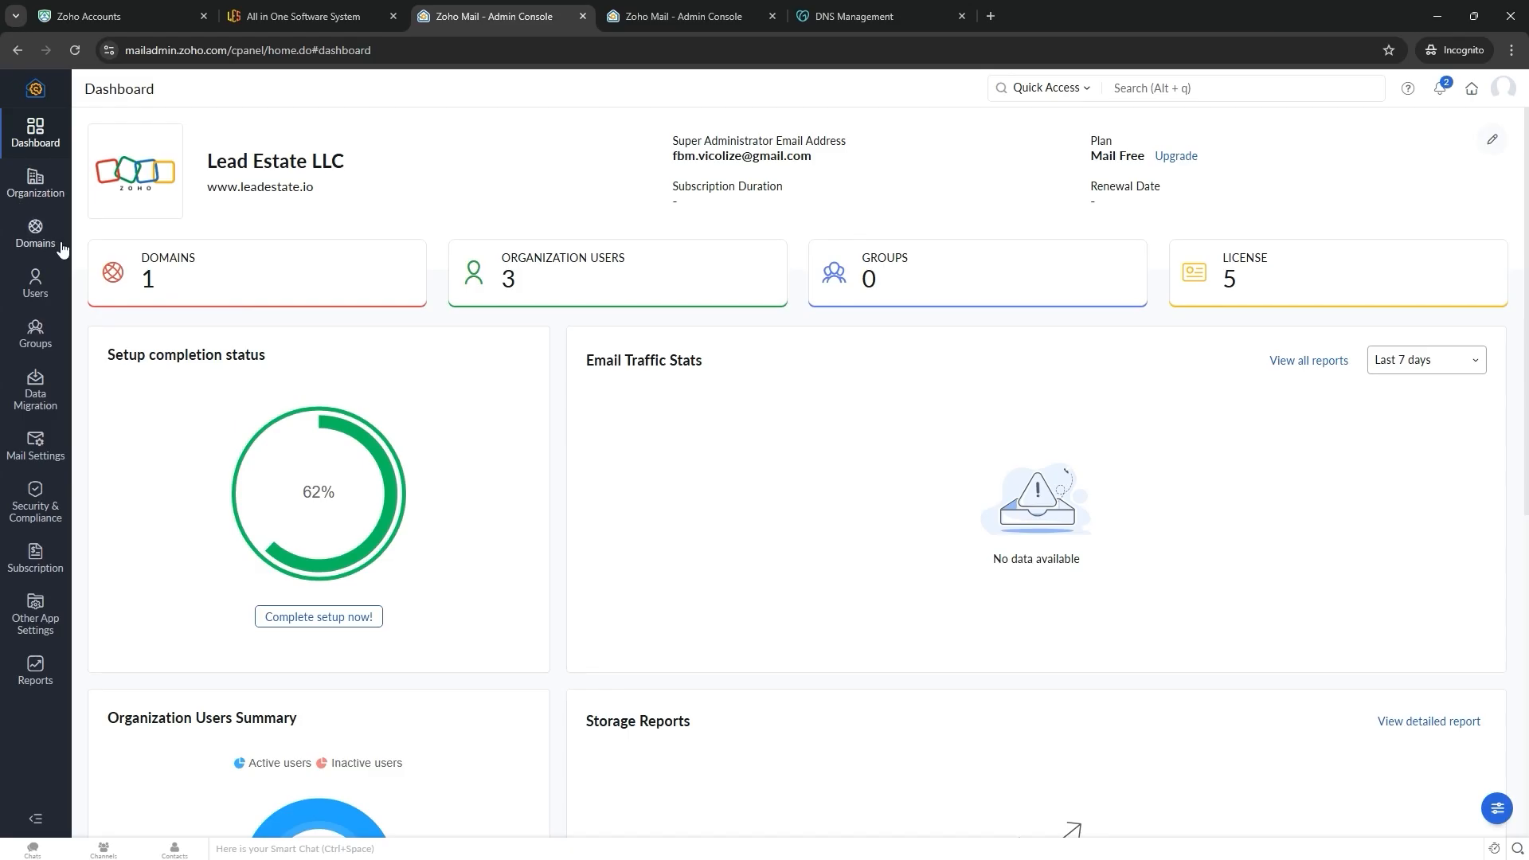
pyautogui.click(35, 231)
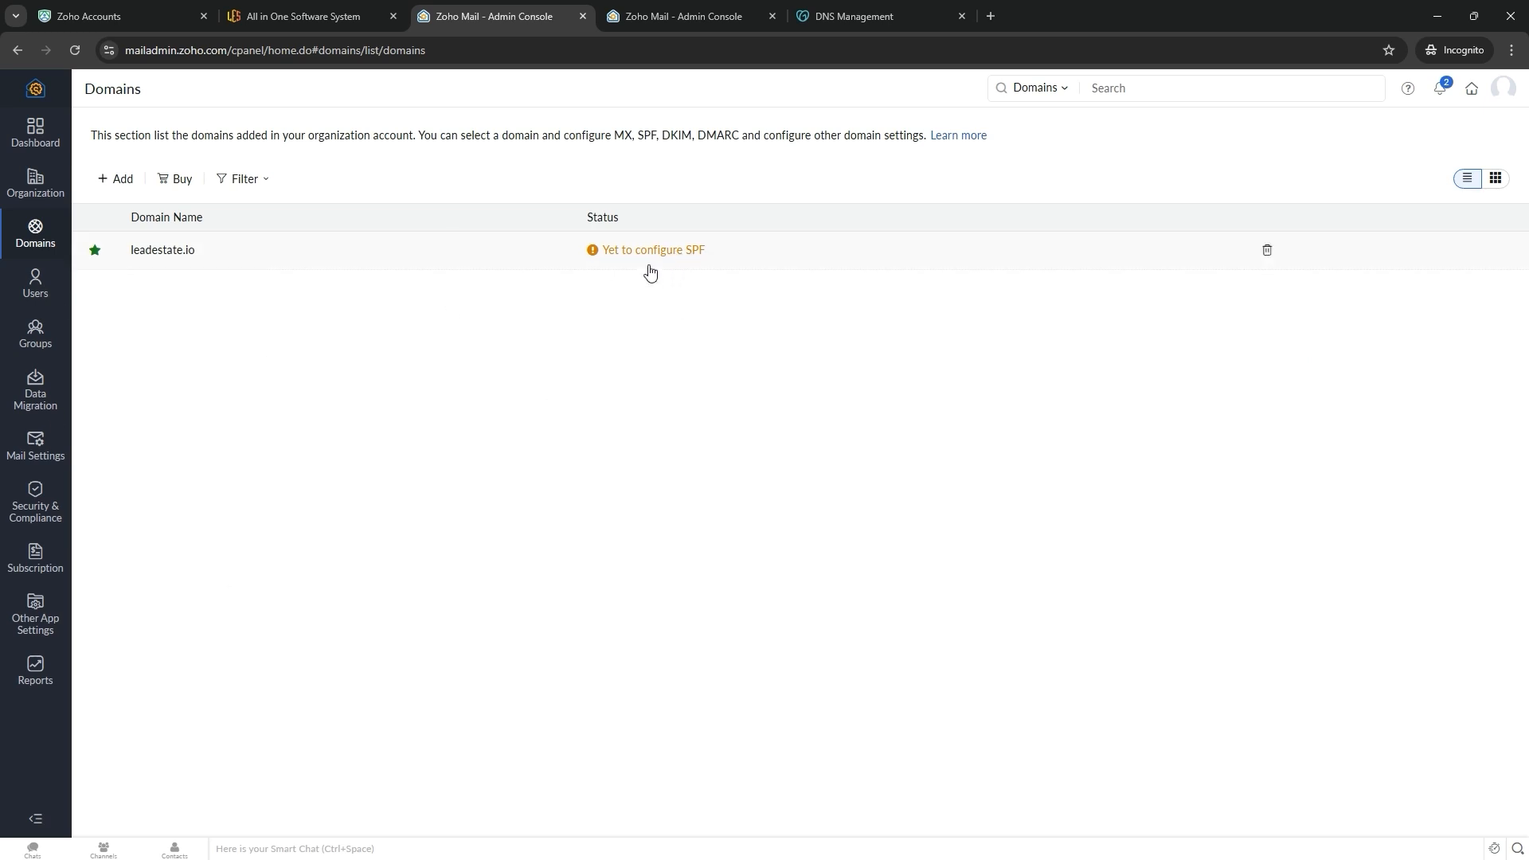
# - Add leadestate.io's SPF record automatically by connecting GoDaddy, translated to English, and approving
pyautogui.click(684, 252)
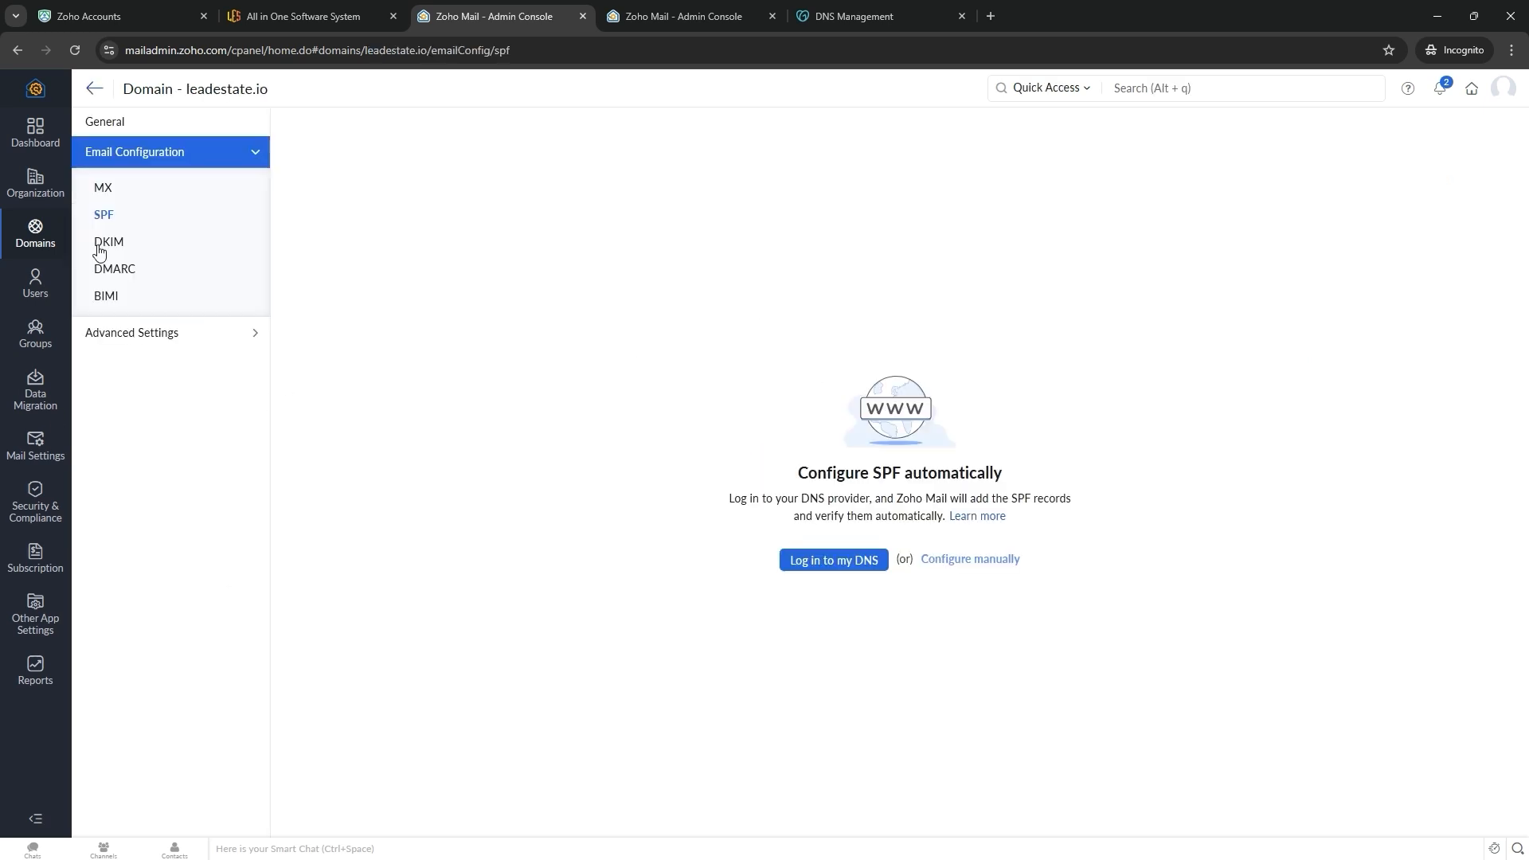
pyautogui.click(825, 561)
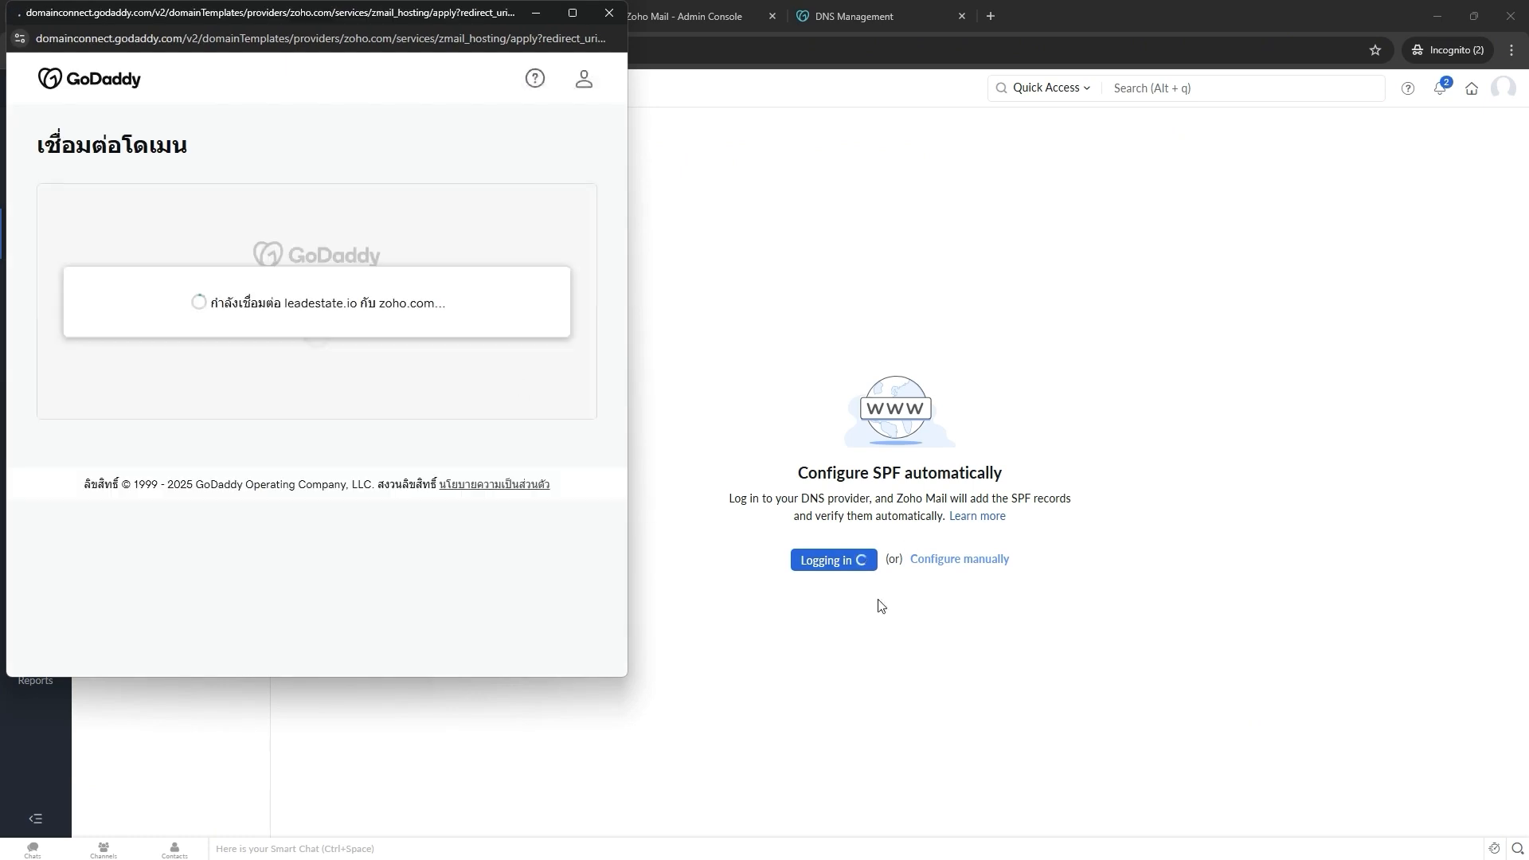
pyautogui.click(516, 71)
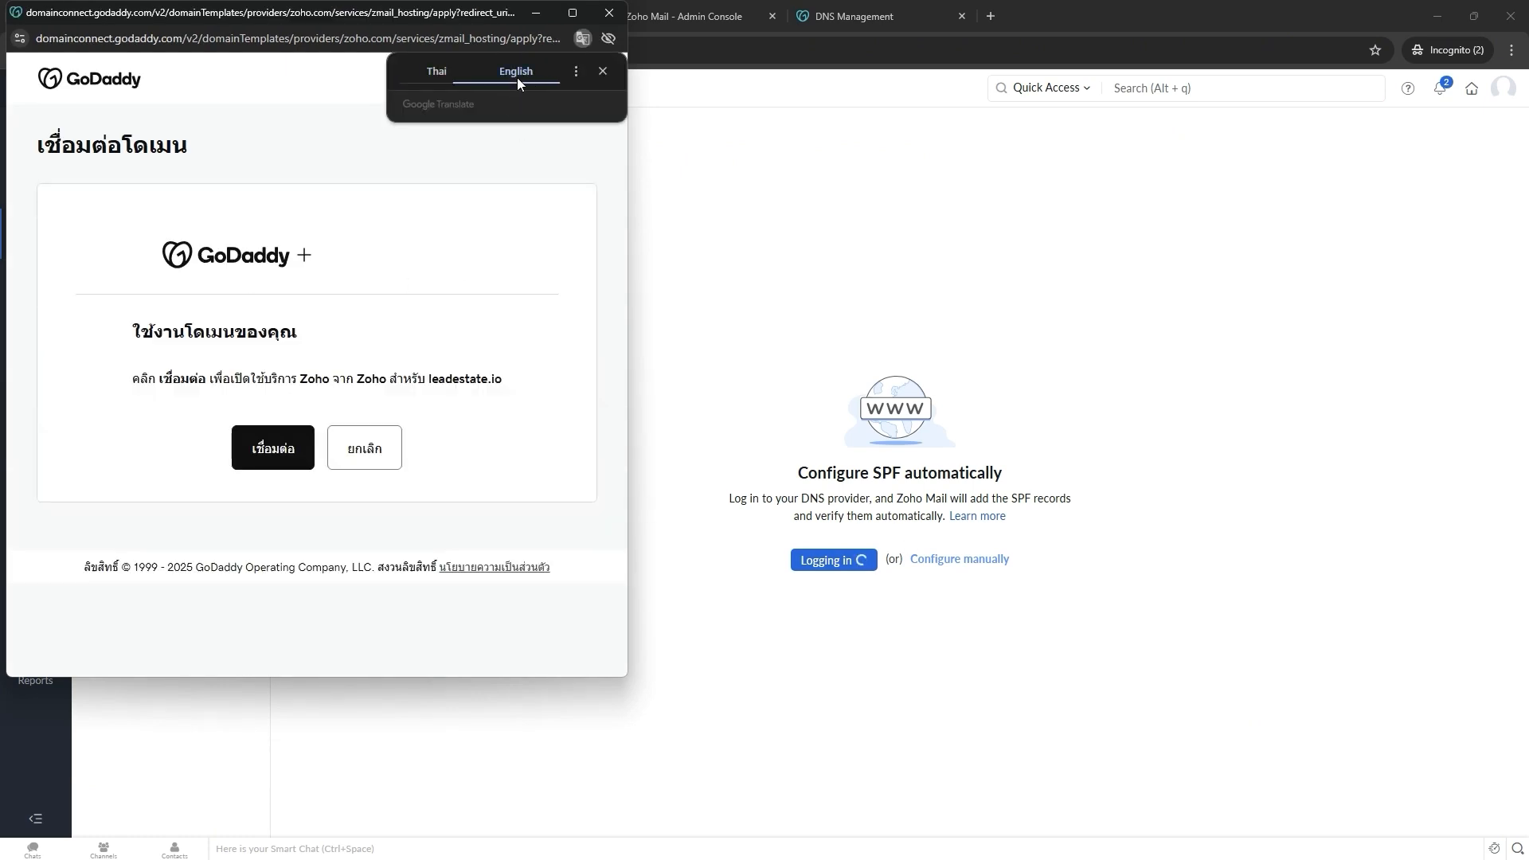
pyautogui.click(279, 492)
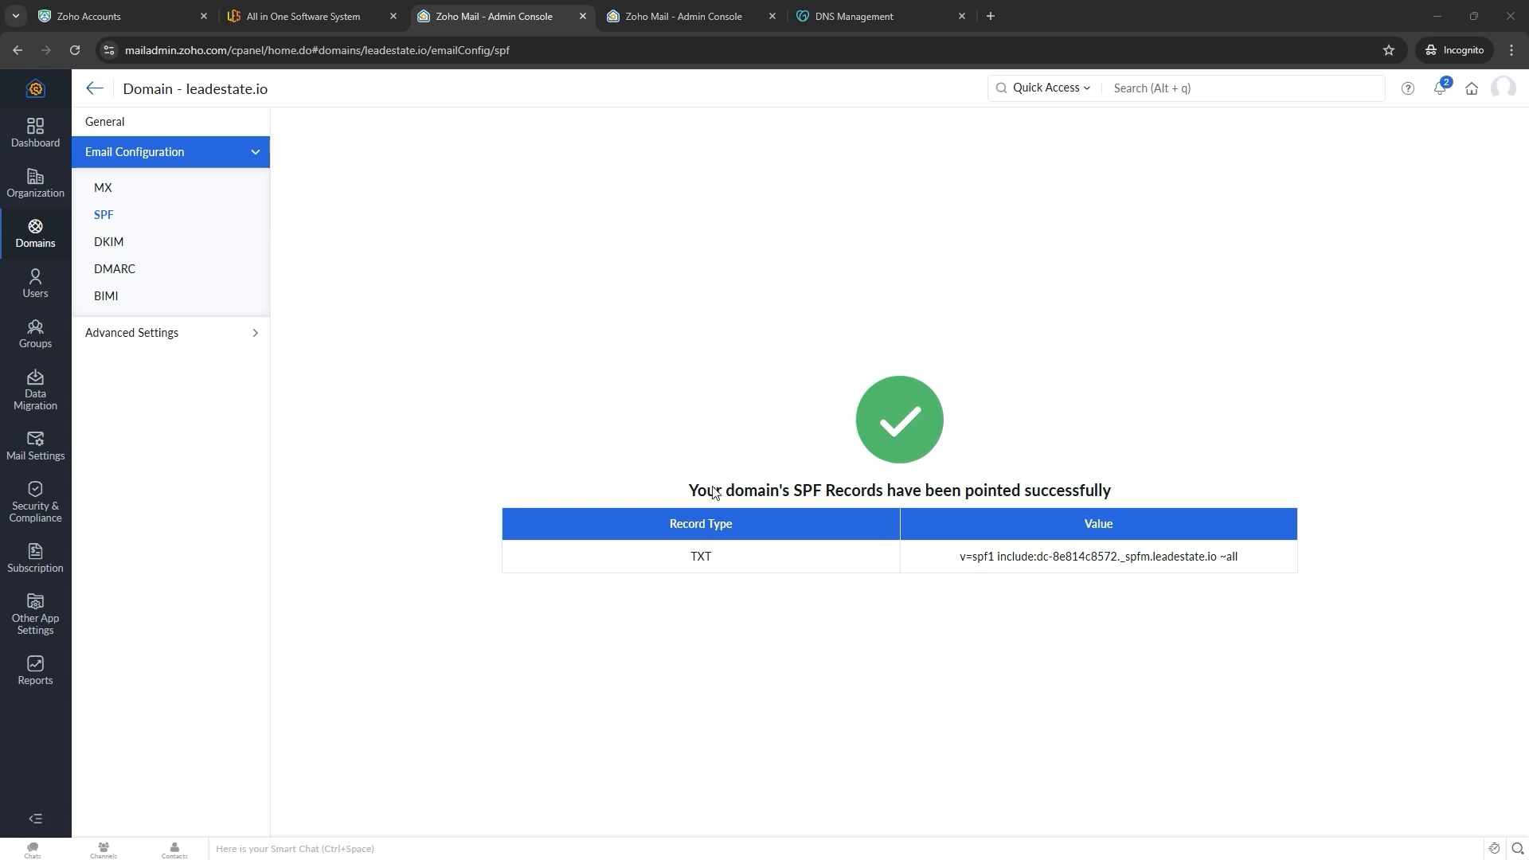
# - Review the successfully pointed SPF TXT record and its value
pyautogui.moveTo(958, 557); pyautogui.dragTo(1278, 583)
pyautogui.click(846, 655)
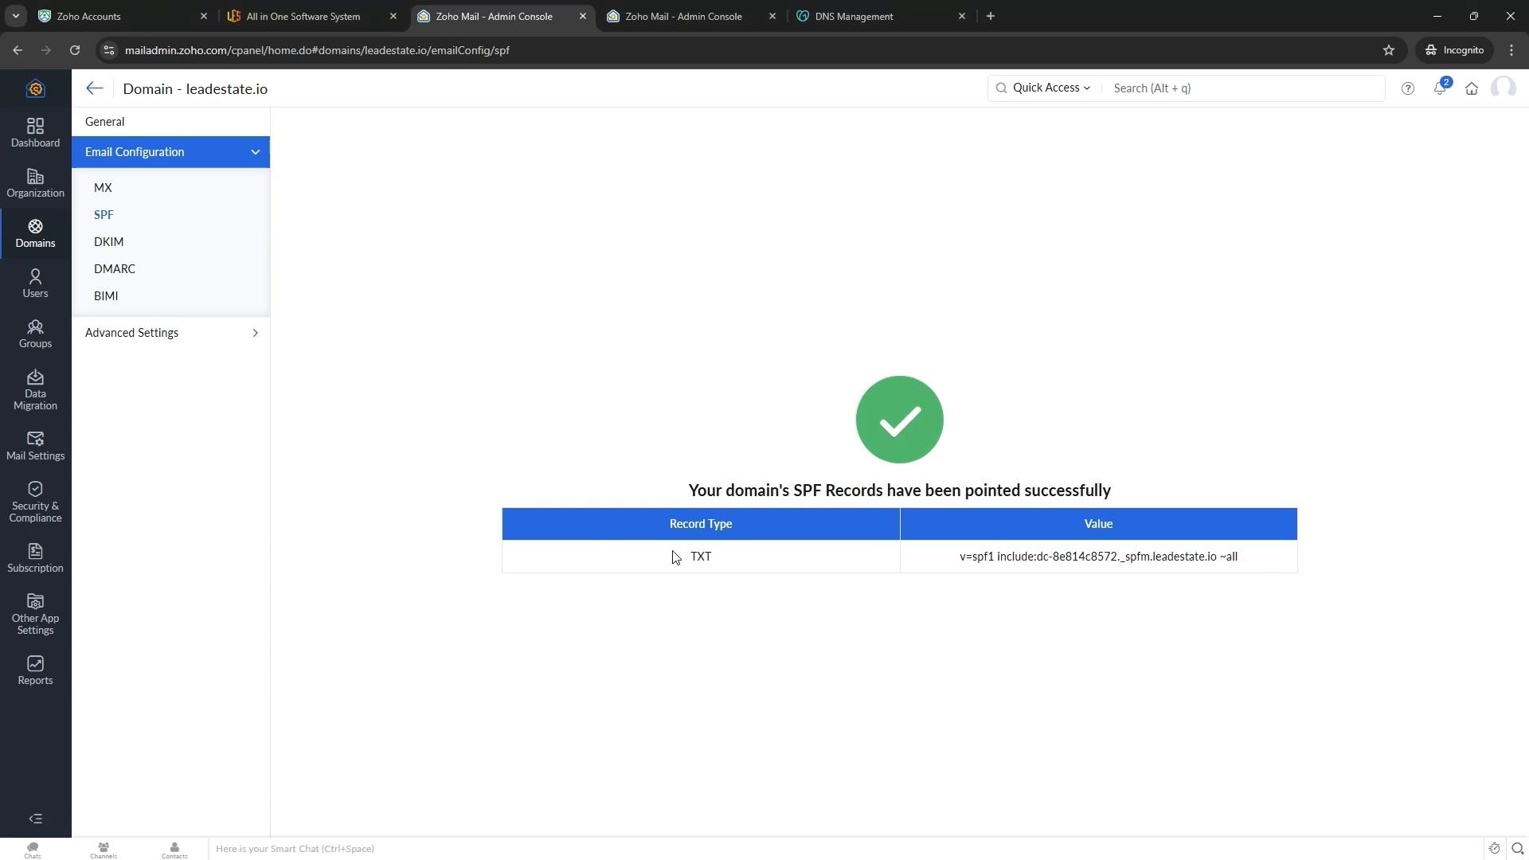
pyautogui.moveTo(658, 562); pyautogui.dragTo(820, 562)
pyautogui.click(649, 535)
pyautogui.click(110, 241)
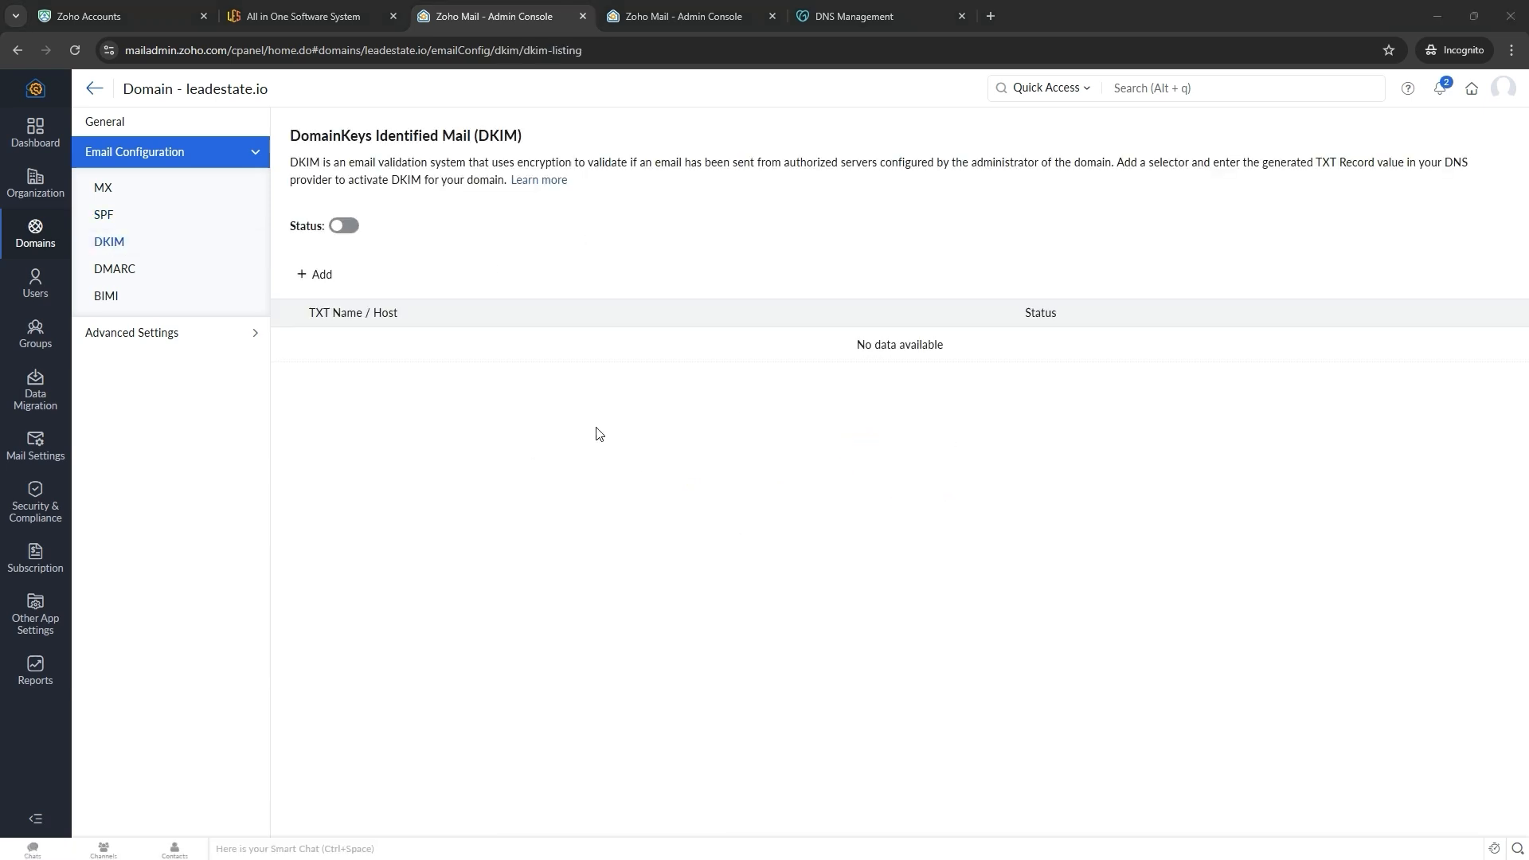
# - Try enabling DKIM status and read the resulting error message
pyautogui.click(342, 225)
pyautogui.click(913, 497)
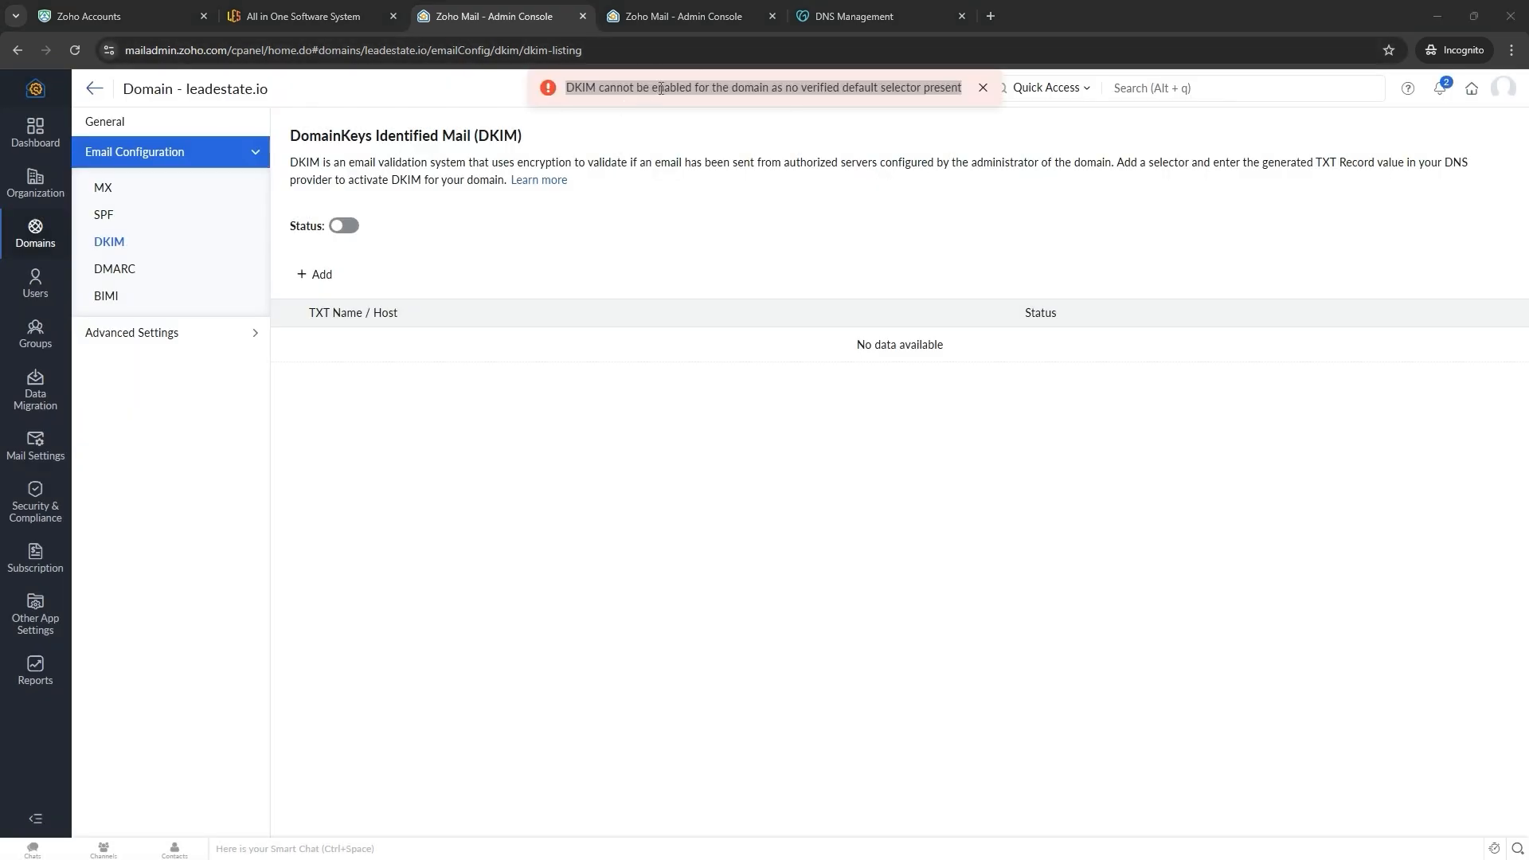
pyautogui.tripleClick(661, 87)
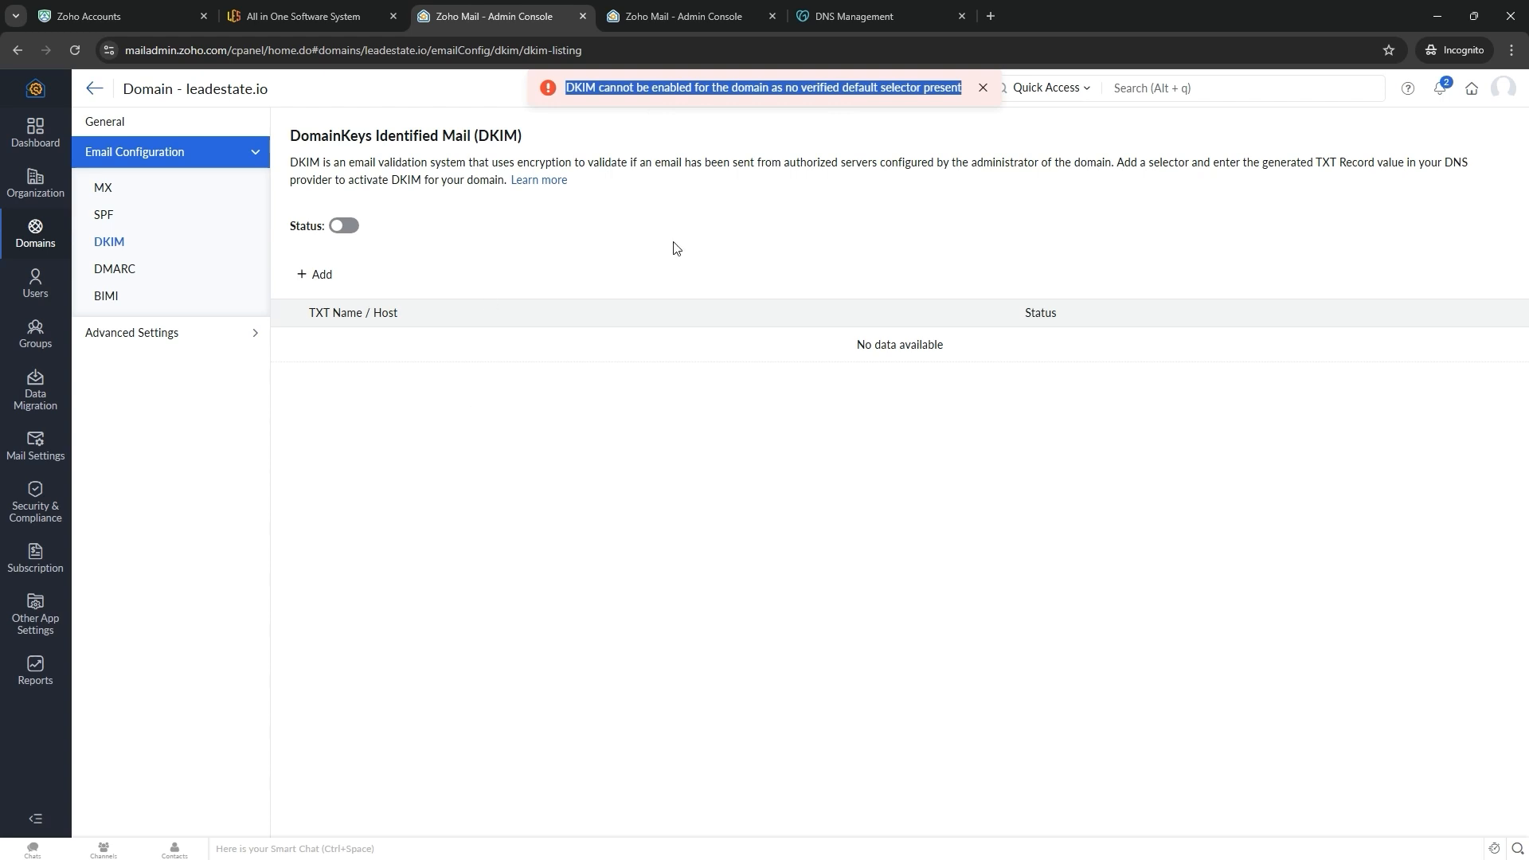
pyautogui.click(627, 194)
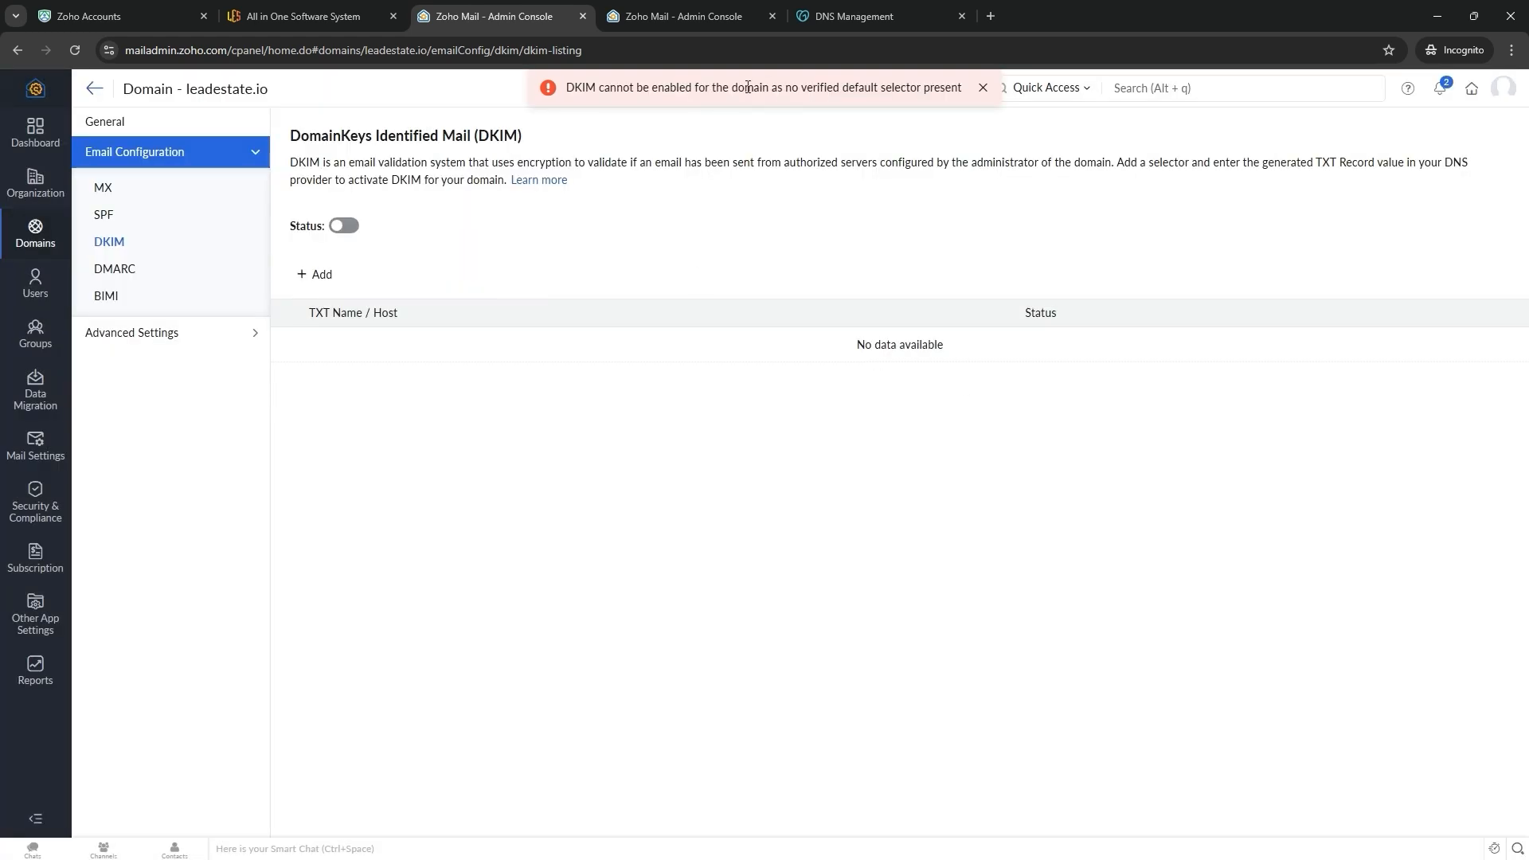
# - Create a DKIM selector named 'default' with a 2048-bit key
pyautogui.click(318, 275)
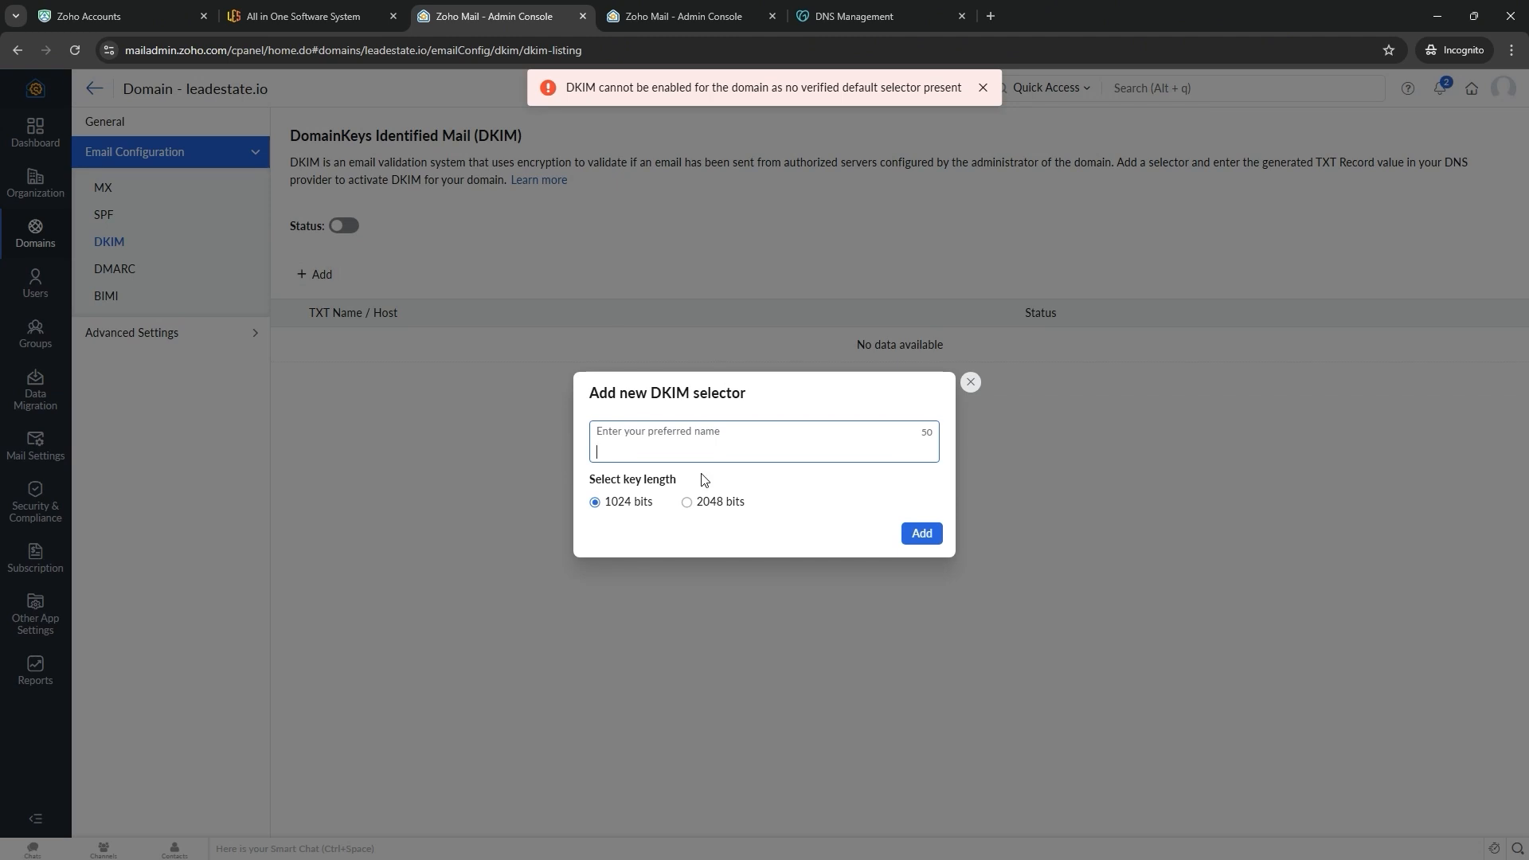
pyautogui.write('default')
pyautogui.click(697, 500)
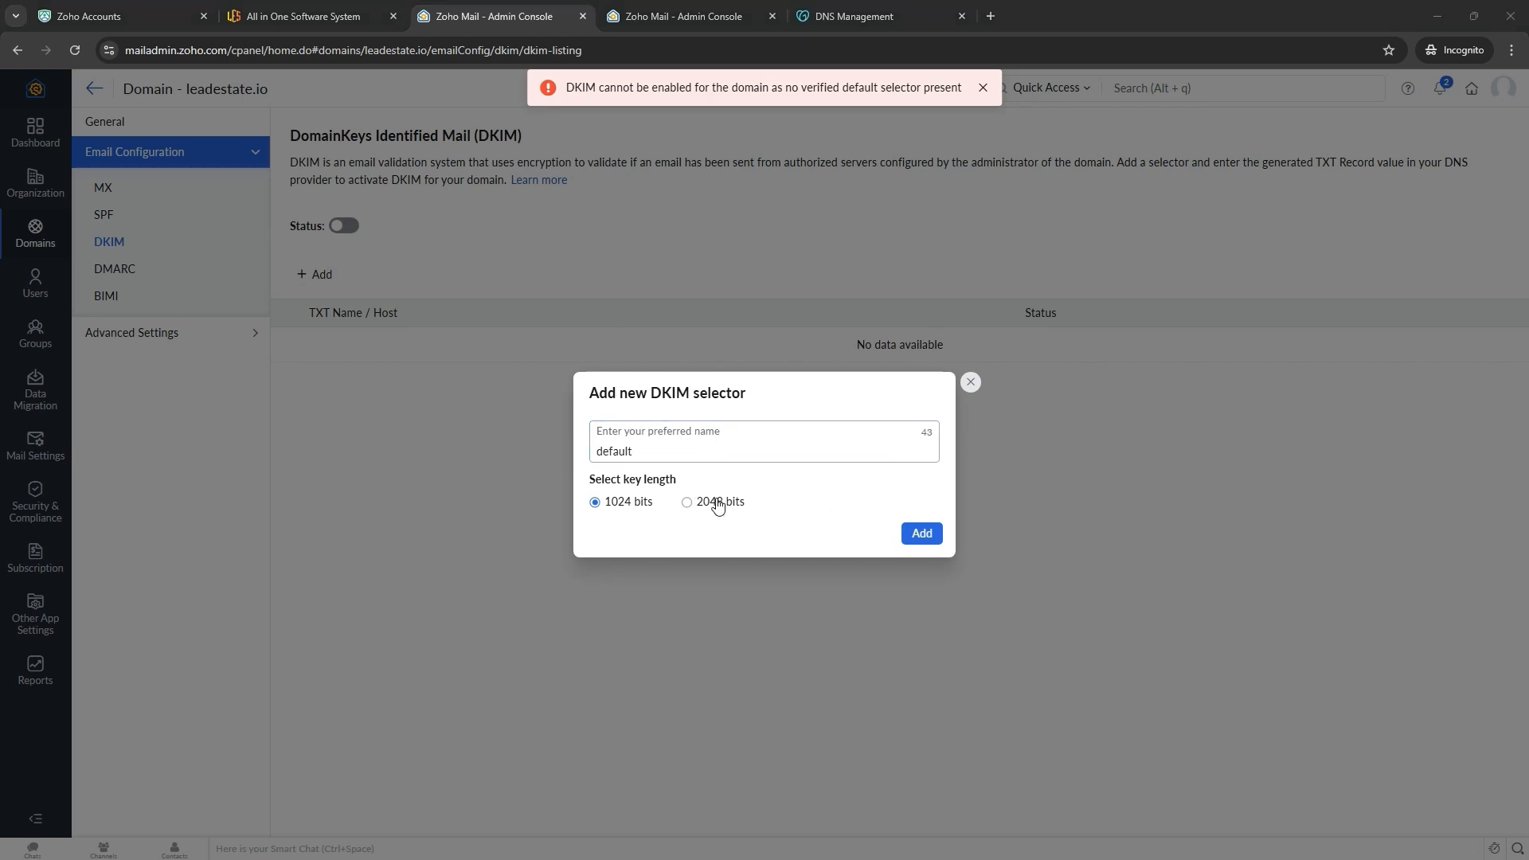
pyautogui.click(915, 584)
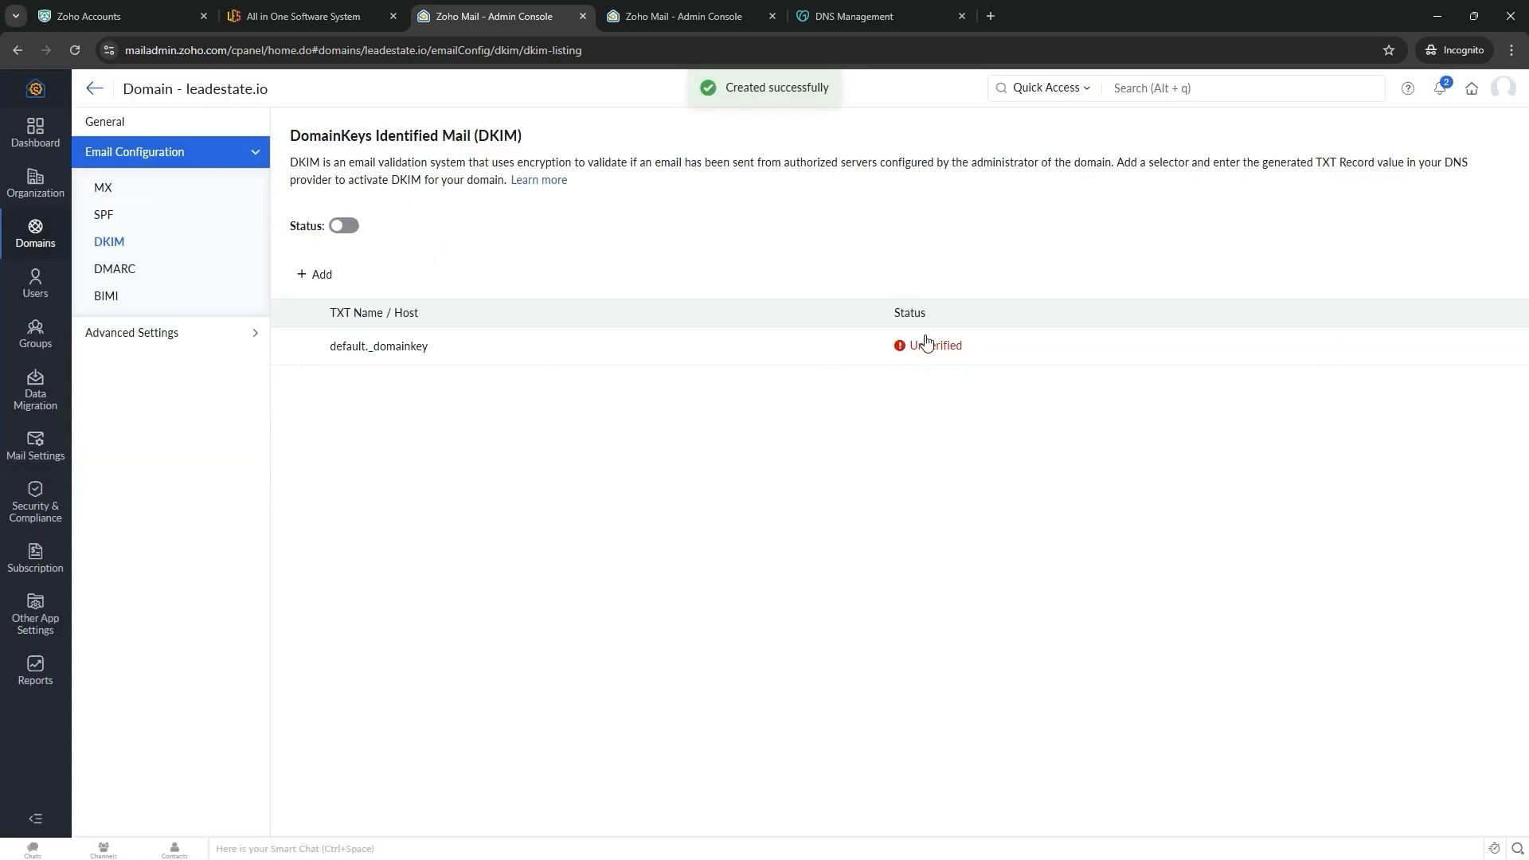
# - Verify the default selector by linking GoDaddy and review the default._domainkey TXT record
pyautogui.click(928, 351)
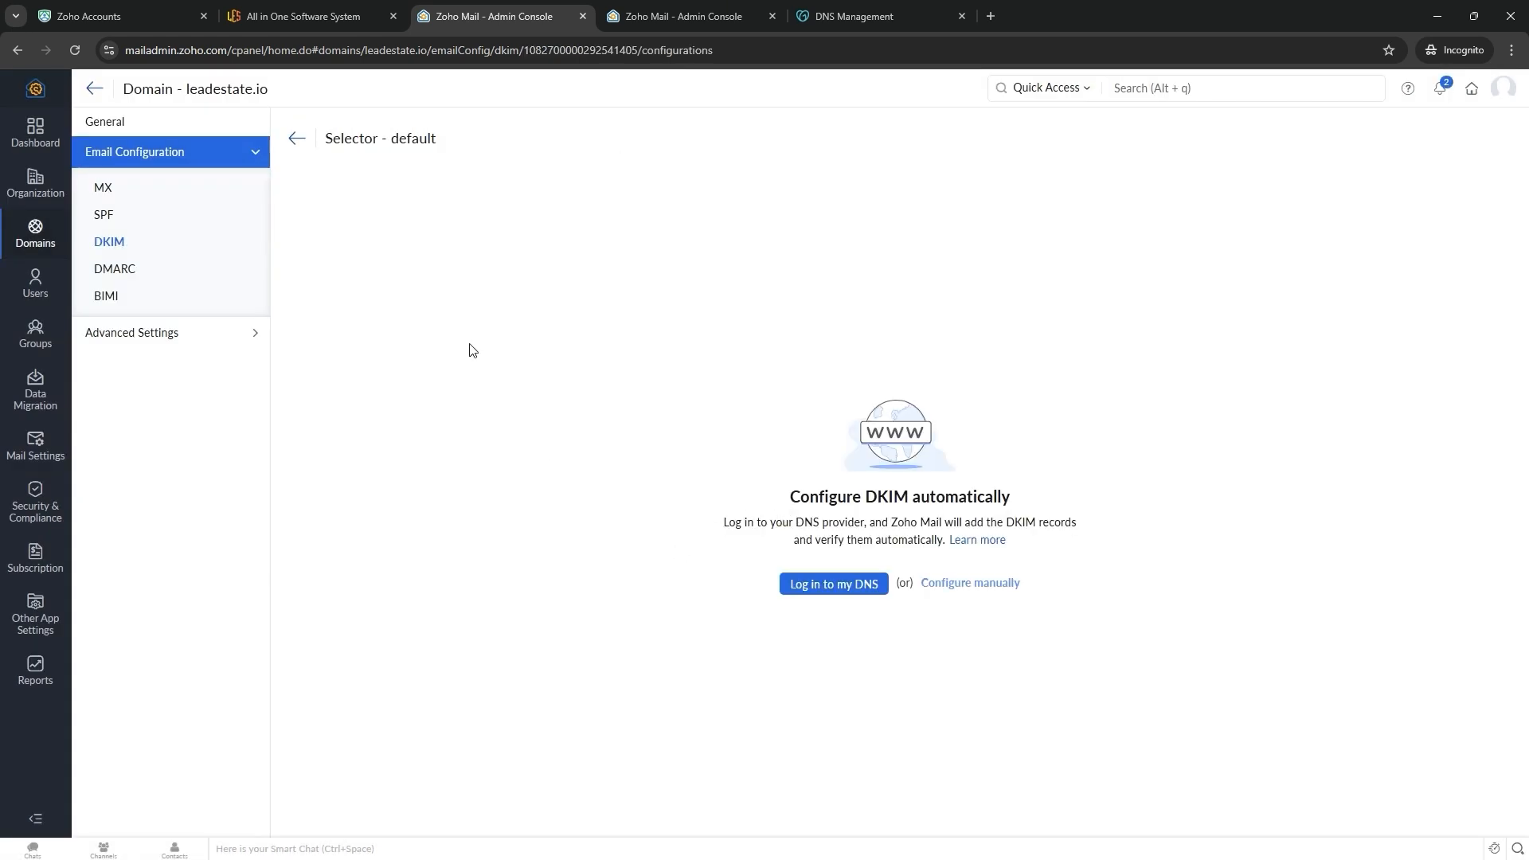
pyautogui.click(830, 586)
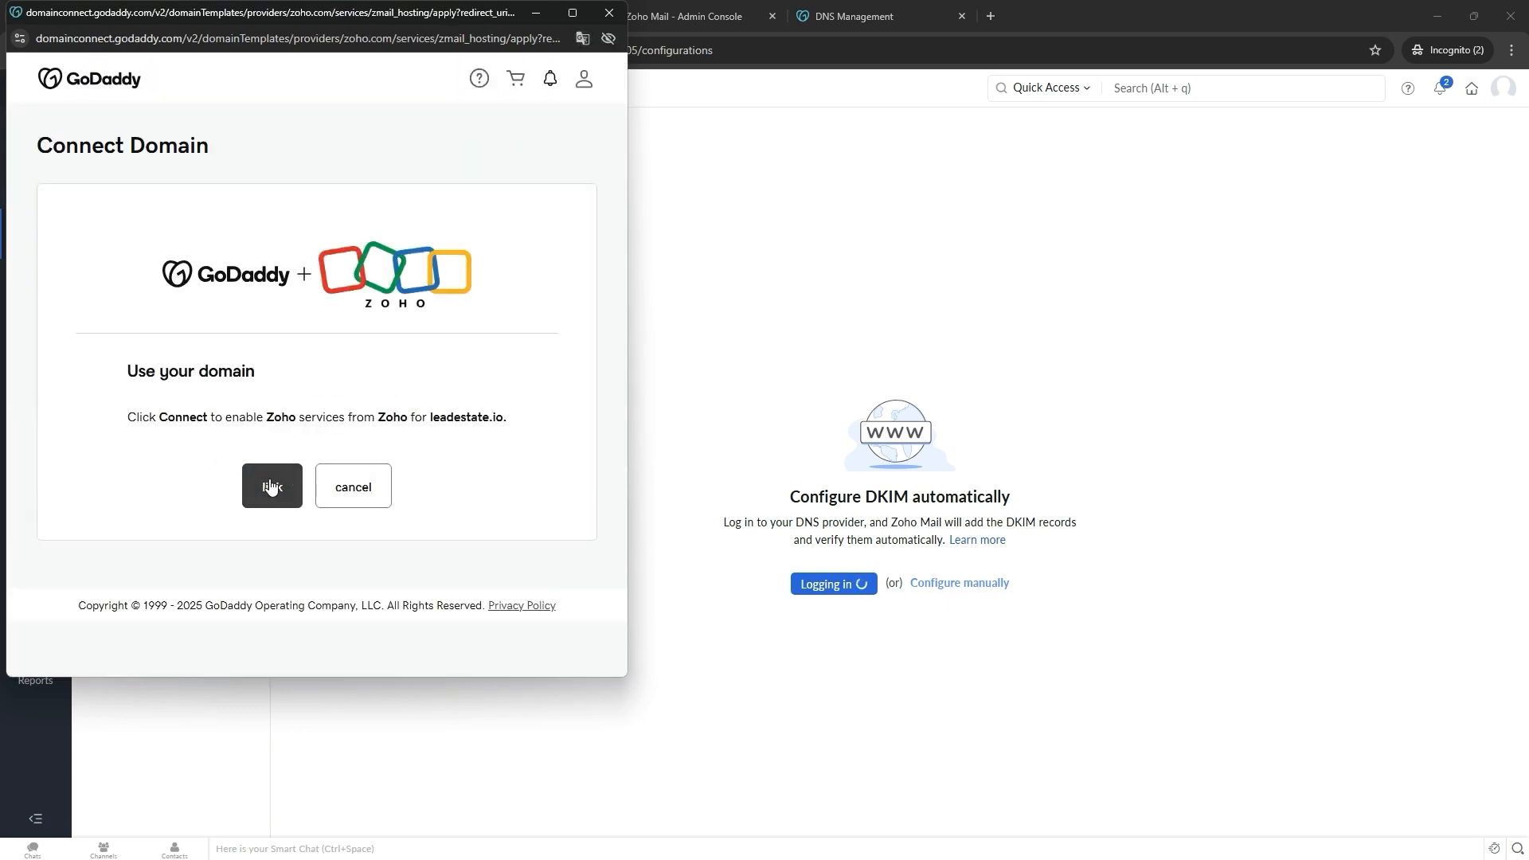
pyautogui.click(271, 486)
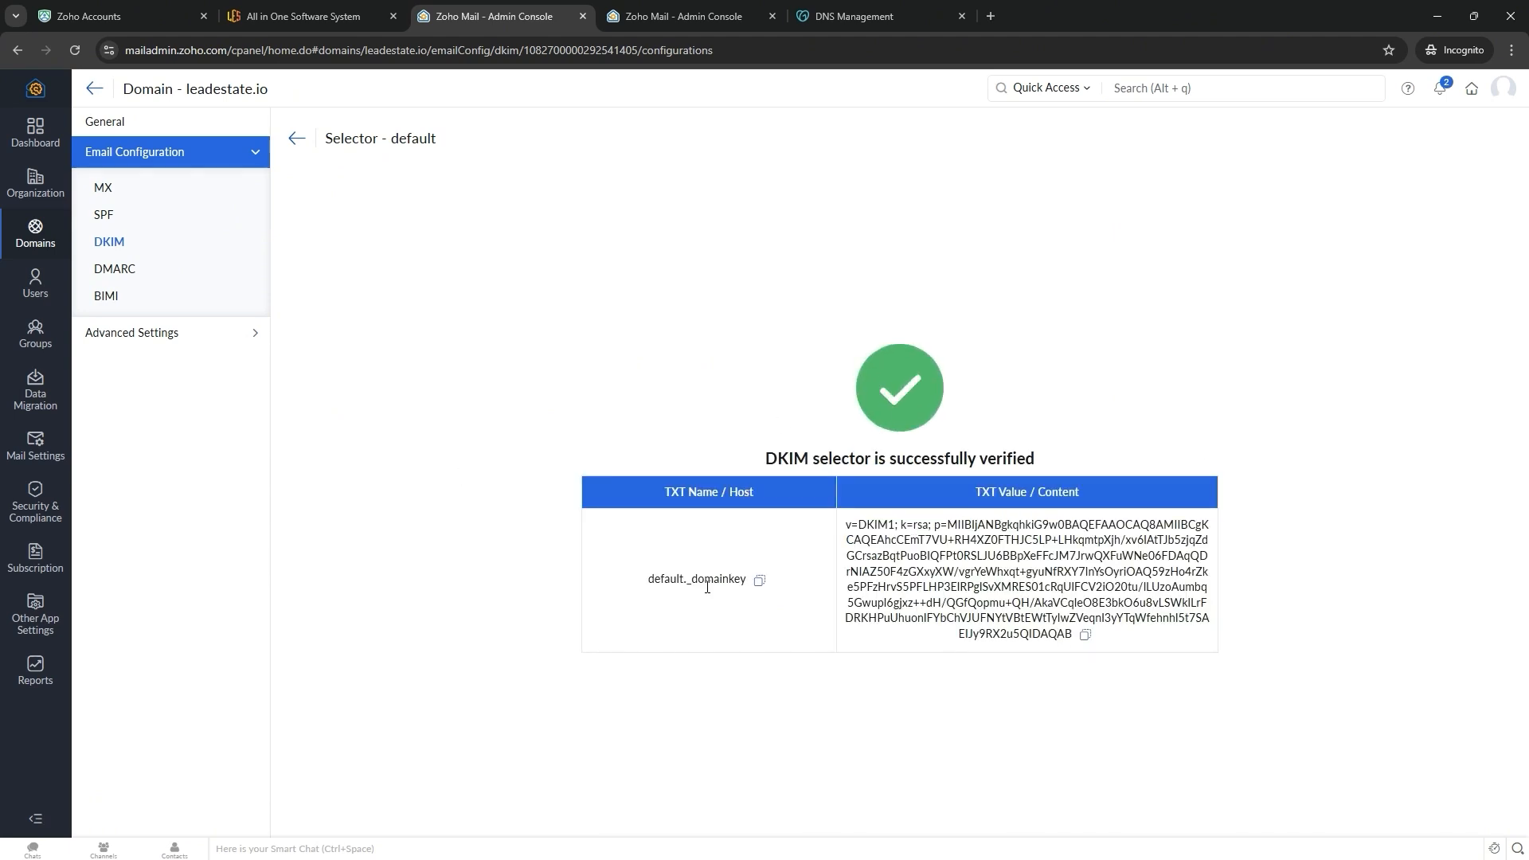
pyautogui.tripleClick(674, 584)
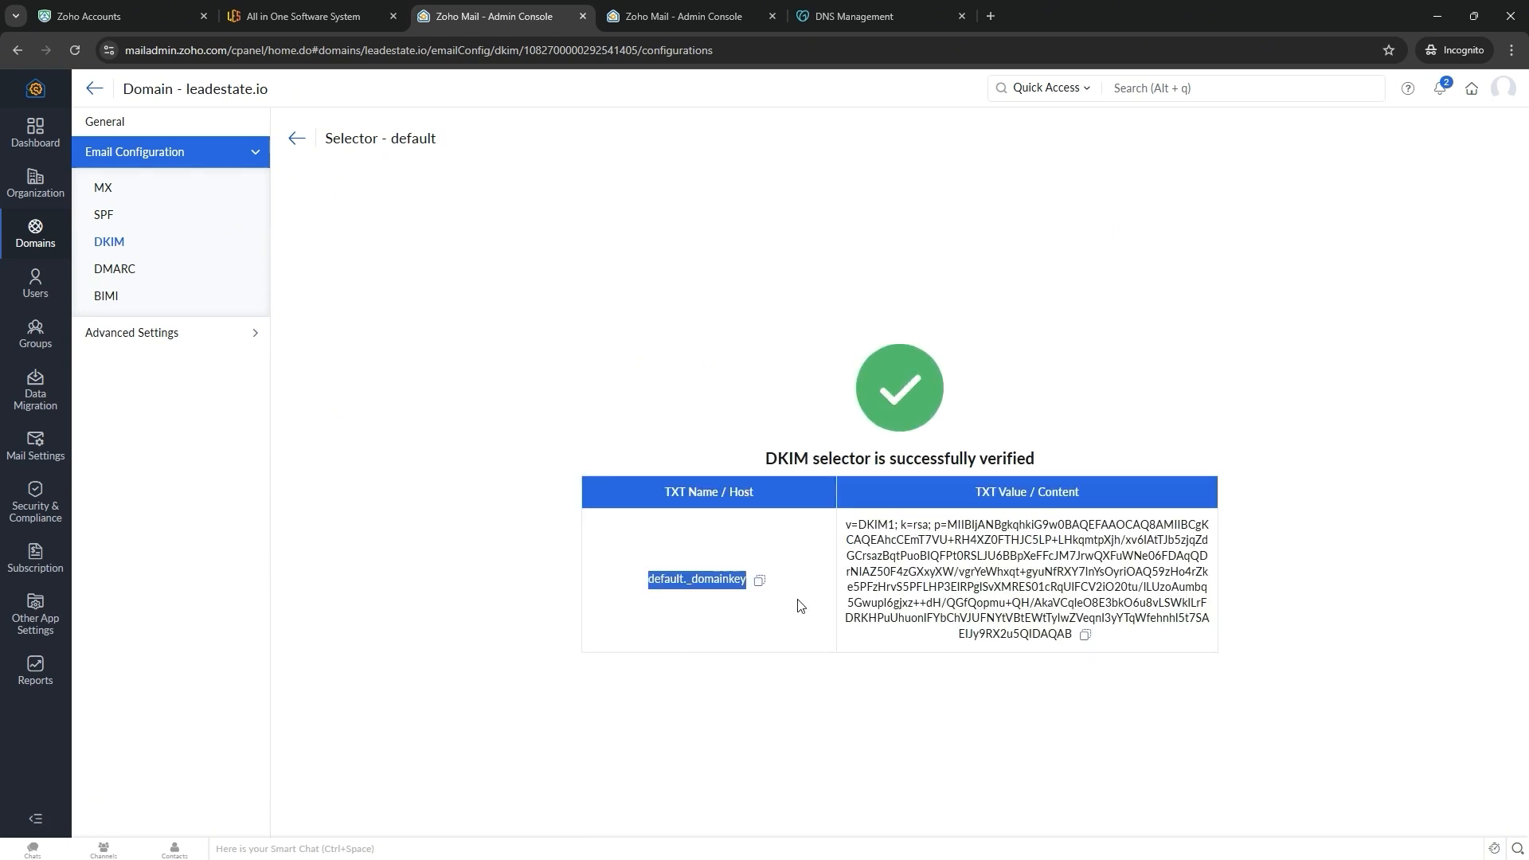
pyautogui.moveTo(849, 525); pyautogui.dragTo(1155, 655)
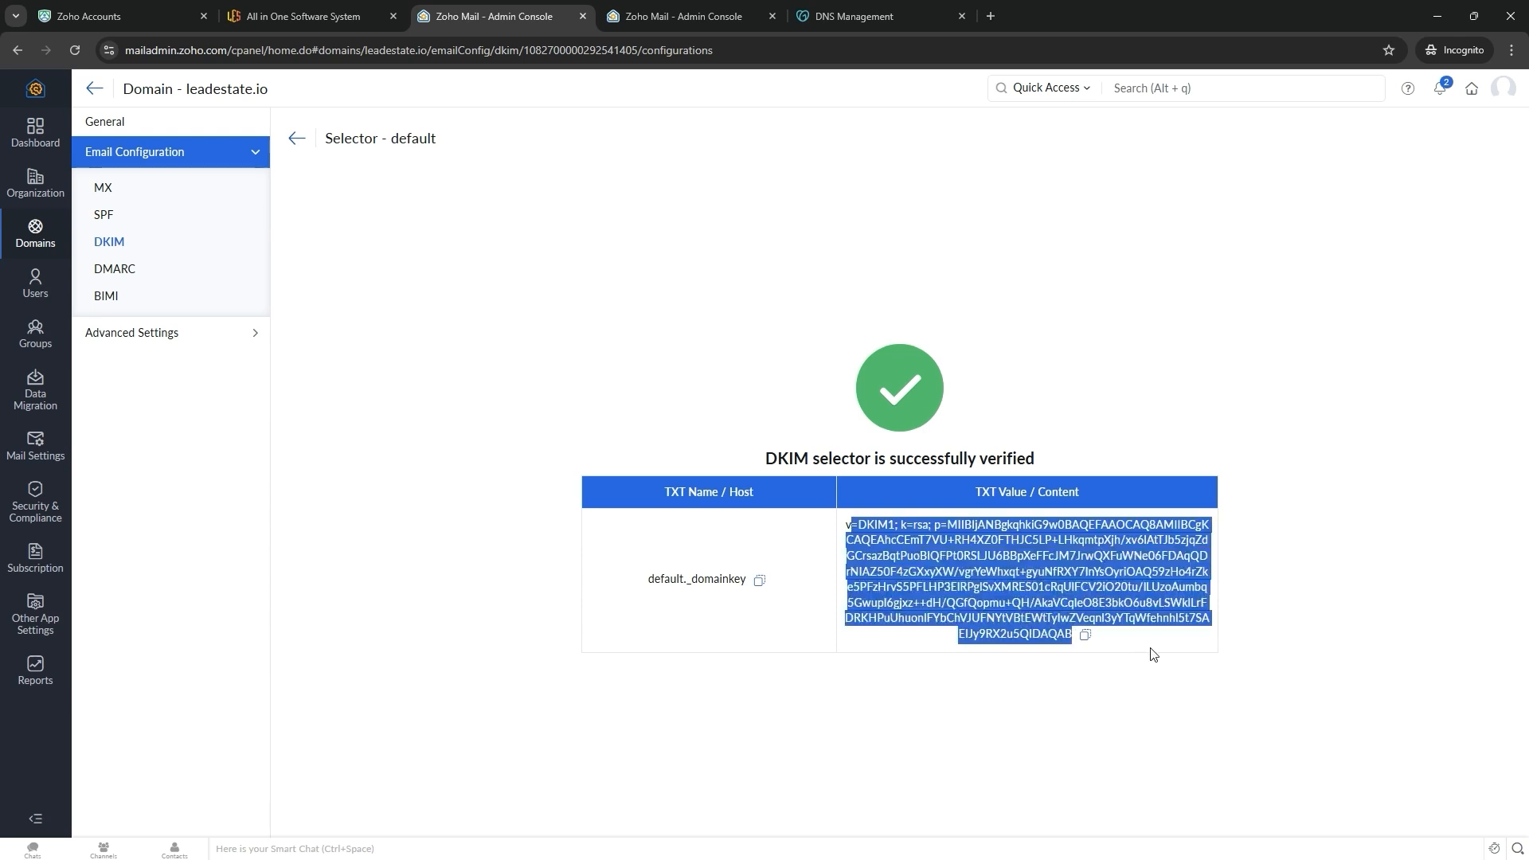
pyautogui.click(748, 265)
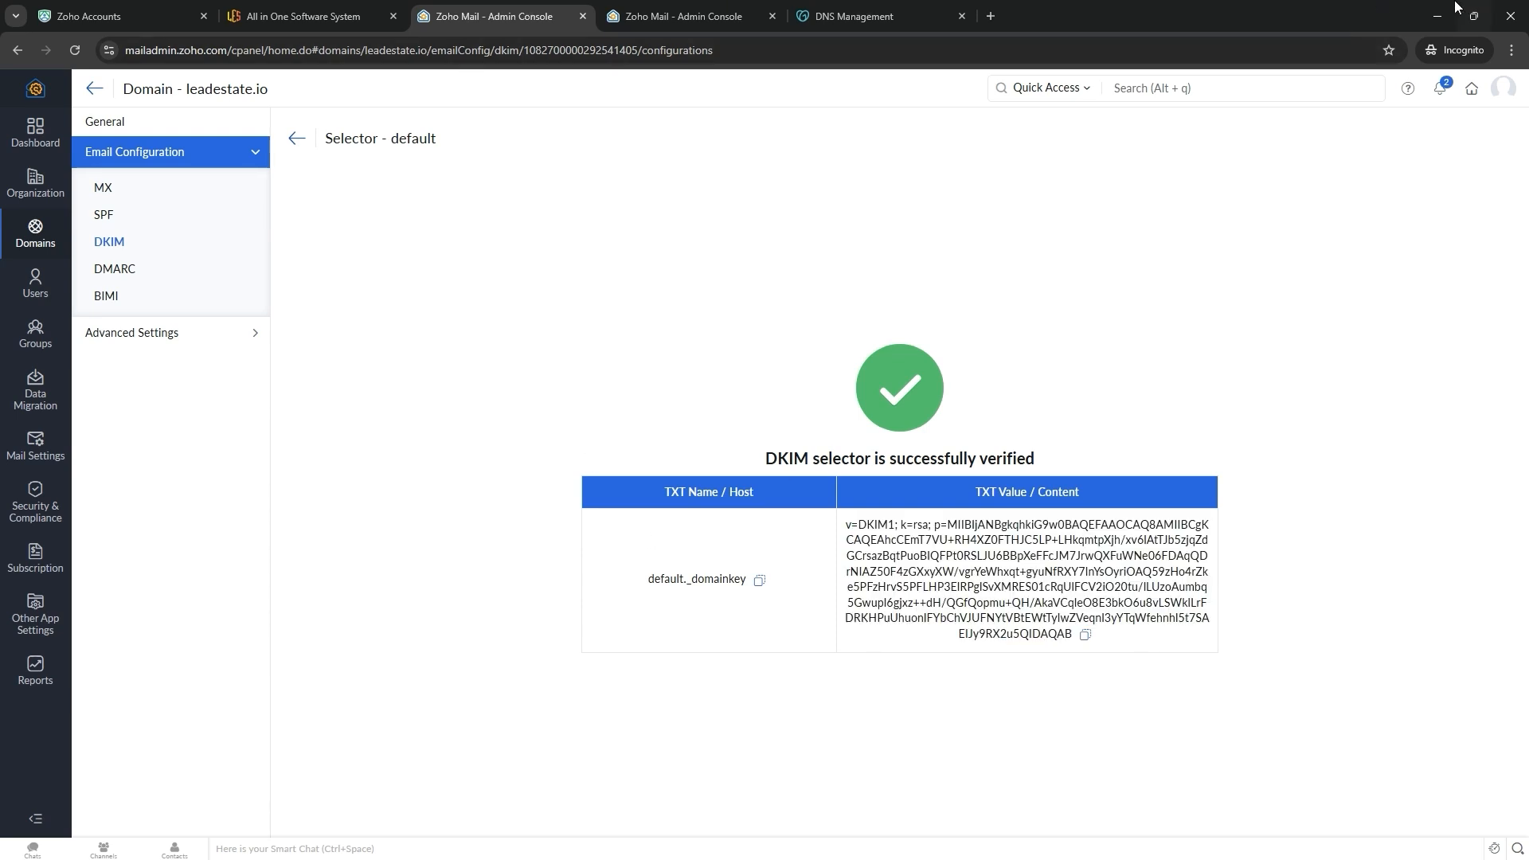
pyautogui.click(127, 222)
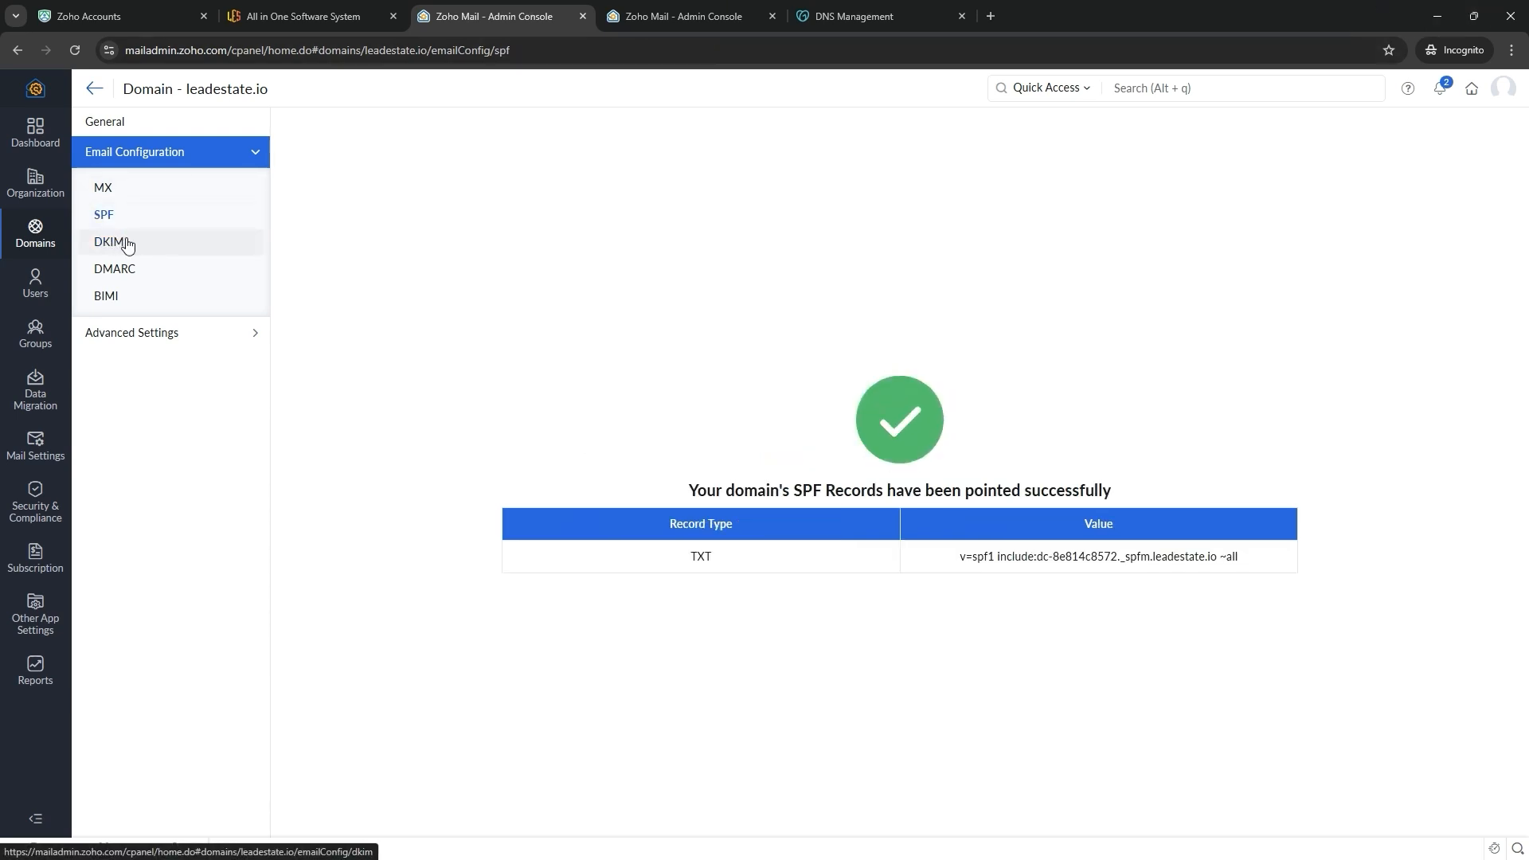
# - Review the guide's Log in to your inbox step
pyautogui.click(127, 243)
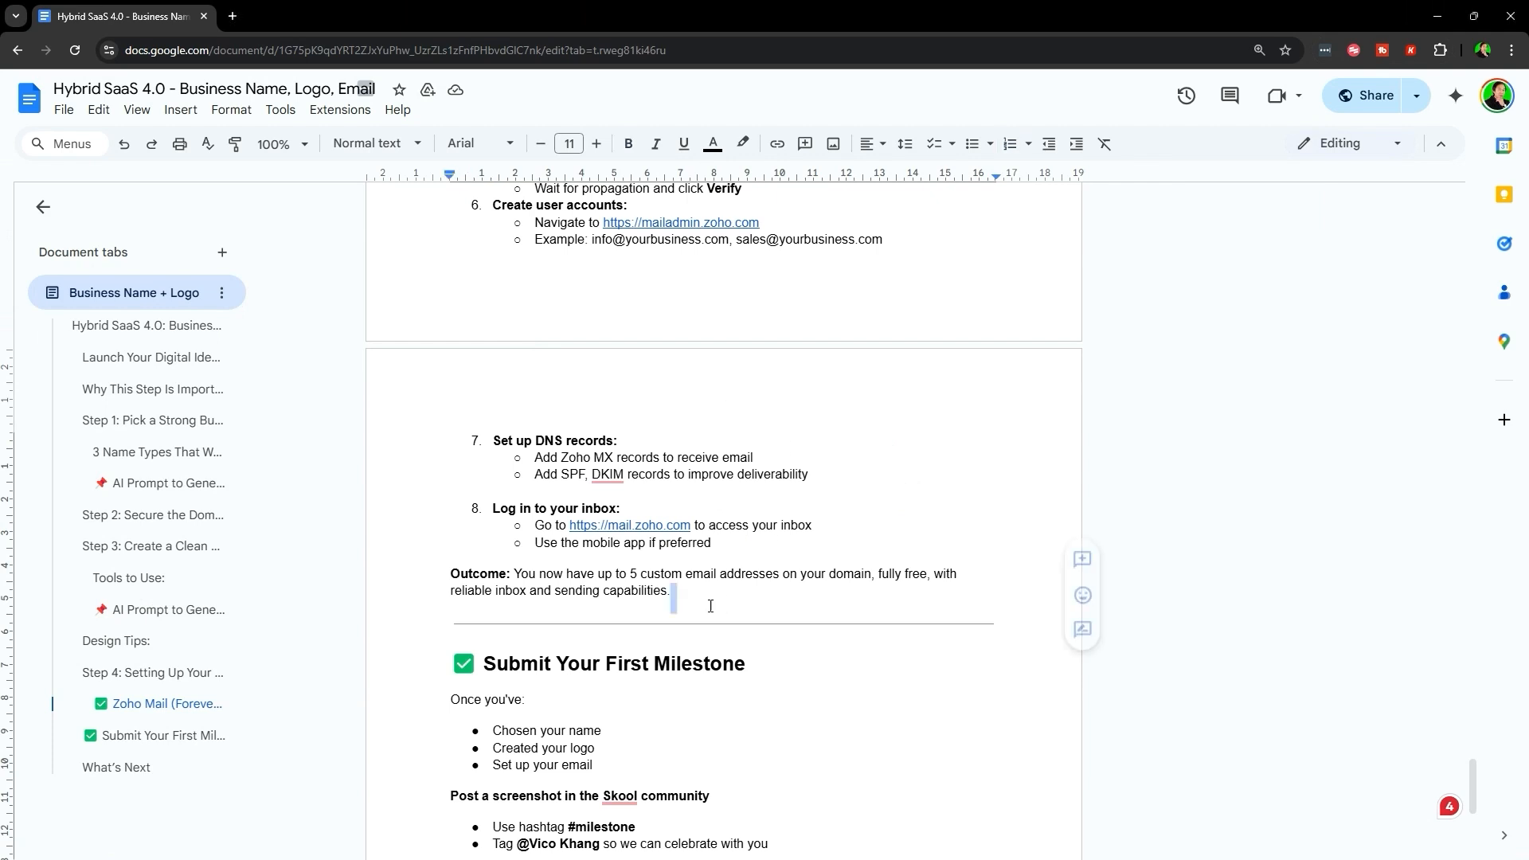
pyautogui.scroll(-2, 711, 606)
pyautogui.click(497, 349)
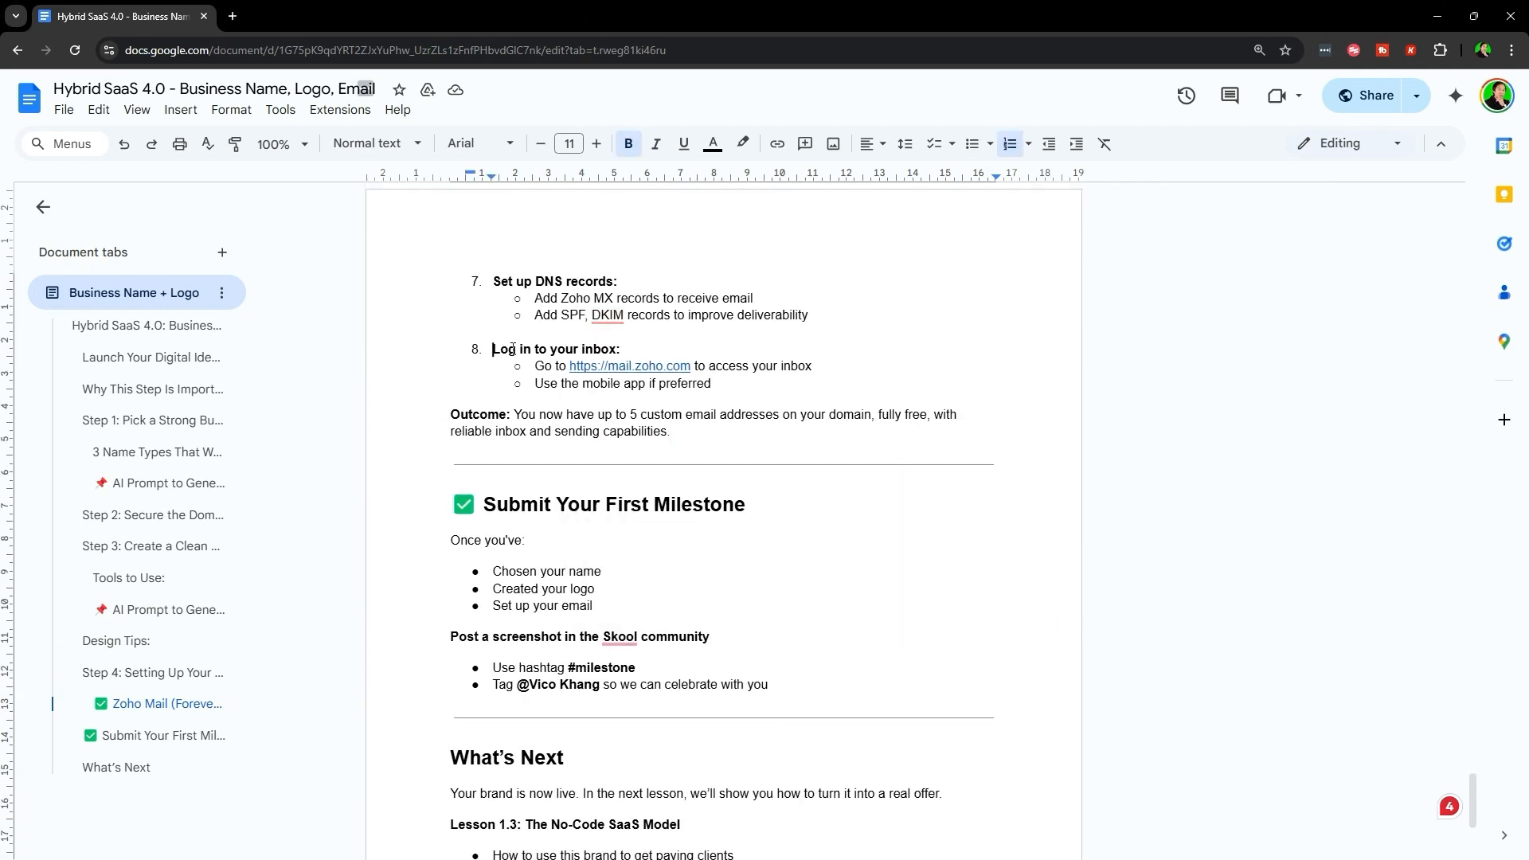
pyautogui.moveTo(514, 348); pyautogui.dragTo(829, 372)
pyautogui.click(760, 383)
pyautogui.scroll(2, 633, 540)
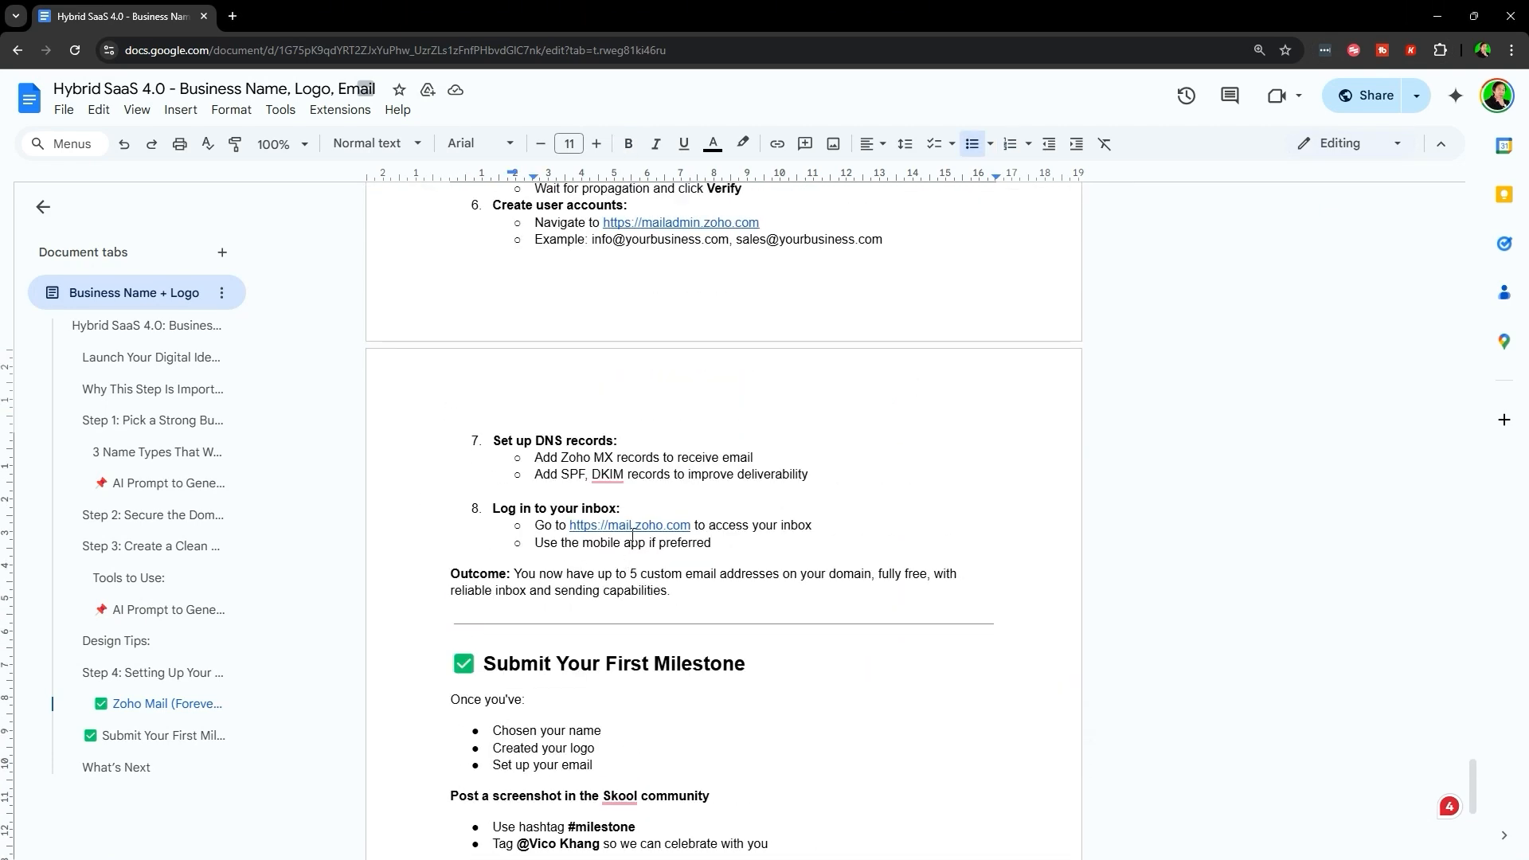
# - Copy the mail.zoho.com link and load it in a new tab of the private window
pyautogui.click(664, 526)
pyautogui.click(771, 551)
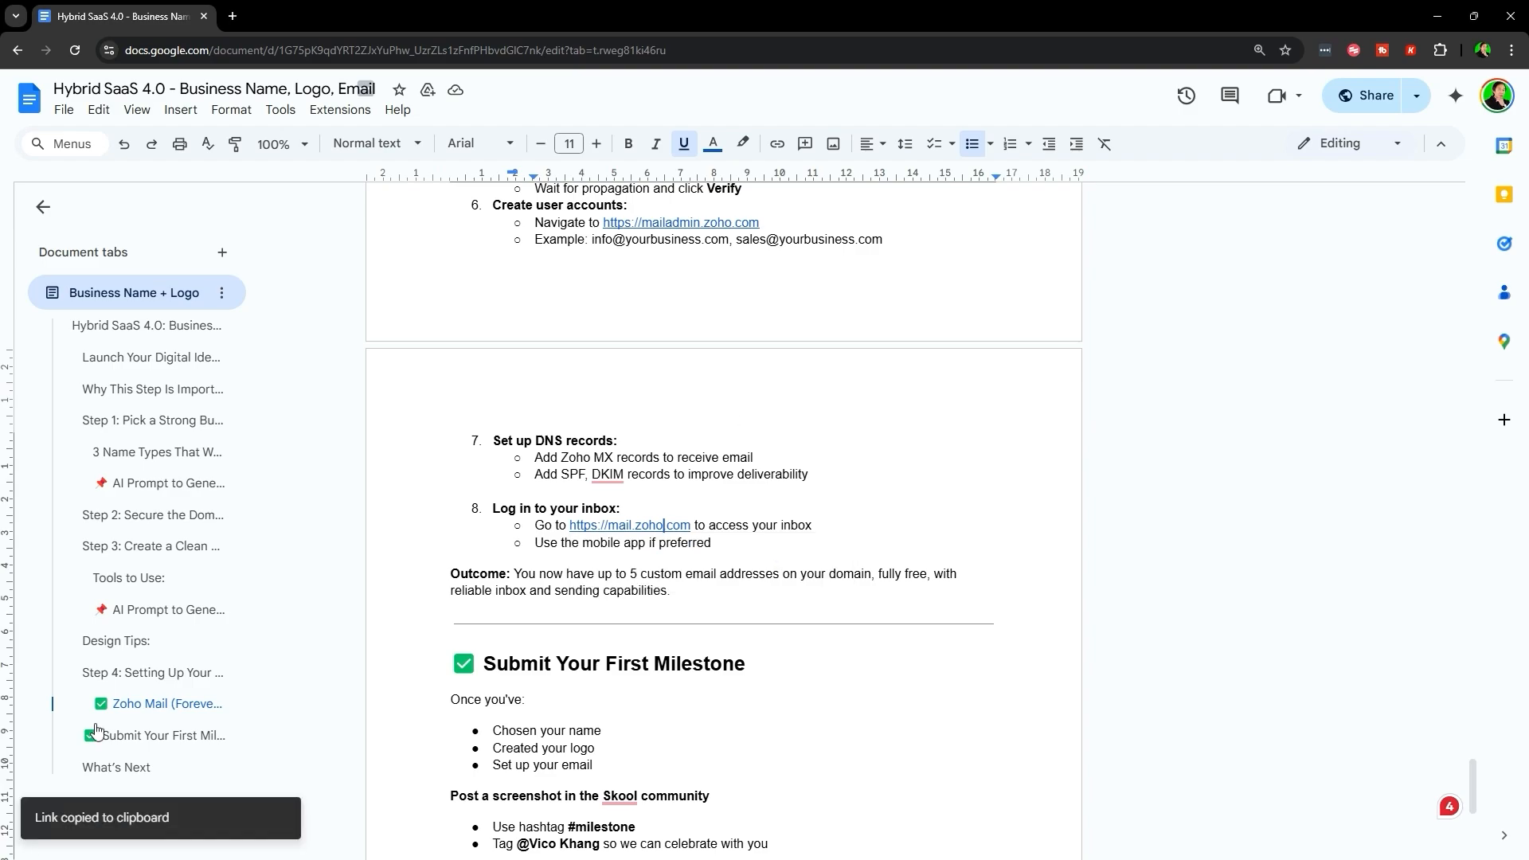
pyautogui.hotkey('alt', 'Tab')
pyautogui.click(991, 17)
pyautogui.hotkey('ctrl', 'v')
pyautogui.press('Return')
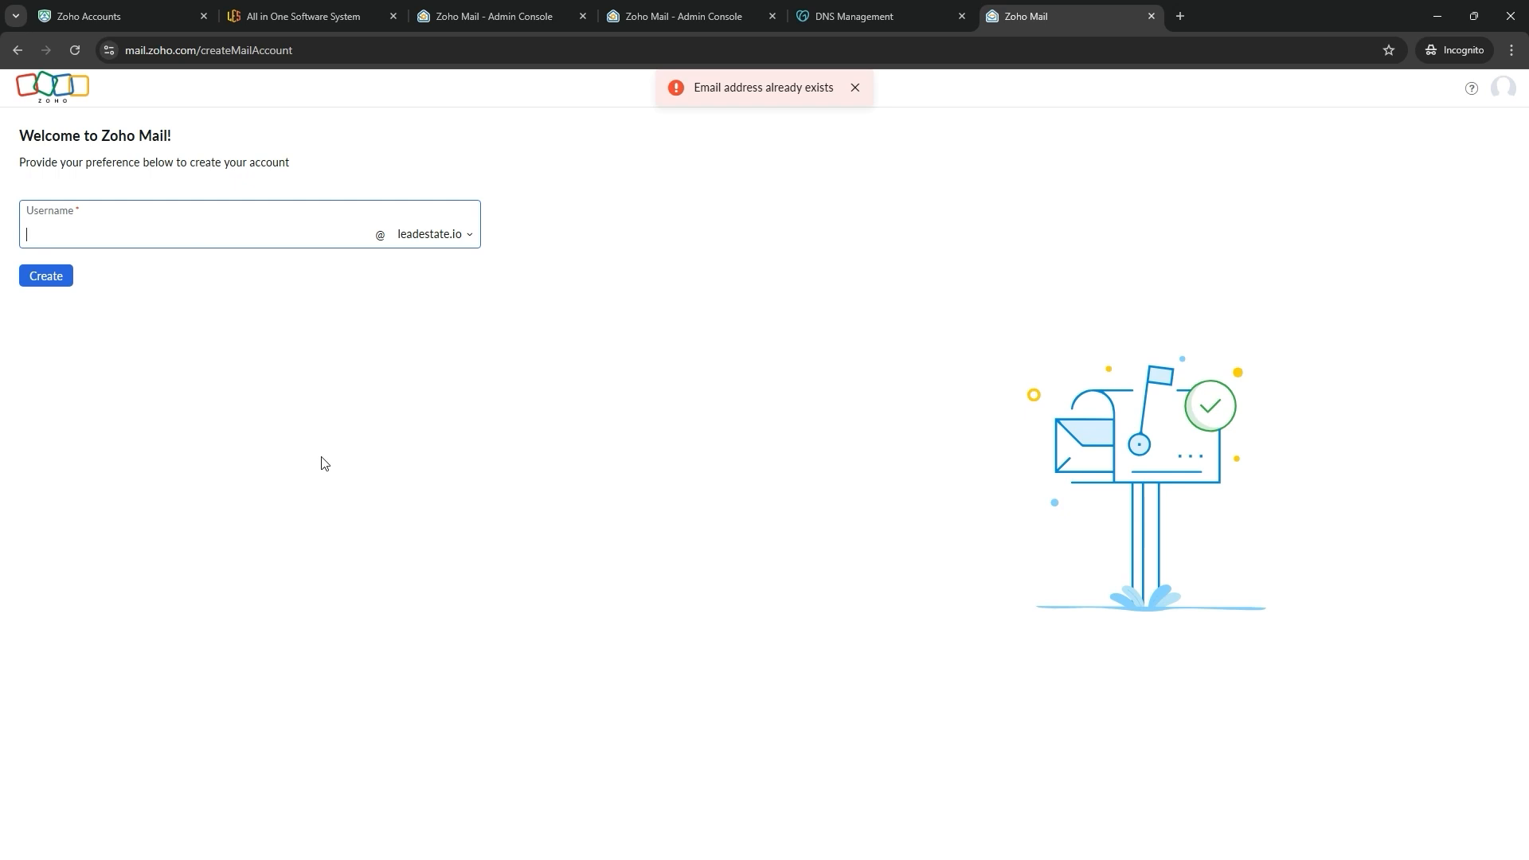
# - Create the info mailbox and advance through four welcome slides to 'Your account is all set!'
pyautogui.write('o')
pyautogui.click(62, 276)
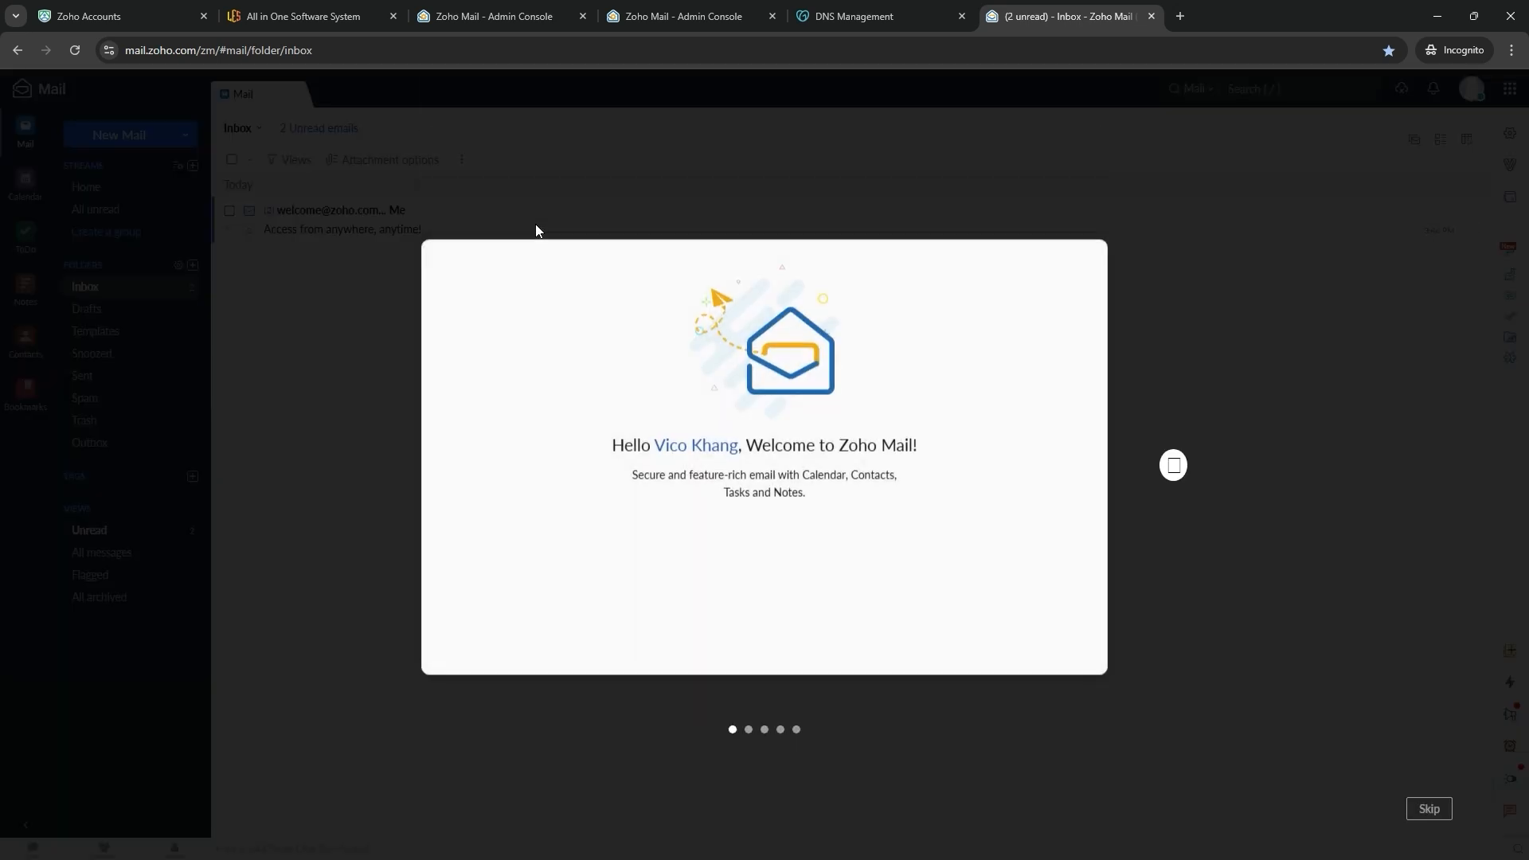
pyautogui.click(1172, 465)
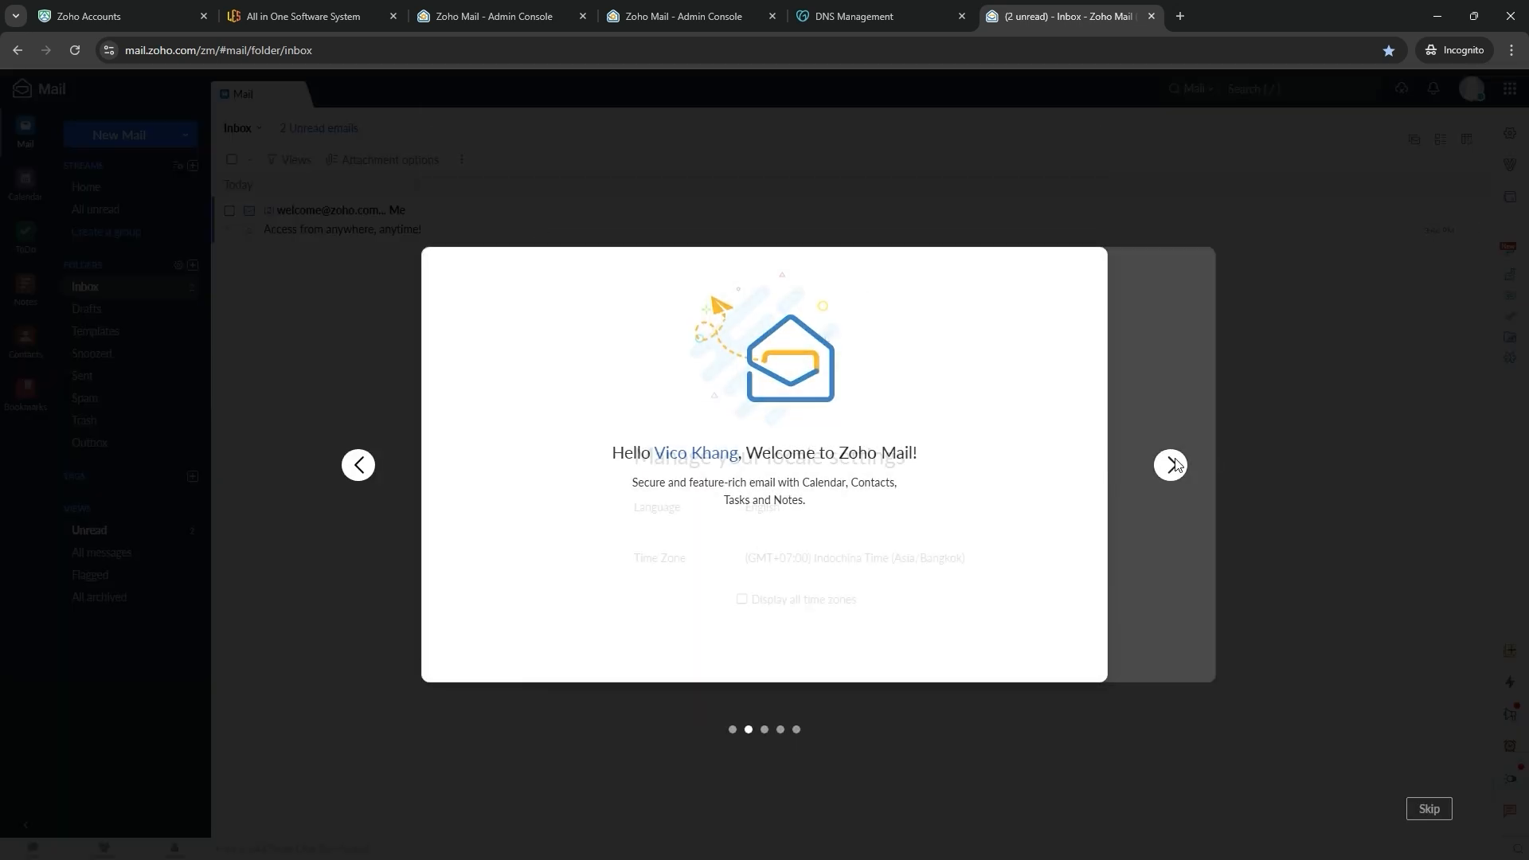
pyautogui.click(1173, 465)
pyautogui.click(1172, 466)
pyautogui.click(1172, 465)
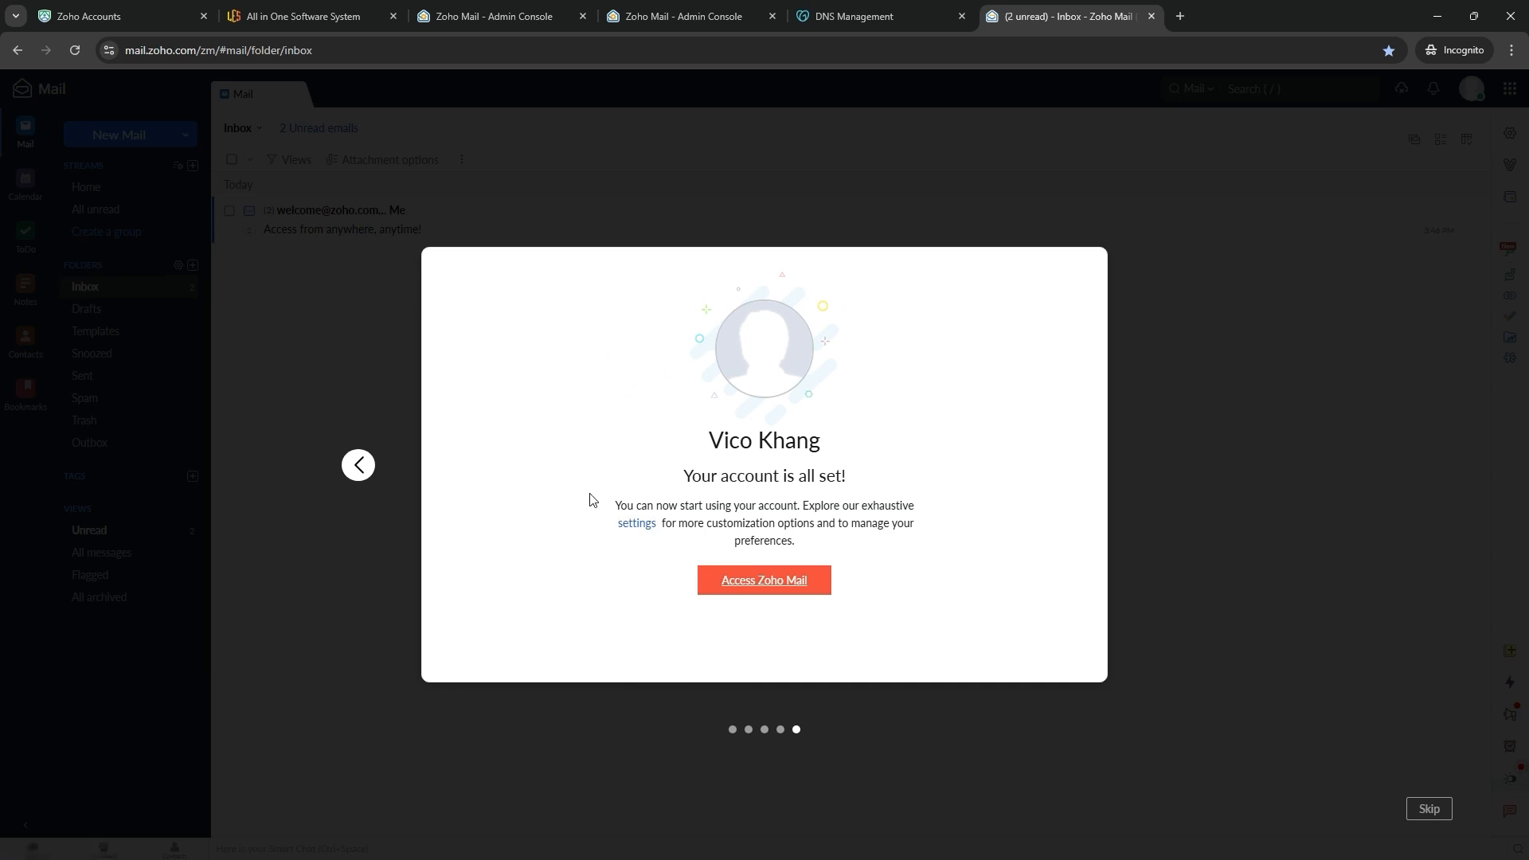
pyautogui.moveTo(593, 502); pyautogui.dragTo(886, 510)
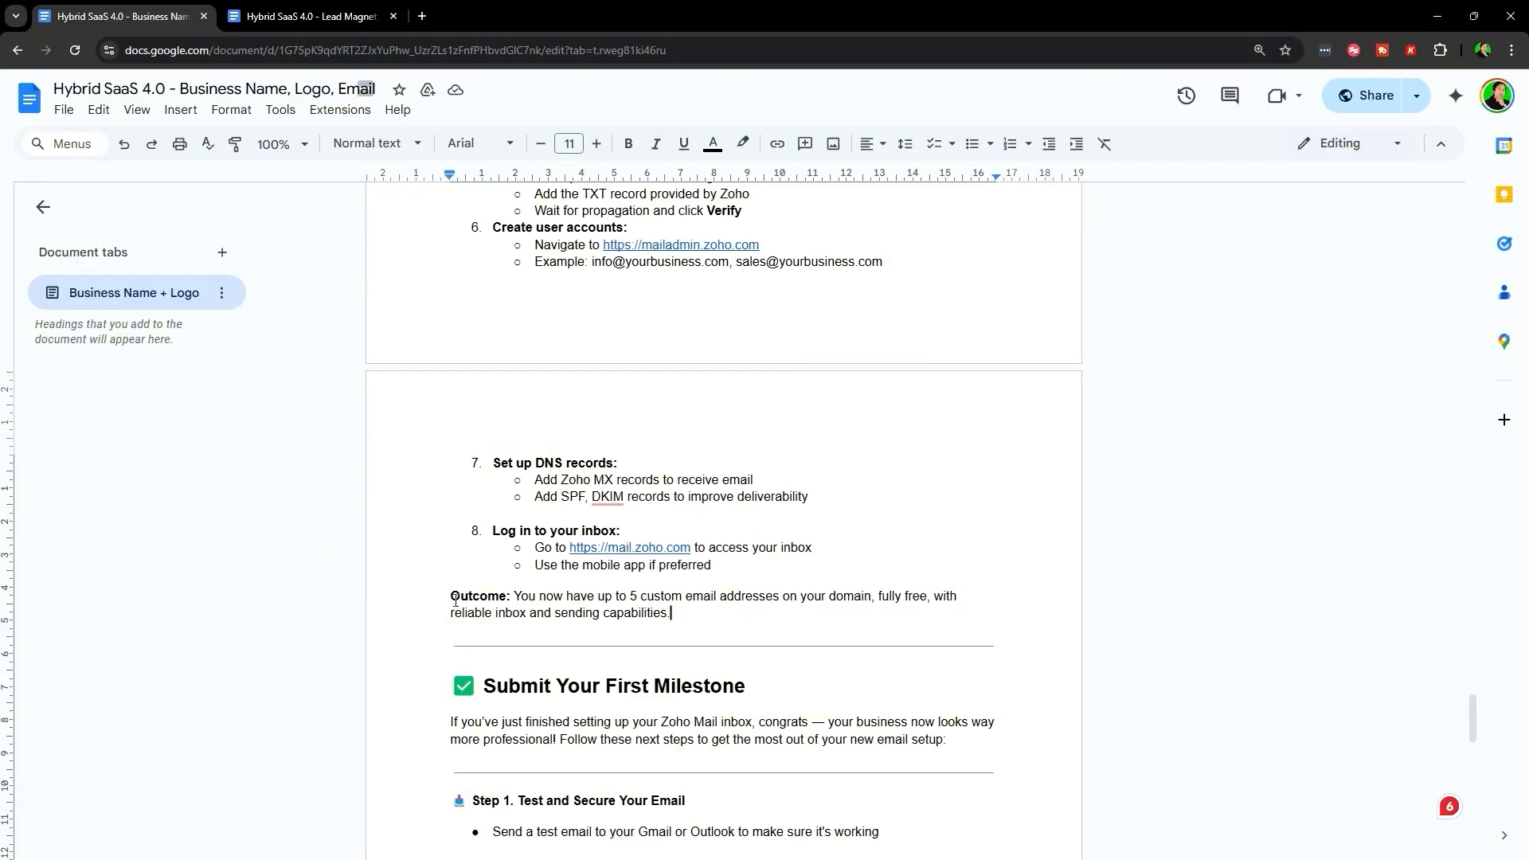
pyautogui.moveTo(450, 592); pyautogui.dragTo(802, 612)
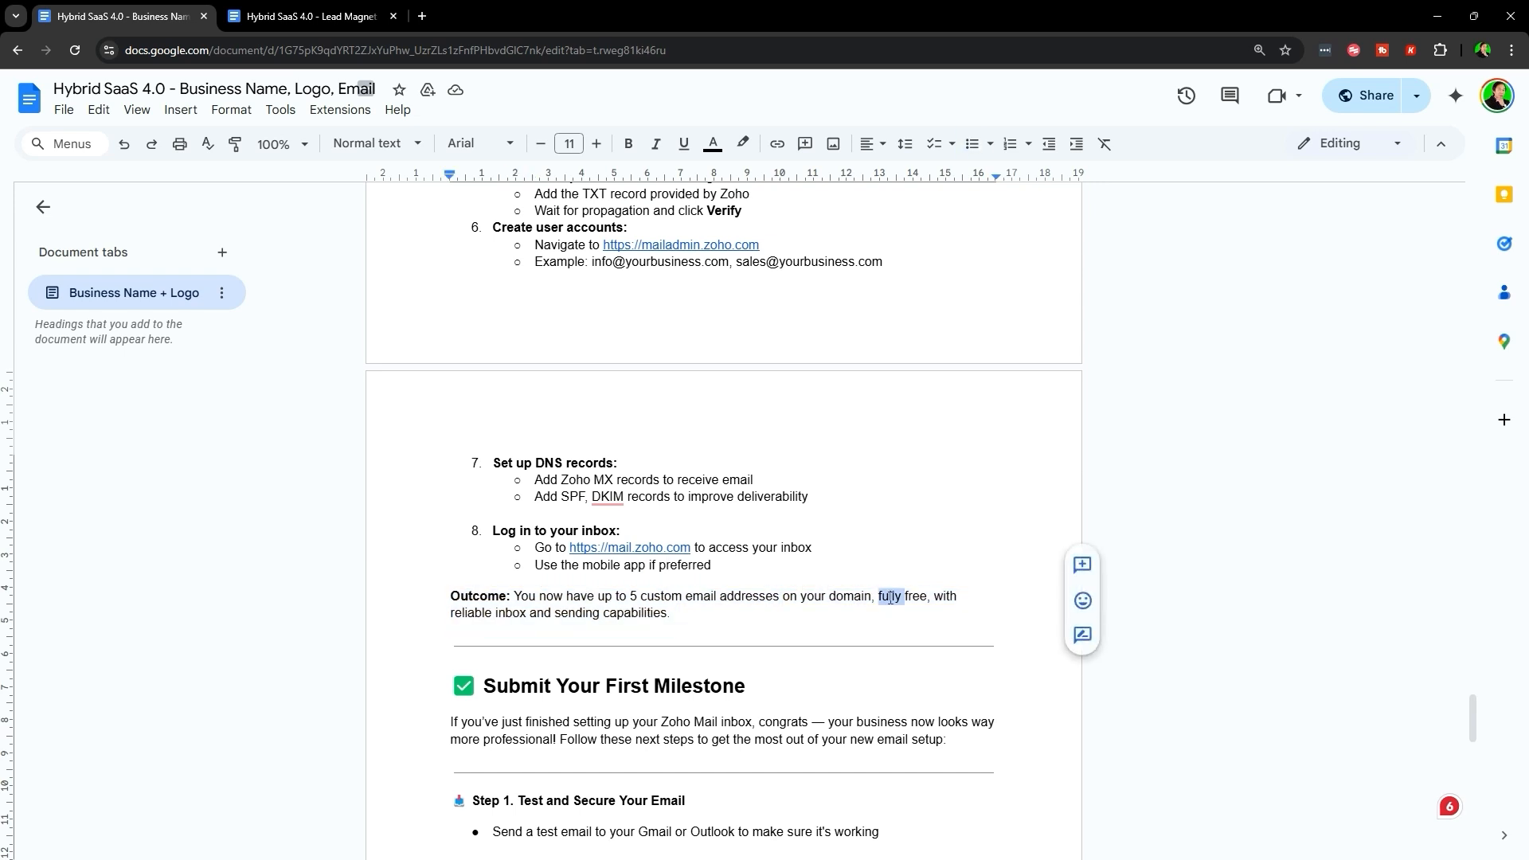
pyautogui.click(740, 621)
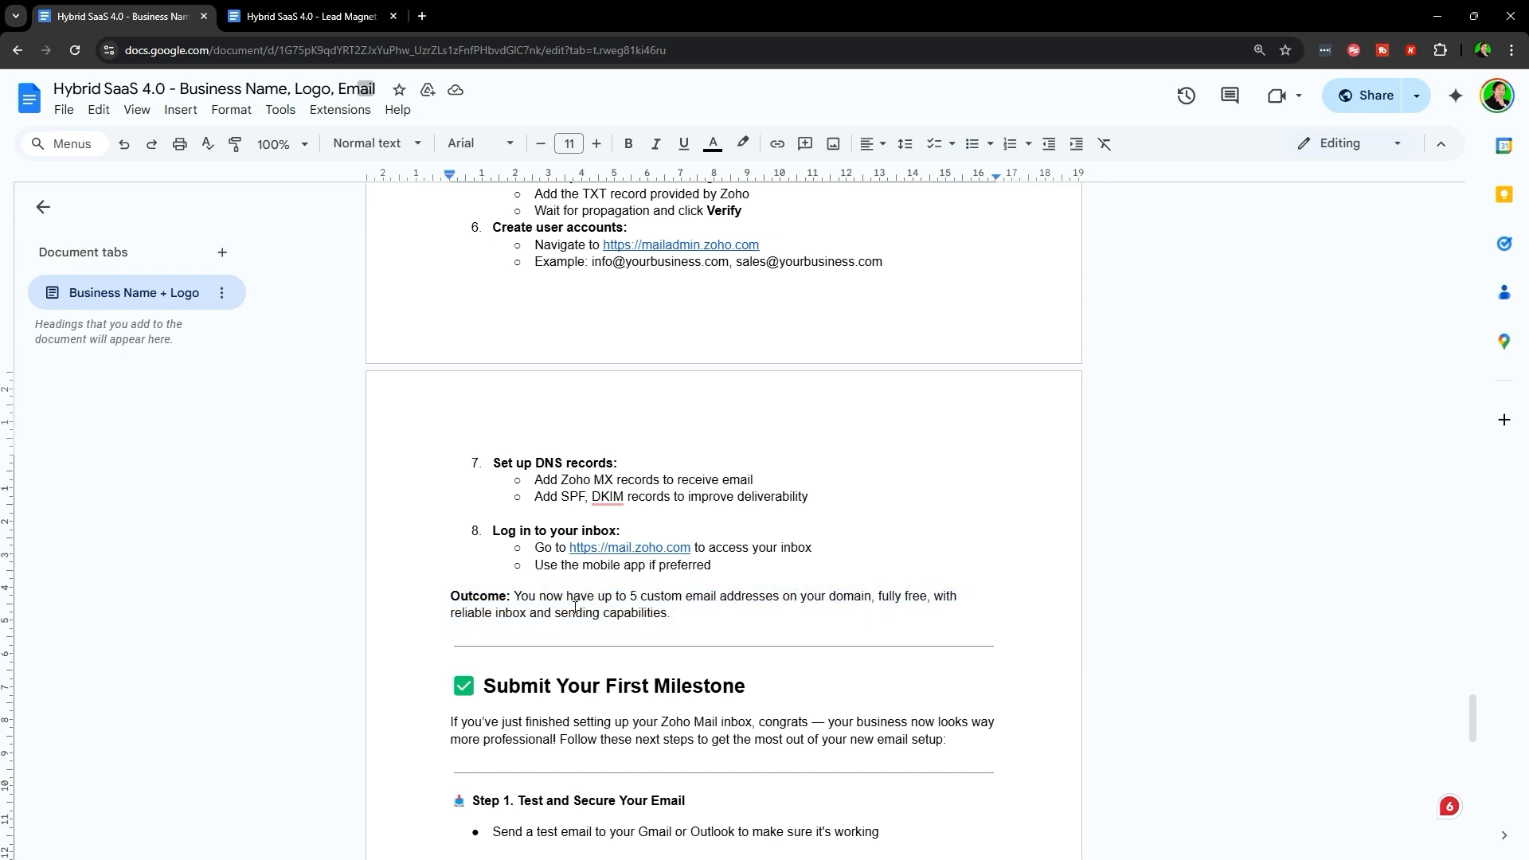
pyautogui.moveTo(427, 619); pyautogui.dragTo(757, 618)
pyautogui.click(757, 618)
pyautogui.scroll(-4, 634, 460)
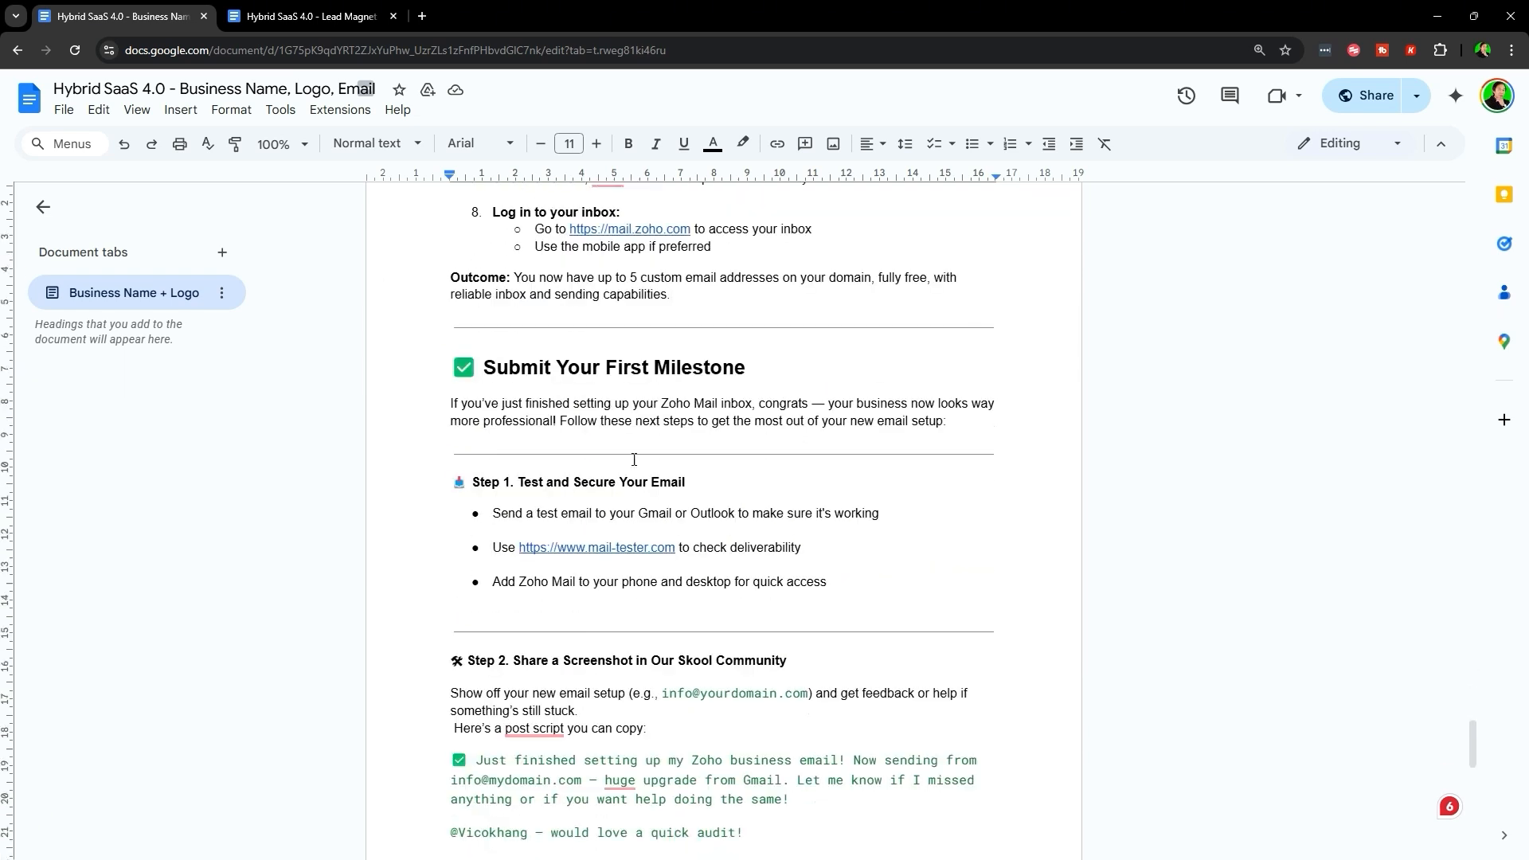
pyautogui.scroll(3, 482, 349)
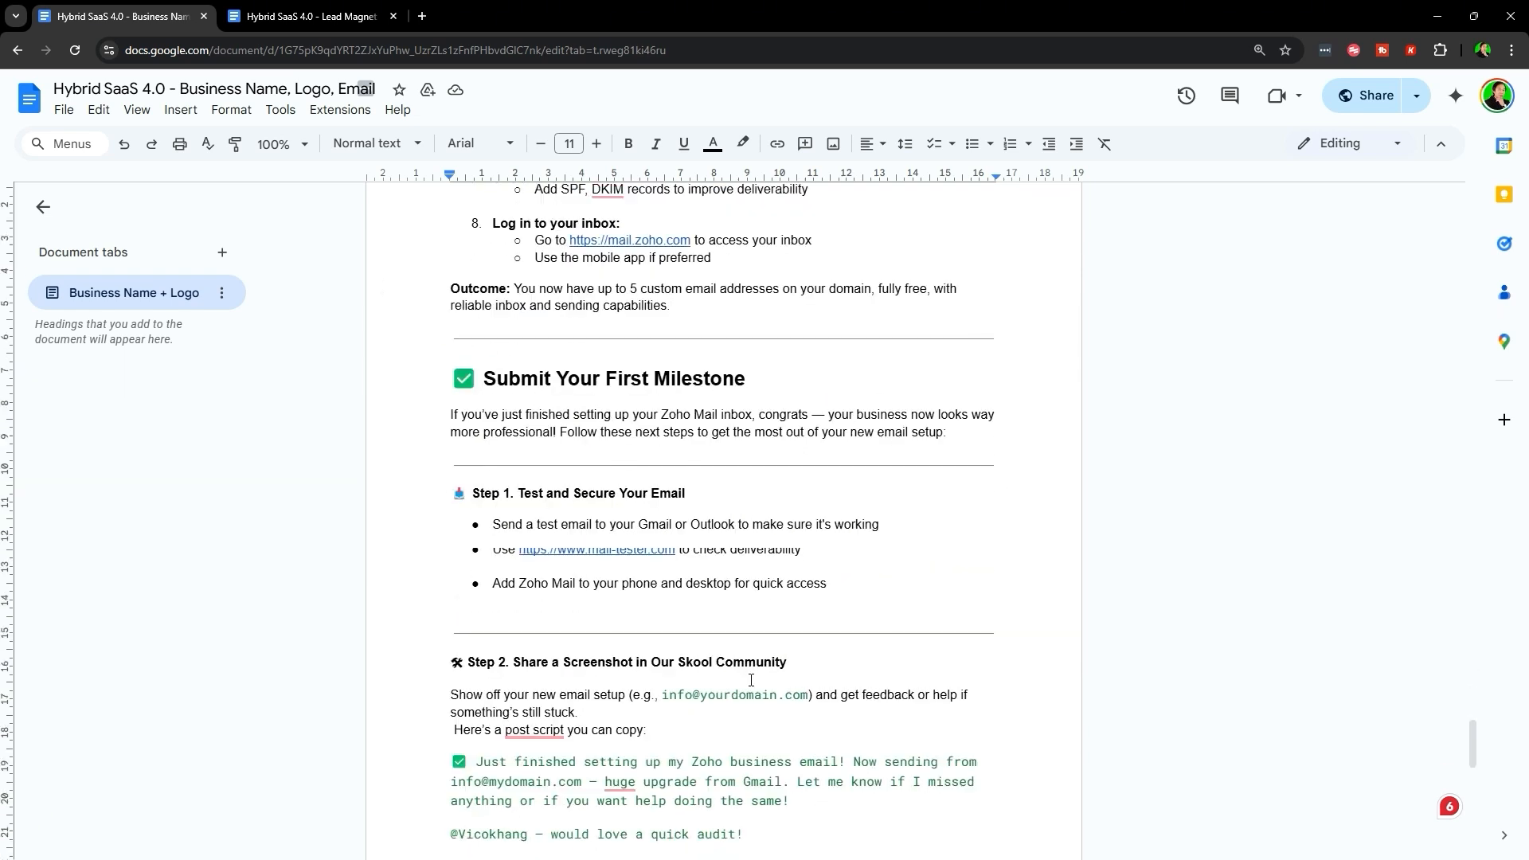
pyautogui.moveTo(418, 615); pyautogui.dragTo(808, 618)
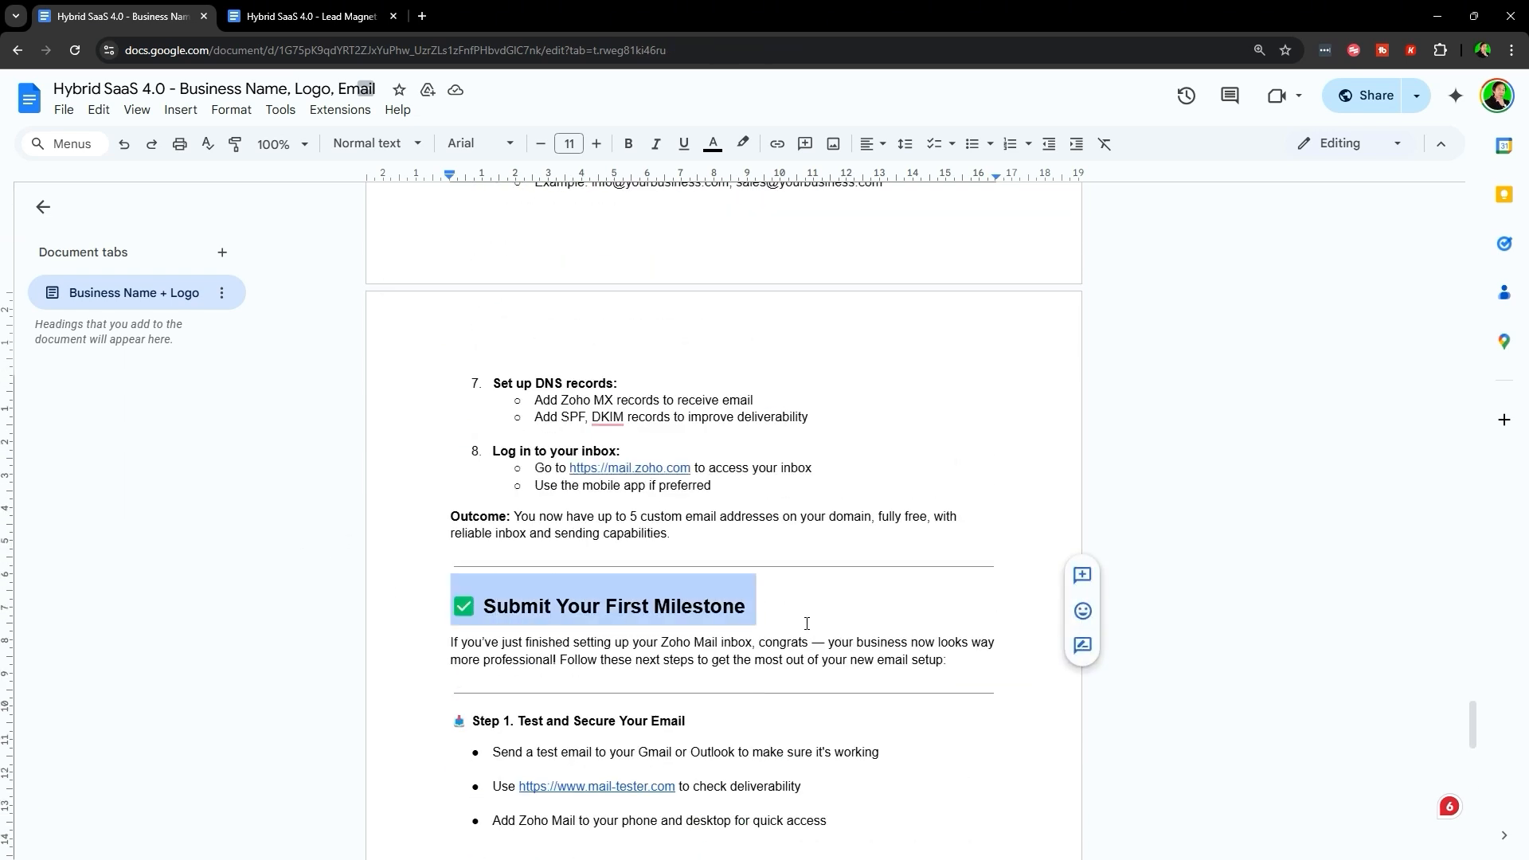
pyautogui.click(697, 400)
pyautogui.scroll(-3, 501, 420)
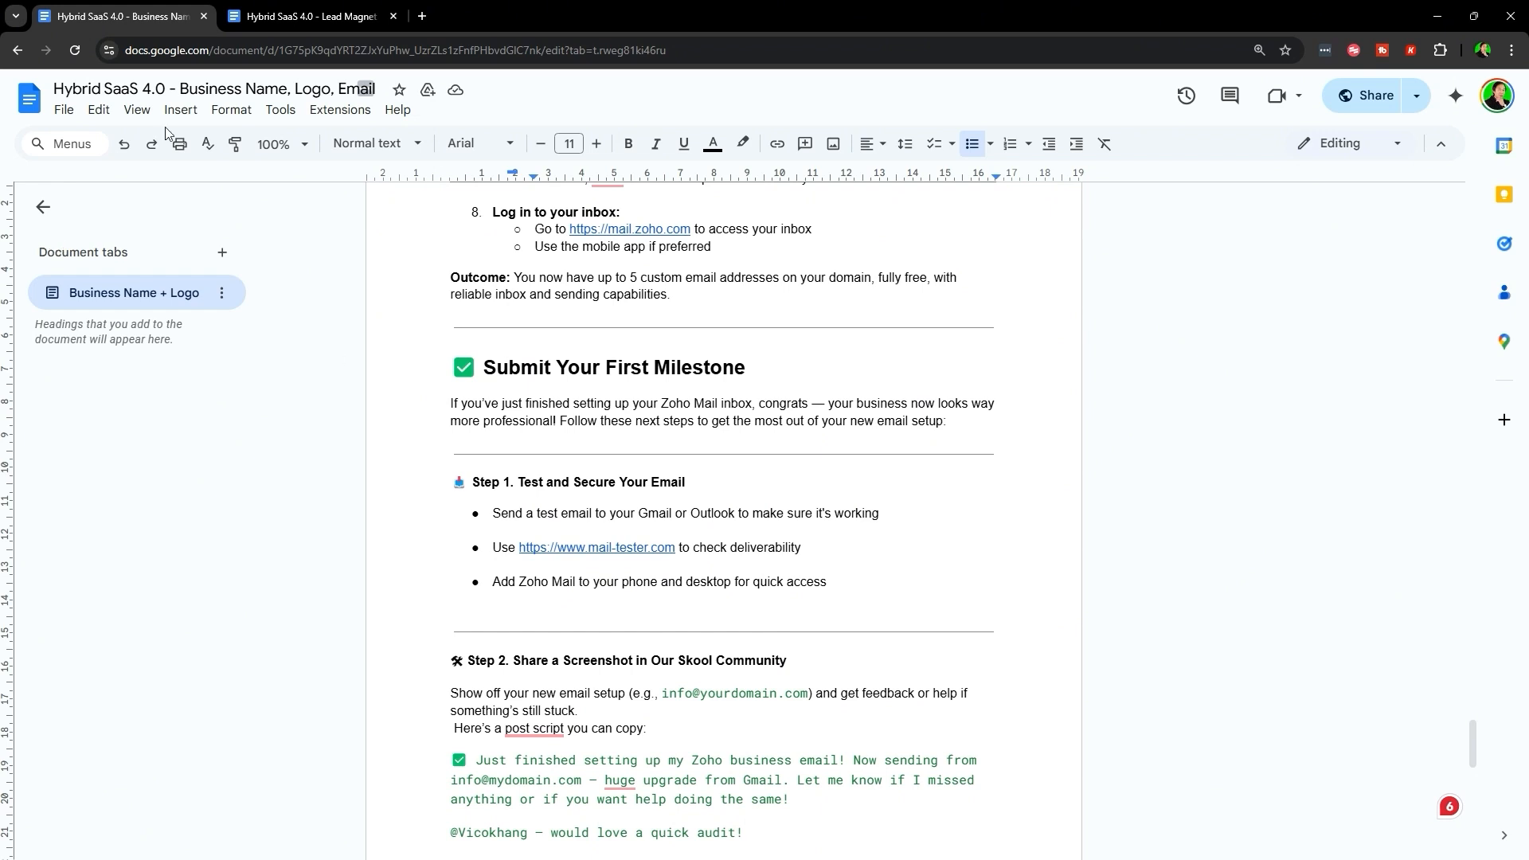
pyautogui.scroll(-2, 536, 364)
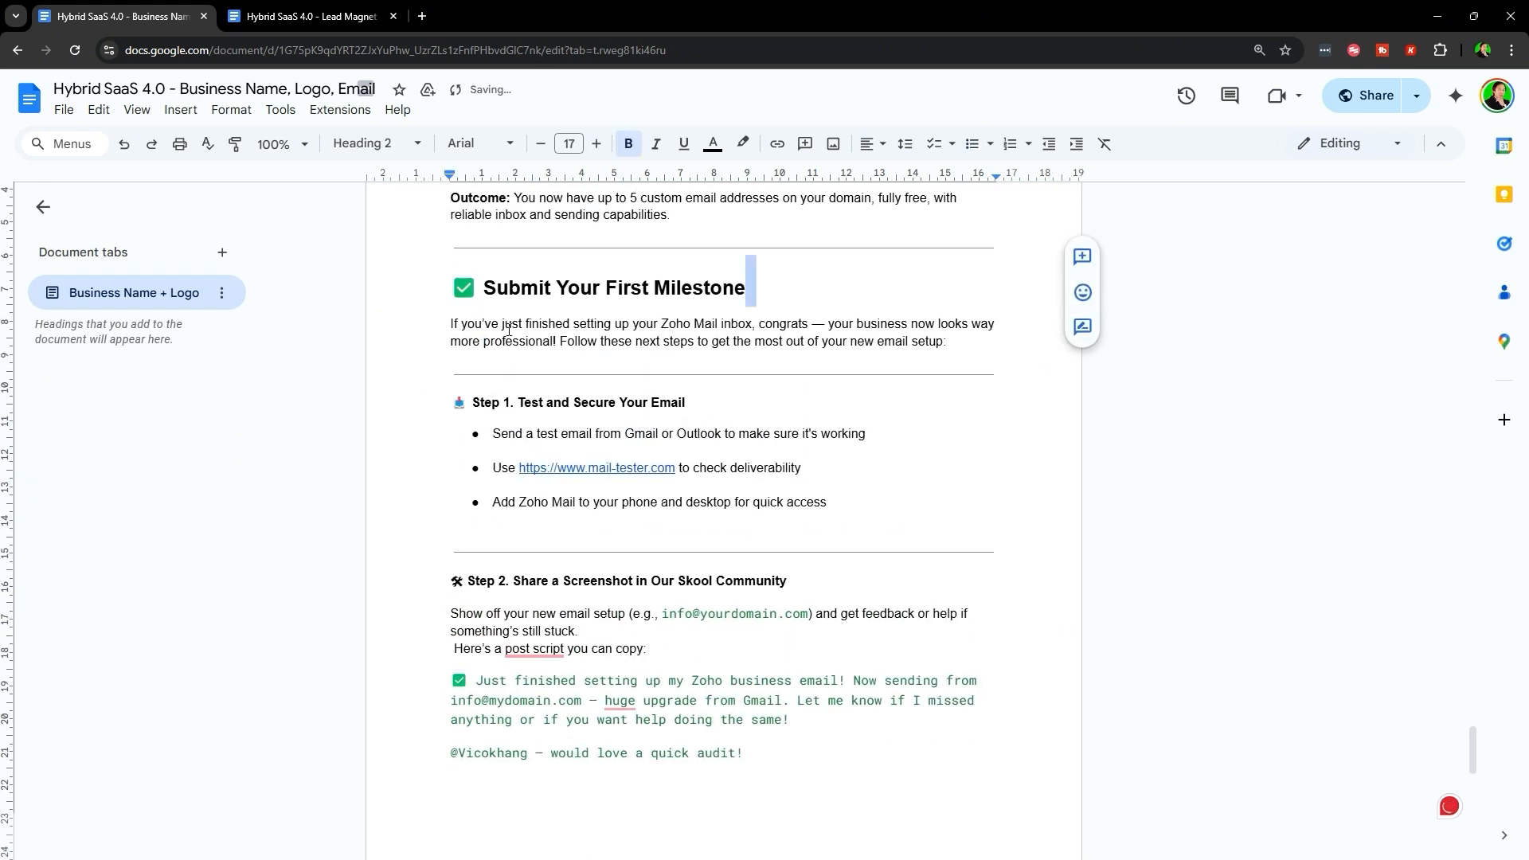
pyautogui.moveTo(446, 405); pyautogui.dragTo(710, 416)
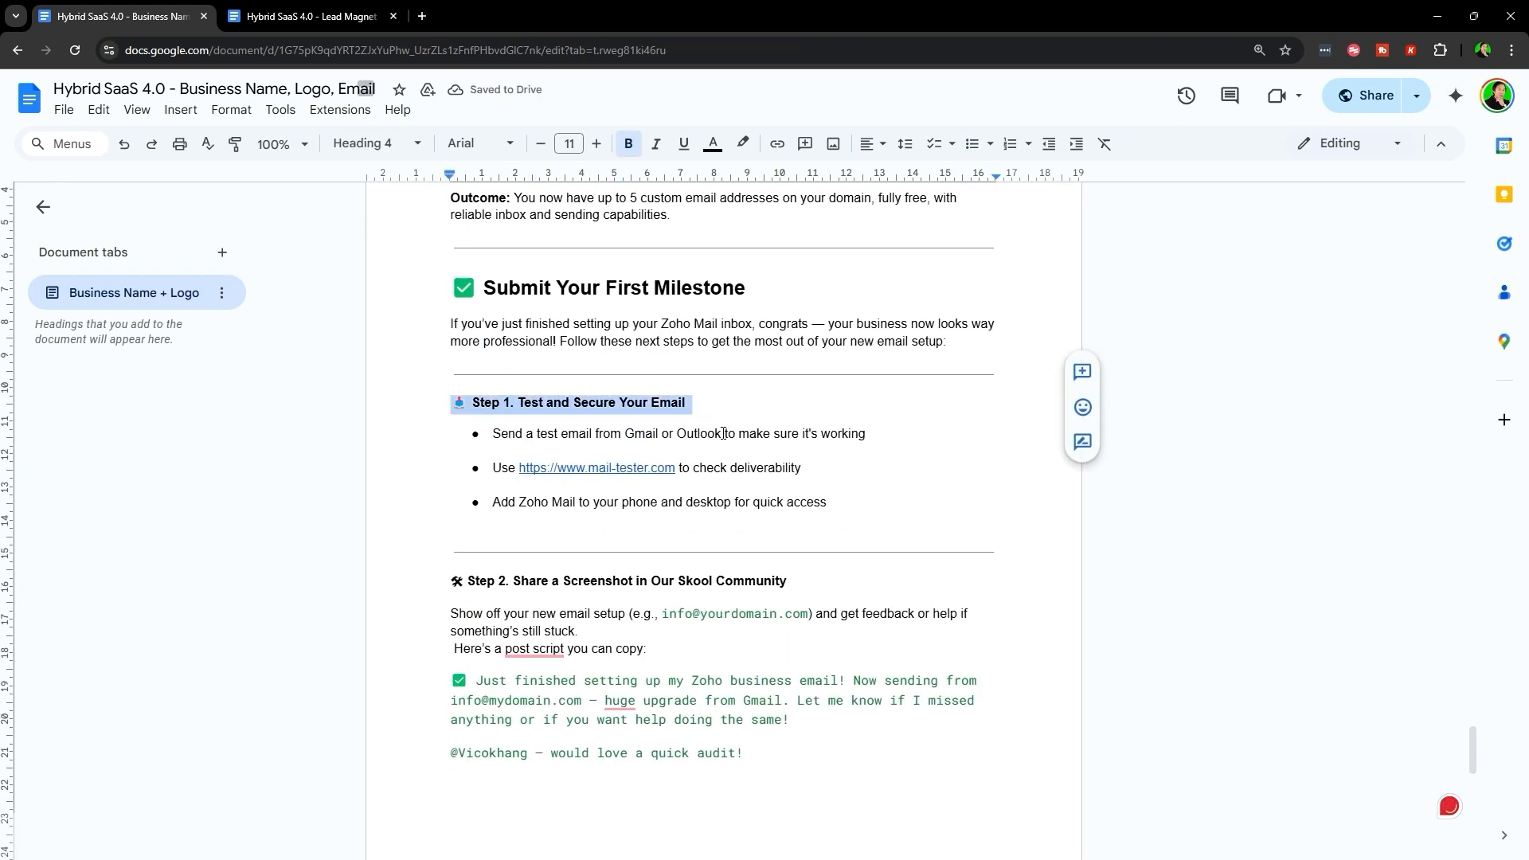
pyautogui.tripleClick(502, 438)
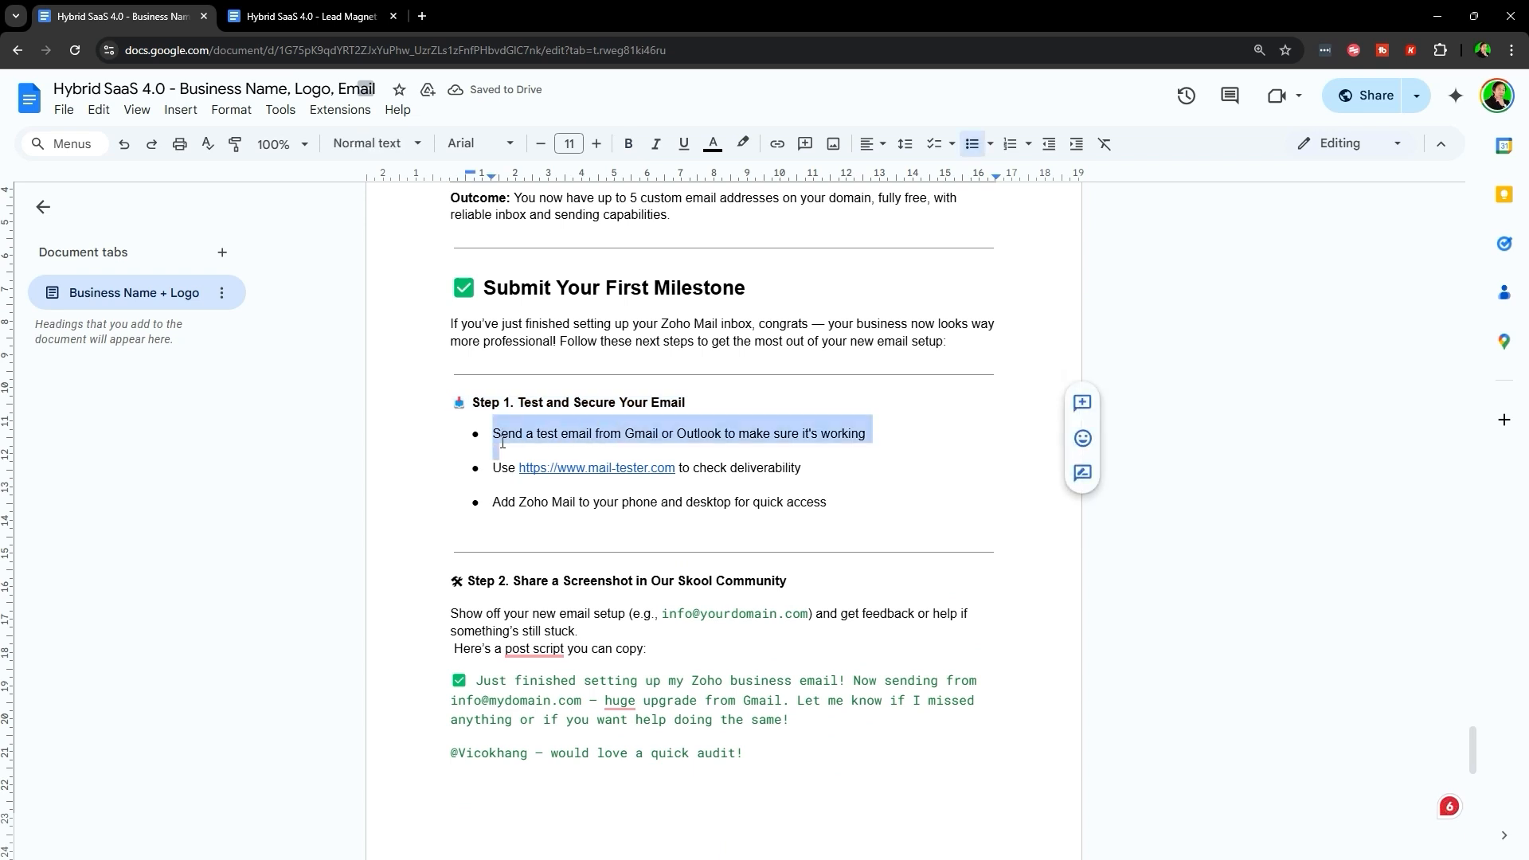
pyautogui.doubleClick(642, 435)
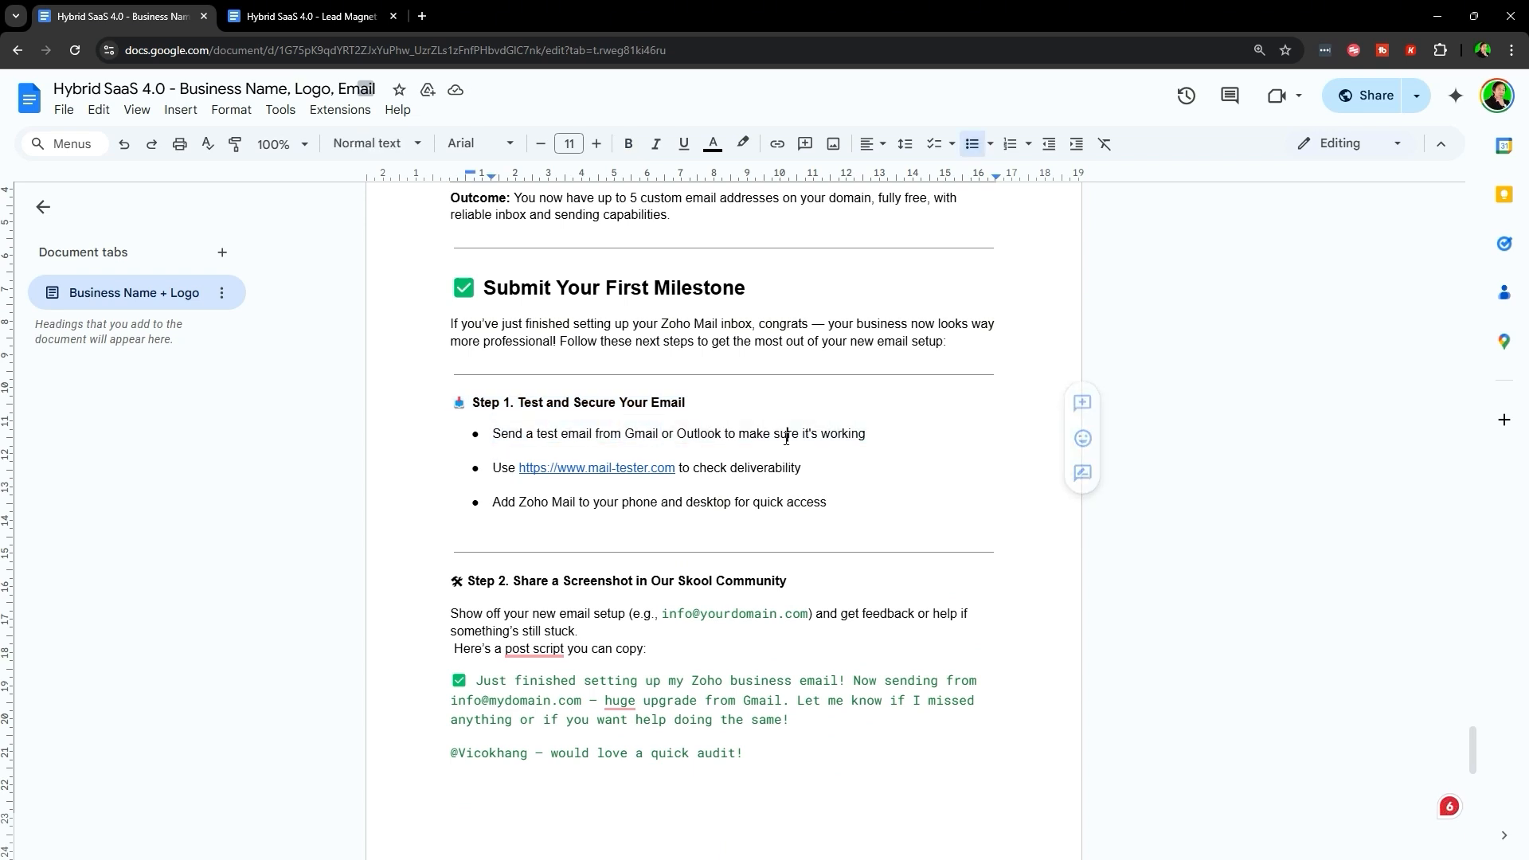
pyautogui.tripleClick(726, 433)
pyautogui.click(700, 468)
pyautogui.click(558, 469)
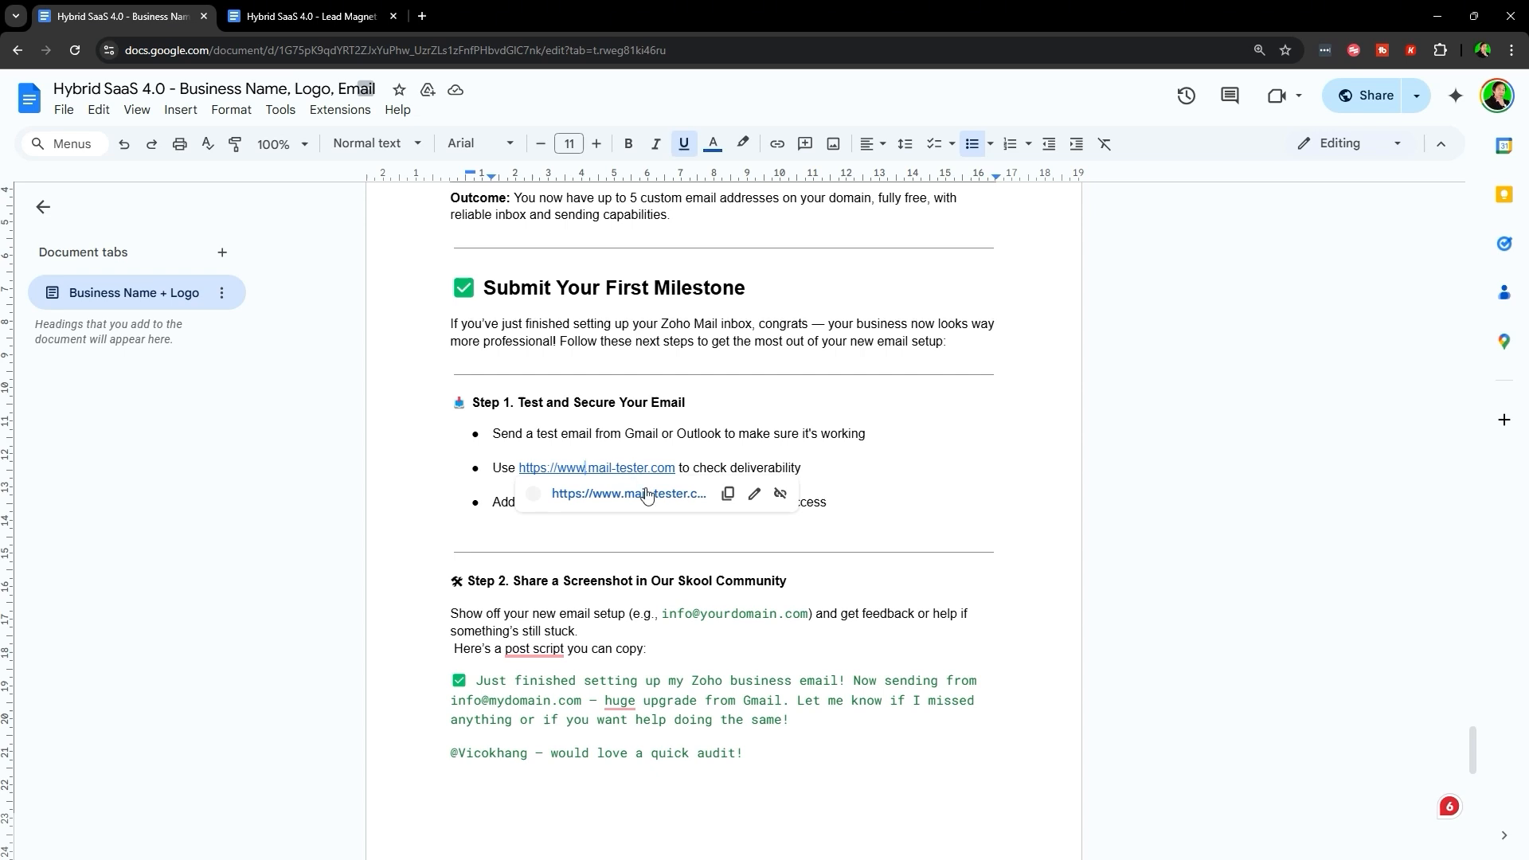
pyautogui.click(589, 496)
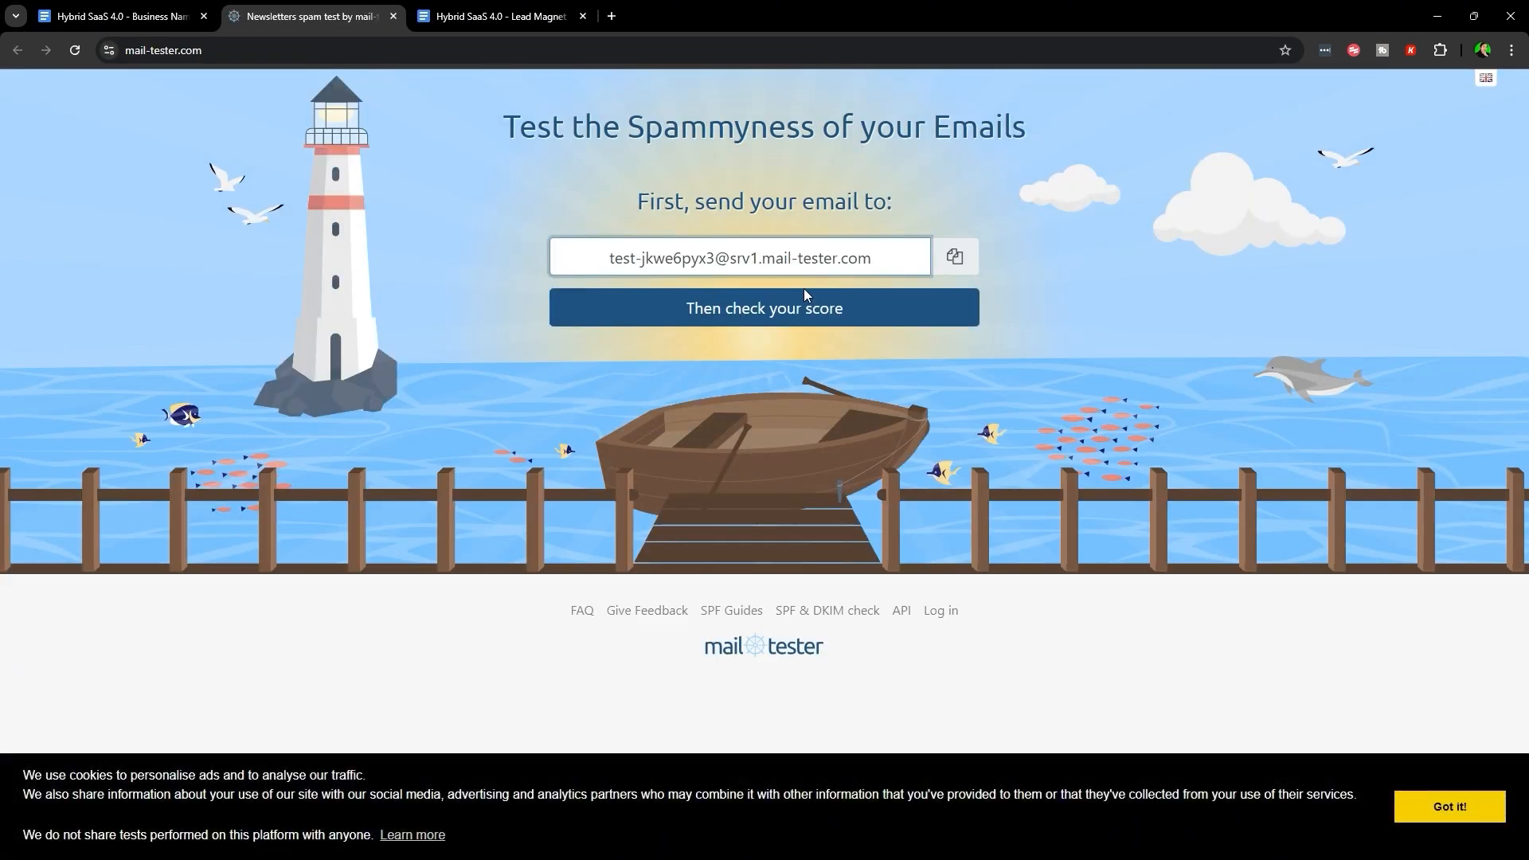
pyautogui.click(119, 16)
pyautogui.scroll(-1, 481, 438)
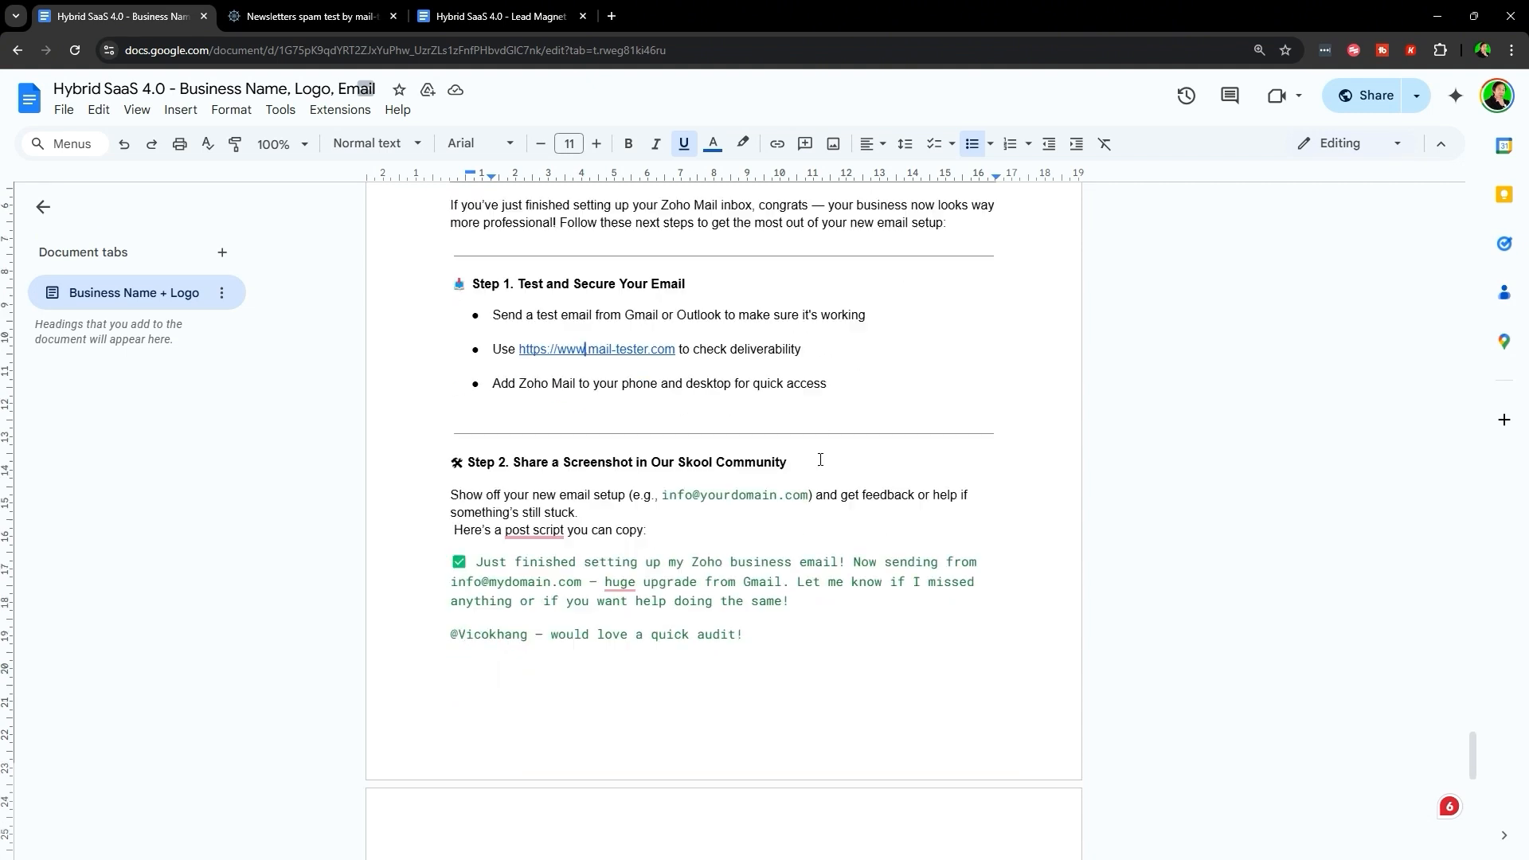
pyautogui.moveTo(487, 427); pyautogui.dragTo(892, 427)
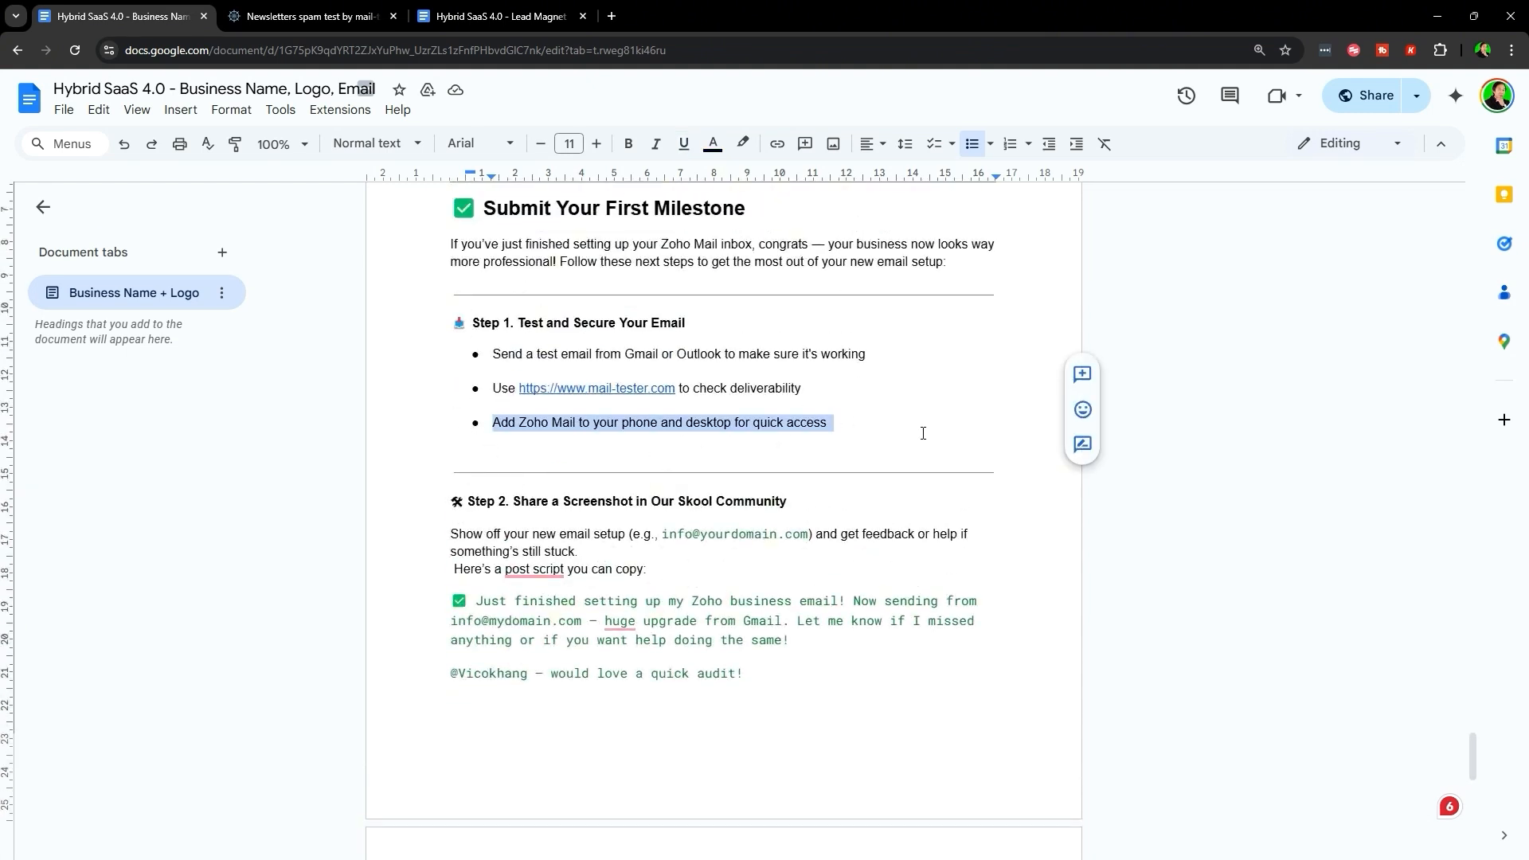
pyautogui.click(922, 434)
pyautogui.scroll(2, 512, 610)
pyautogui.tripleClick(512, 583)
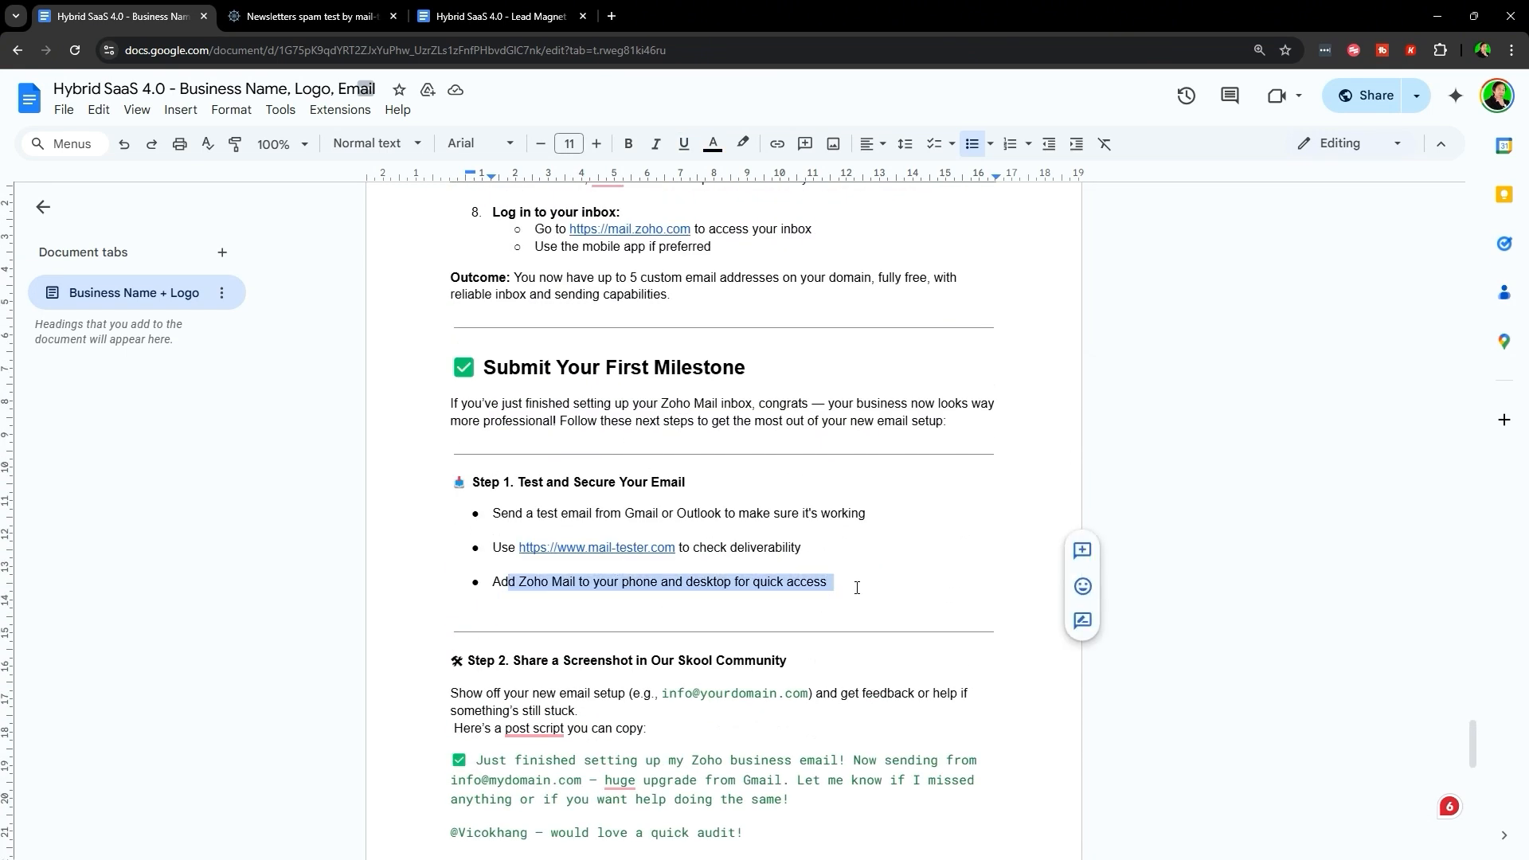
pyautogui.click(853, 583)
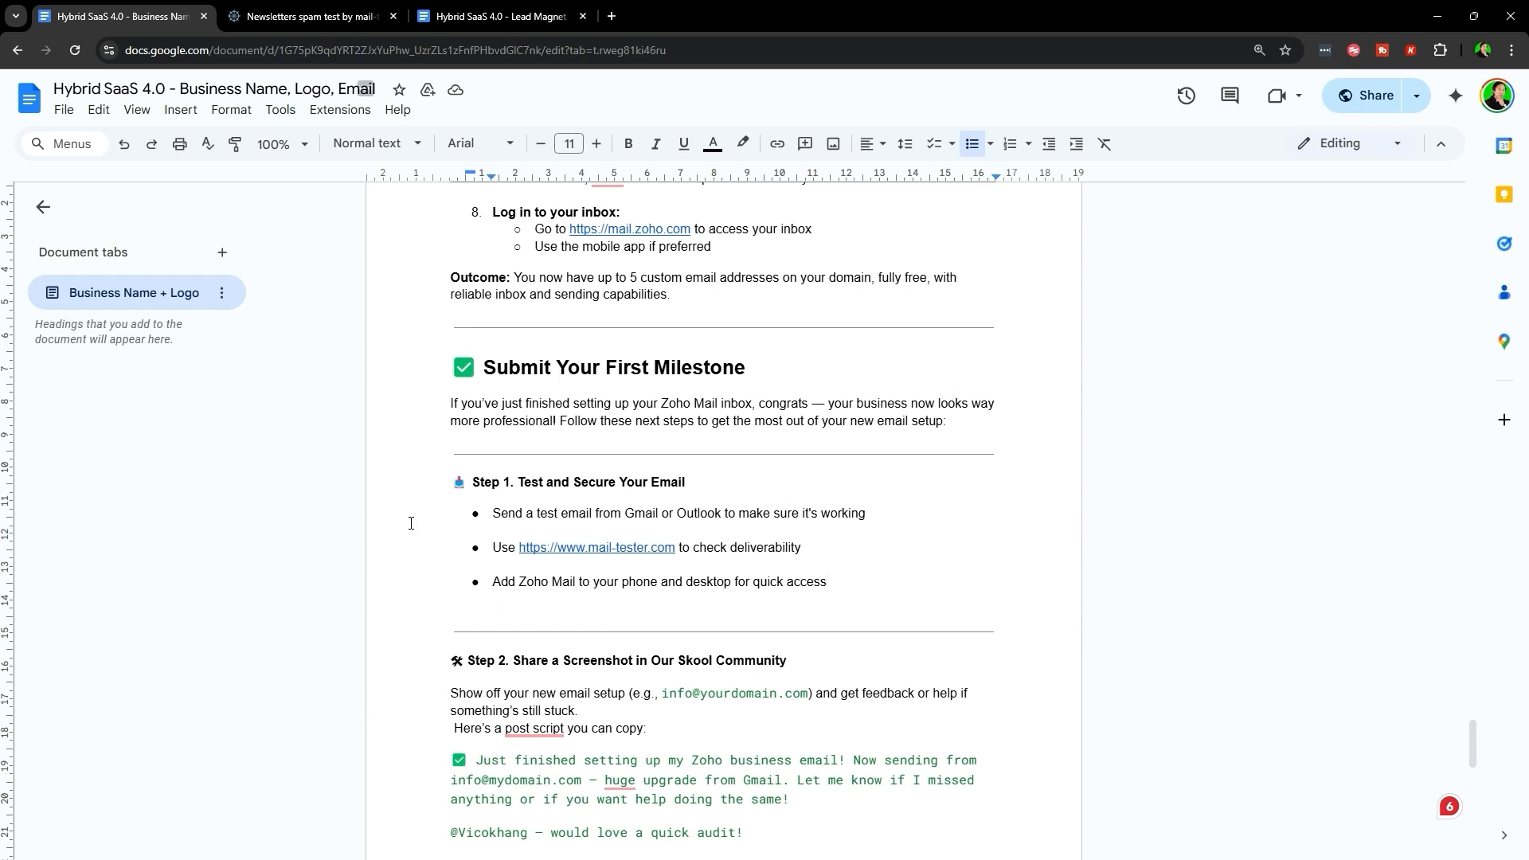
pyautogui.scroll(-3, 826, 384)
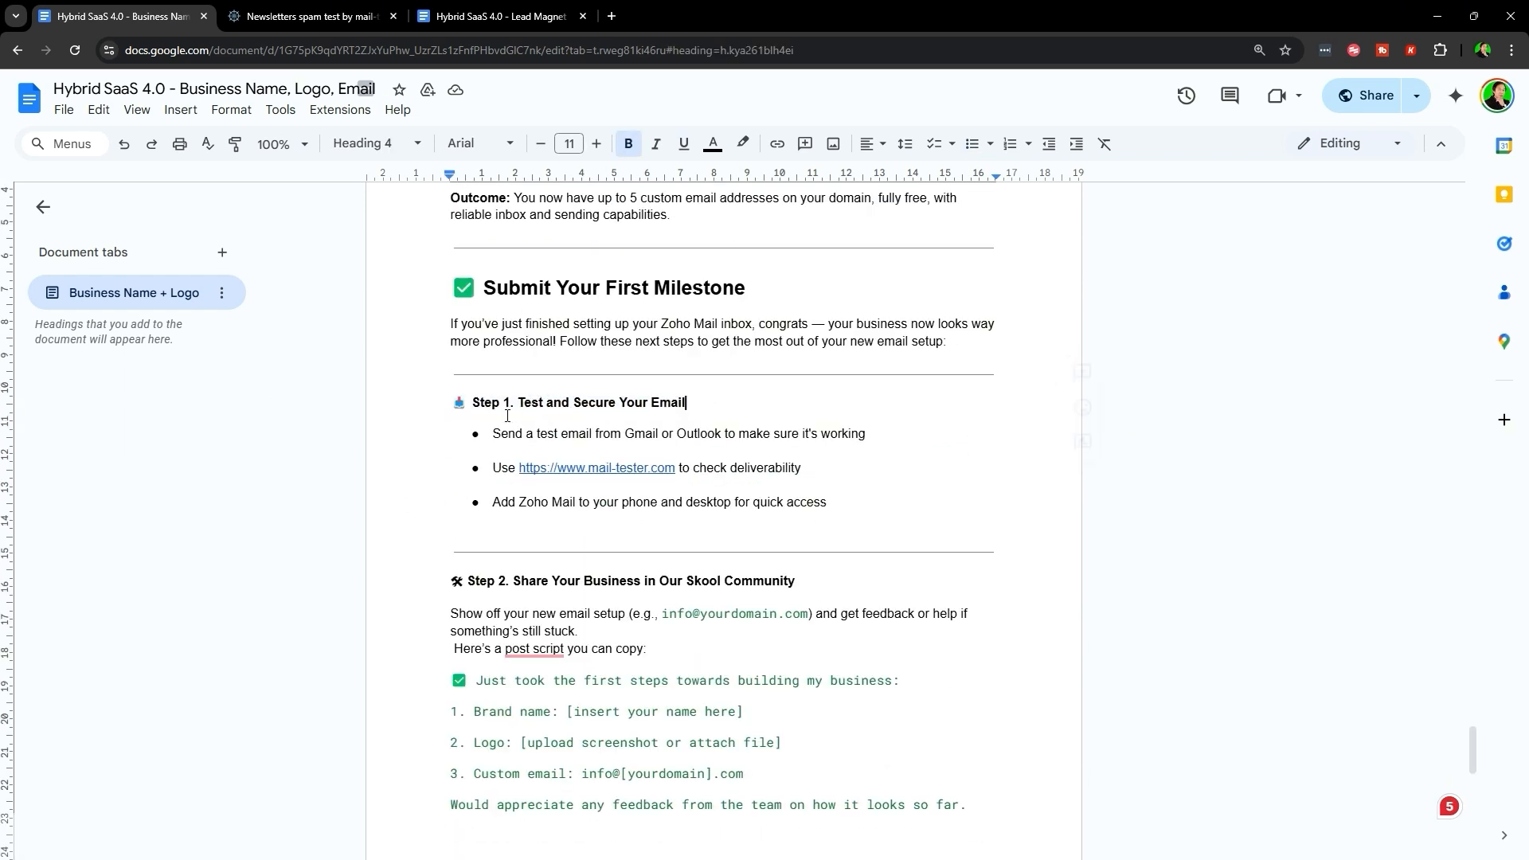
pyautogui.moveTo(445, 406); pyautogui.dragTo(748, 406)
pyautogui.click(791, 410)
pyautogui.scroll(-2, 493, 451)
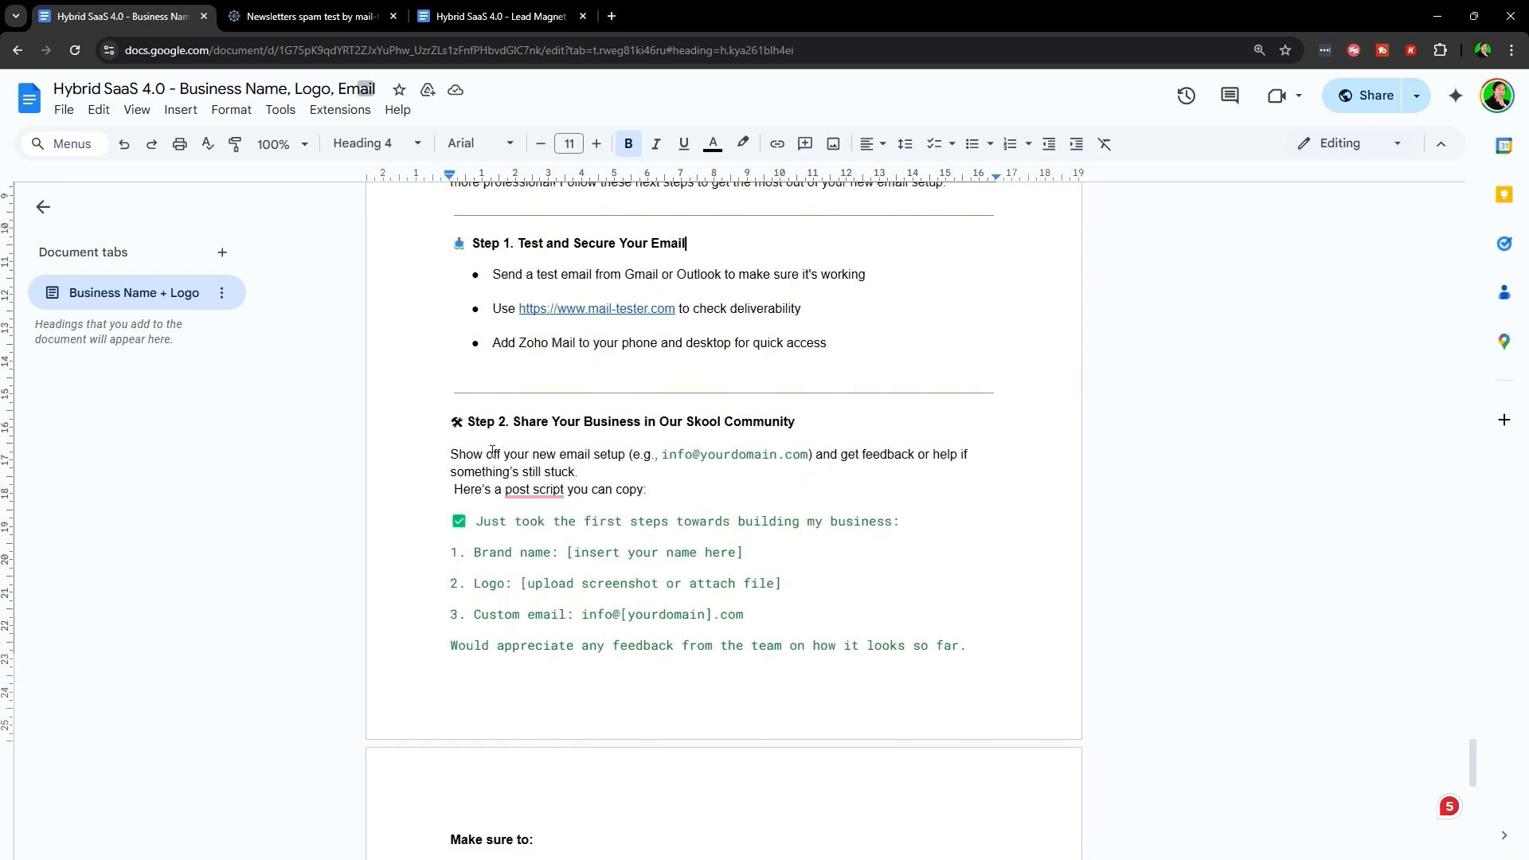
pyautogui.moveTo(458, 424); pyautogui.dragTo(891, 423)
pyautogui.click(891, 423)
pyautogui.moveTo(443, 461); pyautogui.dragTo(811, 459)
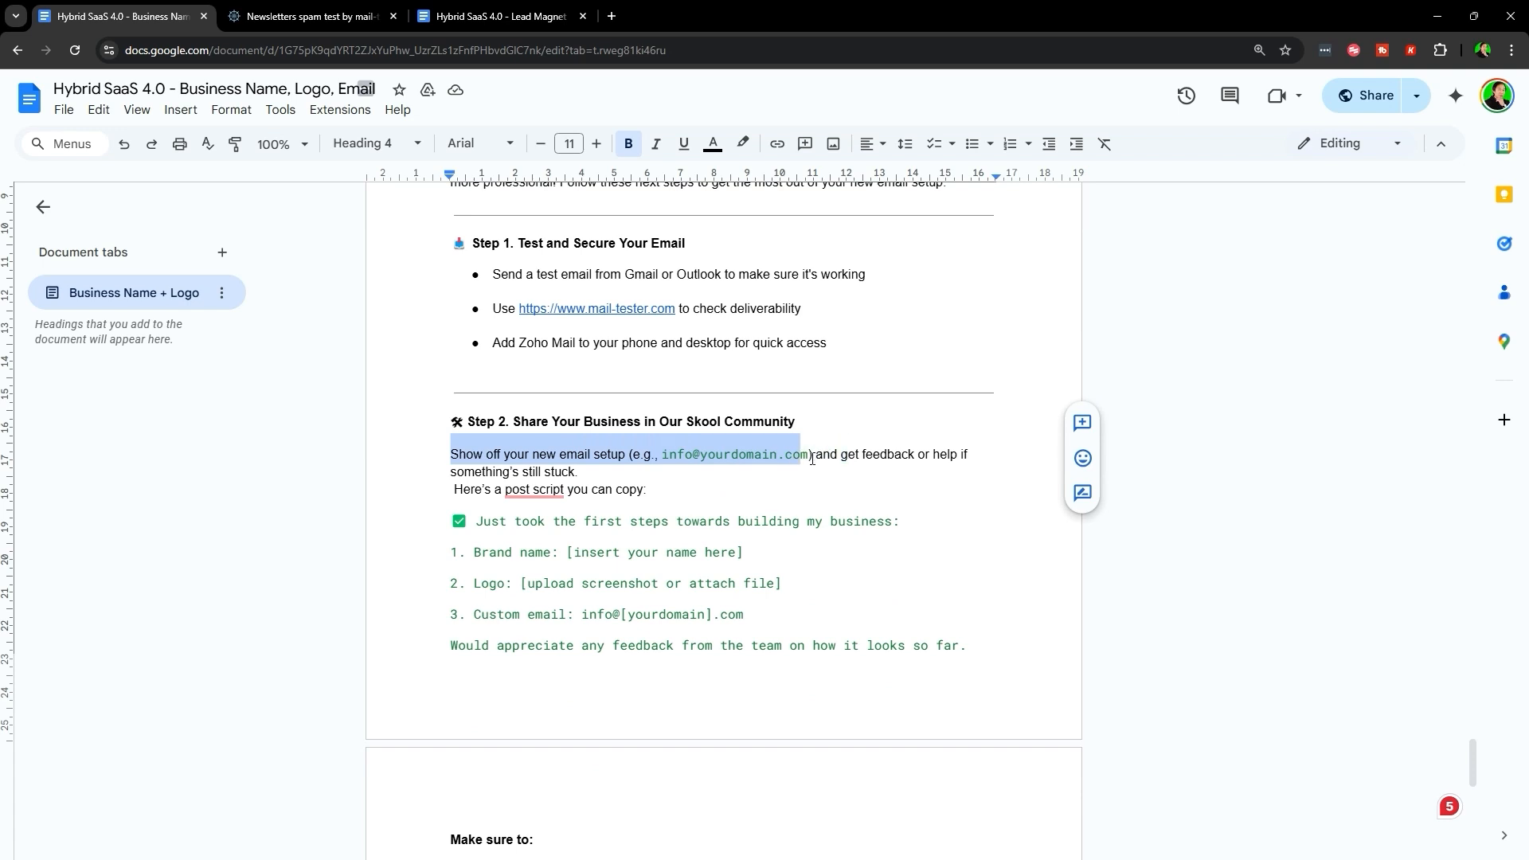
pyautogui.tripleClick(883, 453)
pyautogui.click(668, 488)
pyautogui.scroll(-1, 674, 472)
pyautogui.scroll(2, 674, 471)
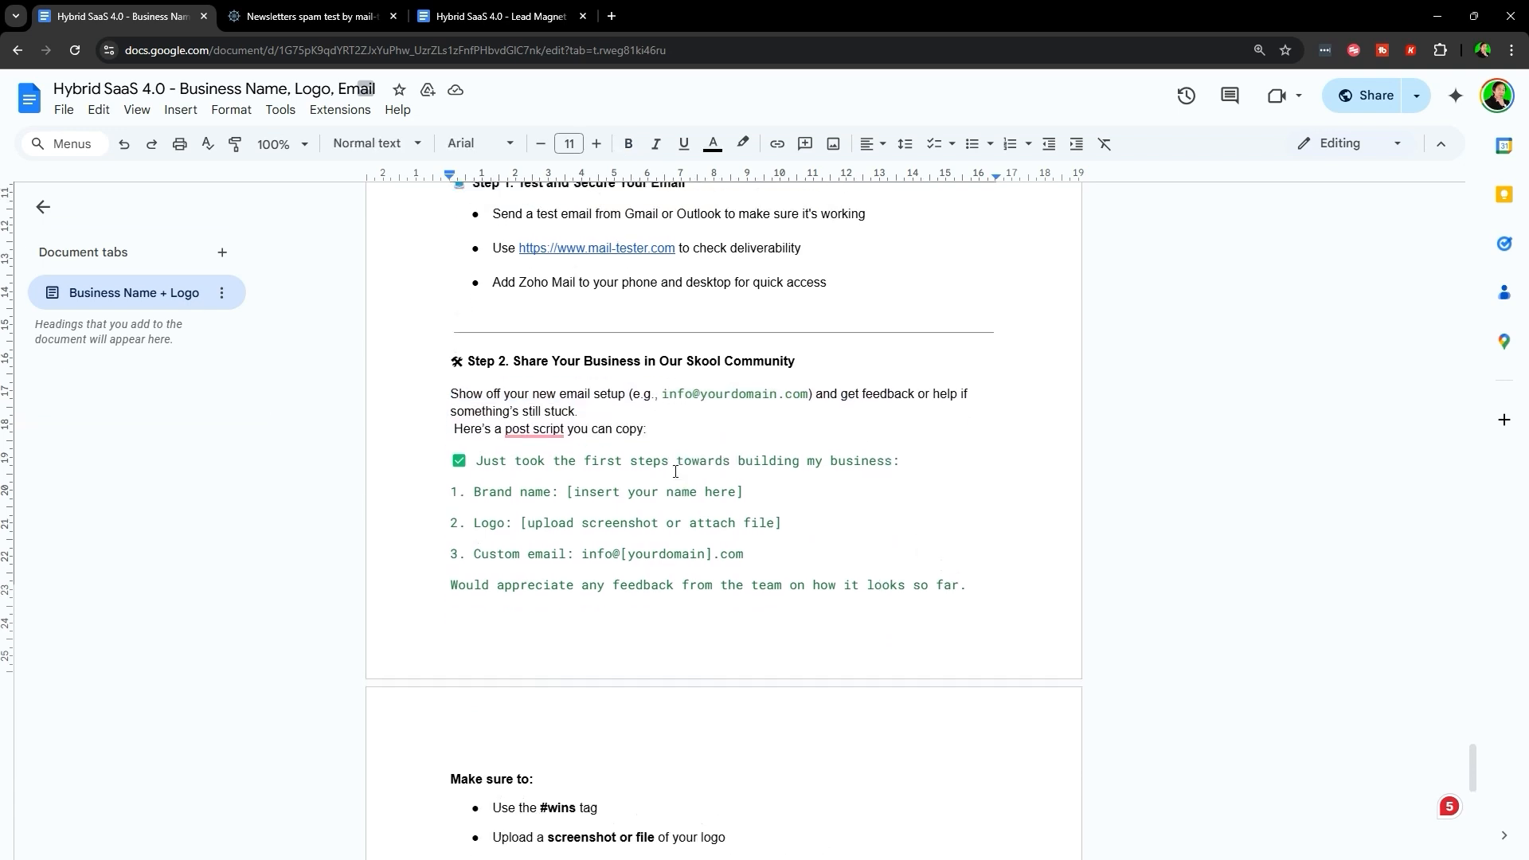
pyautogui.moveTo(391, 576); pyautogui.dragTo(671, 572)
pyautogui.click(715, 550)
pyautogui.scroll(-2, 590, 549)
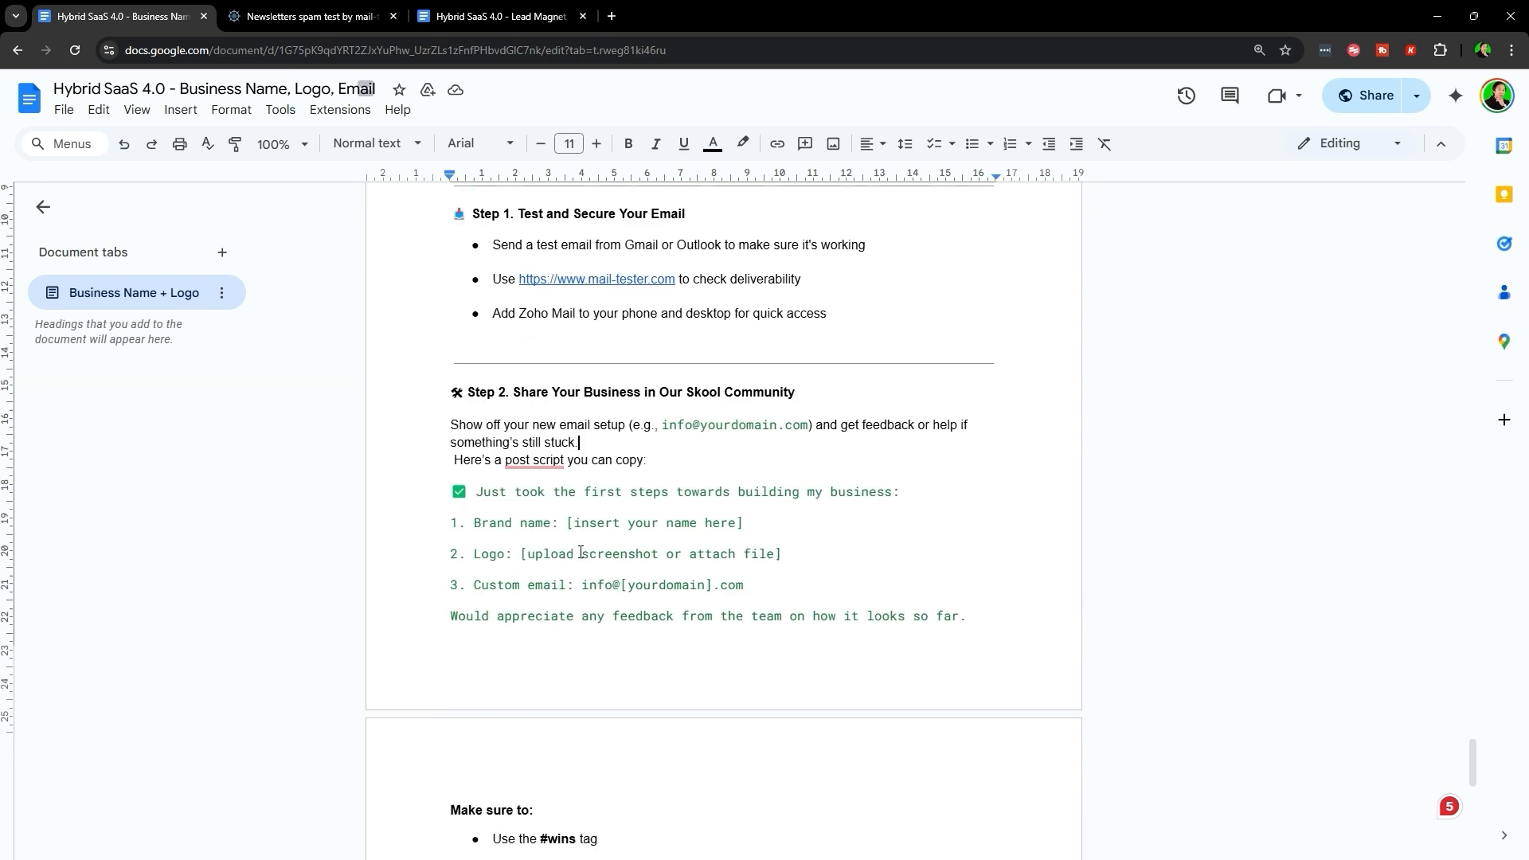
pyautogui.scroll(2, 518, 552)
pyautogui.moveTo(458, 613); pyautogui.dragTo(956, 605)
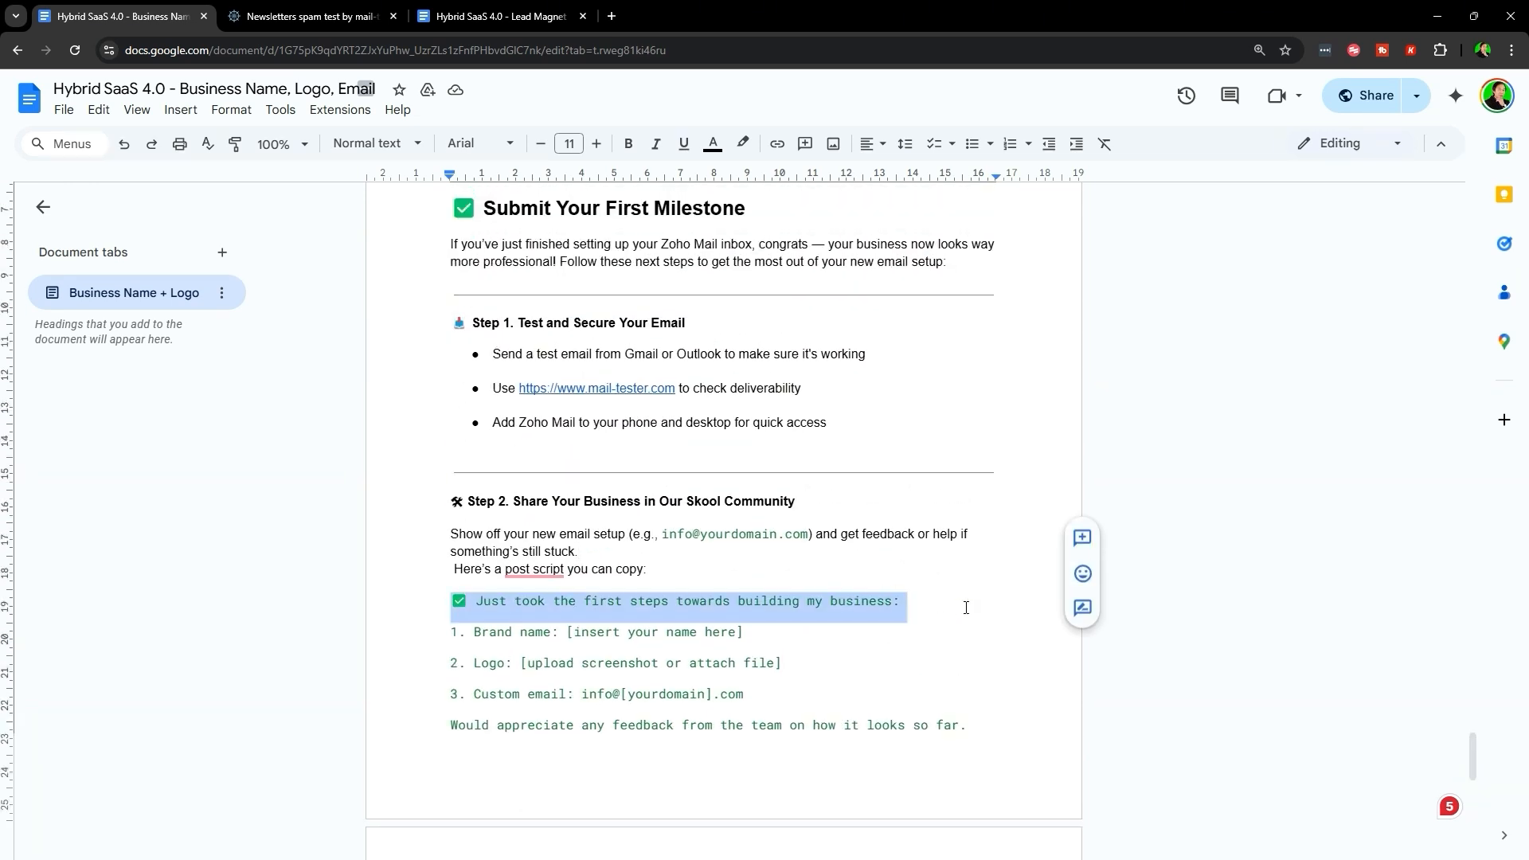
pyautogui.click(478, 569)
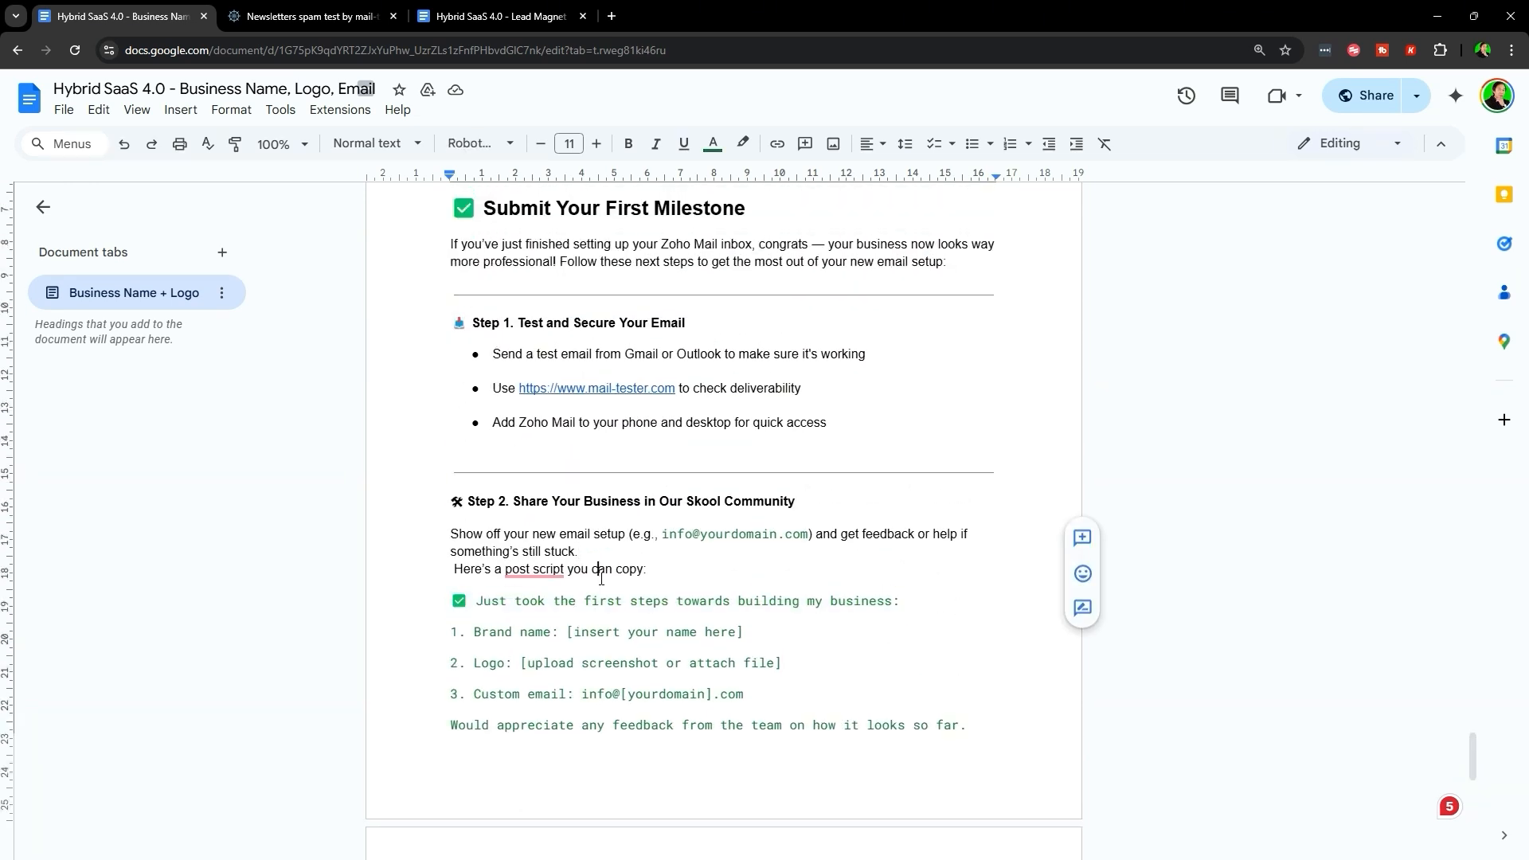
pyautogui.tripleClick(904, 594)
pyautogui.tripleClick(617, 602)
pyautogui.doubleClick(617, 602)
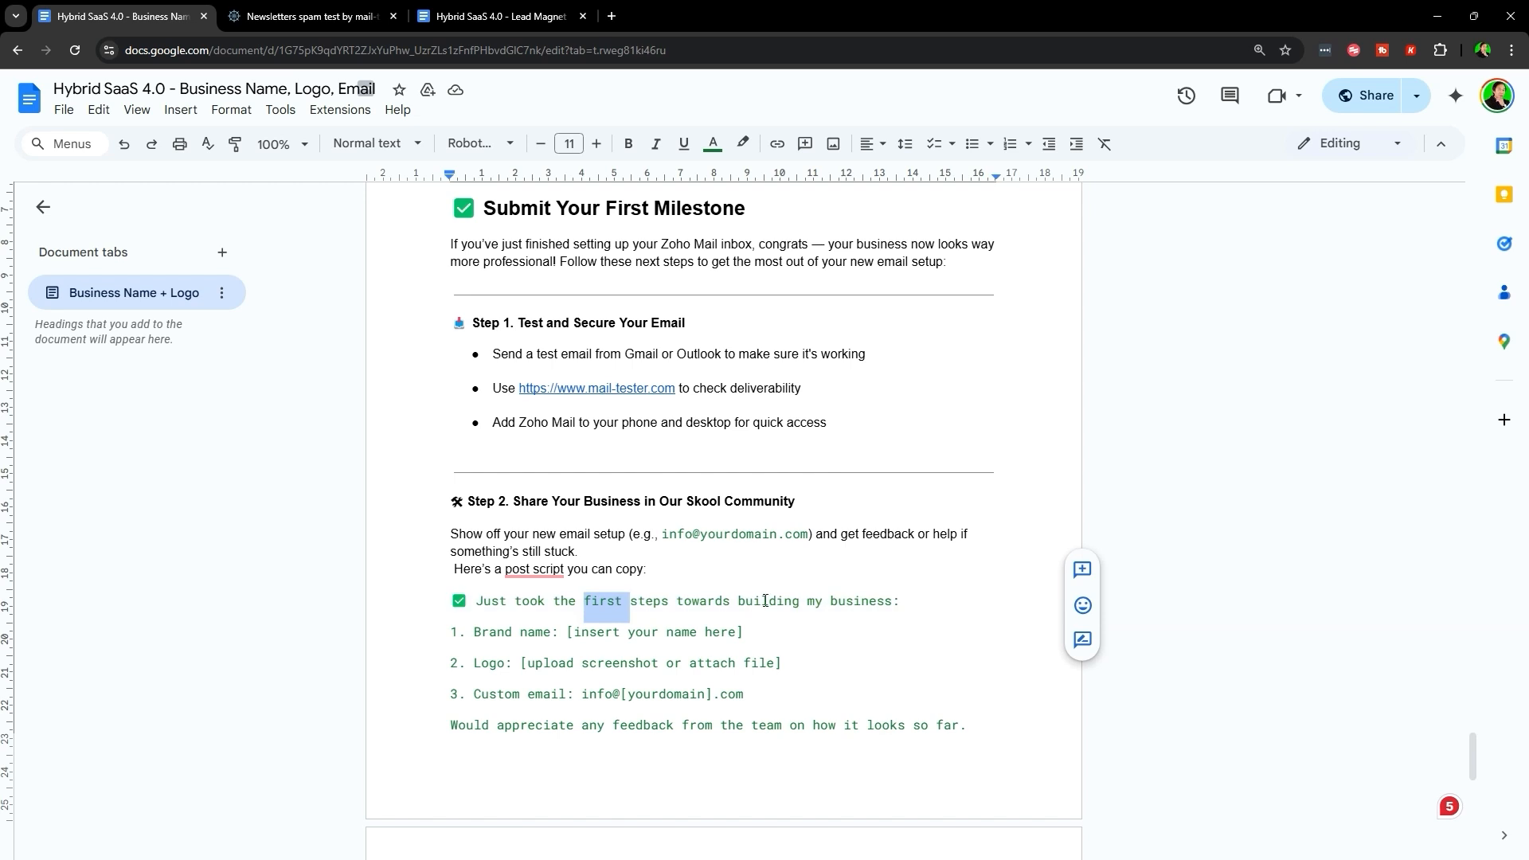
pyautogui.tripleClick(765, 602)
pyautogui.click(544, 638)
pyautogui.tripleClick(545, 638)
pyautogui.scroll(-2, 544, 606)
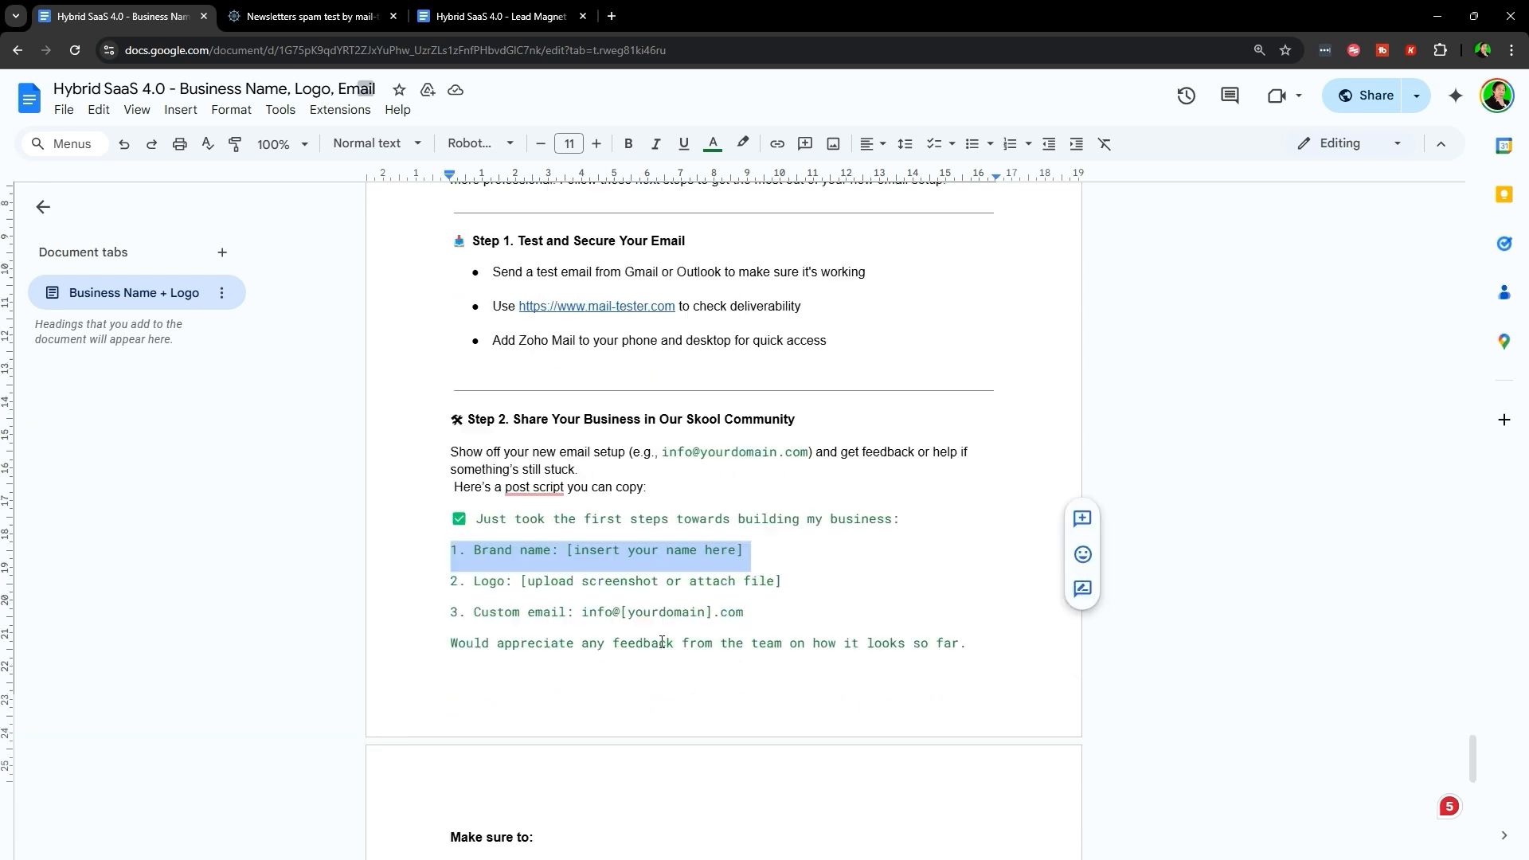
pyautogui.moveTo(512, 510); pyautogui.dragTo(514, 513)
pyautogui.tripleClick(514, 513)
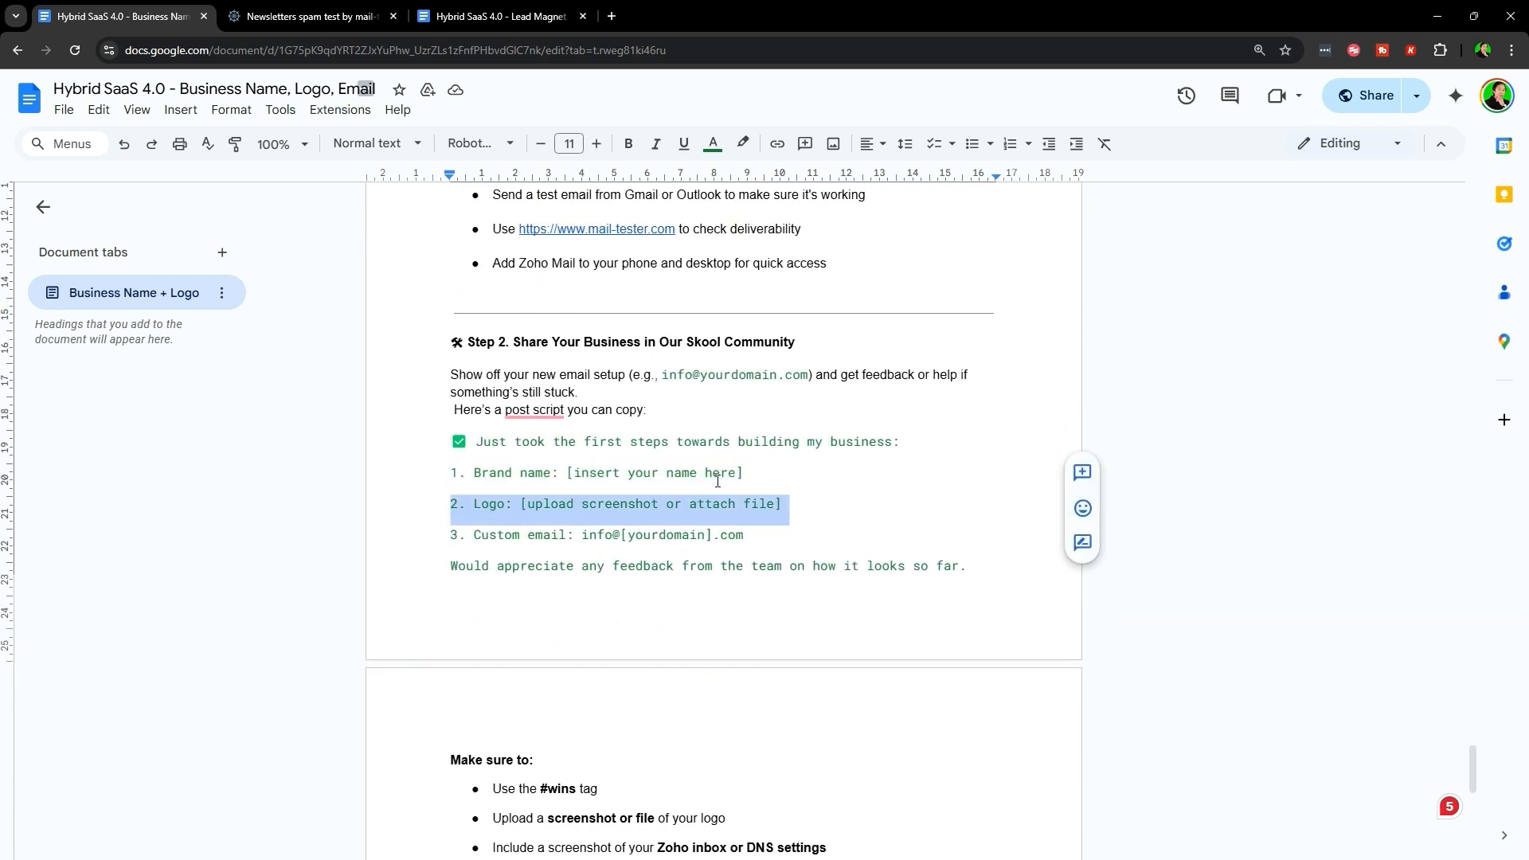
pyautogui.tripleClick(546, 538)
pyautogui.tripleClick(596, 534)
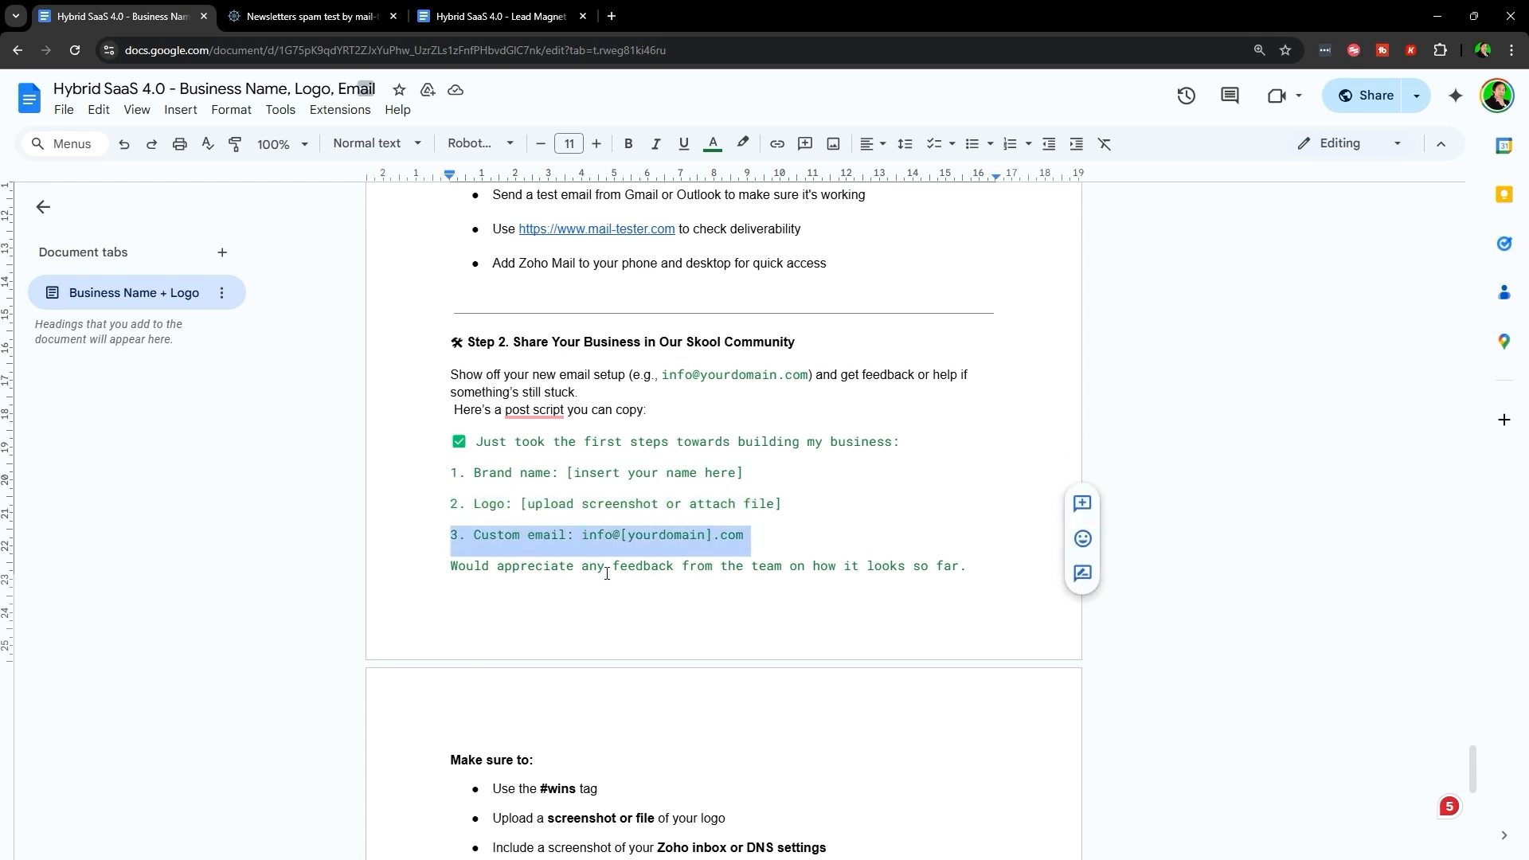
pyautogui.tripleClick(607, 574)
pyautogui.doubleClick(607, 573)
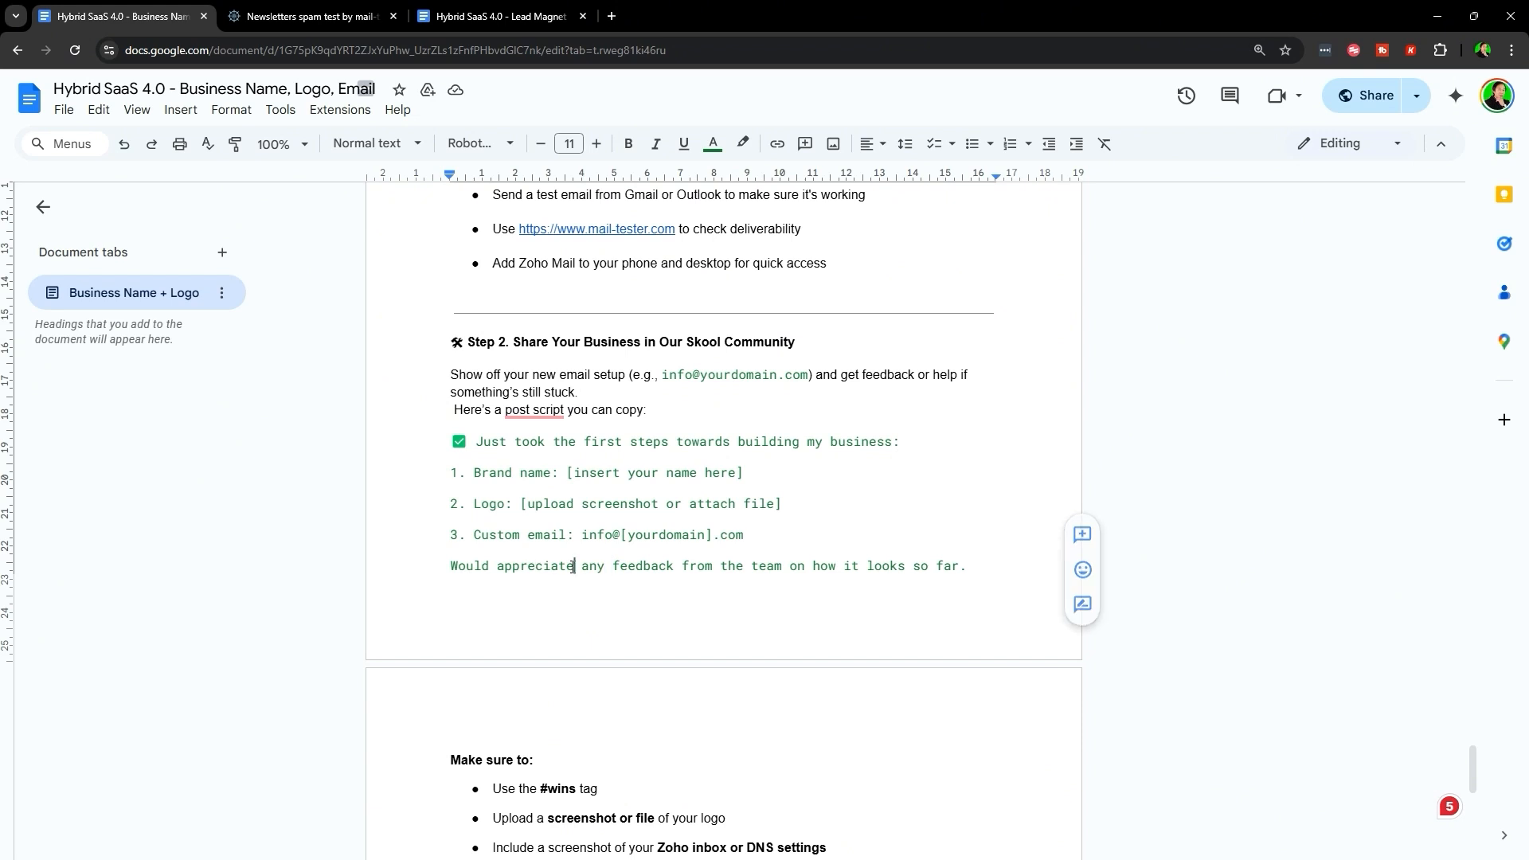
pyautogui.tripleClick(549, 566)
pyautogui.click(992, 566)
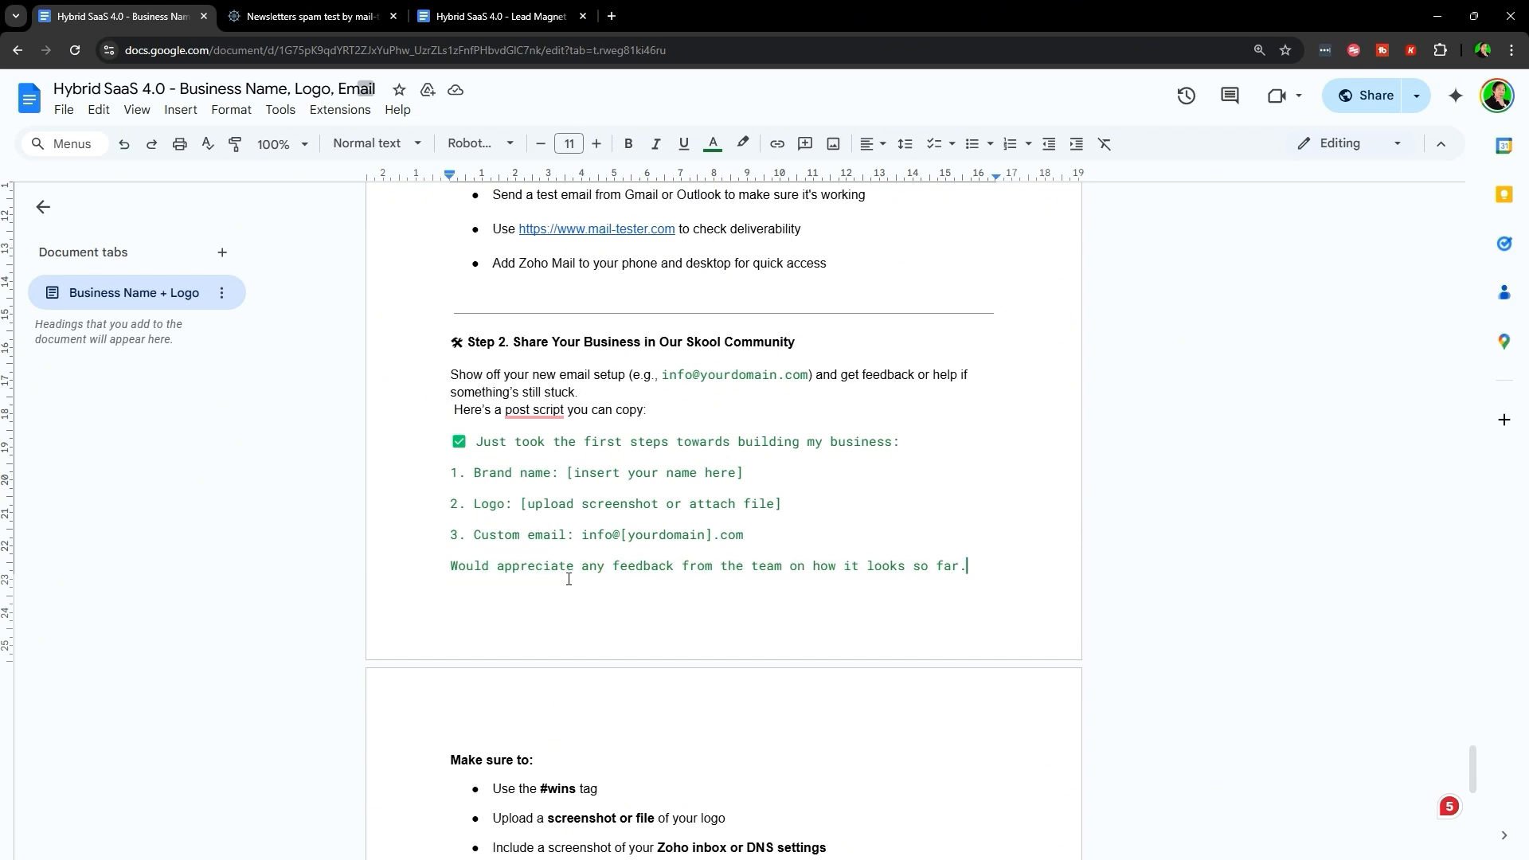
pyautogui.tripleClick(829, 570)
pyautogui.click(608, 415)
pyautogui.scroll(-2, 610, 432)
pyautogui.scroll(3, 735, 429)
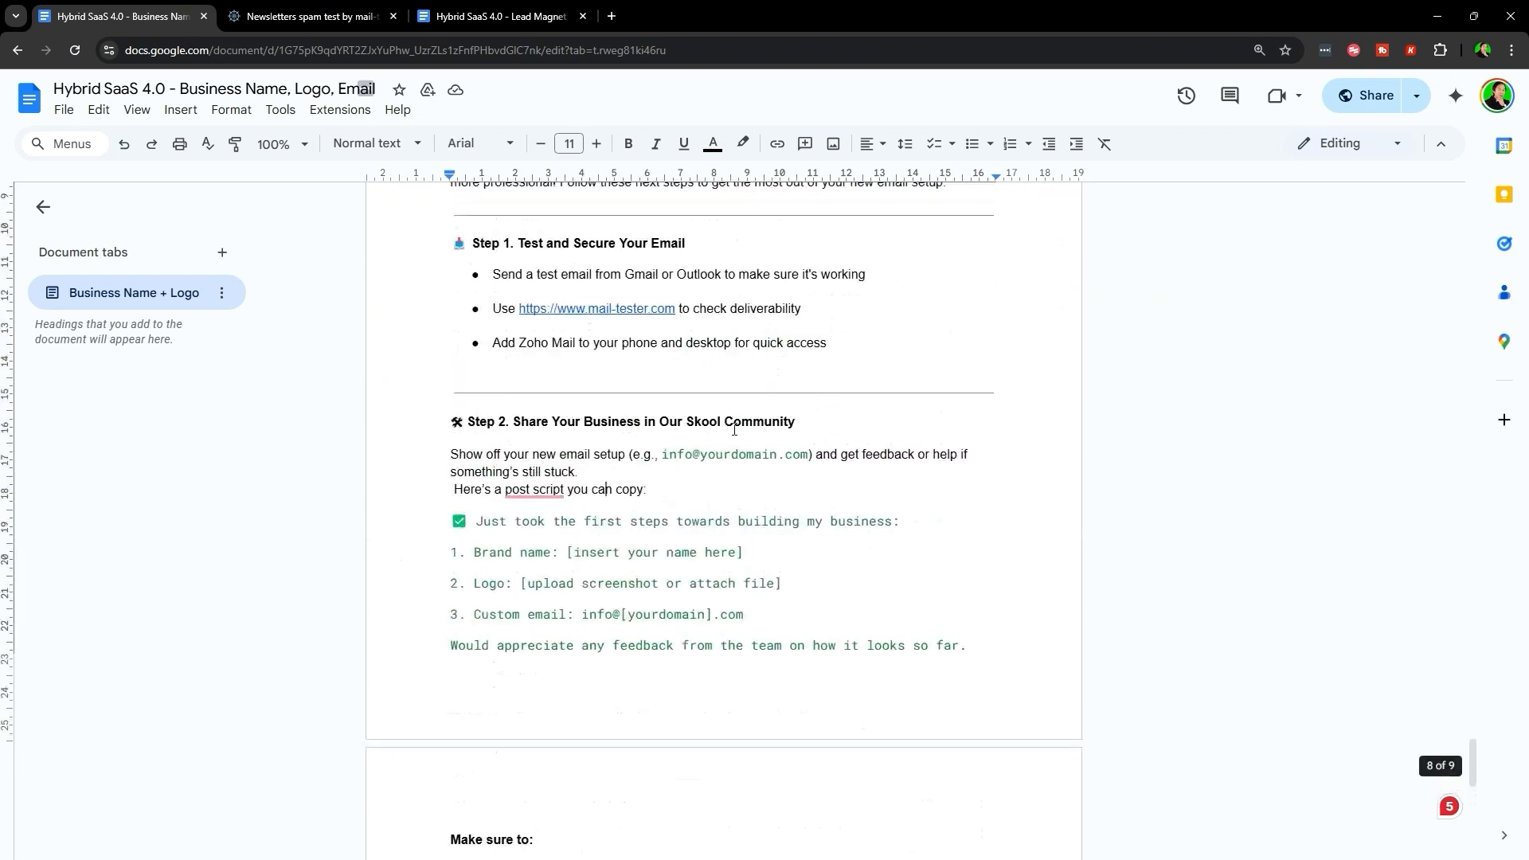
pyautogui.scroll(-6, 730, 560)
pyautogui.scroll(4, 570, 437)
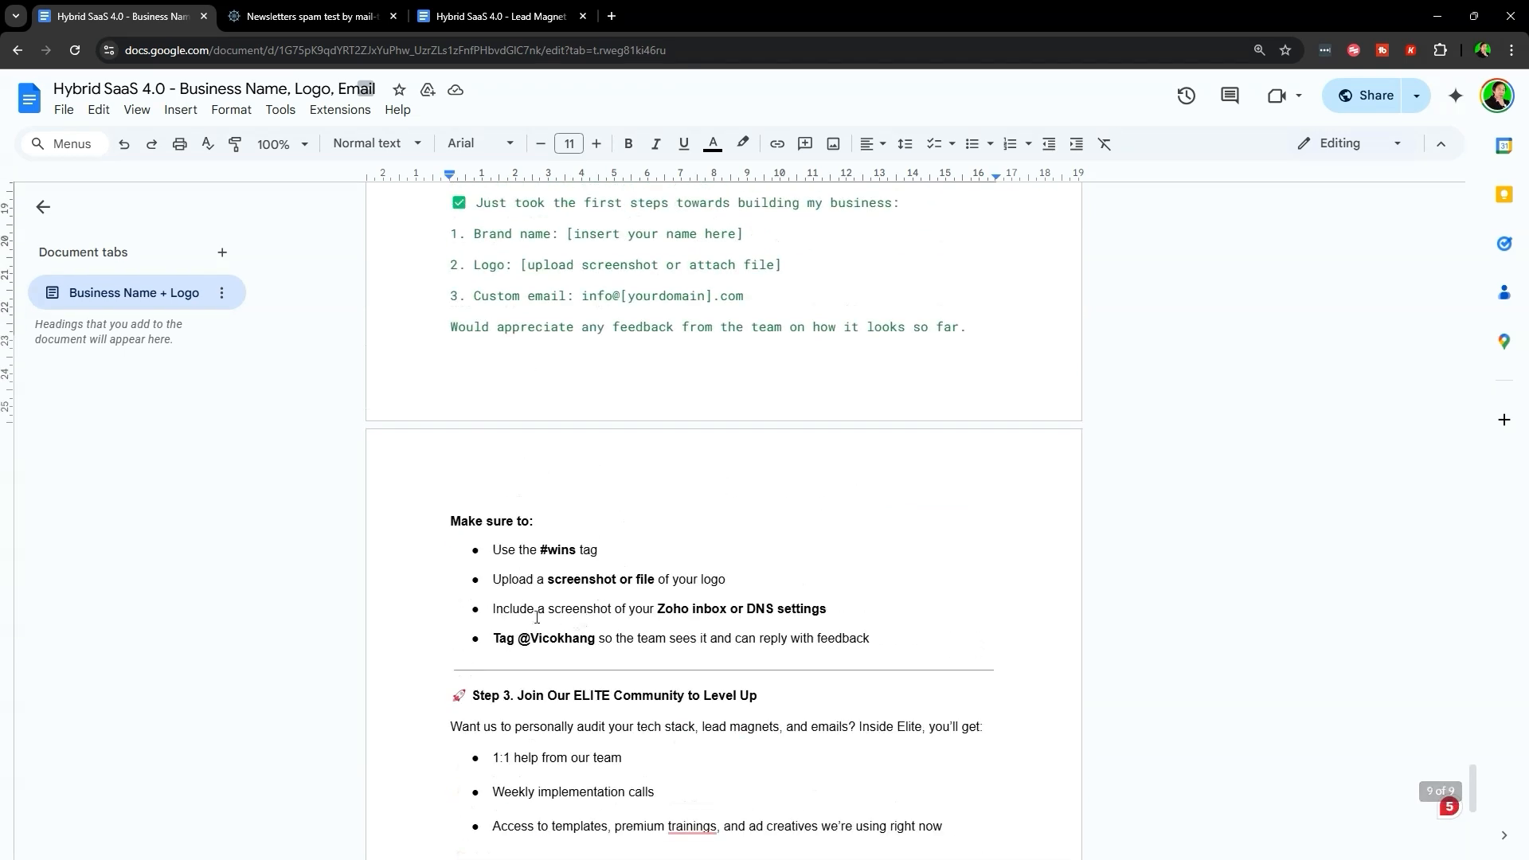
pyautogui.scroll(-1, 501, 654)
pyautogui.moveTo(482, 630); pyautogui.dragTo(662, 631)
pyautogui.tripleClick(526, 632)
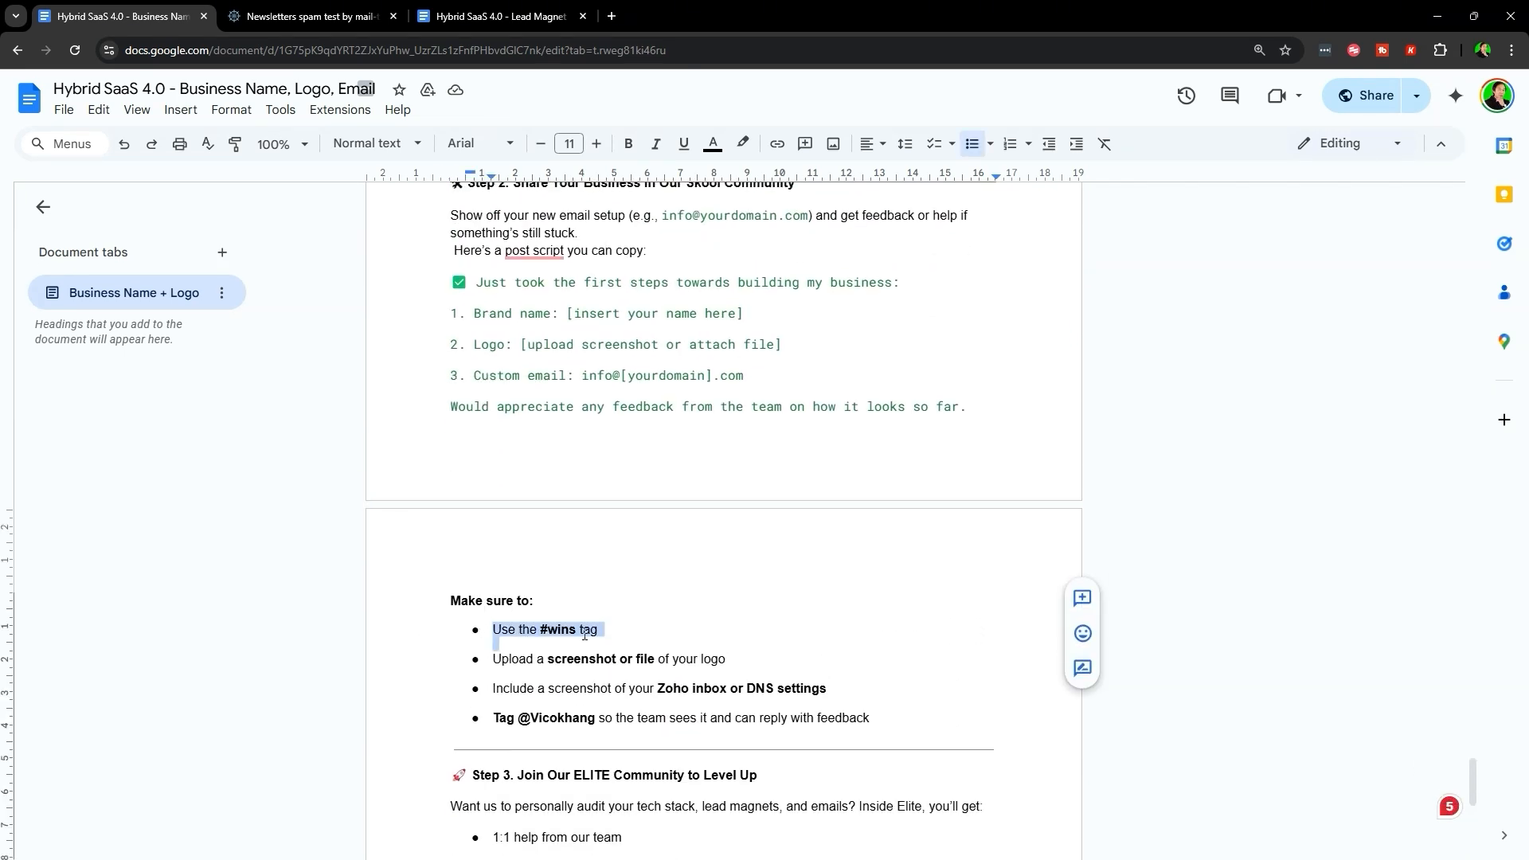
pyautogui.click(539, 631)
pyautogui.moveTo(489, 660); pyautogui.dragTo(763, 666)
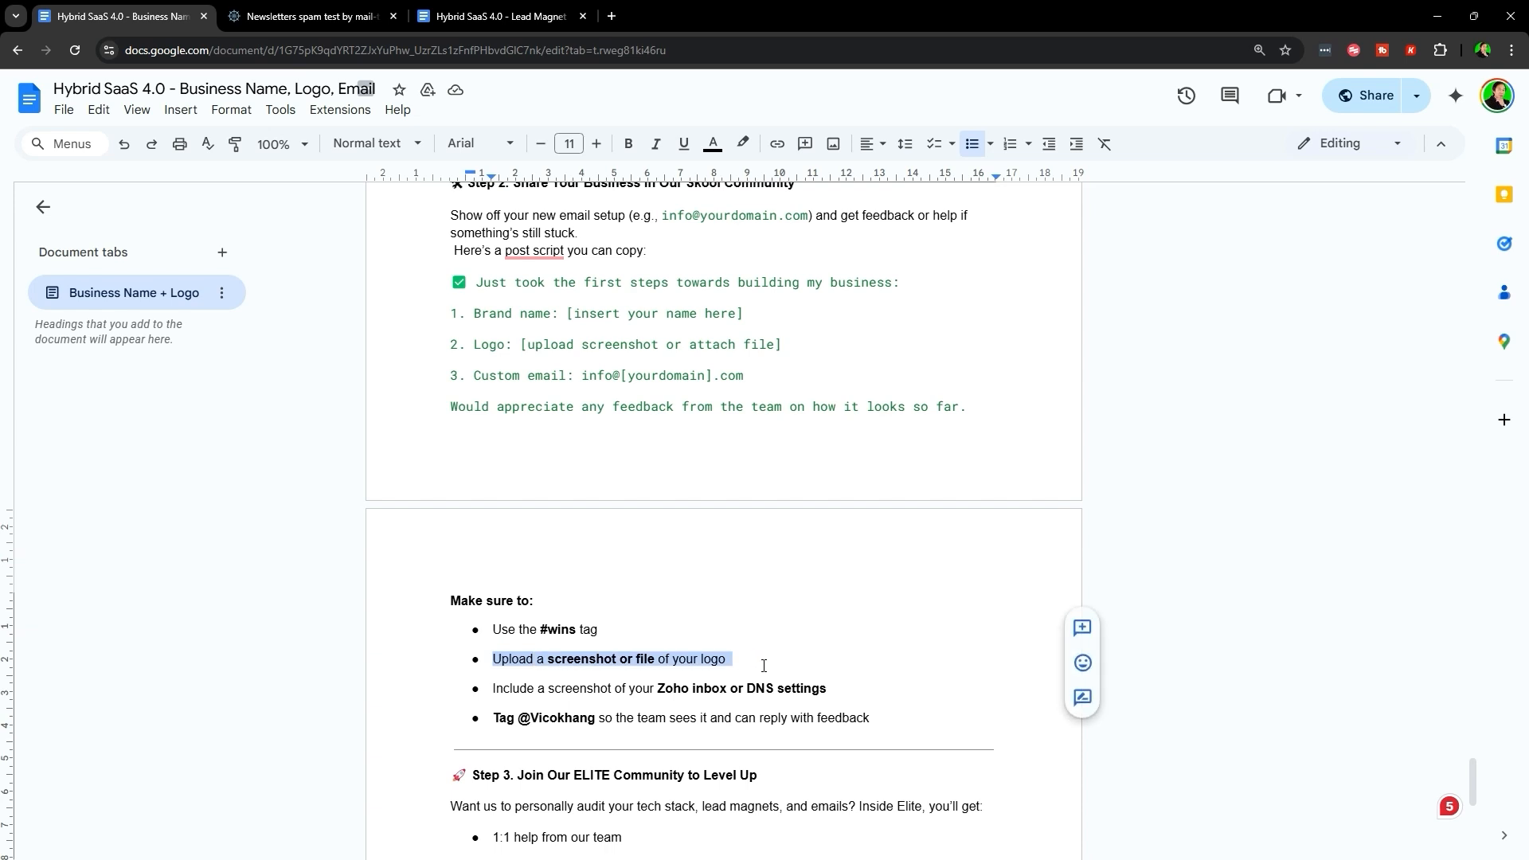
pyautogui.scroll(-1, 763, 666)
pyautogui.click(486, 612)
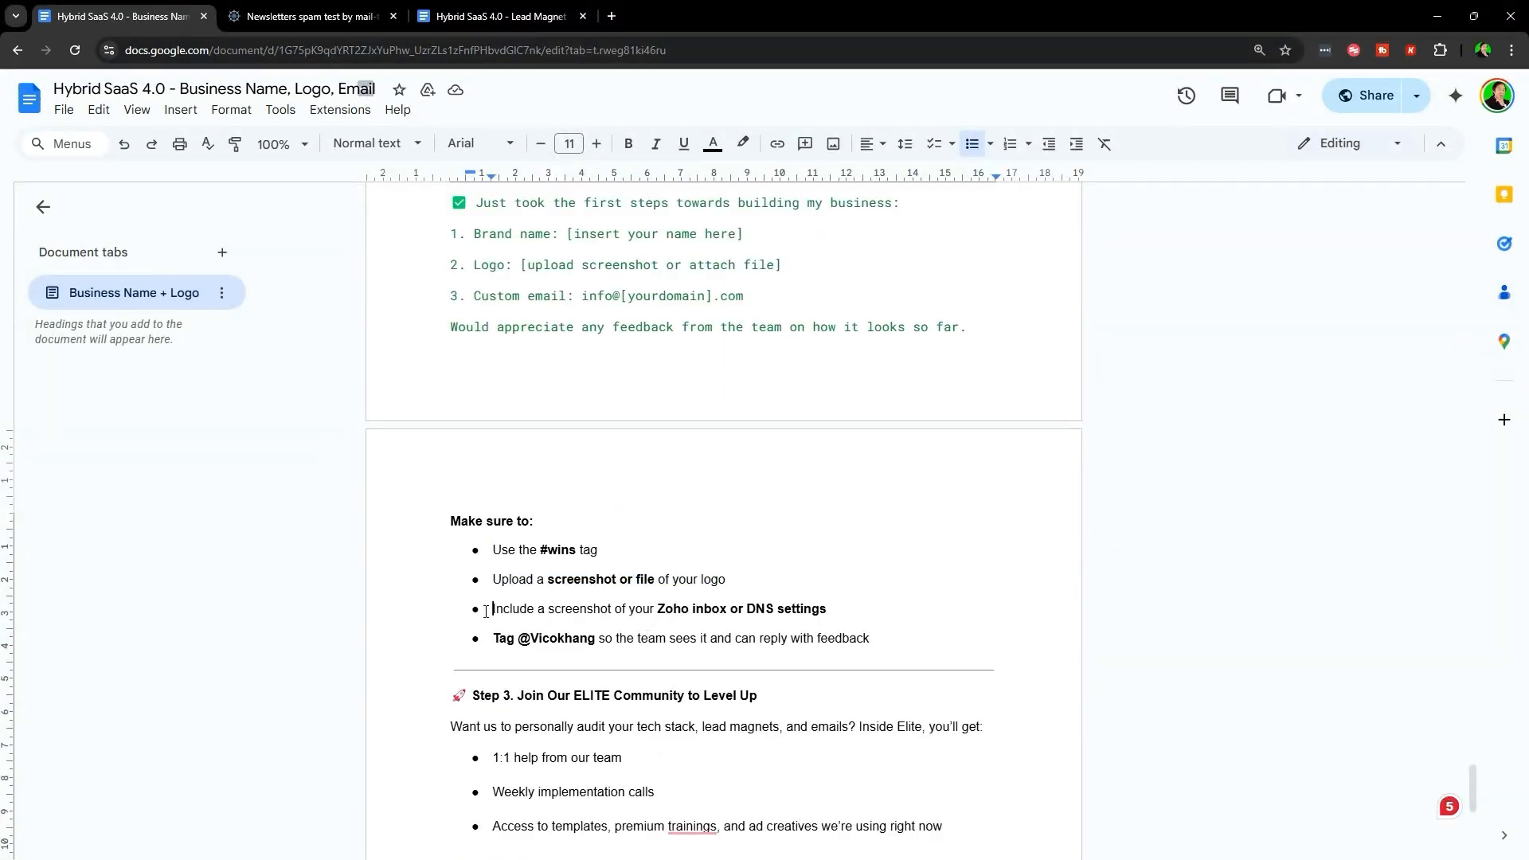
pyautogui.moveTo(495, 607); pyautogui.dragTo(837, 608)
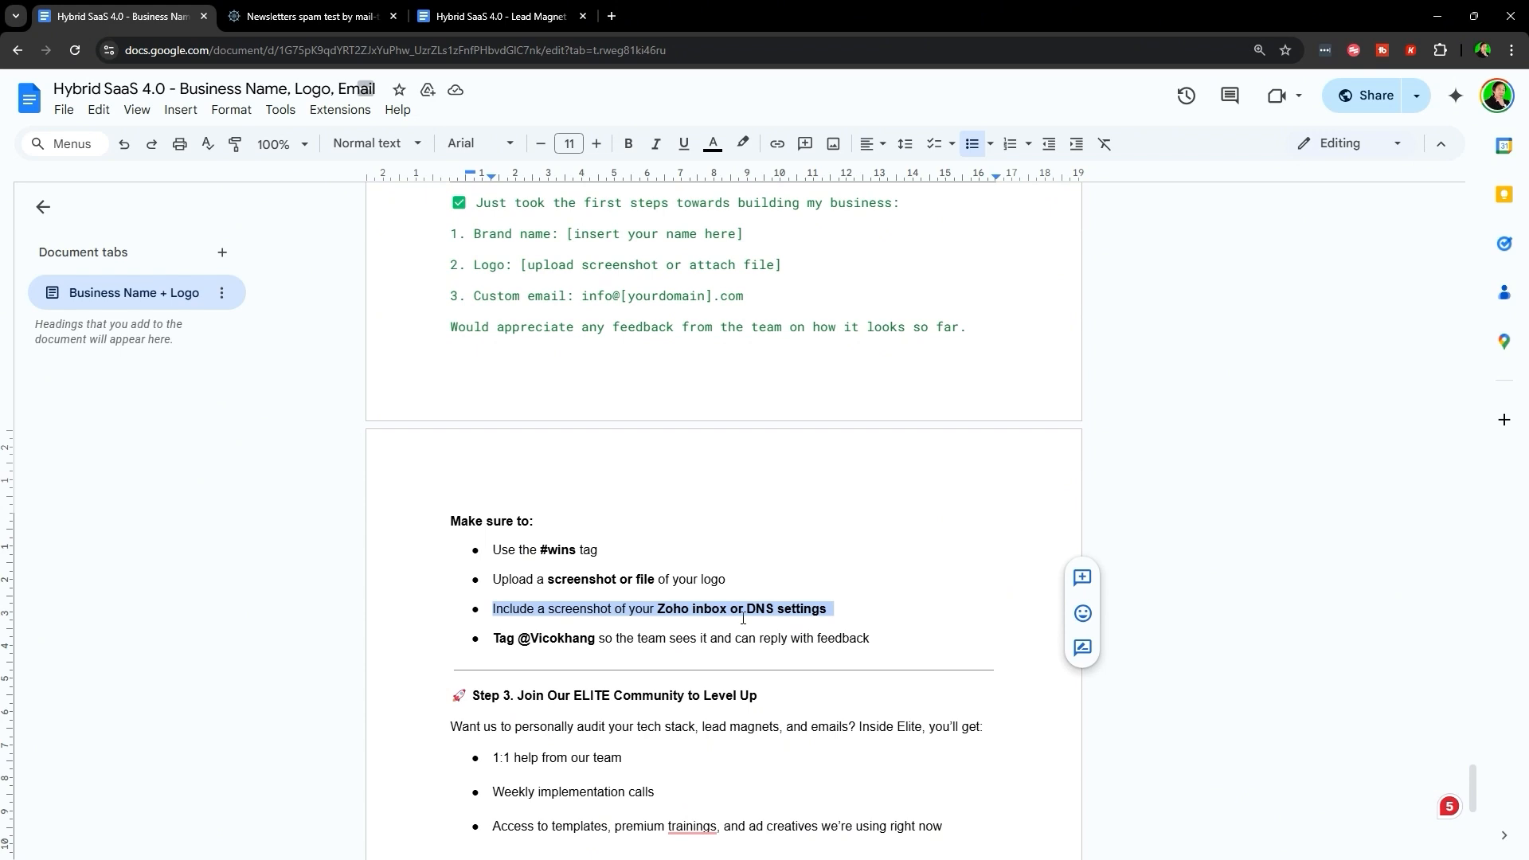
pyautogui.click(677, 612)
pyautogui.scroll(-1, 720, 500)
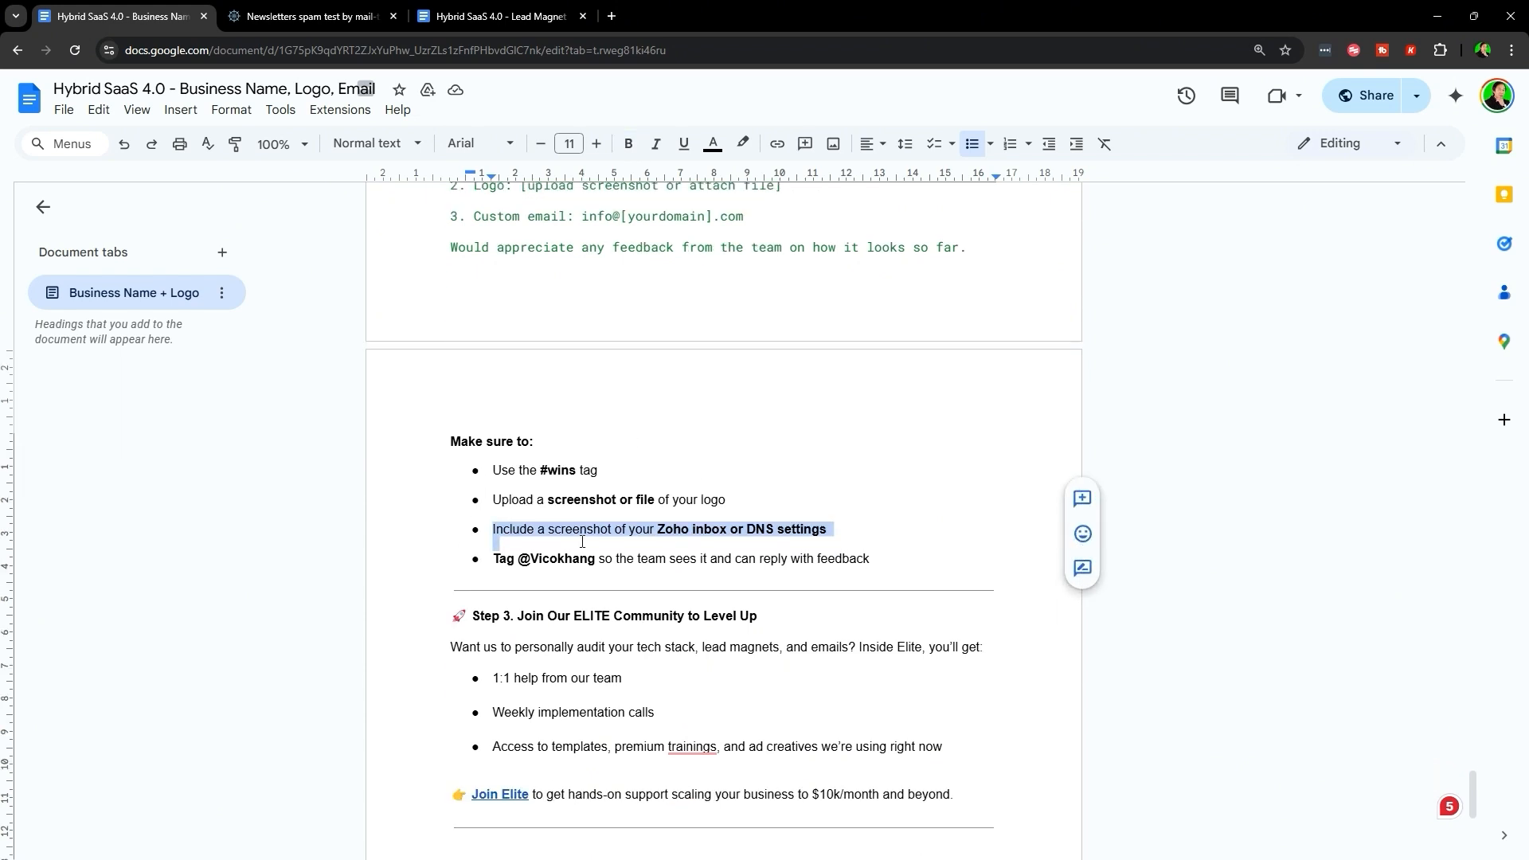
pyautogui.tripleClick(533, 564)
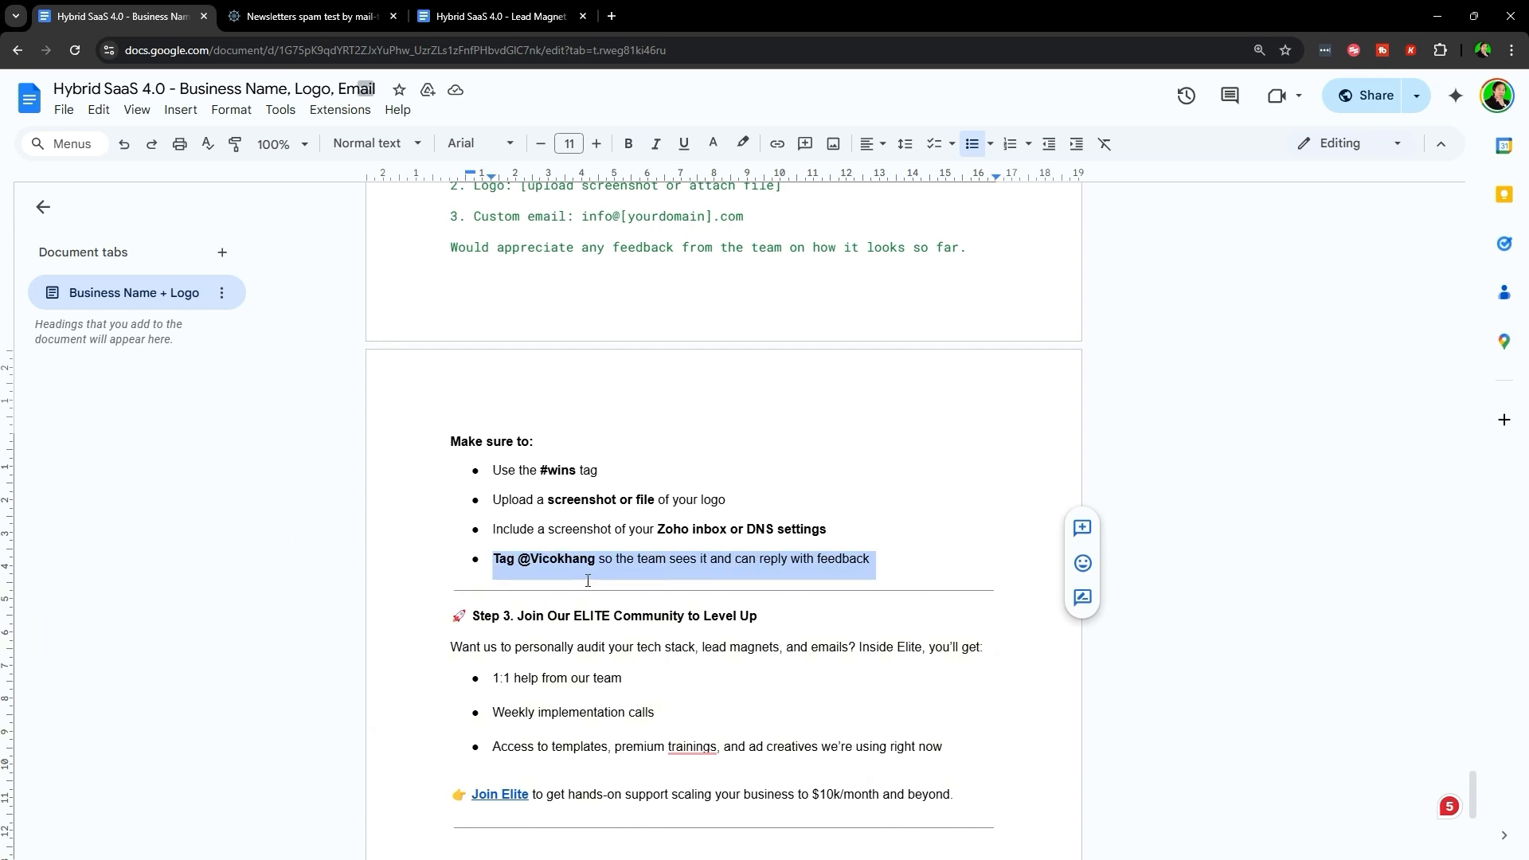
pyautogui.click(747, 463)
pyautogui.scroll(-2, 747, 462)
pyautogui.moveTo(453, 457); pyautogui.dragTo(819, 456)
pyautogui.click(898, 463)
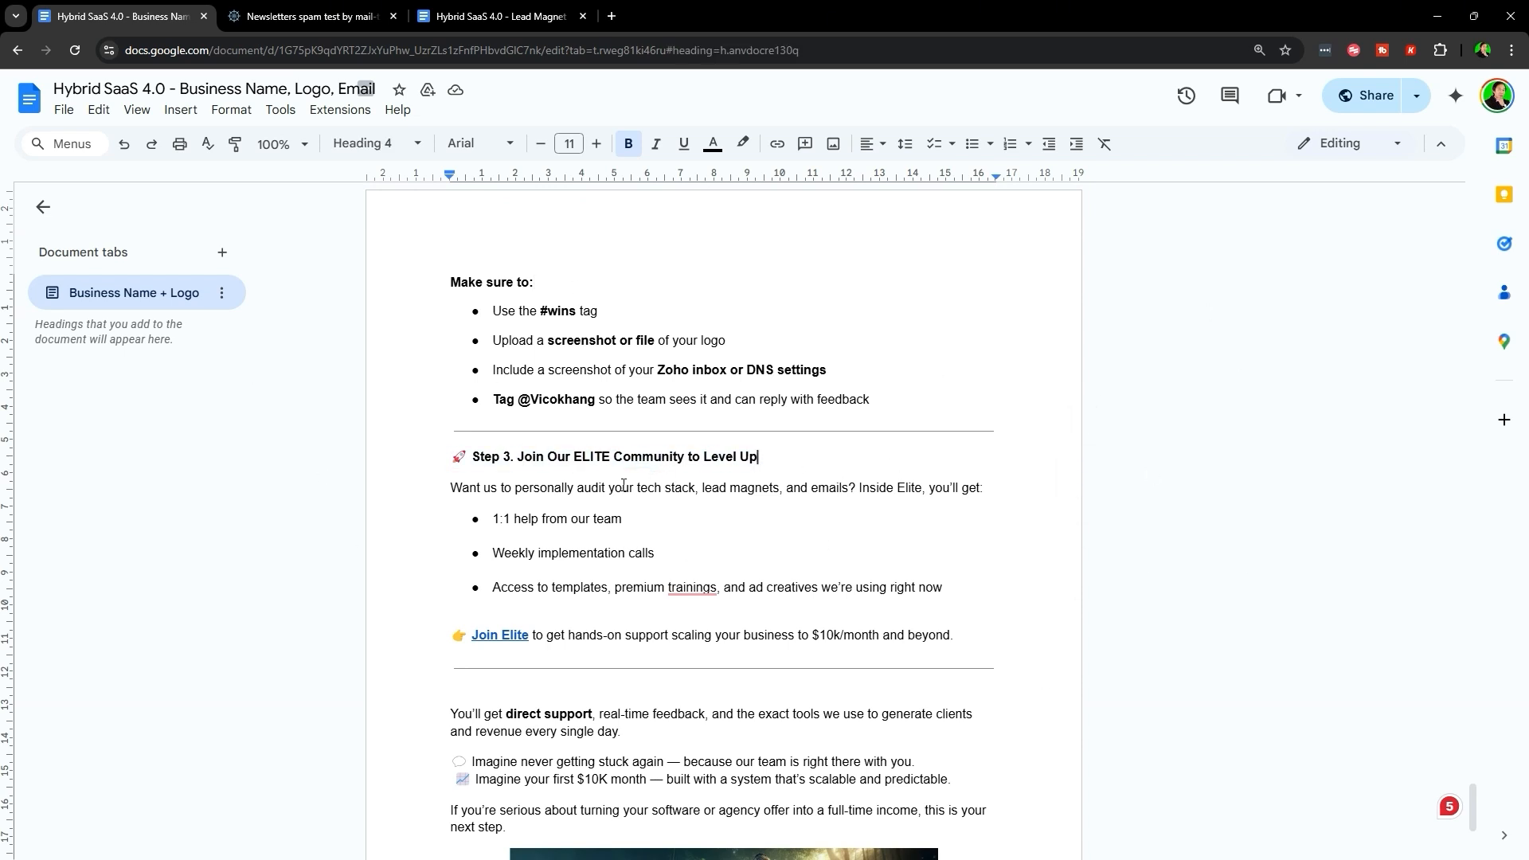
pyautogui.tripleClick(572, 494)
pyautogui.doubleClick(573, 494)
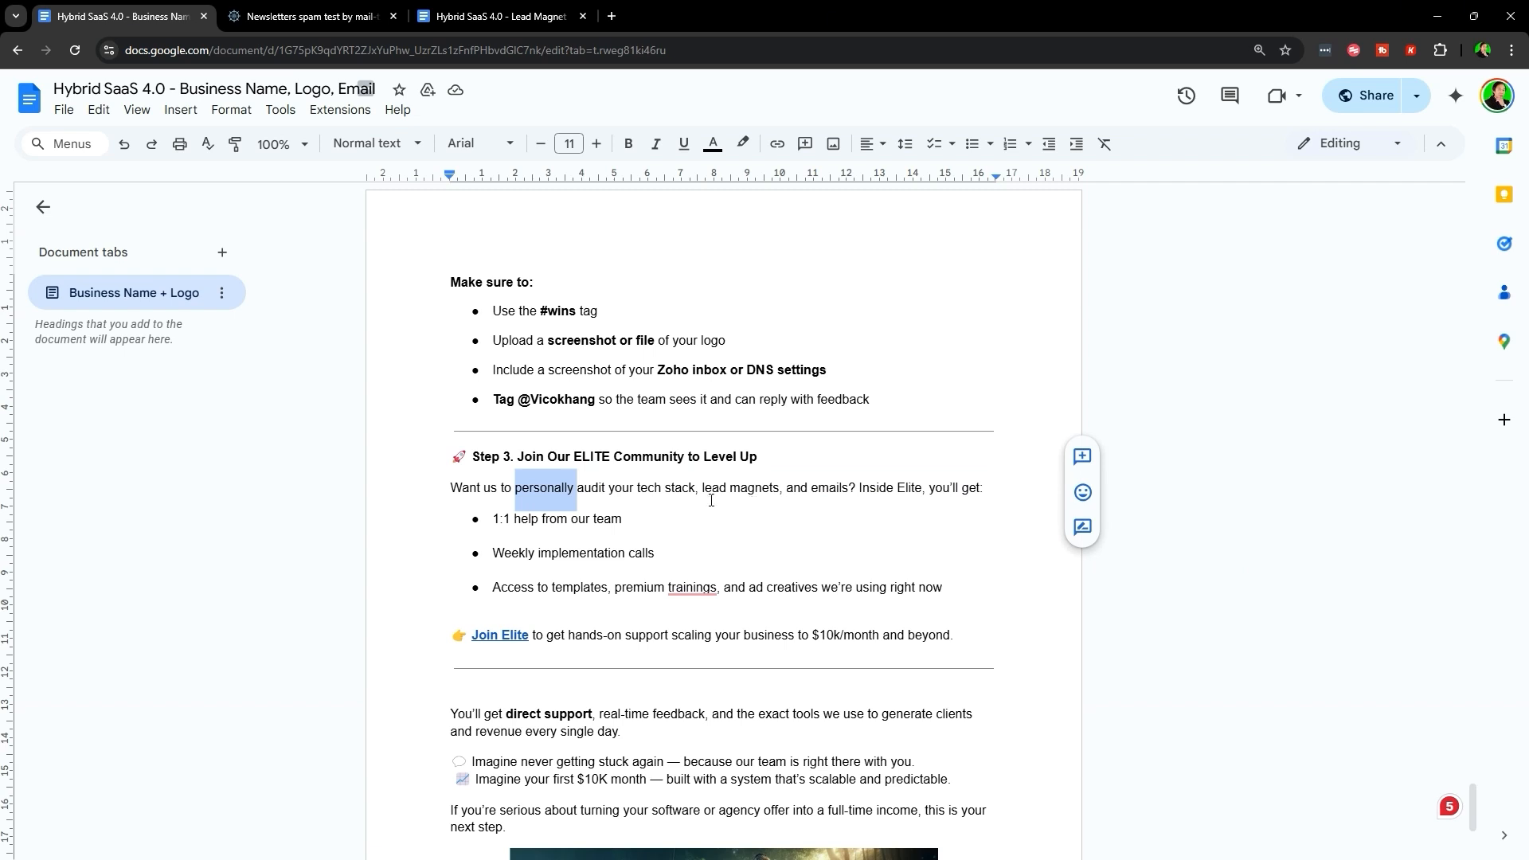
pyautogui.tripleClick(822, 487)
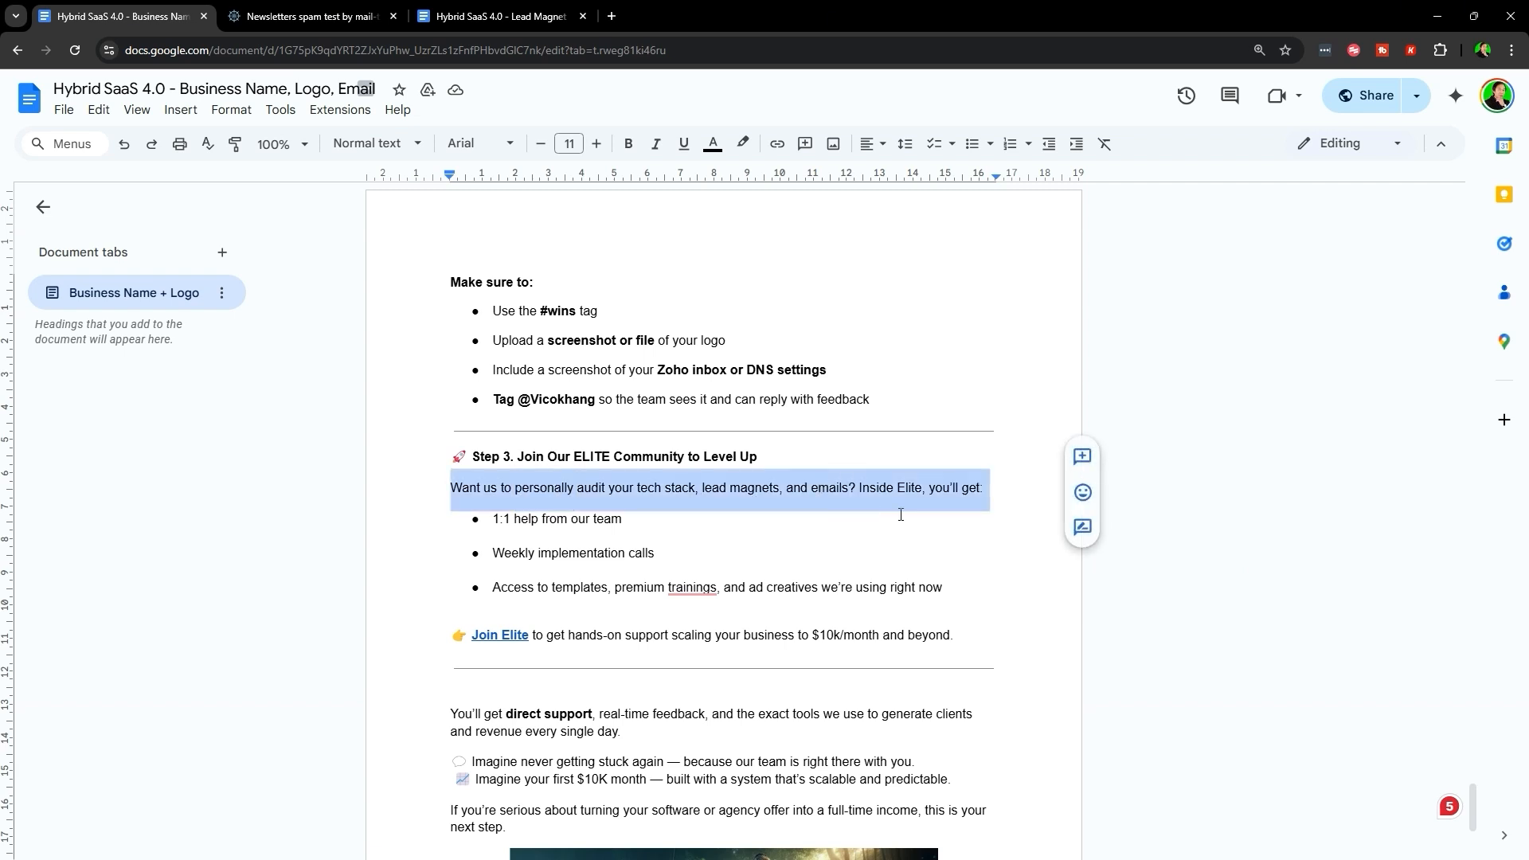
pyautogui.doubleClick(945, 489)
pyautogui.tripleClick(571, 522)
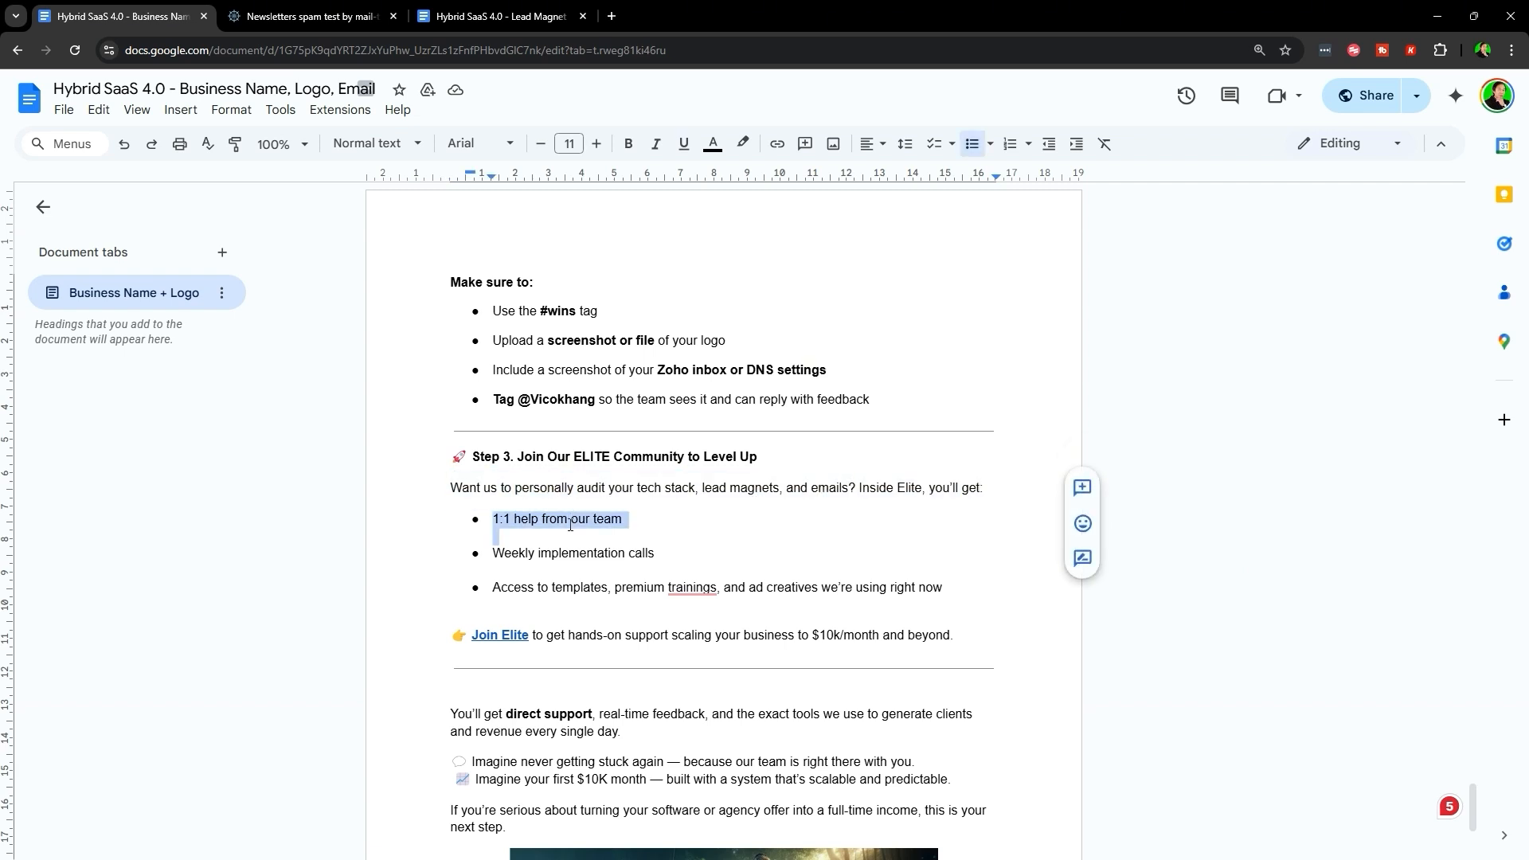
pyautogui.tripleClick(549, 552)
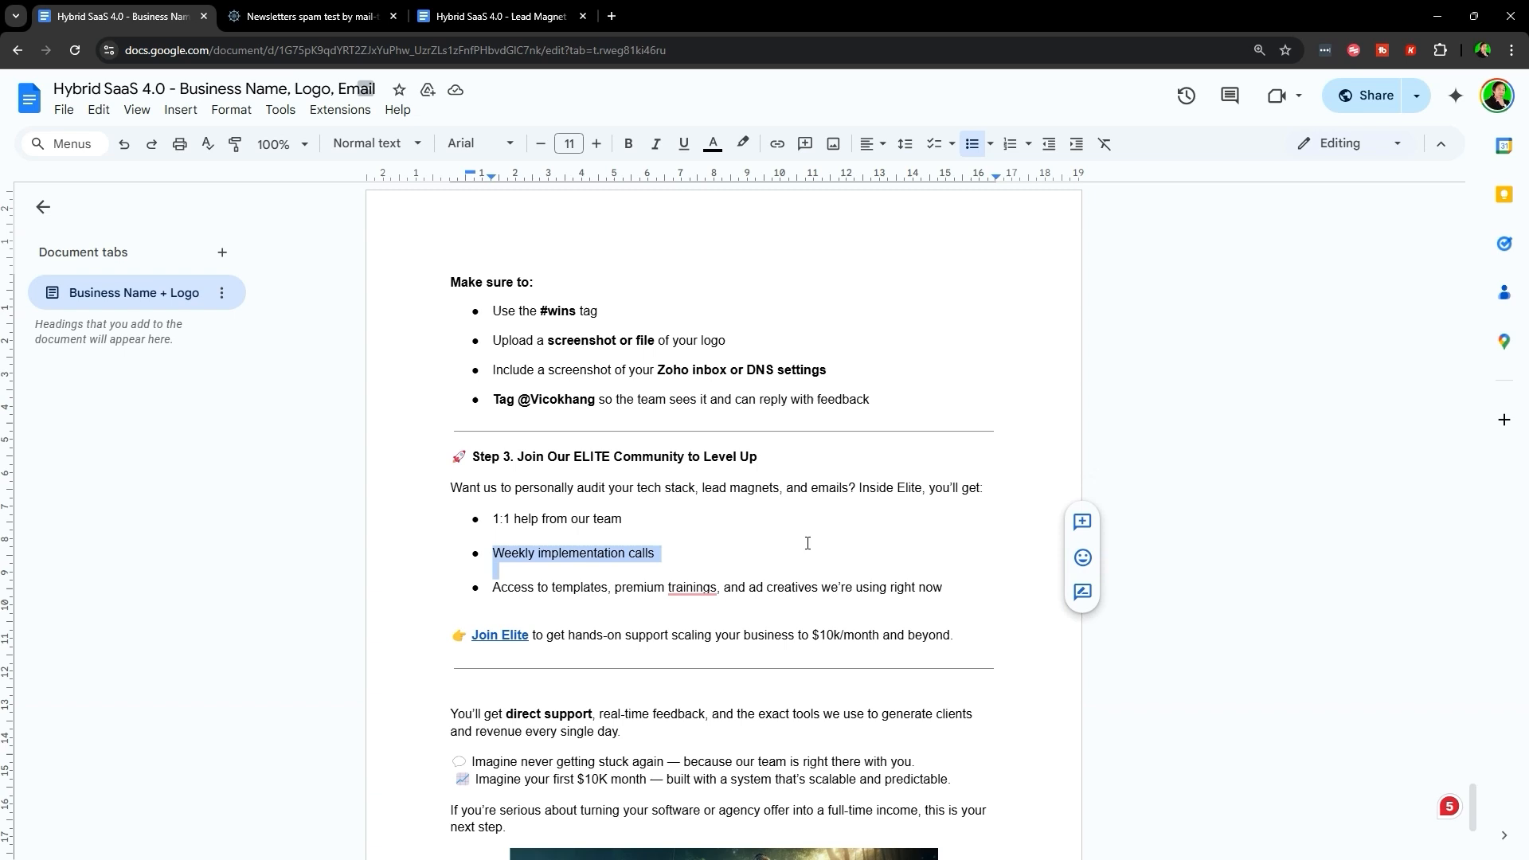
pyautogui.tripleClick(573, 591)
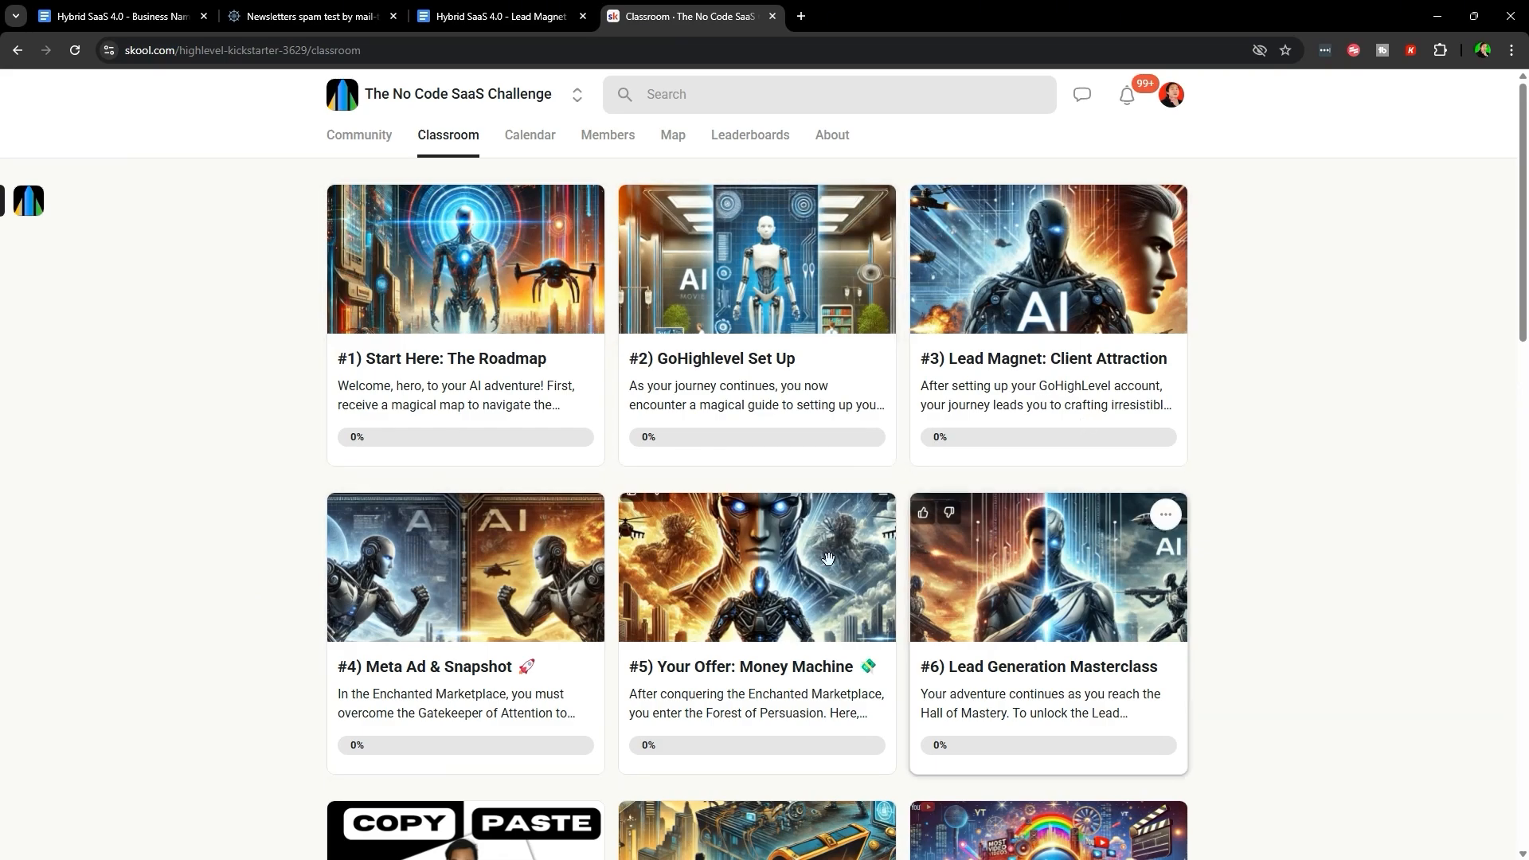
# - Scroll through The No Code SaaS Challenge course cards to the bottom and back up
pyautogui.scroll(-7, 269, 567)
pyautogui.scroll(7, 266, 566)
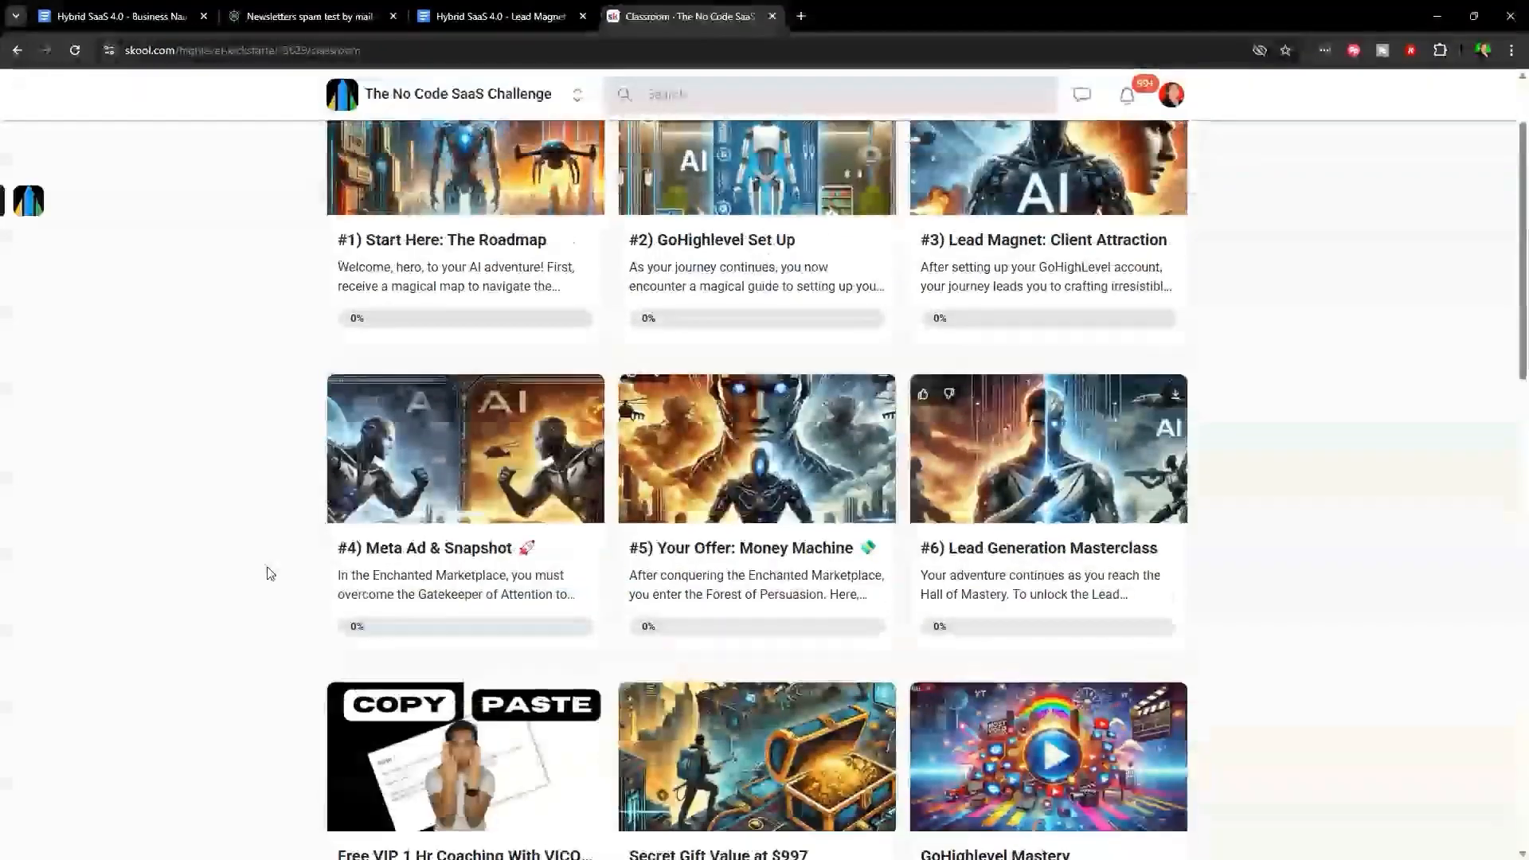
pyautogui.moveTo(270, 273); pyautogui.dragTo(1265, 547)
pyautogui.click(1265, 547)
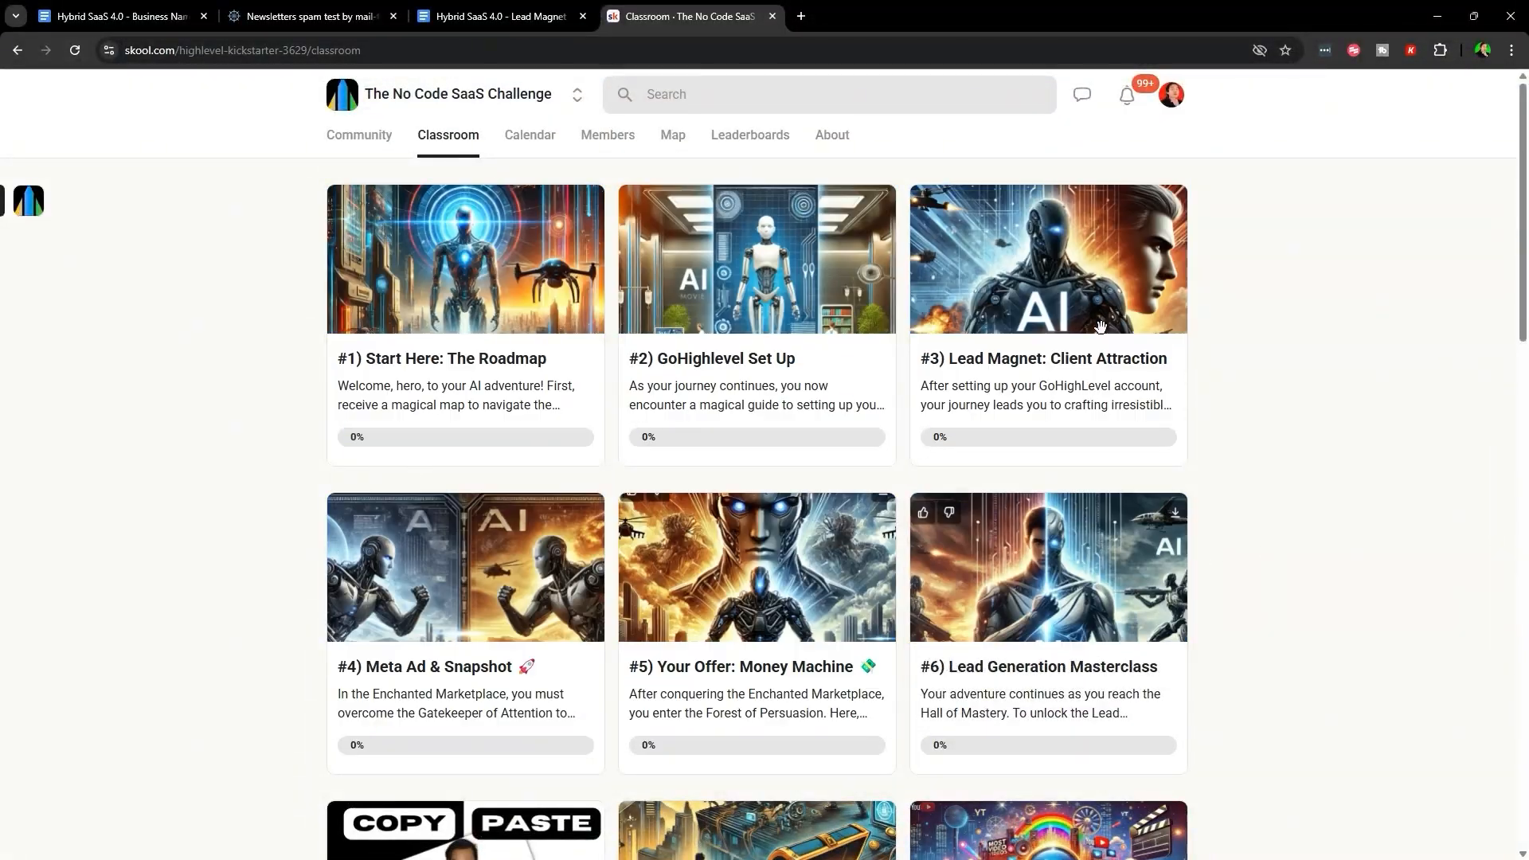
pyautogui.scroll(-2, 941, 458)
pyautogui.scroll(-13, 941, 458)
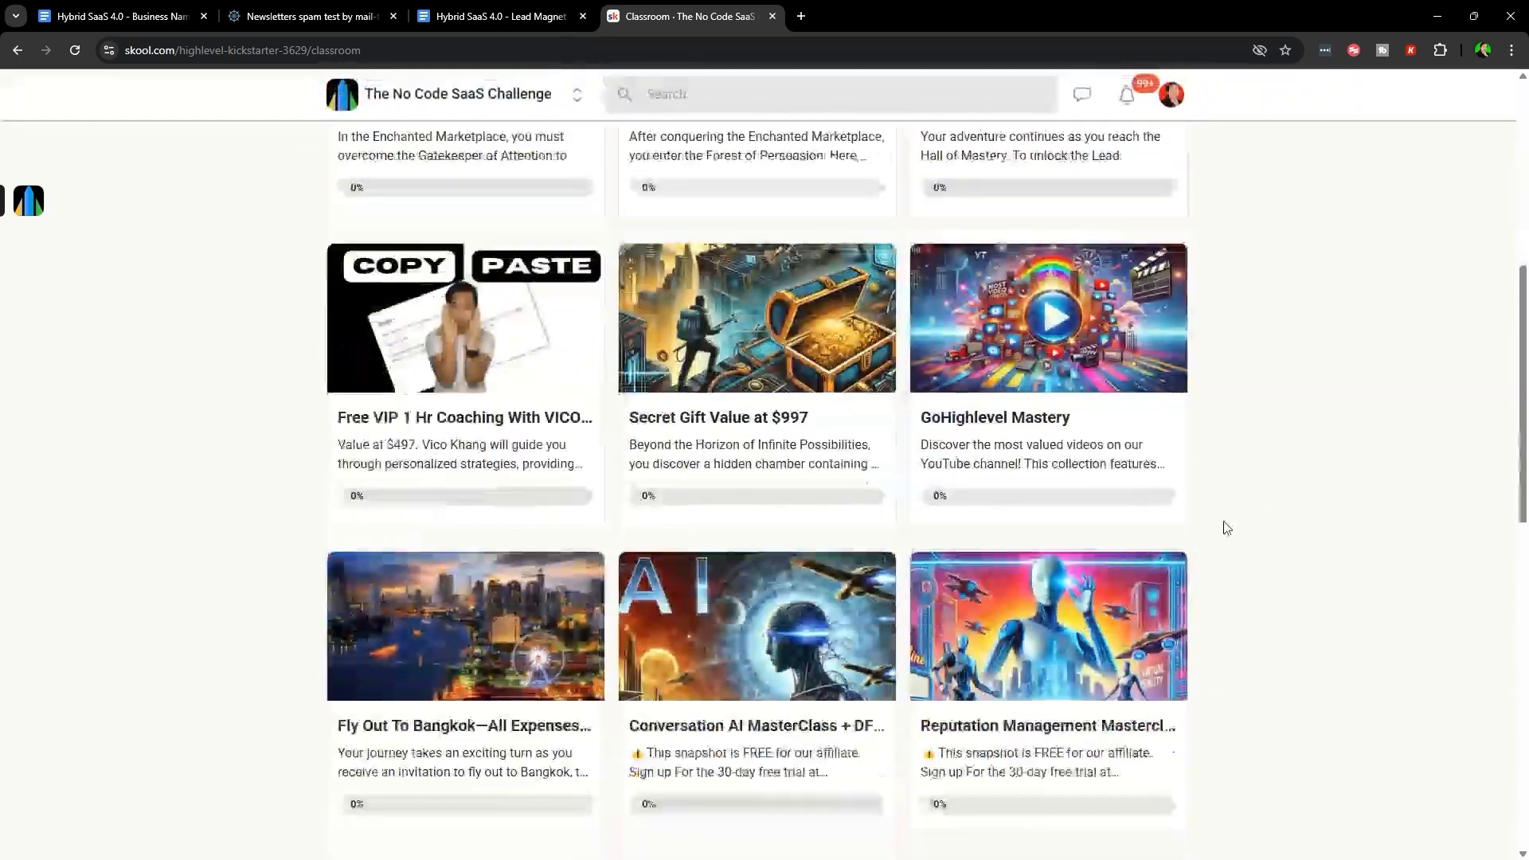
pyautogui.scroll(-4, 365, 593)
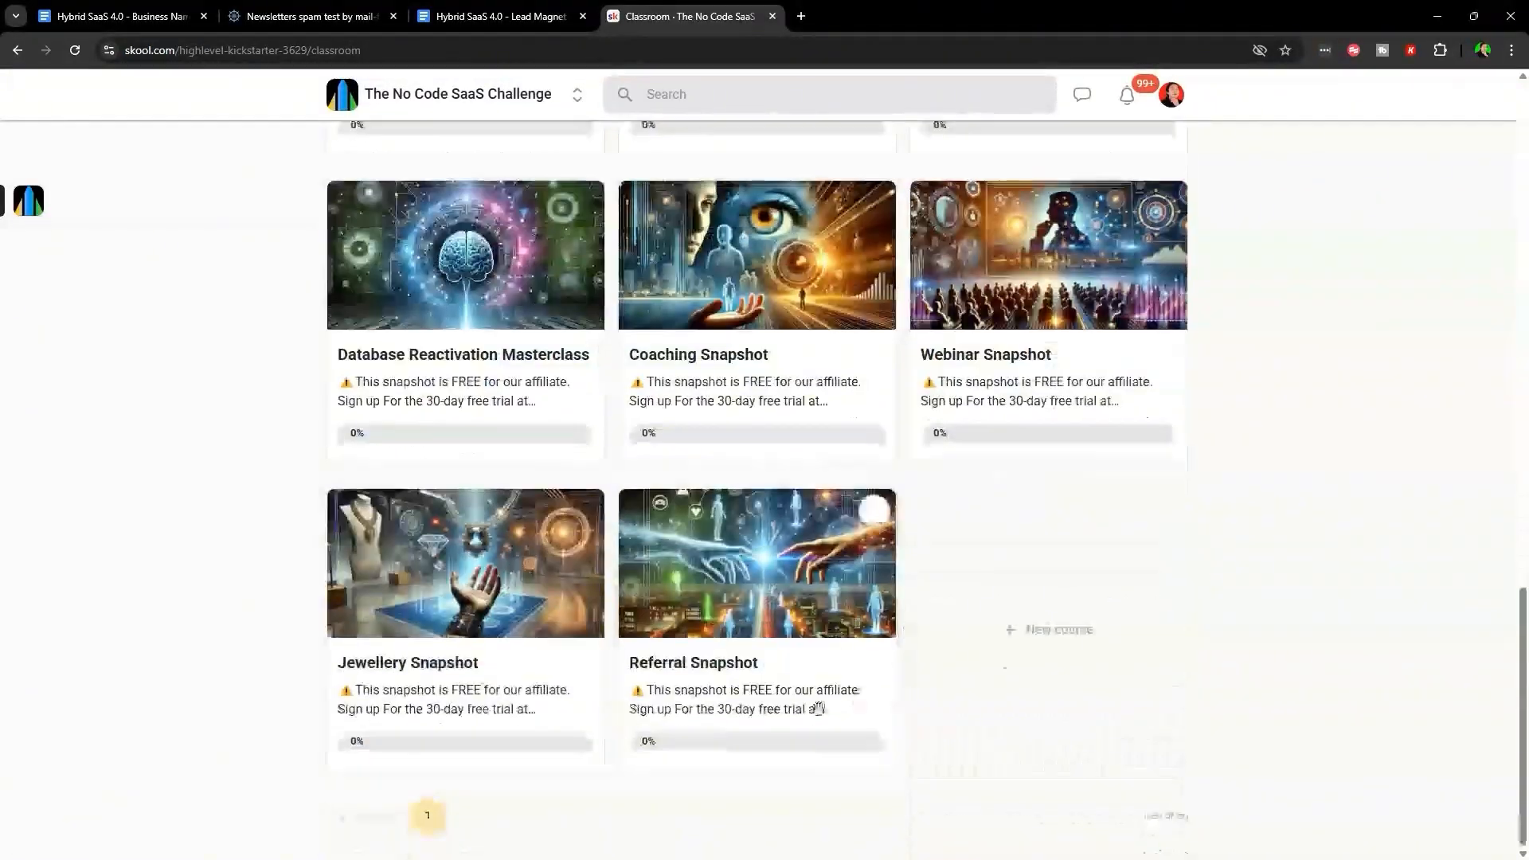
pyautogui.scroll(19, 1127, 733)
# - Open the guide's Join Elite link in a new tab and return to the guide
pyautogui.hotkey('ctrl', '1')
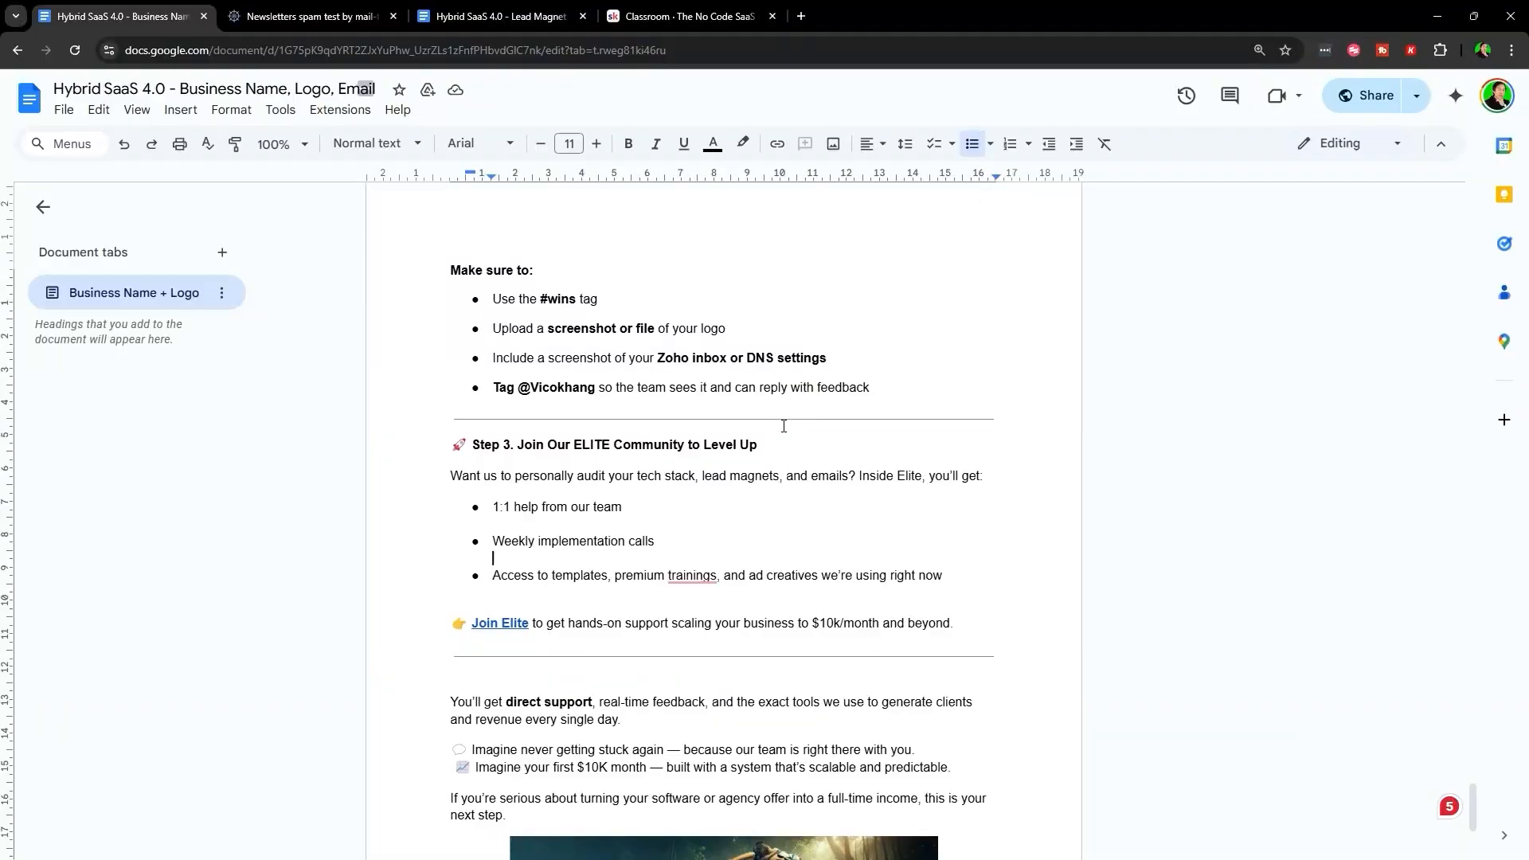
pyautogui.scroll(-2, 785, 423)
pyautogui.click(502, 476)
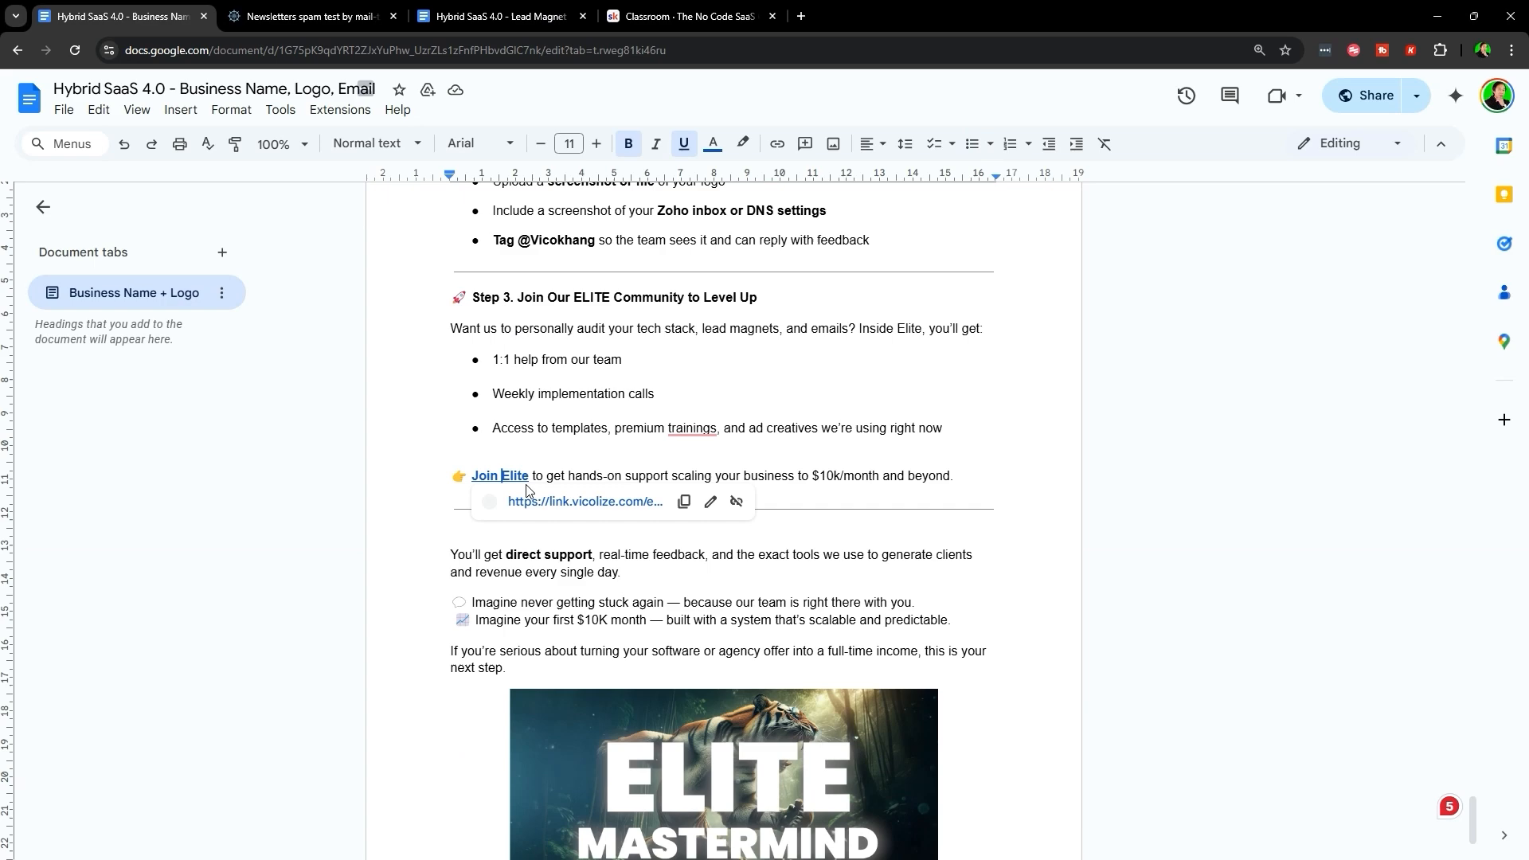
pyautogui.click(587, 503)
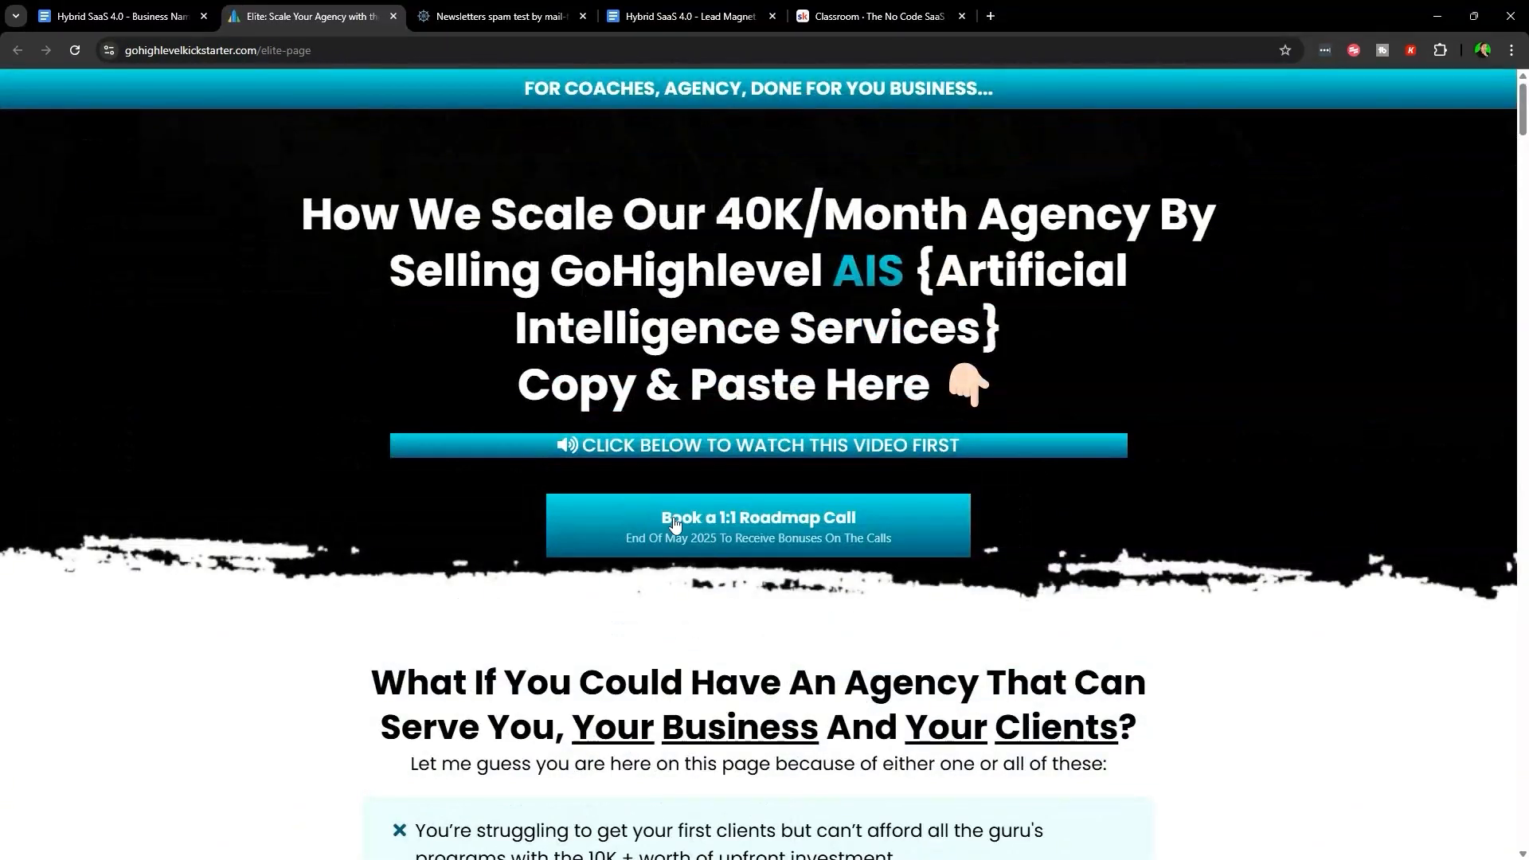
pyautogui.hotkey('ctrl', '1')
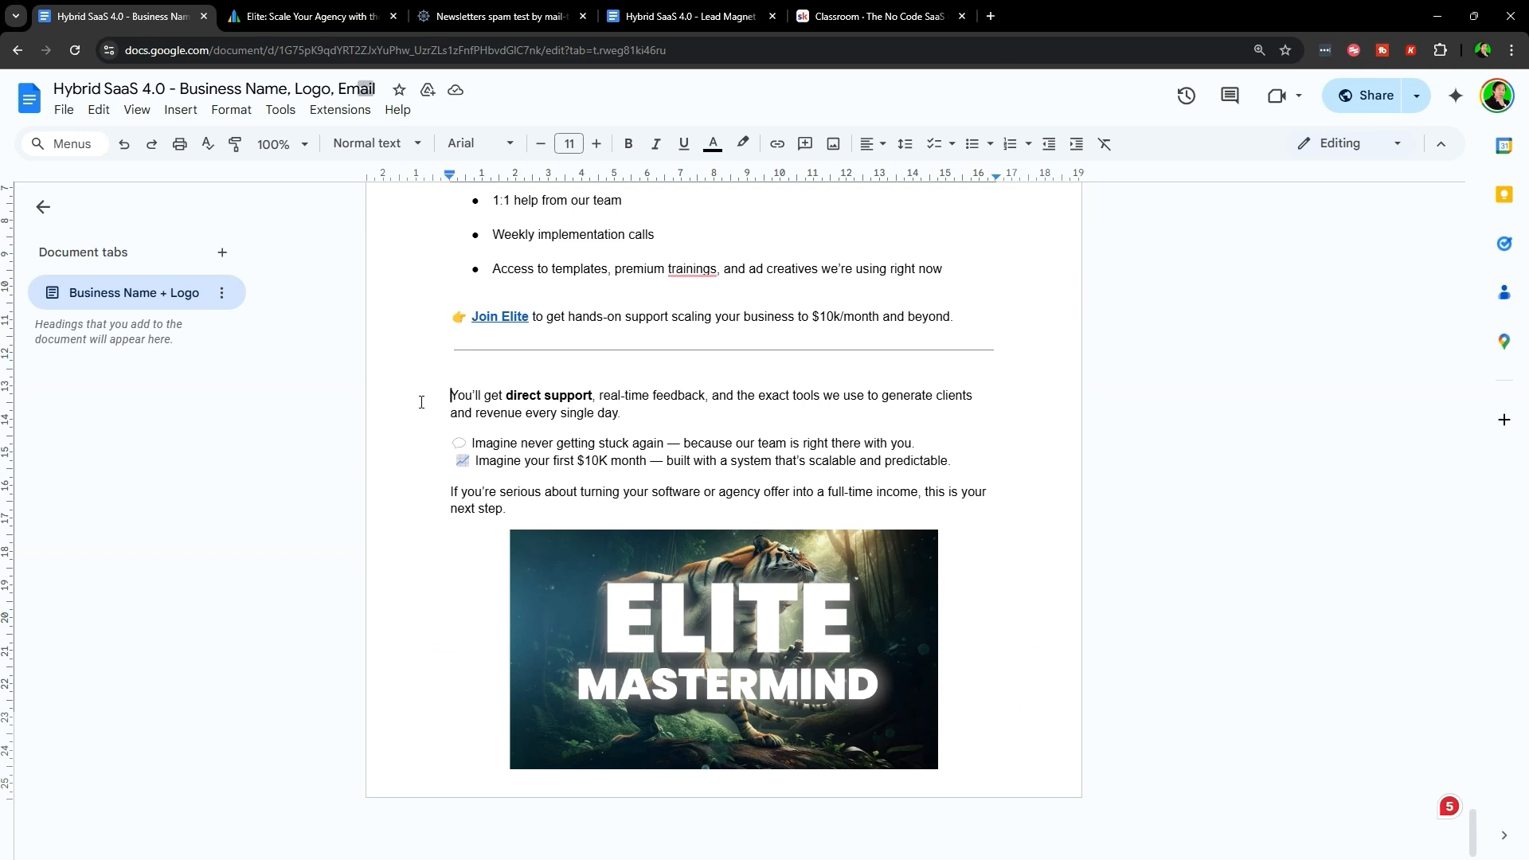
# - Review the Elite section's direct support and $10K month lines and the ELITE MASTERMIND banner
pyautogui.moveTo(421, 403); pyautogui.dragTo(723, 408)
pyautogui.click(554, 413)
pyautogui.moveTo(453, 434); pyautogui.dragTo(853, 430)
pyautogui.click(853, 431)
pyautogui.scroll(4, 601, 507)
pyautogui.scroll(-4, 706, 608)
pyautogui.click(546, 459)
pyautogui.moveTo(584, 452); pyautogui.dragTo(990, 462)
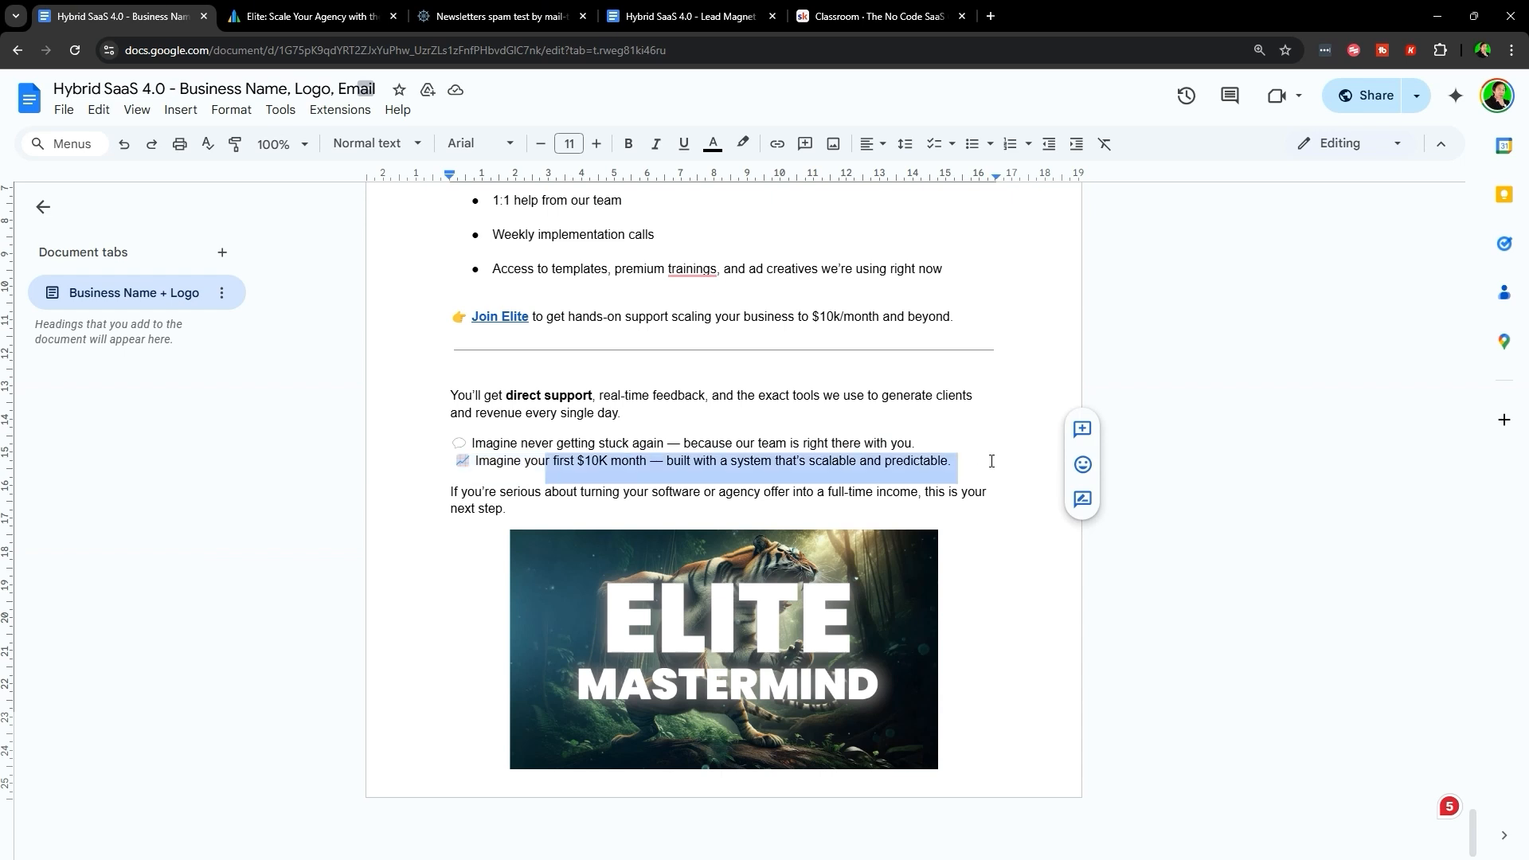
pyautogui.click(990, 461)
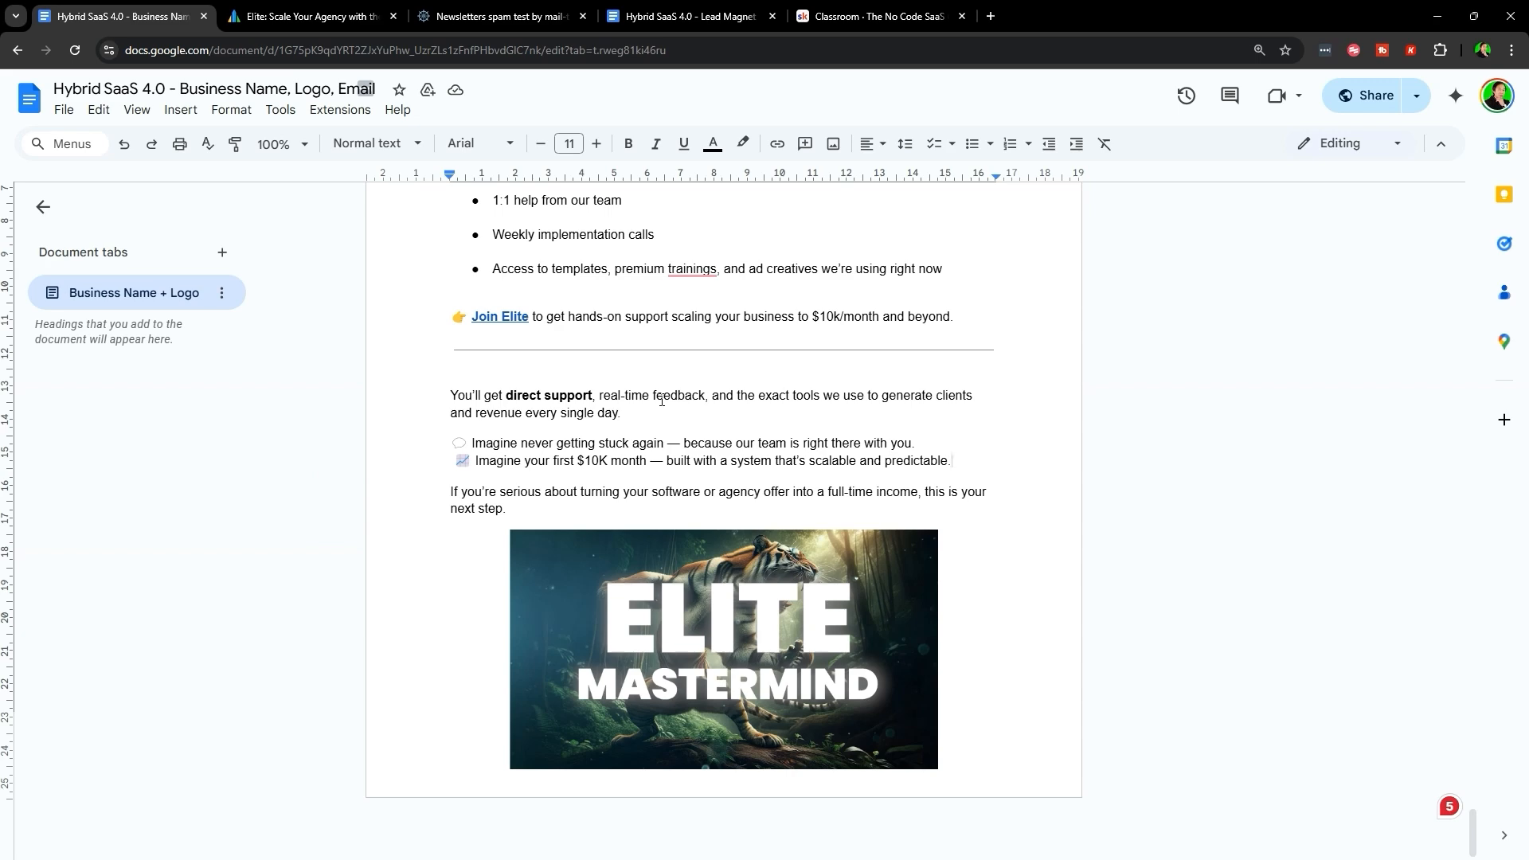
pyautogui.click(776, 648)
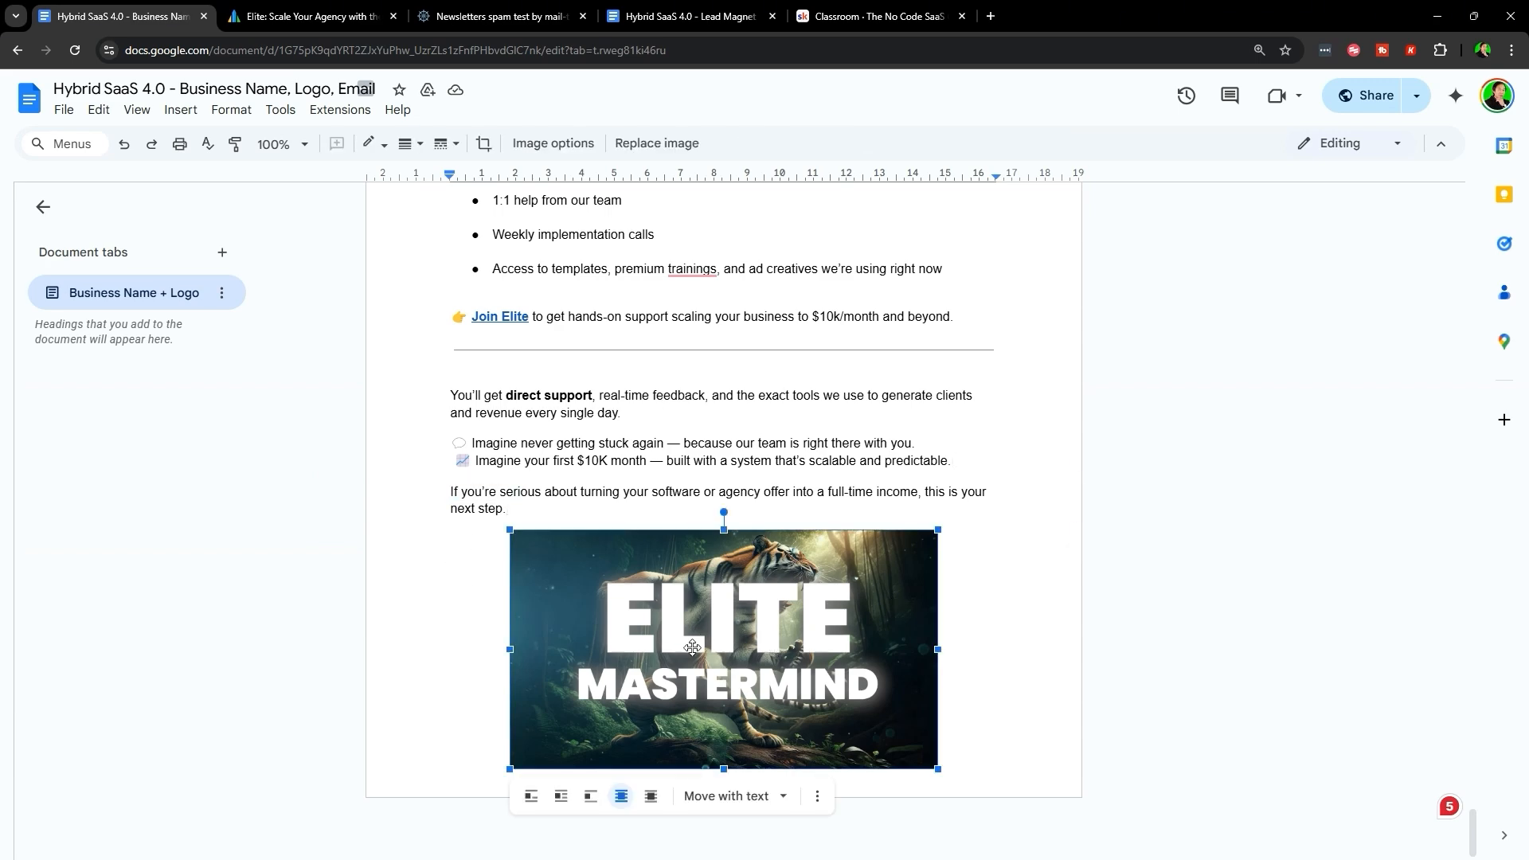
pyautogui.click(760, 443)
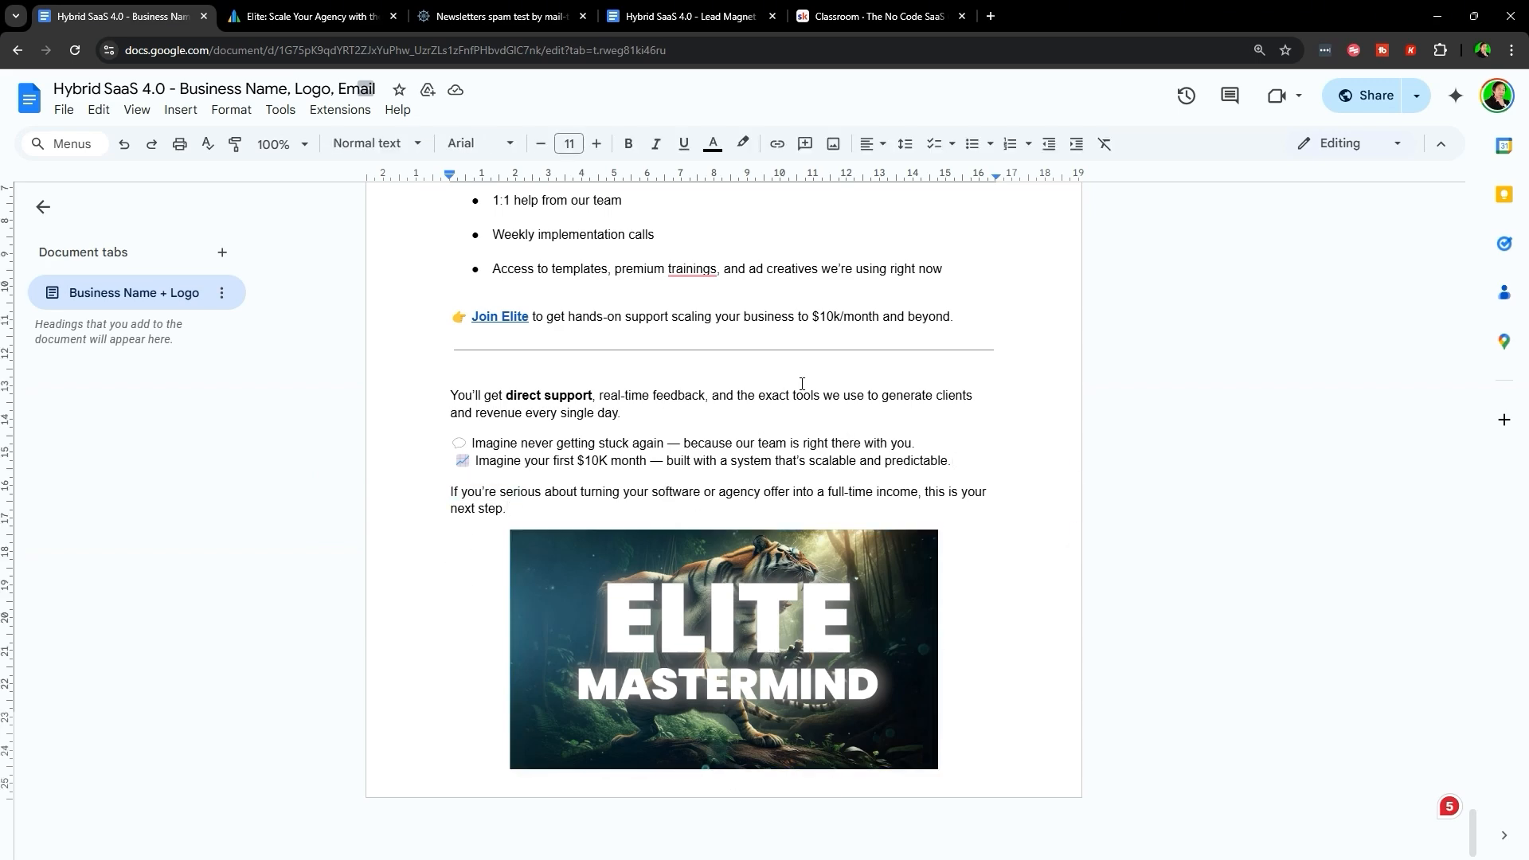